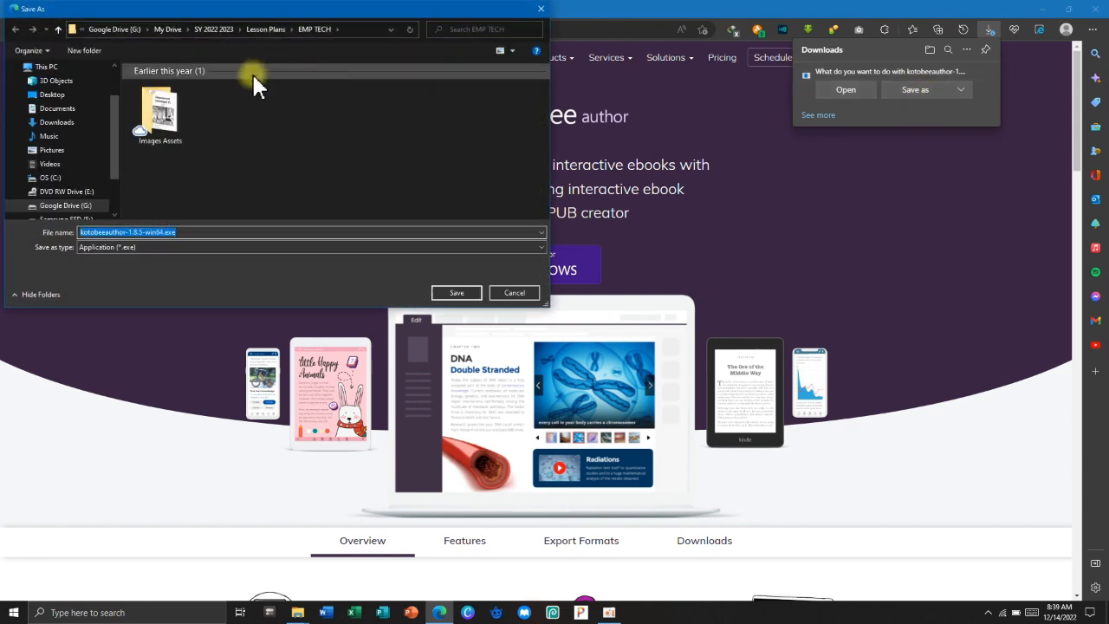
Save kotobeeauthor-1.8.5-win64.exe to the Downloads folder and open the finished download.
left_click(62, 127)
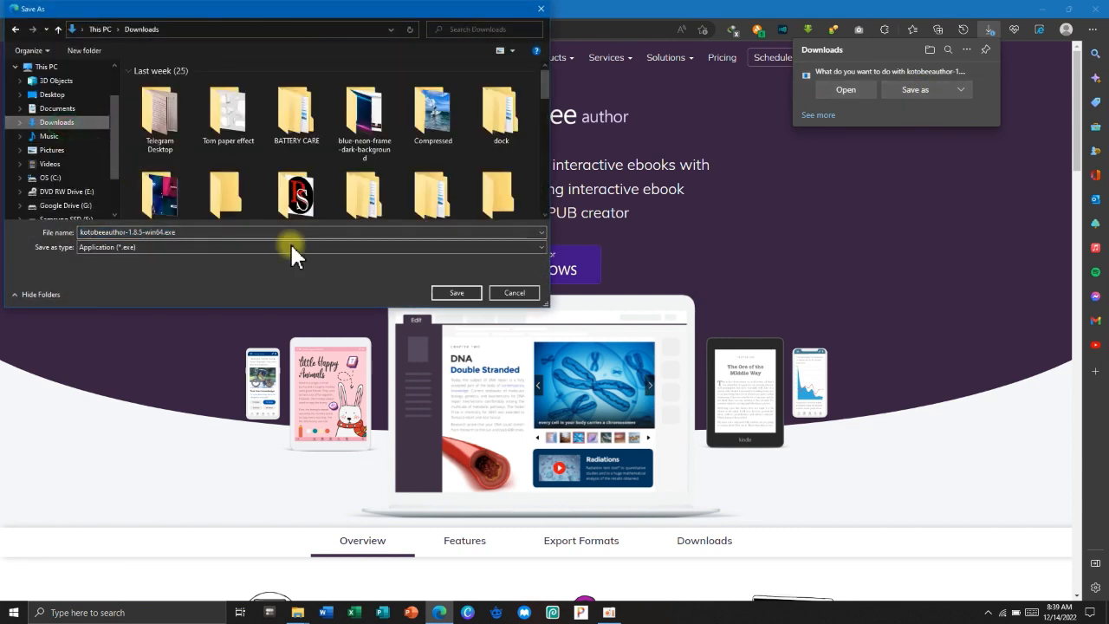
left_click(454, 292)
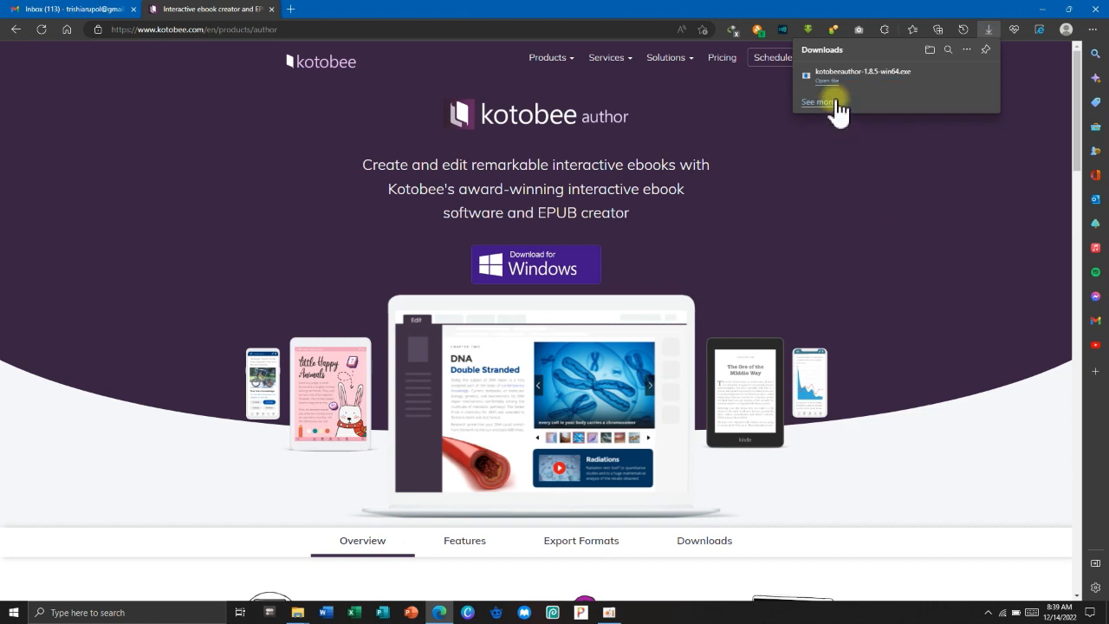
left_click(829, 84)
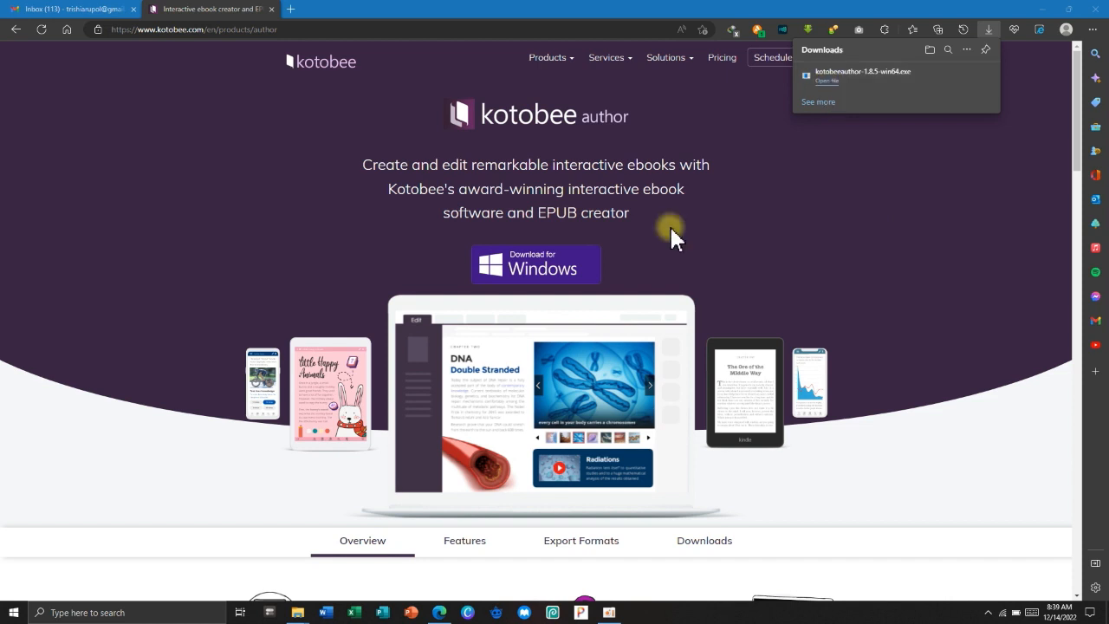
Run the downloaded Kotobee Author installer as administrator from its folder.
left_click(951, 72)
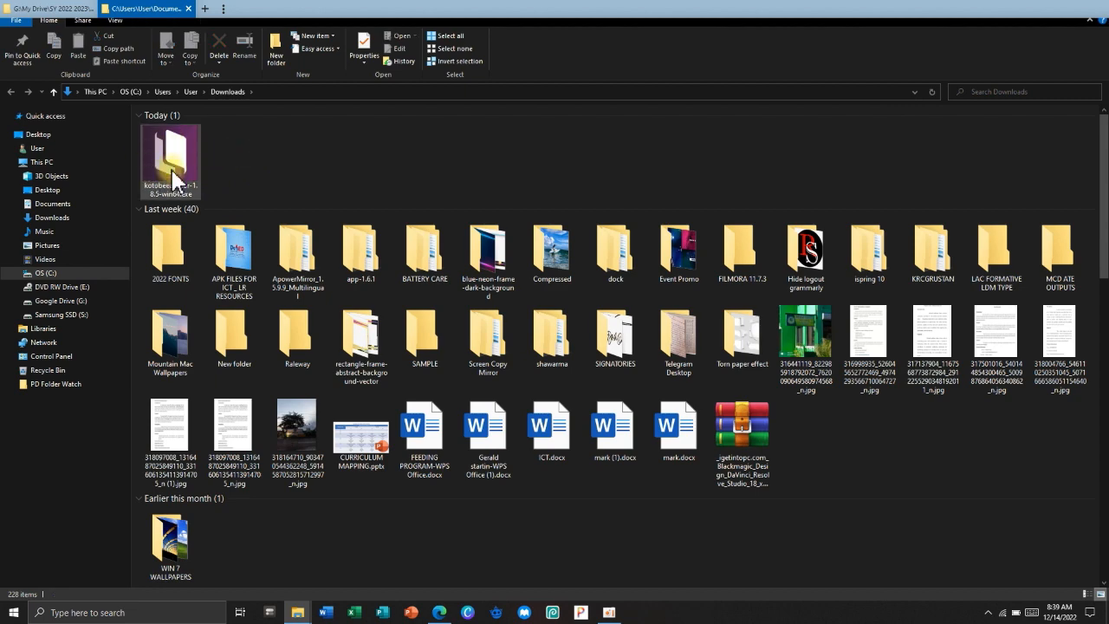
right_click(178, 167)
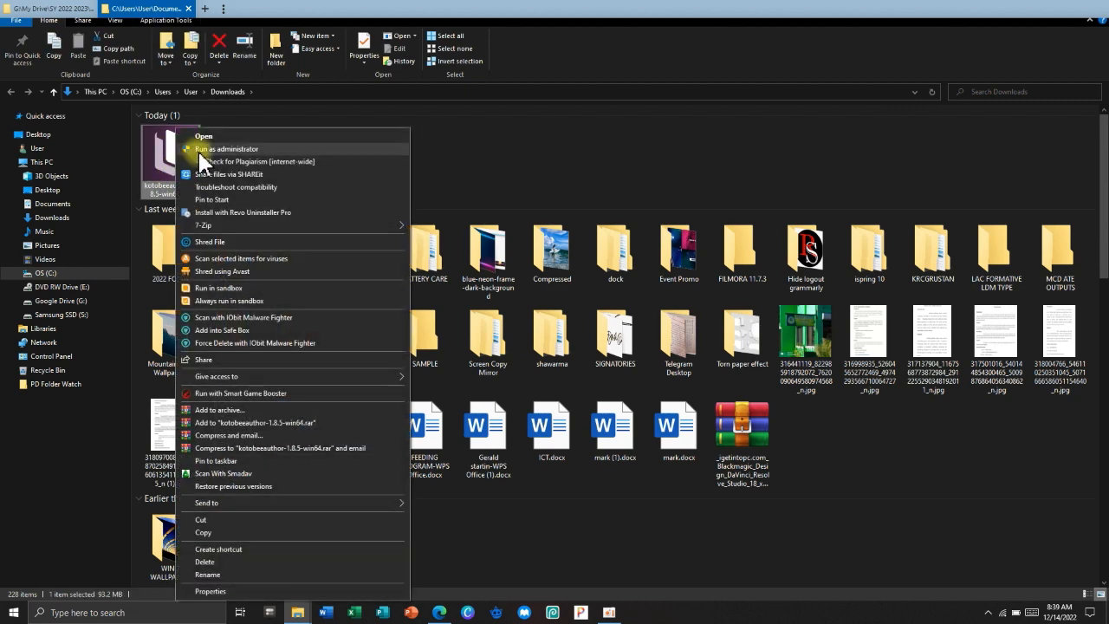
left_click(201, 149)
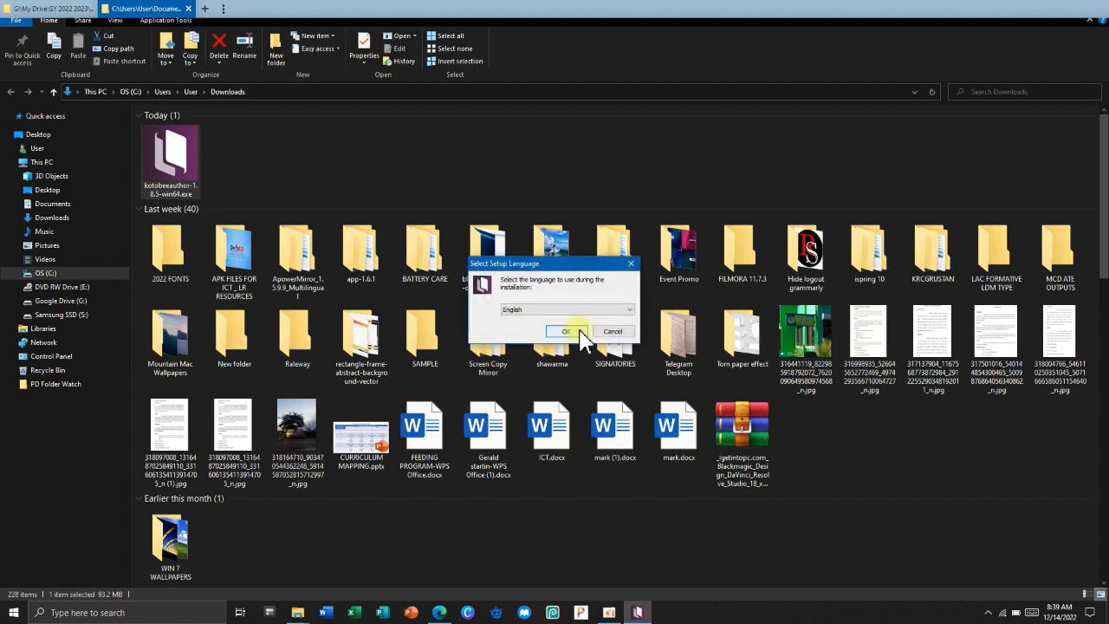
Install Kotobee Author in English with a desktop shortcut, then launch it.
left_click(580, 331)
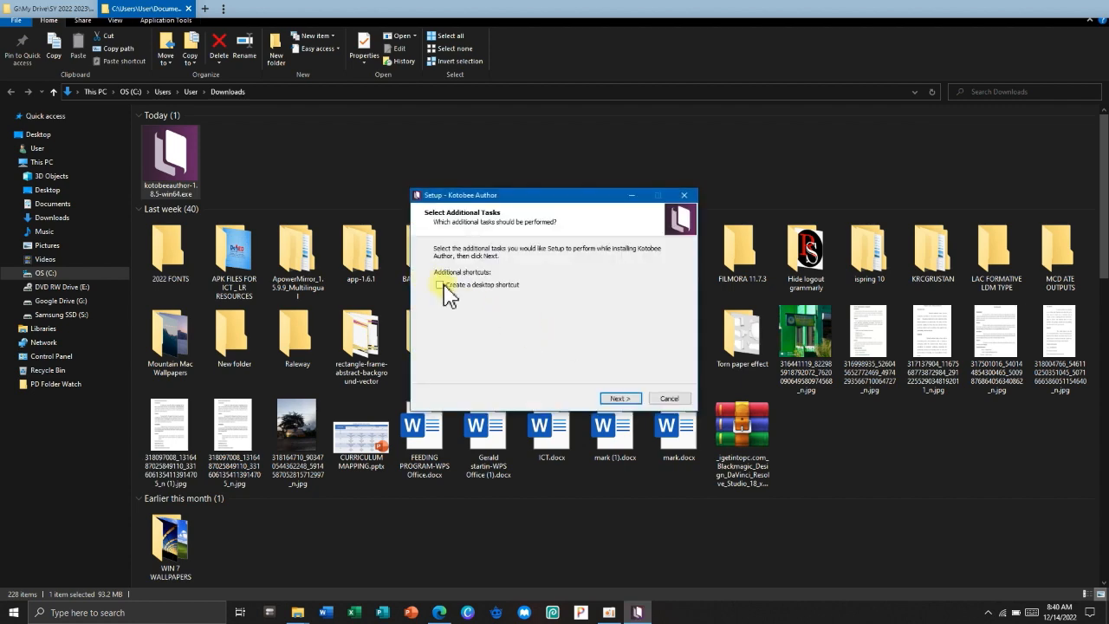
left_click(442, 284)
left_click(619, 398)
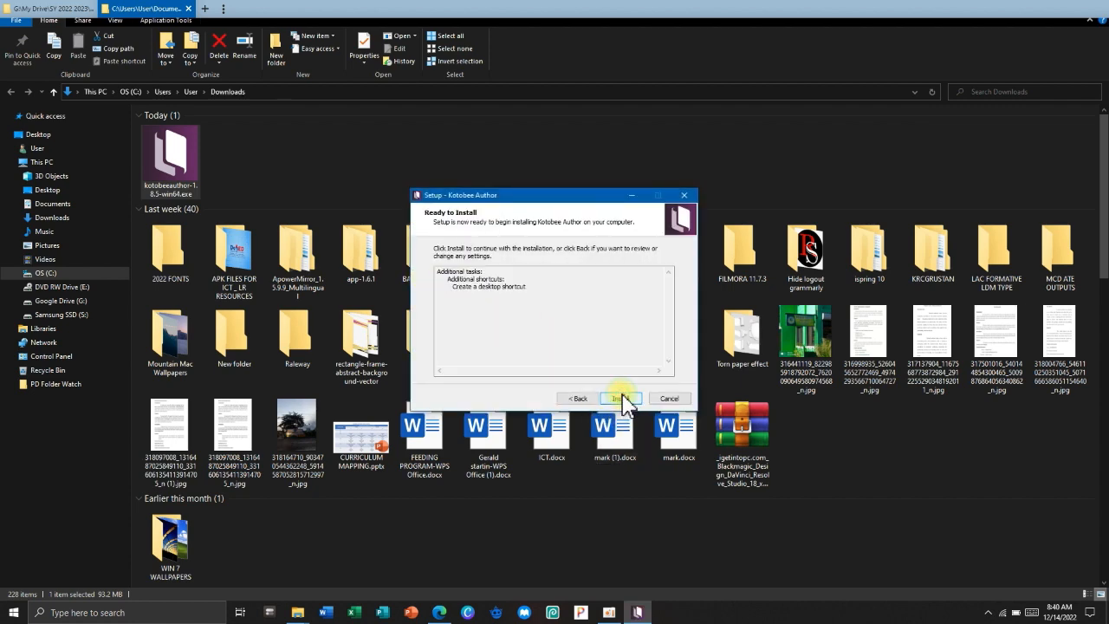
left_click(620, 398)
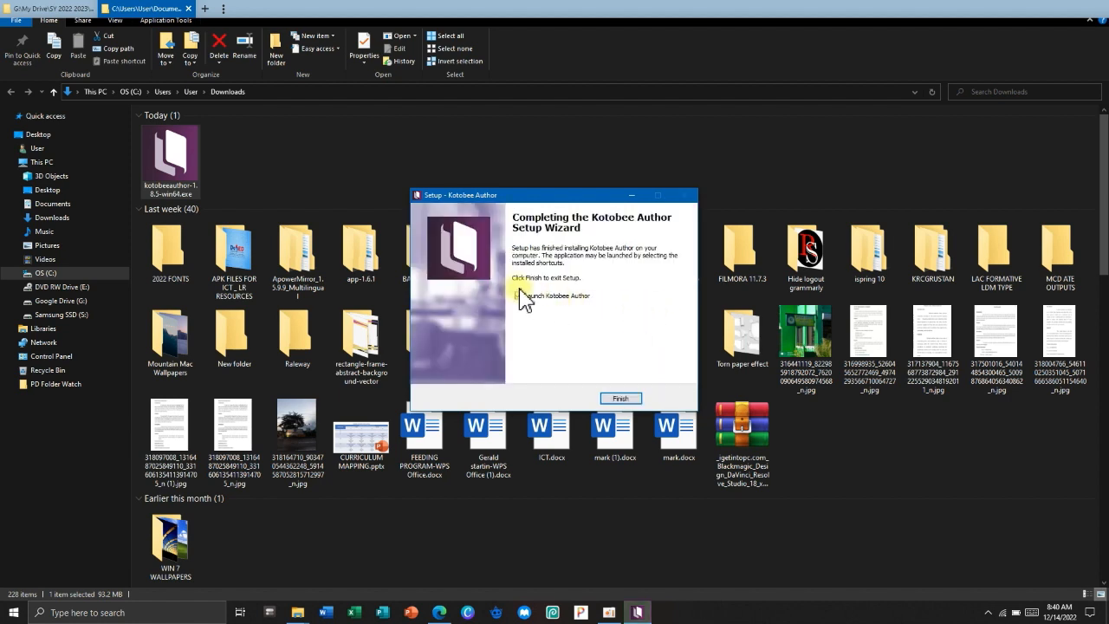
left_click(622, 399)
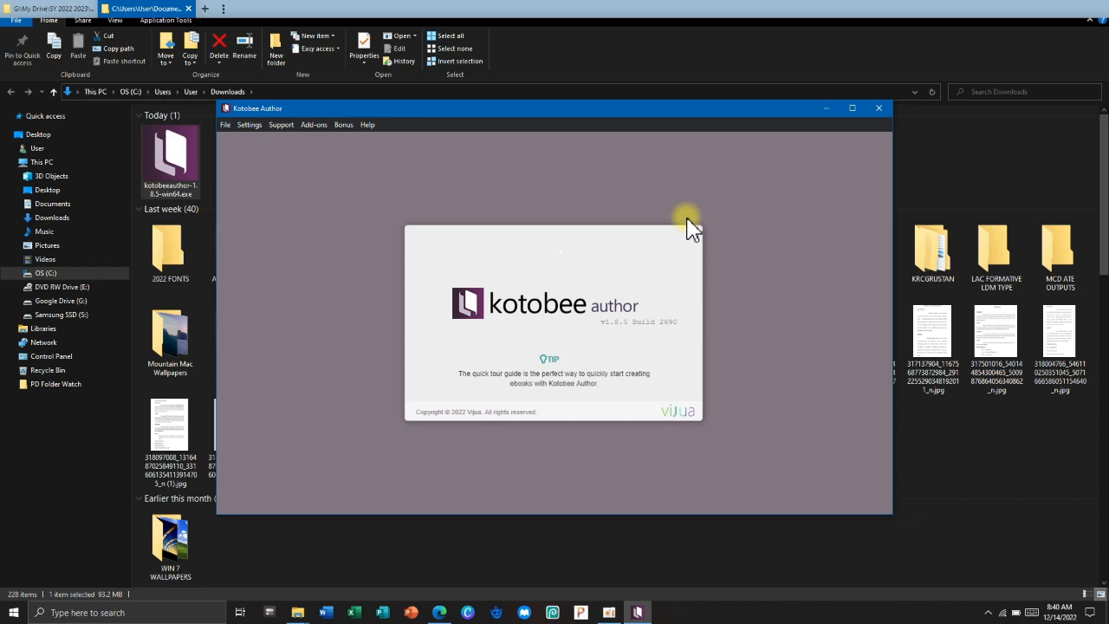
Maximize the Kotobee Author window and close the Welcome dialog.
left_click(853, 108)
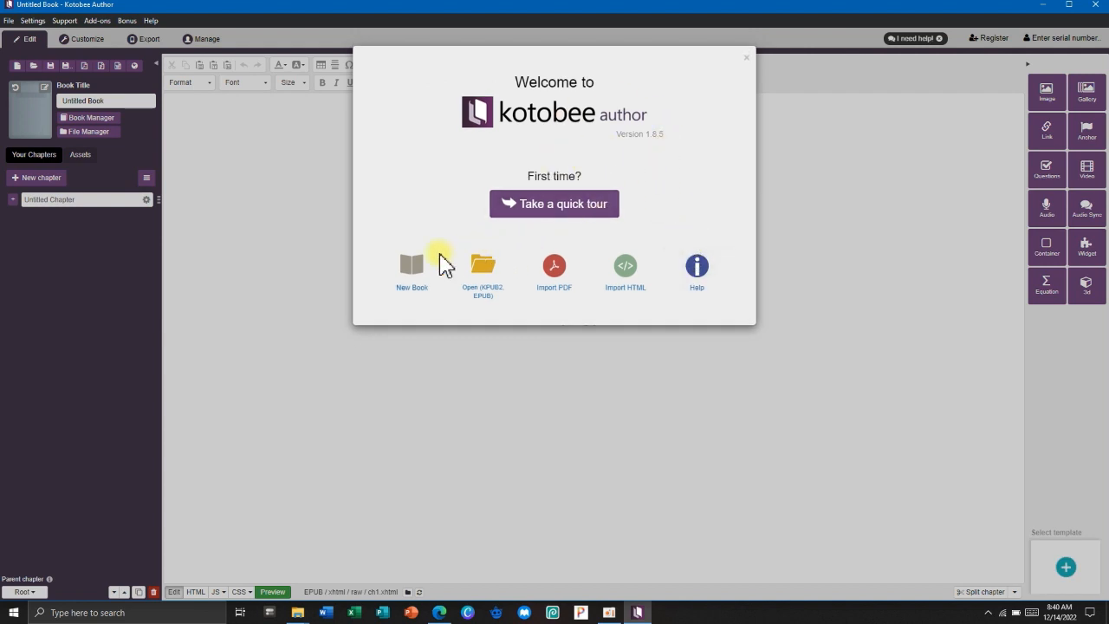
left_click(748, 60)
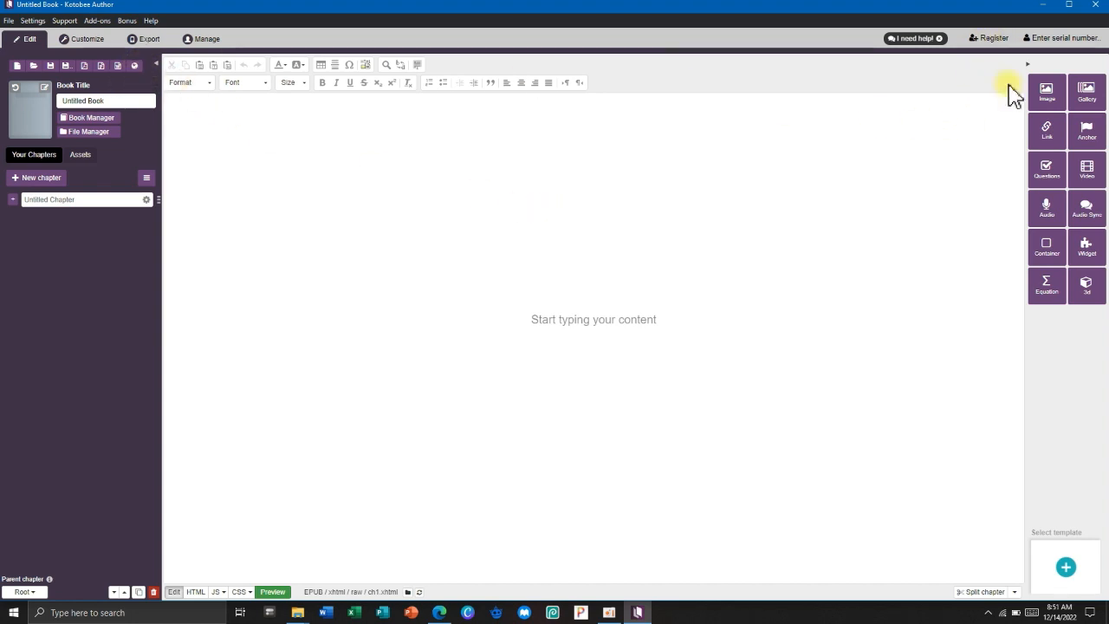
On the serial registration form, enter the e-mail, the registrant's name, and company DepEd.
left_click(990, 38)
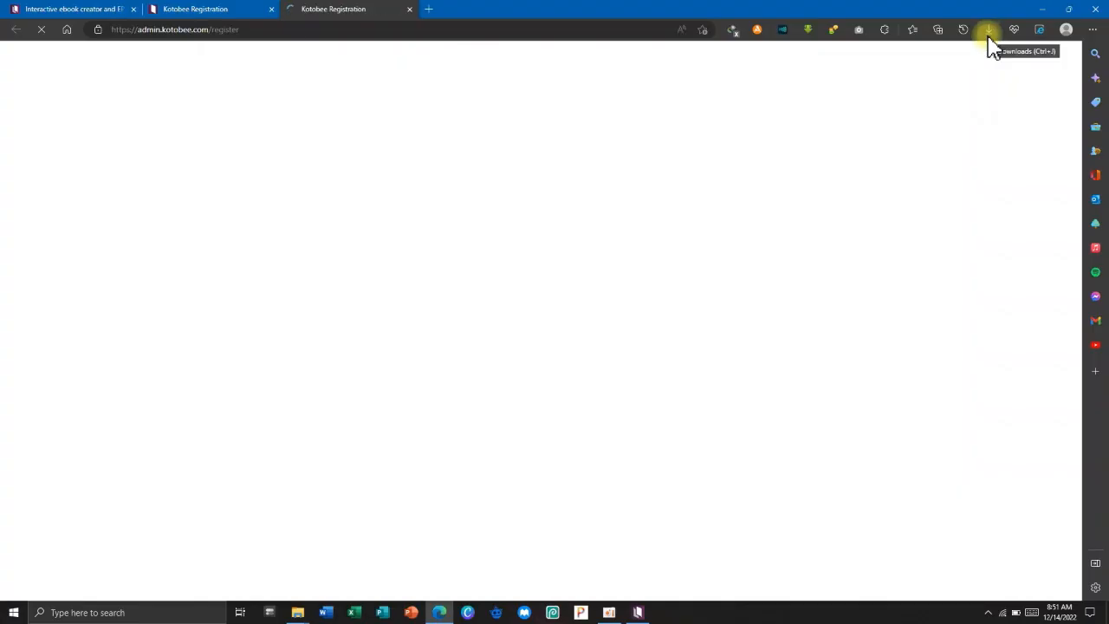
left_click(354, 276)
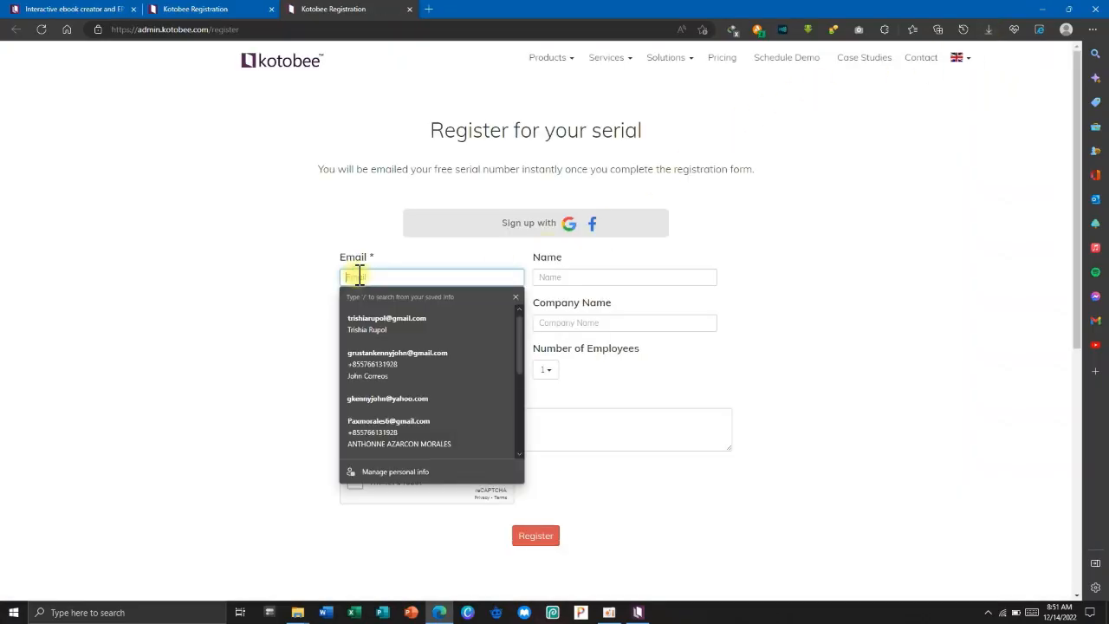
left_click(370, 315)
left_click(547, 277)
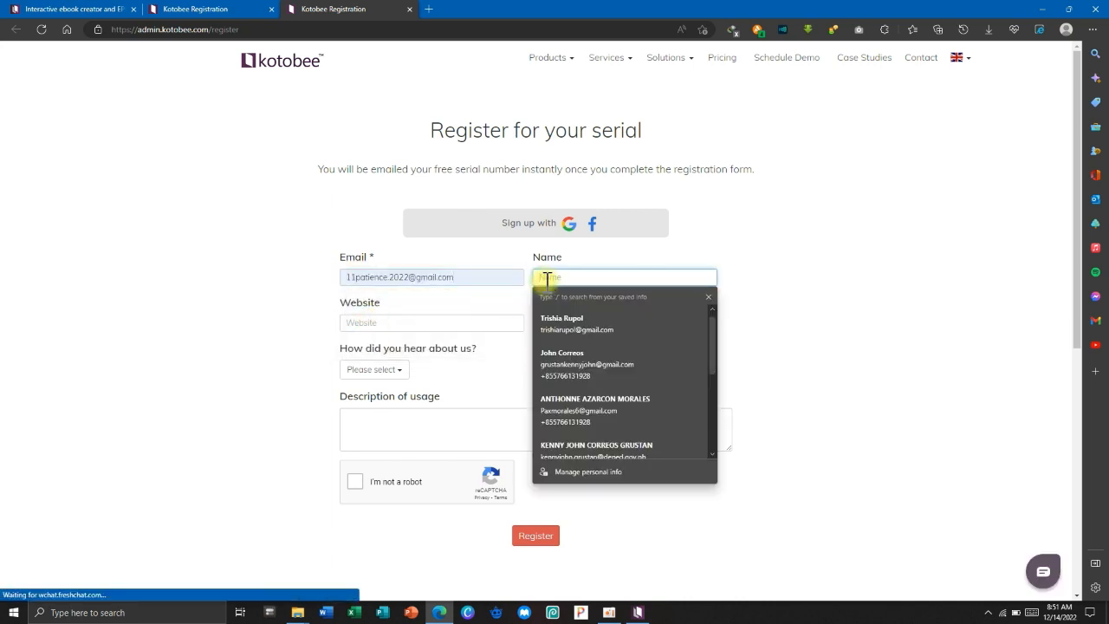
type("P")
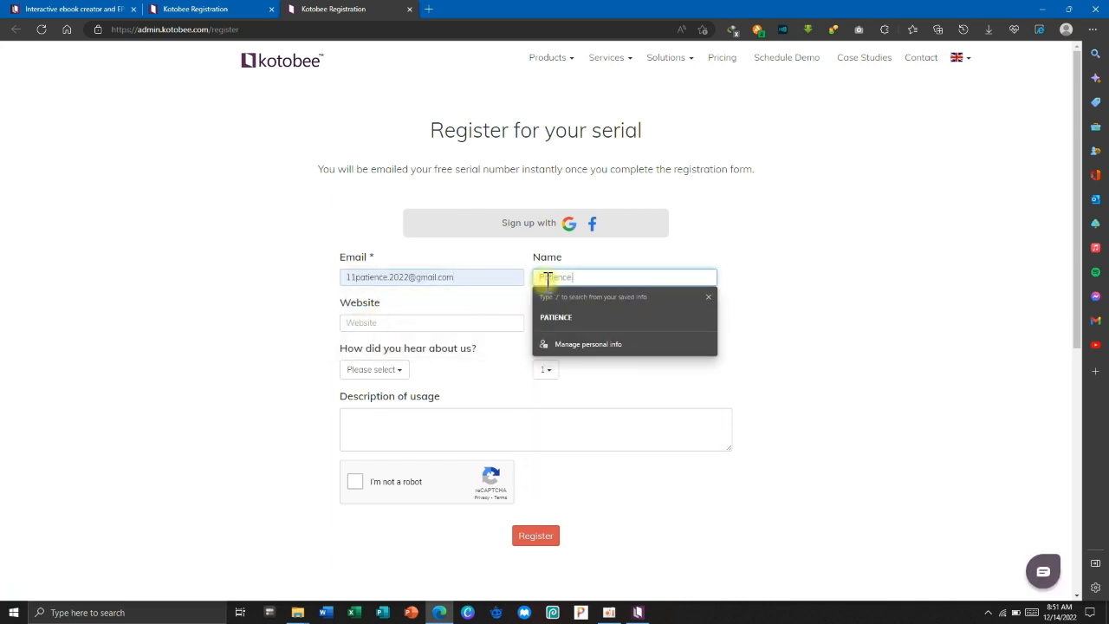
type("atience is Virtue")
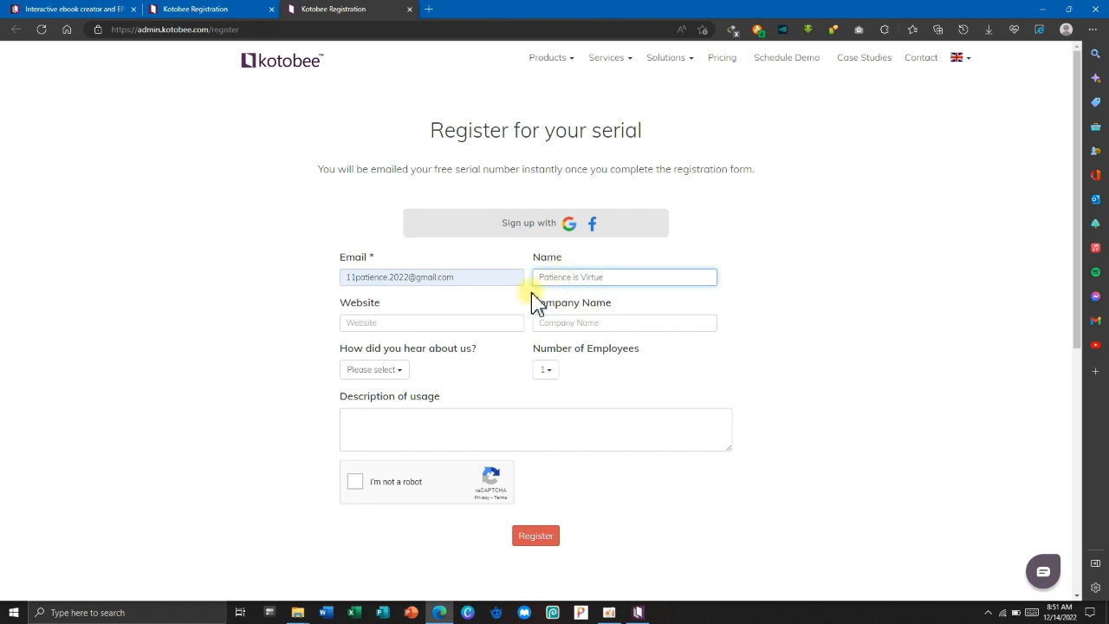
left_click(433, 325)
left_click(578, 323)
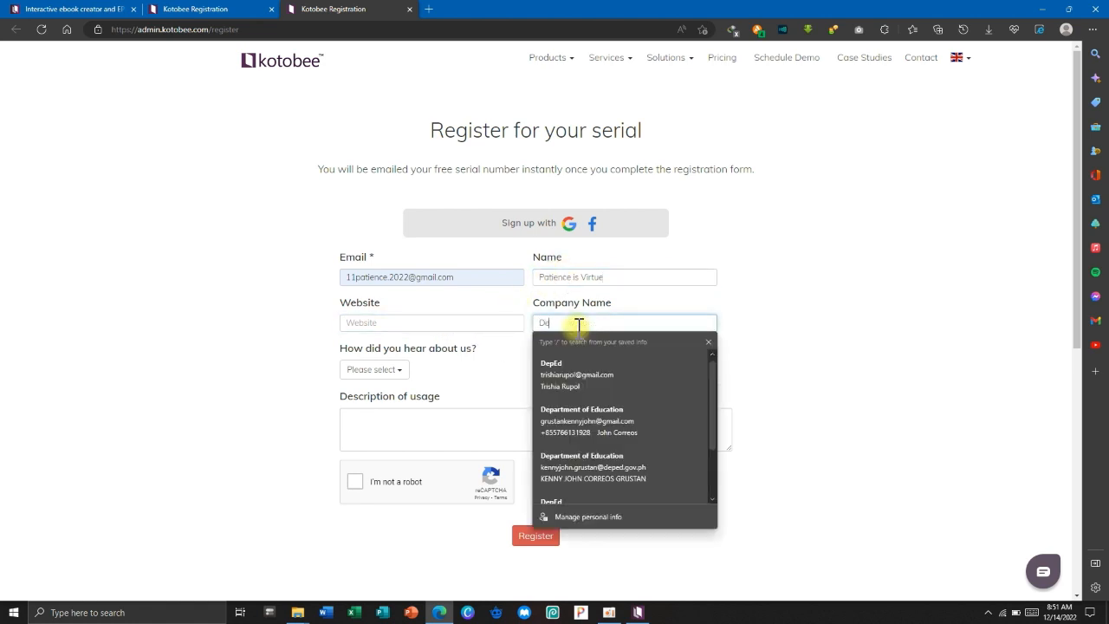
type("DepEd")
Choose YouTube video and 21-100 employees, then submit the registration form.
left_click(374, 370)
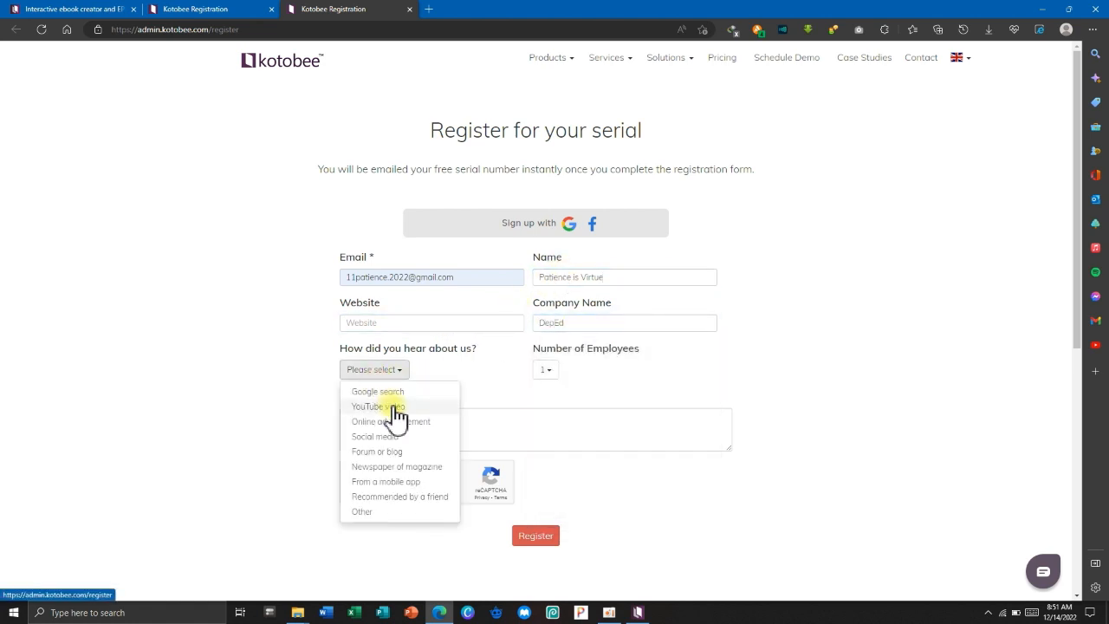
left_click(391, 403)
left_click(545, 370)
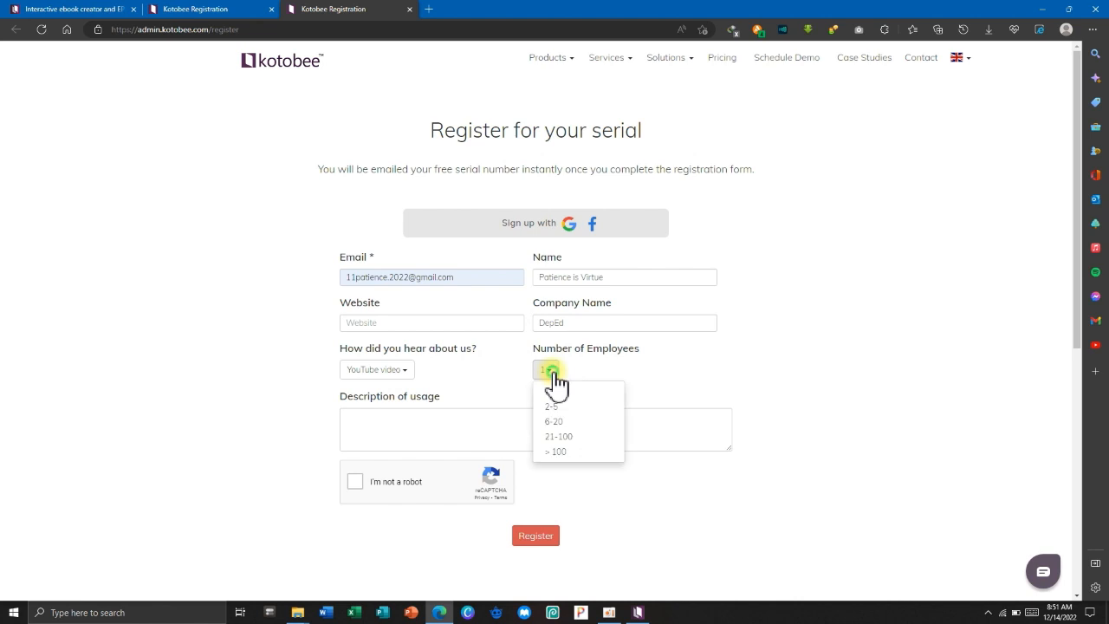
left_click(556, 436)
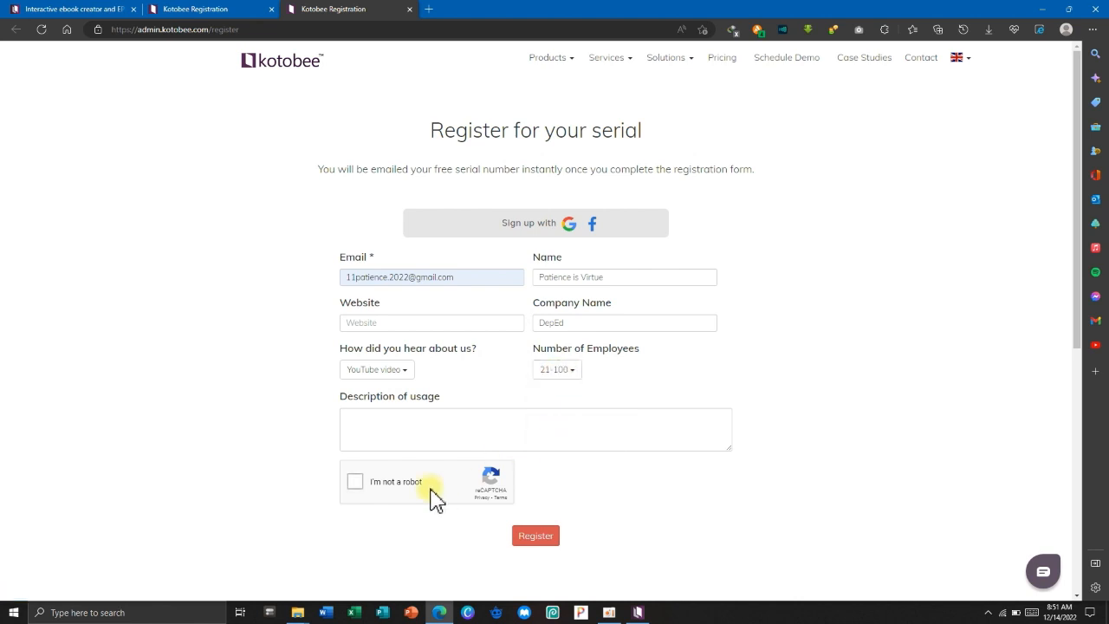
left_click(535, 538)
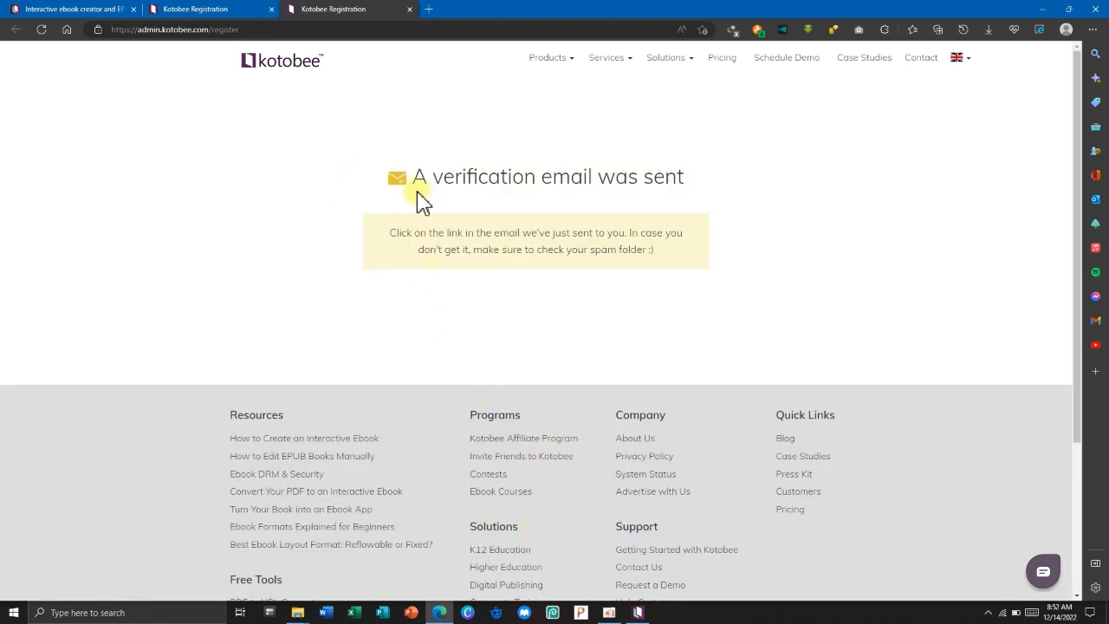
triple_click(560, 203)
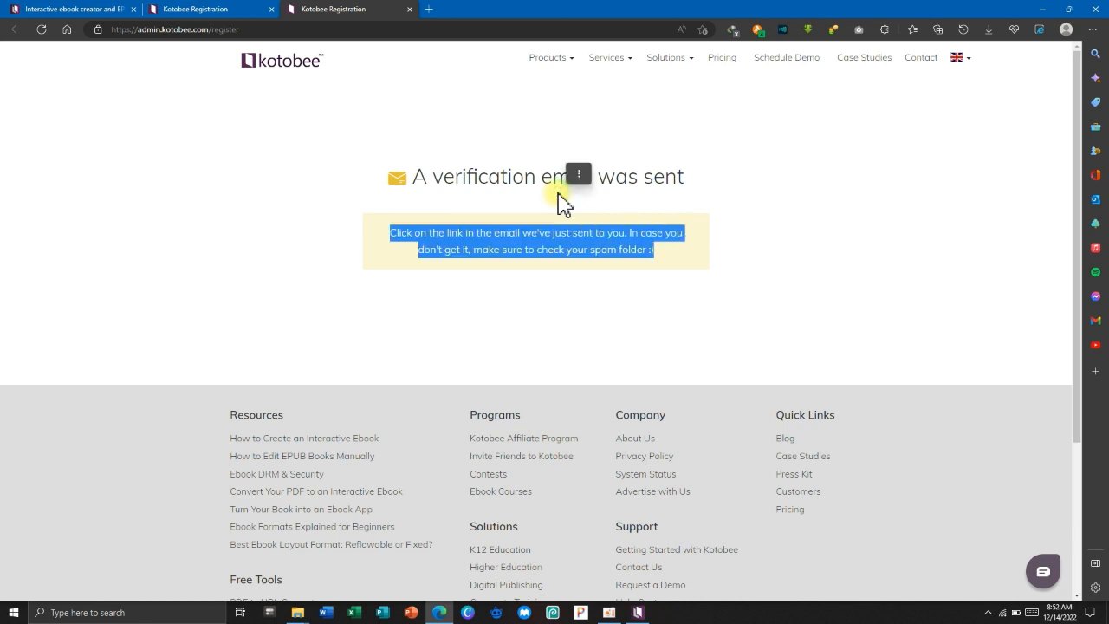
left_click(637, 210)
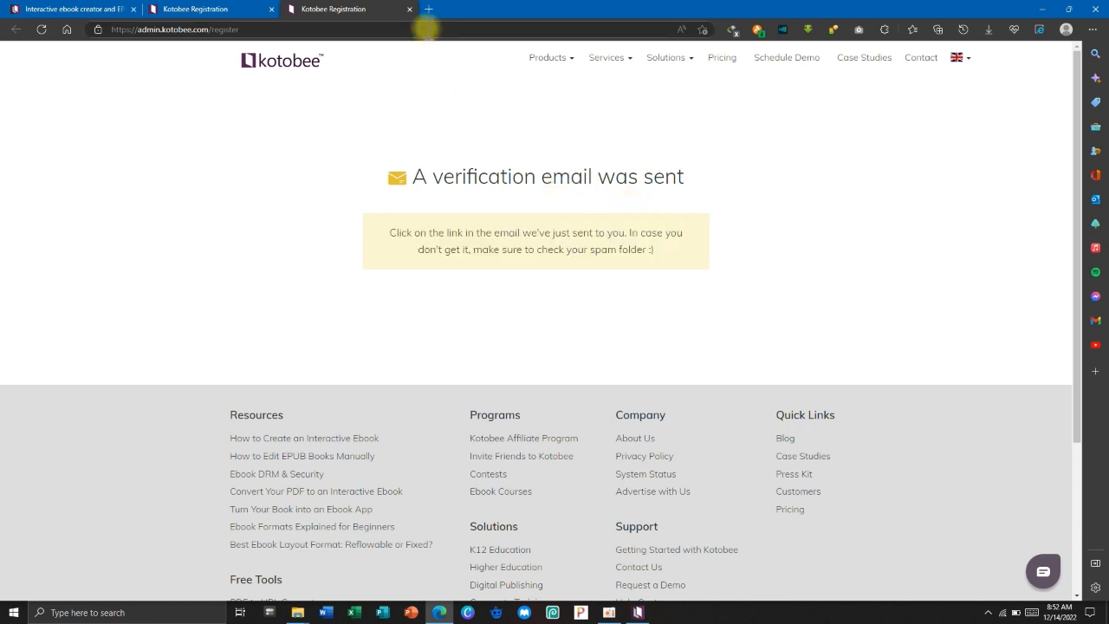
Go to Gmail in a new tab and sign in with the account password.
left_click(428, 10)
type("gmail")
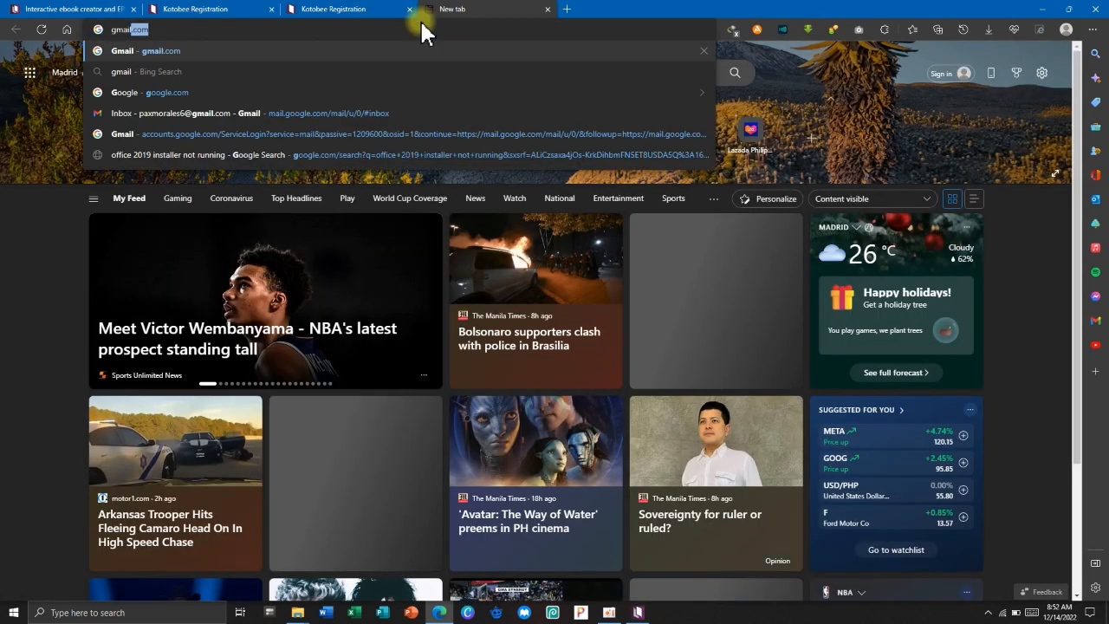
key("Return")
type("\\")
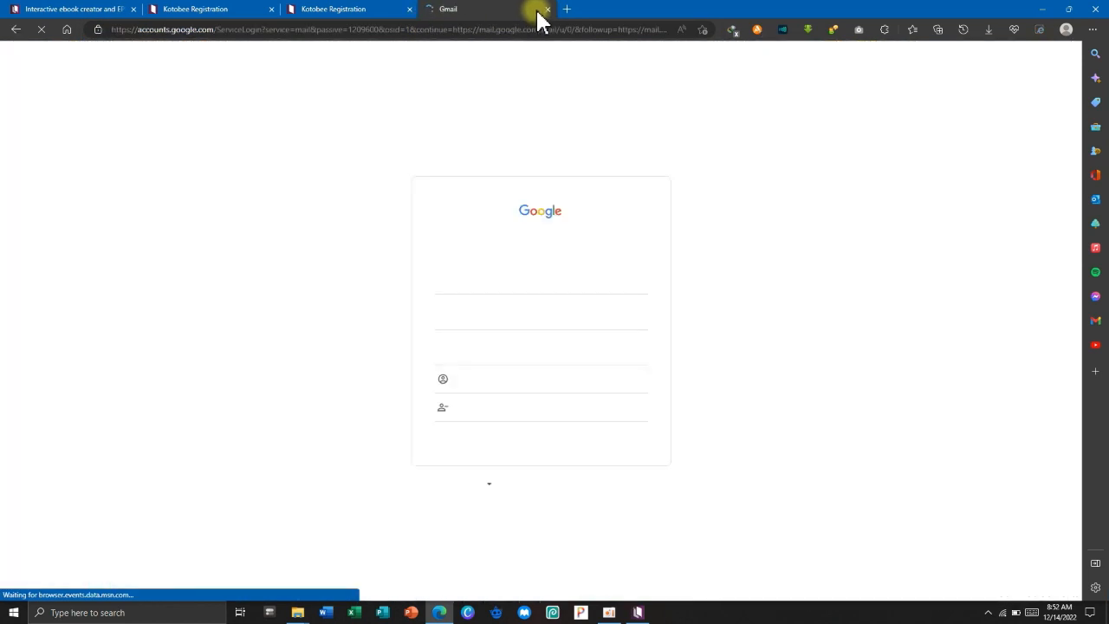
left_click(488, 287)
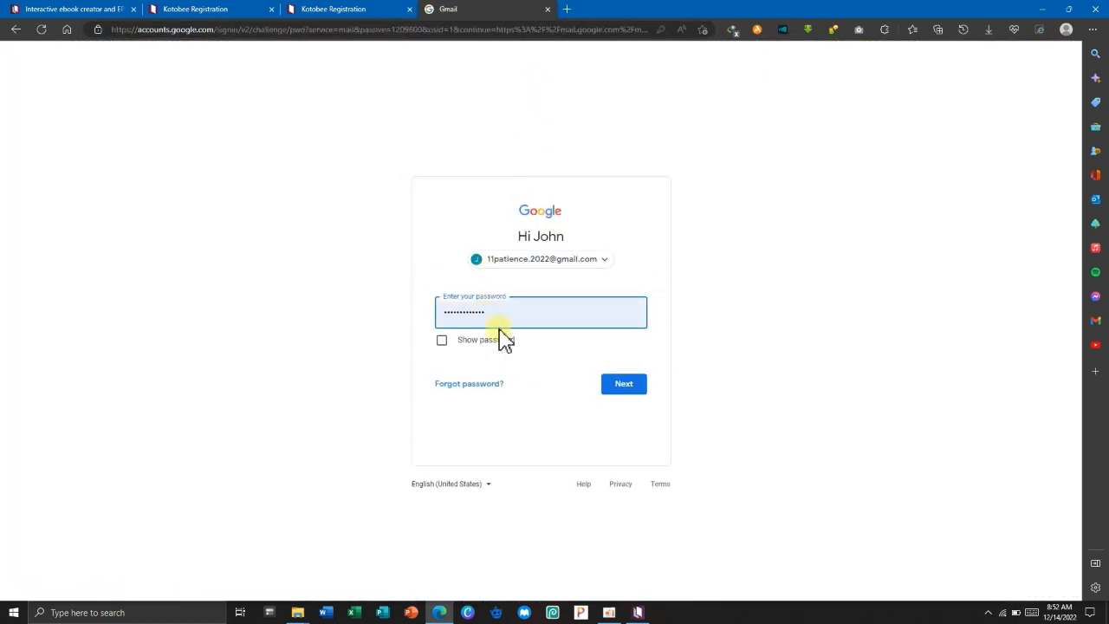
left_click(617, 389)
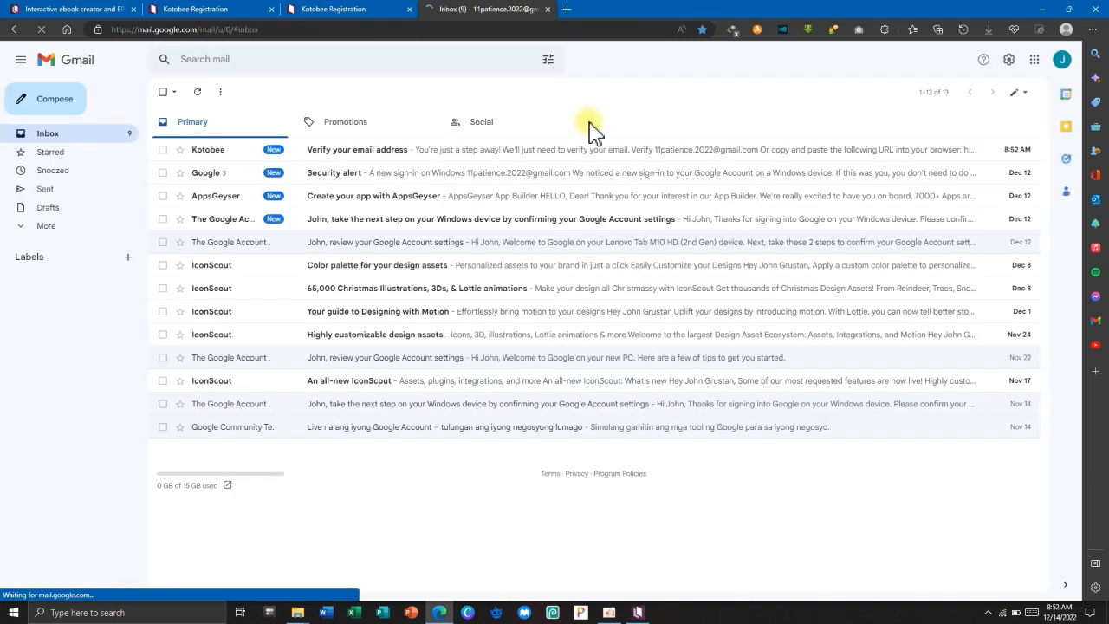
Open Kotobee's 'Verify your email address' message and follow its verify link.
left_click(162, 150)
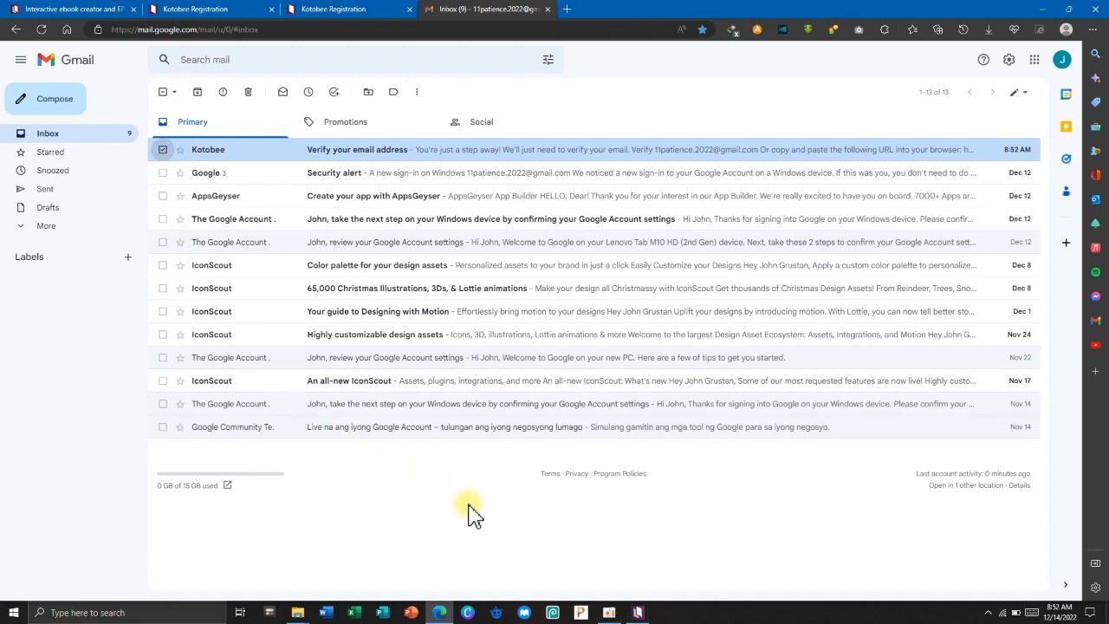
left_click(440, 153)
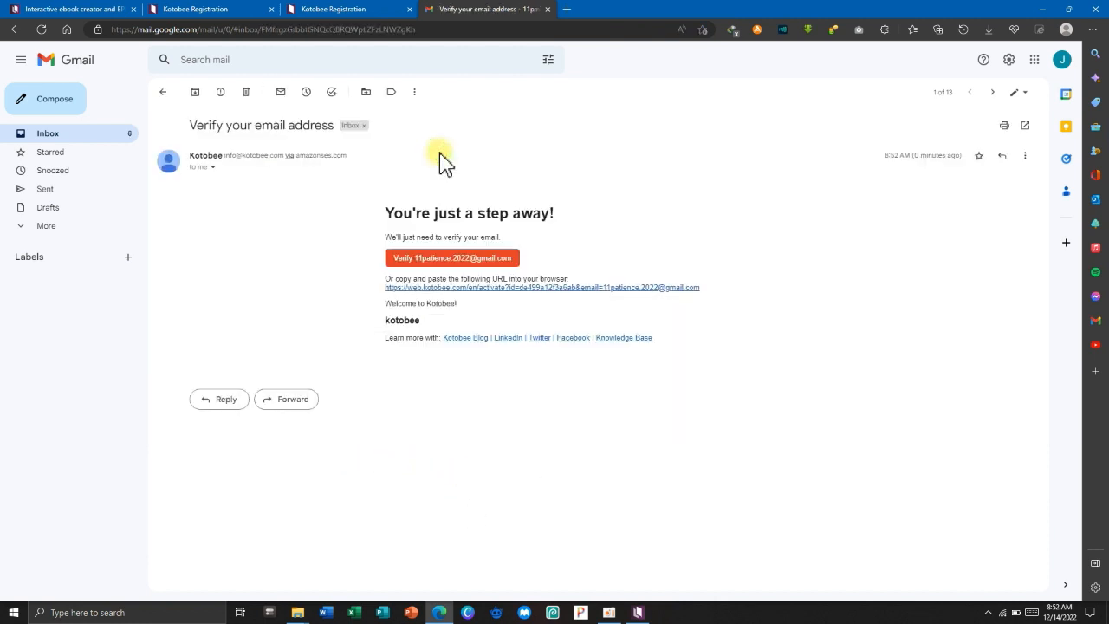
left_click_drag(391, 240, 523, 235)
left_click(563, 240)
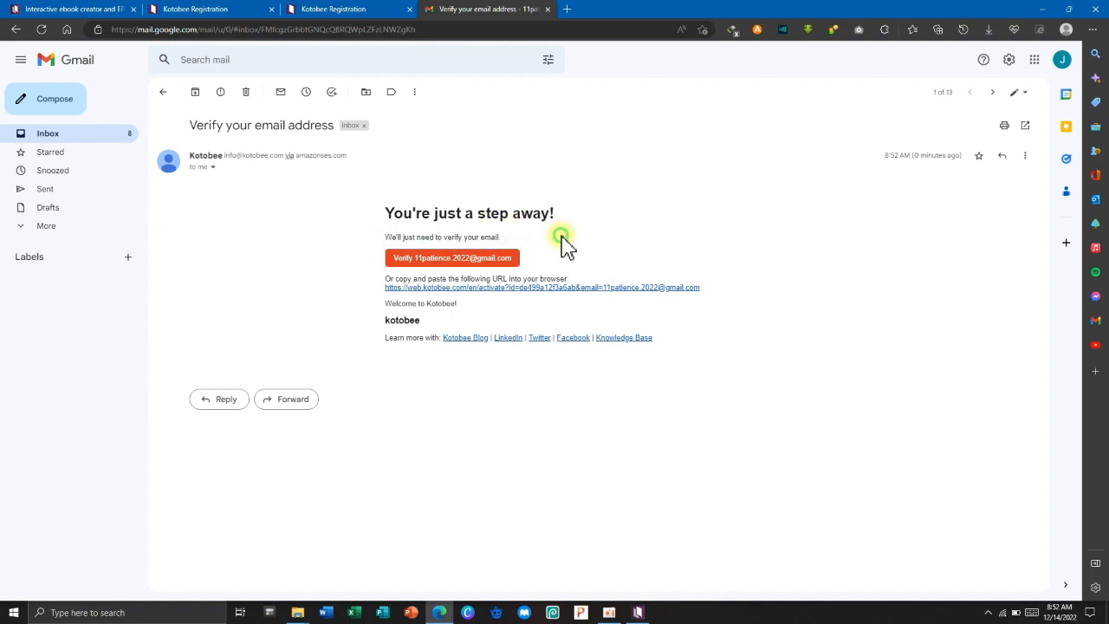
left_click(488, 260)
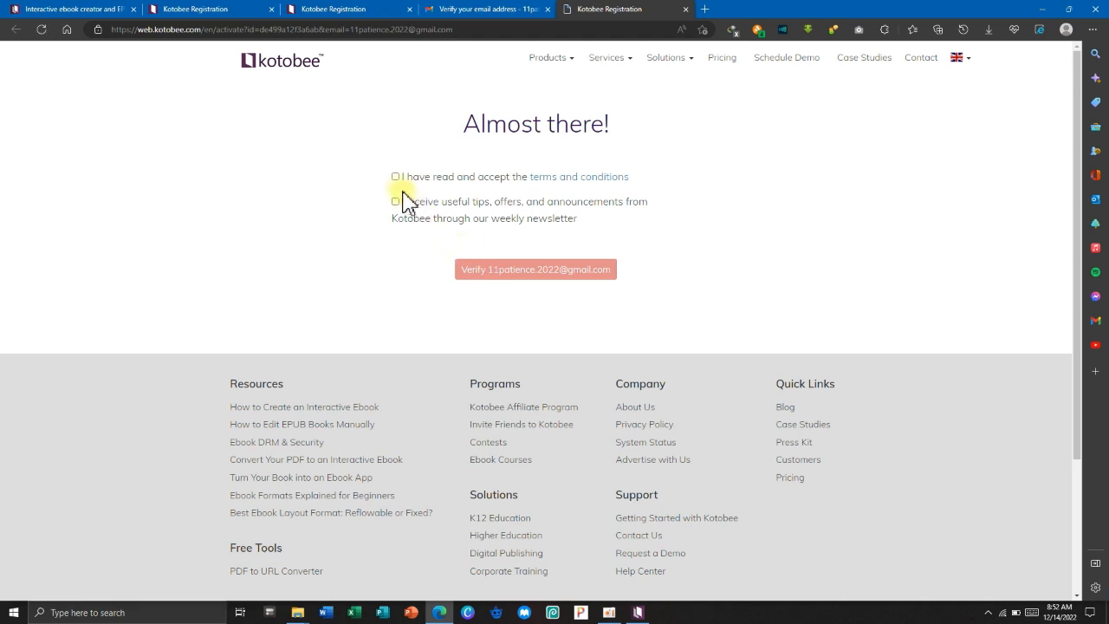
Accept the terms and conditions and verify the email address.
left_click(395, 177)
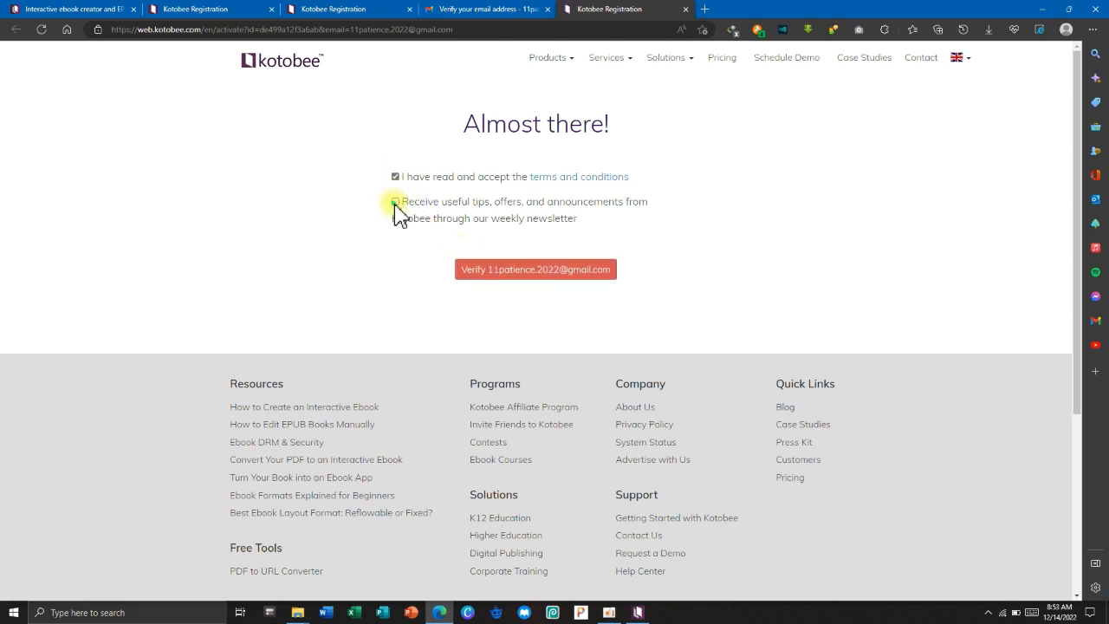
left_click(525, 269)
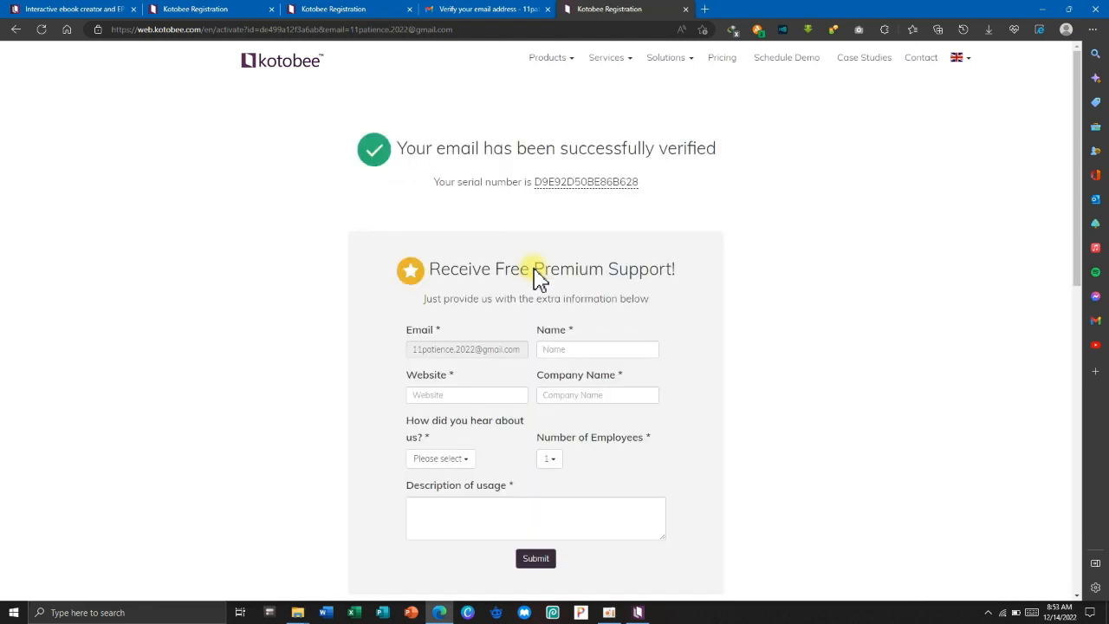
left_click_drag(765, 168, 384, 153)
left_click(790, 195)
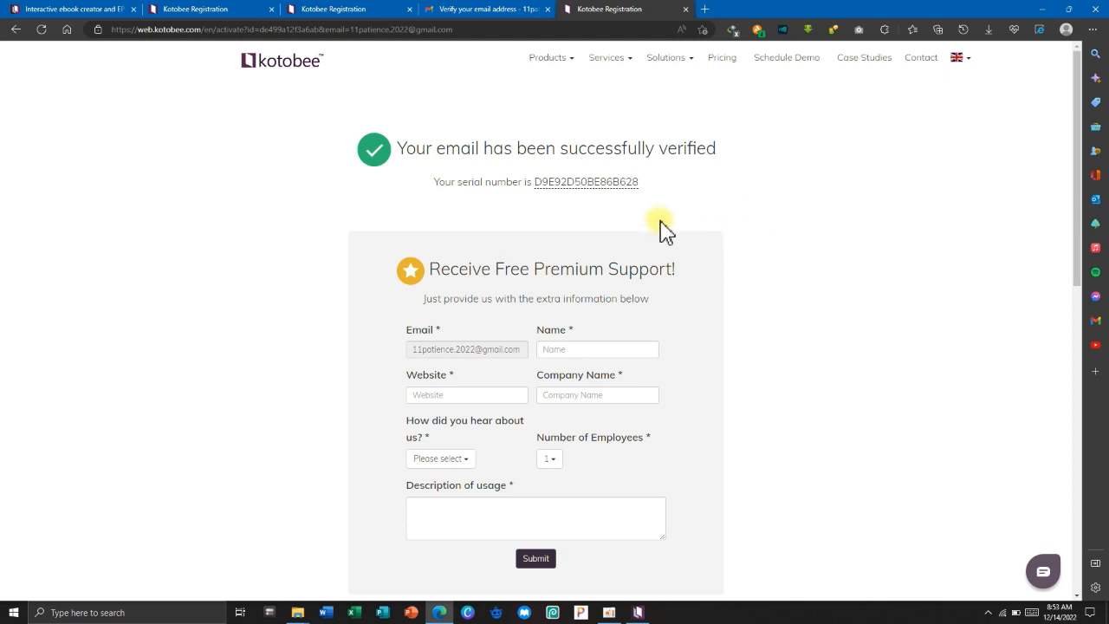
Select and copy the newly issued serial number.
left_click_drag(642, 184, 533, 185)
right_click(544, 184)
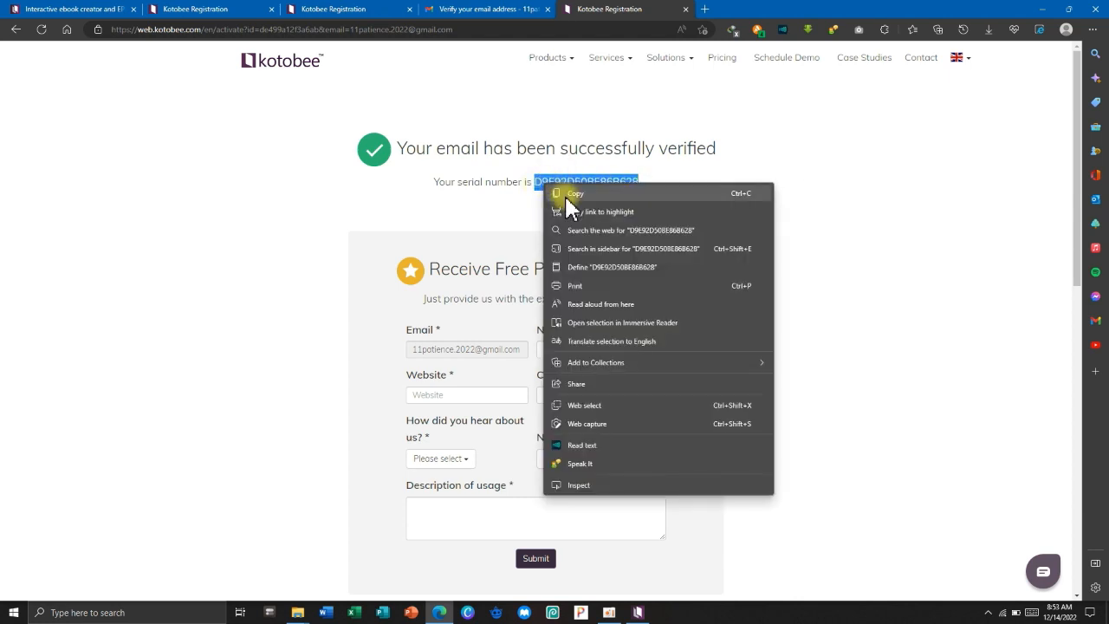
left_click(568, 196)
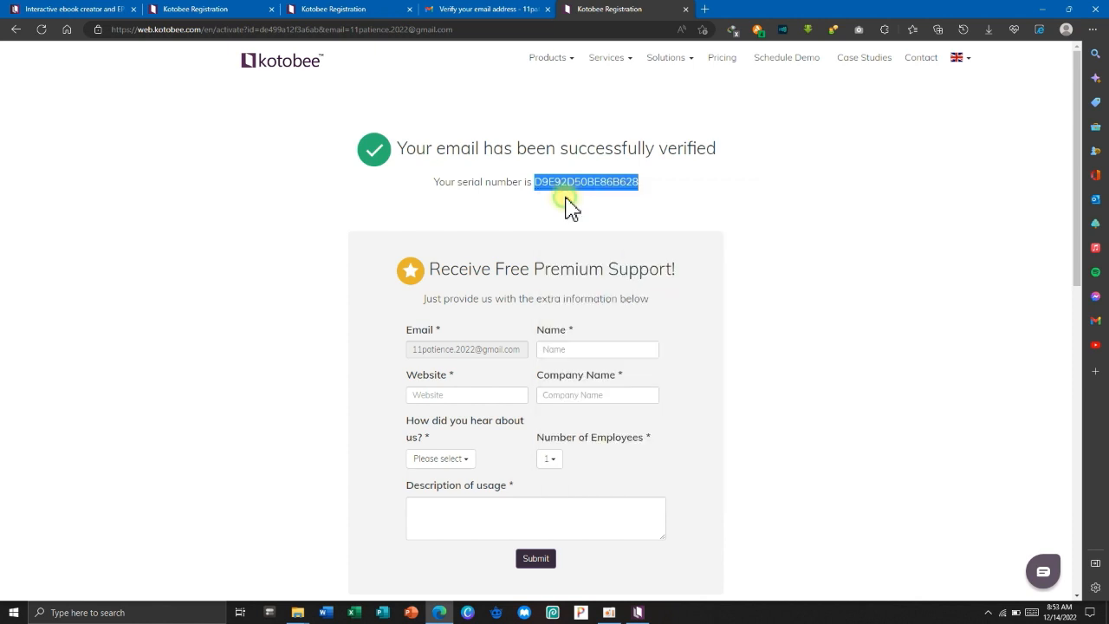
Log in to Kotobee Author by pasting the copied serial number.
left_click(638, 612)
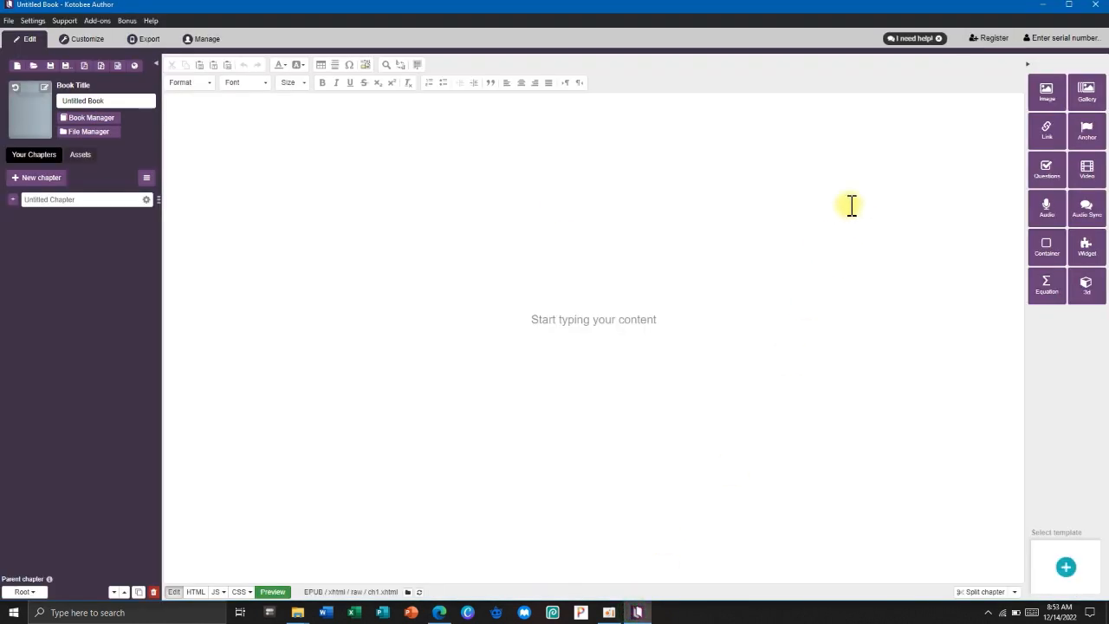
left_click(1059, 40)
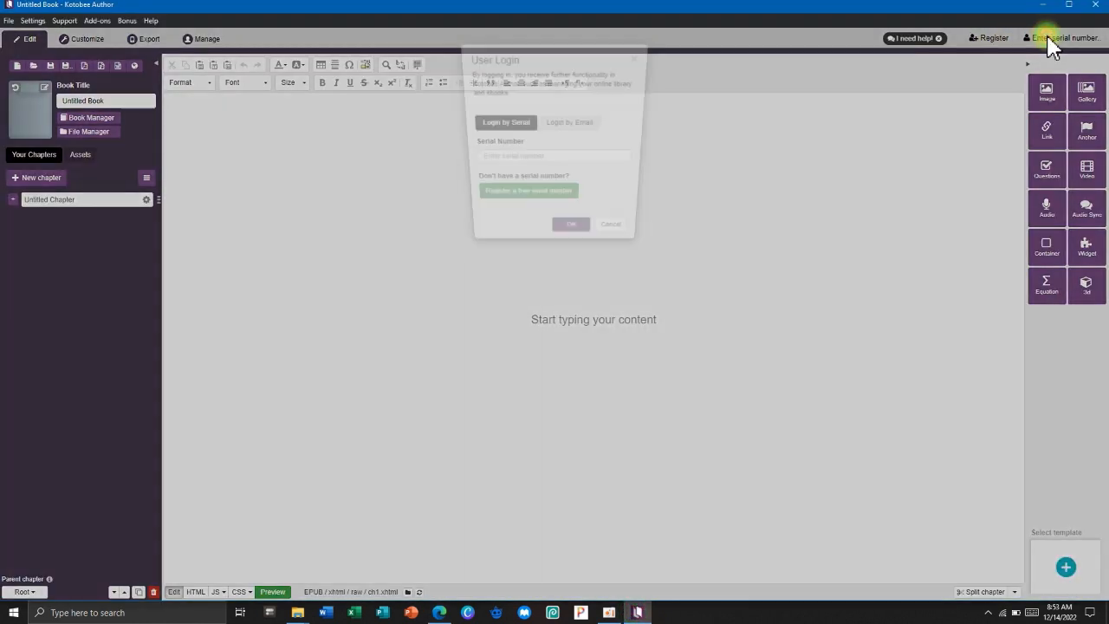
right_click(497, 159)
left_click(518, 195)
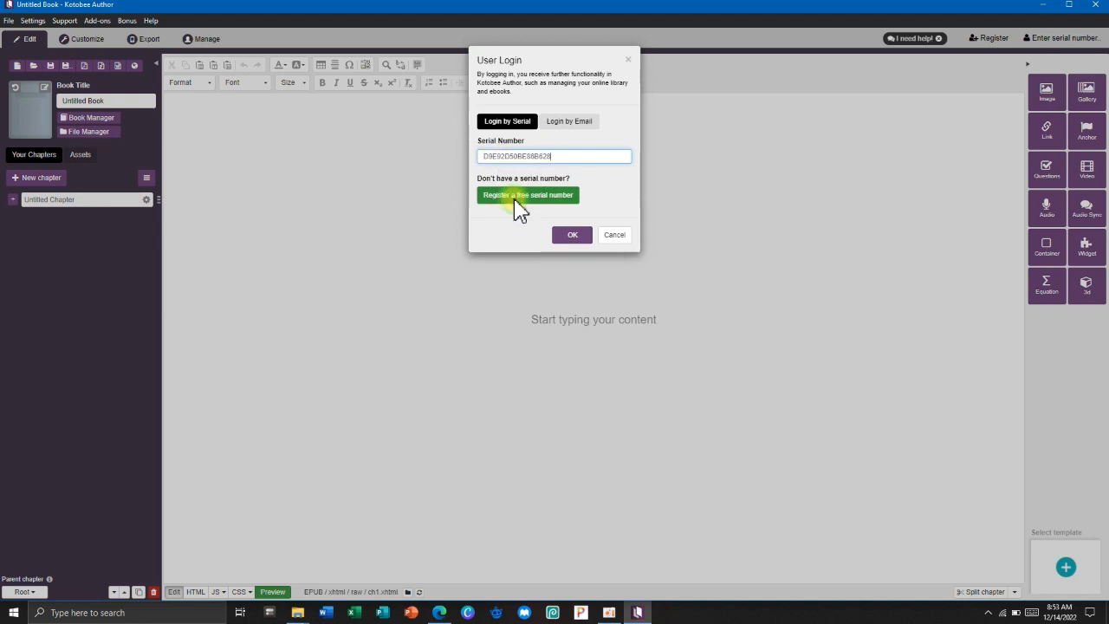
left_click(572, 237)
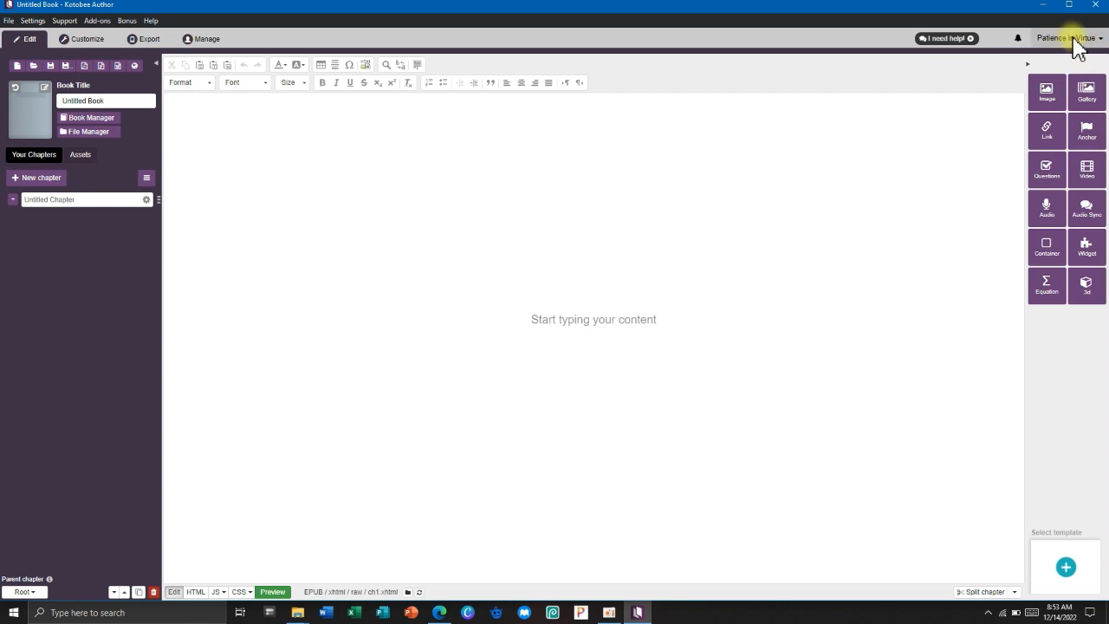
Check the account menu, then close it.
left_click(1073, 38)
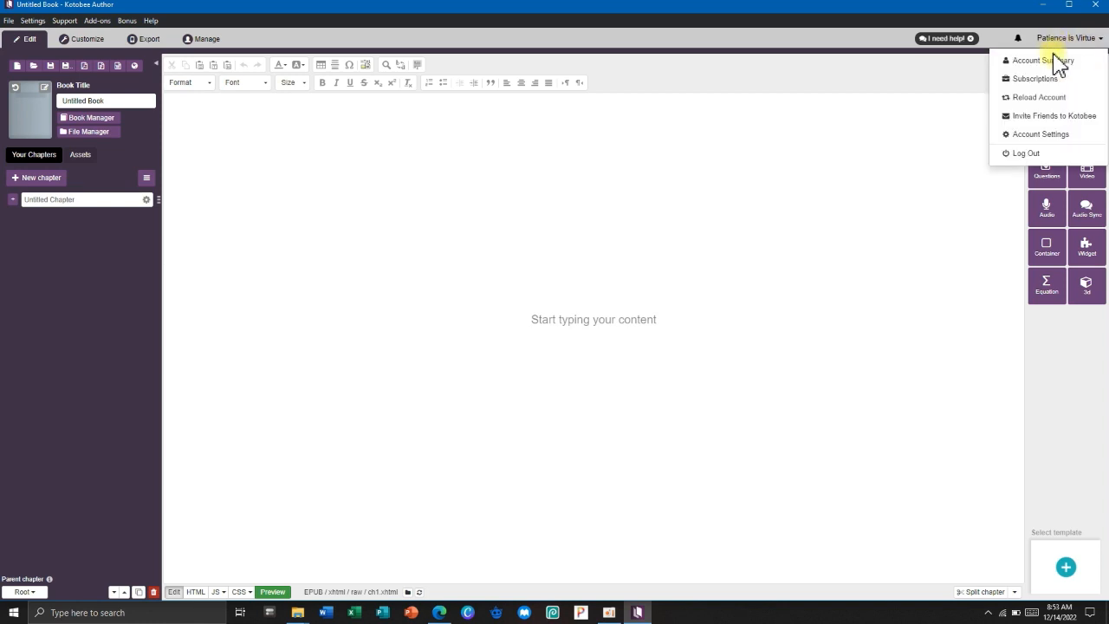
left_click(784, 181)
left_click(27, 45)
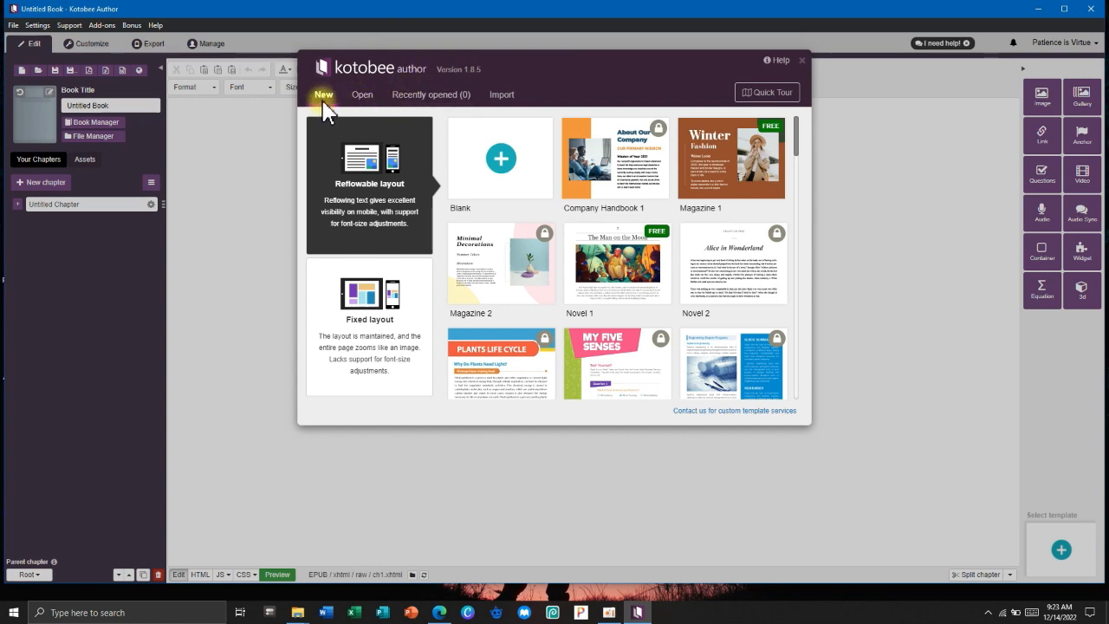
Look over the Open and Recently opened options, then create a blank Reflowable book.
left_click(364, 97)
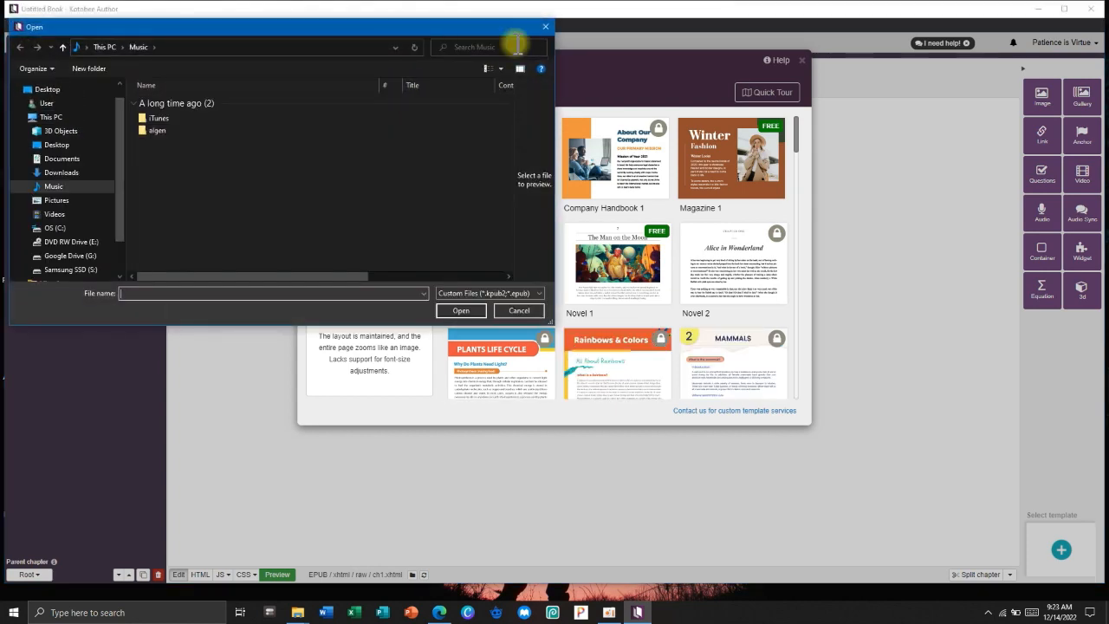
left_click(545, 25)
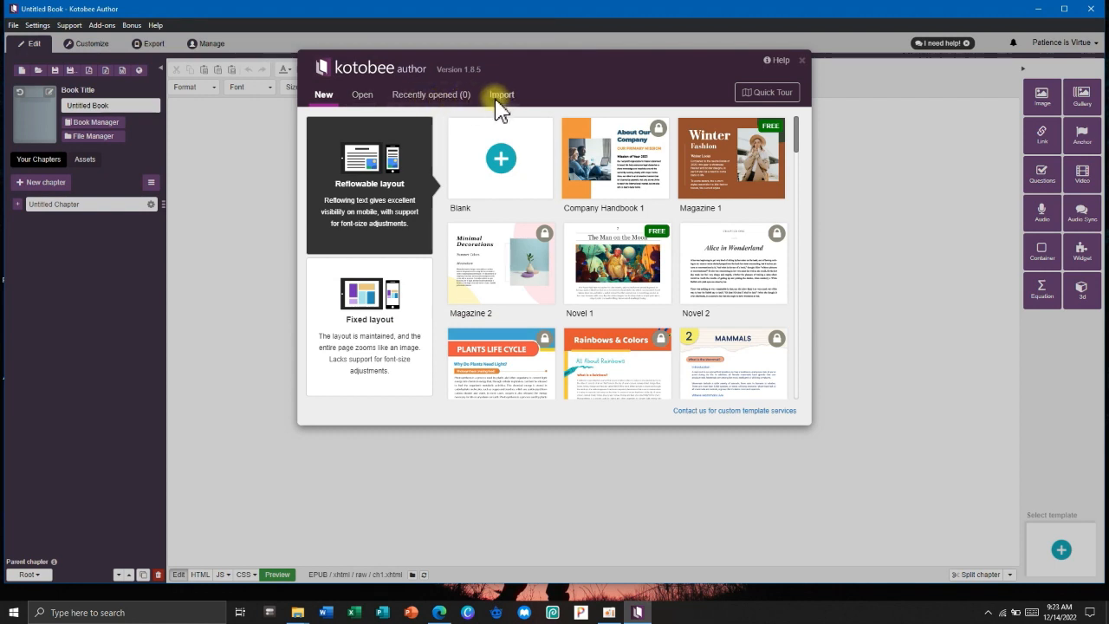
left_click(451, 97)
left_click(438, 97)
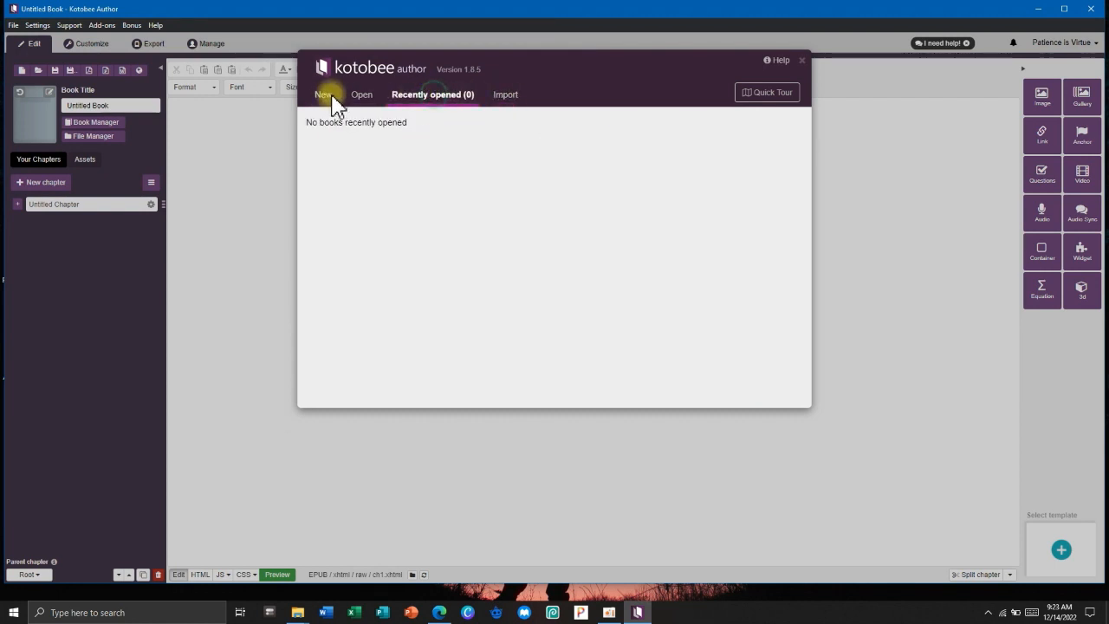
left_click(324, 95)
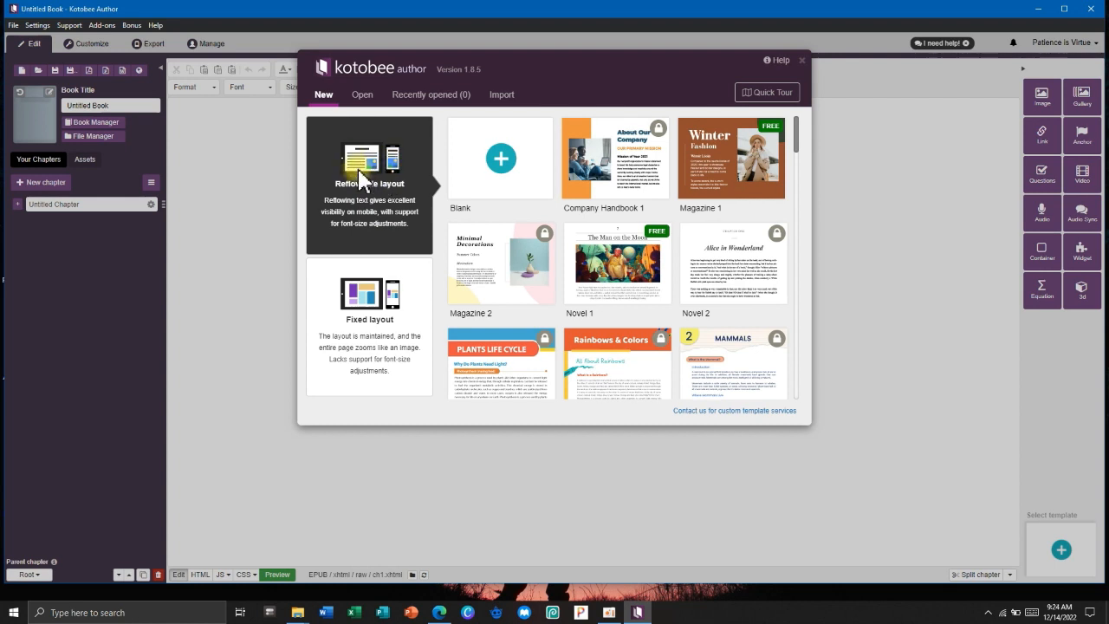
left_click(482, 182)
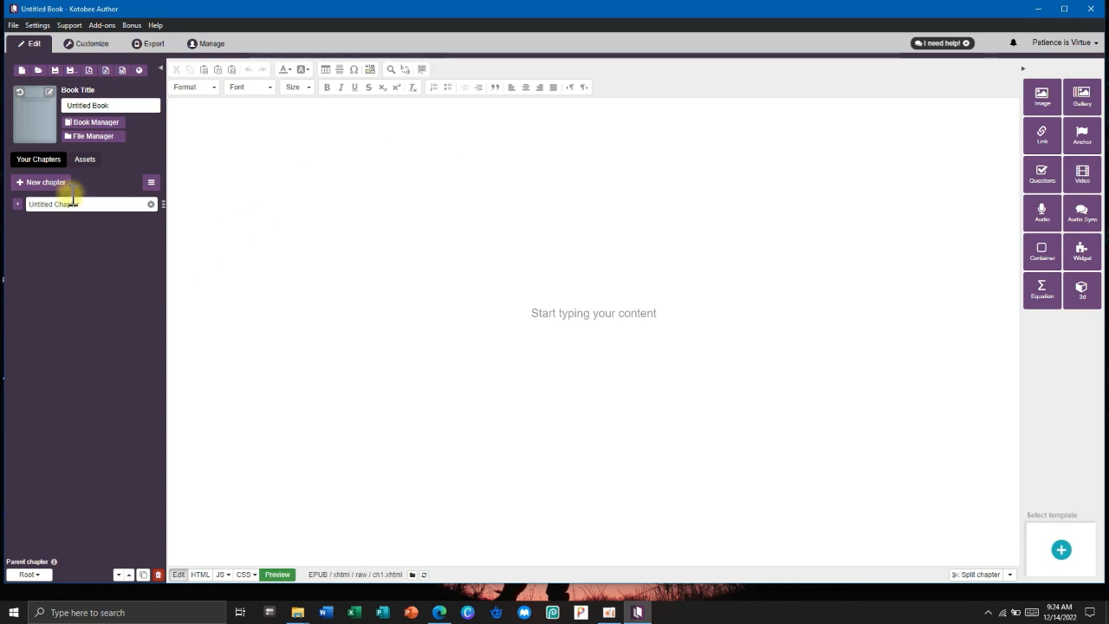
left_click(13, 26)
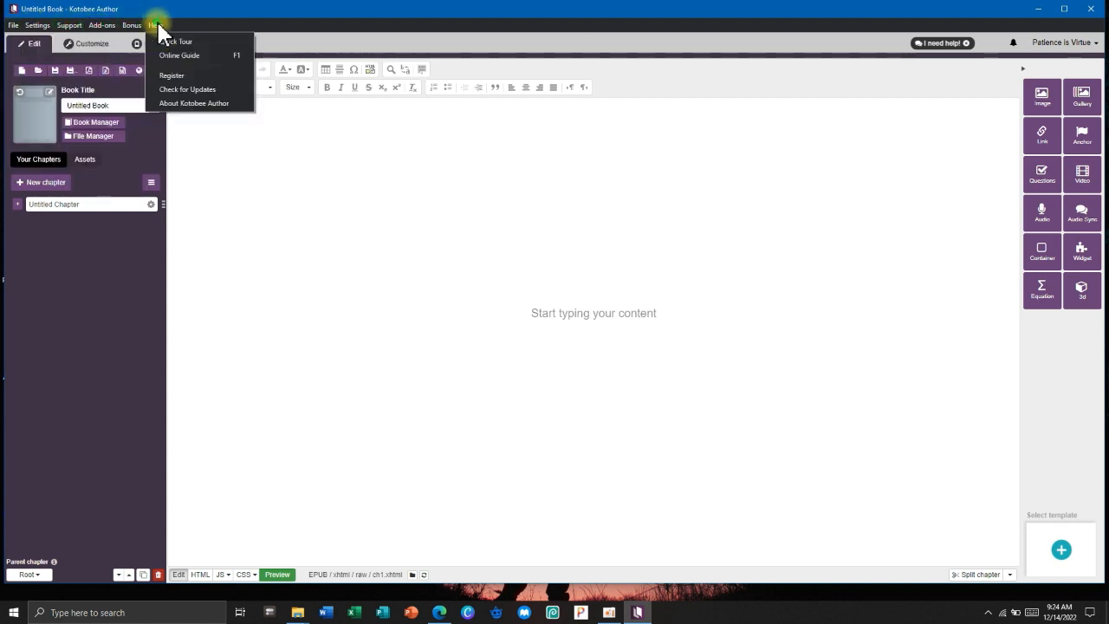
left_click(14, 25)
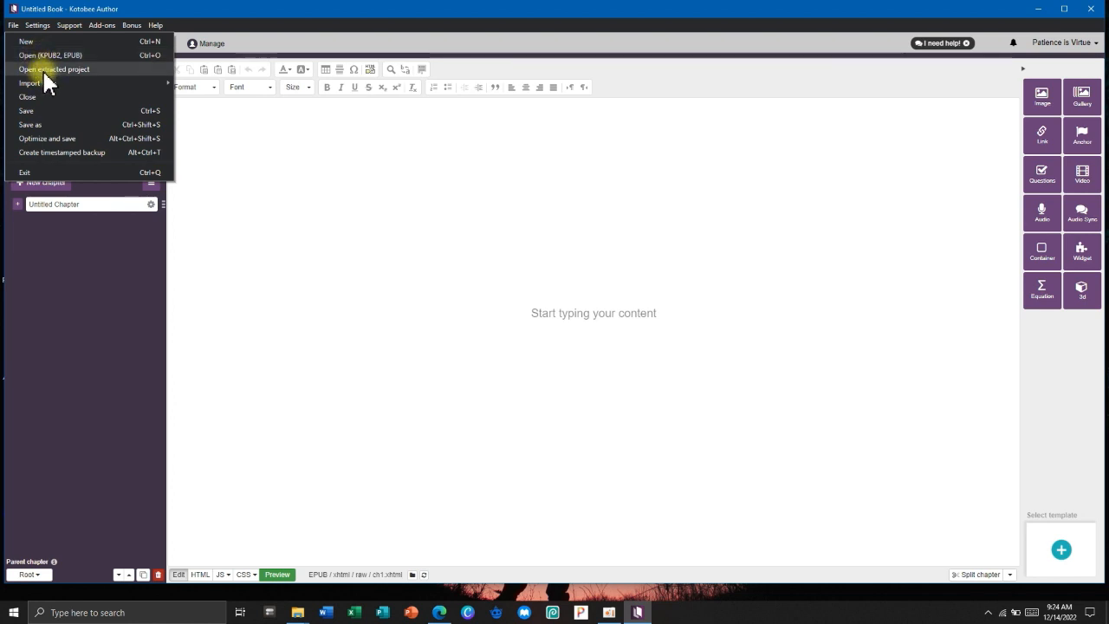
mouse_move(44, 86)
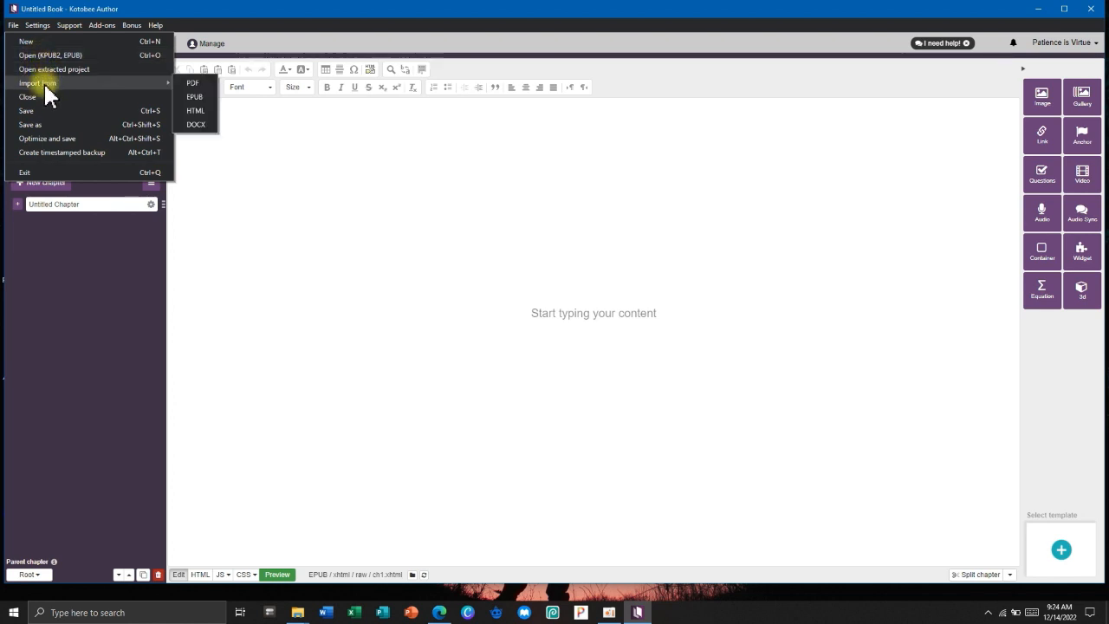
left_click(10, 27)
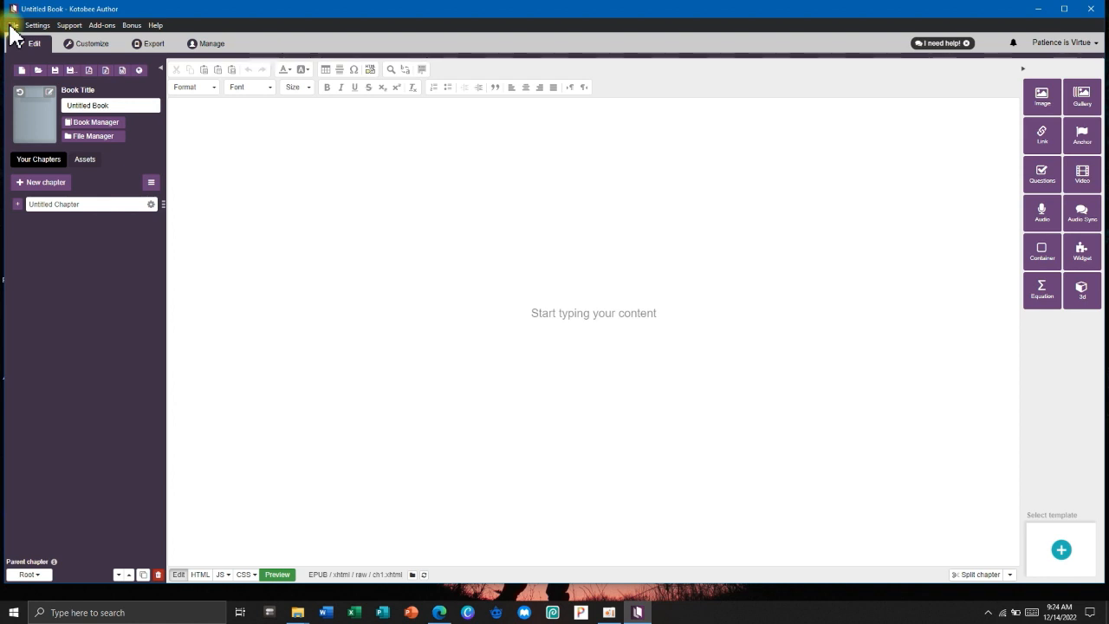
left_click(12, 27)
left_click(13, 27)
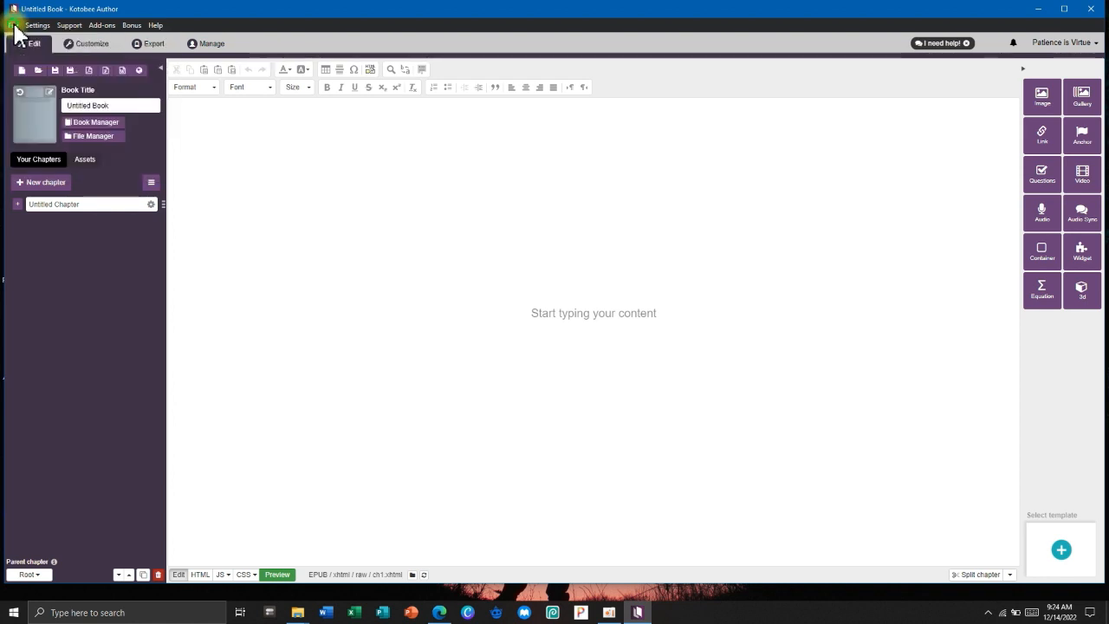
Try the New and Open commands, cancelling both without changing the book.
left_click(20, 71)
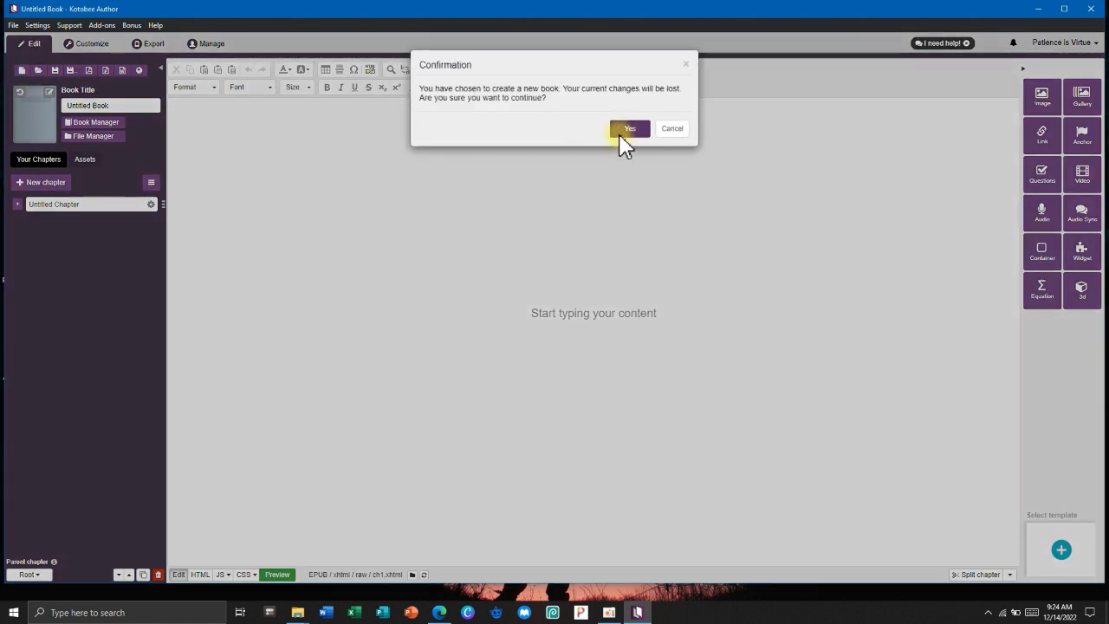
left_click(689, 62)
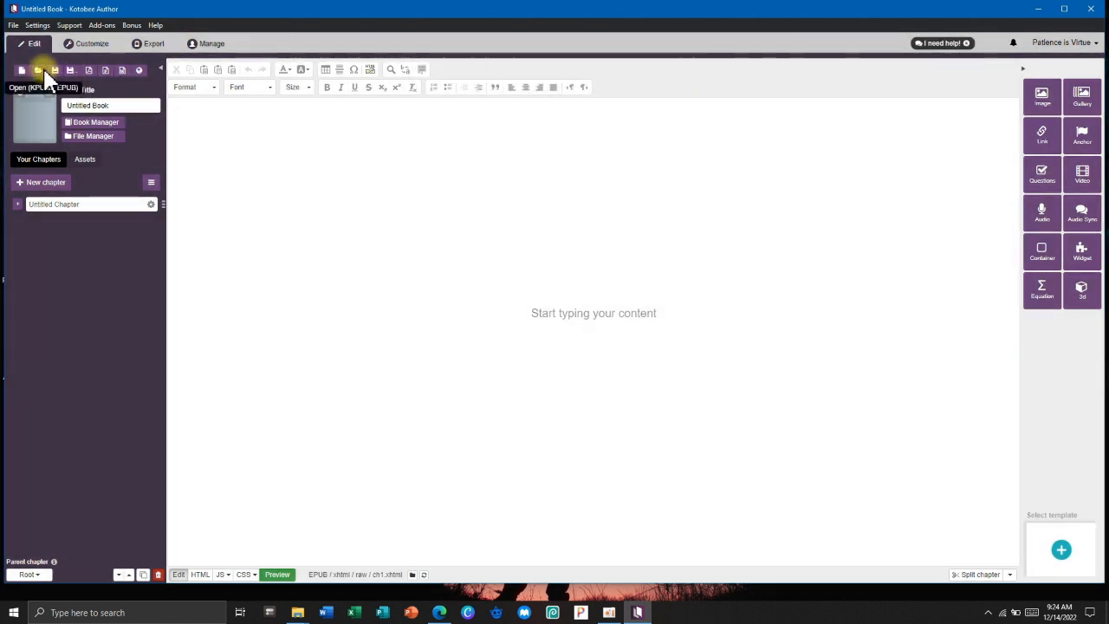
left_click(41, 71)
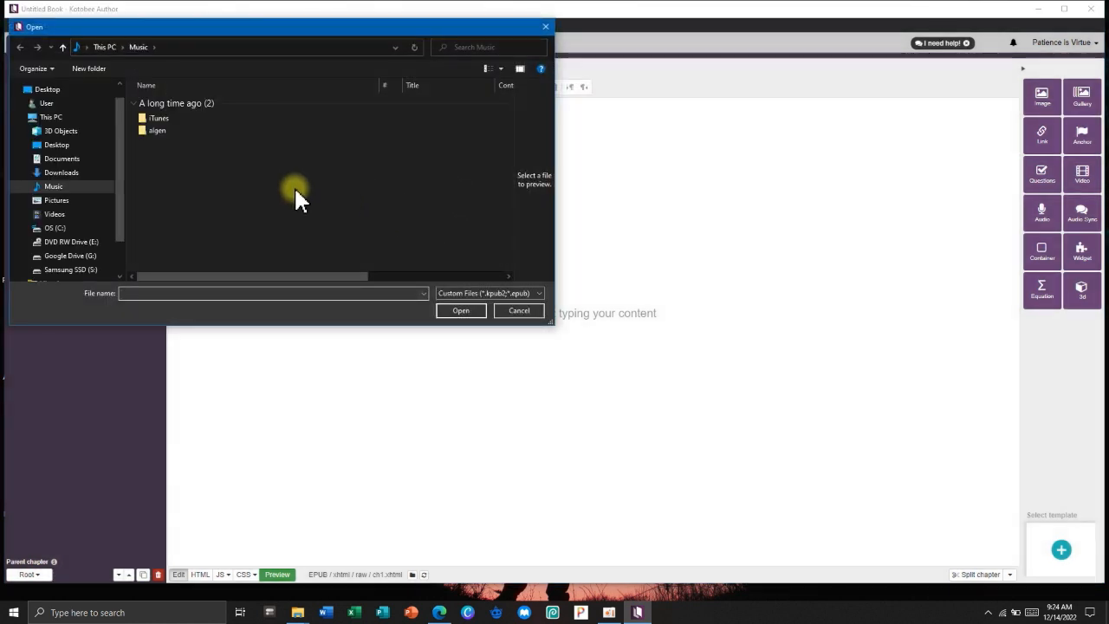
left_click(518, 312)
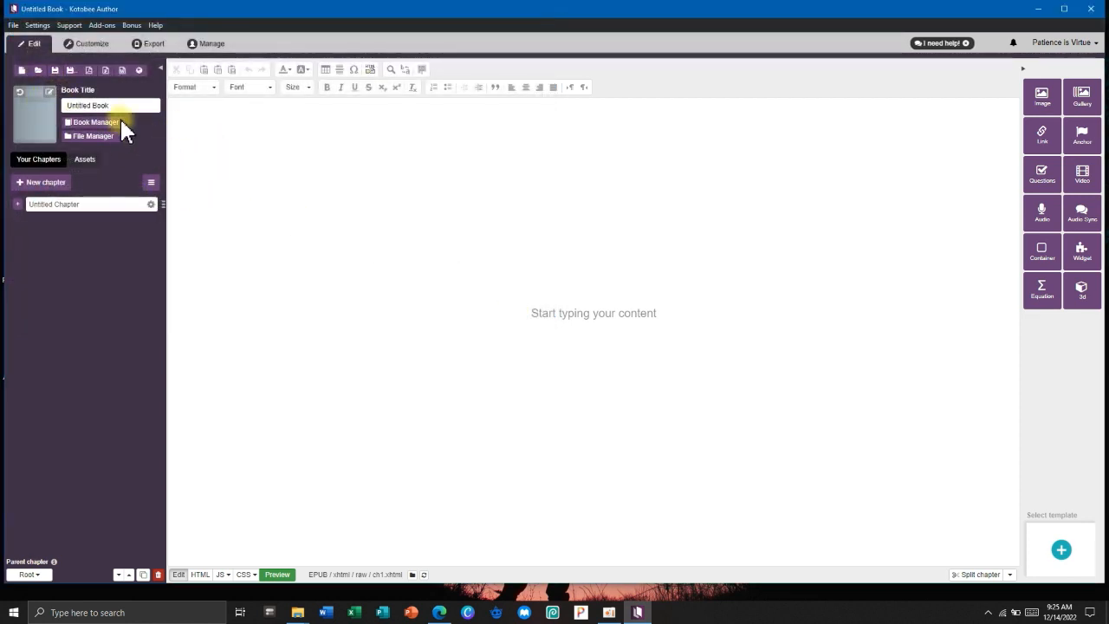
Check the Save As file name, cancel it, and show the Import PDF options.
left_click(55, 71)
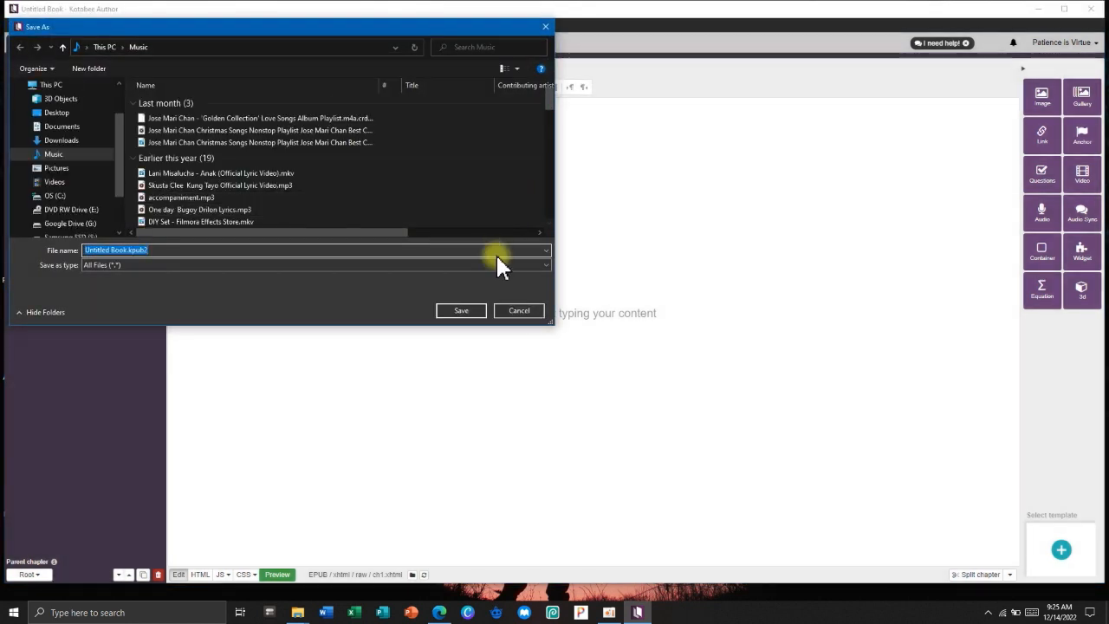
left_click_drag(148, 250, 119, 251)
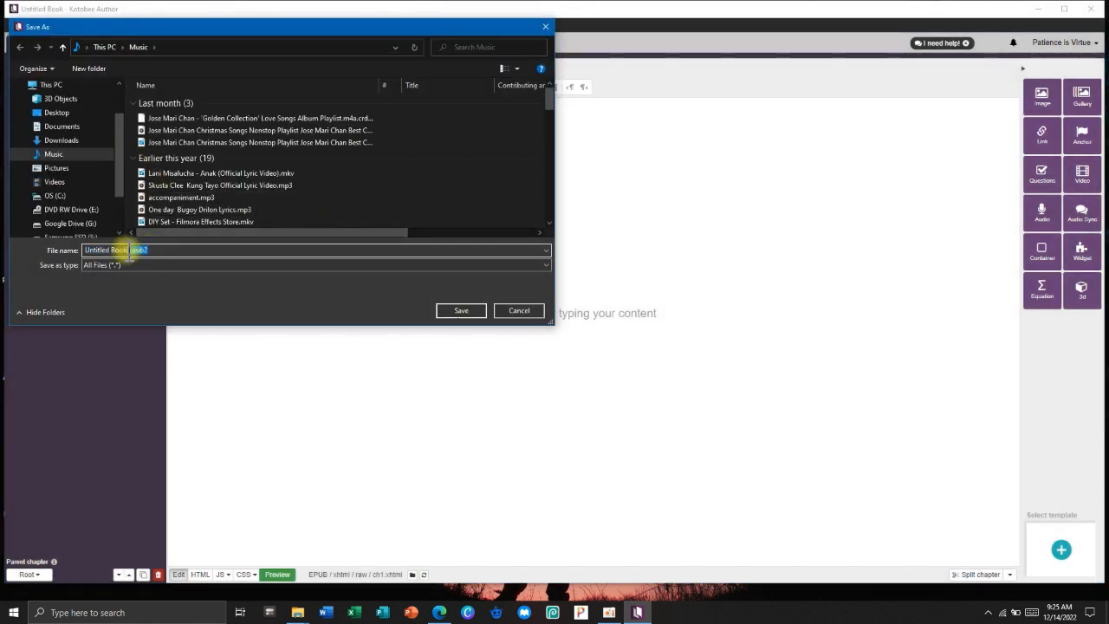
left_click(515, 310)
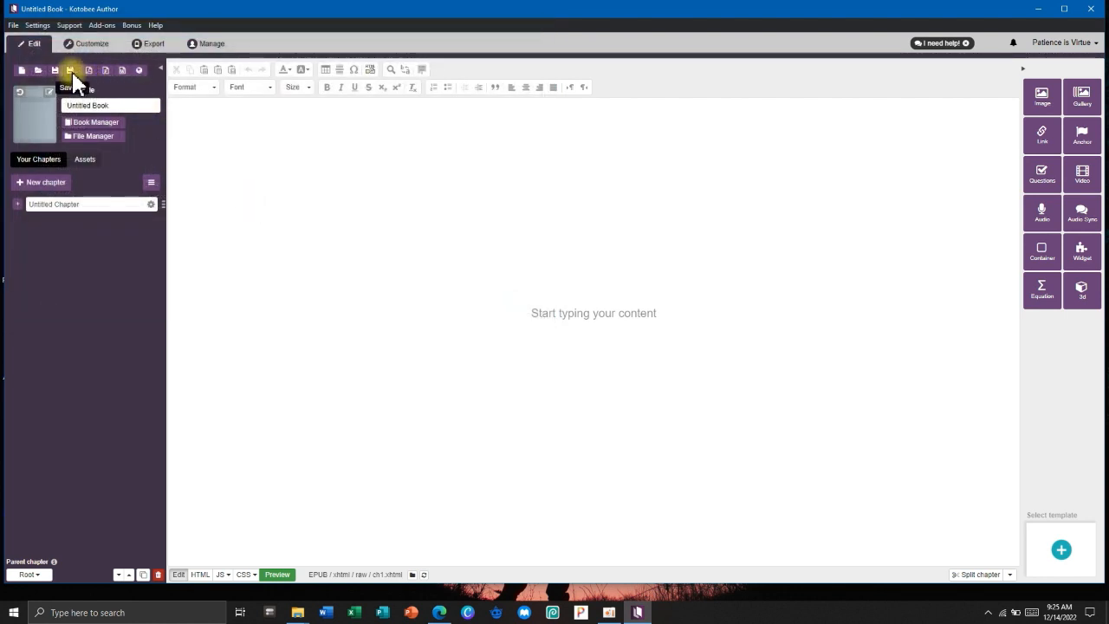
left_click(88, 72)
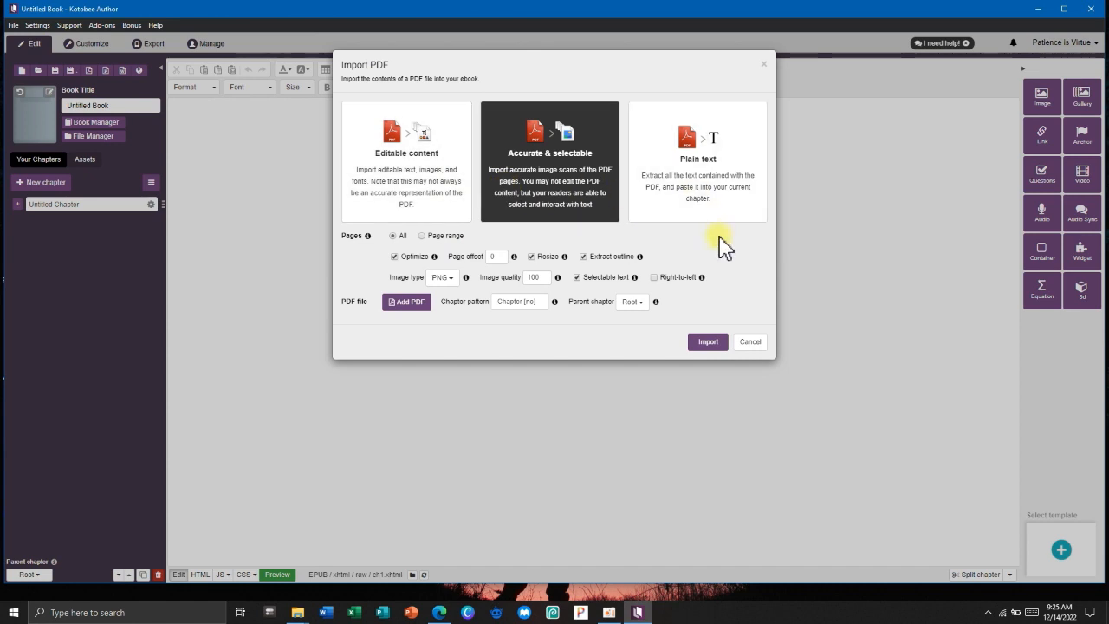
left_click(750, 343)
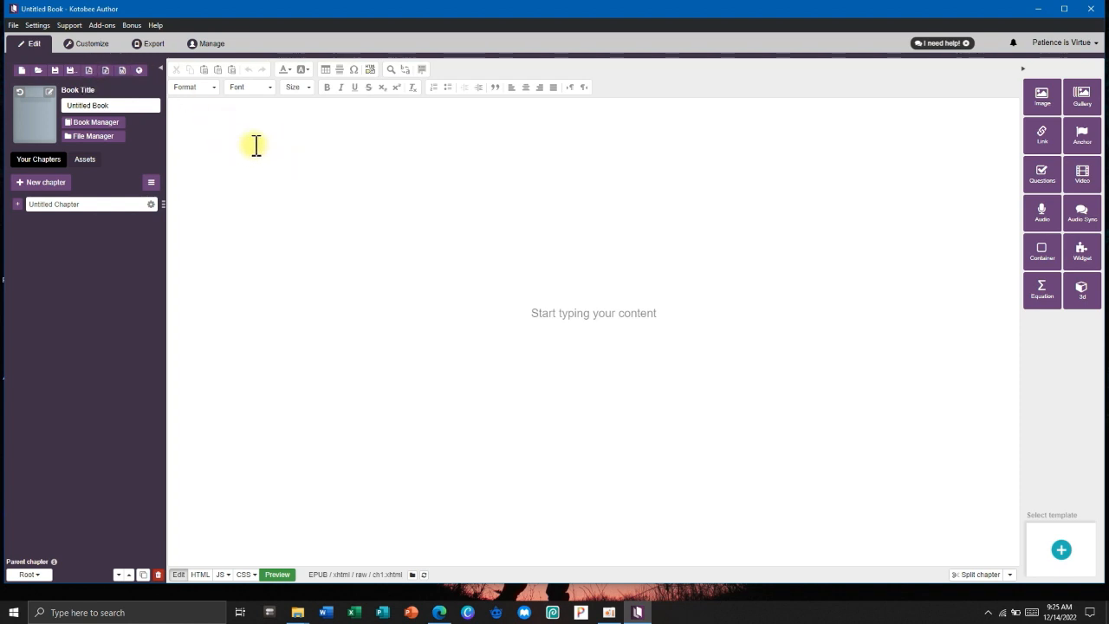
left_click(123, 73)
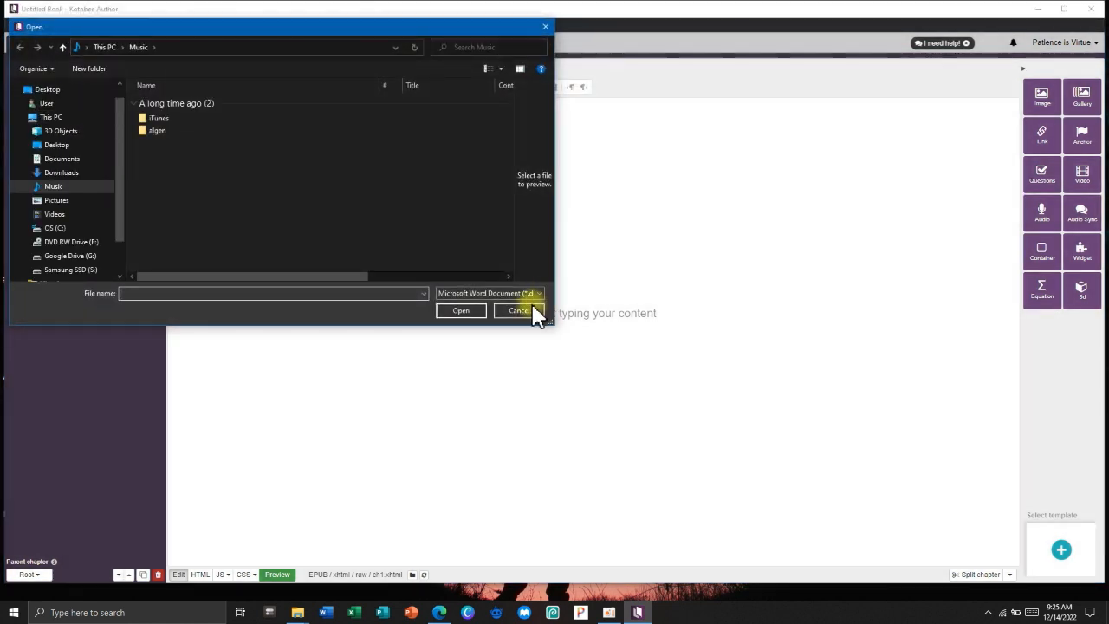
left_click(530, 311)
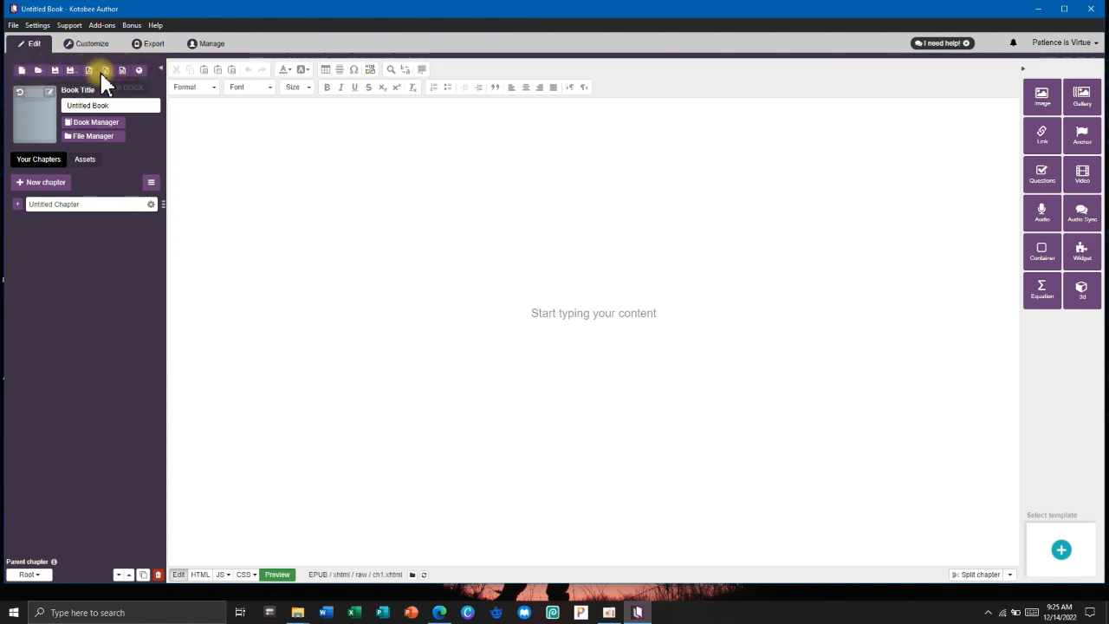
left_click(12, 26)
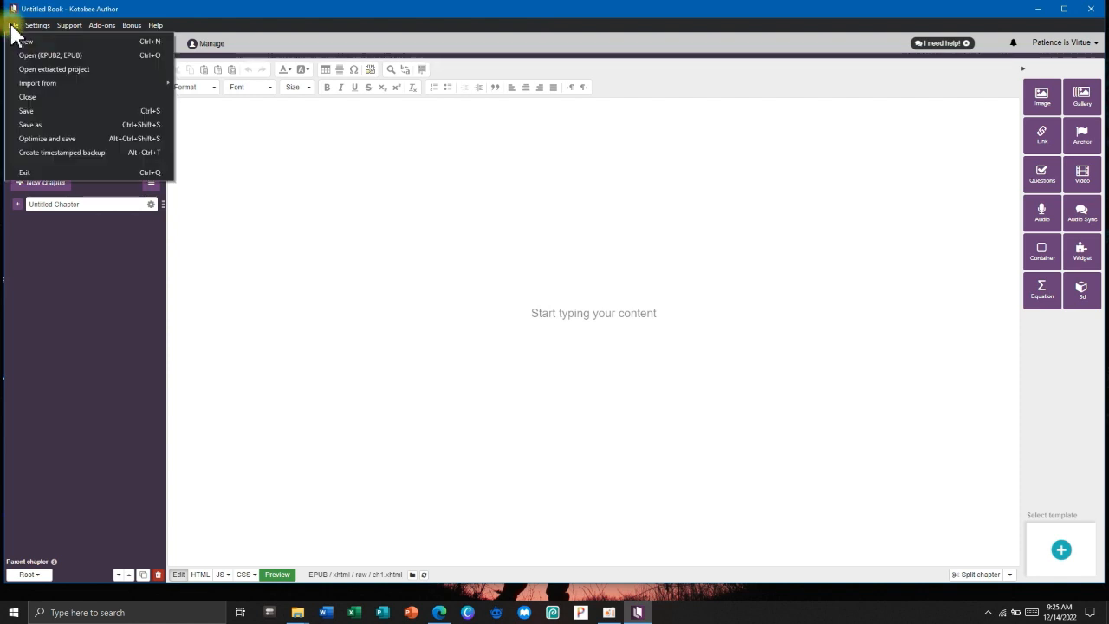
left_click(11, 27)
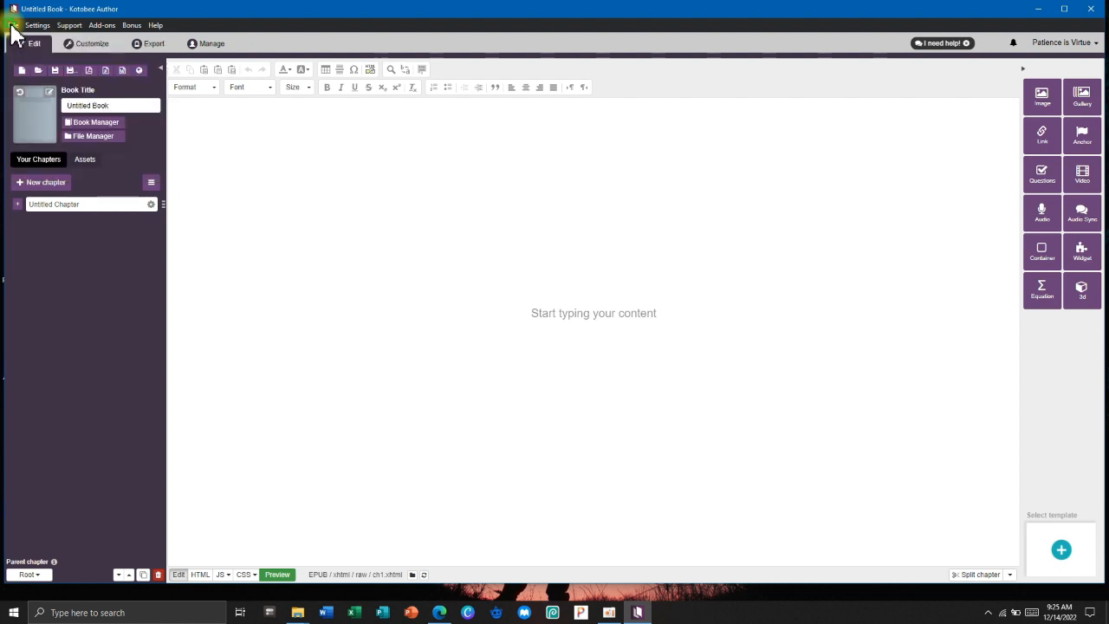
left_click(51, 92)
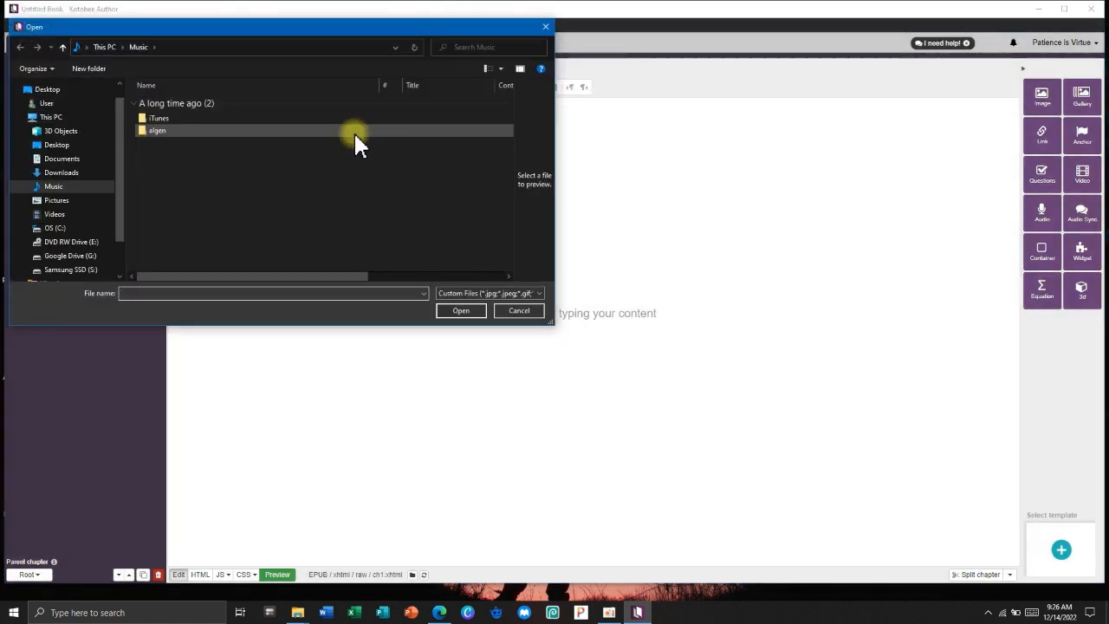
left_click(56, 200)
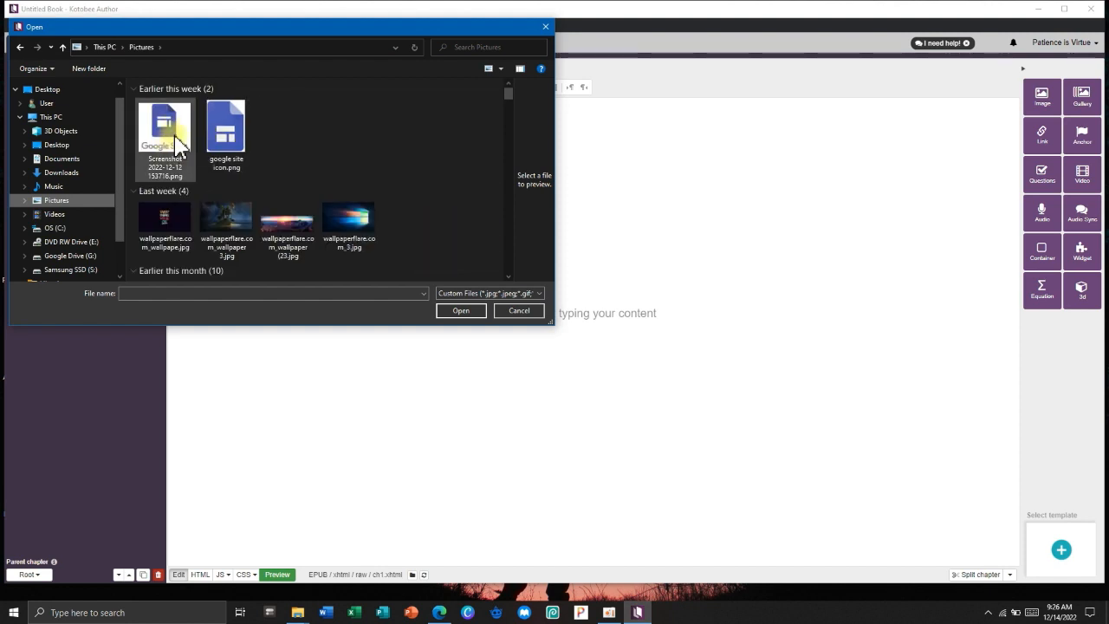
left_click(510, 312)
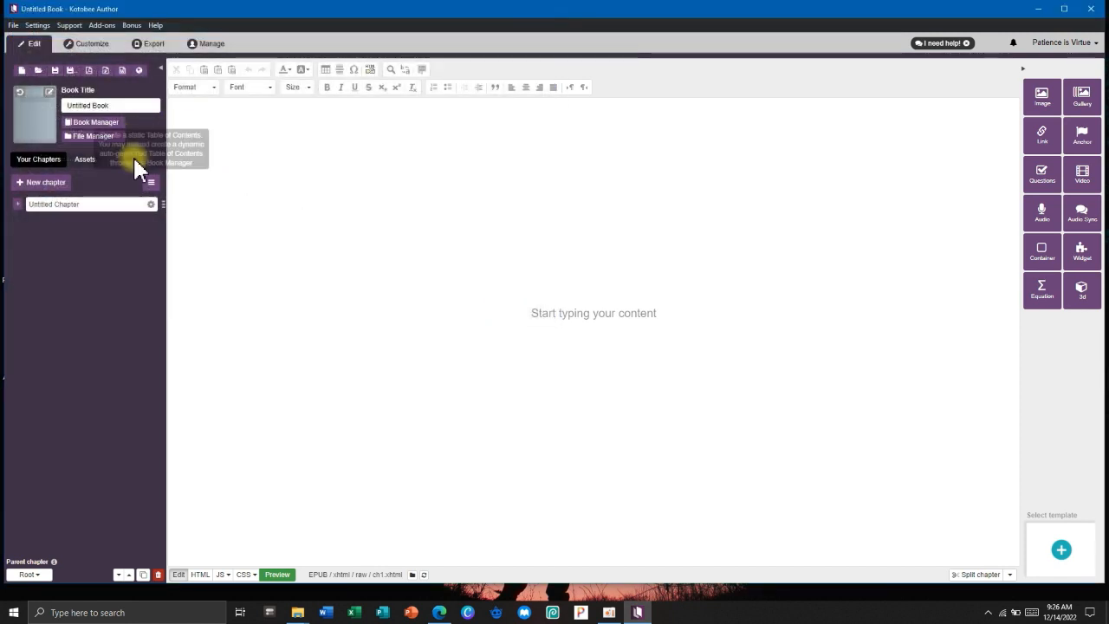
left_click_drag(109, 105, 50, 105)
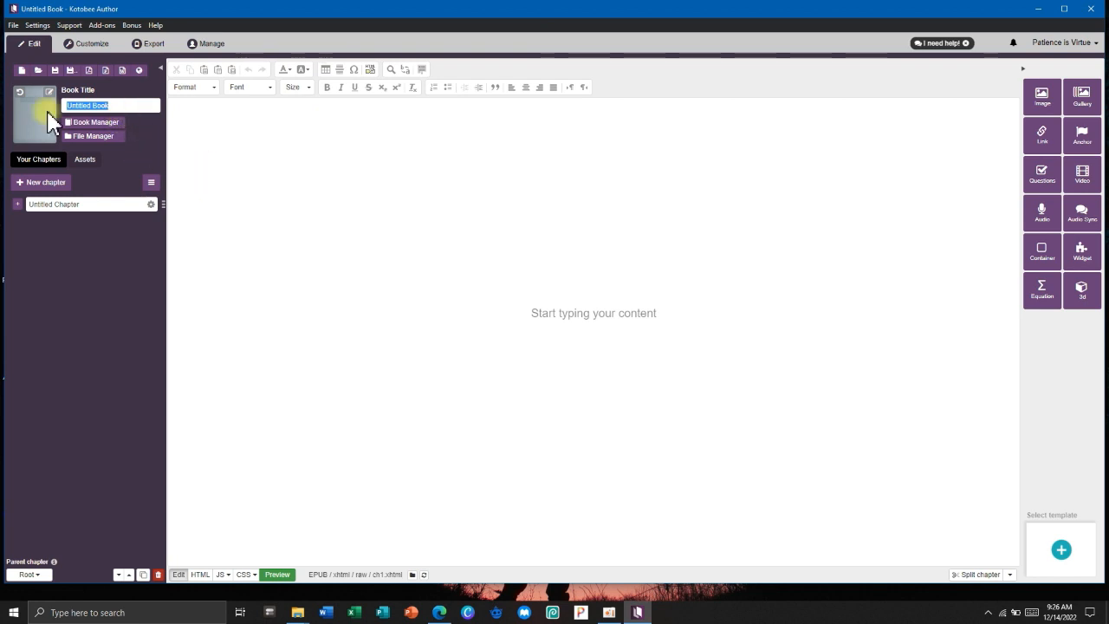
Enter the book title 'LAS 2 EIM 11 2ndQ' and show its info in Book Manager.
type("LAS 2 EIM 11 2ndQ")
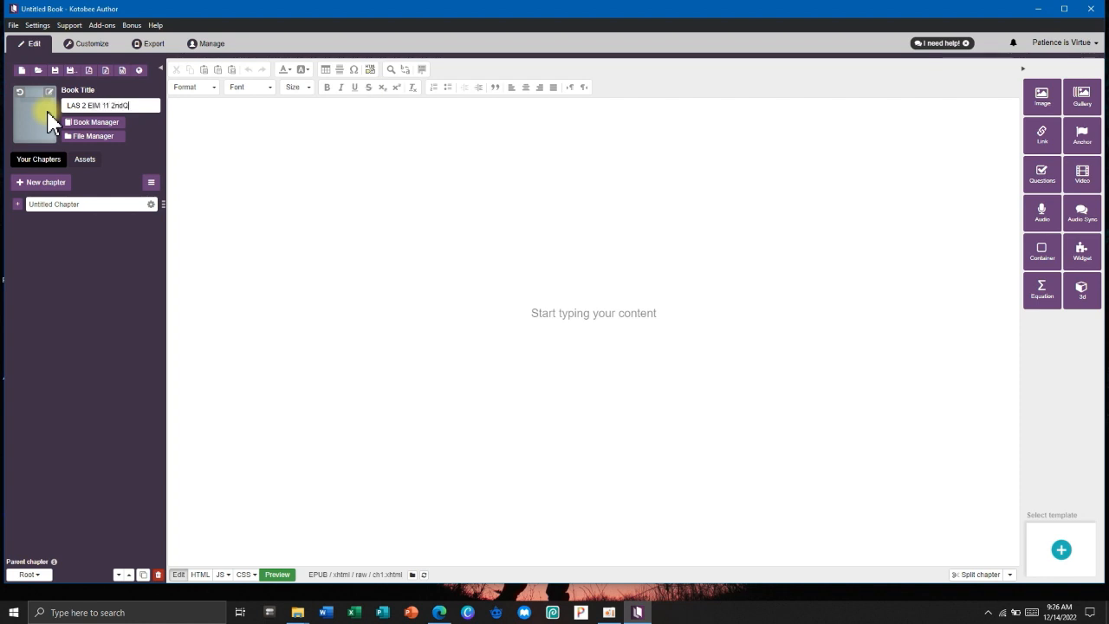
left_click_drag(134, 105, 63, 107)
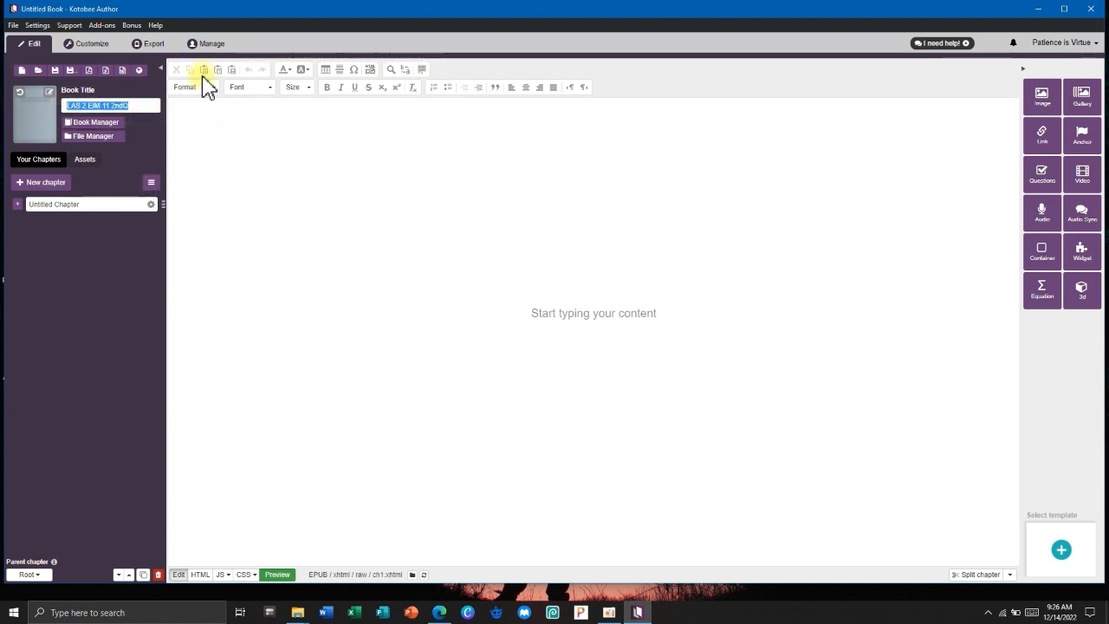
left_click(57, 236)
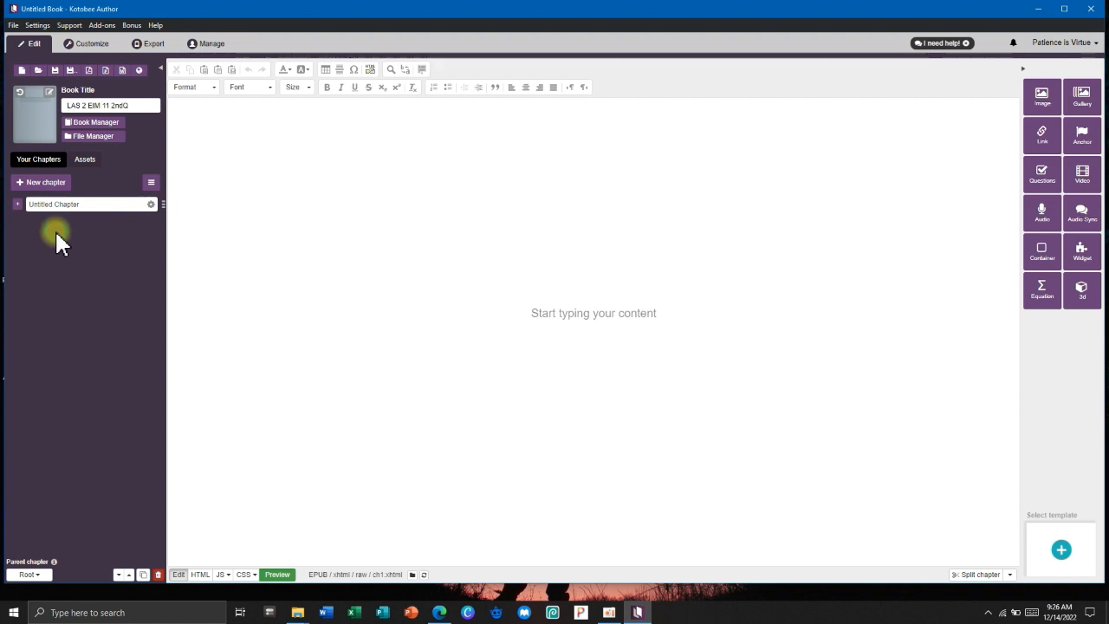
left_click(73, 122)
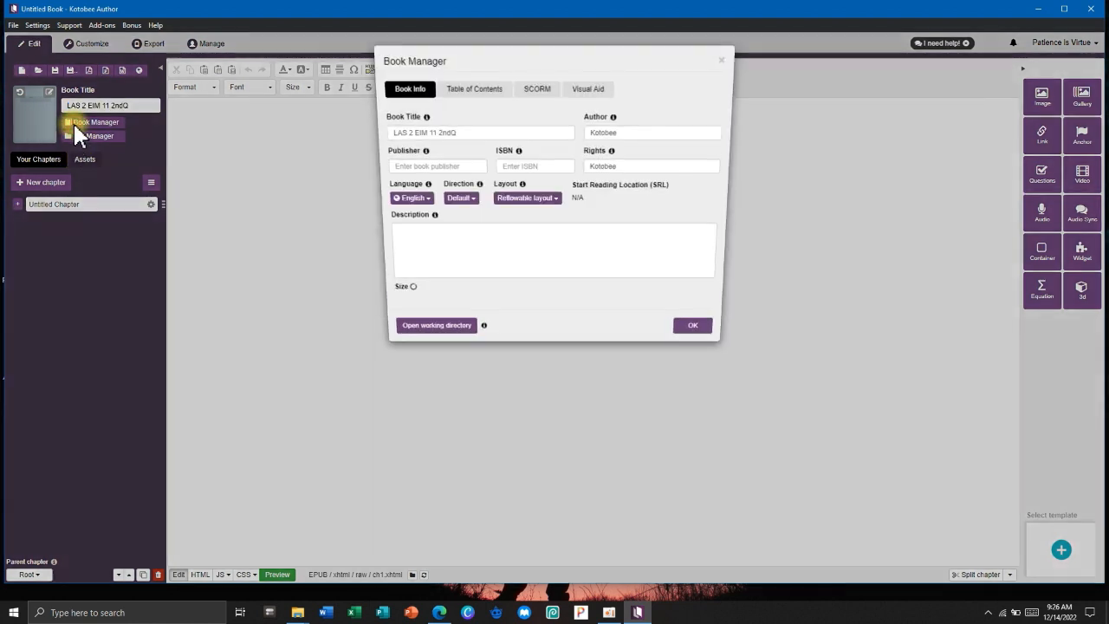
Review the Table of Contents, SCORM and Visual Aid settings, close Book Manager, and show the File Manager.
left_click(487, 97)
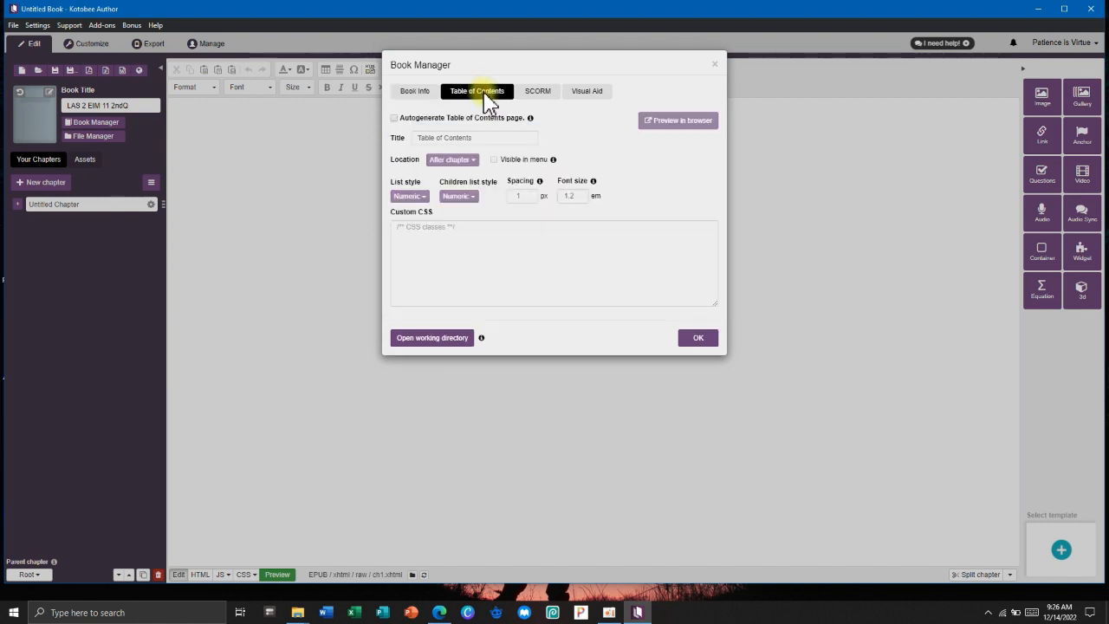
left_click(540, 96)
left_click(587, 90)
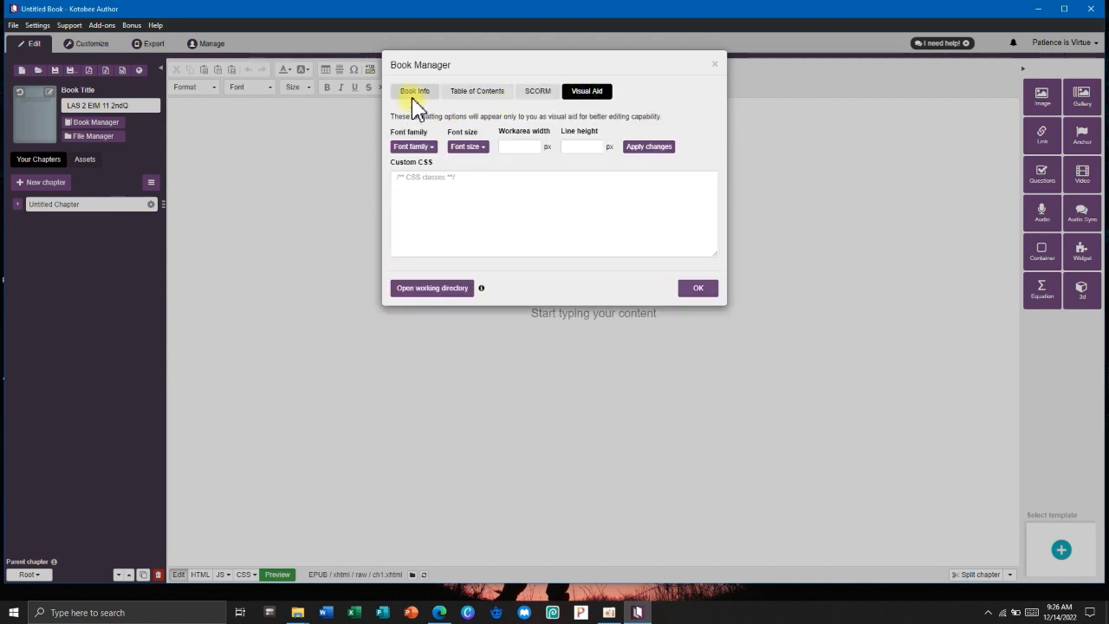
left_click(415, 92)
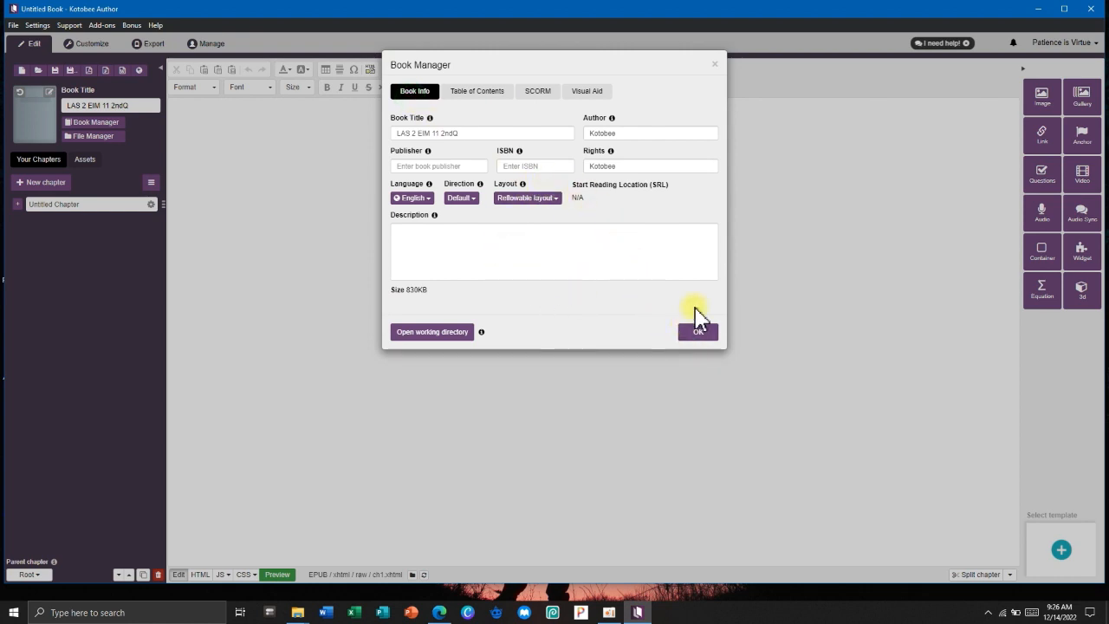
left_click(714, 64)
left_click(97, 137)
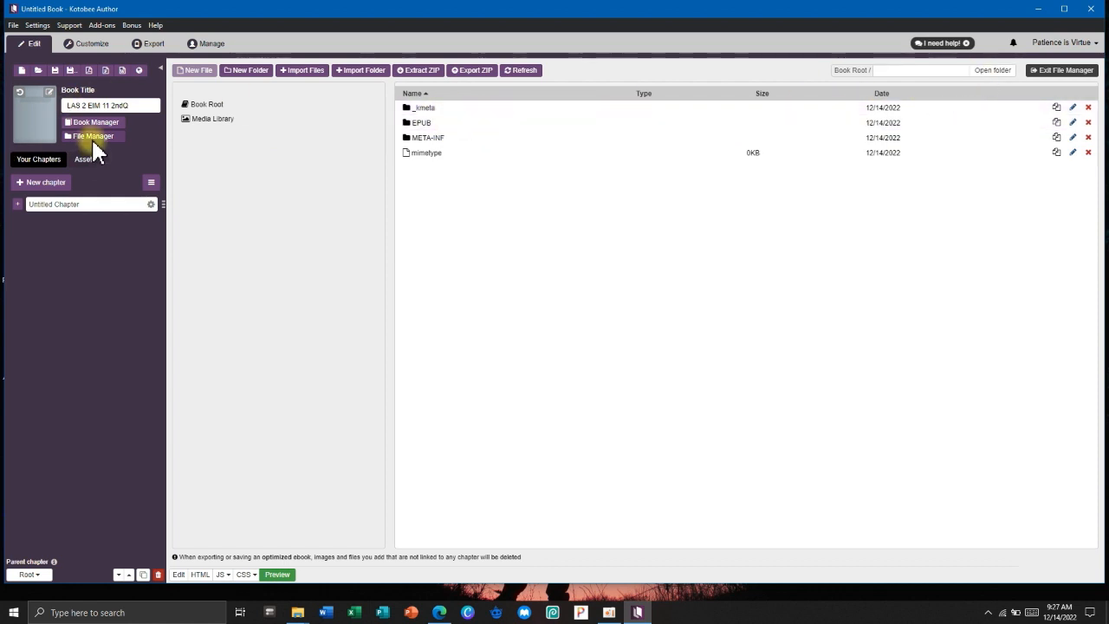
Exit the File Manager listing to resume chapter editing.
left_click(93, 137)
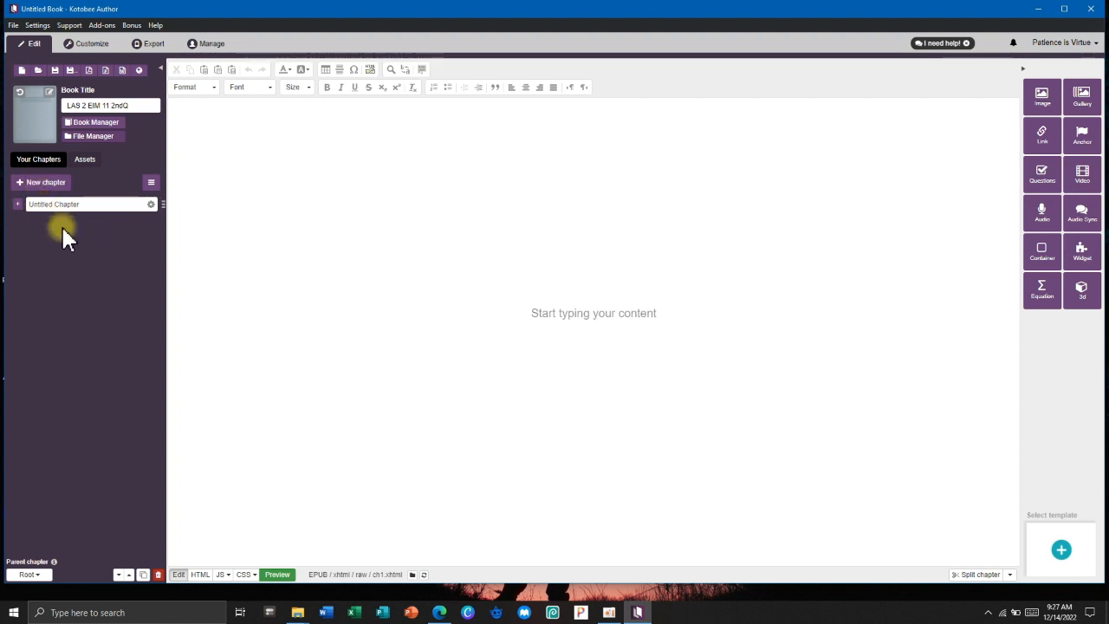
Rename Untitled Chapter to 'Cover Page' and add a reflowable chapter named 'Intro'.
left_click_drag(94, 204, 42, 205)
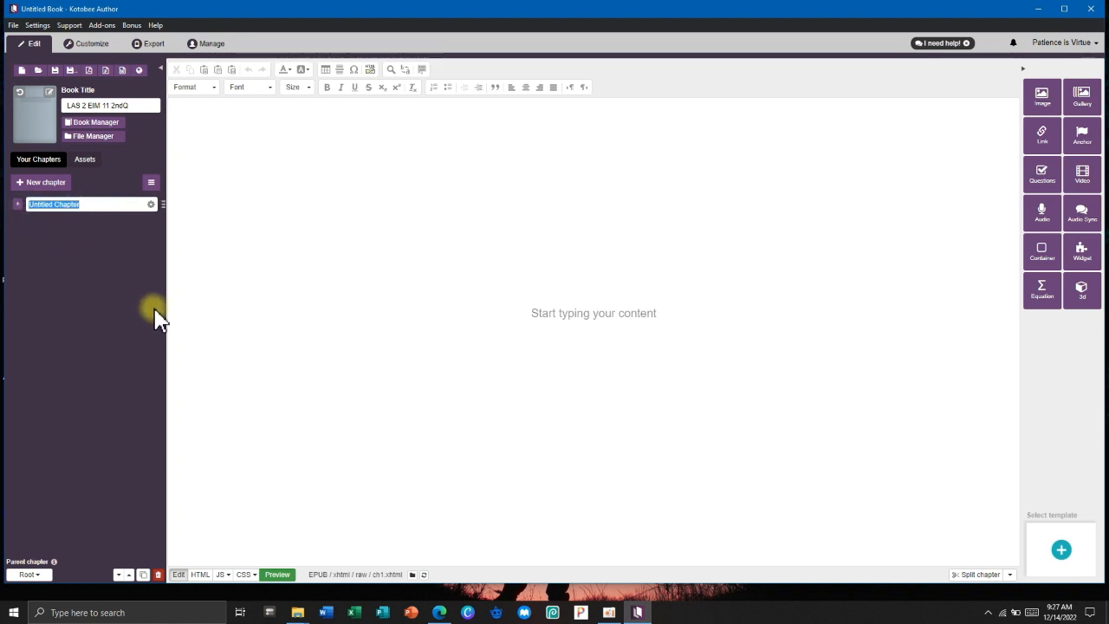
type("Cover Page")
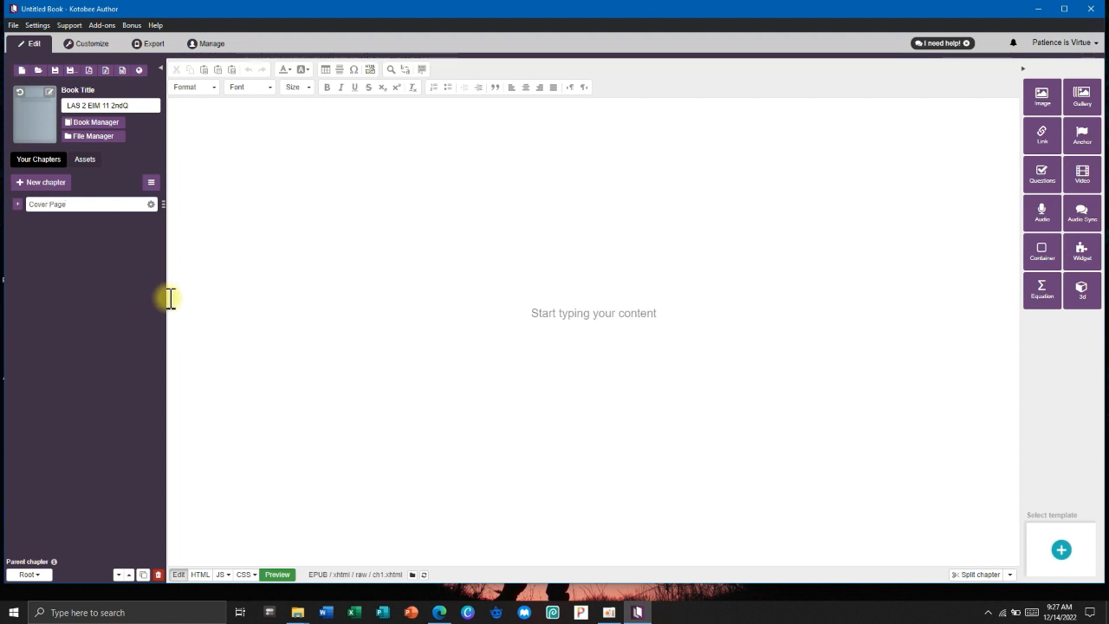
left_click(47, 183)
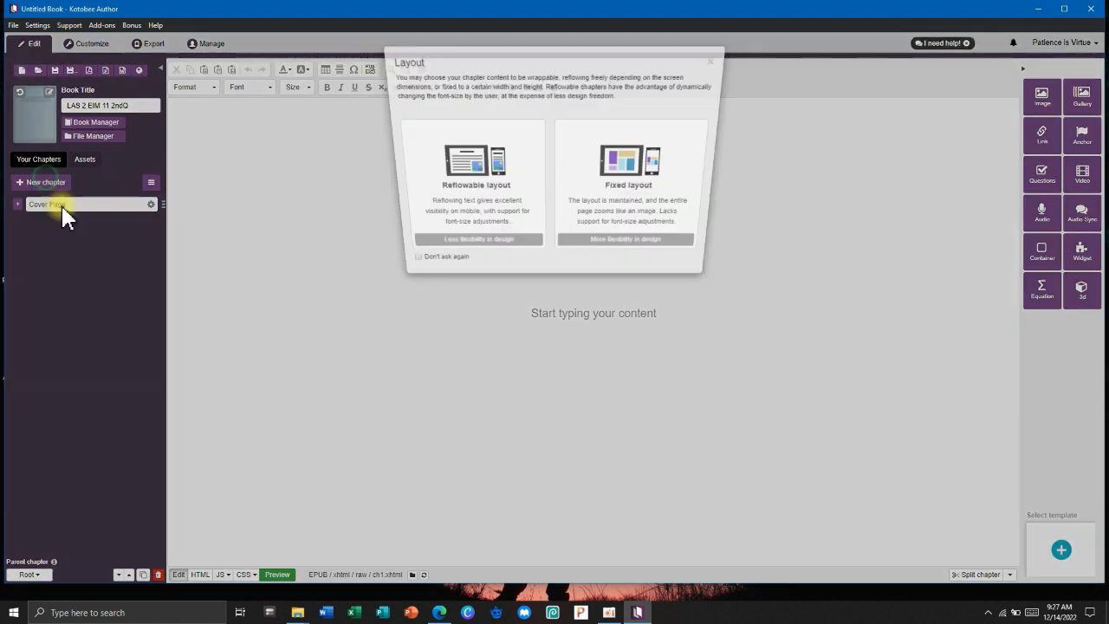
left_click(483, 196)
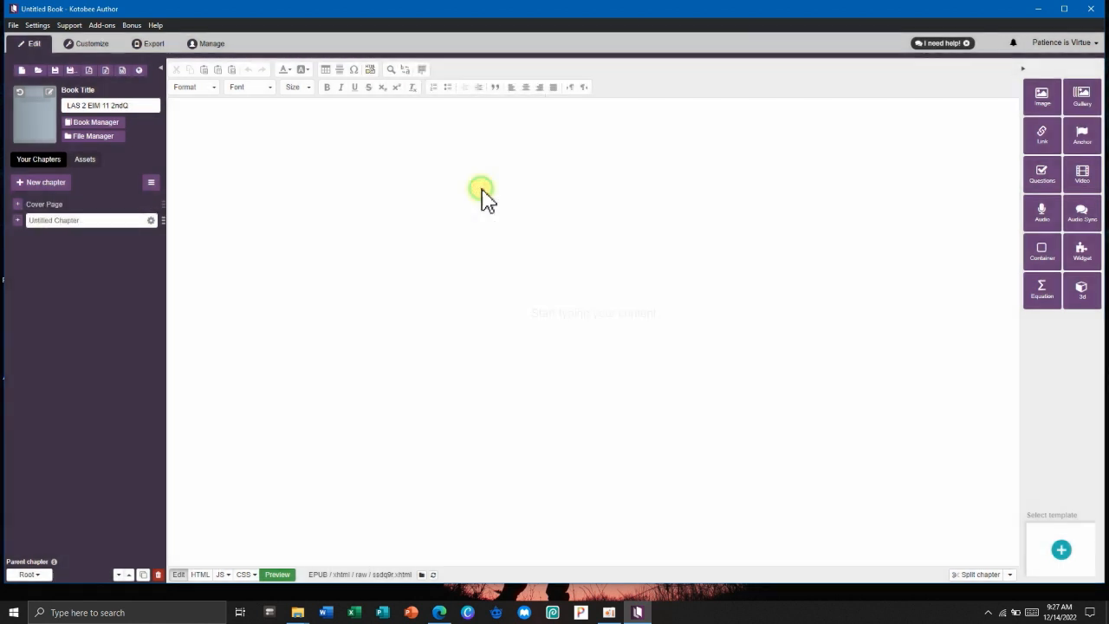
type("Intr")
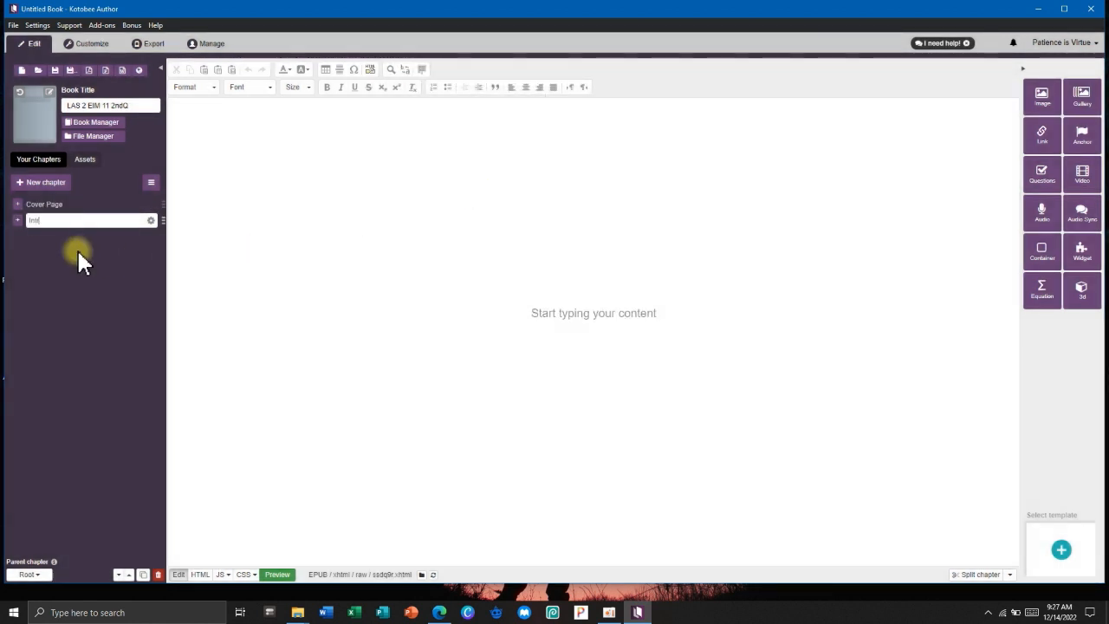
type("o")
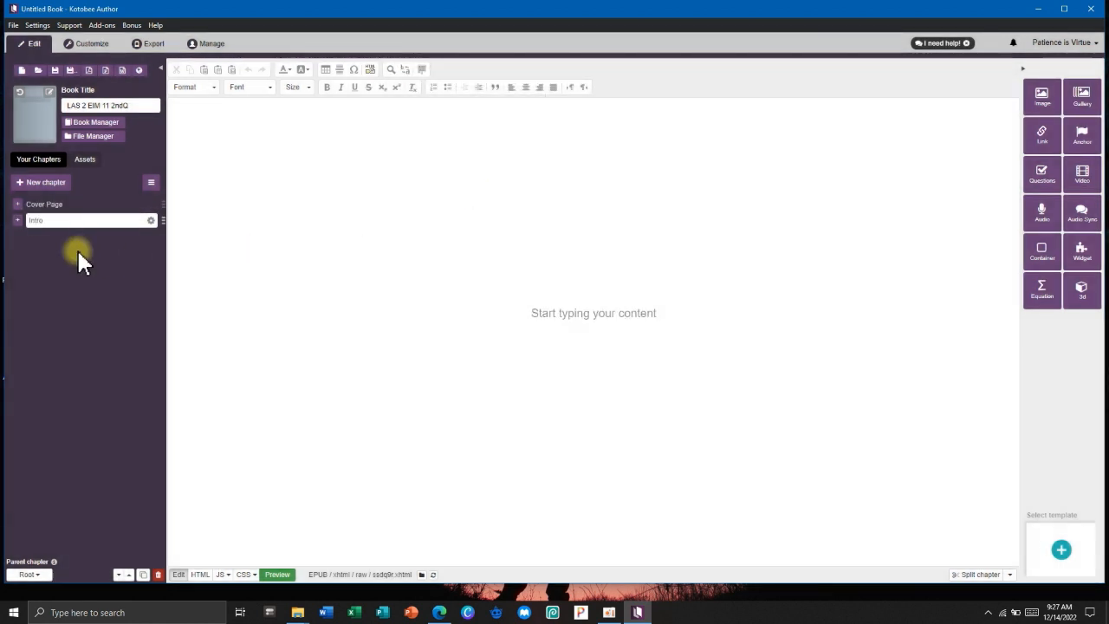
left_click(91, 204)
Switch between the Intro and Cover Page chapters, ending on Intro.
left_click(87, 220)
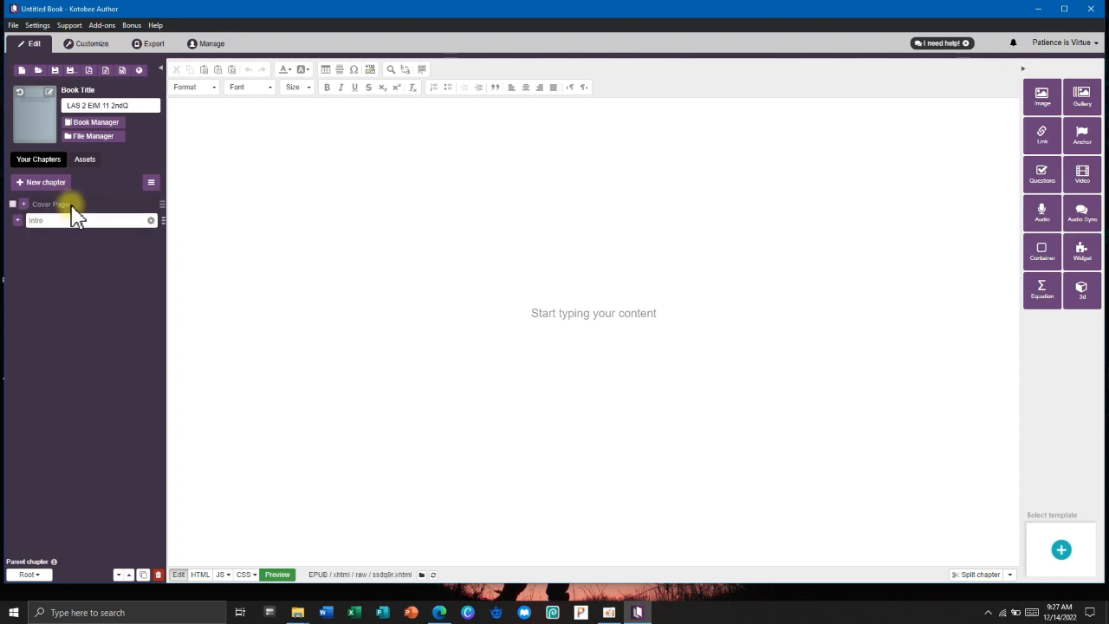
left_click(67, 205)
left_click(65, 220)
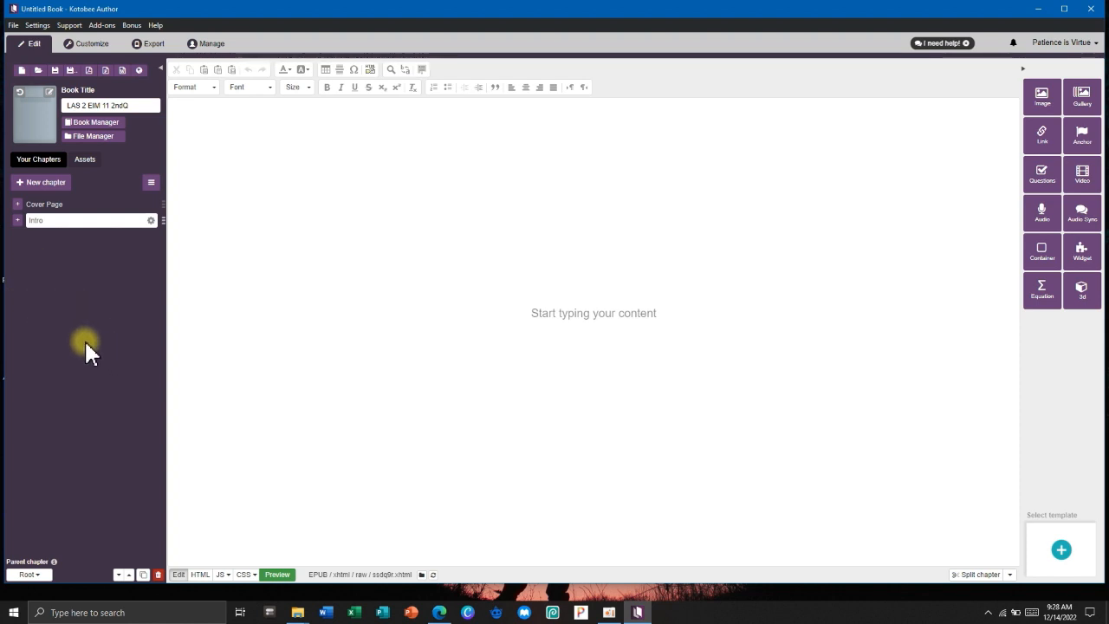
left_click(192, 88)
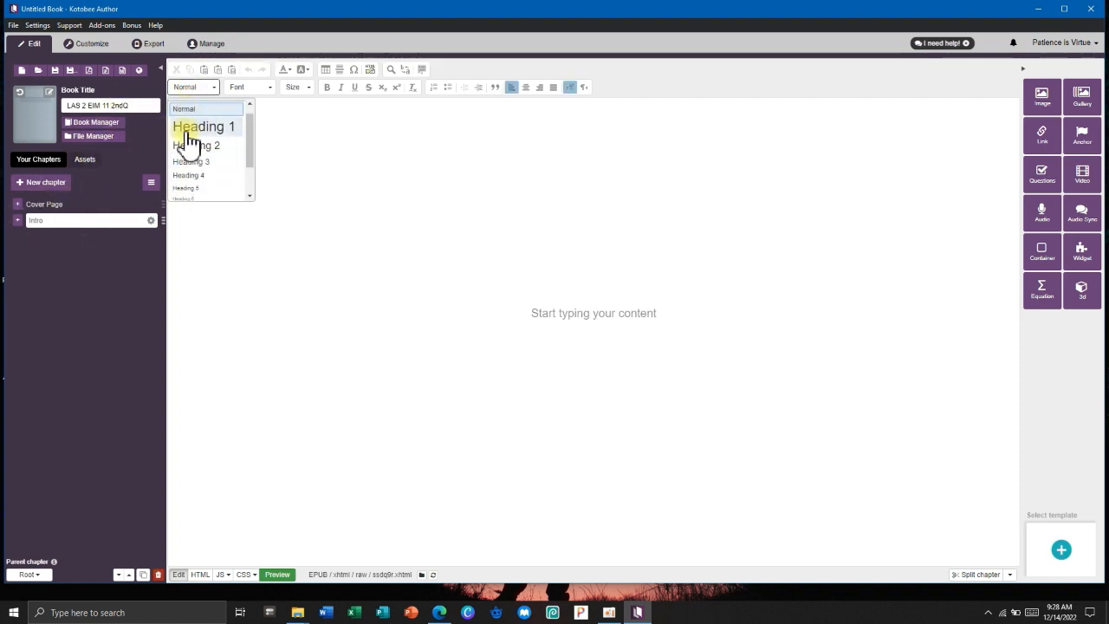
left_click(186, 102)
left_click(265, 87)
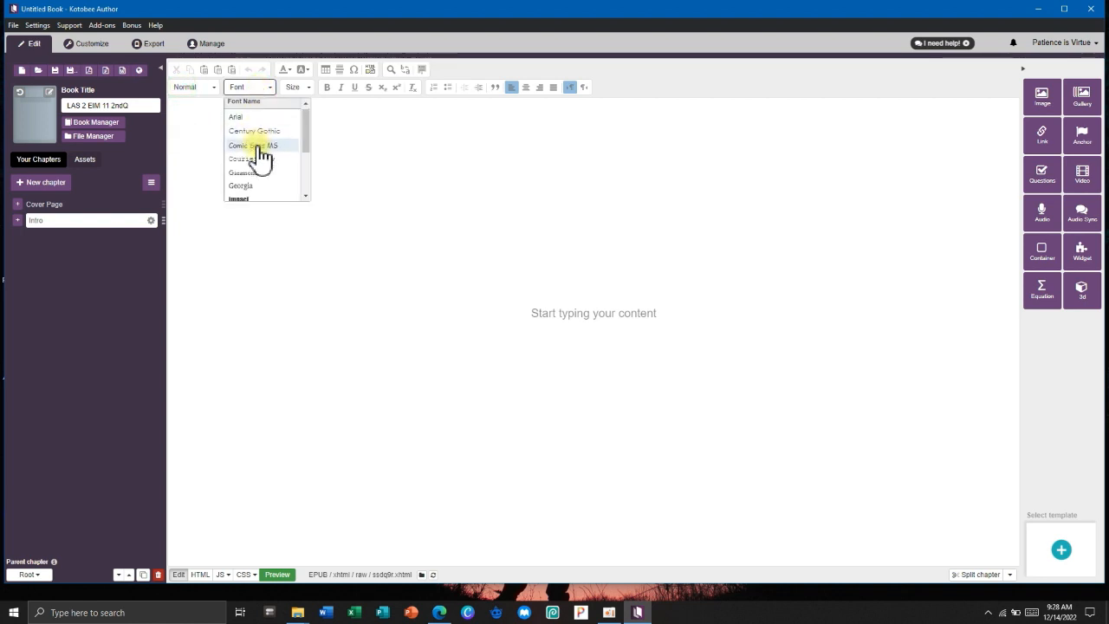
left_click(243, 87)
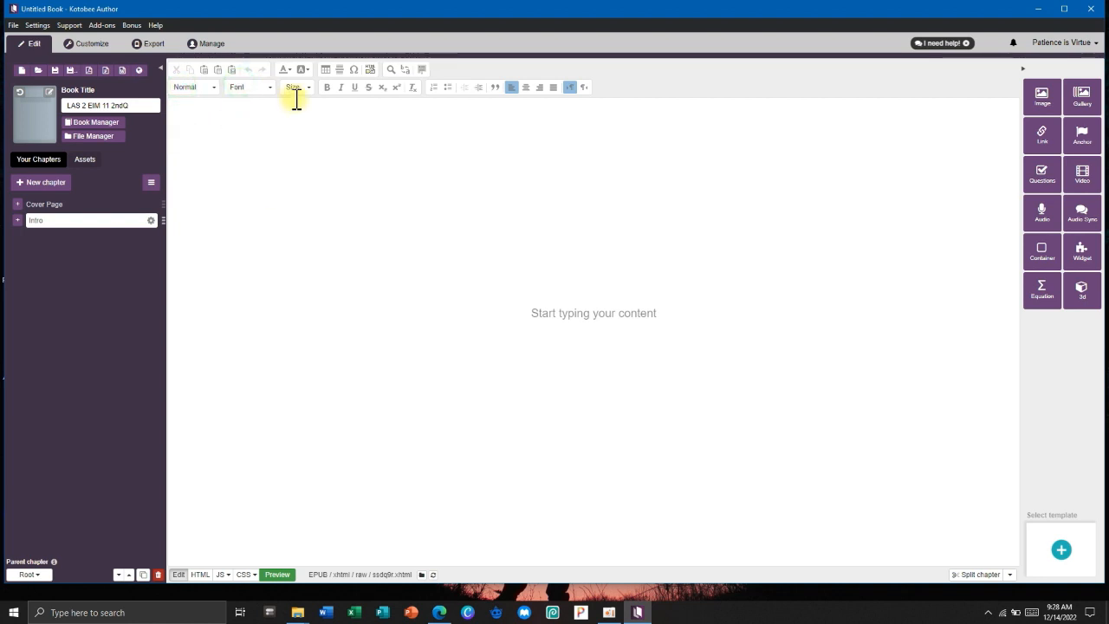
left_click(293, 87)
left_click(292, 87)
left_click(289, 69)
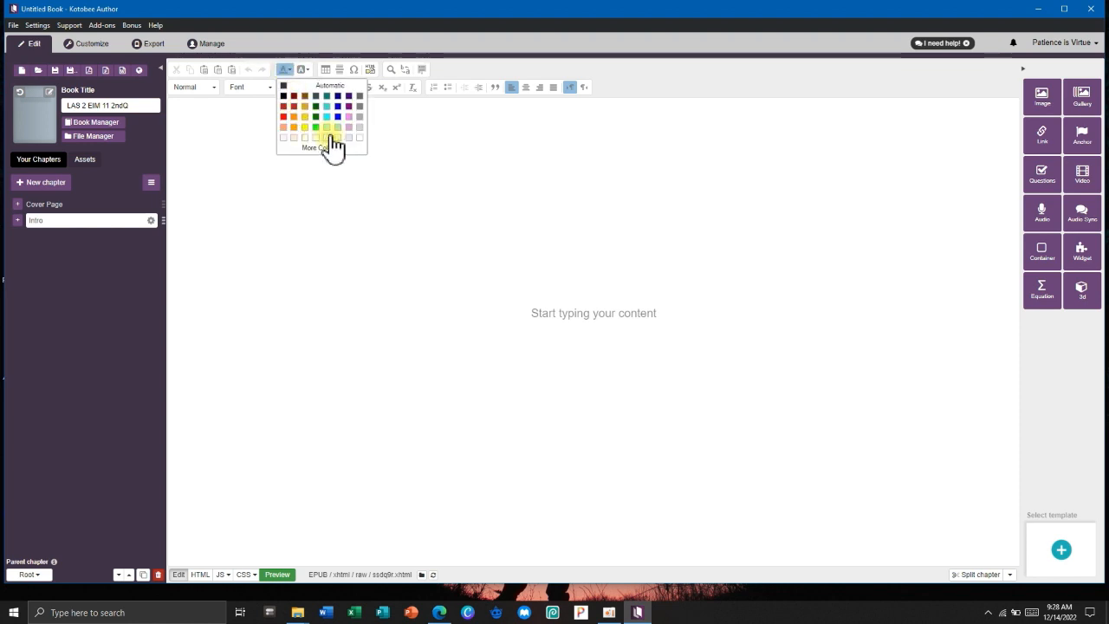
left_click(301, 70)
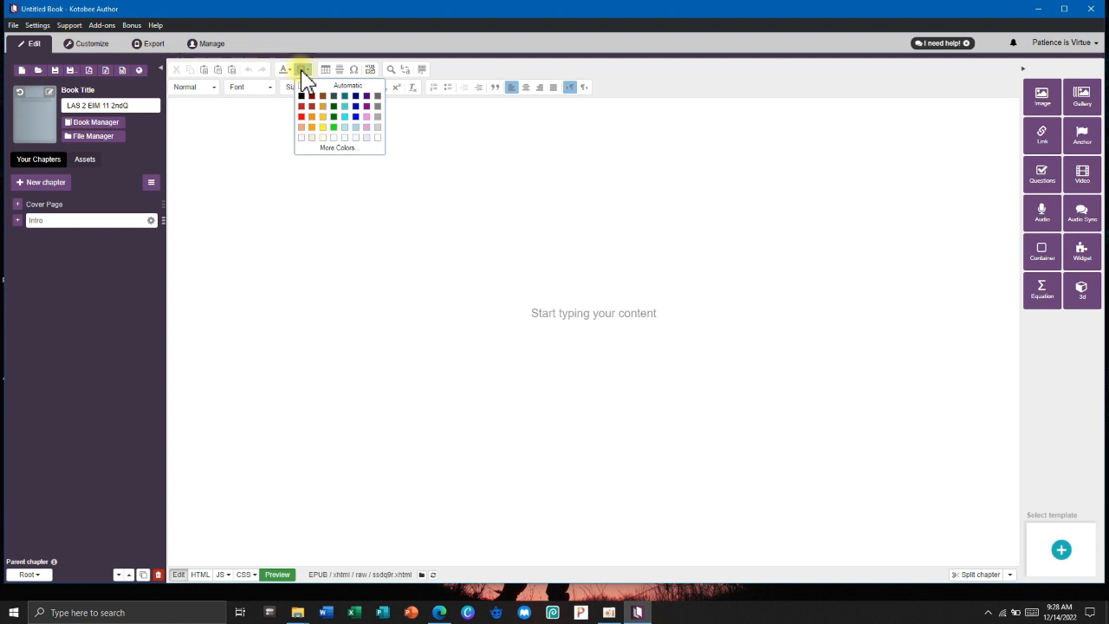
left_click(301, 73)
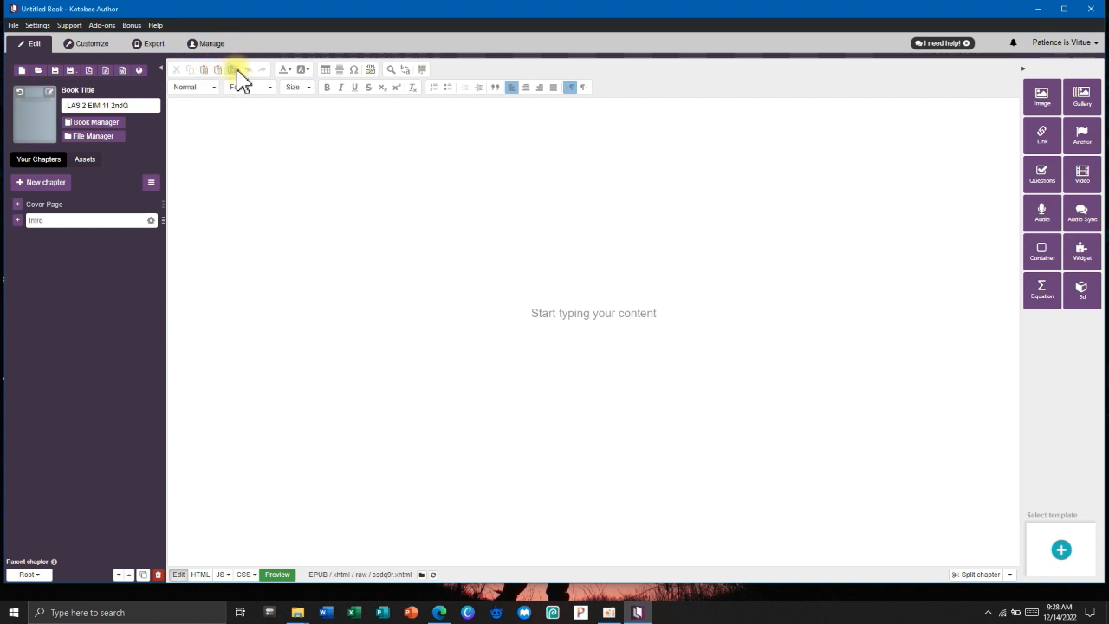
left_click(354, 73)
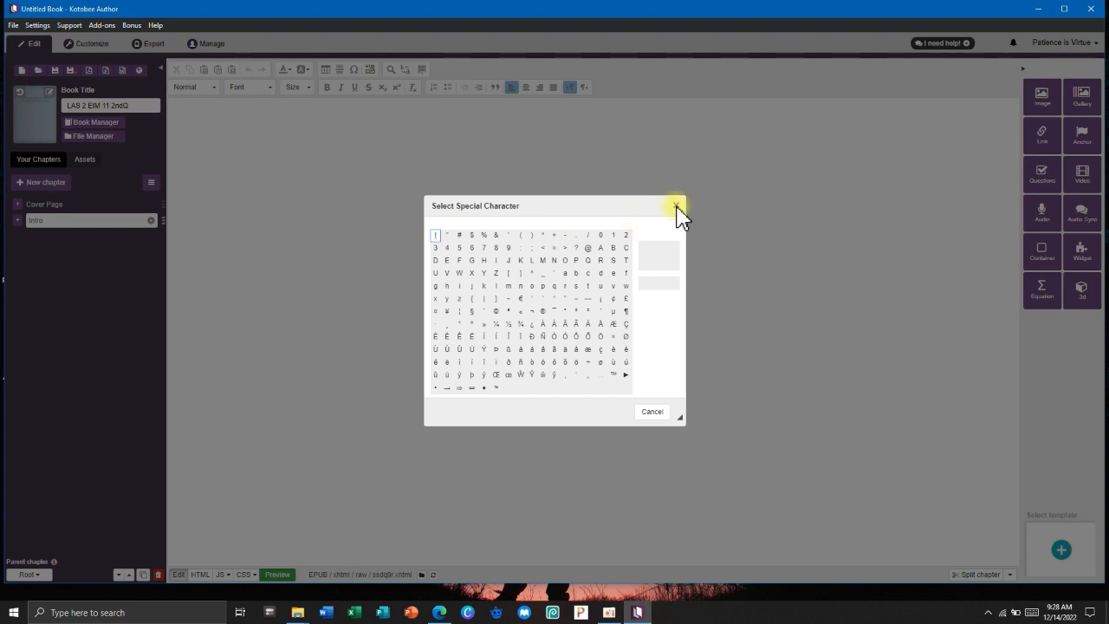
left_click(676, 206)
left_click(370, 70)
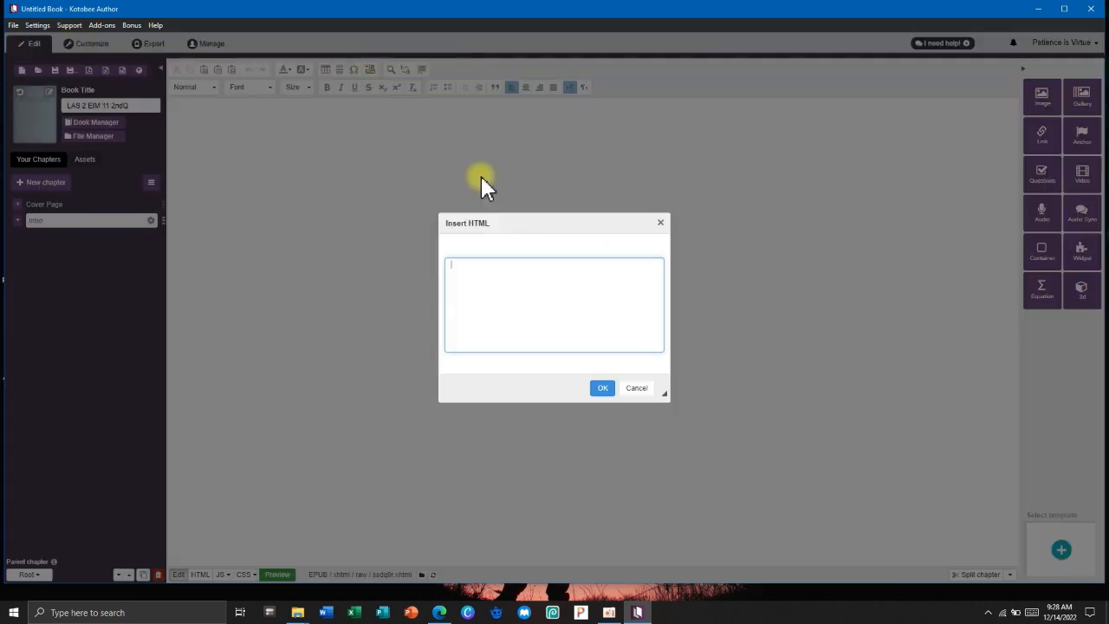
left_click(635, 391)
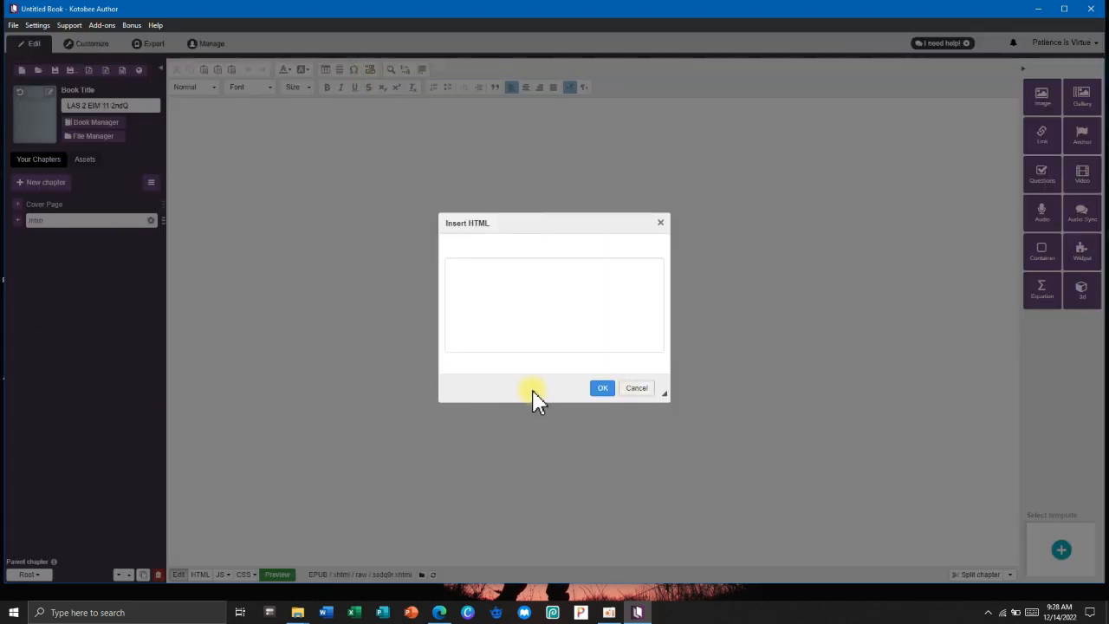
left_click(635, 388)
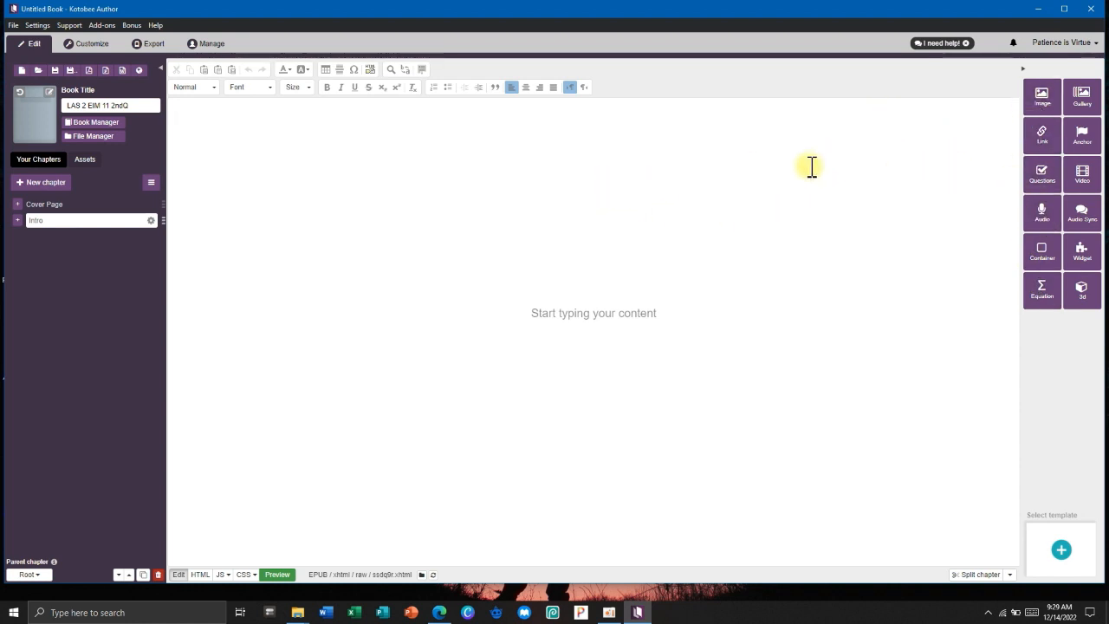
left_click(1041, 100)
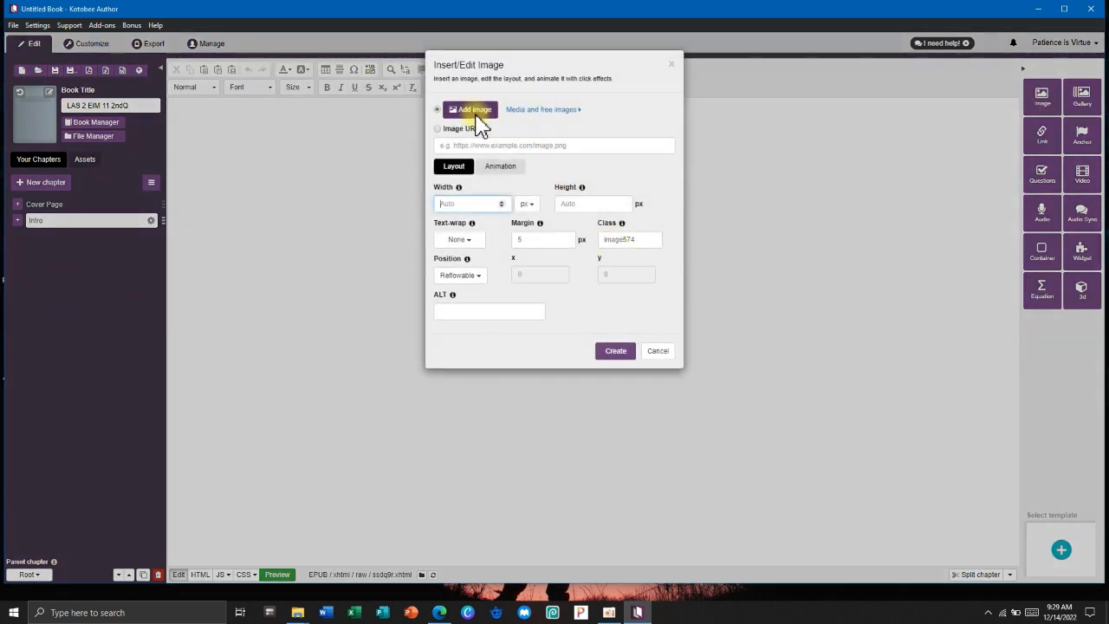
left_click(670, 64)
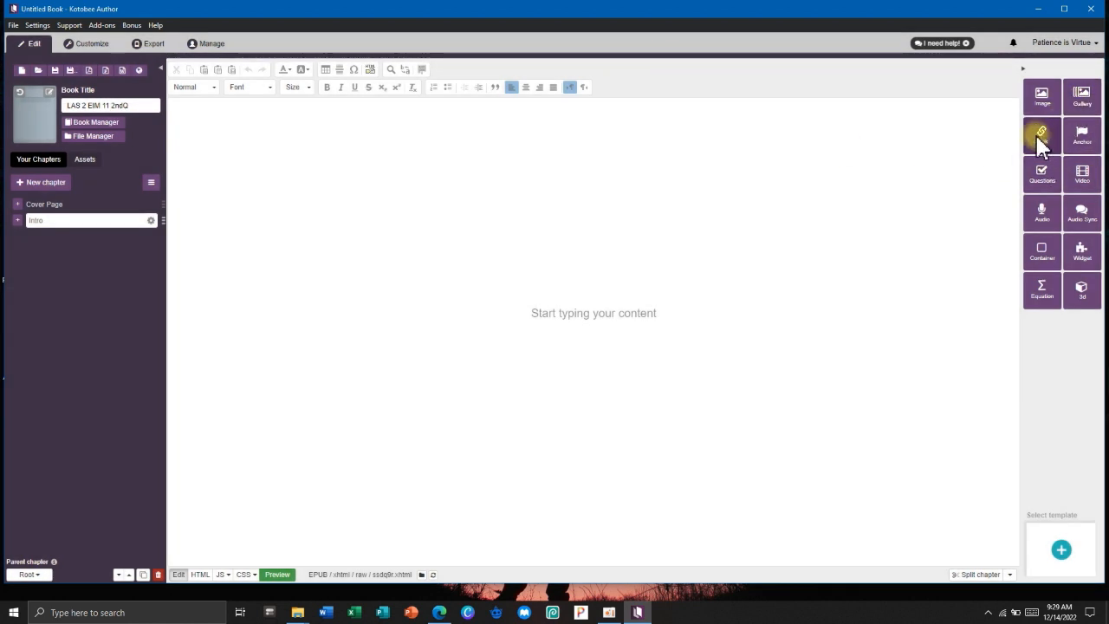
left_click(1081, 130)
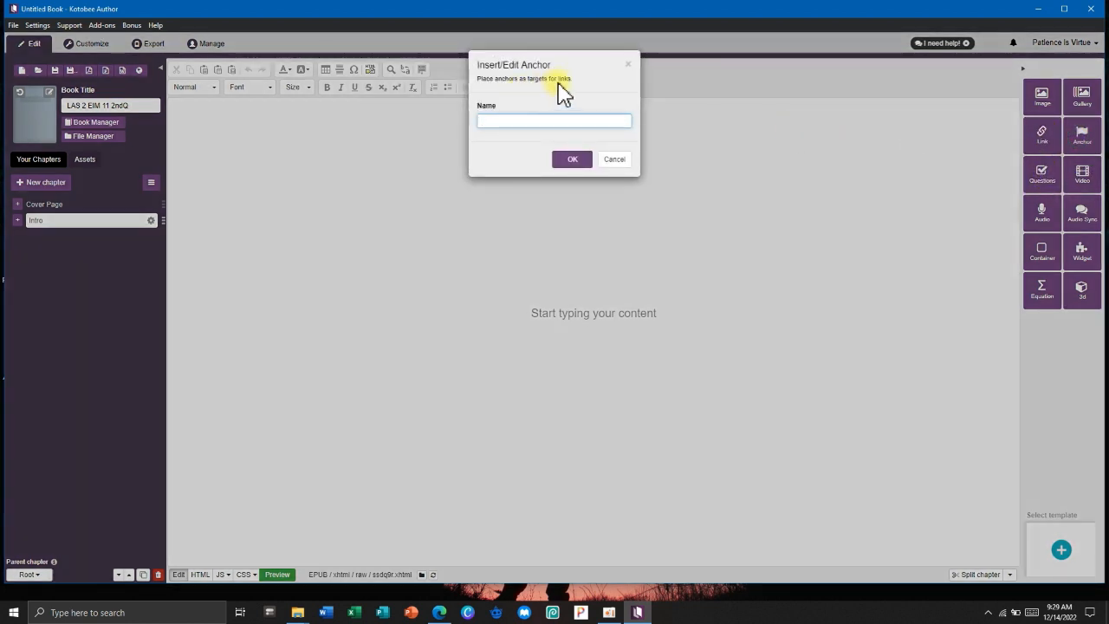
left_click(628, 69)
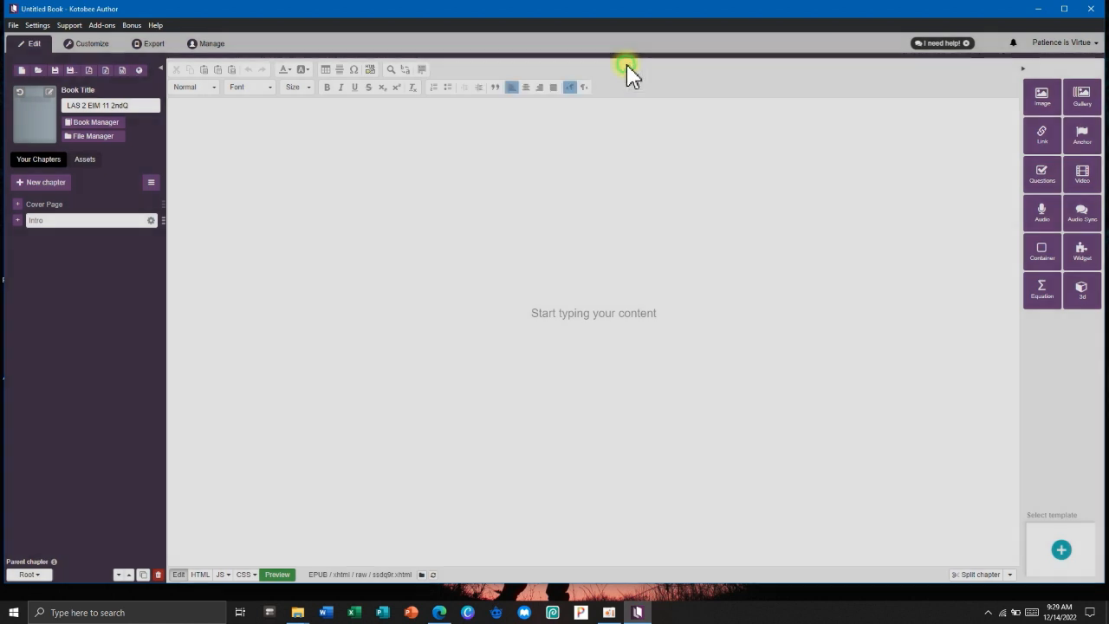
left_click(1052, 173)
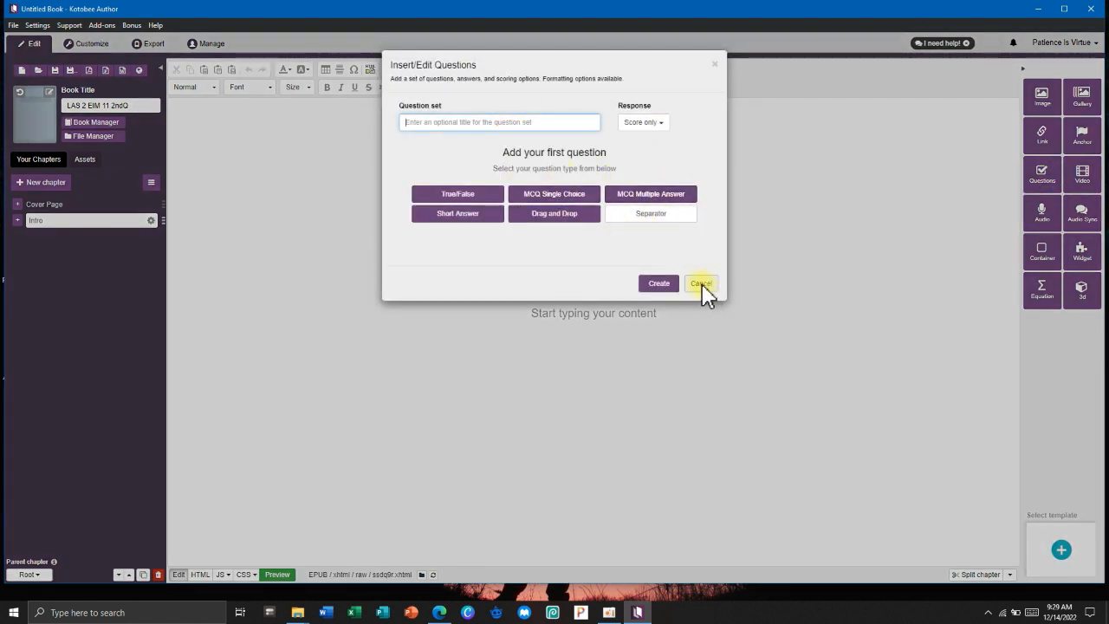
left_click(704, 286)
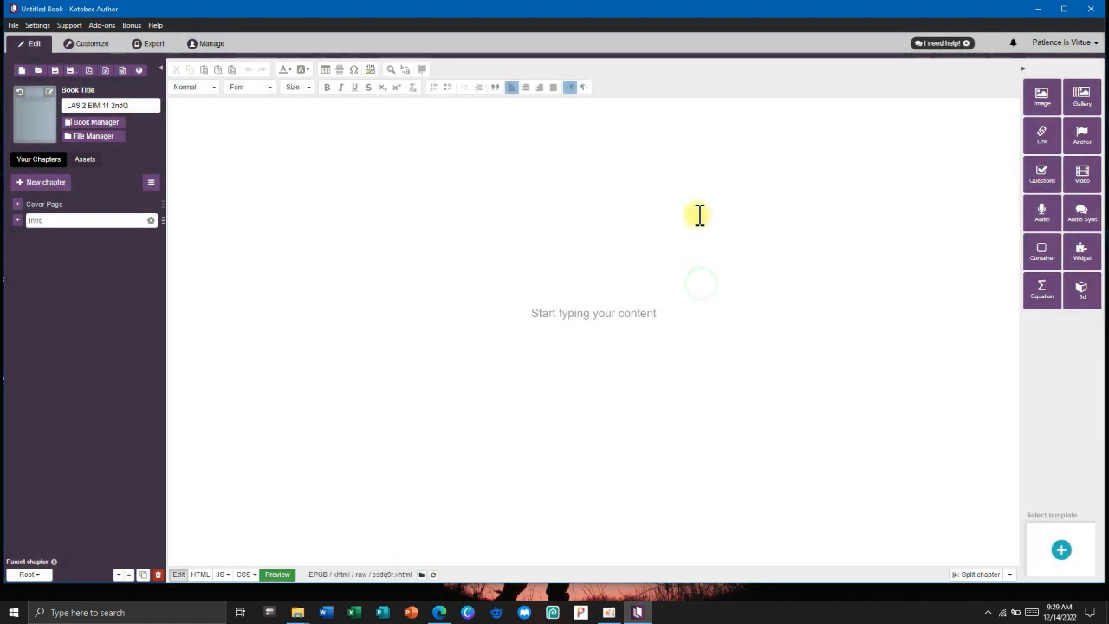
left_click(1079, 178)
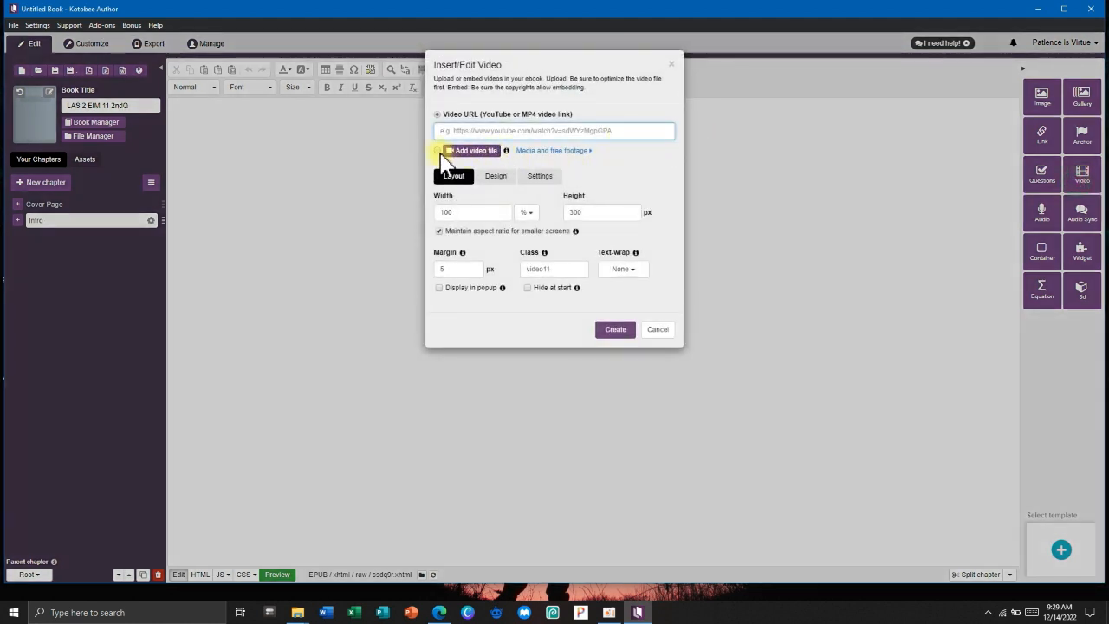
left_click(438, 151)
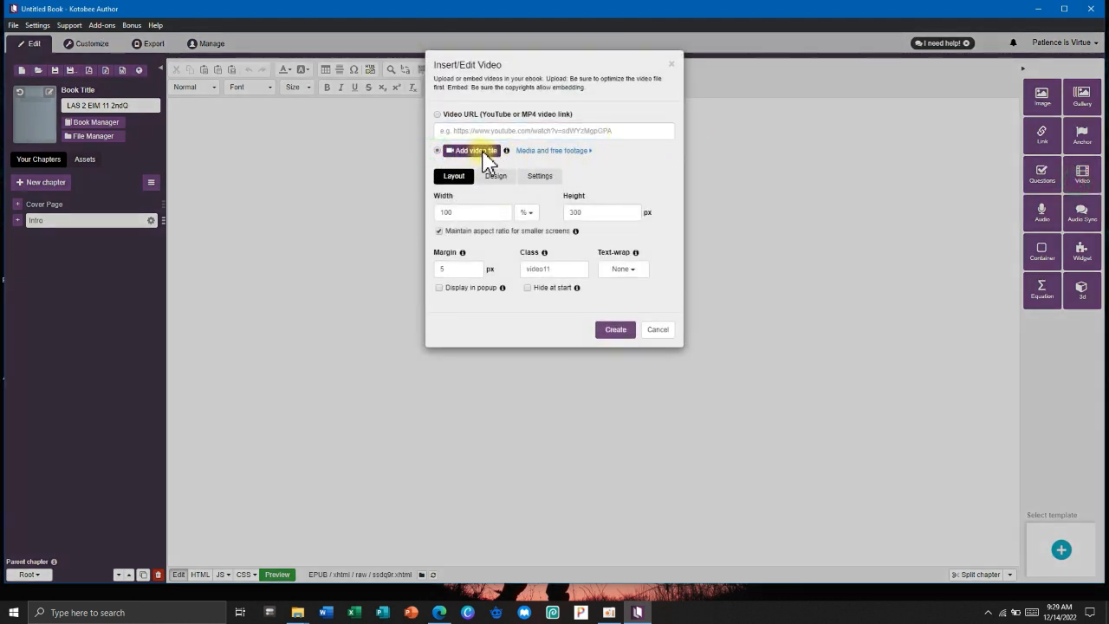
left_click(440, 115)
left_click(649, 331)
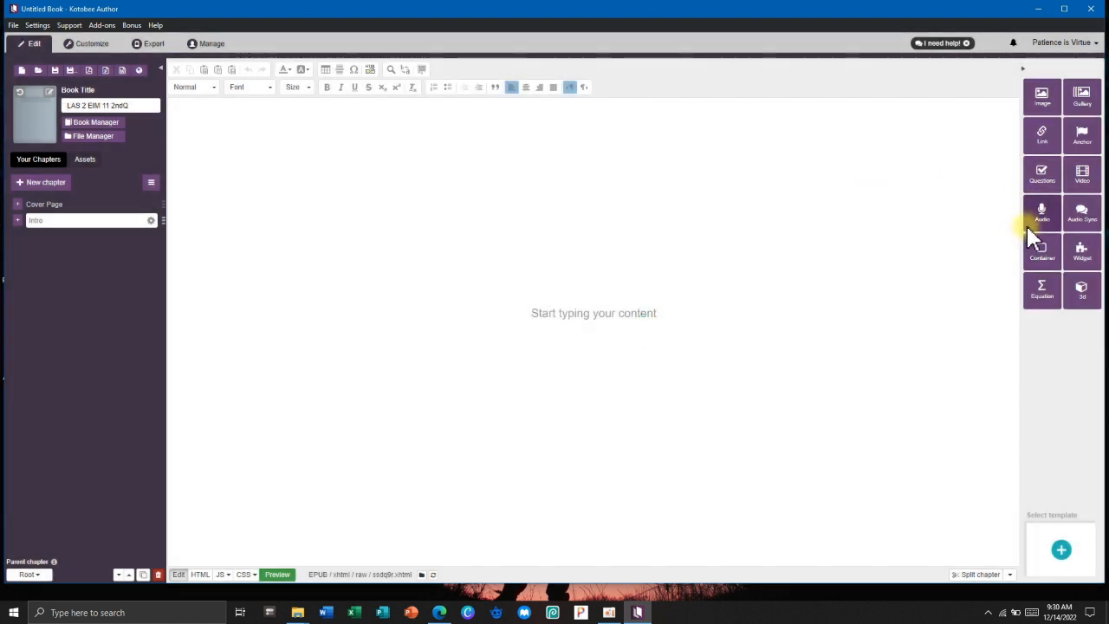
left_click(1044, 211)
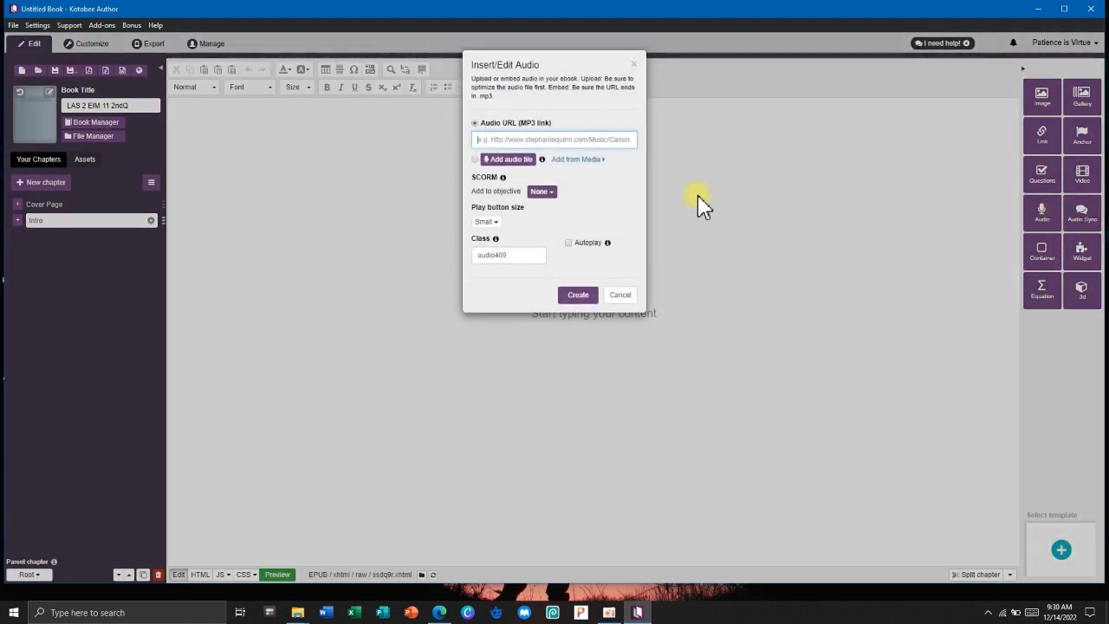
left_click(625, 297)
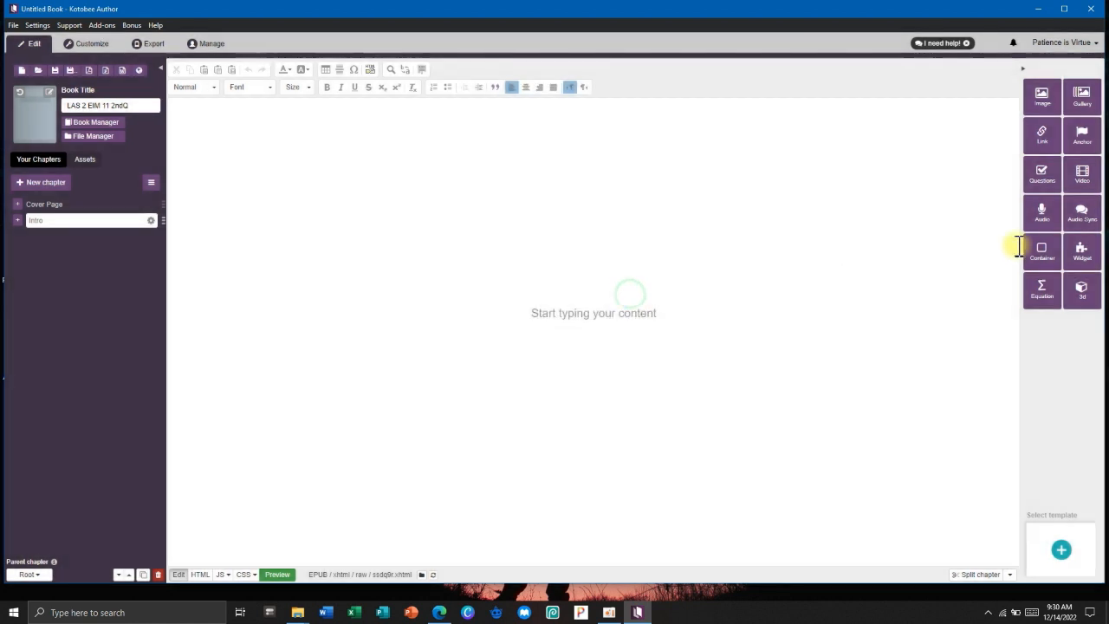
left_click(1077, 223)
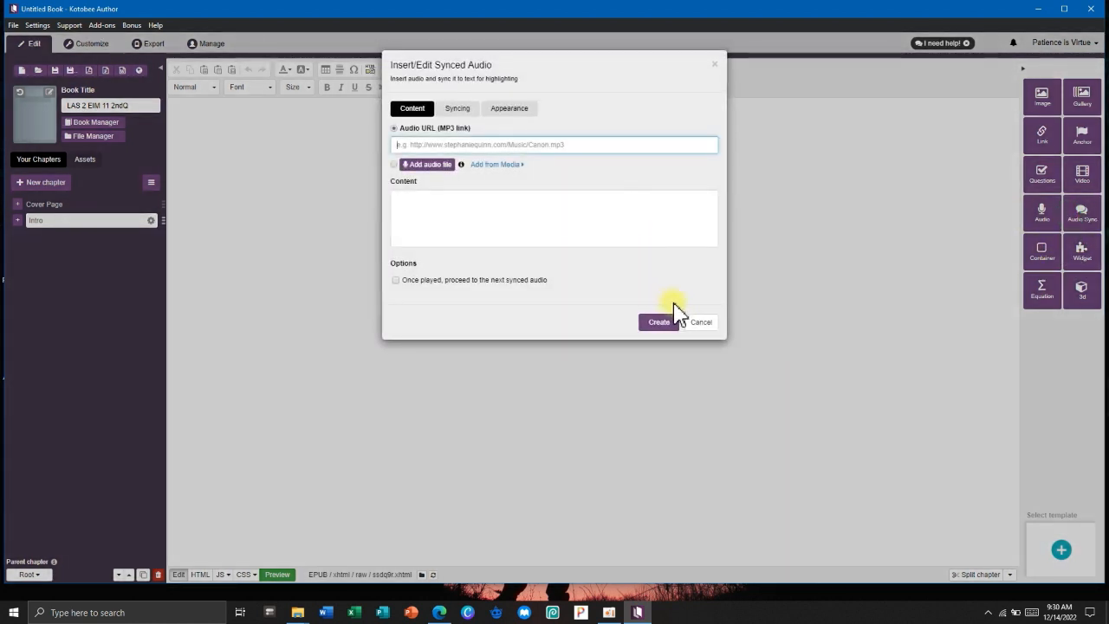
left_click(702, 321)
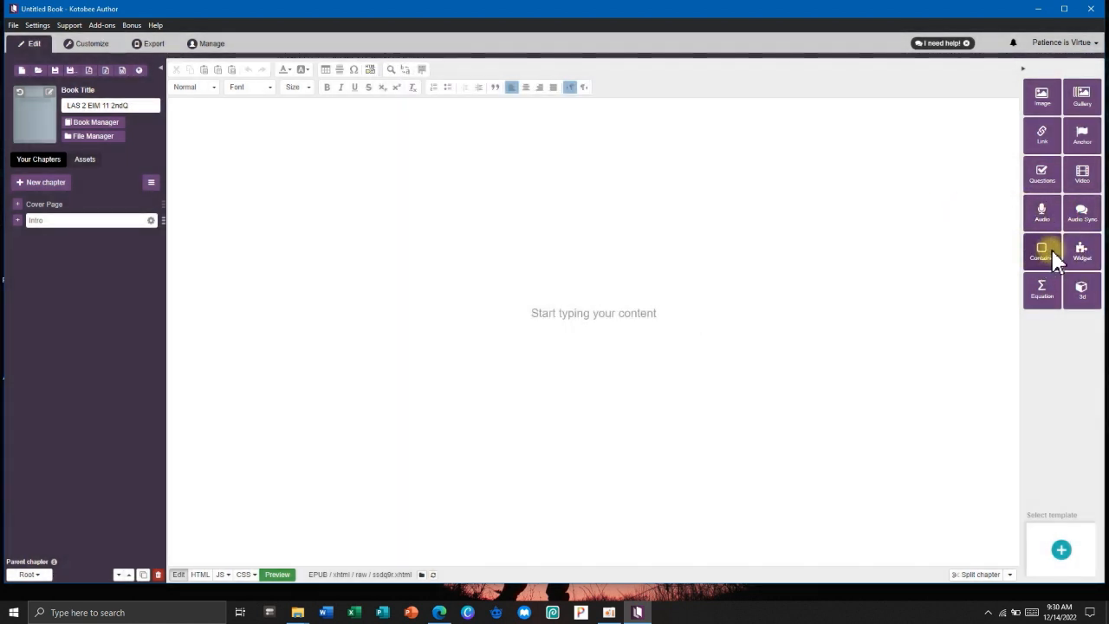
left_click(1042, 254)
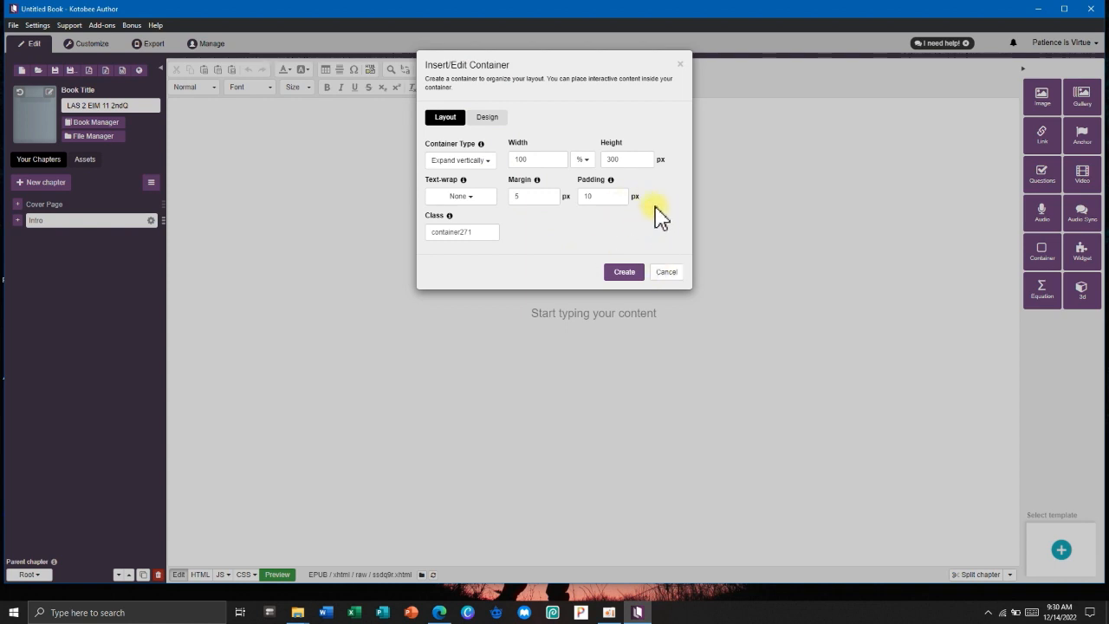
left_click(677, 274)
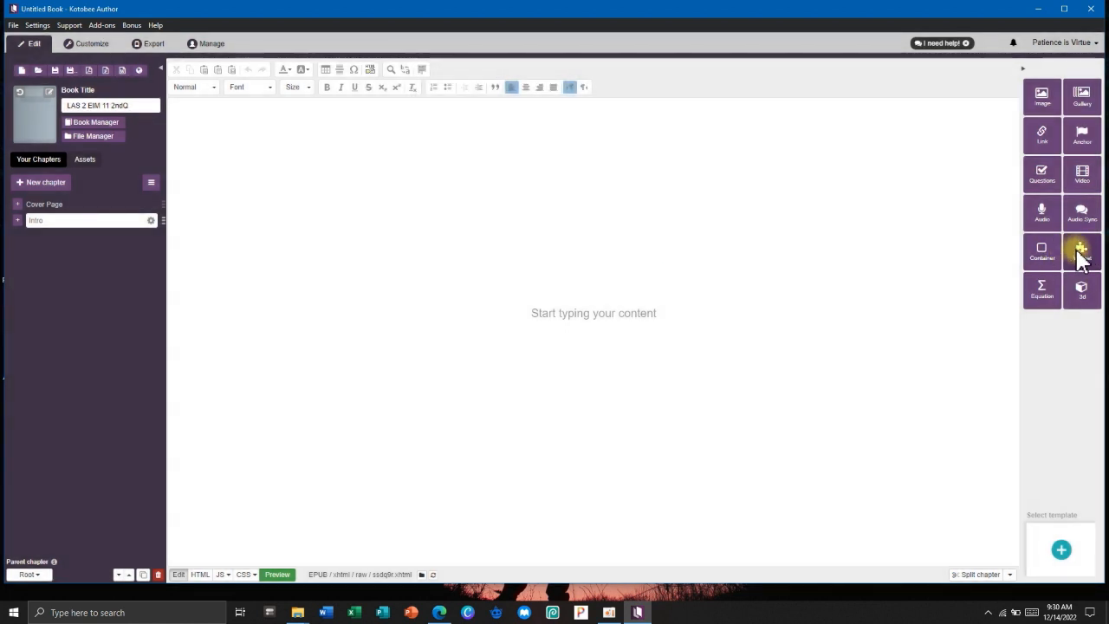
left_click(1079, 251)
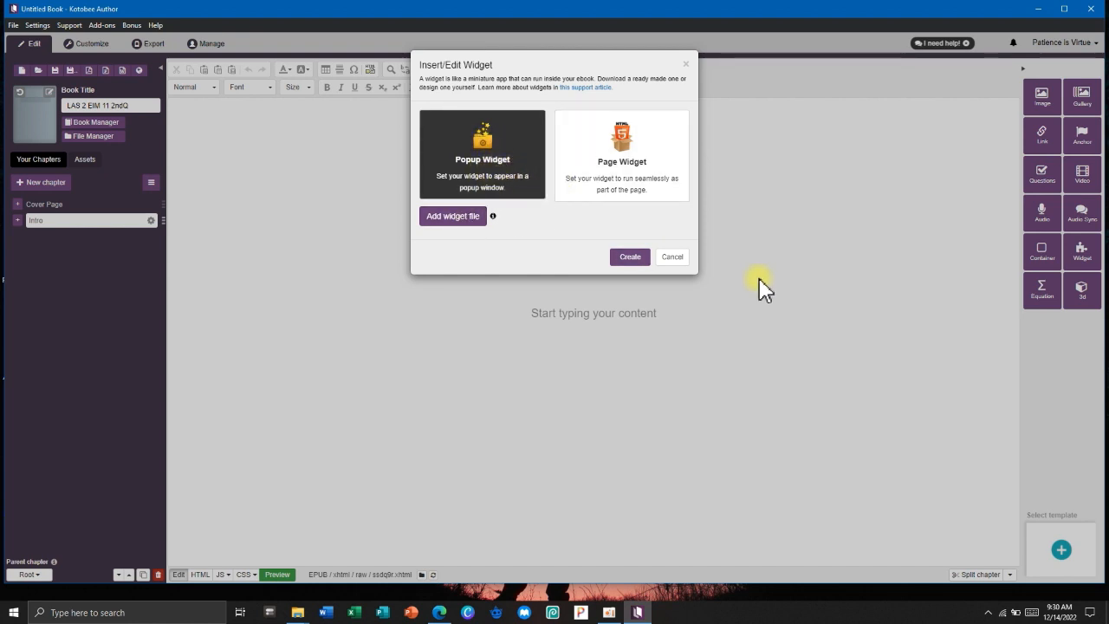
left_click(673, 257)
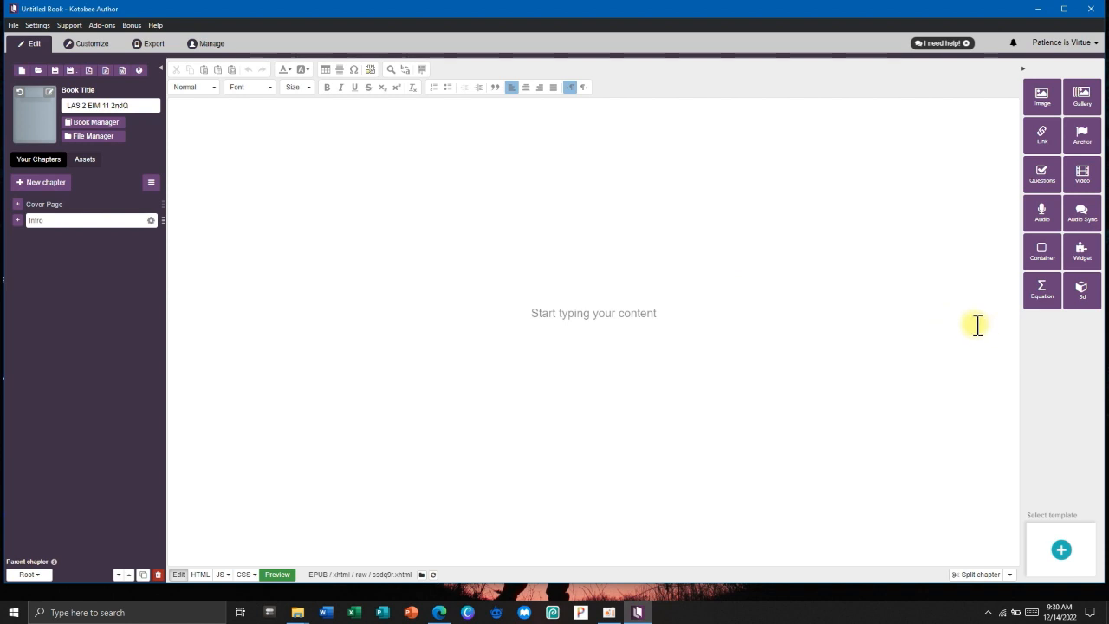
left_click(1040, 294)
left_click(501, 172)
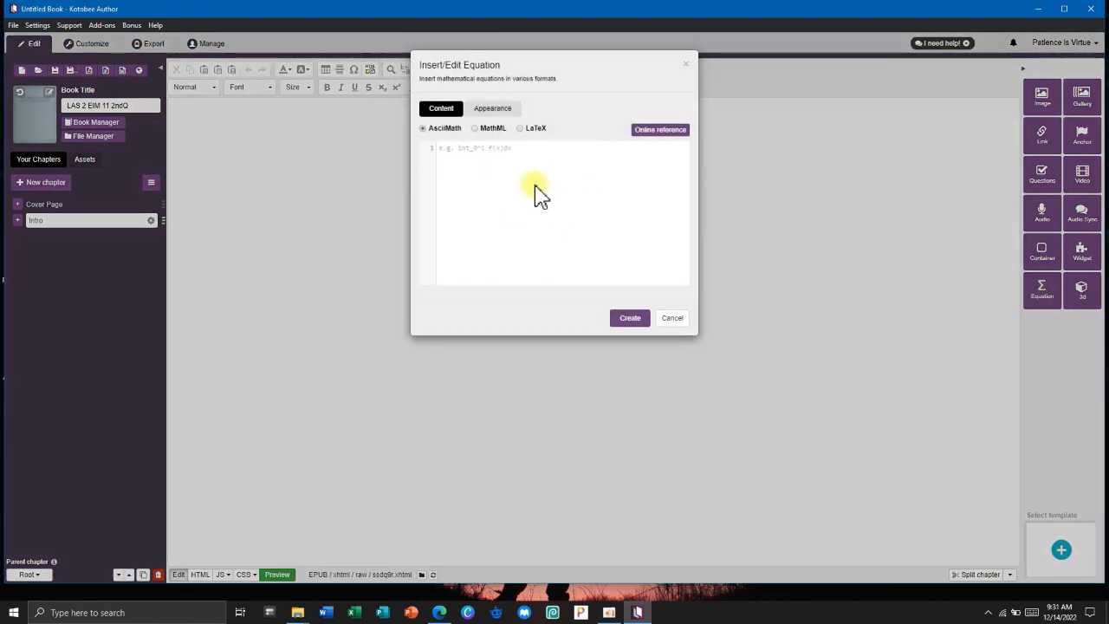
left_click(490, 127)
left_click(527, 130)
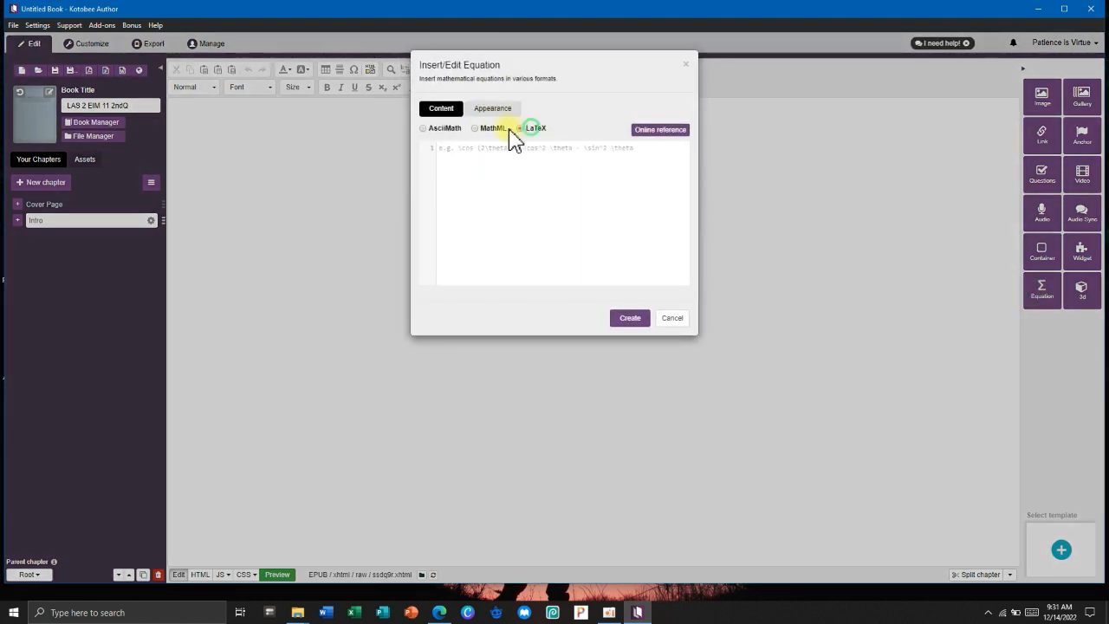
left_click(437, 129)
left_click(477, 110)
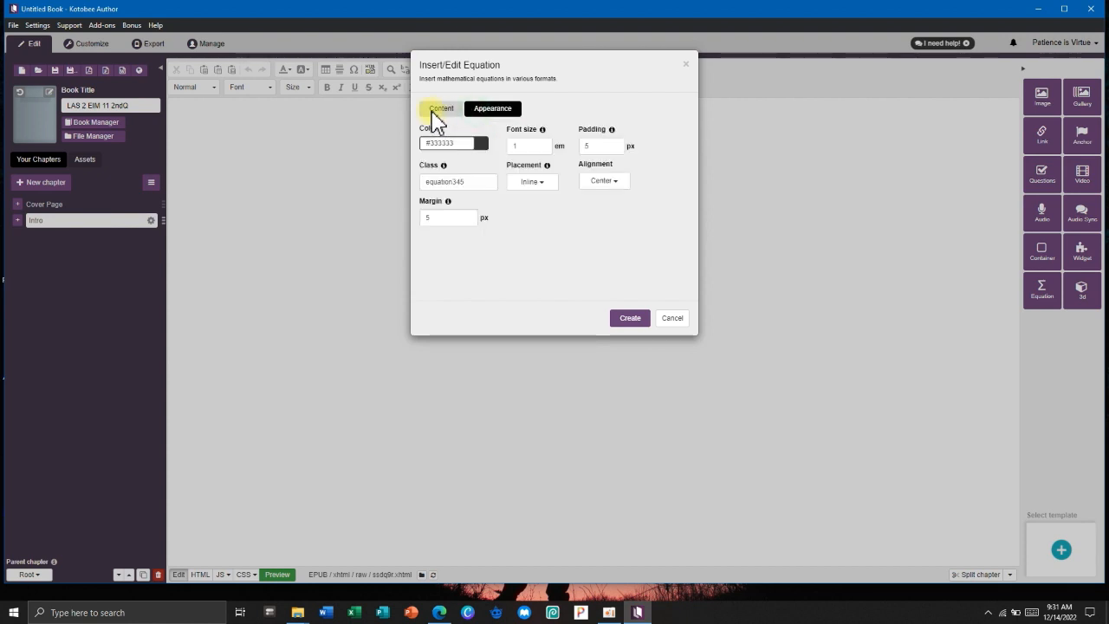
left_click(438, 110)
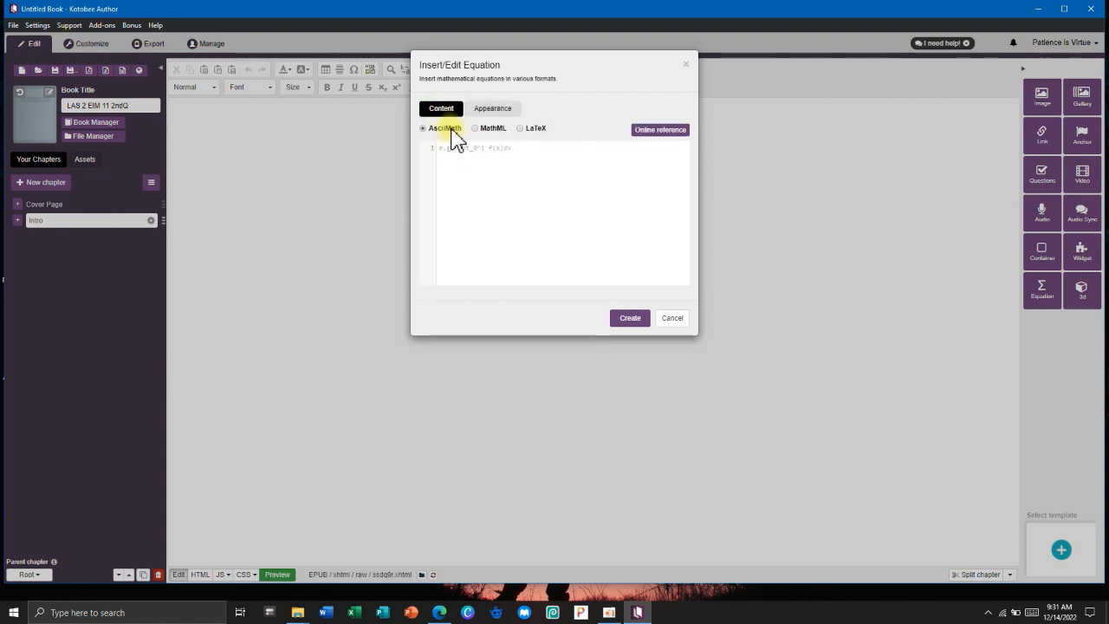
left_click(636, 323)
left_click(1083, 291)
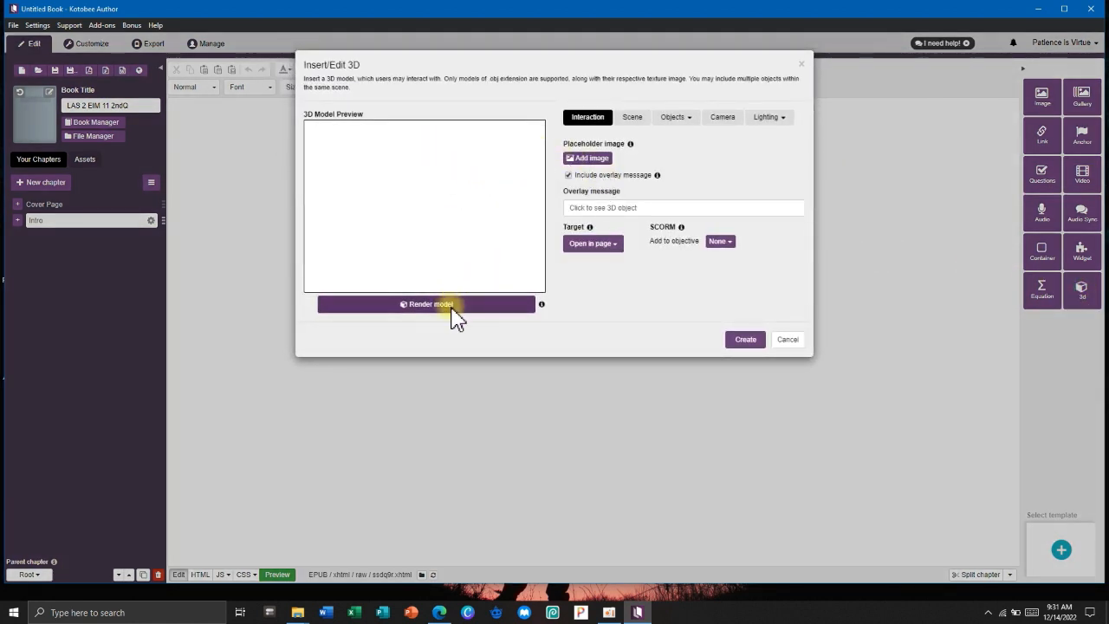
left_click(787, 340)
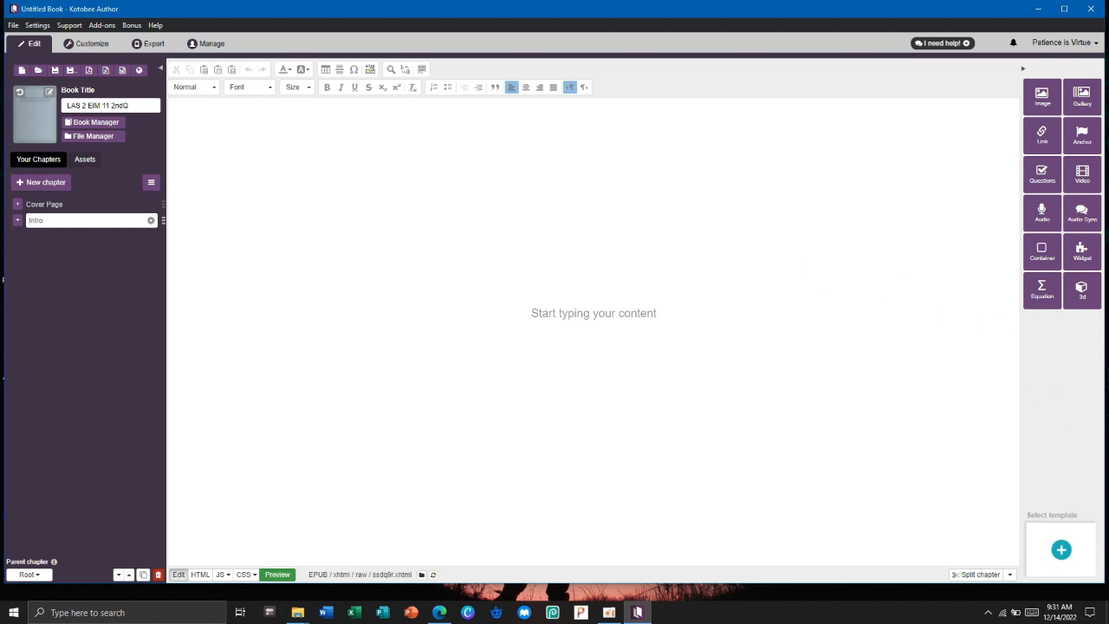
Browse the Active template gallery's templates, then close it without applying any.
left_click(1059, 549)
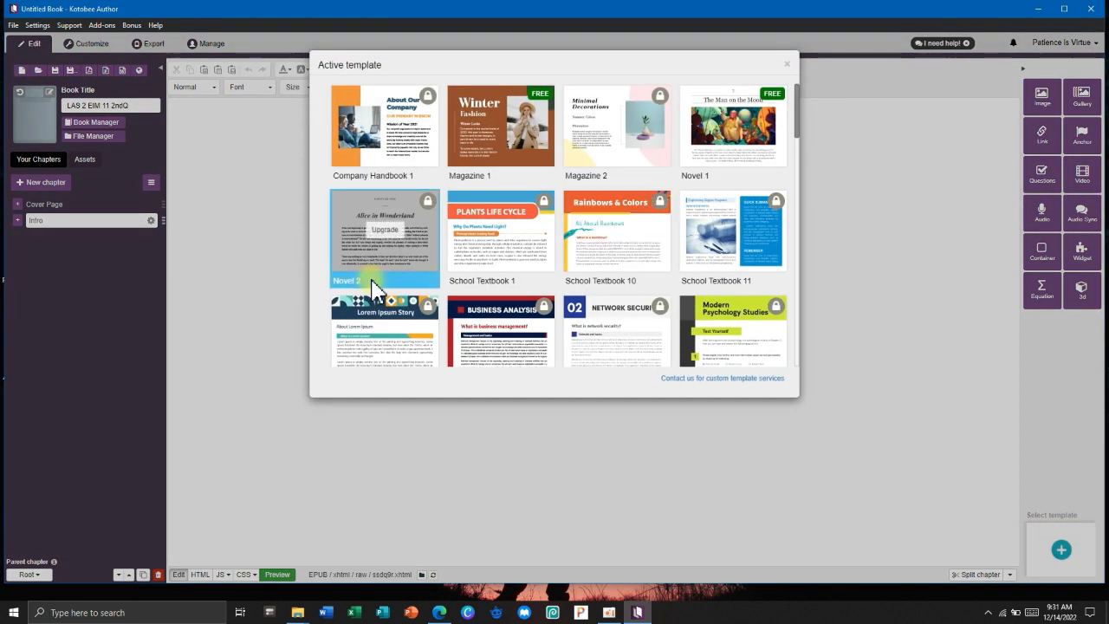
scroll(392, 183, "down", 2)
scroll(481, 168, "up", 2)
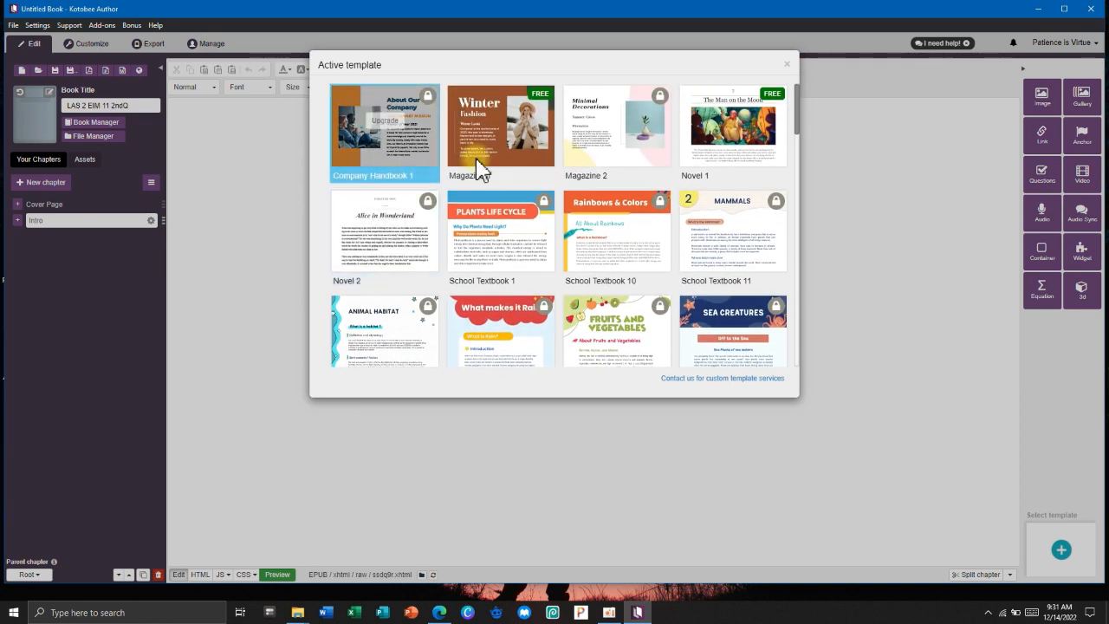
scroll(517, 235, "down", 1)
scroll(517, 236, "down", 3)
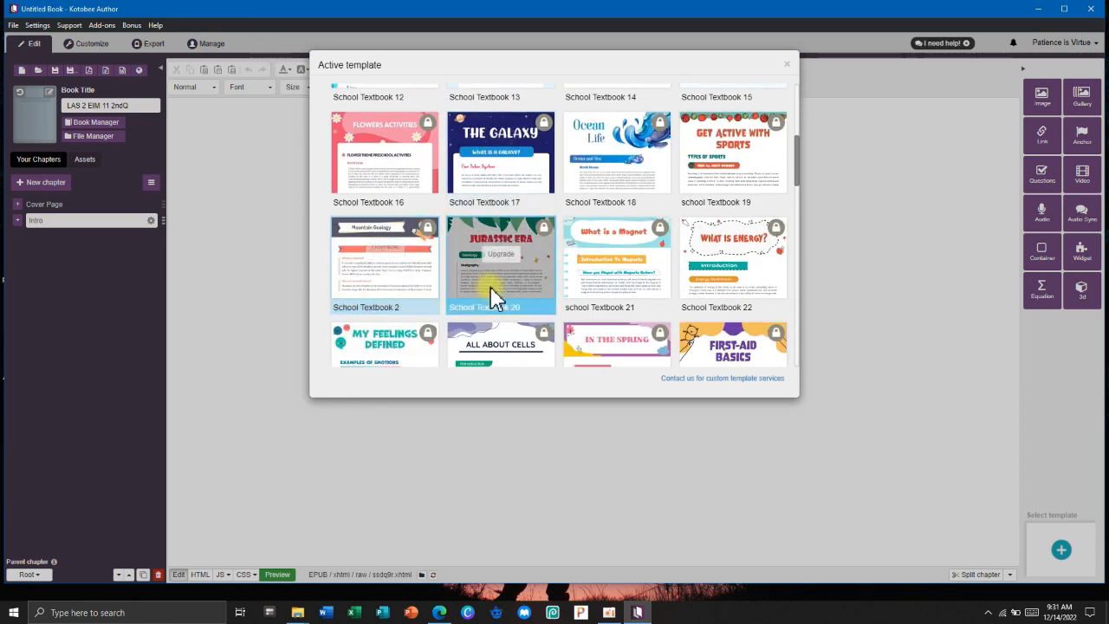
scroll(511, 226, "down", 2)
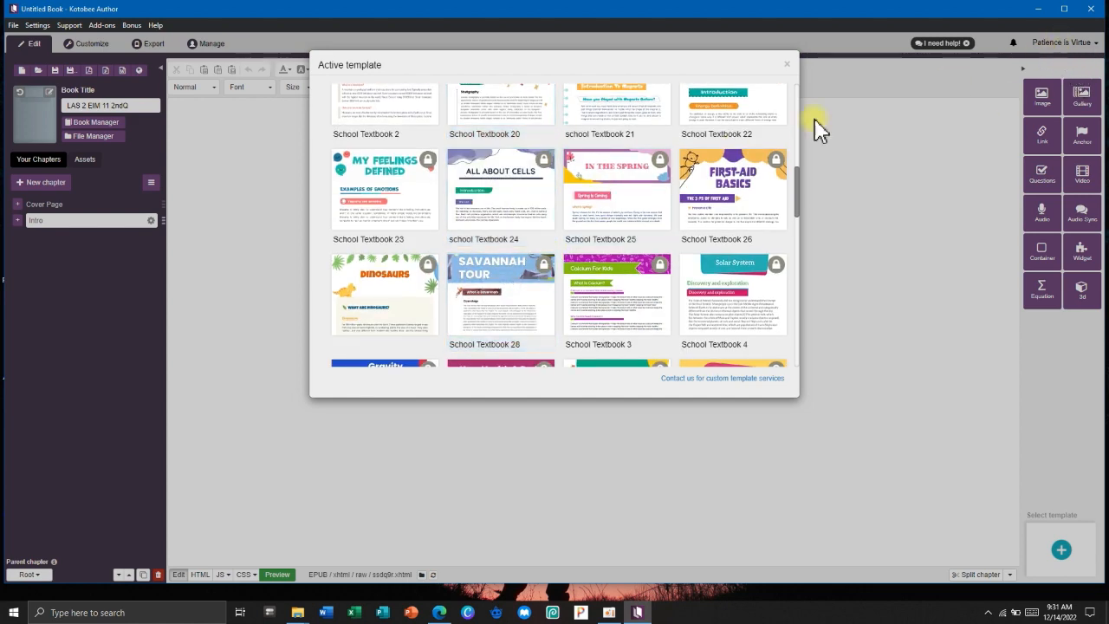
scroll(762, 153, "up", 5)
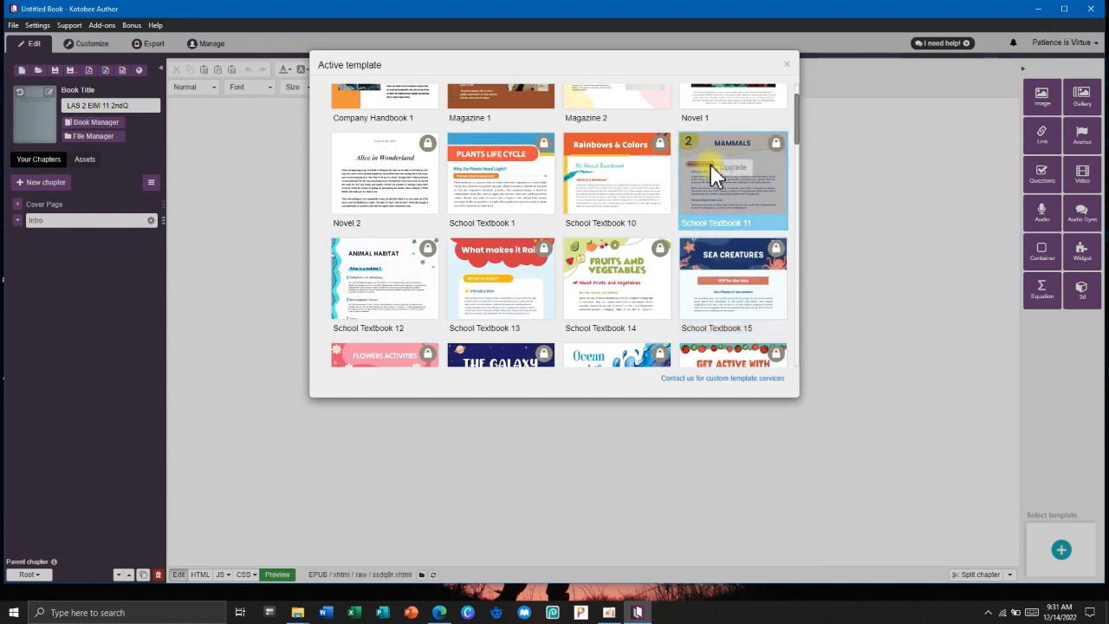
scroll(720, 147, "up", 1)
scroll(491, 281, "down", 10)
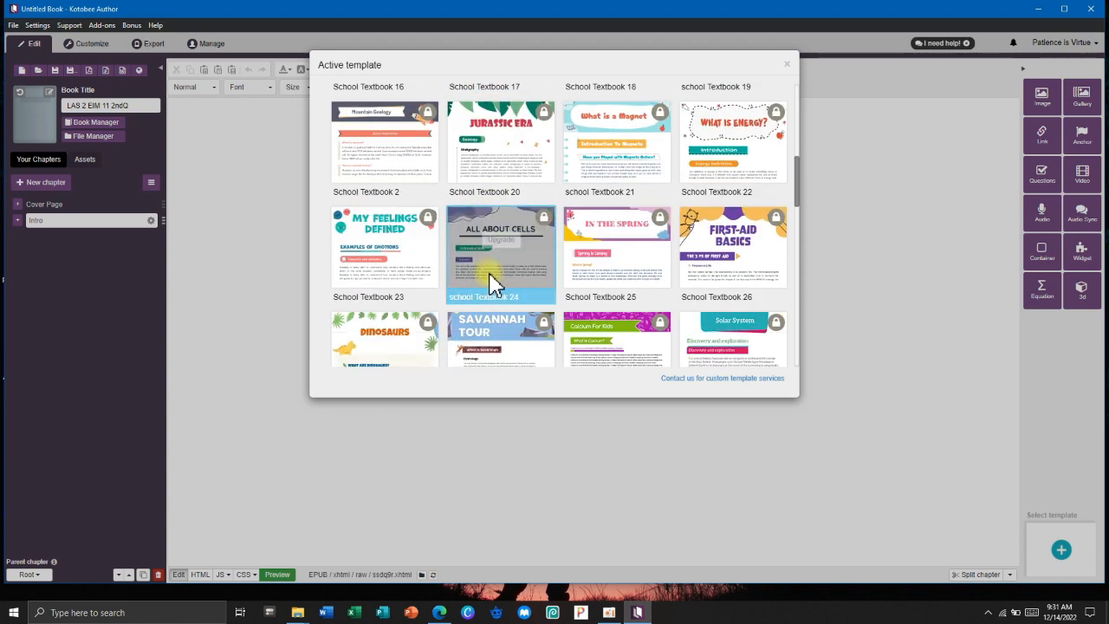
scroll(491, 282, "down", 7)
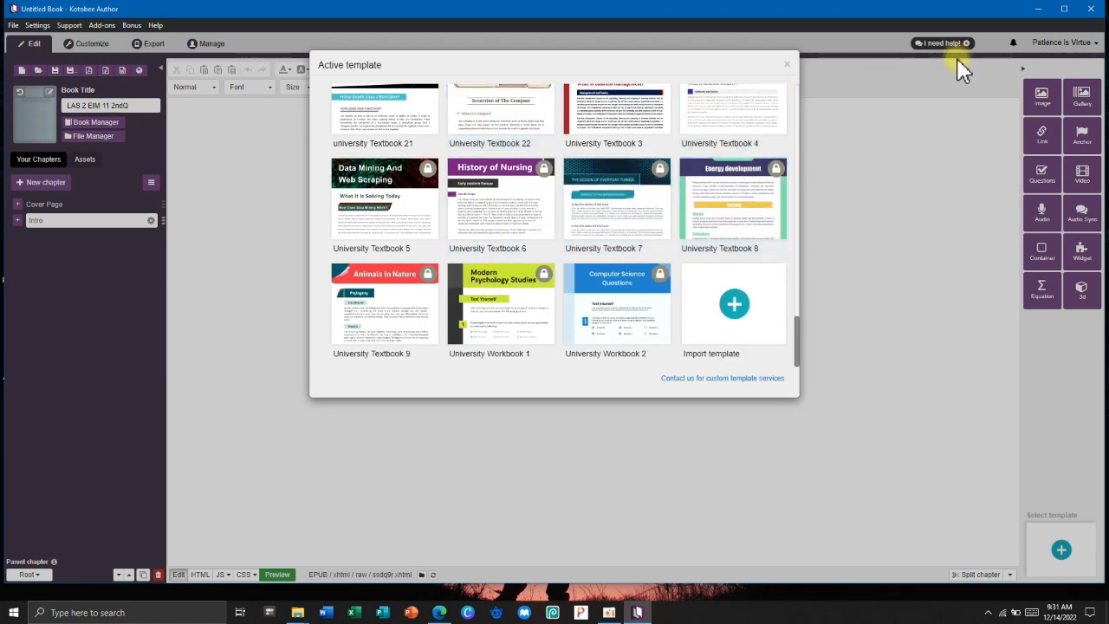
left_click(788, 64)
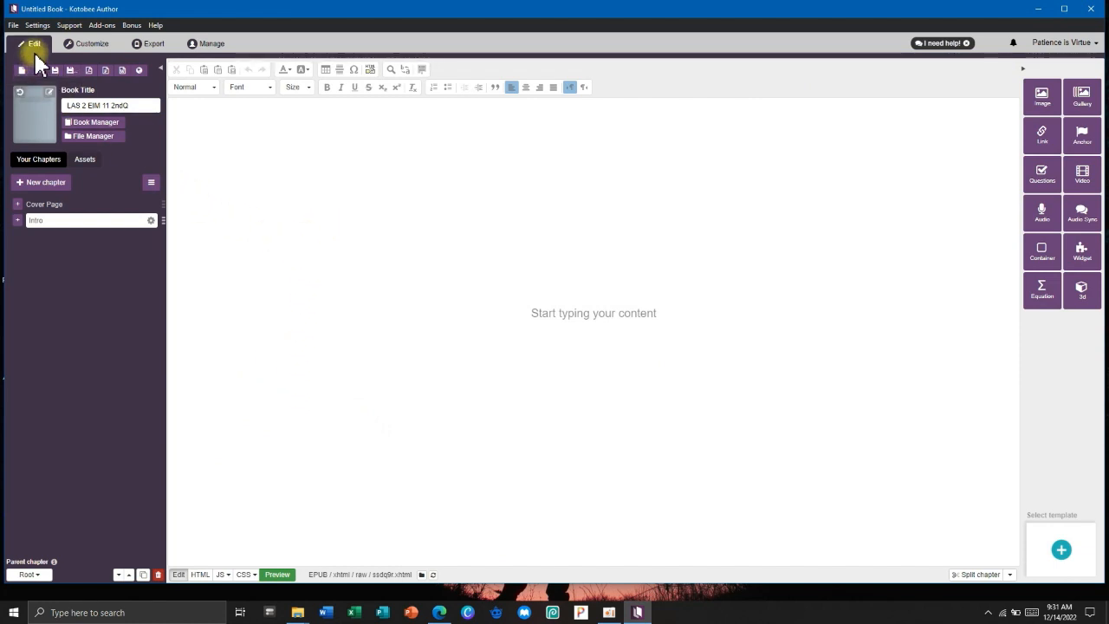
In the Customize view, preview the Intro chapter on the iPad Mini platform.
left_click(89, 41)
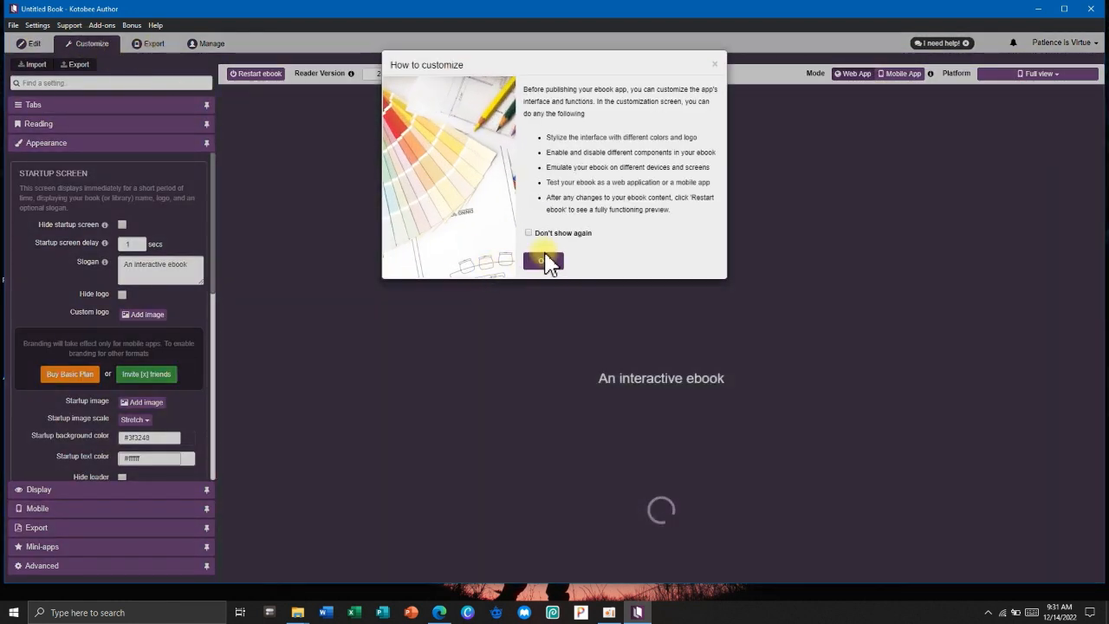
left_click(543, 253)
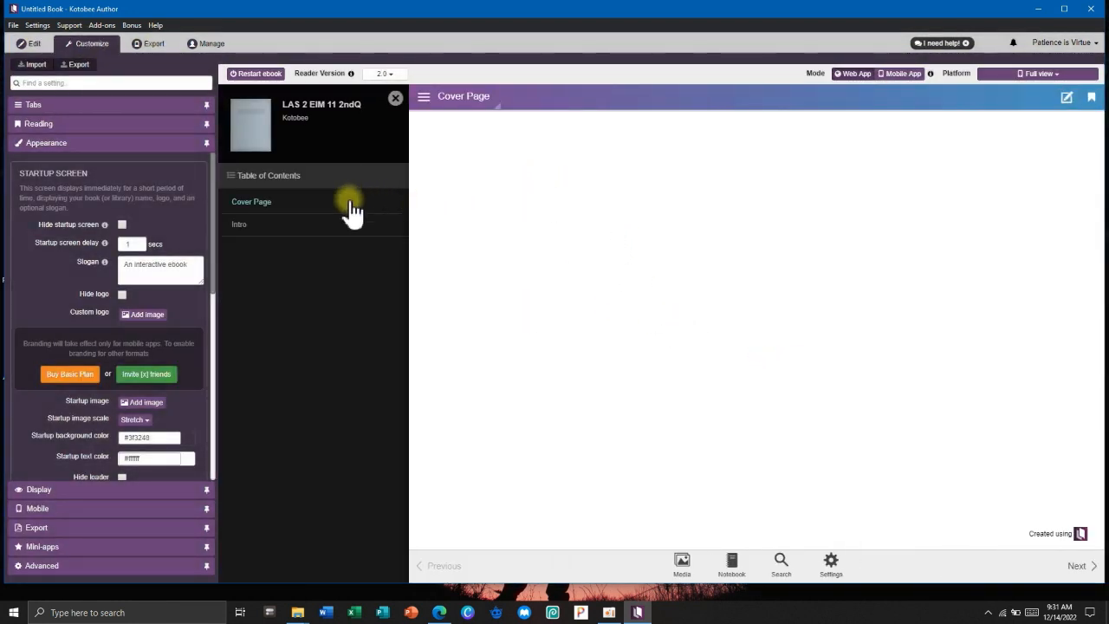
left_click(331, 227)
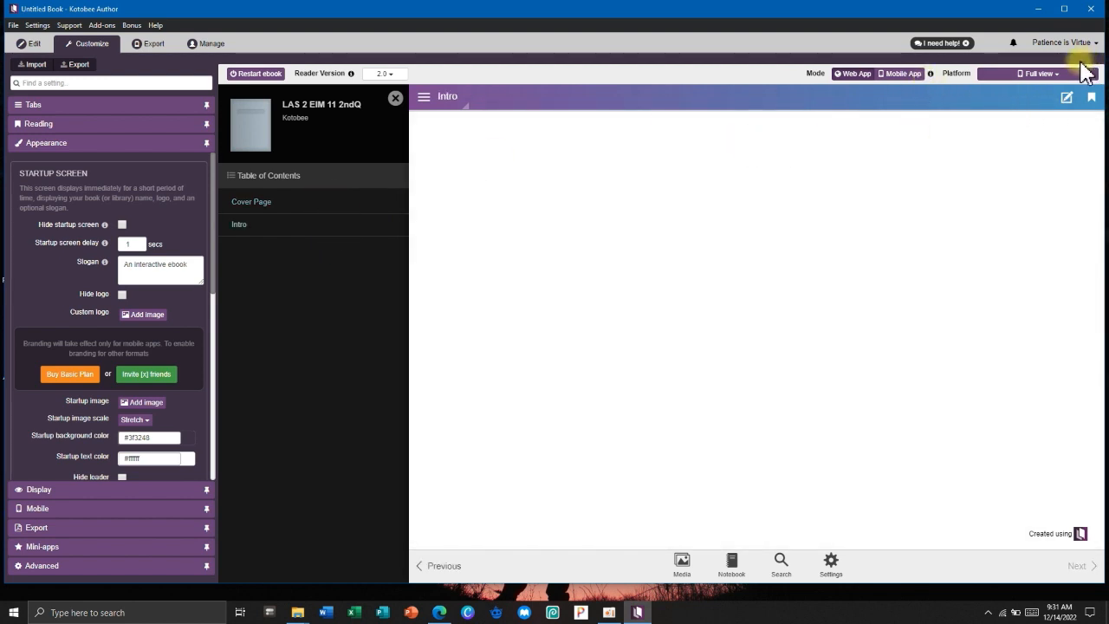
left_click(1040, 77)
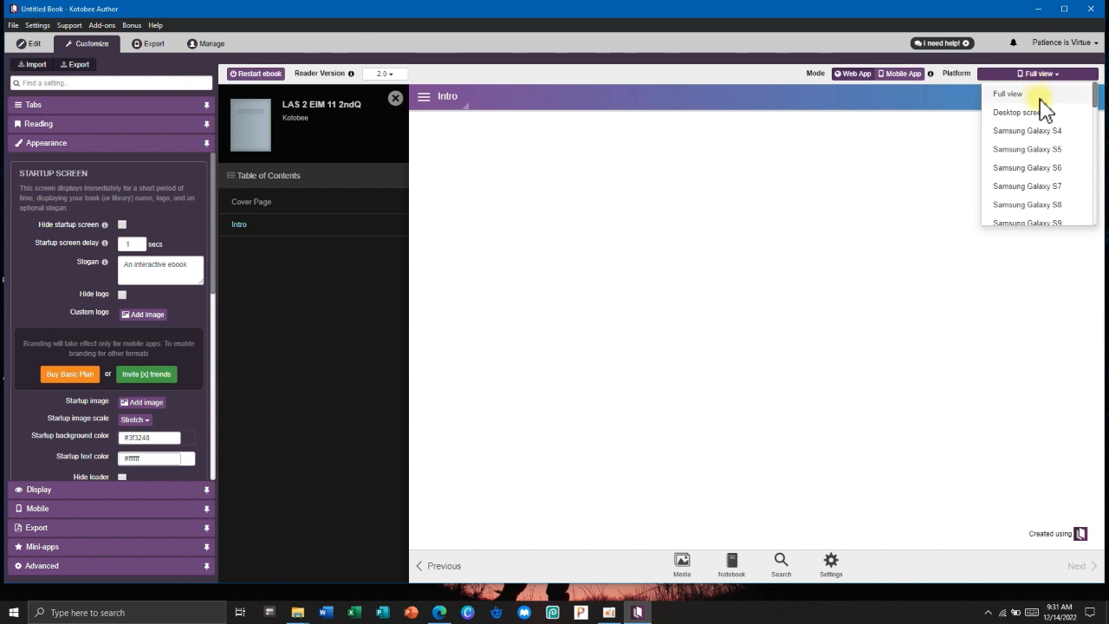
scroll(1044, 203, "down", 5)
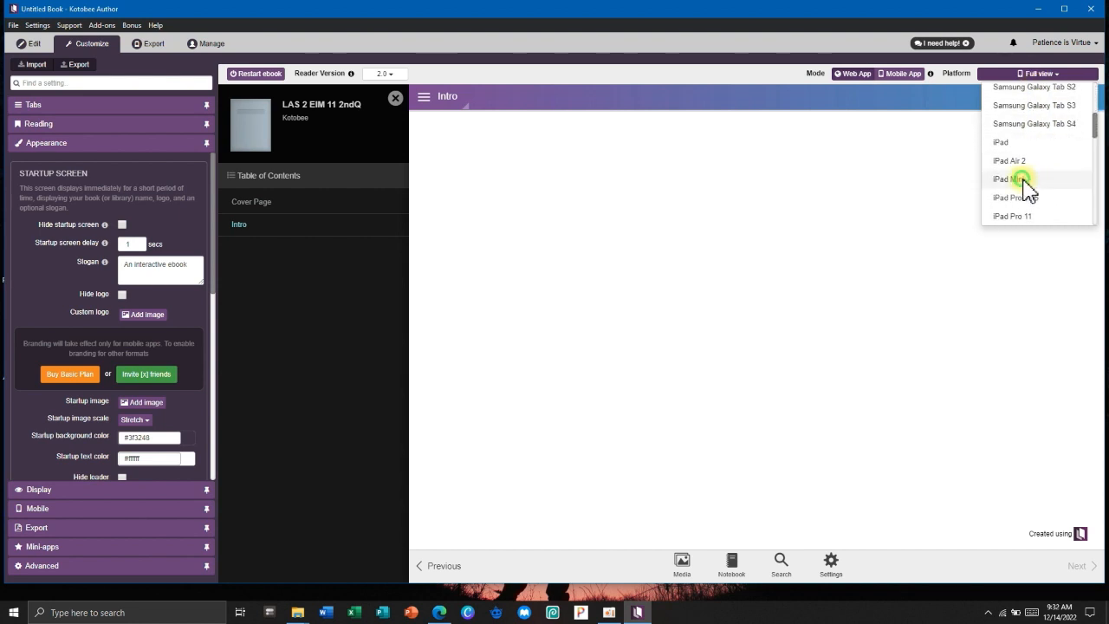
left_click(1010, 180)
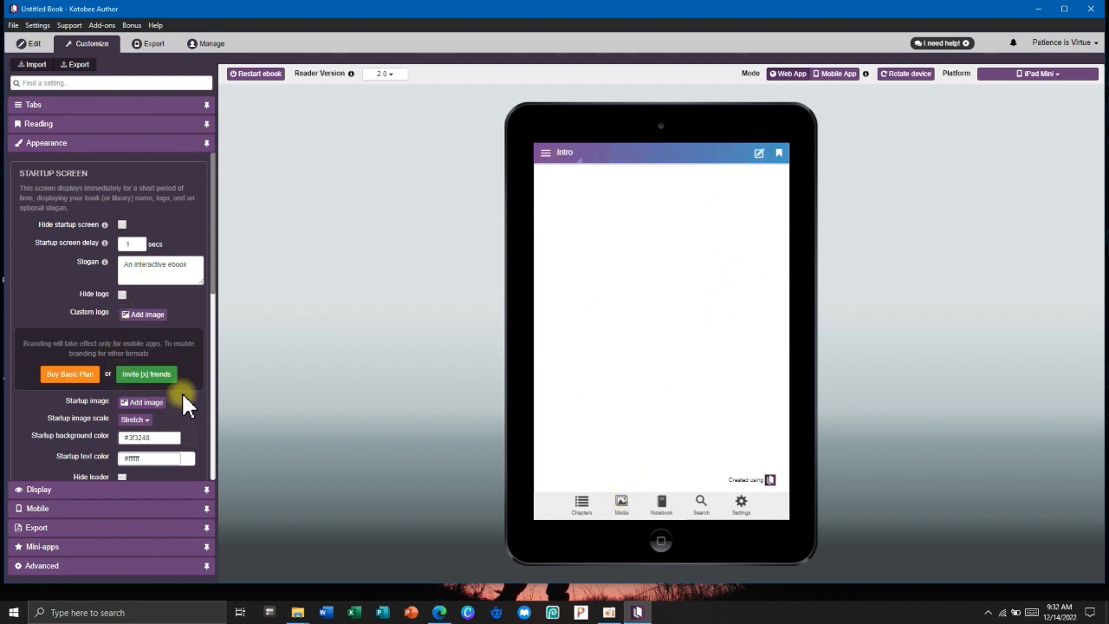
scroll(185, 401, "down", 3)
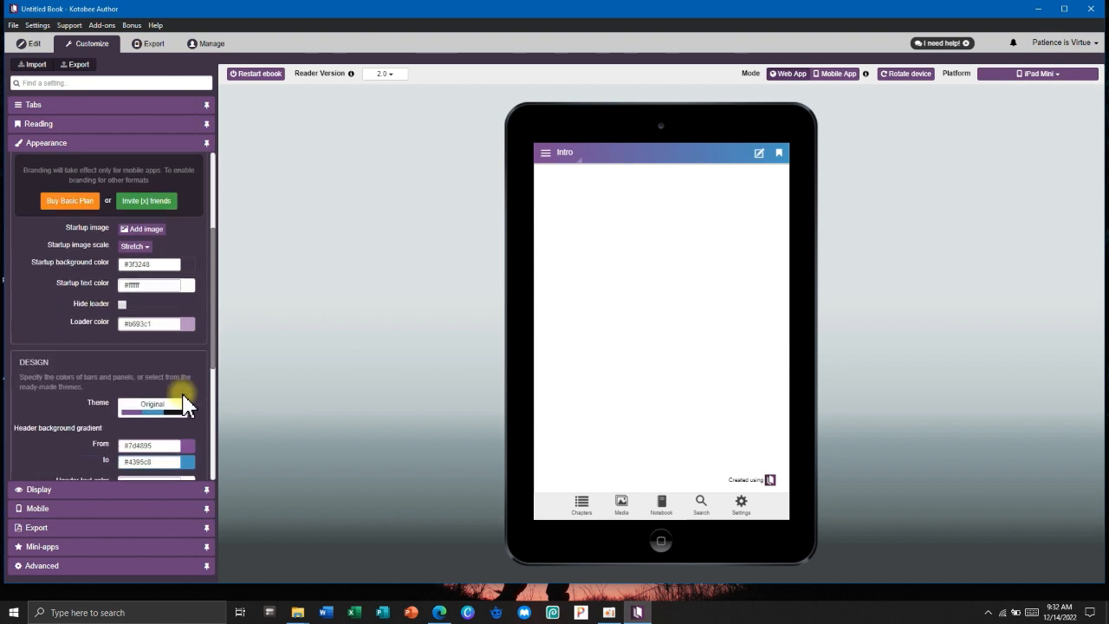
left_click(151, 295)
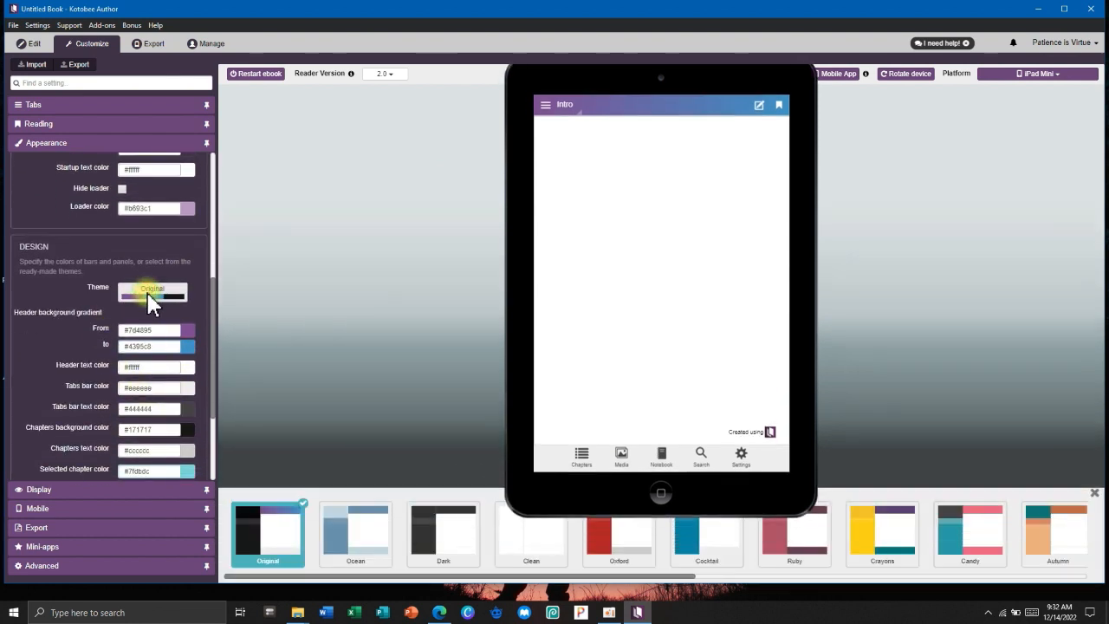
left_click(381, 546)
left_click(439, 548)
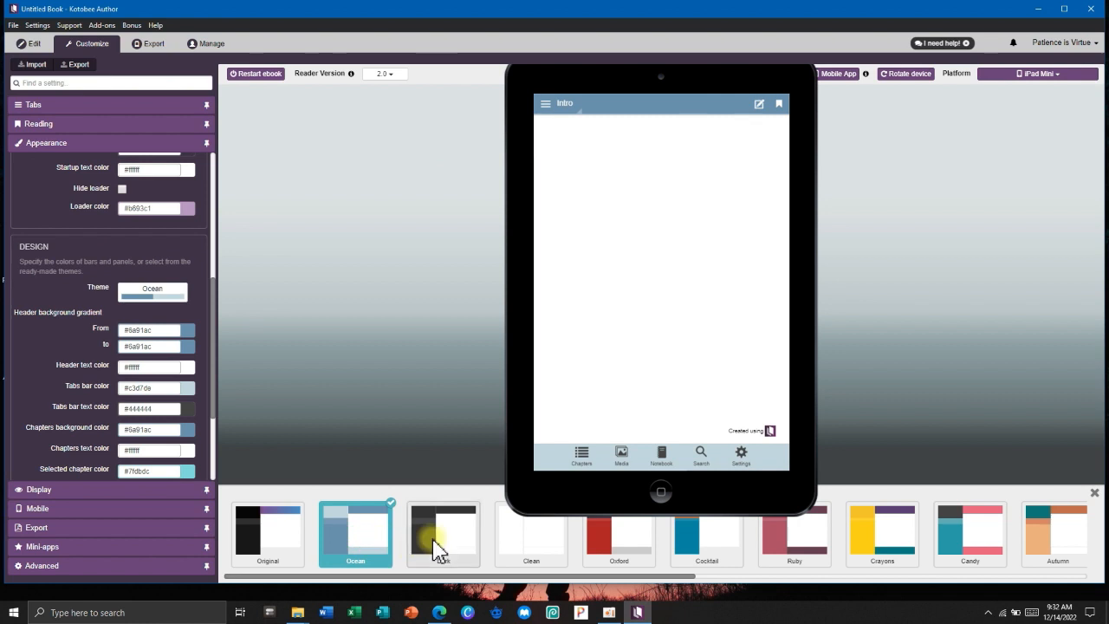
left_click(552, 546)
left_click(618, 546)
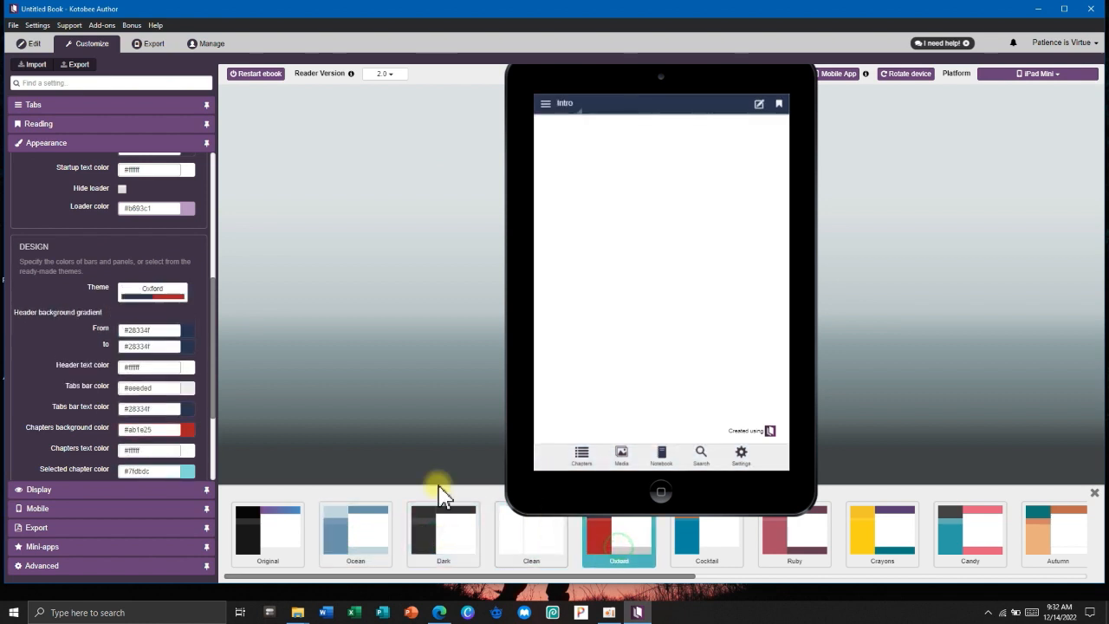
left_click(143, 294)
left_click(141, 293)
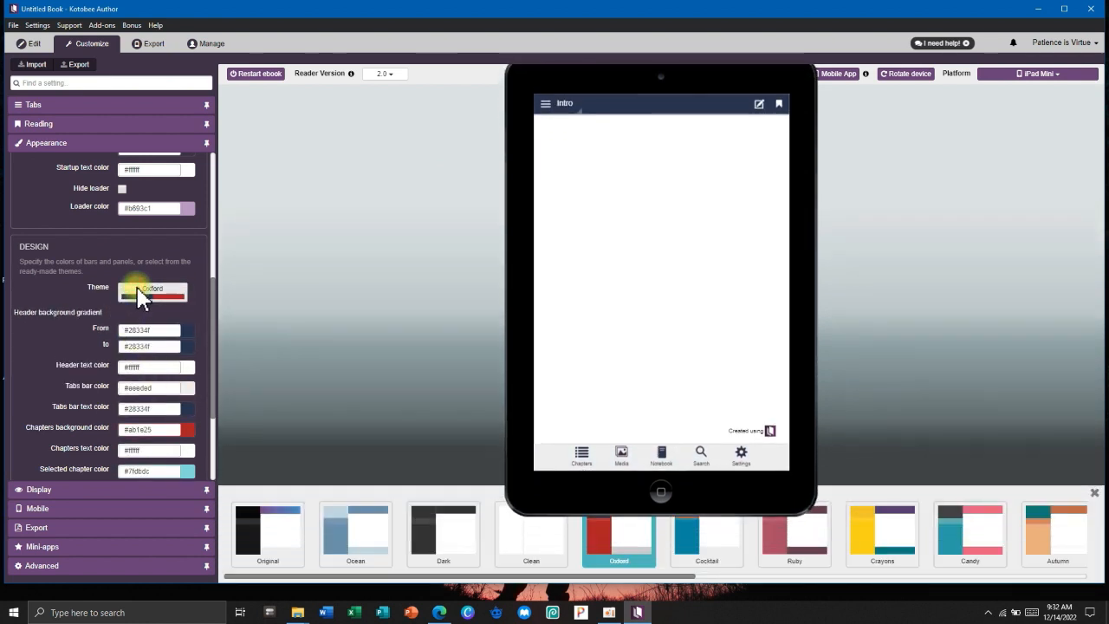
left_click(268, 524)
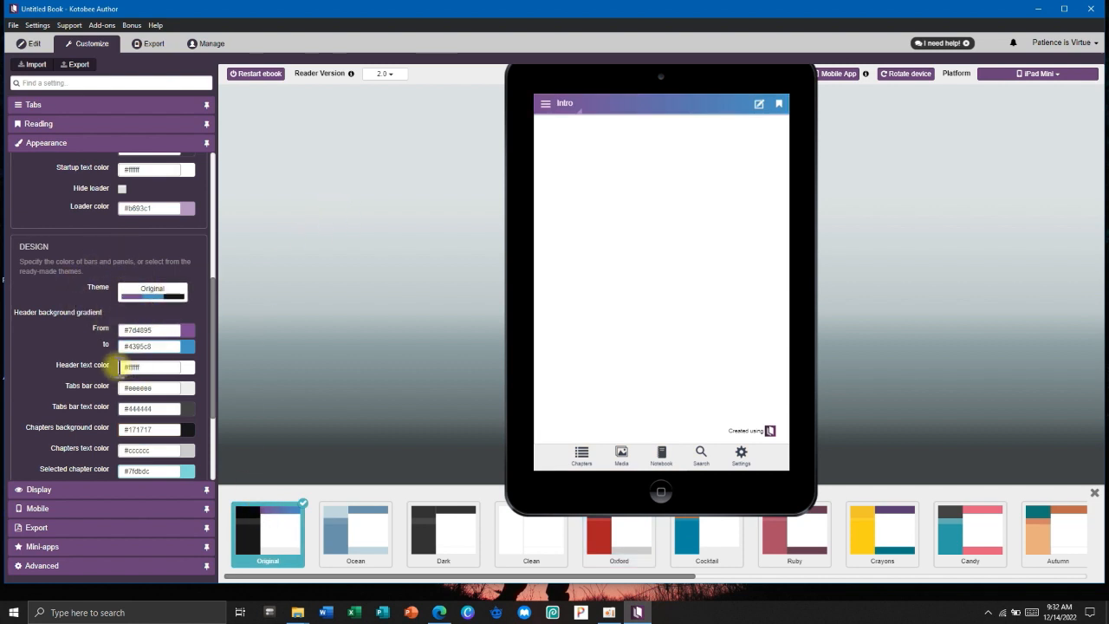
scroll(103, 270, "up", 1)
scroll(102, 272, "up", 1)
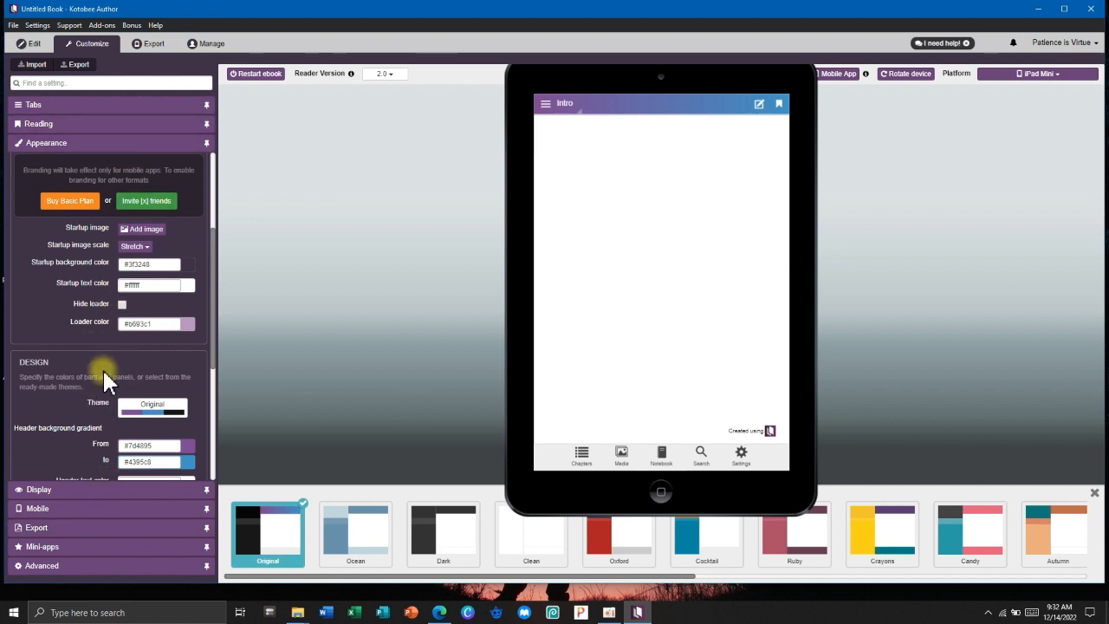
scroll(113, 340, "down", 4)
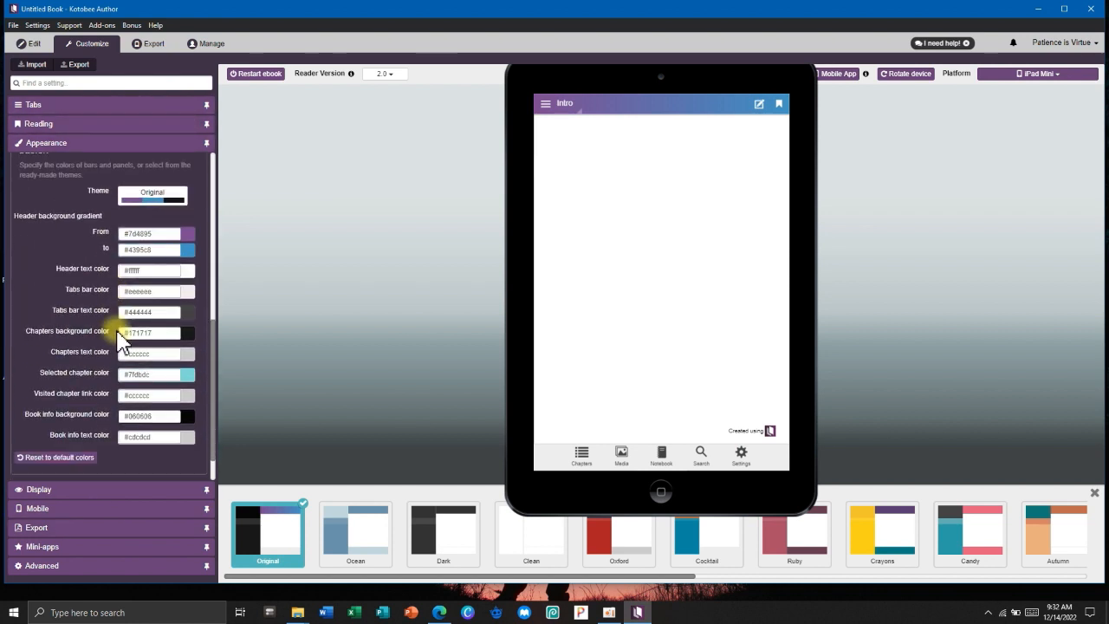
scroll(112, 321, "up", 4)
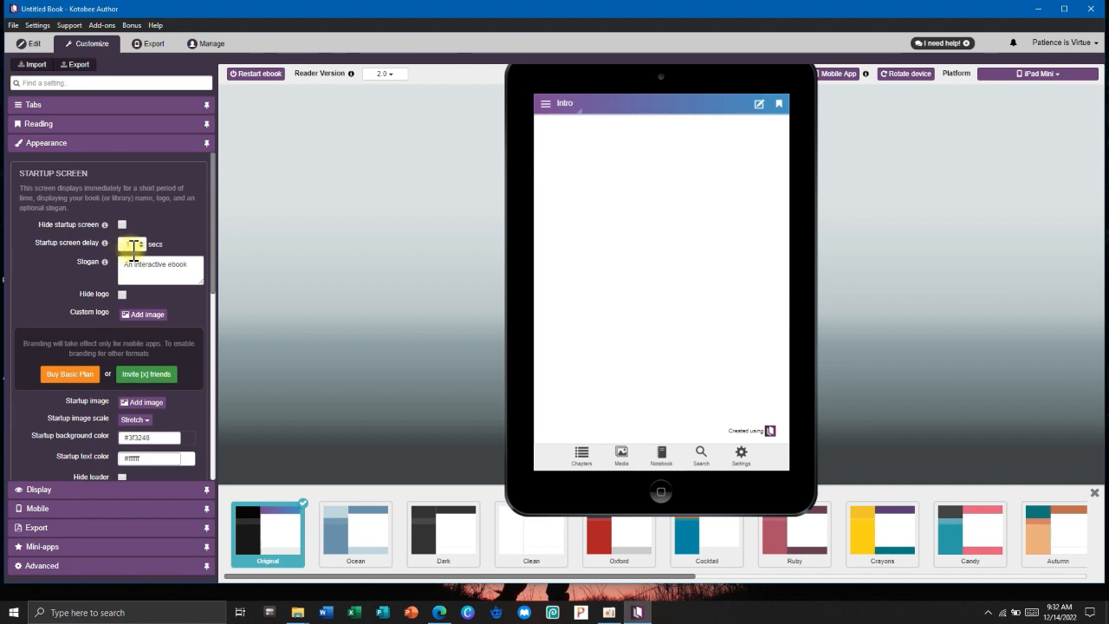
Look over the Export and Manage screens, dismissing their help messages, then return to Edit.
left_click(146, 51)
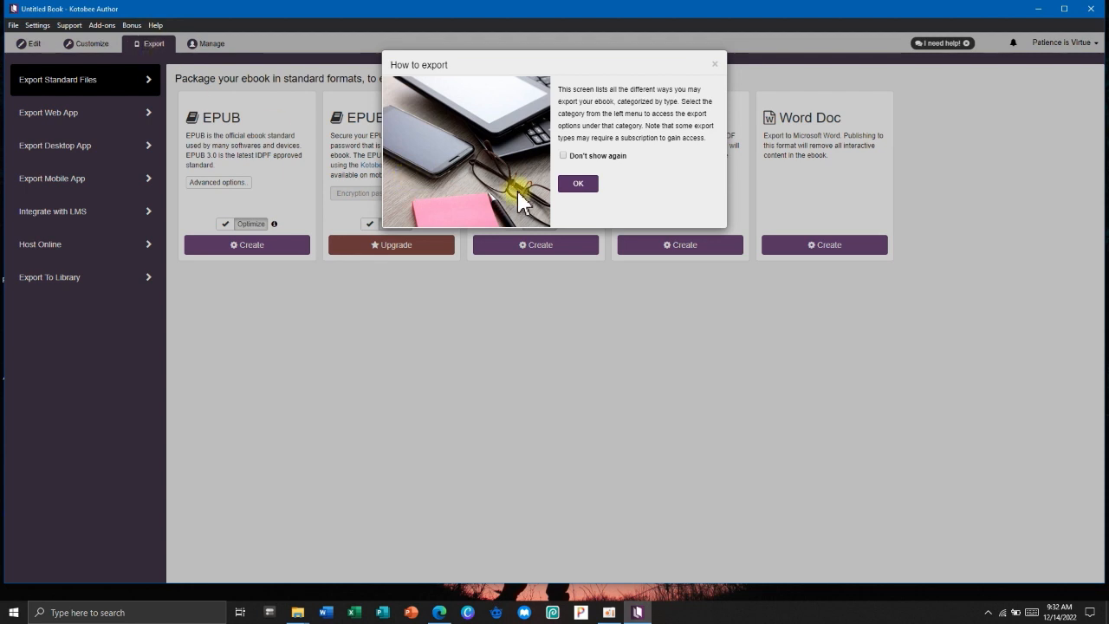
left_click(574, 185)
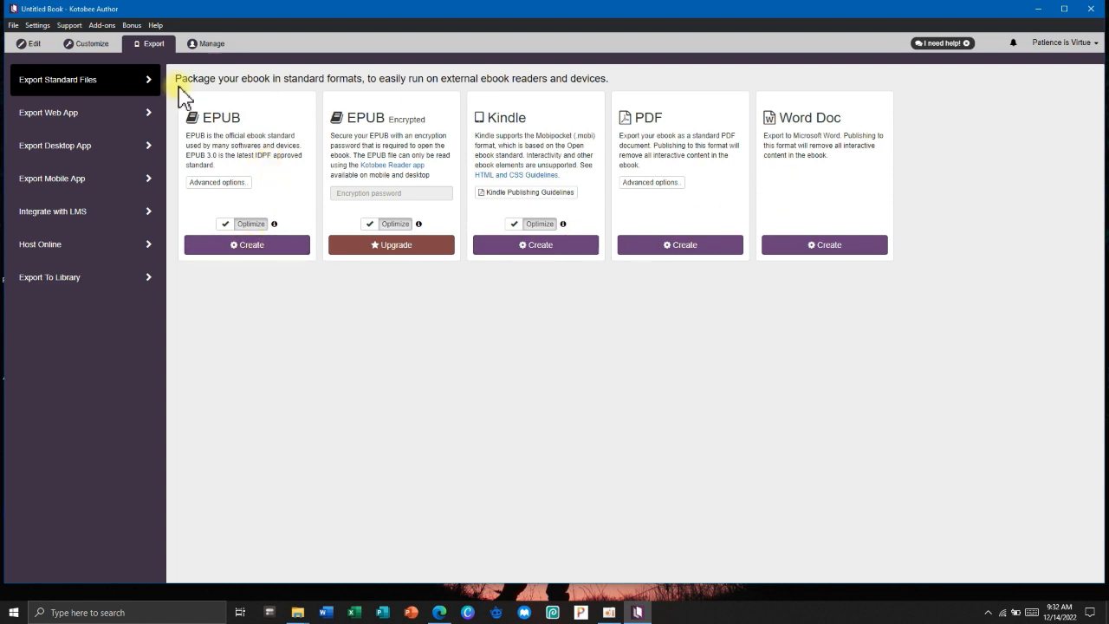
left_click(207, 52)
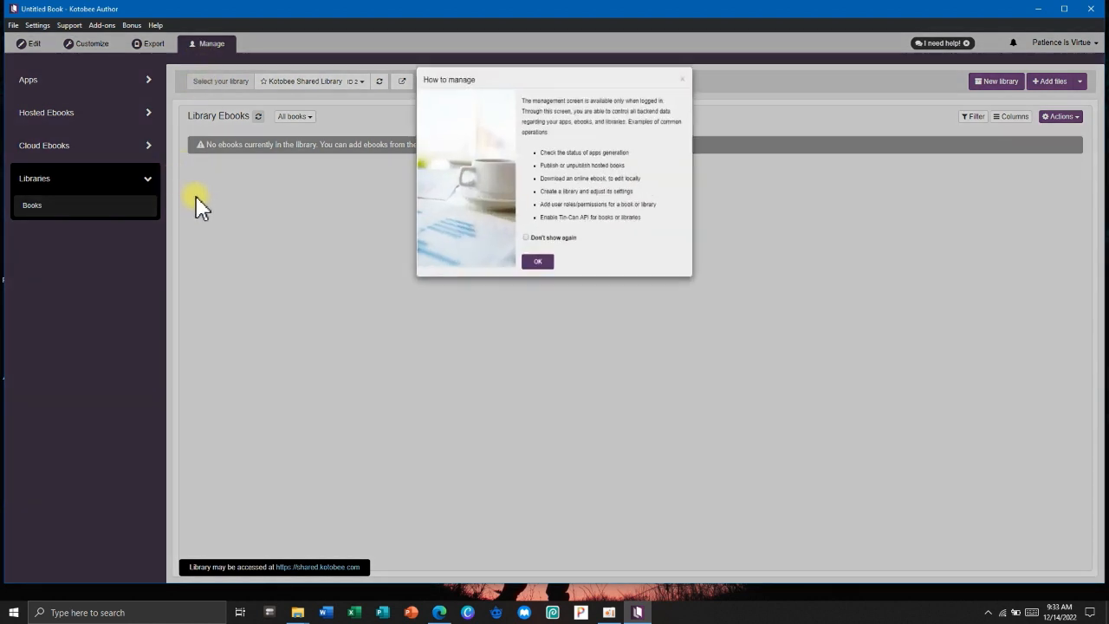
left_click(533, 274)
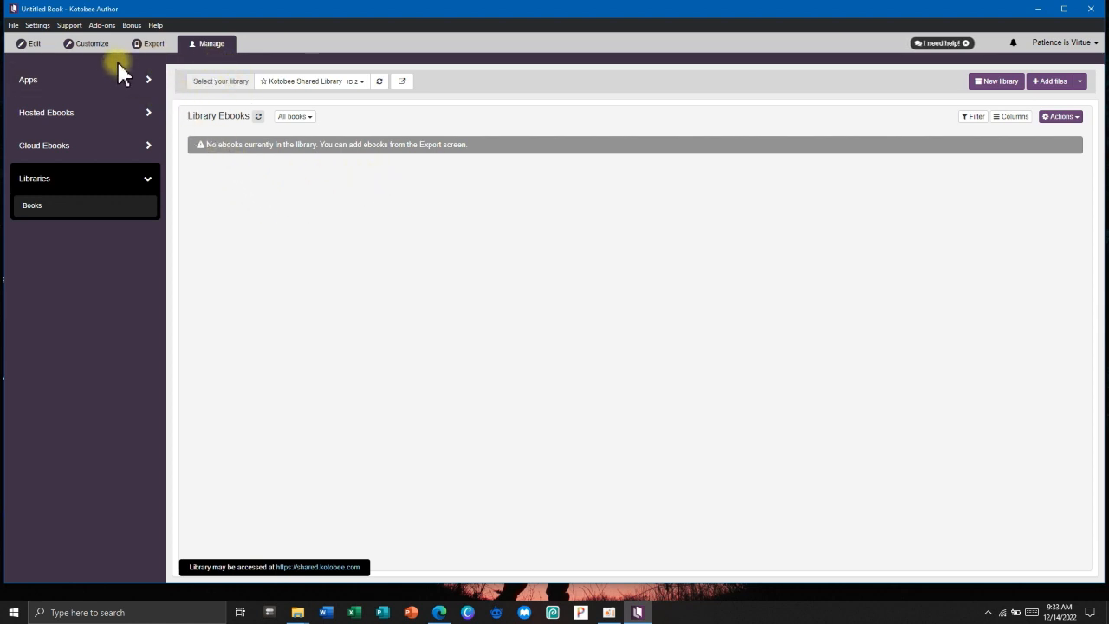
left_click(29, 46)
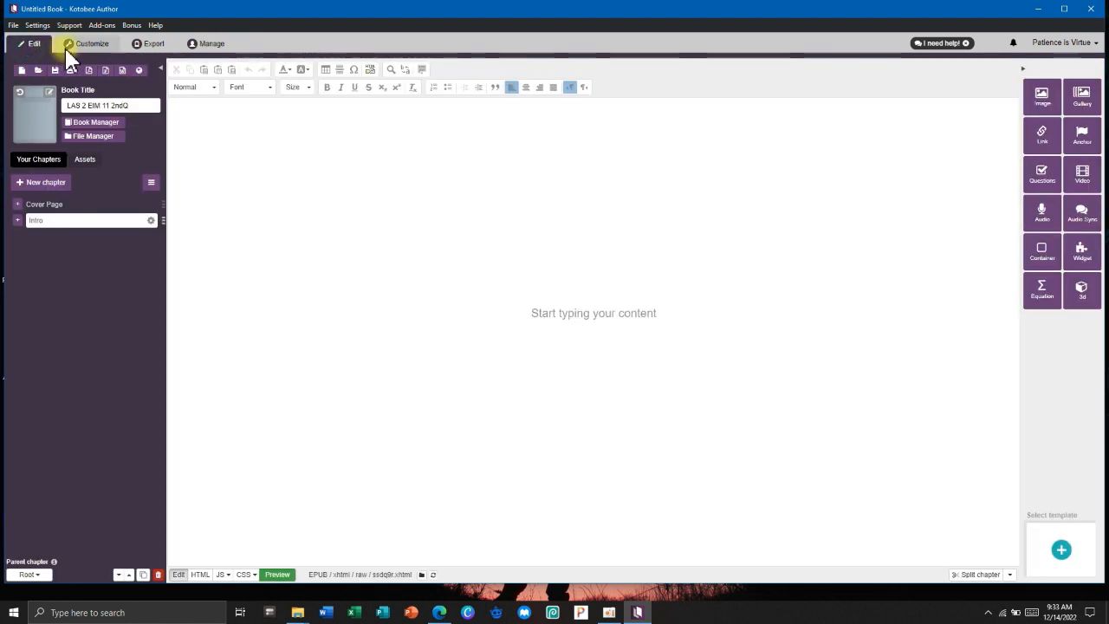
Cycle through the Customize and Export screens and return to the Edit chapter editor.
left_click(78, 45)
left_click(148, 44)
left_click(33, 44)
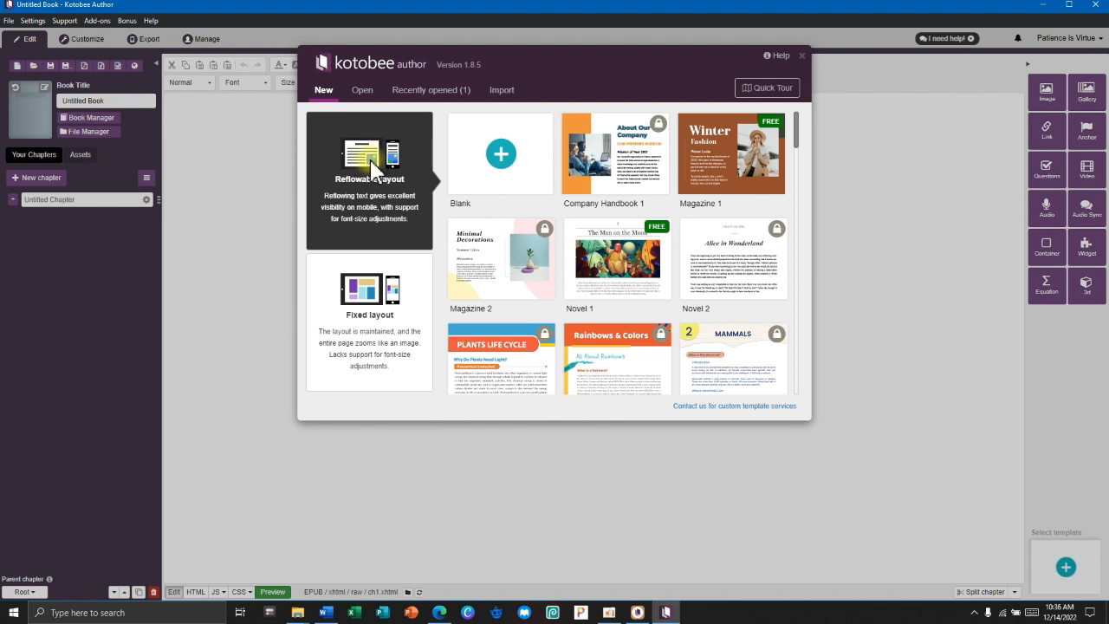
Start the new book from the Blank template and bring the Word module document forward.
left_click(476, 158)
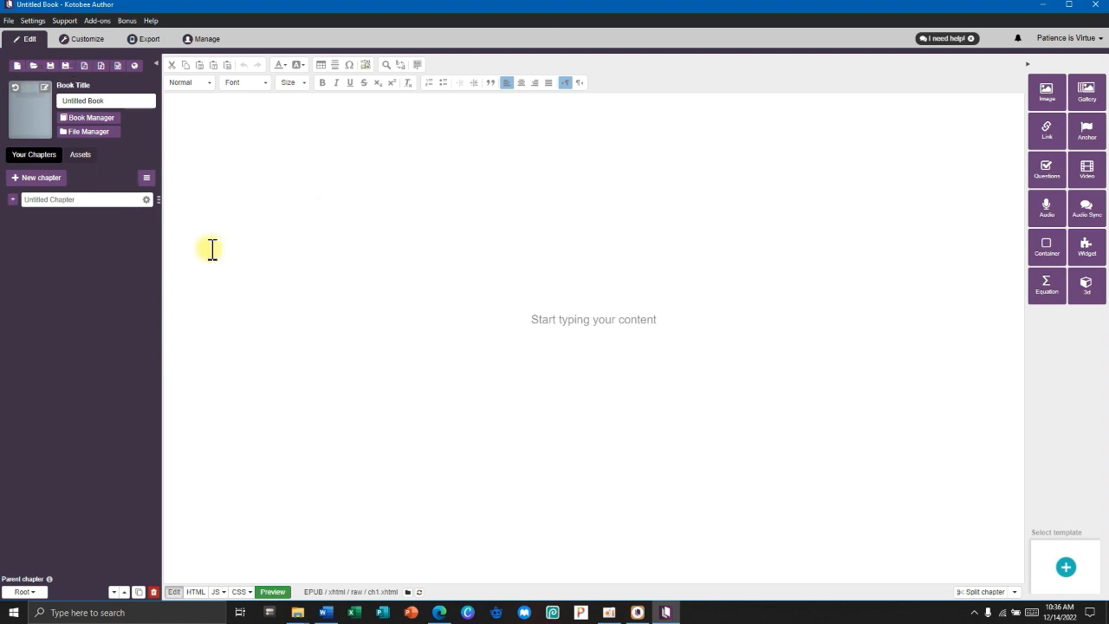
left_click(326, 612)
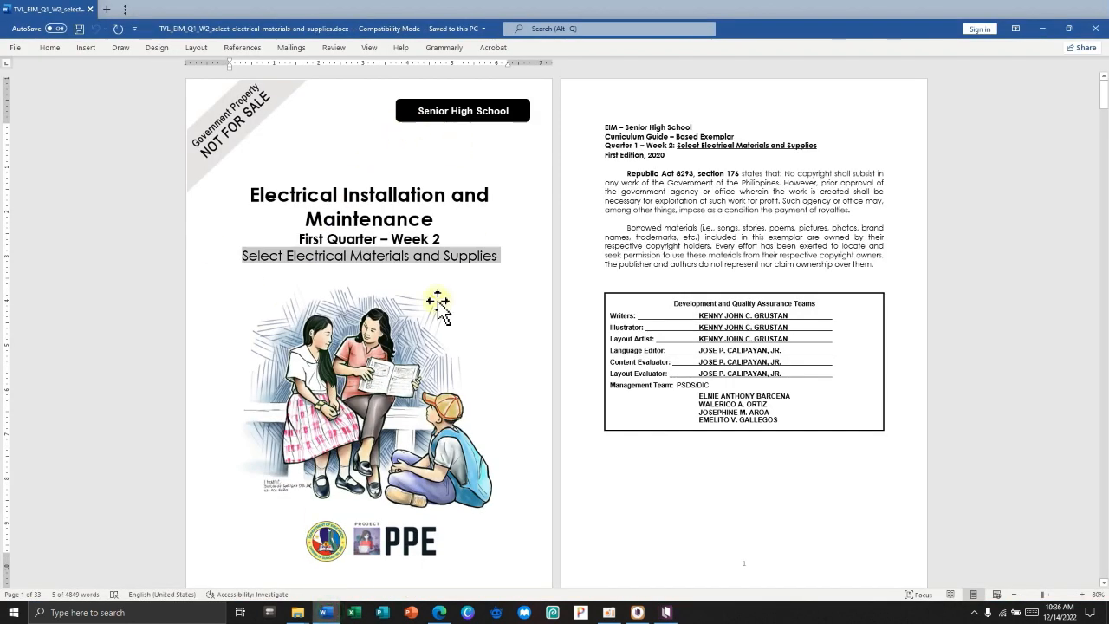
Capture a screen snip of the module's whole cover page in Word.
left_click(522, 309)
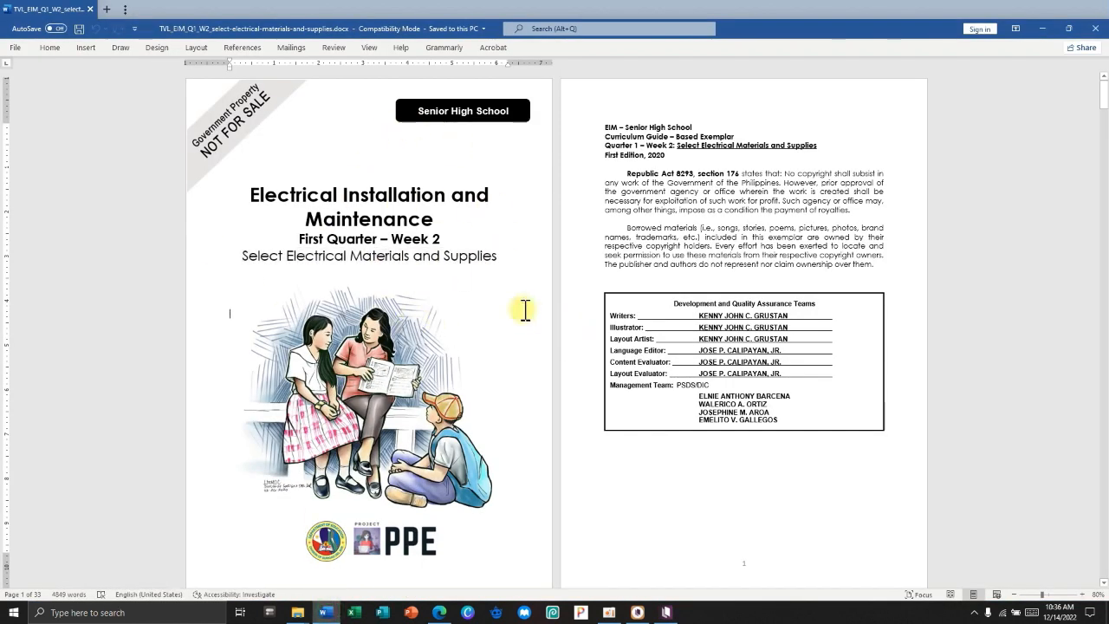
left_click(698, 327)
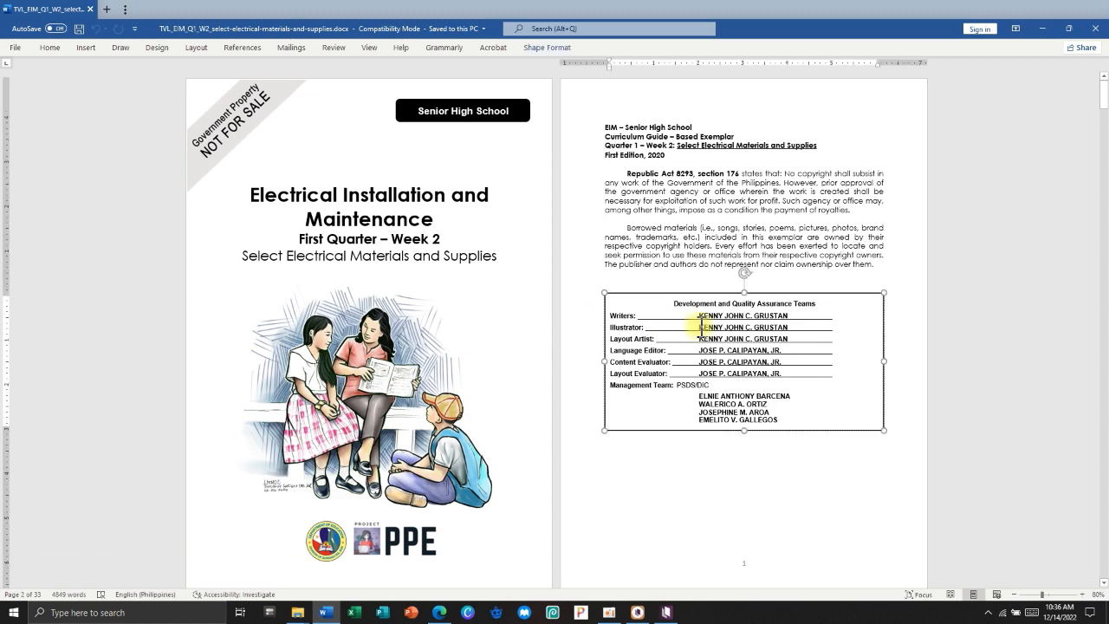
key("super+shift+s")
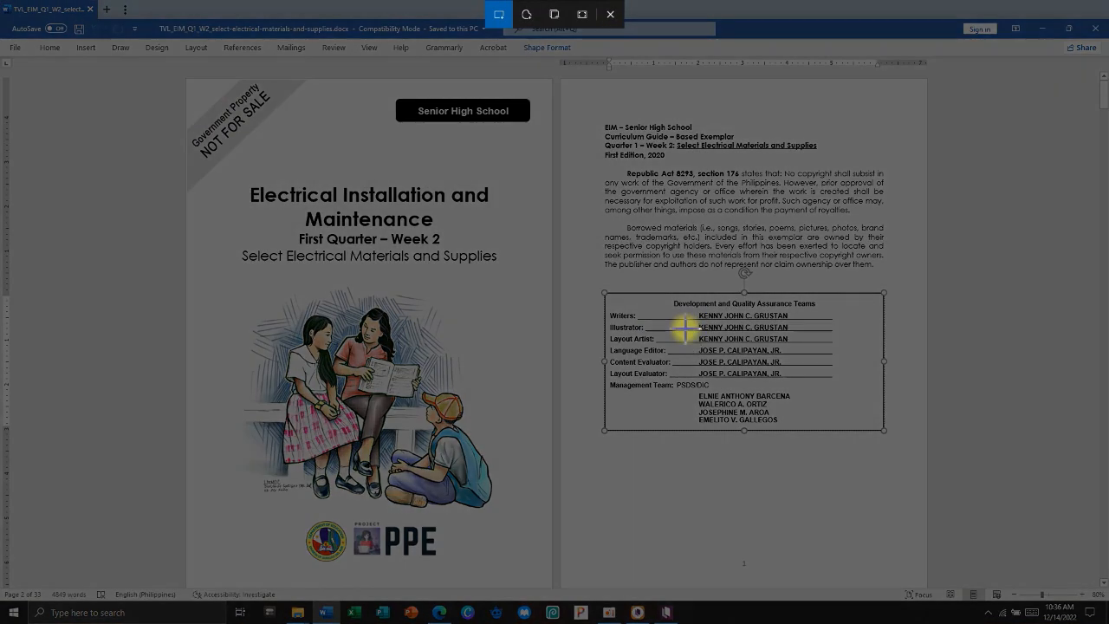
left_click_drag(188, 80, 555, 597)
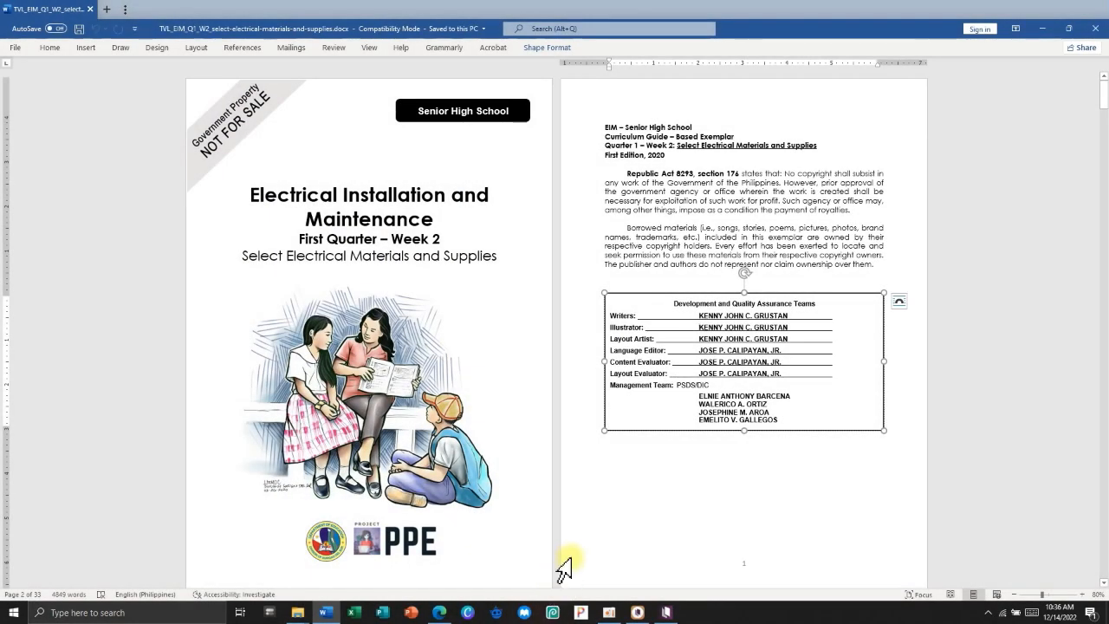
Save the snip as 'Cover Page' in the Kotobee Author folder and close Snip & Sketch.
left_click(1090, 615)
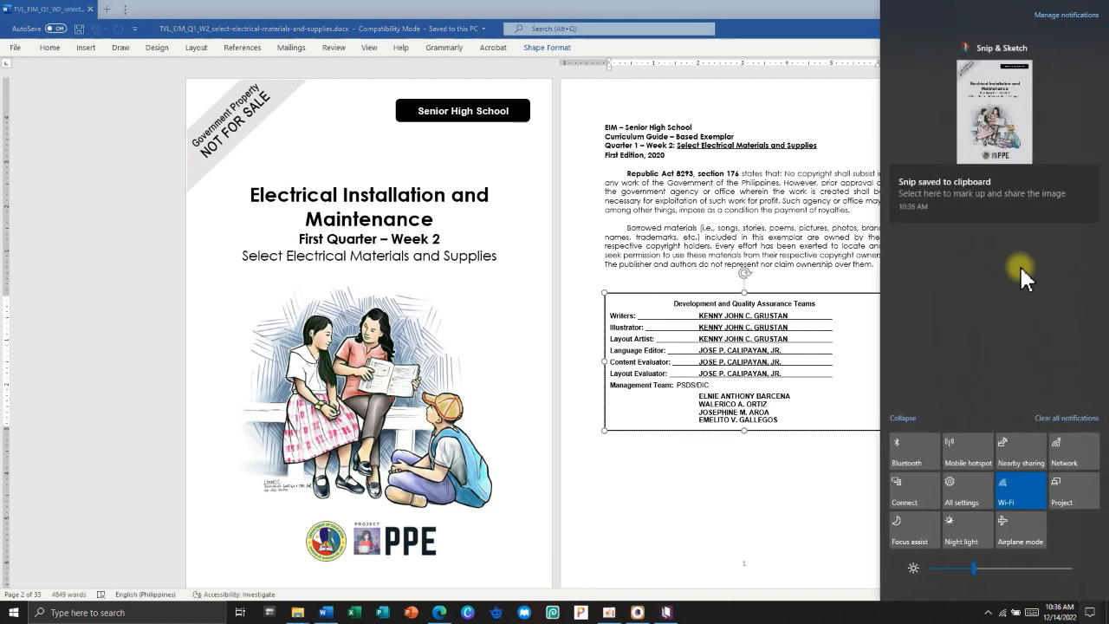
left_click(968, 143)
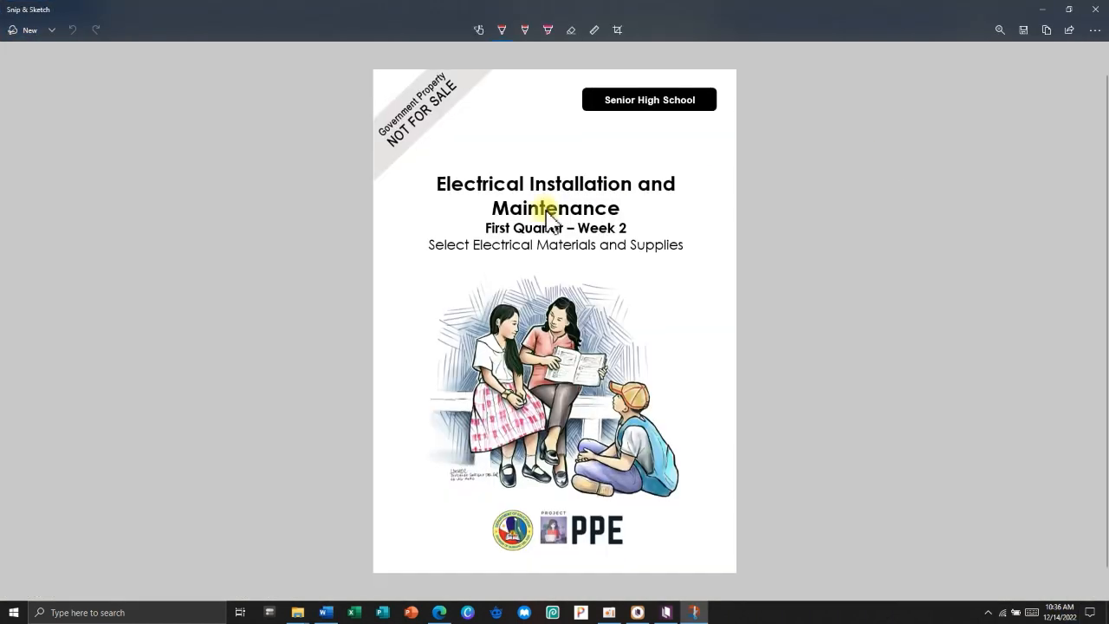
key("ctrl+s")
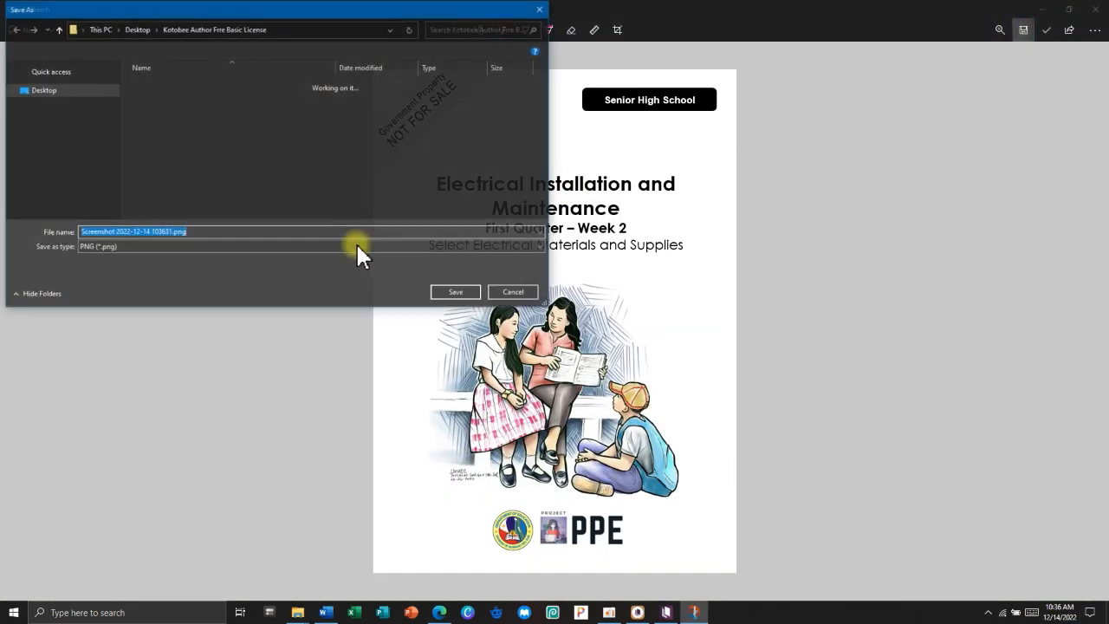
left_click(139, 30)
double_click(179, 85)
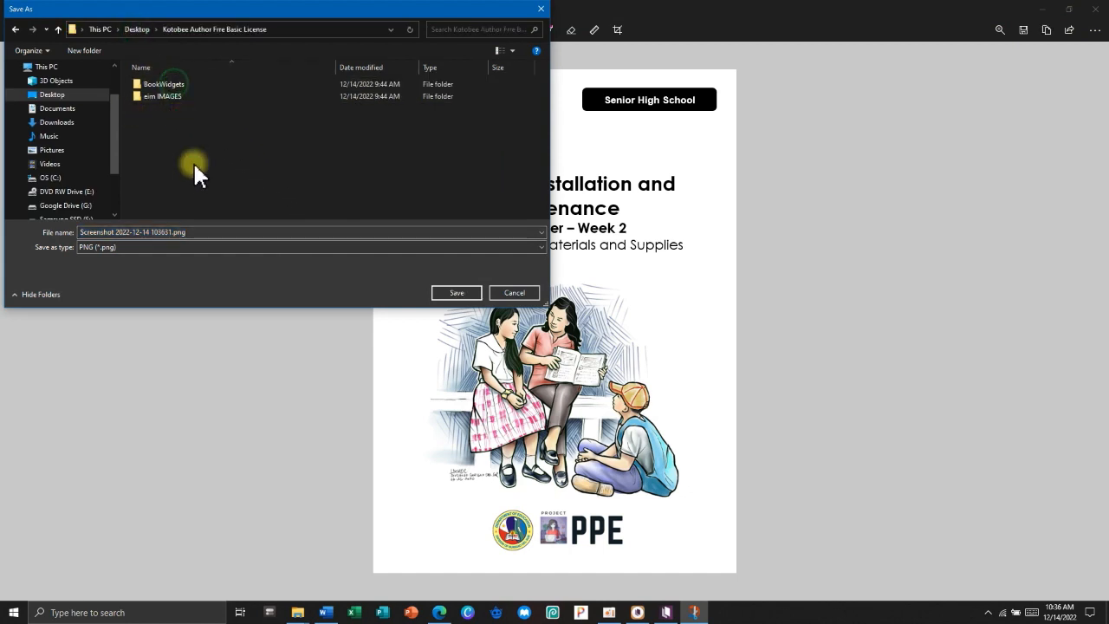
left_click(202, 232)
type("Cover")
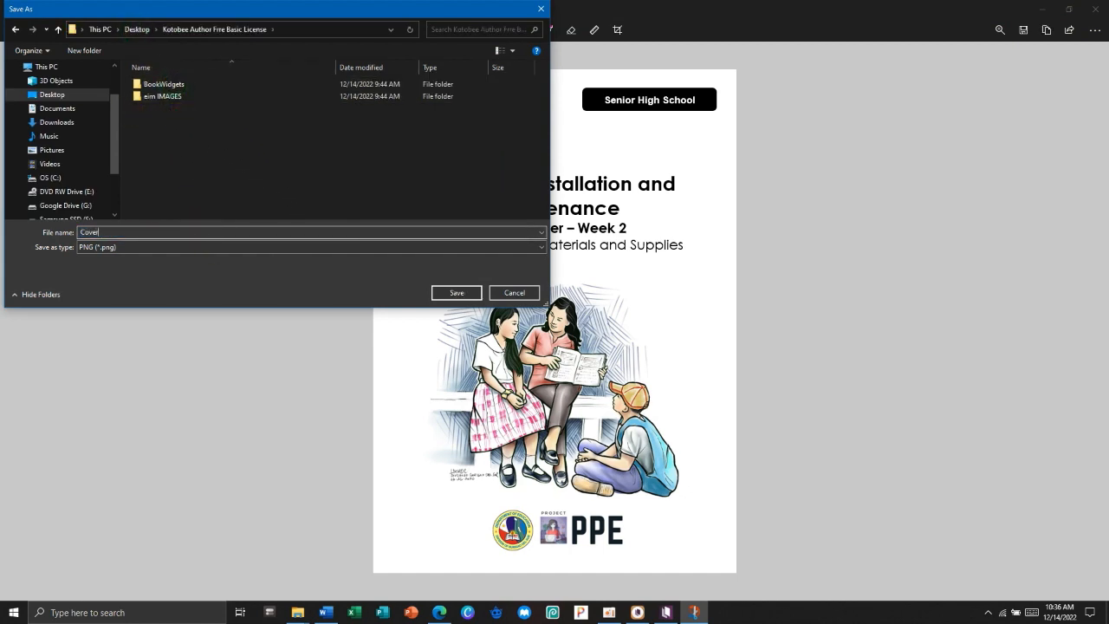
type(" Page")
key("Return")
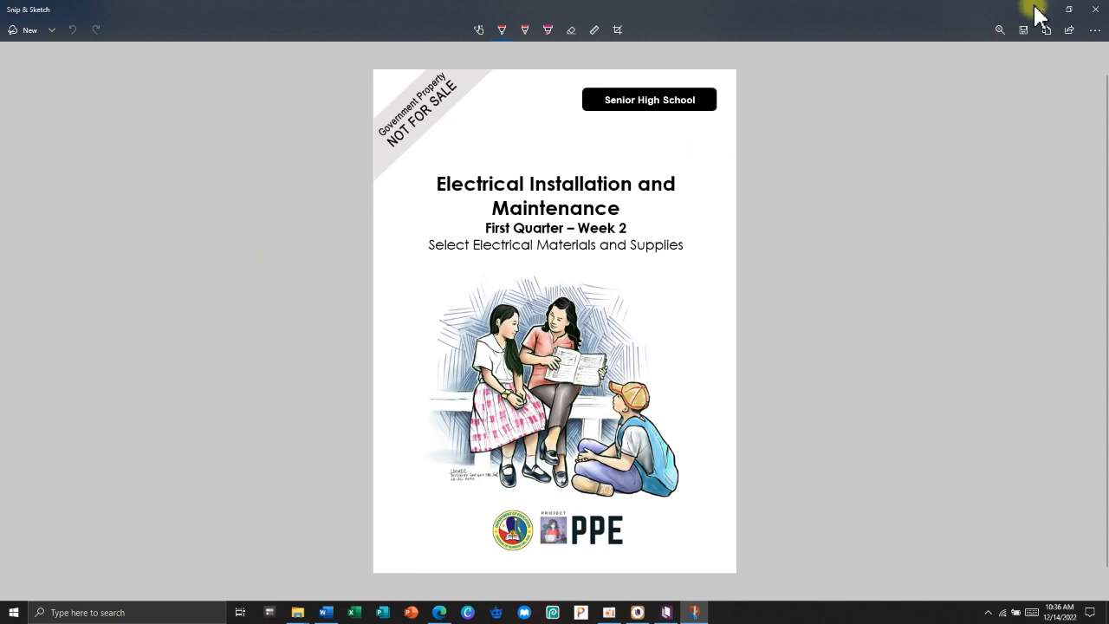
left_click(1096, 8)
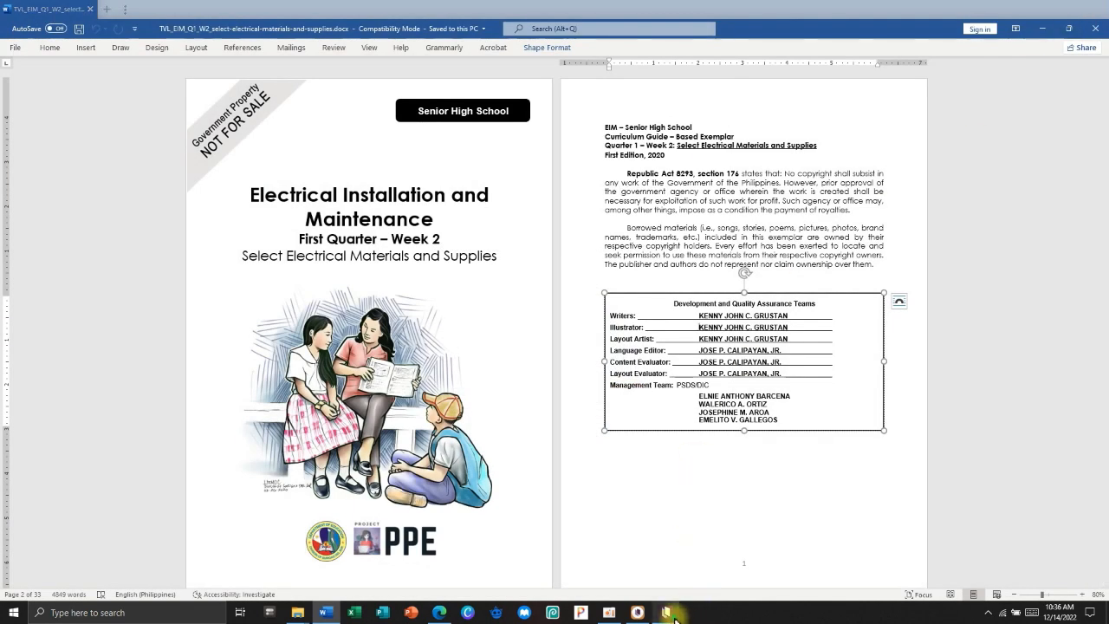
Set Cover Page.png as the new book's cover image.
left_click(666, 612)
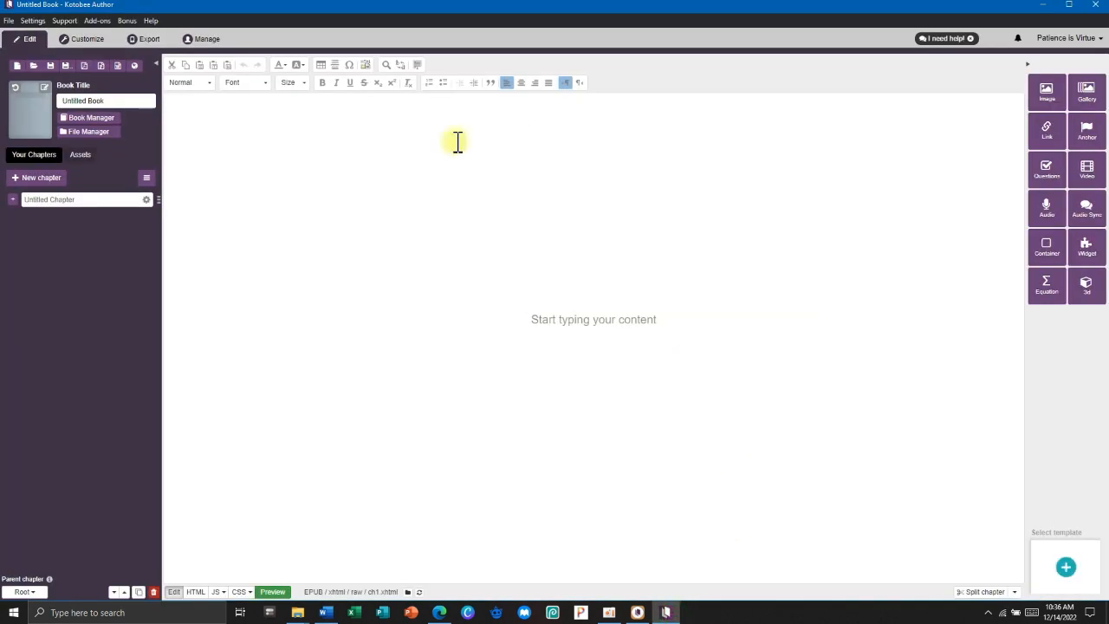
left_click(45, 88)
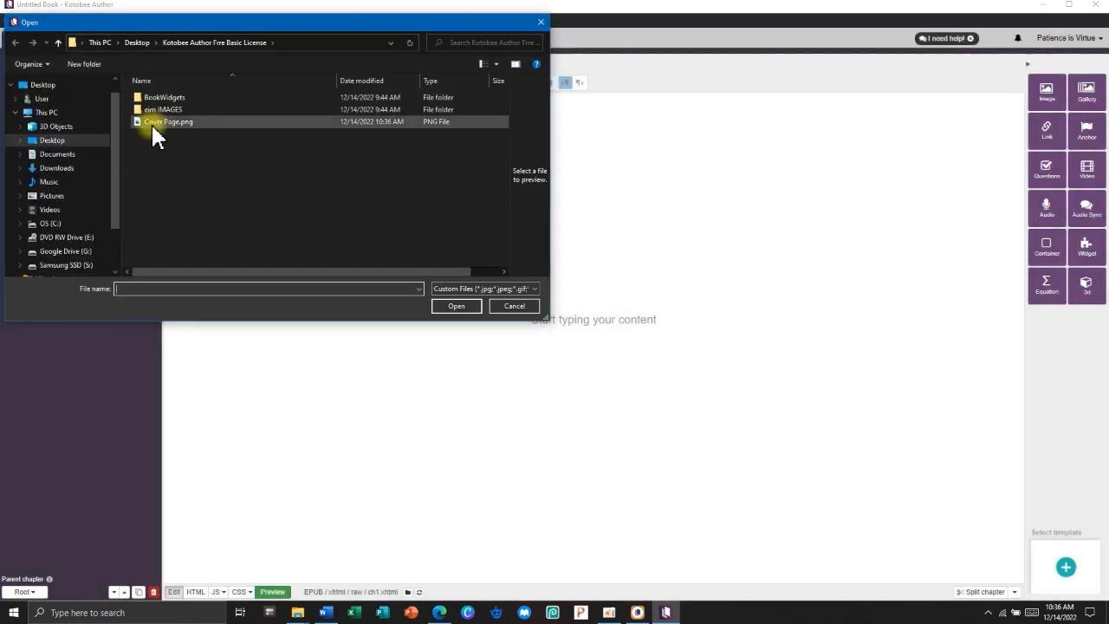
left_click(153, 122)
left_click(441, 307)
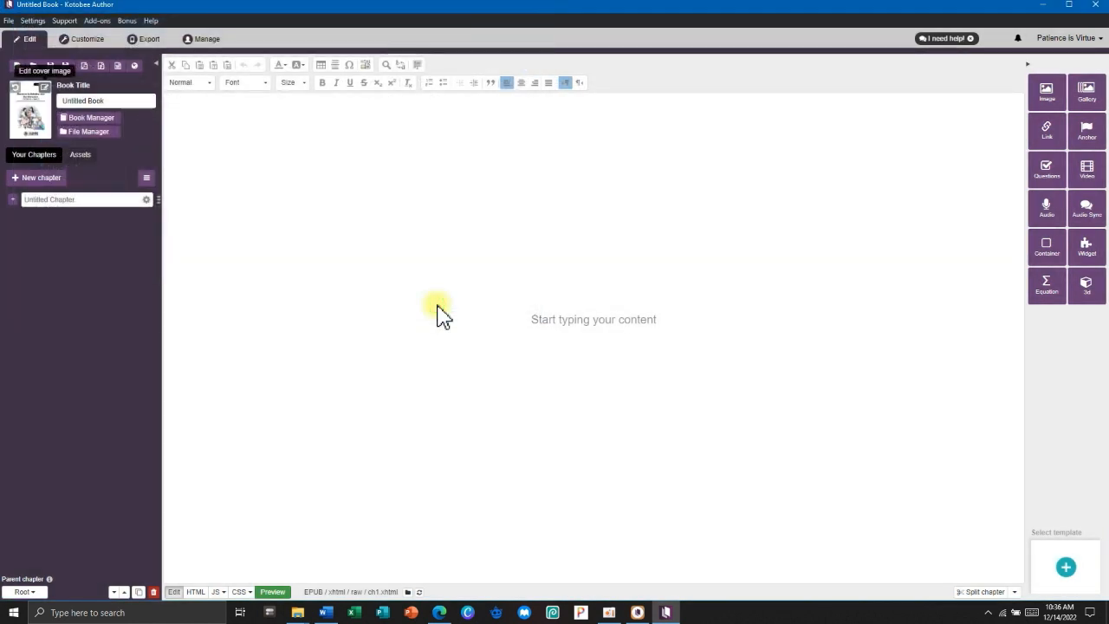
Select the placeholder title 'Untitled Book' and bring the Word module back up.
left_click(118, 101)
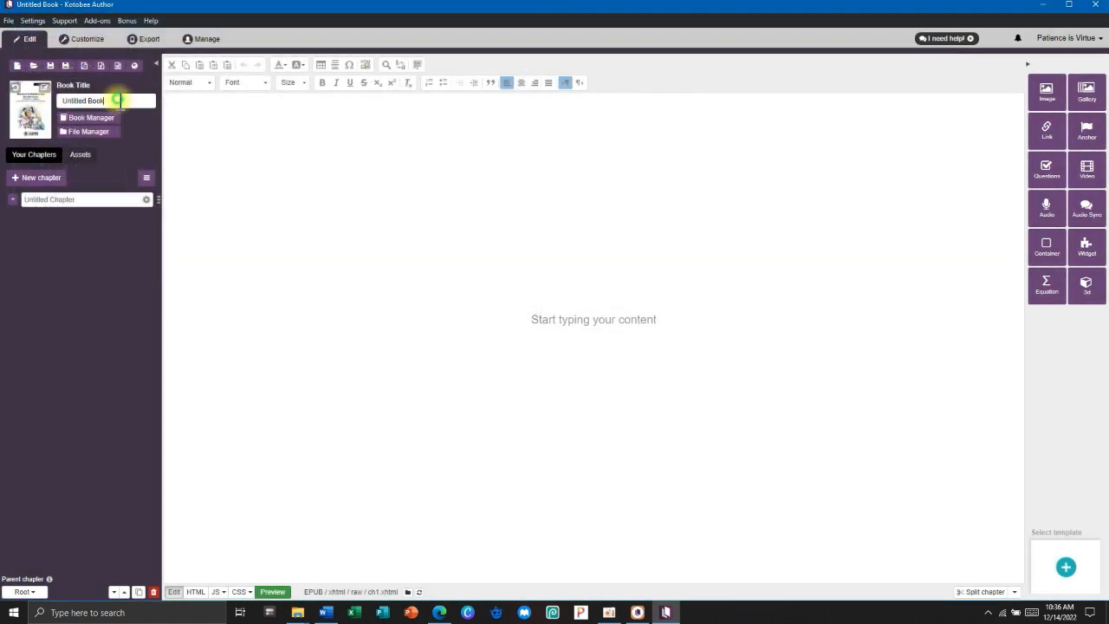
left_click_drag(118, 101, 64, 101)
left_click(326, 613)
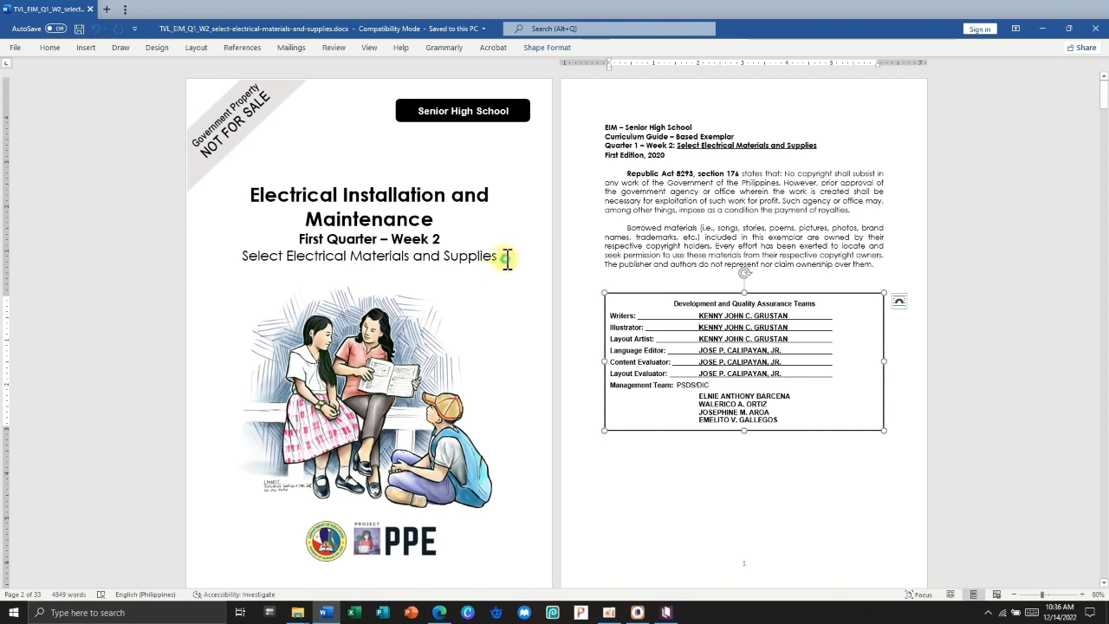
Copy the subtitle 'Select Electrical Materials and Supplies' from the Word module into Kotobee Author.
left_click_drag(505, 260, 259, 258)
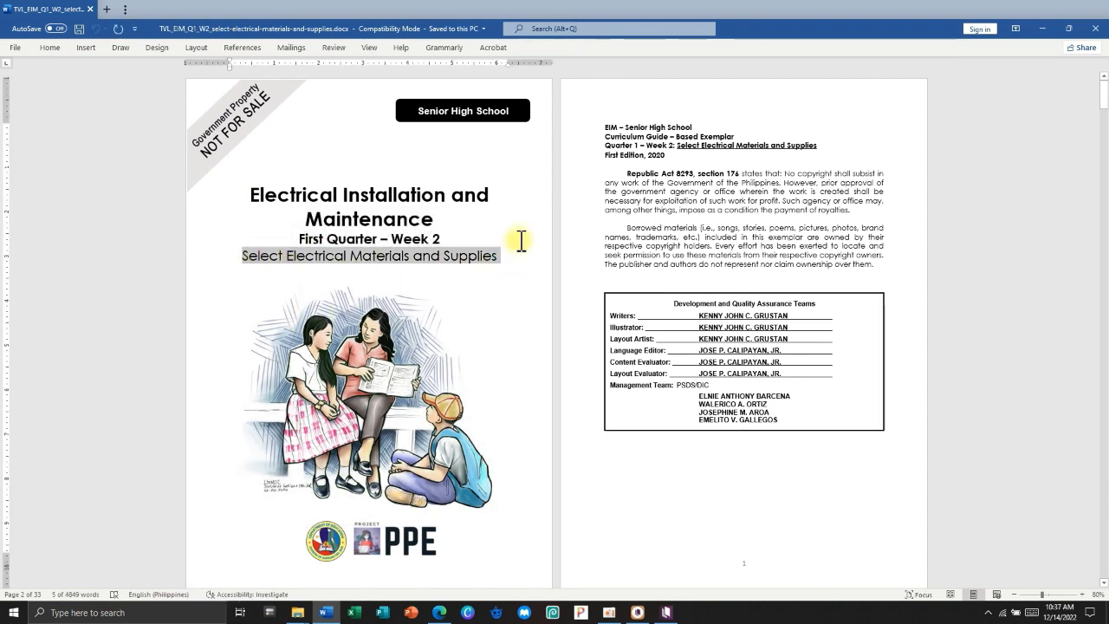
left_click(506, 218)
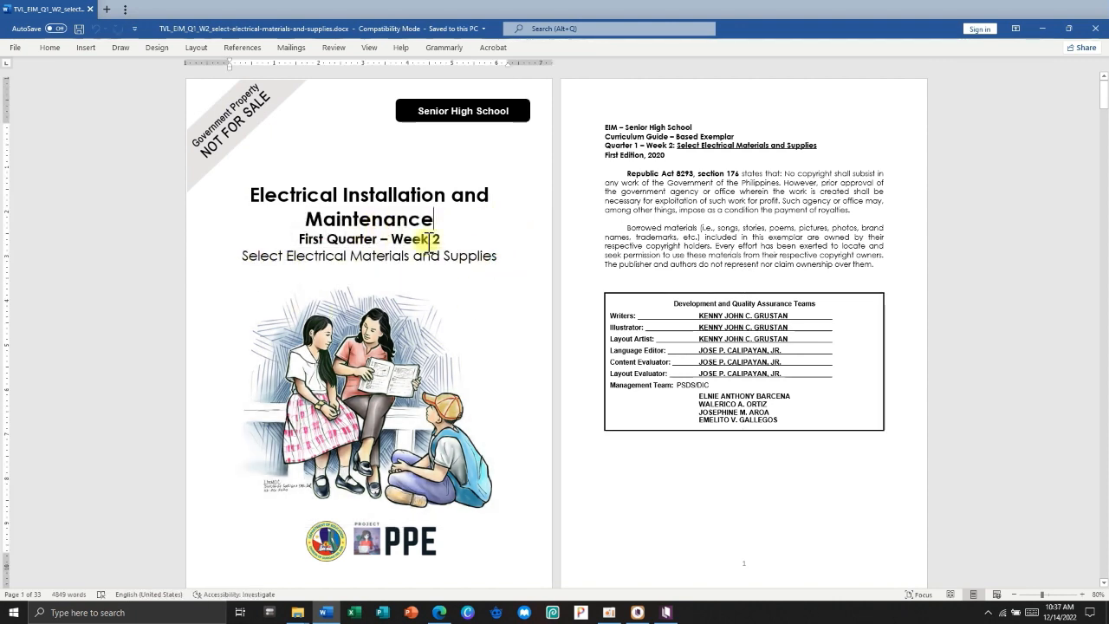
left_click(1041, 28)
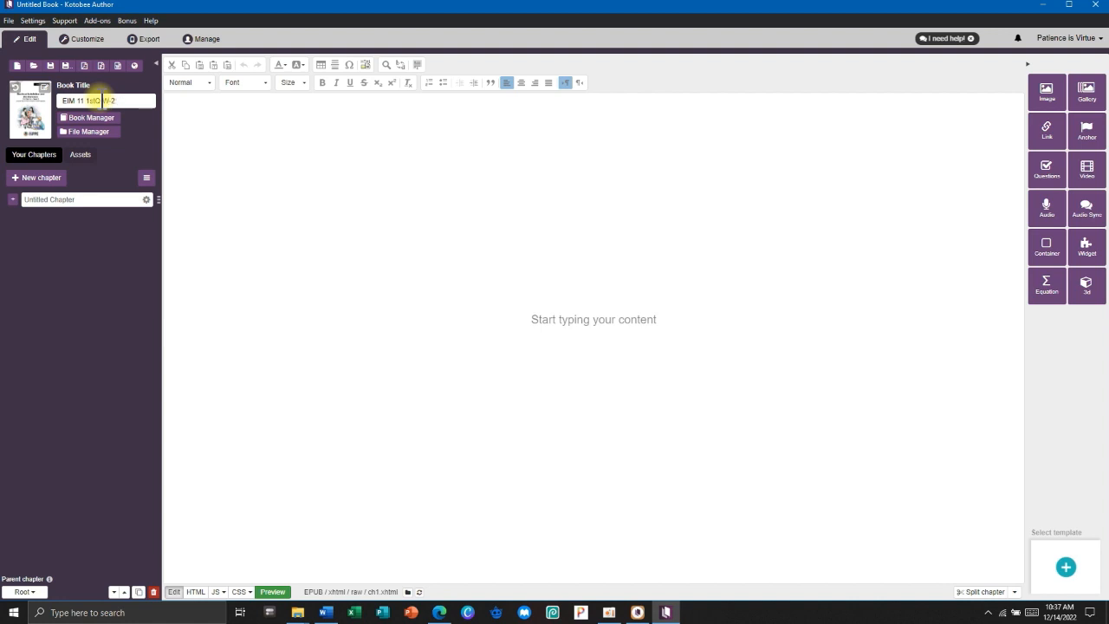
left_click(326, 612)
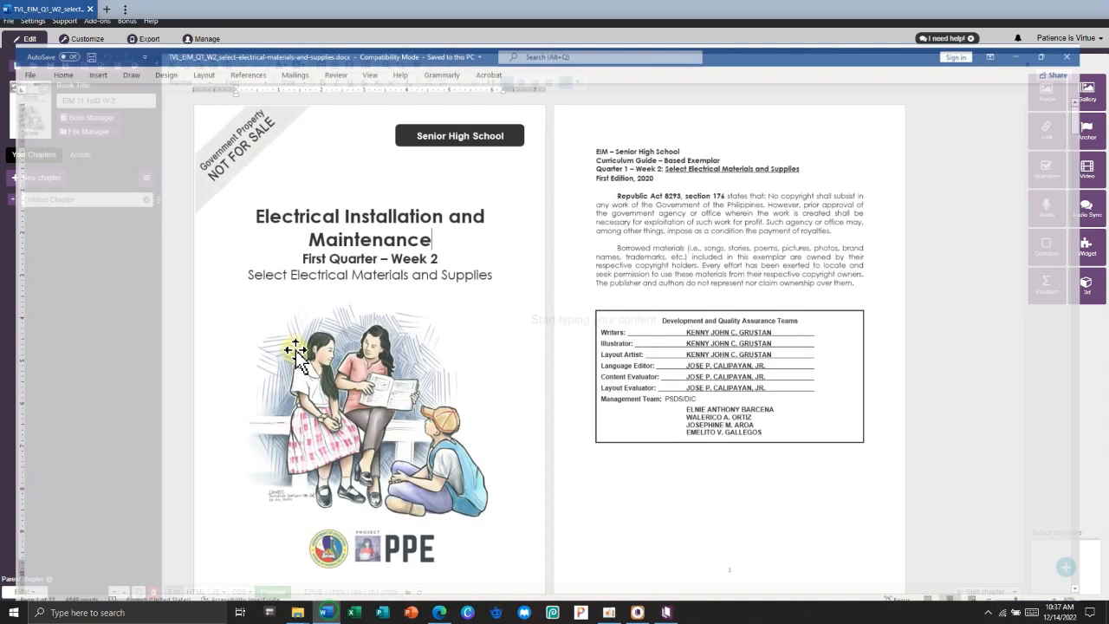
left_click_drag(243, 257, 471, 261)
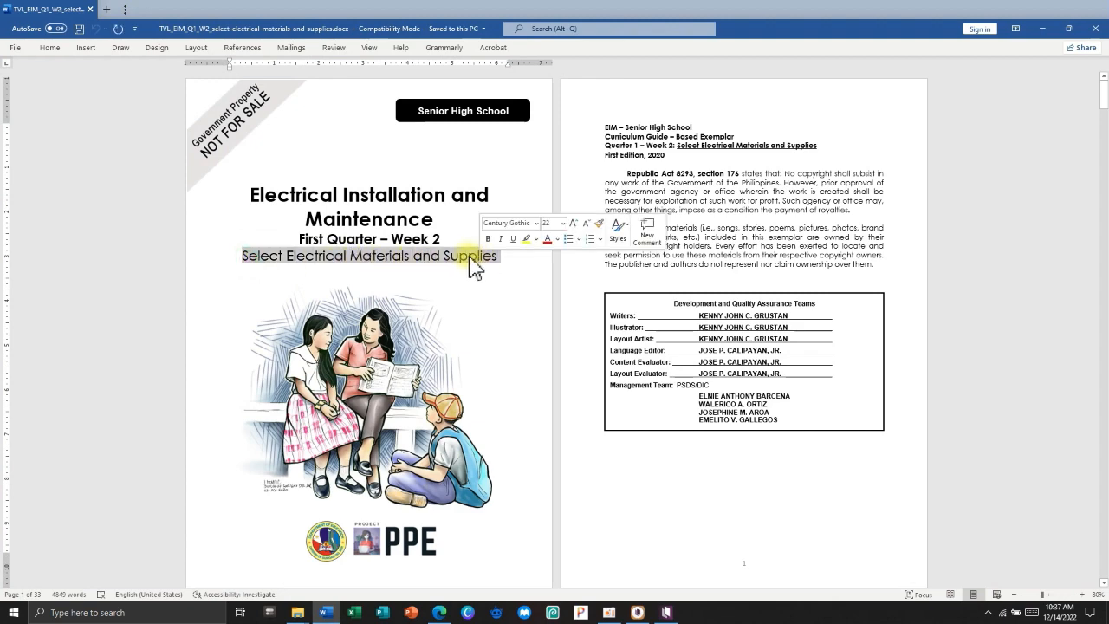
key("ctrl+c")
key("alt+Tab")
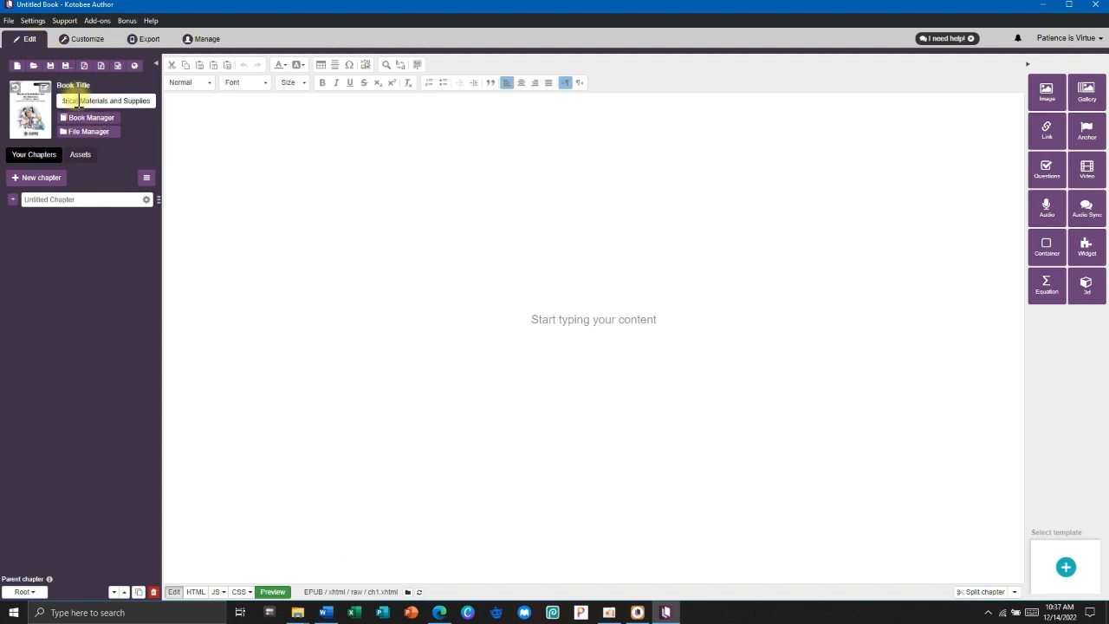
left_click(9, 20)
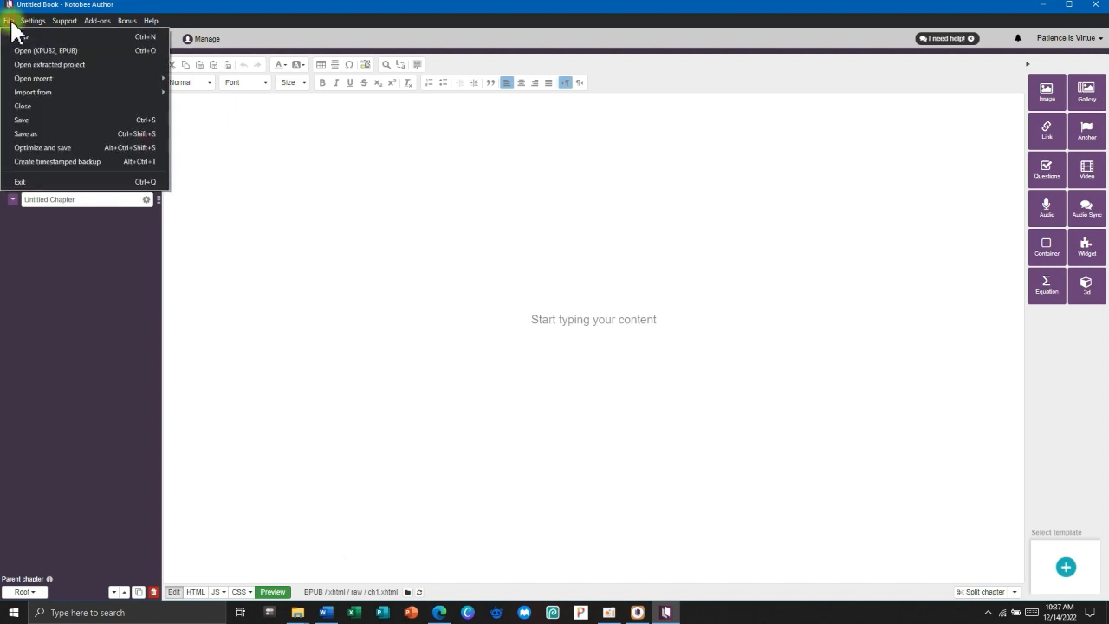
Save the book under the suggested name 'EIM 11 1stQ W-2 Select Electrical Materials and Supplies.kpub2'.
left_click(34, 119)
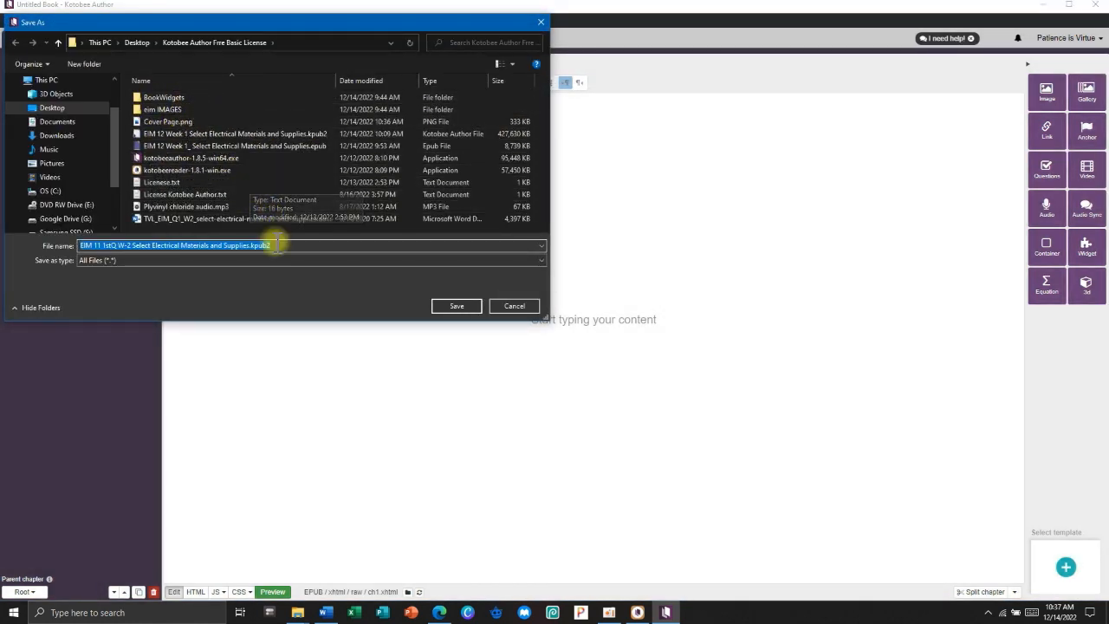
left_click(161, 243)
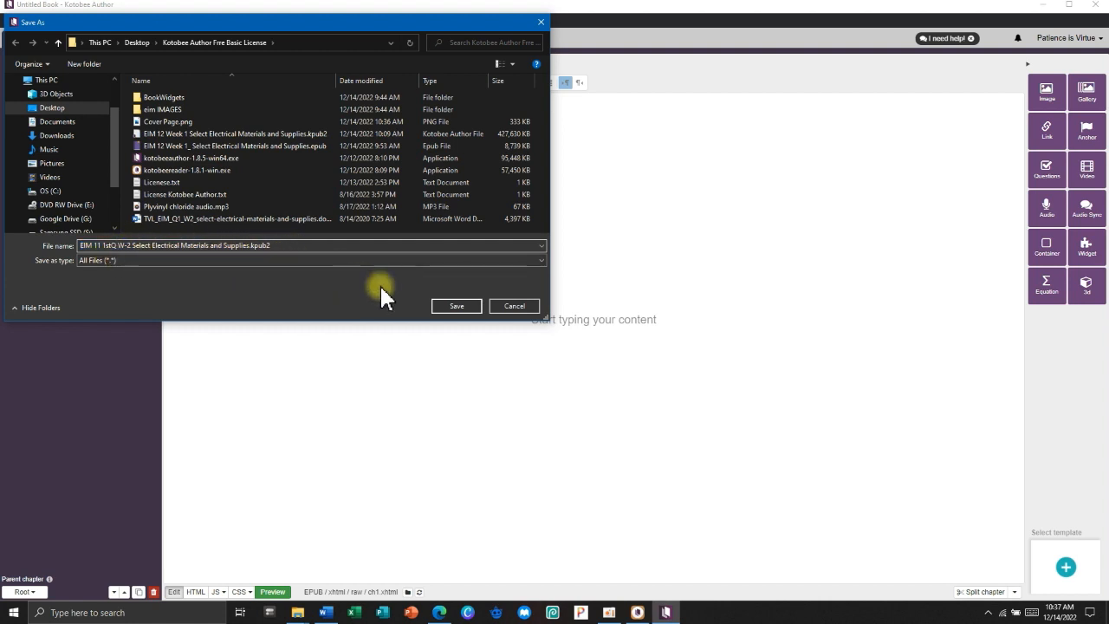
left_click(454, 306)
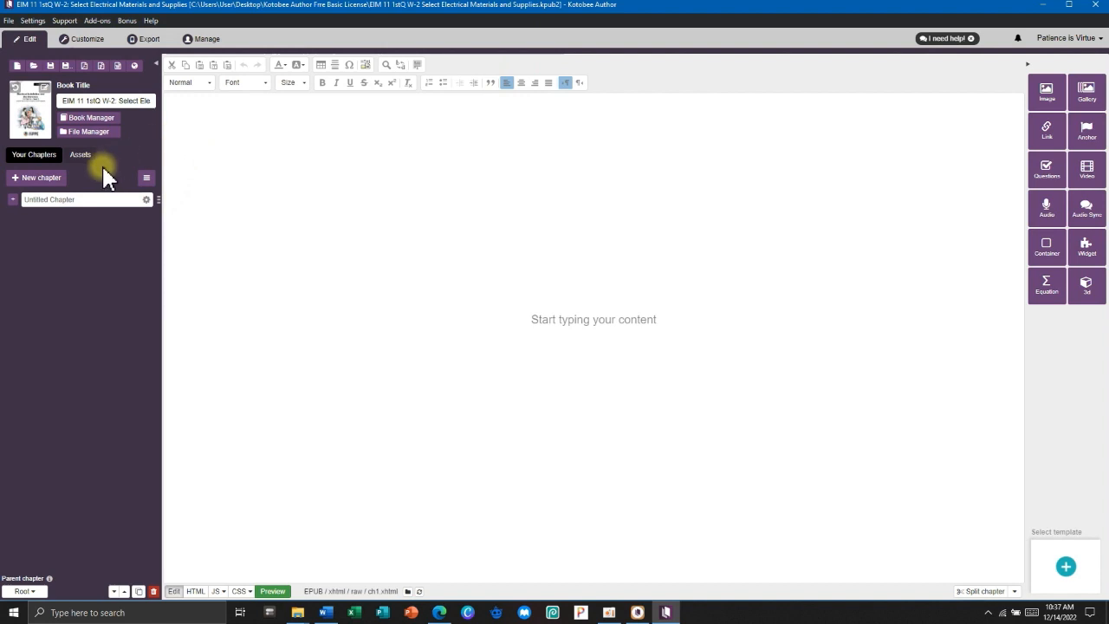
left_click(90, 200)
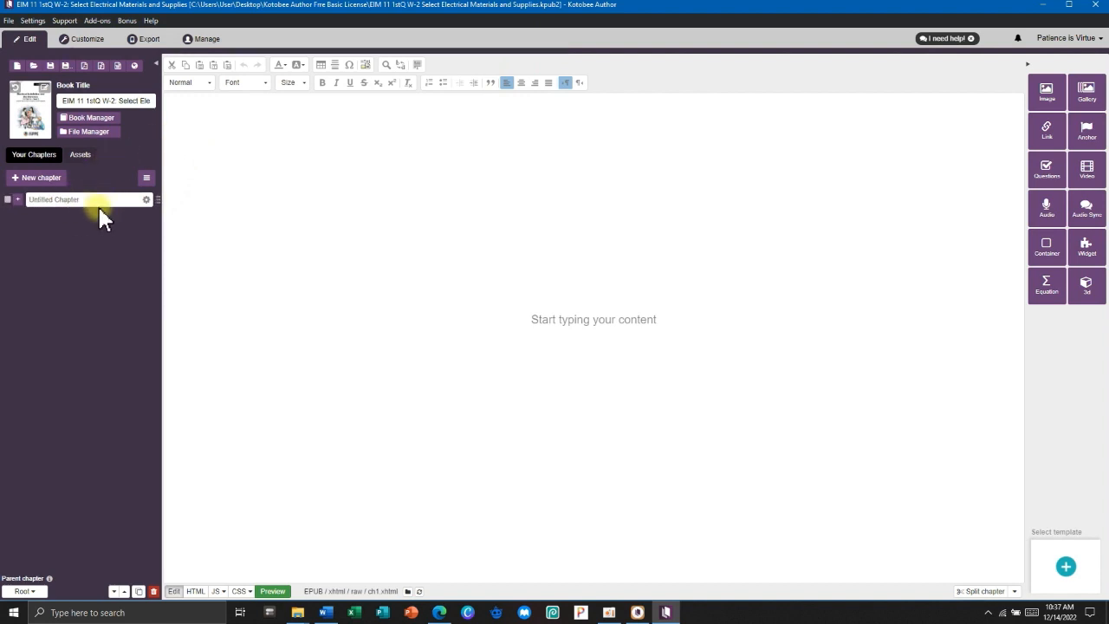
Replace the first chapter title 'Untitled Chapter' with 'Front Page'.
left_click_drag(95, 199, 5, 215)
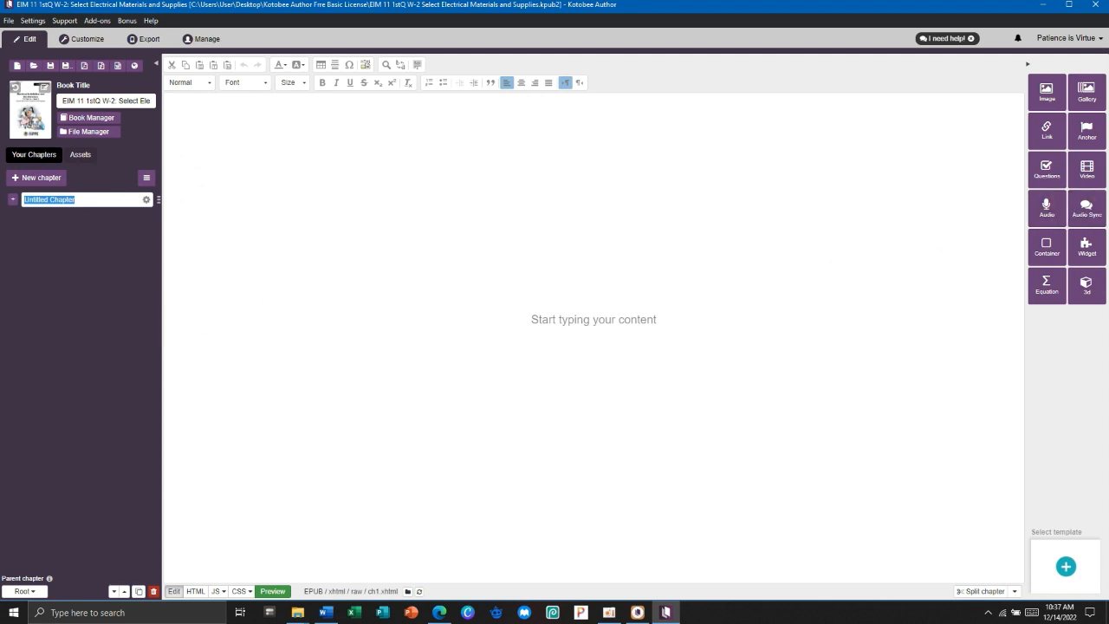
left_click(85, 199)
left_click_drag(85, 199, 2, 198)
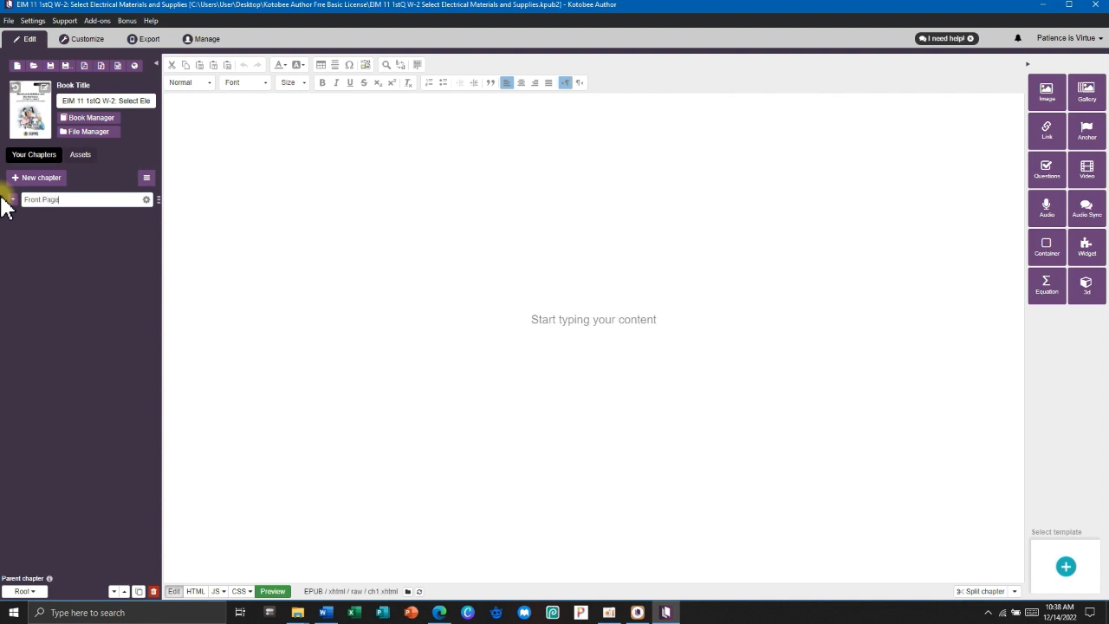
left_click(275, 283)
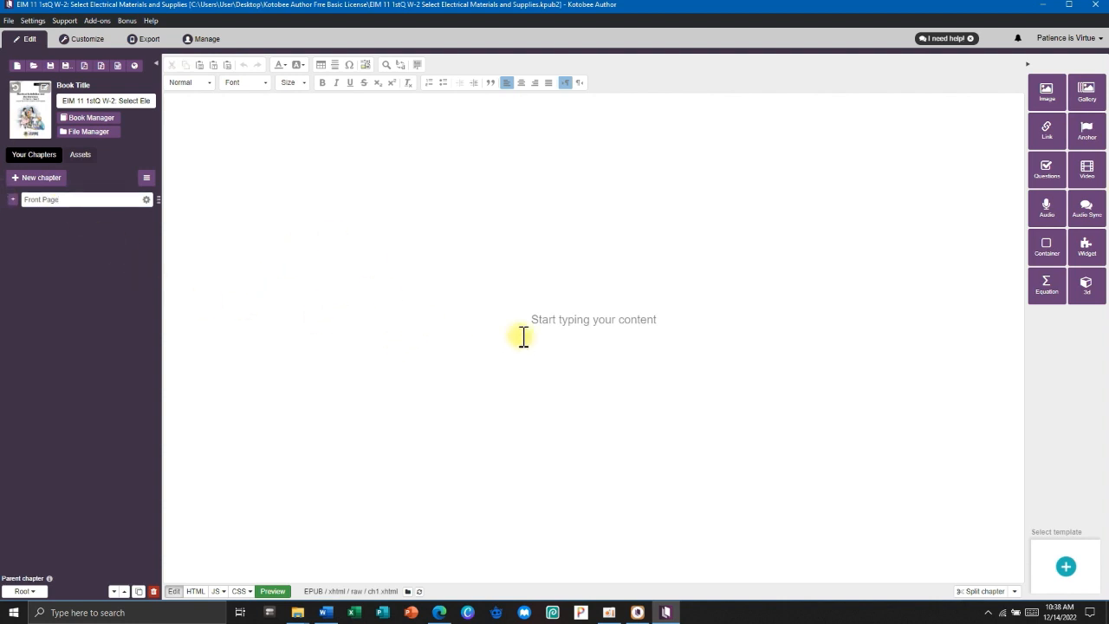
Load Cover Page.png into the Insert/Edit Image dialog for the Front Page chapter.
left_click(1046, 93)
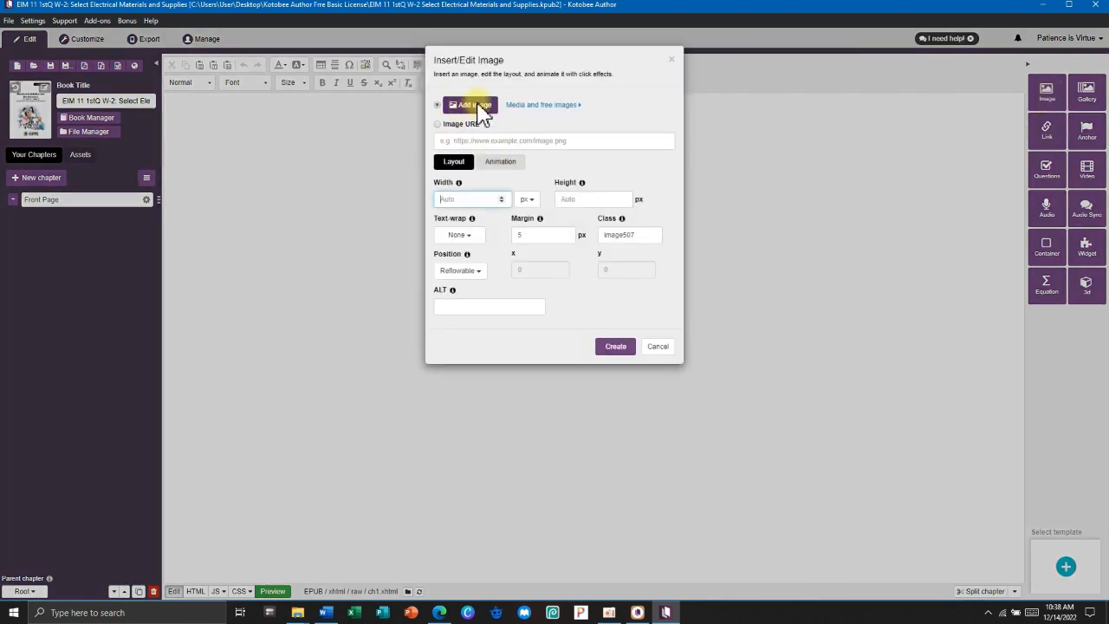
left_click(476, 106)
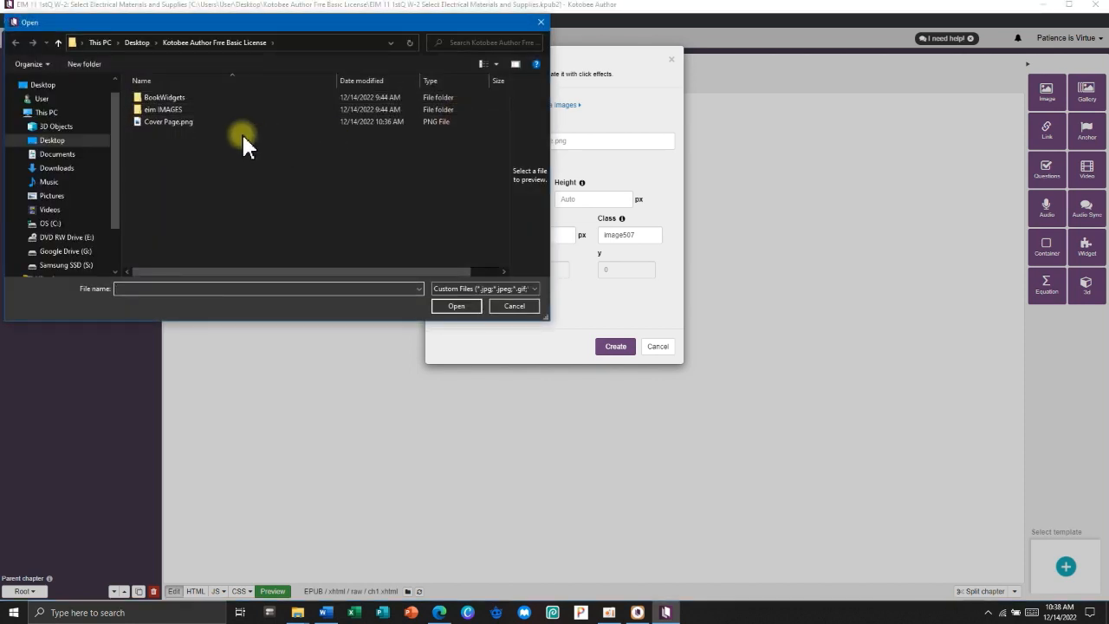
left_click(181, 124)
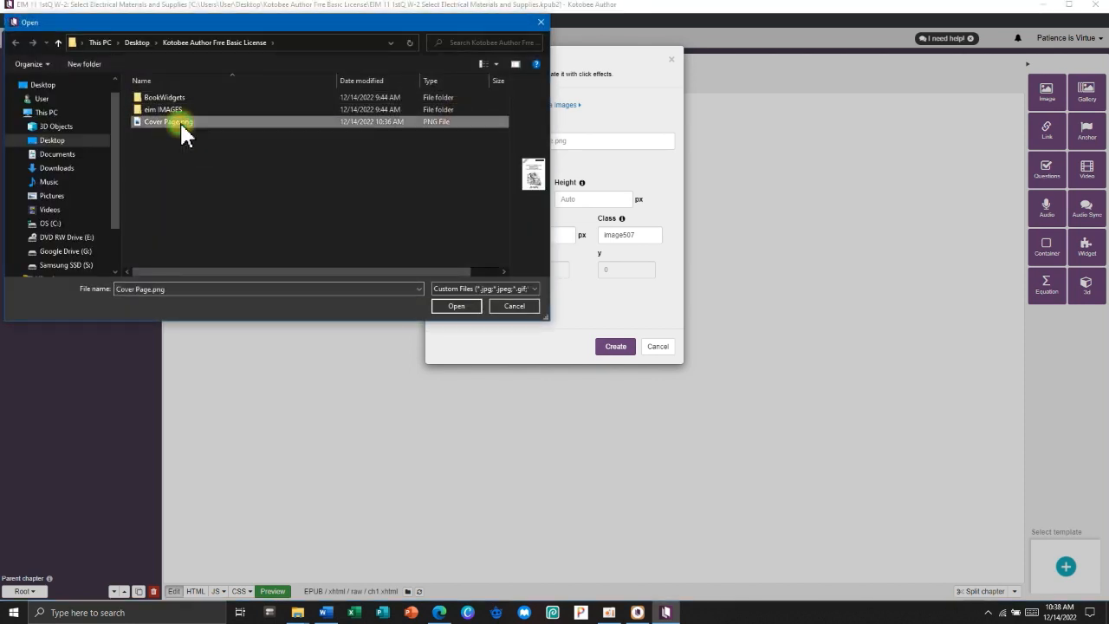
left_click(439, 308)
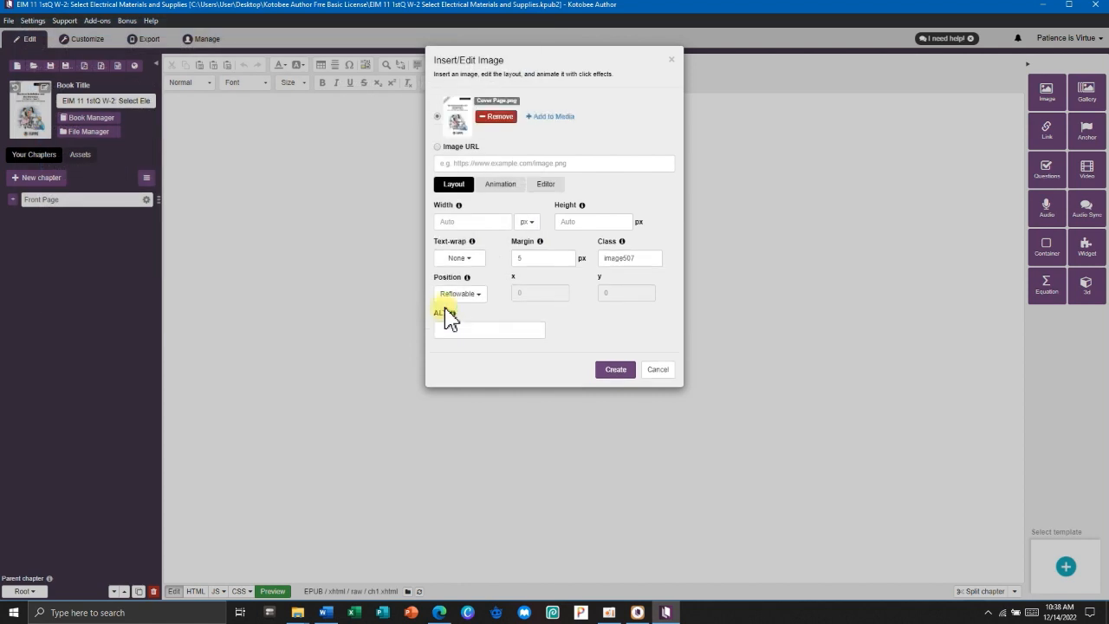
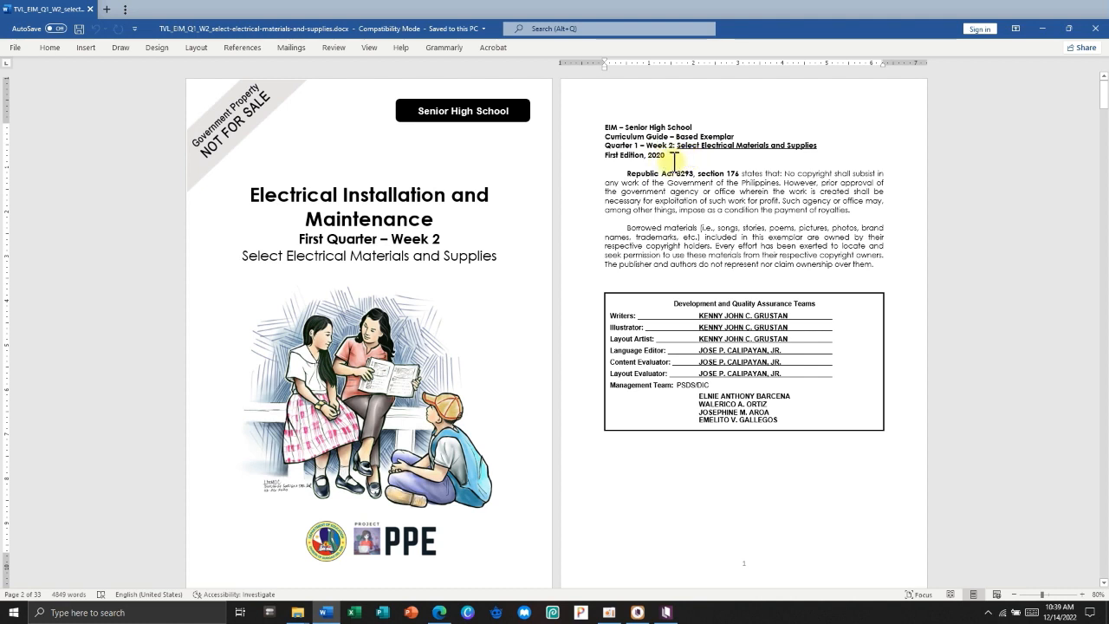
Select the module title text in Word, then minimize Word to show Kotobee's empty chapter.
left_click_drag(617, 136, 793, 146)
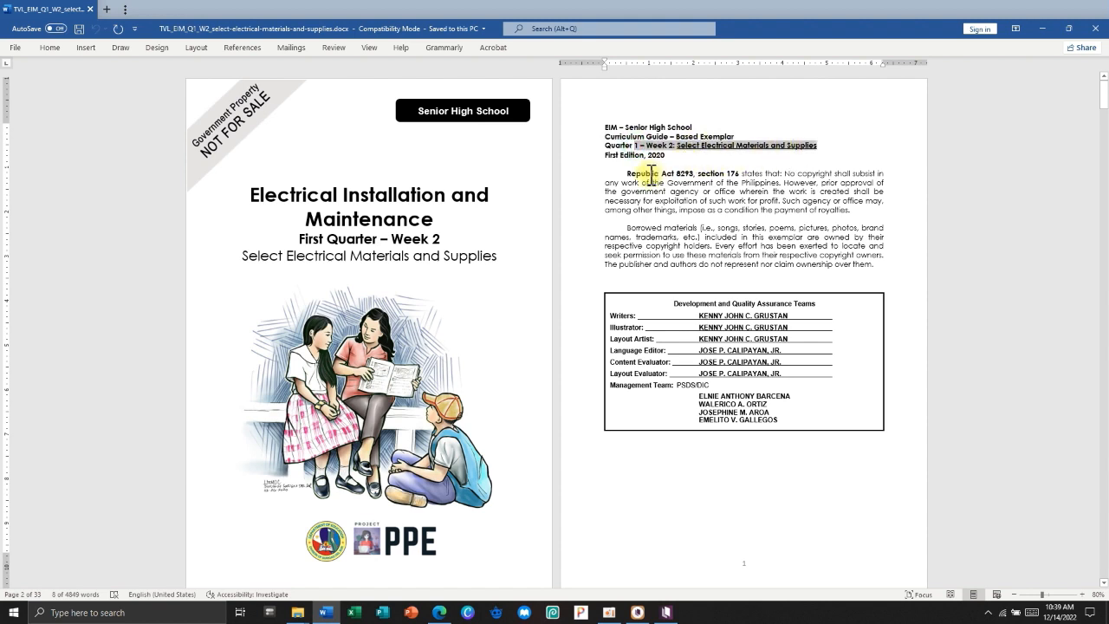
left_click(1042, 29)
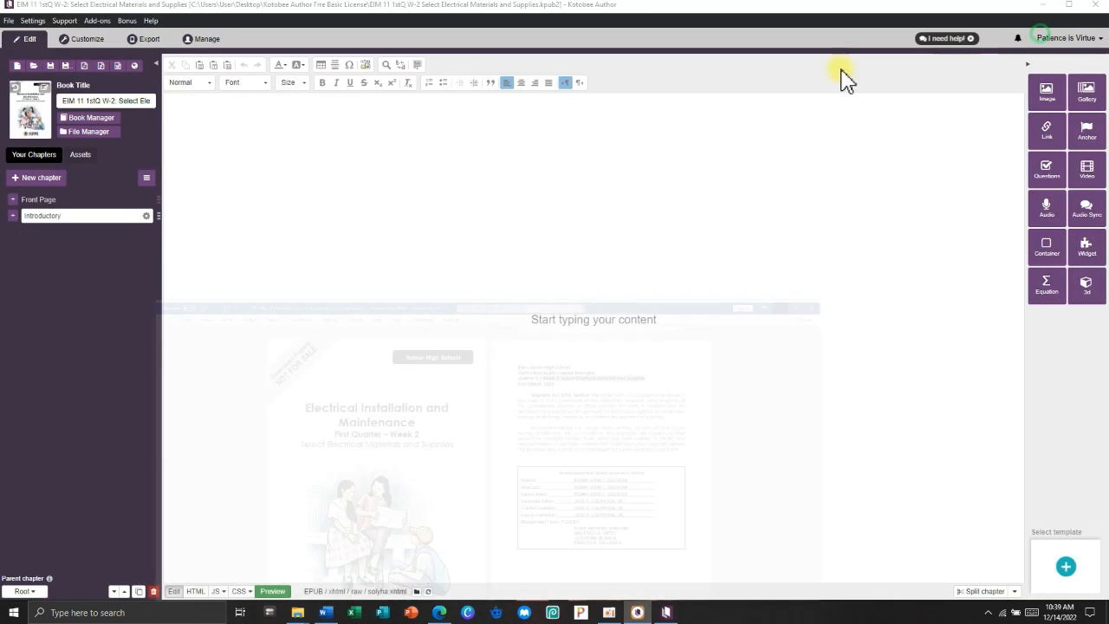
Insert a container at the top of the chapter with #00b2ff background and border colour.
left_click(388, 153)
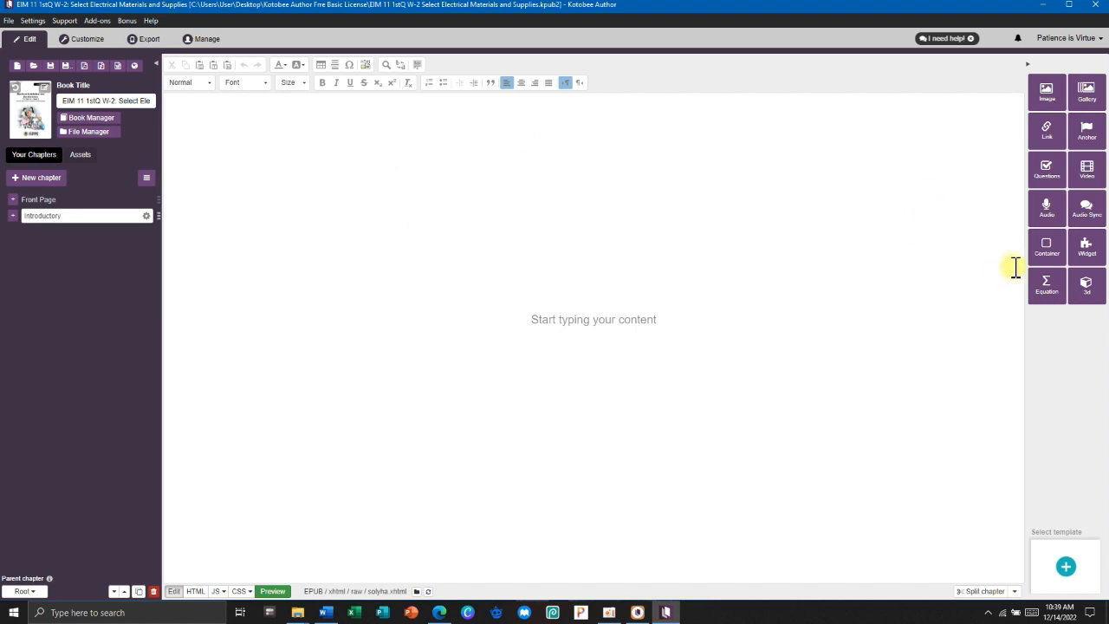
left_click(1044, 253)
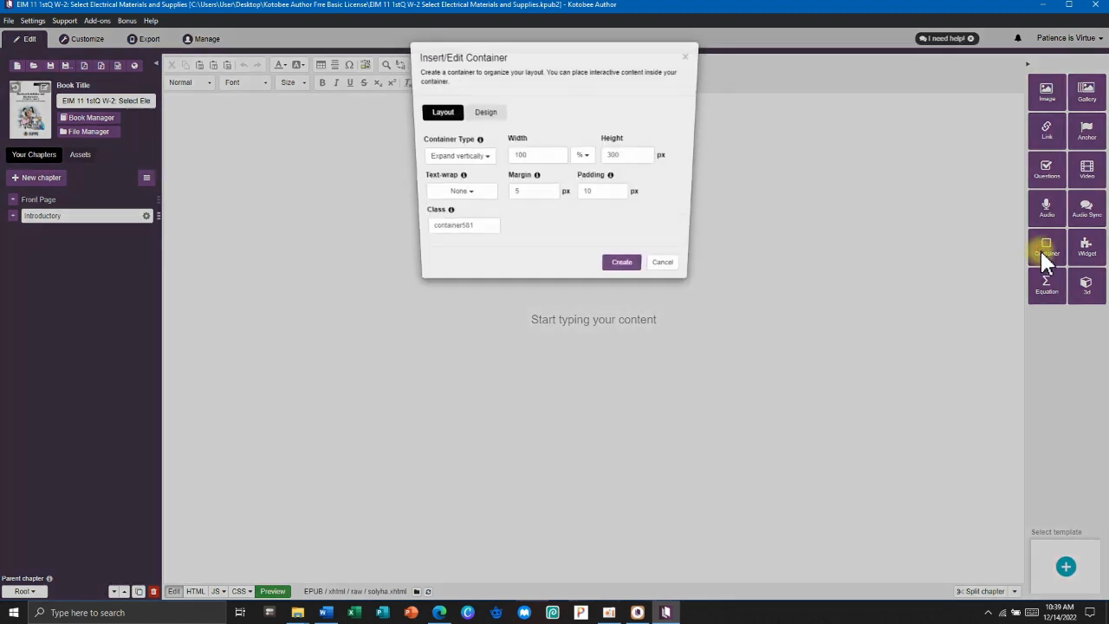
left_click(488, 114)
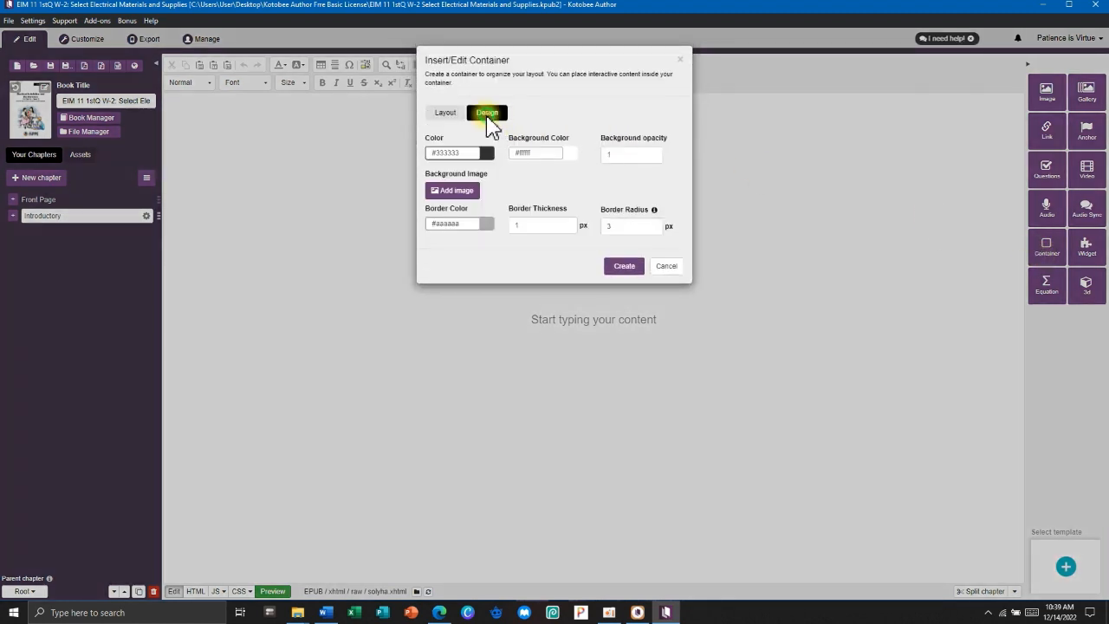
left_click(572, 156)
left_click_drag(578, 164, 576, 193)
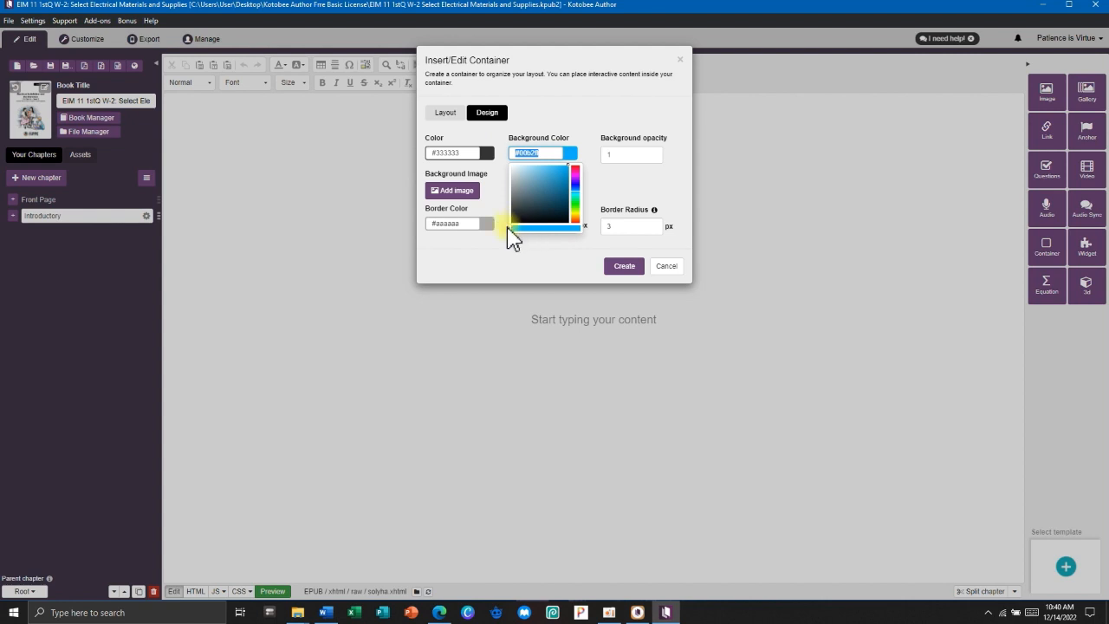
left_click(482, 225)
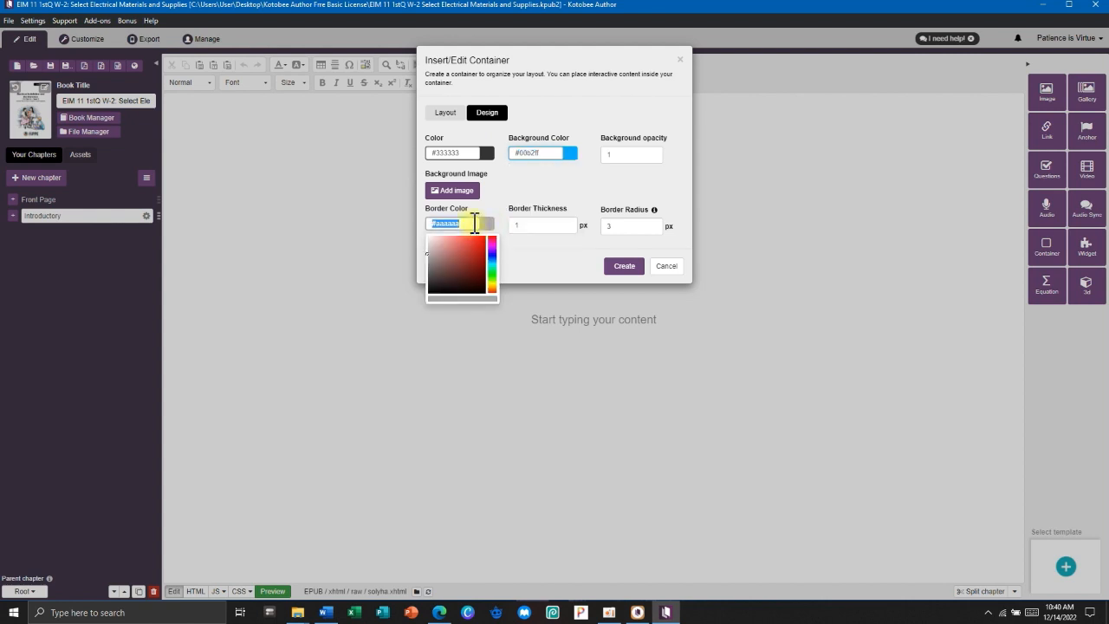
type("#00b2ff")
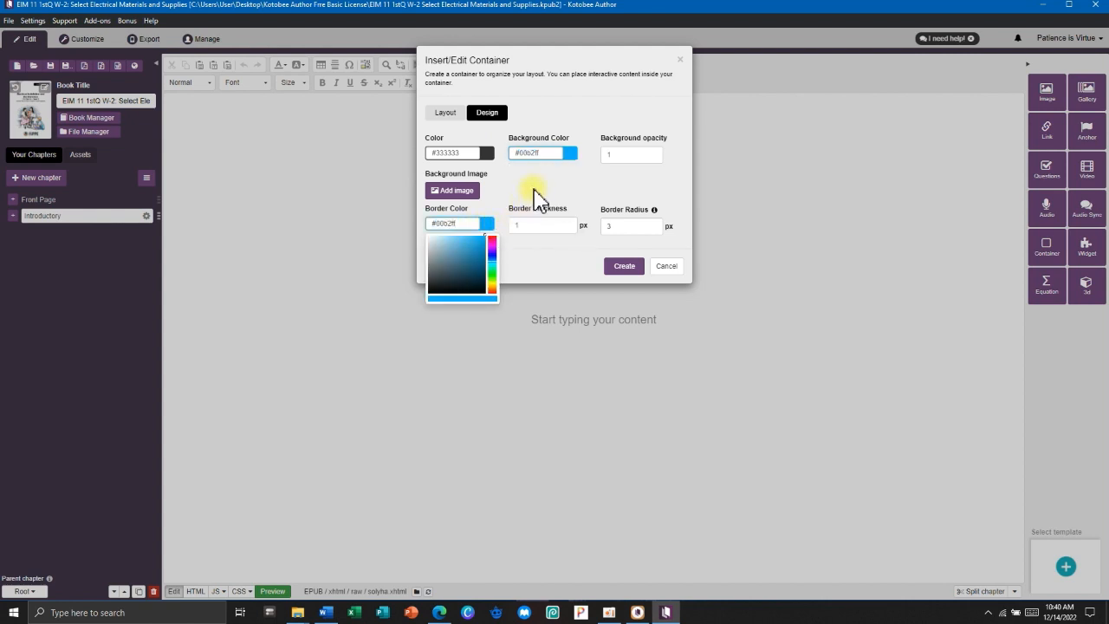
left_click(626, 267)
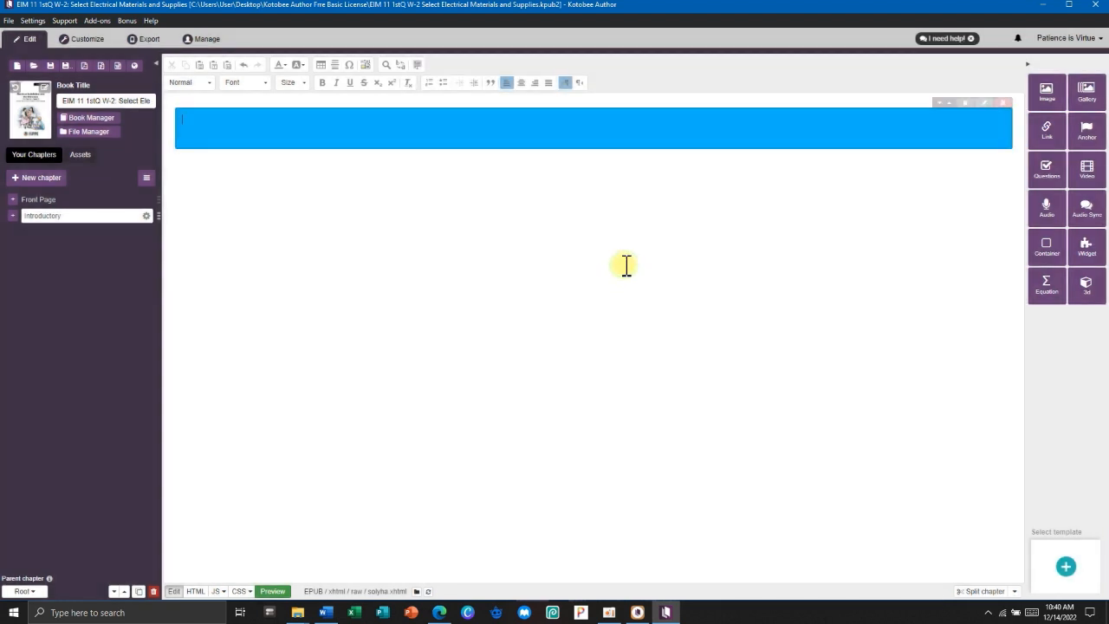
Paste the 'Curriculum Guide – Based Exemplar' line from Word into the banner after 'EIM 11'.
left_click(569, 127)
left_click(325, 612)
left_click_drag(605, 136, 735, 143)
key("ctrl+c")
key("alt+Tab")
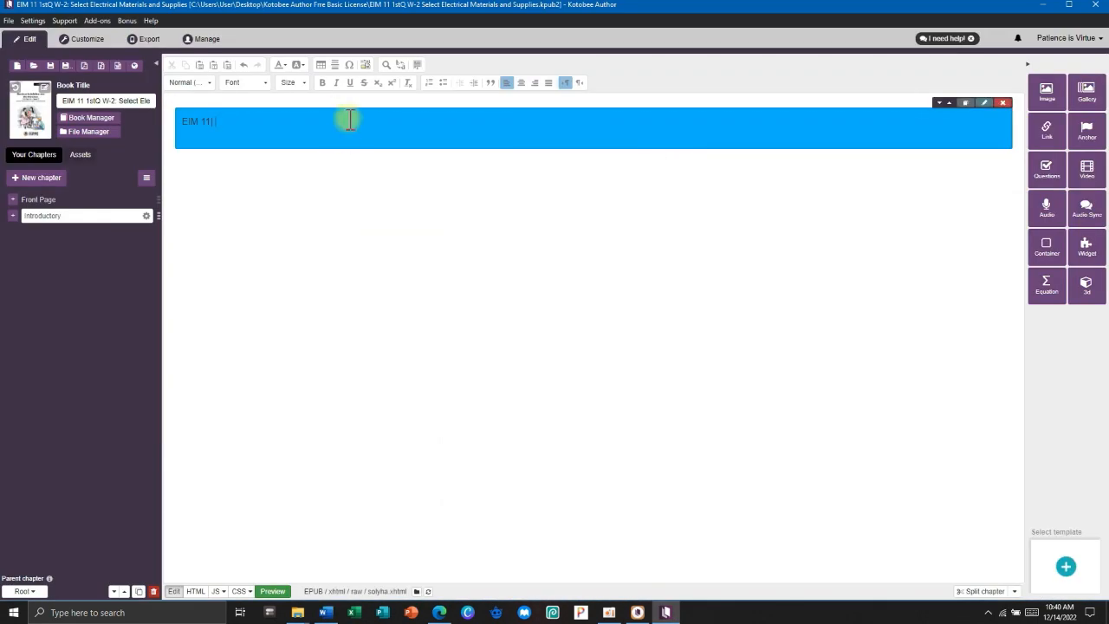
key("ctrl+v")
Add the 'Quarter 1 – Week 2' line, joining it onto the first line and fixing 'Exemplar'.
key("alt+Tab")
left_click_drag(606, 145, 816, 147)
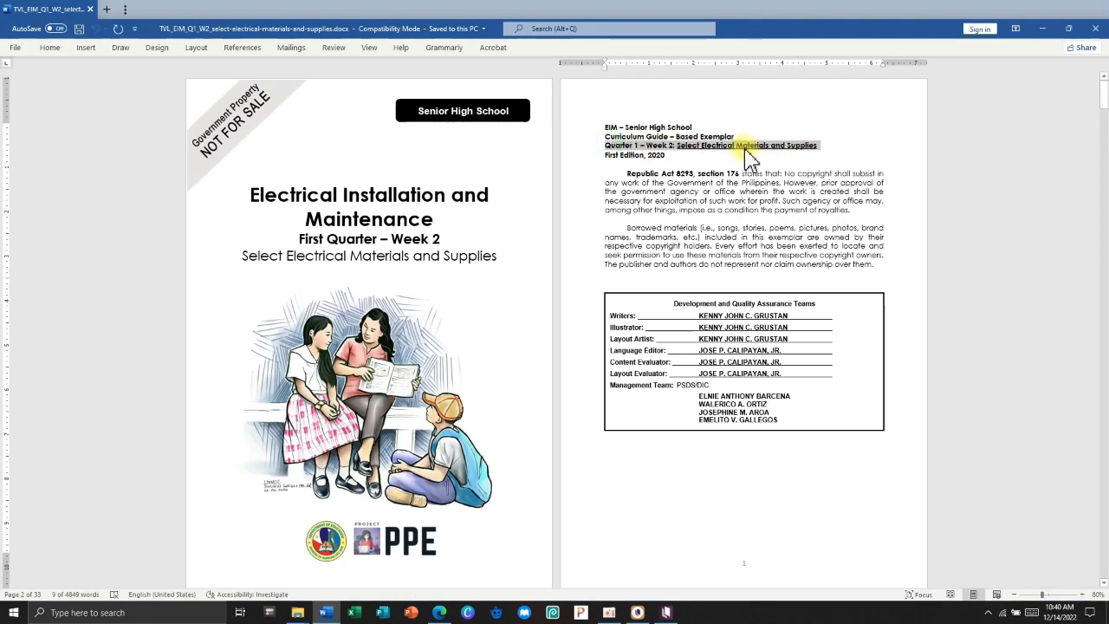
key("ctrl+c")
key("alt+Tab")
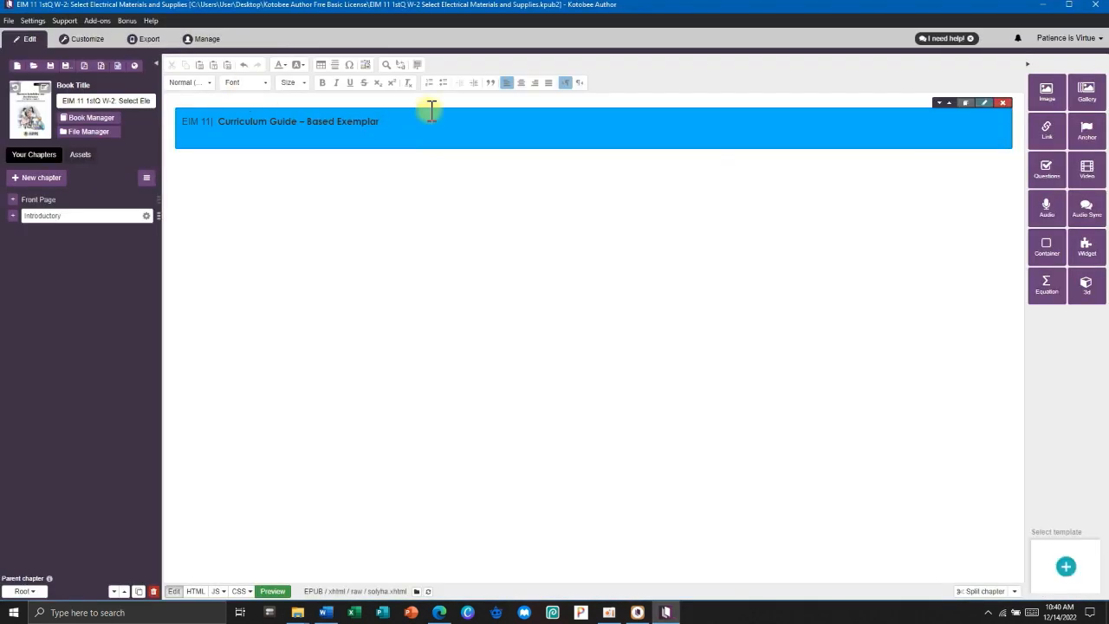
key("ctrl+v")
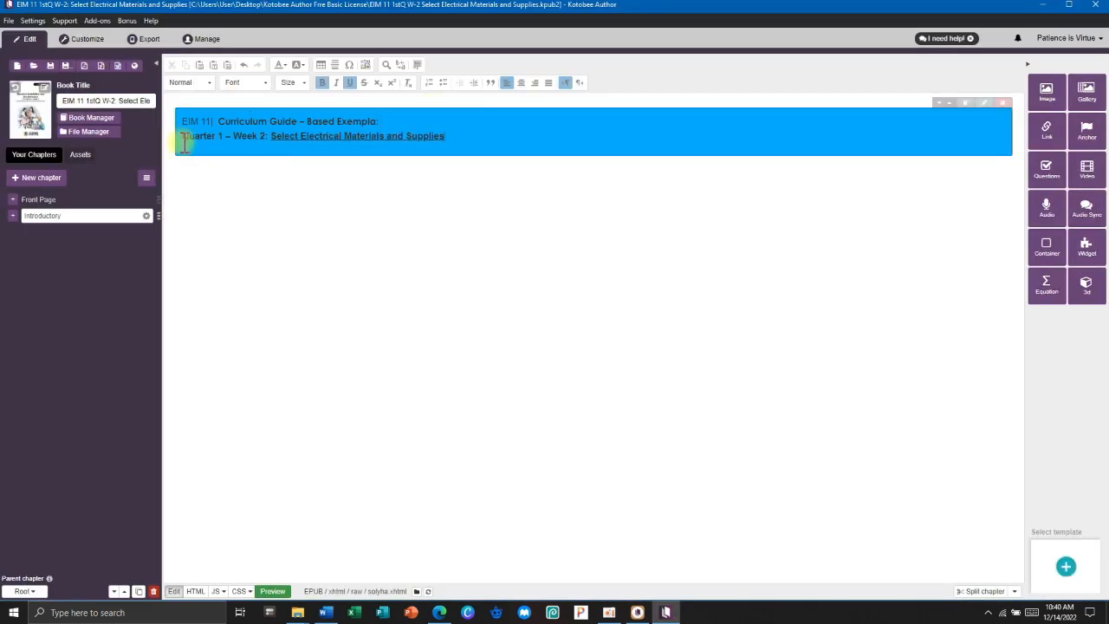
left_click(178, 136)
key("BackSpace")
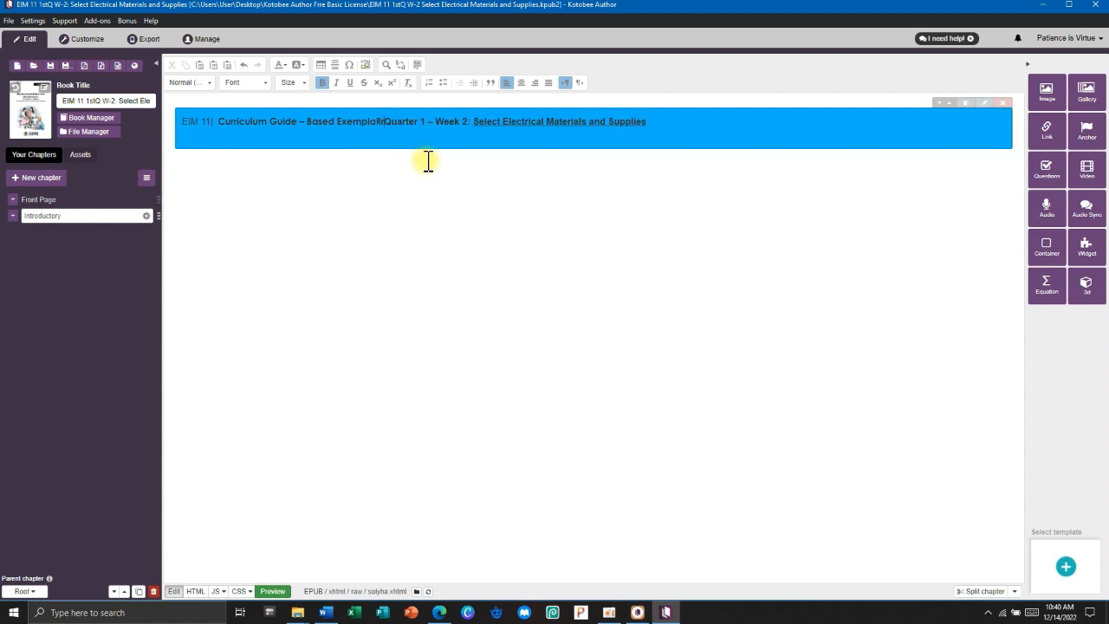
key("BackSpace")
key("BackSpace")
type("r")
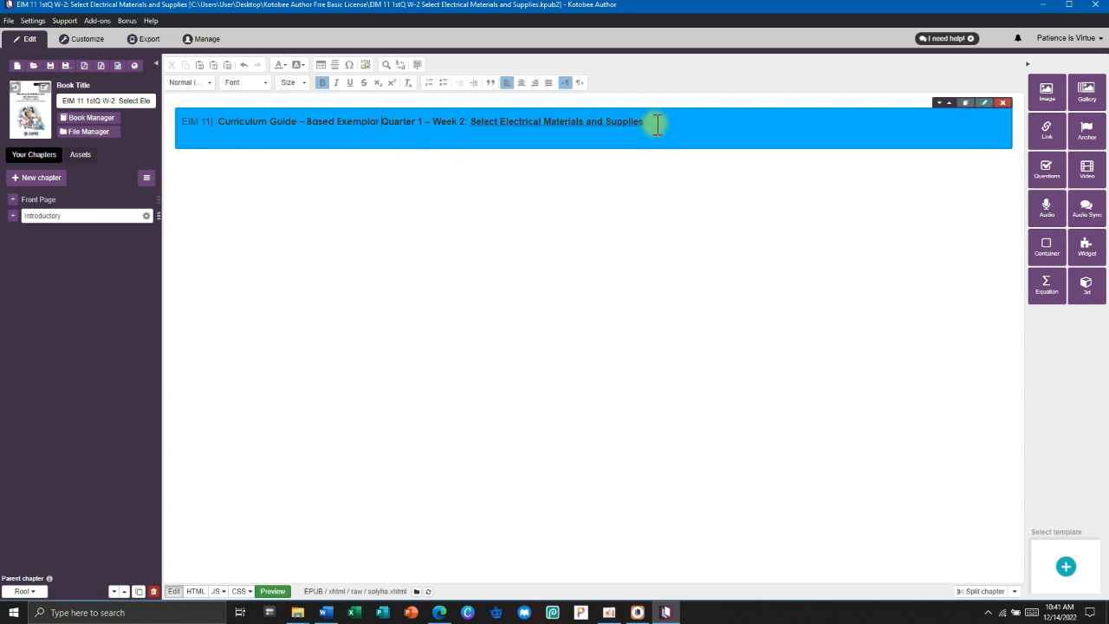
left_click_drag(660, 127, 184, 124)
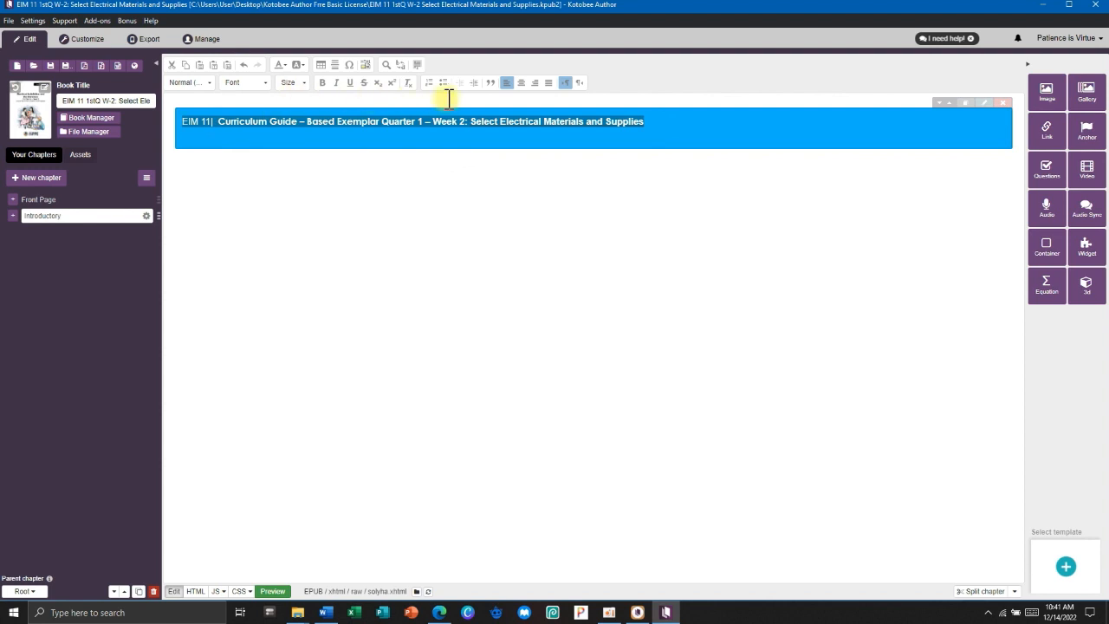
Center the banner heading and set its font to Arial.
left_click(522, 84)
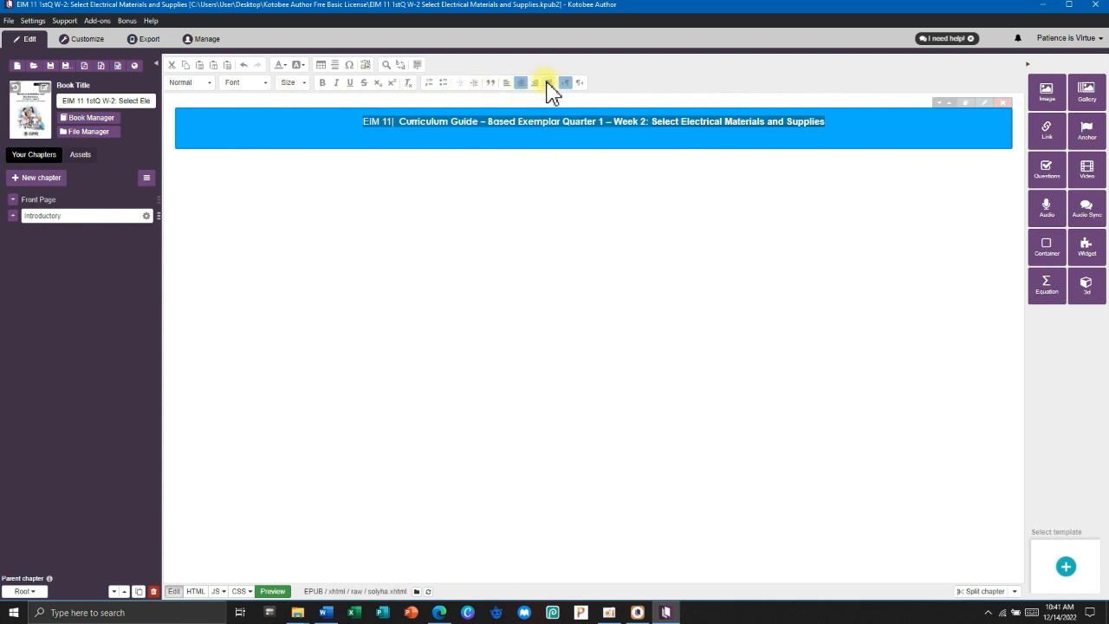
left_click(549, 84)
left_click(523, 82)
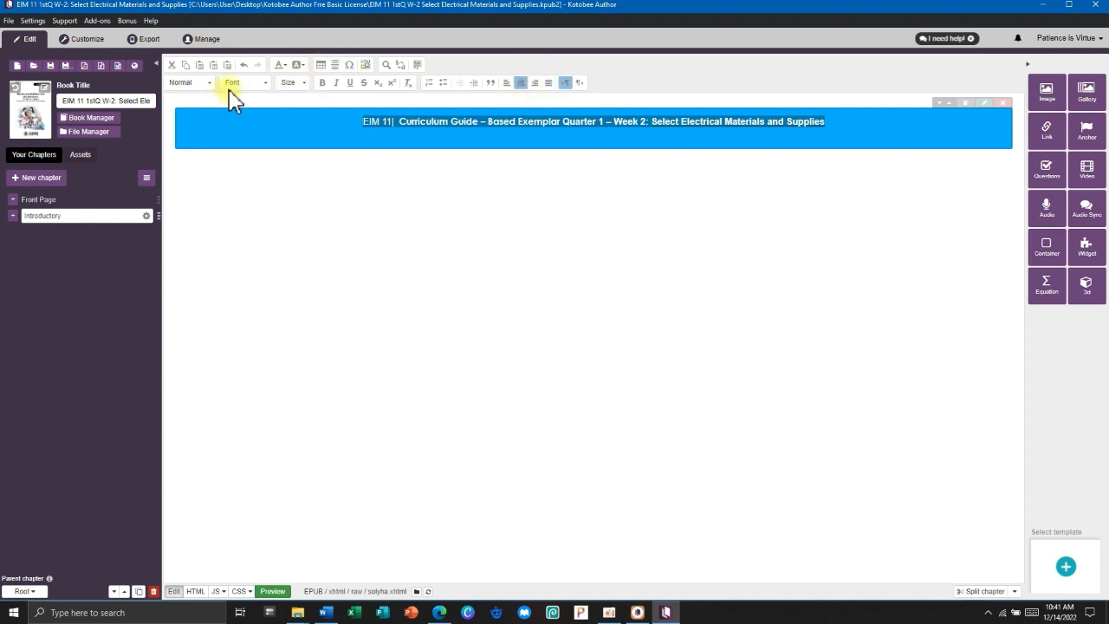
left_click(265, 82)
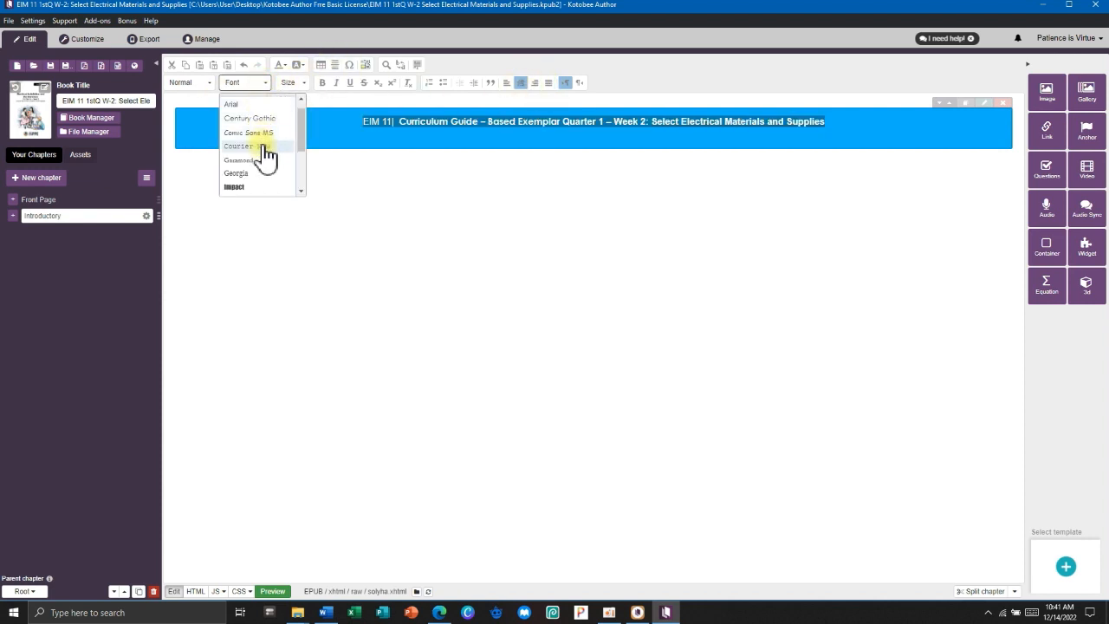
scroll(262, 161, "down", 2)
scroll(261, 162, "up", 3)
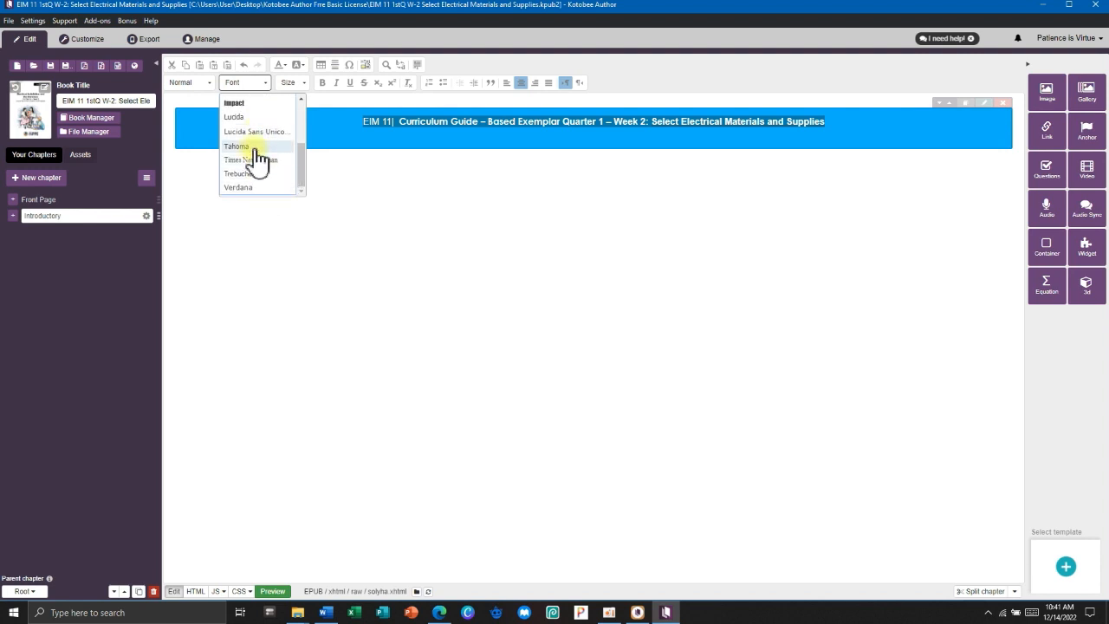
left_click(258, 118)
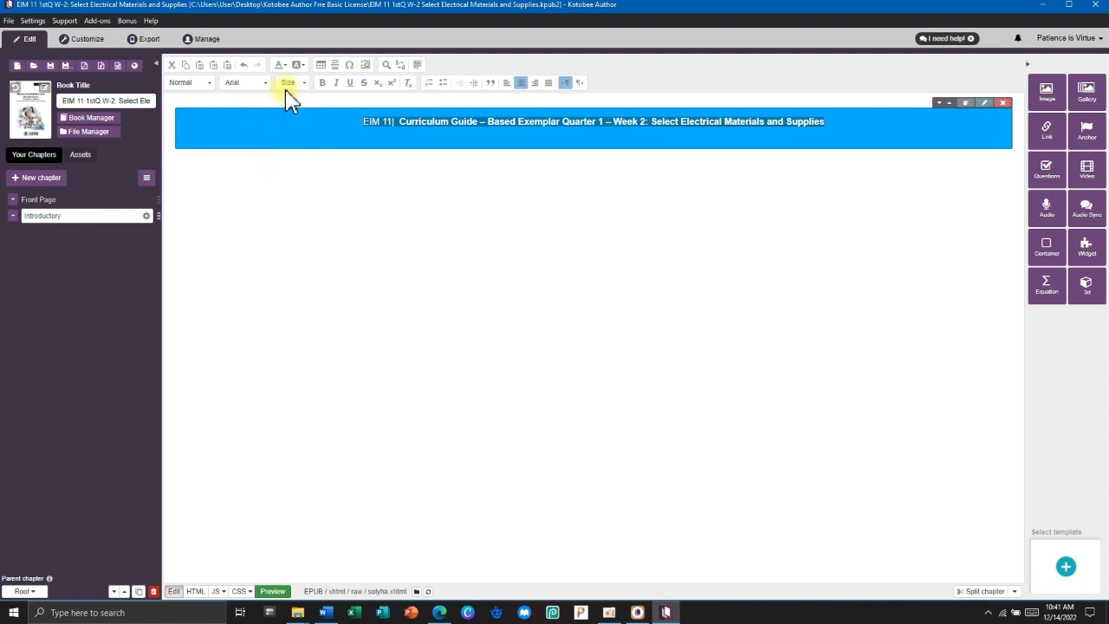
Set the banner heading's font size to 24.
left_click(295, 83)
left_click(297, 169)
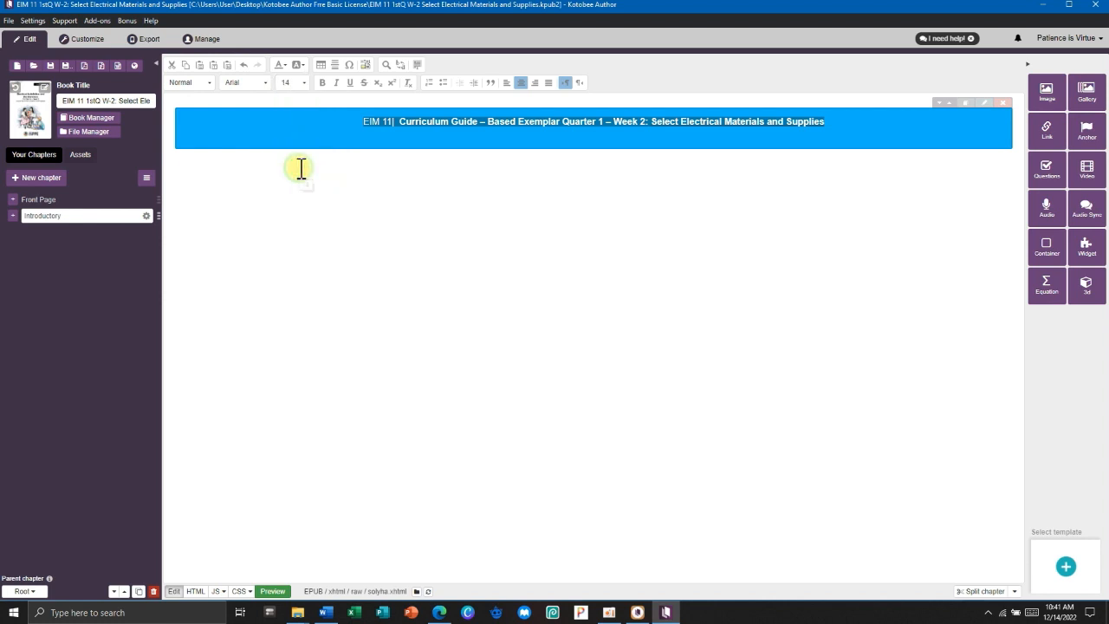
left_click(300, 83)
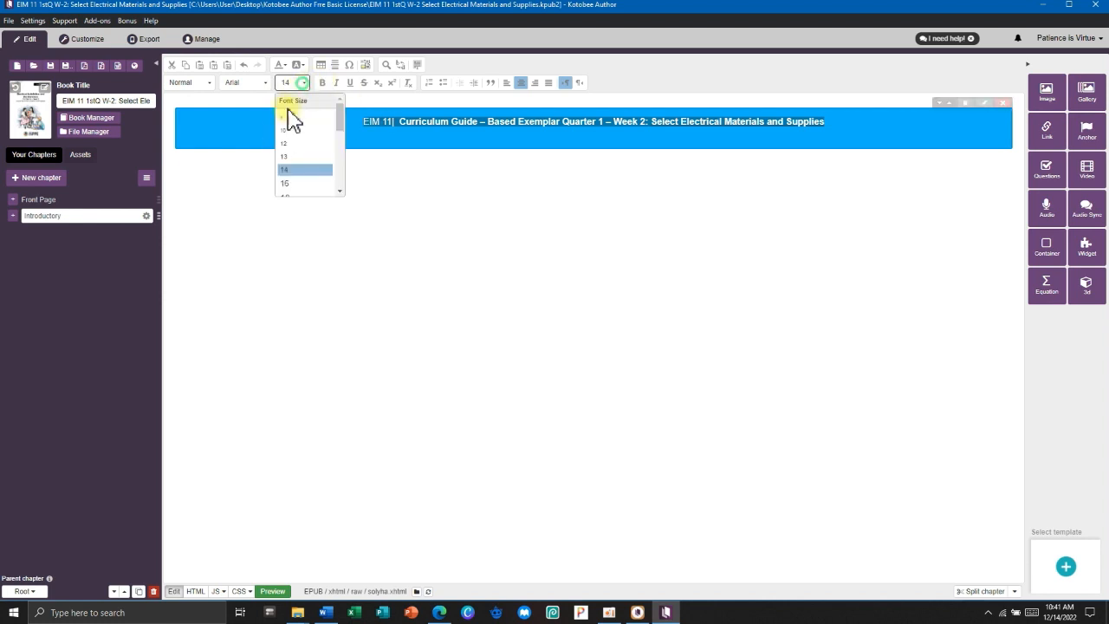
scroll(290, 147, "down", 5)
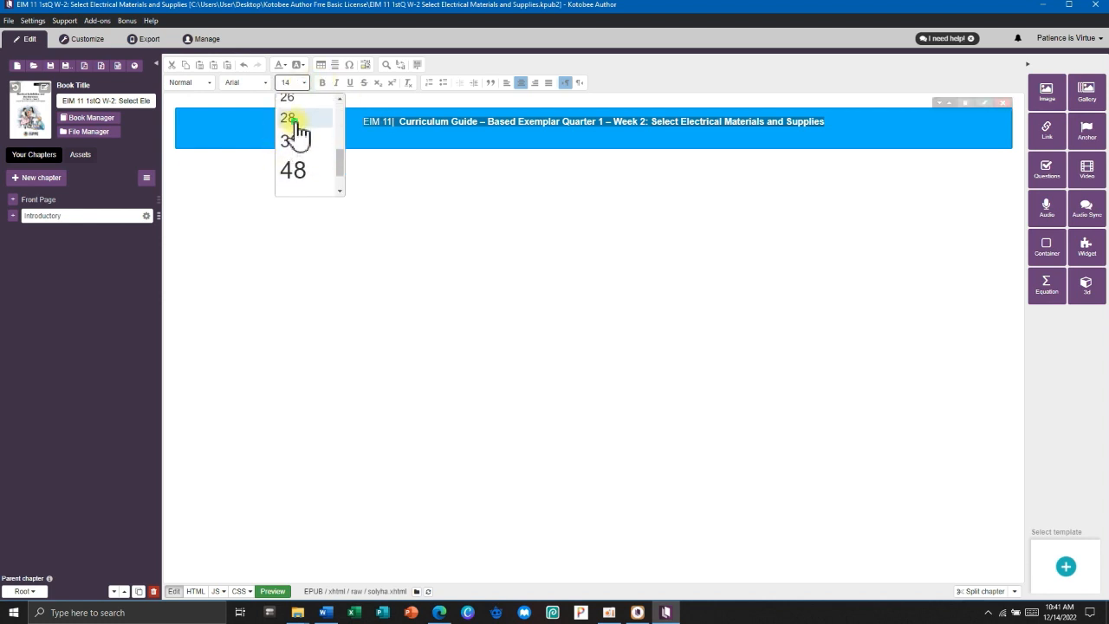
left_click(291, 119)
left_click(300, 84)
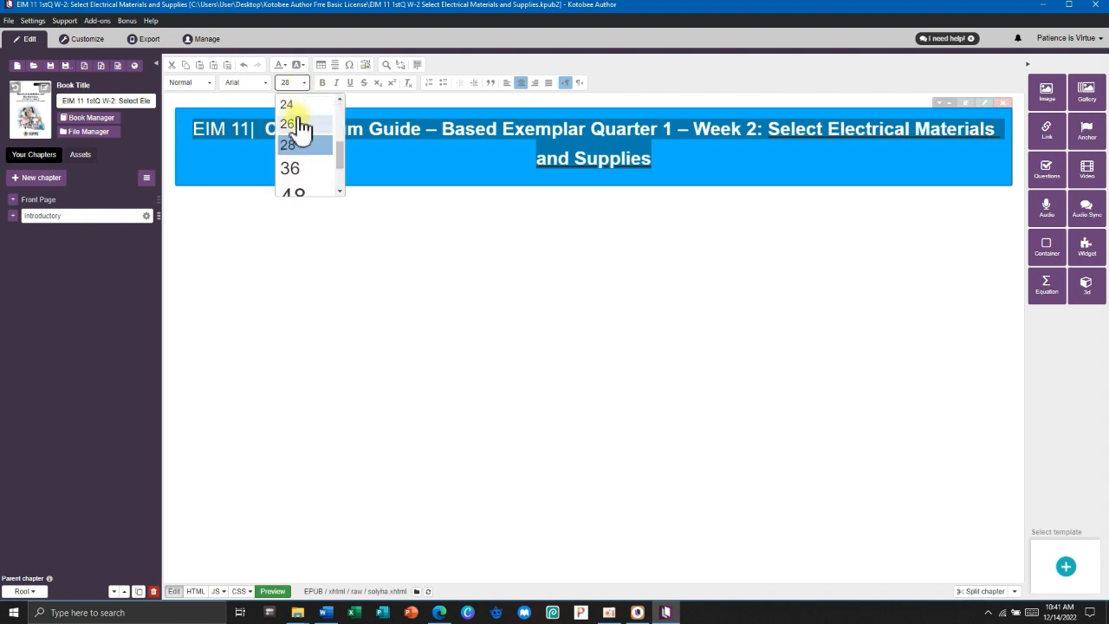
left_click(295, 105)
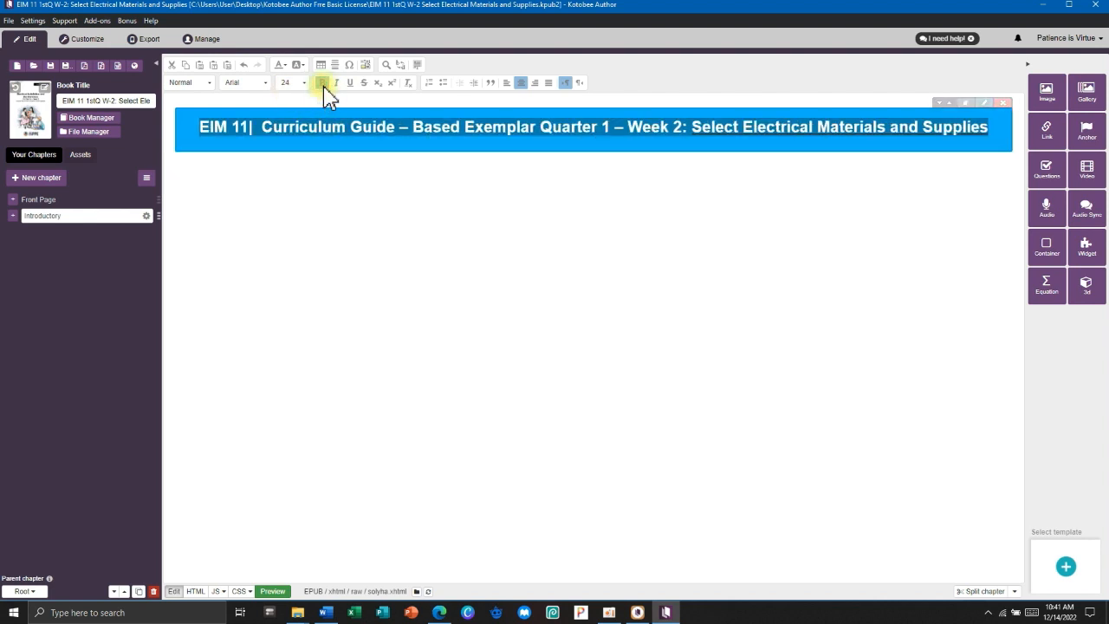
left_click(536, 195)
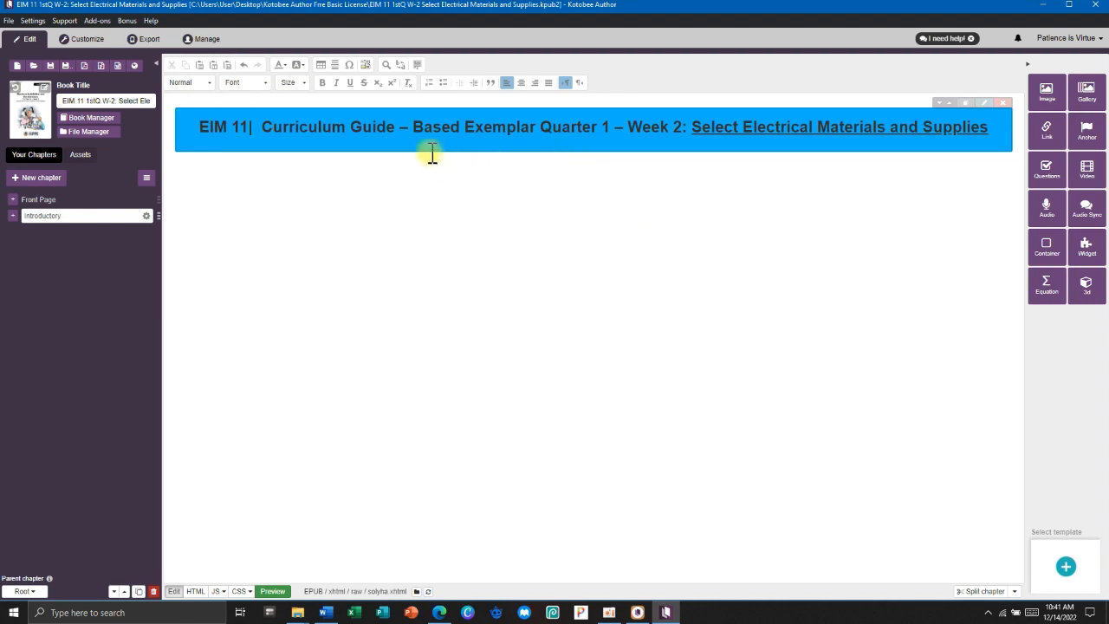
Add a horizontal line under the banner and paste the Republic Act 8293 copyright paragraph.
left_click(338, 73)
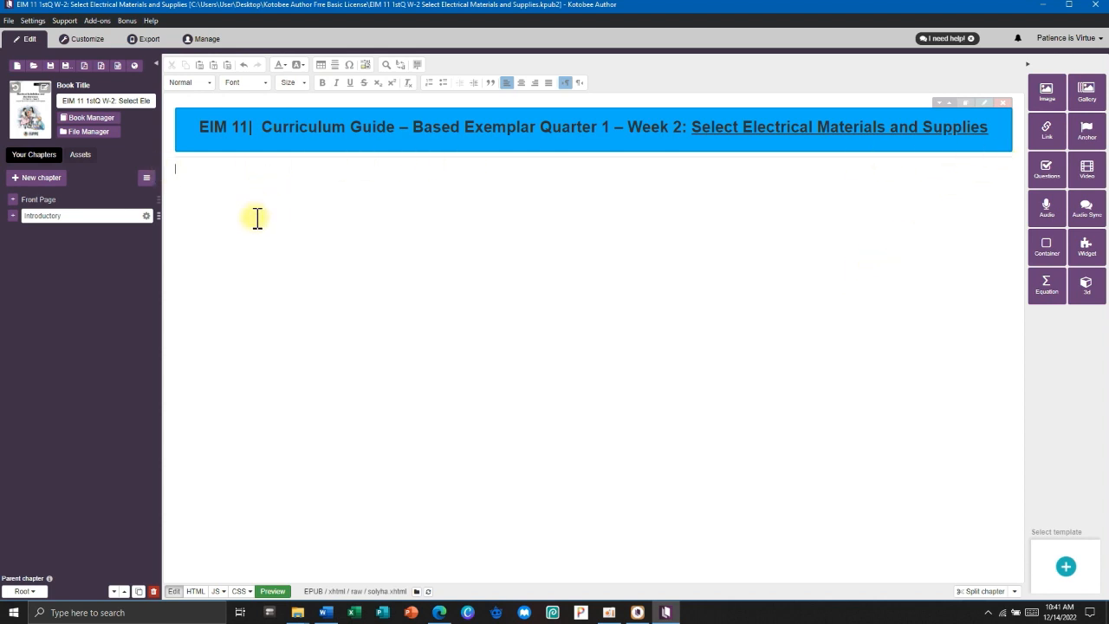
left_click(327, 608)
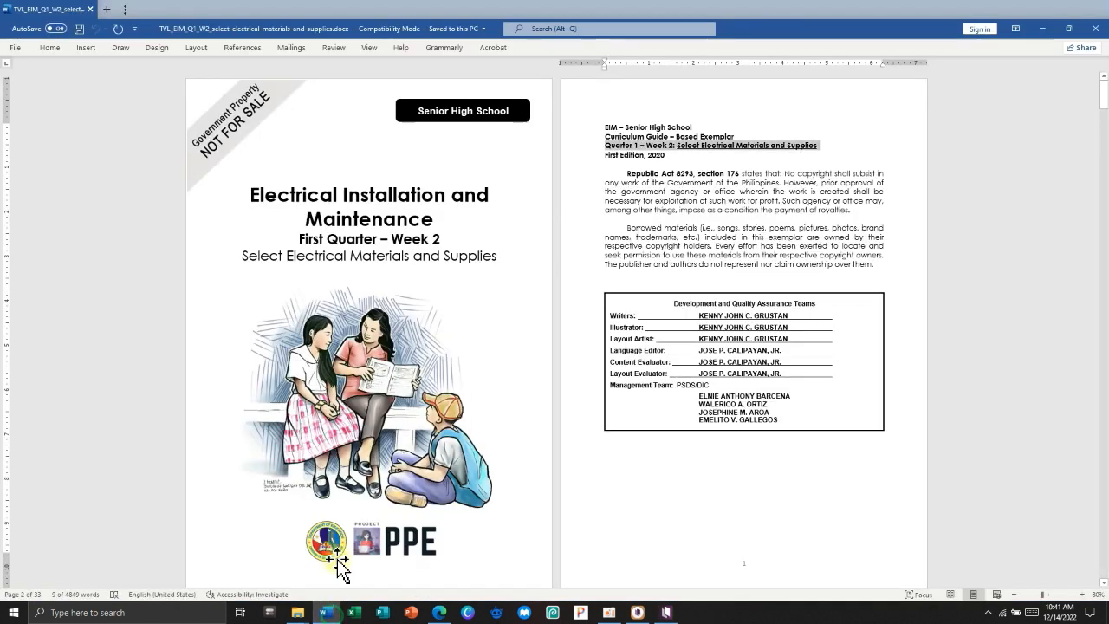
left_click(639, 175)
left_click_drag(627, 172, 845, 213)
key("alt+Tab")
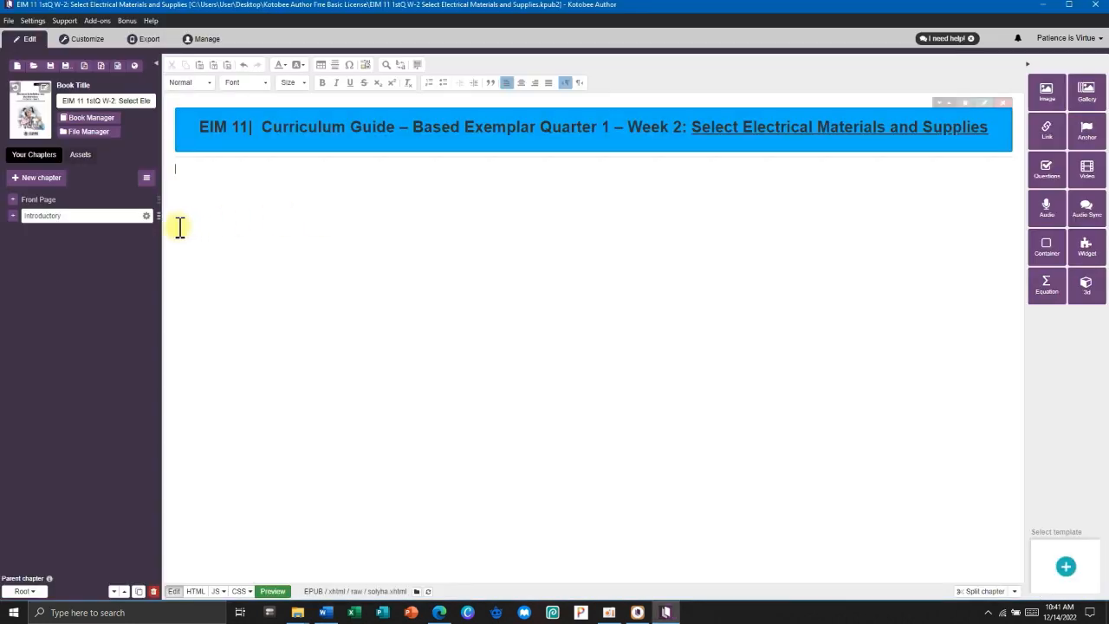
key("ctrl+v")
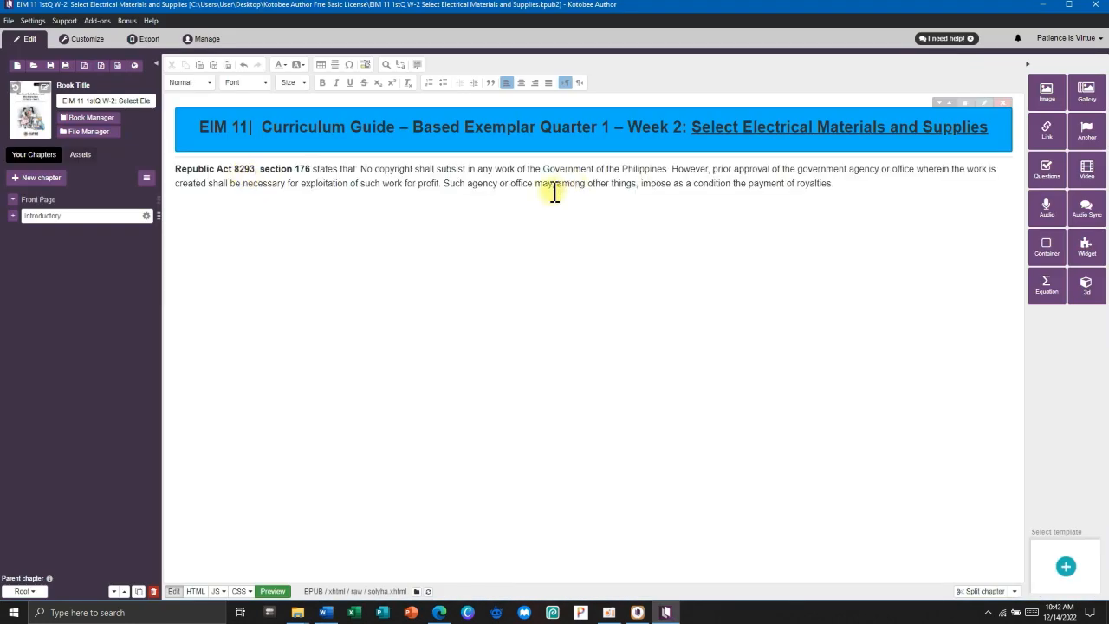
Paste the borrowed-materials paragraph below it and remove the blank line between them.
key("alt+Tab")
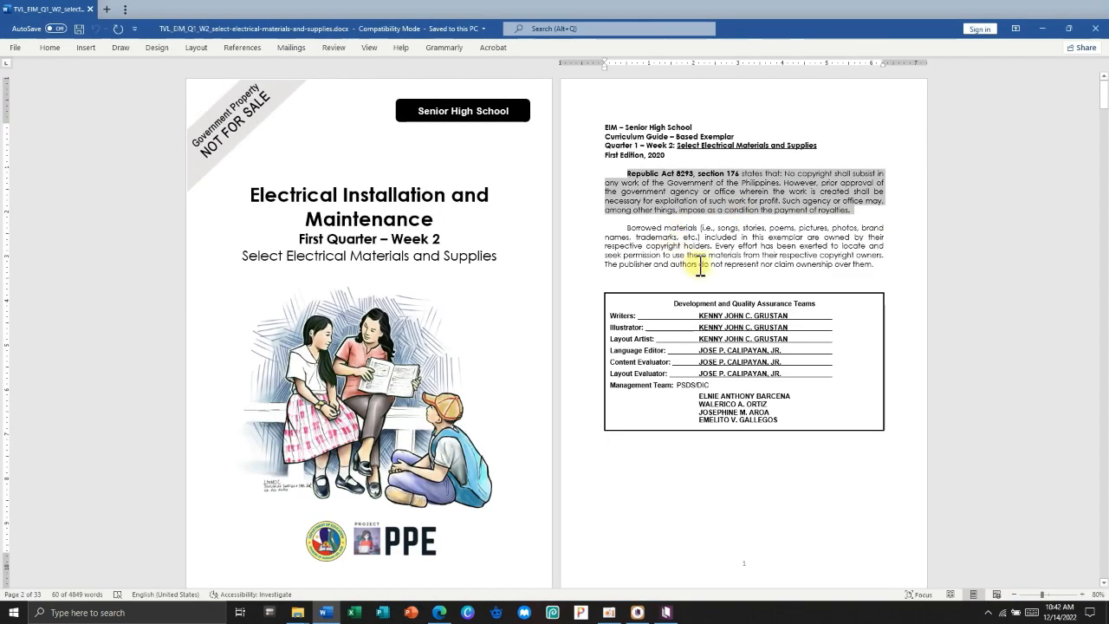
left_click_drag(626, 227, 876, 273)
key("alt+Tab")
key("ctrl+v")
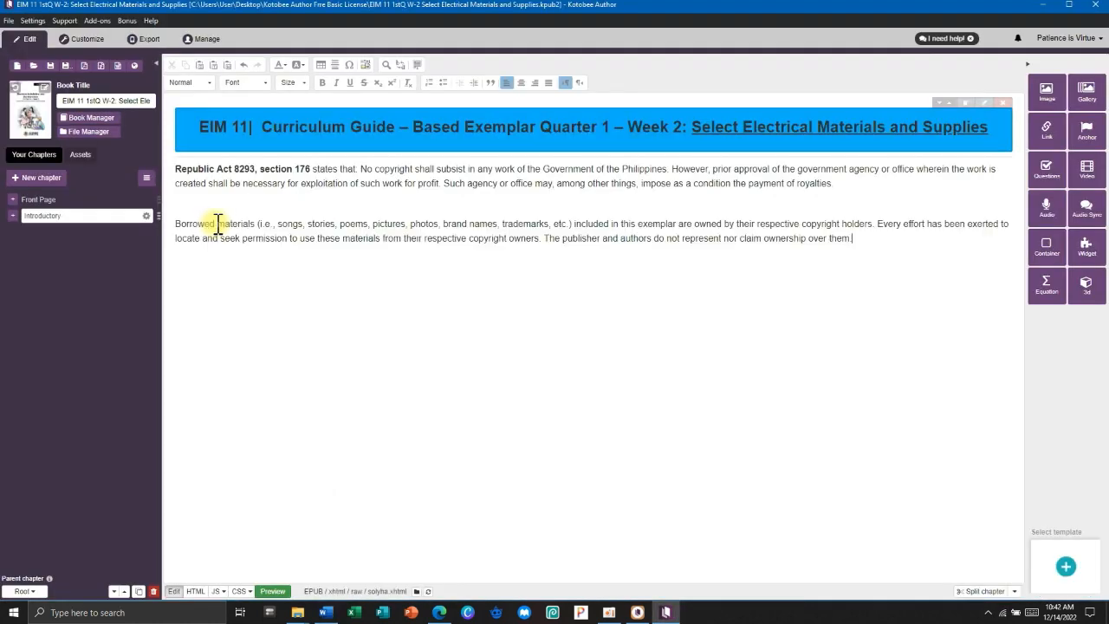
key("BackSpace")
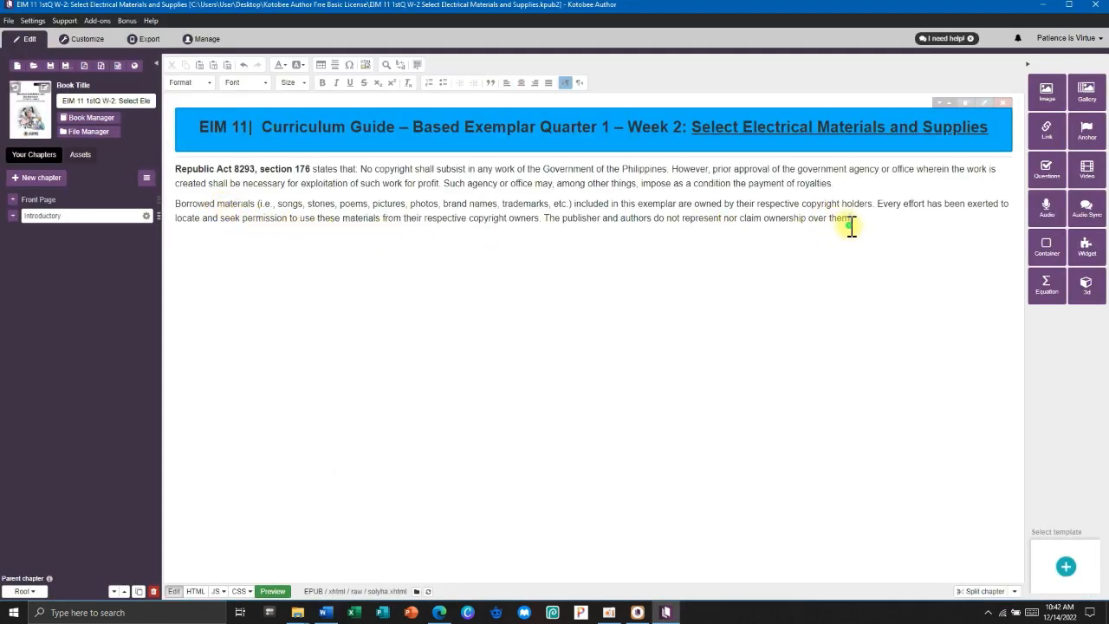
Format both copyright paragraphs as a justified, italic, size 14 Arial block quote.
left_click_drag(852, 222, 154, 173)
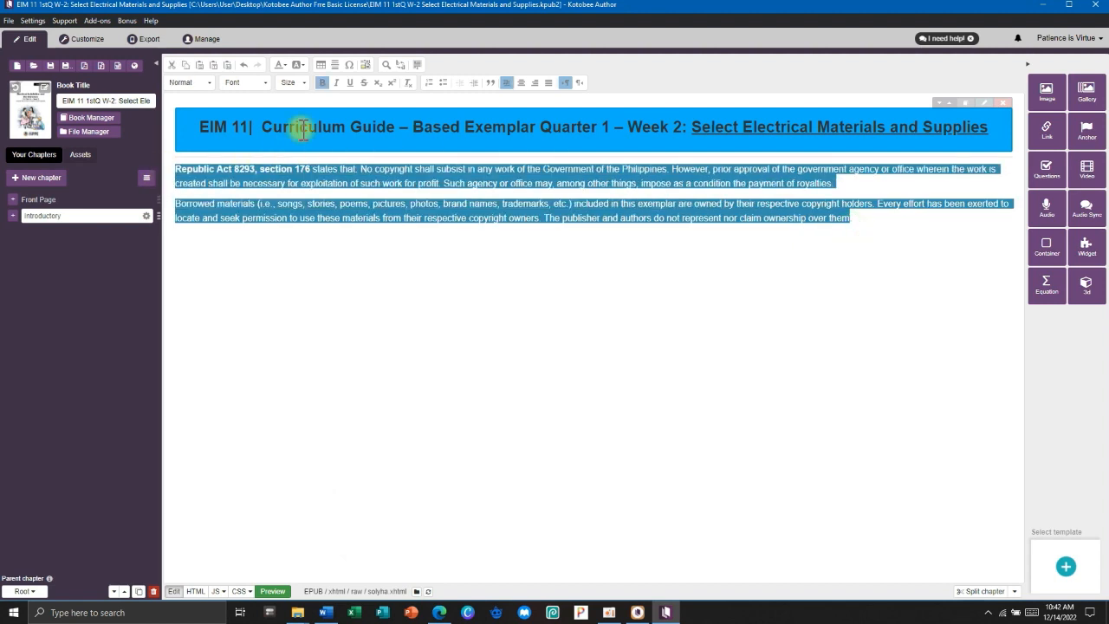
left_click(547, 83)
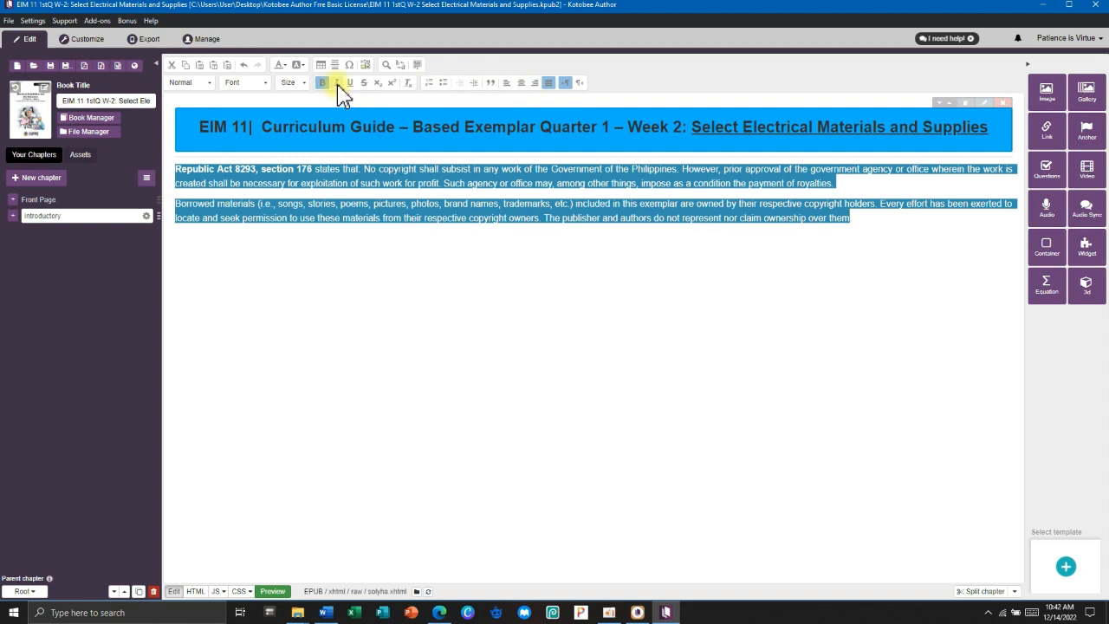
left_click(336, 84)
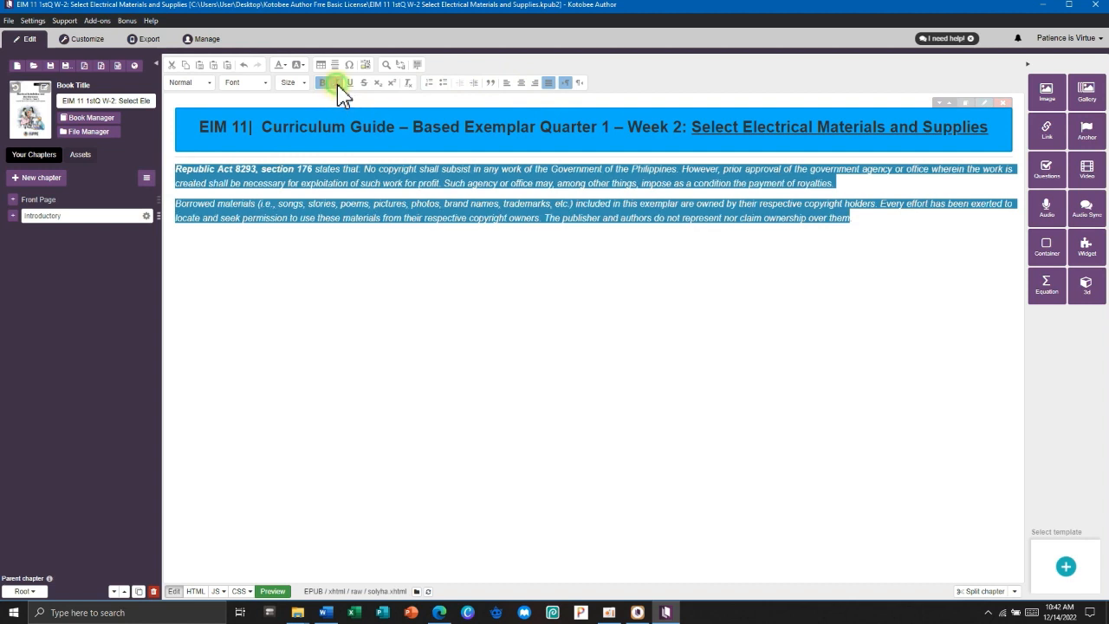
left_click(293, 83)
left_click(299, 164)
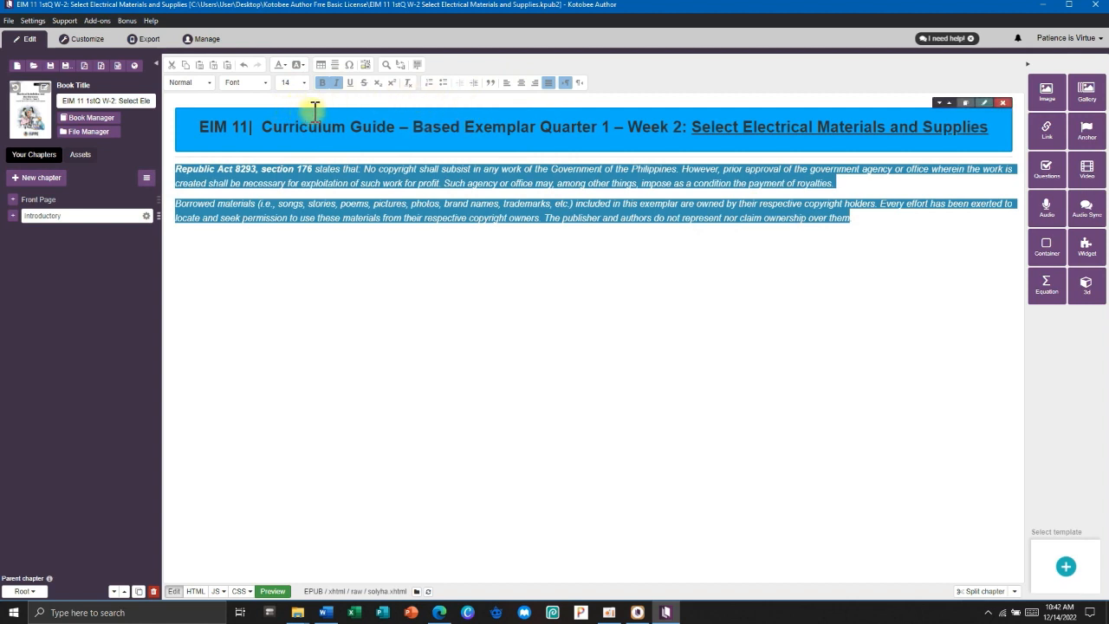
left_click(490, 83)
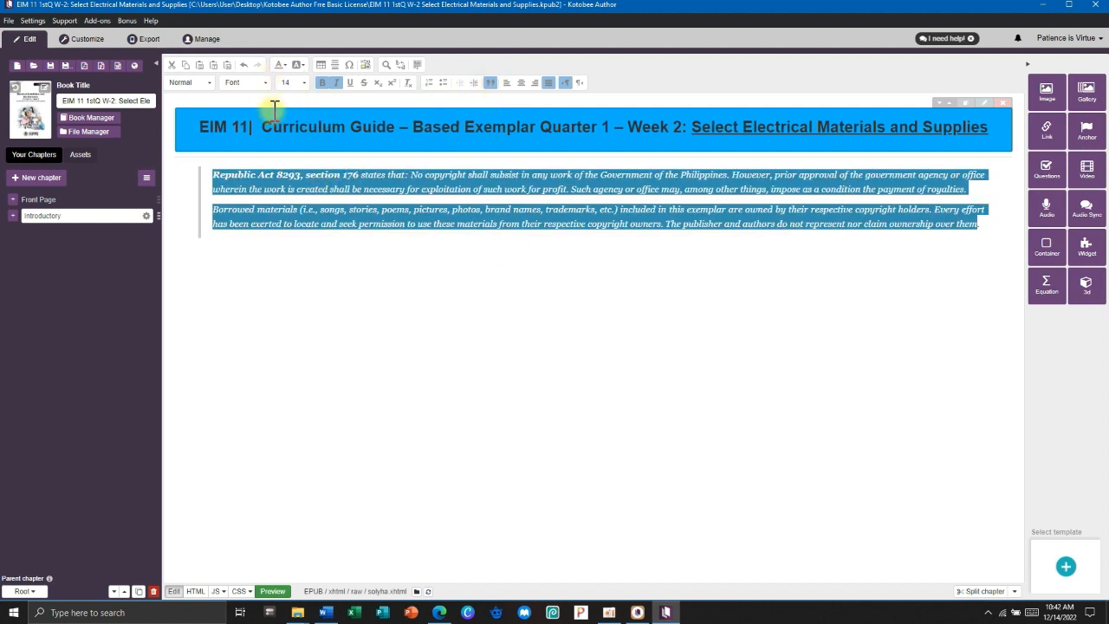
left_click(260, 82)
left_click(247, 115)
Add a plain, non-quoted empty paragraph below the block quote.
left_click(406, 251)
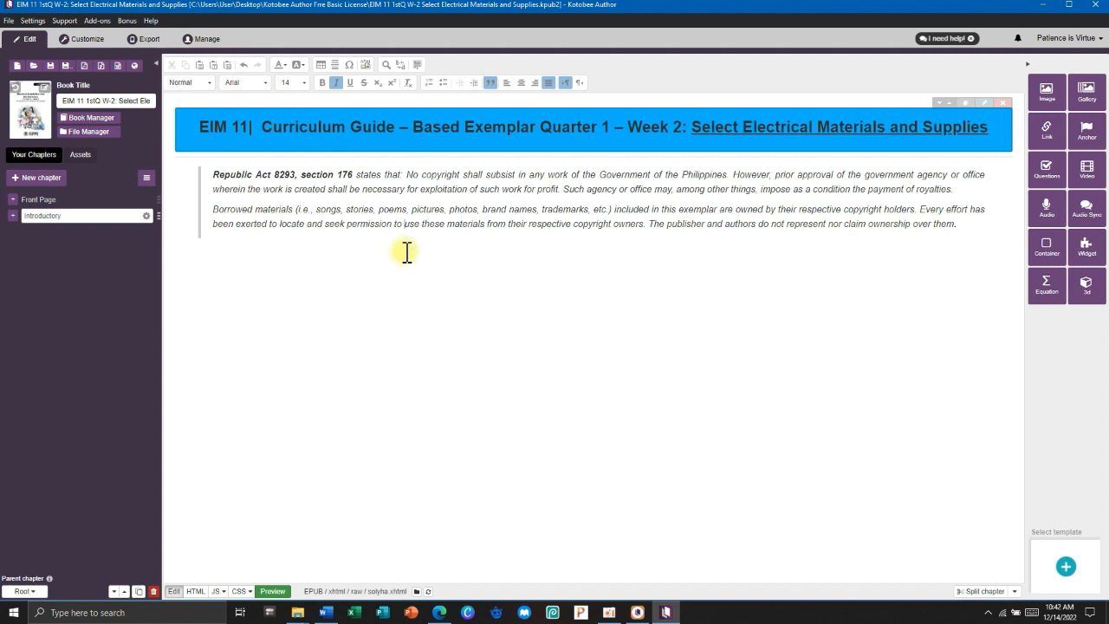
left_click(970, 227)
key("Return")
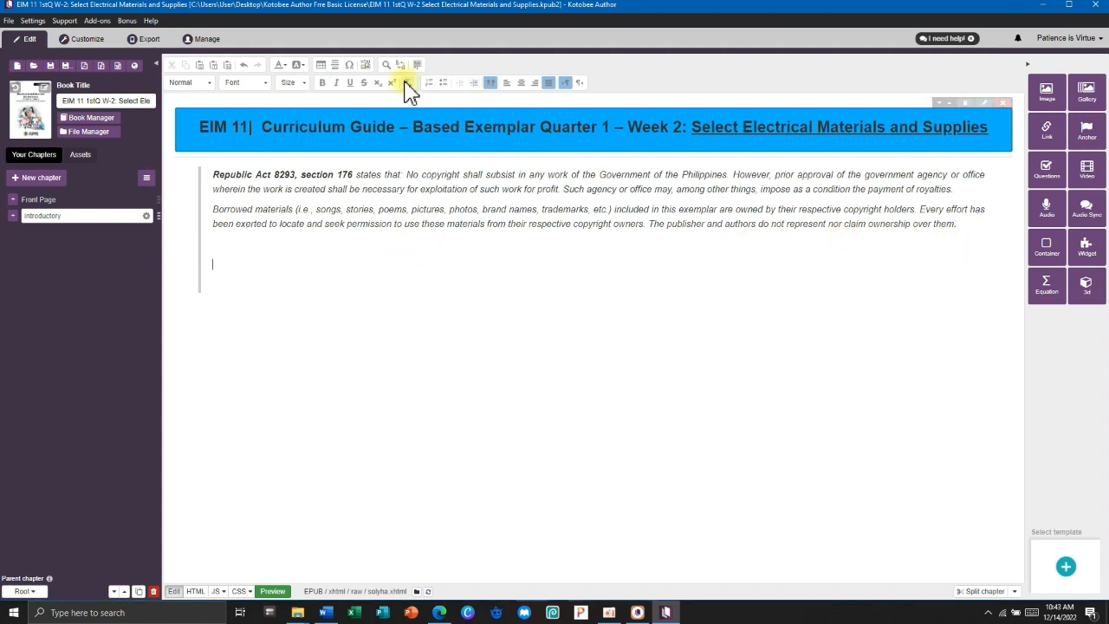
left_click(491, 82)
left_click(241, 256)
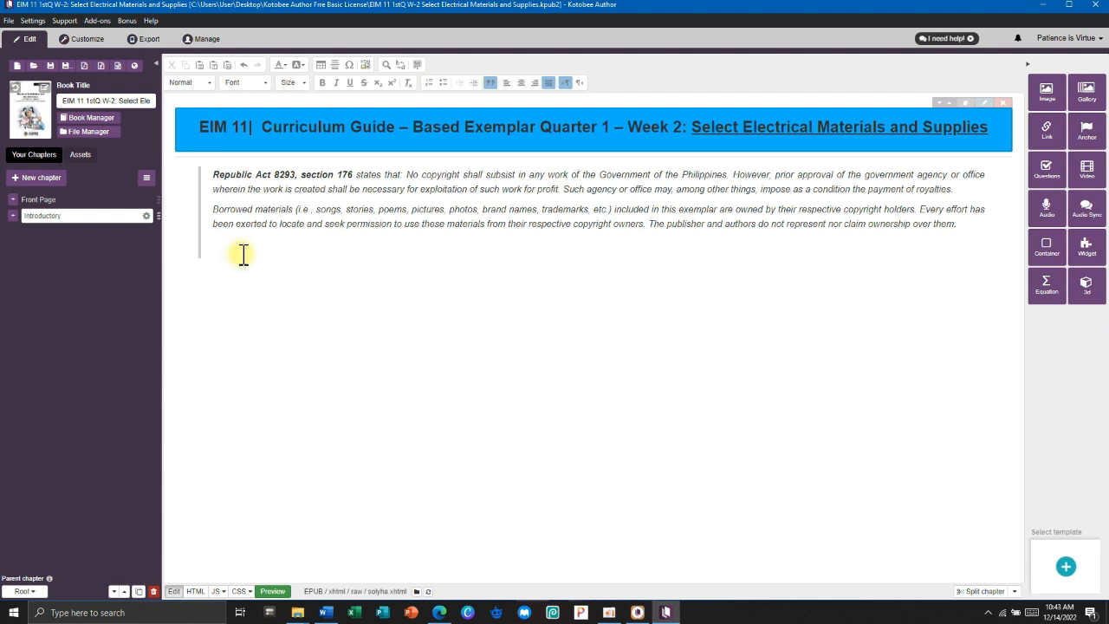
left_click(194, 268)
Snip the Development and Quality Assurance Teams box from the Word module, then minimize Word.
left_click(322, 613)
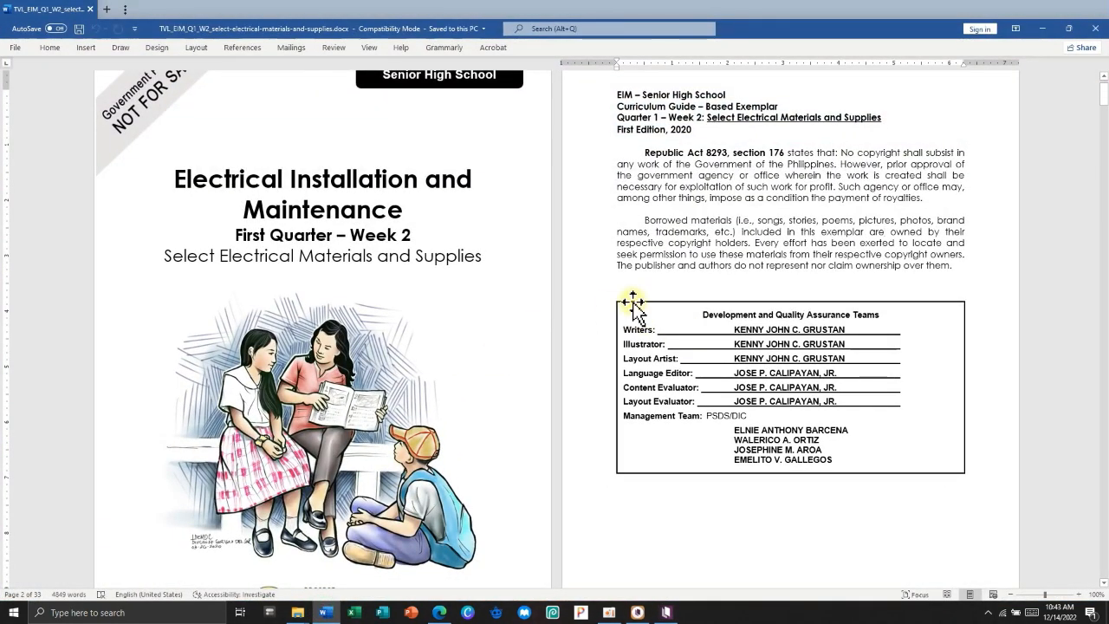
key("super+shift+s")
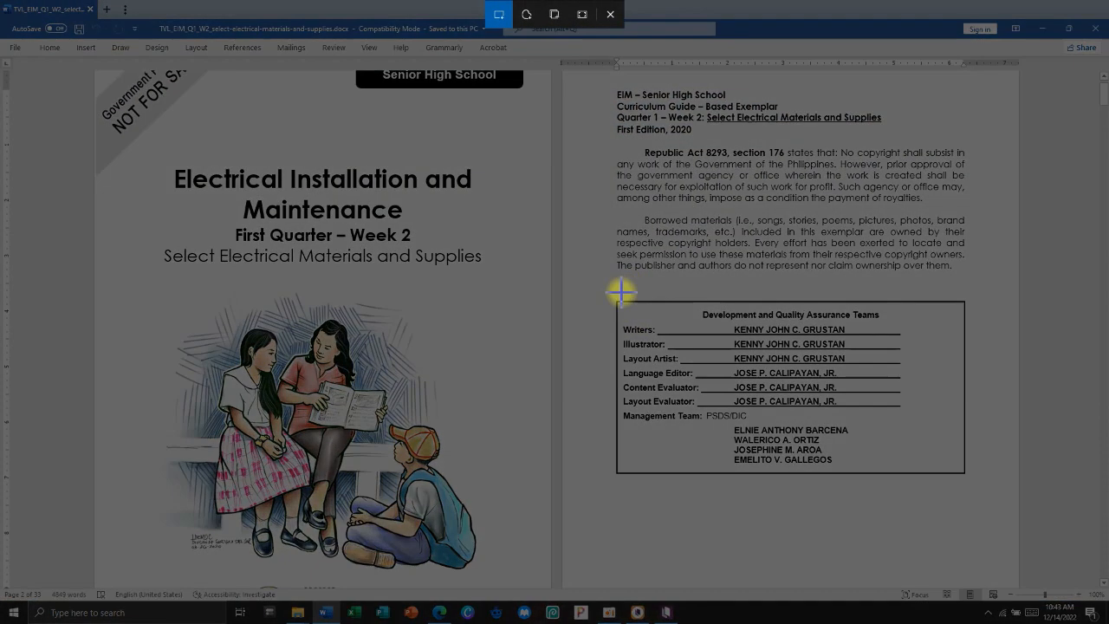
left_click_drag(611, 297, 969, 475)
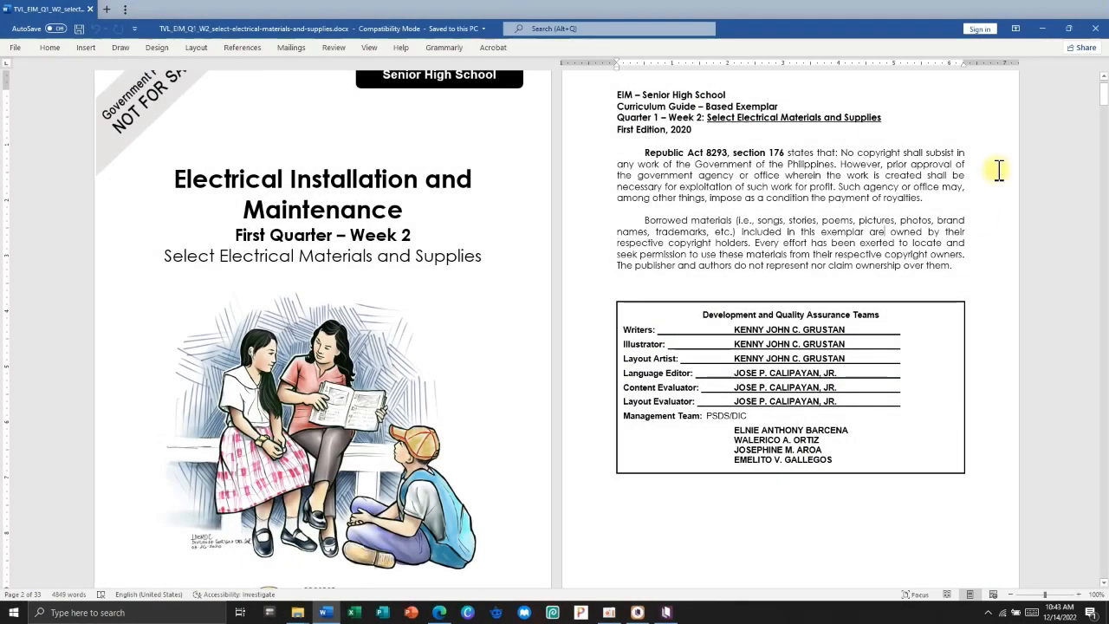
left_click(1045, 35)
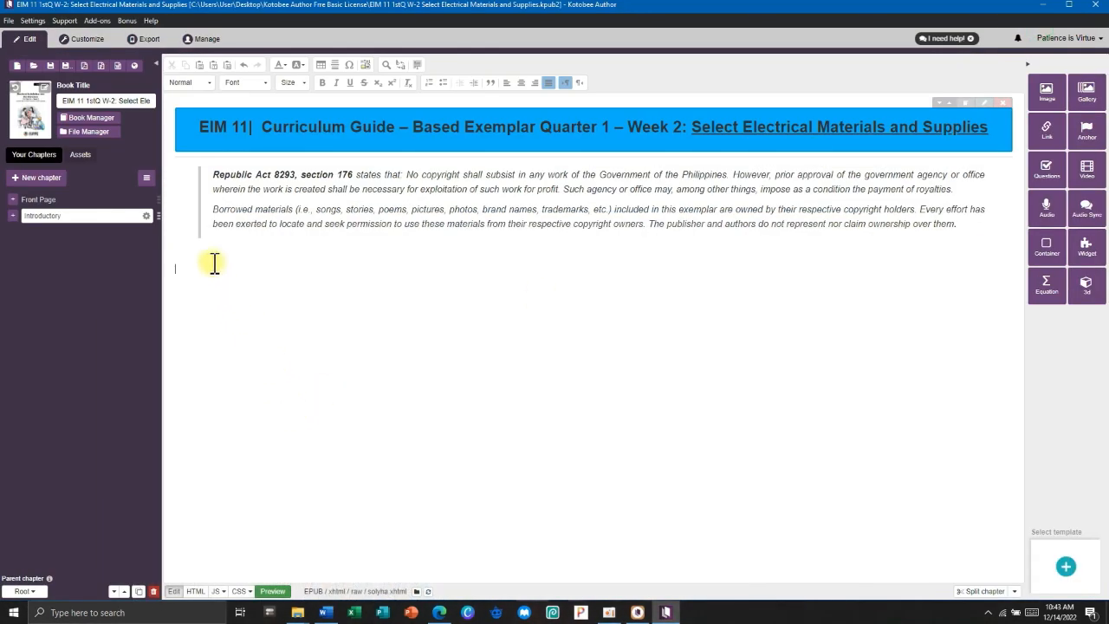
Insert the Development and Quality Assurance Teams image below the quote, followed by a horizontal line.
key("ctrl+v")
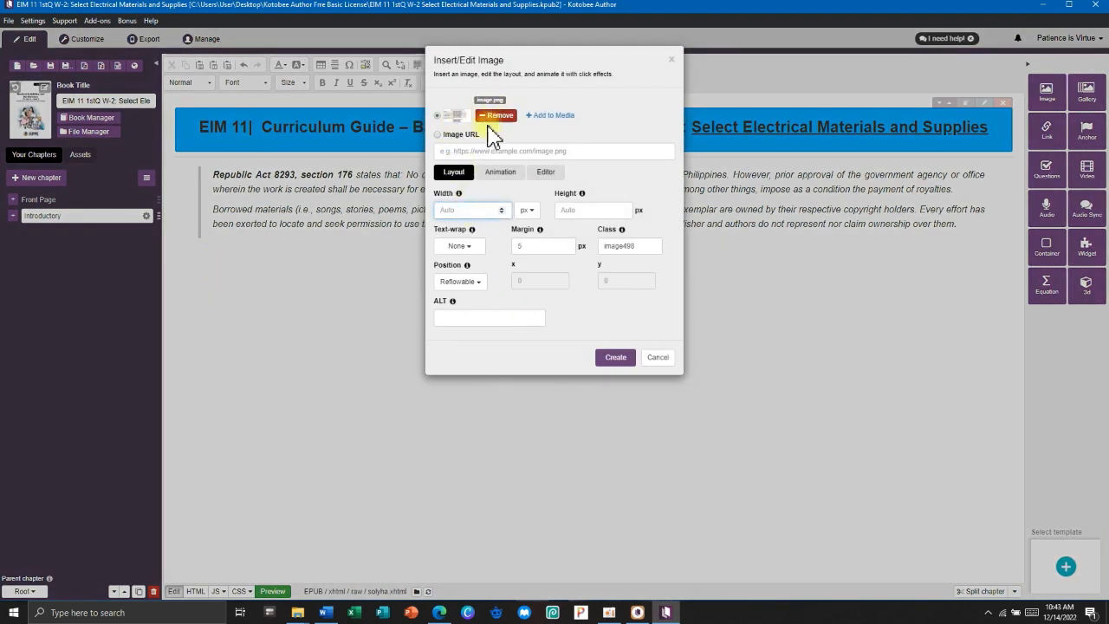
left_click(609, 358)
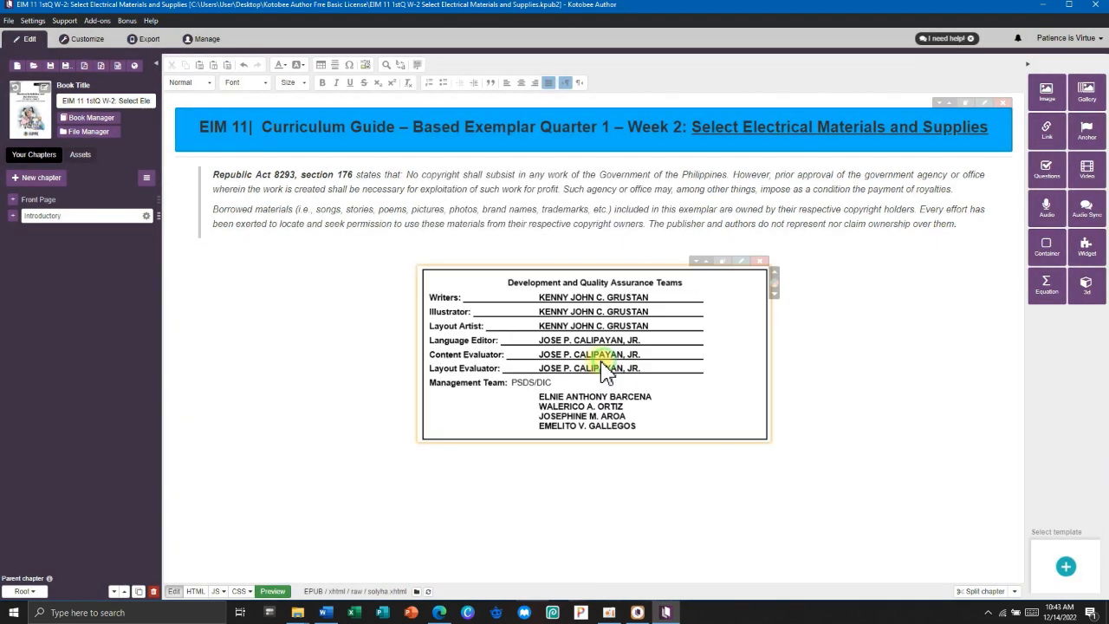
left_click(817, 428)
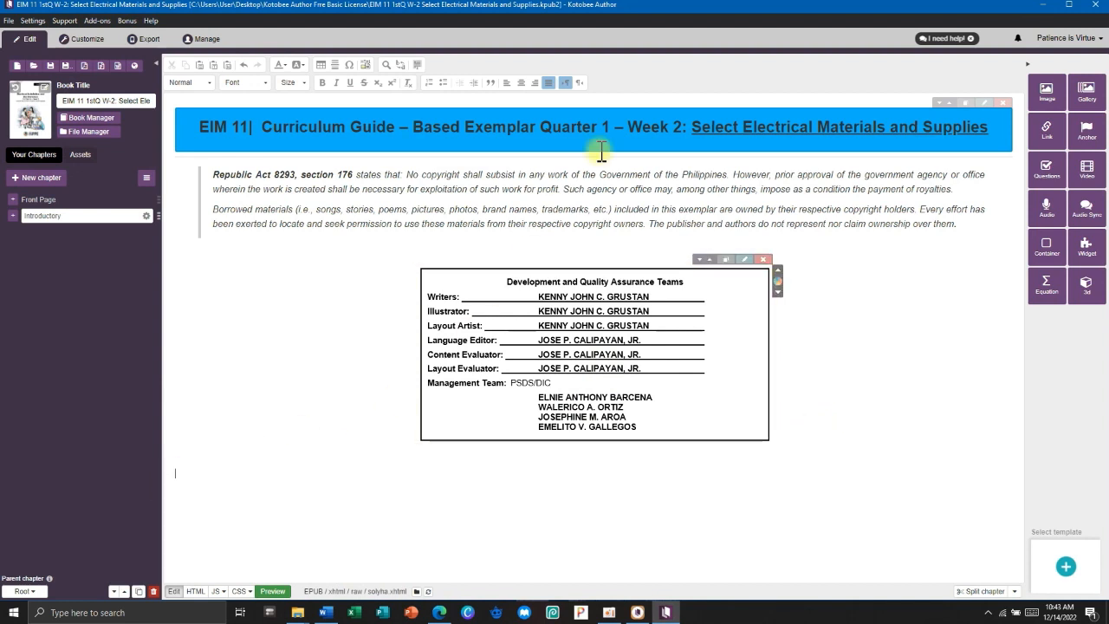
left_click(336, 66)
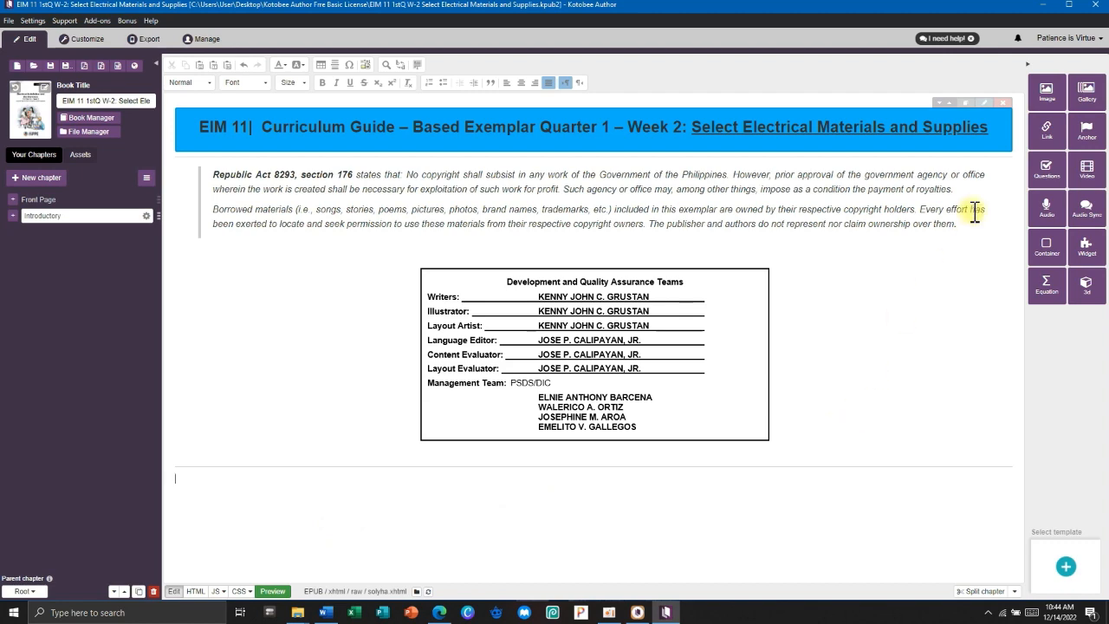
Add a container below the line with light blue #82dbff background and border.
left_click(1044, 245)
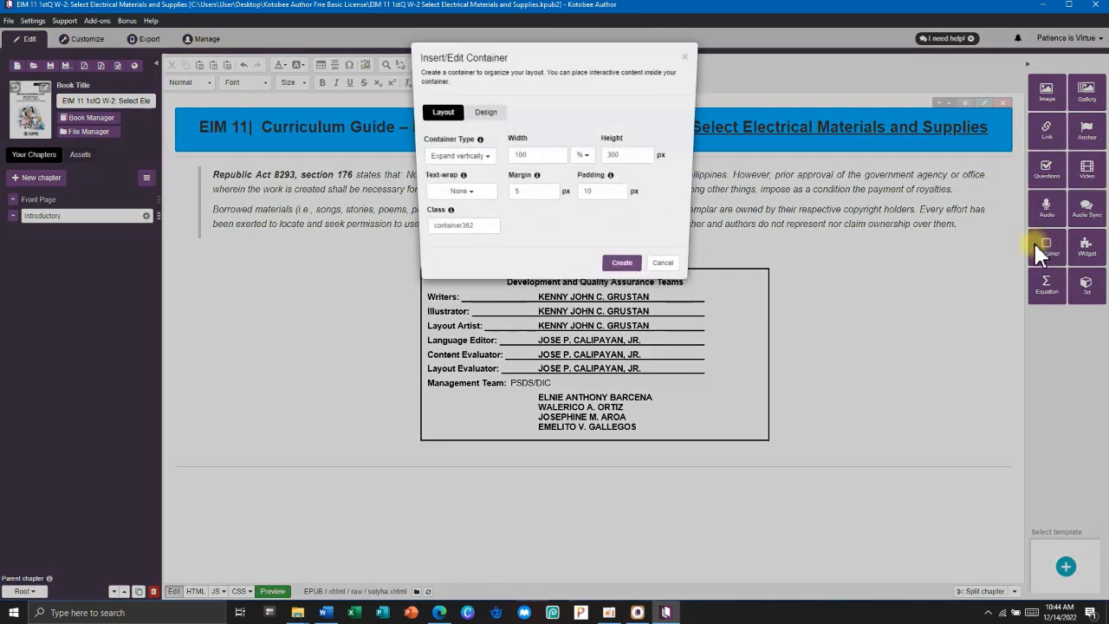
left_click(498, 113)
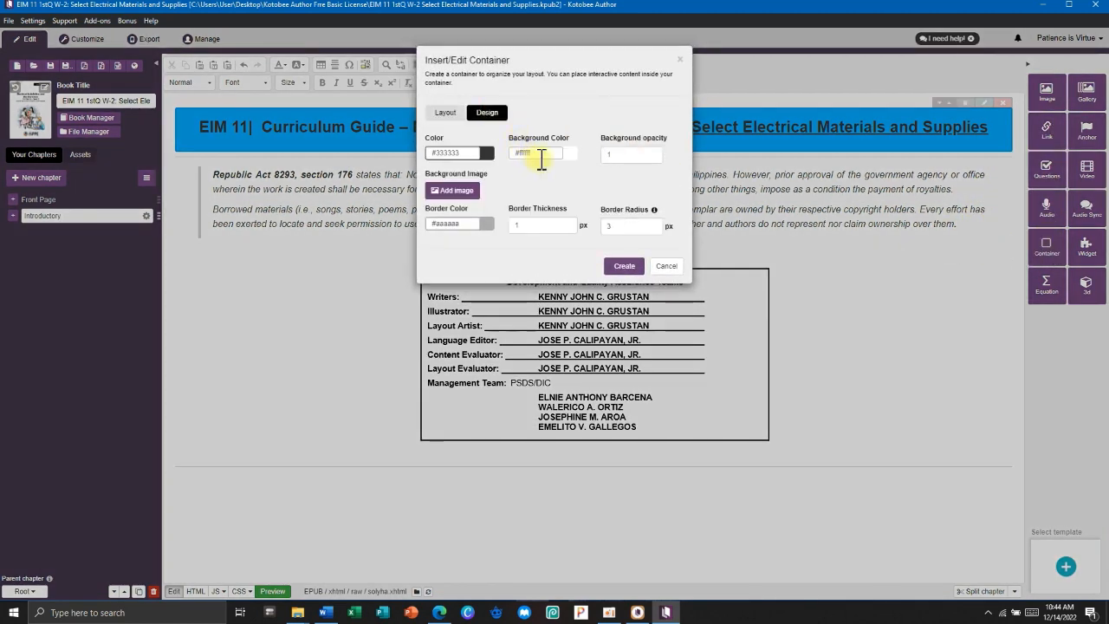
left_click(523, 153)
key("super+v")
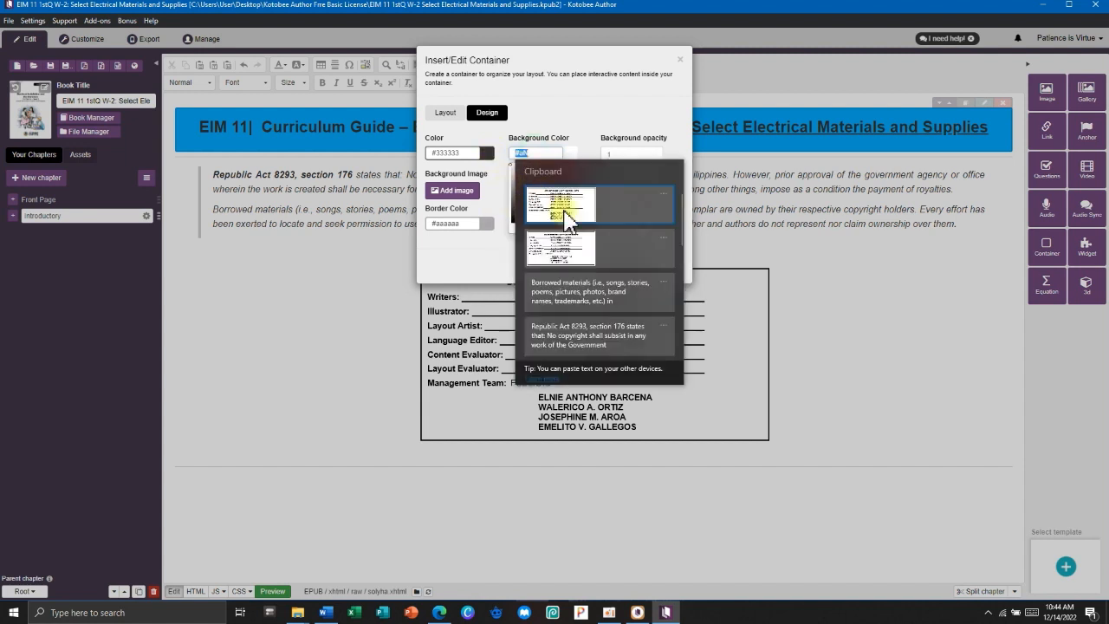
left_click(593, 345)
type("#00b2ff")
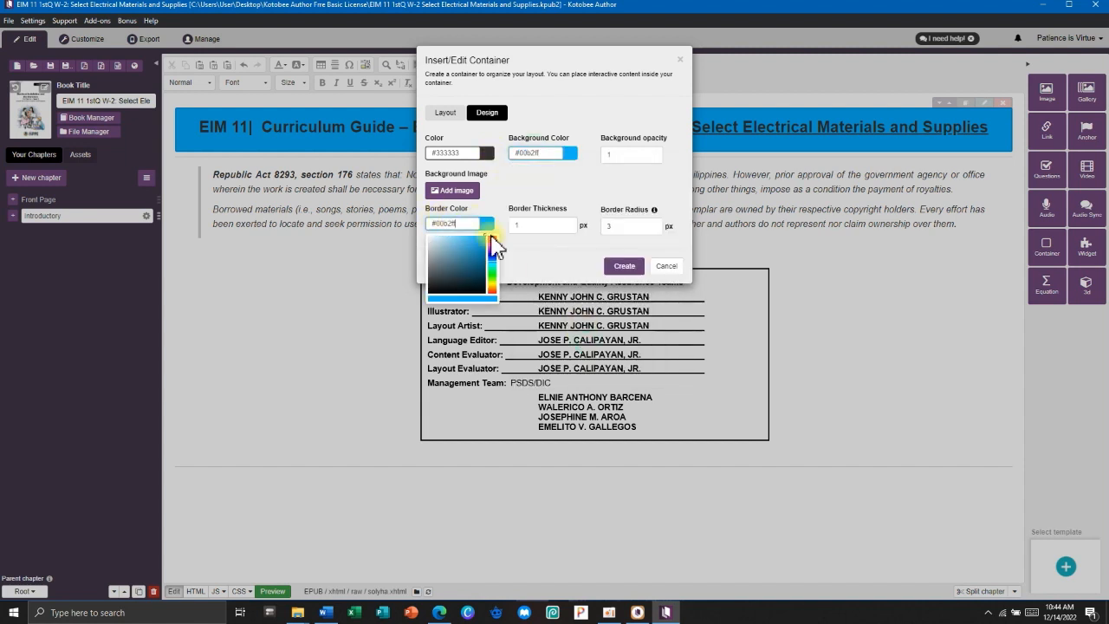
left_click(454, 239)
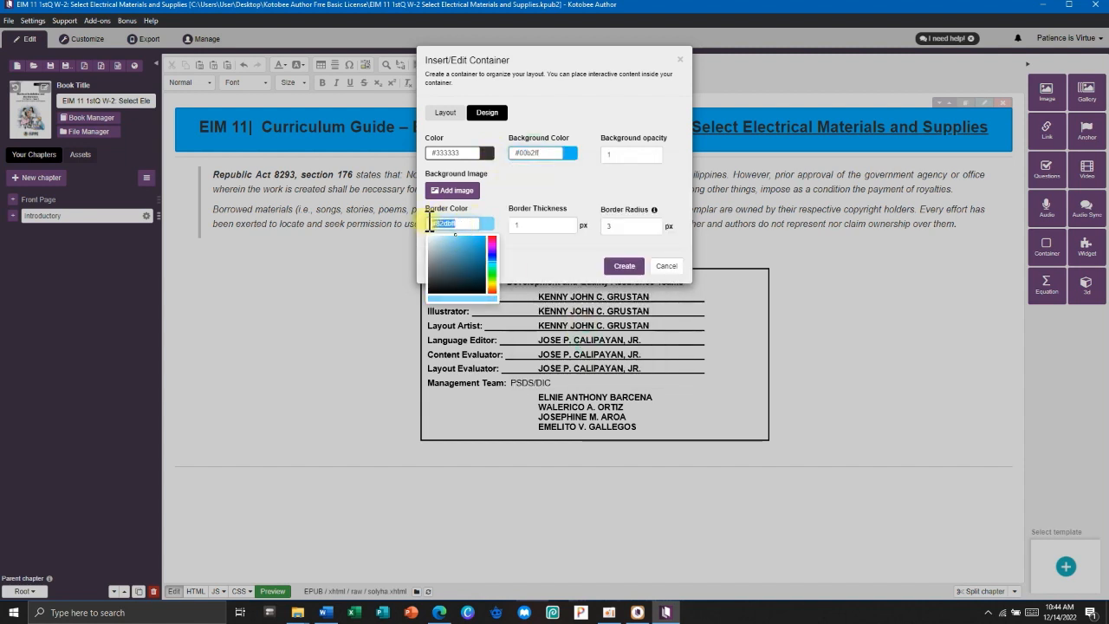
left_click(551, 154)
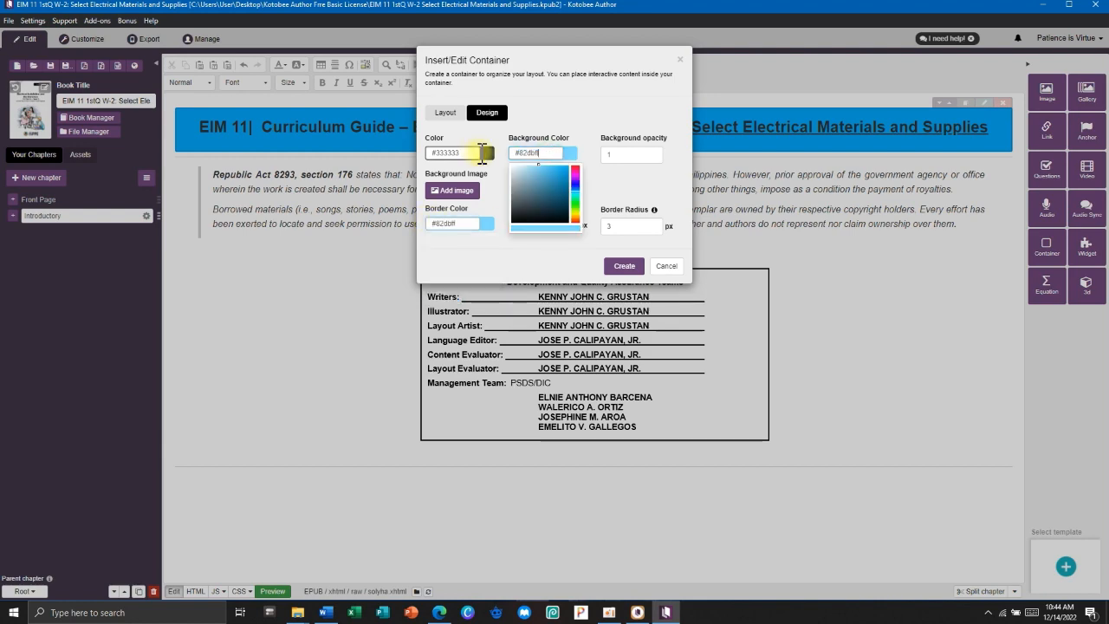
left_click(625, 266)
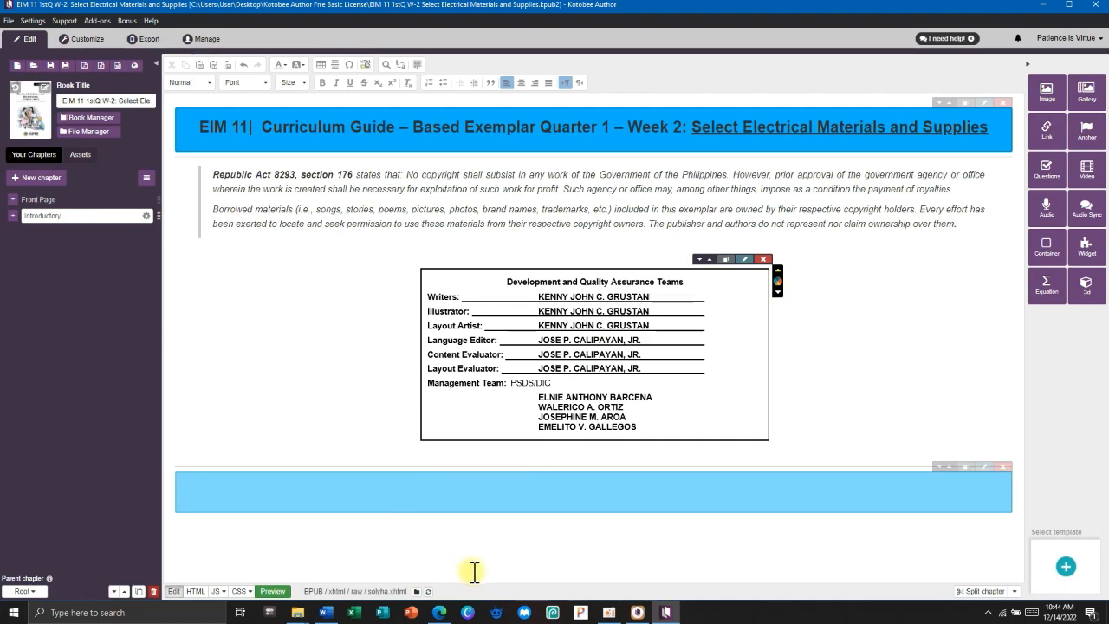
Select the Introductory Message section in Word through the For the learner paragraph, and copy it.
left_click(325, 612)
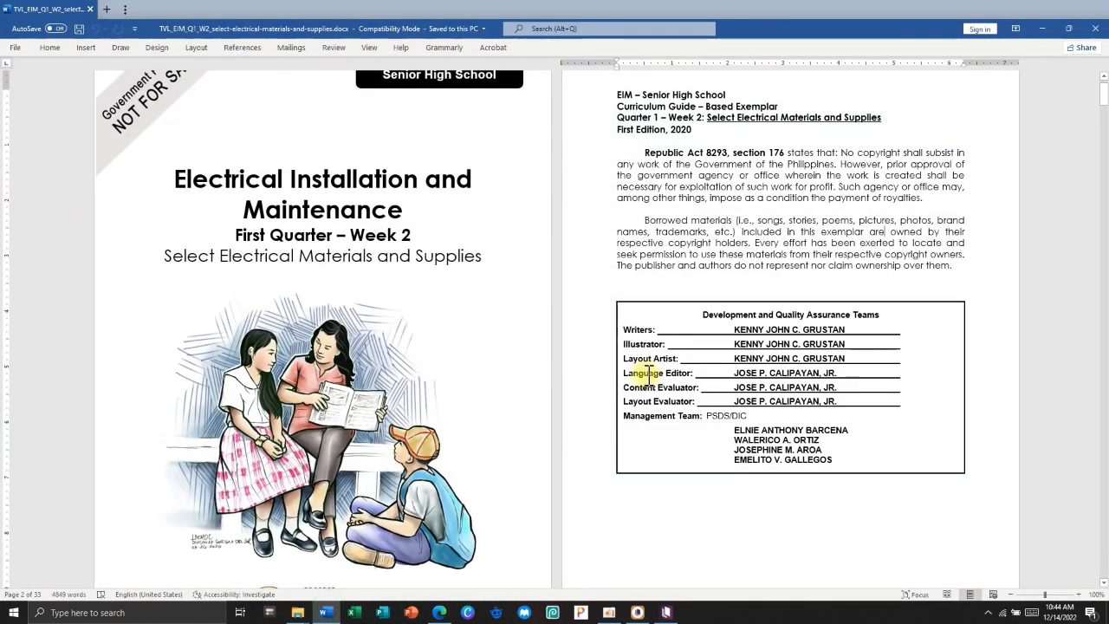
scroll(646, 388, "down", 6)
scroll(651, 387, "down", 6)
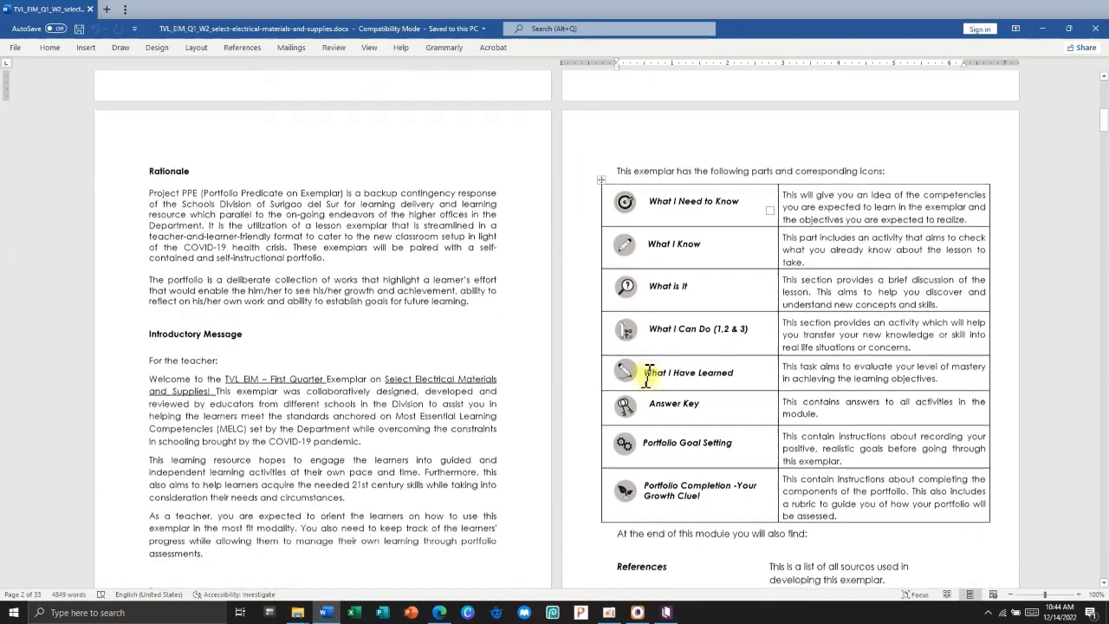
triple_click(220, 222)
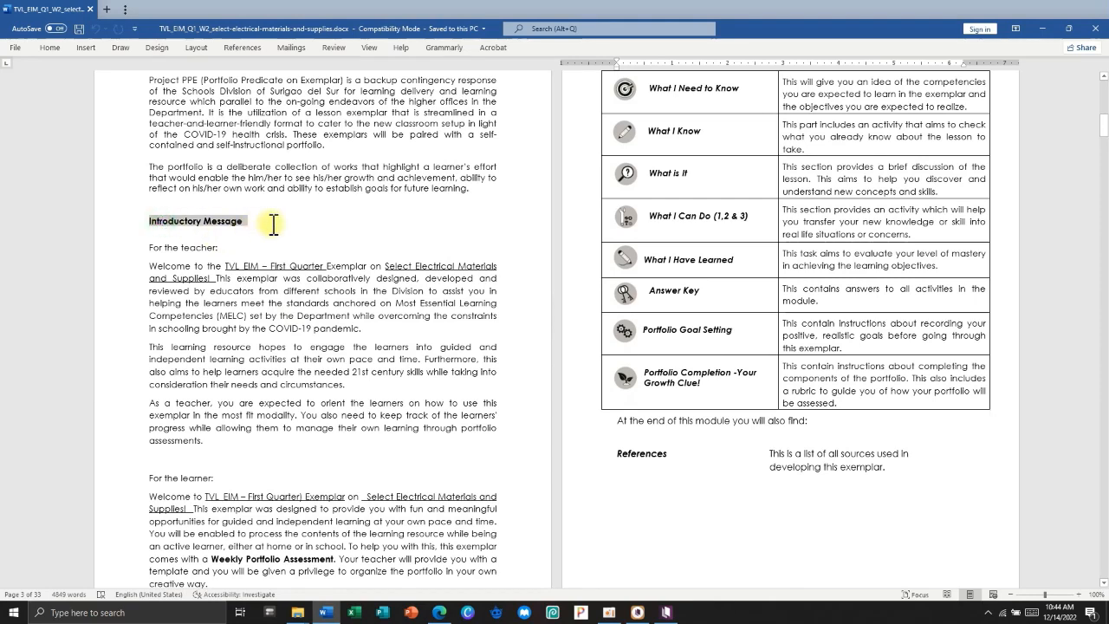
left_click(257, 246)
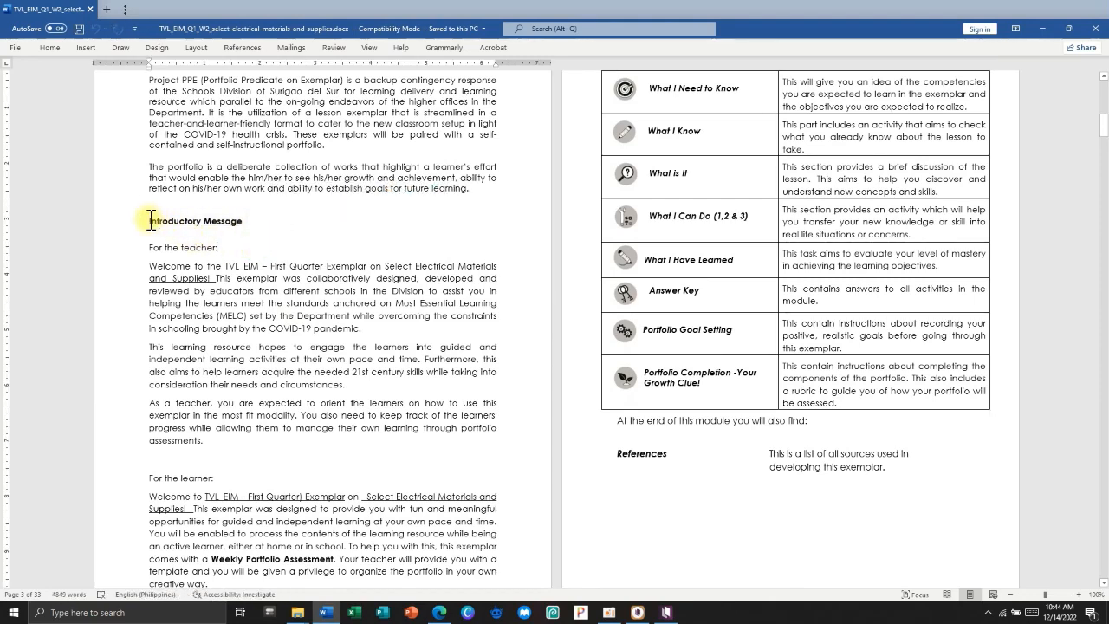
left_click_drag(146, 221, 223, 510)
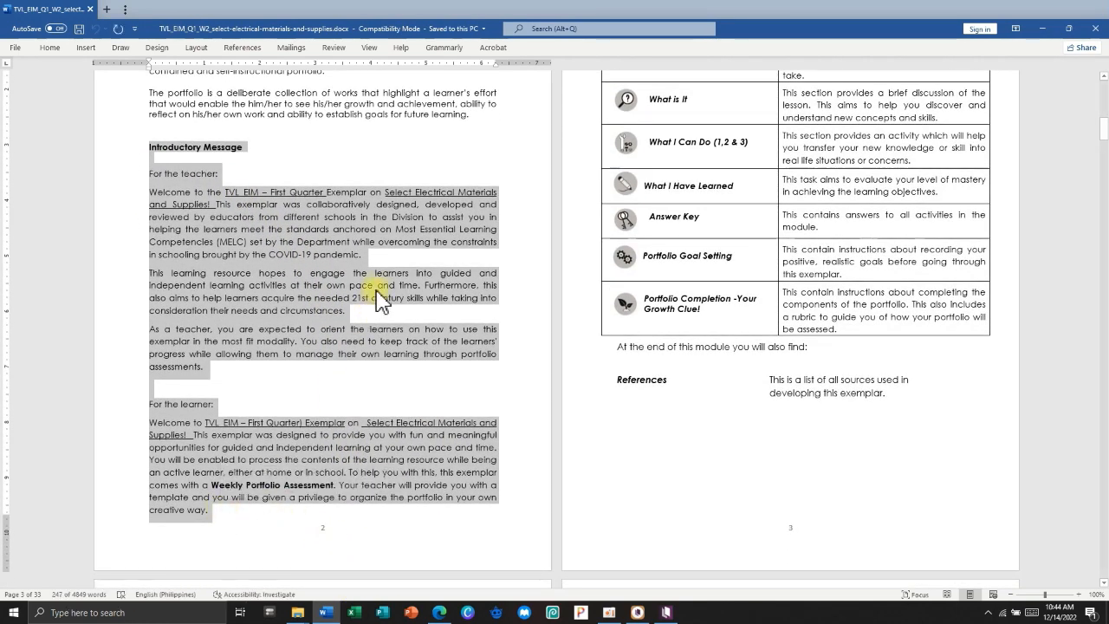
key("alt+Tab")
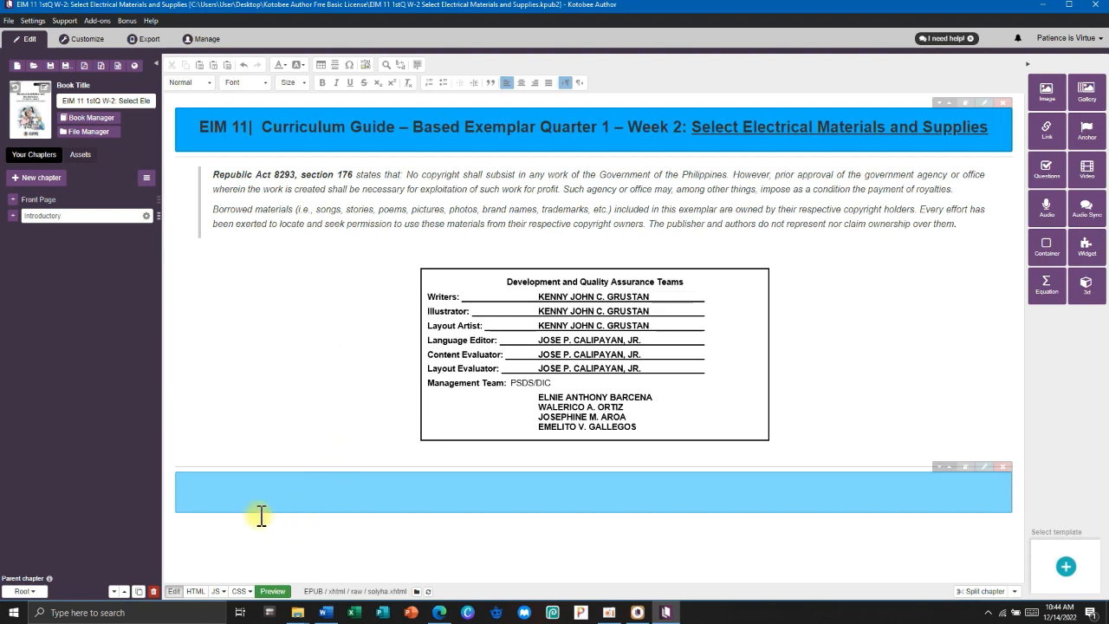
Paste the Introductory Message into the blue box and bold its 'For the teacher' and 'For the learner' lines.
left_click(238, 482)
key("ctrl+v")
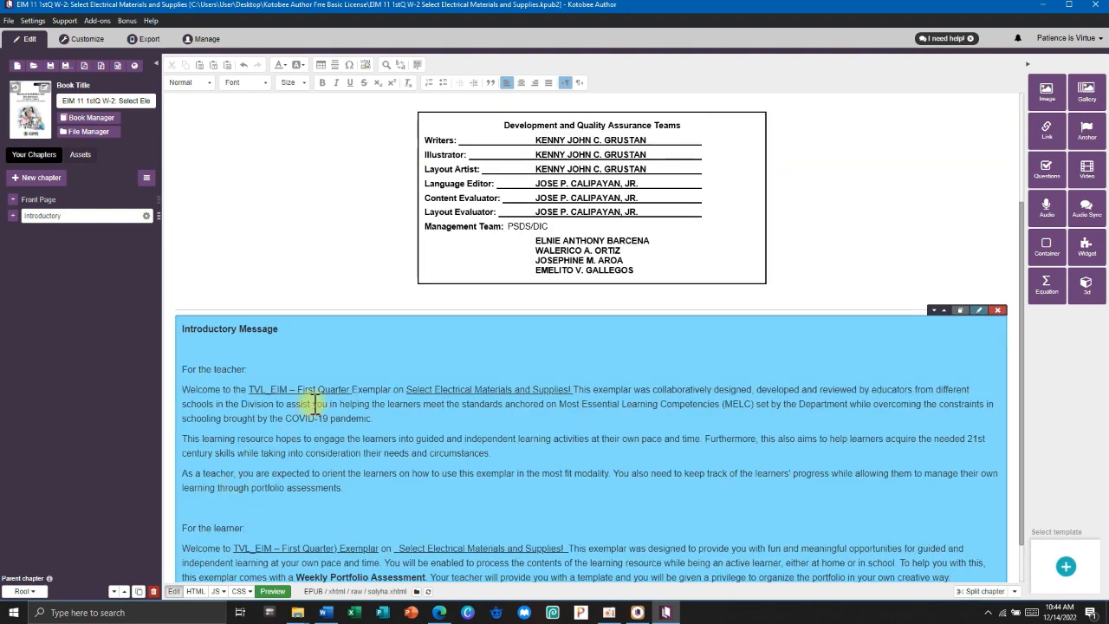
scroll(315, 405, "down", 1)
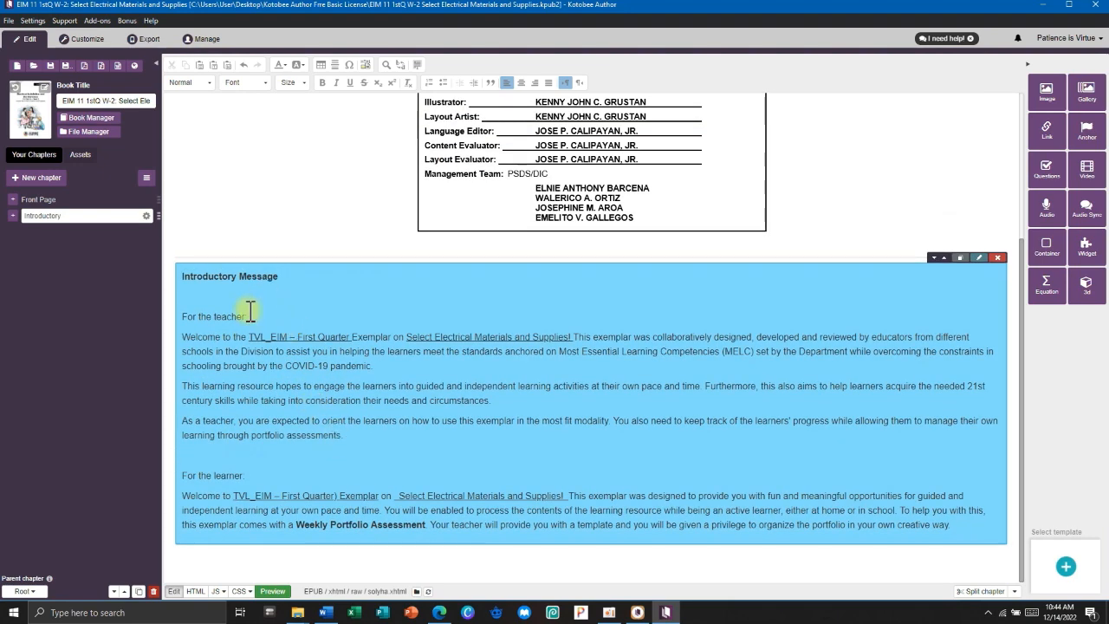
left_click_drag(246, 317, 183, 315)
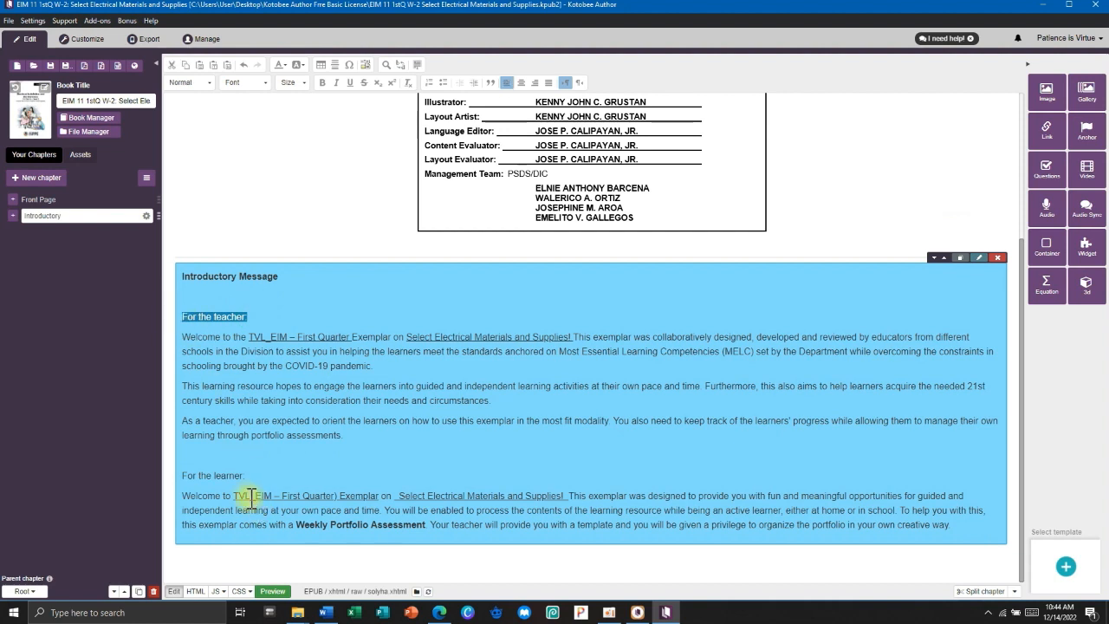
left_click_drag(246, 476, 182, 476)
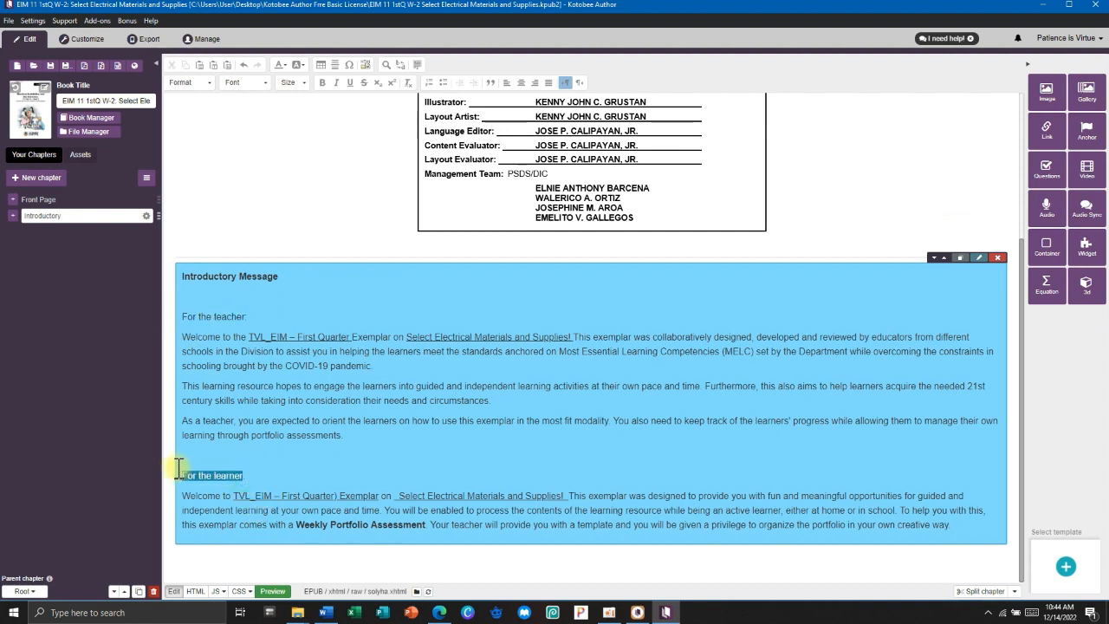
left_click(322, 84)
left_click_drag(248, 317, 182, 316)
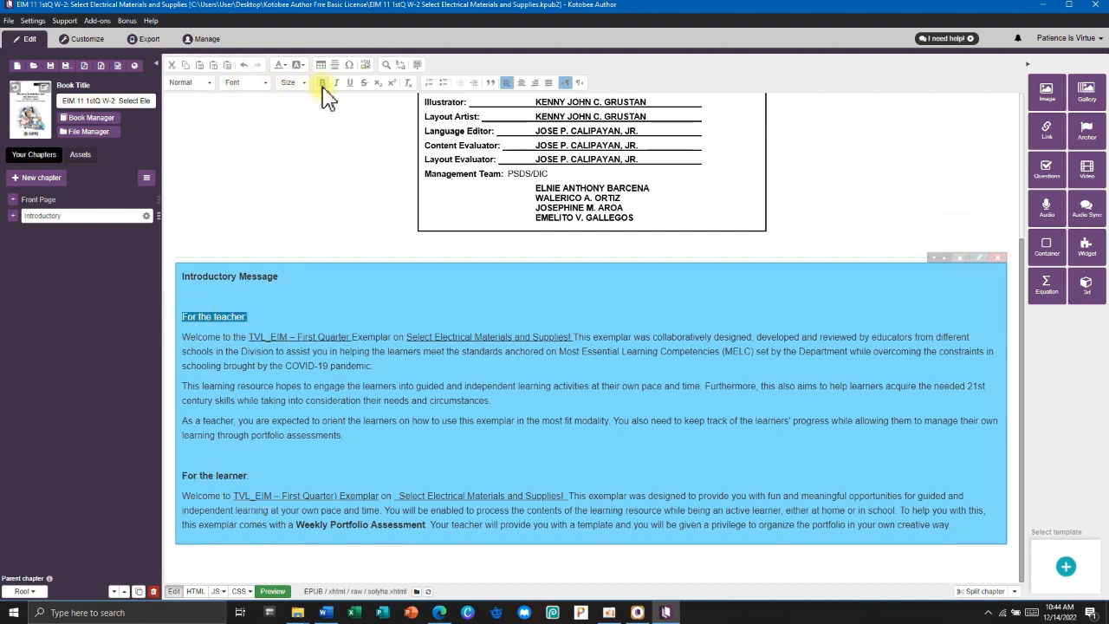
left_click(322, 84)
Set all the Introductory Message text to Arial, size 14.
scroll(292, 463, "up", 1)
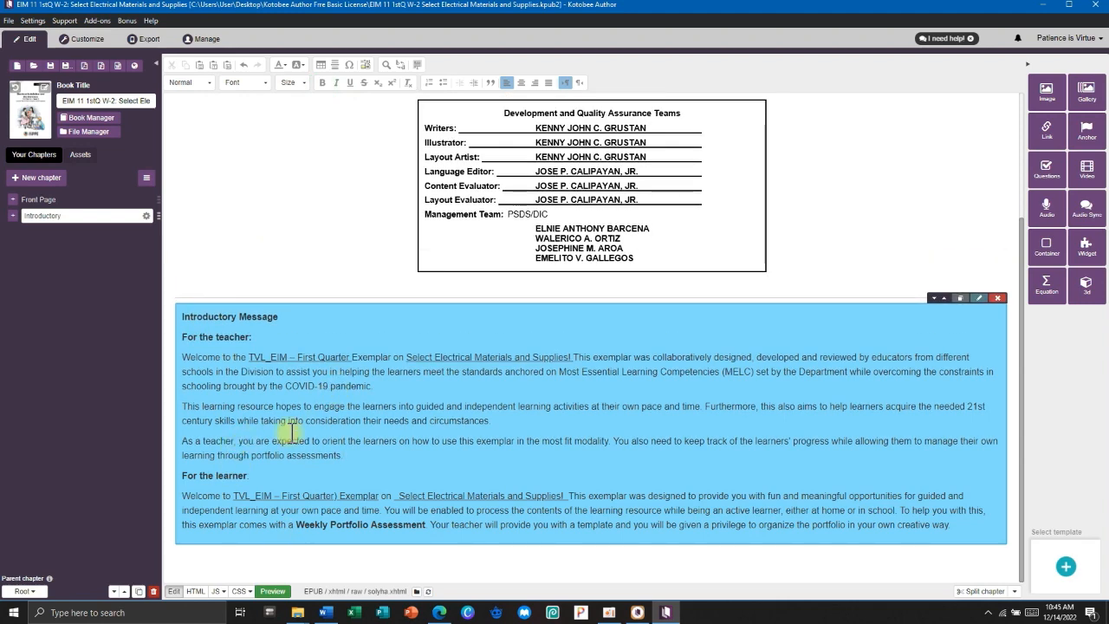
left_click_drag(200, 320, 480, 474)
key("ctrl+a")
left_click(246, 83)
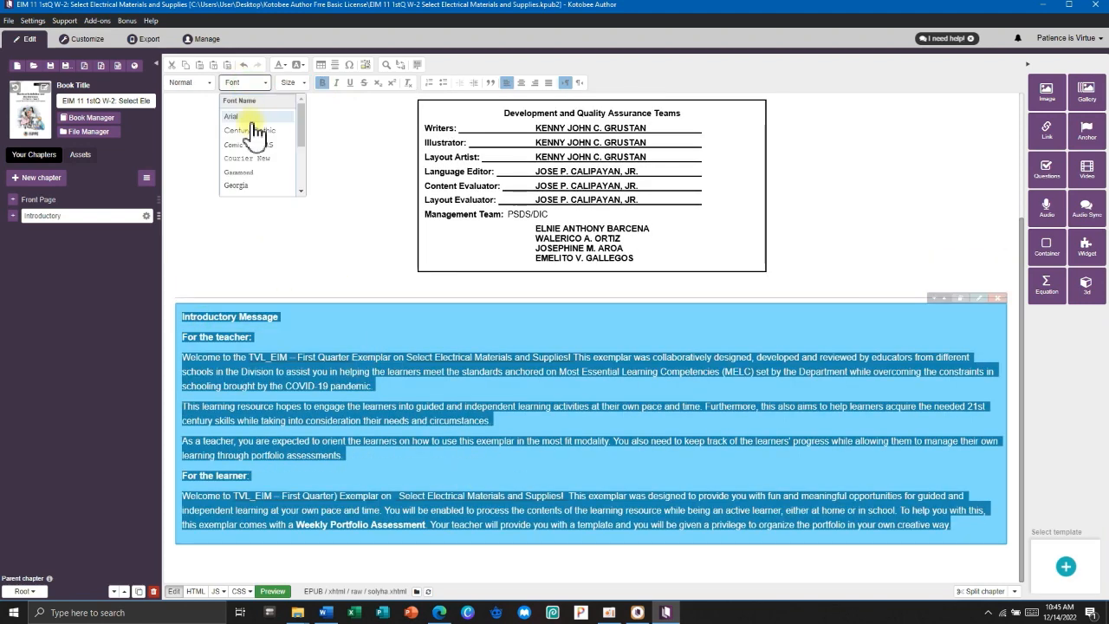
left_click(232, 116)
left_click(293, 83)
left_click(289, 165)
left_click(575, 456)
scroll(611, 381, "up", 4)
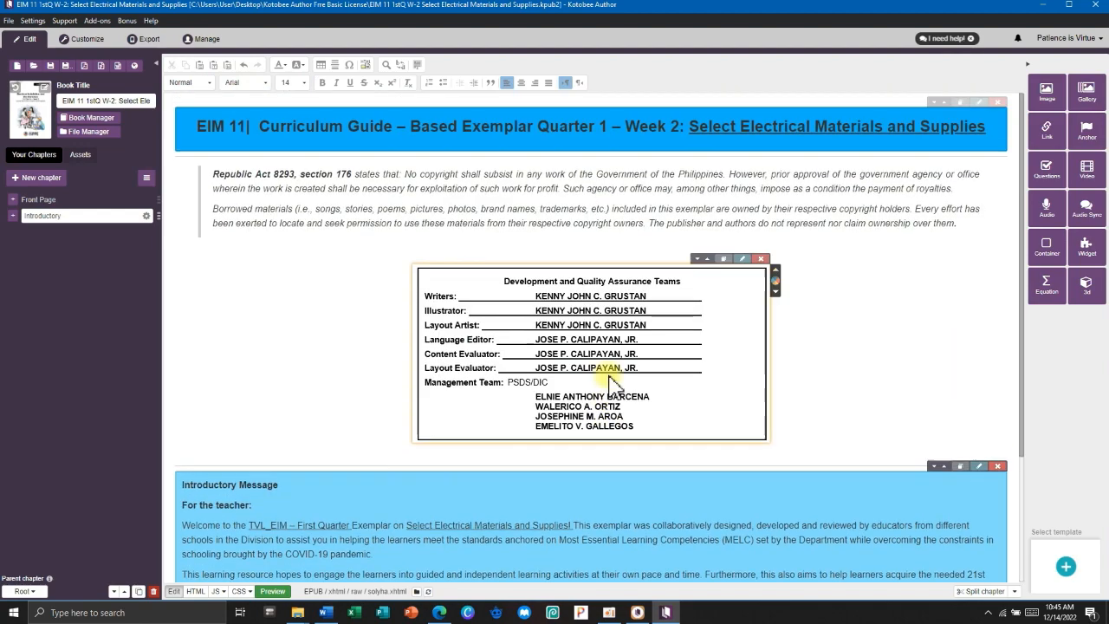
left_click(50, 199)
left_click(52, 216)
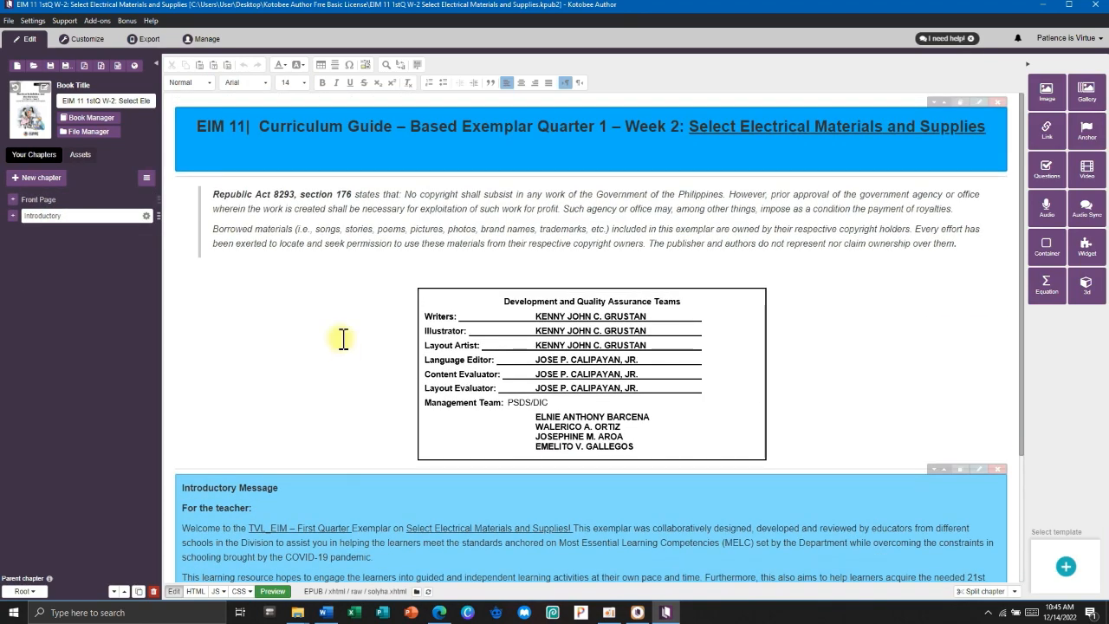
Open the live preview, close its contents panel, and choose iPad Mini as the device.
left_click(73, 44)
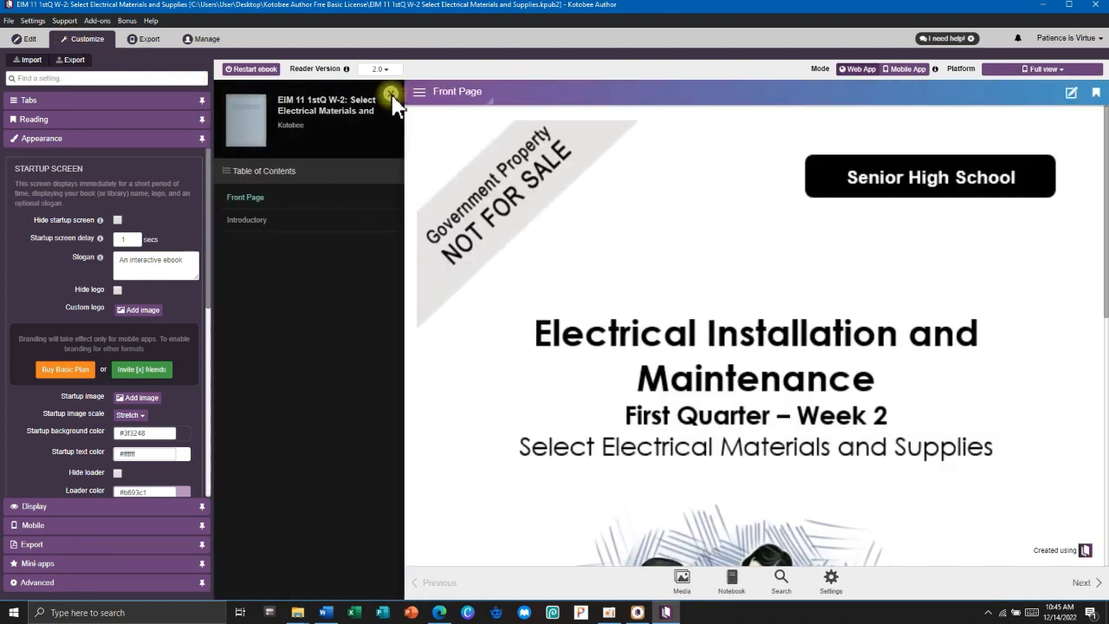
left_click(391, 93)
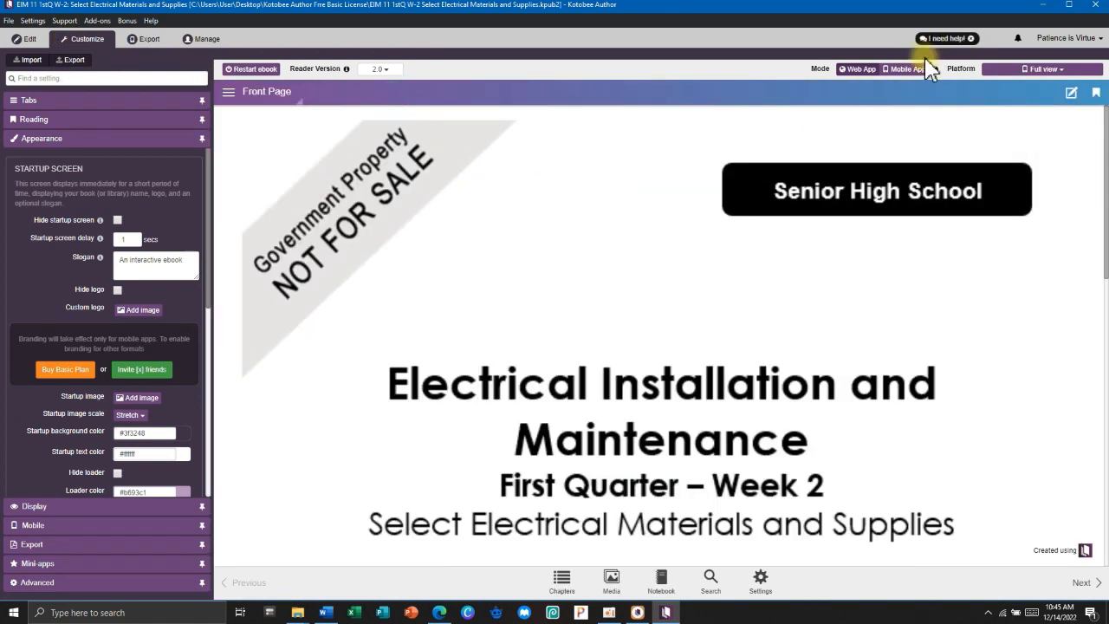
left_click(1029, 71)
scroll(1040, 173, "down", 4)
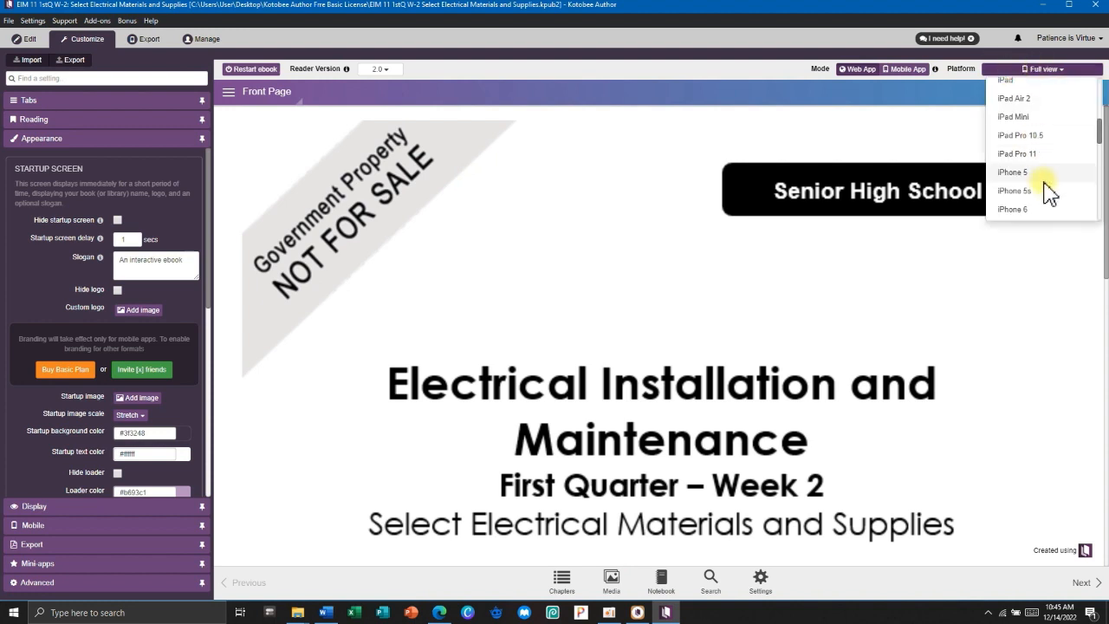
scroll(1040, 164, "up", 4)
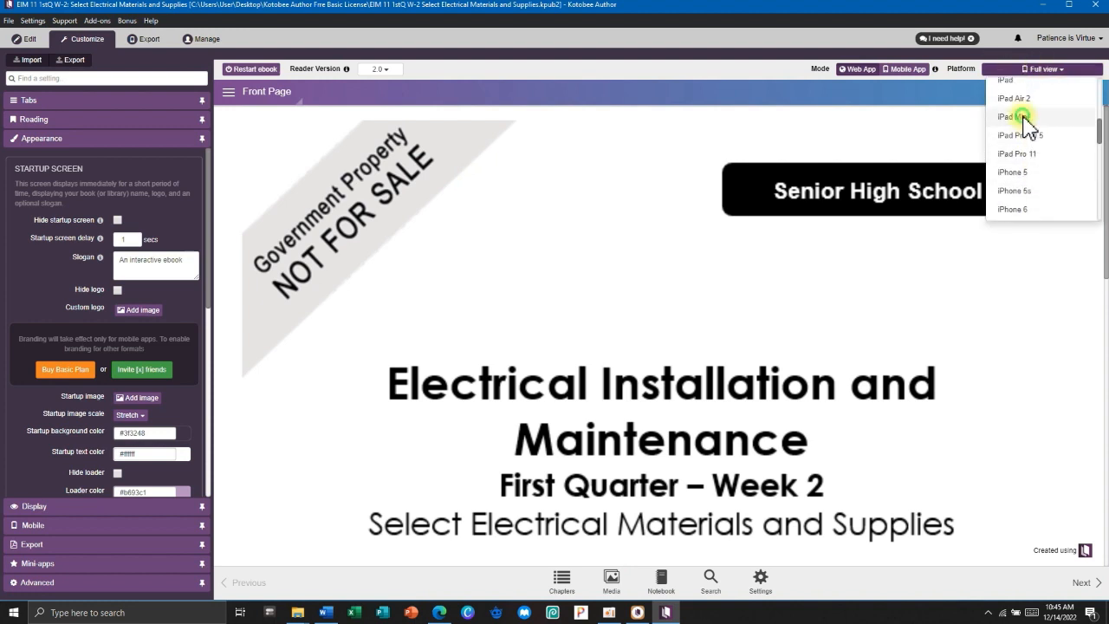
left_click(1021, 116)
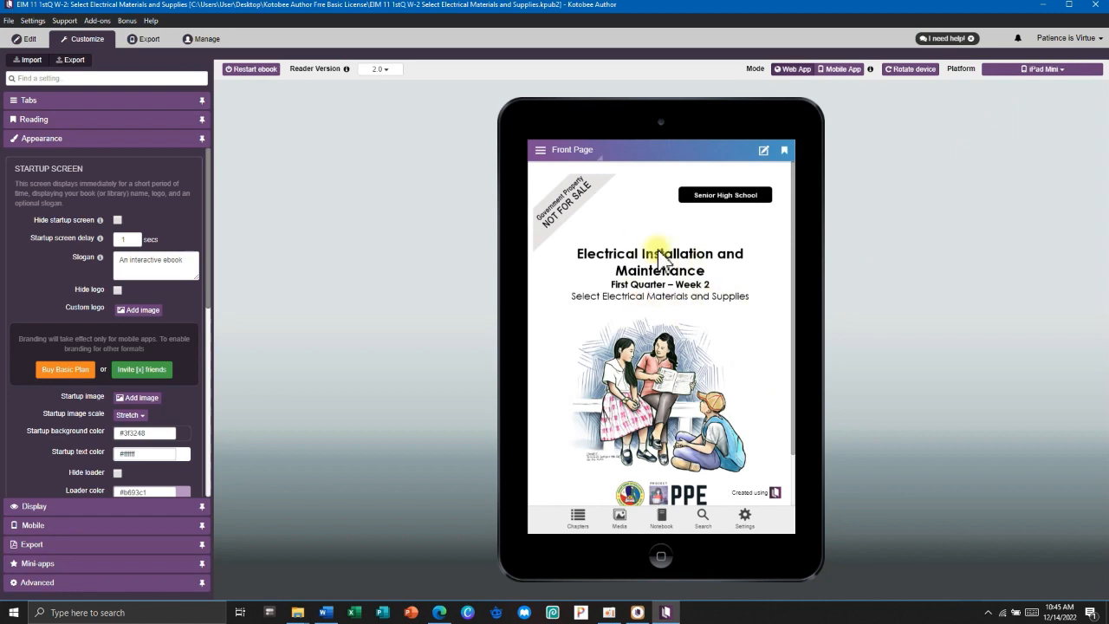
Browse the Introductory chapter in the preview and rotate the tablet to landscape.
left_click(560, 153)
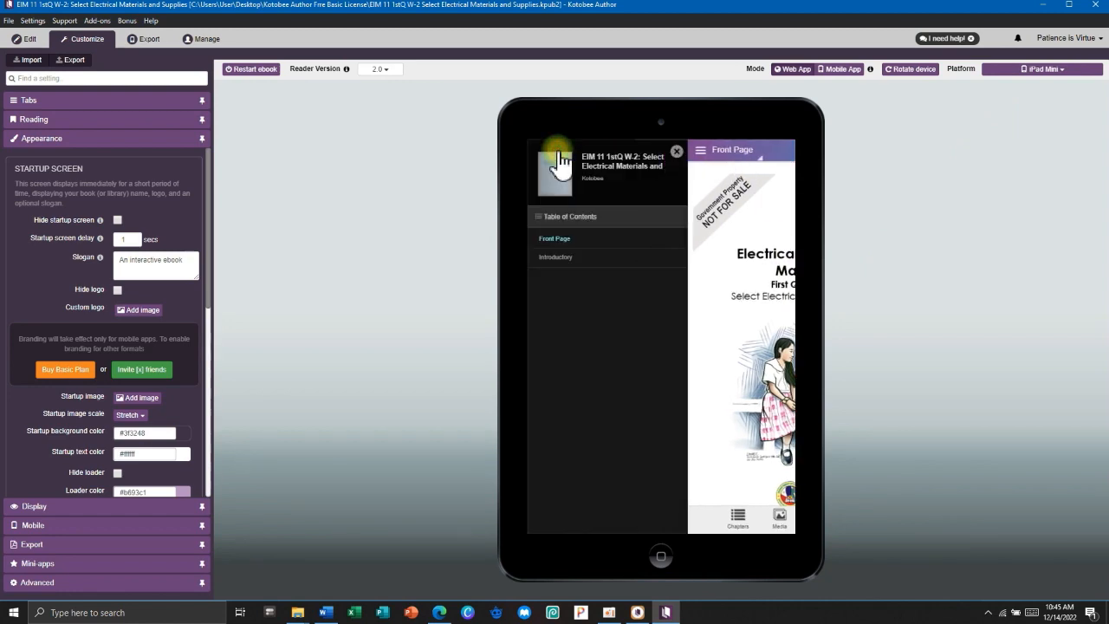
left_click(569, 257)
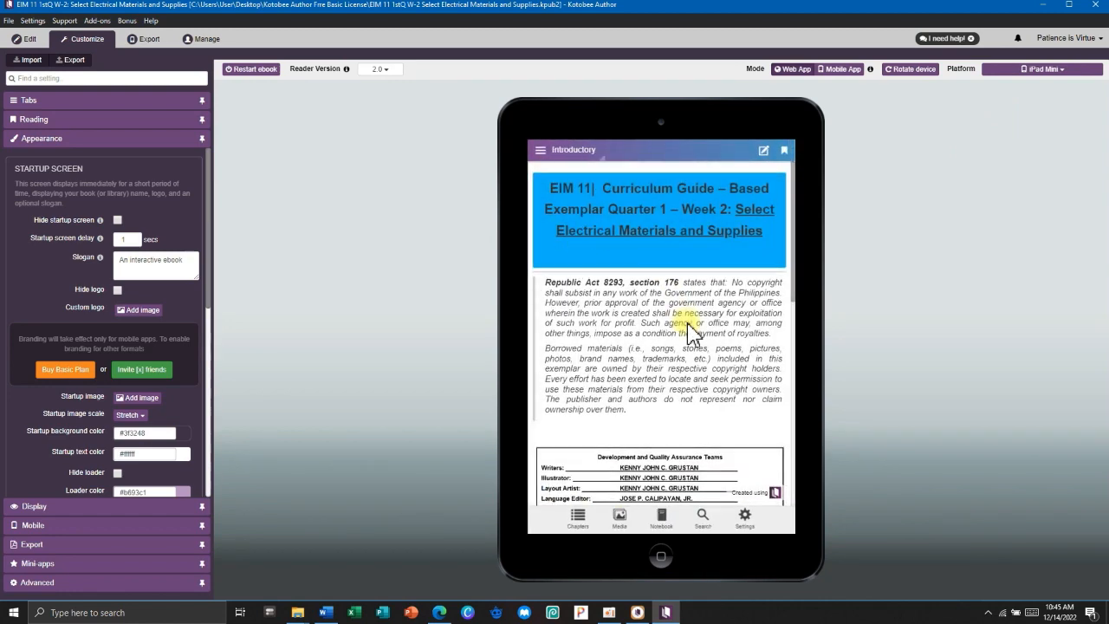
scroll(688, 317, "down", 6)
scroll(689, 330, "down", 3)
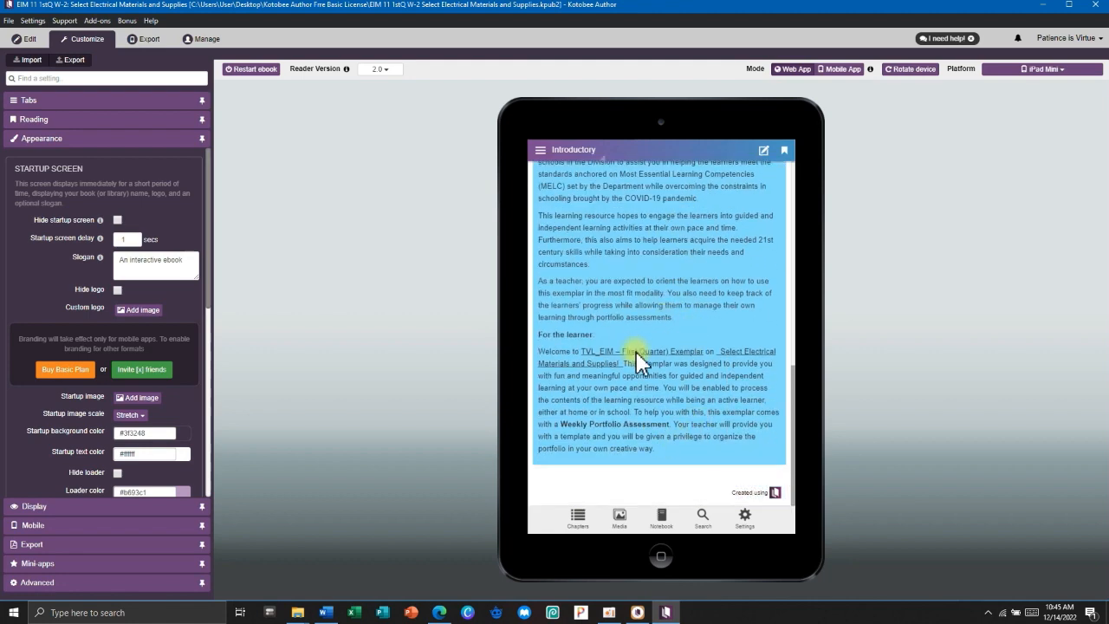
scroll(639, 354, "up", 8)
scroll(639, 343, "up", 1)
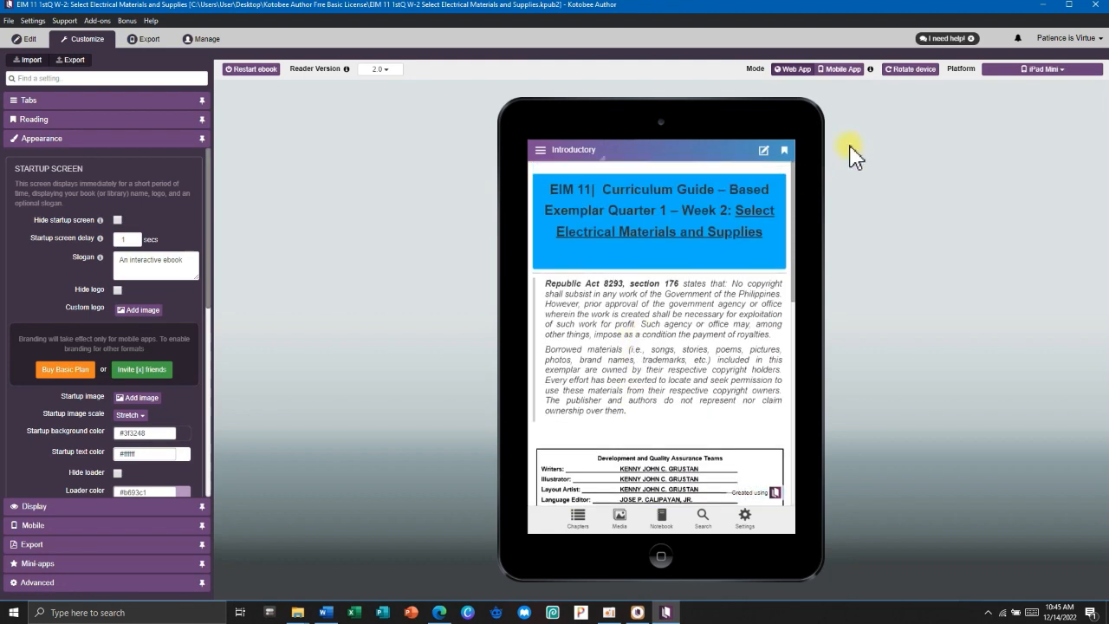
left_click(902, 74)
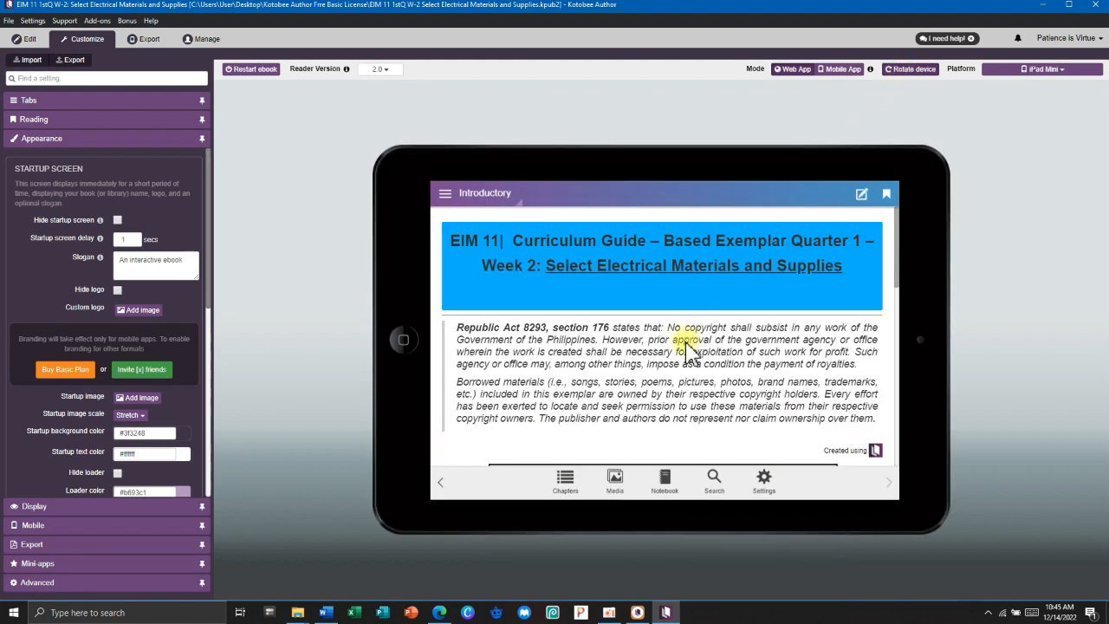
scroll(689, 347, "down", 4)
scroll(689, 346, "down", 4)
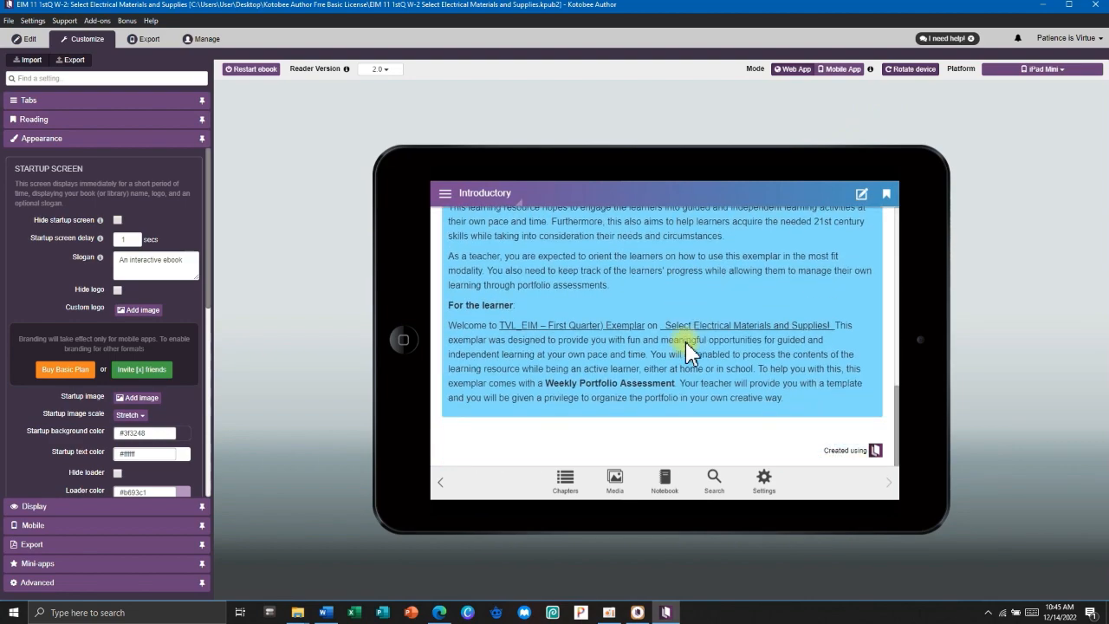
scroll(684, 338, "up", 8)
Look through the Front Page and another chapter in the landscape preview.
left_click(451, 194)
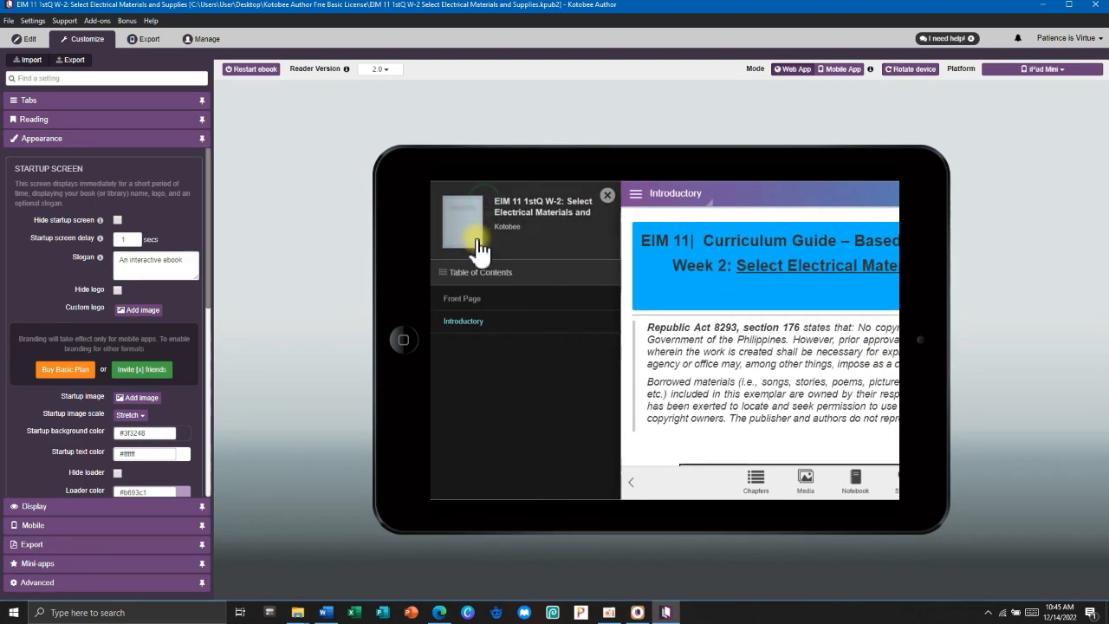
left_click(472, 297)
scroll(683, 286, "down", 5)
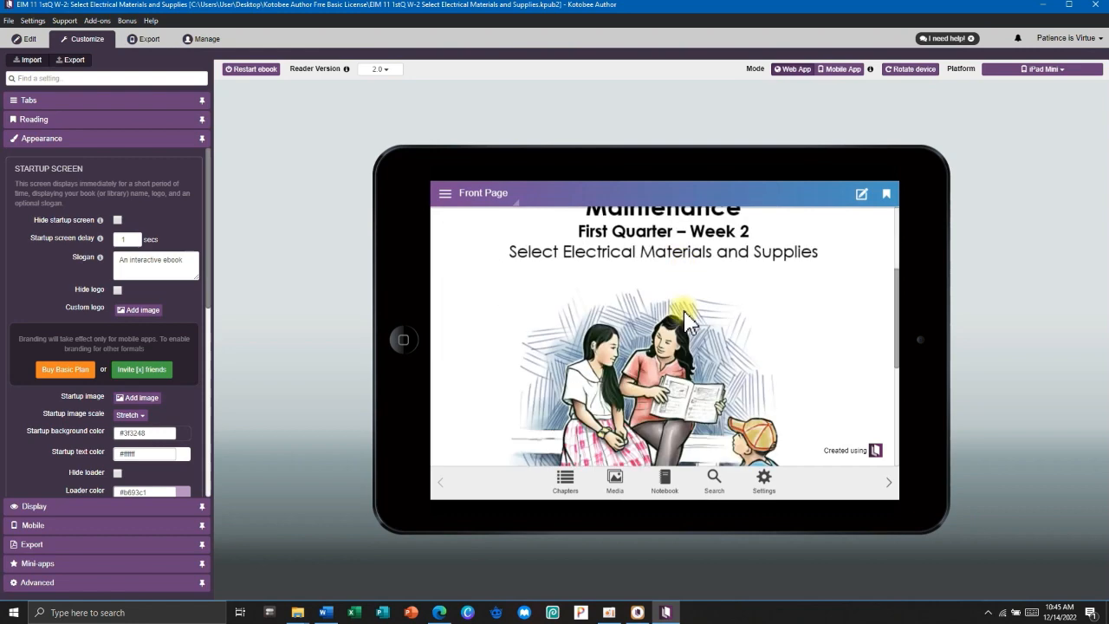
scroll(689, 321, "up", 5)
left_click(446, 193)
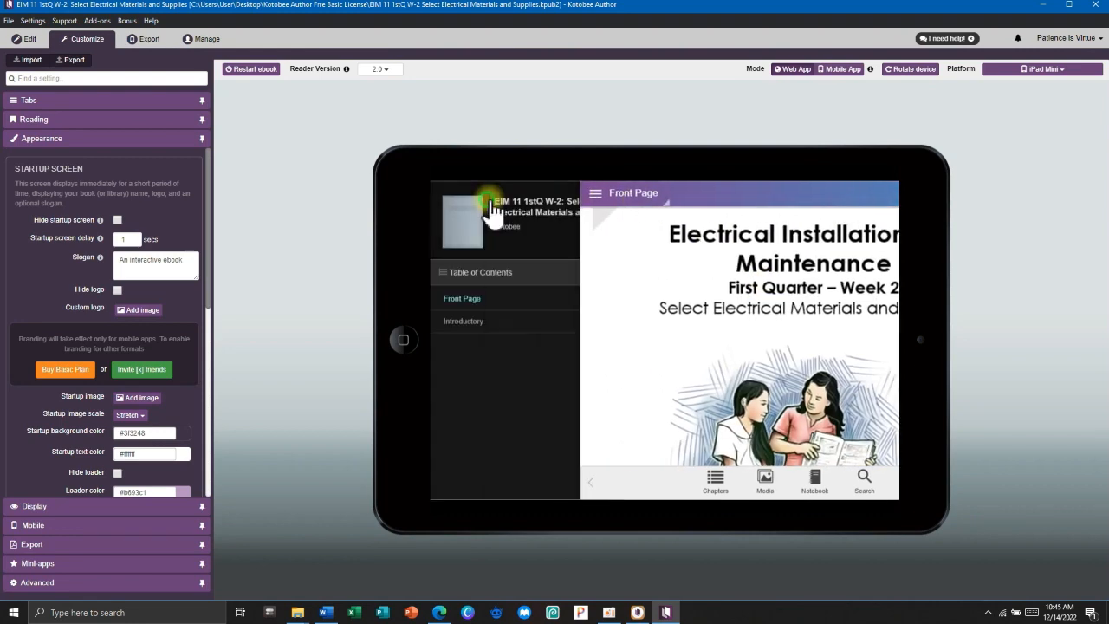
left_click(478, 319)
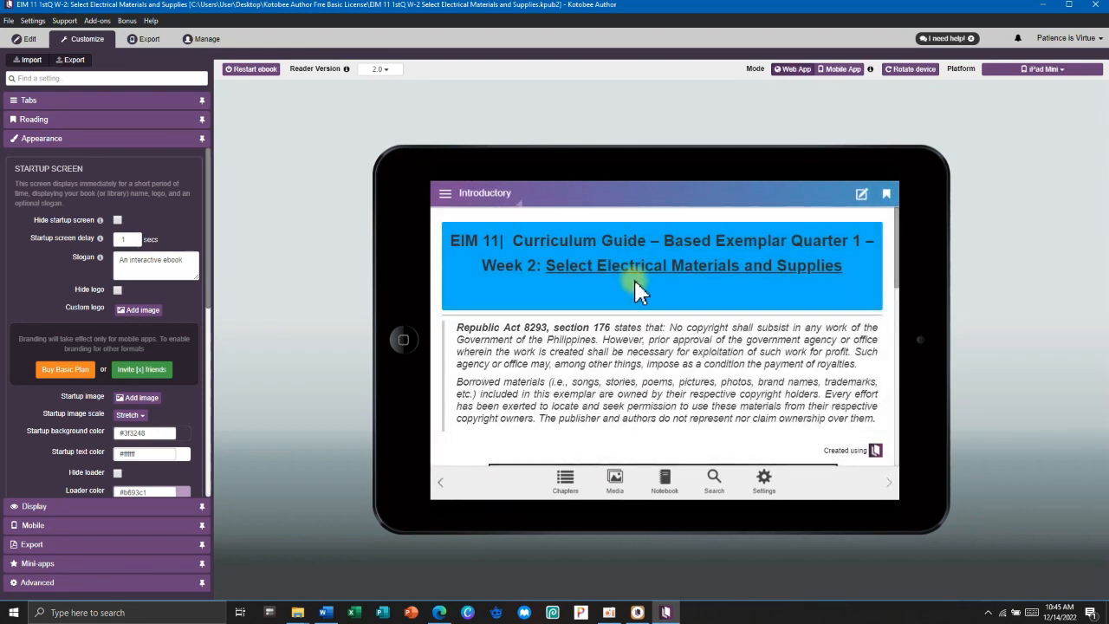
scroll(635, 280, "down", 10)
scroll(637, 291, "up", 10)
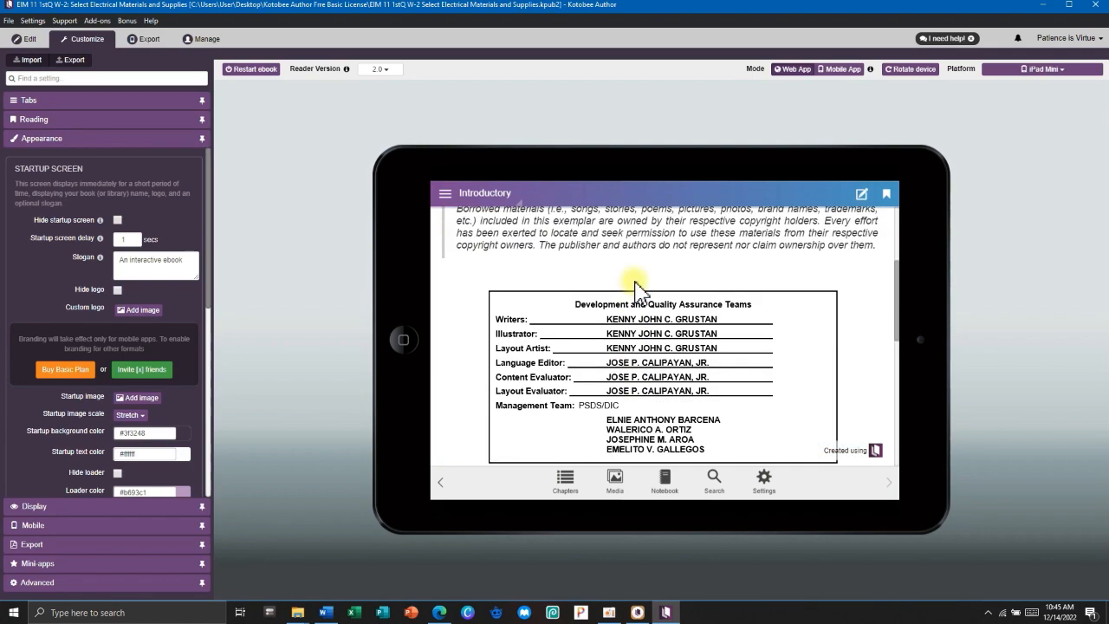
scroll(740, 265, "down", 10)
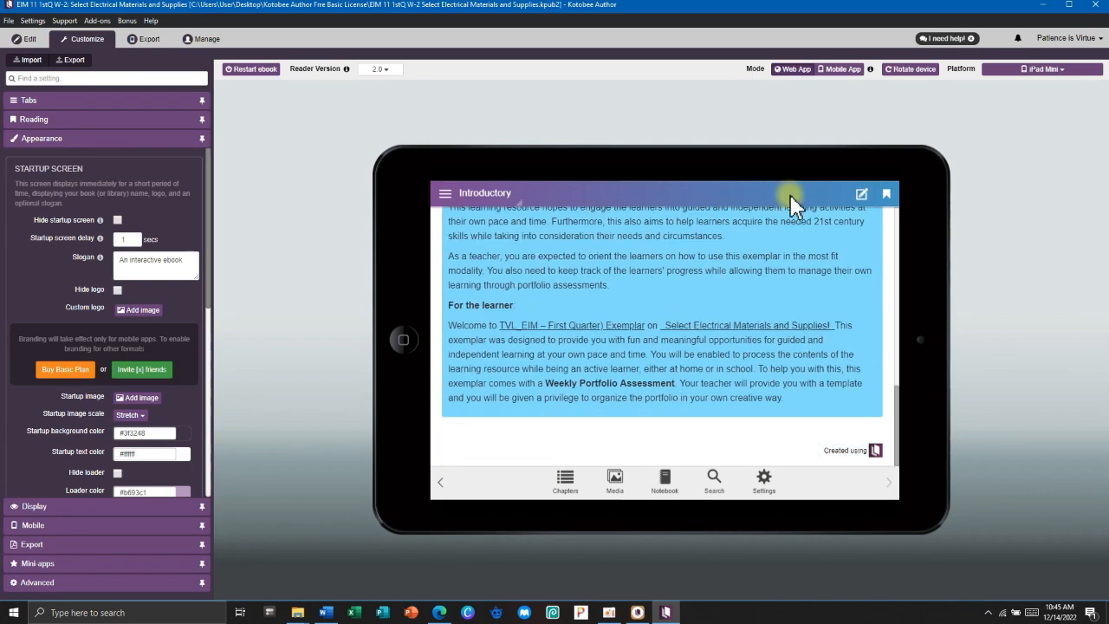
Rotate the preview back to portrait, reopen the Introductory chapter, then return to chapter editing.
left_click(907, 70)
scroll(669, 276, "up", 10)
left_click(541, 150)
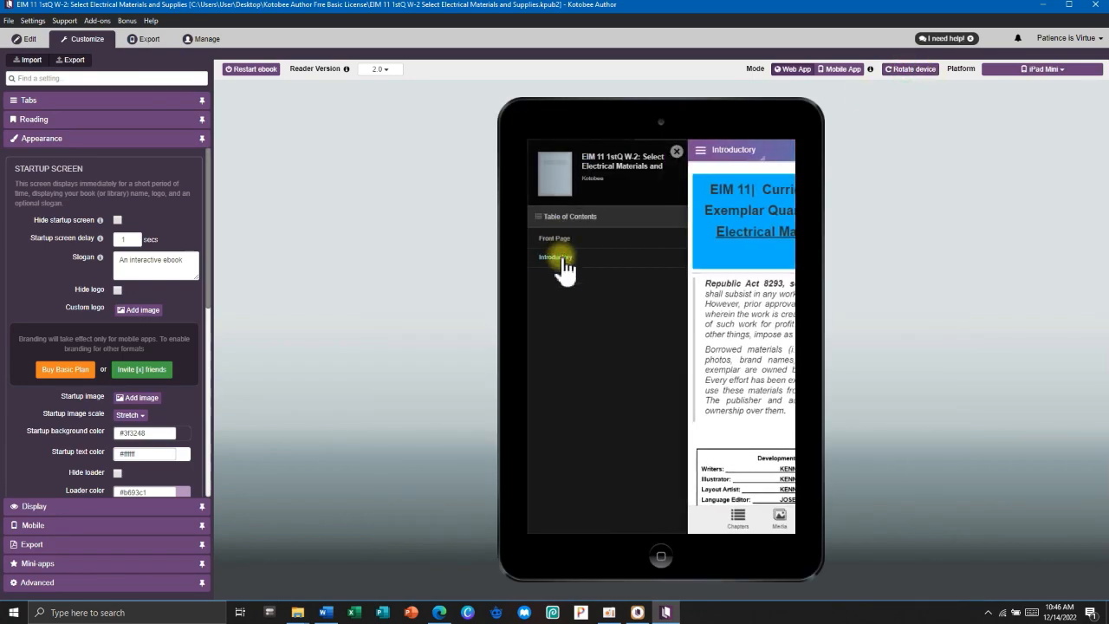
left_click(558, 257)
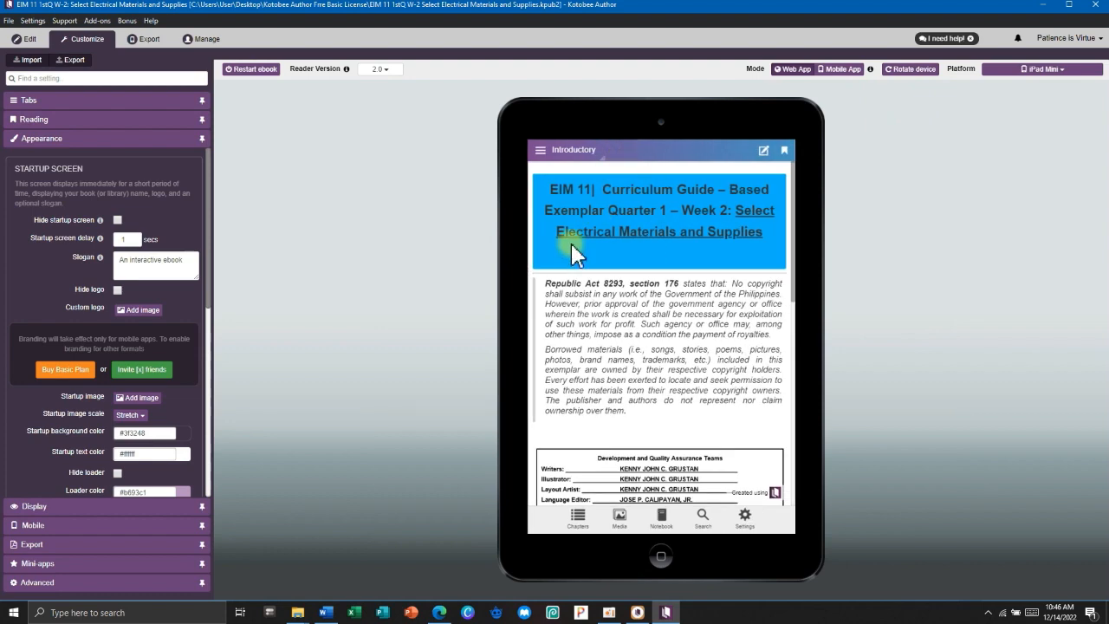
left_click(26, 40)
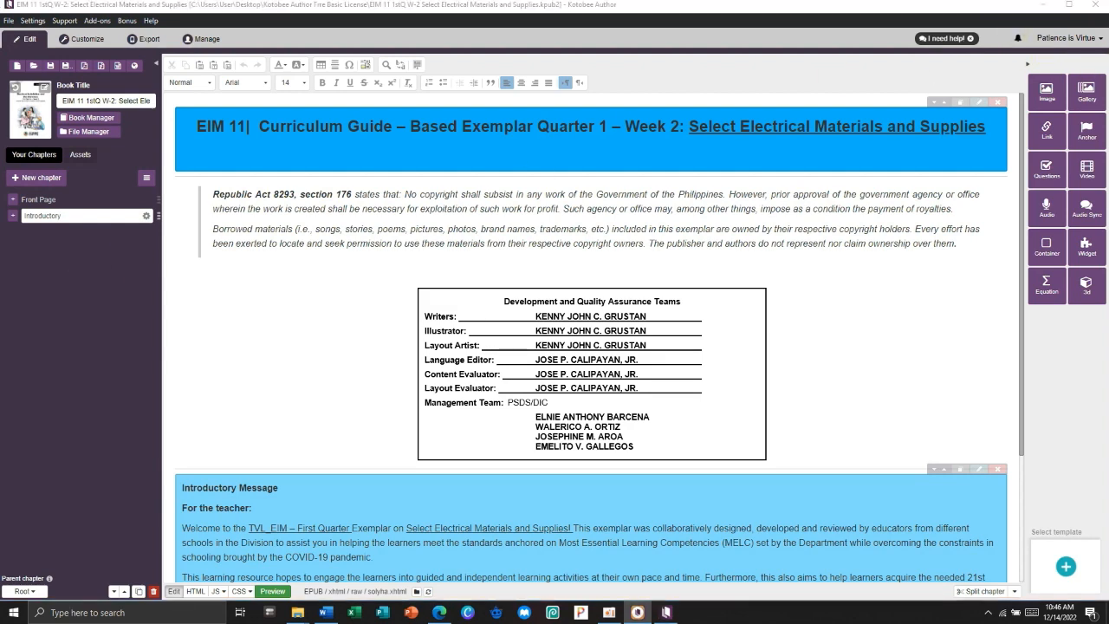
Copy the 'What I Need to Know' heading from the Word exemplar and minimize Word.
left_click(325, 612)
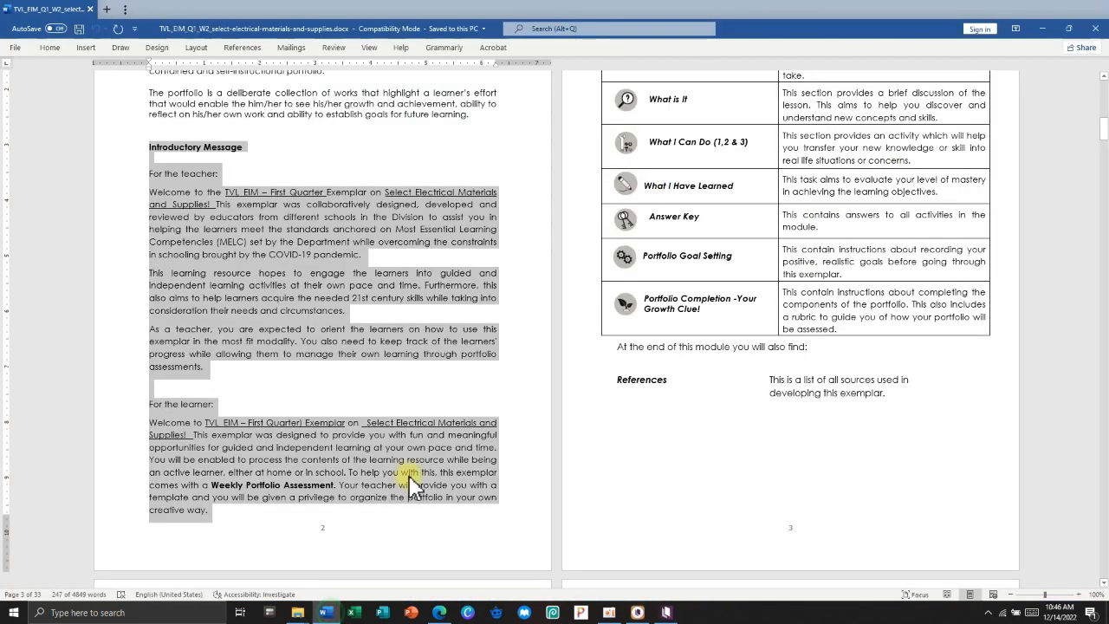
scroll(398, 251, "up", 2)
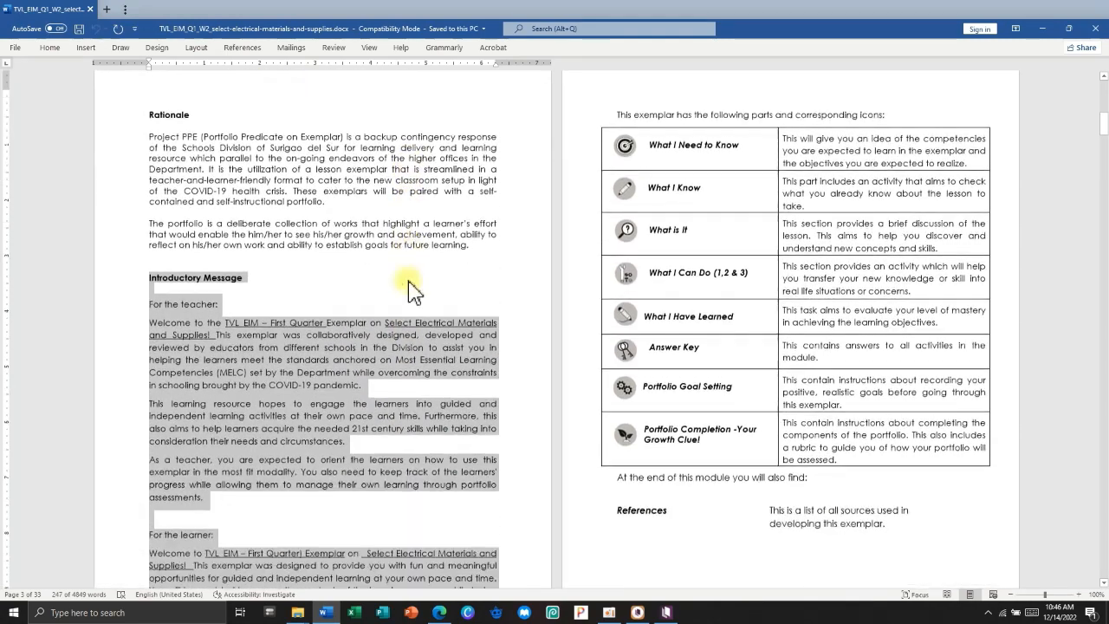
scroll(398, 286, "down", 5)
scroll(412, 291, "down", 7)
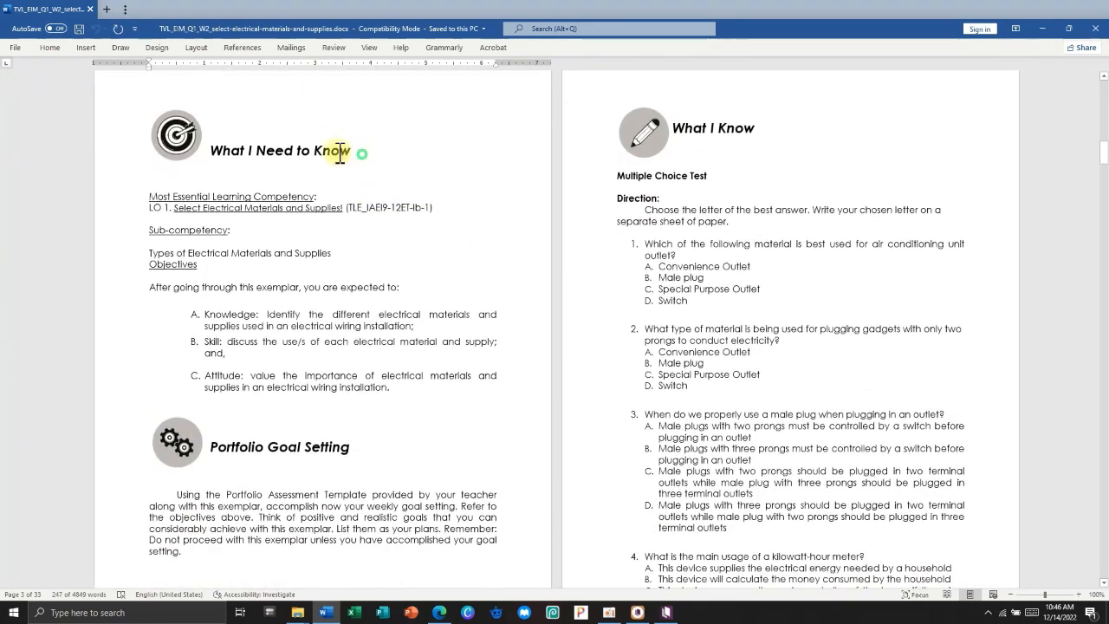
left_click_drag(356, 150, 210, 154)
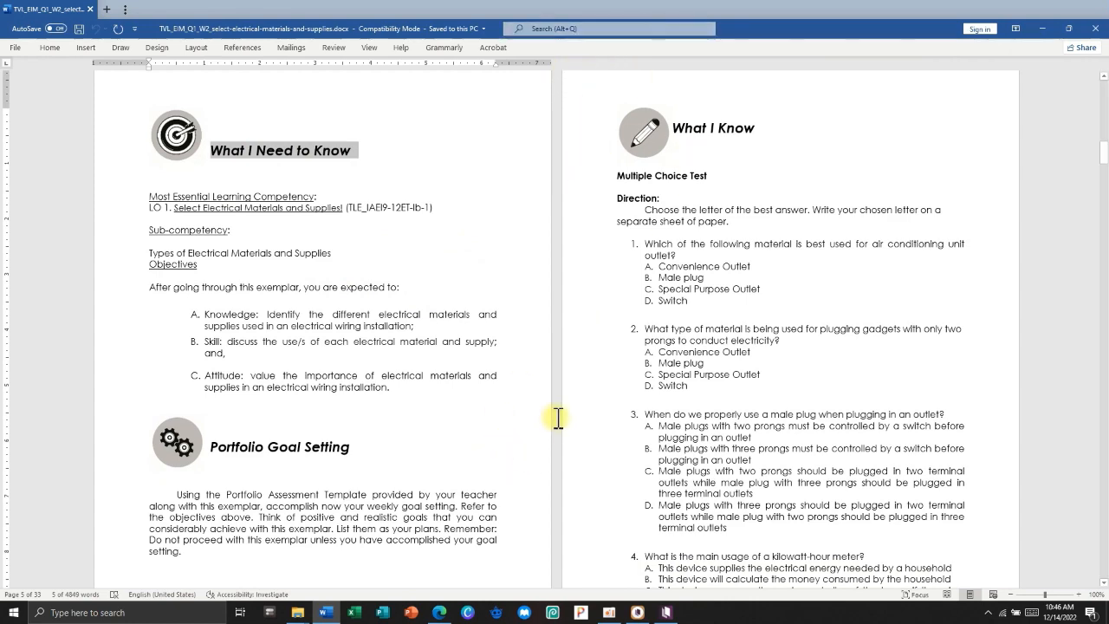
key("alt+Tab")
left_click(1040, 30)
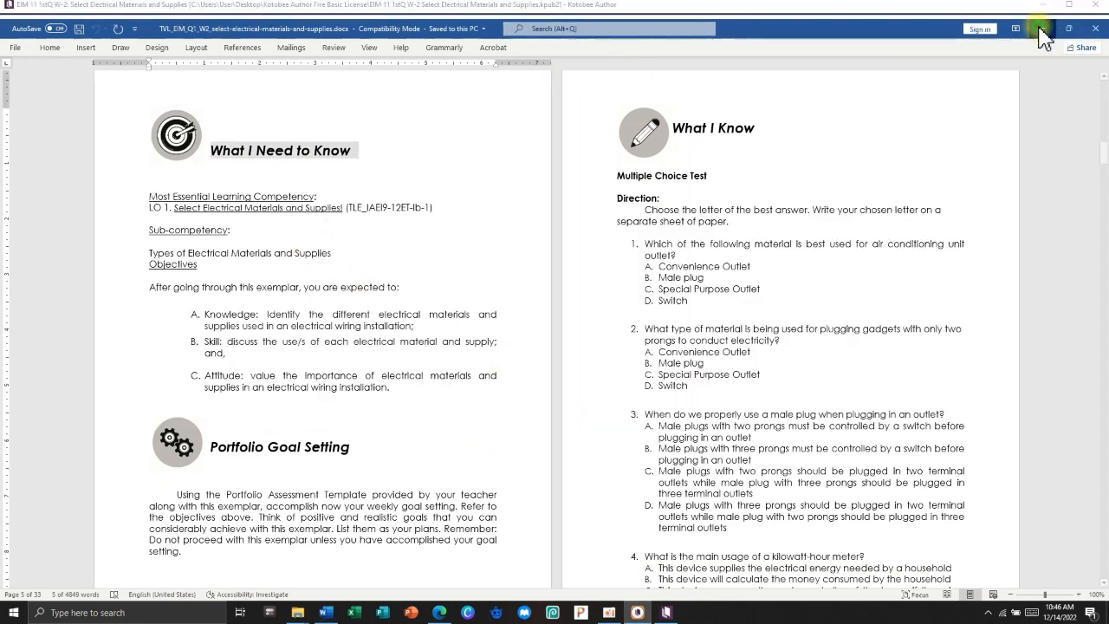
left_click(39, 177)
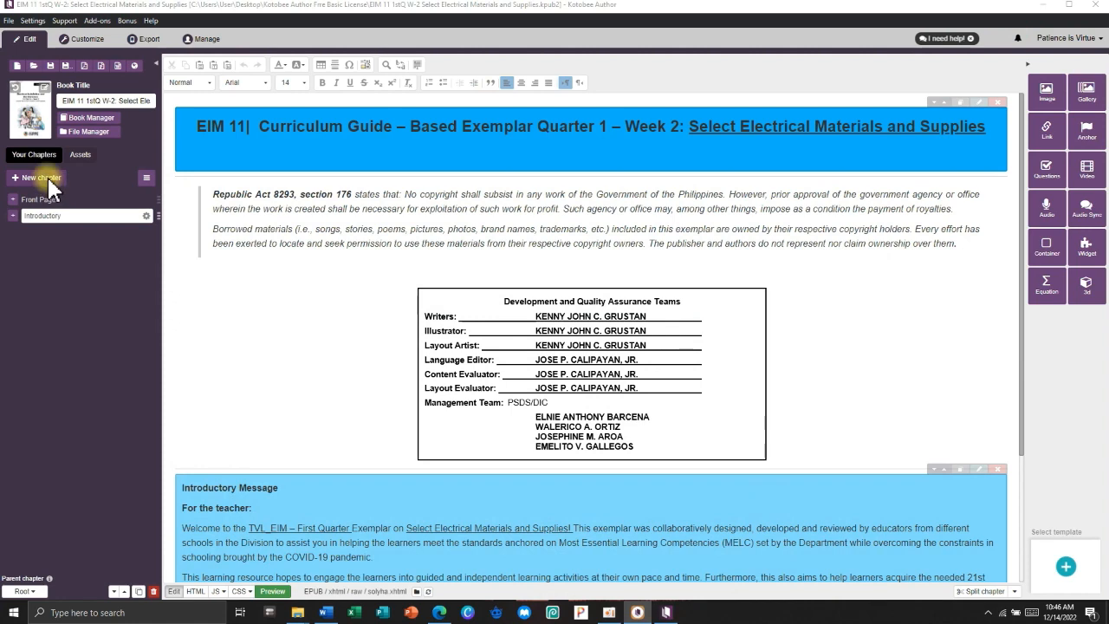
Create a reflowable 'What I Need to Know' chapter topped by a #00b2ff blue container.
left_click(472, 156)
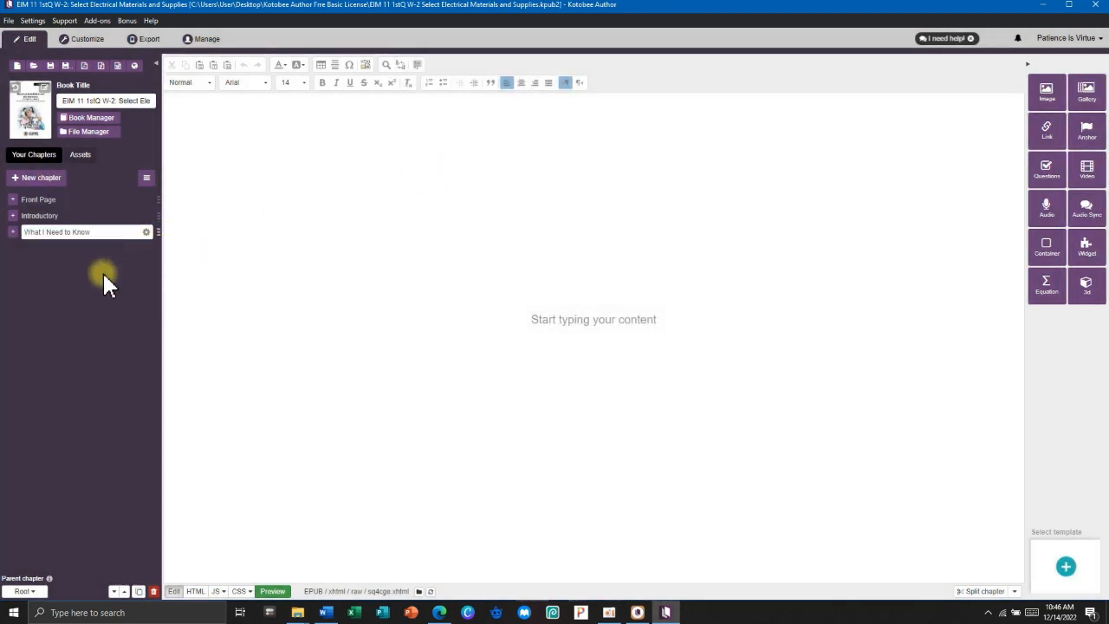
left_click(236, 234)
left_click(1050, 254)
left_click(488, 113)
left_click(552, 154)
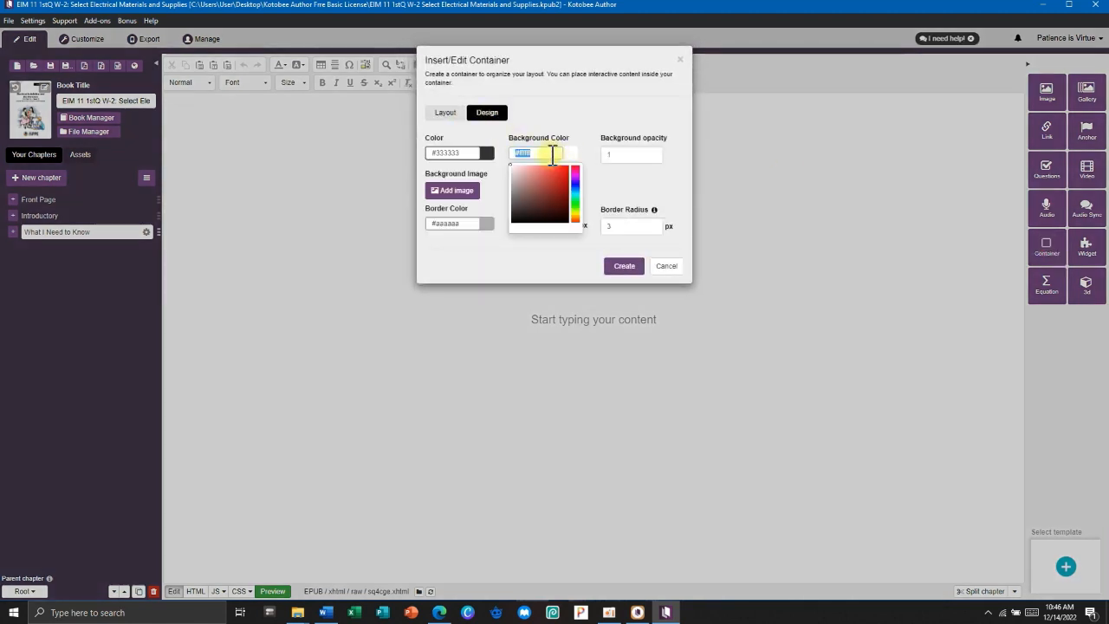
key("super+v")
scroll(575, 297, "down", 5)
left_click(573, 293)
left_click_drag(470, 222, 414, 224)
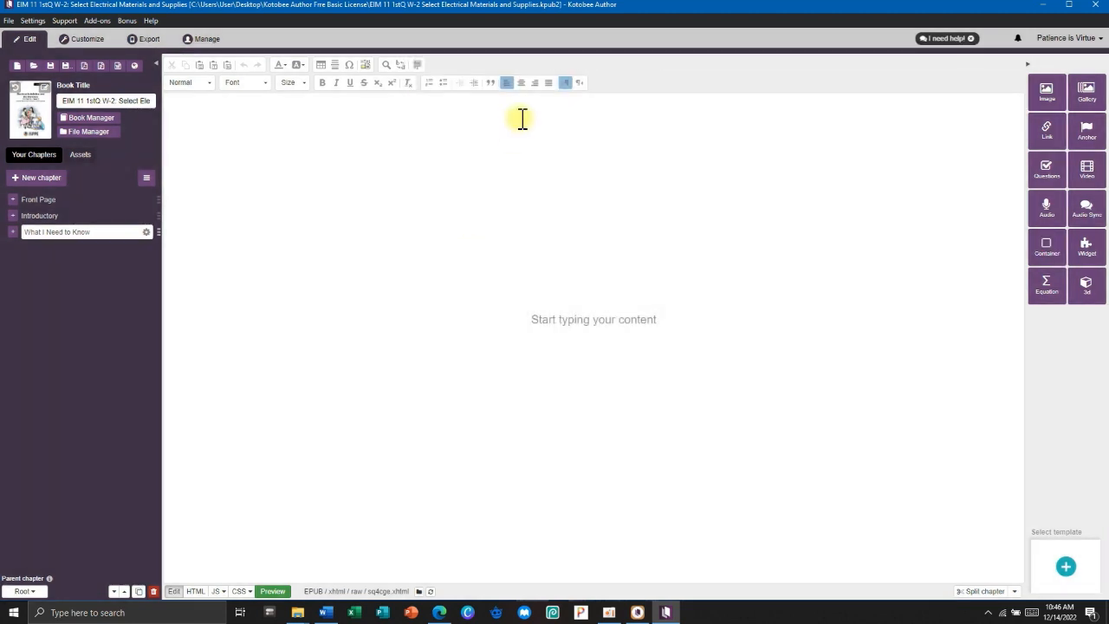
left_click(1040, 246)
left_click(487, 113)
left_click(534, 153)
type("#00b2ff")
left_click(468, 223)
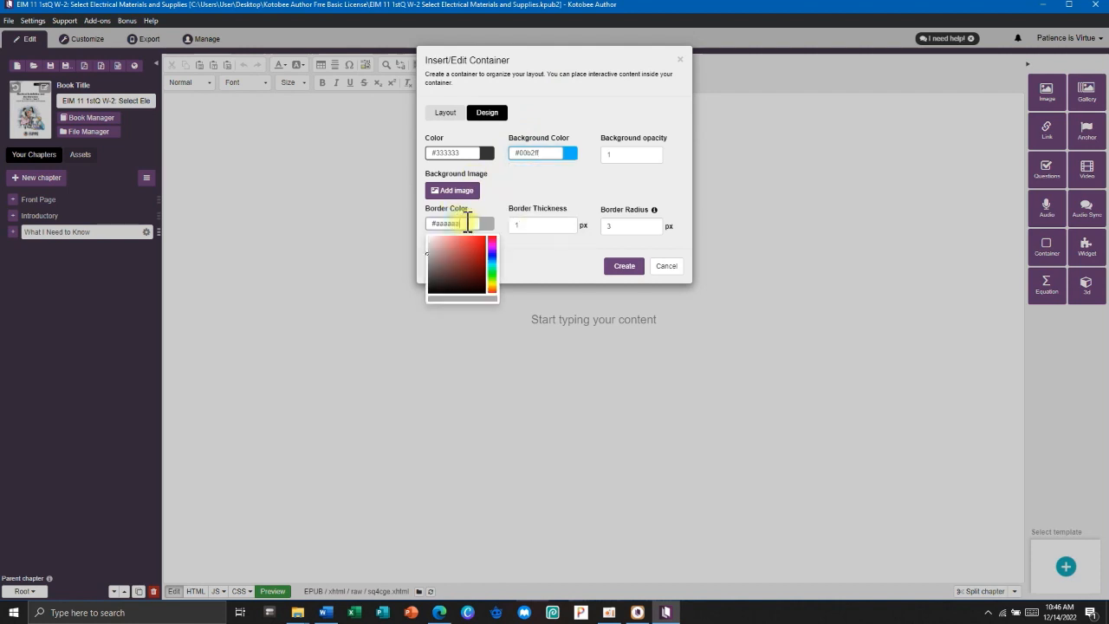
left_click(625, 266)
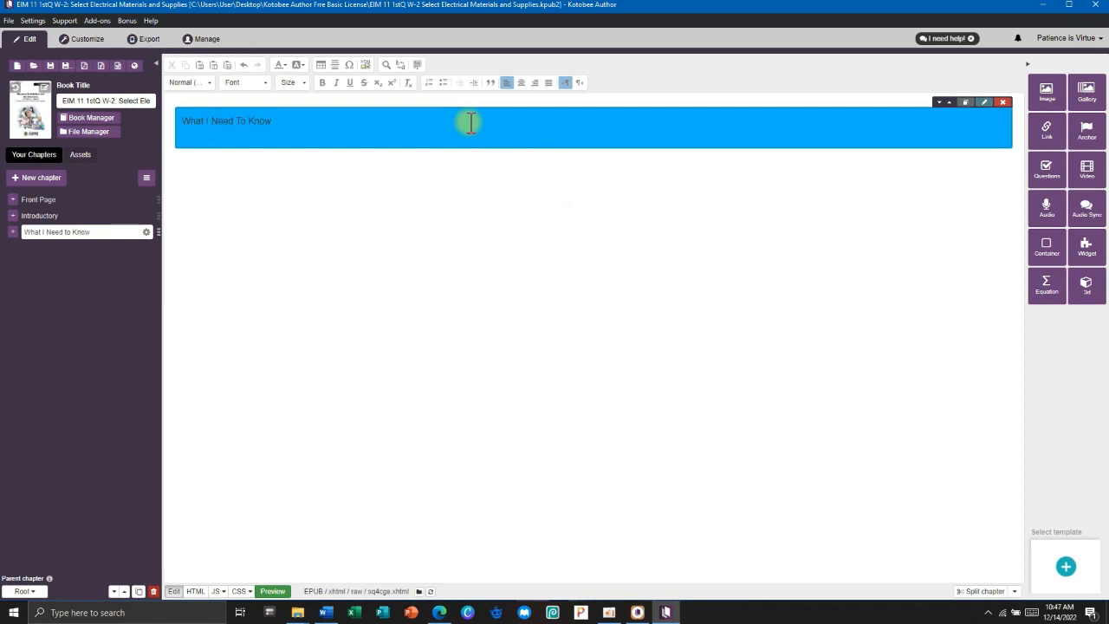
Make the banner title bold at size 24 and add a horizontal line beneath it.
left_click(82, 215)
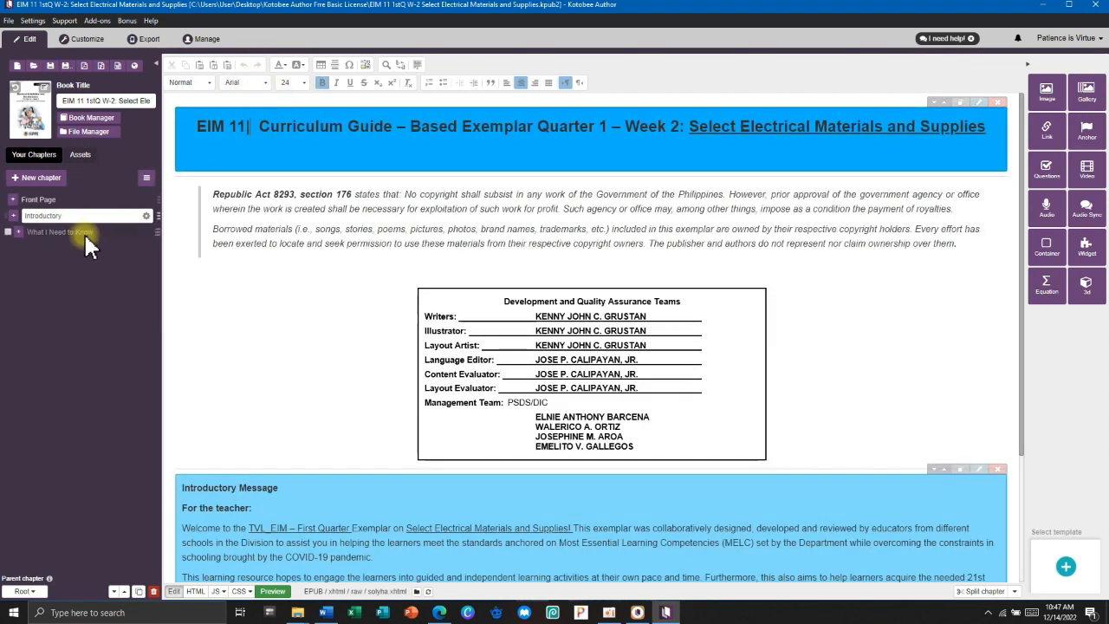
left_click(82, 233)
left_click(205, 144)
triple_click(234, 121)
left_click(291, 82)
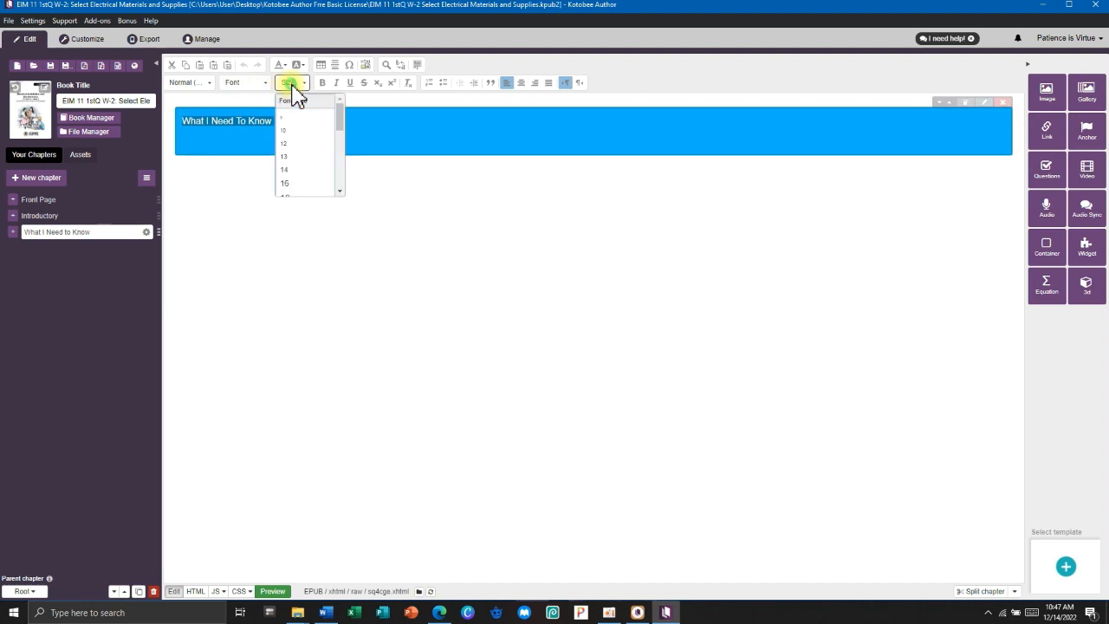
scroll(295, 165, "down", 2)
left_click(293, 189)
left_click(307, 165)
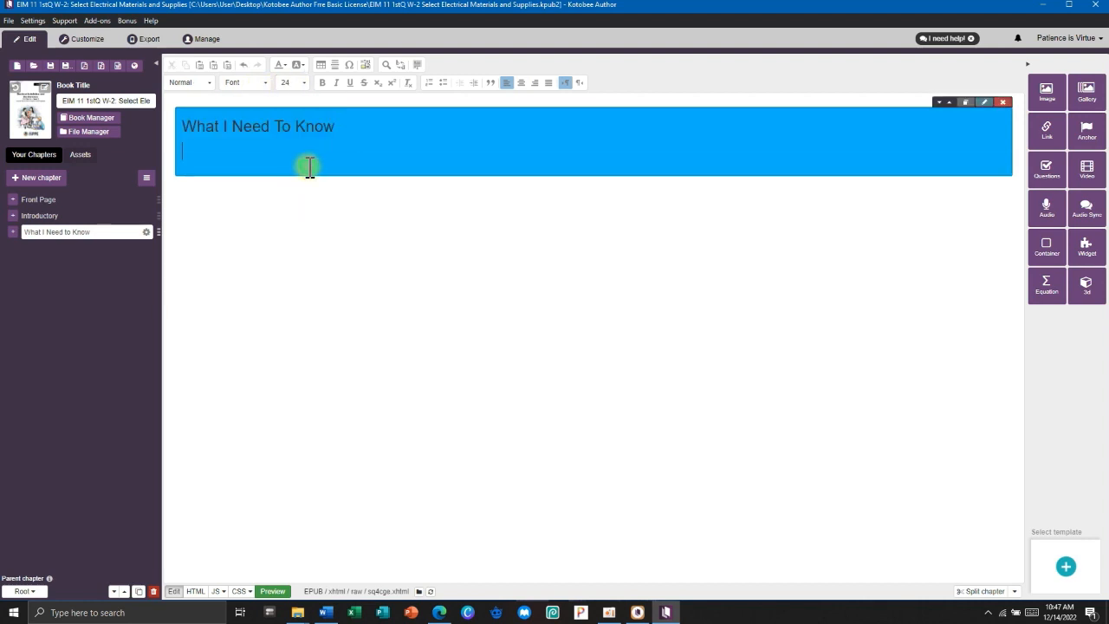
left_click_drag(335, 127, 178, 126)
left_click(322, 82)
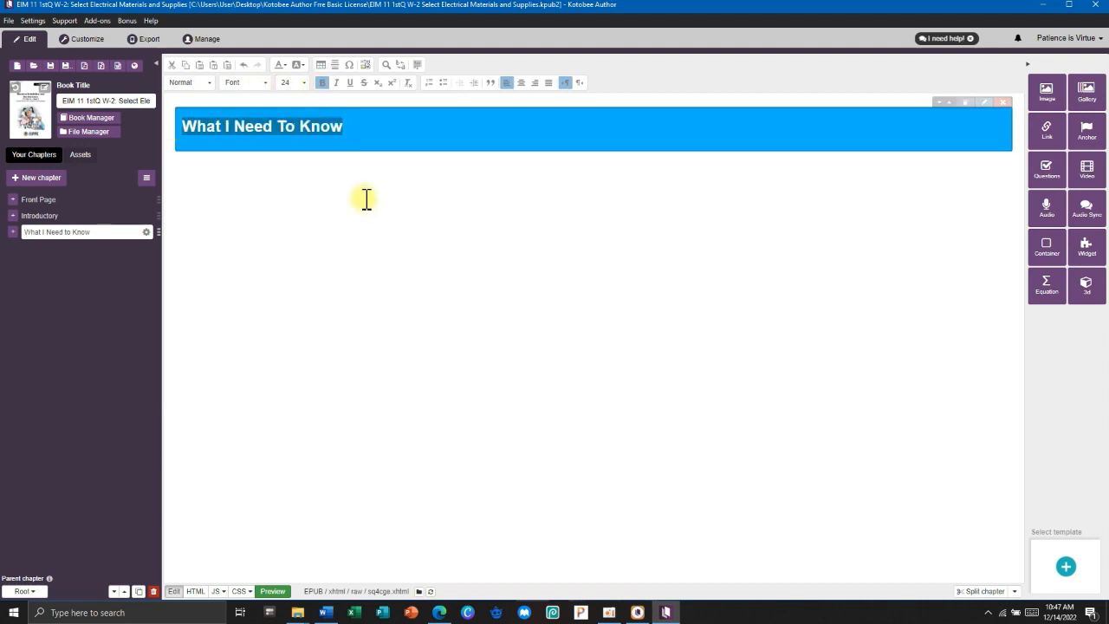
left_click(366, 199)
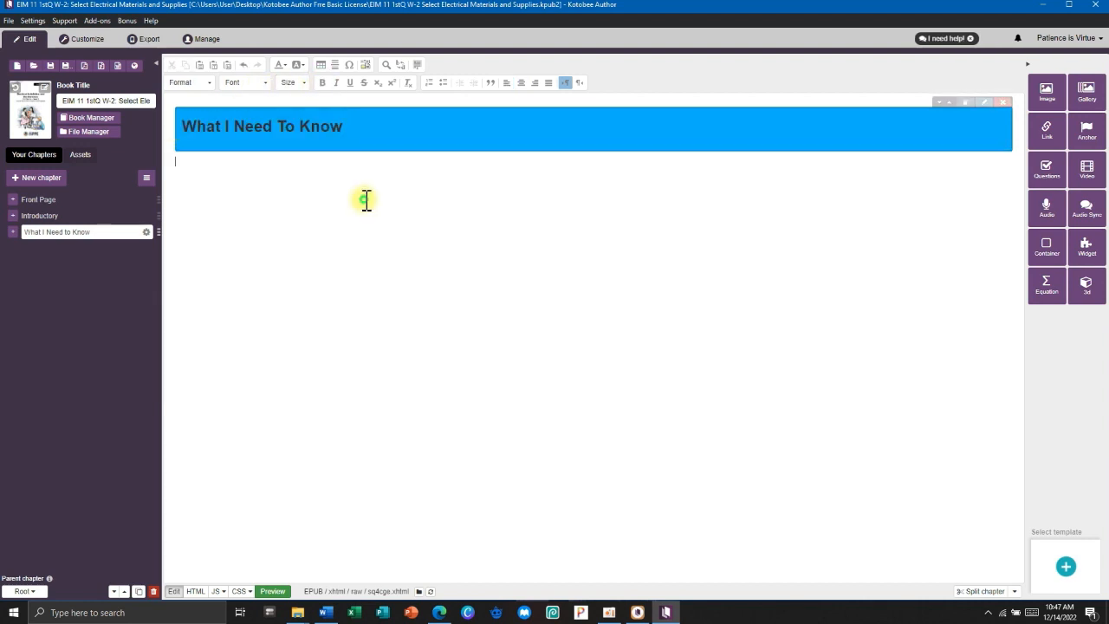
left_click(334, 64)
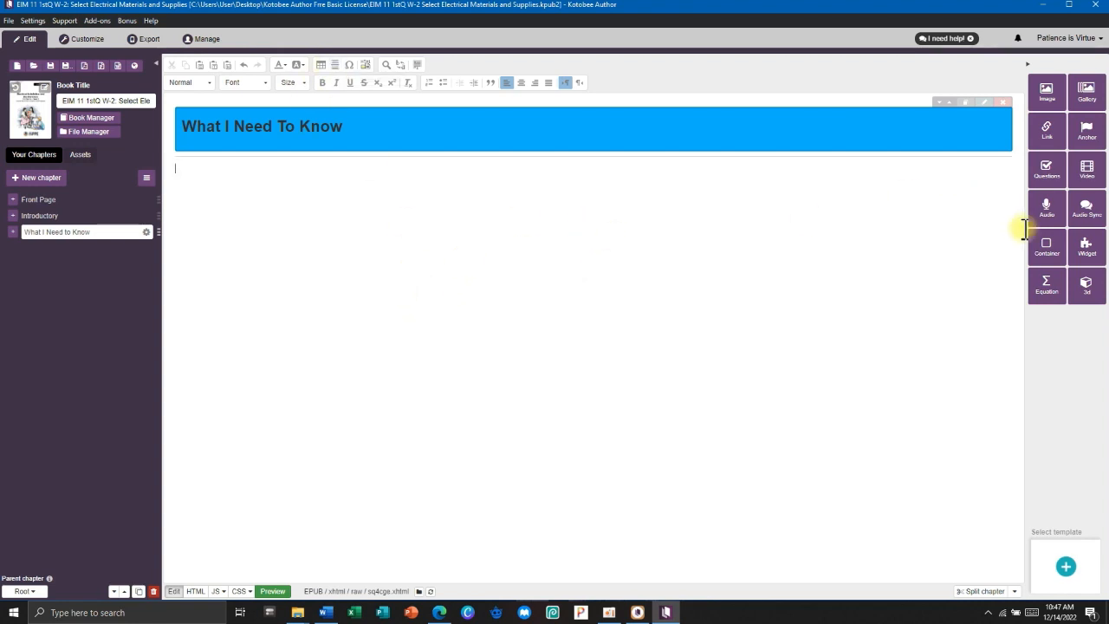
Insert a container with #82dbff light-blue background and border below the banner.
left_click(1048, 251)
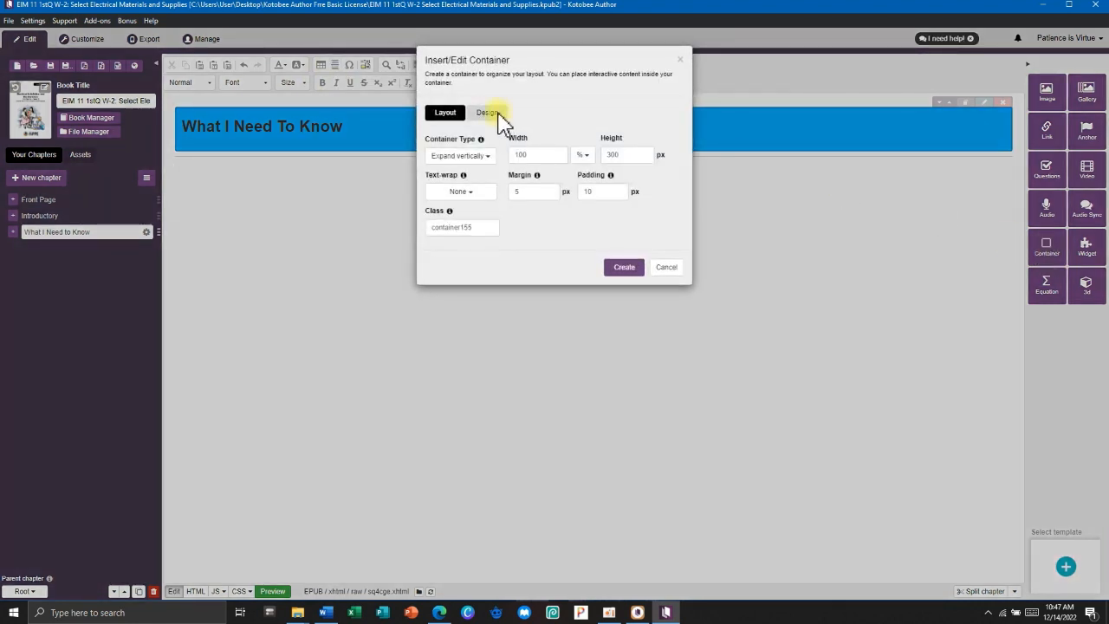
left_click(487, 114)
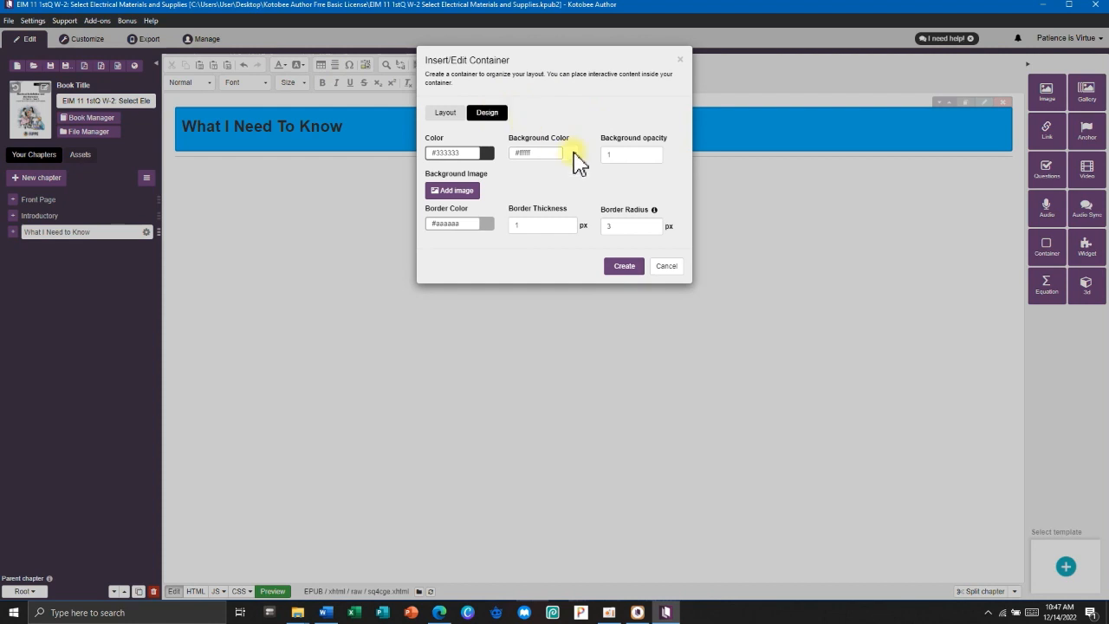
left_click(539, 152)
key("super+v")
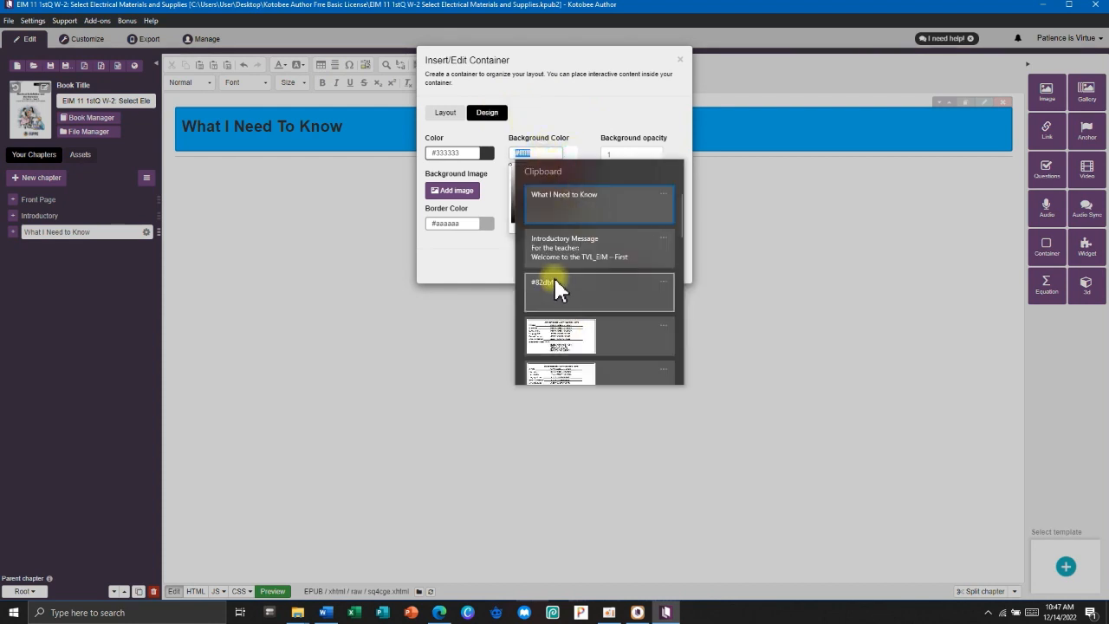
scroll(570, 281, "down", 2)
scroll(570, 280, "up", 2)
scroll(578, 306, "down", 4)
left_click(578, 306)
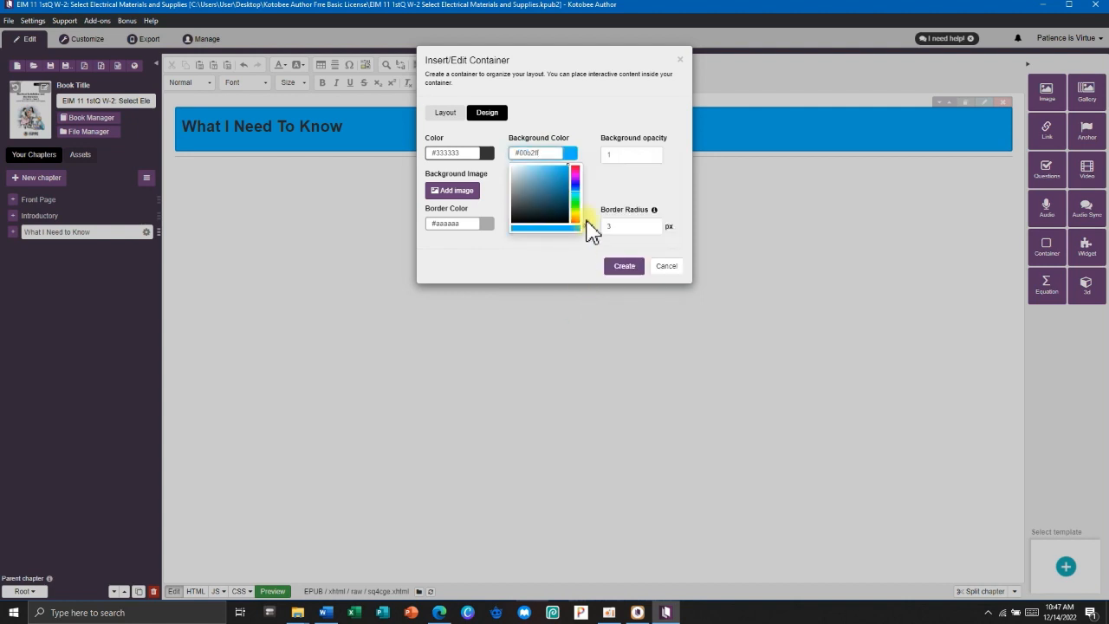
key("super+v")
left_click(572, 295)
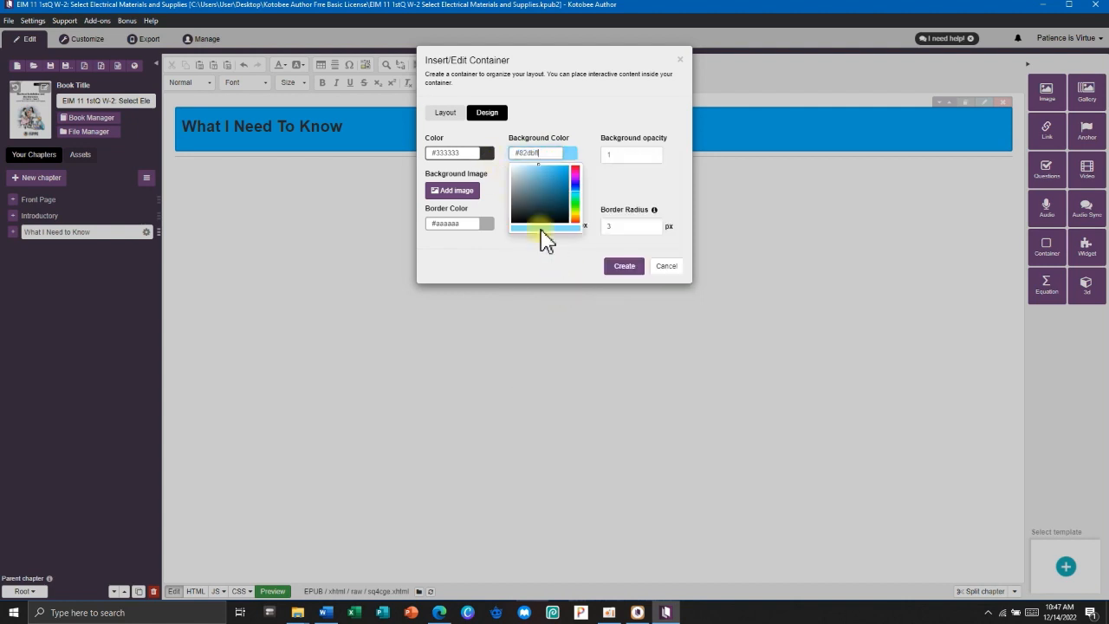
left_click(431, 224)
type("#82dbff")
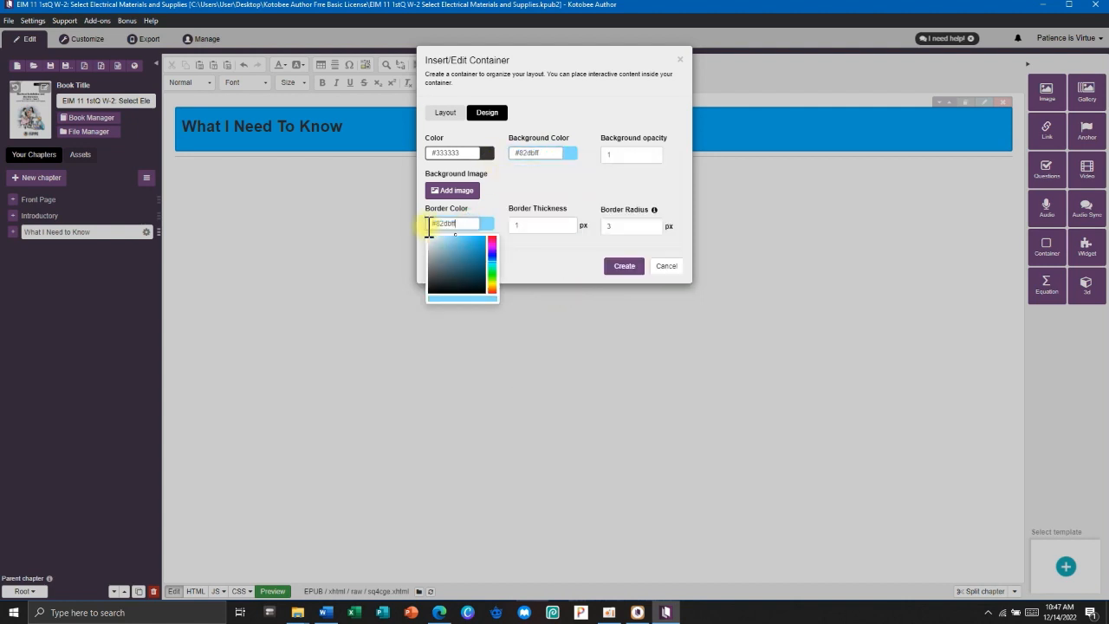
left_click(548, 255)
left_click(625, 267)
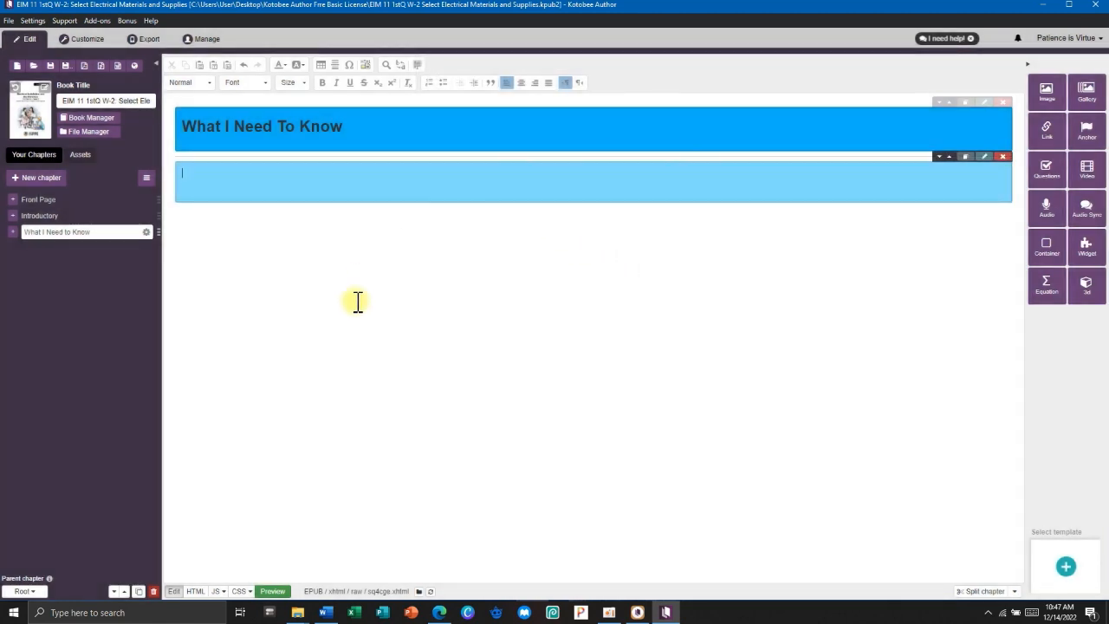
left_click(335, 612)
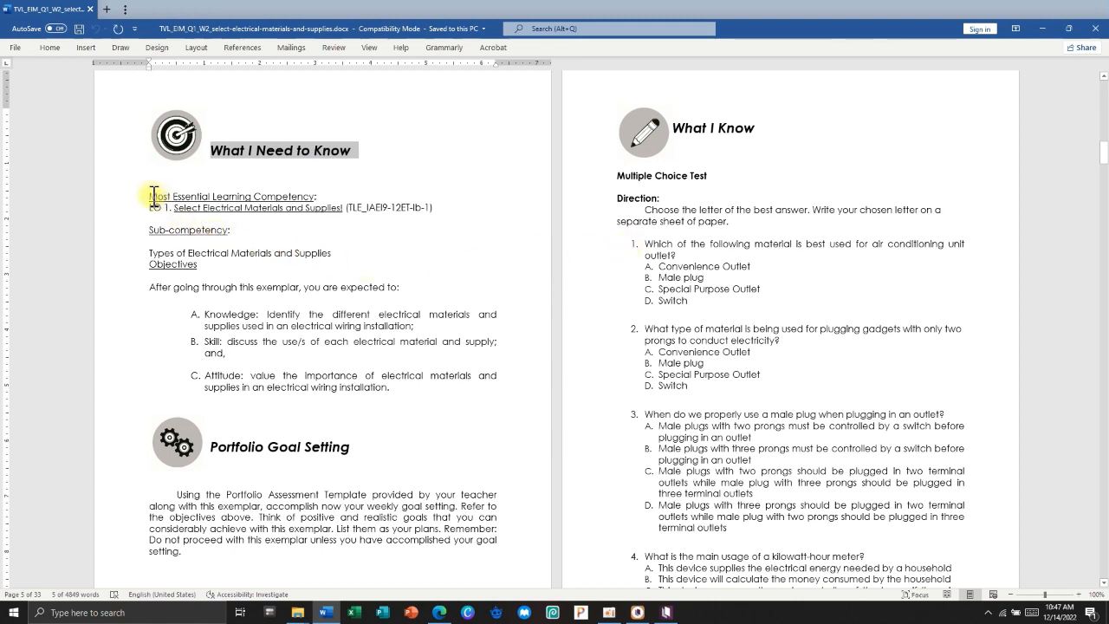
Copy the Most Essential Learning Competency text from Word and paste it into the light-blue container.
left_click_drag(153, 196, 411, 401)
key("ctrl+c")
key("alt+Tab")
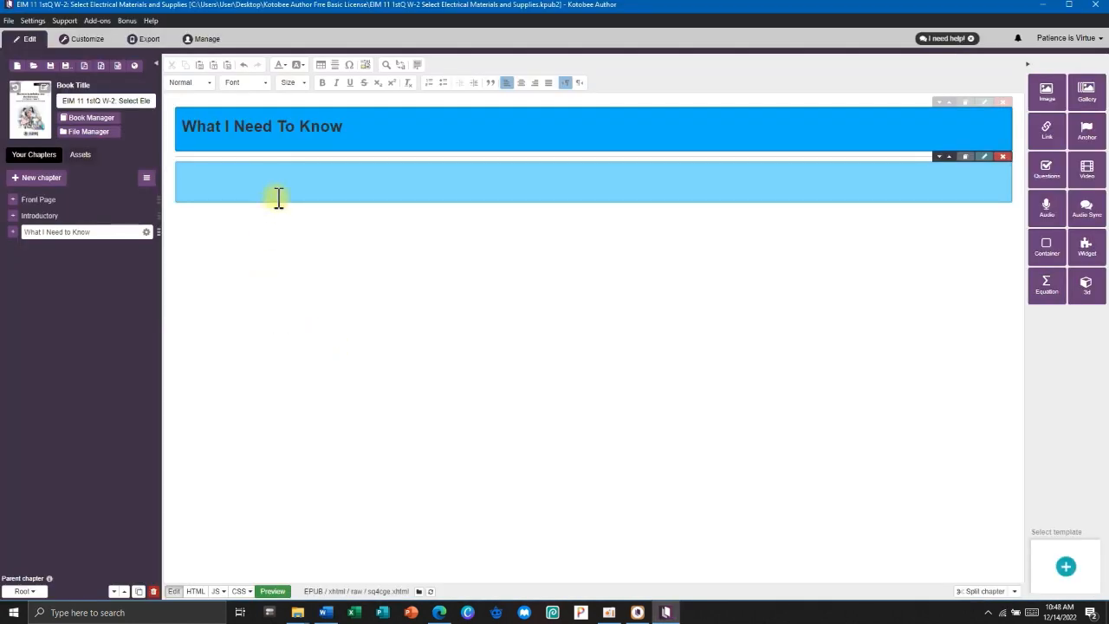
key("ctrl+v")
Delete the extra blank lines under Sub-competency, before Knowledge and above the objectives list.
key("BackSpace")
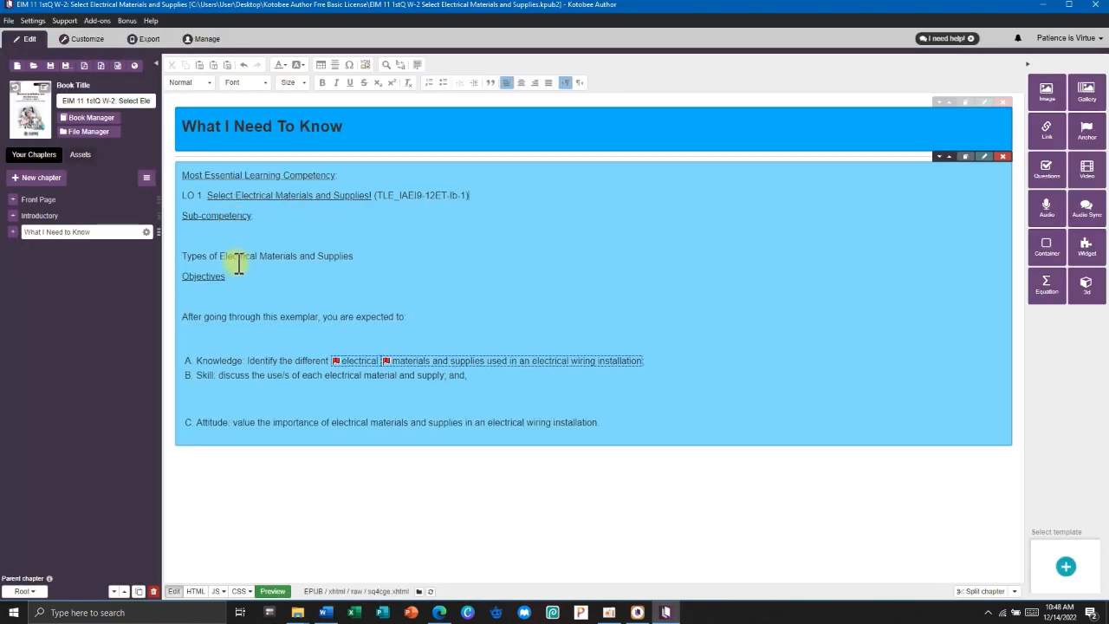
key("ctrl+z")
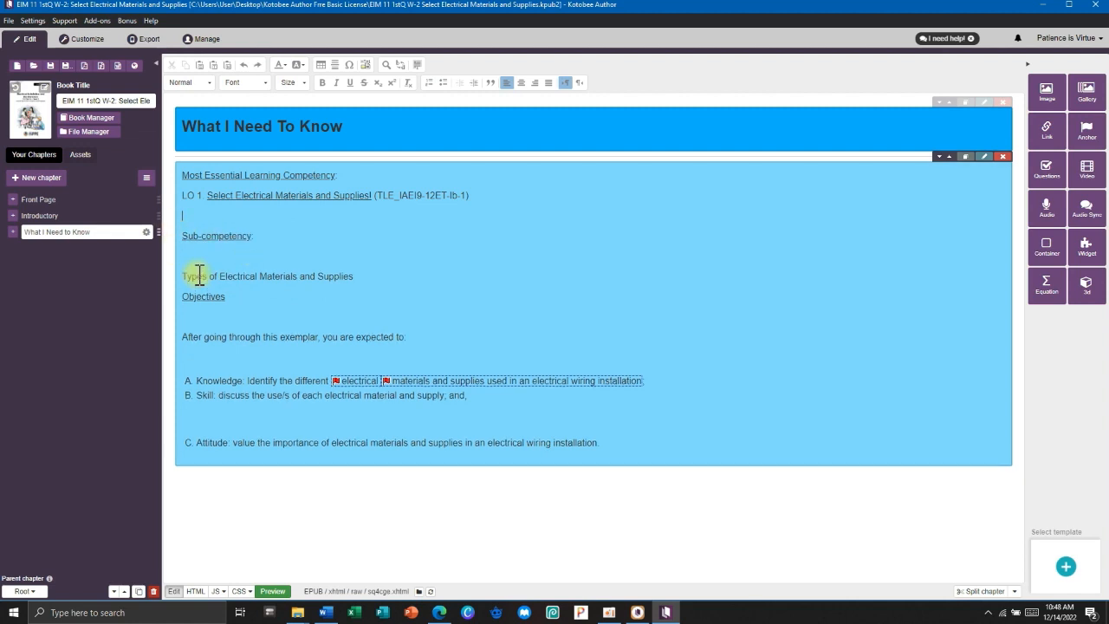
left_click(270, 240)
key("Delete")
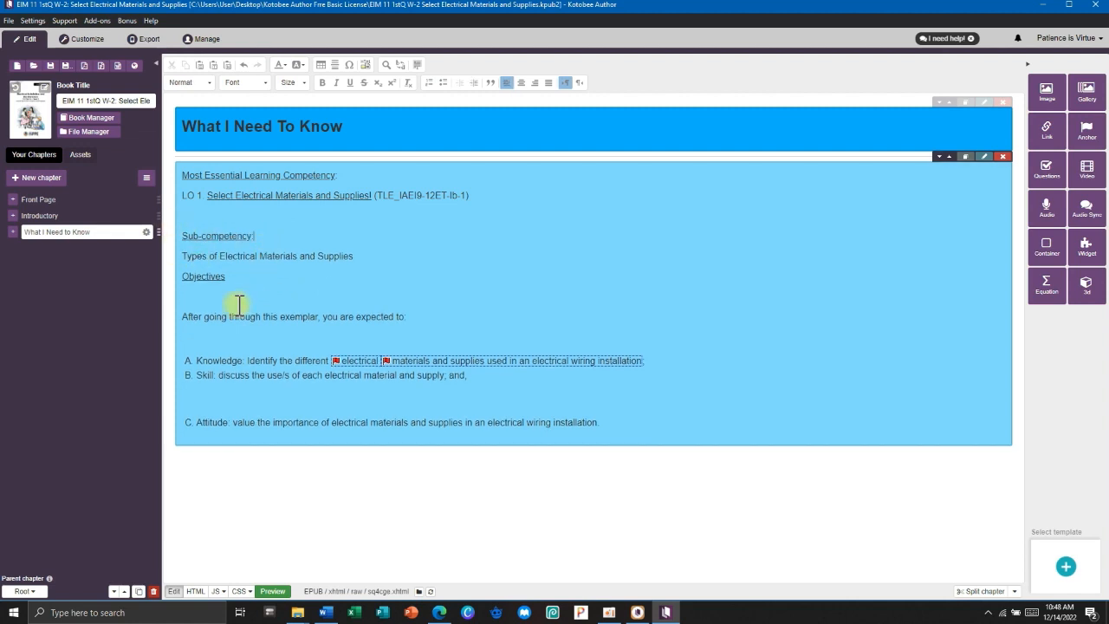
left_click(207, 359)
key("BackSpace")
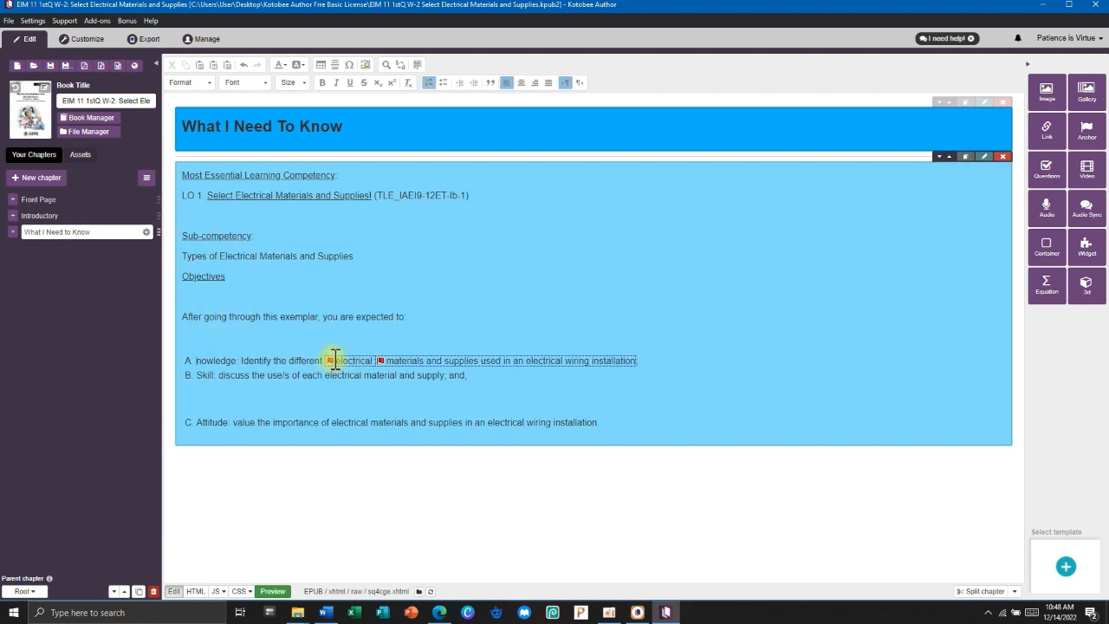
type("K")
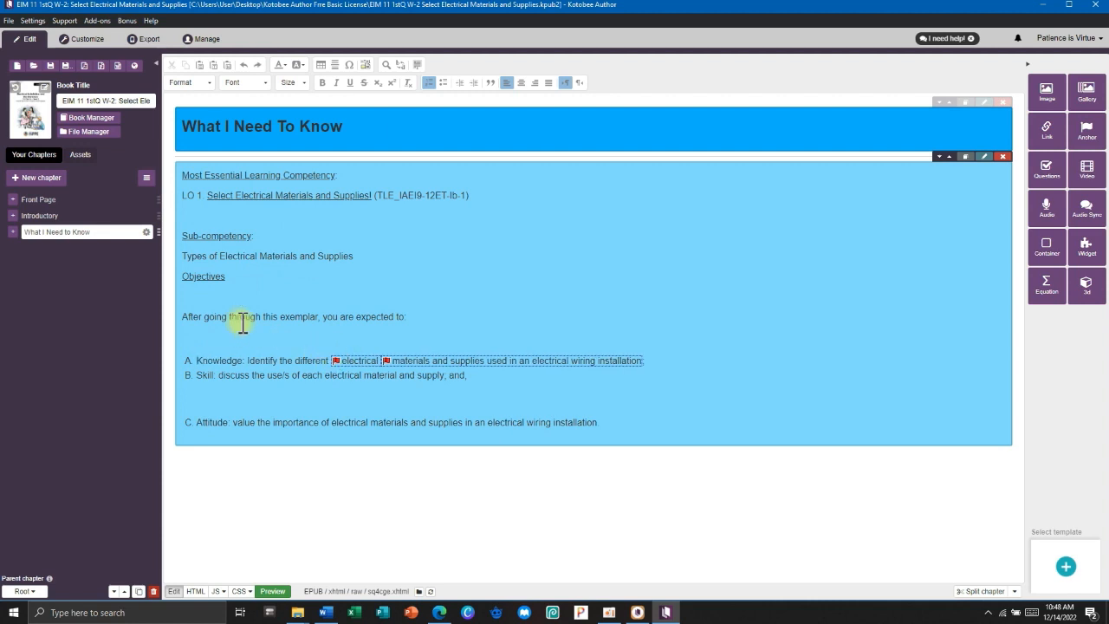
key("BackSpace")
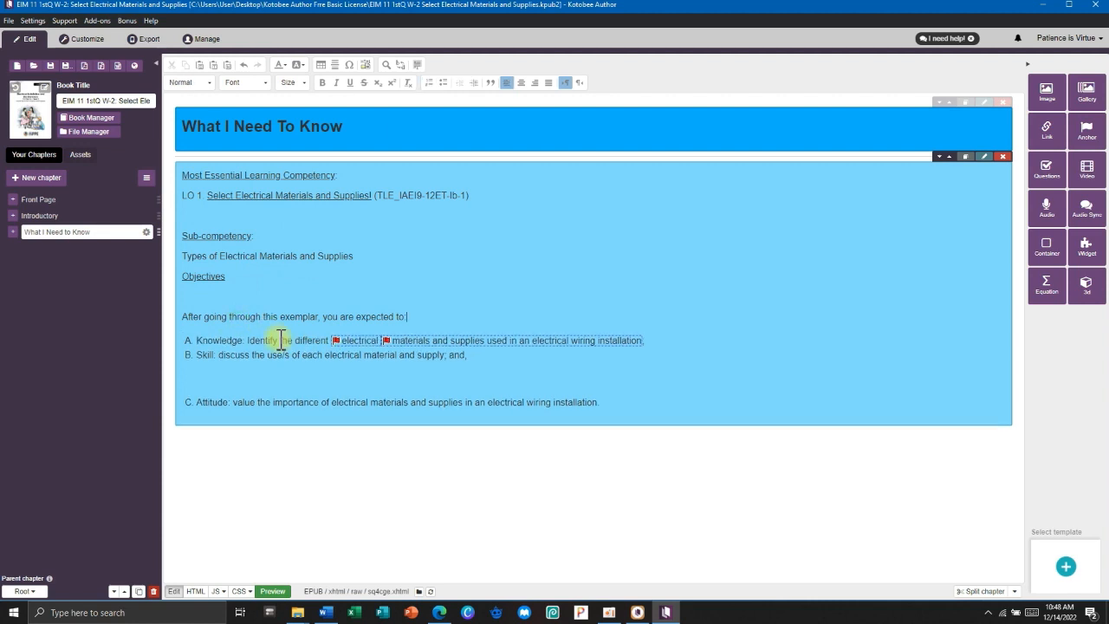
Remove the stray links from the words 'electrical' and 'materials'.
double_click(336, 338)
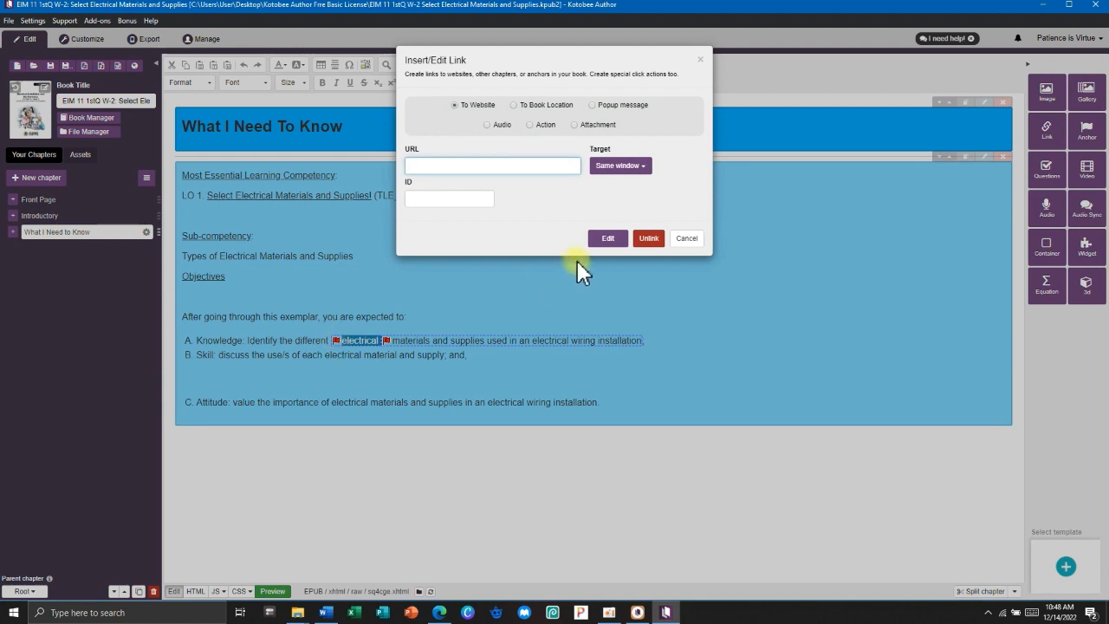
left_click(643, 240)
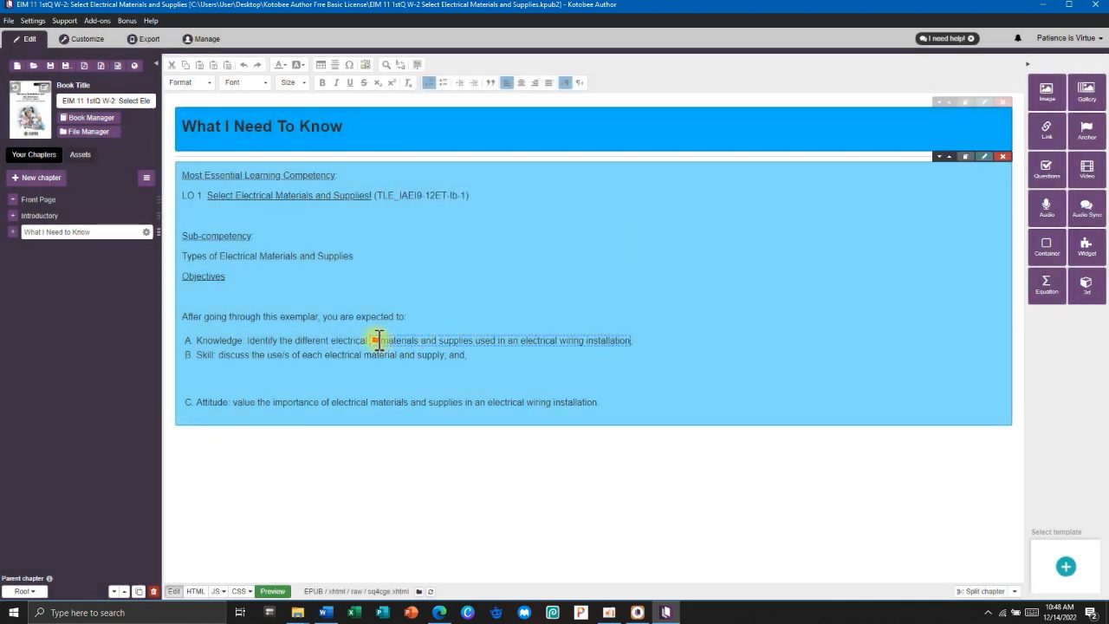
double_click(378, 338)
left_click(642, 241)
Fix the blank lines around Objectives and between items B and C.
left_click(406, 297)
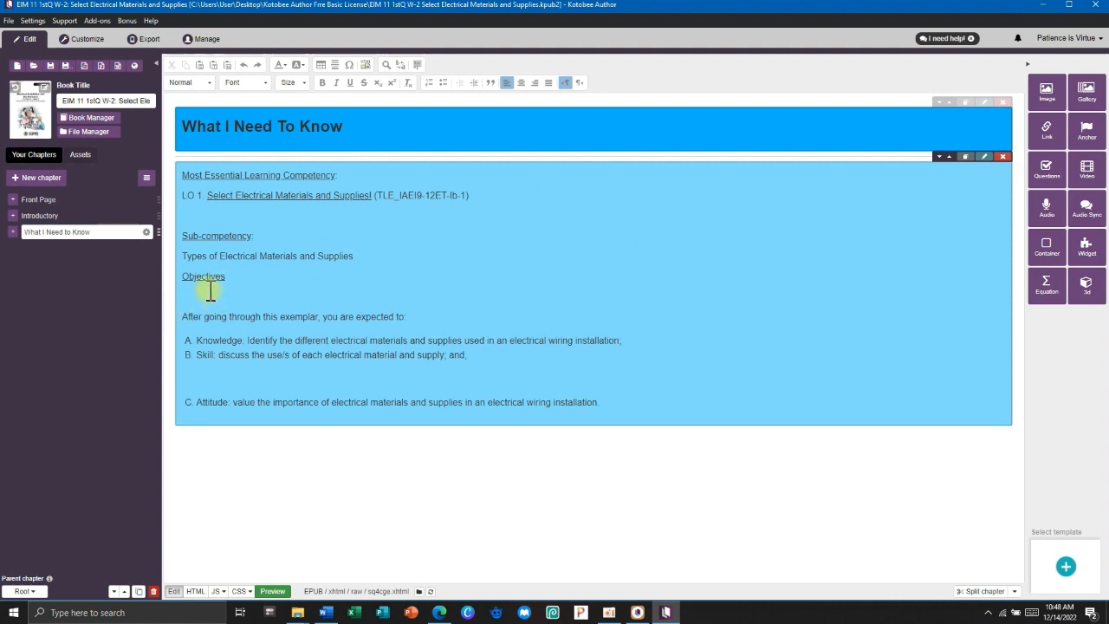
key("BackSpace")
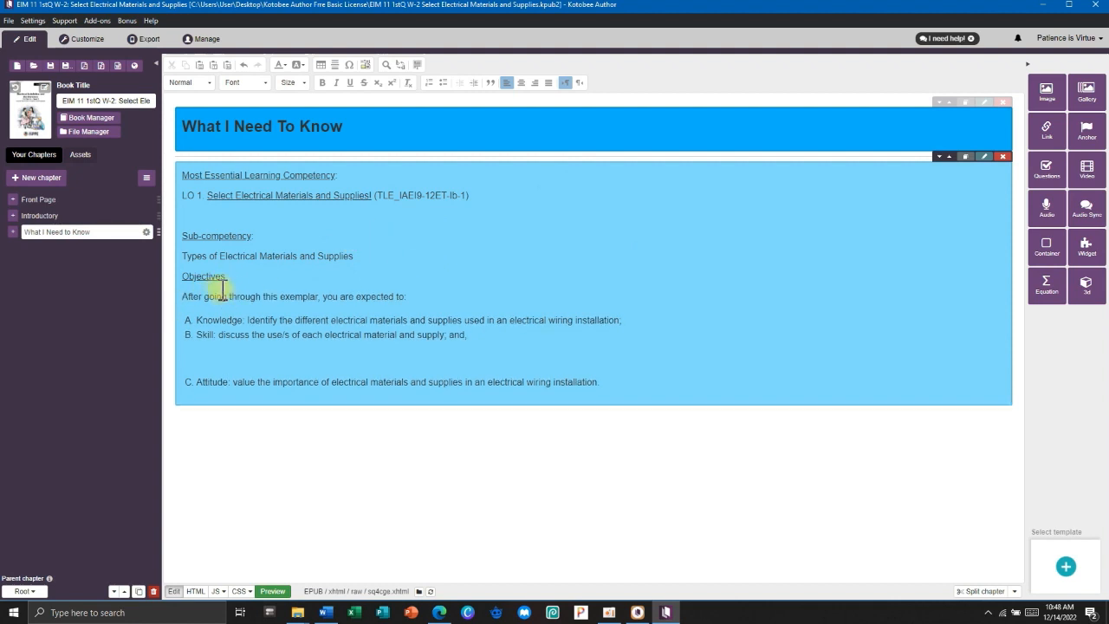
left_click(184, 276)
key("Return")
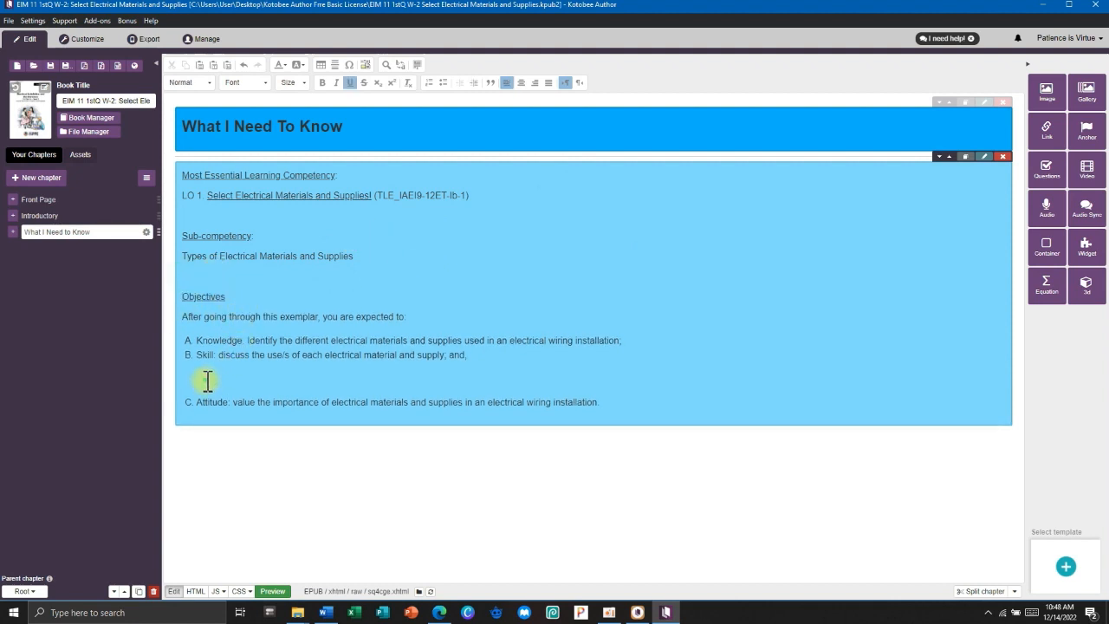
key("BackSpace")
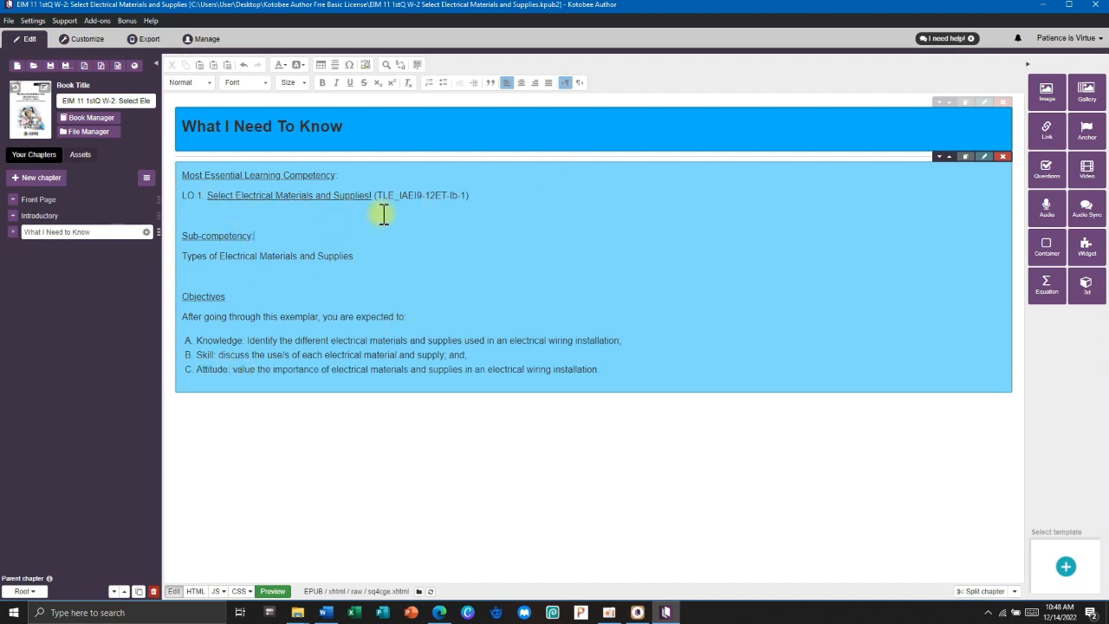
Set the pasted competency text, including the first heading, to Arial size 14.
left_click_drag(617, 361, 348, 239)
left_click(346, 232)
left_click(247, 83)
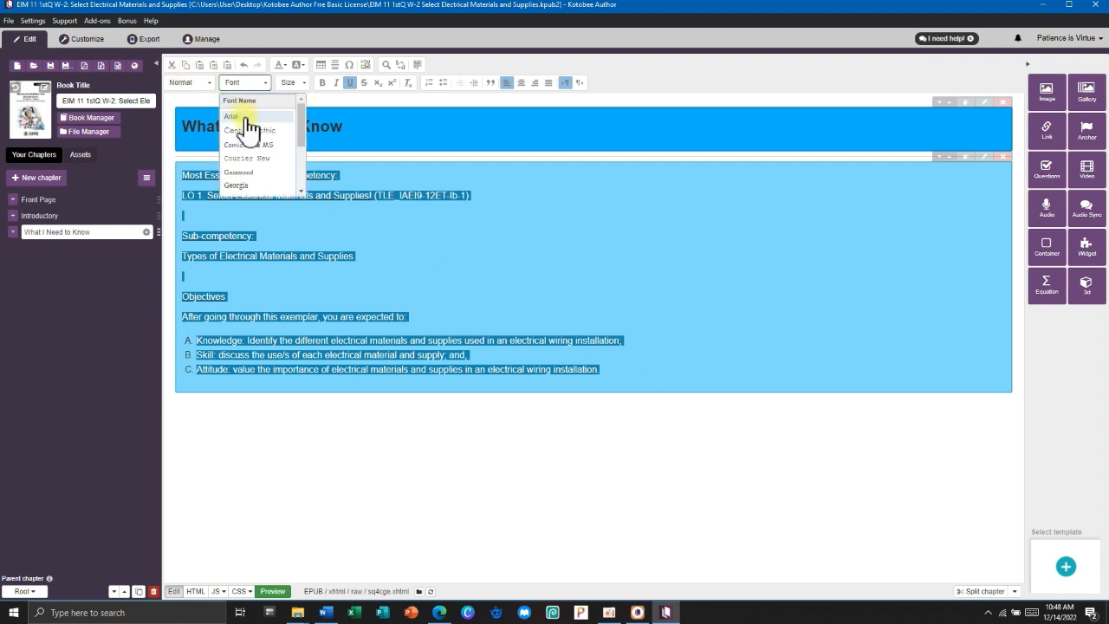
left_click(242, 116)
left_click(297, 83)
left_click(301, 174)
left_click_drag(339, 176, 184, 178)
left_click(297, 83)
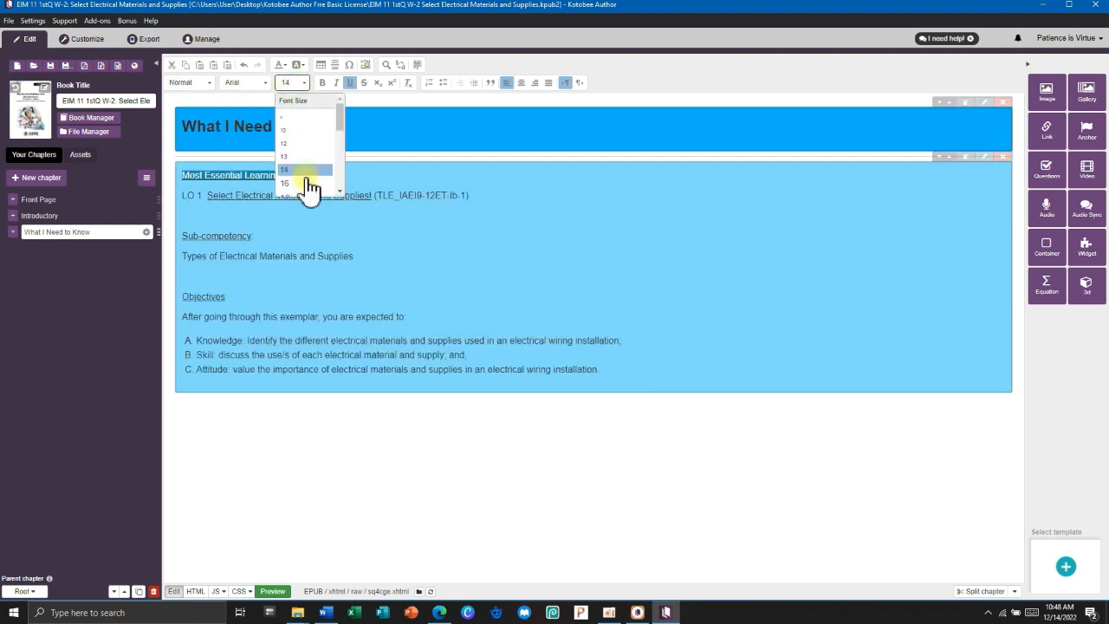
left_click(303, 186)
left_click(354, 238)
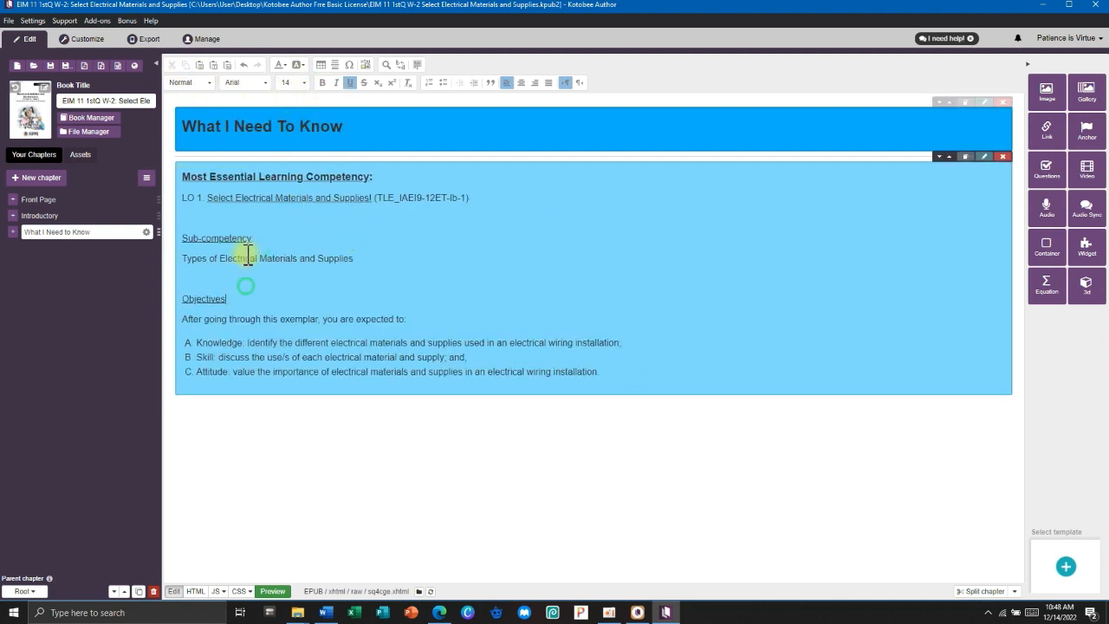
Make the 'Sub-competency:' and 'Objectives' headings bold.
left_click_drag(258, 239, 182, 240)
left_click(322, 83)
left_click_drag(227, 299, 182, 299)
left_click(321, 85)
Remove underlines from the headings and 'Select Electrical Materials and Supplies', deleting a stray character.
left_click(354, 295)
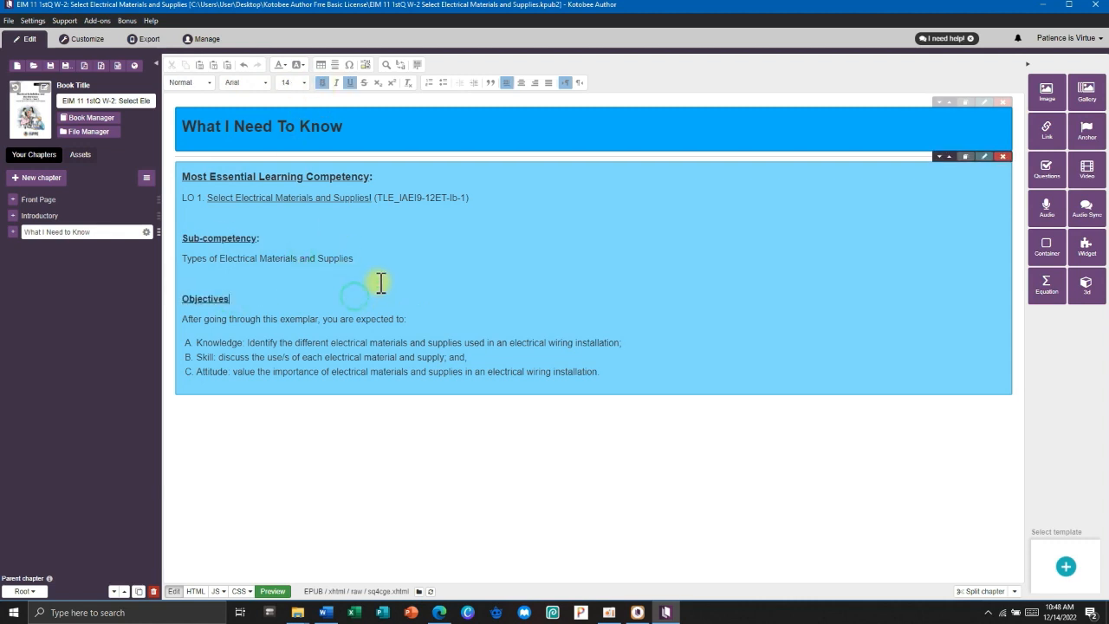
left_click_drag(372, 176, 181, 179)
left_click(350, 85)
left_click(258, 300)
left_click_drag(262, 236, 183, 234)
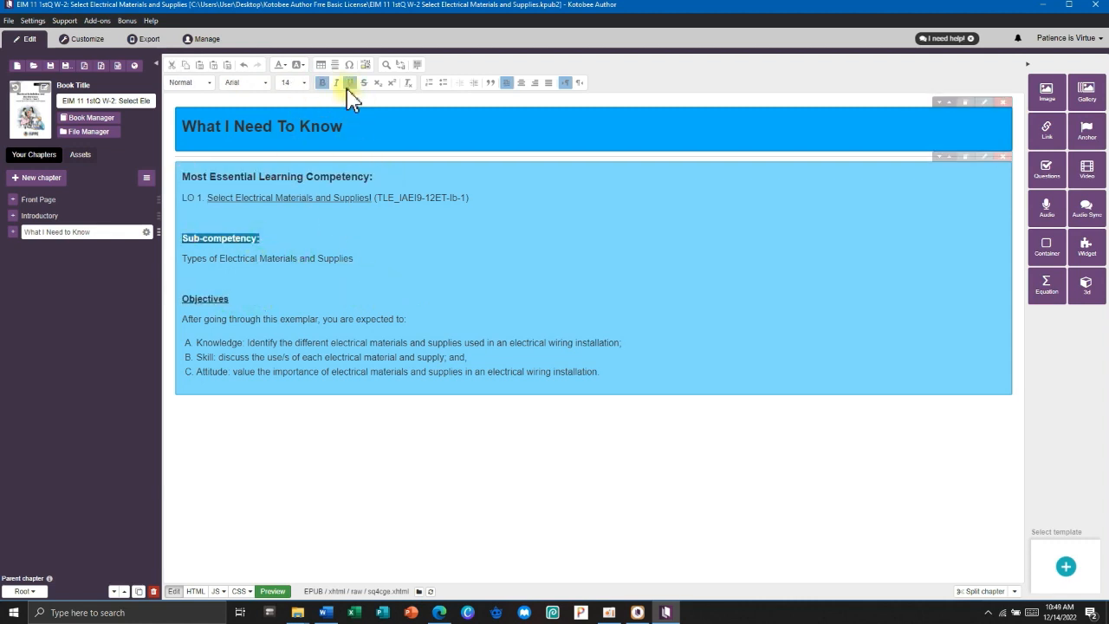
left_click(348, 86)
left_click_drag(230, 299, 181, 292)
left_click(352, 84)
left_click(374, 199)
key("BackSpace")
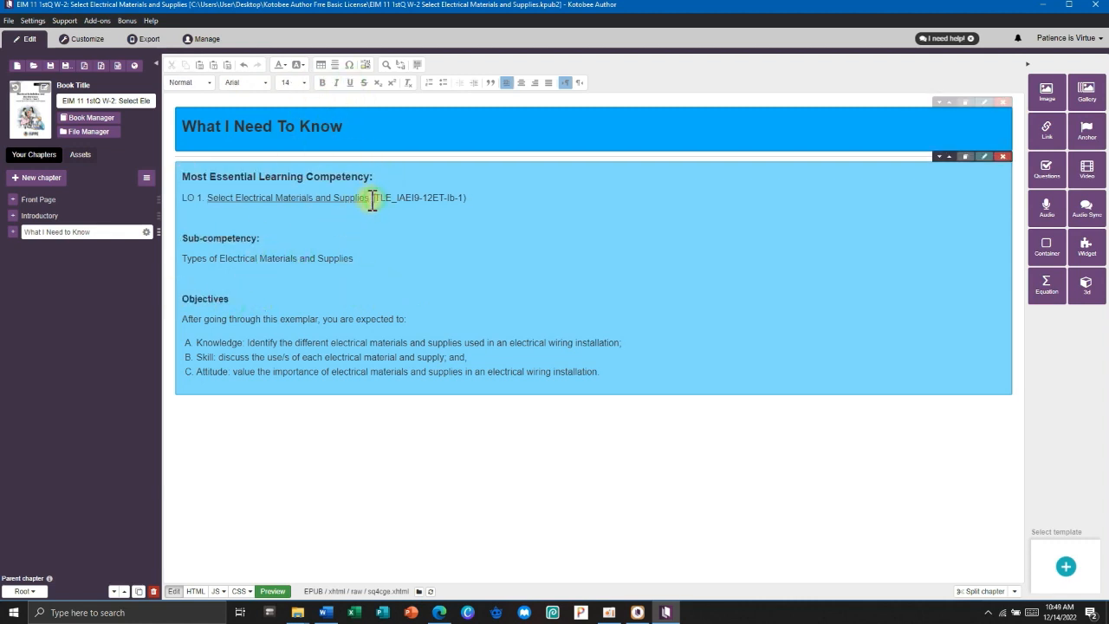
left_click_drag(371, 198, 207, 199)
left_click(349, 82)
left_click(381, 280)
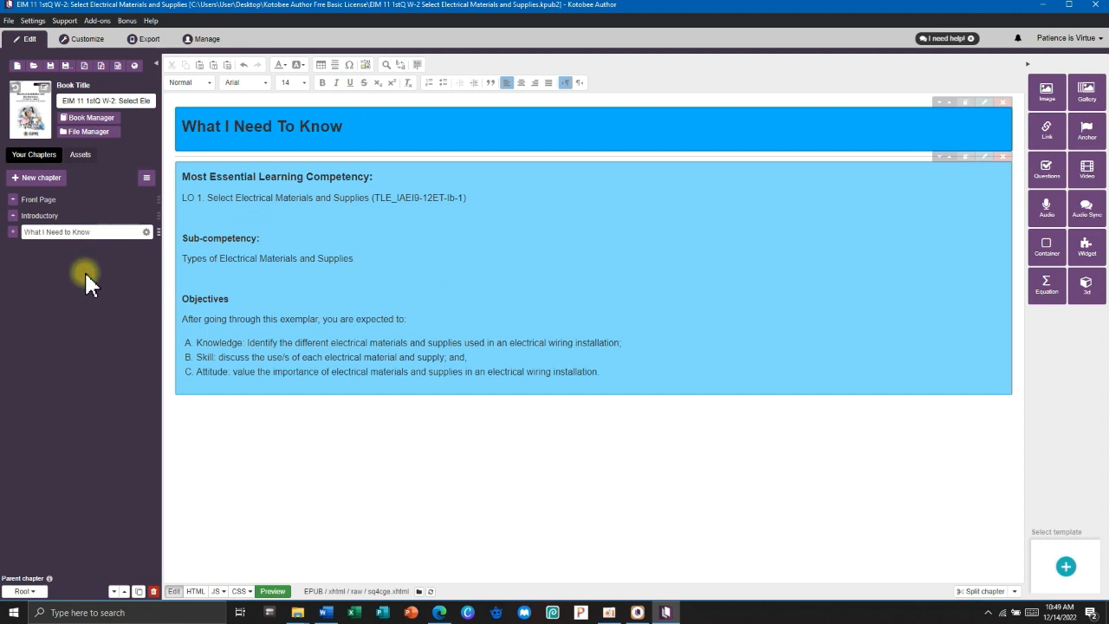
Create a new reflowable chapter named 'What I Know', checking the heading in the Word module.
left_click(41, 175)
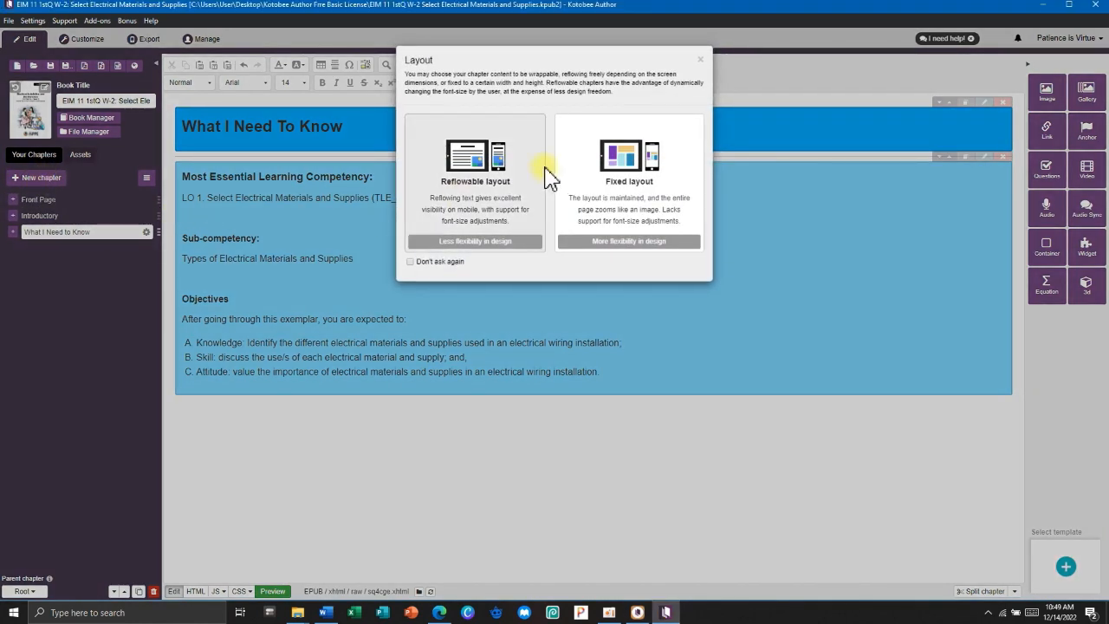
left_click(466, 165)
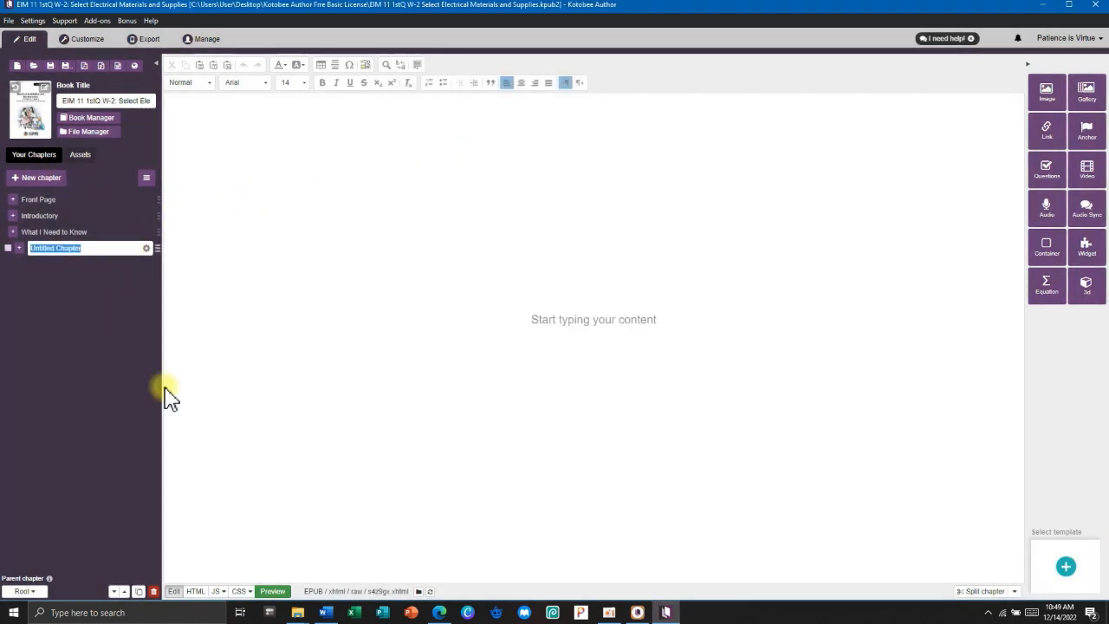
left_click(328, 612)
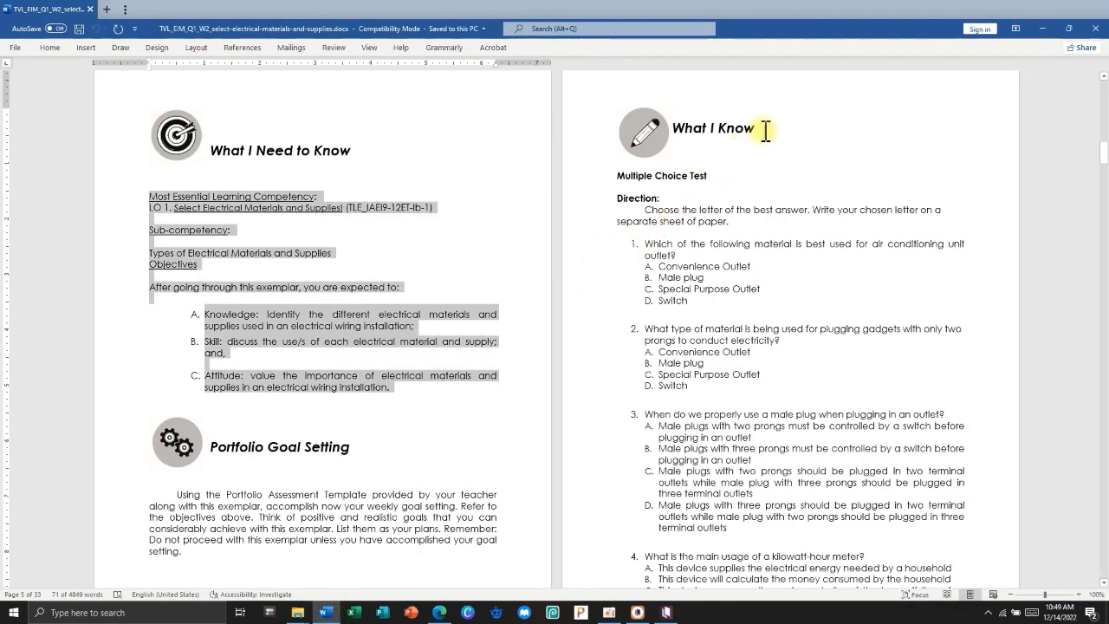
left_click_drag(764, 128, 678, 130)
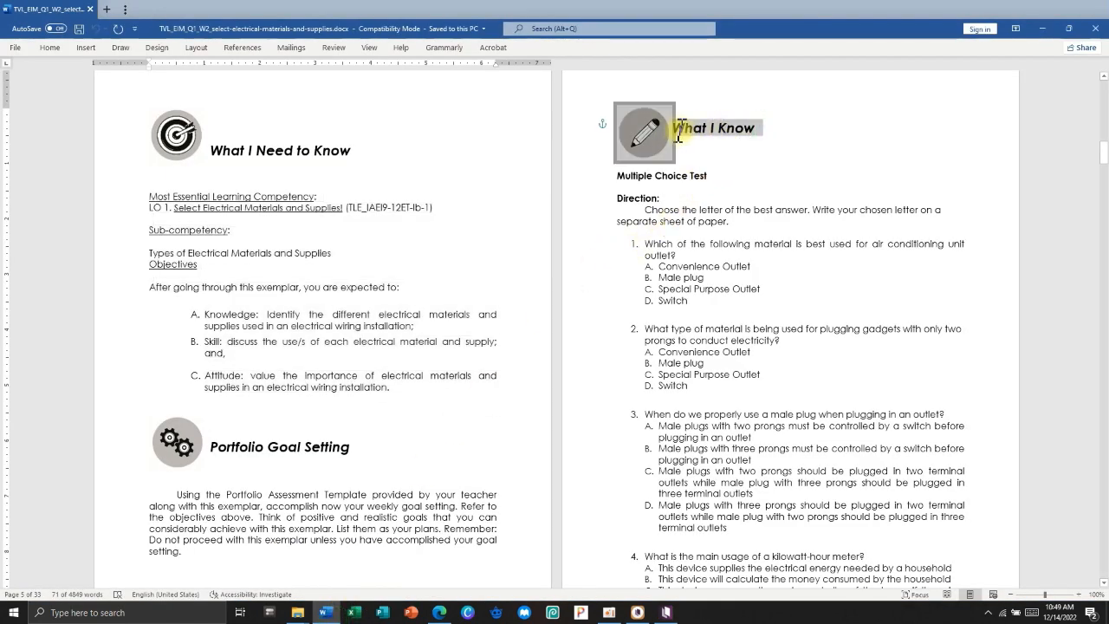
left_click(713, 151)
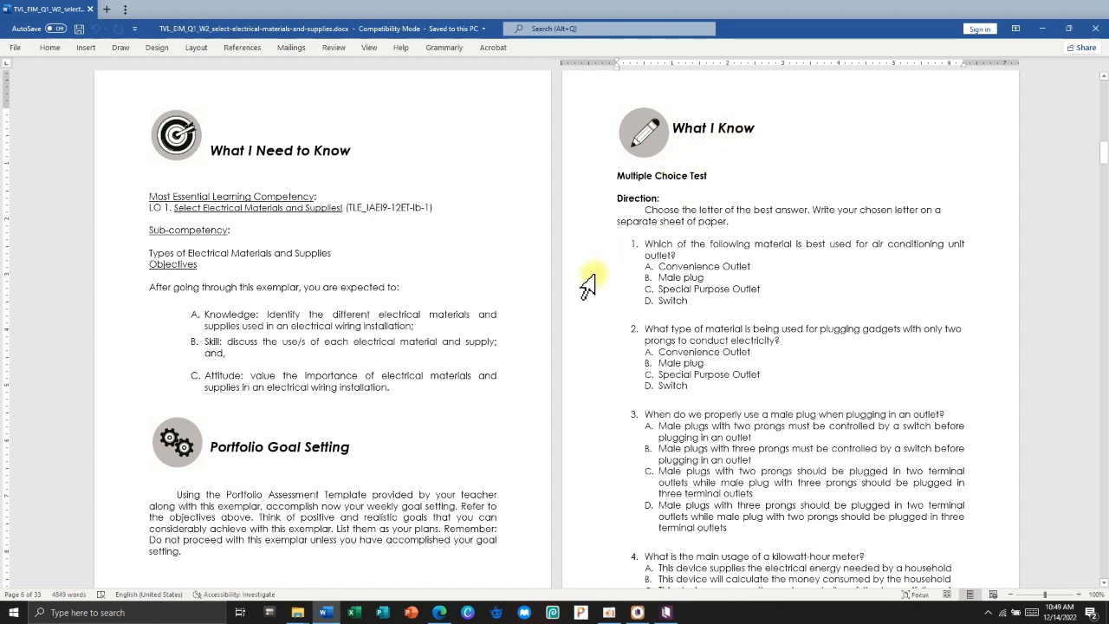
key("alt+Tab")
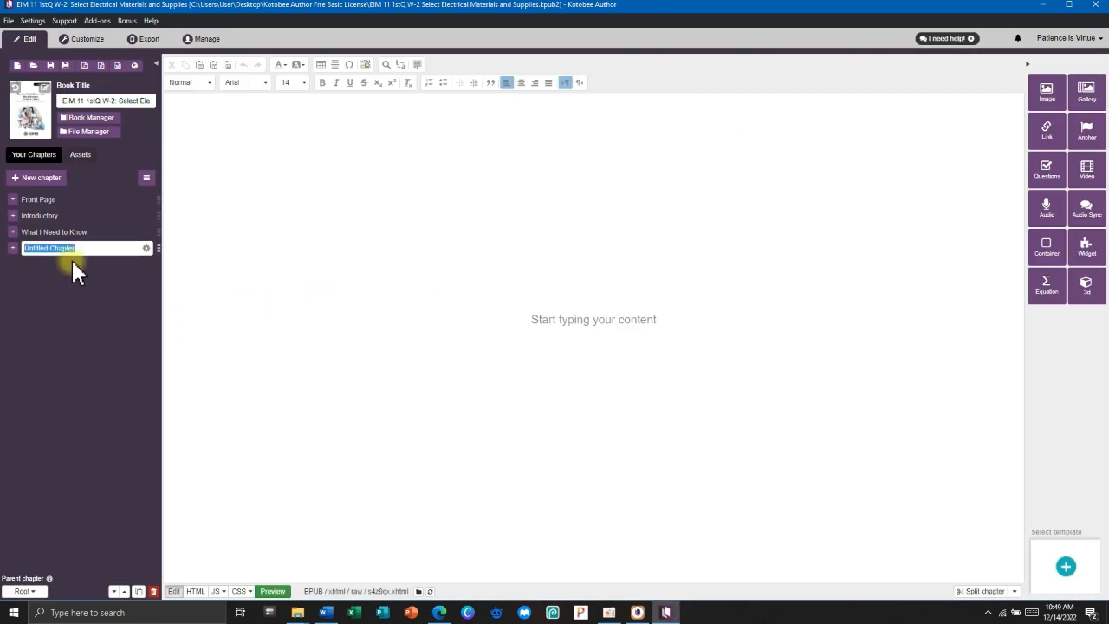
type("What I Know")
left_click(195, 240)
Insert a container with #00b2ff as both background and border colour.
left_click(1044, 249)
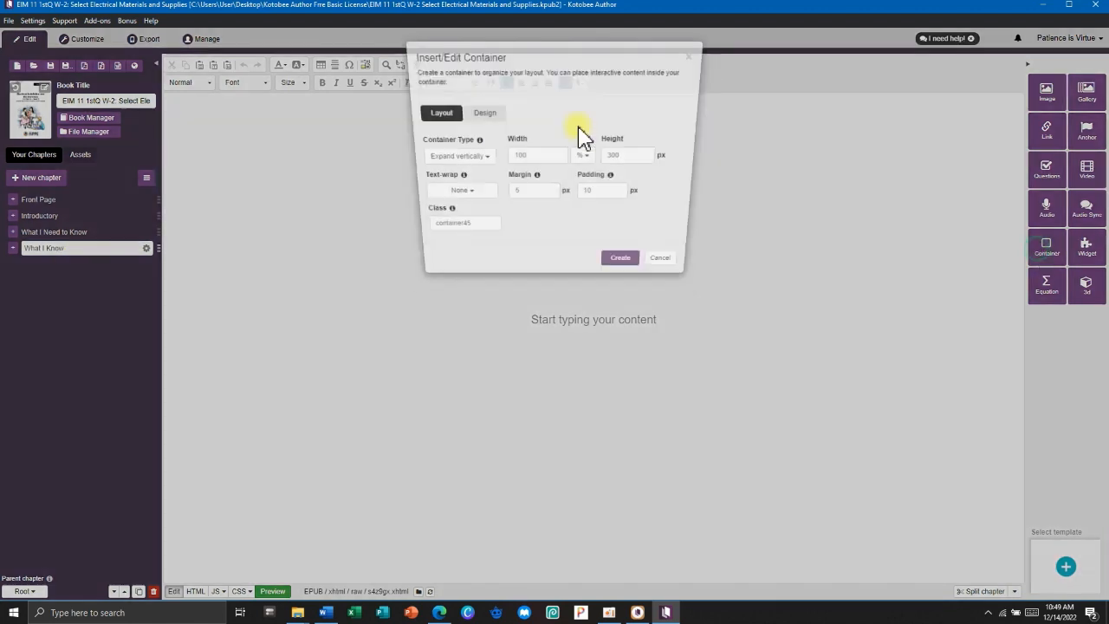
left_click(501, 114)
left_click(541, 153)
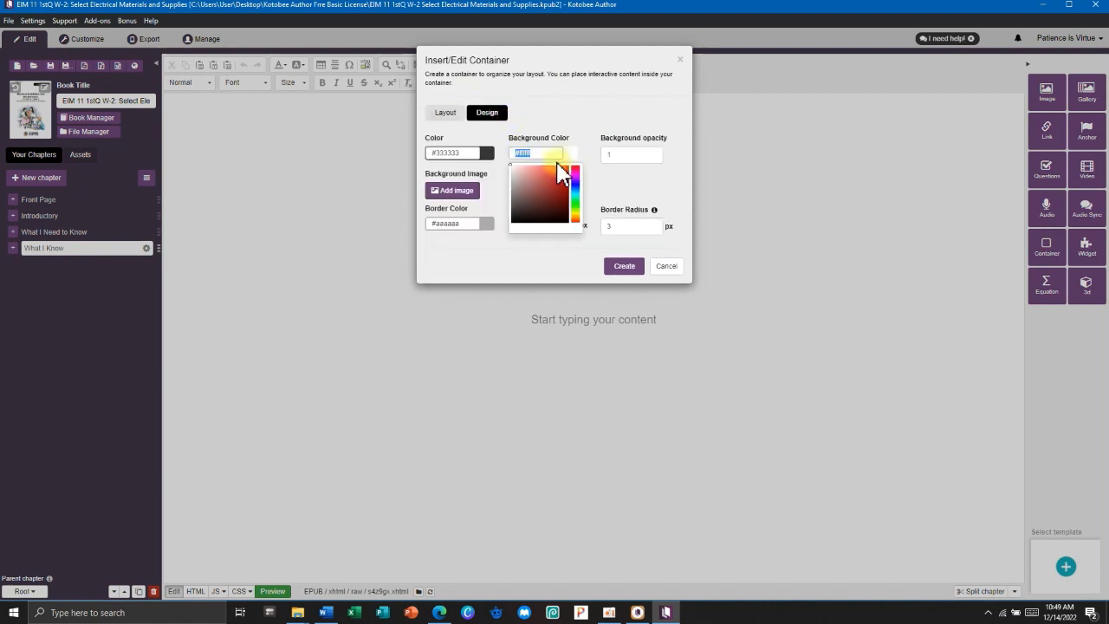
key("super+v")
scroll(548, 327, "down", 4)
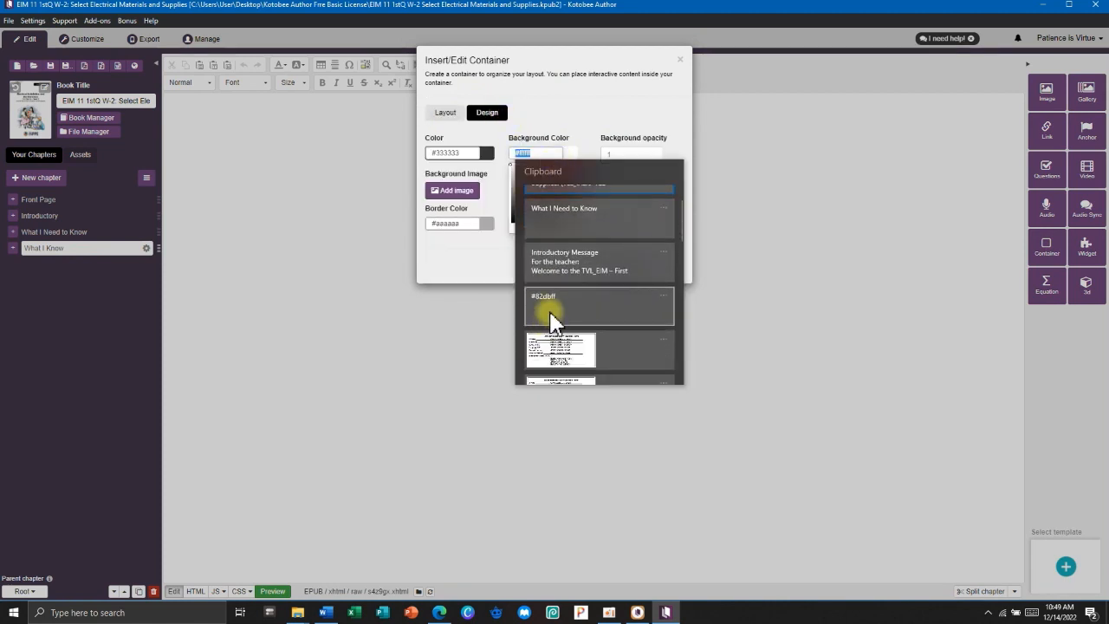
left_click(552, 333)
left_click(468, 224)
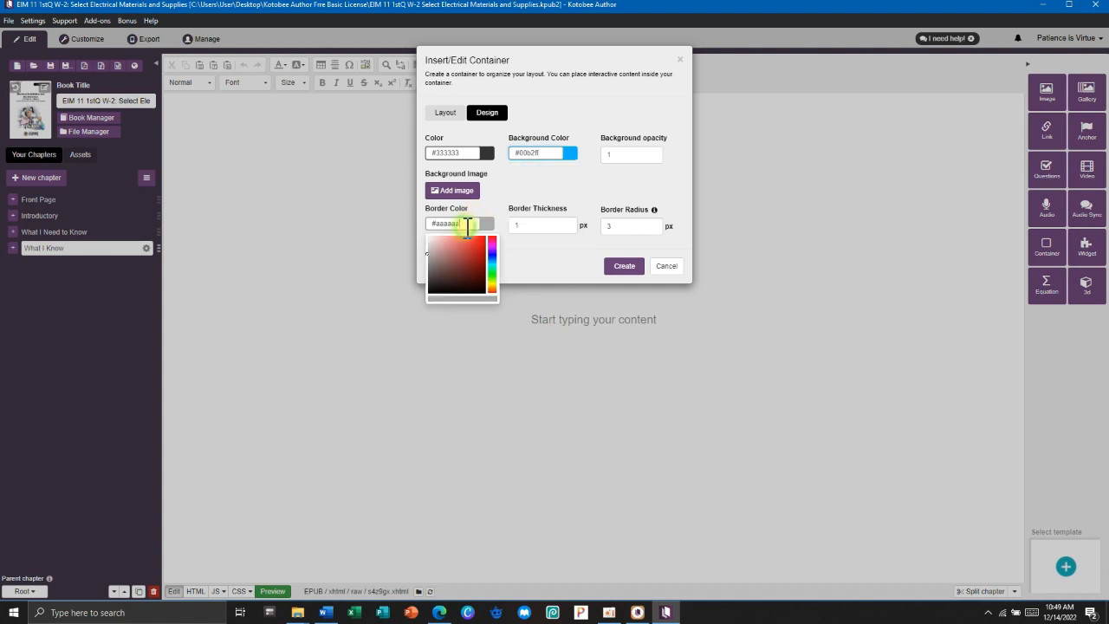
type("#00b2ff")
left_click(623, 267)
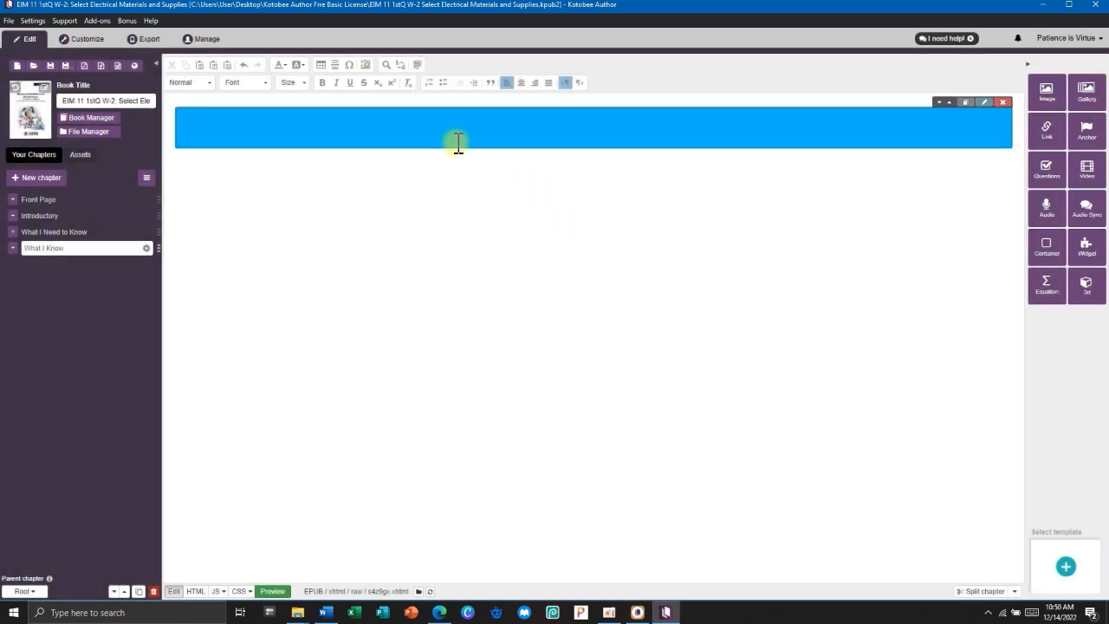
Set the banner title to size 24 and add a horizontal line beneath it.
left_click(290, 83)
scroll(299, 176, "down", 3)
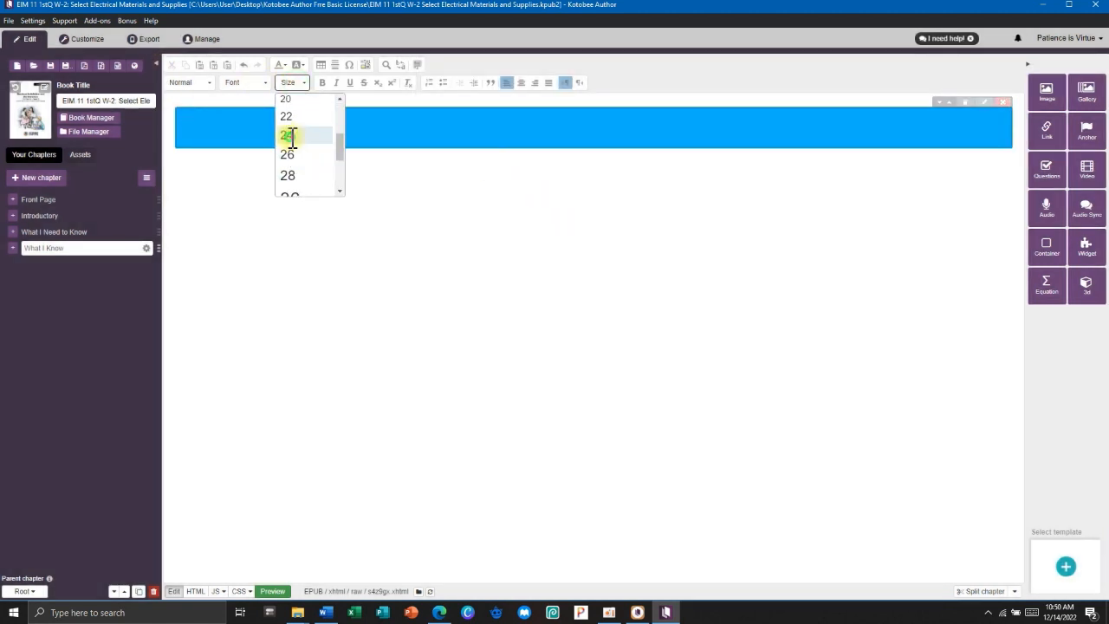
left_click(284, 135)
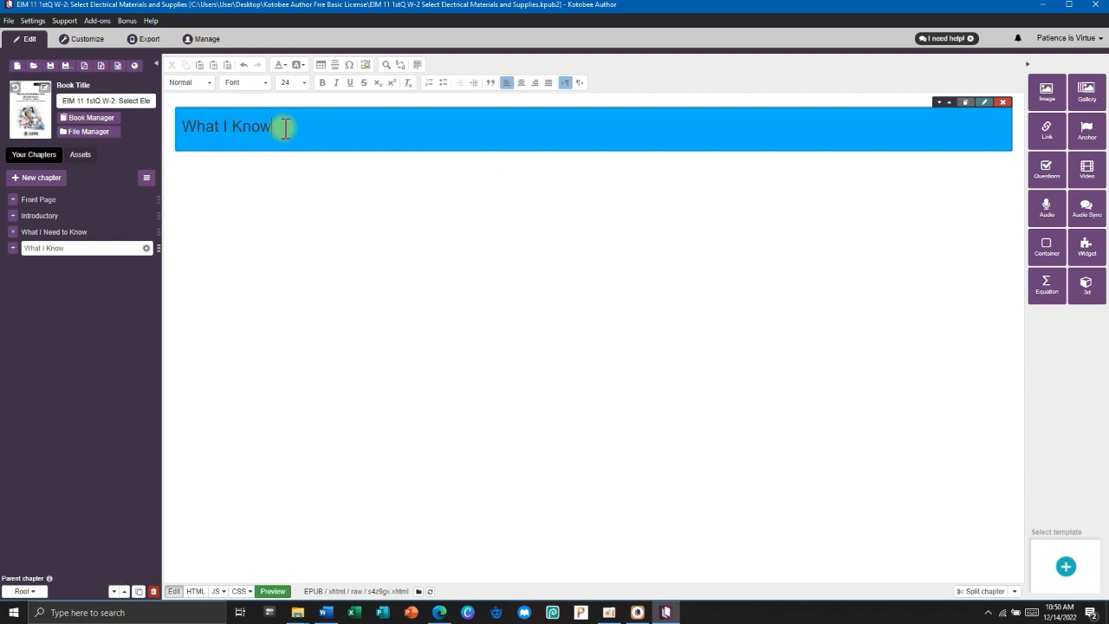
left_click(343, 216)
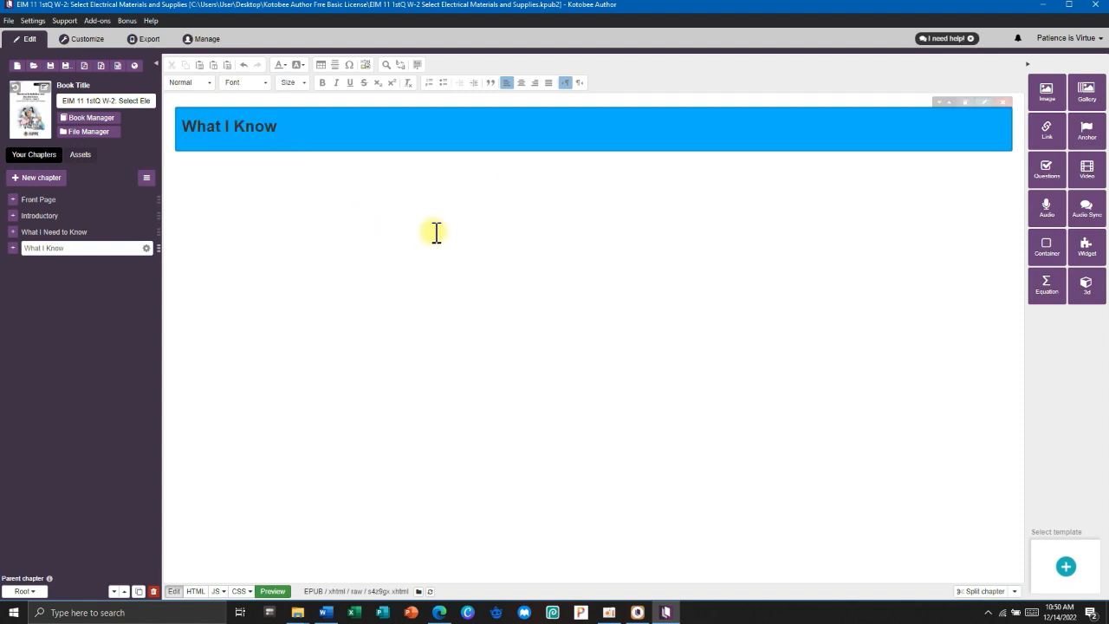
left_click(336, 65)
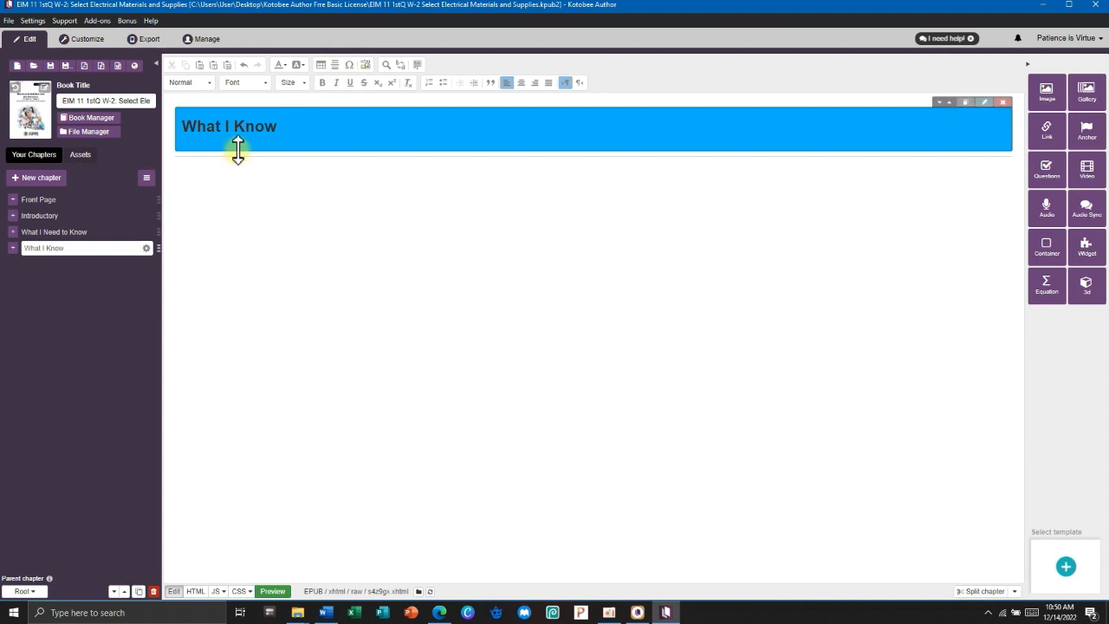
left_click(327, 613)
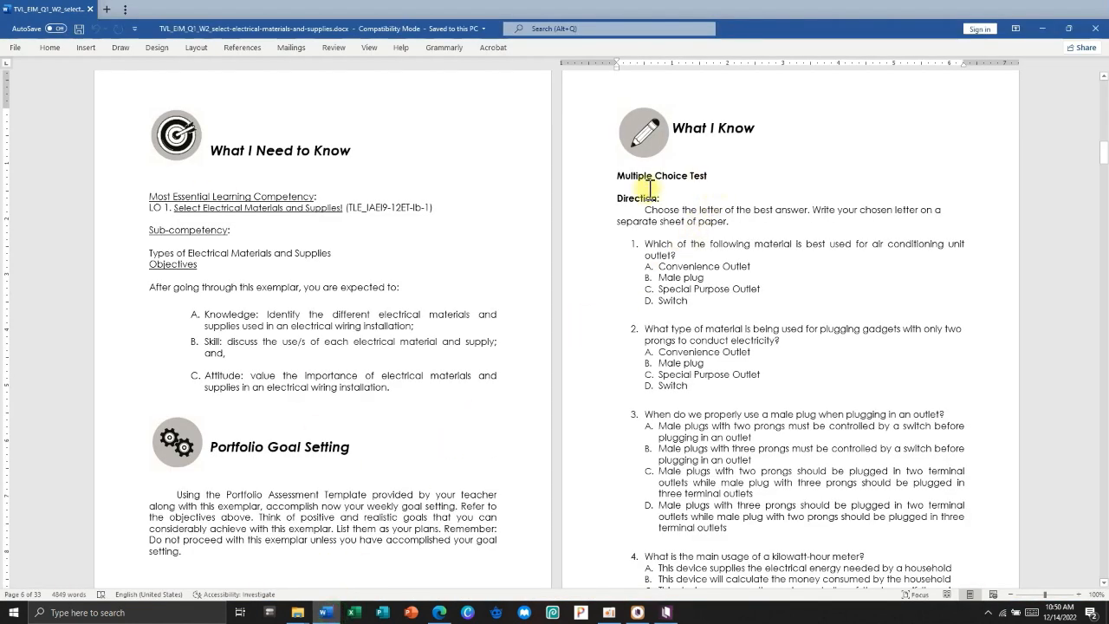
Insert a question set titled 'Read and understand carefully the following questions and choose the letter of the best answer.'.
left_click_drag(618, 175, 744, 482)
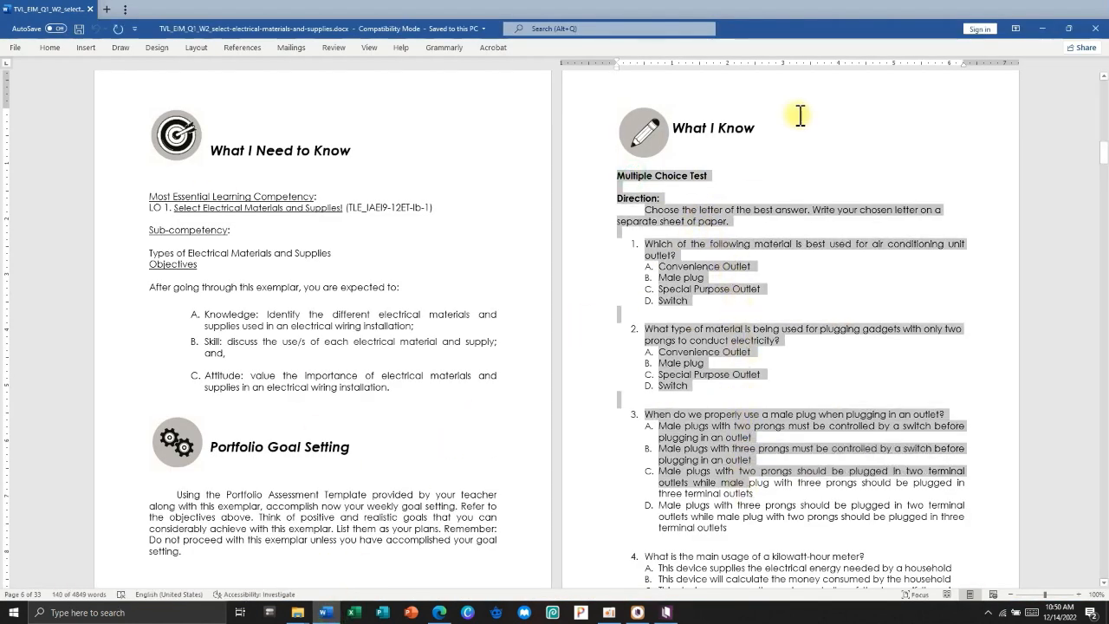
left_click(1043, 30)
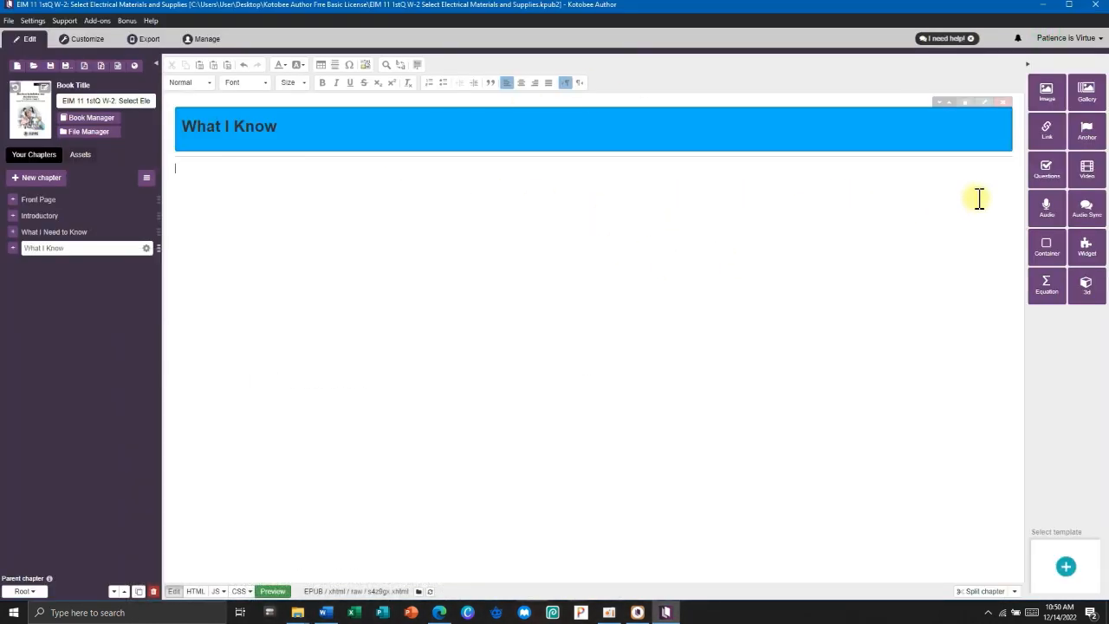
left_click(1047, 173)
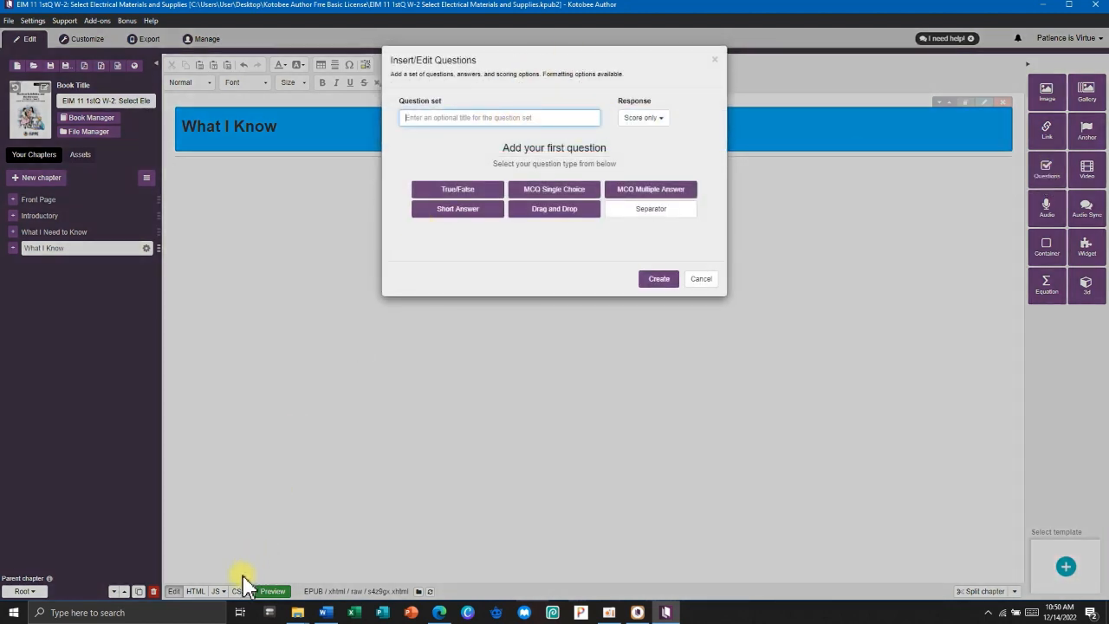
mouse_move(330, 614)
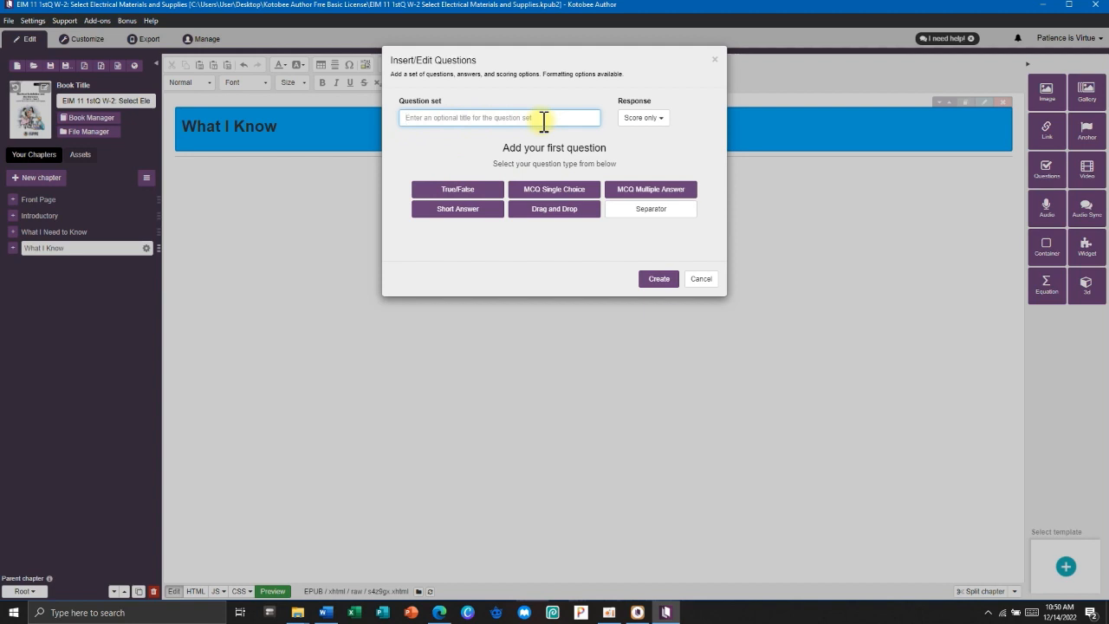
type("Re")
type("and choo")
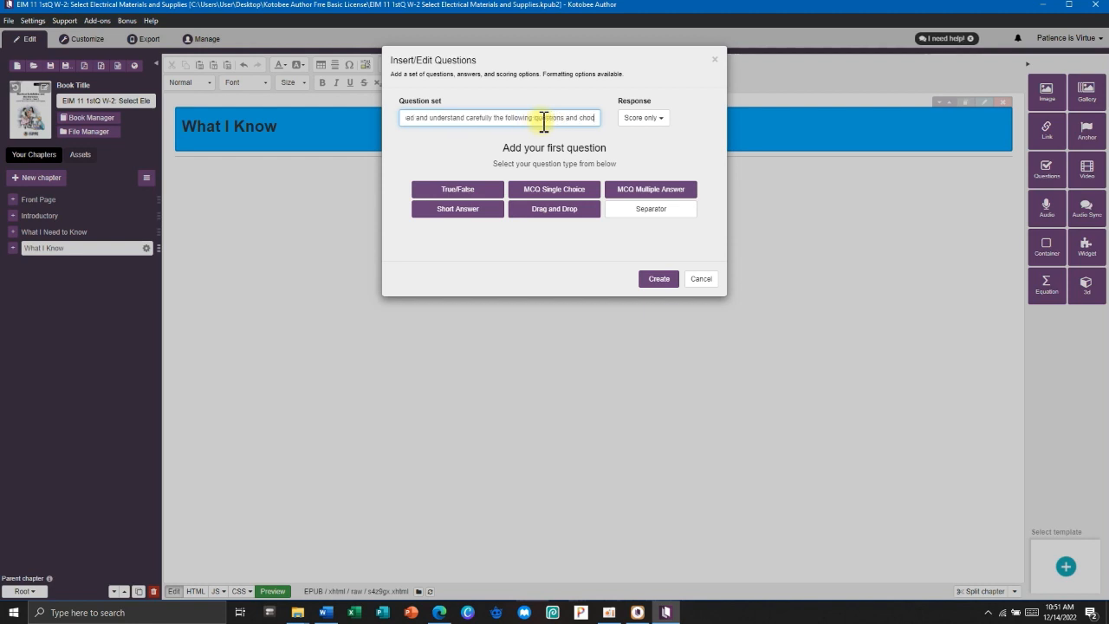
type("se the letter")
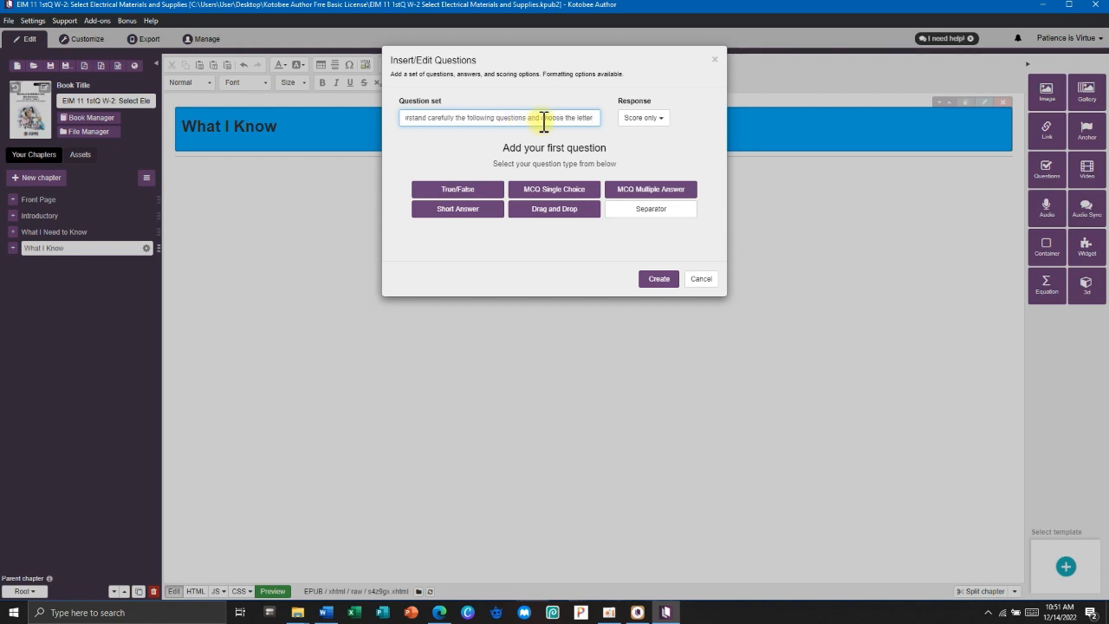
type(" of the best answer.")
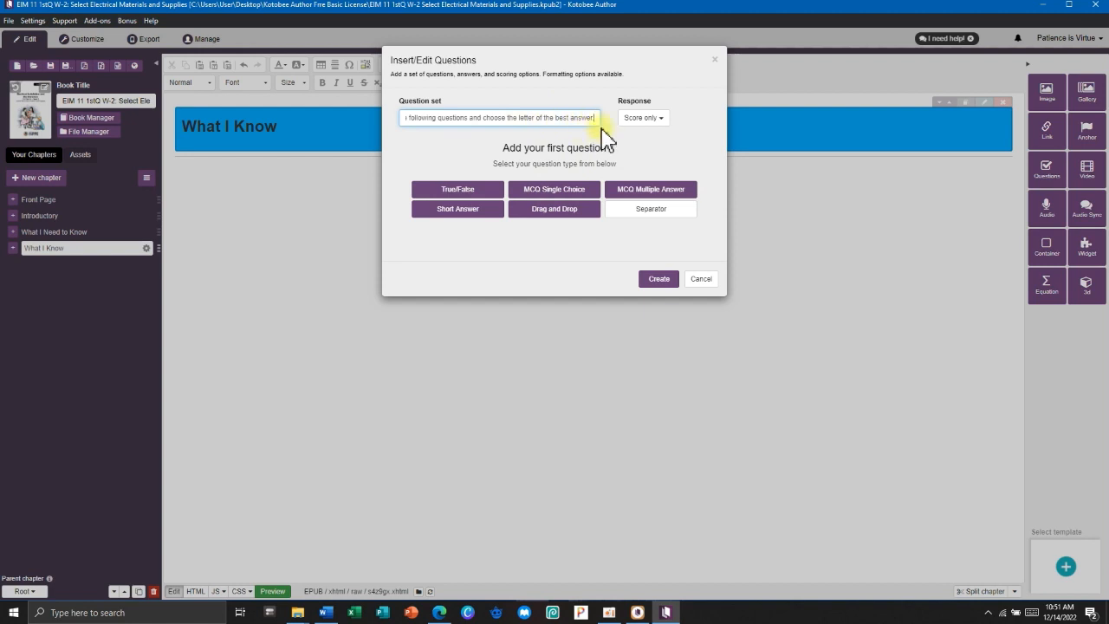
left_click(626, 122)
left_click(628, 134)
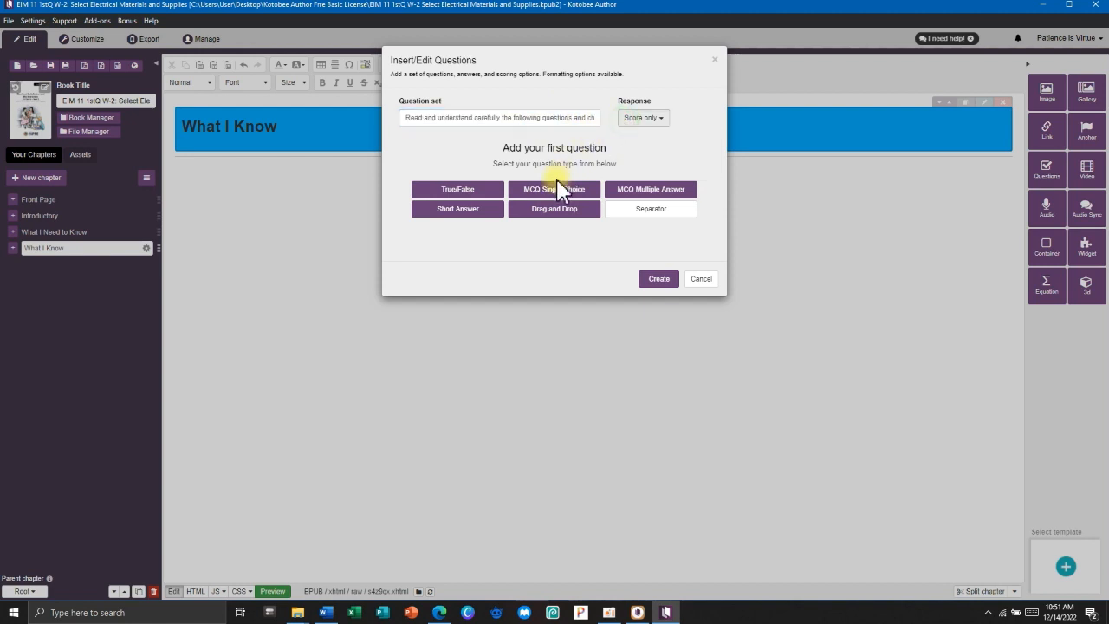
Add a single-choice question and paste question 1's text from the Word module.
left_click(563, 191)
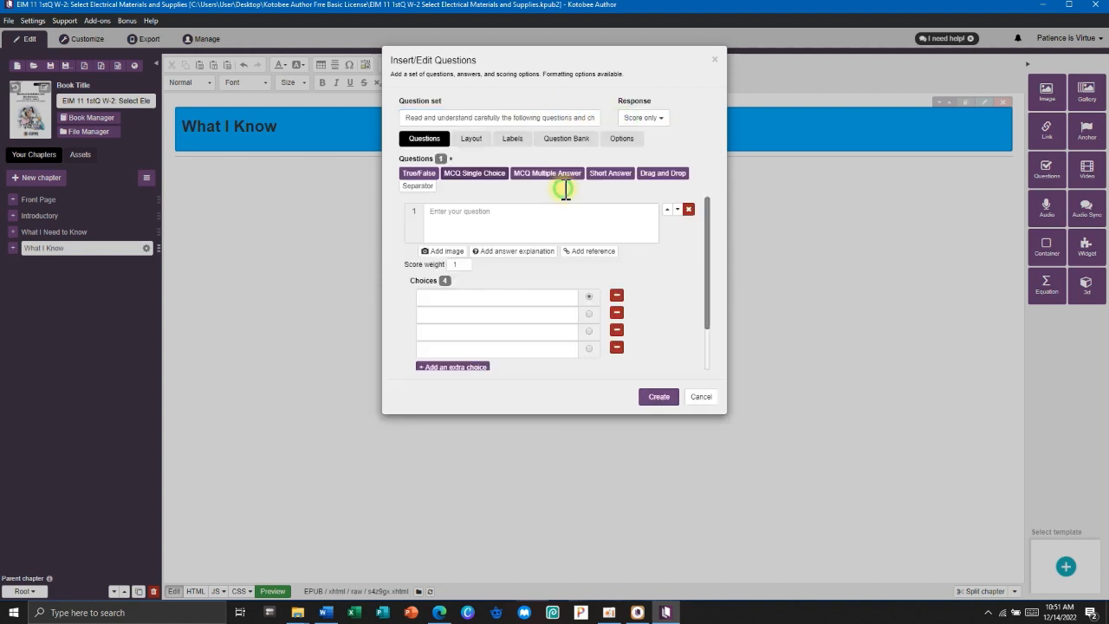
left_click(420, 203)
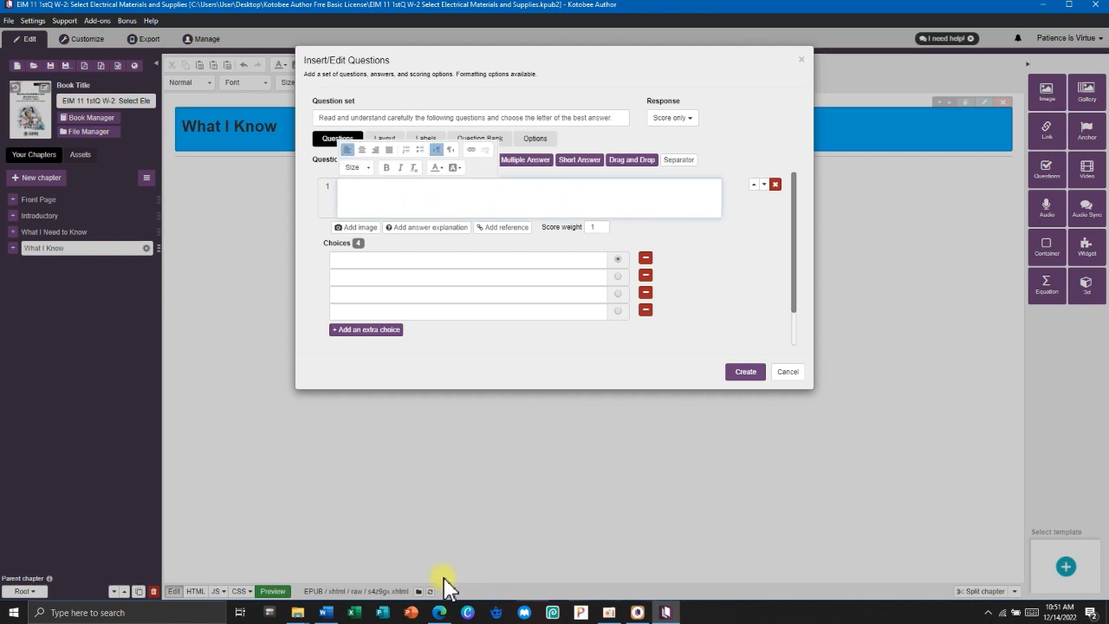
left_click(335, 597)
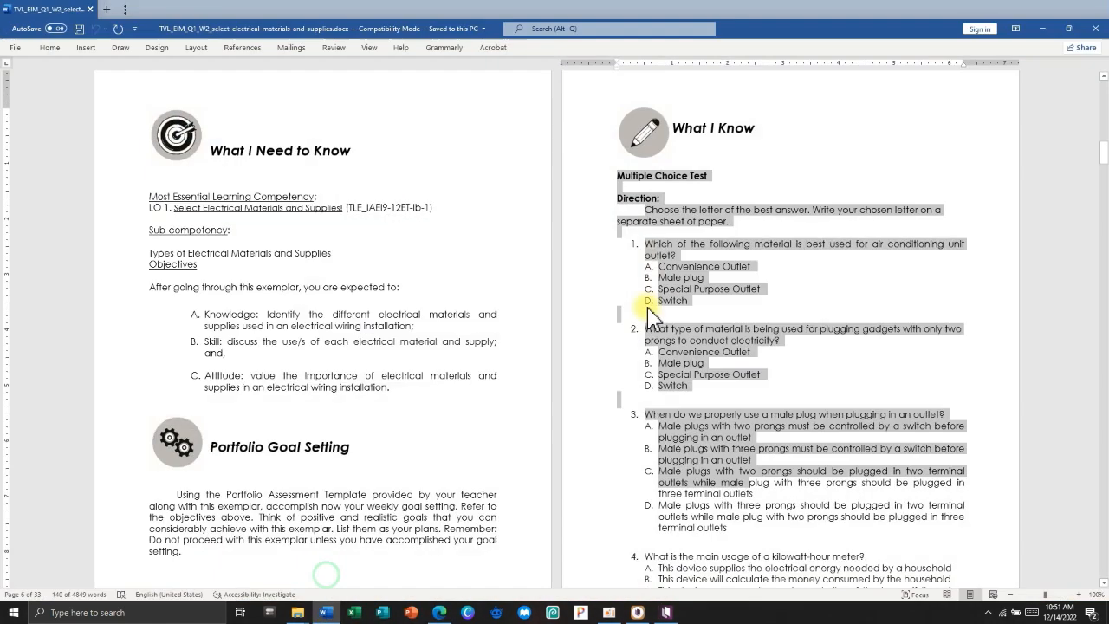
left_click(674, 252)
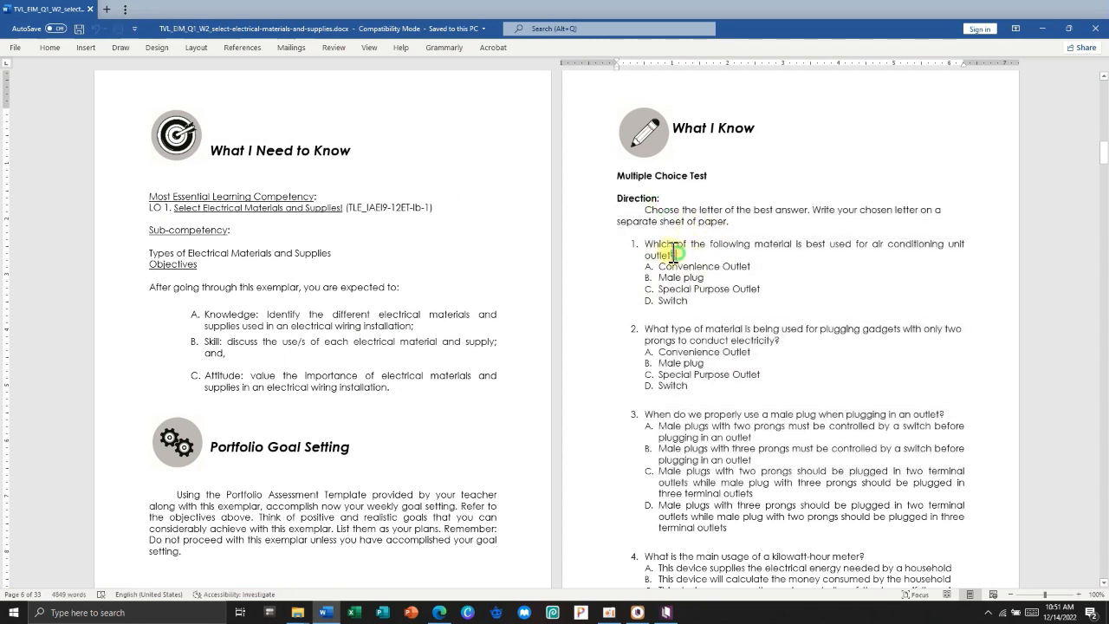
triple_click(674, 252)
key("ctrl+c")
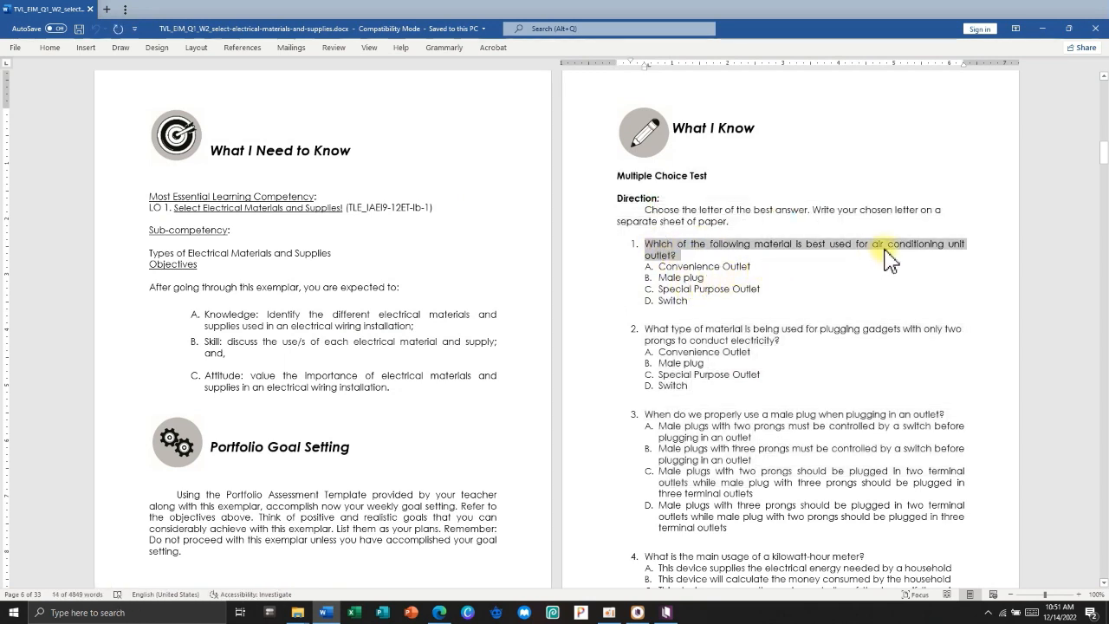
key("alt+Tab")
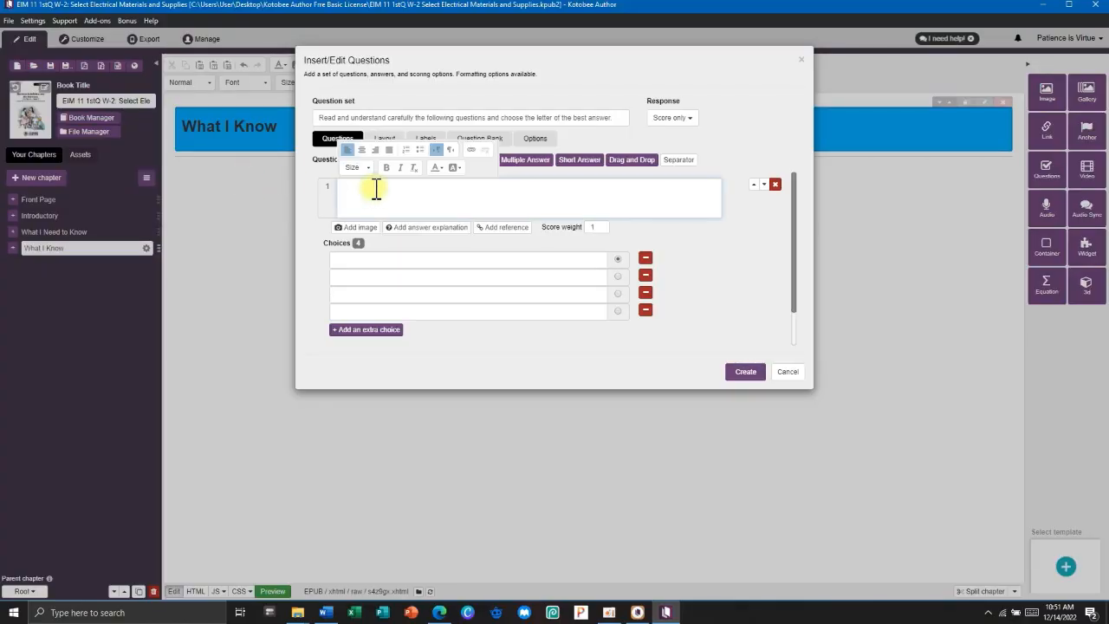
key("ctrl+v")
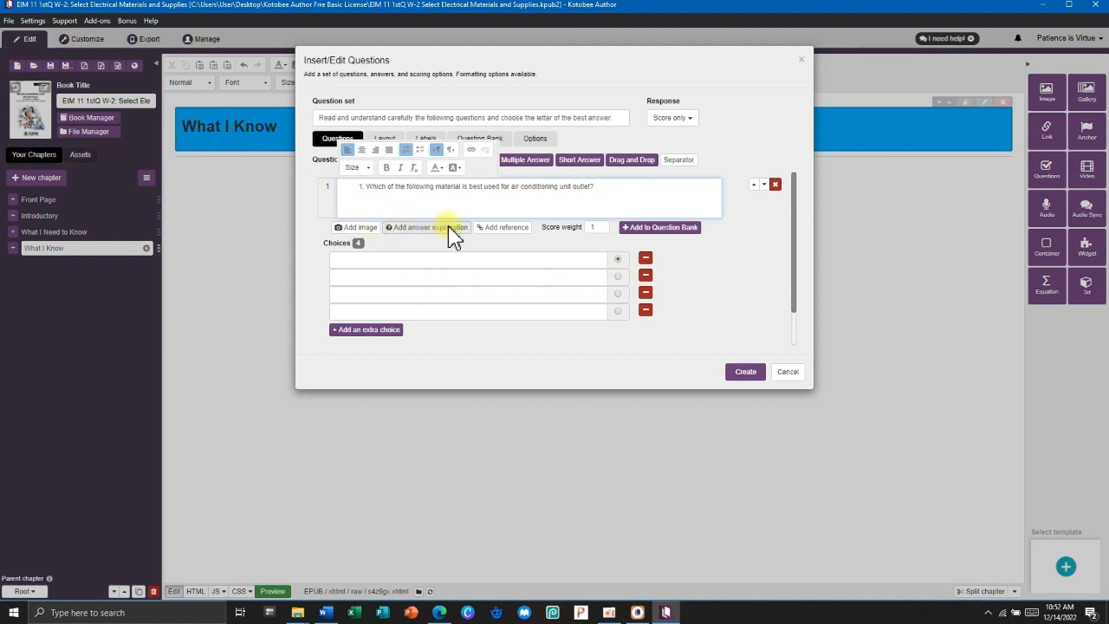
Attach the spo.png image from the eim IMAGES folder to question 1.
left_click(368, 231)
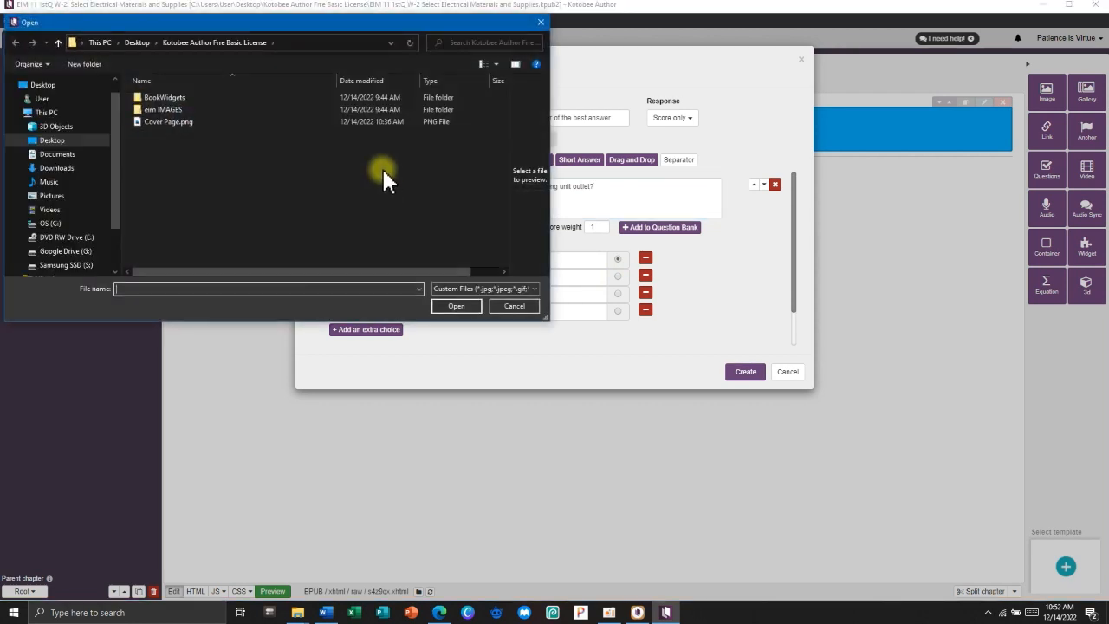
double_click(167, 109)
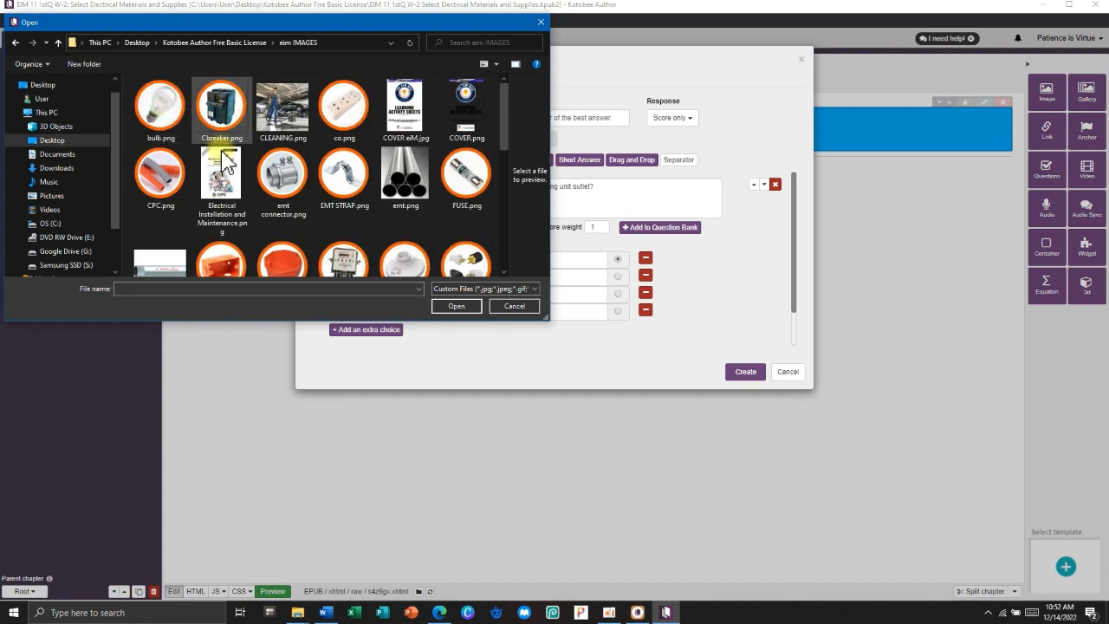
left_click_drag(362, 30, 565, 257)
scroll(602, 416, "down", 3)
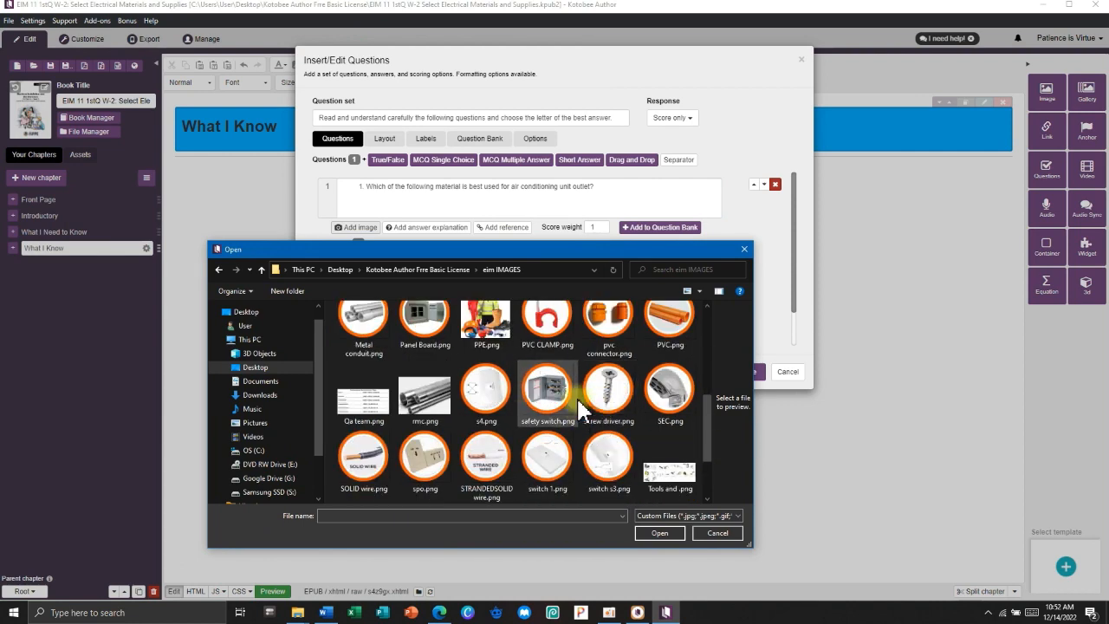
scroll(589, 407, "down", 3)
left_click(427, 397)
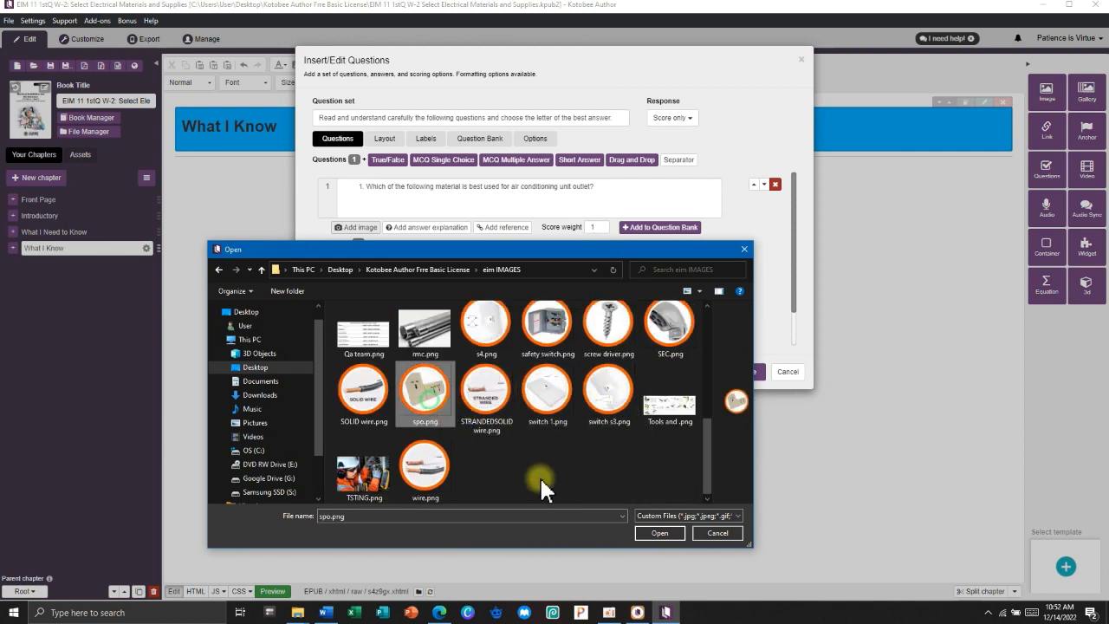
left_click(656, 531)
scroll(498, 271, "down", 5)
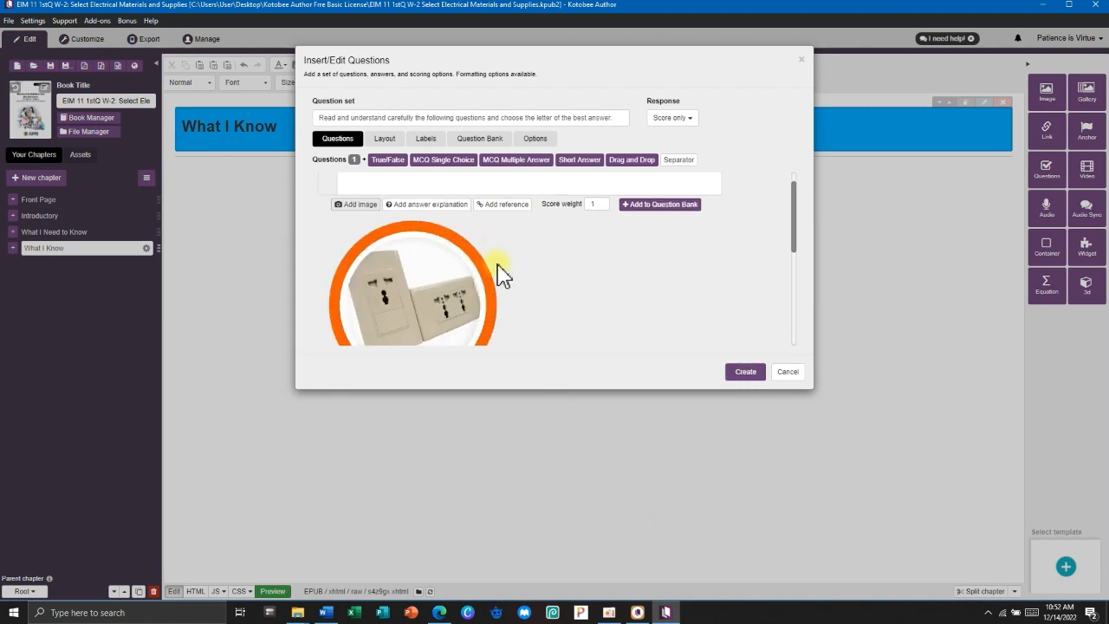
scroll(500, 274, "up", 2)
scroll(501, 273, "down", 5)
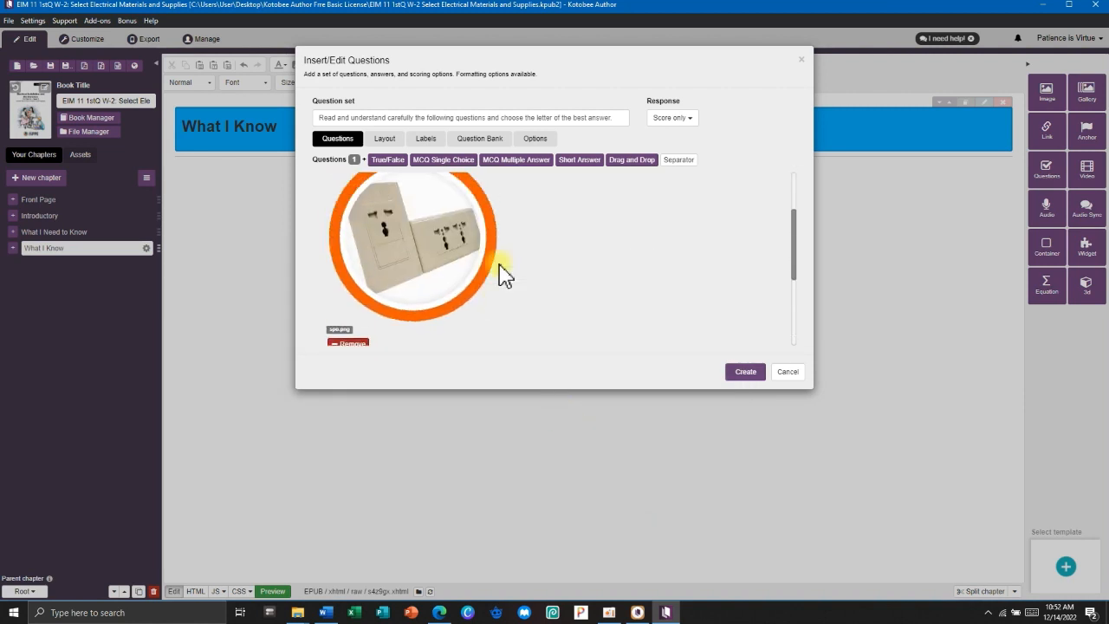
Enter choices Convenience outlet, Male Plug, Special purpose outlet, Lamp holder; mark Special purpose outlet correct.
left_click(416, 235)
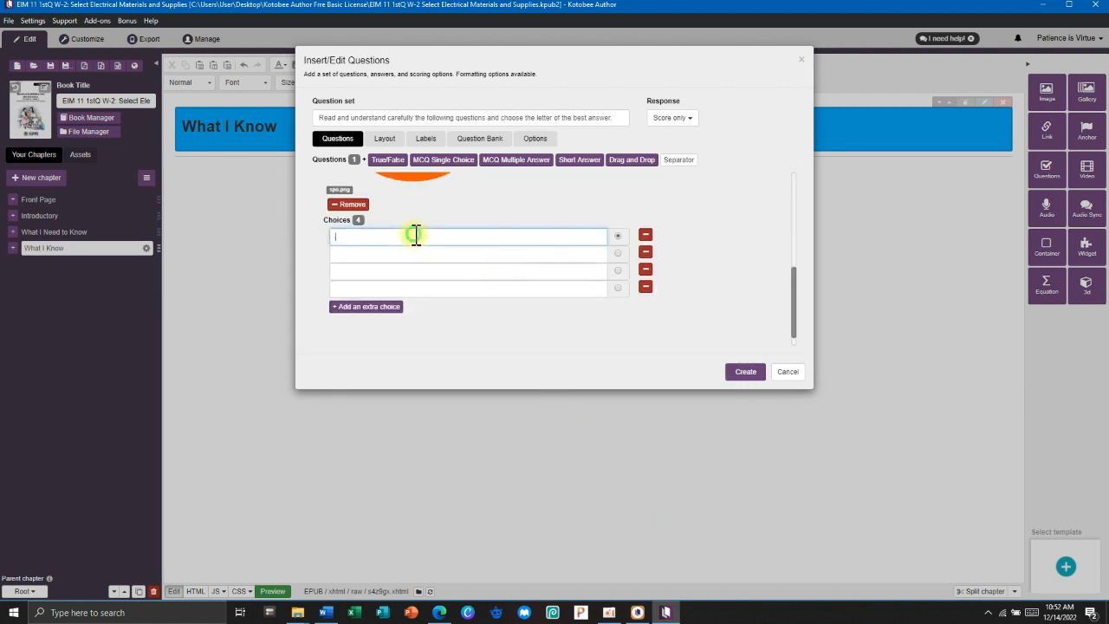
key("alt+Tab")
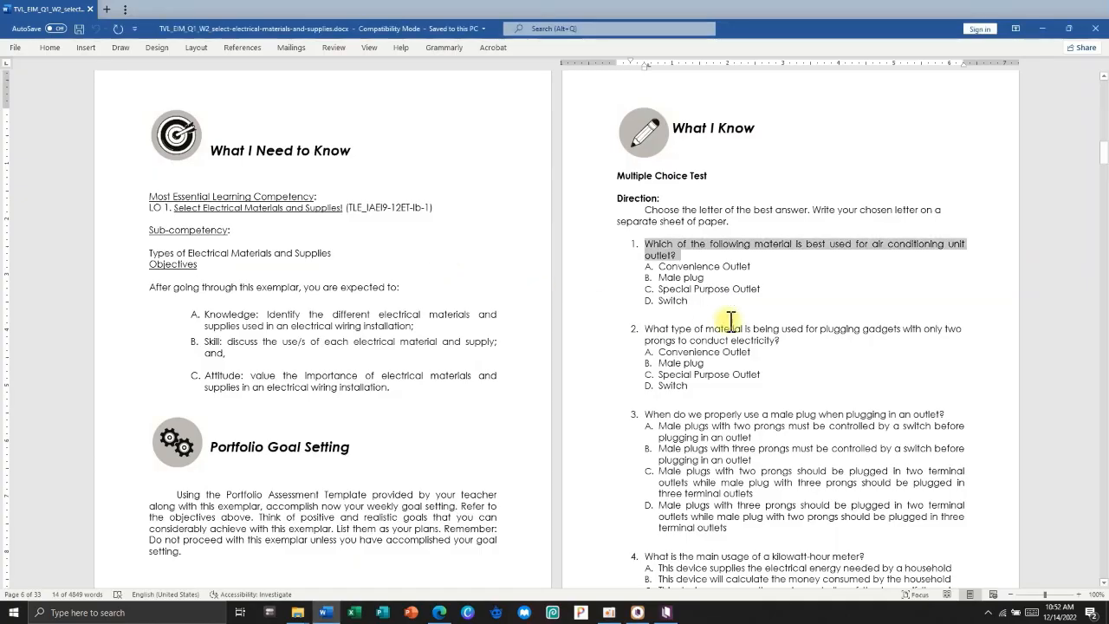
left_click(750, 264)
left_click_drag(751, 264, 673, 286)
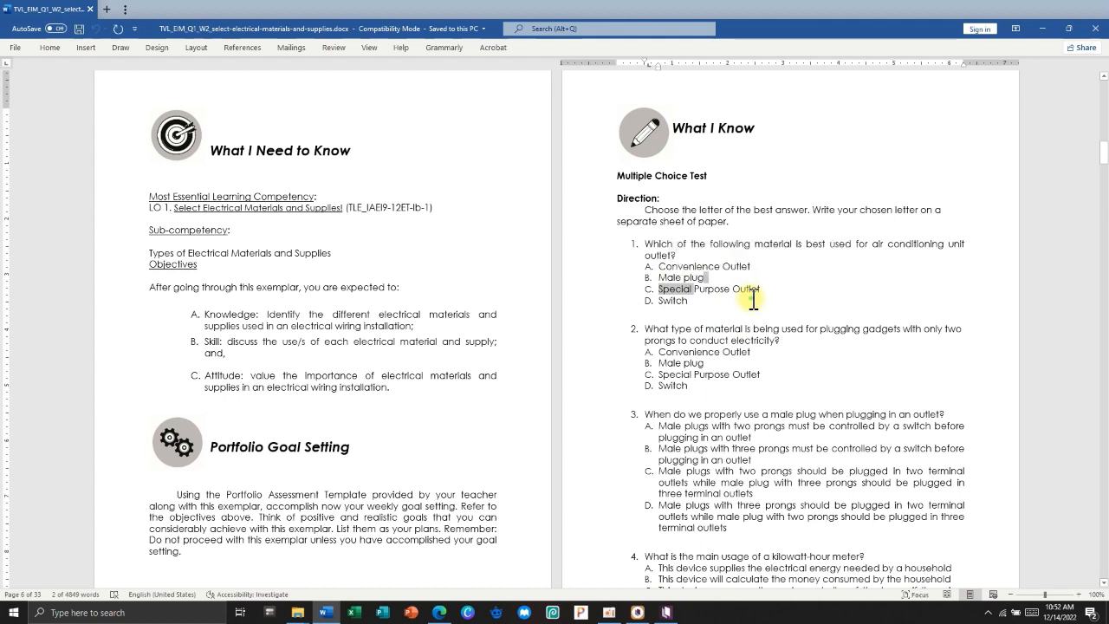
left_click(1042, 29)
type("Convenience outletr")
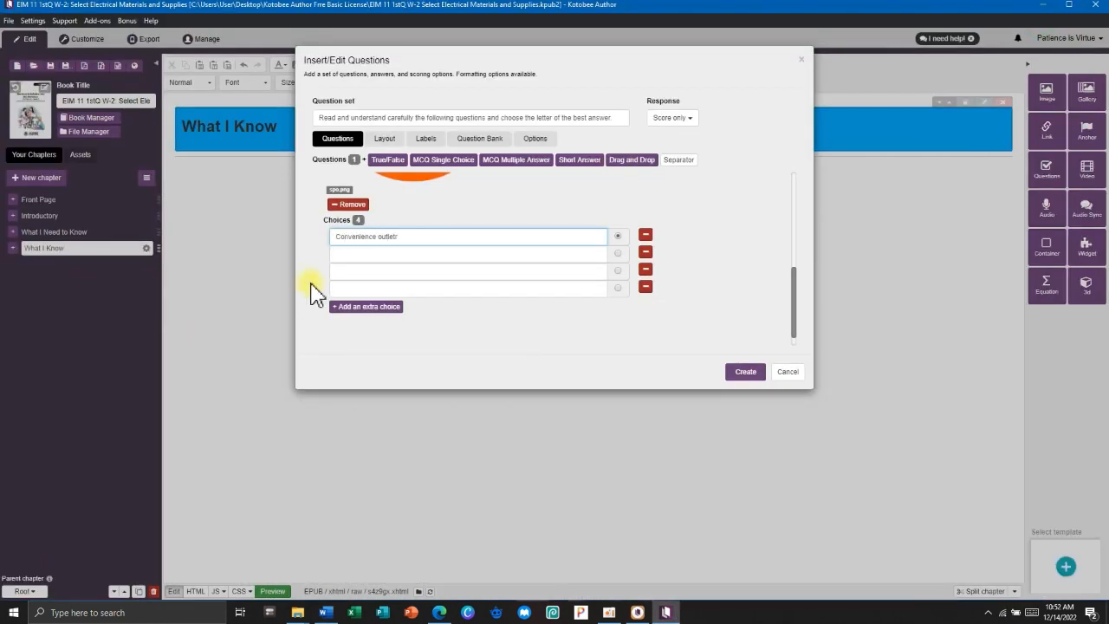
key("BackSpace")
left_click(346, 255)
type("Male")
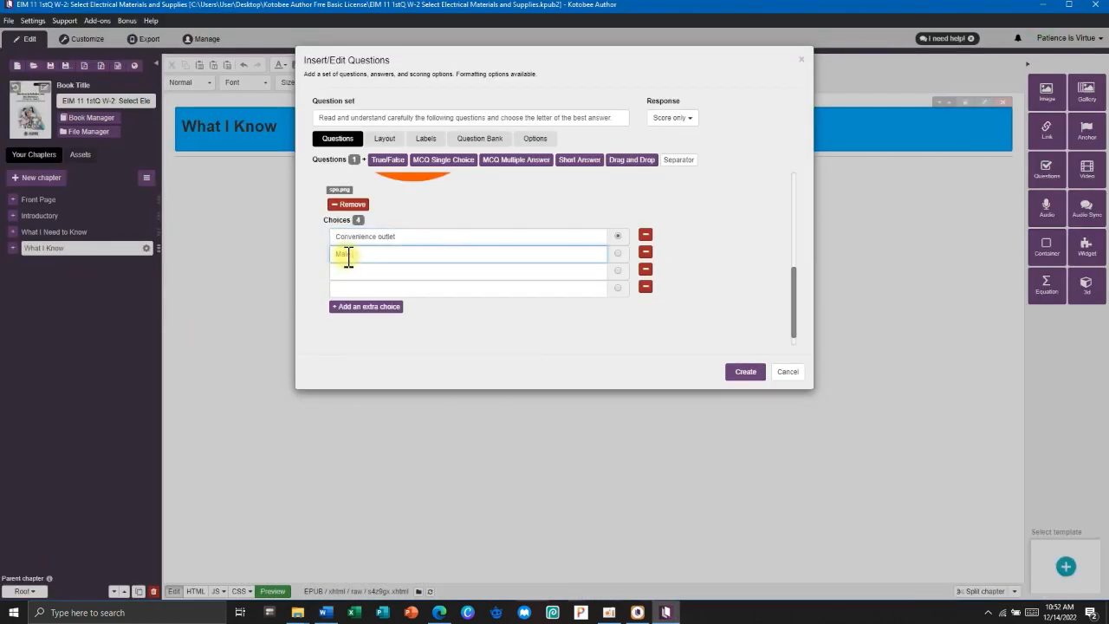
type(" Plug")
left_click(363, 272)
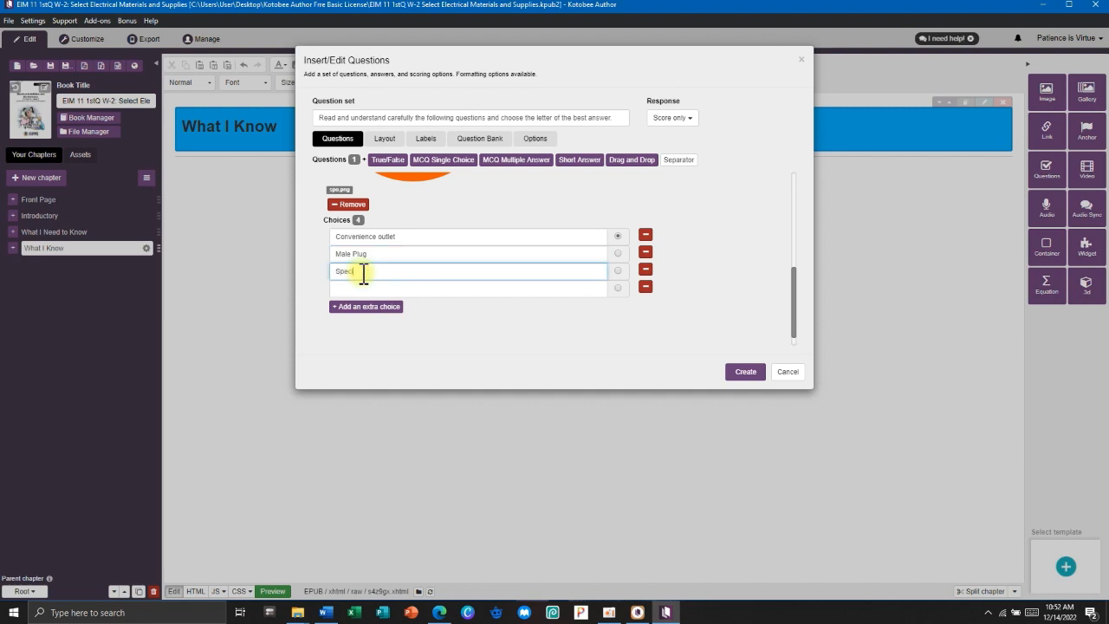
type("Special purpose outlet")
left_click(377, 289)
type("Lamp holder")
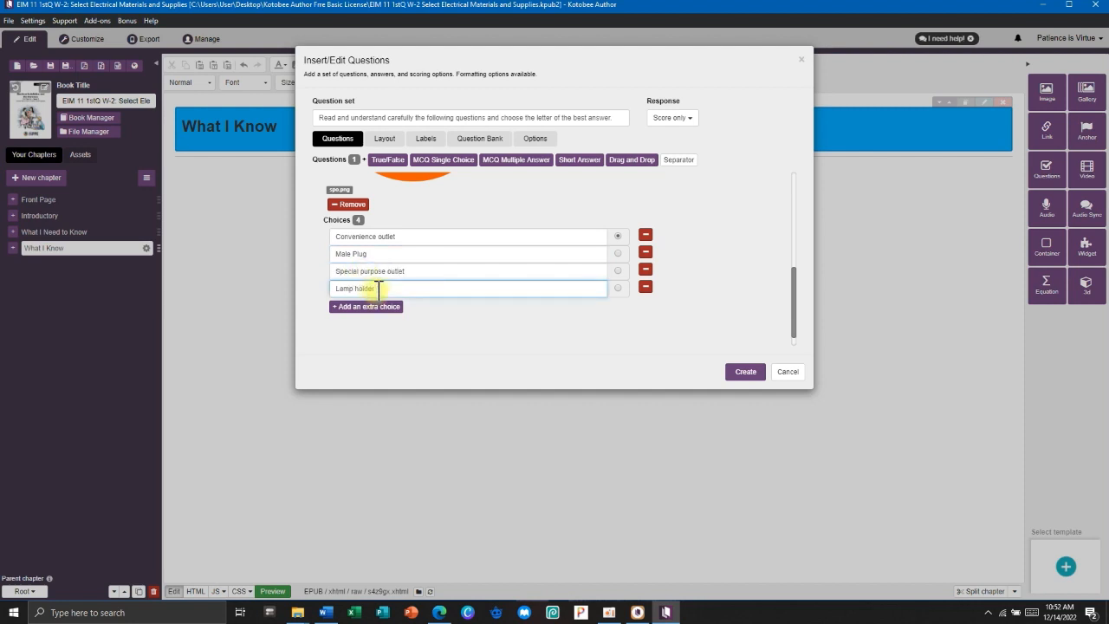
left_click(457, 339)
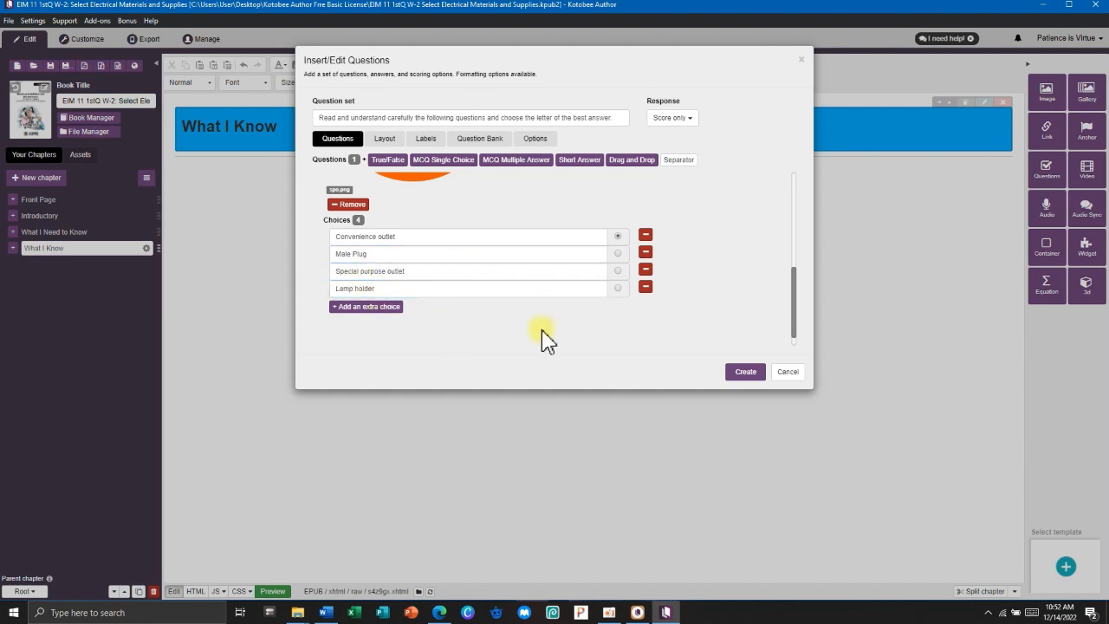
left_click(618, 236)
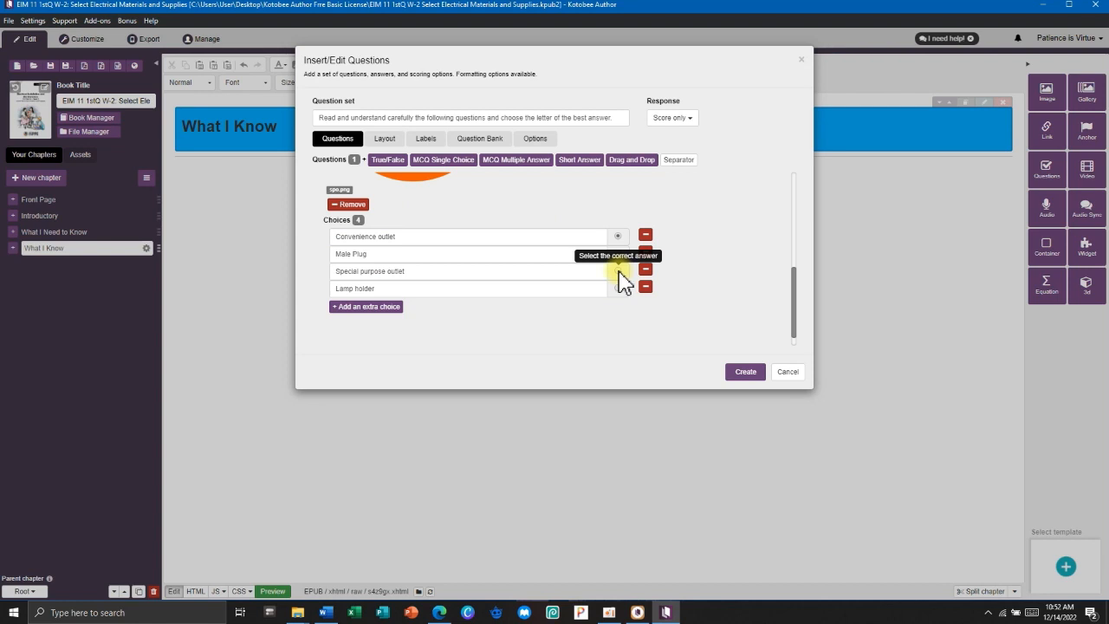
left_click(618, 271)
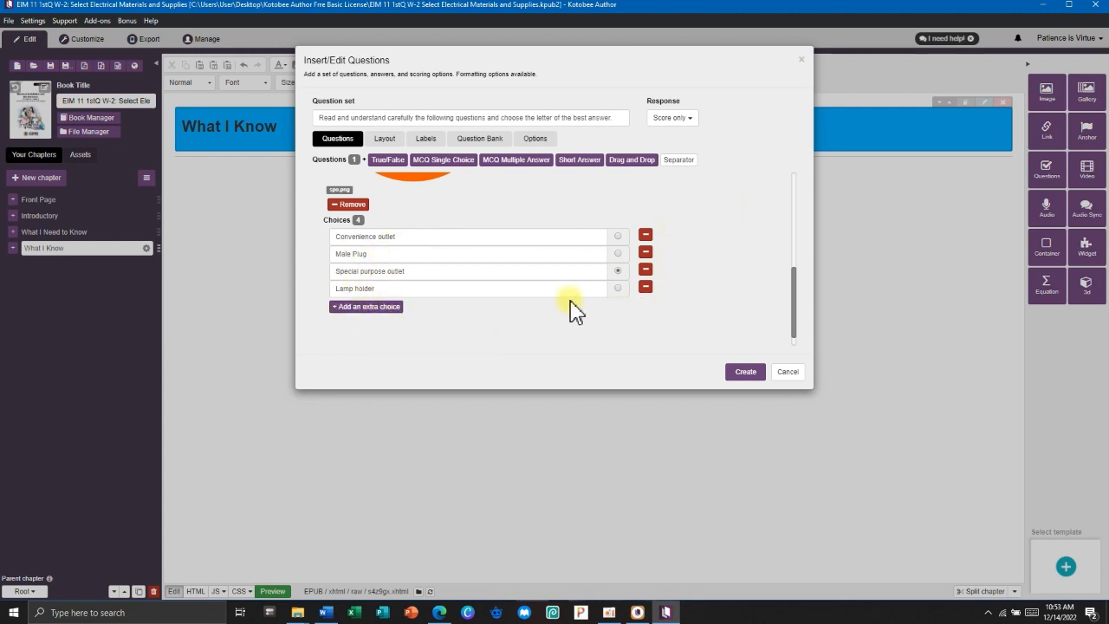
Paste question 2's text about the two-prong plugging material from Word into its field.
scroll(451, 232, "up", 5)
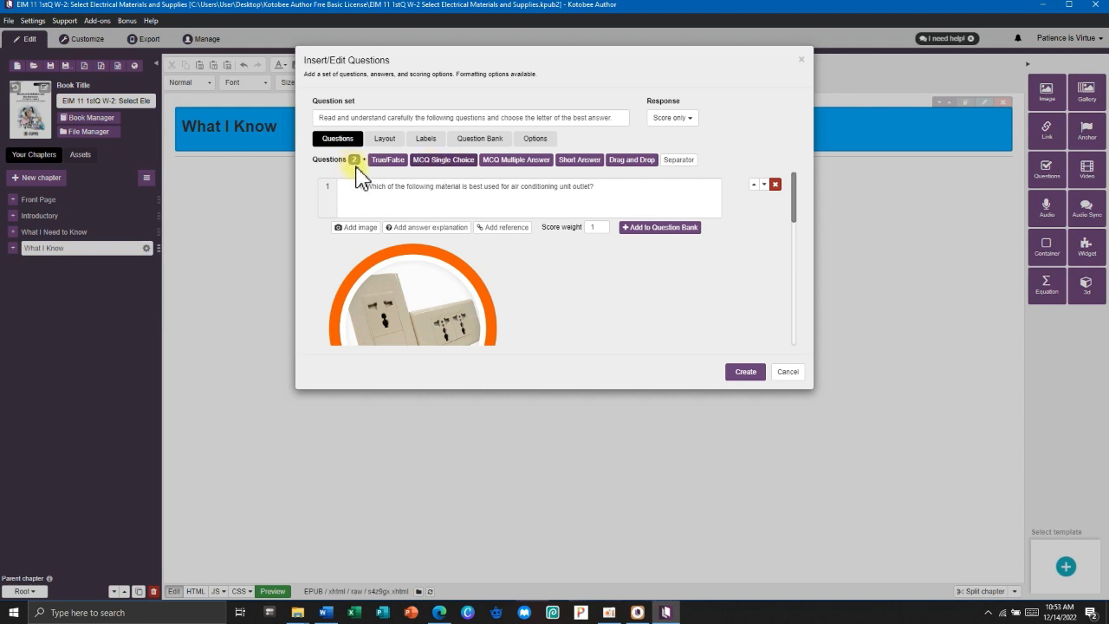
scroll(434, 210, "down", 5)
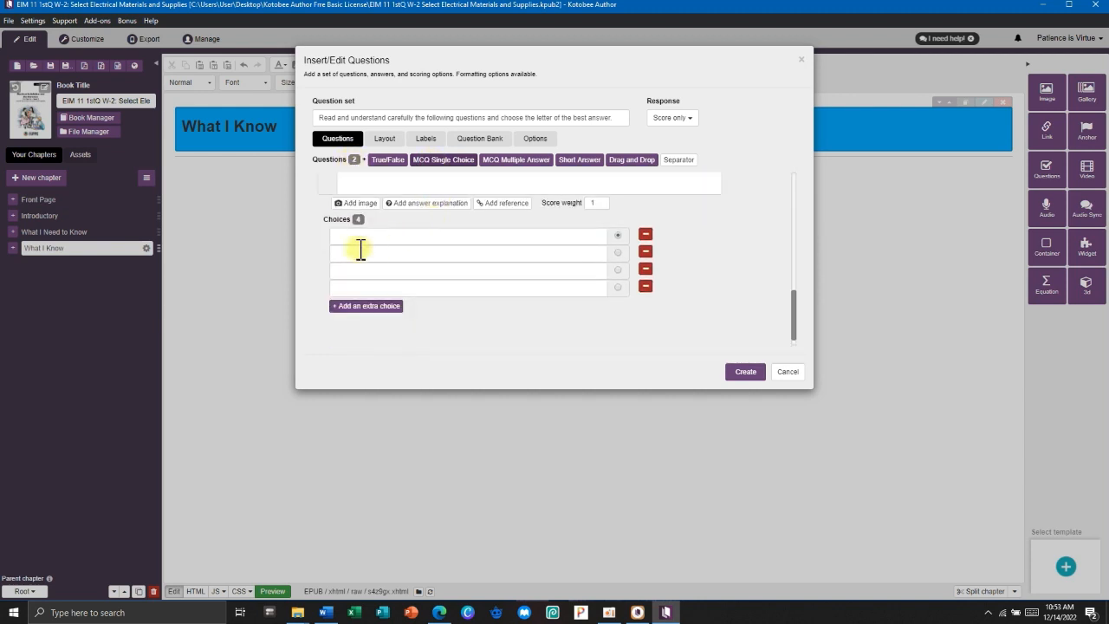
scroll(416, 269, "down", 3)
left_click(396, 285)
key("alt+Tab")
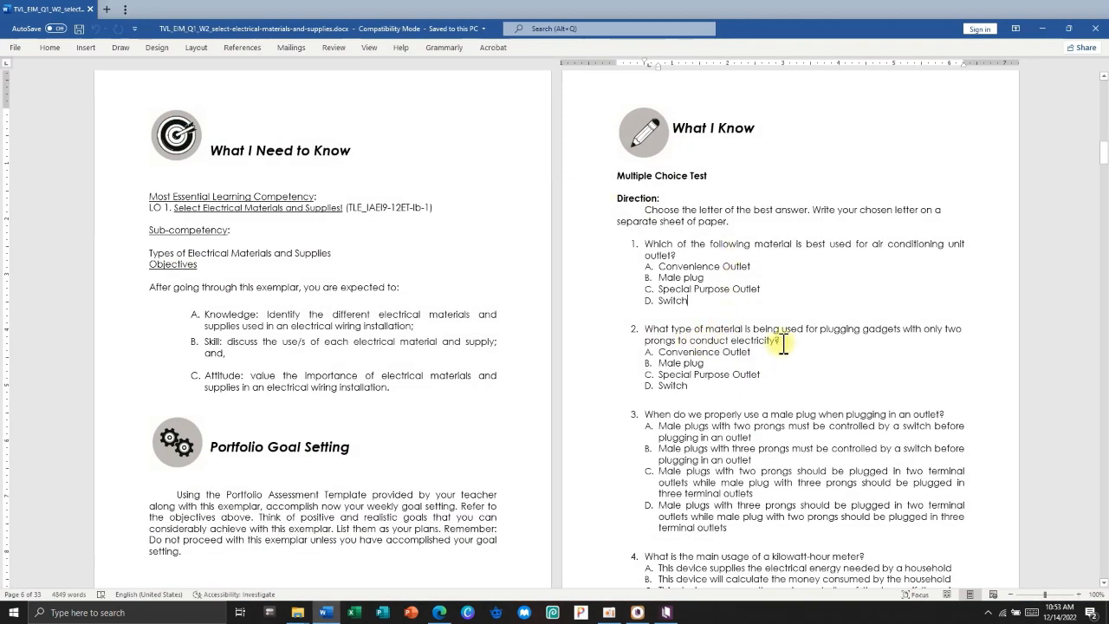
left_click_drag(782, 341, 646, 324)
key("ctrl+c")
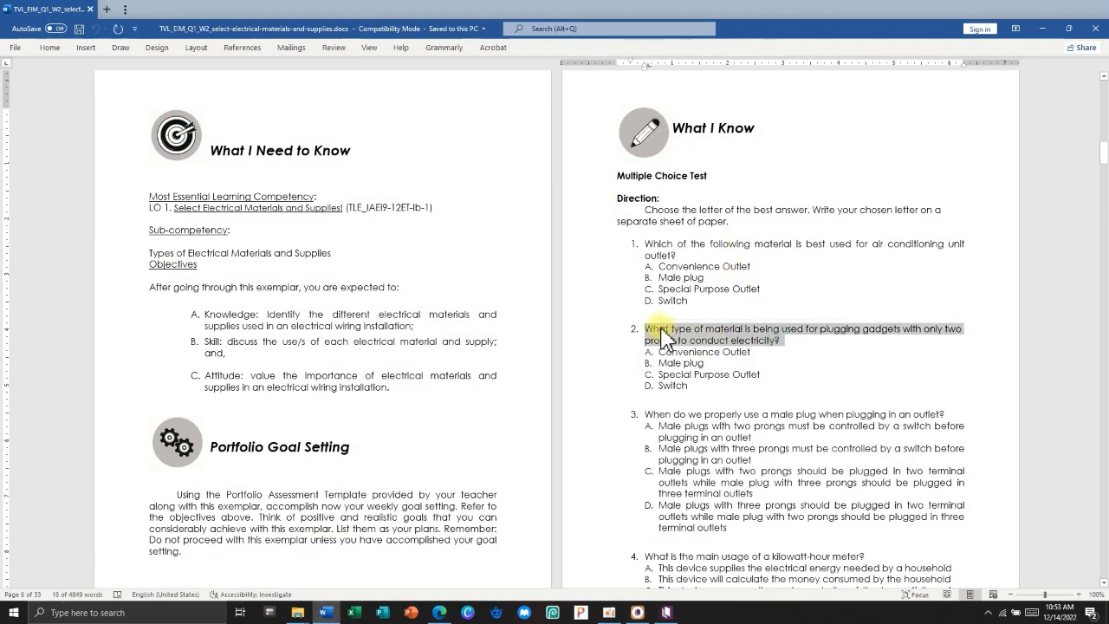
key("alt+Tab")
key("ctrl+v")
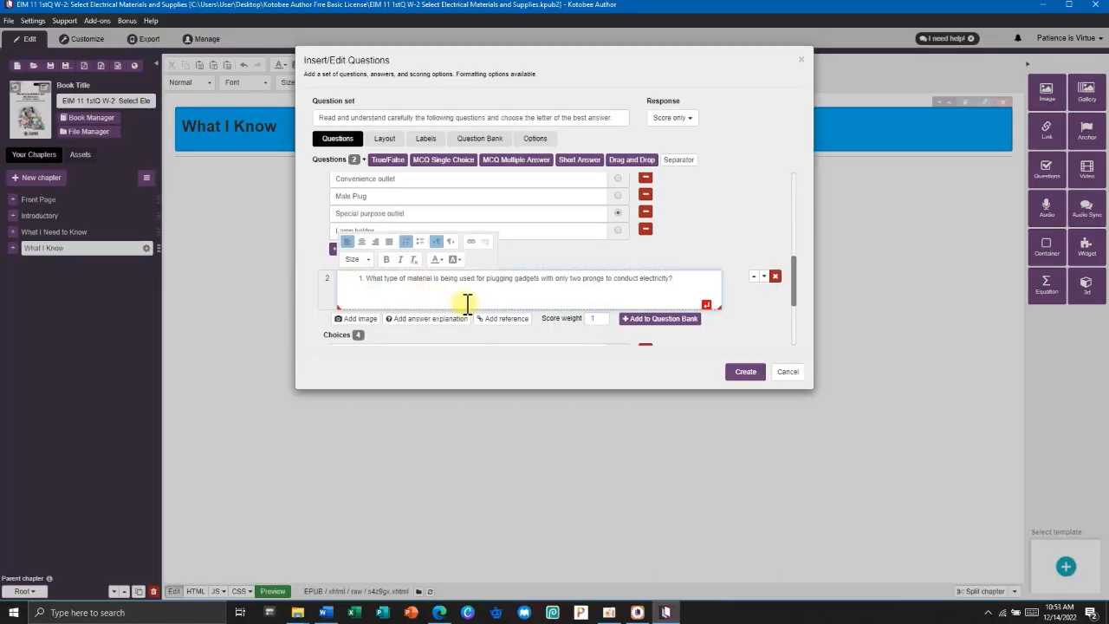
key("BackSpace")
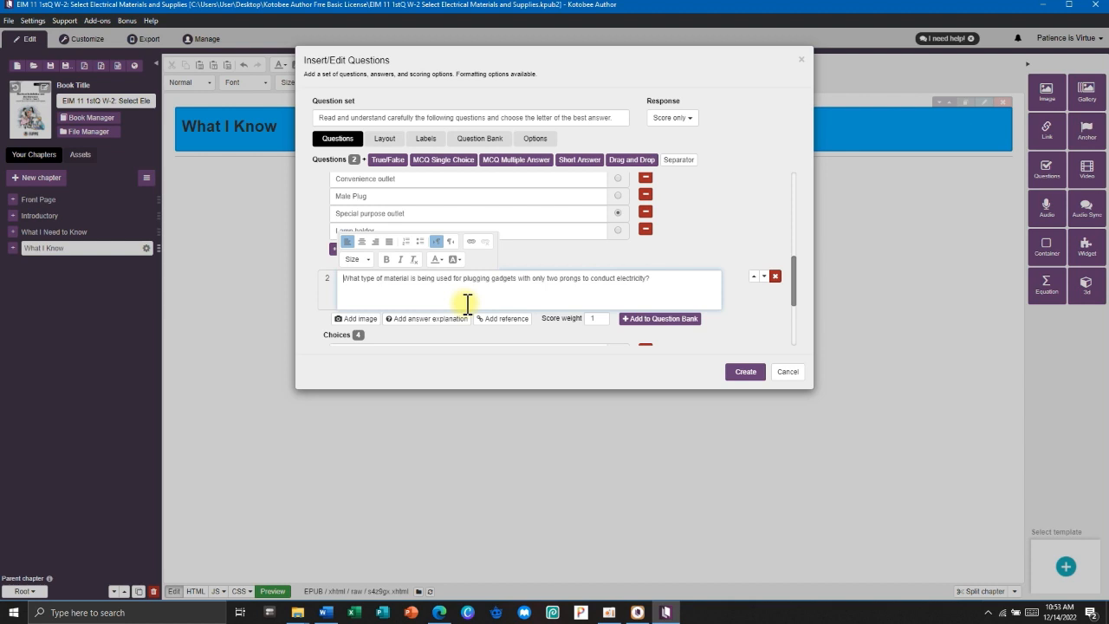
type("2.")
Clean up the list numbering at the start of questions 1 and 2.
scroll(431, 218, "up", 5)
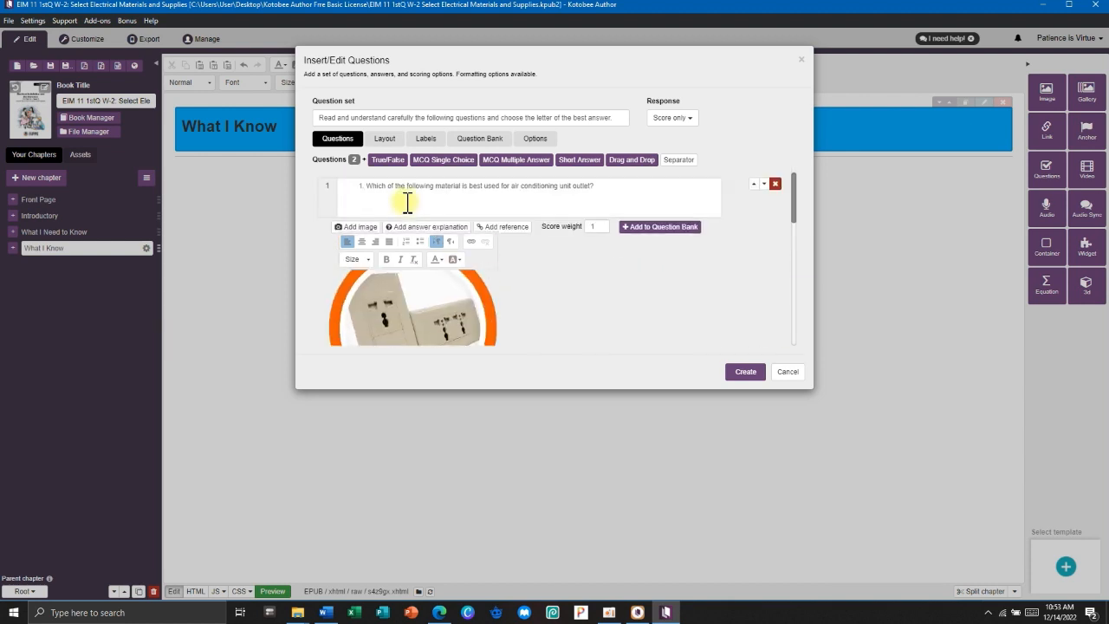
left_click(365, 185)
key("BackSpace")
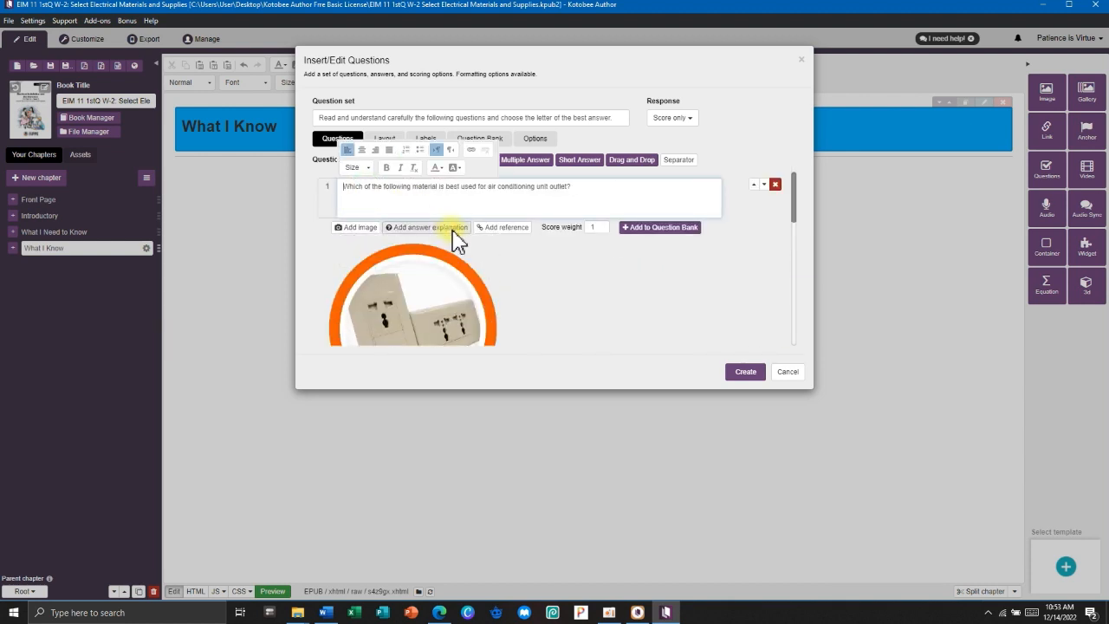
type("1.")
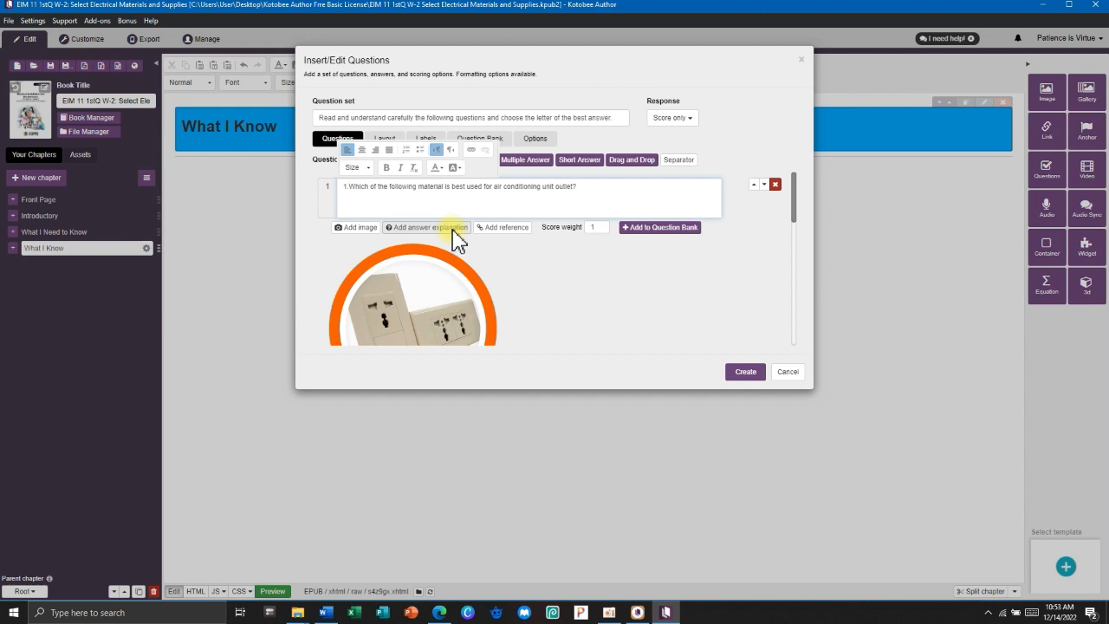
scroll(445, 207, "down", 8)
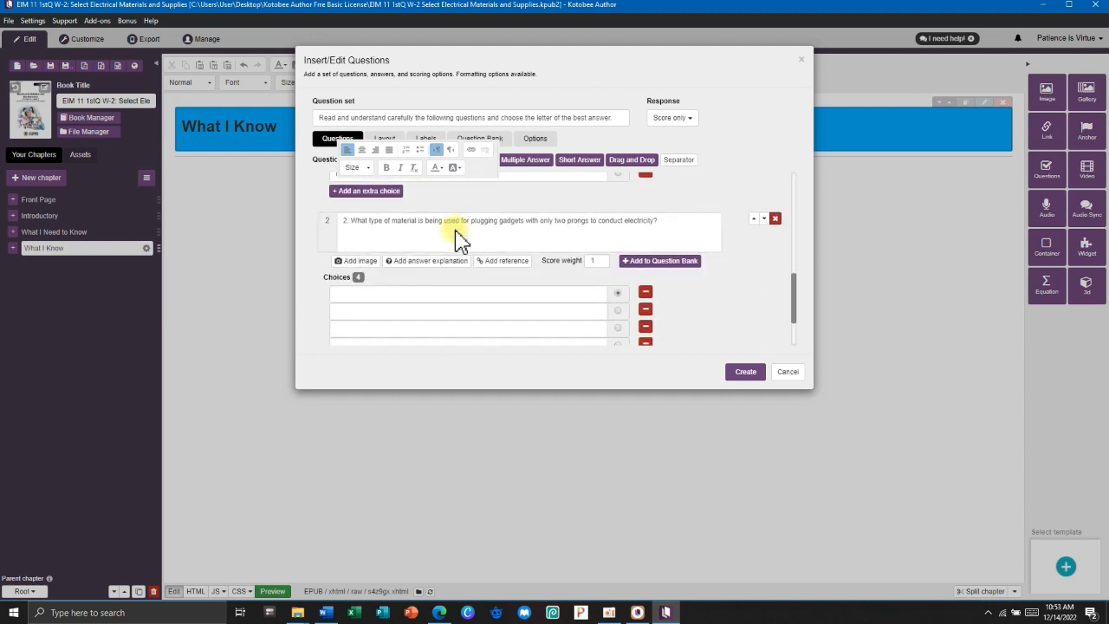
scroll(455, 238, "up", 8)
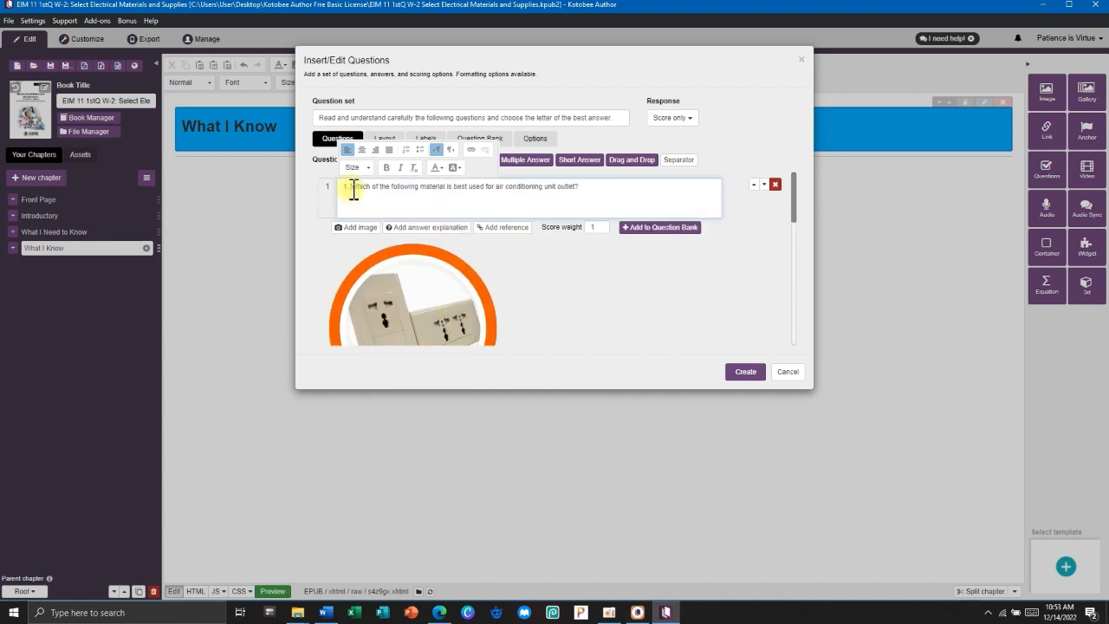
left_click(351, 192)
scroll(389, 256, "down", 10)
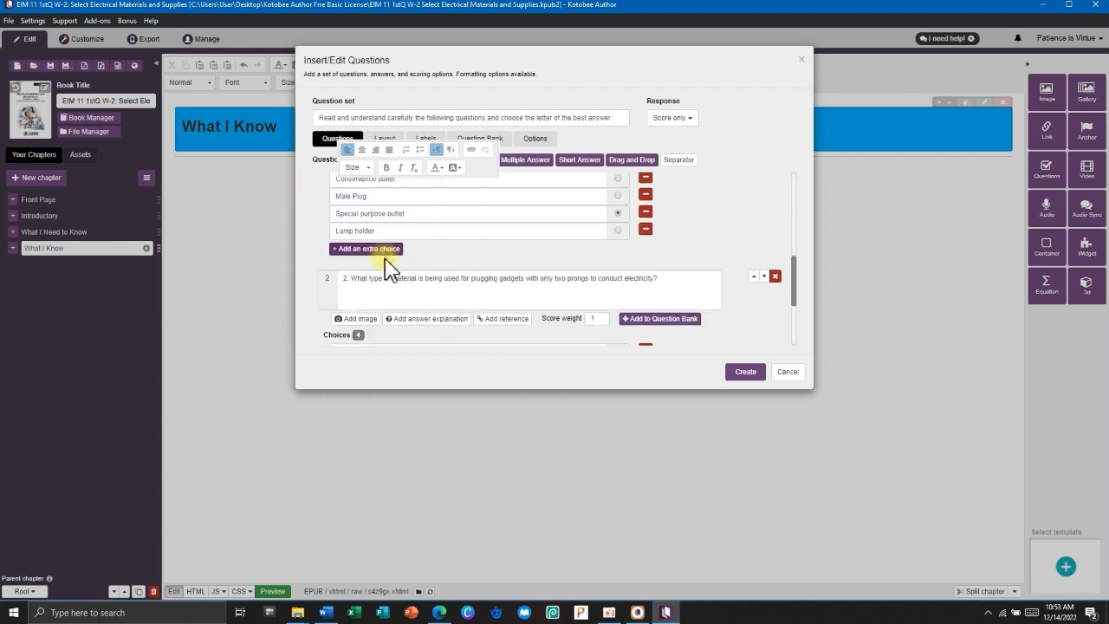
scroll(373, 222, "up", 1)
left_click(352, 206)
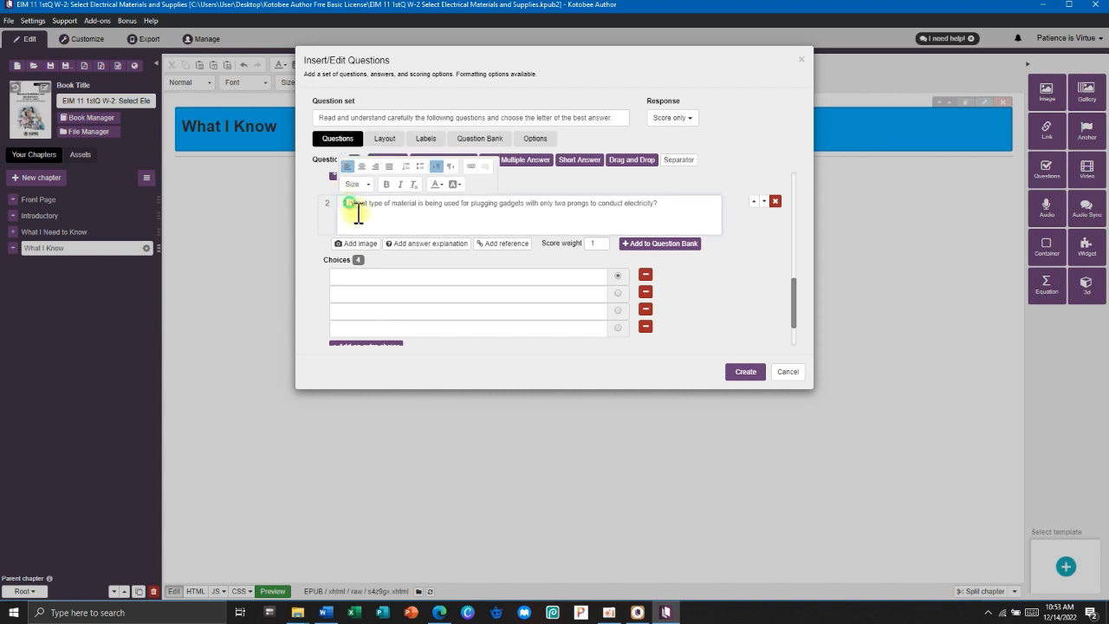
key("BackSpace")
key("BackSpace")
key("BackSpace")
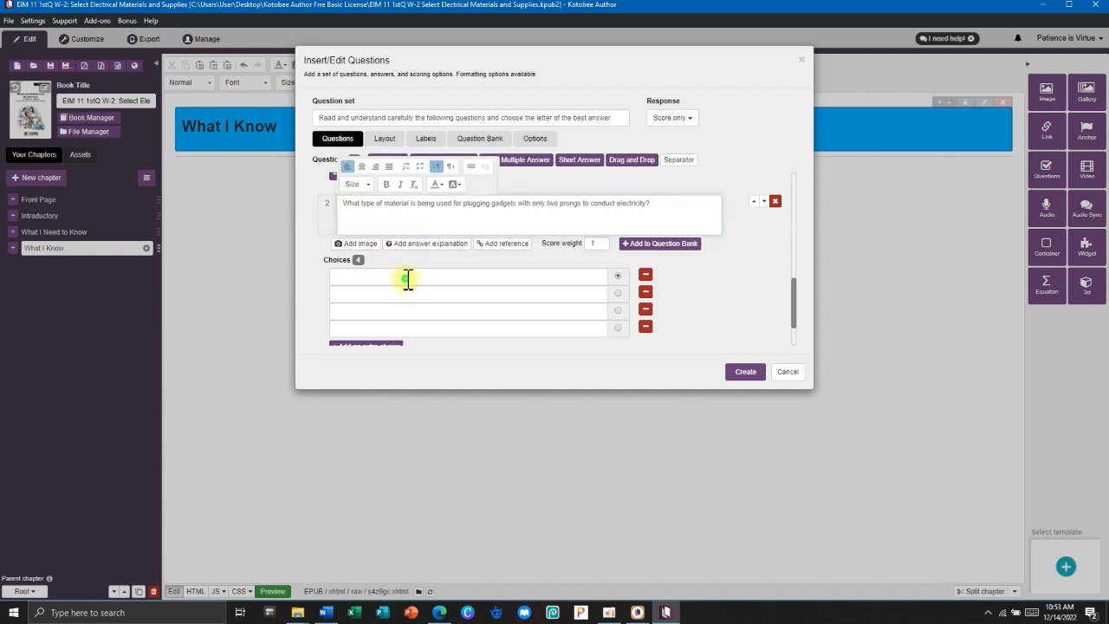
left_click(407, 277)
key("alt+Tab")
Fill question 2's choice fields with Outlet, SPO, CO and Lamp.
left_click(721, 352)
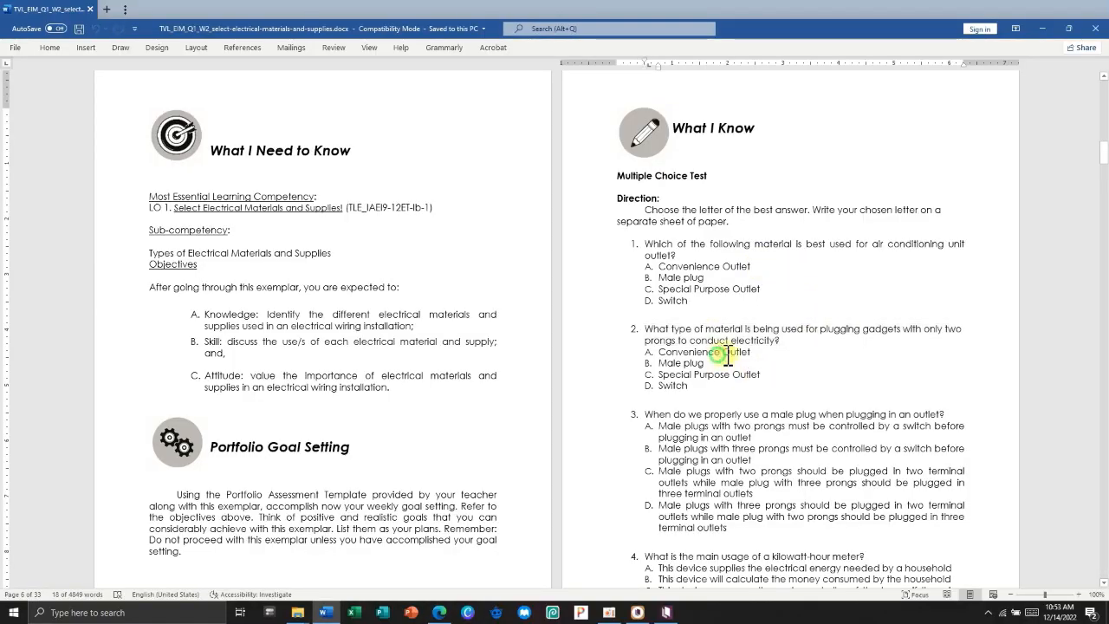
key("alt+Tab")
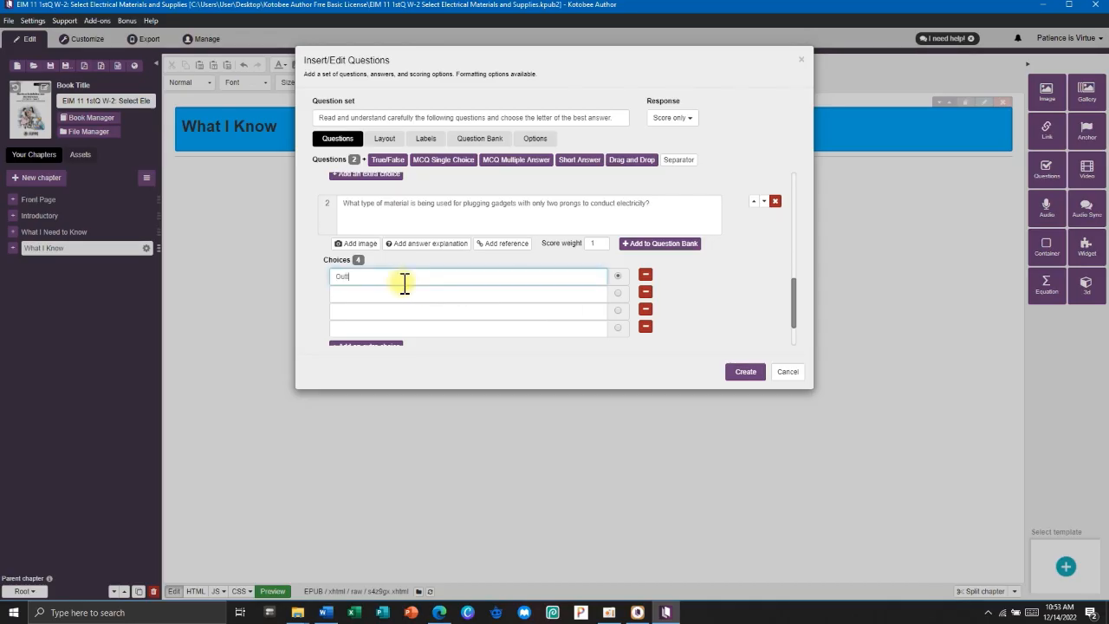
left_click(399, 293)
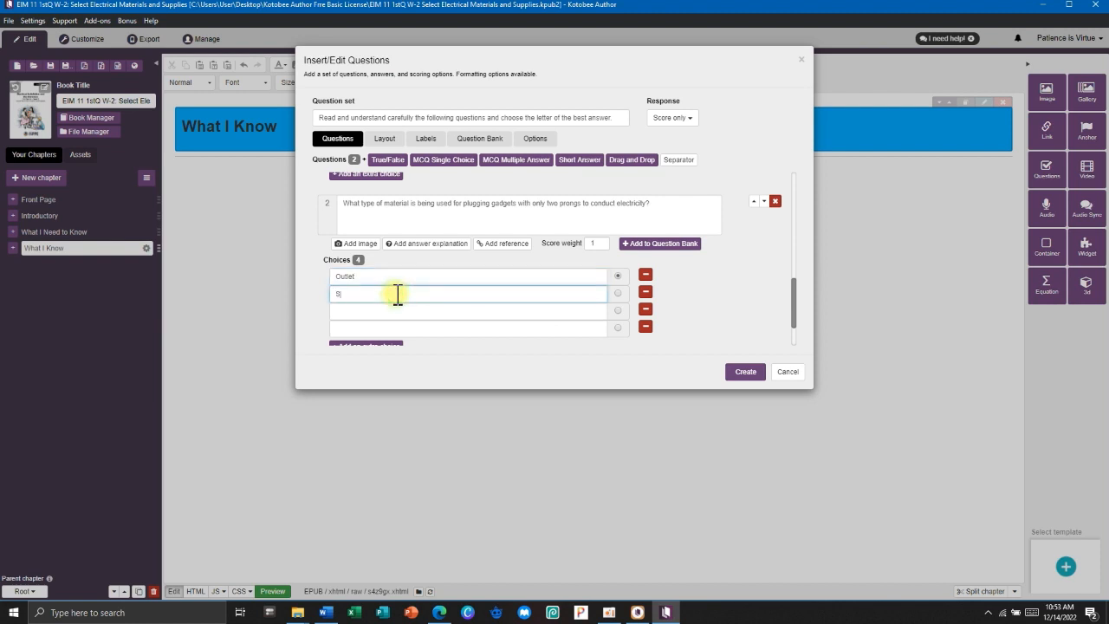
left_click(375, 312)
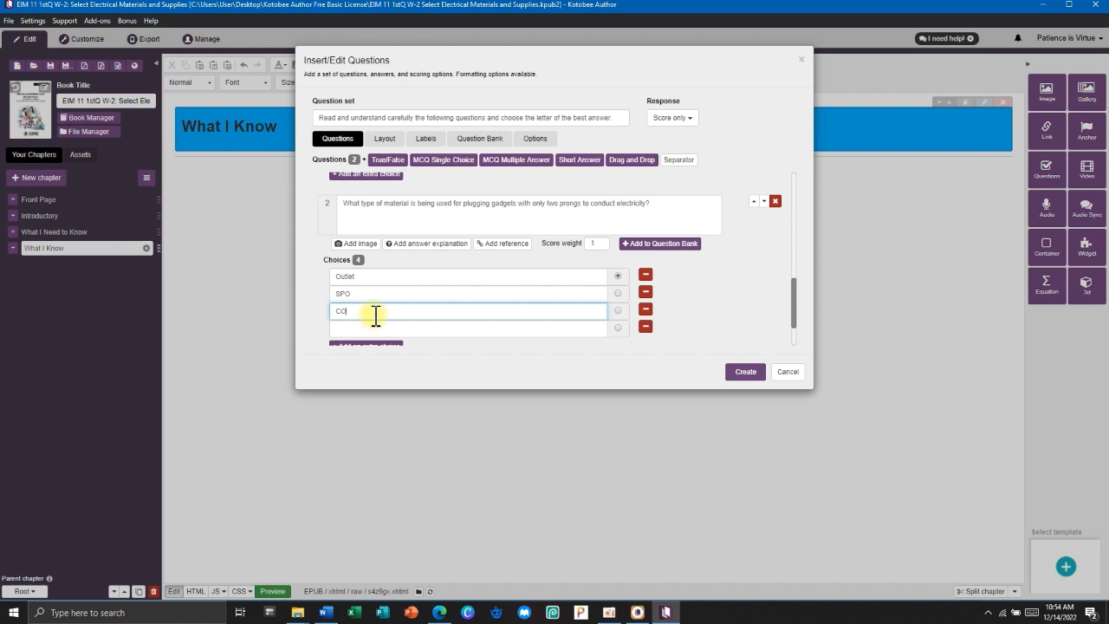
left_click(365, 329)
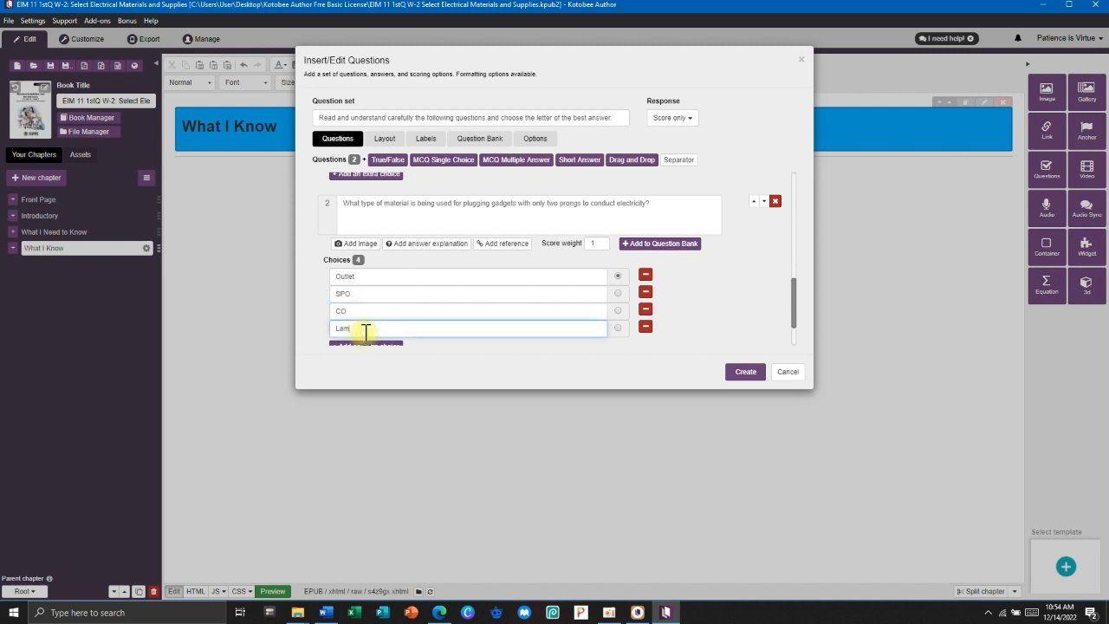
scroll(382, 319, "down", 1)
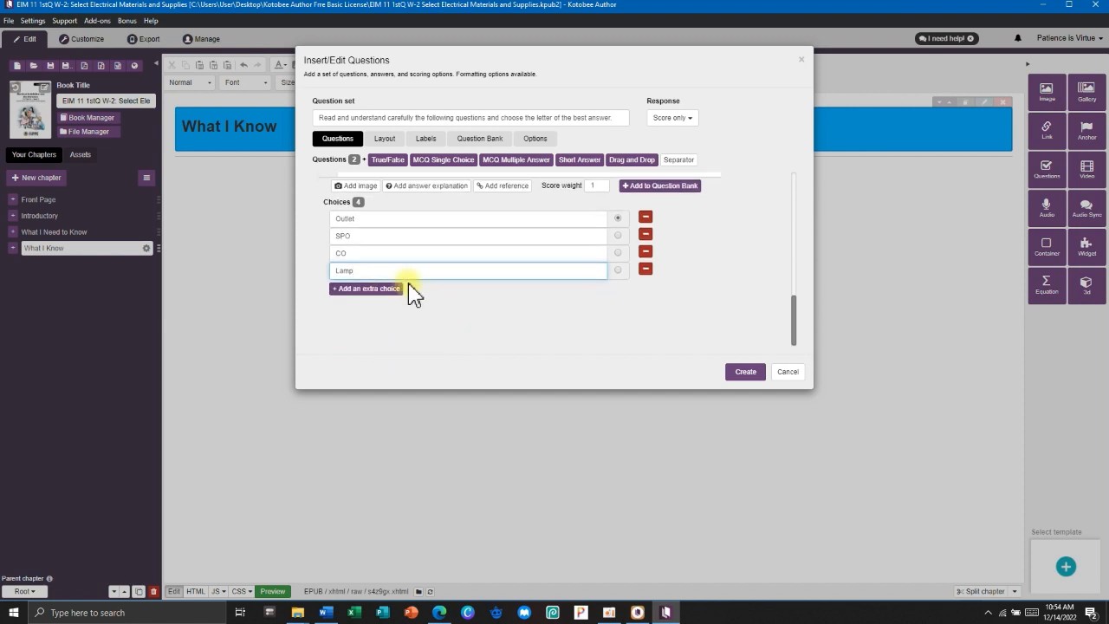
scroll(458, 252, "up", 5)
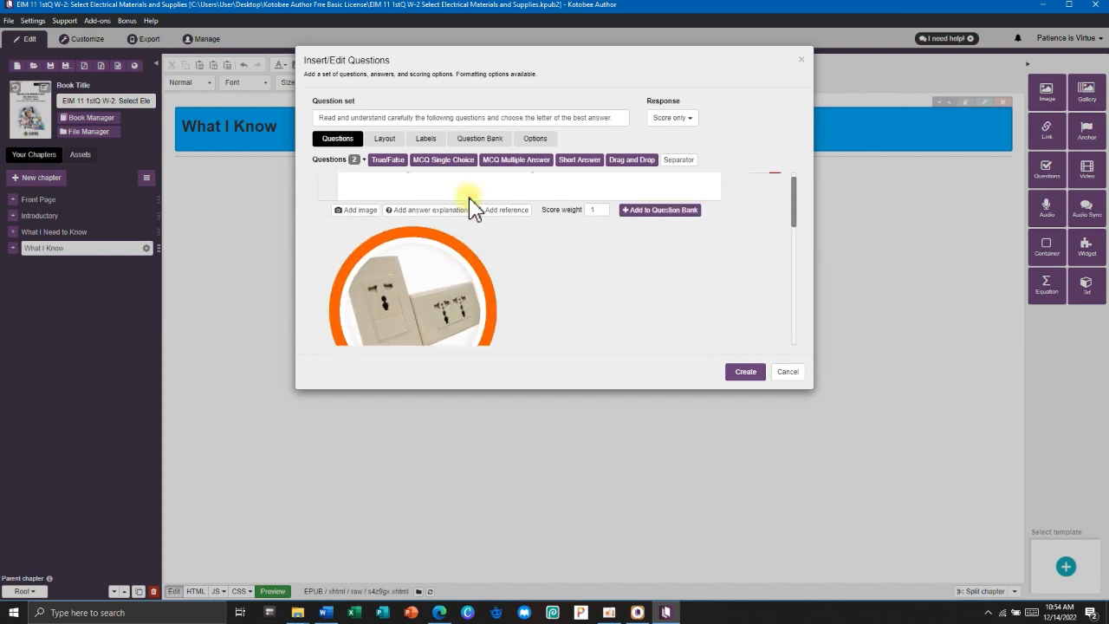
scroll(458, 245, "up", 1)
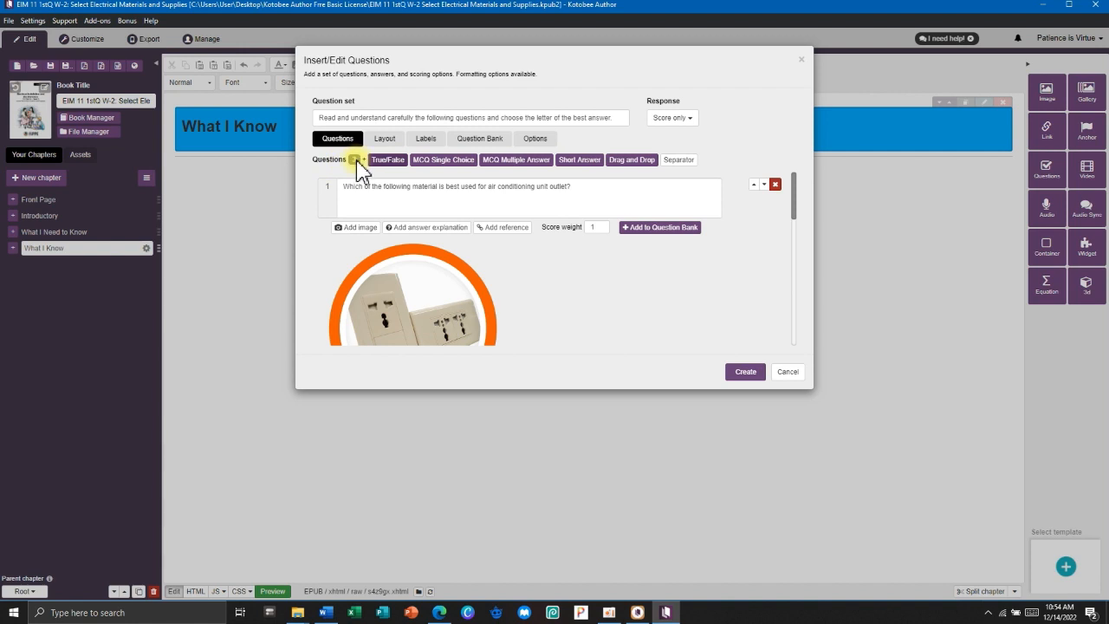
scroll(426, 208, "down", 1)
Add a True/False question 'Electricity is an invisible form of energy…' answered True, and insert the quiz.
scroll(427, 208, "down", 5)
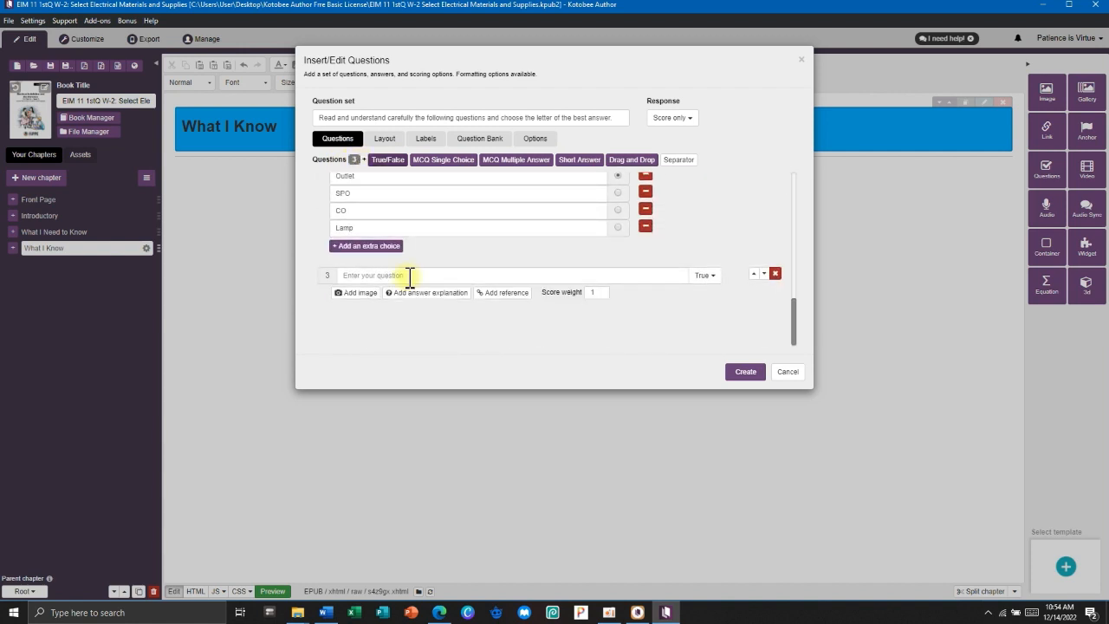
left_click(705, 275)
left_click(709, 303)
left_click(598, 275)
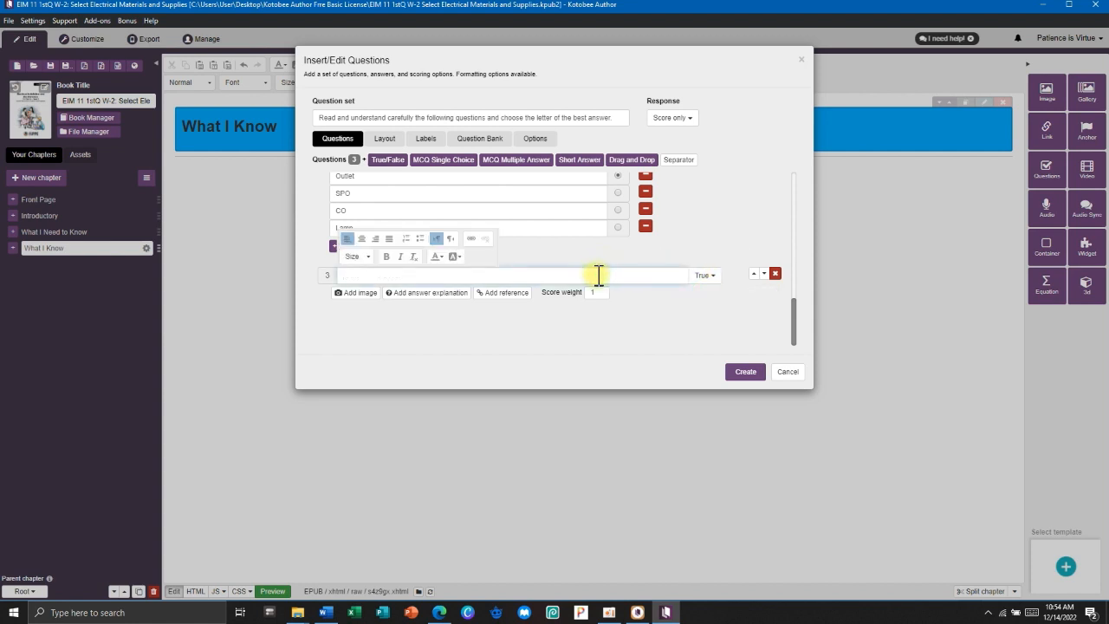
type("Ele")
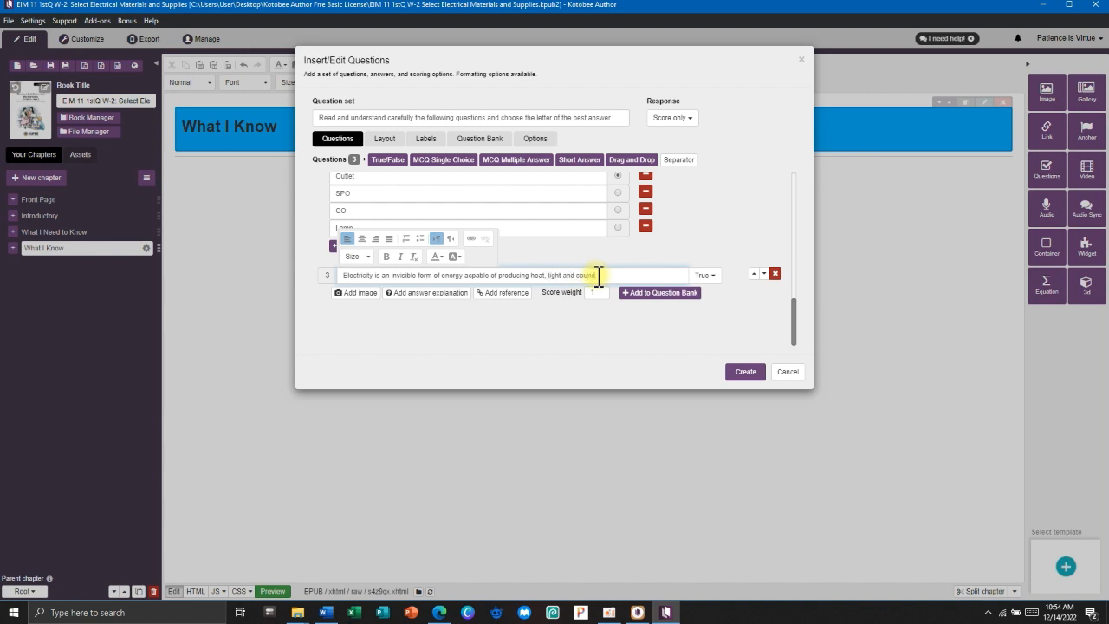
type(".")
scroll(754, 267, "up", 10)
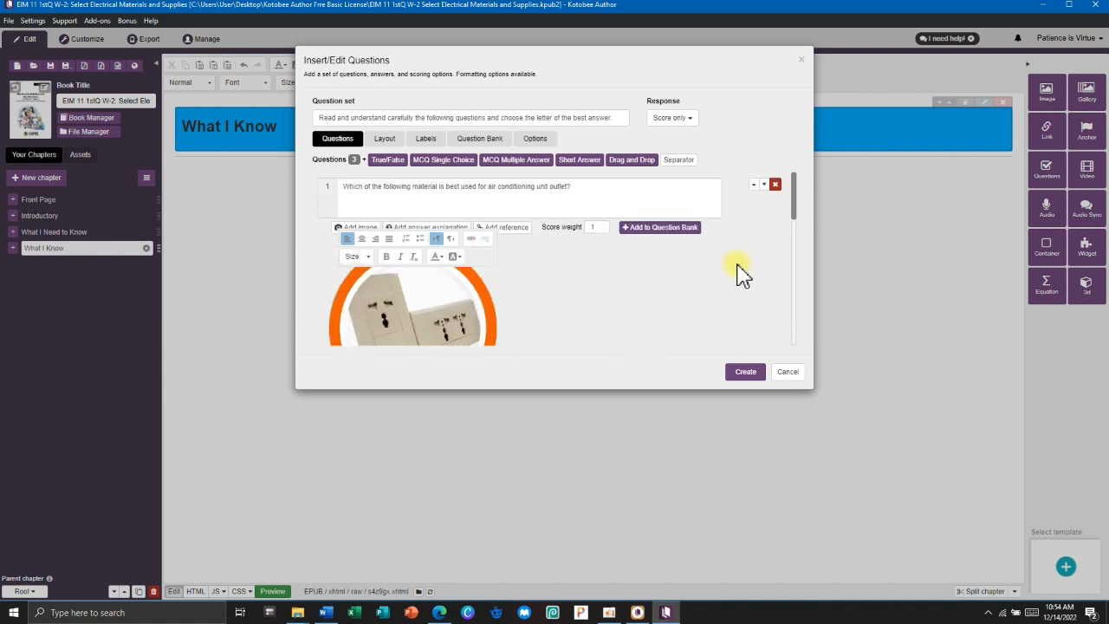
scroll(741, 273, "down", 10)
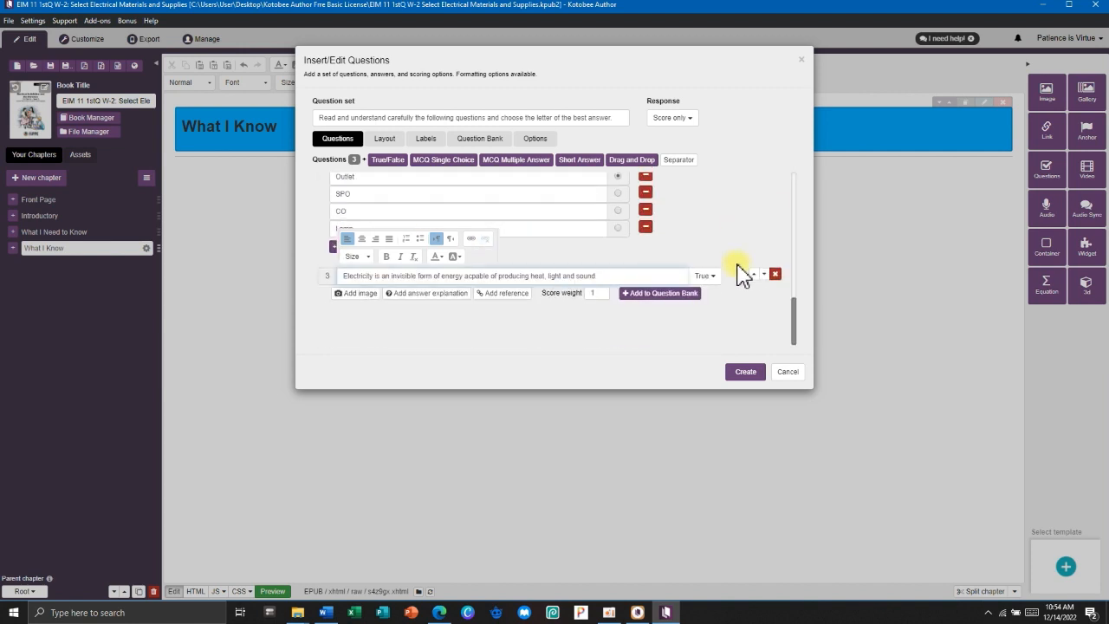
left_click(751, 375)
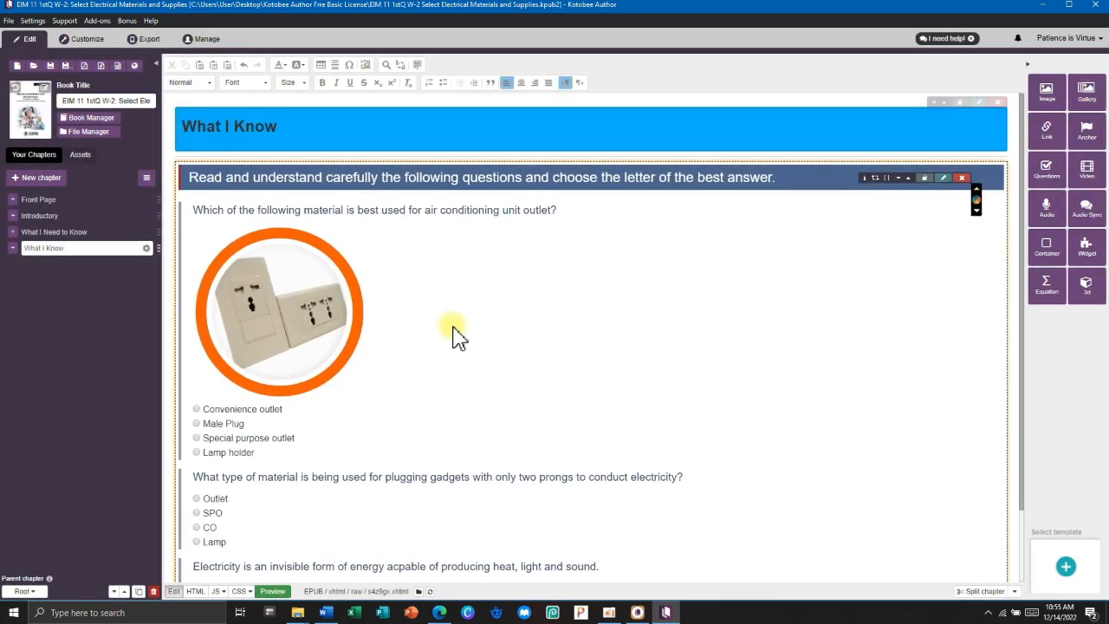
Select the inserted quiz block on the page and reopen it in Insert/Edit Questions.
scroll(453, 334, "down", 1)
scroll(453, 335, "up", 1)
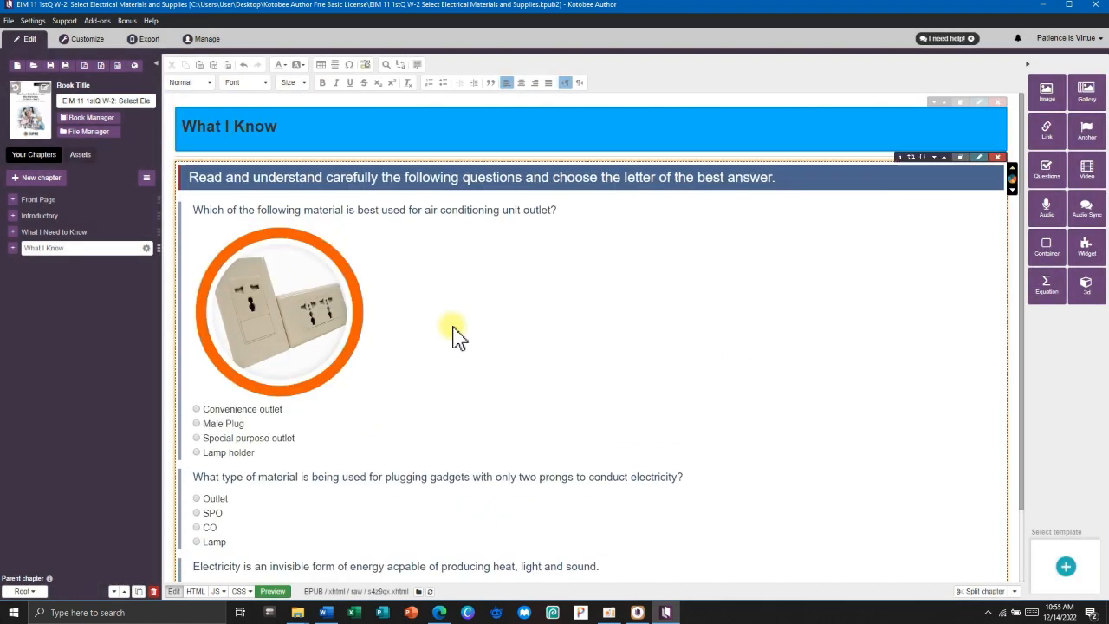
left_click(462, 228)
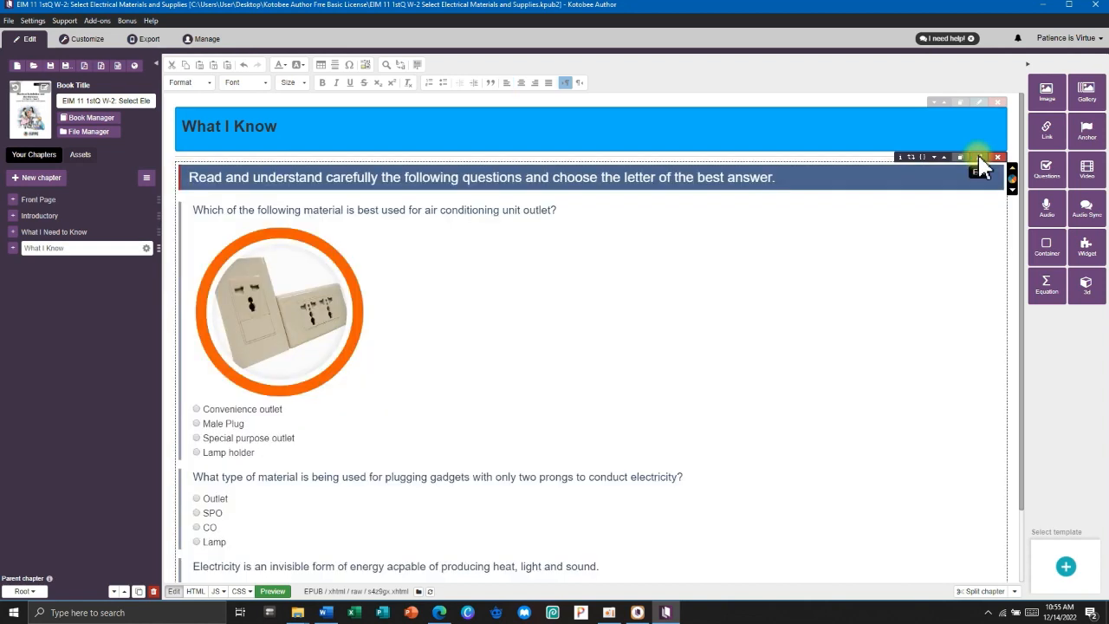
left_click(979, 157)
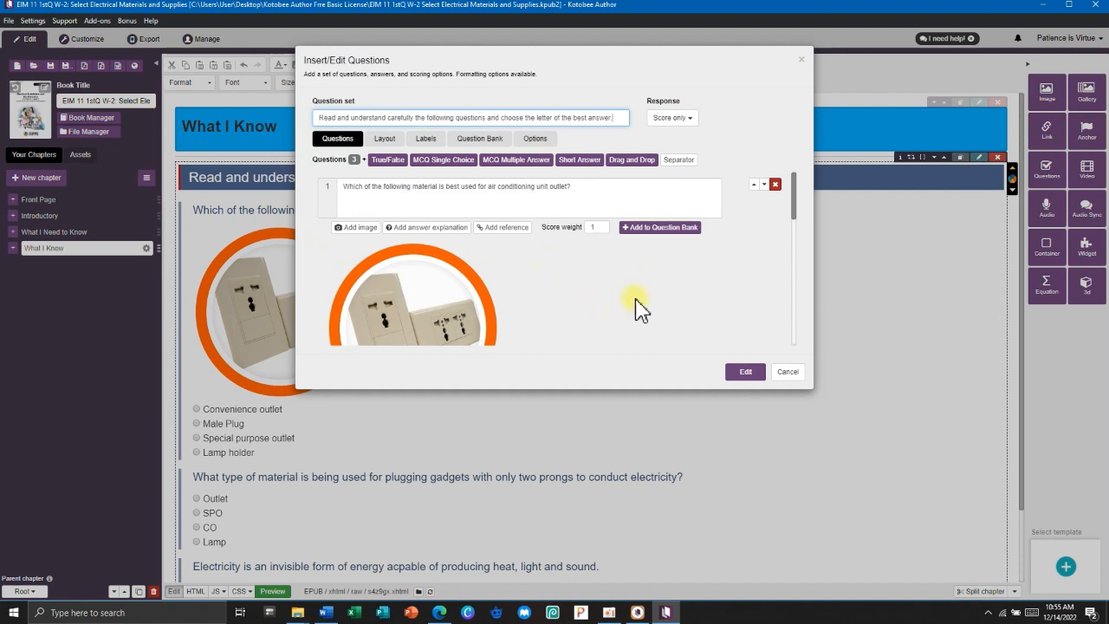
Review the quiz's Layout, Labels, Question Bank and Options settings.
scroll(733, 260, "down", 10)
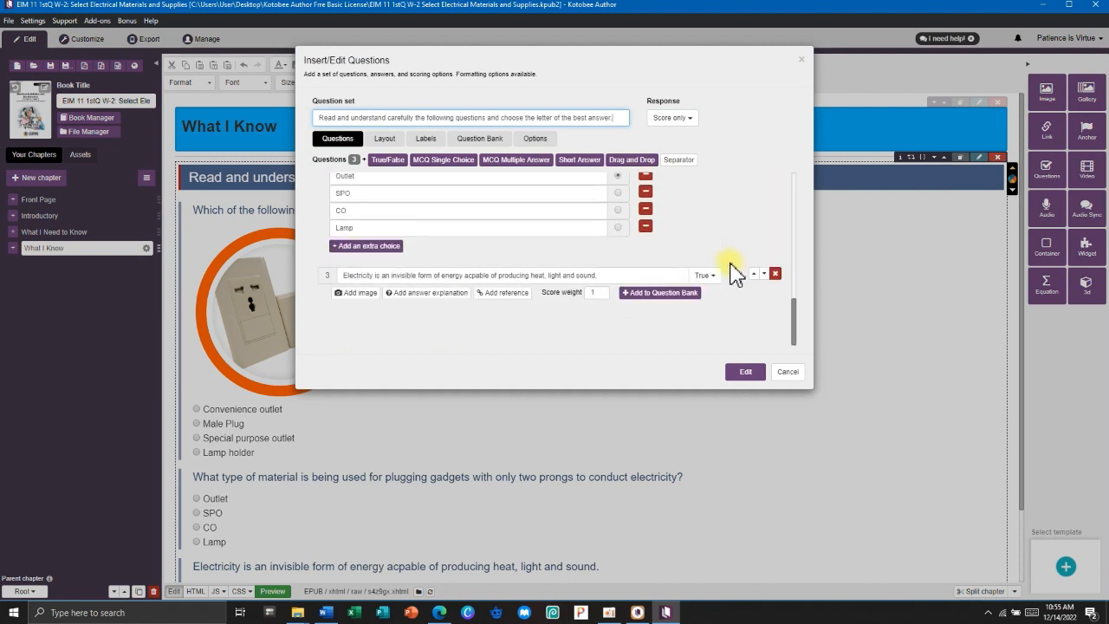
scroll(733, 271, "up", 10)
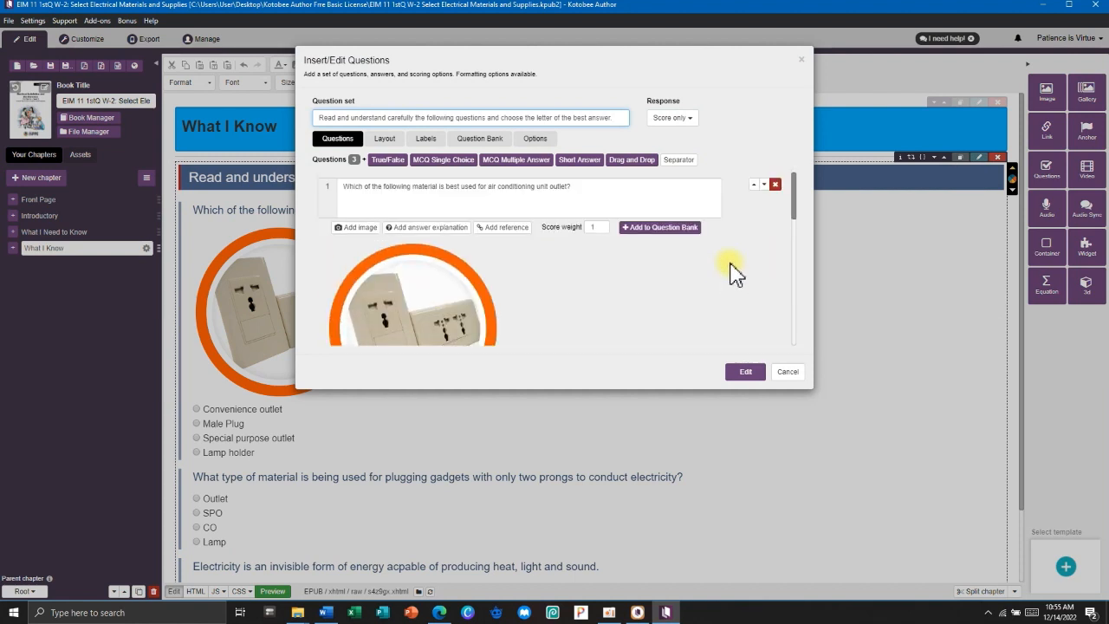
left_click(393, 146)
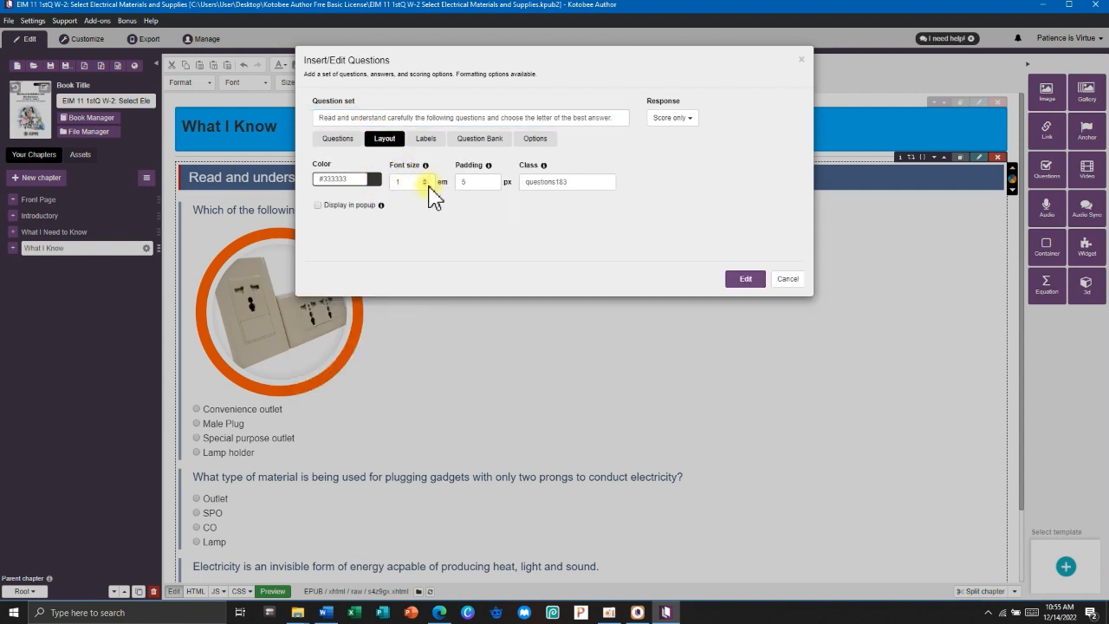
left_click(416, 141)
scroll(451, 264, "down", 3)
left_click(482, 140)
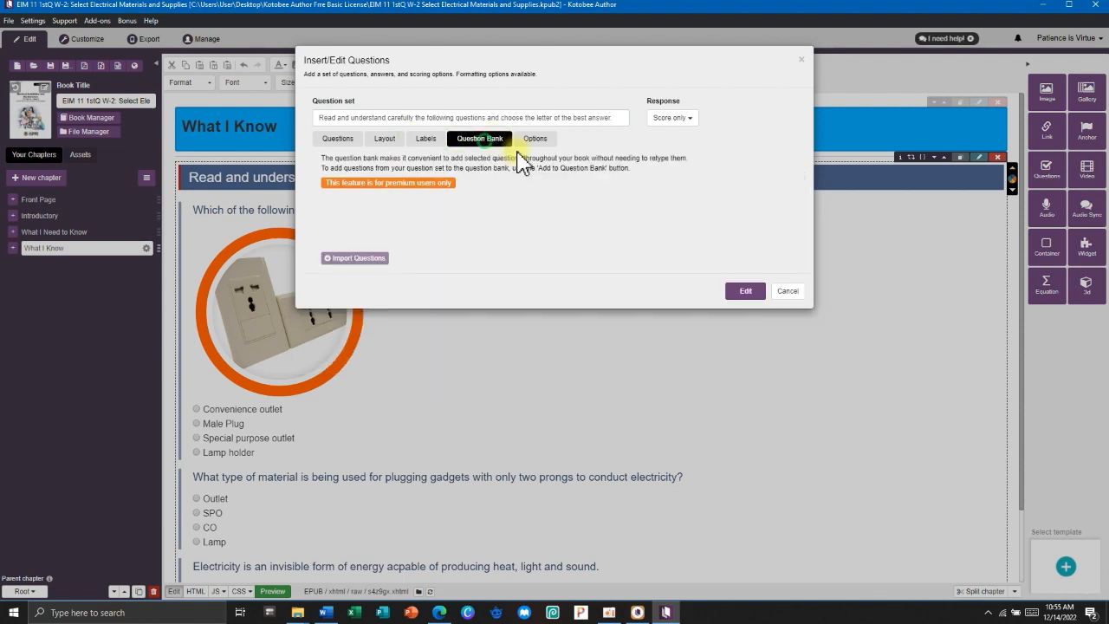
left_click(537, 140)
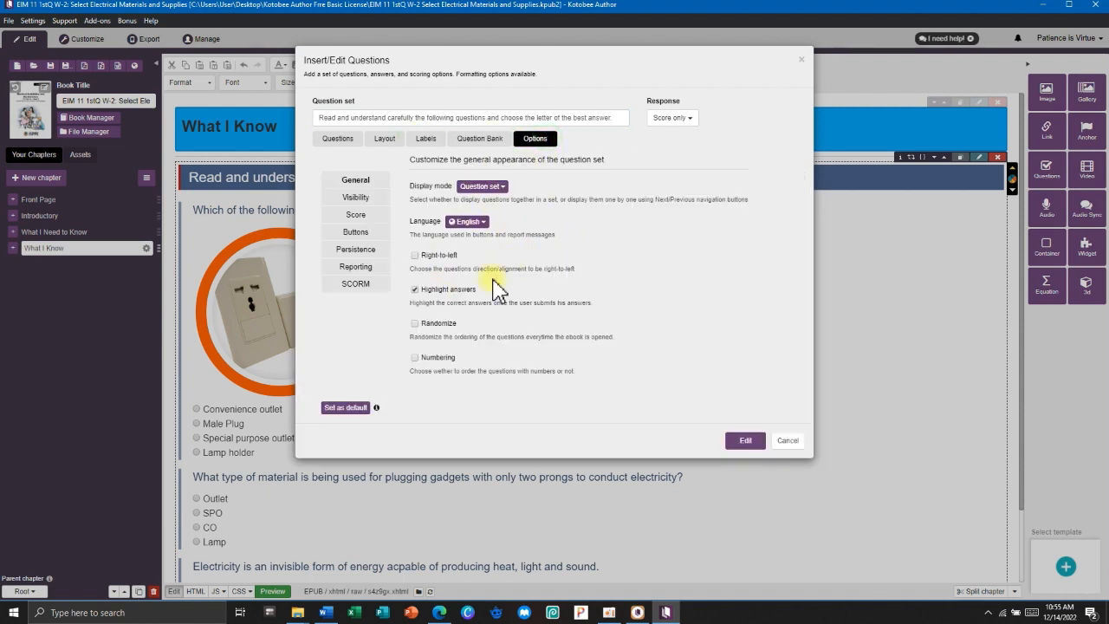
Return to the Questions list and apply the settings, keeping all three questions unchanged.
left_click(338, 139)
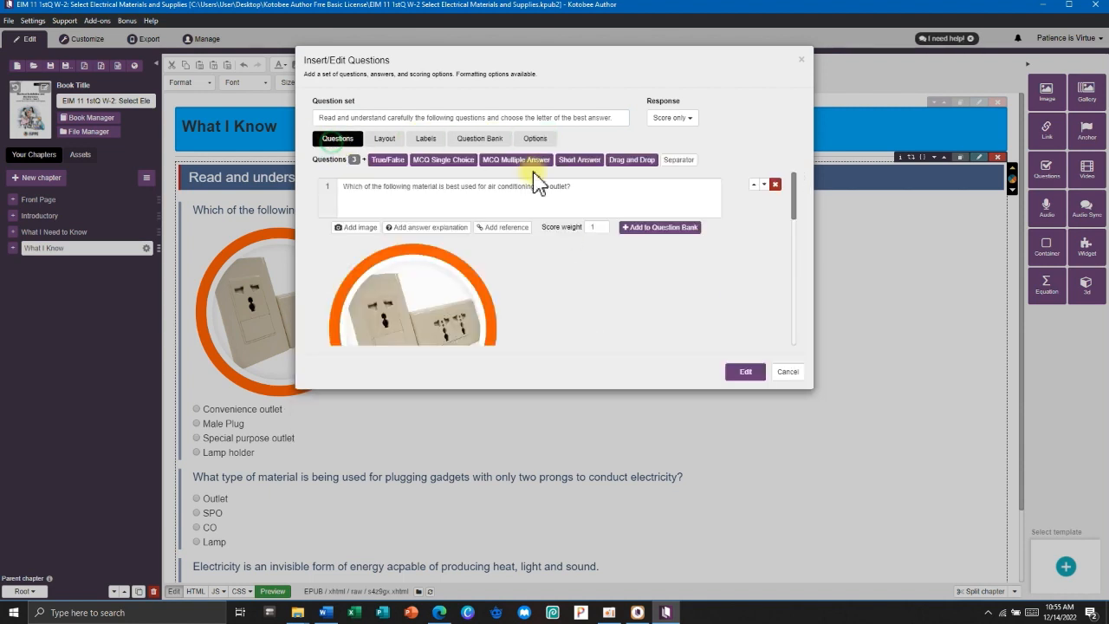
left_click(746, 372)
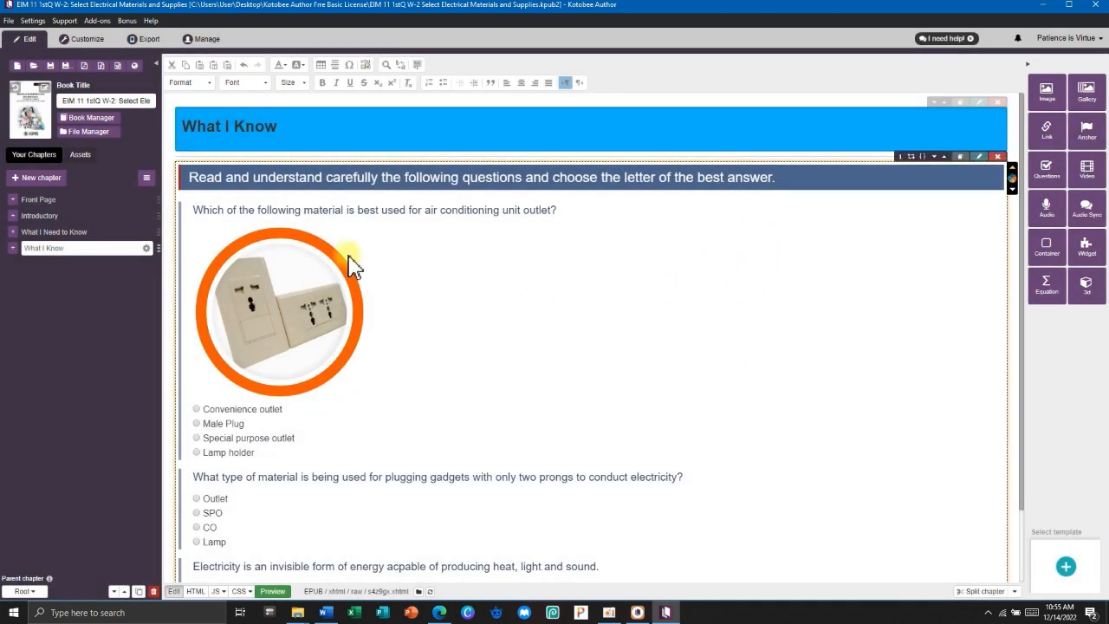
scroll(554, 291, "down", 2)
scroll(373, 312, "up", 2)
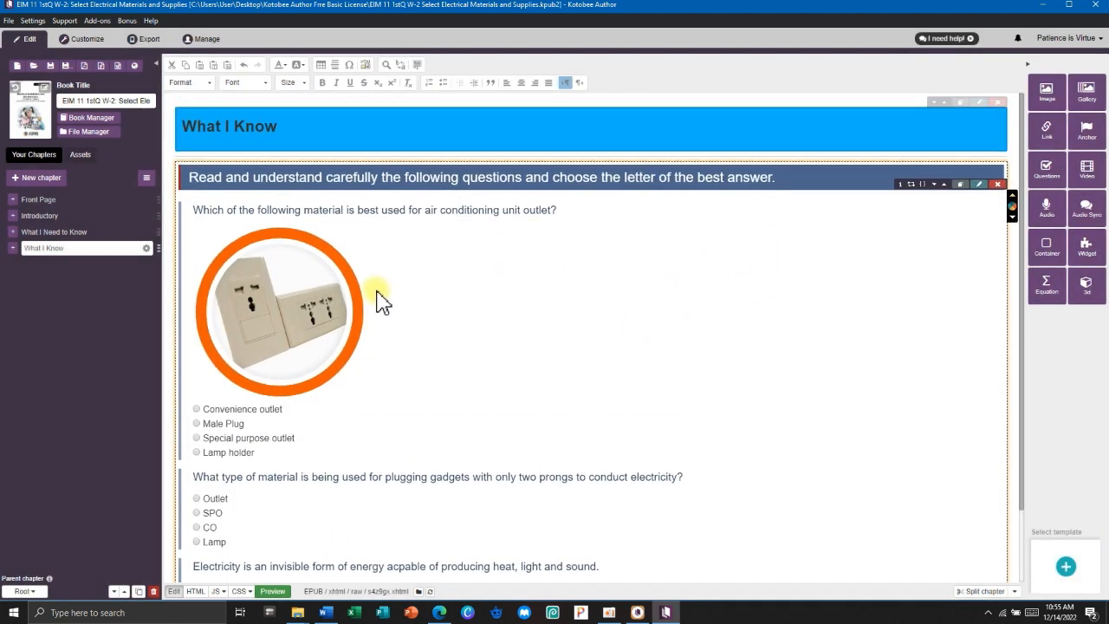
scroll(416, 315, "down", 1)
scroll(440, 334, "up", 1)
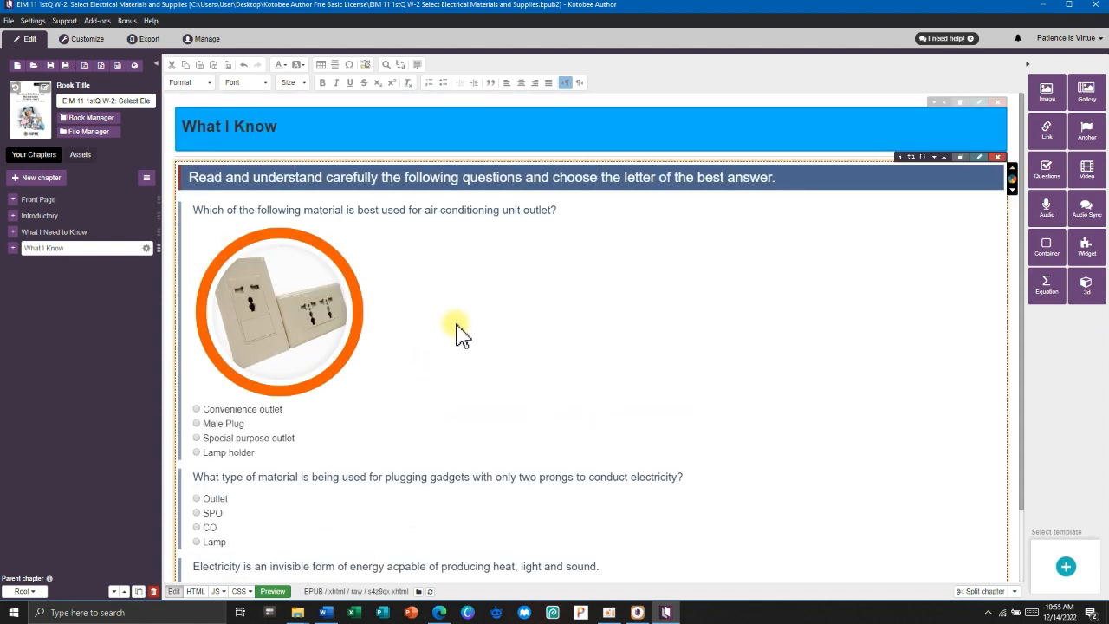
scroll(462, 336, "down", 1)
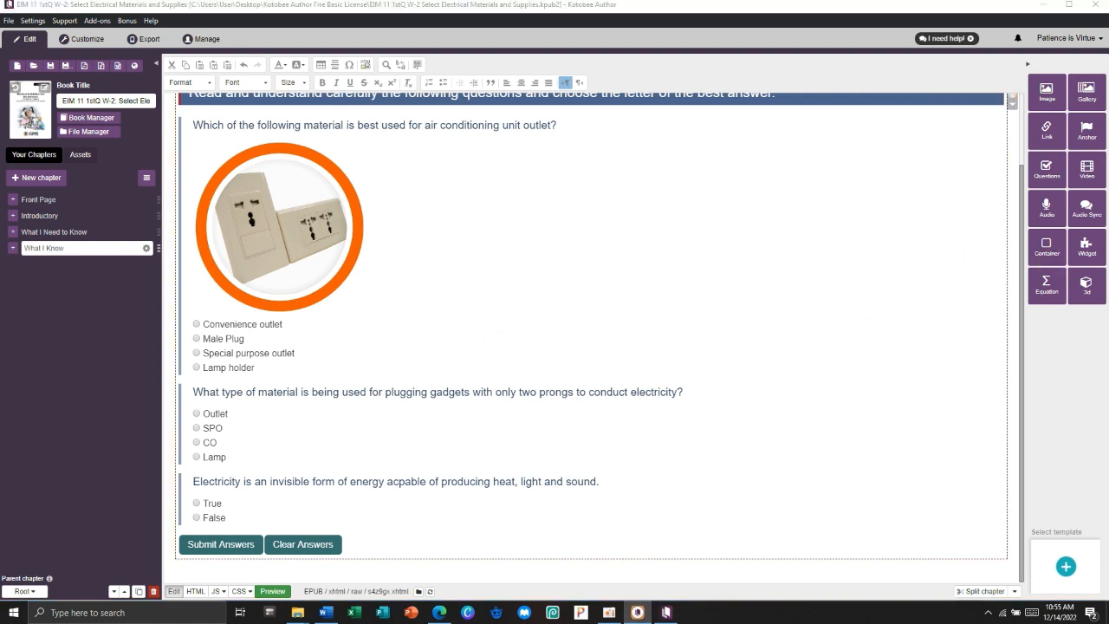
Create a new Reflowable-layout chapter titled 'What is It' following What I Know.
left_click(74, 291)
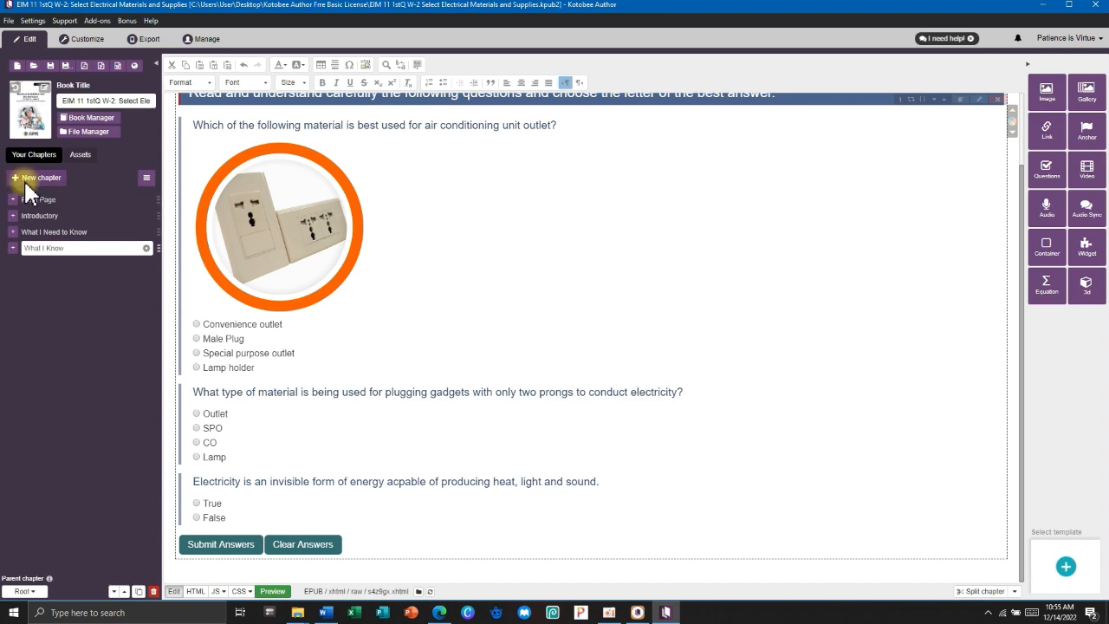
left_click(28, 180)
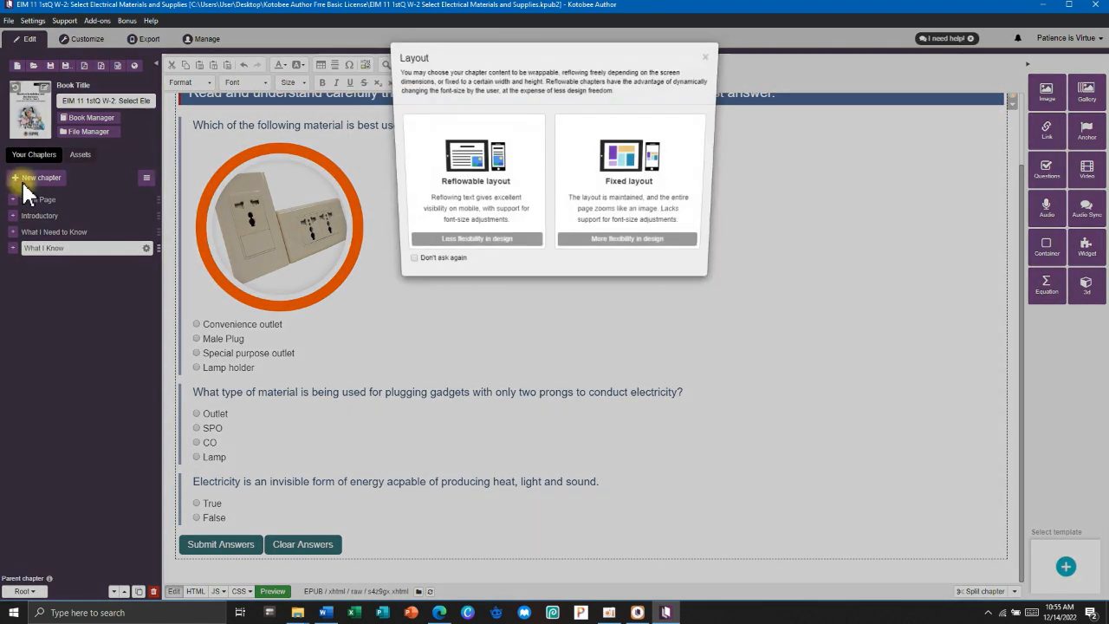
left_click(469, 184)
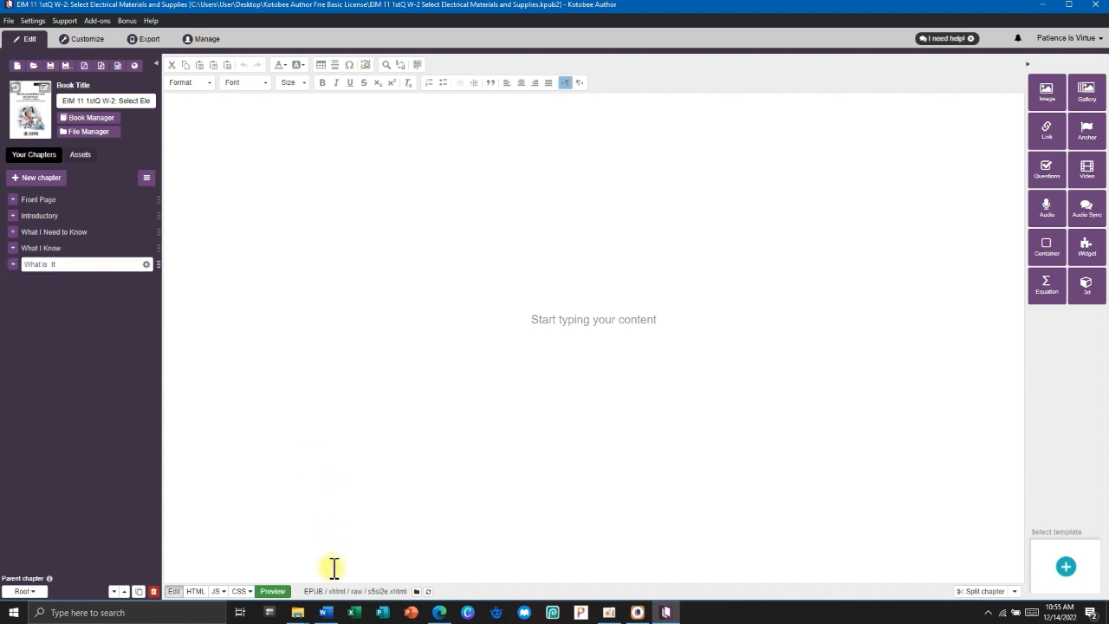
Select the 'What is It' heading in Word, then put the caret at the top of the empty Kotobee chapter.
left_click(326, 613)
scroll(649, 243, "down", 10)
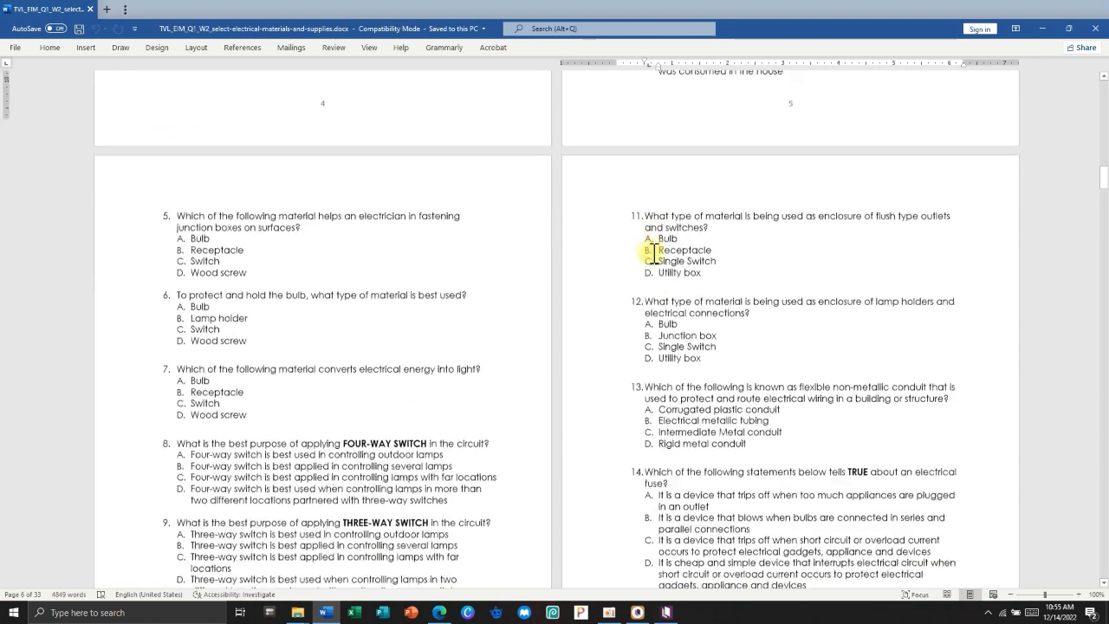
scroll(654, 252, "down", 15)
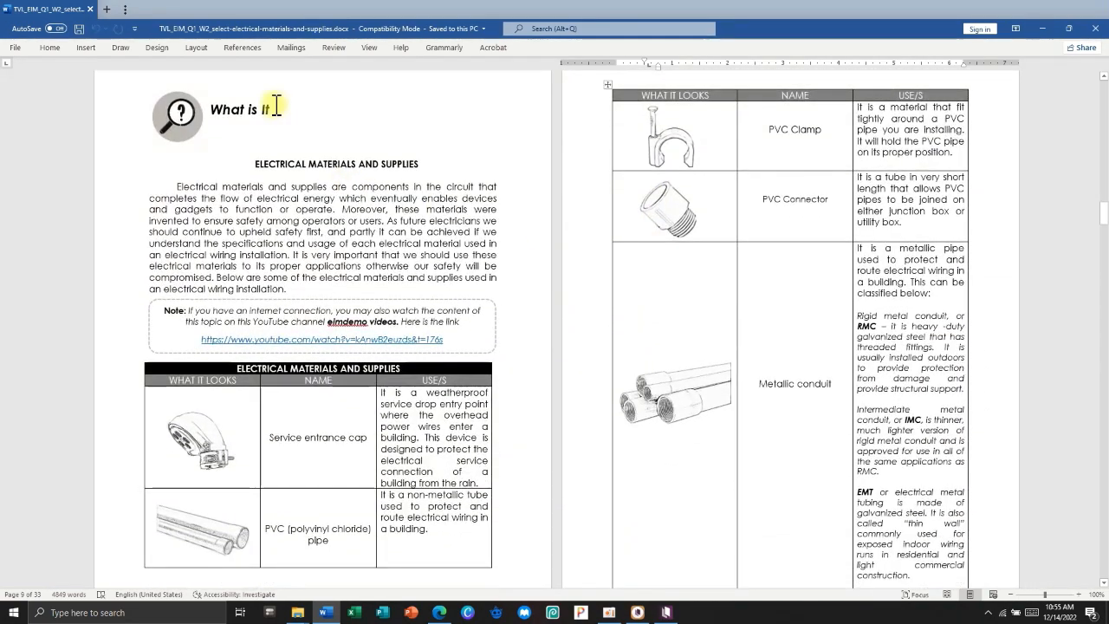
left_click_drag(276, 106, 210, 110)
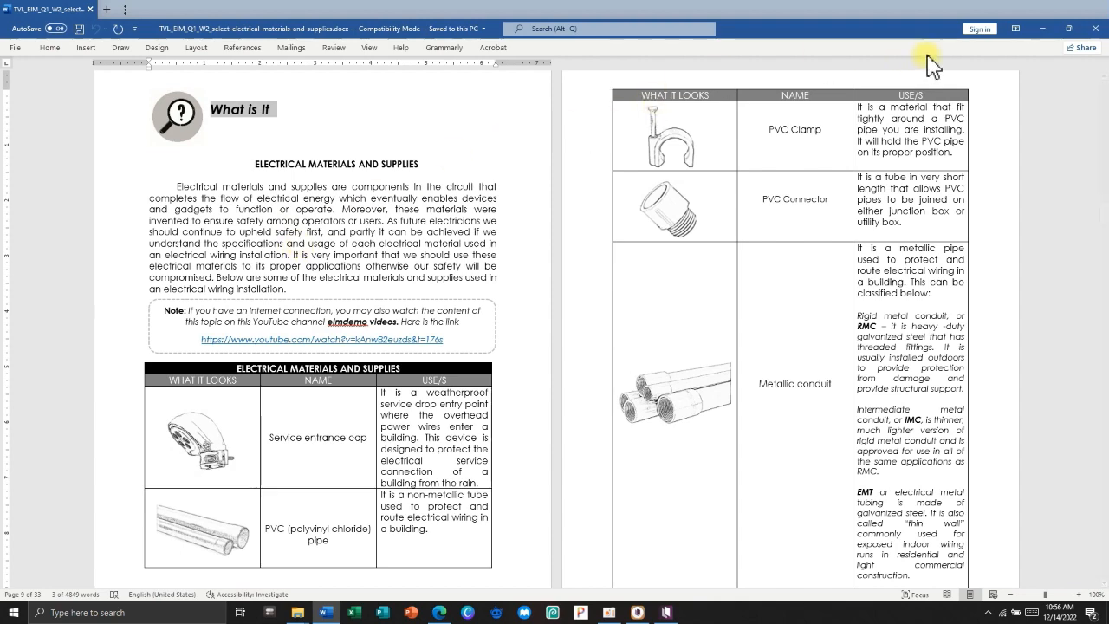
left_click(1043, 29)
left_click(298, 126)
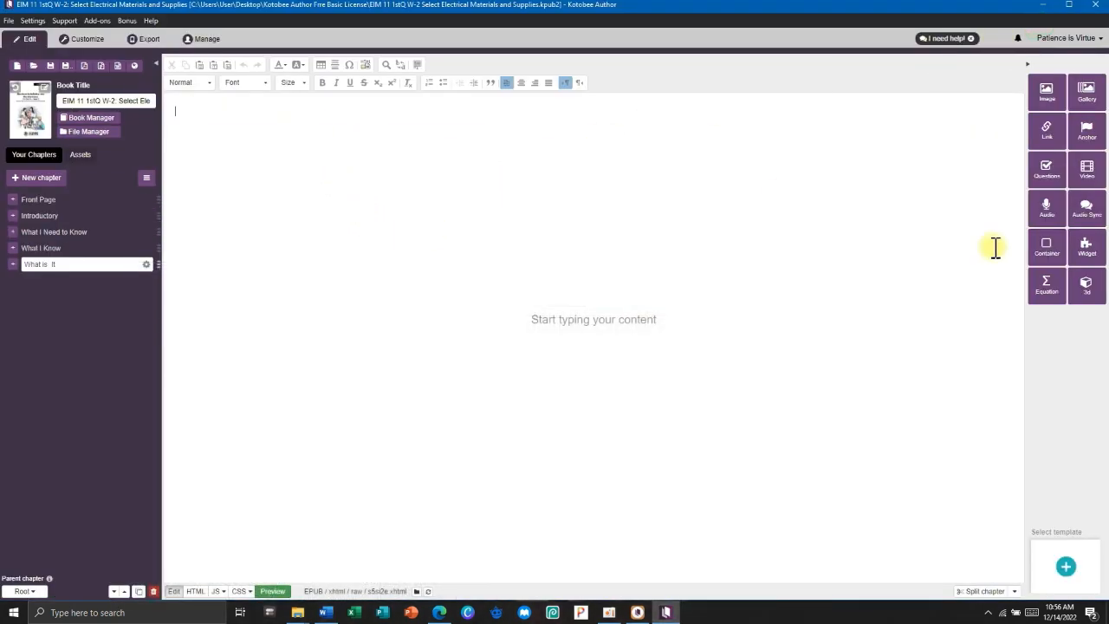
Insert a container with bright blue #00b2ff background at the top of the chapter.
left_click(1047, 247)
left_click(488, 113)
left_click(546, 153)
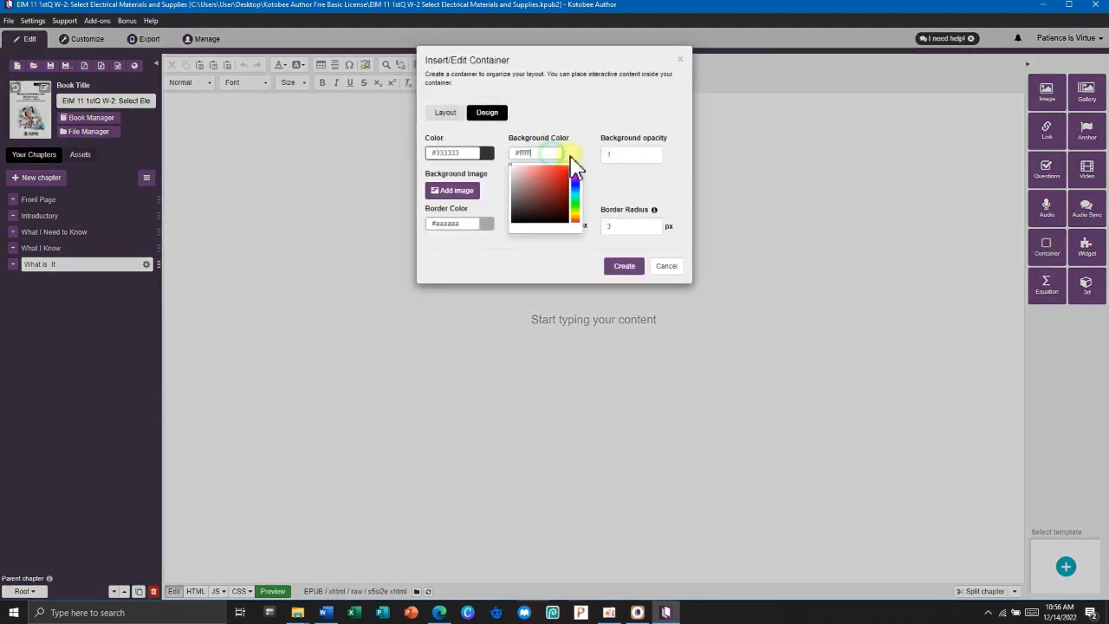
key("super+v")
scroll(602, 246, "down", 2)
left_click(579, 240)
left_click_drag(552, 155, 487, 153)
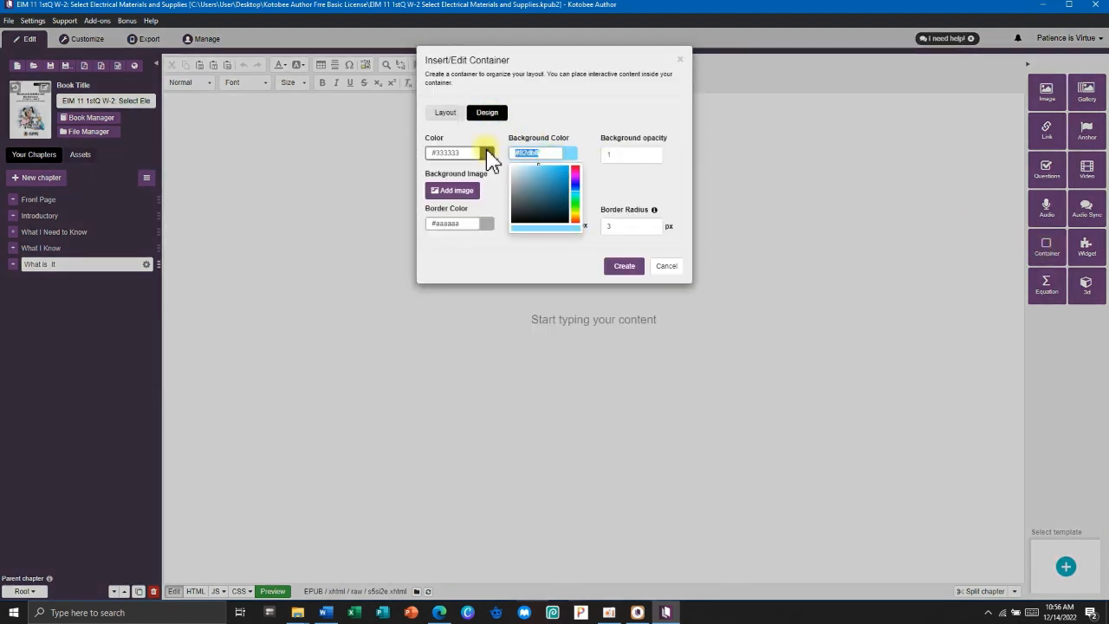
key("super+v")
scroll(638, 339, "down", 1)
scroll(642, 346, "down", 3)
left_click(601, 370)
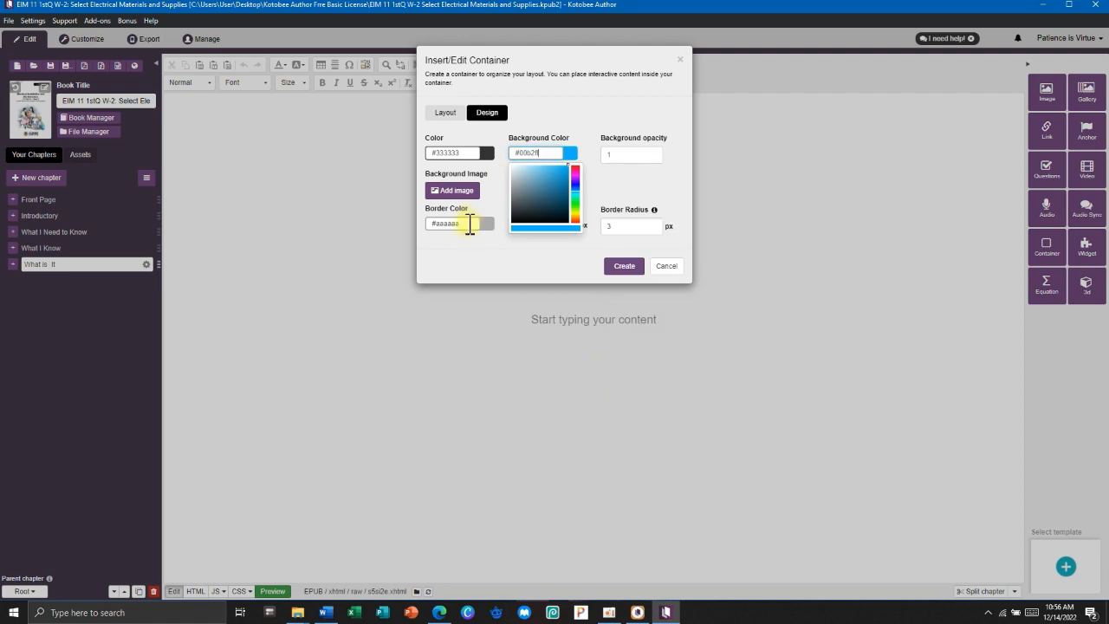
triple_click(468, 223)
left_click(617, 269)
Format the 'What is It?' heading as bold 24-pt Arial and add a horizontal line below.
left_click(286, 84)
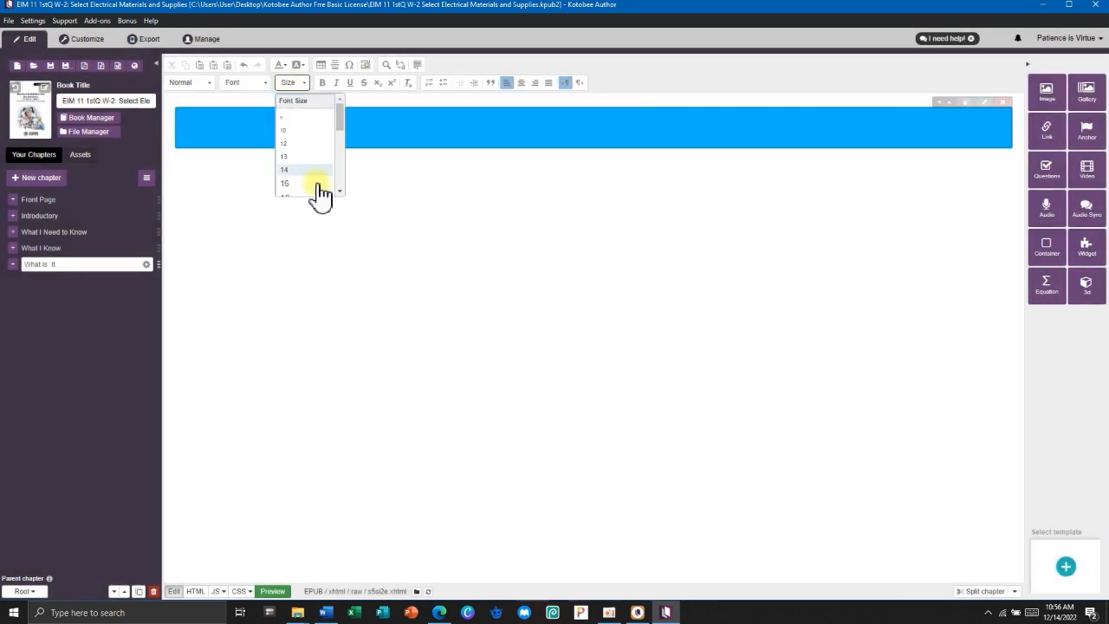
left_click(321, 198)
left_click(265, 83)
left_click(234, 113)
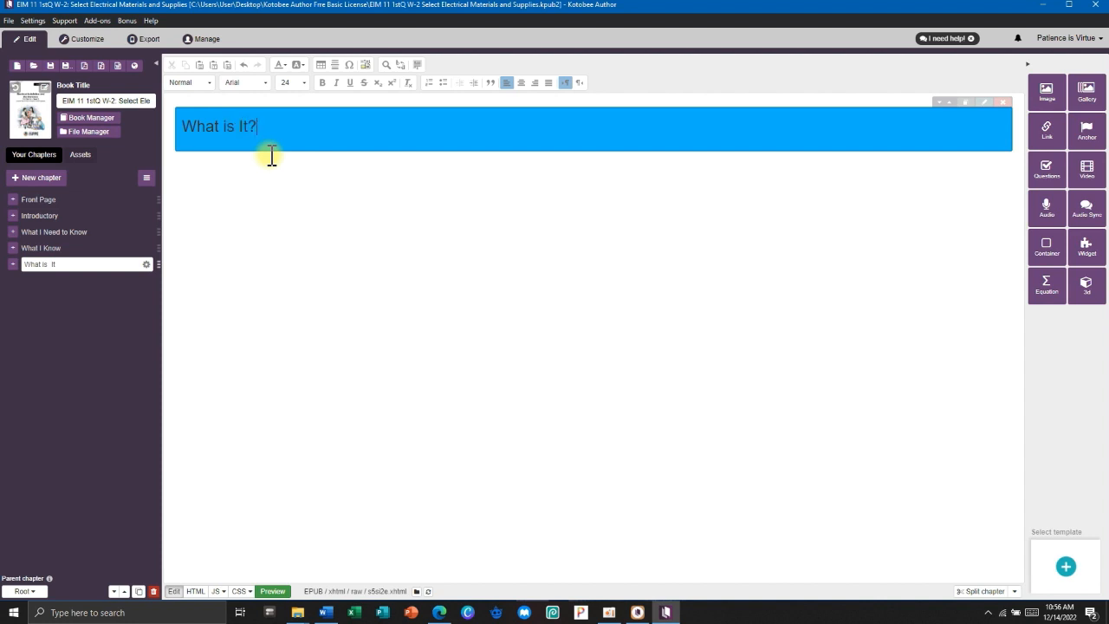
triple_click(260, 126)
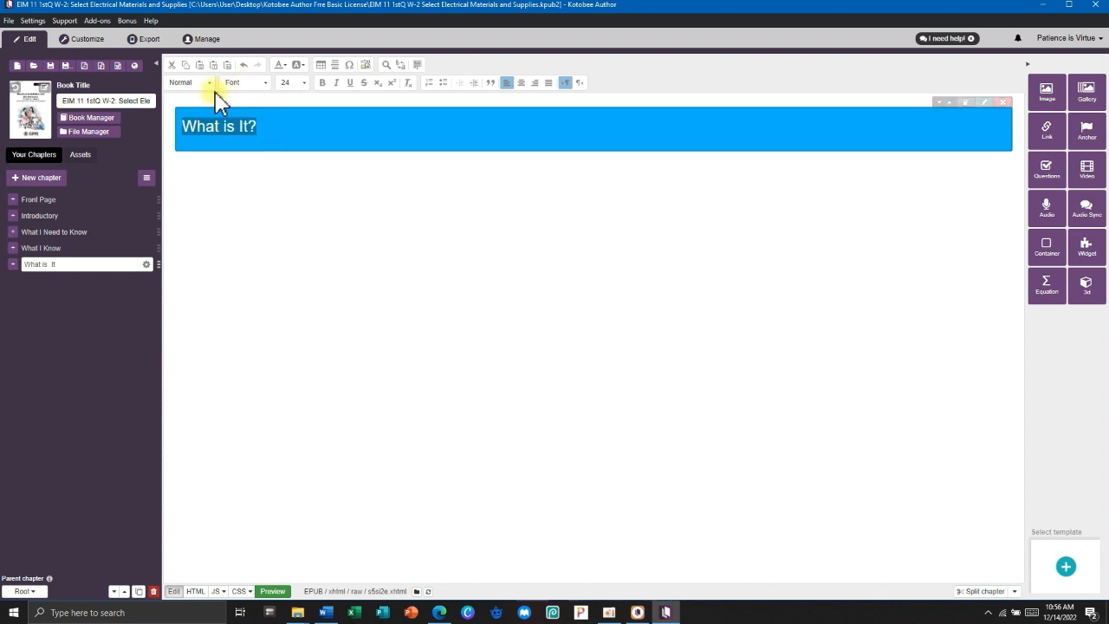
left_click(323, 83)
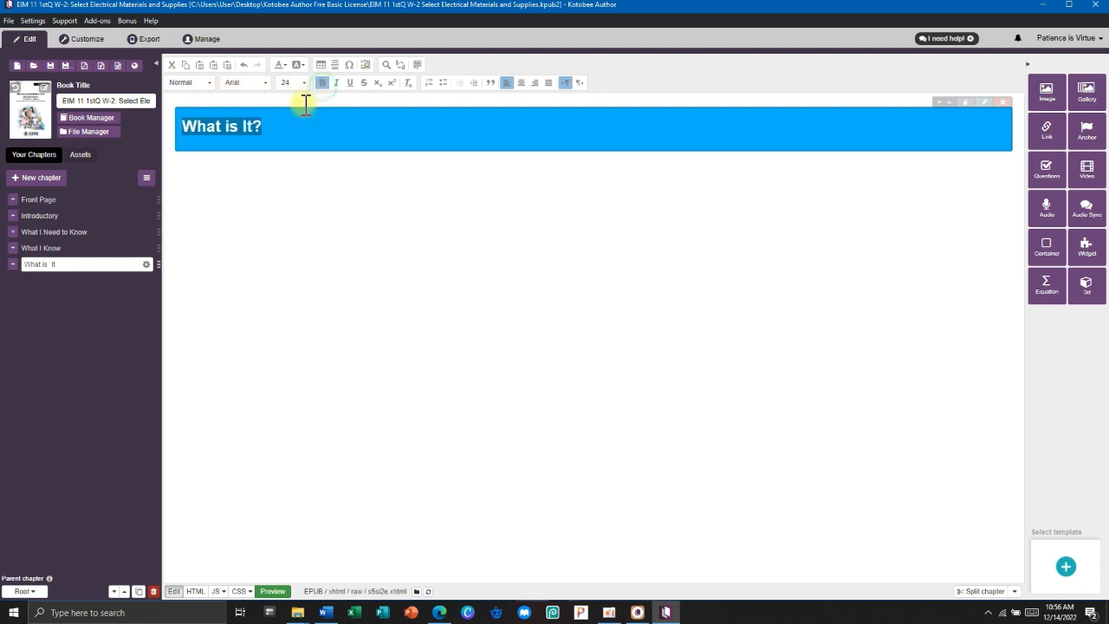
left_click(216, 162)
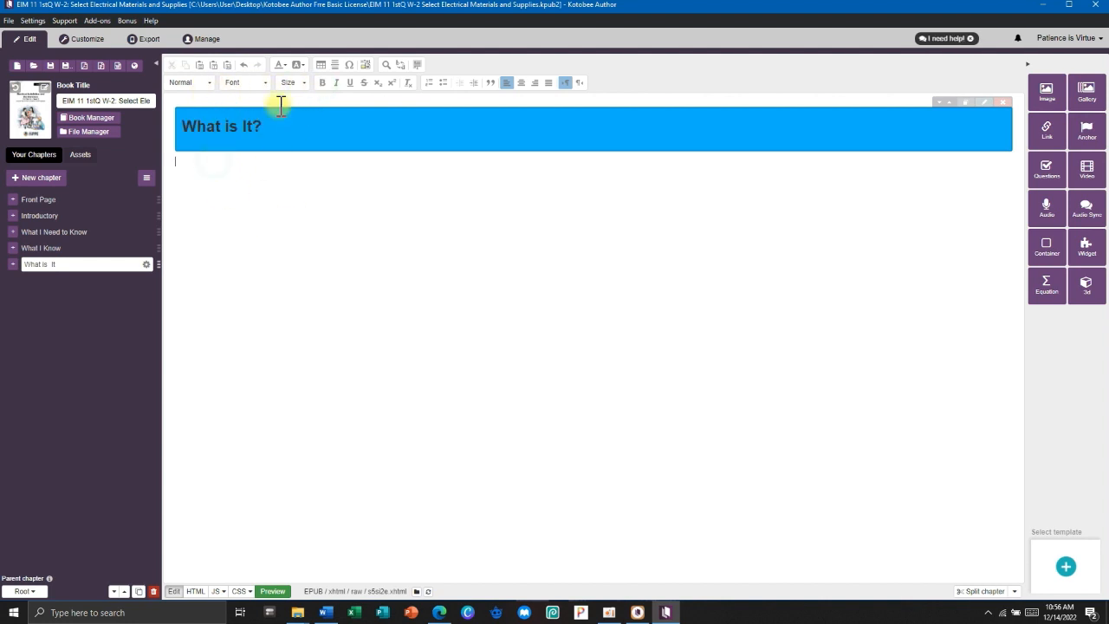
left_click(335, 67)
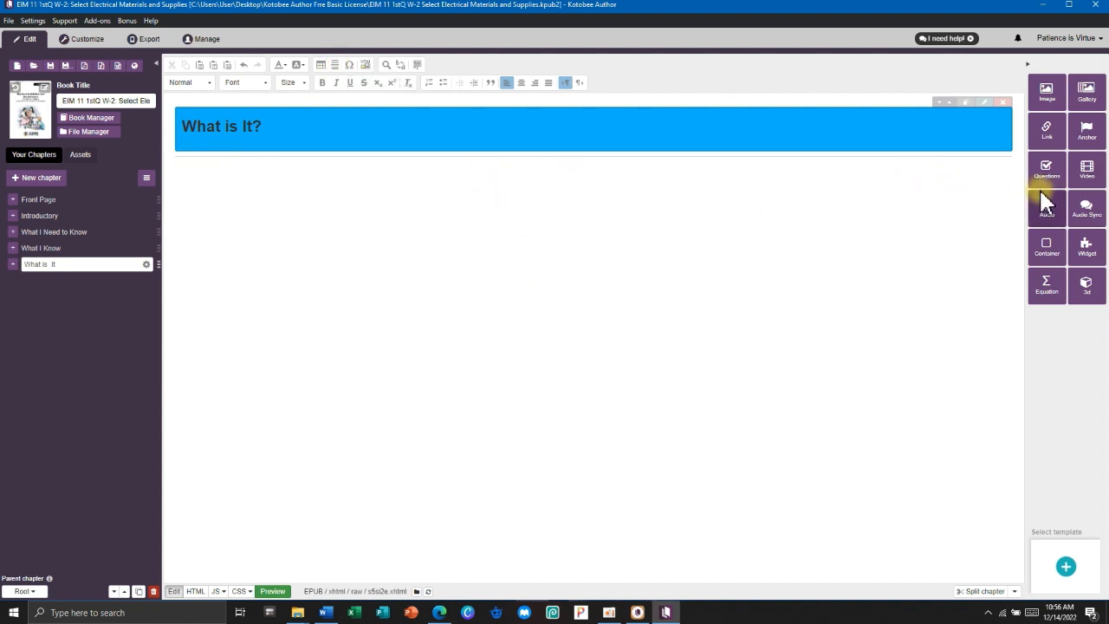
Insert a light blue #82dbff container below the heading.
left_click(1048, 249)
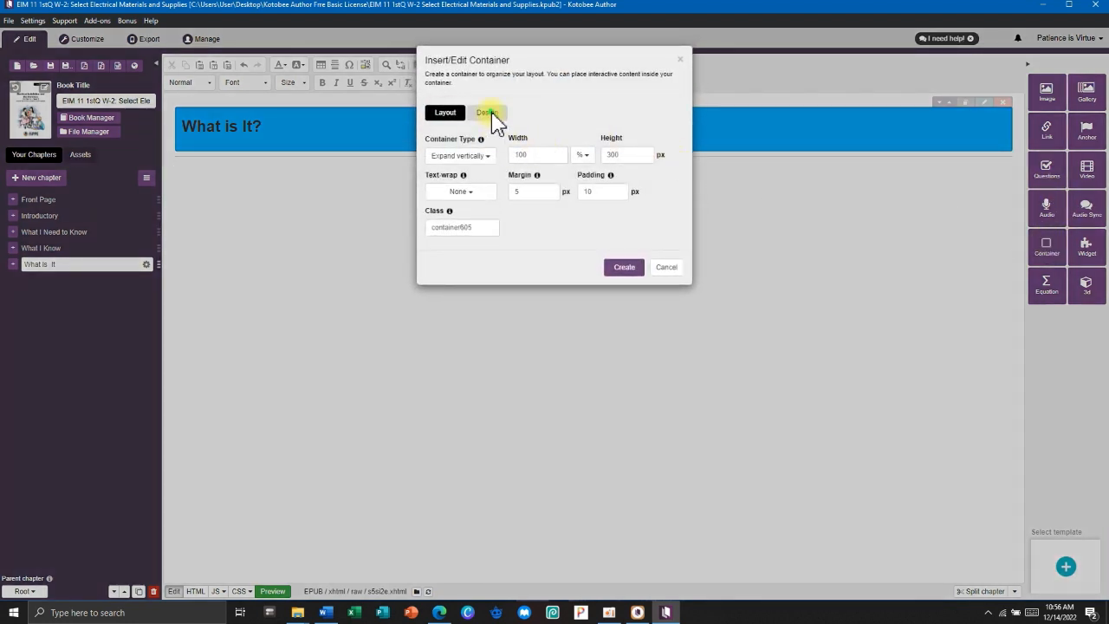
left_click(489, 113)
left_click(543, 153)
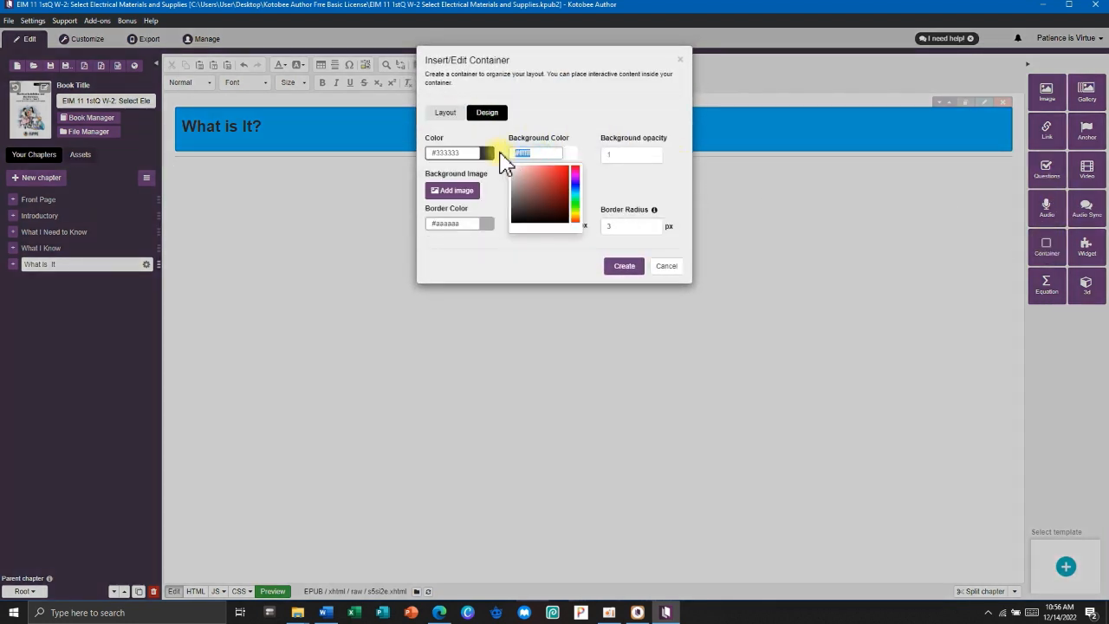
key("super+v")
scroll(579, 318, "down", 3)
left_click(566, 293)
left_click(472, 223)
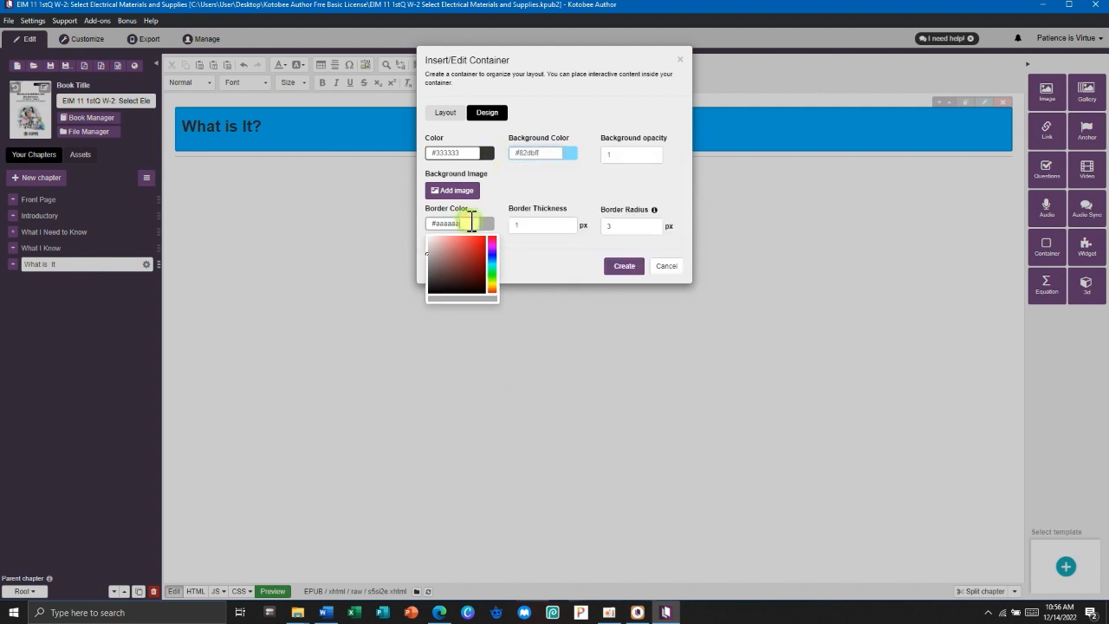
left_click(620, 266)
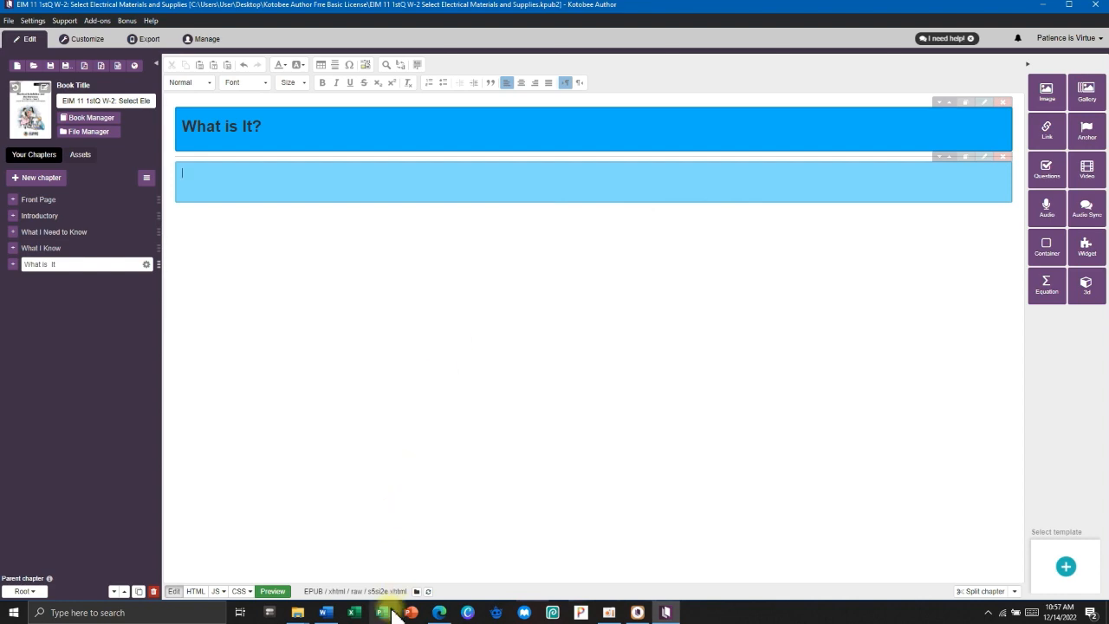
Copy the Electrical materials and supplies intro paragraph from Word and paste it into the box.
left_click(331, 614)
triple_click(247, 163)
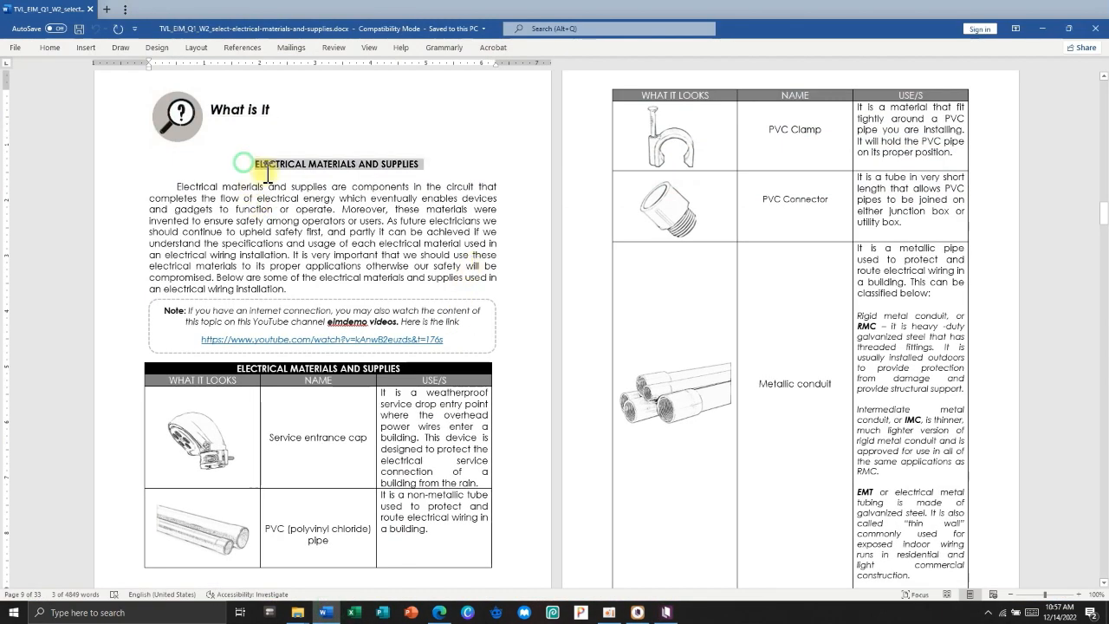
left_click(230, 186)
left_click_drag(176, 185, 305, 279)
key("alt+Tab")
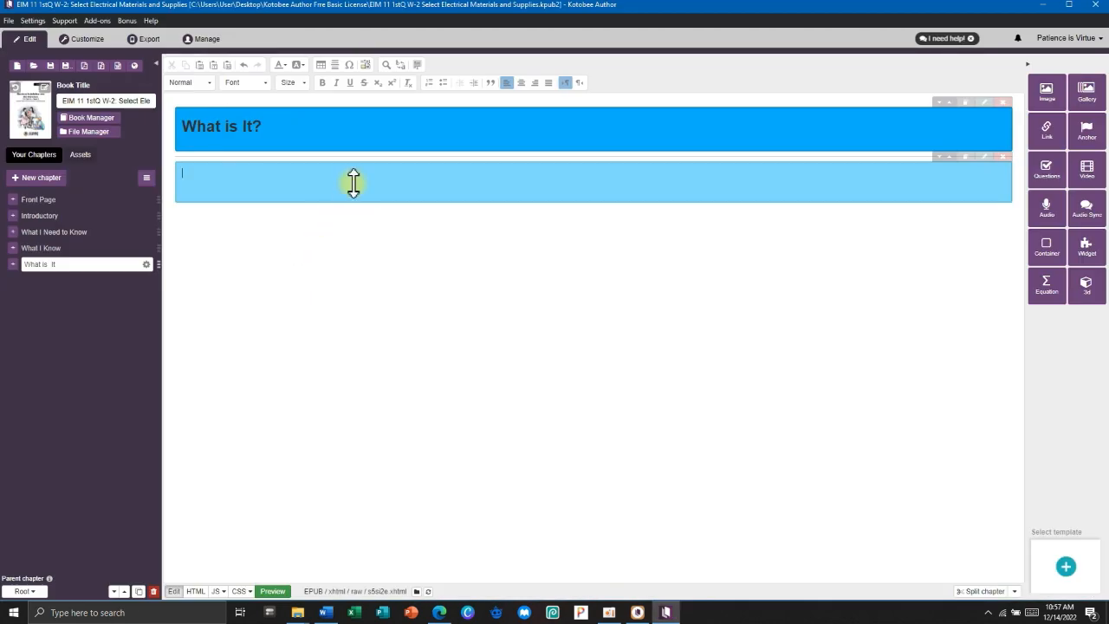
type("Electrical materials and supplies are components in the circuit that completes the flow of electrical energy which eventually enables devices and gadgets to function or operate. Moreover, these materials were invented to ensure safety among operators or users. As future electricians we should continue to upheld safety first, and partly it can be achieved if we understand the specifications and usage of each electrical material used in an electrical wiring installation. It is very important that we should use these electrical materials to its proper applications otherwise our safety will be compromised. Below are some of the electrical materials and supplies used in an electrical wiring installation.")
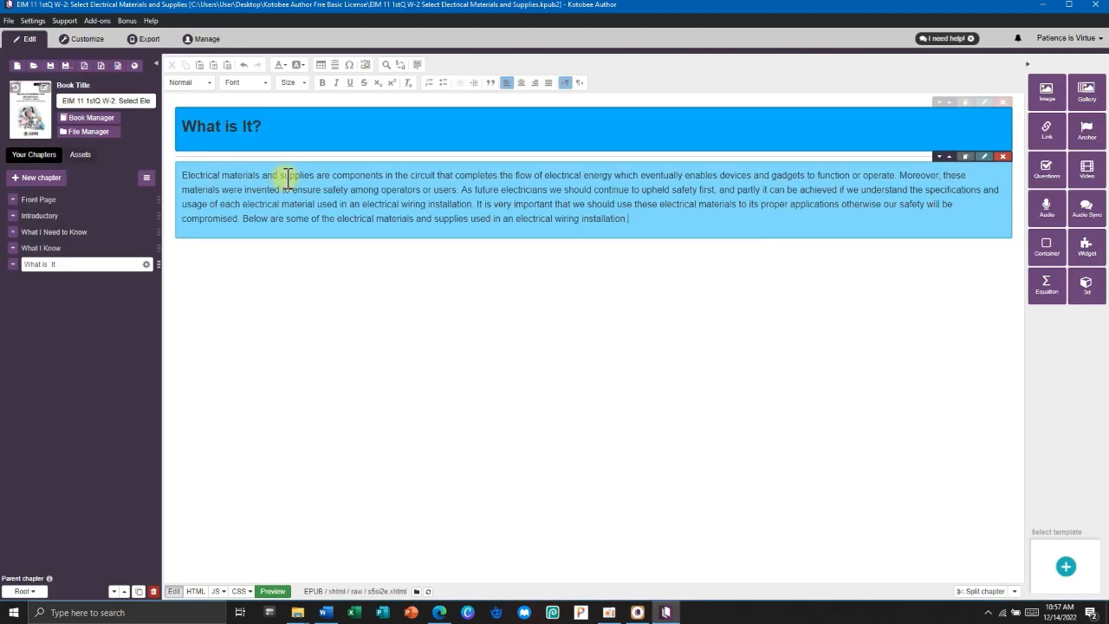
left_click(183, 176)
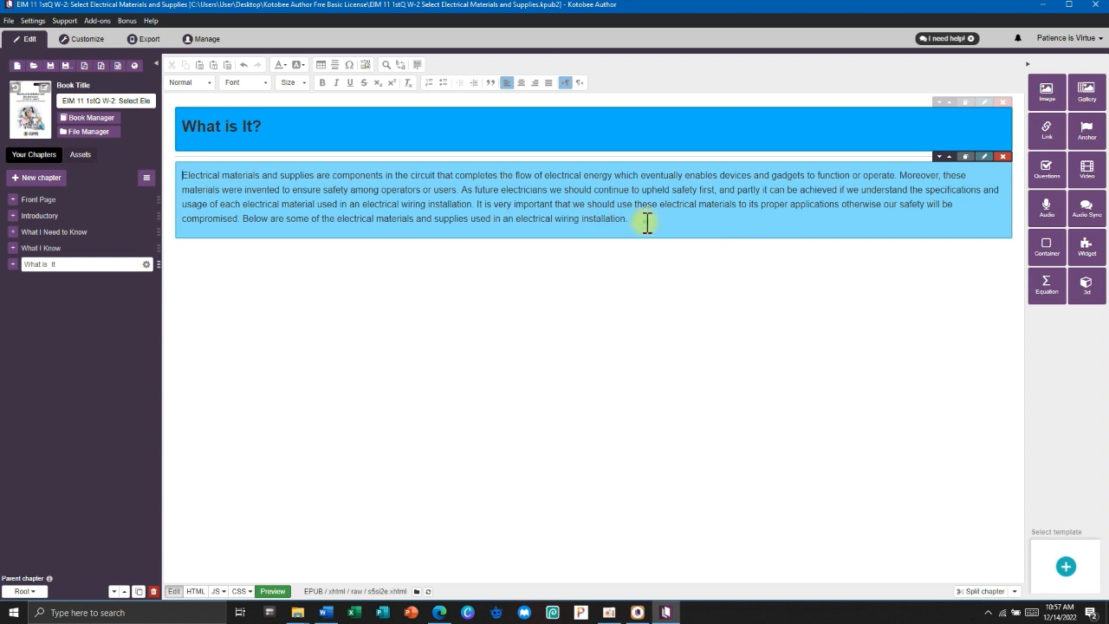
Format the intro paragraph as a justified 14-pt Arial block quote.
left_click_drag(642, 219, 188, 169)
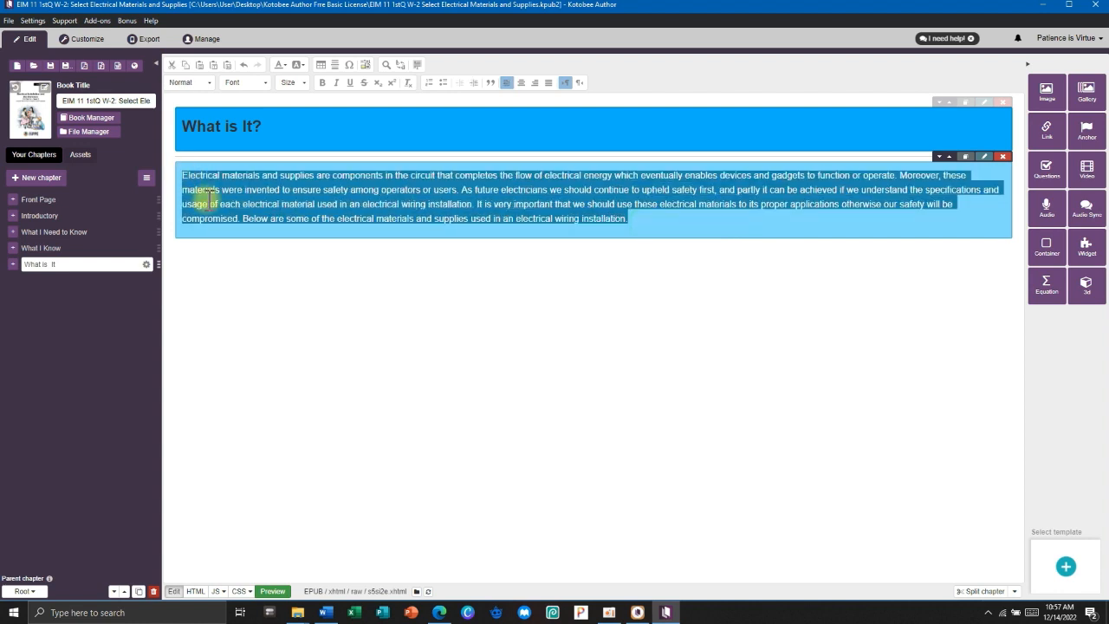
left_click(247, 83)
left_click(301, 84)
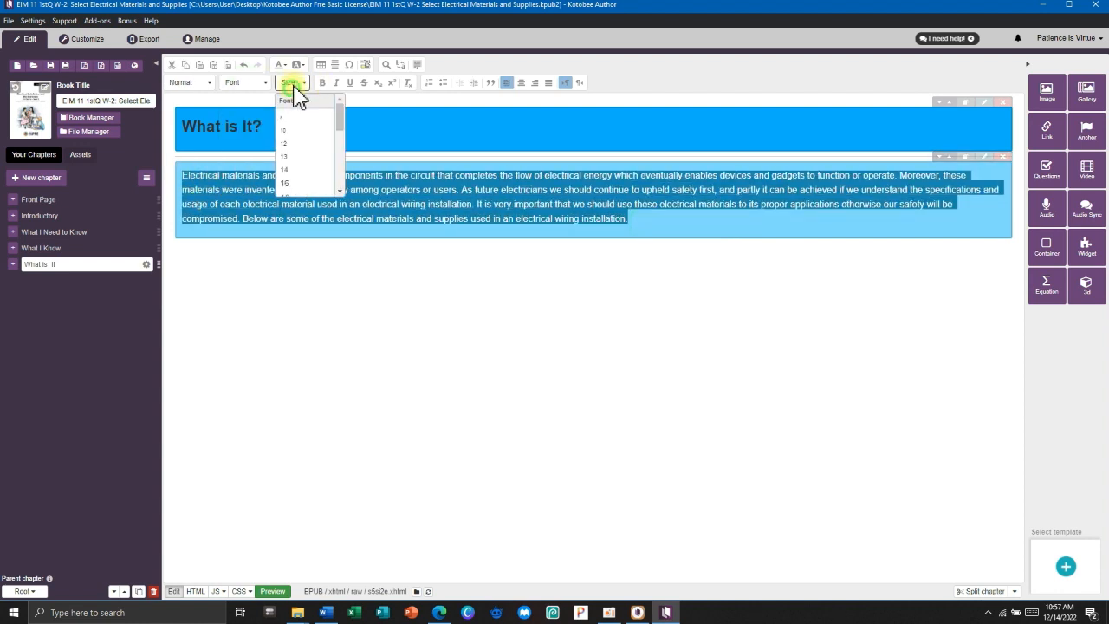
left_click(295, 173)
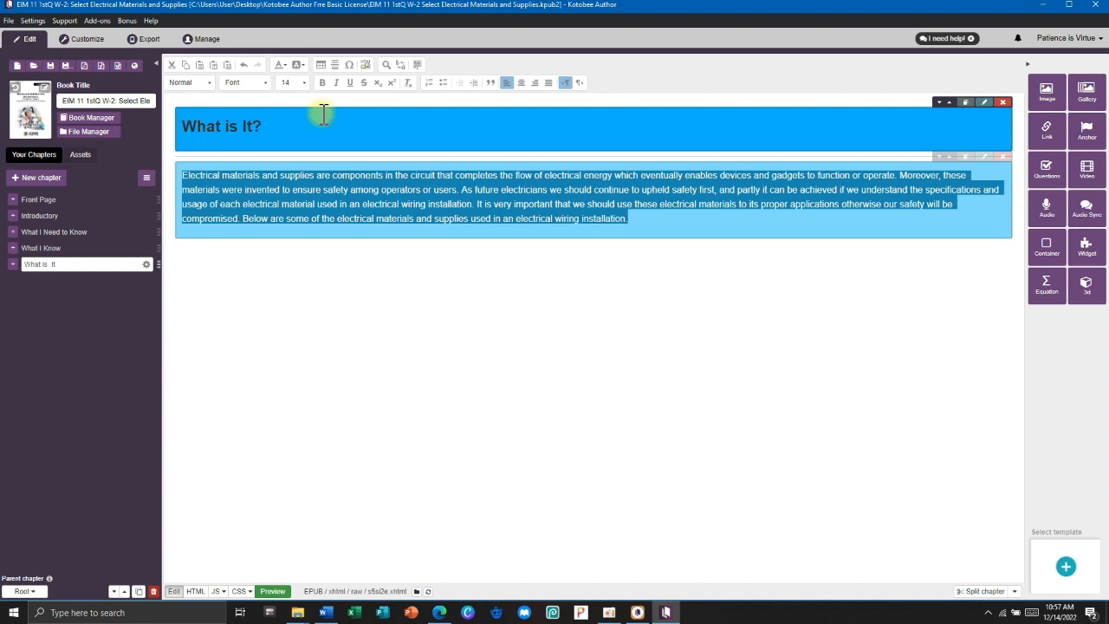
left_click(549, 84)
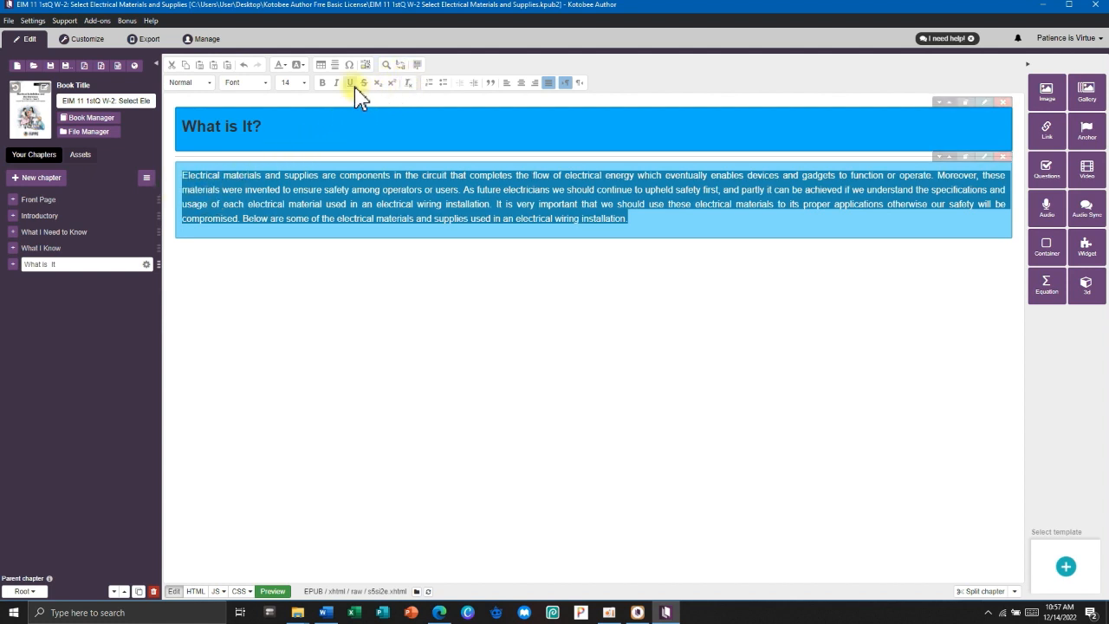
left_click(491, 84)
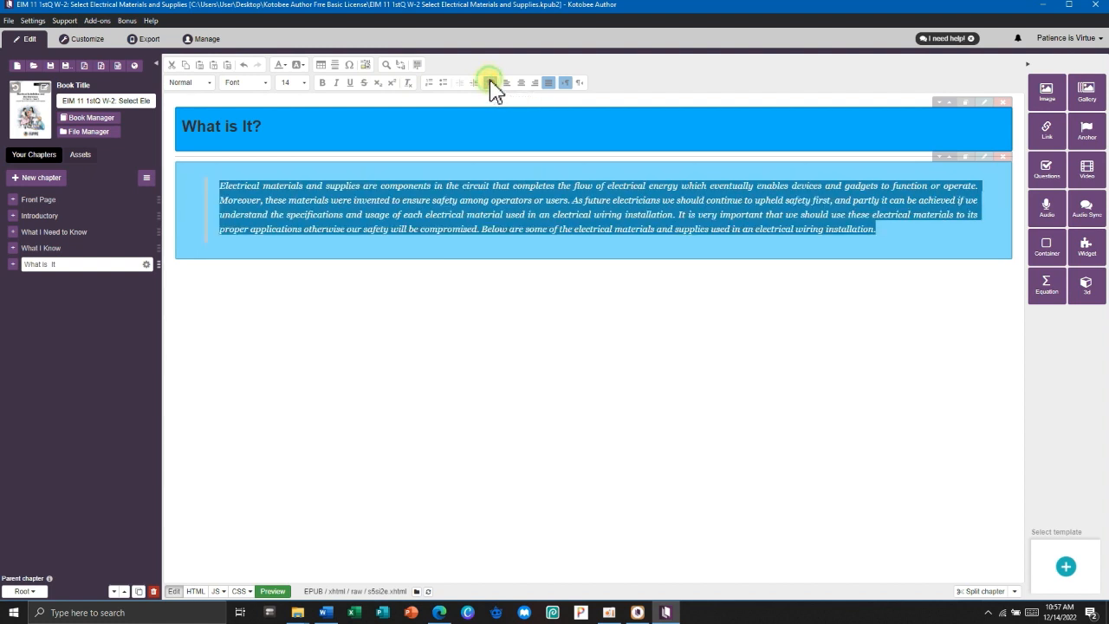
left_click(267, 84)
left_click(249, 102)
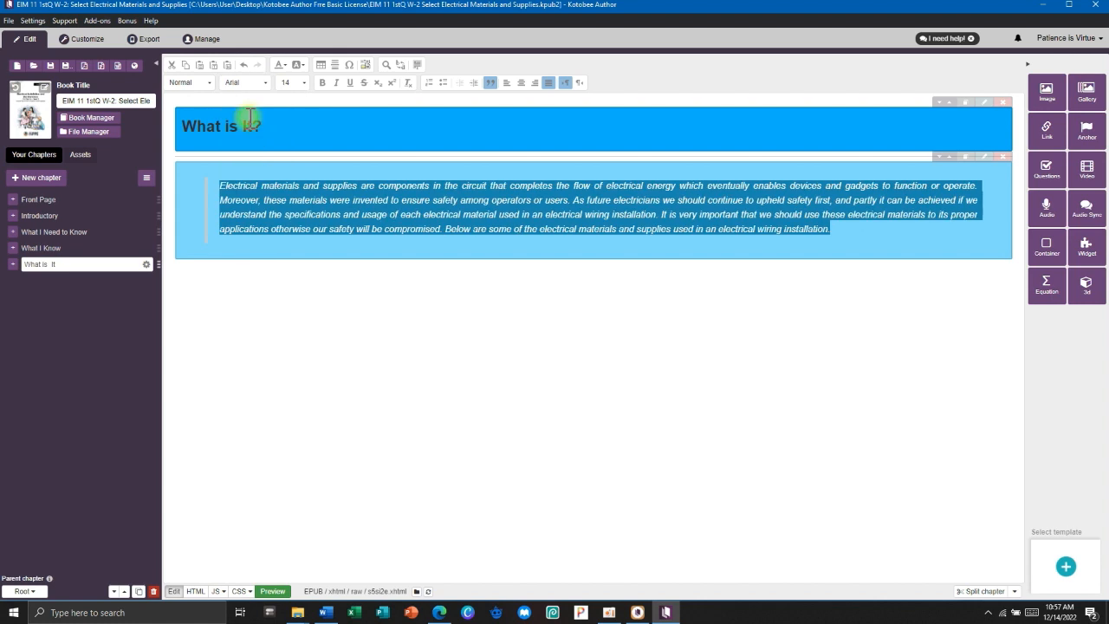
Add a horizontal line below the paragraph and go back to the Word document.
left_click(425, 315)
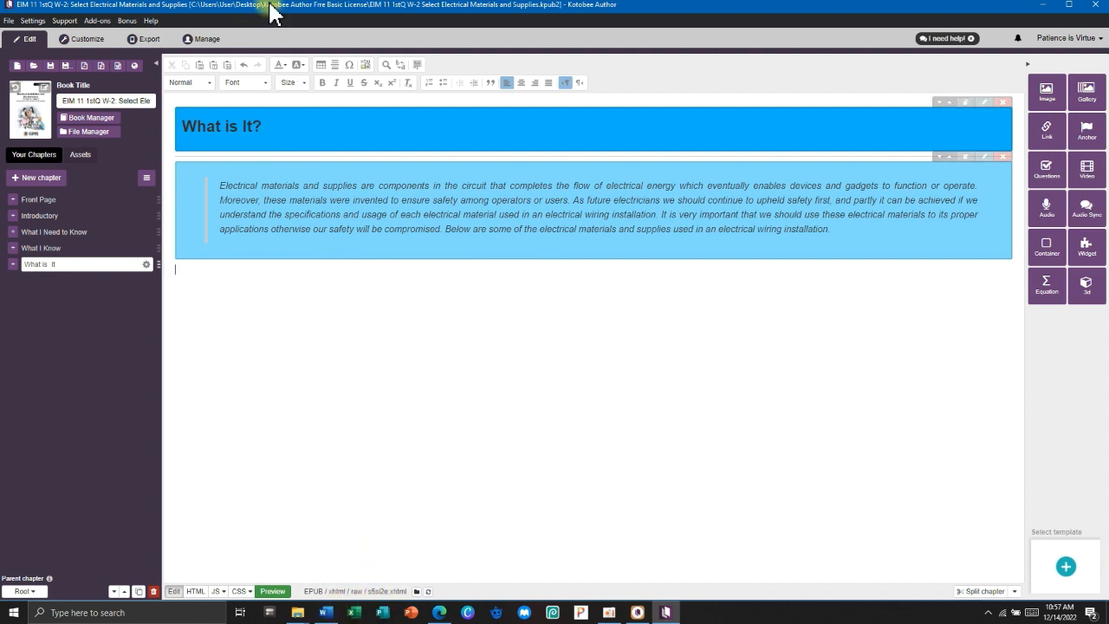
left_click(334, 65)
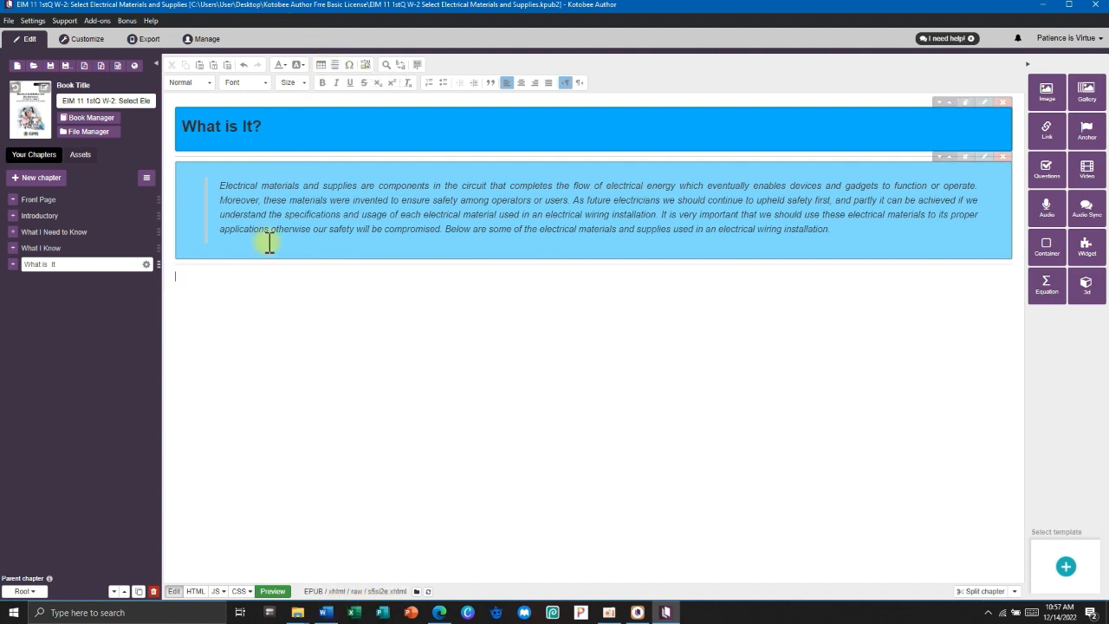
left_click(324, 610)
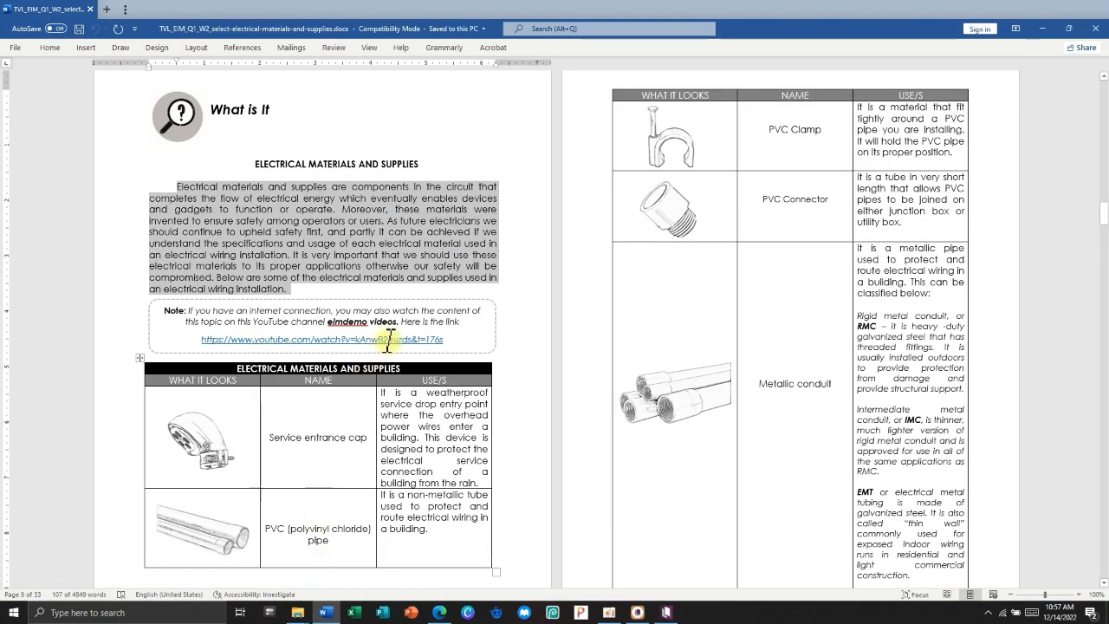
scroll(338, 269, "down", 1)
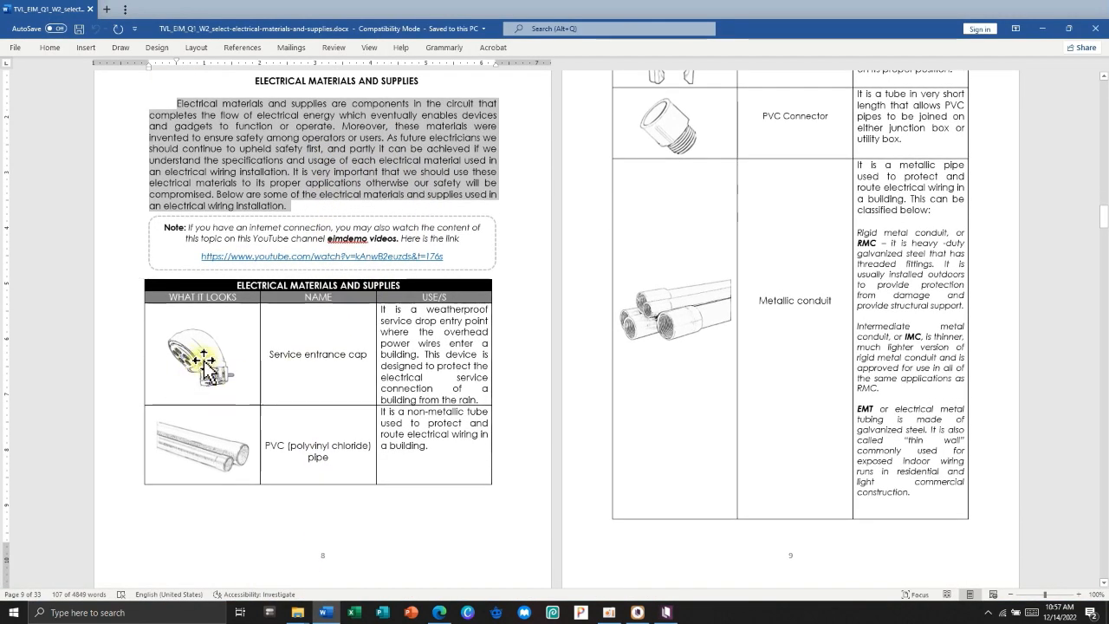
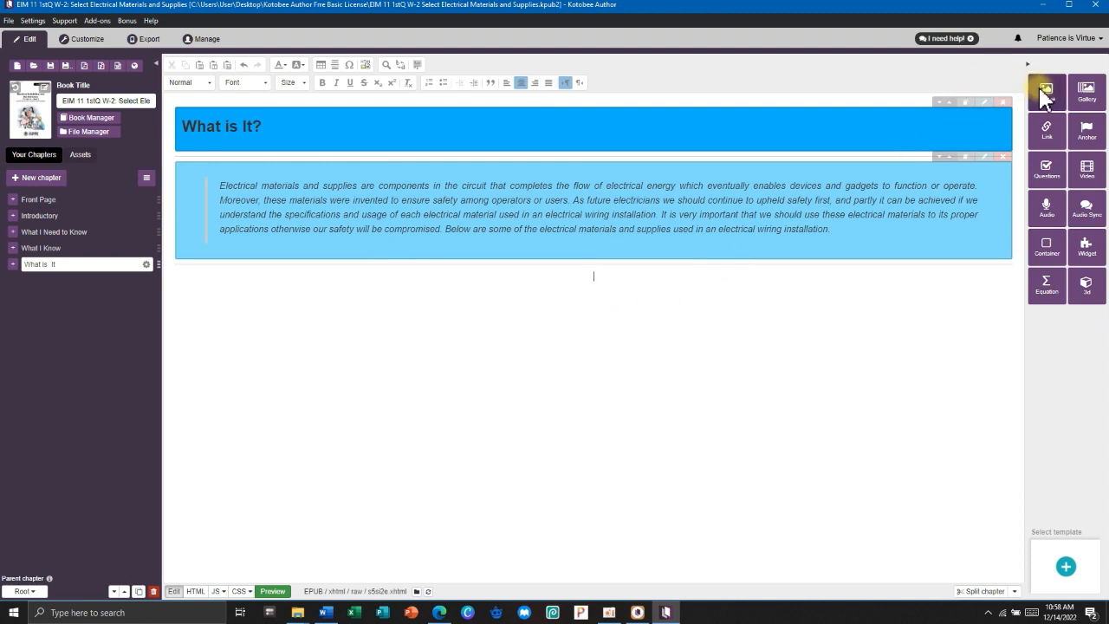
Choose SEC.png from the eim IMAGES folder for a new chapter image.
left_click(325, 613)
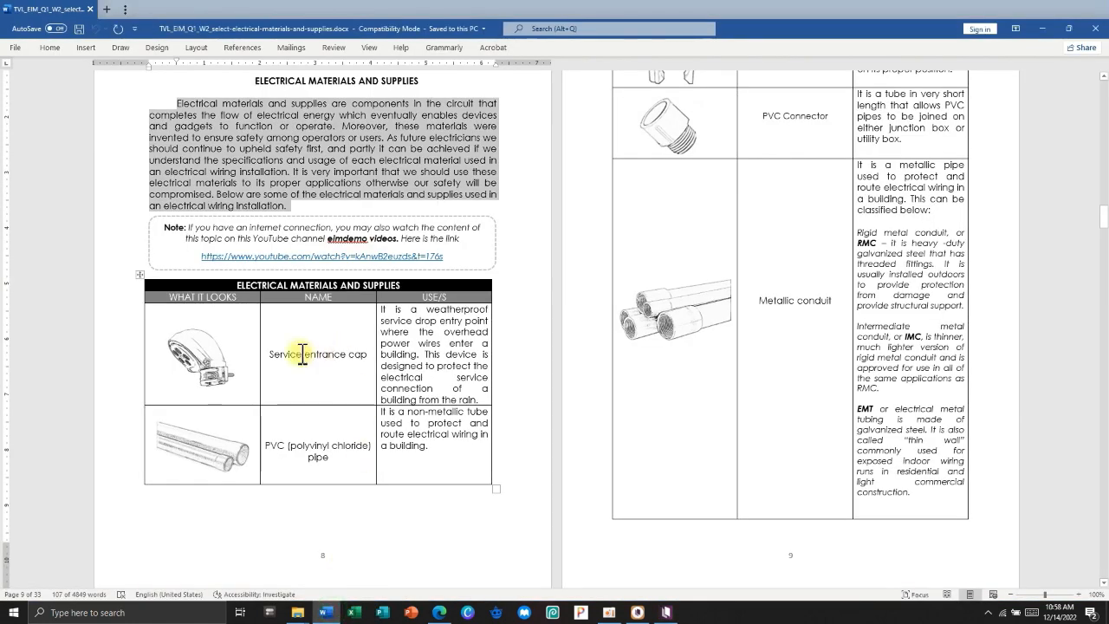
left_click(1042, 29)
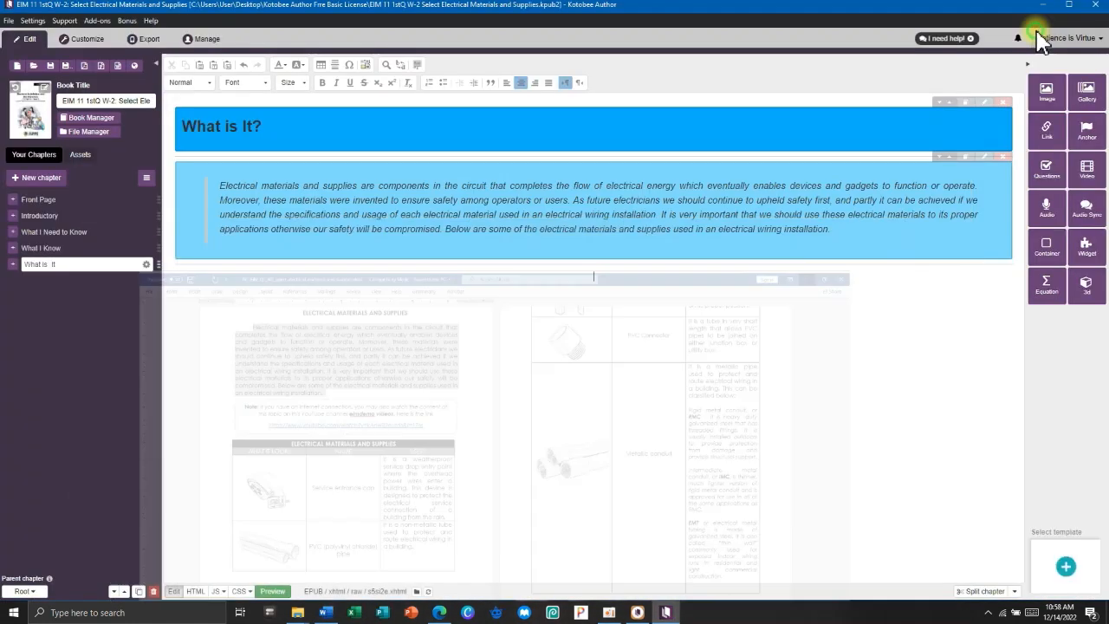
left_click(1044, 93)
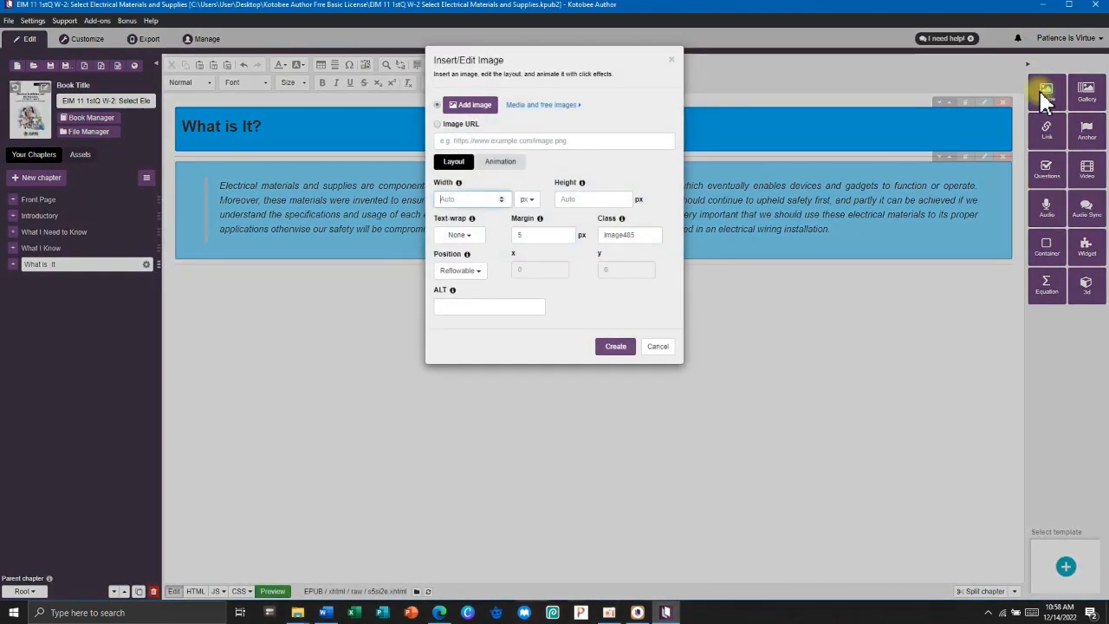
left_click(481, 108)
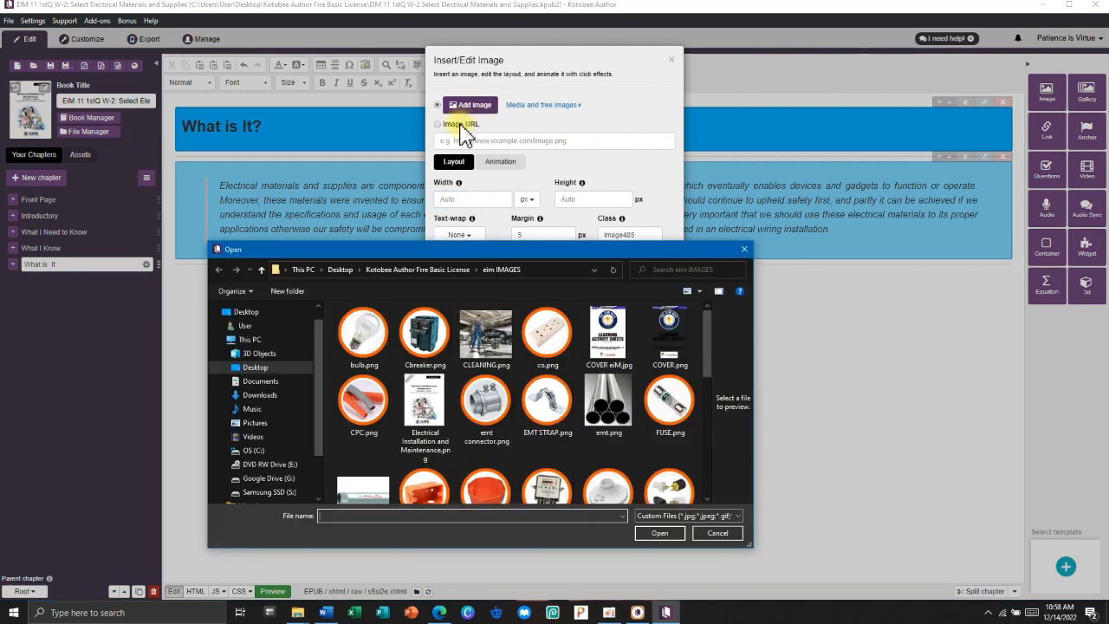
scroll(557, 391, "down", 2)
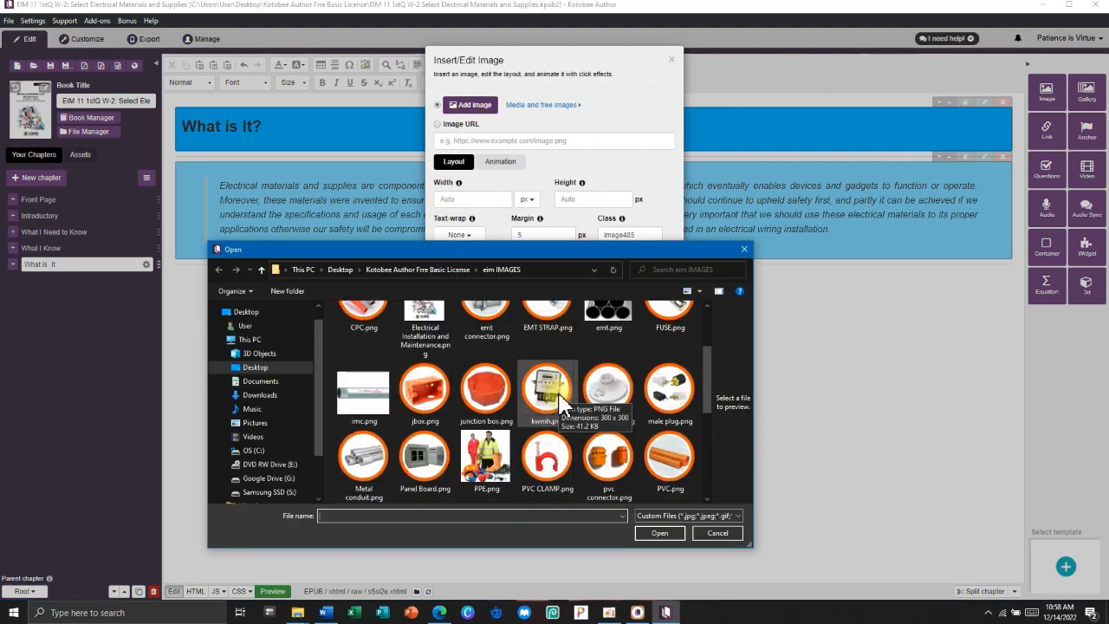
scroll(559, 403, "down", 5)
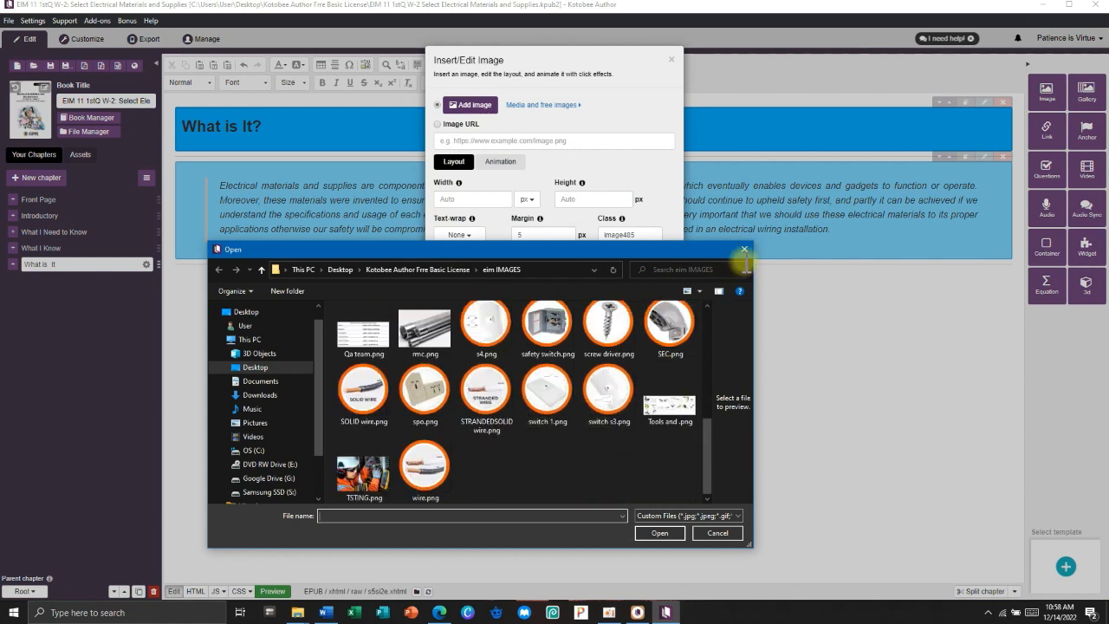
left_click_drag(754, 244, 958, 82)
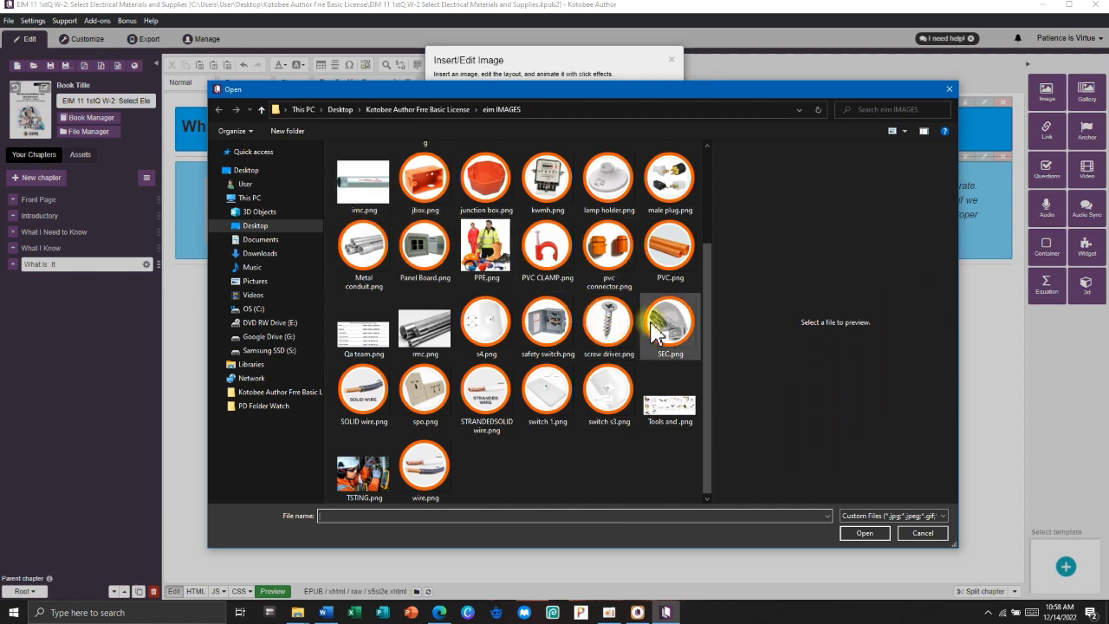
left_click(668, 325)
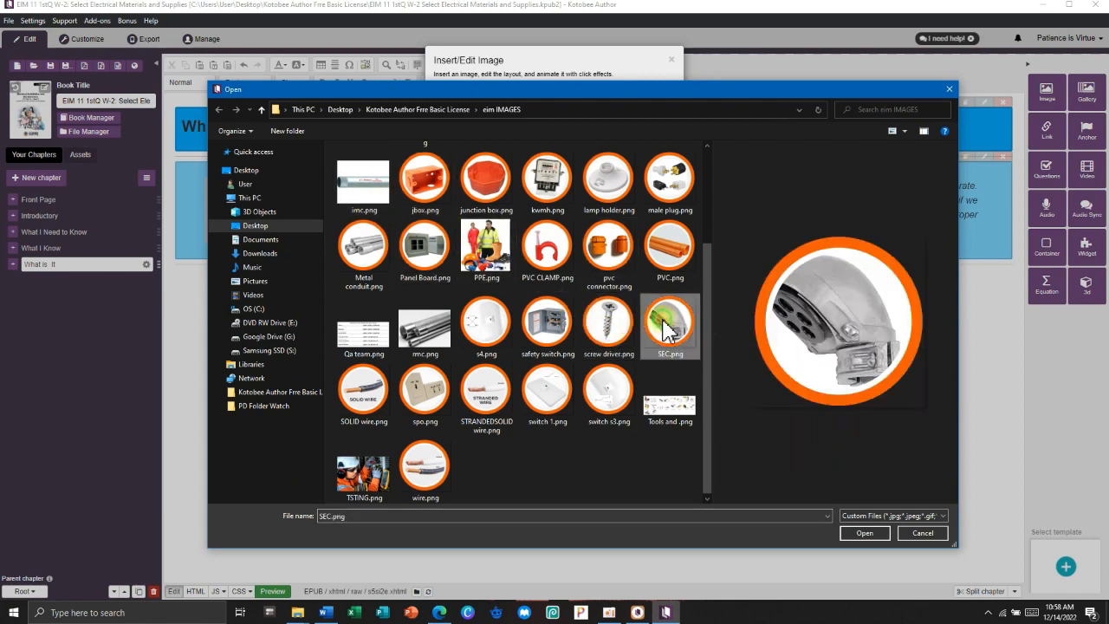
left_click(856, 532)
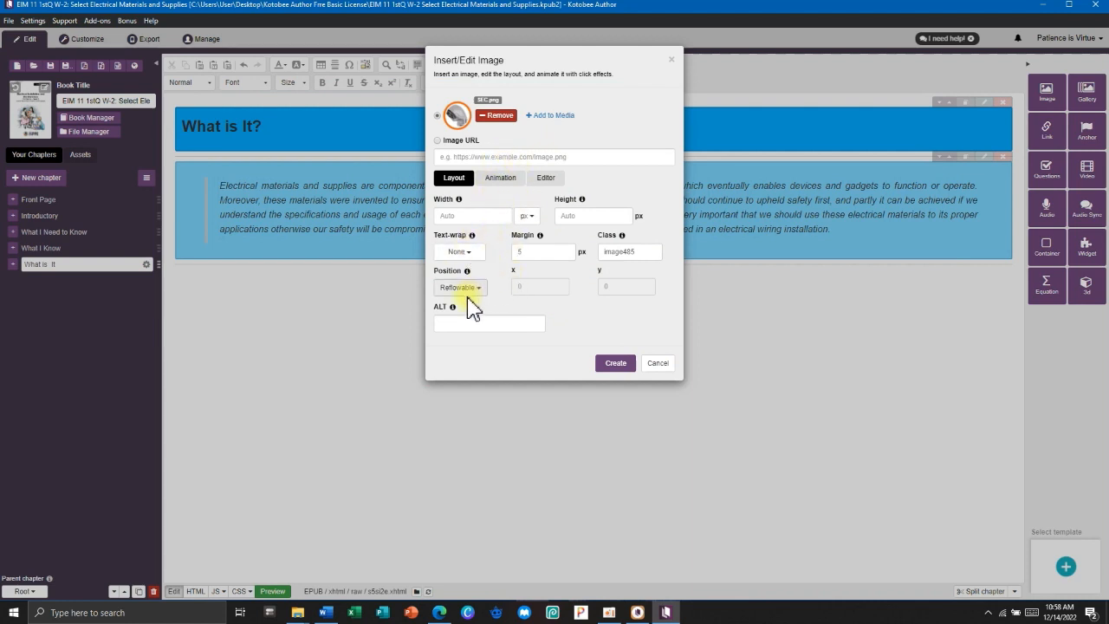
Keep the SEC.png image Reflowable and insert it below the What is It? text.
left_click(460, 254)
left_click(456, 265)
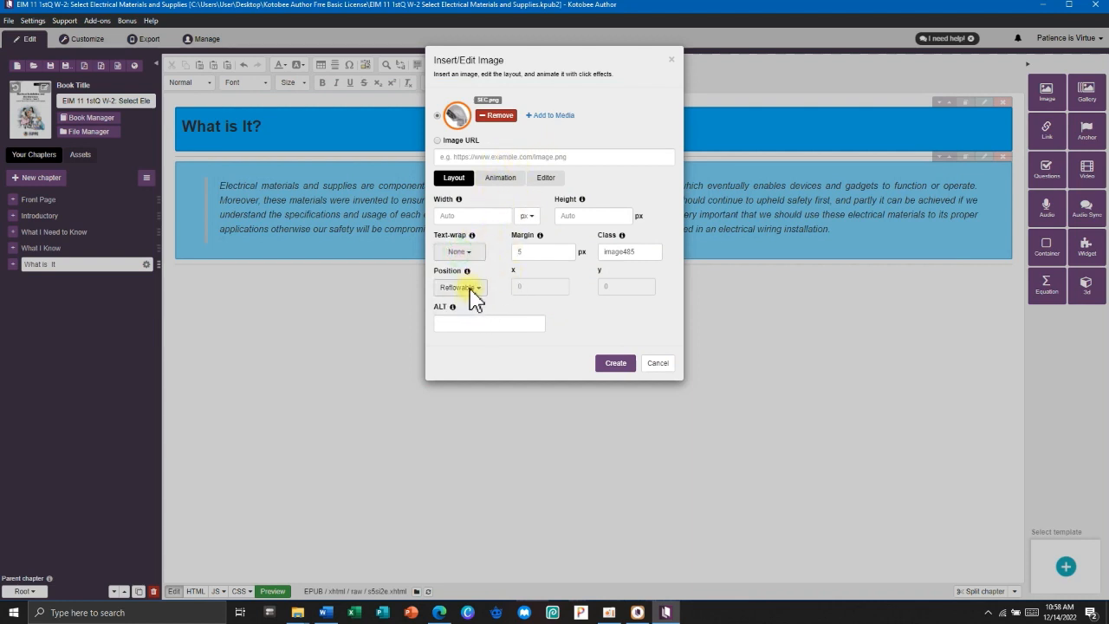
left_click(466, 287)
left_click(469, 291)
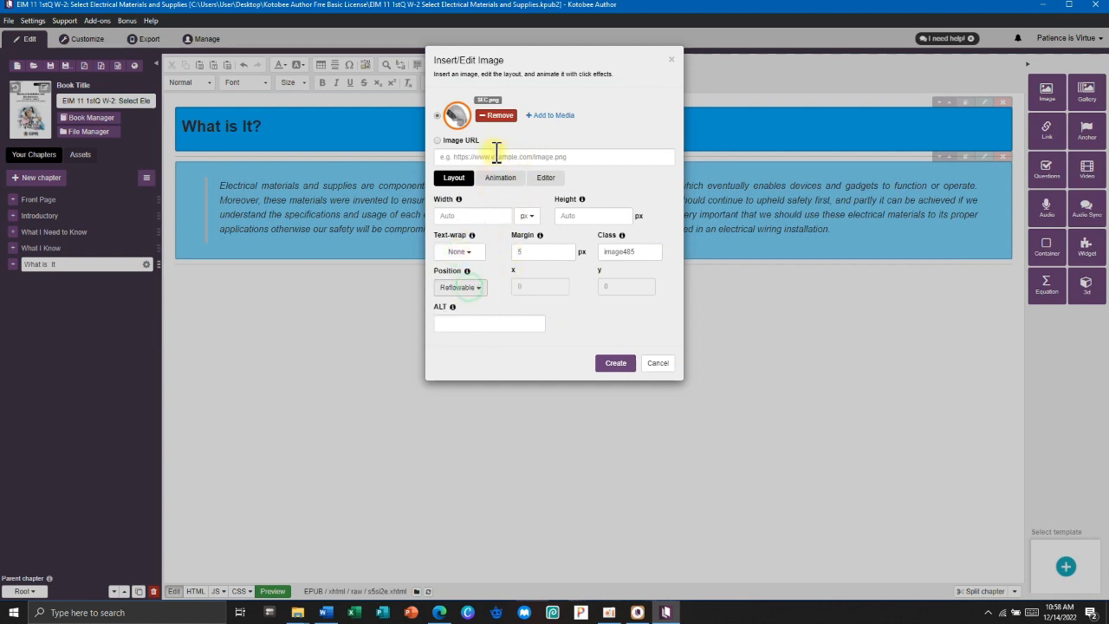
left_click(615, 363)
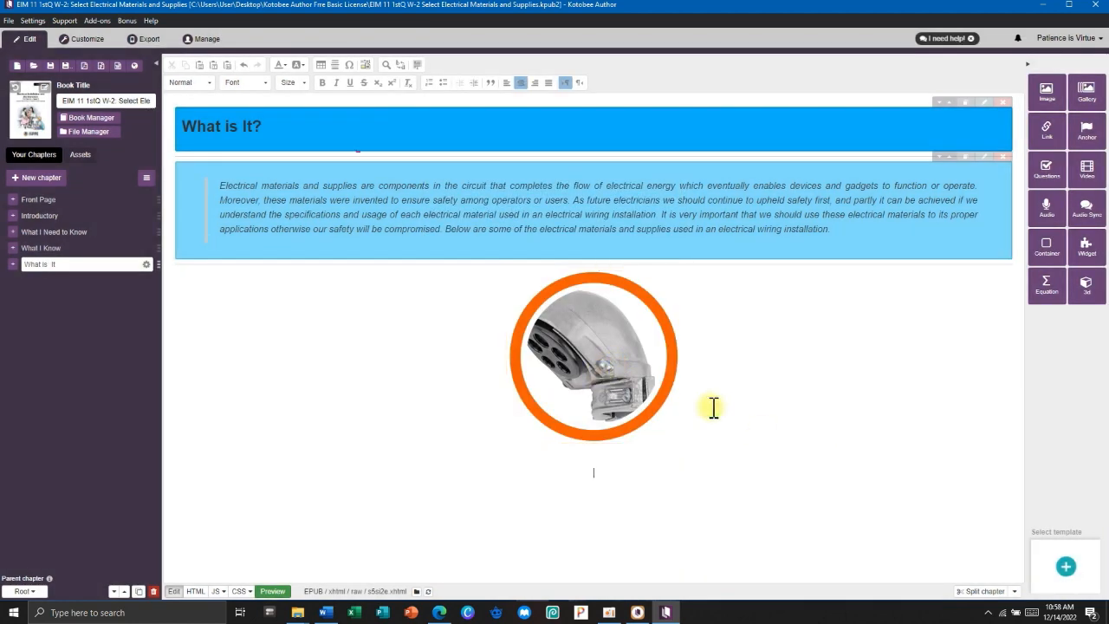
Paste 'Service entrance cap' from the Word table below the image.
key("alt+Tab")
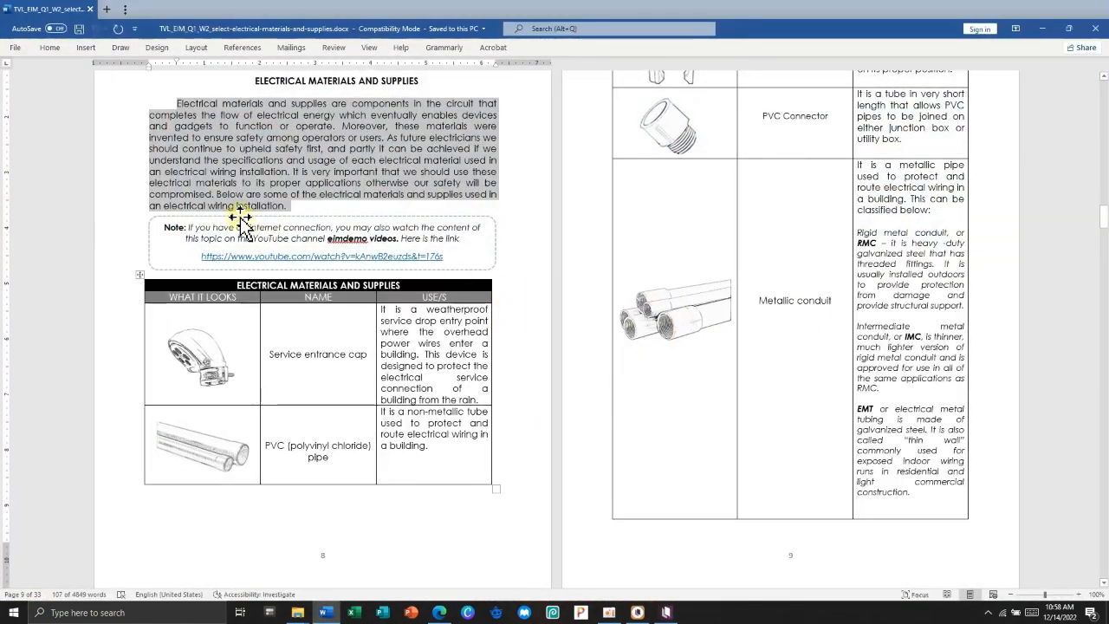
left_click(364, 355)
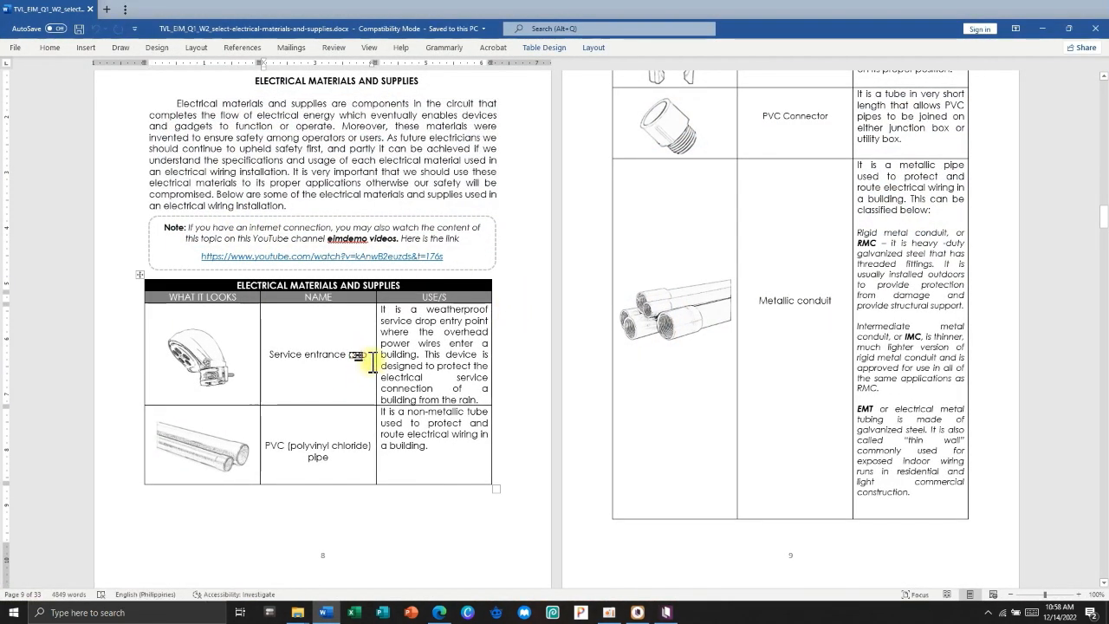
left_click_drag(373, 354, 290, 358)
key("ctrl+c")
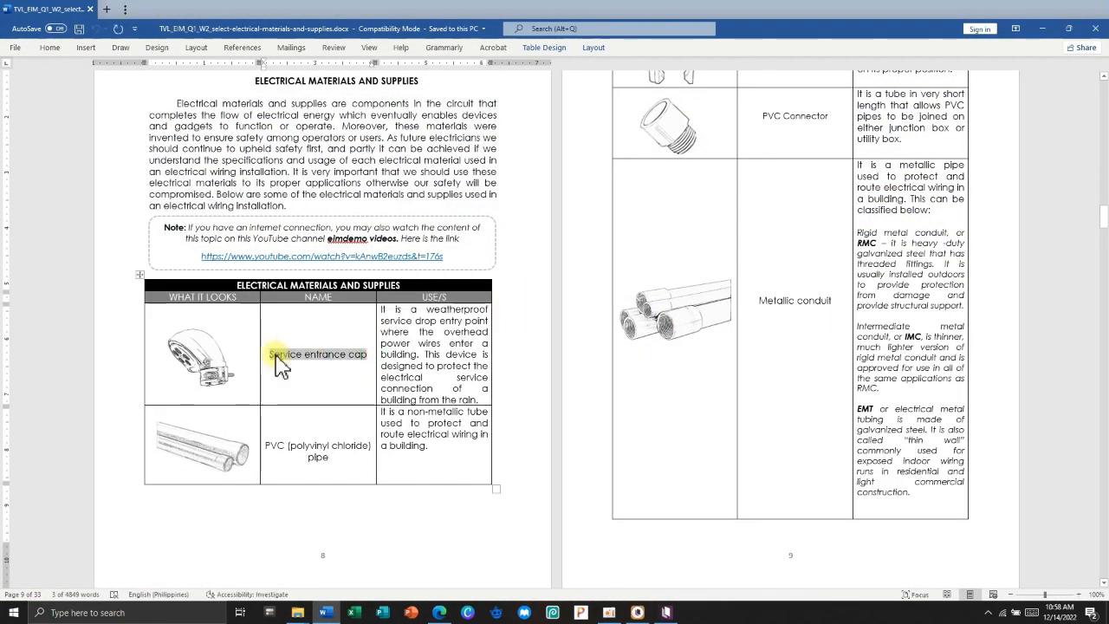
key("alt+Tab")
key("ctrl+v")
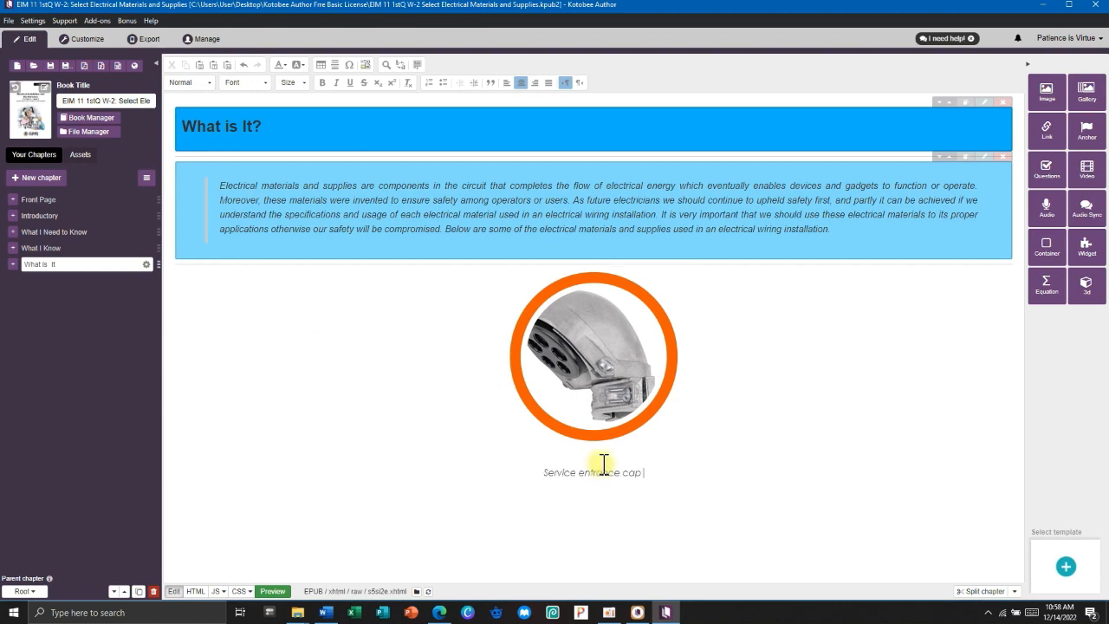
left_click_drag(646, 471, 544, 473)
left_click(650, 472)
Paste the service entrance cap's use description after its name.
key("alt+Tab")
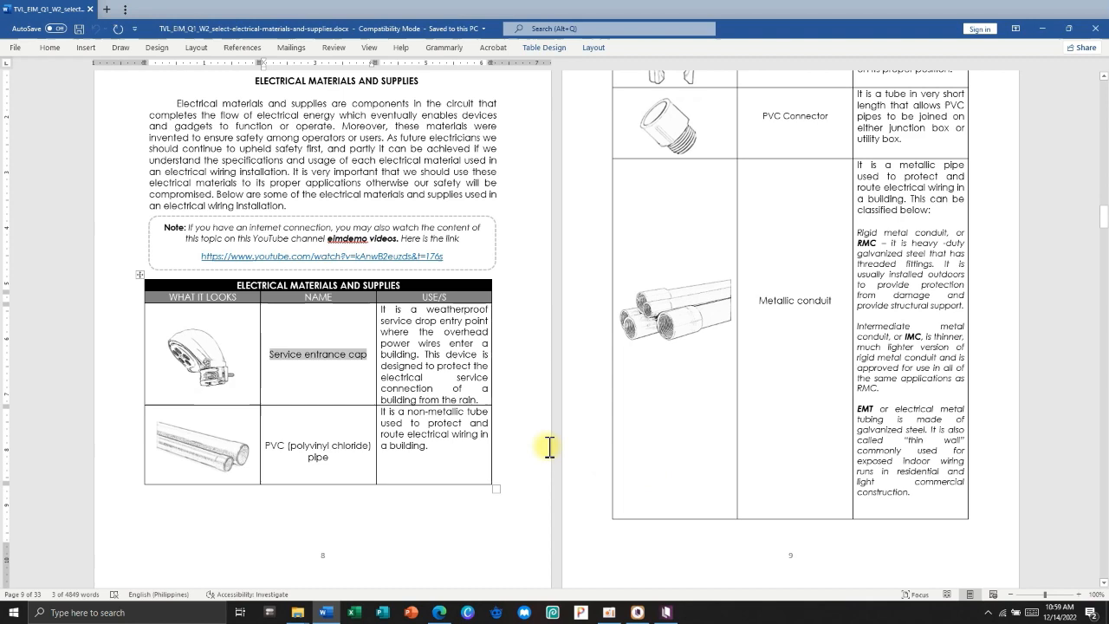
left_click(424, 377)
left_click_drag(476, 399, 384, 310)
key("ctrl+c")
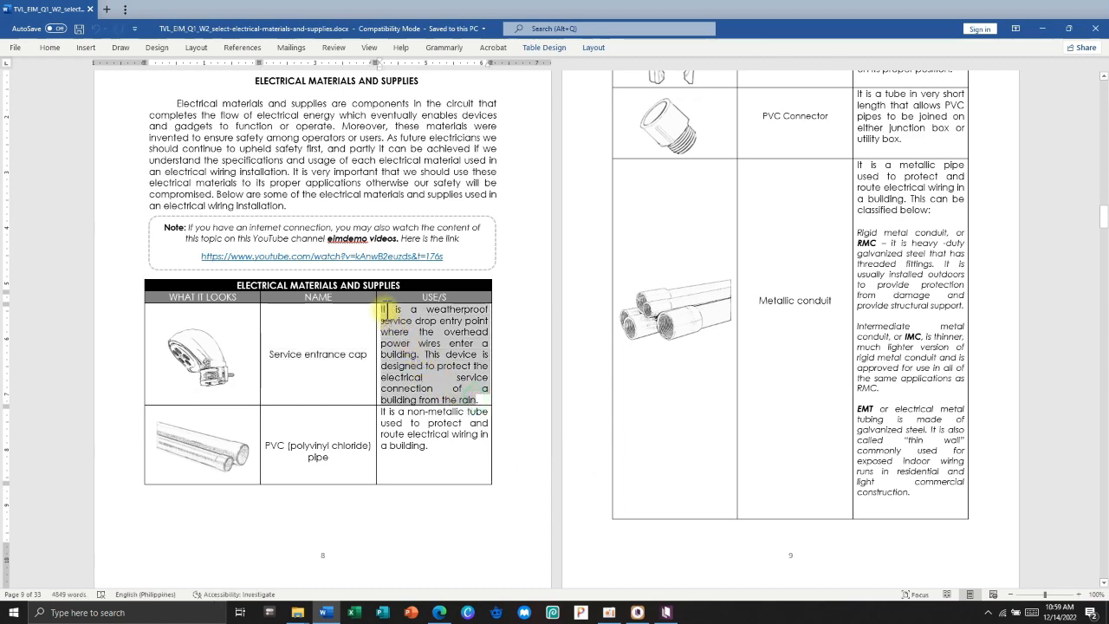
key("alt+Tab")
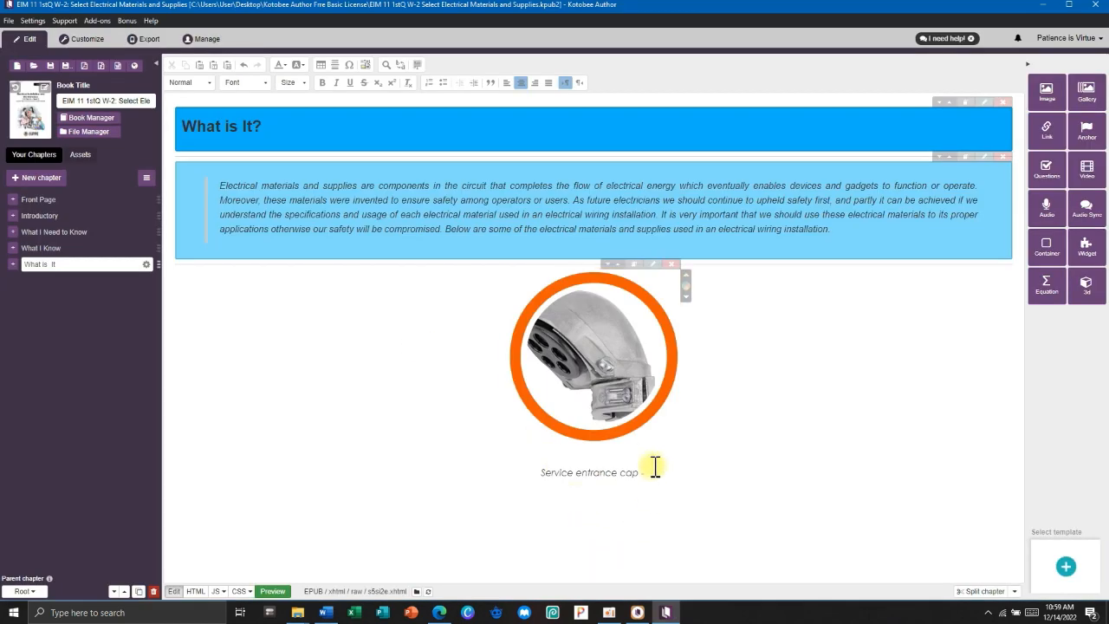
key("ctrl+v")
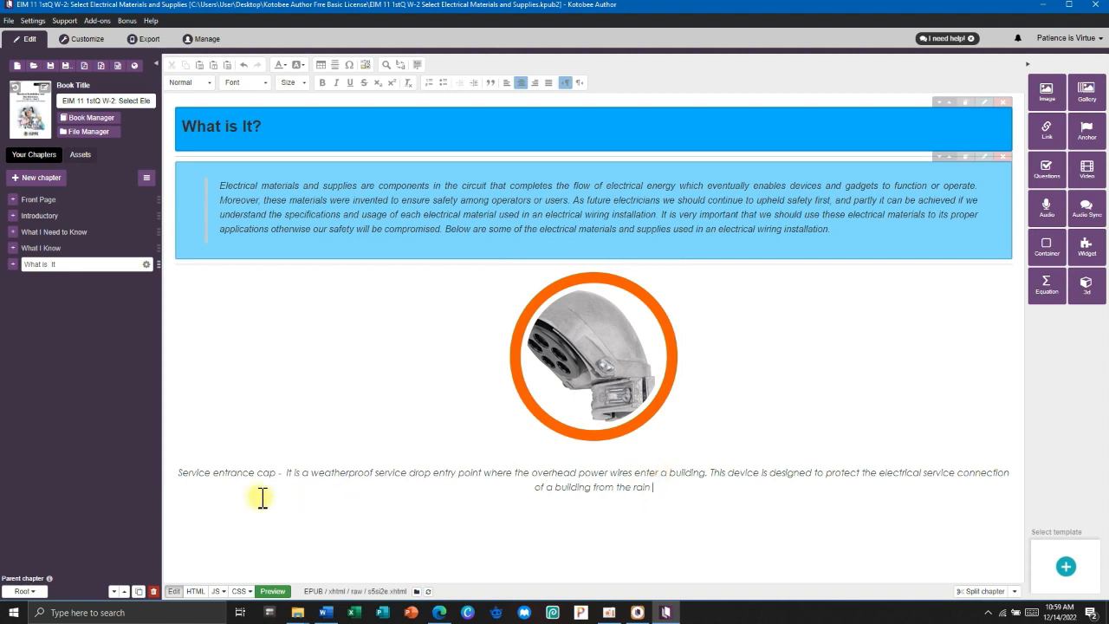
Set the caption paragraph to Arial 14 and bold 'Service entrance cap'.
left_click_drag(653, 487, 175, 474)
left_click(260, 84)
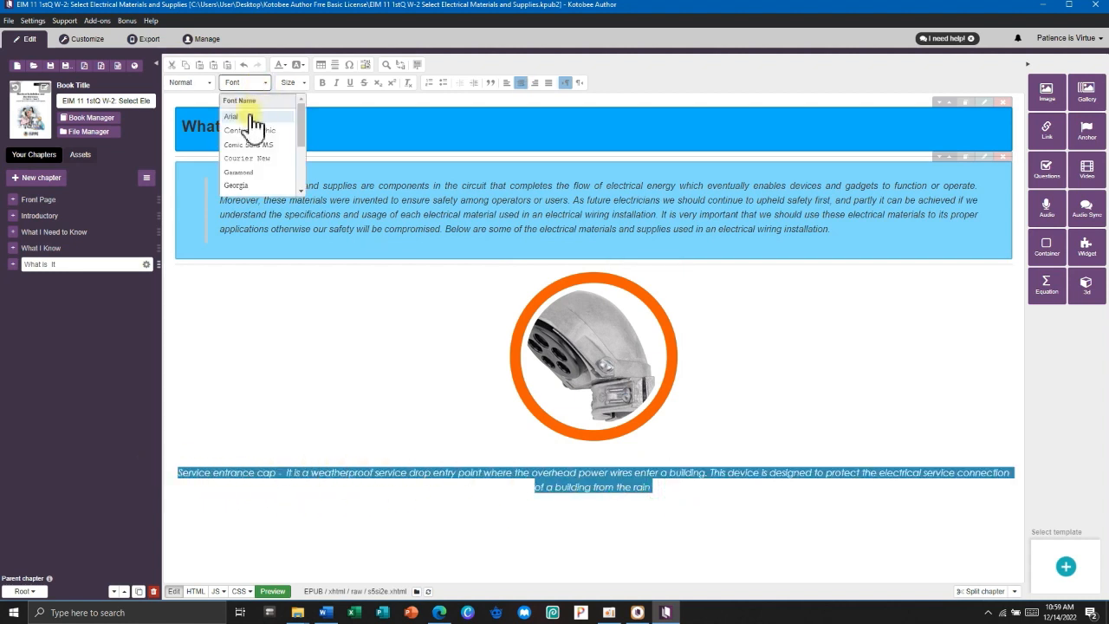
left_click(248, 114)
left_click(289, 82)
left_click(290, 169)
left_click(268, 474)
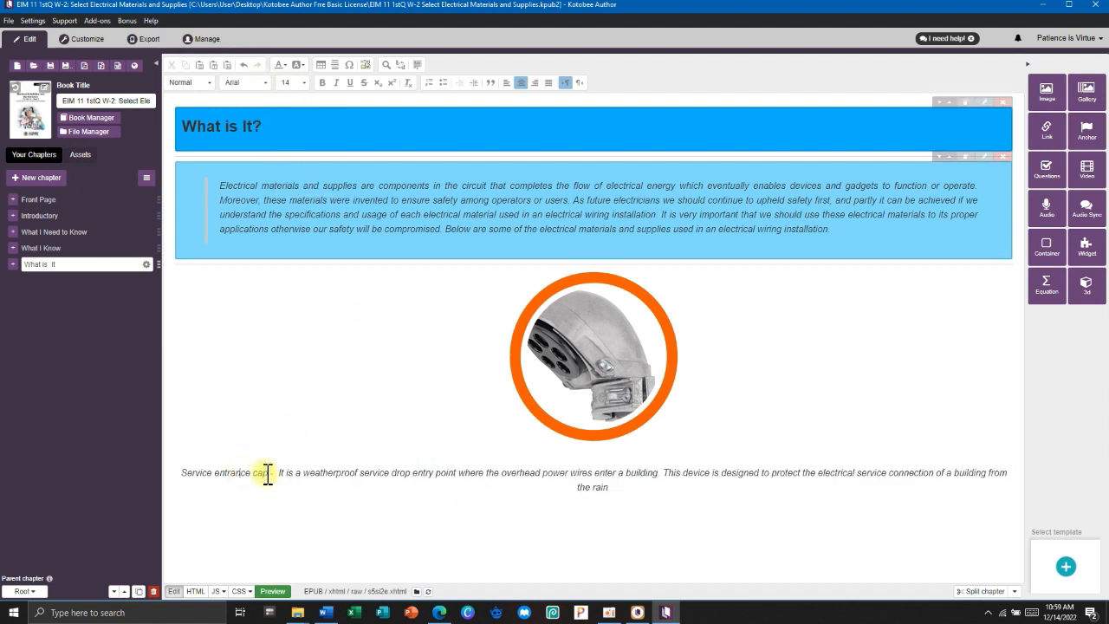
left_click_drag(268, 473, 179, 473)
left_click(321, 82)
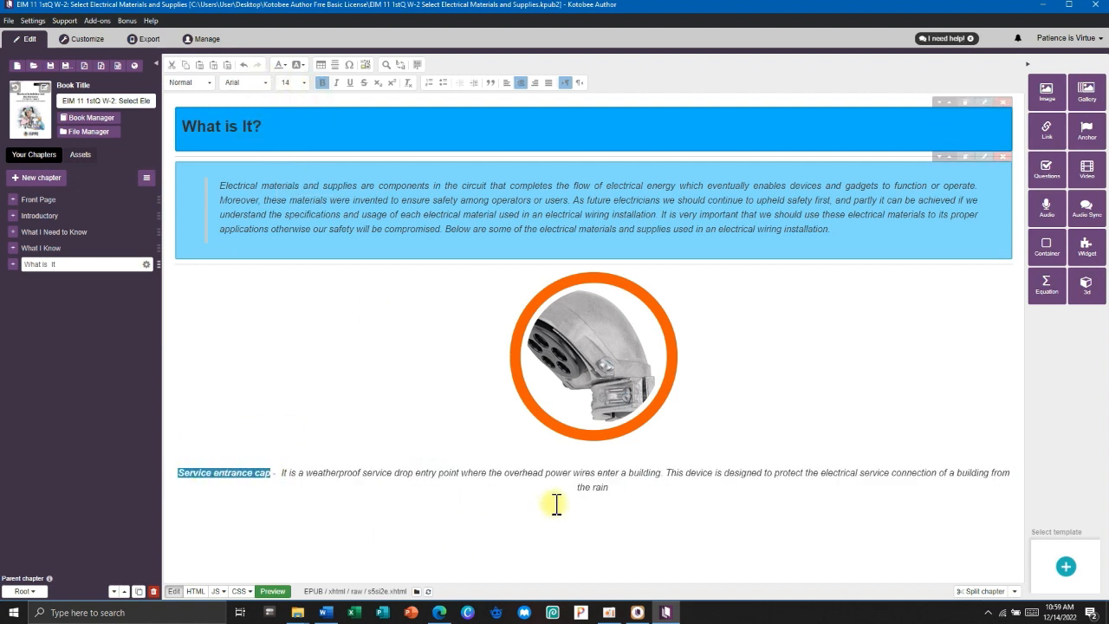
left_click(564, 492)
left_click(598, 366)
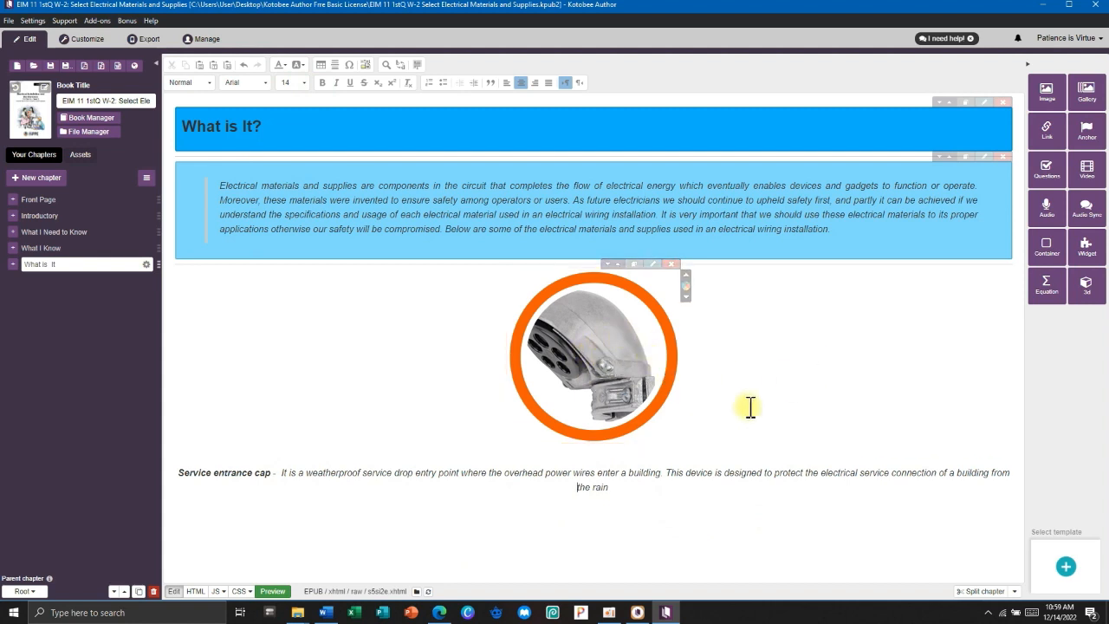
Below the caption, start a gallery with STRANDEDSOLID wire.png, SOLID wire.png and wire.png.
left_click(613, 488)
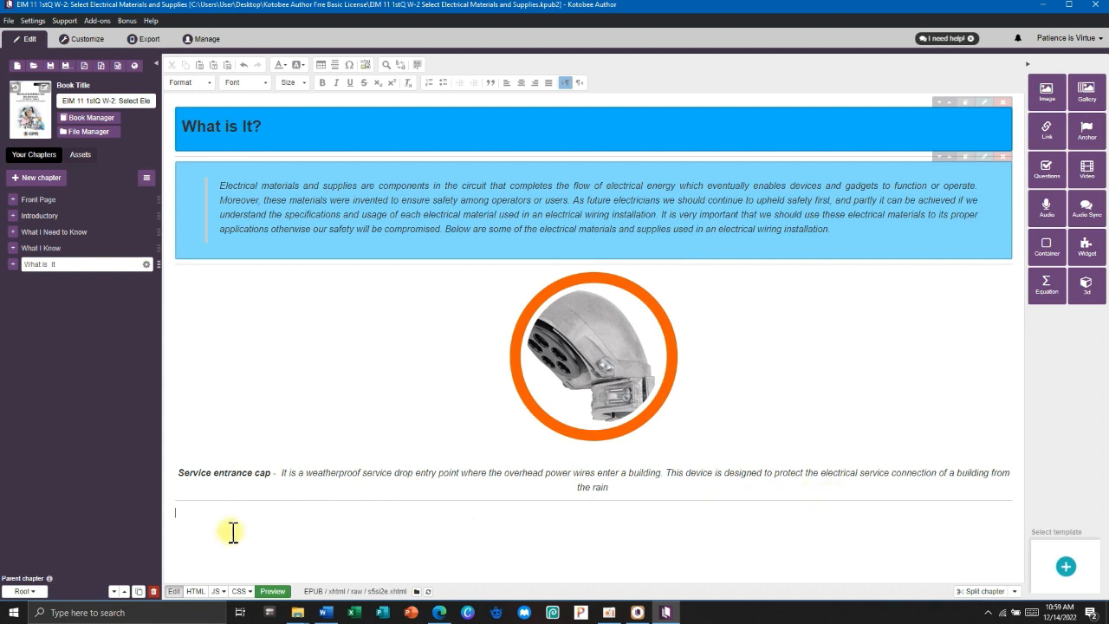
left_click(185, 517)
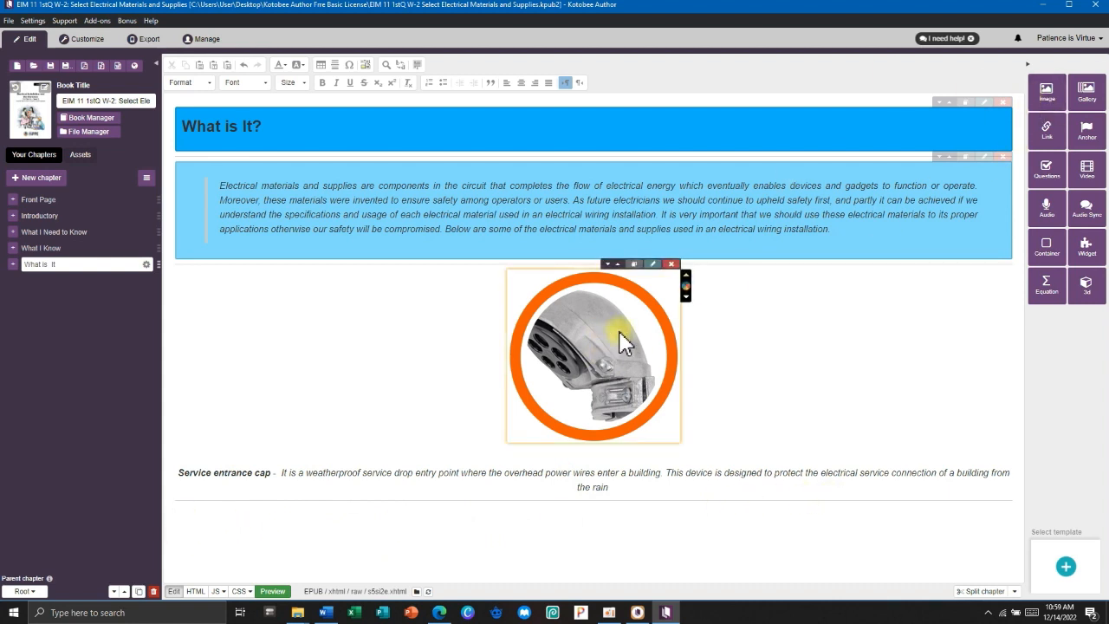
left_click(1087, 93)
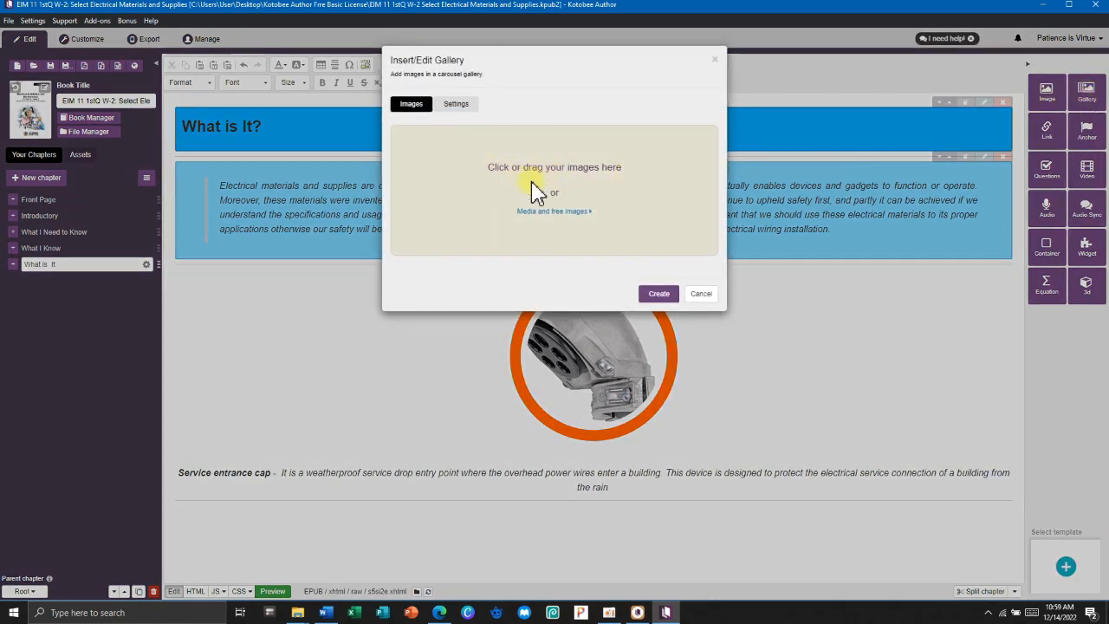
left_click(553, 185)
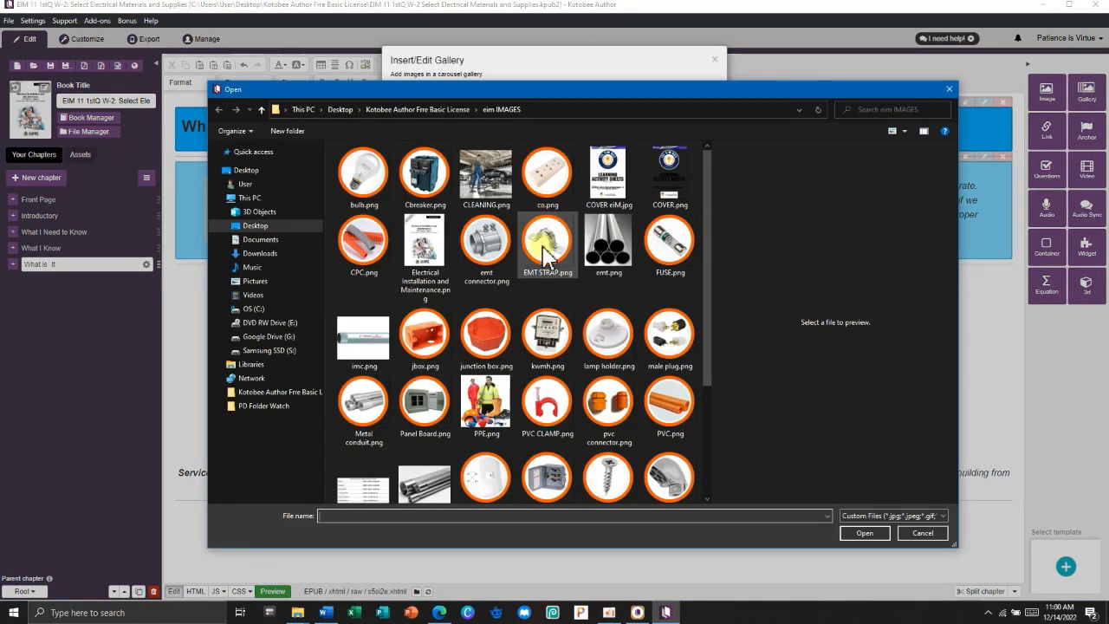
scroll(650, 400, "down", 3)
left_click(486, 397)
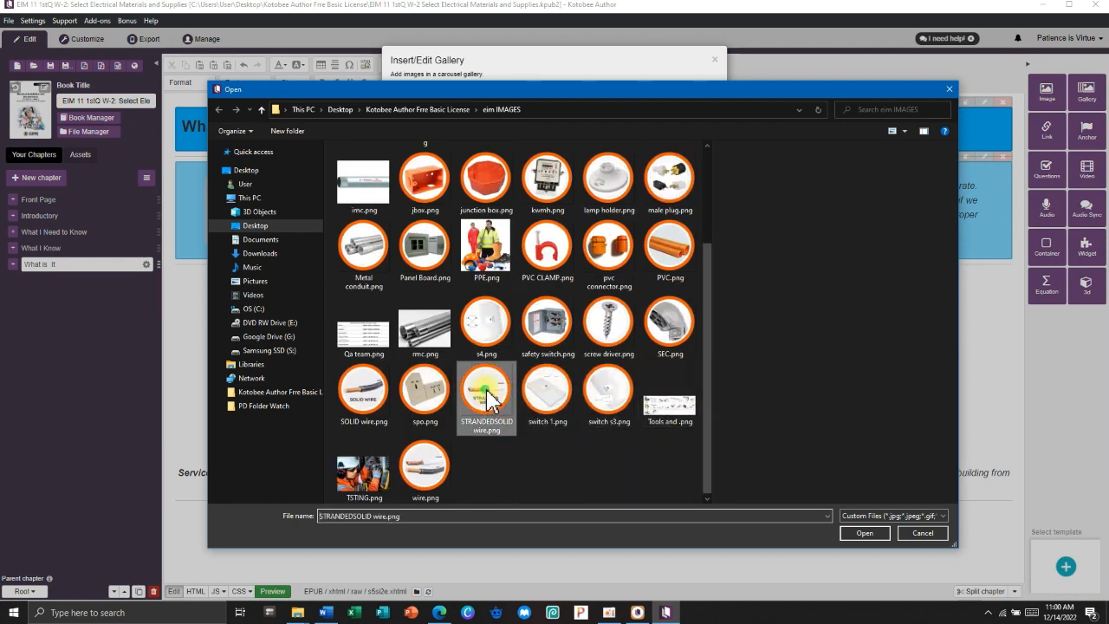
left_click(374, 401, "ctrl")
left_click(425, 481, "ctrl")
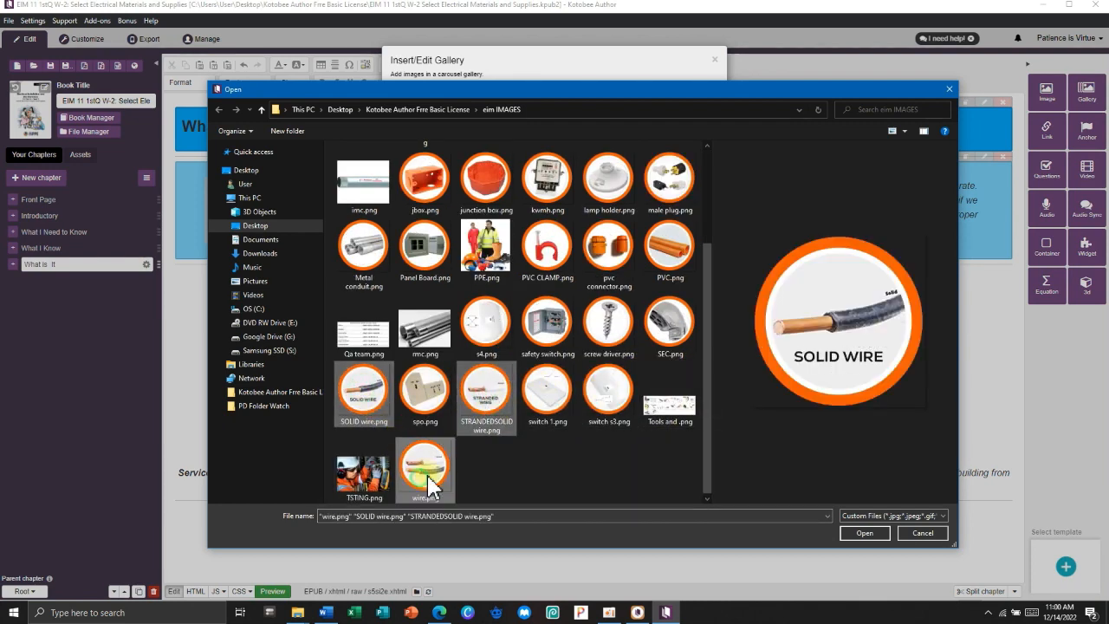
left_click(862, 534)
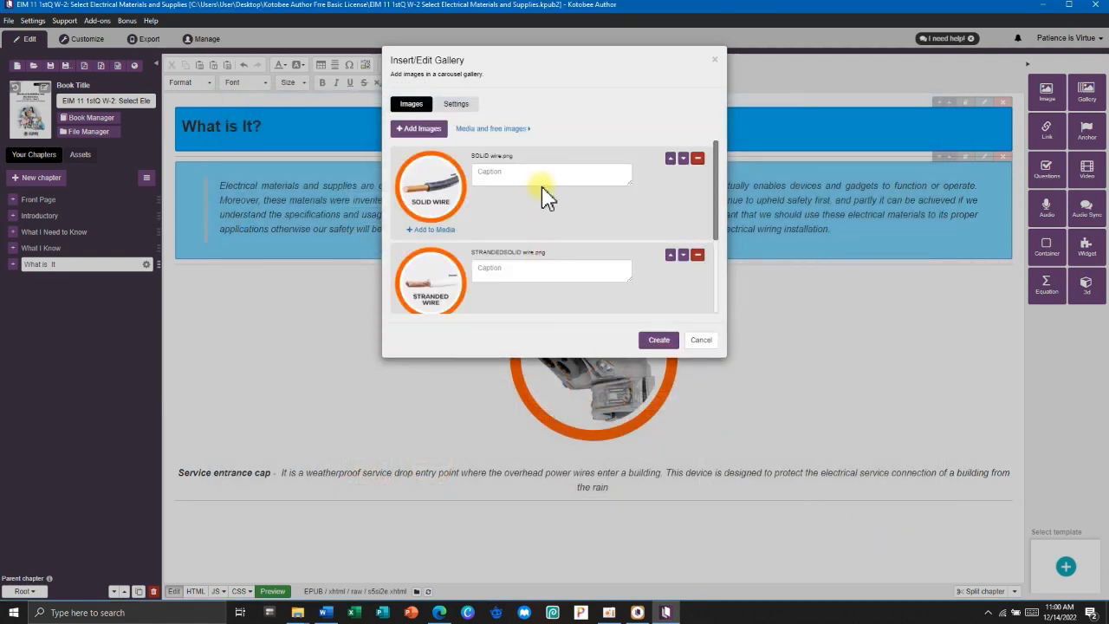
Caption the images Solid Wire, Stranded Wire and Conductors or Electrical Wires, then create the carousel.
scroll(530, 208, "down", 3)
scroll(535, 215, "up", 3)
left_click(516, 170)
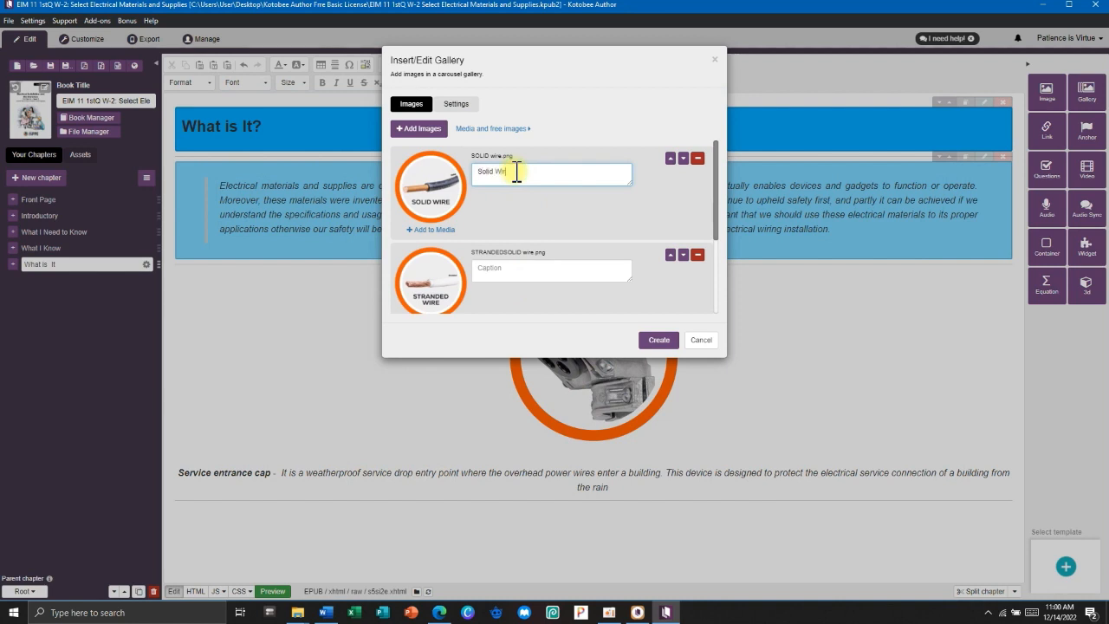
left_click(507, 269)
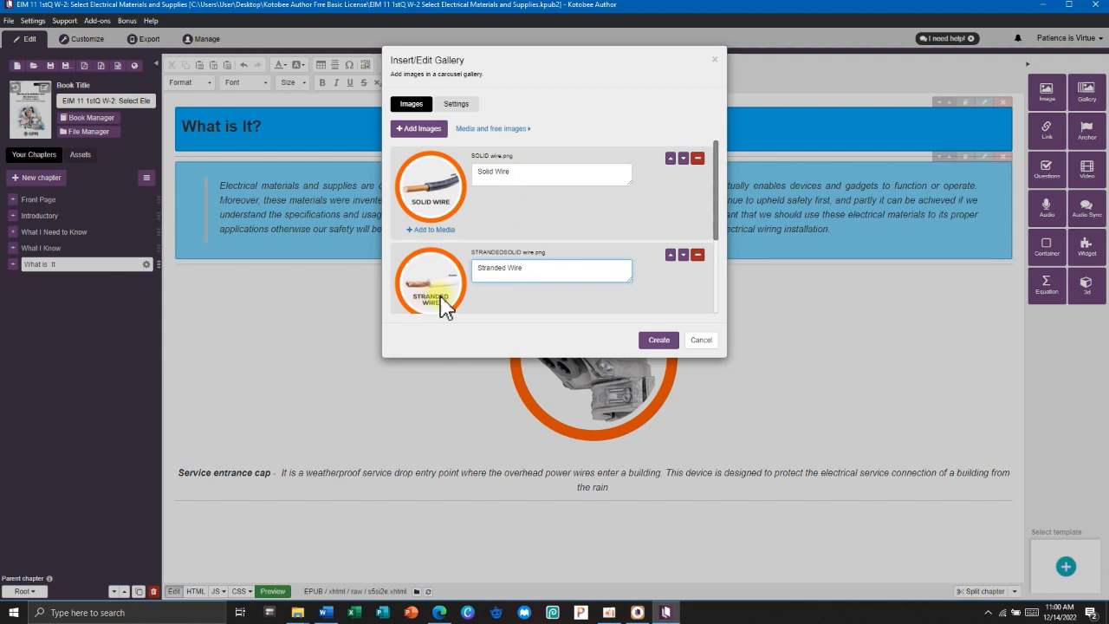
scroll(520, 277, "down", 3)
left_click(501, 252)
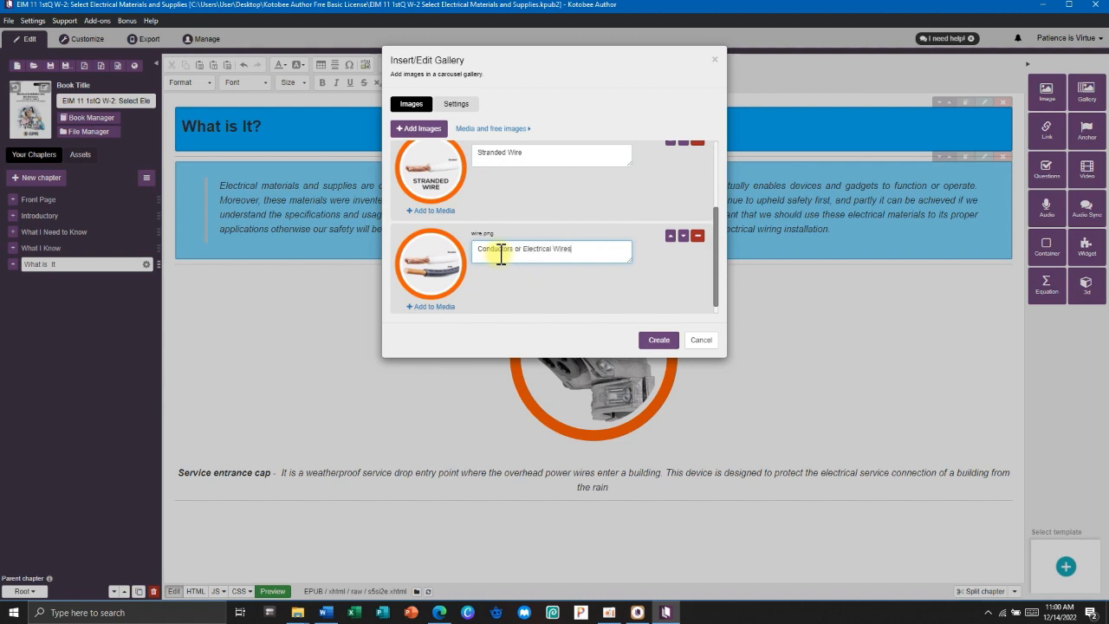
left_click(657, 341)
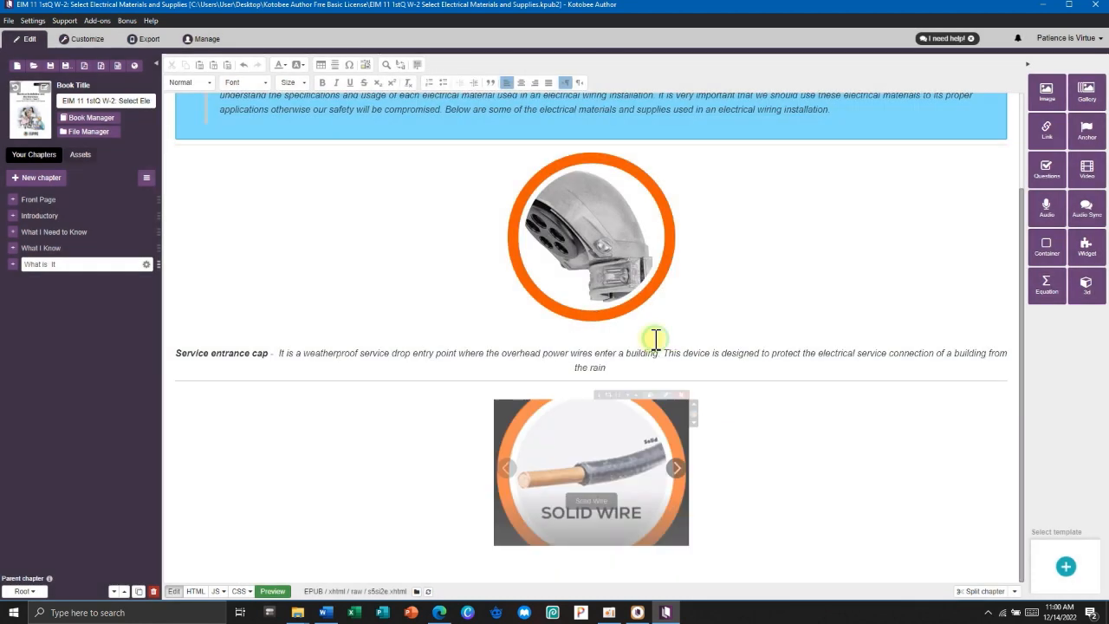
left_click(689, 473)
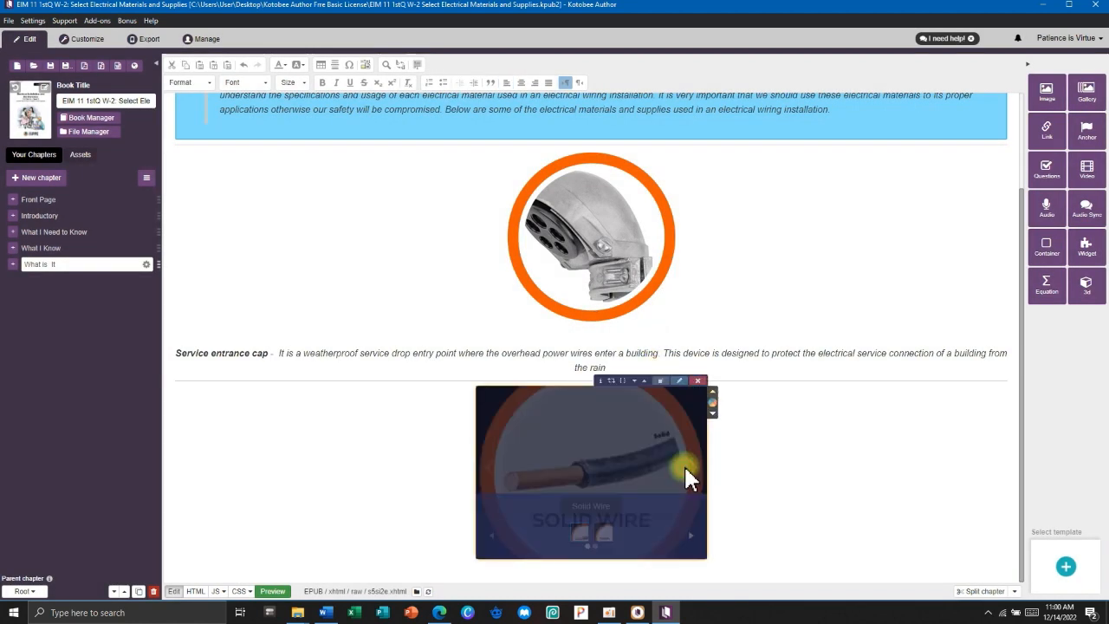
left_click(748, 426)
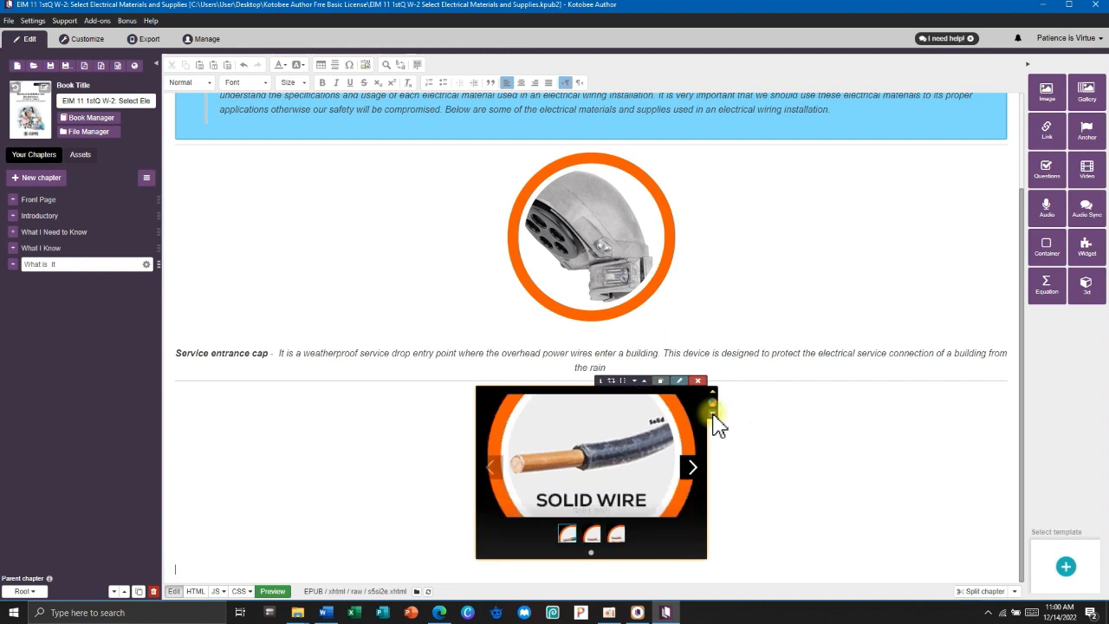
left_click(712, 415)
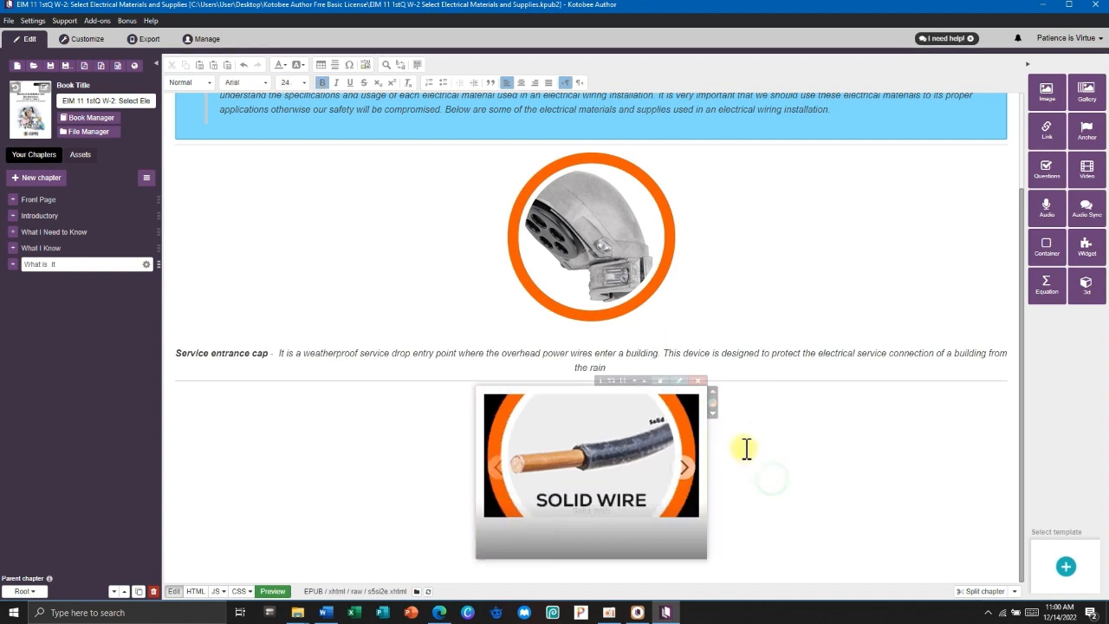
left_click(712, 415)
left_click(712, 414)
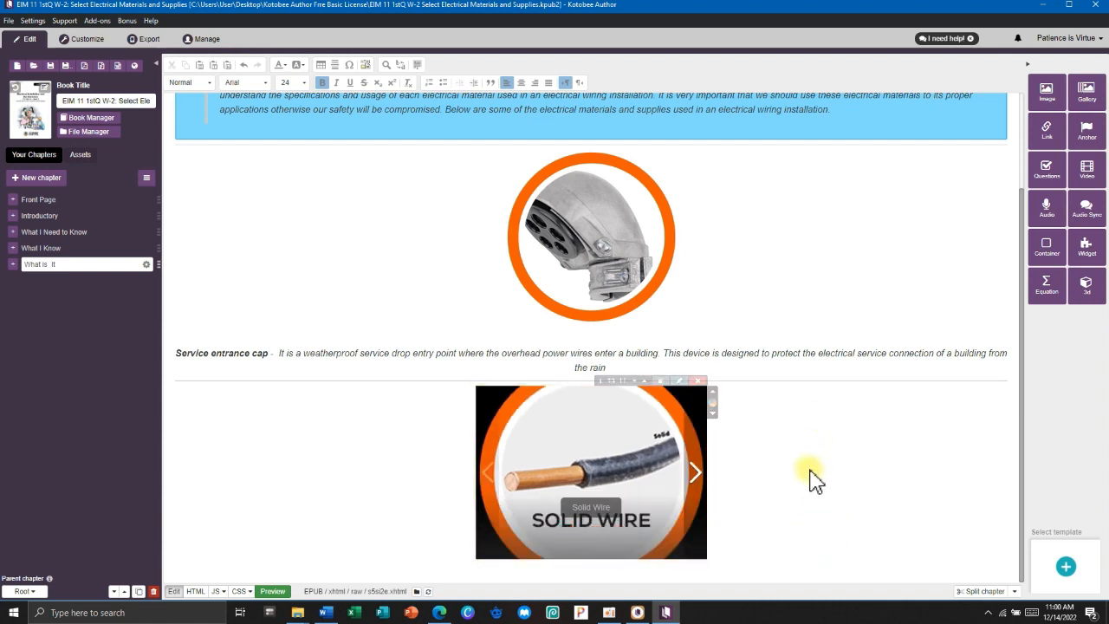
left_click(719, 510)
scroll(785, 446, "down", 1)
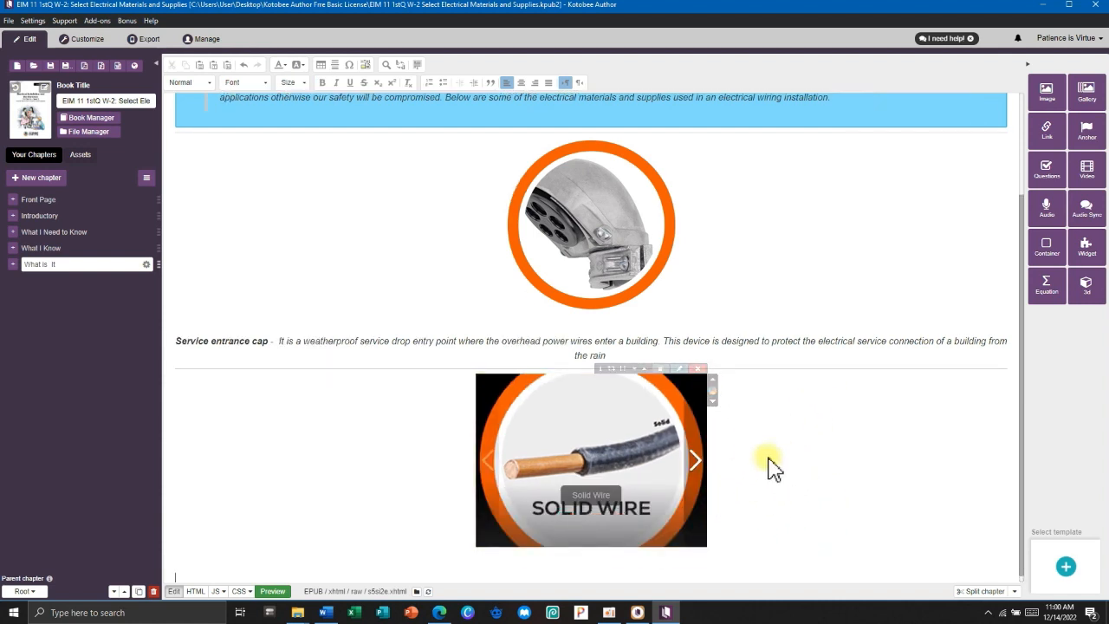
left_click(590, 560)
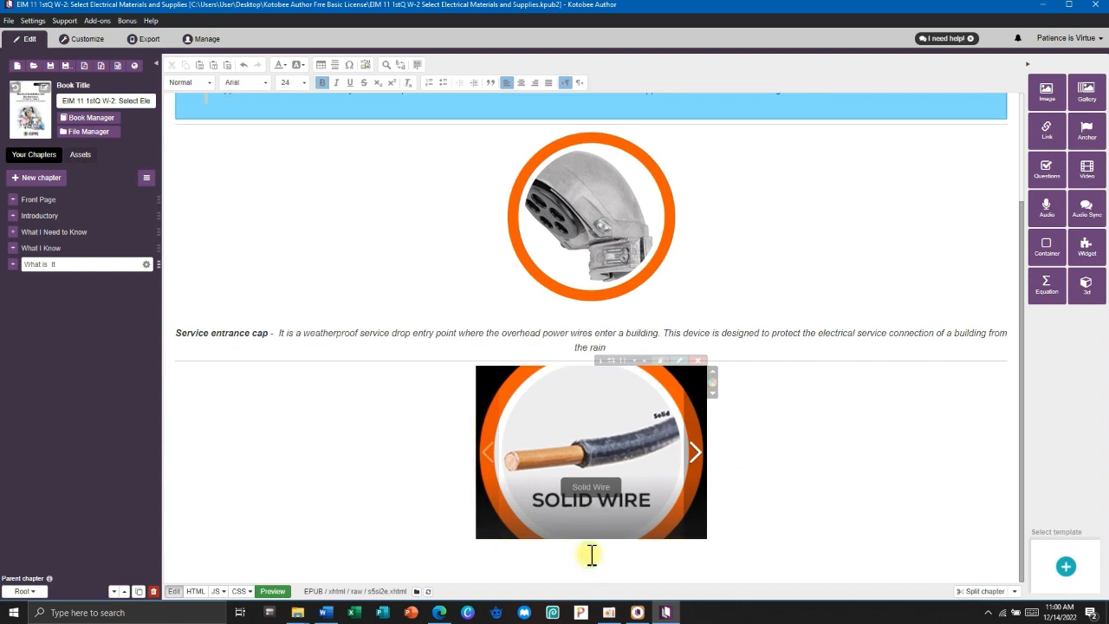
left_click(293, 562)
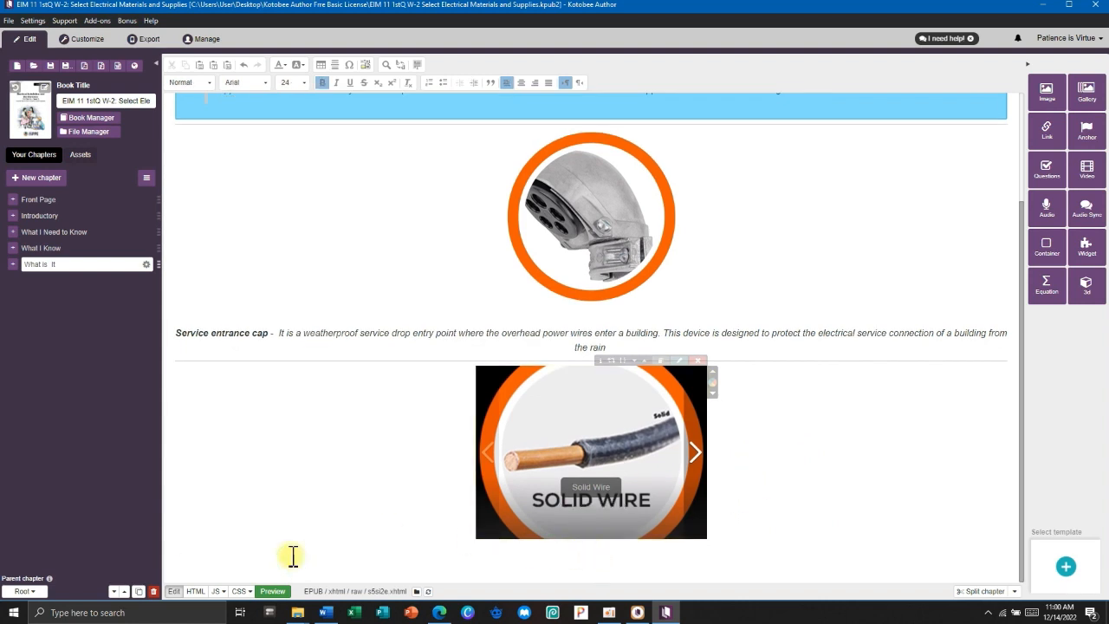
key("alt+Tab")
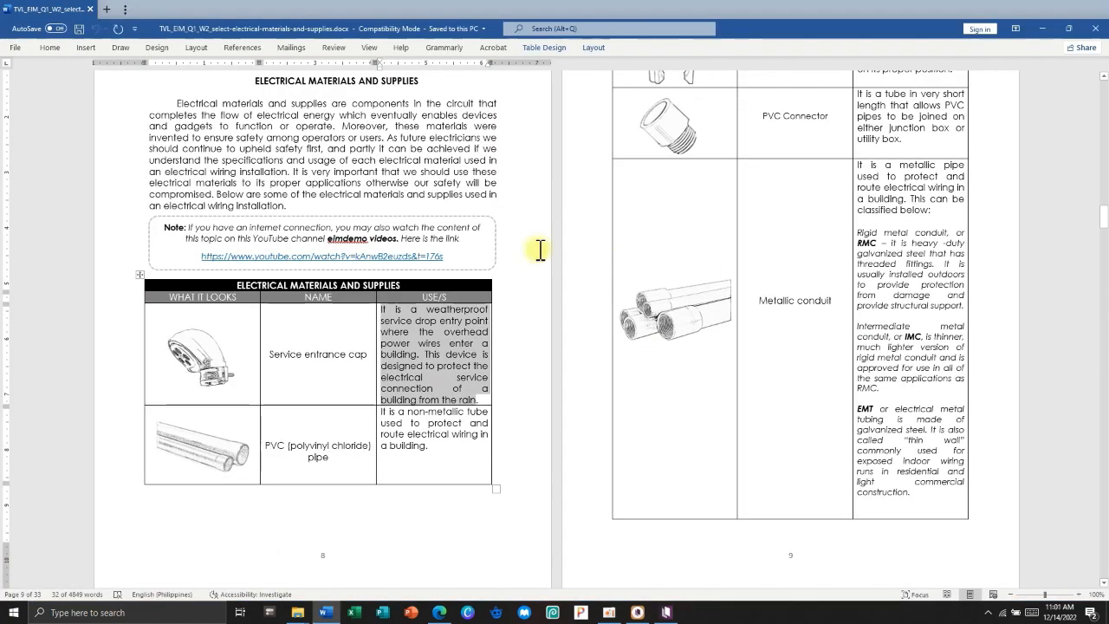
scroll(732, 258, "down", 8)
triple_click(302, 347)
key("alt+Tab")
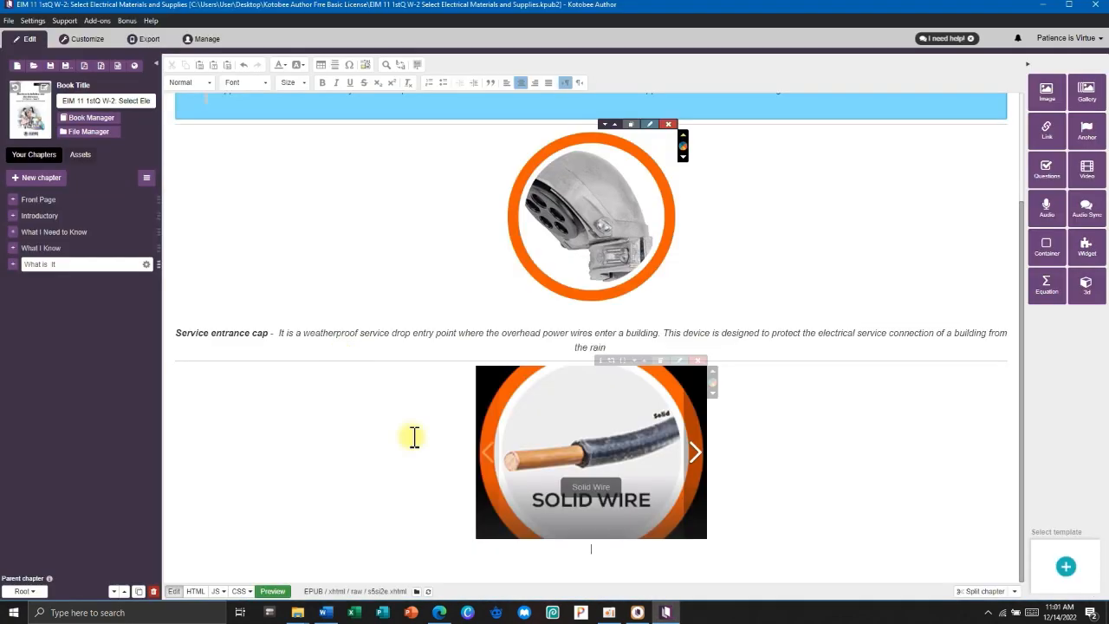
left_click(487, 527)
Copy the Electrical Wire description from Word and paste it below the wire gallery.
key("alt+Tab")
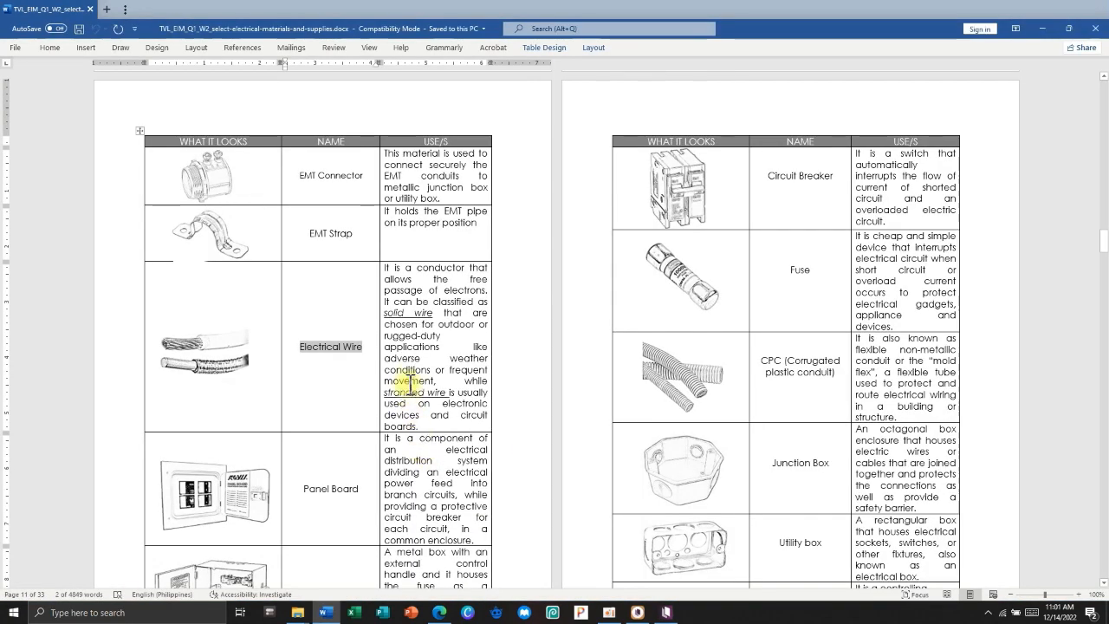
left_click(378, 269)
left_click(385, 269)
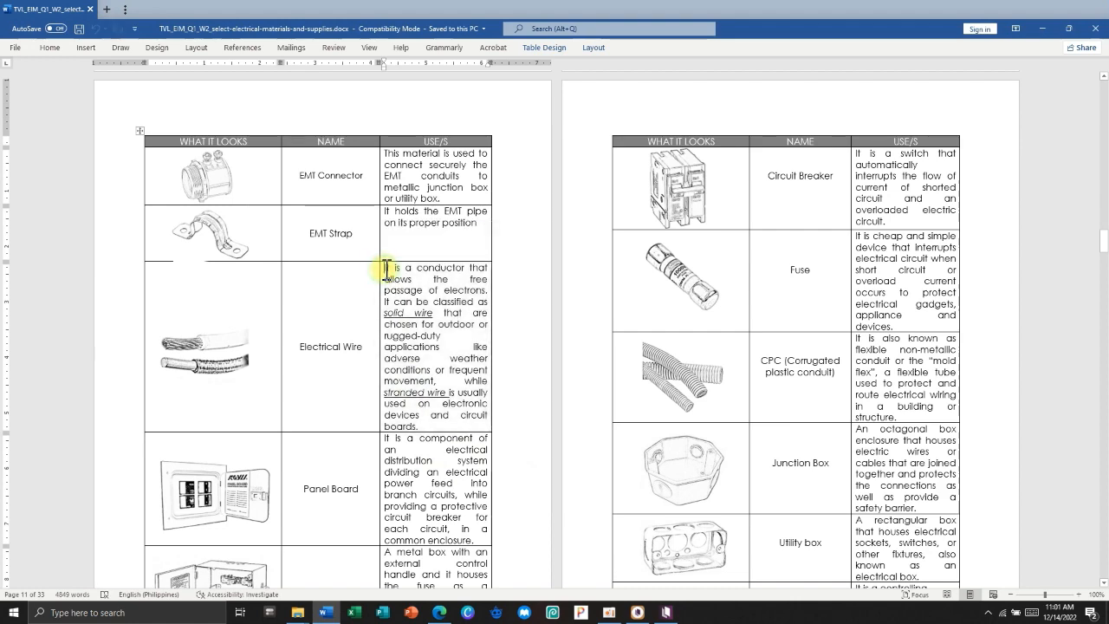
left_click_drag(386, 268, 433, 426)
key("ctrl+c")
key("alt+Tab")
key("ctrl+v")
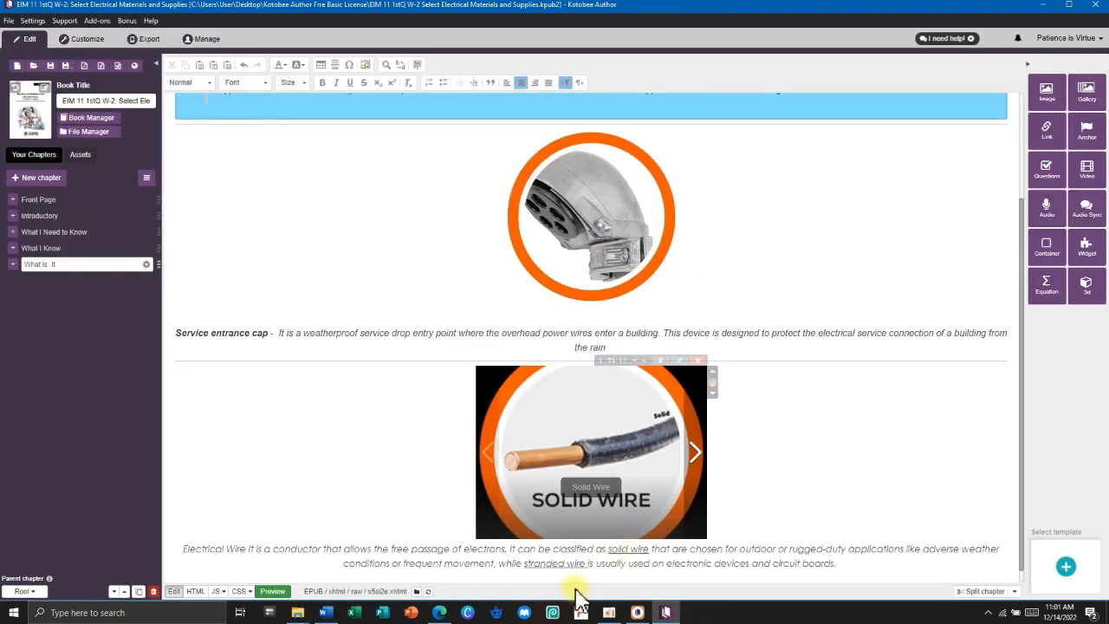
Tidy the pasted text's spacing, bold 'Electrical Wire', and adjust its font size.
left_click(183, 550)
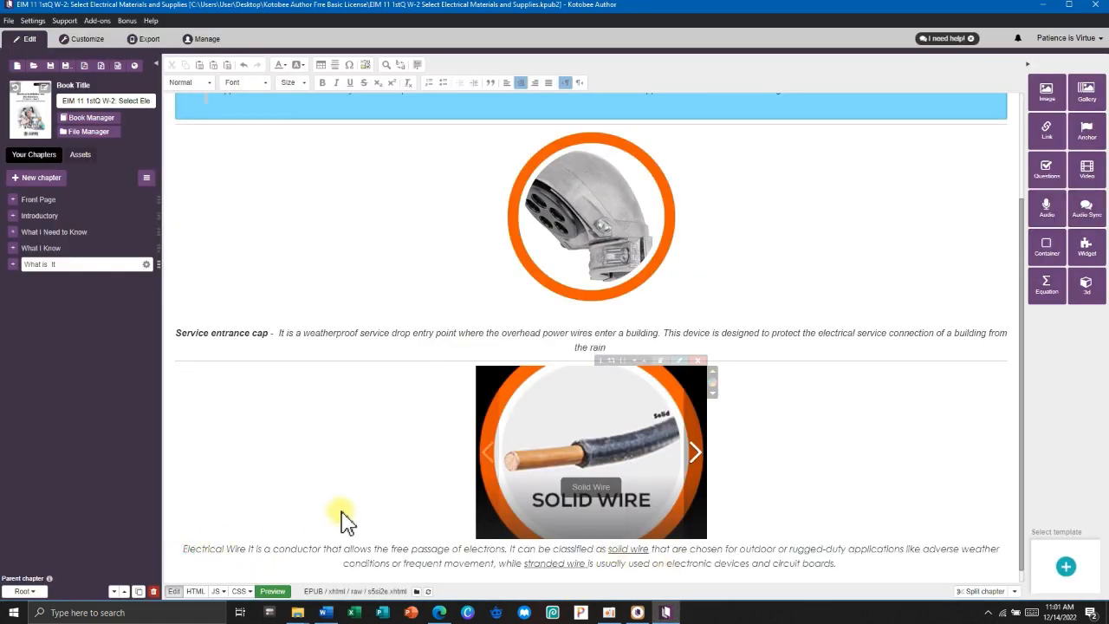
key("Return")
left_click(325, 549)
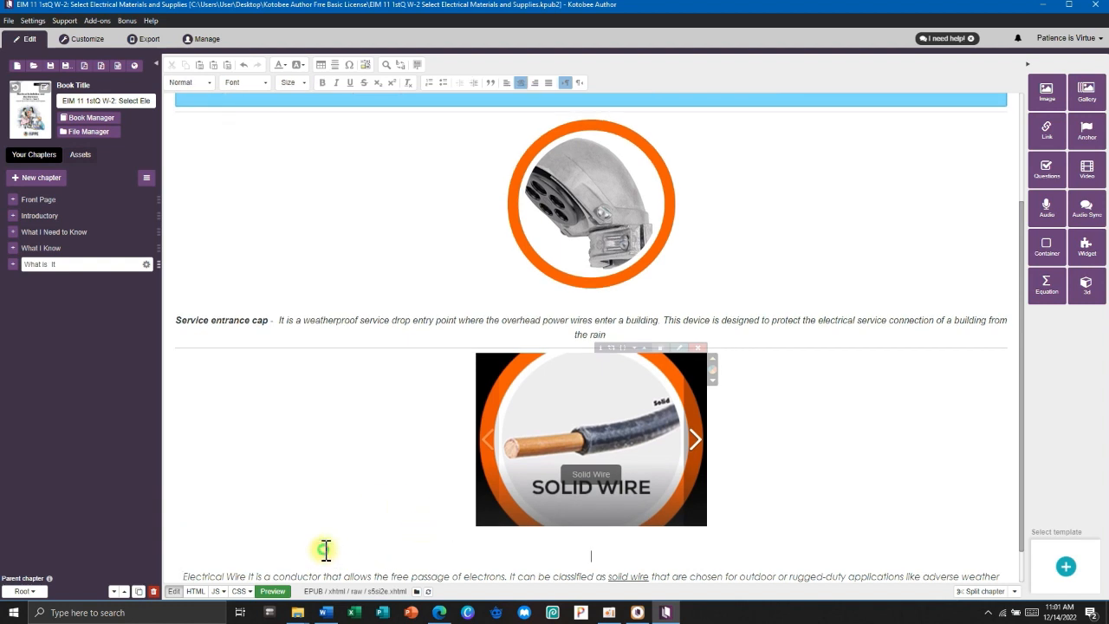
key("BackSpace")
left_click_drag(179, 558, 866, 548)
left_click(322, 82)
left_click(292, 84)
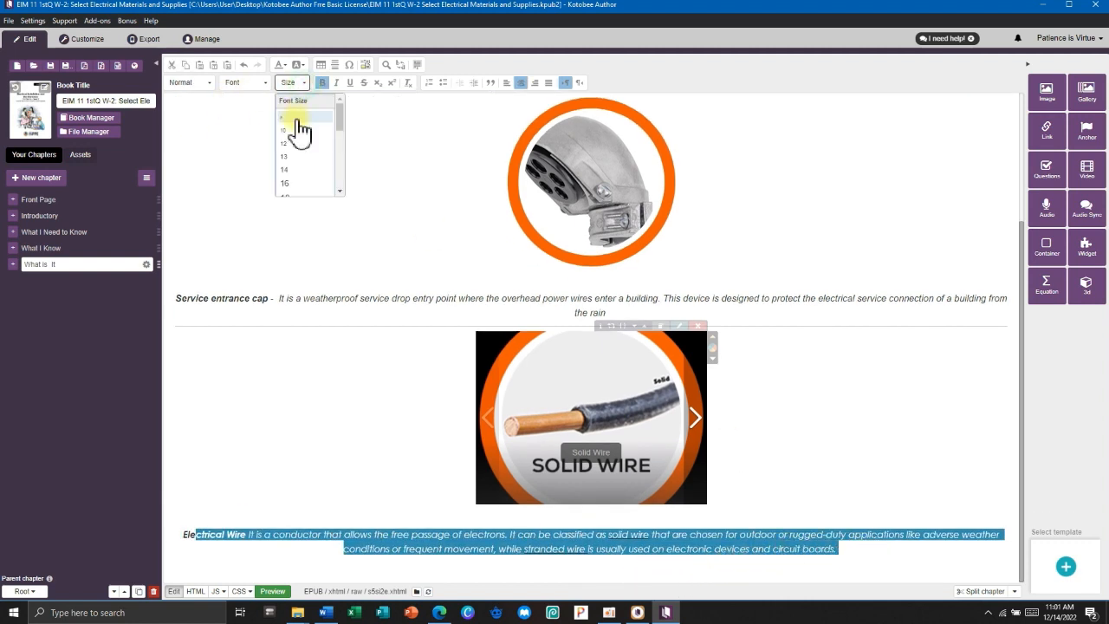
left_click(294, 178)
left_click(304, 529)
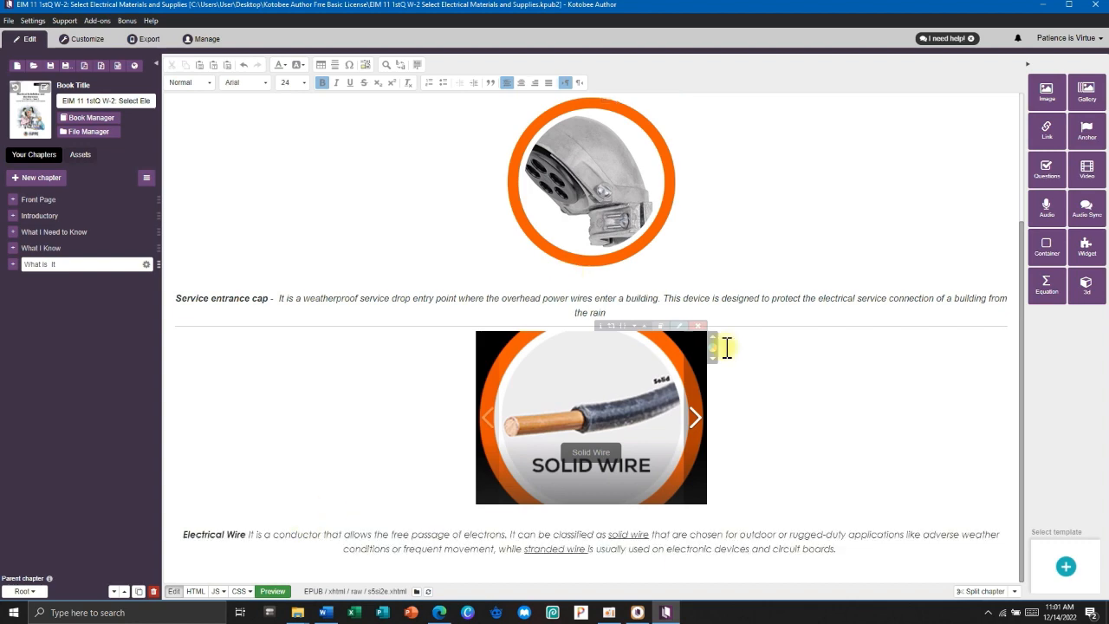
Scroll back up and select the word 'circuit' in the intro paragraph.
scroll(719, 235, "up", 3)
scroll(735, 299, "down", 3)
scroll(347, 193, "up", 3)
scroll(485, 292, "down", 3)
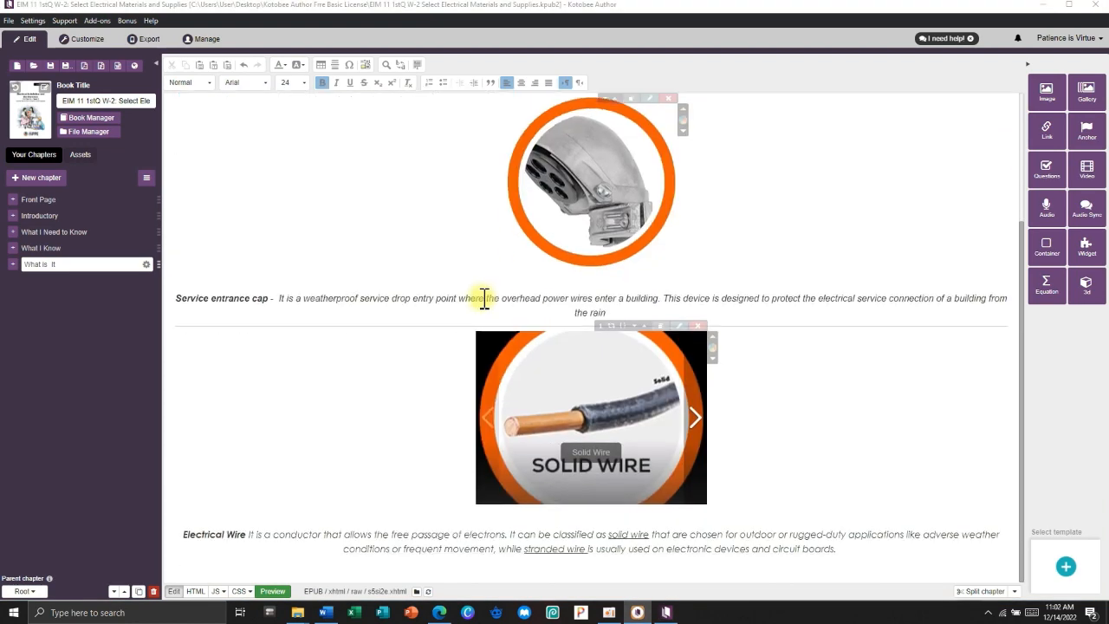
scroll(459, 183, "up", 3)
left_click_drag(488, 190, 488, 194)
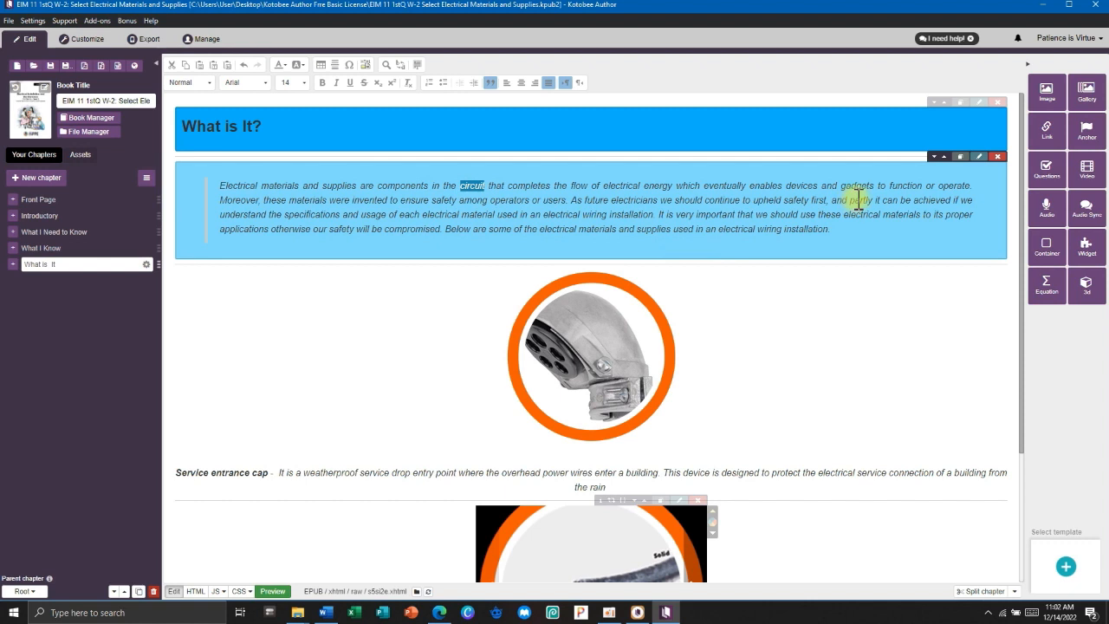
Reselect 'circuit' and set its link type to Popup message.
left_click(468, 189)
left_click_drag(463, 185, 483, 185)
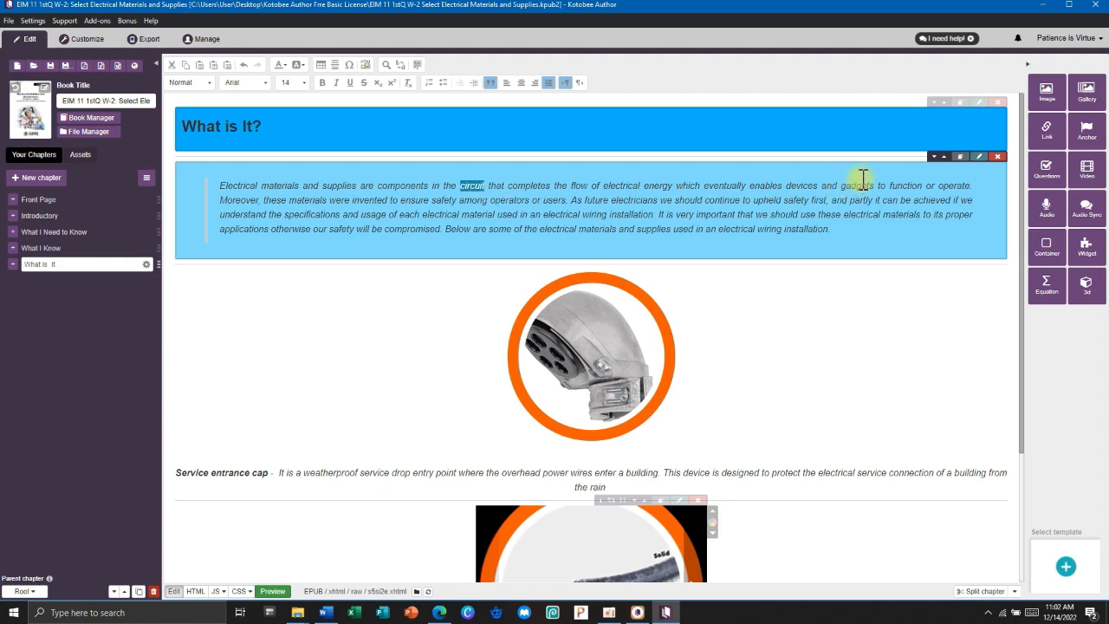
left_click(1045, 128)
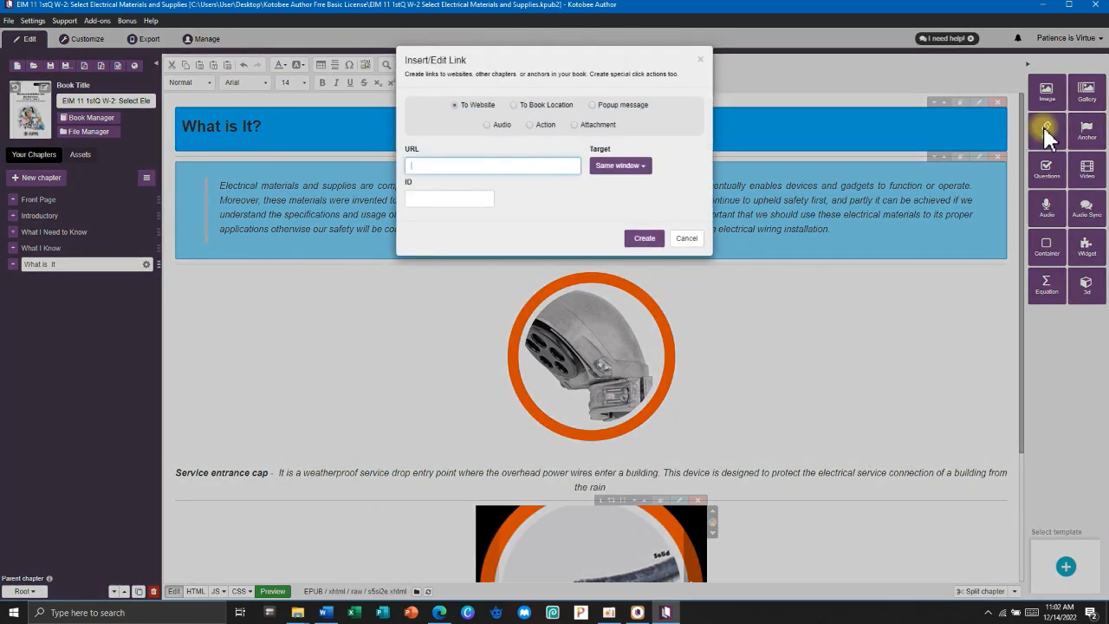
left_click(533, 60)
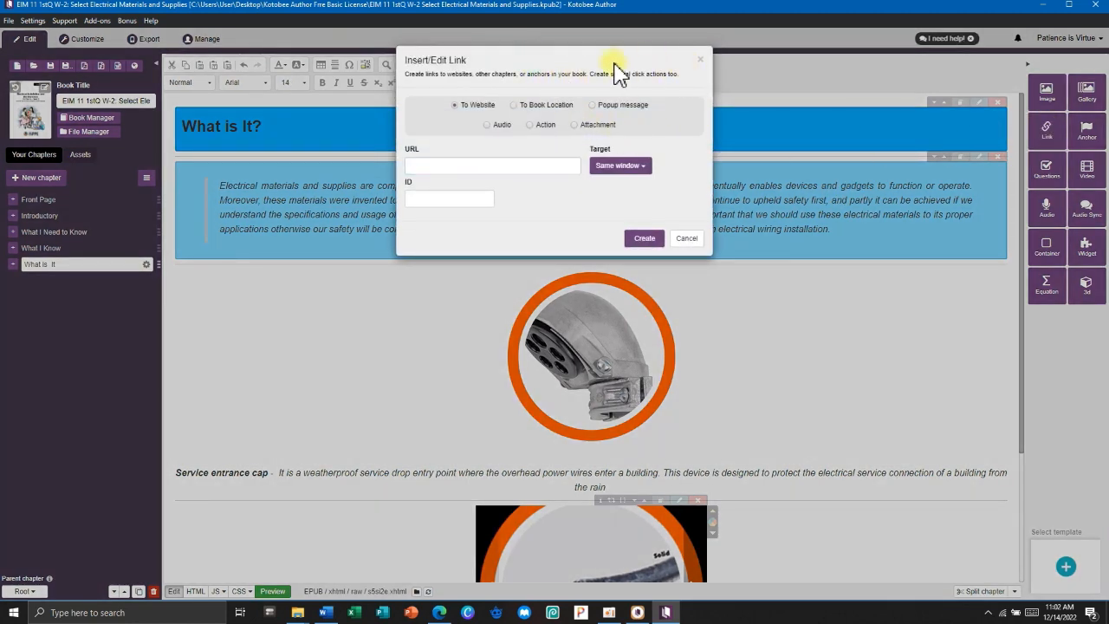
key("Escape")
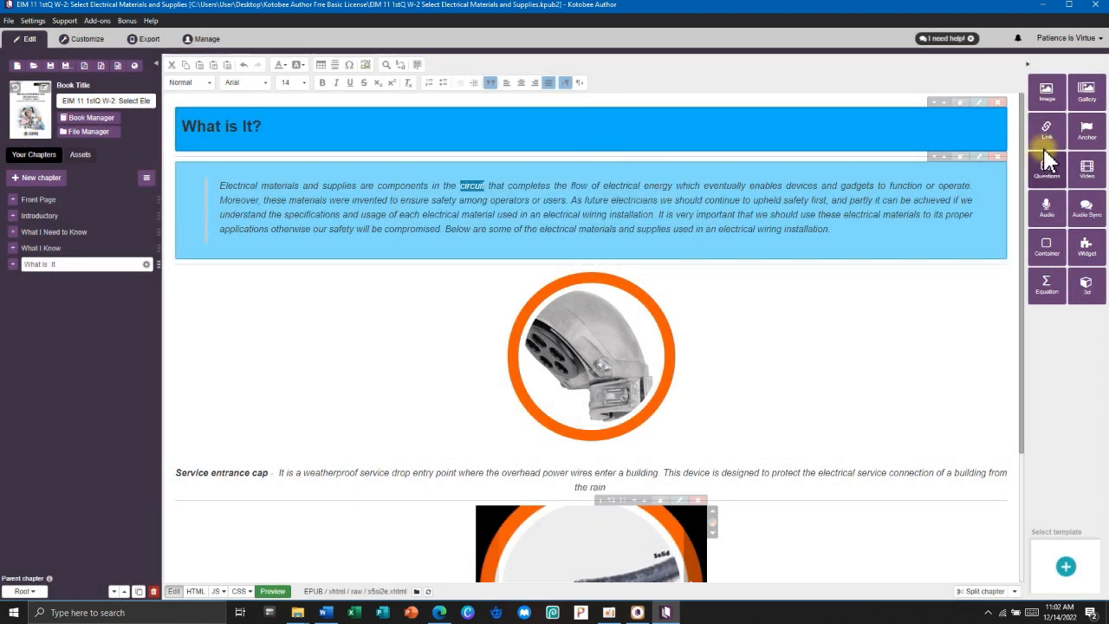
left_click(1047, 131)
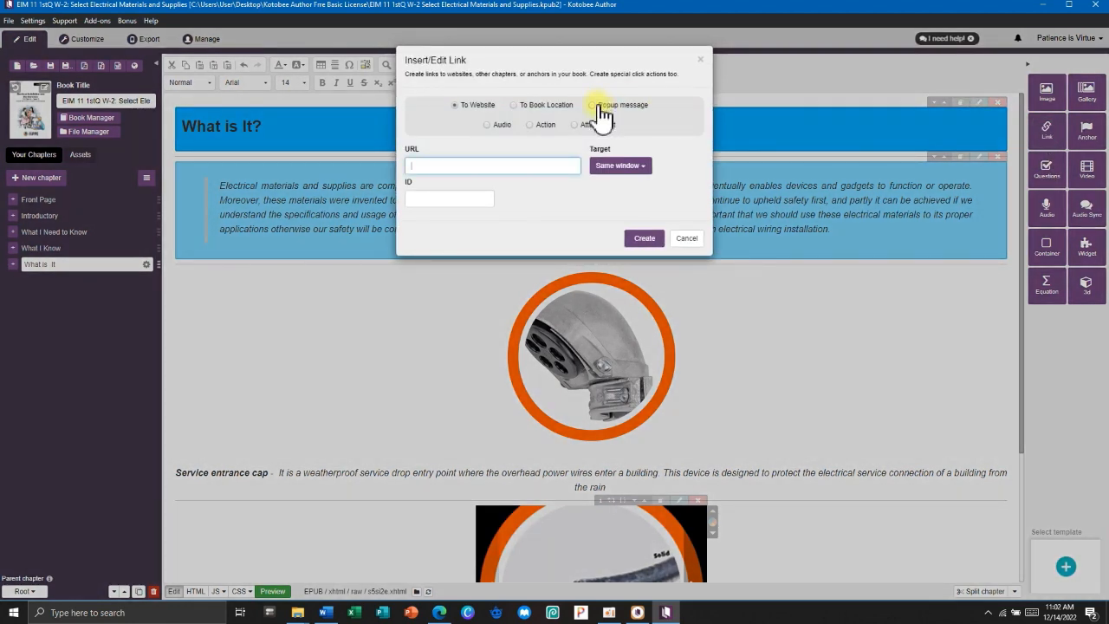
left_click(594, 105)
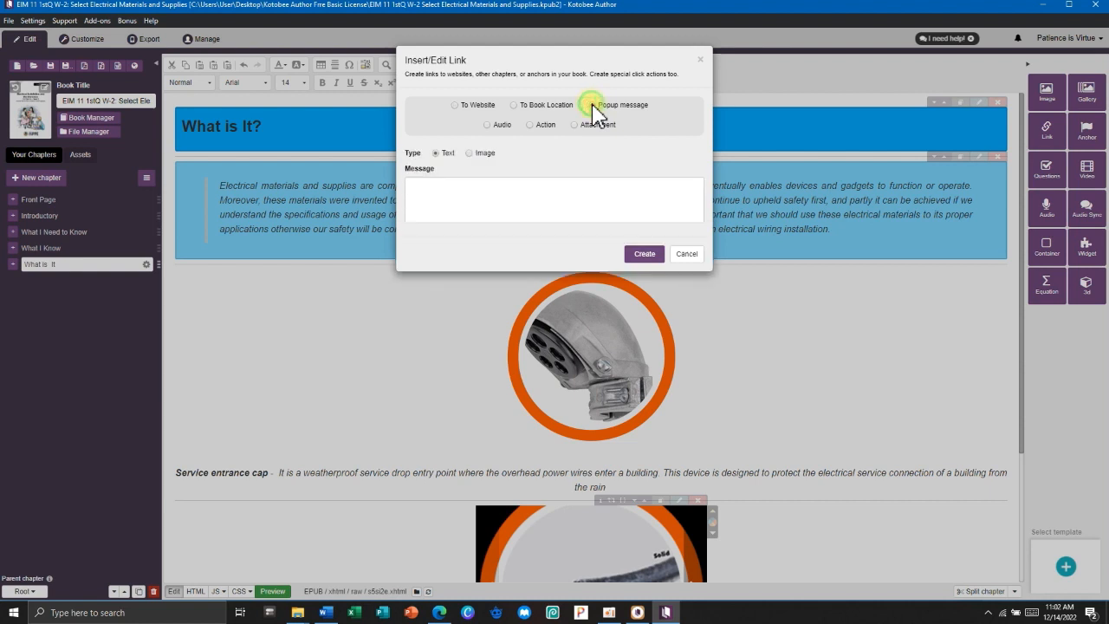
Enter the circuit definition listing its four components, Source (battery), Path (wire), Load…, and create the link.
left_click(447, 191)
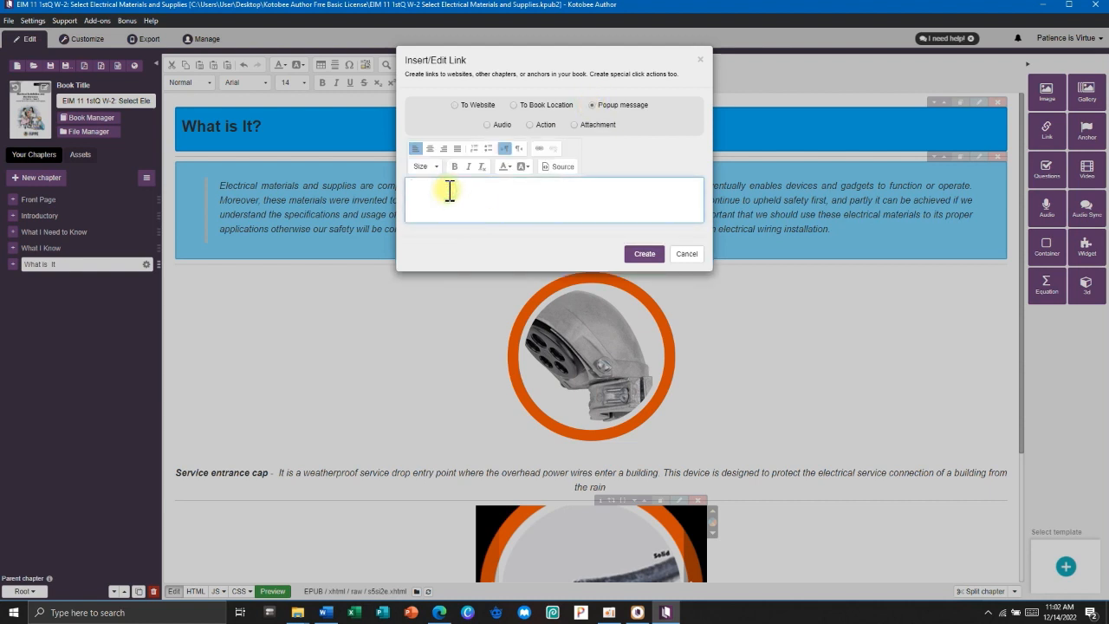
left_click(592, 105)
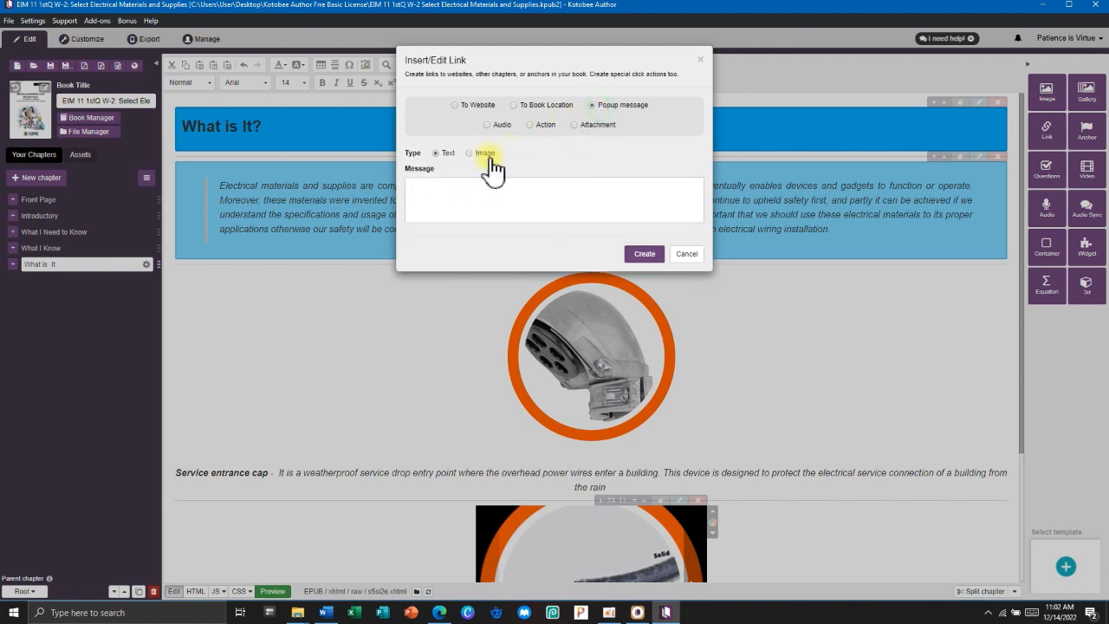
left_click(483, 153)
left_click(436, 153)
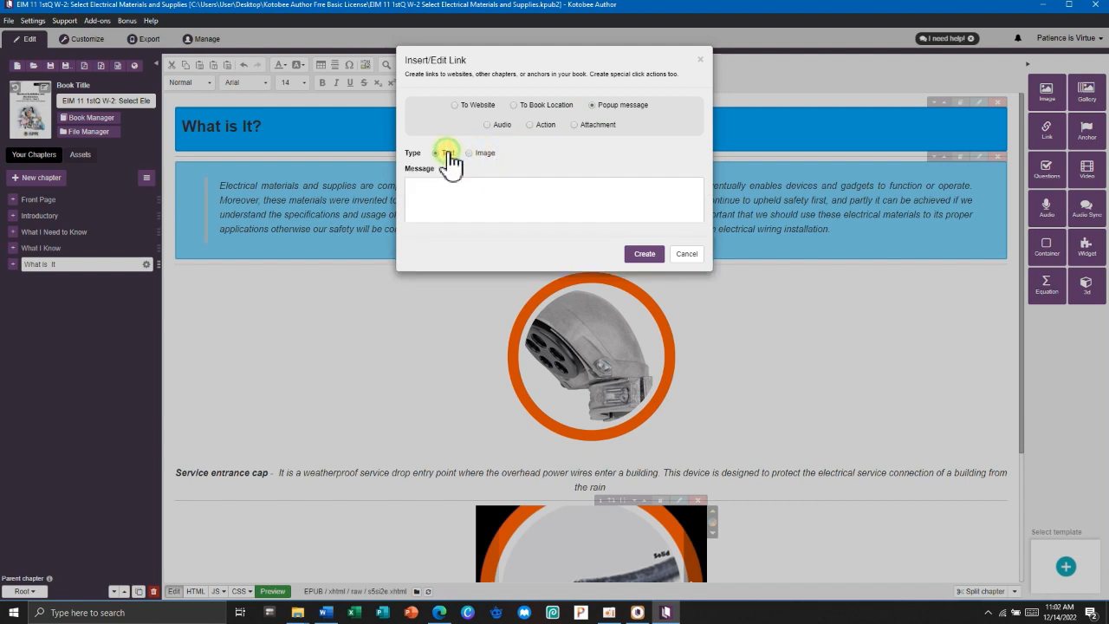
left_click(437, 186)
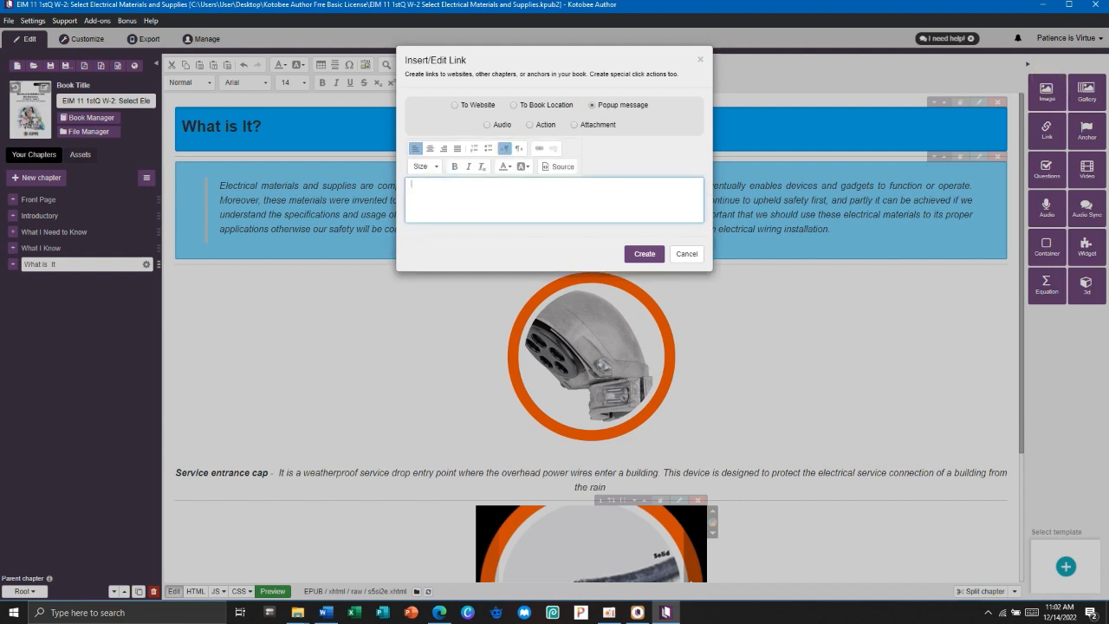
key("alt+Tab")
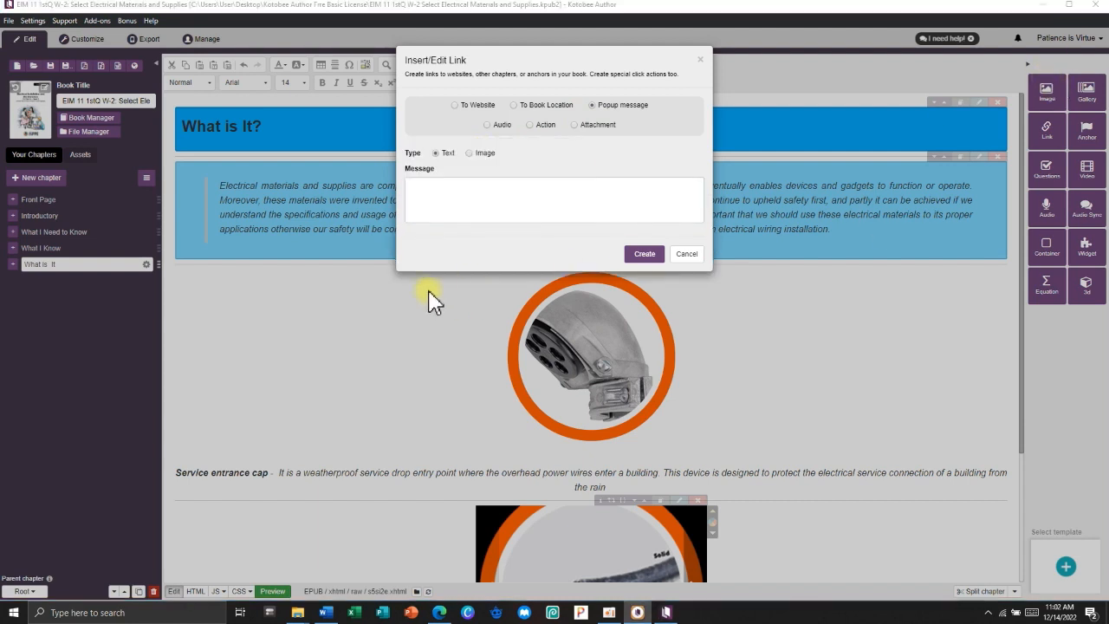
left_click(439, 205)
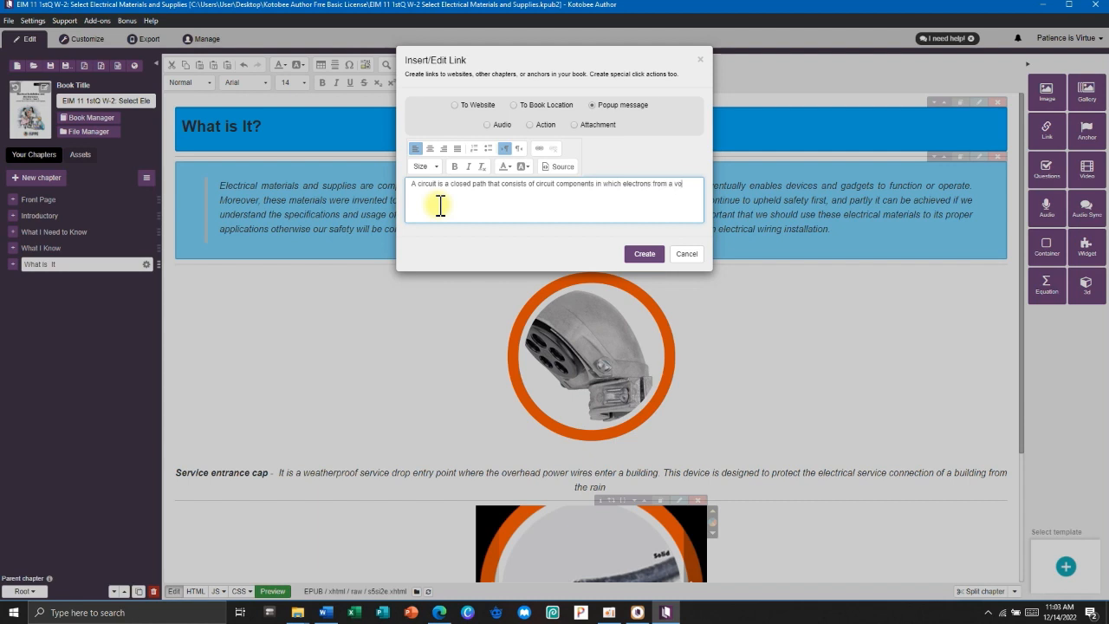
type("can flow. ")
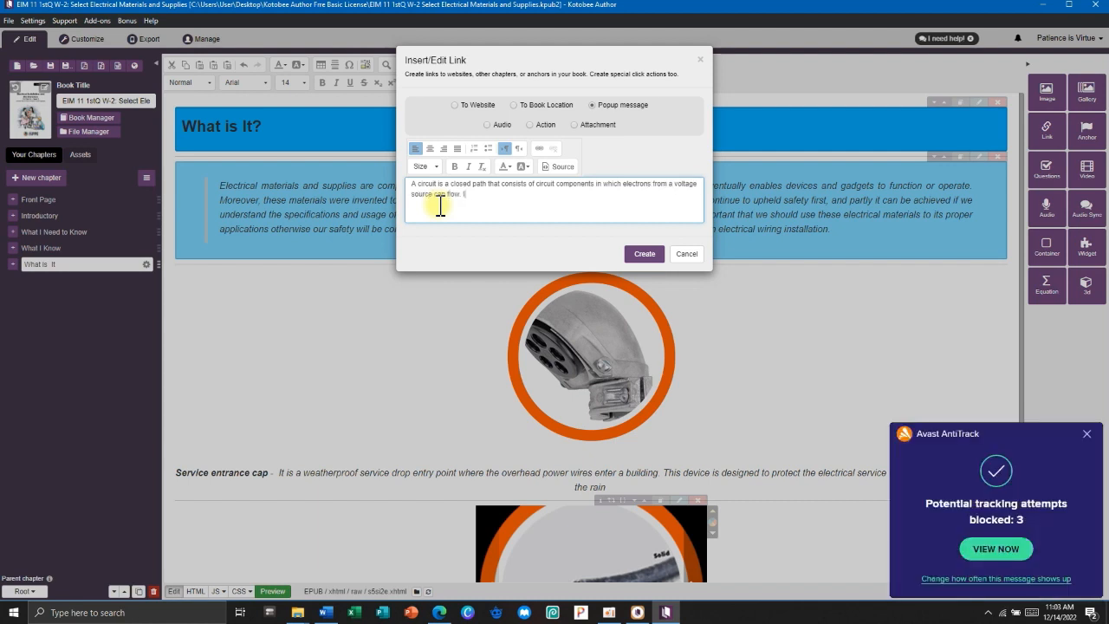
type("It has four basic components namely Source (battery), Path (wire), Load (bulb), and control (switch")
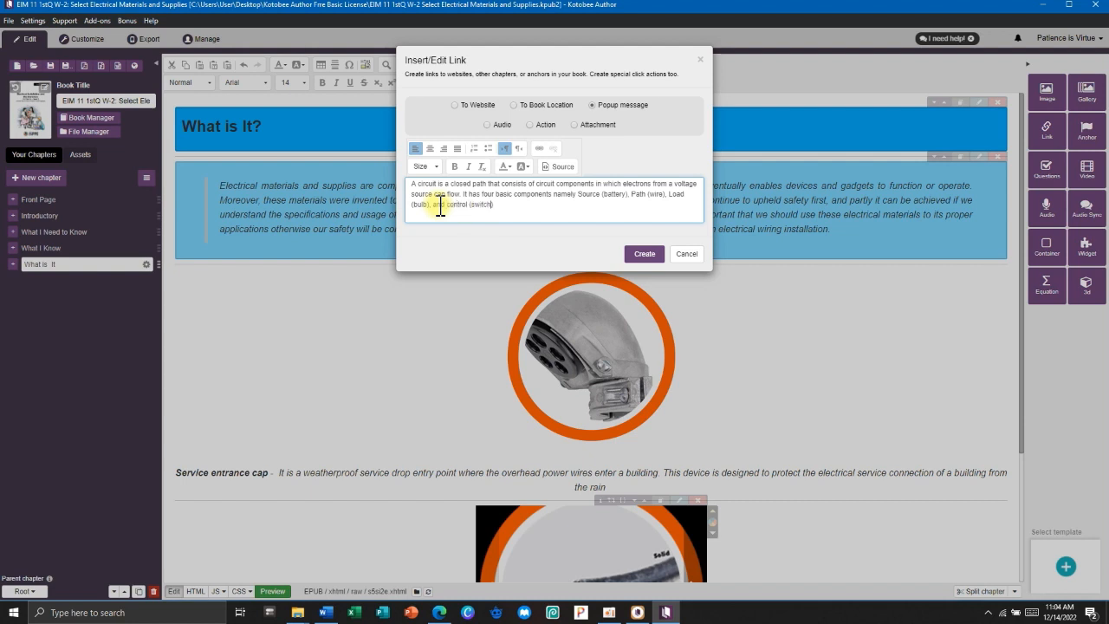
left_click(514, 207)
left_click(646, 256)
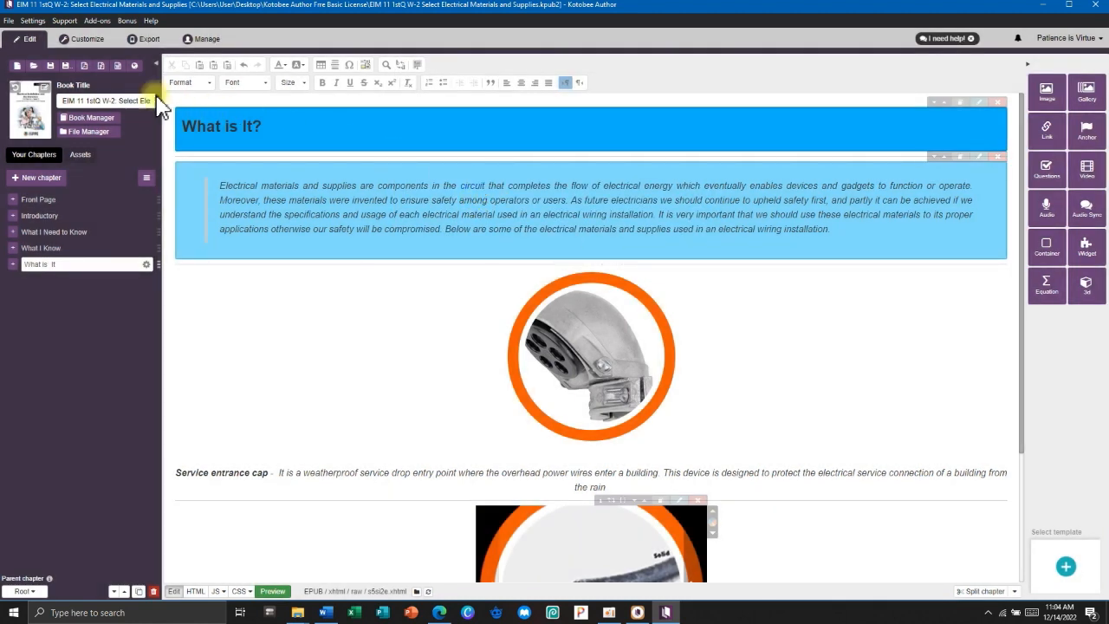
left_click(70, 43)
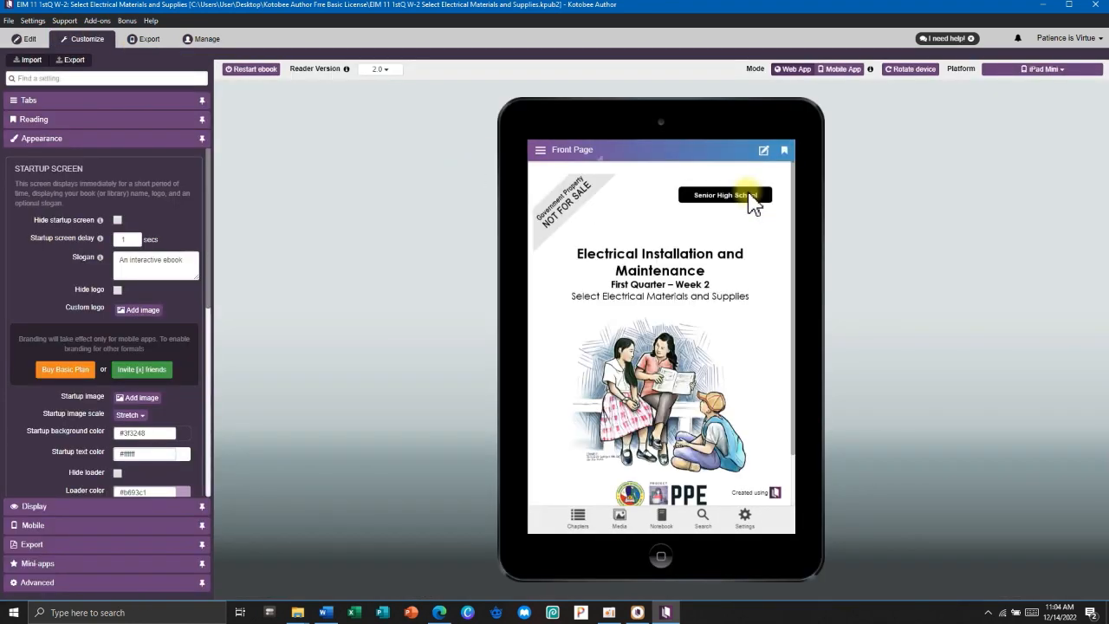
left_click(542, 150)
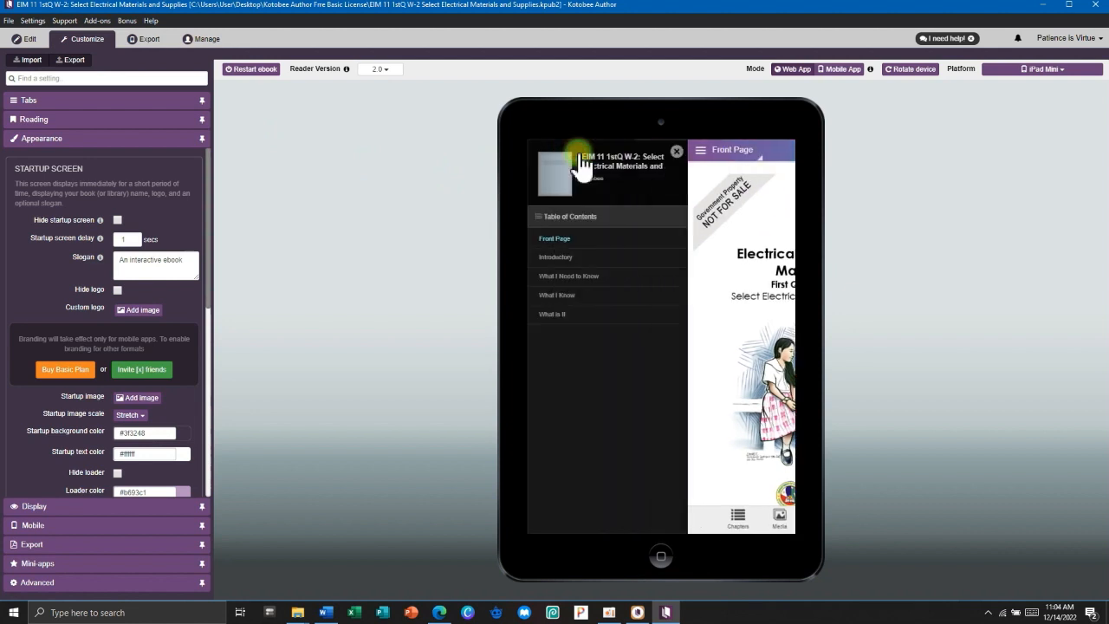
left_click(592, 315)
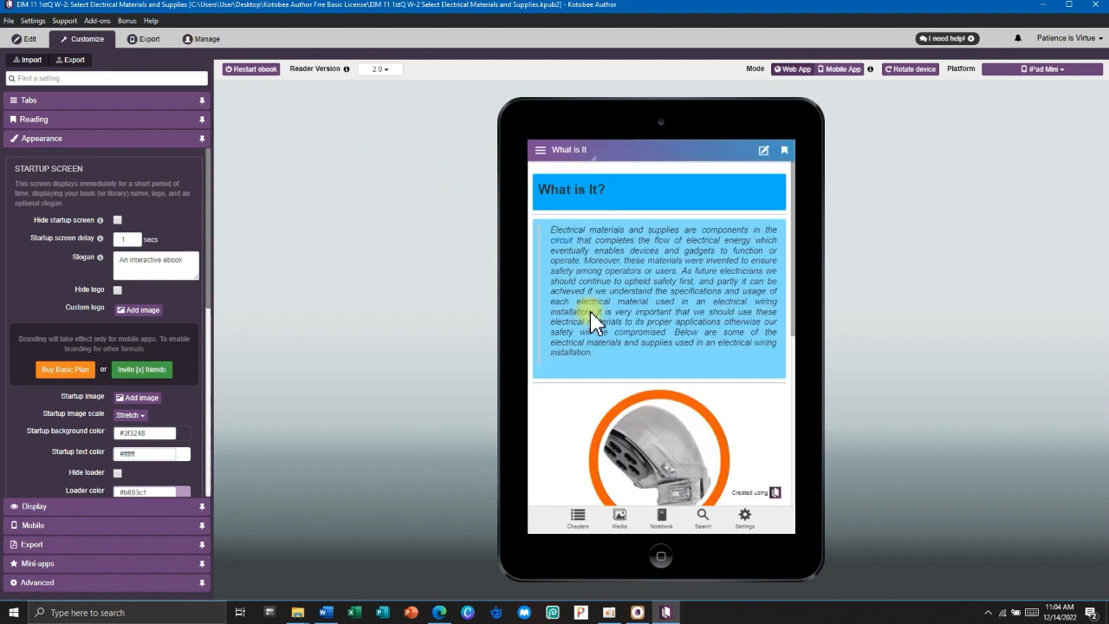
left_click(563, 239)
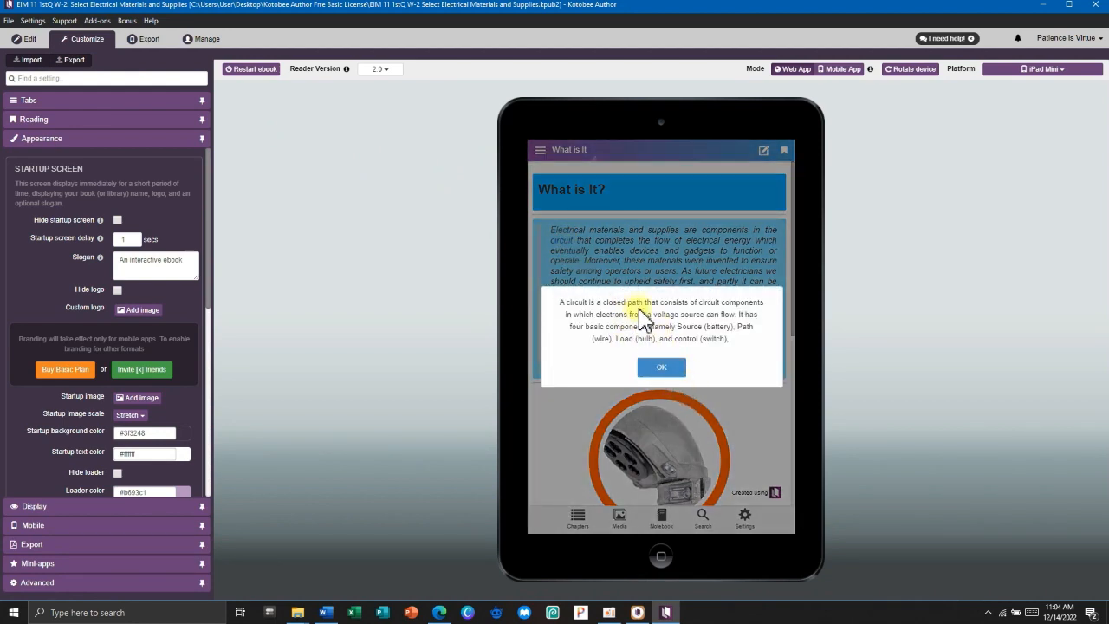
left_click(663, 366)
scroll(680, 338, "down", 5)
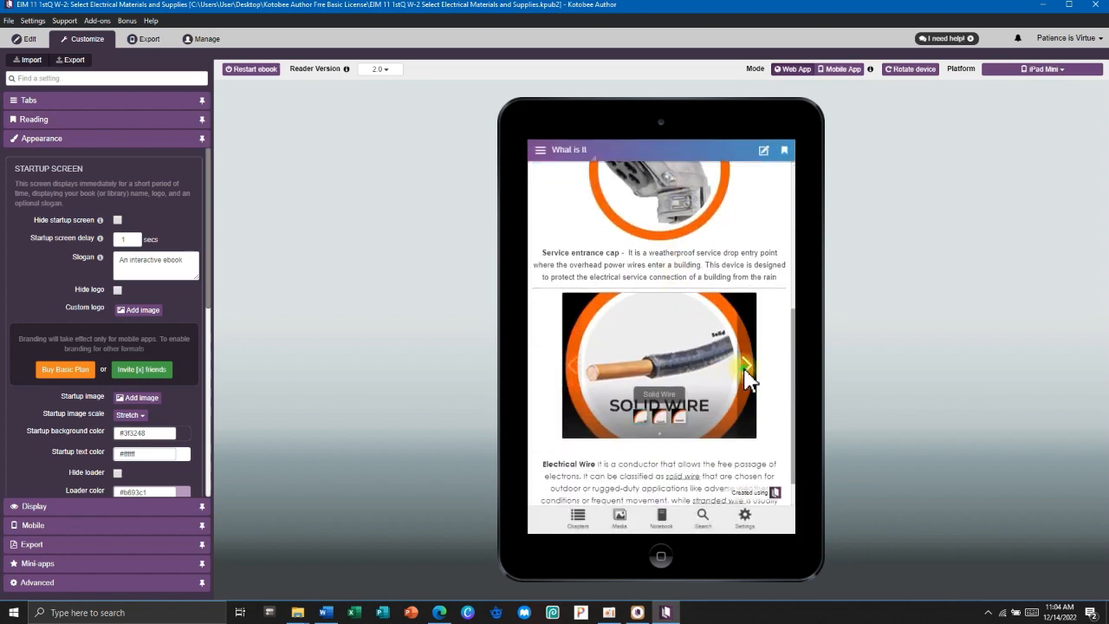
left_click(747, 368)
left_click(747, 367)
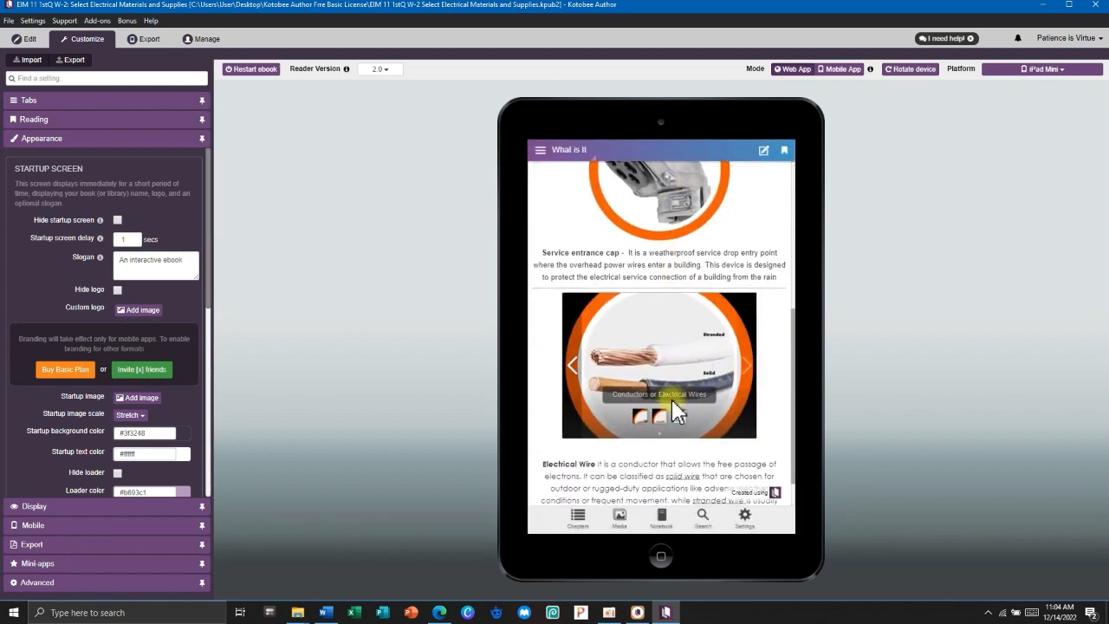
left_click(573, 366)
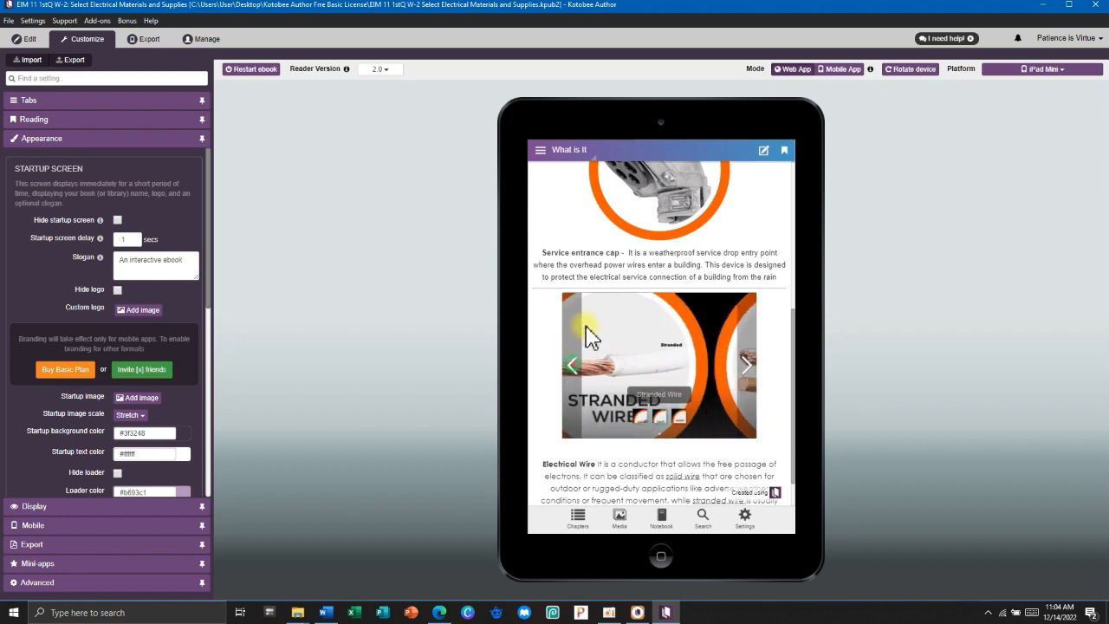
scroll(650, 320, "up", 2)
left_click(664, 319)
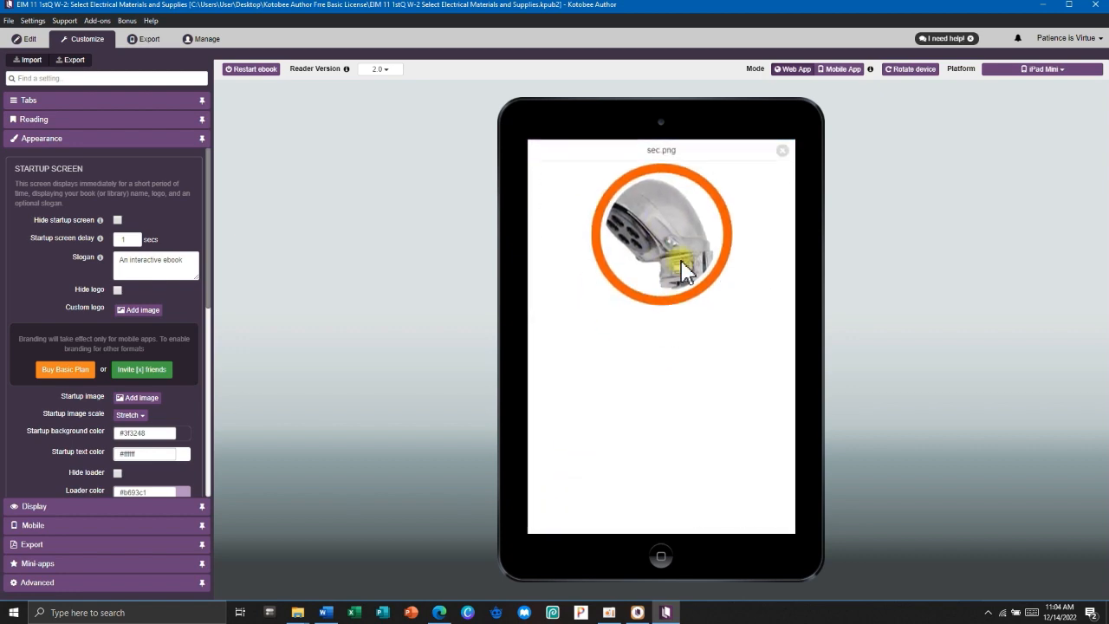
left_click(783, 151)
scroll(685, 299, "up", 3)
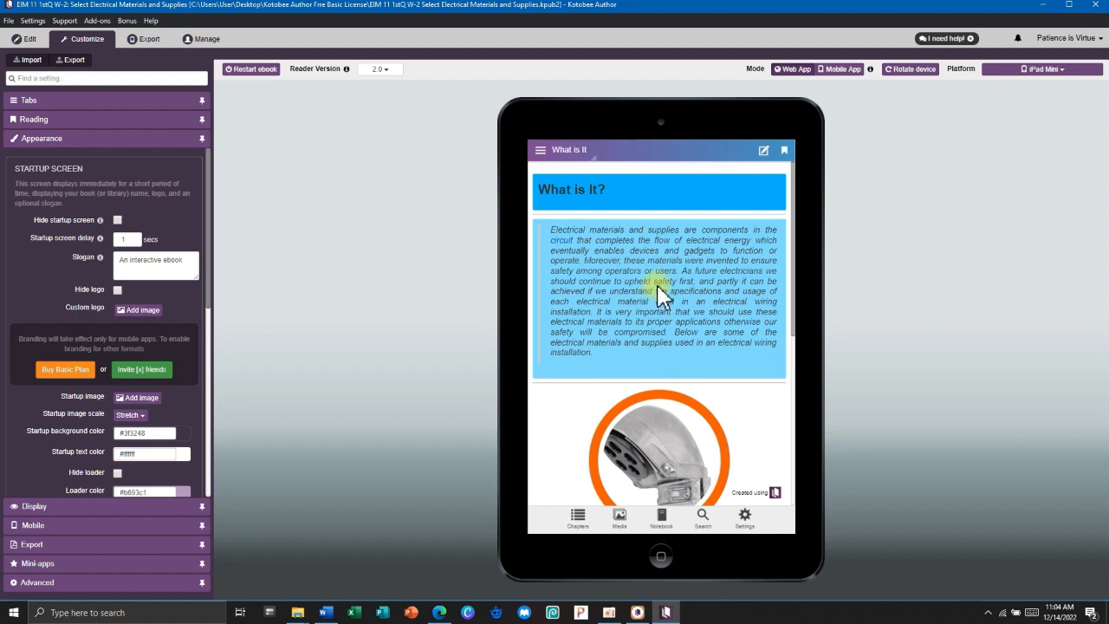
left_click(560, 240)
left_click(660, 362)
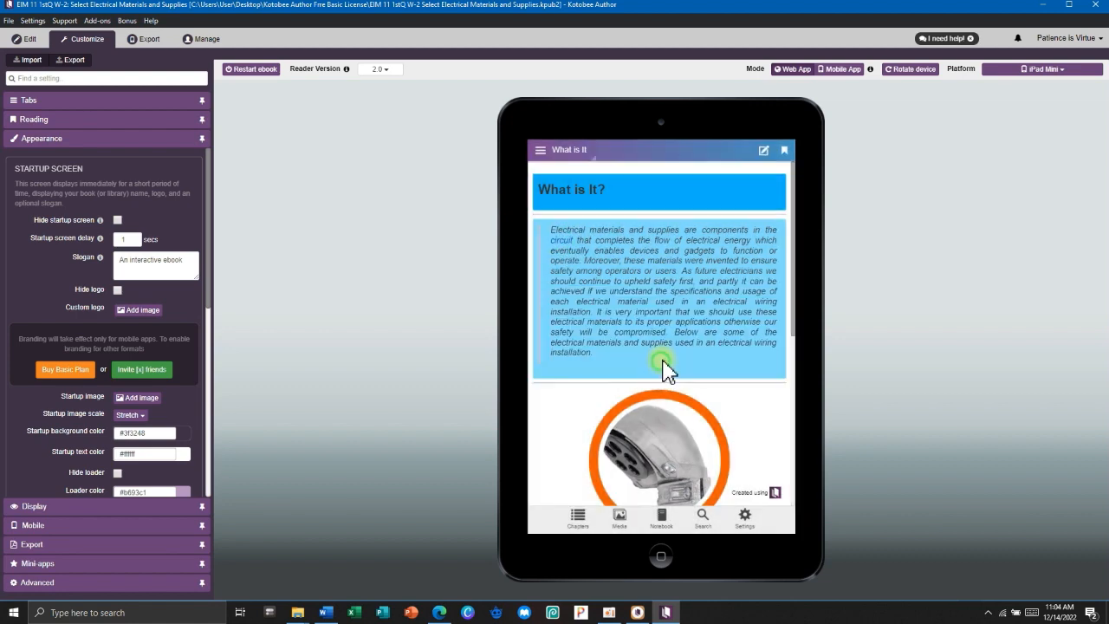
left_click(29, 39)
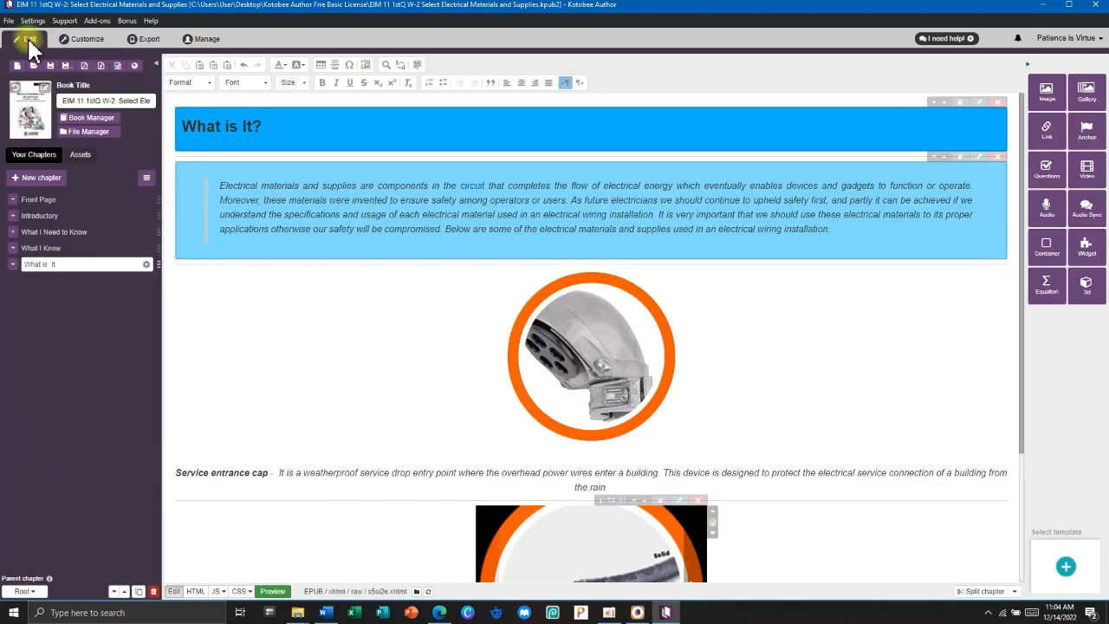
Insert the PVC.png picture below the Electrical Wire paragraph.
scroll(592, 364, "down", 2)
left_click(621, 550)
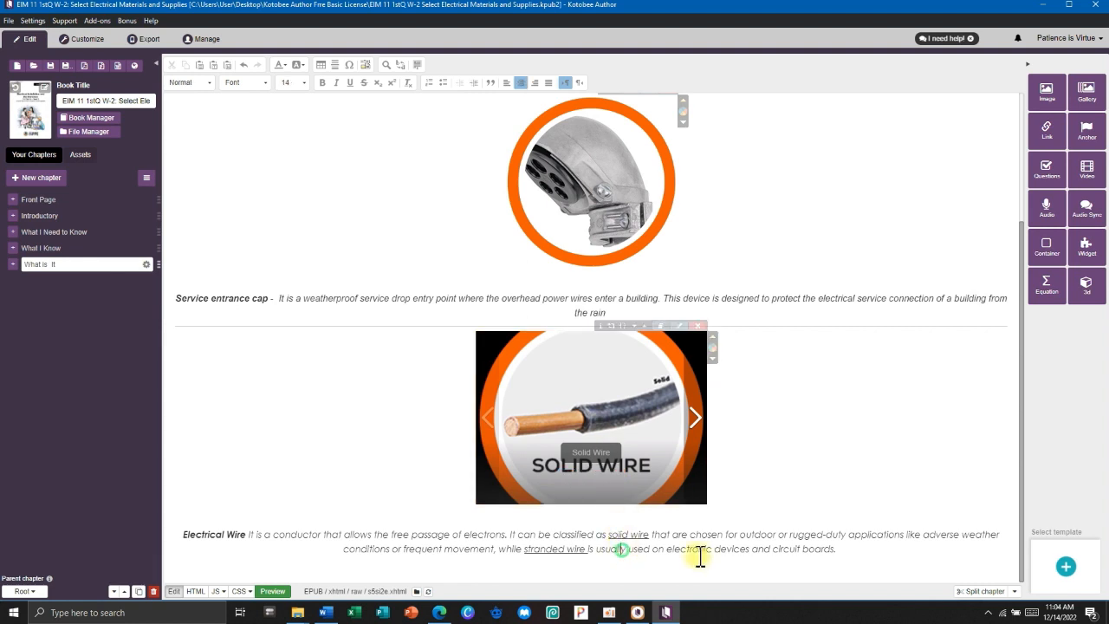
left_click(841, 550)
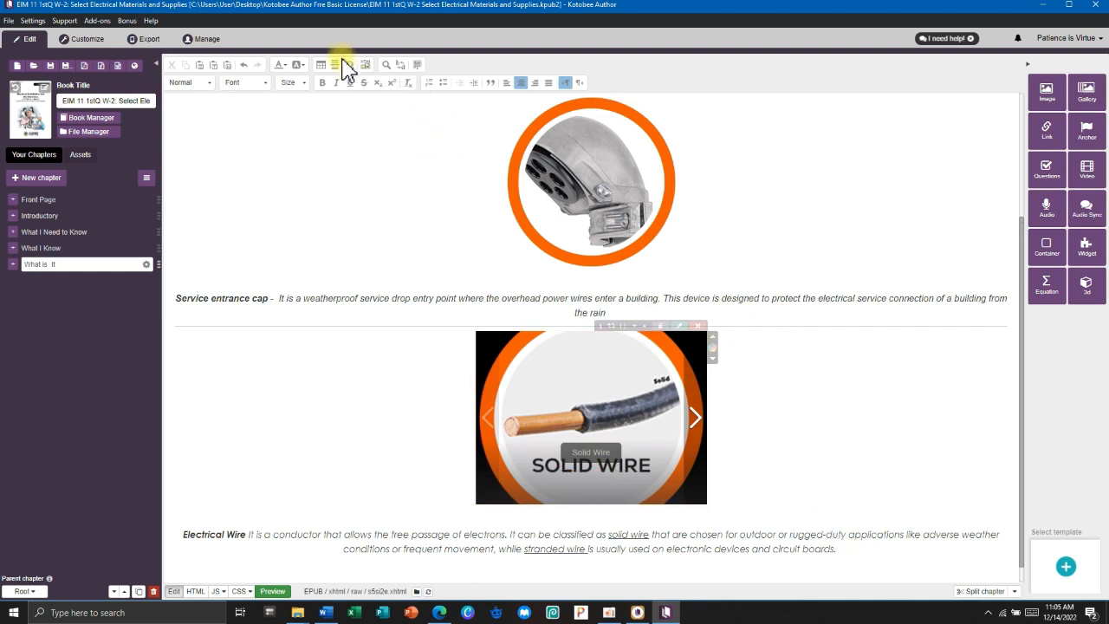
left_click(629, 451)
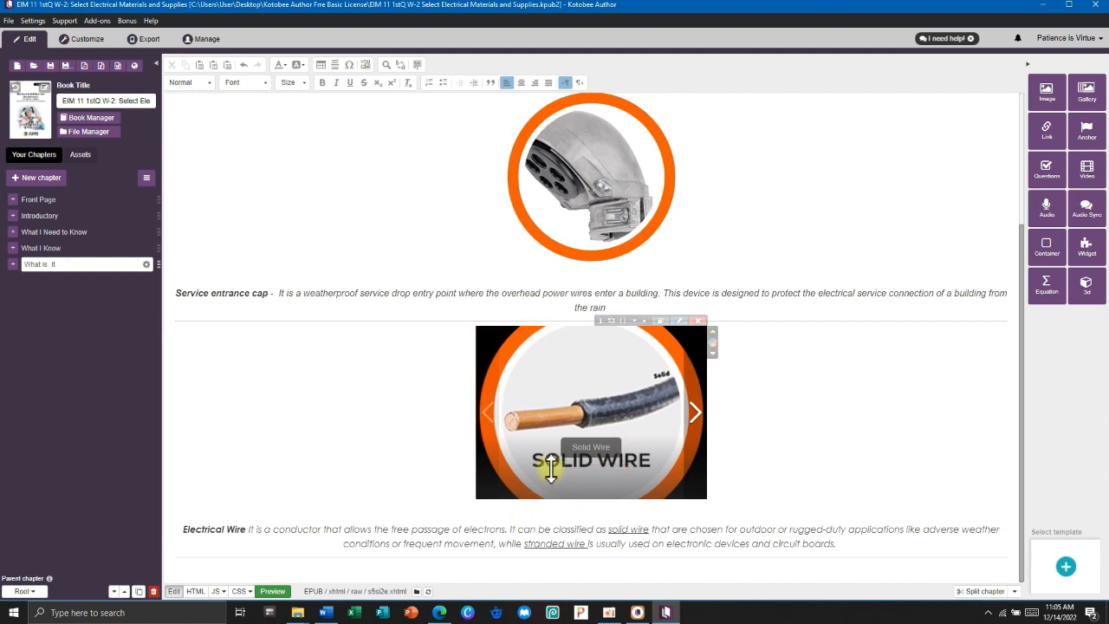
left_click(1049, 94)
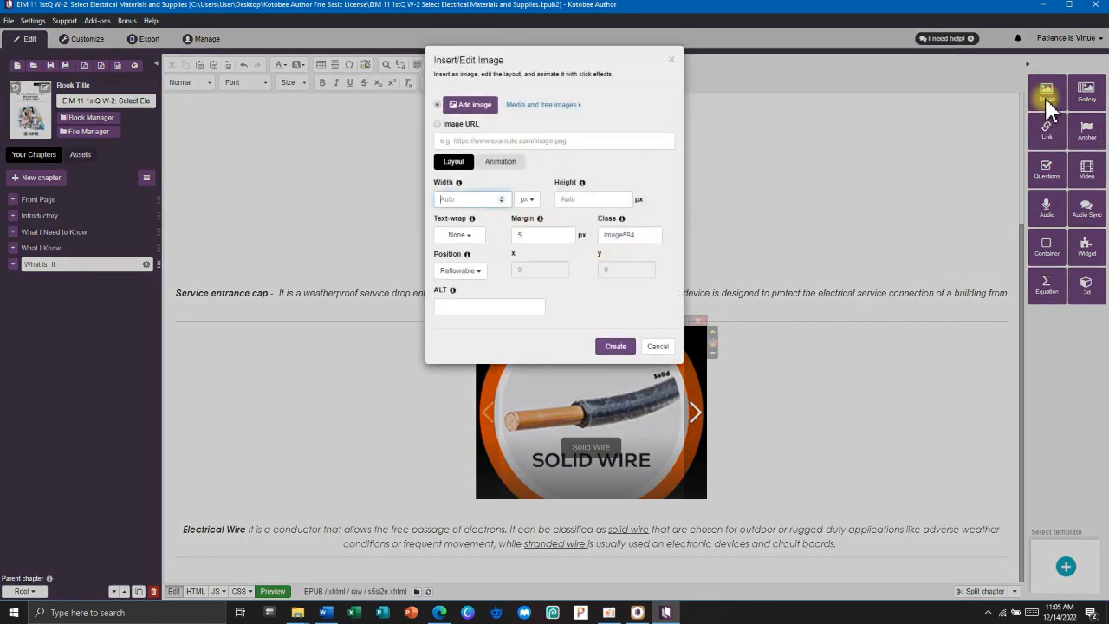
left_click(469, 104)
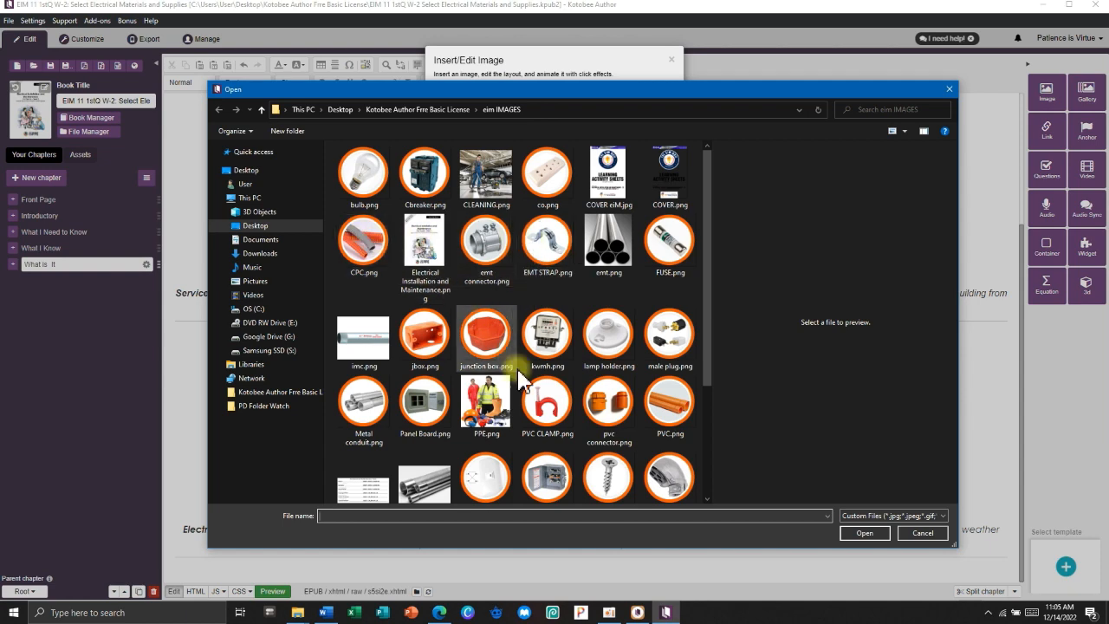
left_click(669, 404)
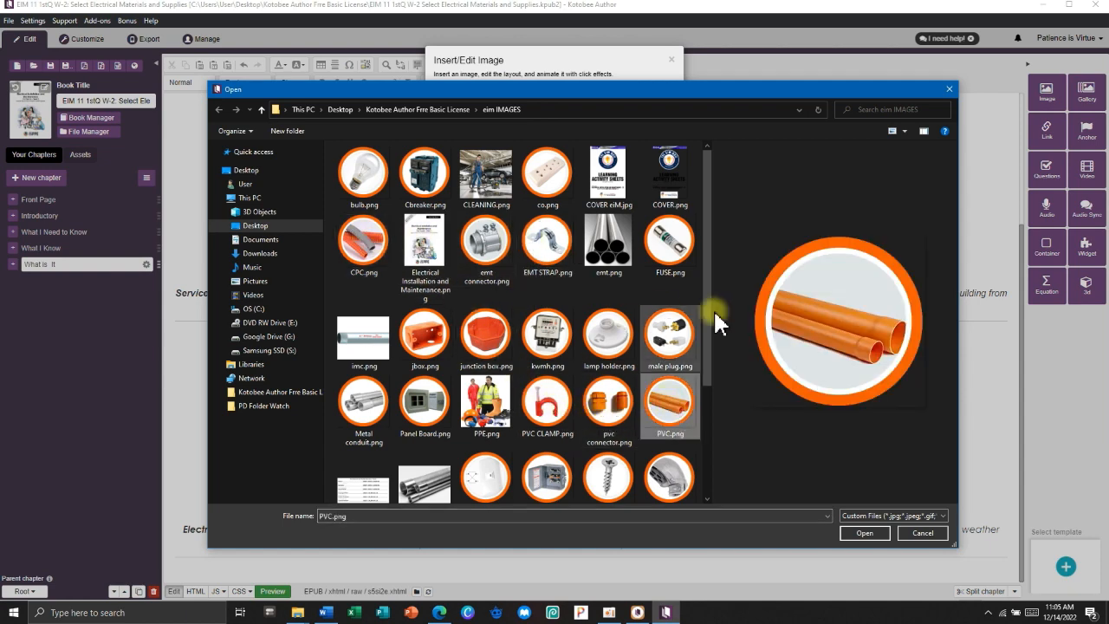
left_click(865, 533)
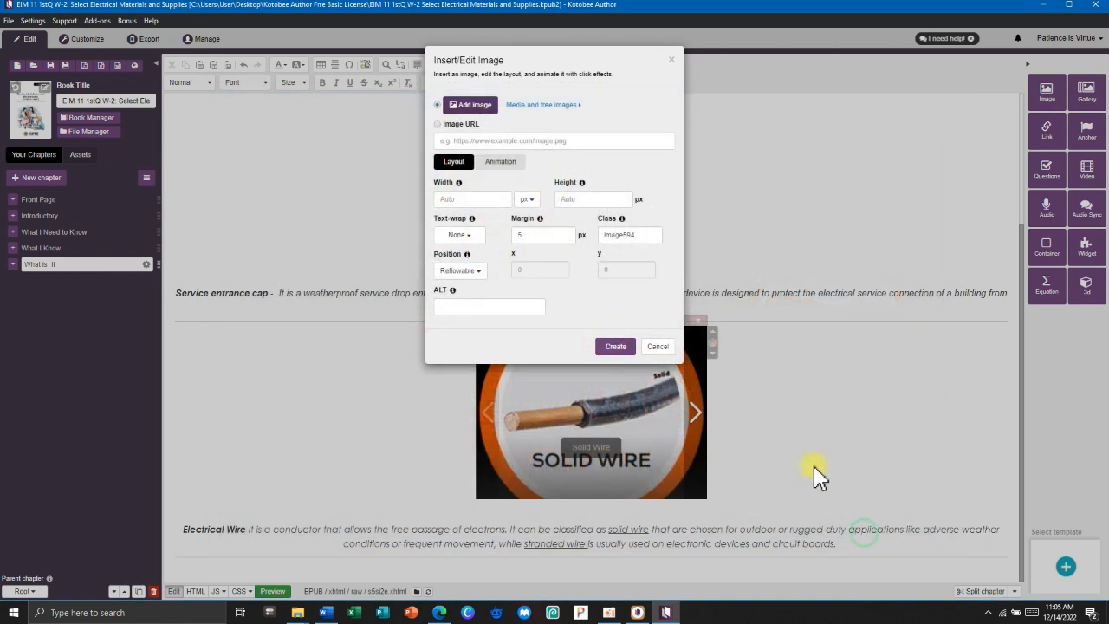
left_click(615, 363)
Add a centred placeholder line 'scdas' beneath the PVC image.
scroll(616, 408, "down", 2)
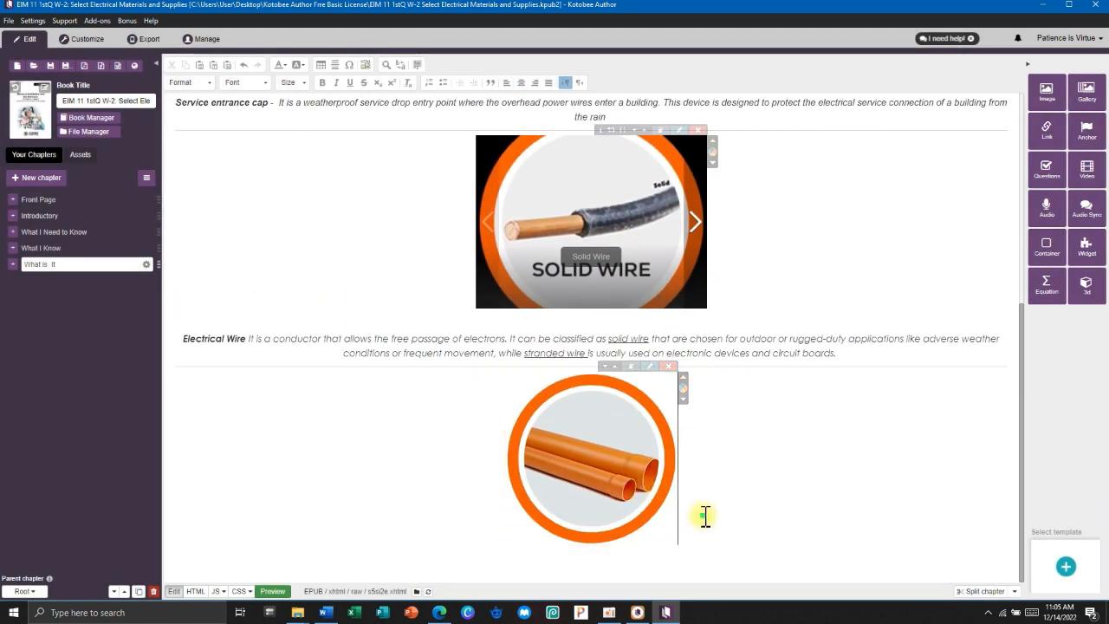
key("Return")
type("scdas")
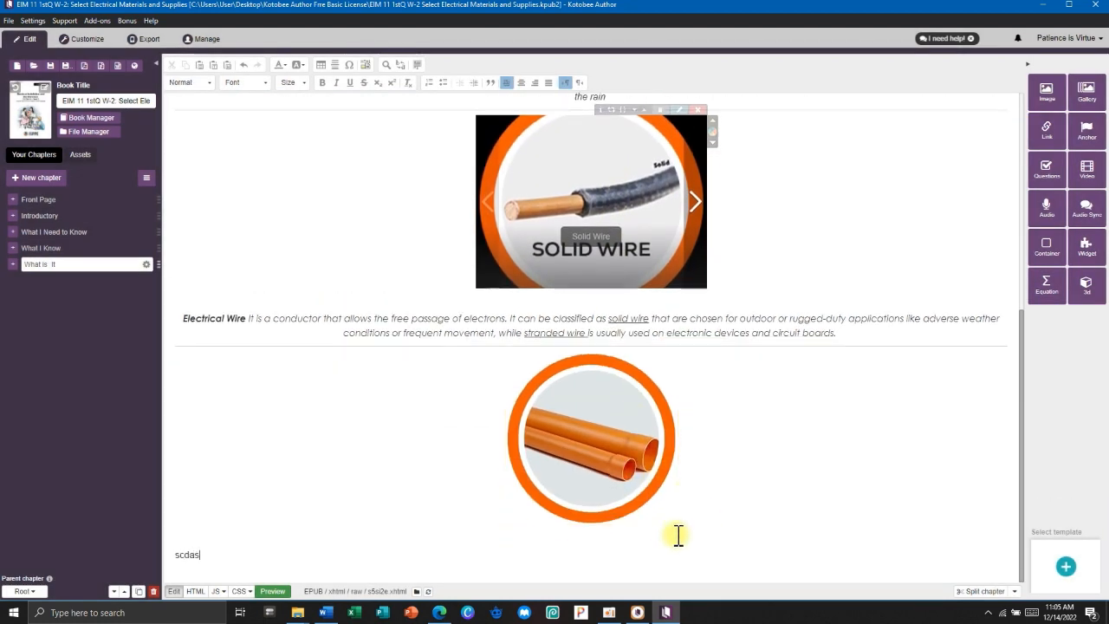
left_click(521, 82)
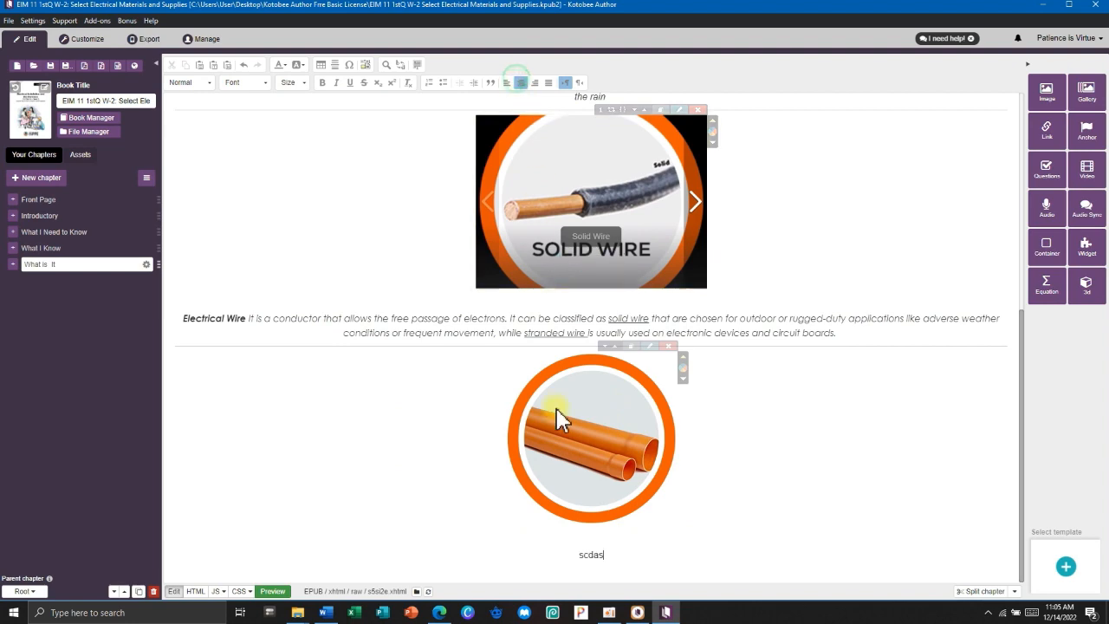
key("alt+Tab")
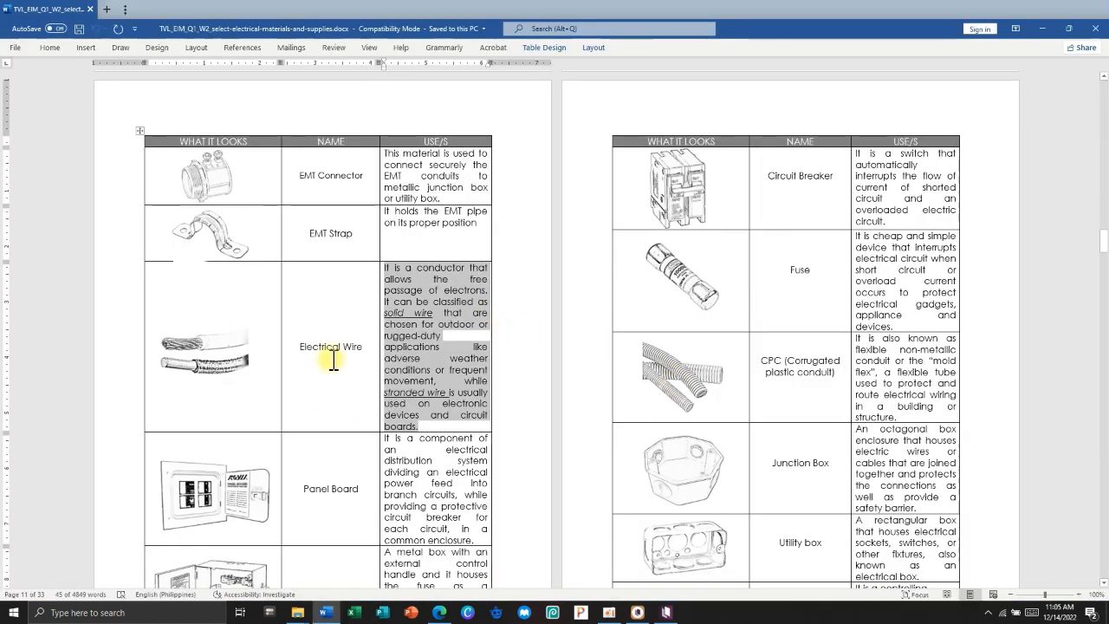
Paste the PVC (polyvinyl chloride) pipe name and its use description under the PVC image.
scroll(336, 357, "down", 3)
scroll(338, 364, "up", 18)
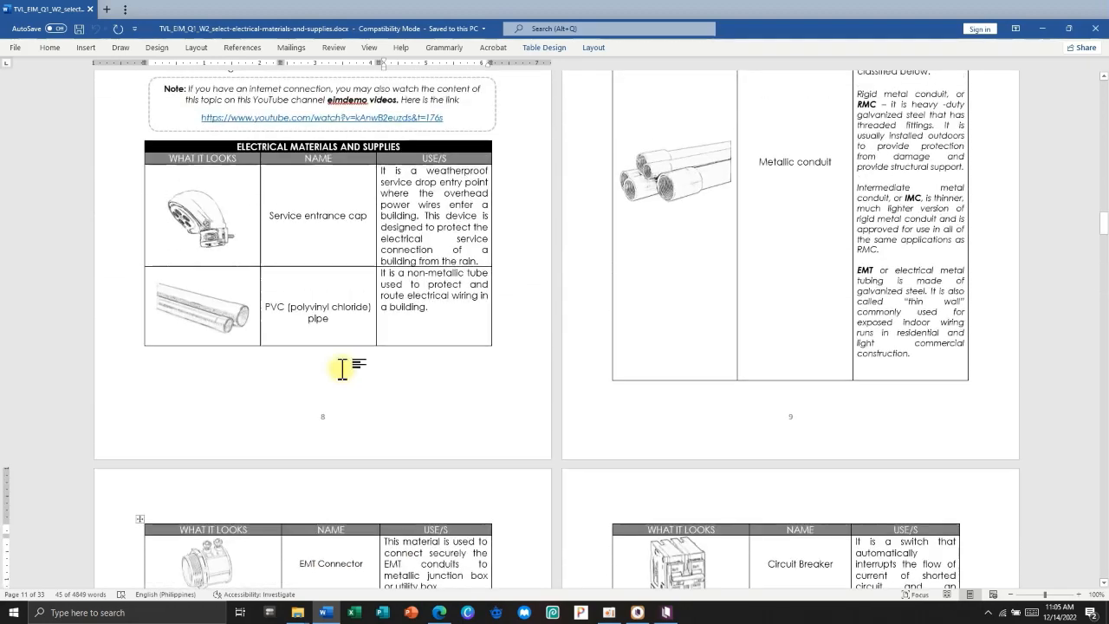
left_click_drag(330, 541, 270, 532)
key("ctrl+c")
key("alt+Tab")
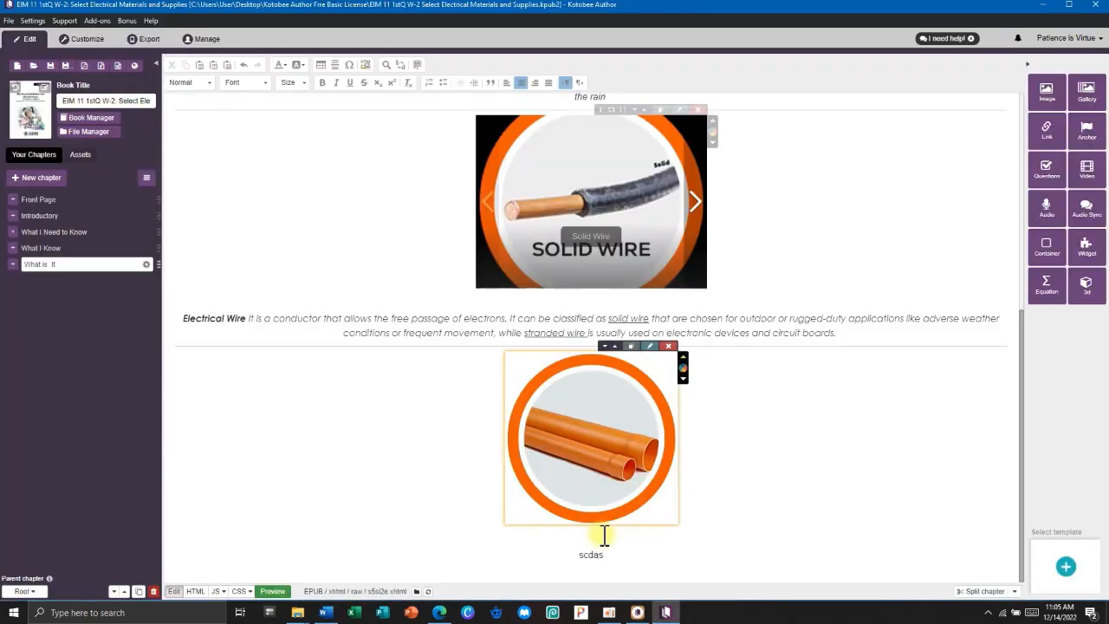
key("ctrl+v")
key("alt+Tab")
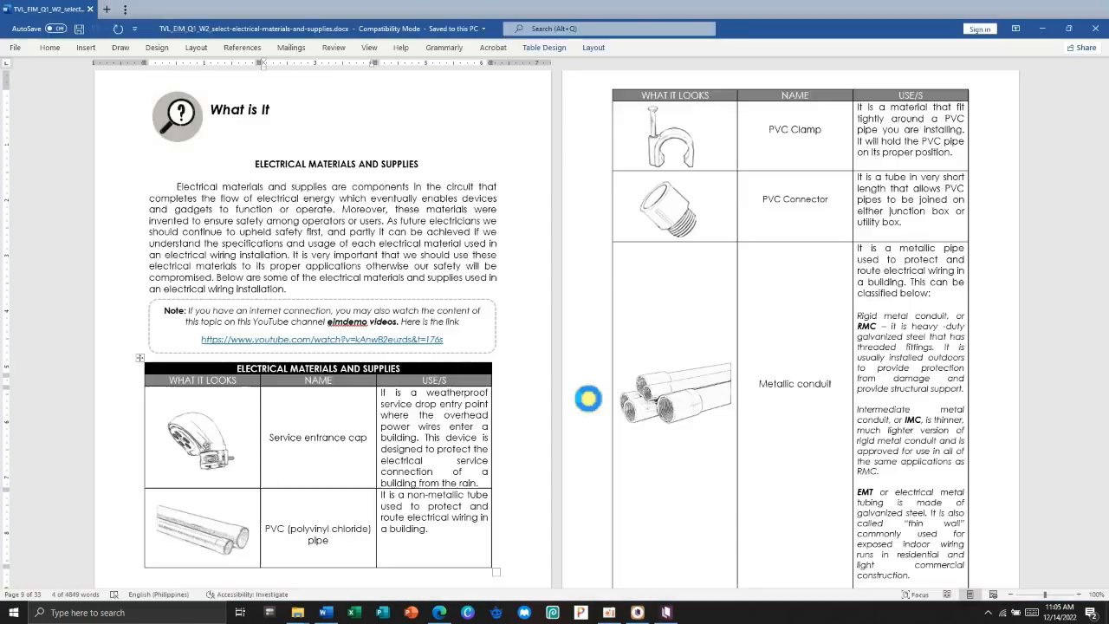
triple_click(434, 533)
key("ctrl+c")
key("alt+Tab")
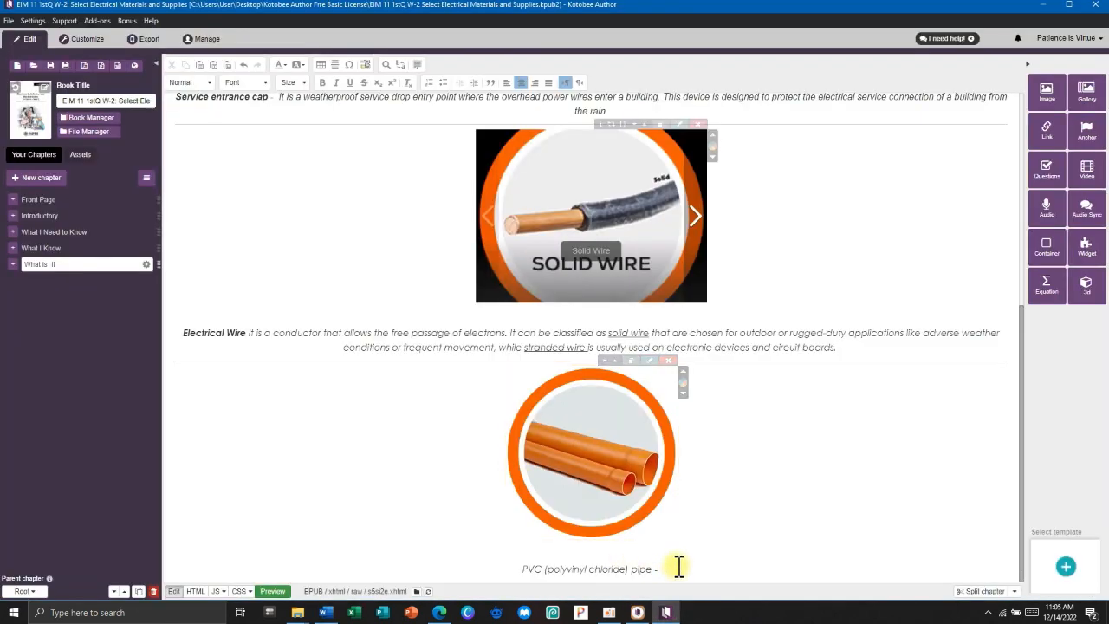
key("ctrl+v")
Set the PVC caption to size 14 and bold 'PVC (polyvinyl chloride) pipe'.
left_click_drag(840, 569, 343, 569)
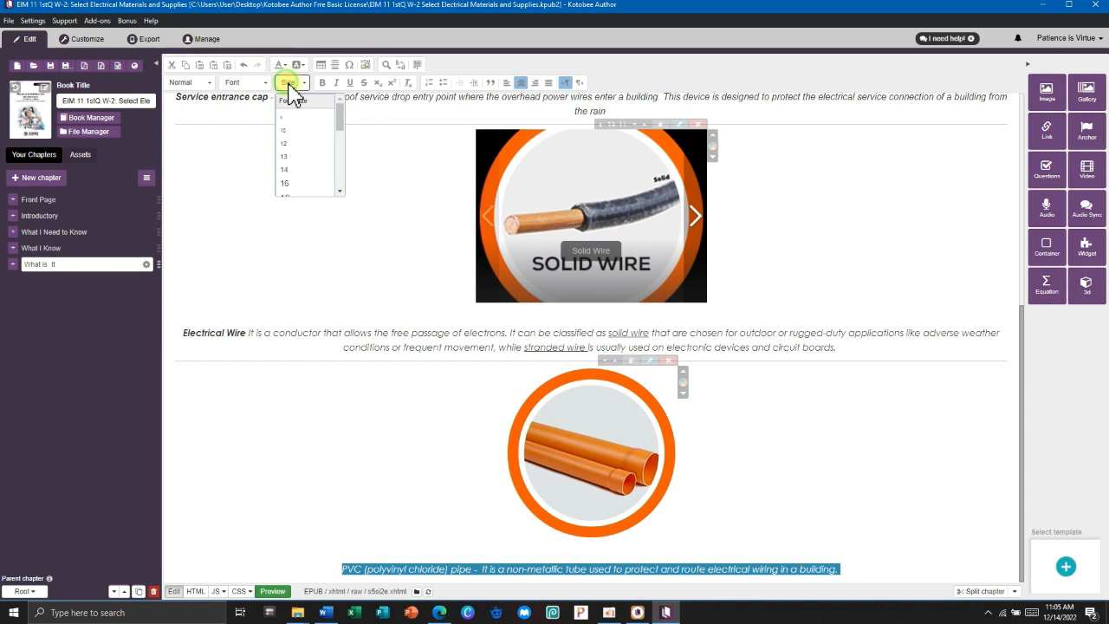
left_click(297, 172)
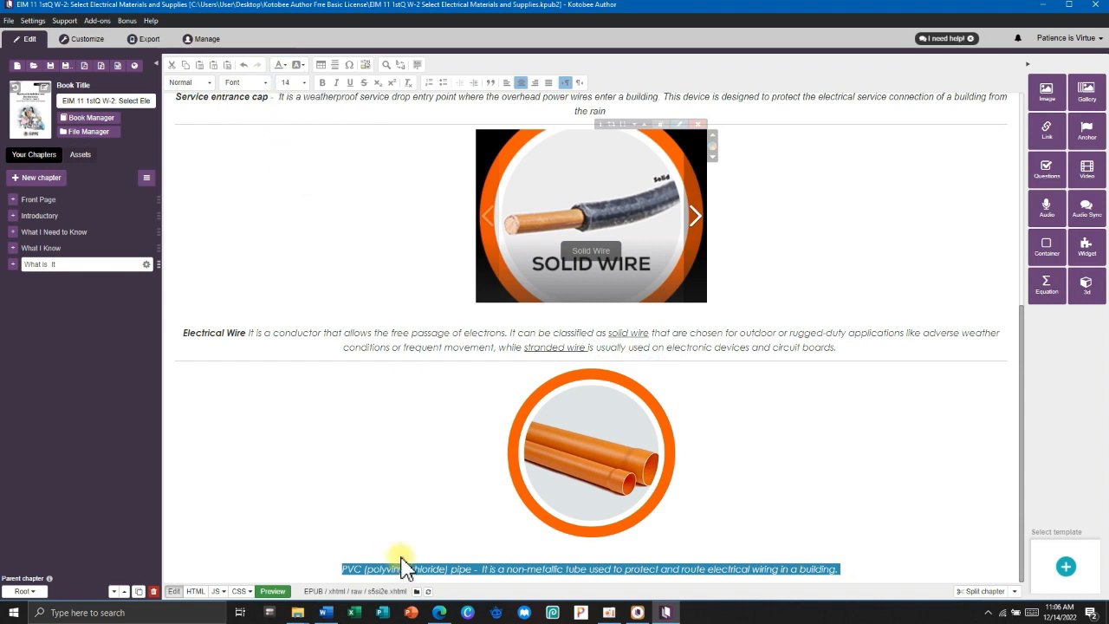
left_click(492, 569)
mouse_move(474, 569)
left_mouse_down()
mouse_move(340, 567)
mouse_move(453, 564)
left_mouse_up()
left_click(322, 83)
left_click(473, 552)
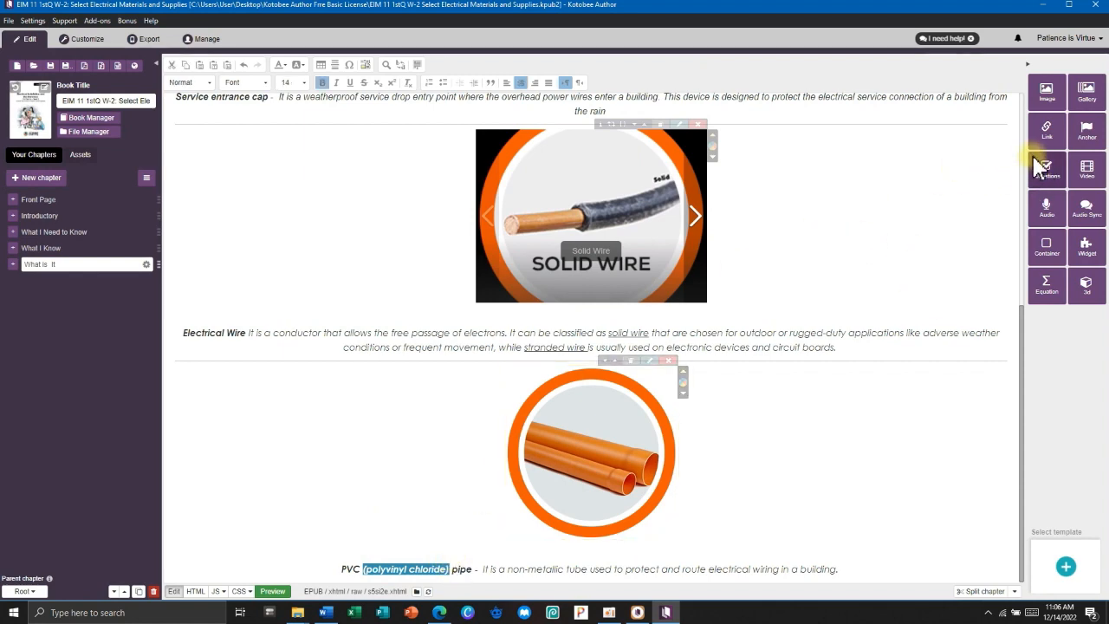
Link 'polyvinyl chloride' to Plyvinyl chloride audio.mp3 from the Kotobee Author Frre Basic License folder.
left_click(1046, 132)
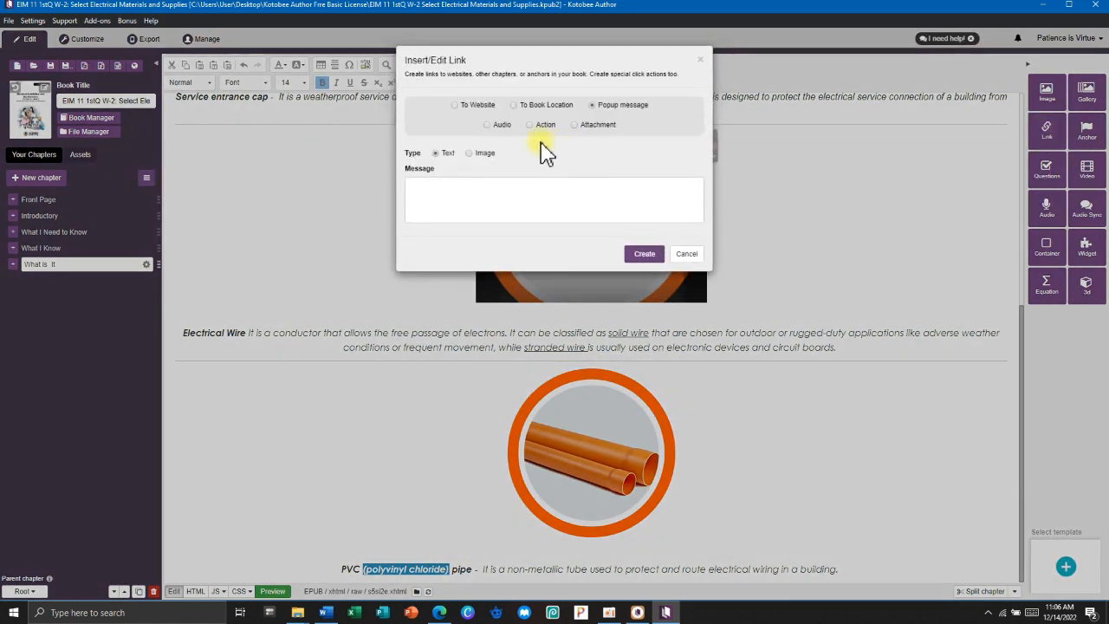
left_click(487, 125)
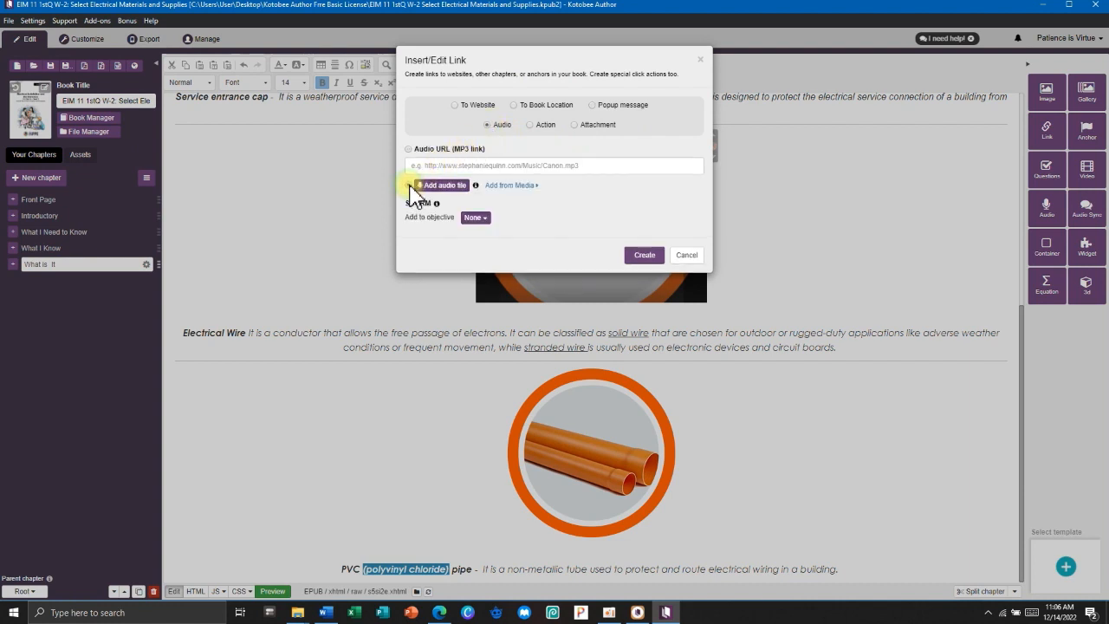
left_click(437, 187)
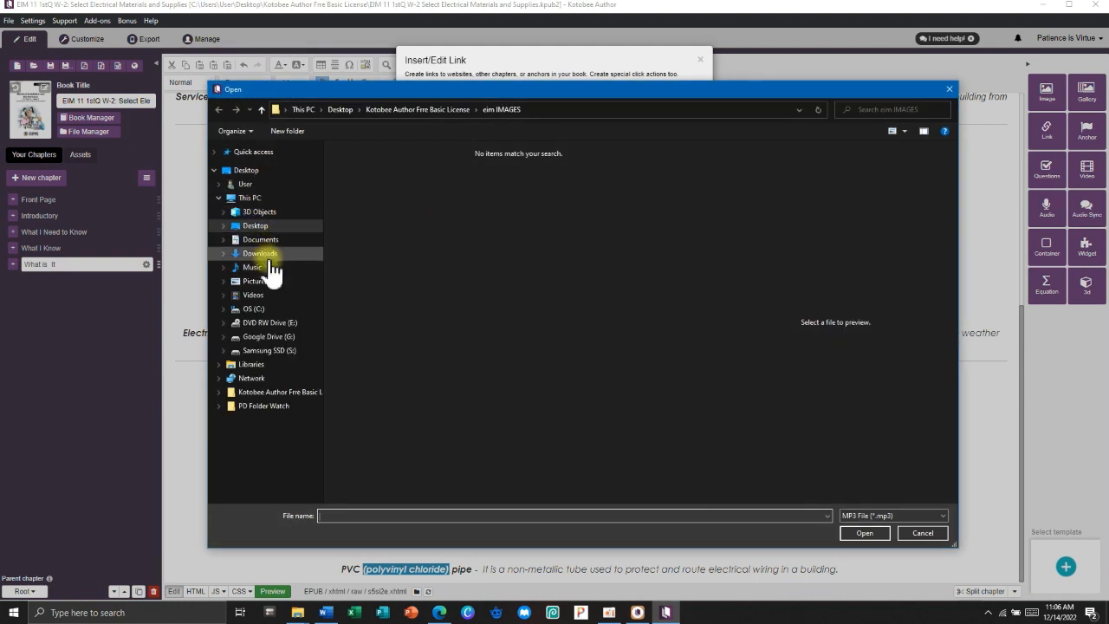
left_click(262, 227)
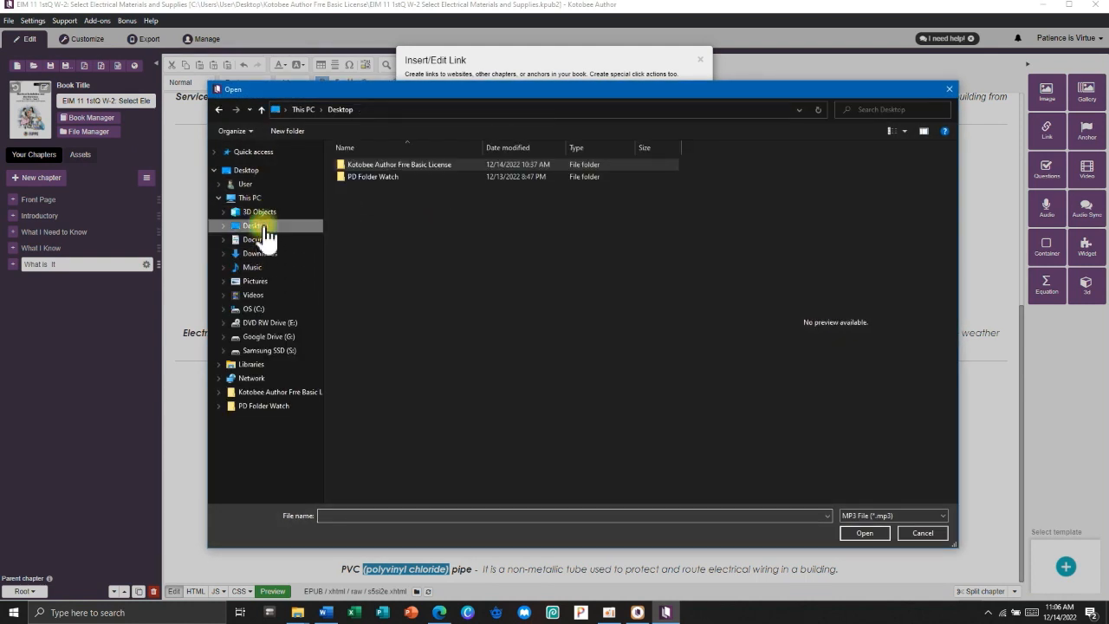
double_click(365, 164)
left_click(372, 188)
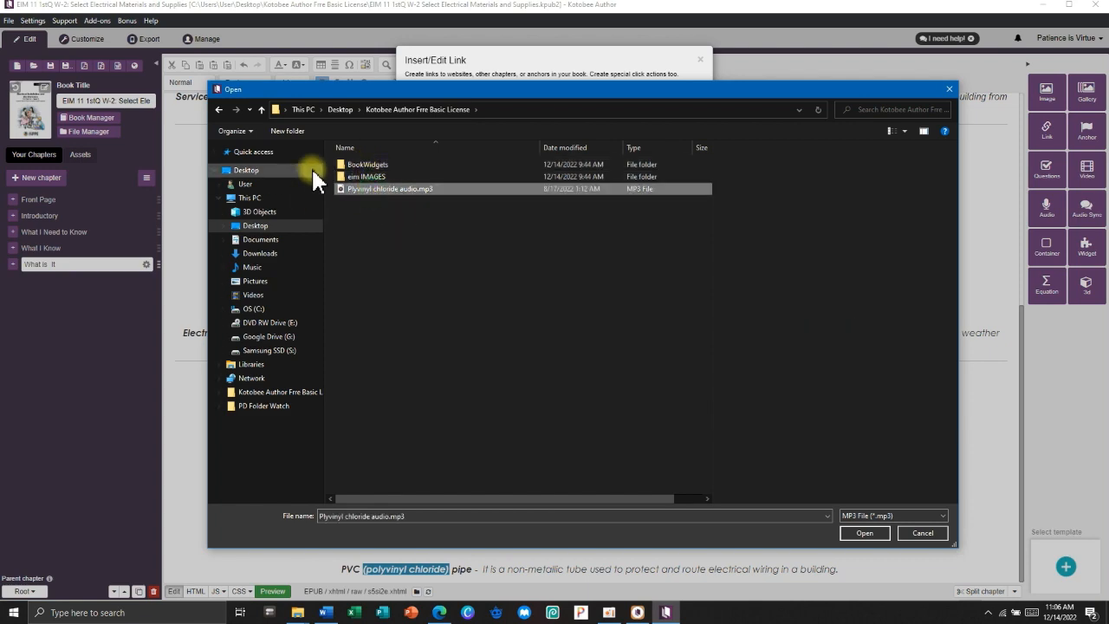
left_click(878, 534)
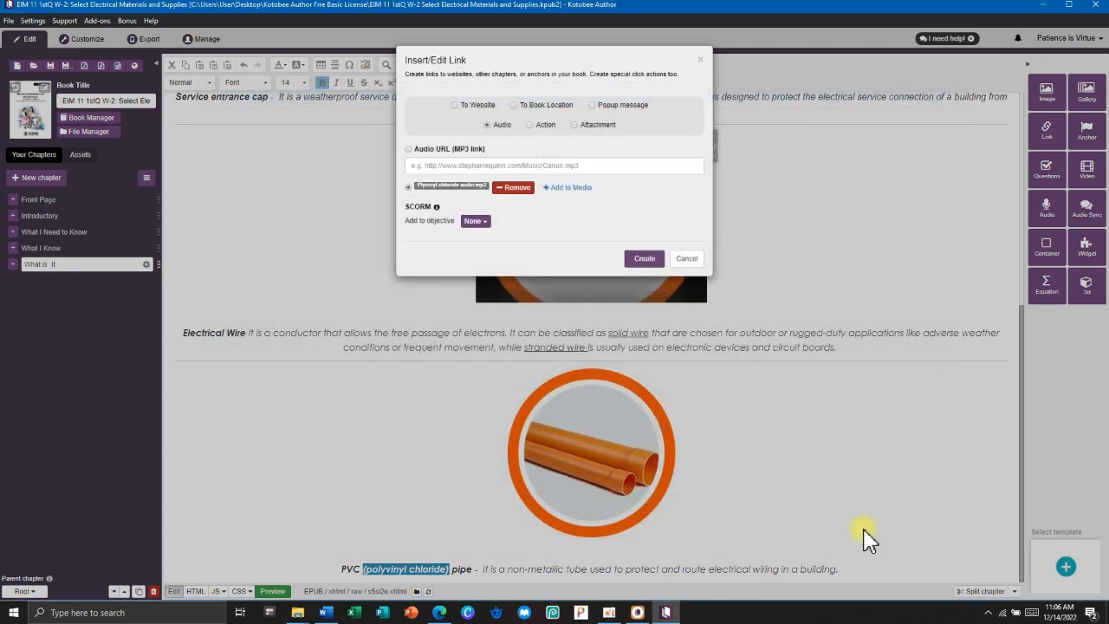
left_click(645, 259)
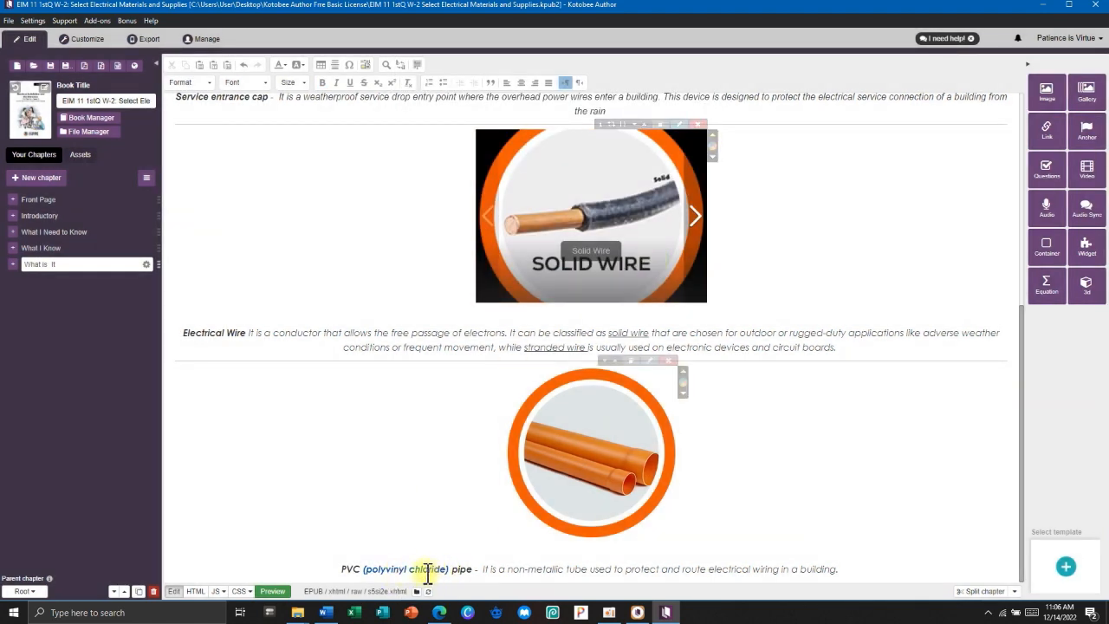
left_click(87, 40)
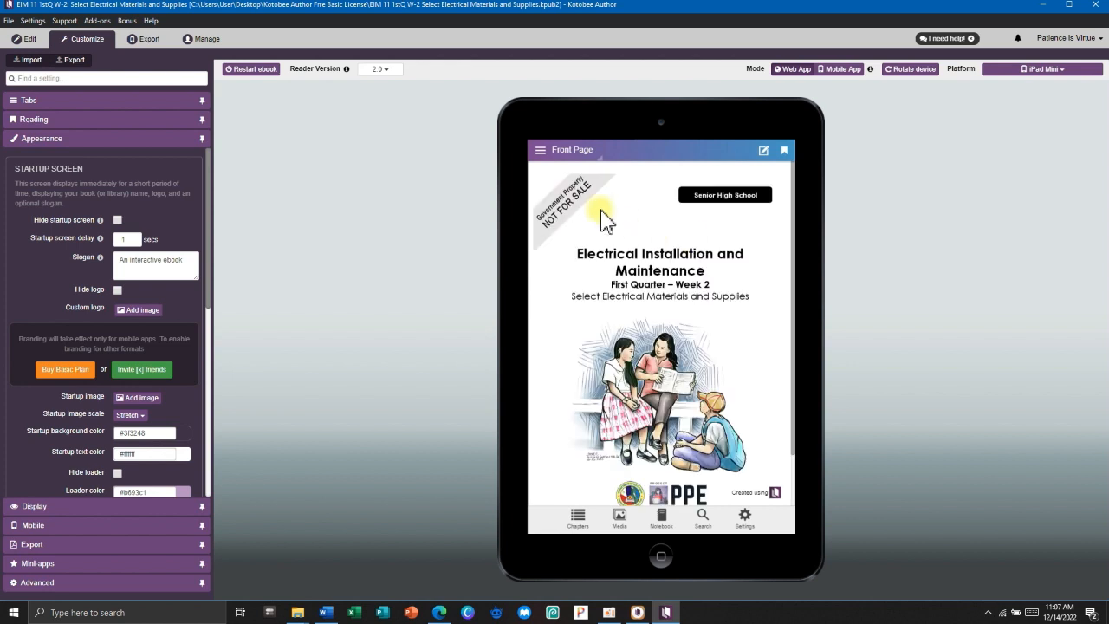
left_click(539, 150)
left_click(568, 322)
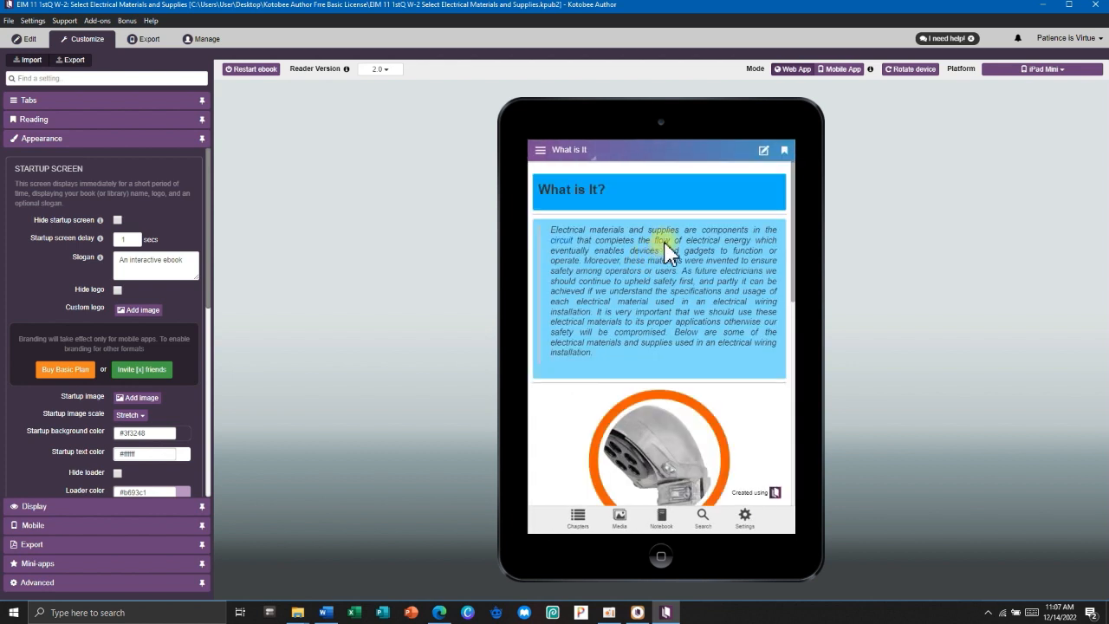
scroll(667, 256, "down", 10)
scroll(669, 258, "down", 3)
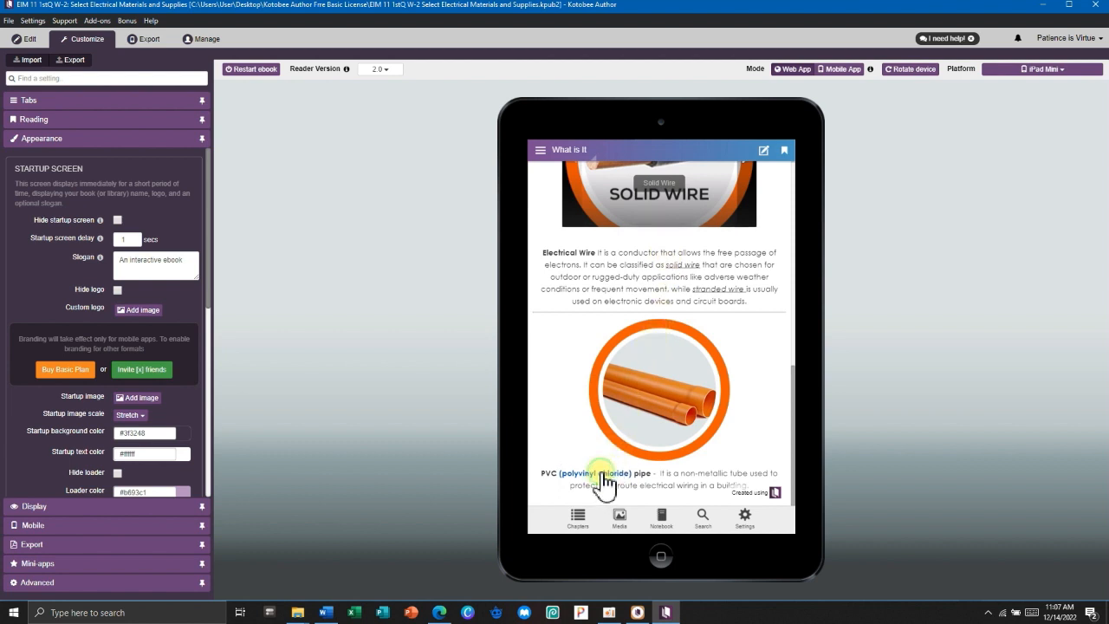
left_click(24, 39)
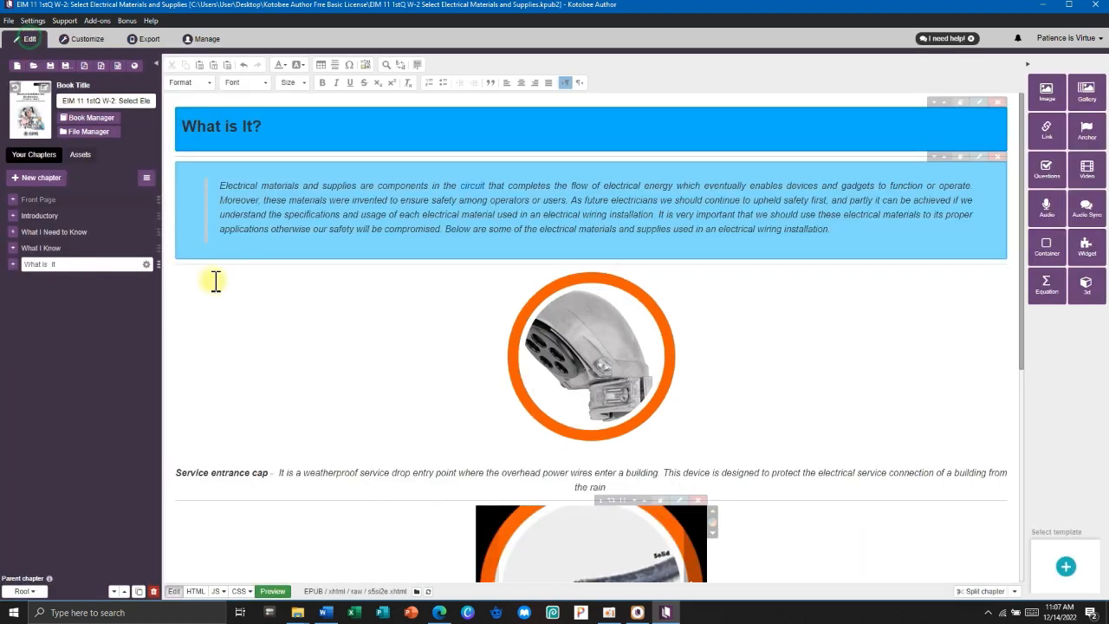
Set the PVC pipe caption and the Electrical Wire paragraph to the Arial font.
scroll(520, 437, "down", 5)
left_click(747, 559)
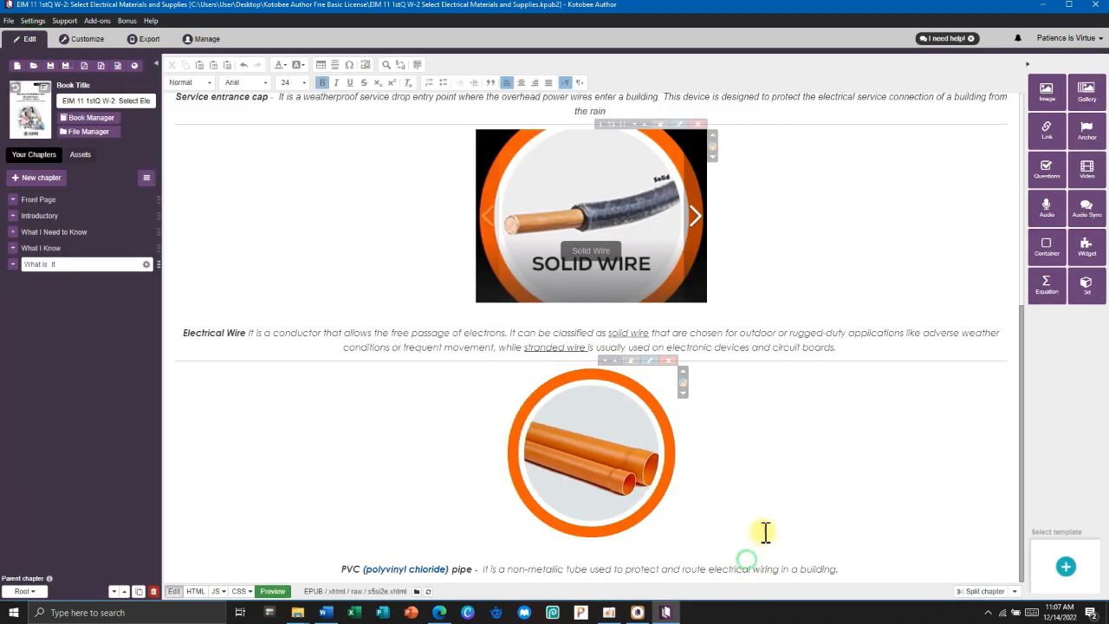
left_click_drag(851, 567, 338, 569)
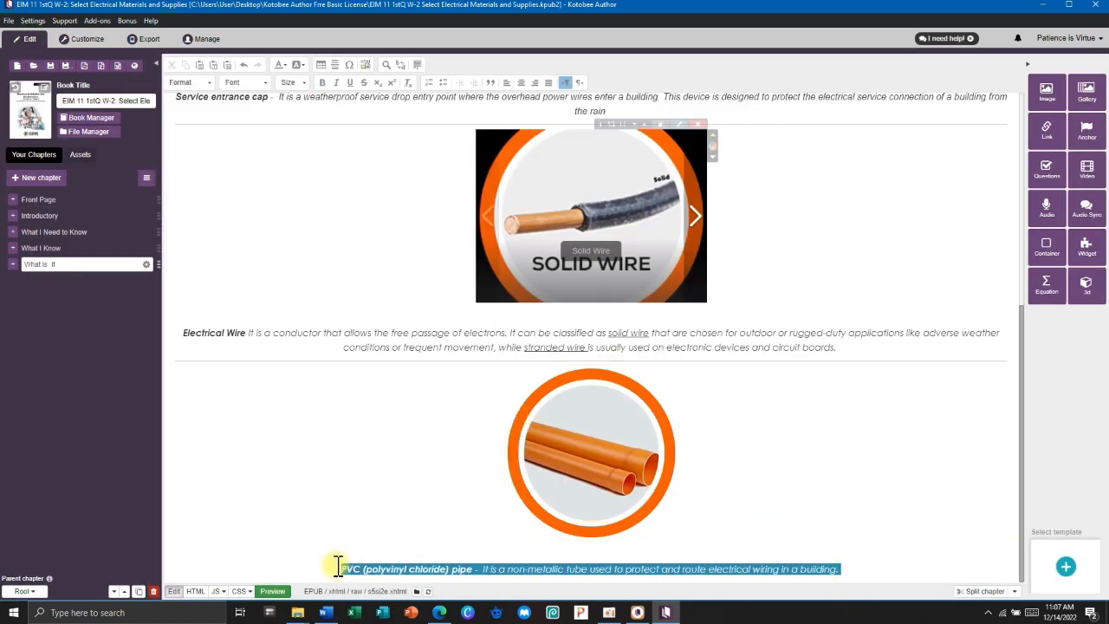
left_click(264, 82)
left_click(236, 122)
left_click_drag(854, 351, 182, 332)
left_click(264, 82)
left_click(238, 116)
scroll(372, 291, "up", 2)
left_click(373, 292)
Embed Plyvinyl chloride audio.mp3 below the PVC caption, then open the ebook preview.
scroll(560, 345, "down", 3)
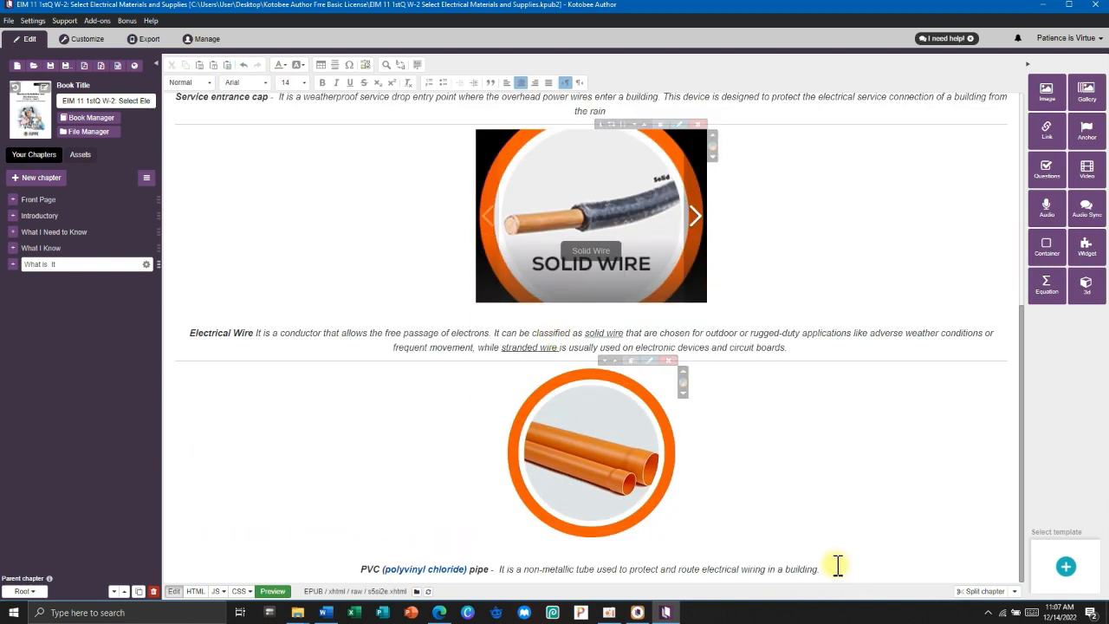
left_click(838, 565)
scroll(812, 338, "down", 1)
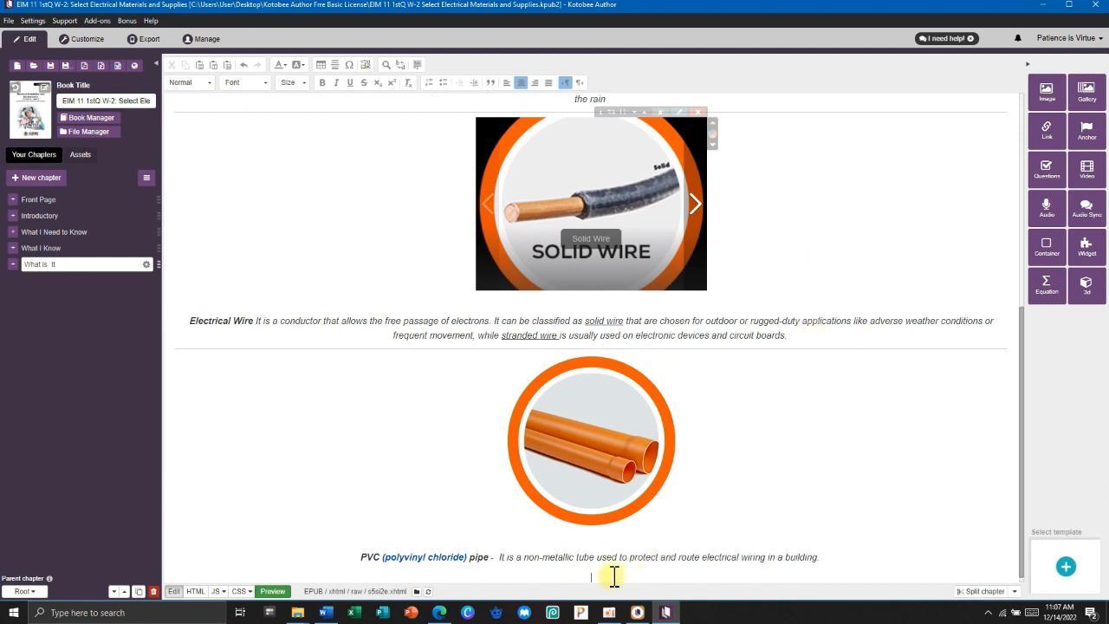
left_click(1047, 211)
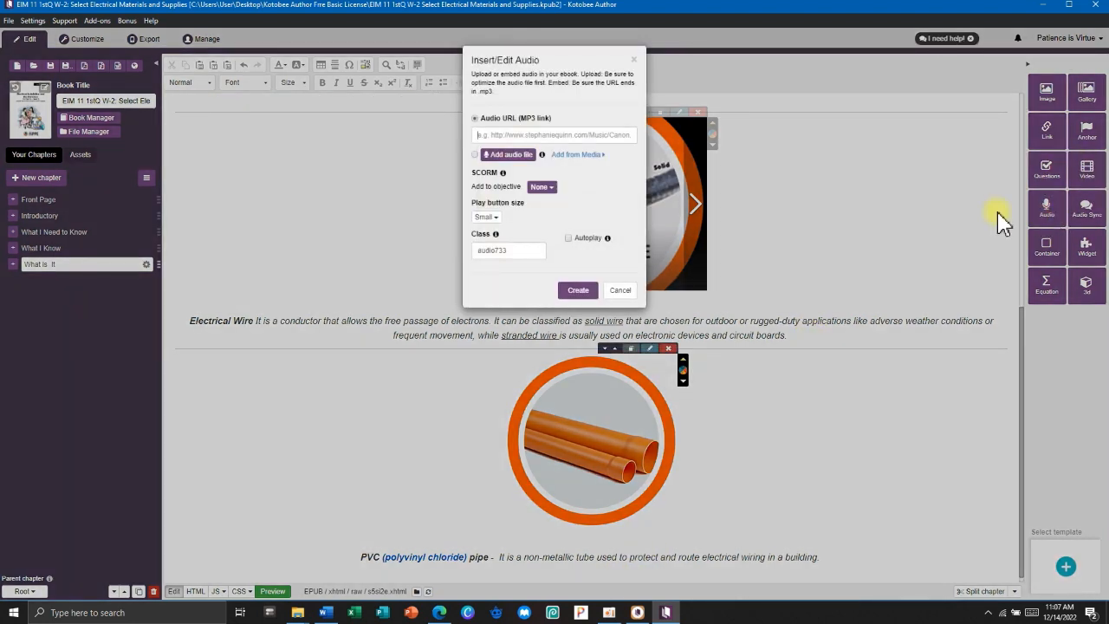
left_click(474, 154)
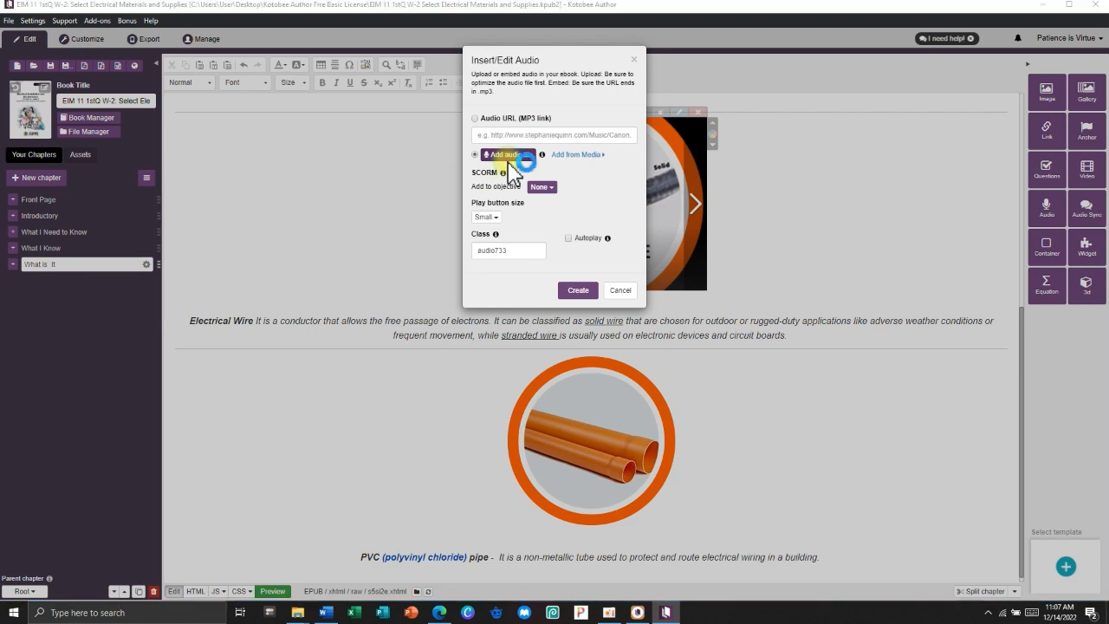
left_click(501, 154)
left_click(375, 190)
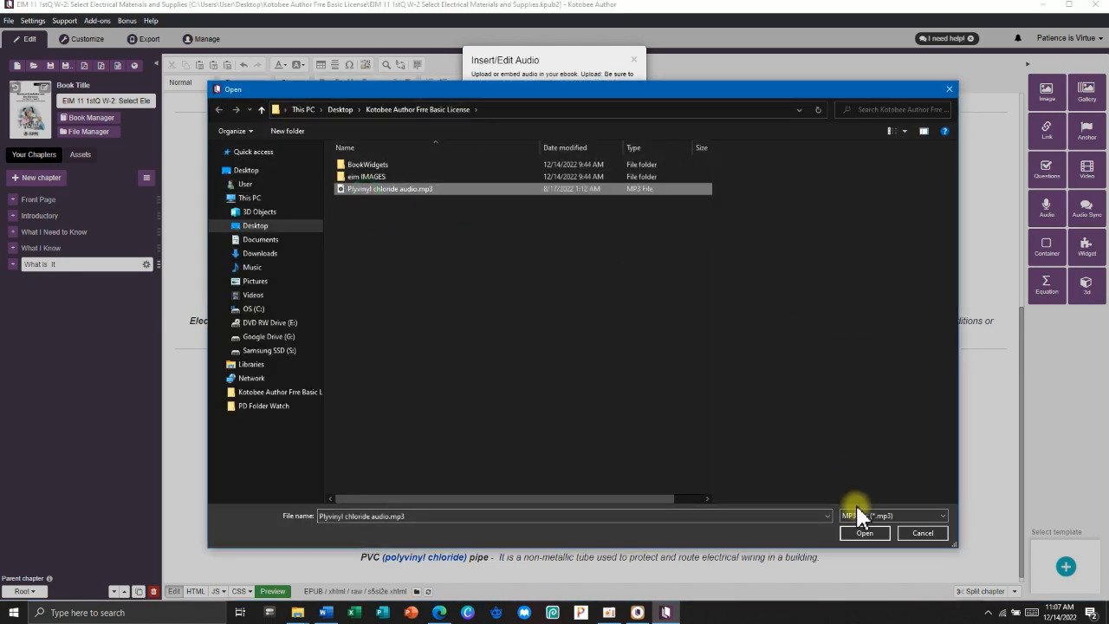
left_click(864, 533)
left_click(578, 321)
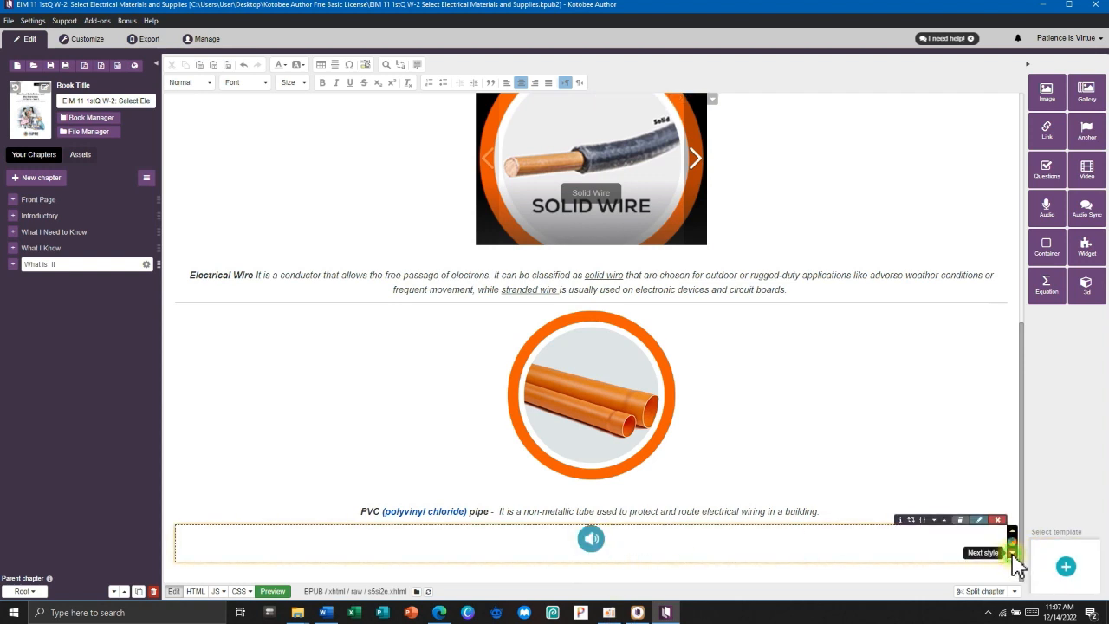
left_click(87, 40)
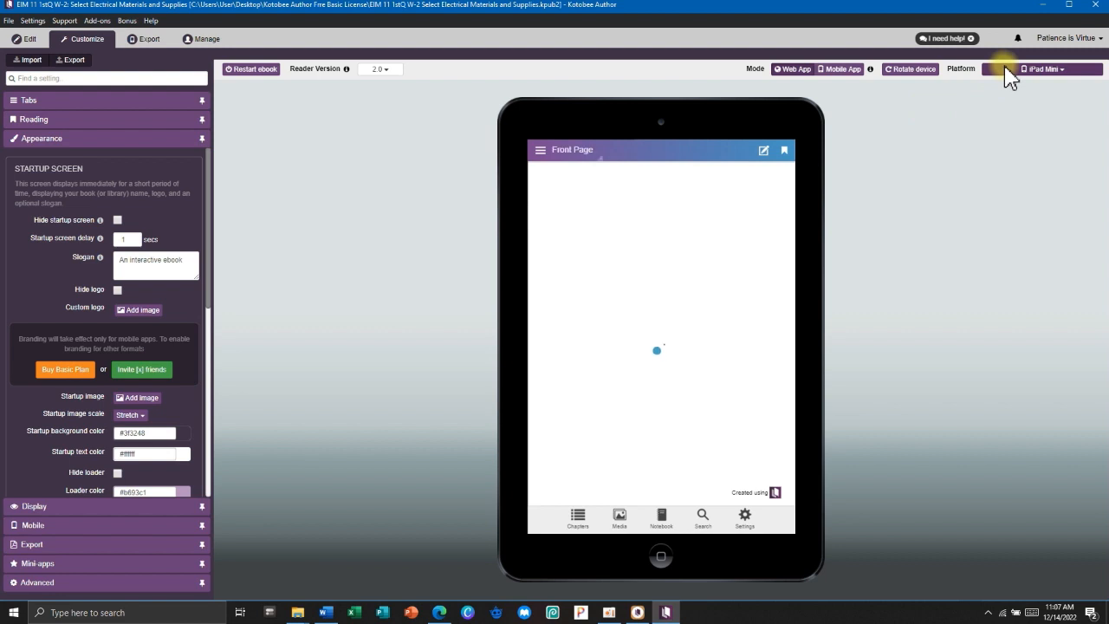
In the What is It chapter preview, play the PVC pipe audio to 0:02, then return to editing.
left_click(541, 149)
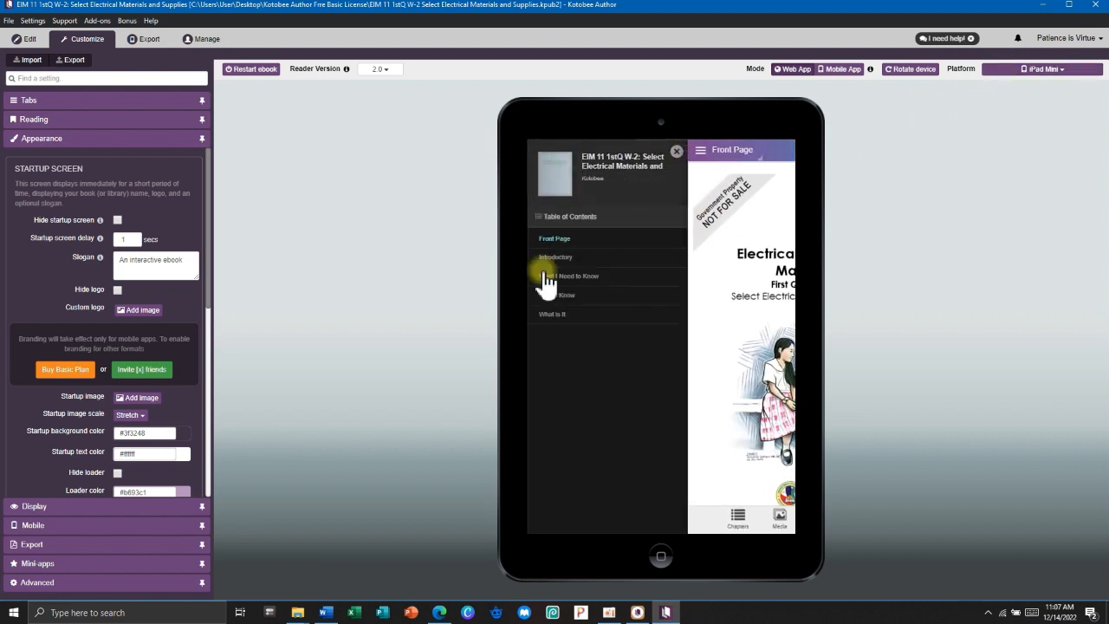
left_click(550, 316)
scroll(693, 286, "down", 3)
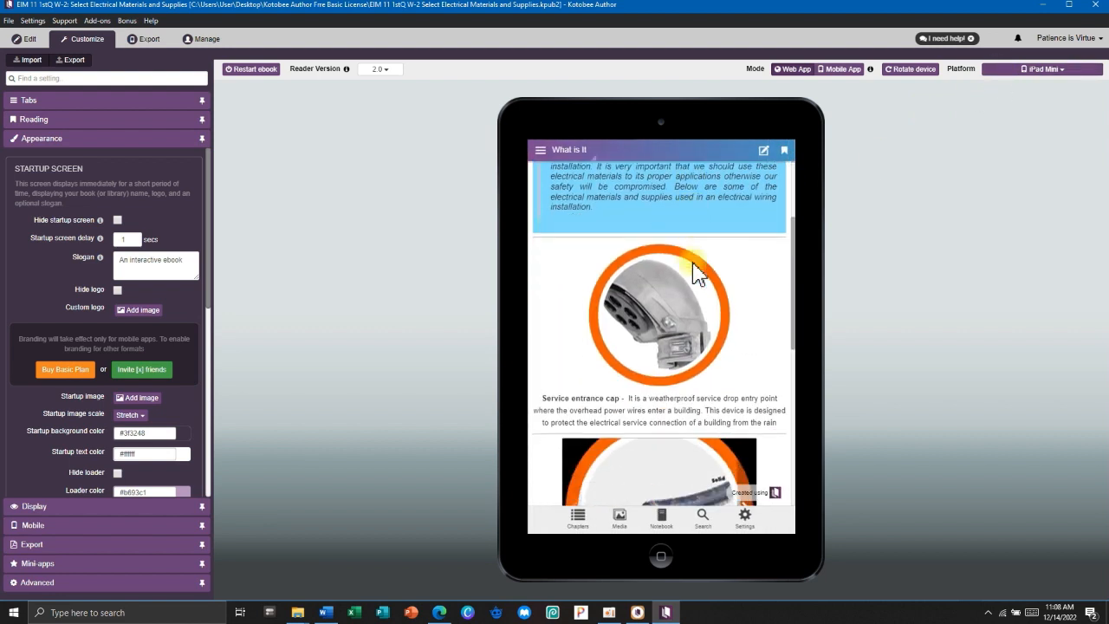
scroll(697, 273, "down", 5)
left_click(660, 457)
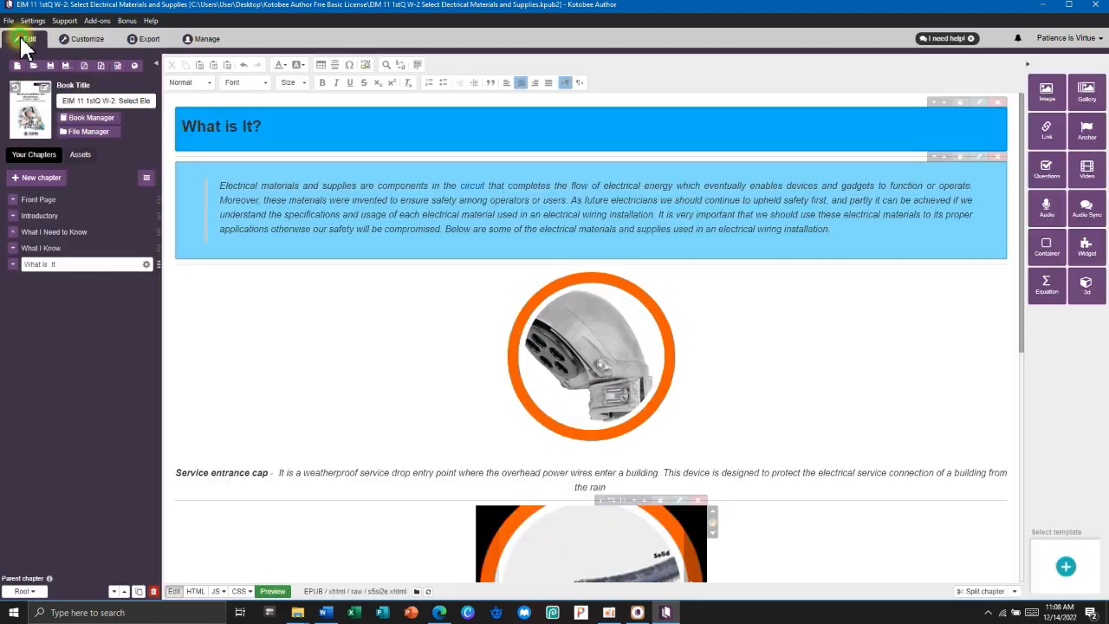
left_click(26, 40)
scroll(423, 278, "down", 5)
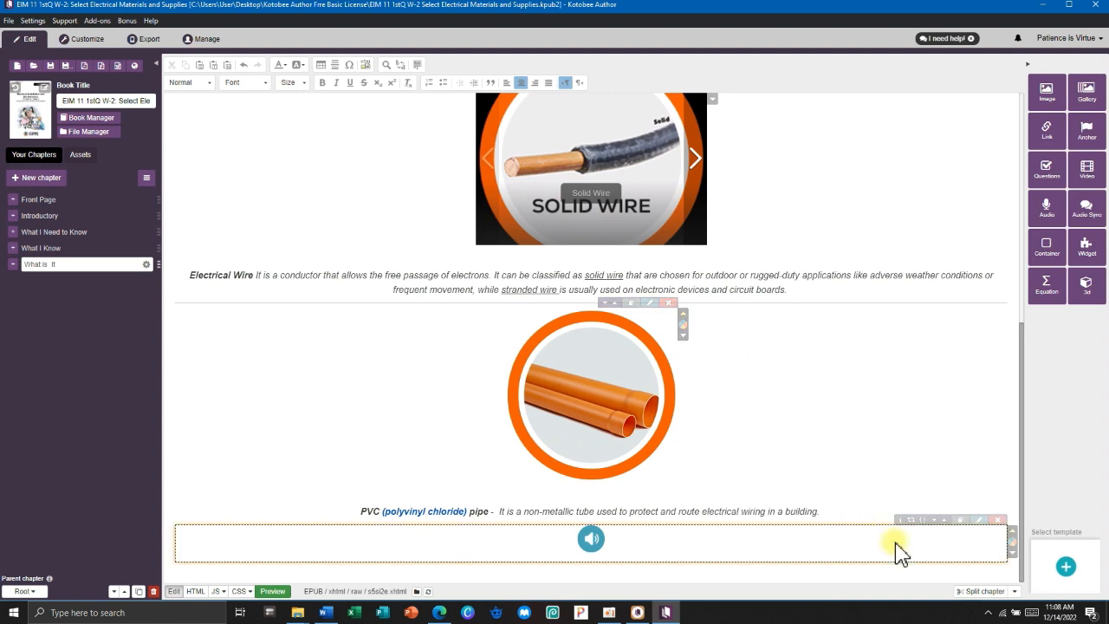
left_click(335, 65)
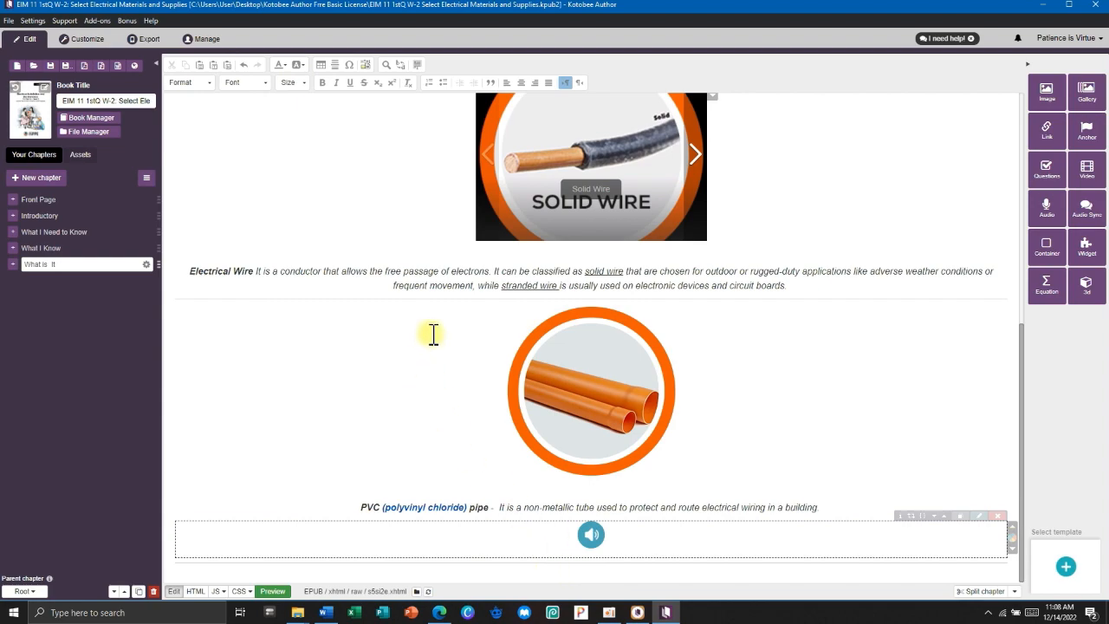
left_click(325, 612)
scroll(641, 312, "down", 10)
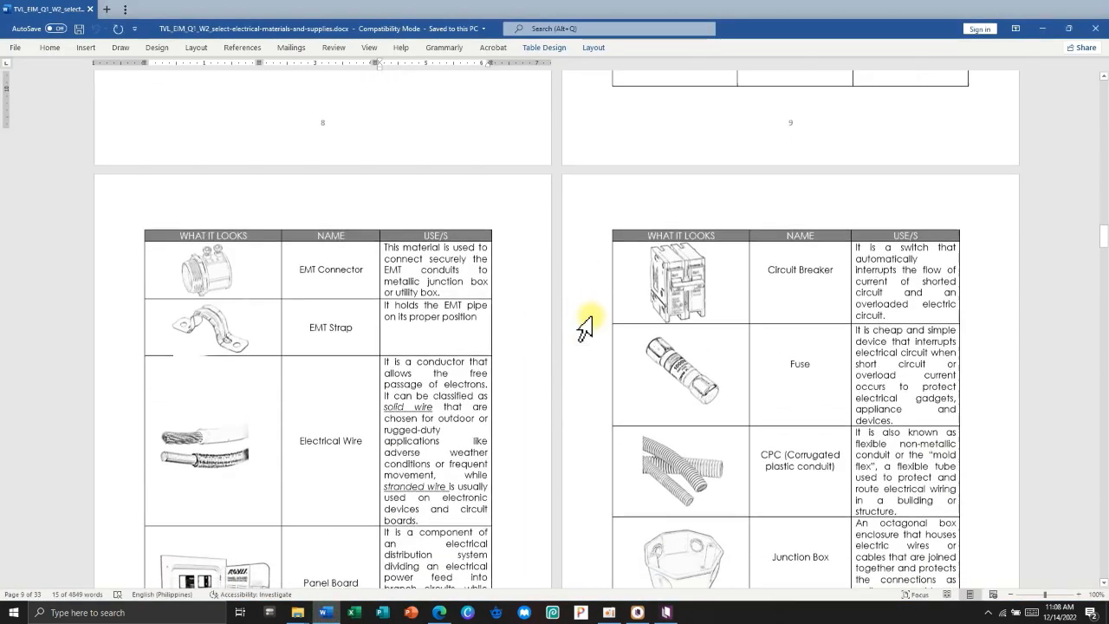
scroll(585, 328, "down", 15)
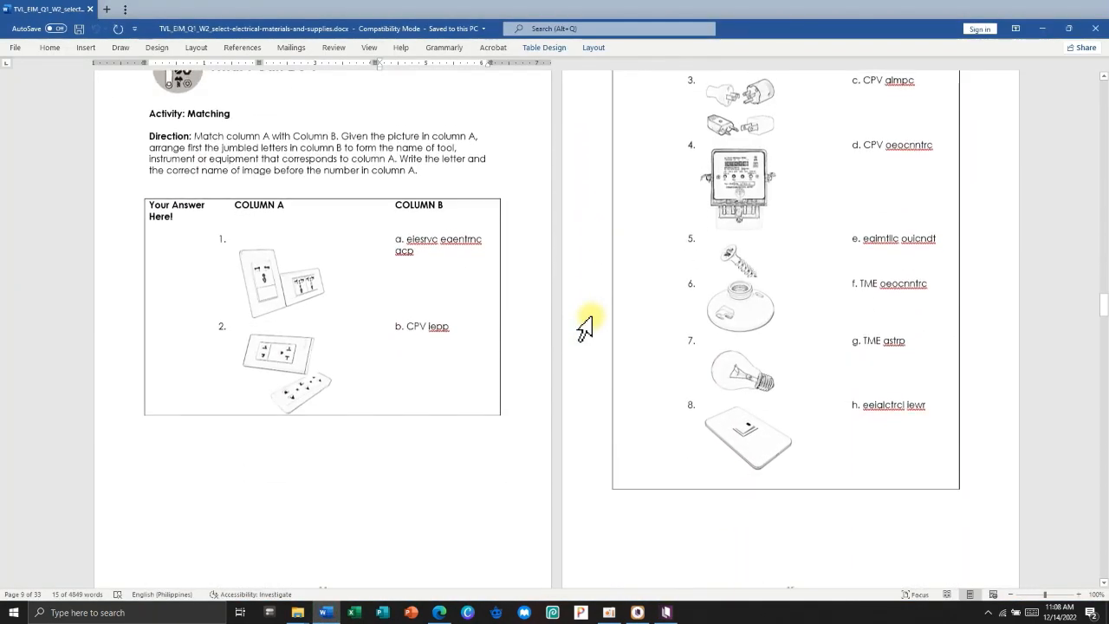
scroll(585, 328, "up", 5)
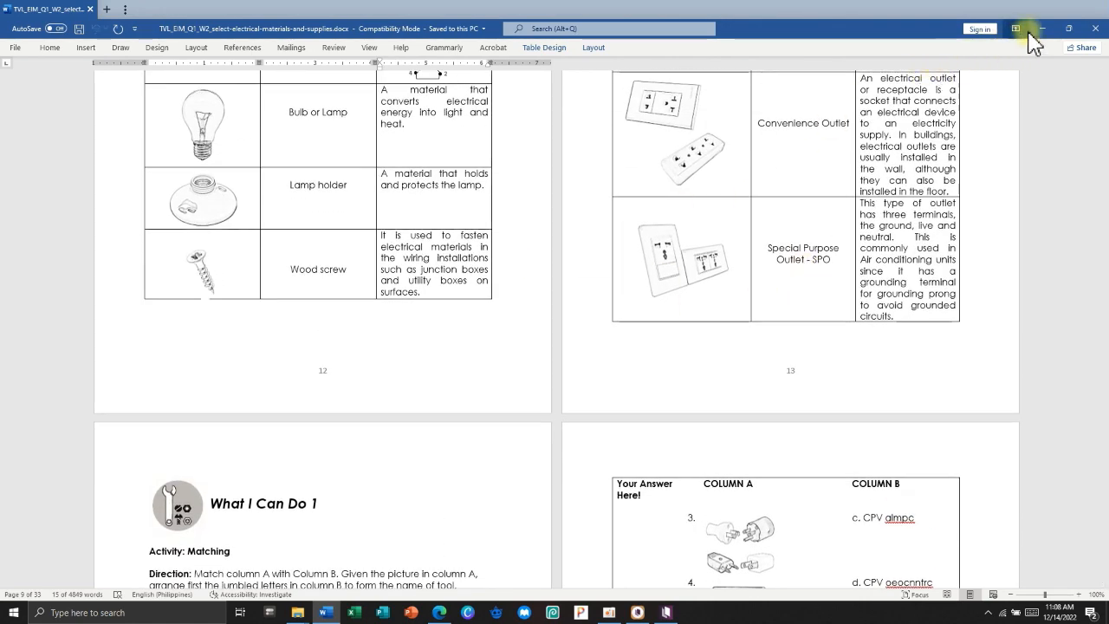
left_click(1042, 28)
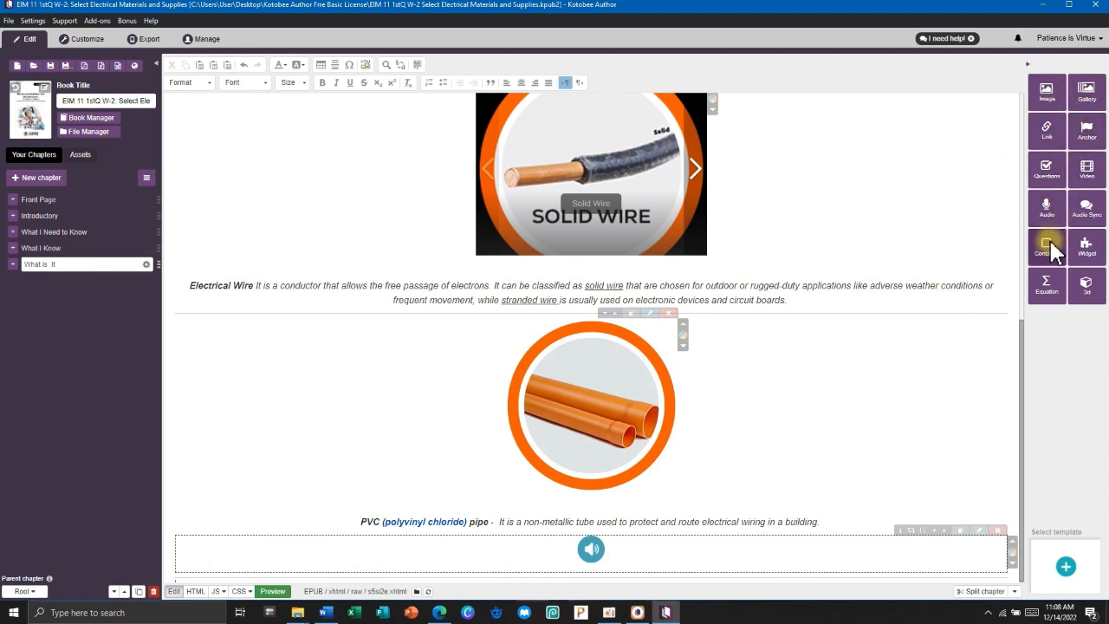
Bring up the Insert/Edit Video dialog, then open a new tab in the Edge browser.
left_click(1089, 174)
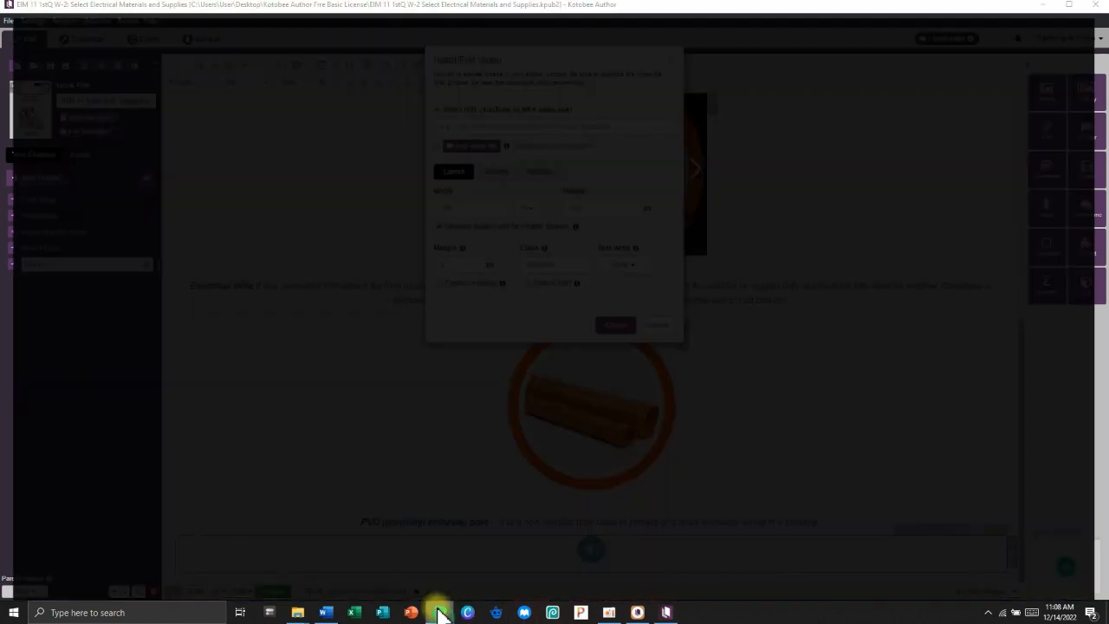
left_click(439, 612)
left_click(293, 10)
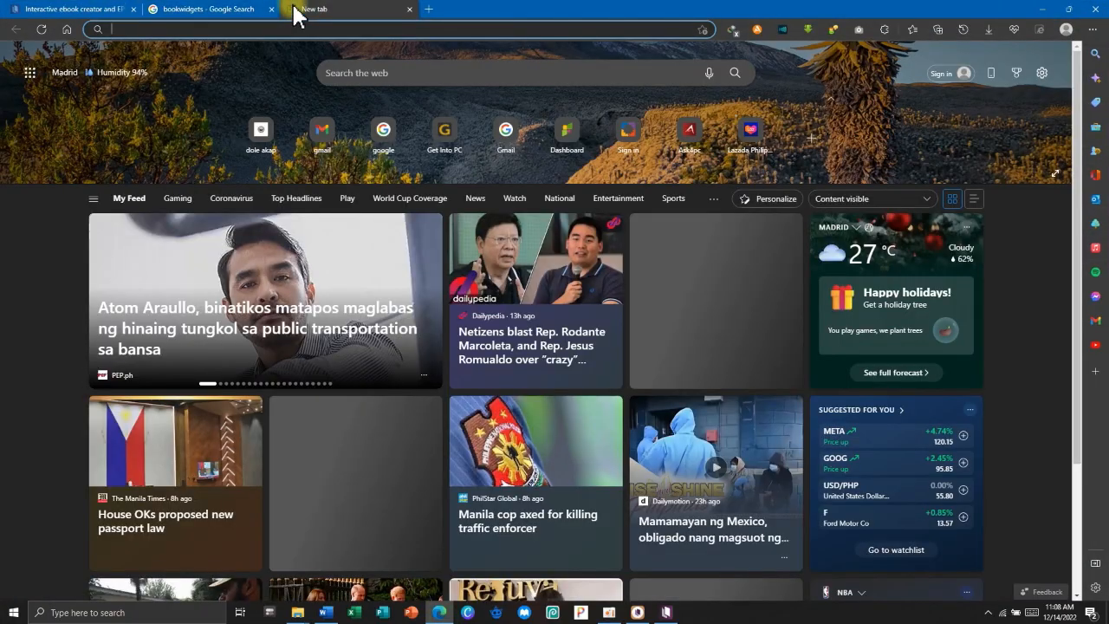
Go to YouTube and search for 'eimdemo videos', correcting the misspelled search term.
type("youtube")
key("Return")
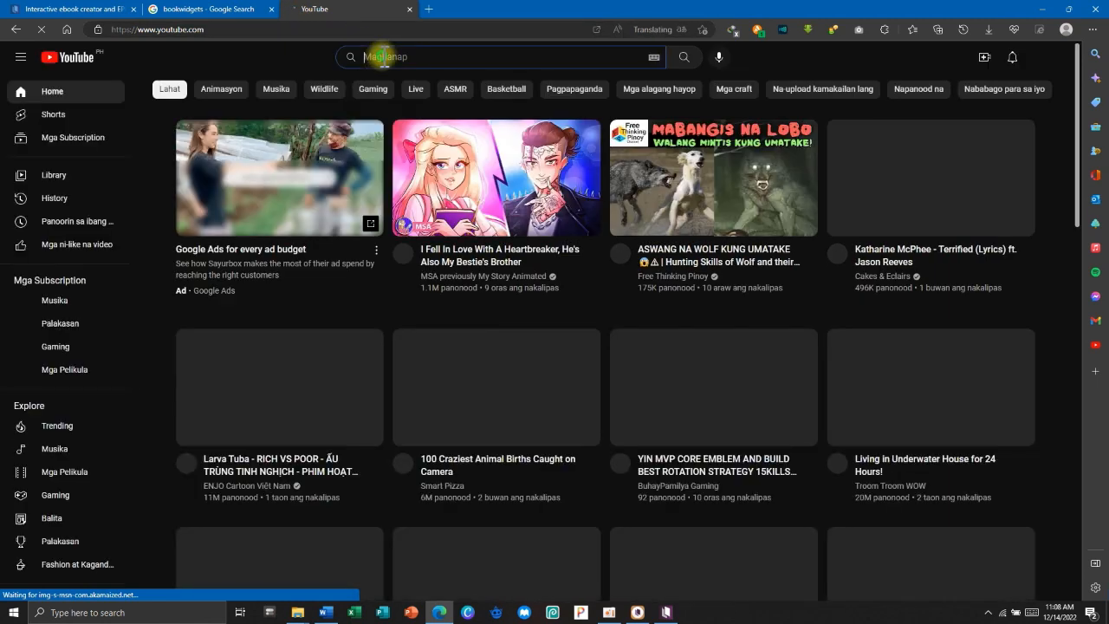
left_click(384, 56)
type("eimdmeo videos")
key("Return")
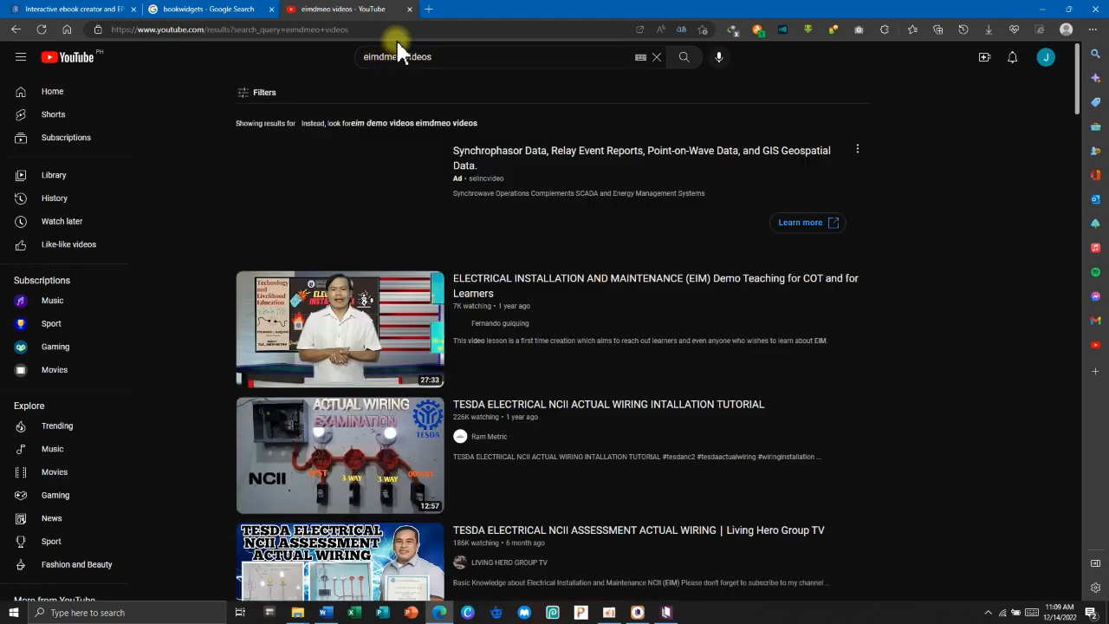
scroll(439, 240, "down", 6)
left_click(384, 56)
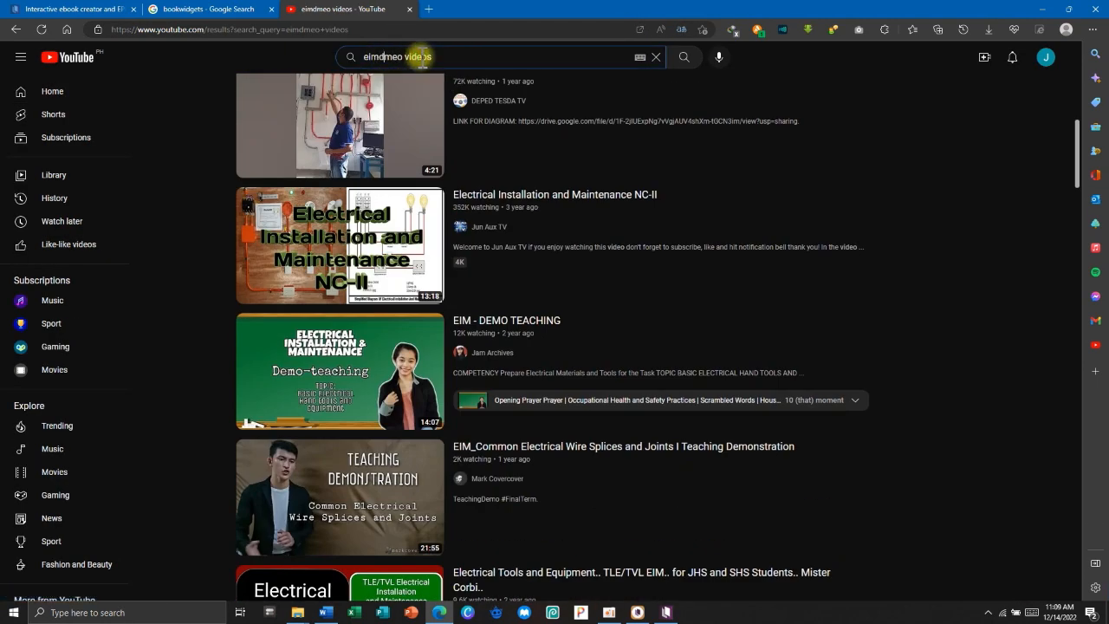
type("e")
key("Right")
key("Right")
key("BackSpace")
key("Return")
Open the Electrical Materials and Supplies video, skip the ad, pause it, and copy its URL.
left_click(351, 390)
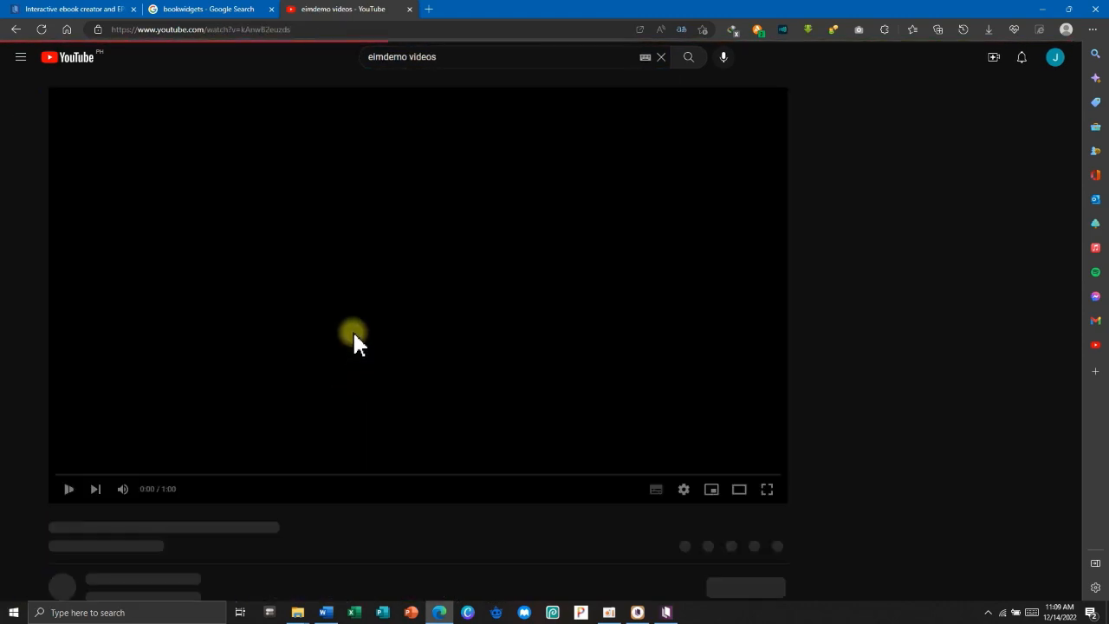
scroll(694, 397, "down", 1)
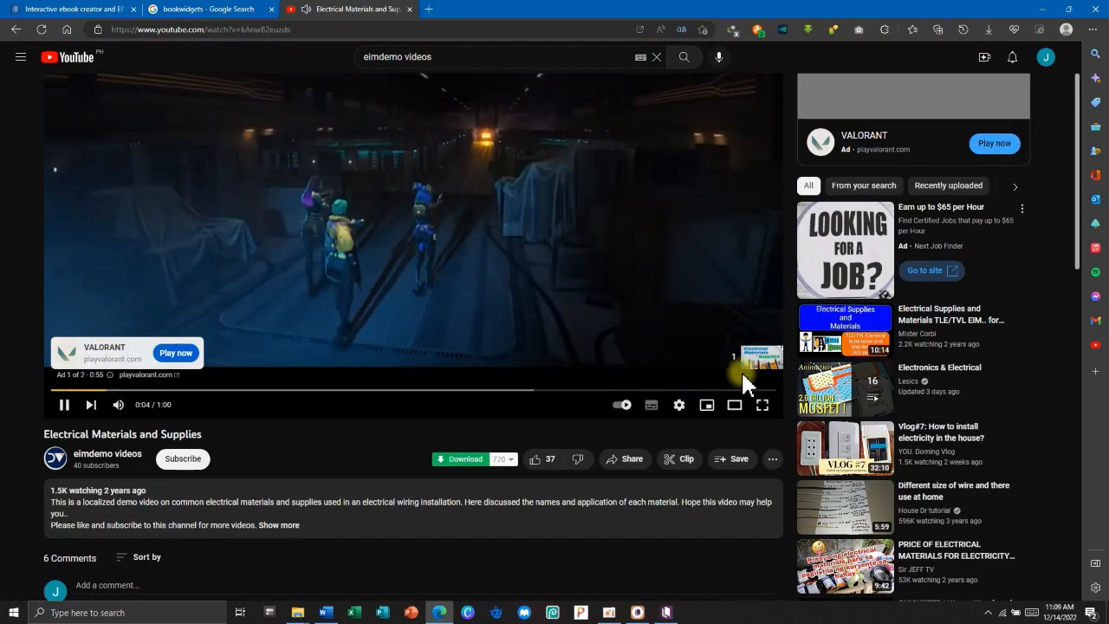
left_click(739, 373)
scroll(725, 379, "up", 1)
left_click(158, 575)
left_click(407, 324)
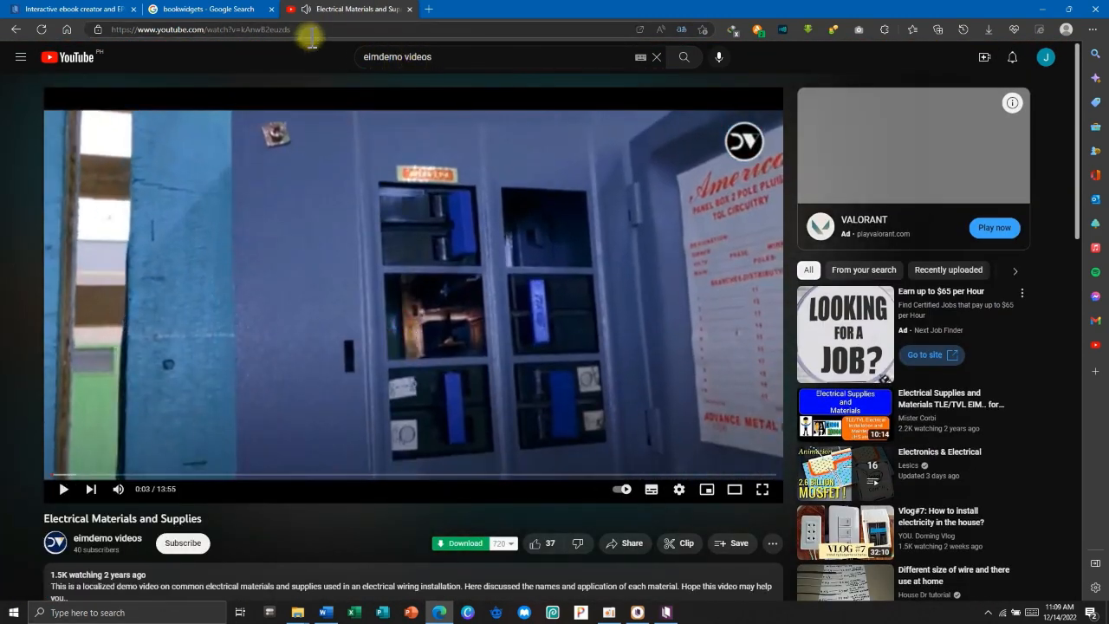
left_click(265, 30)
right_click(262, 28)
key("Escape")
Embed the YouTube video below the PVC audio player and open the tablet preview.
left_click(229, 10)
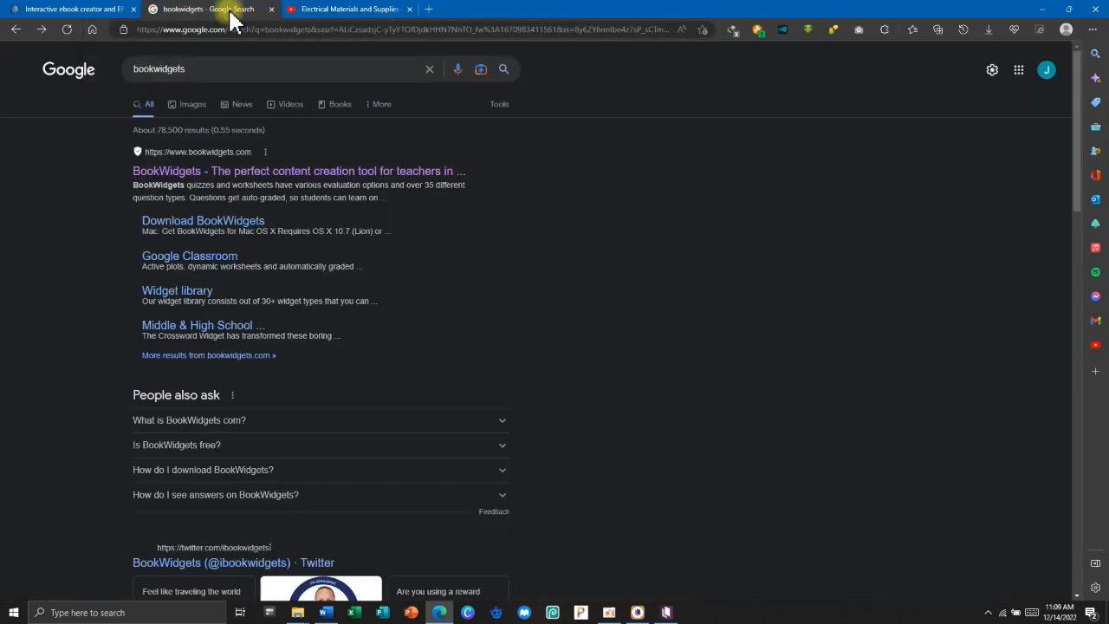
left_click(1040, 12)
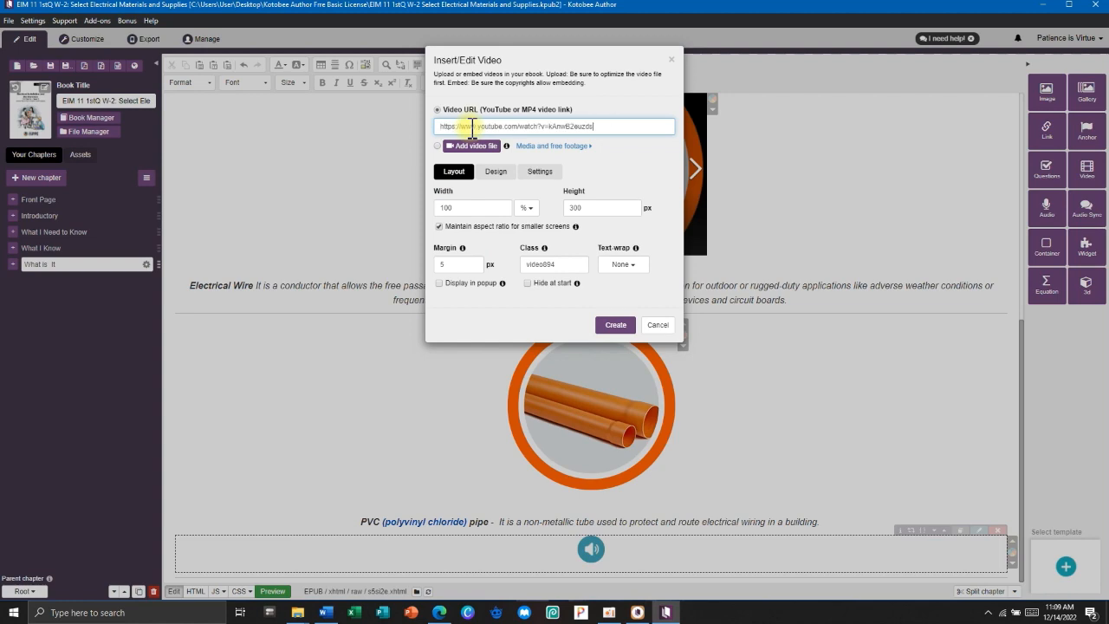
left_click(614, 326)
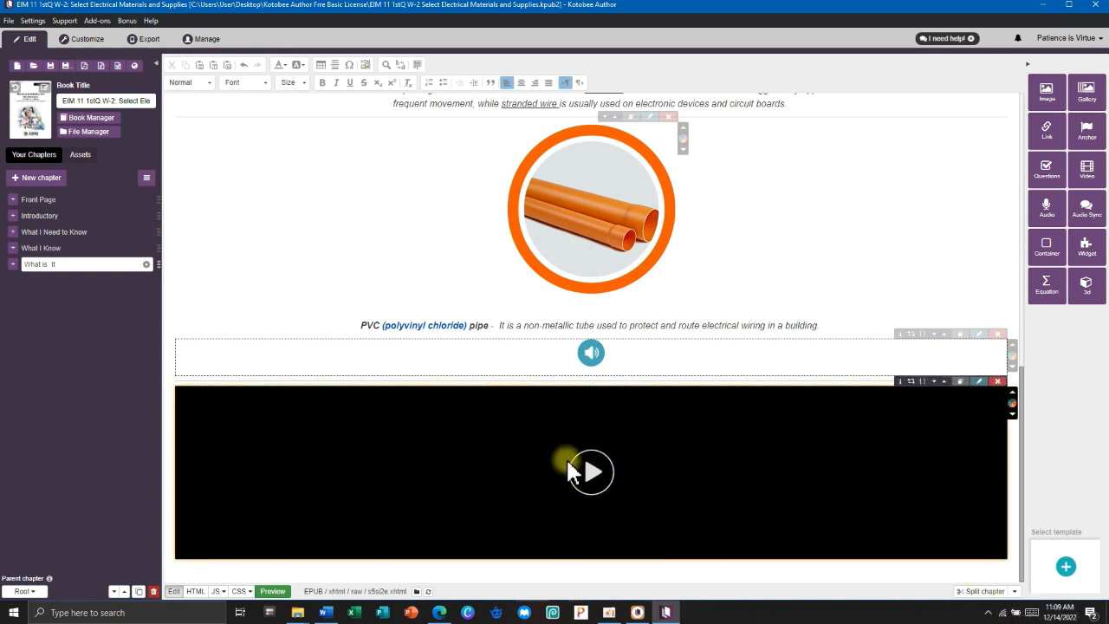
left_click(83, 39)
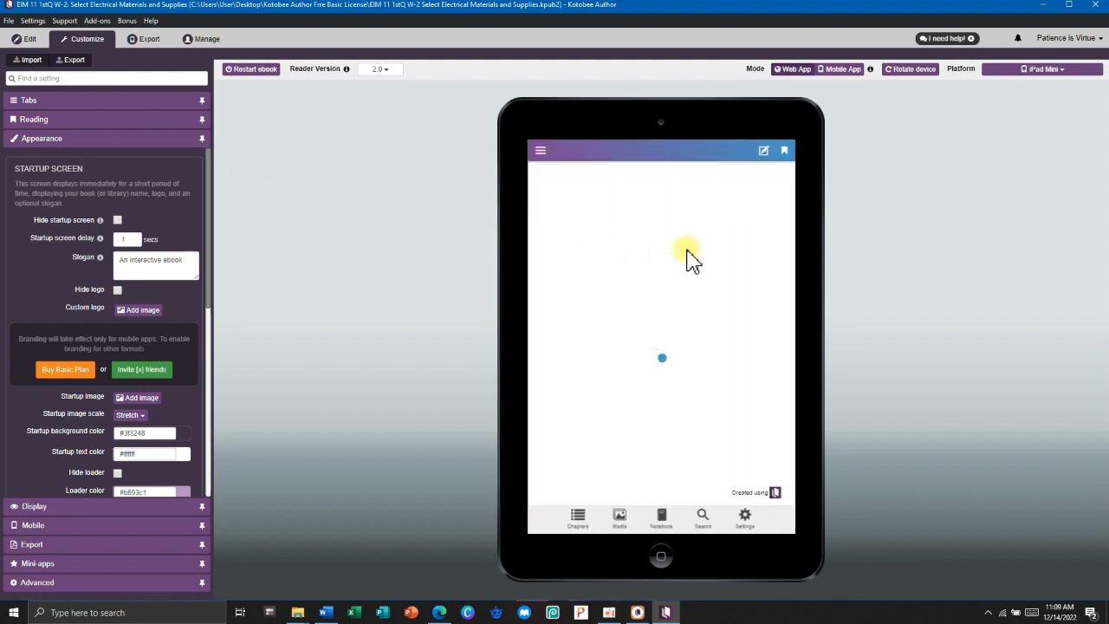
Play and pause the Electrical Materials and Supplies video in the What is It preview, then return to editing.
scroll(691, 259, "down", 1)
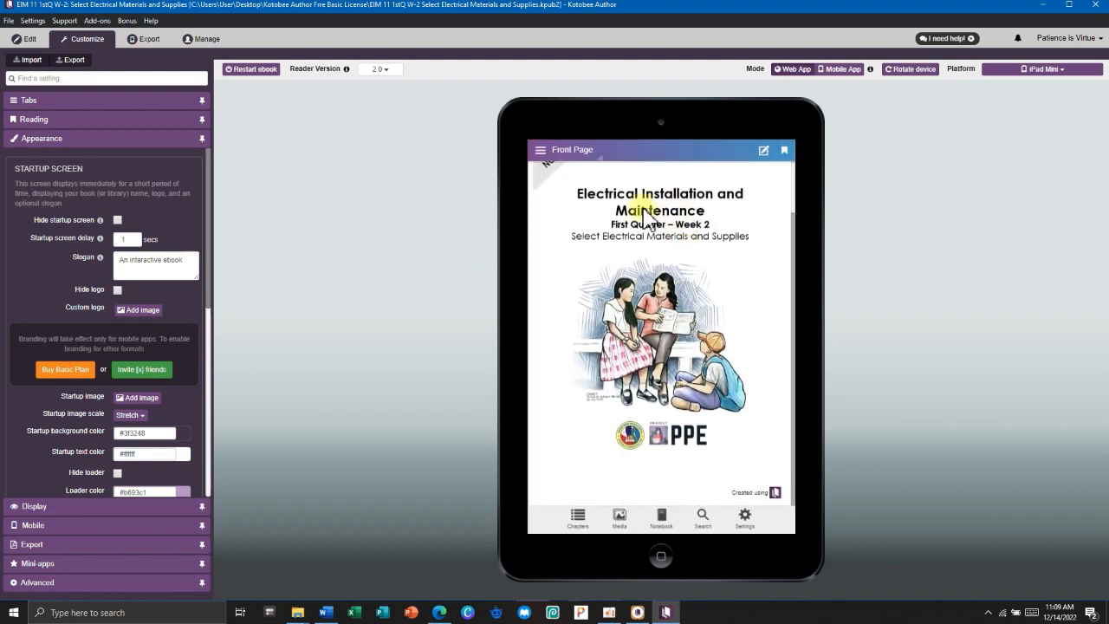
left_click(540, 150)
left_click(573, 310)
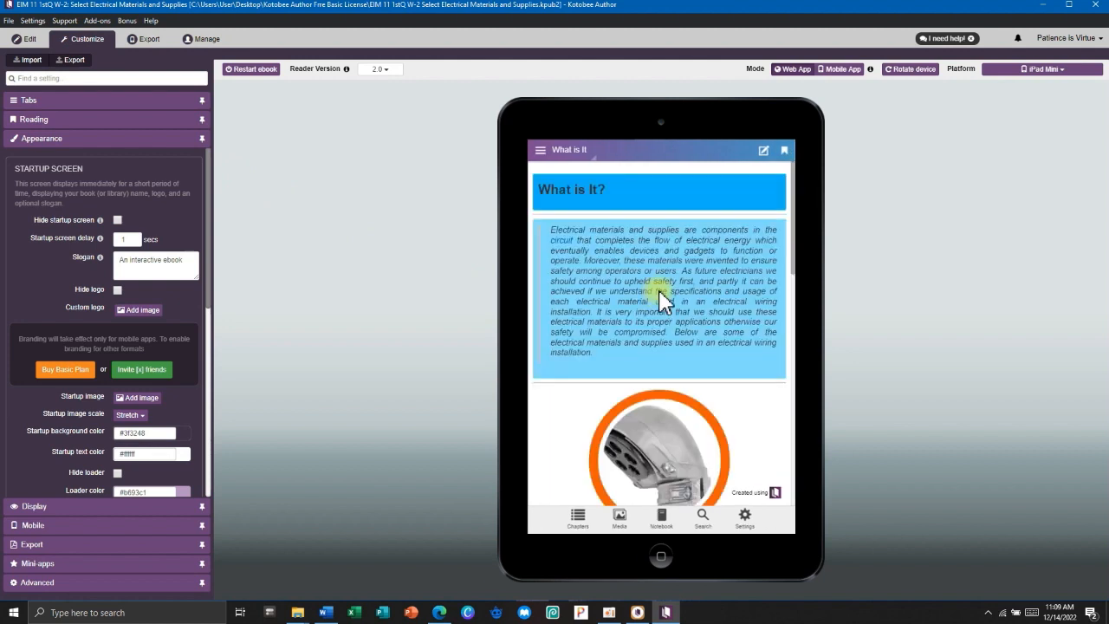
scroll(681, 251, "down", 6)
scroll(681, 251, "down", 5)
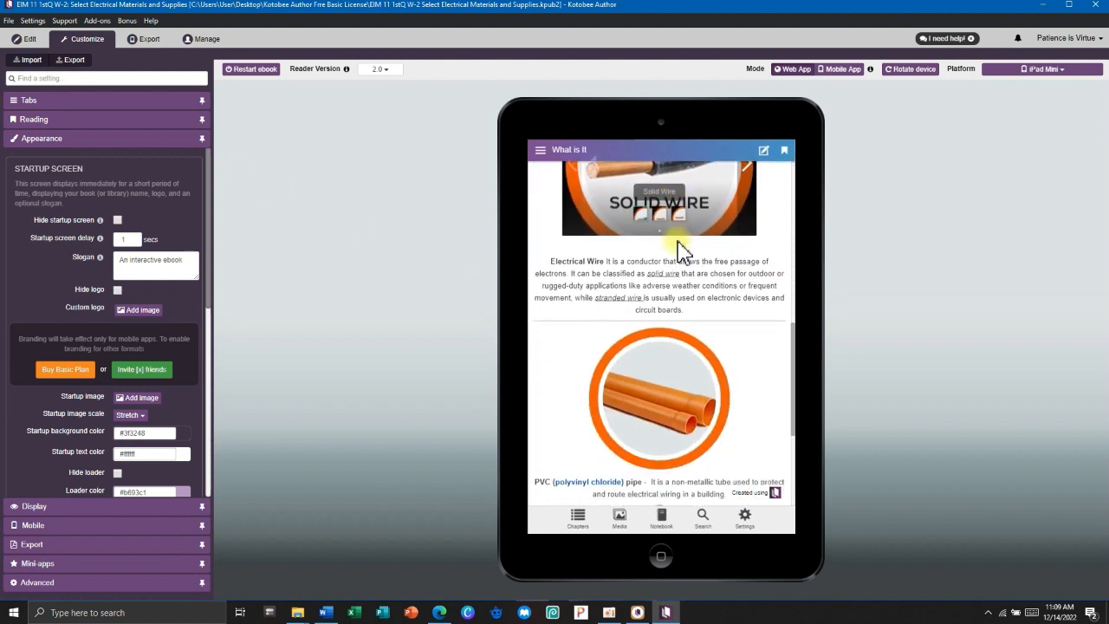
left_click(656, 399)
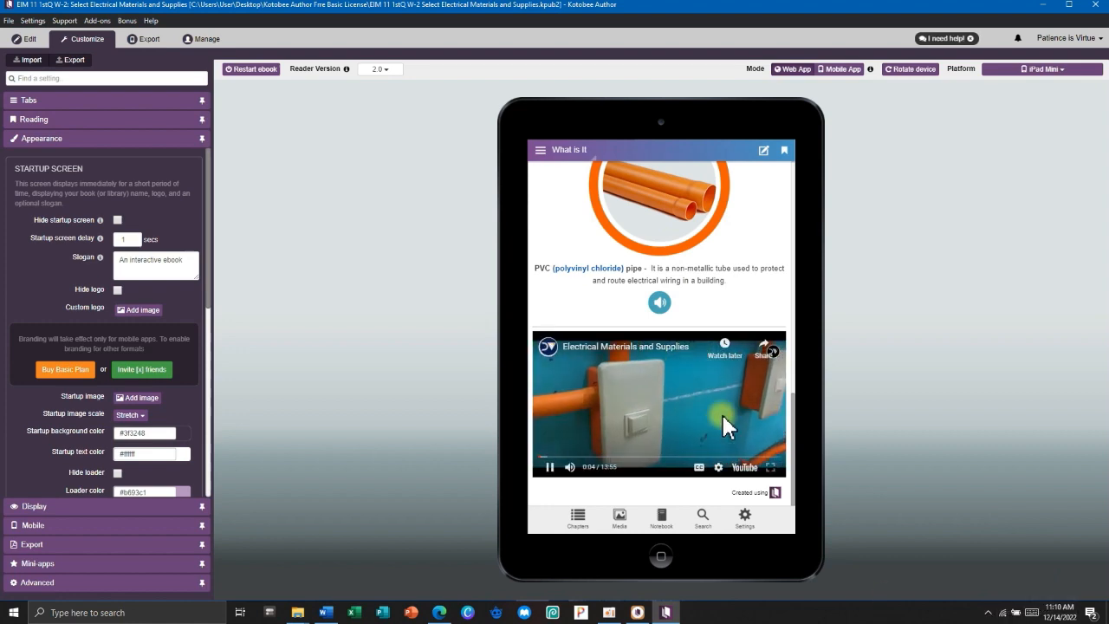
left_click(550, 467)
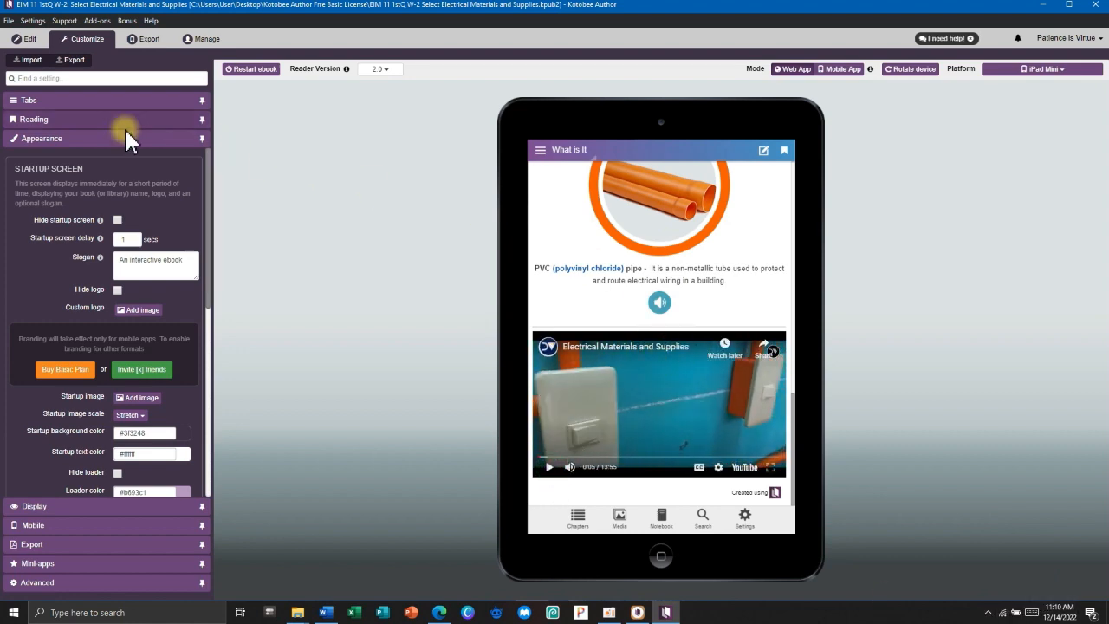
left_click(26, 41)
Type a centred 'LOCALIZED LECTURE-DEMO VIDEO' caption on the empty line under the embedded video.
scroll(546, 358, "down", 10)
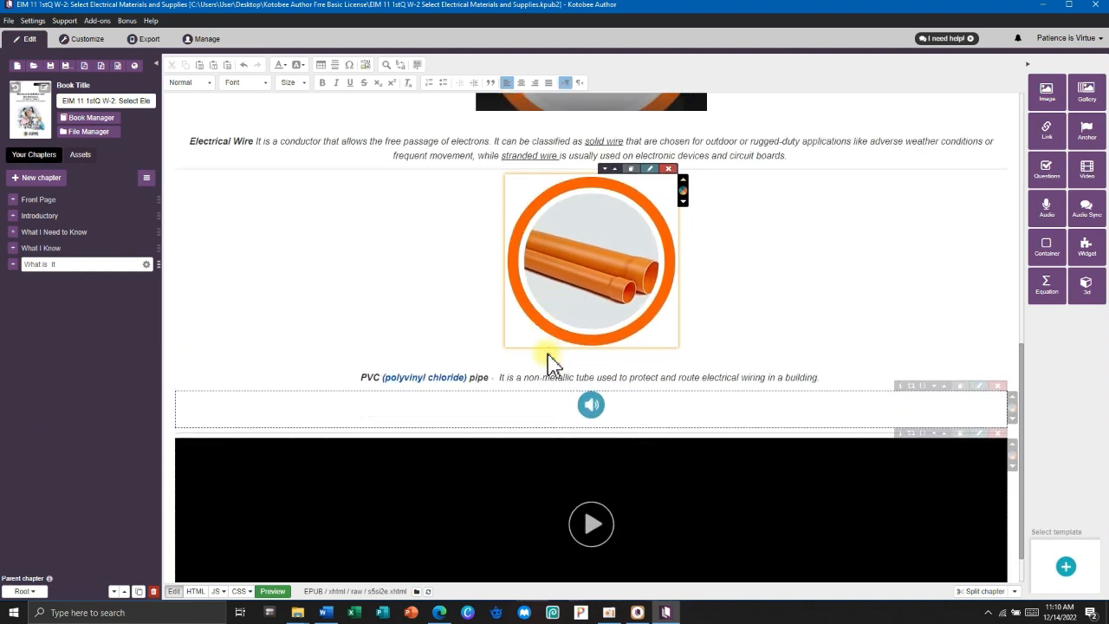
left_click(223, 574)
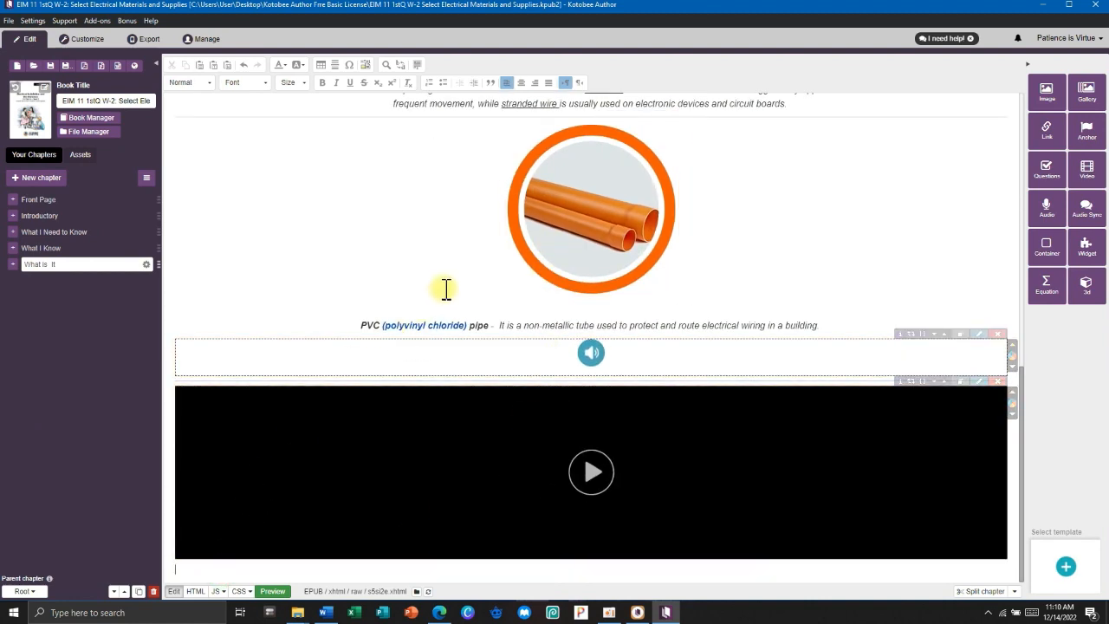
left_click(522, 82)
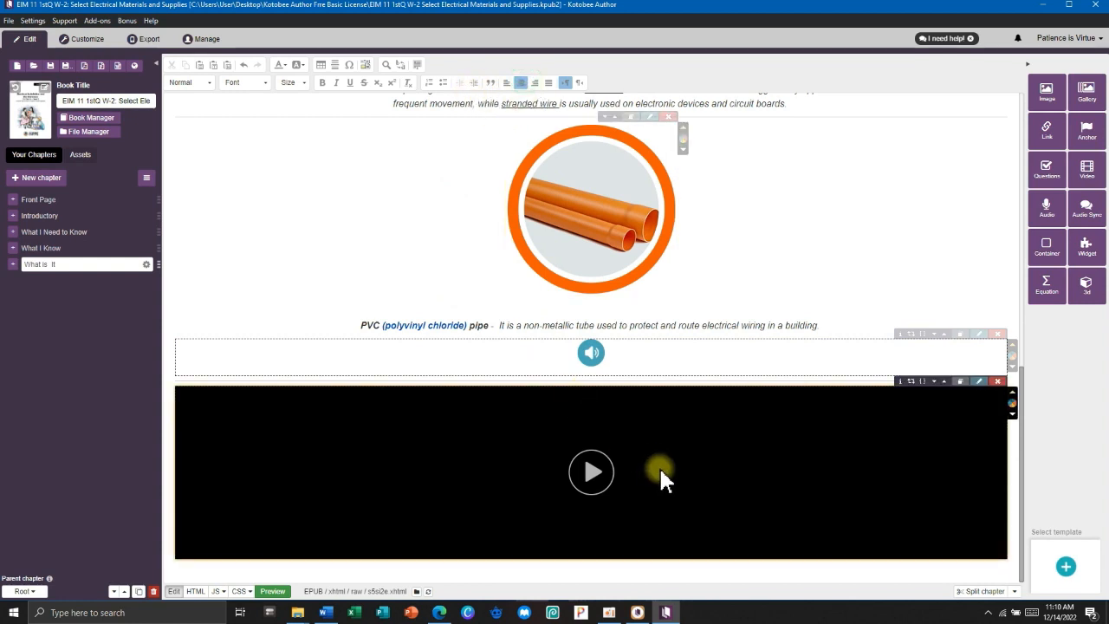
type("LOCALIZE")
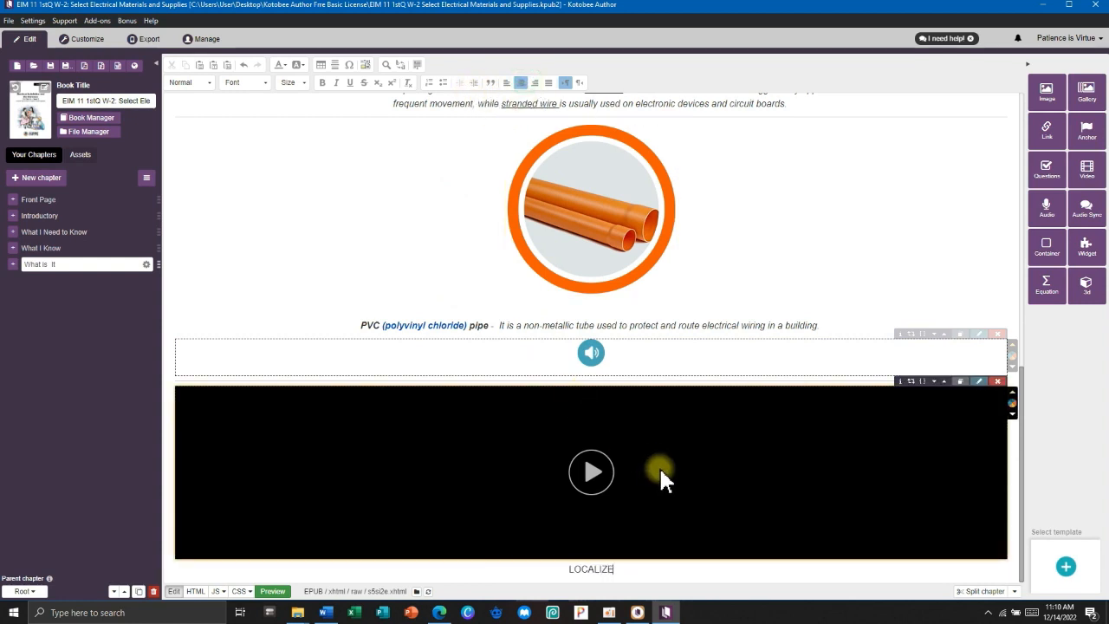
type("D LECTURE-DEMO VIDEO")
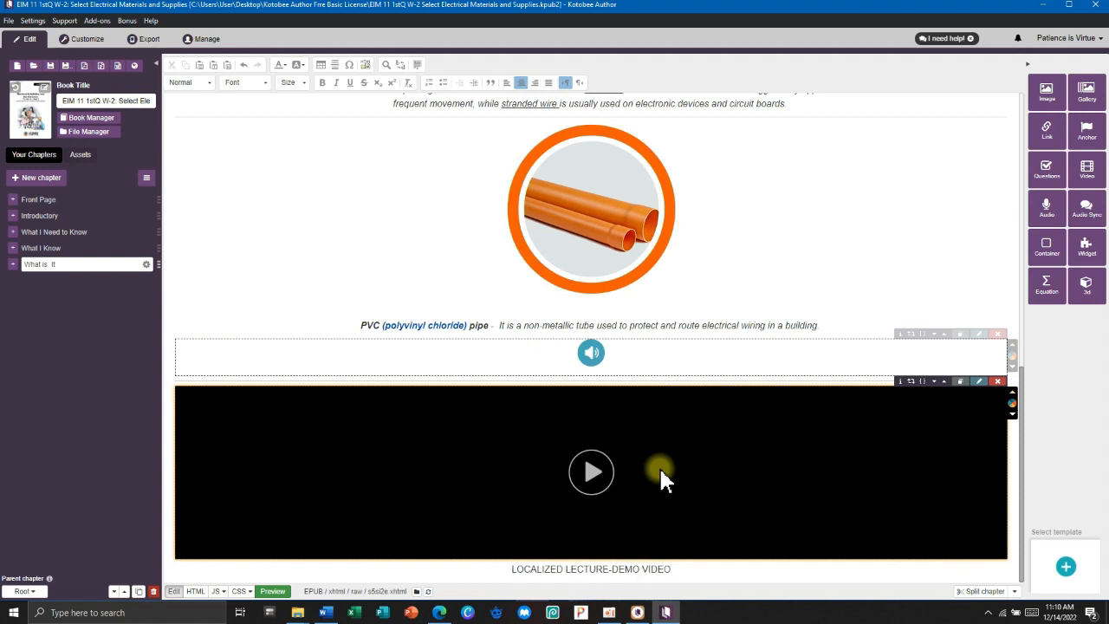
scroll(659, 467, "down", 1)
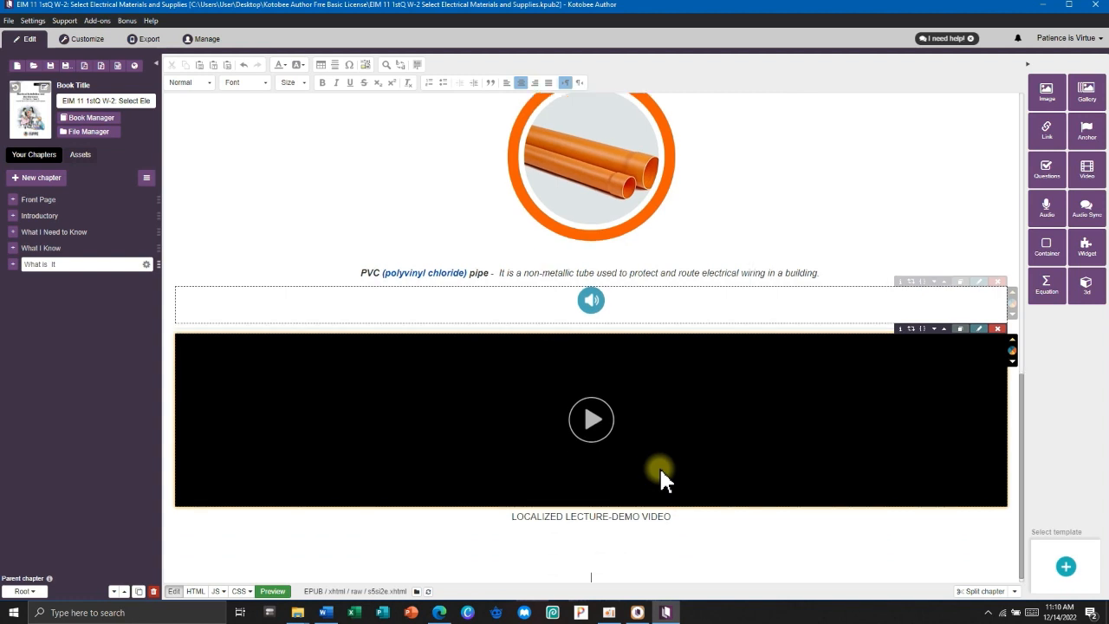
left_click(512, 518)
key("Return")
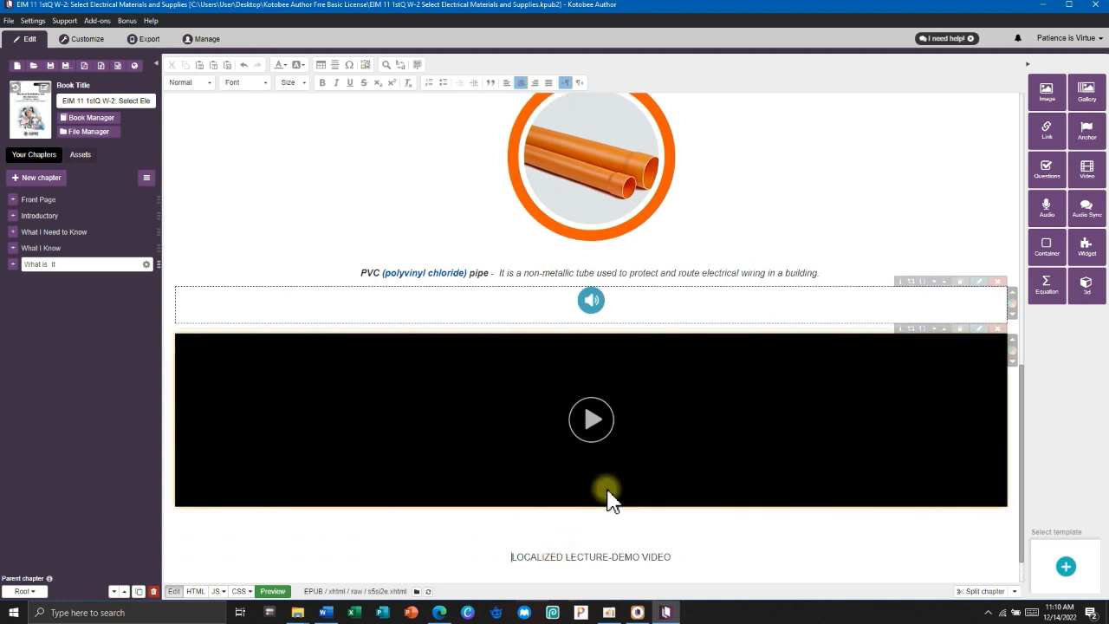
scroll(610, 503, "down", 1)
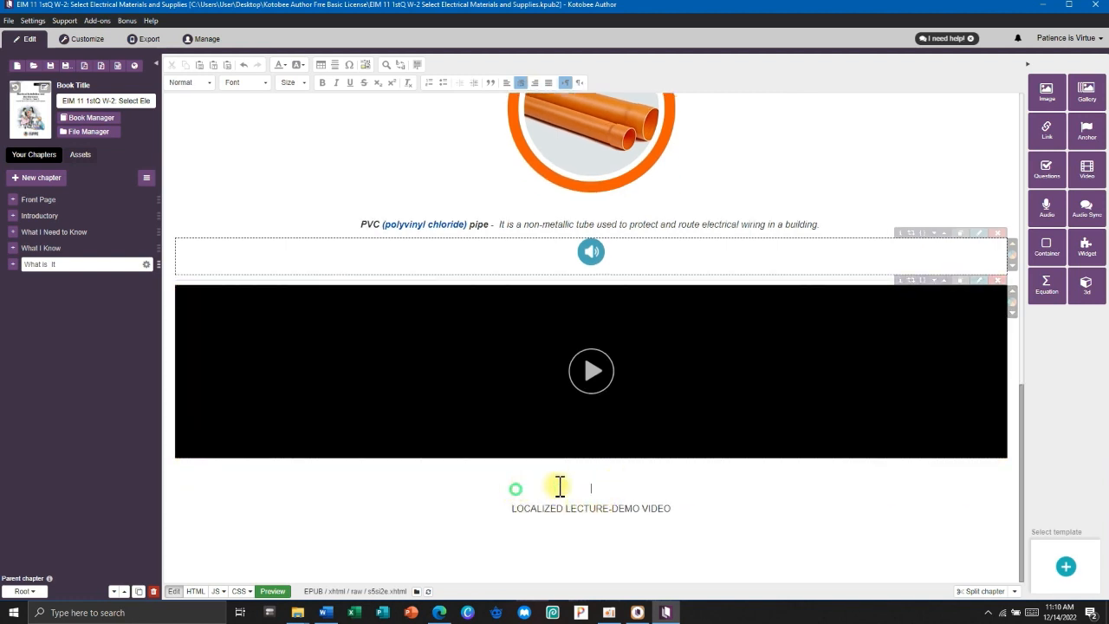
key("BackSpace")
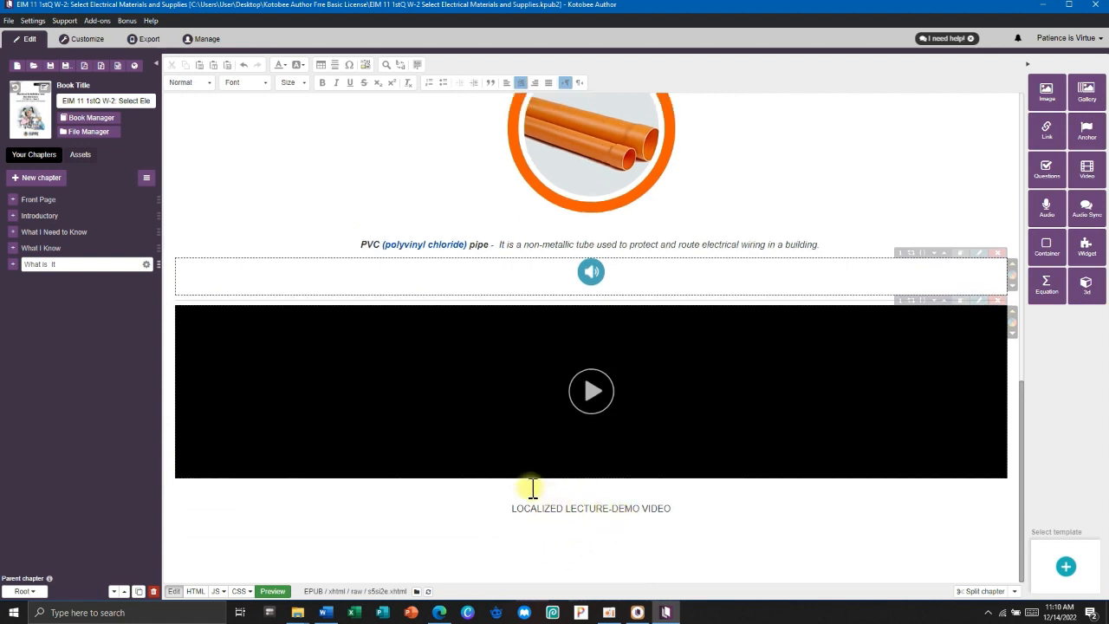
Insert the EMPILIGHT video file from the Videos folder below the caption.
left_click(1087, 168)
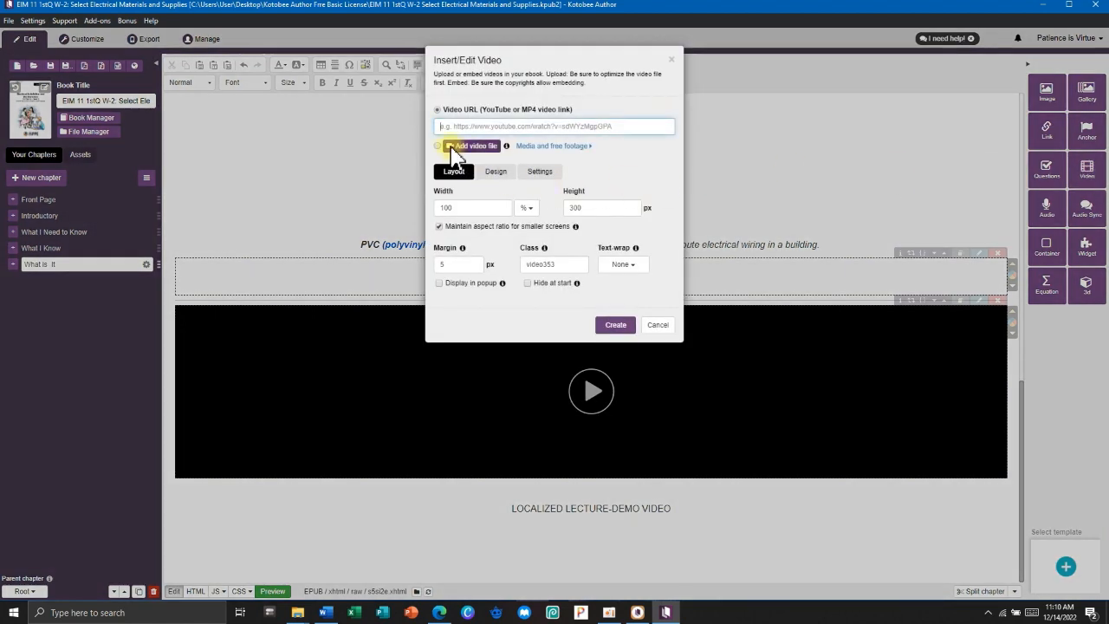
left_click(459, 147)
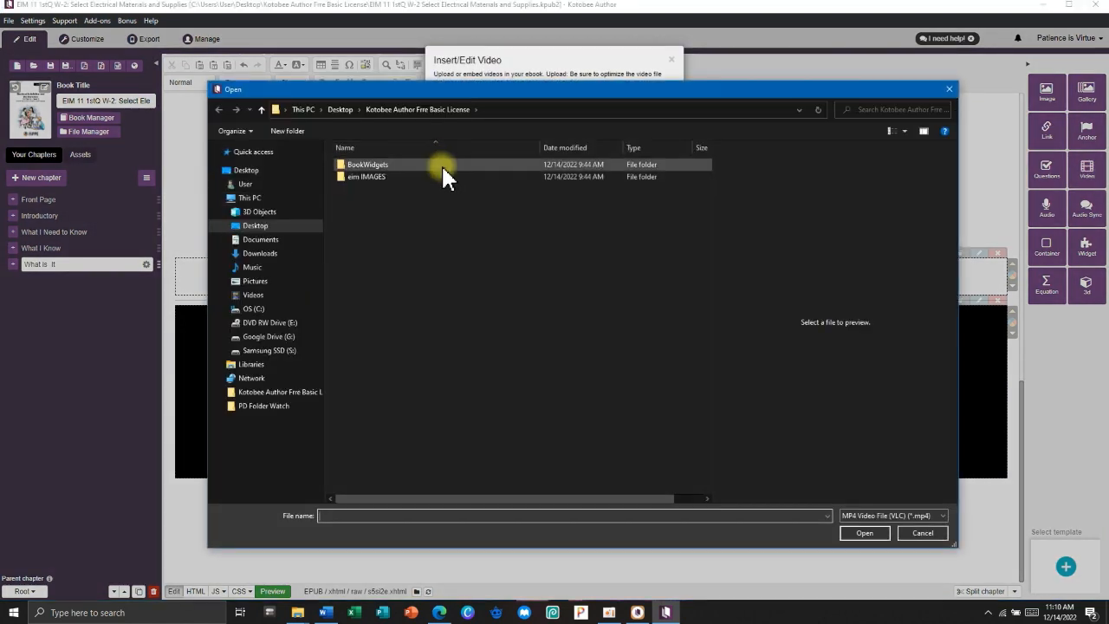
left_click(253, 294)
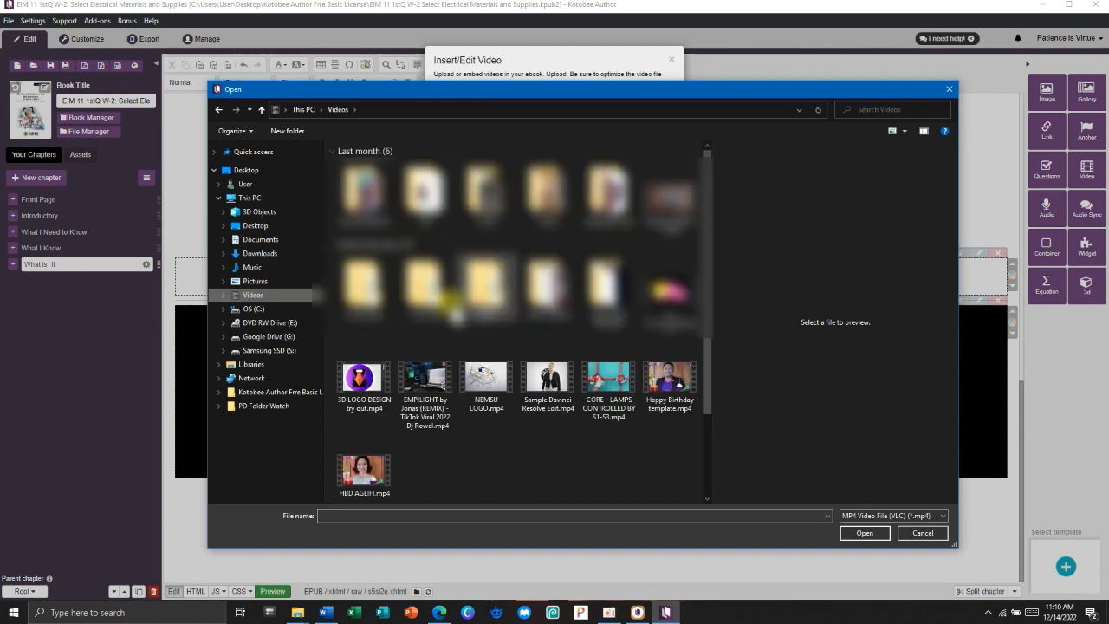
left_click(425, 379)
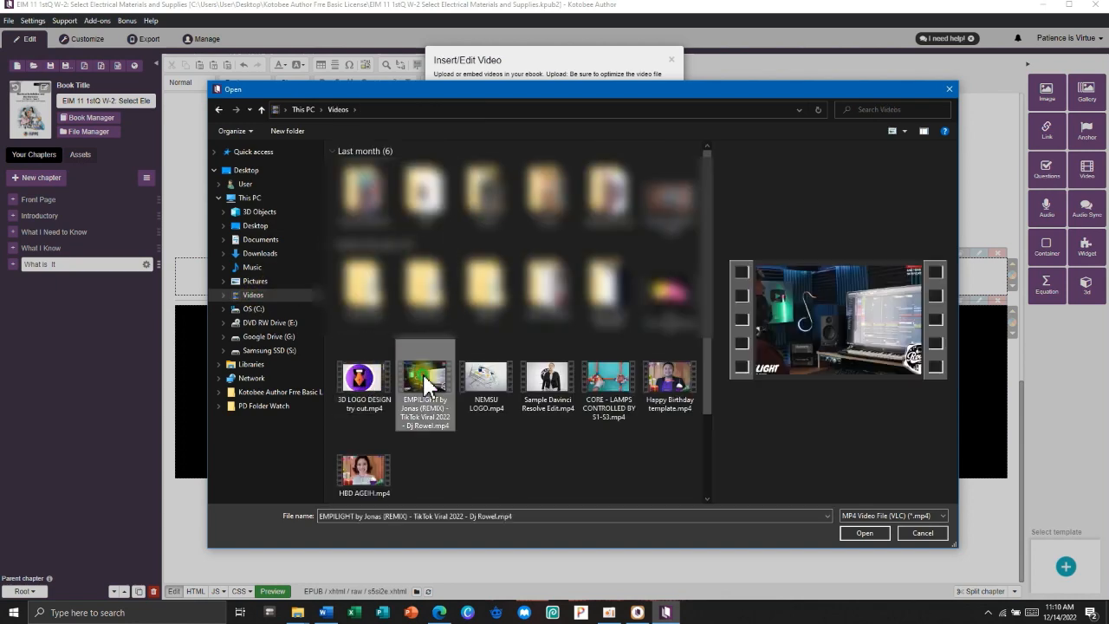
left_click(864, 531)
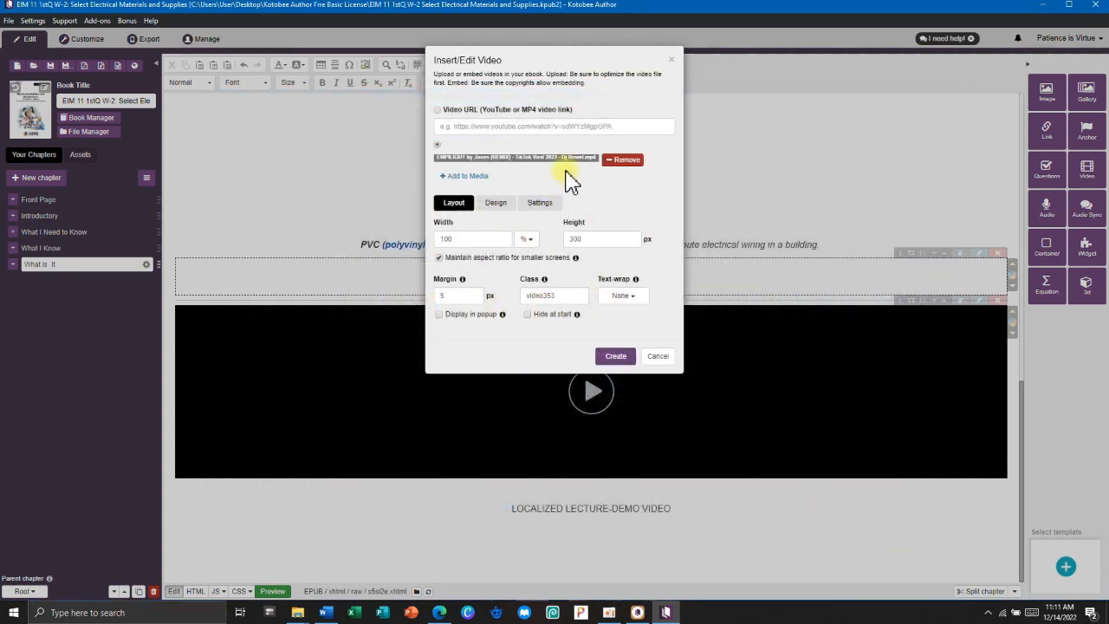
left_click(613, 357)
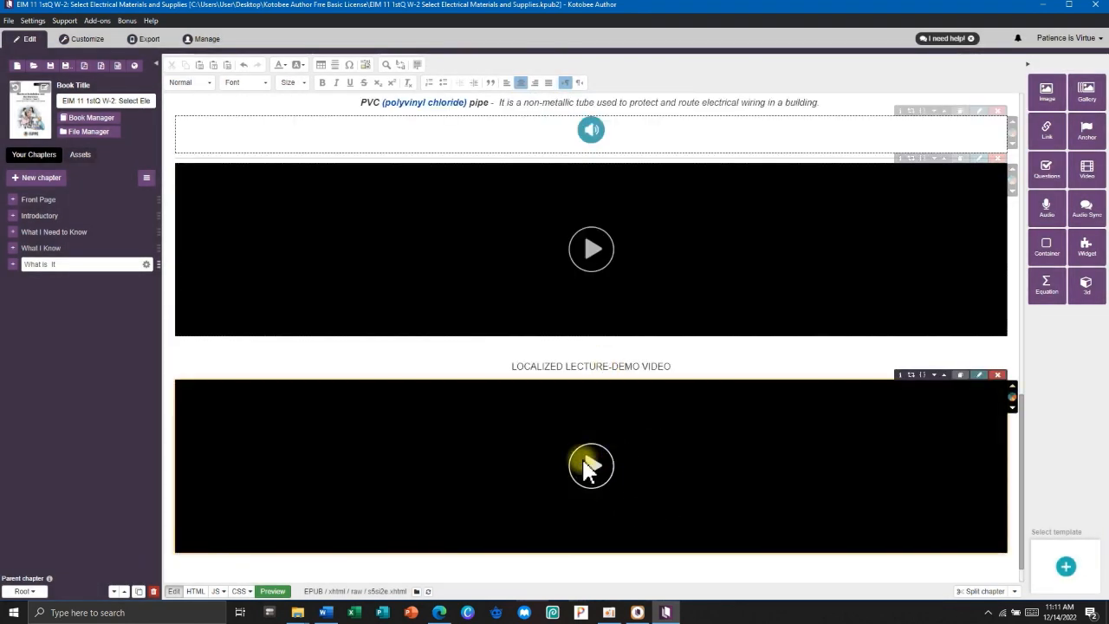
Change the upper video's play button to red and the lower video's to purple.
scroll(607, 468, "up", 1)
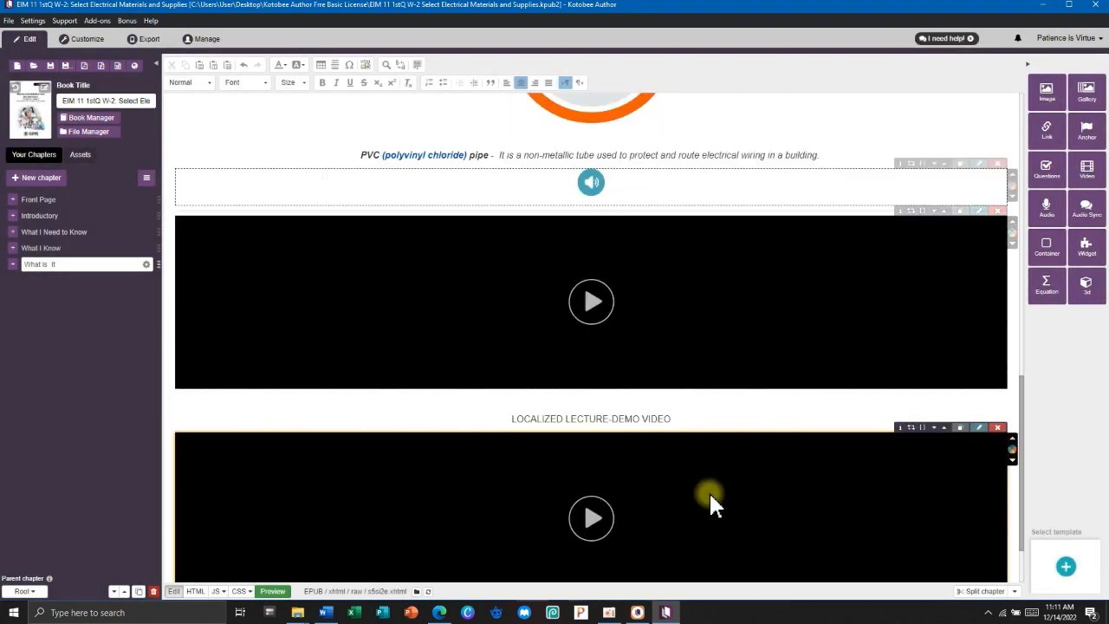
left_click(1014, 245)
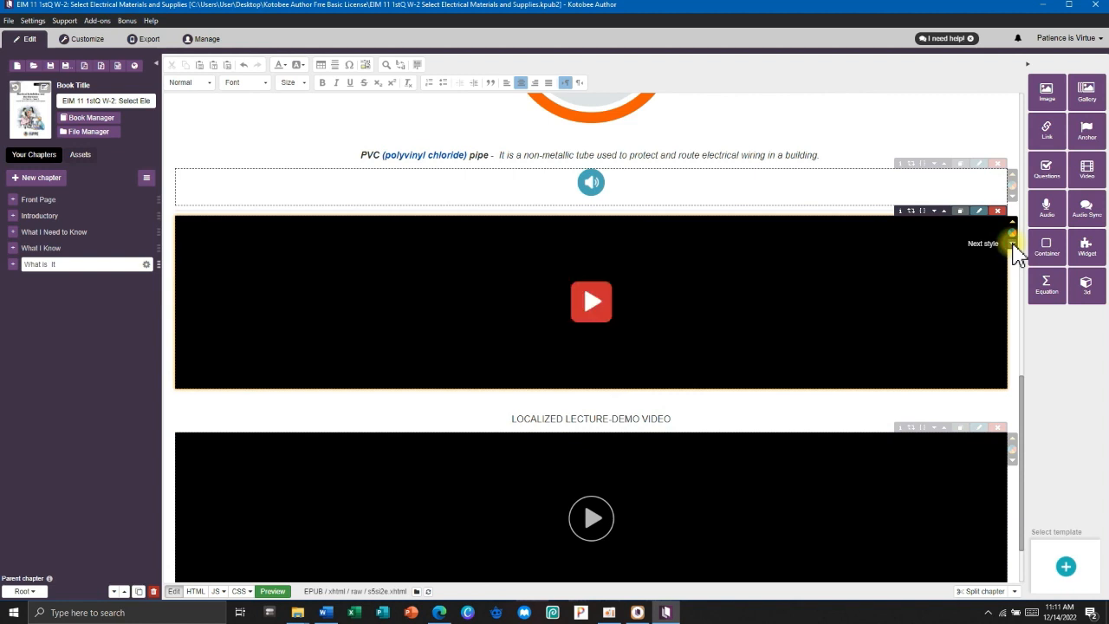
left_click(1013, 463)
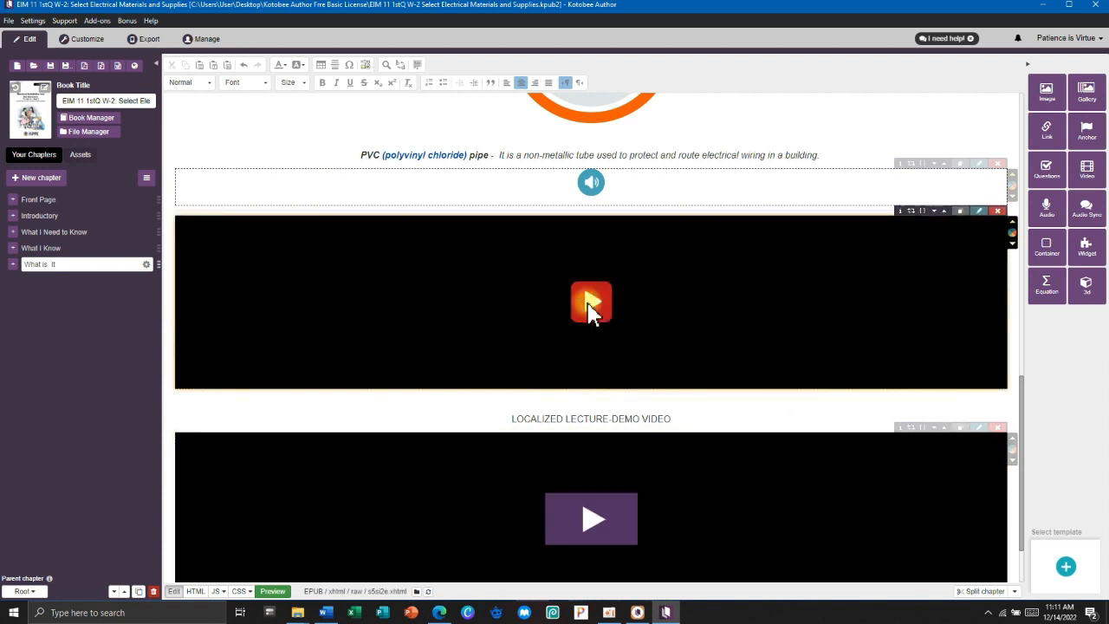
scroll(598, 512, "down", 1)
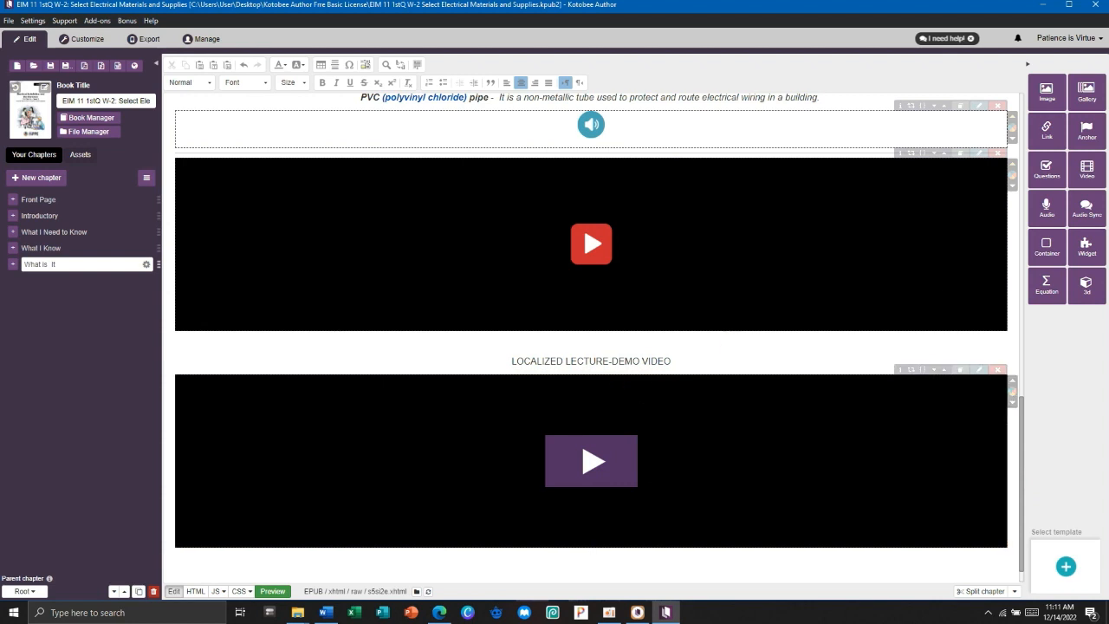
Copy the 'What I Can Do 1' heading from the Word module, then minimize Word.
scroll(265, 253, "up", 9)
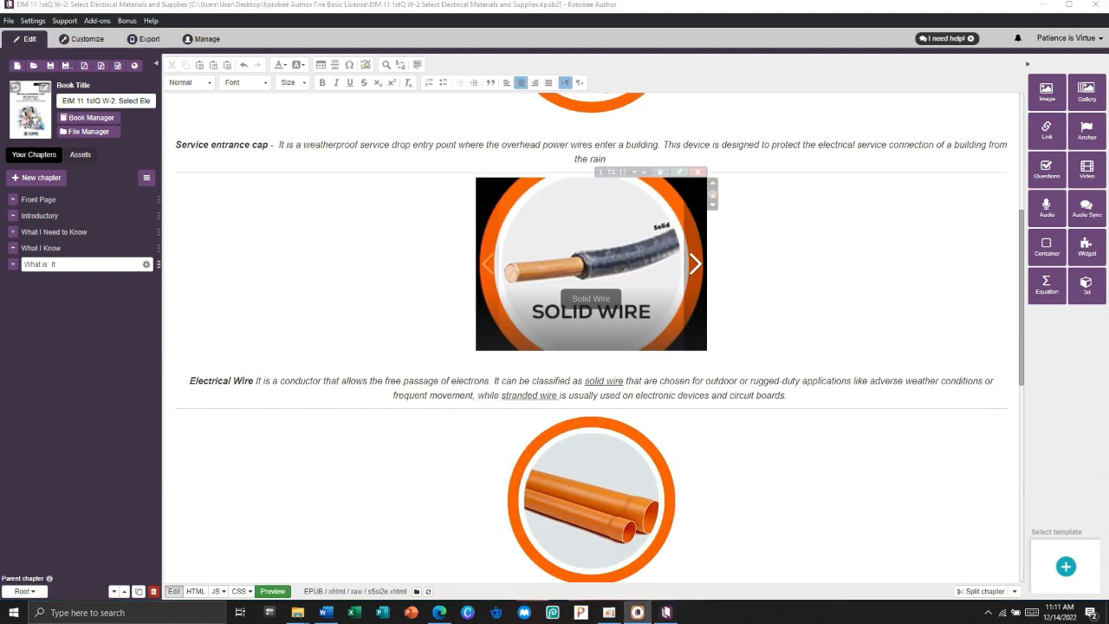
left_click(326, 613)
scroll(555, 329, "down", 3)
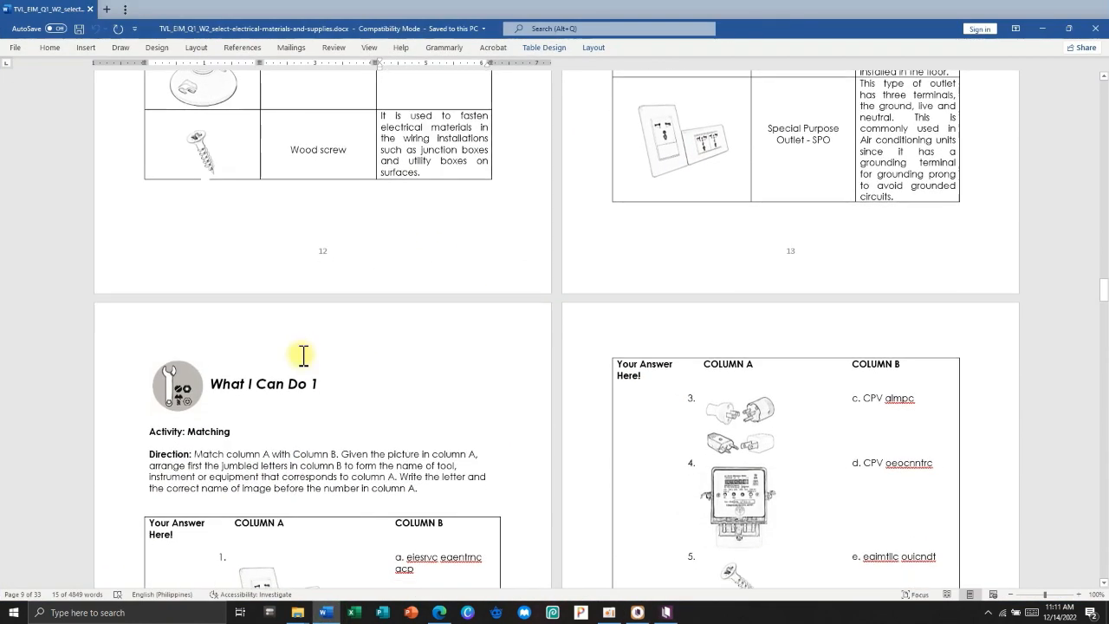
scroll(303, 355, "down", 5)
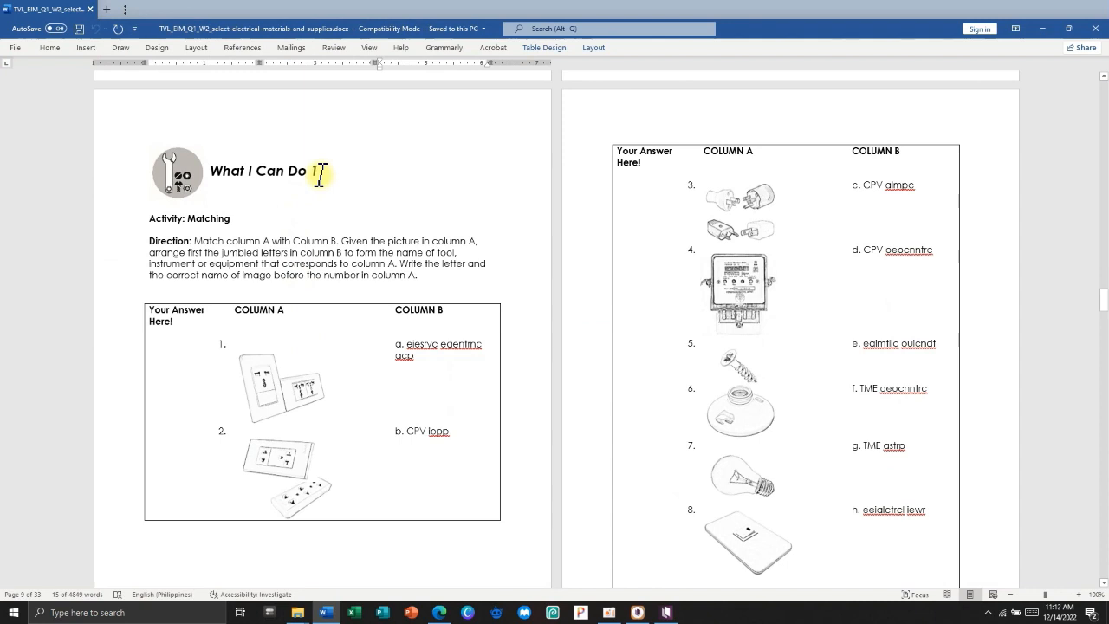
left_click_drag(318, 174, 212, 171)
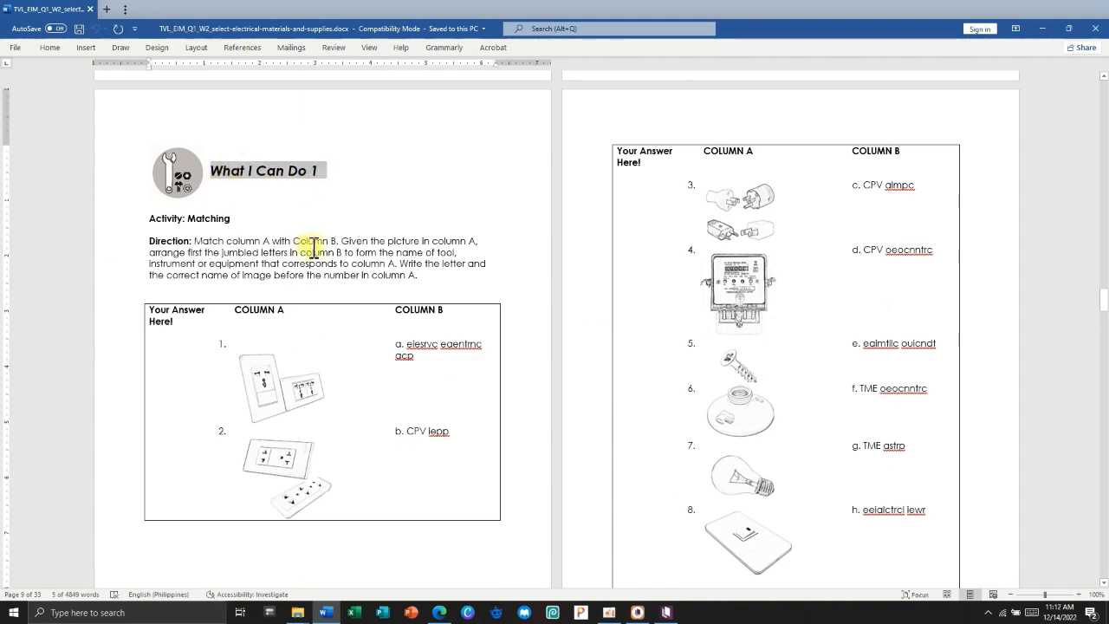
right_click(288, 178)
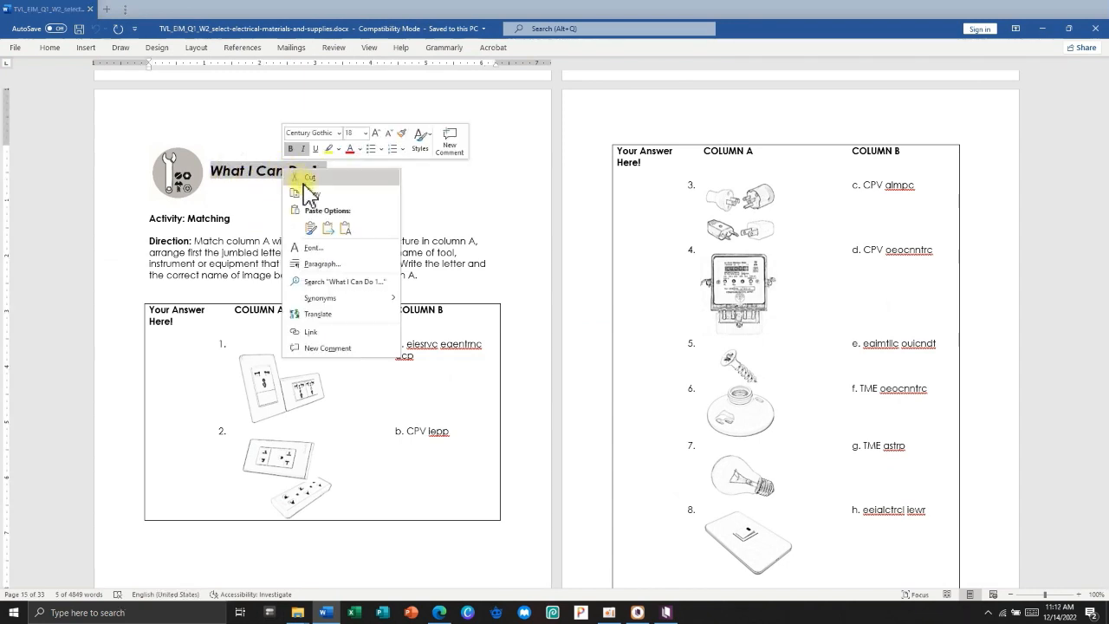
left_click(305, 193)
left_click(1047, 28)
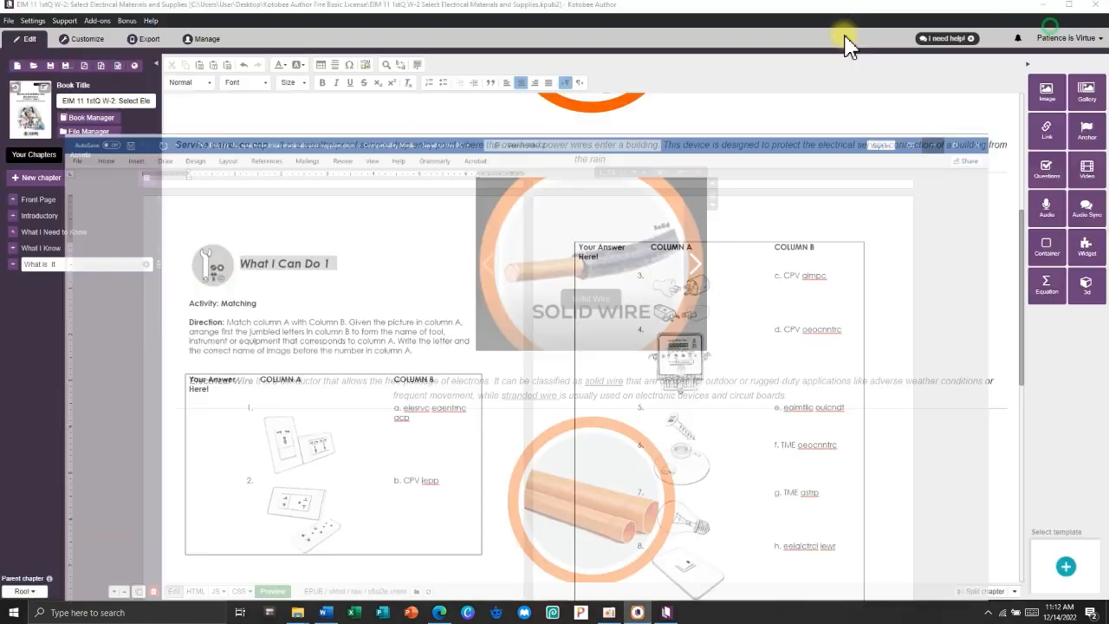
Create a reflowable chapter named 'What I Can Do 1' following What is It.
left_click(32, 180)
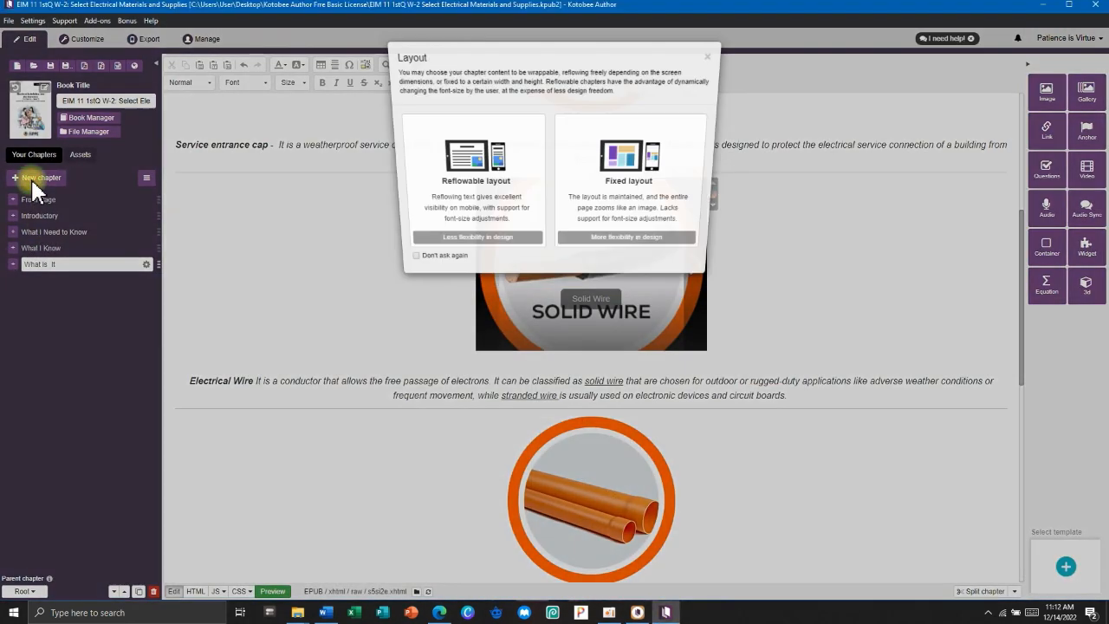
left_click(460, 177)
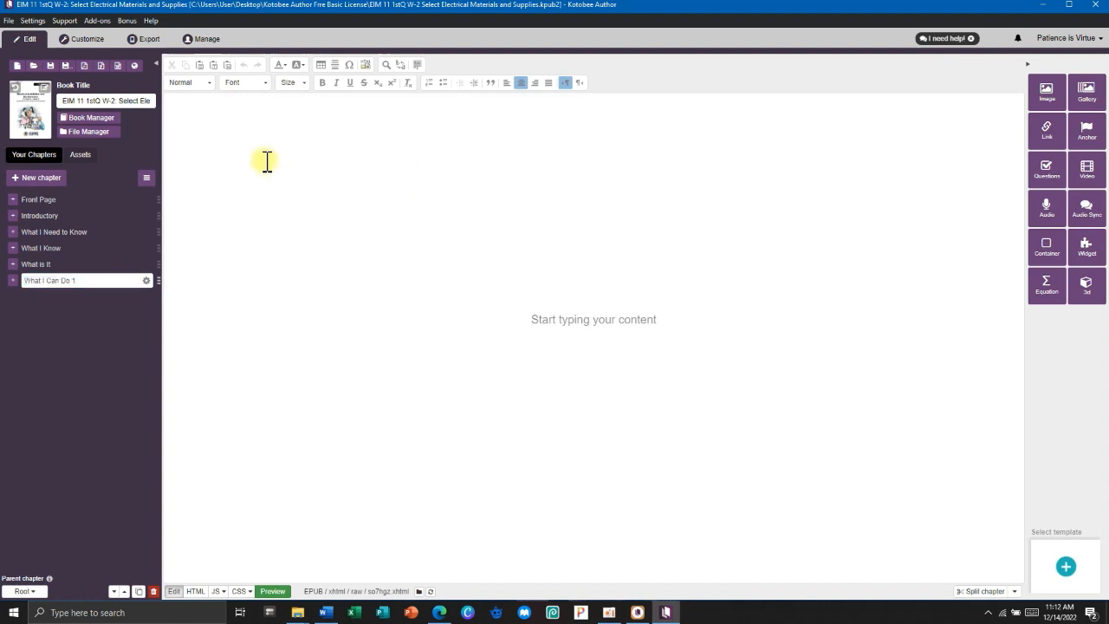
left_click(248, 136)
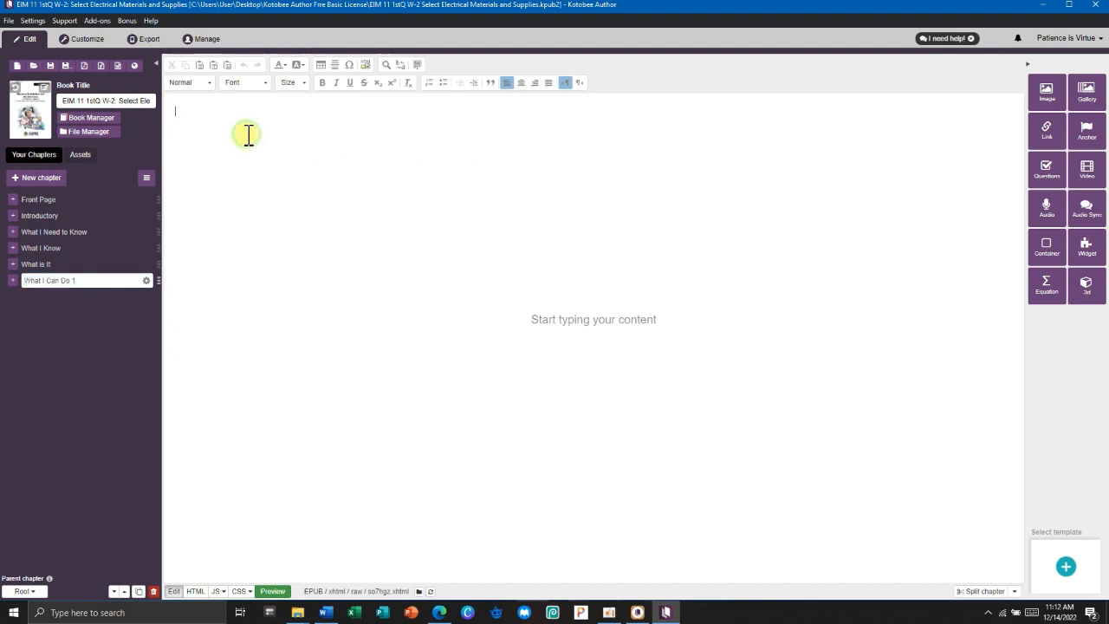
Insert a container with #00b2ff blue background and border colour.
left_click(1046, 247)
left_click(501, 116)
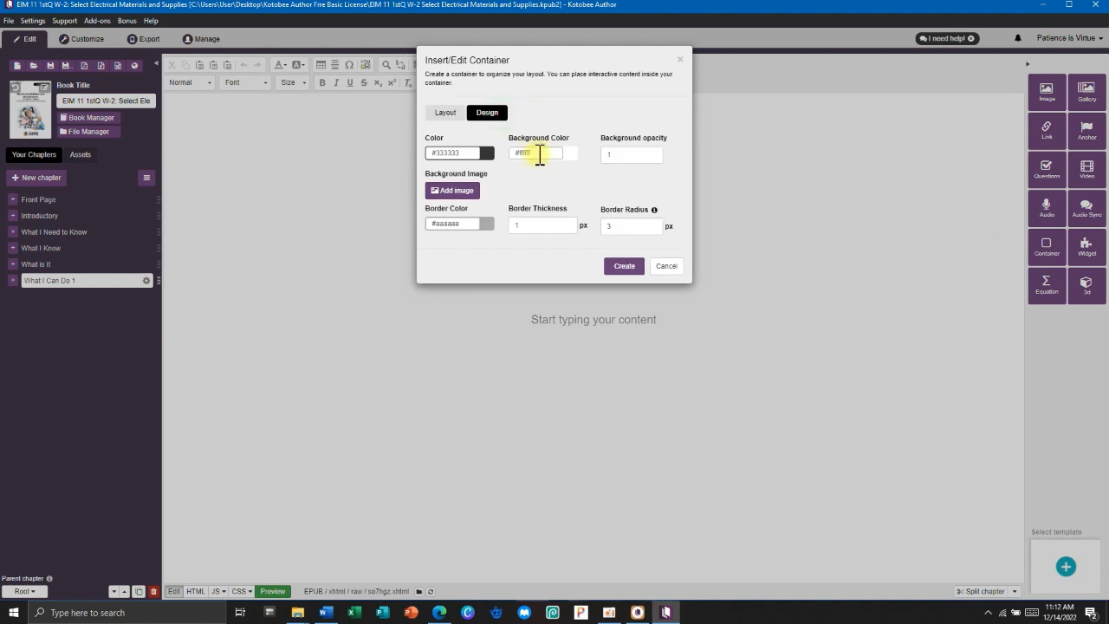
left_click(541, 153)
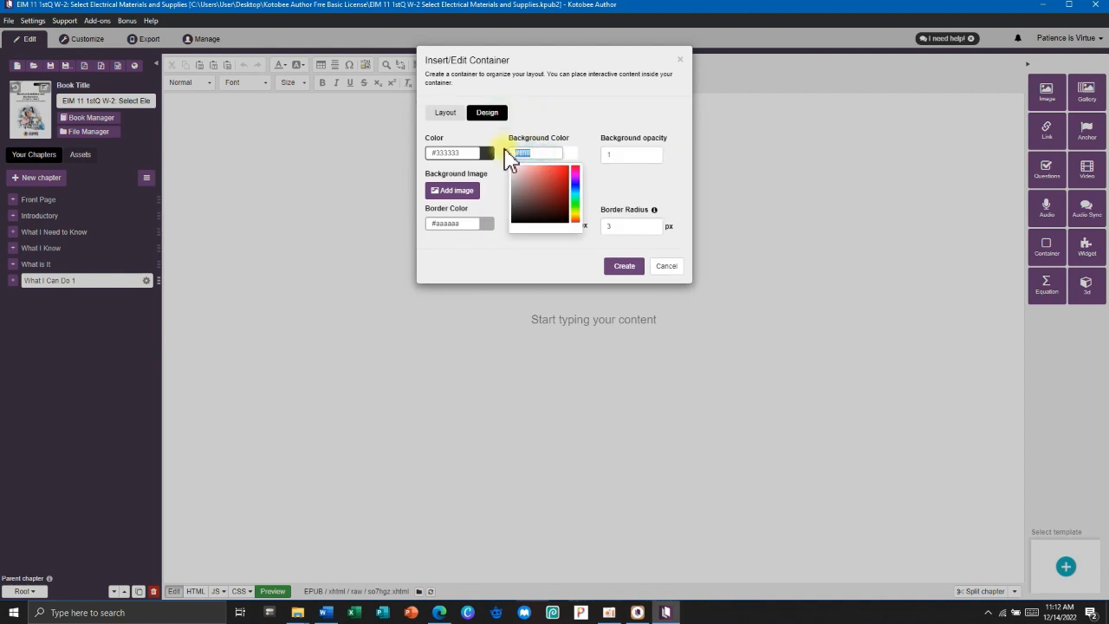
key("super+v")
left_click(534, 208)
triple_click(465, 224)
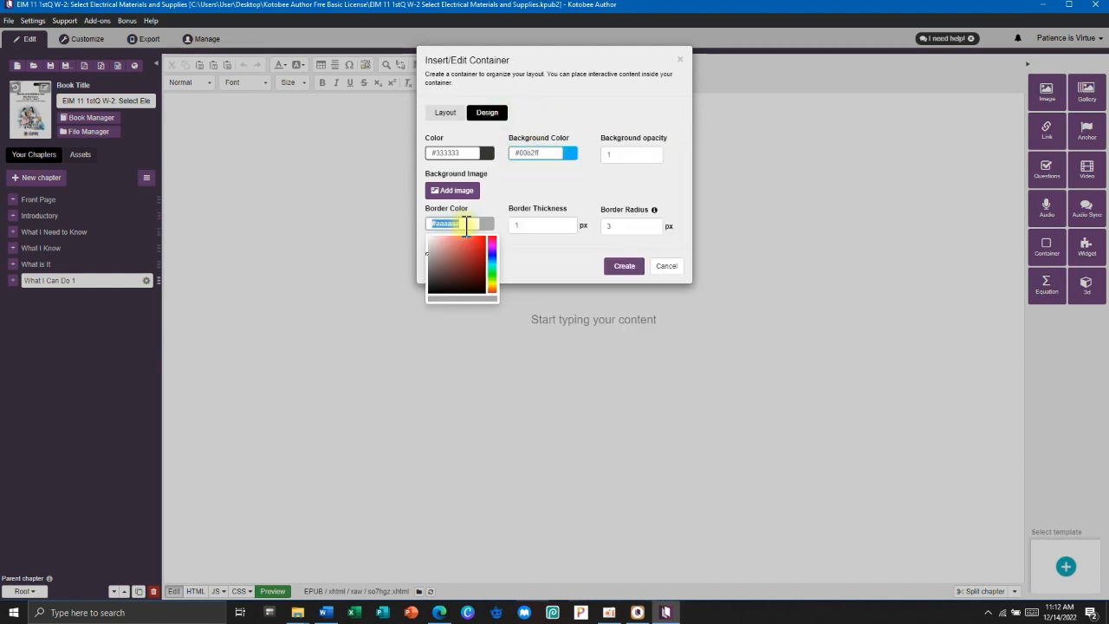
key("ctrl+v")
left_click(619, 267)
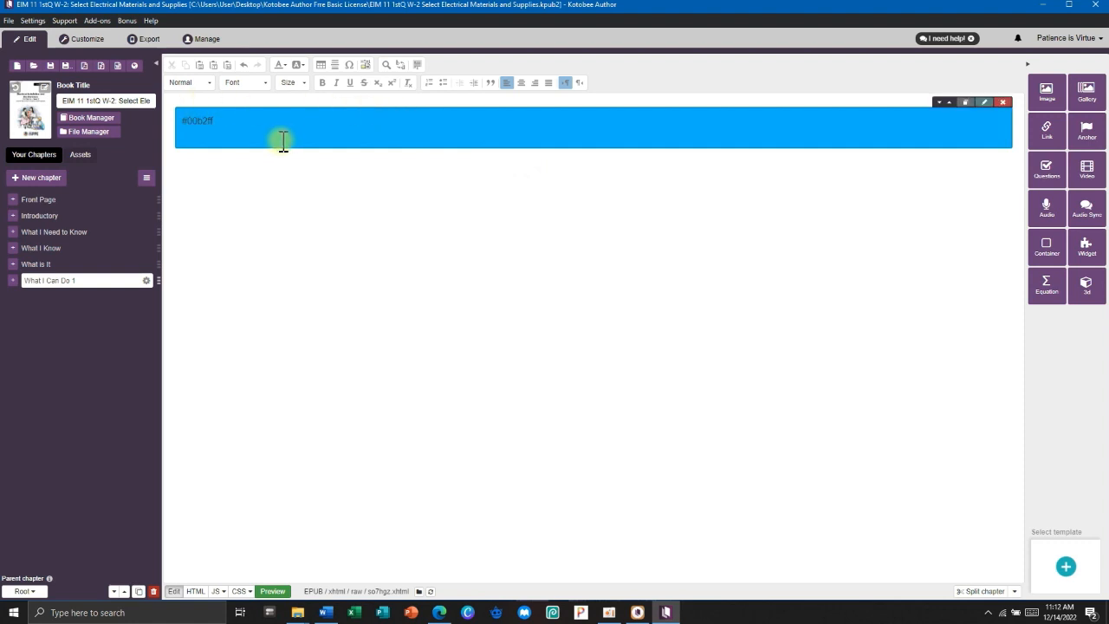
Paste the 'What I Can Do 1' heading into the container at bold 24 pt, then return to Word.
key("super+v")
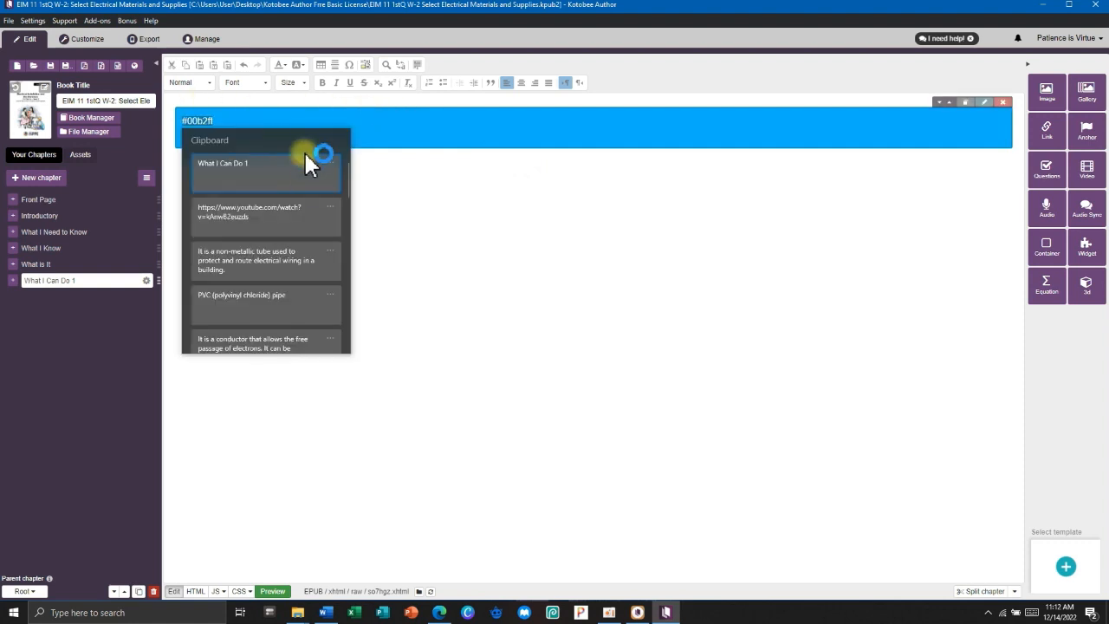
left_click(256, 180)
left_click_drag(284, 120, 158, 124)
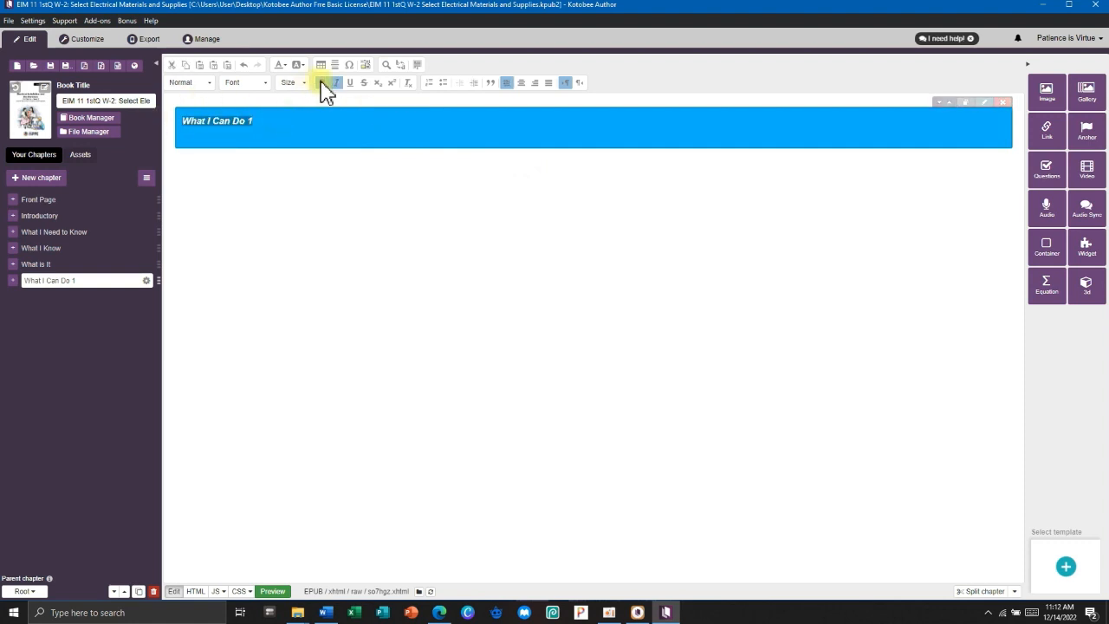
left_click(293, 83)
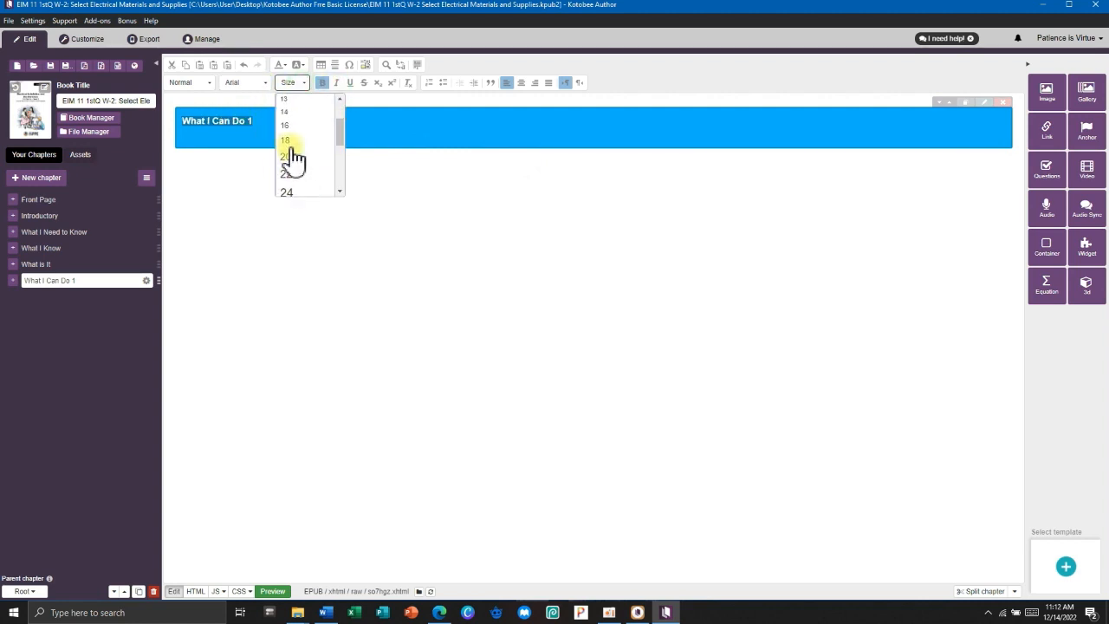
left_click(291, 192)
left_click(326, 156)
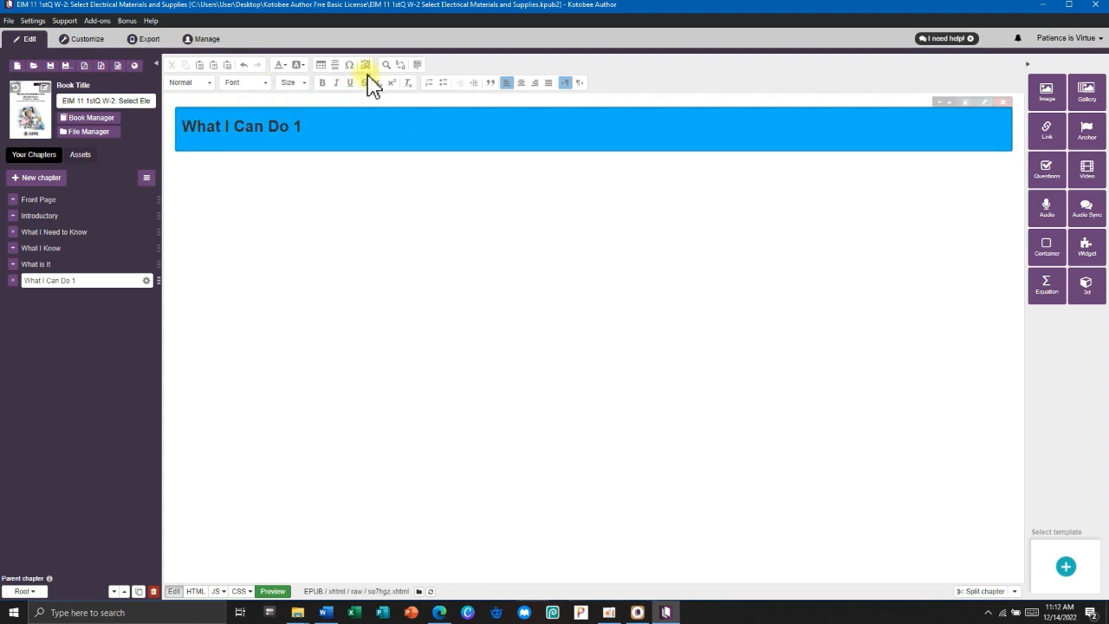
left_click(259, 166)
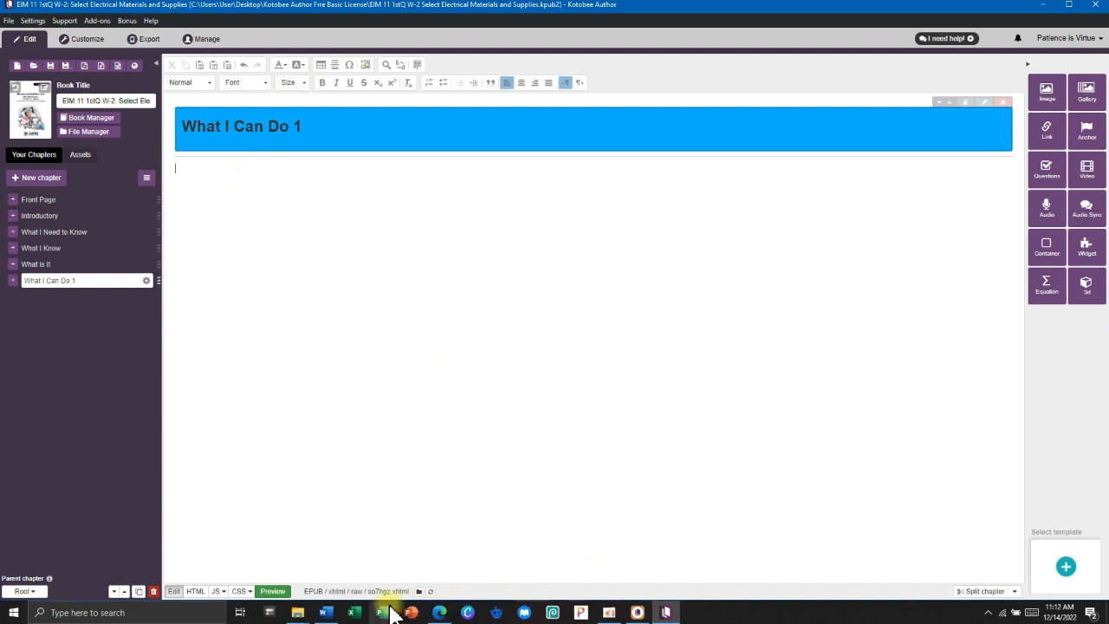
mouse_move(325, 613)
left_click(346, 561)
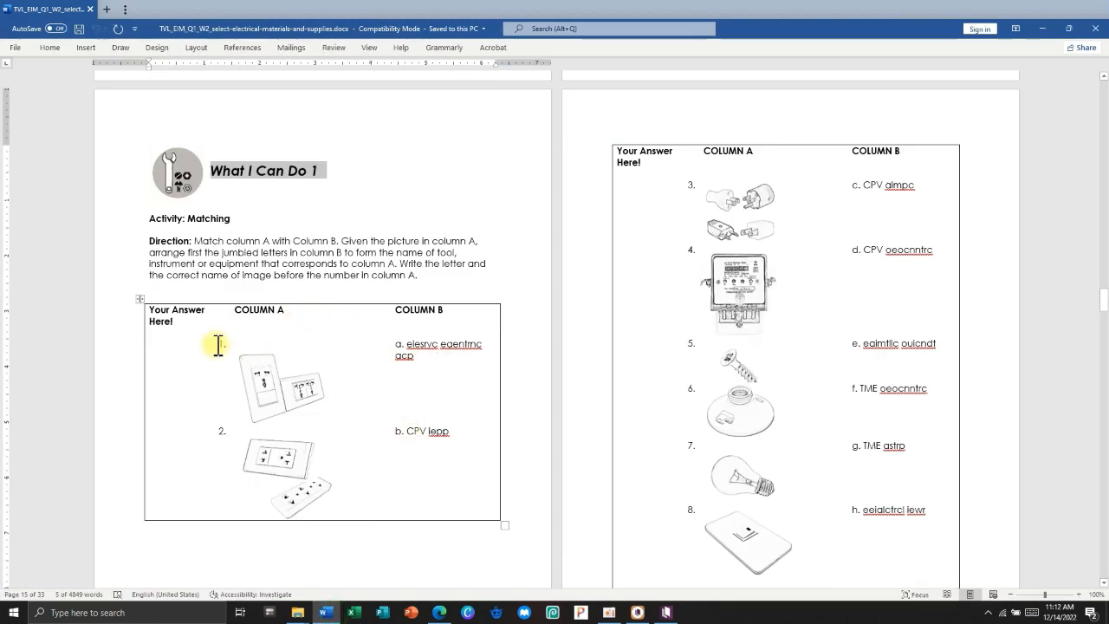
Review the What I Can Do 1 matching items 1–17 in Word, then minimize Word.
scroll(218, 345, "down", 1)
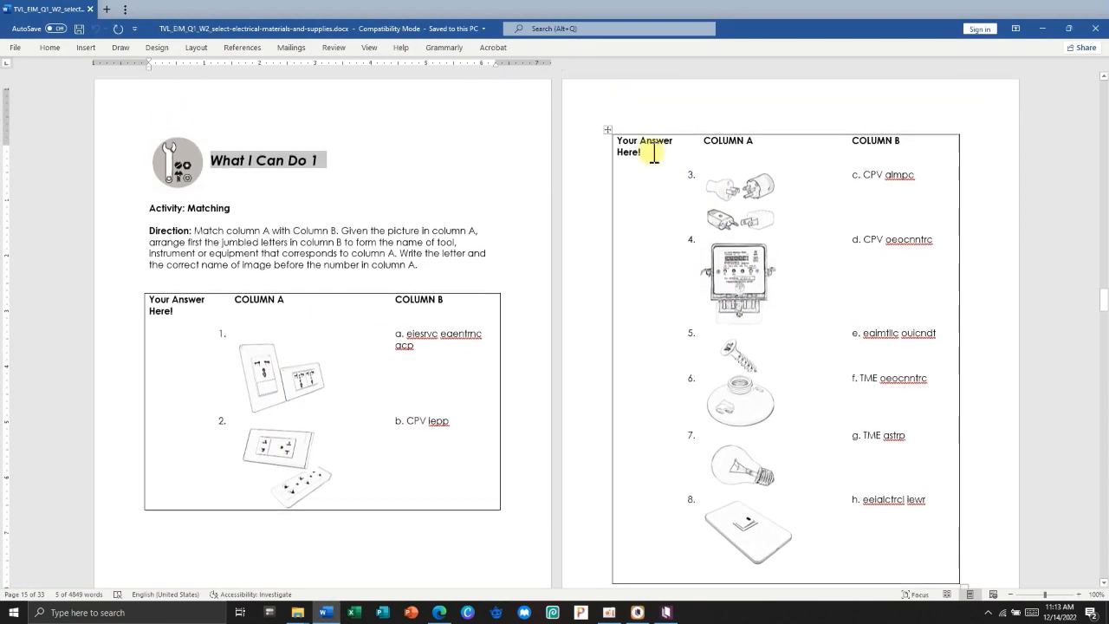
scroll(602, 344, "down", 5)
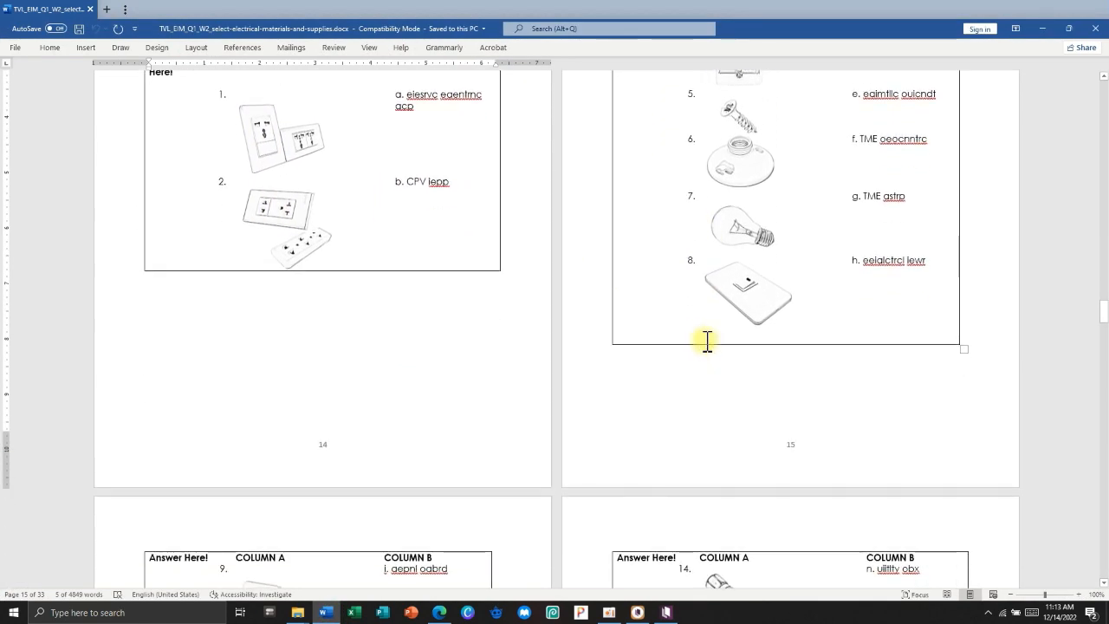
scroll(698, 339, "down", 5)
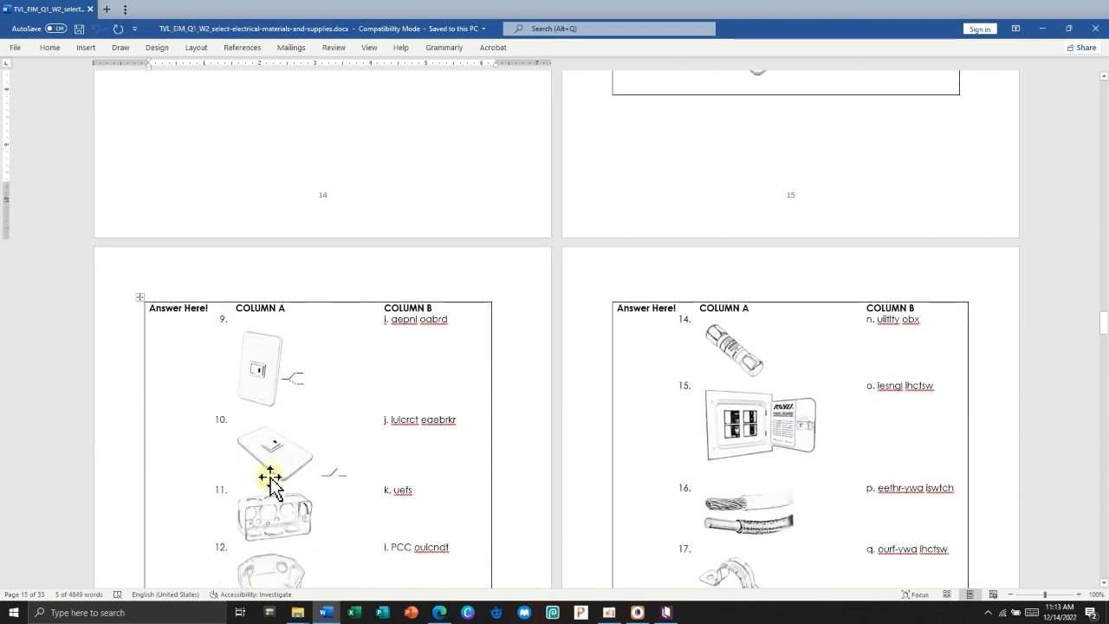
scroll(299, 416, "up", 15)
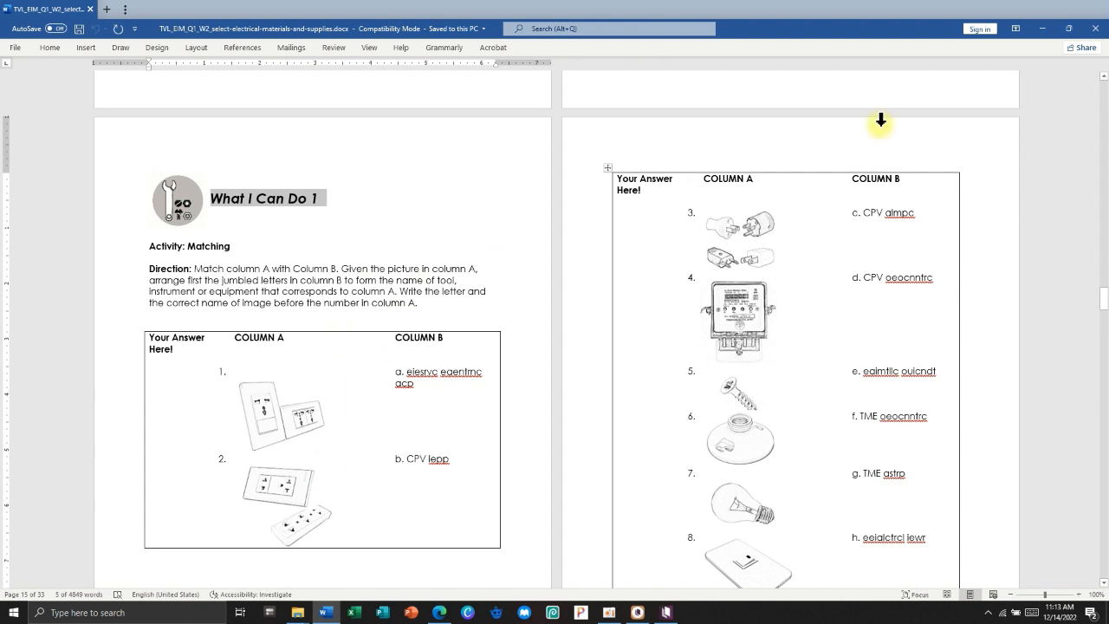
left_click(1042, 28)
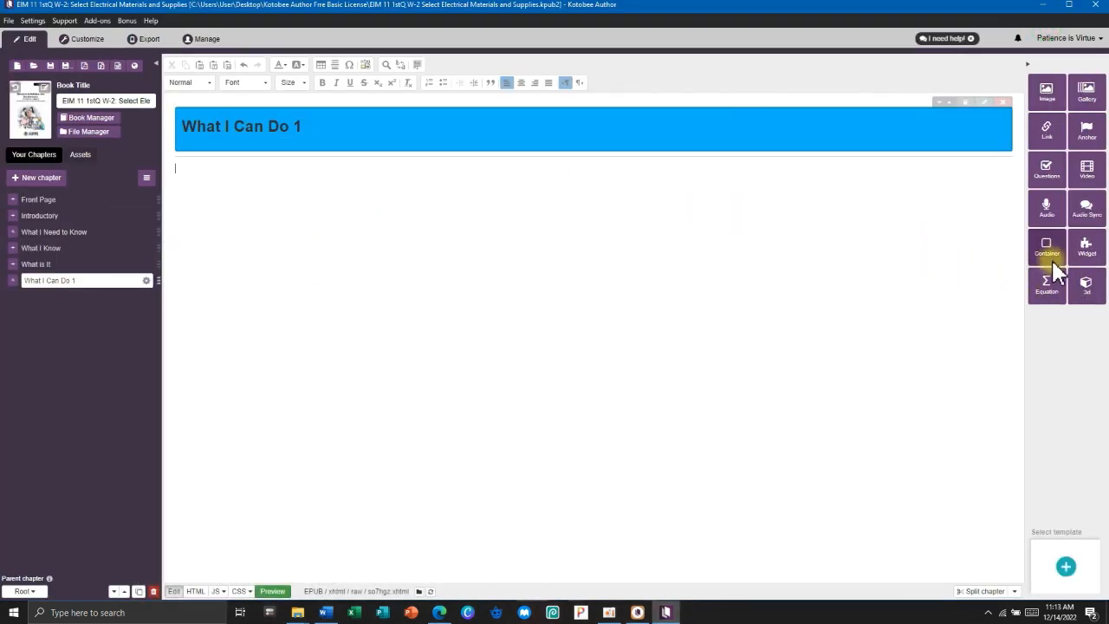
Check Kotobee's Popup and Page Widget options without inserting one, then return to the bookwidgets search in Edge.
left_click(1089, 250)
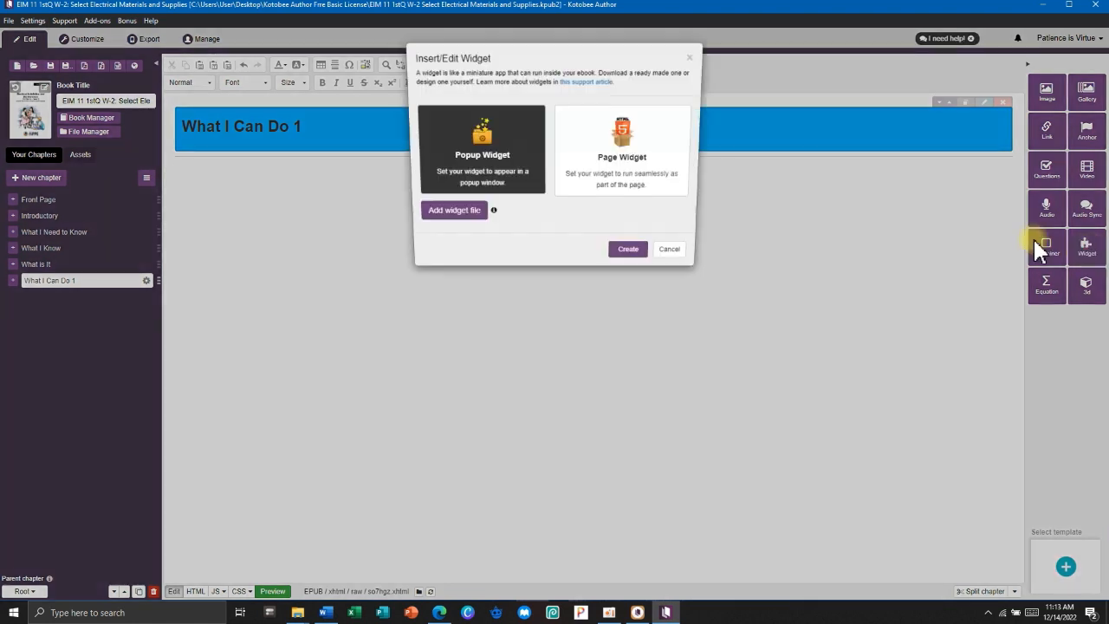
left_click(675, 253)
left_click(440, 613)
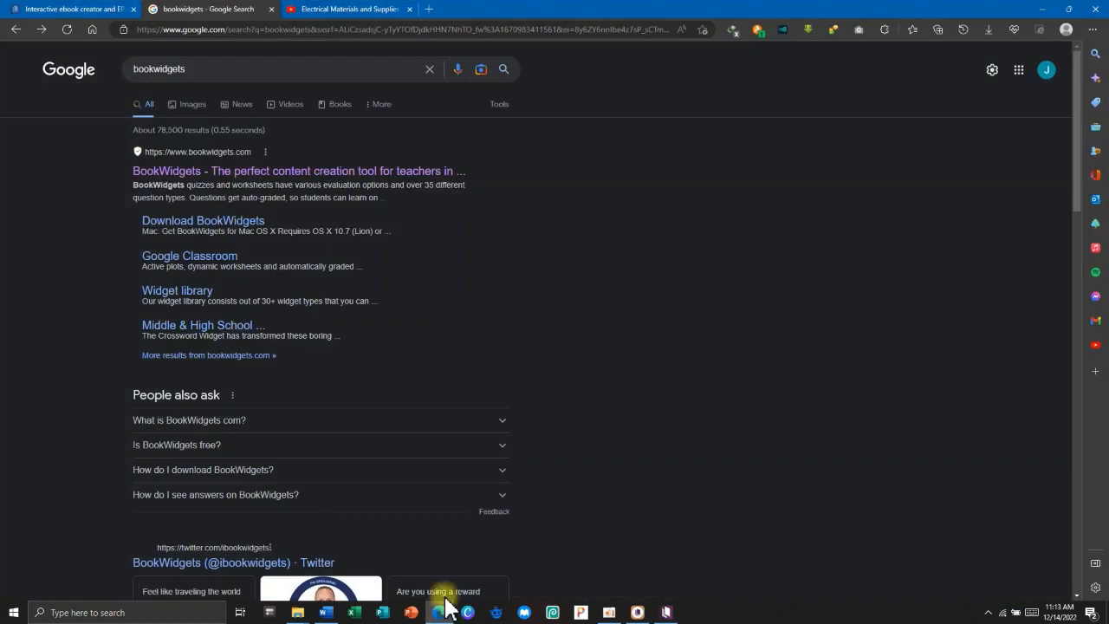
Open the top result, BookWidgets – 'The perfect content creation tool for teachers'.
left_click(206, 68)
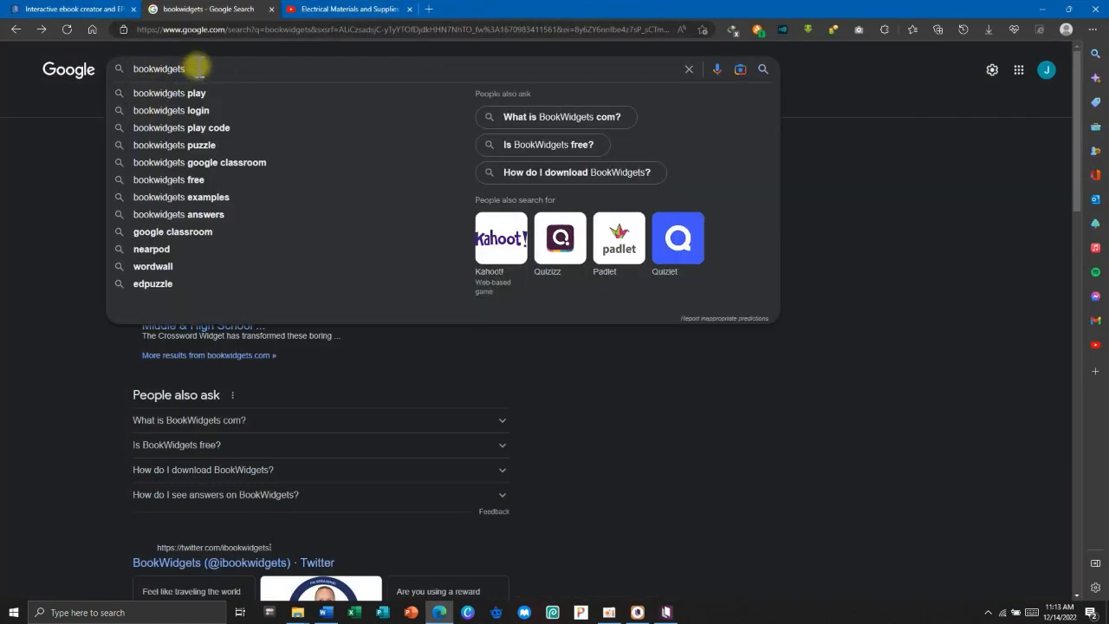
left_click(23, 156)
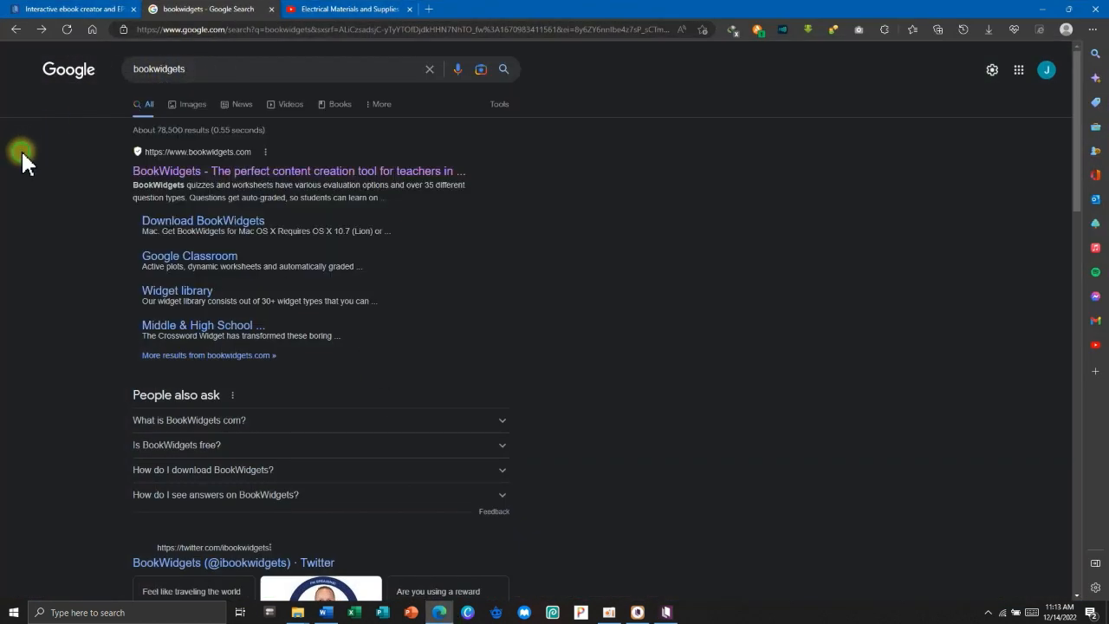
left_click(165, 173)
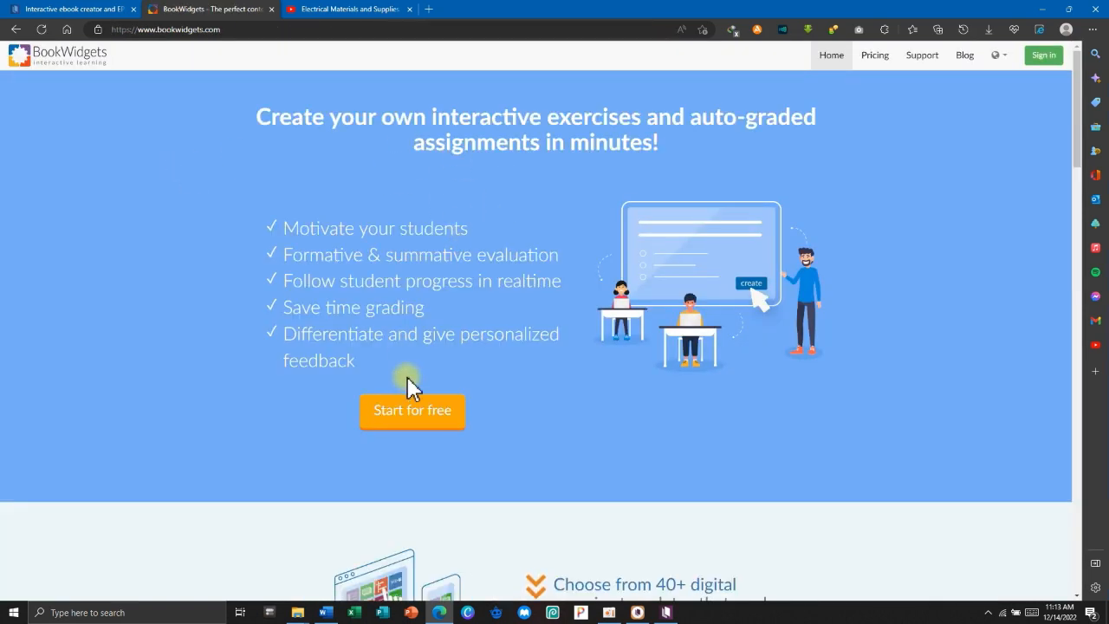
Start a free BookWidgets sign-up using a Google account rather than e-mail and password.
left_click(401, 419)
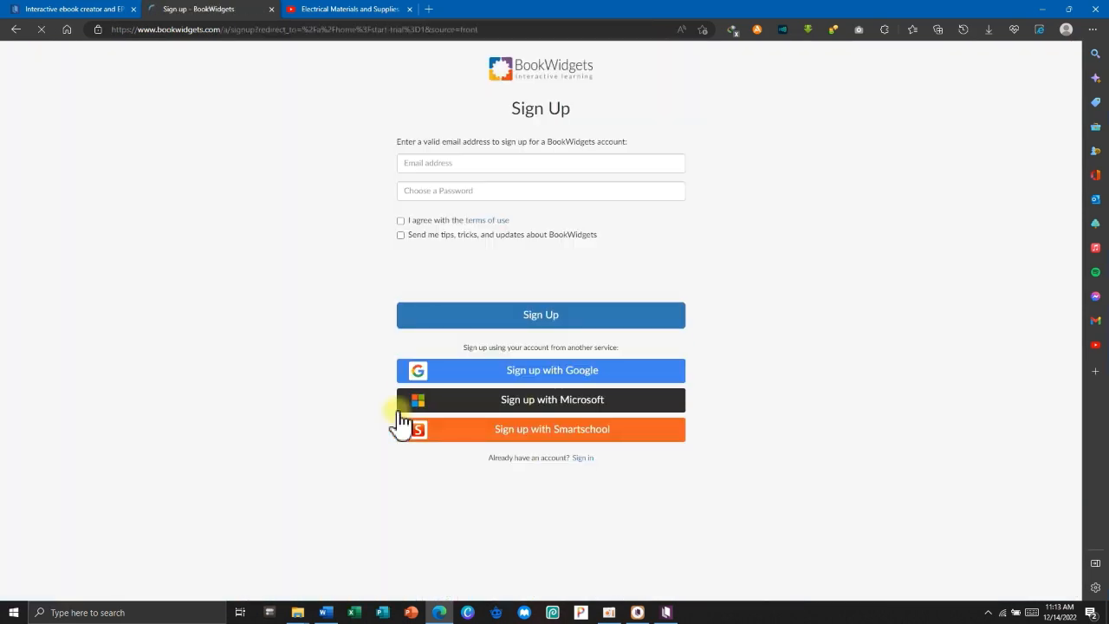
left_click(448, 165)
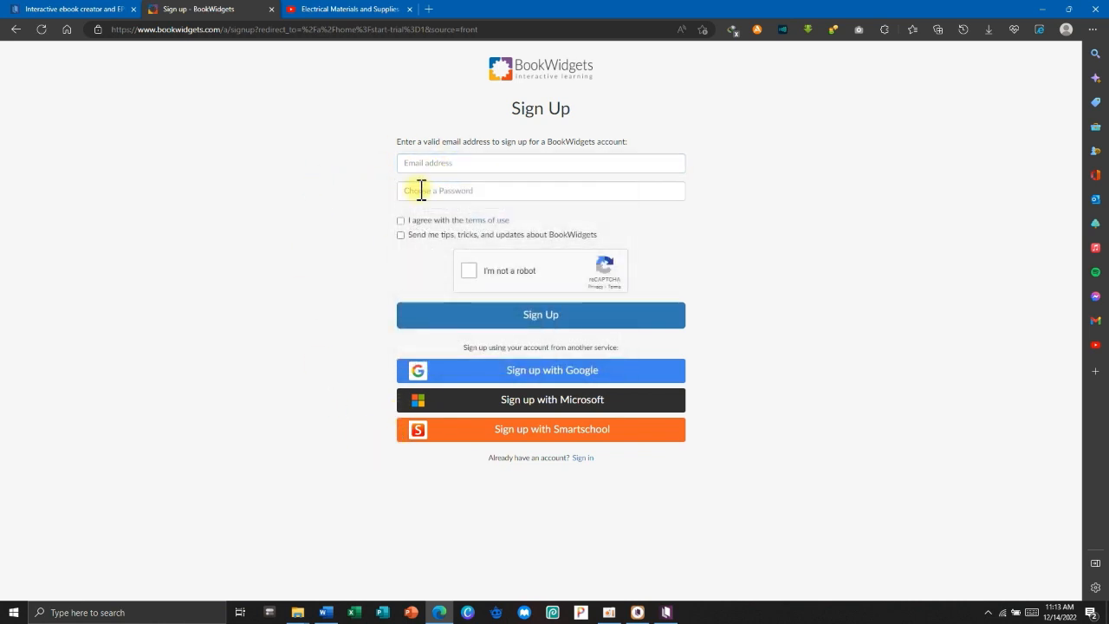
left_click(419, 189)
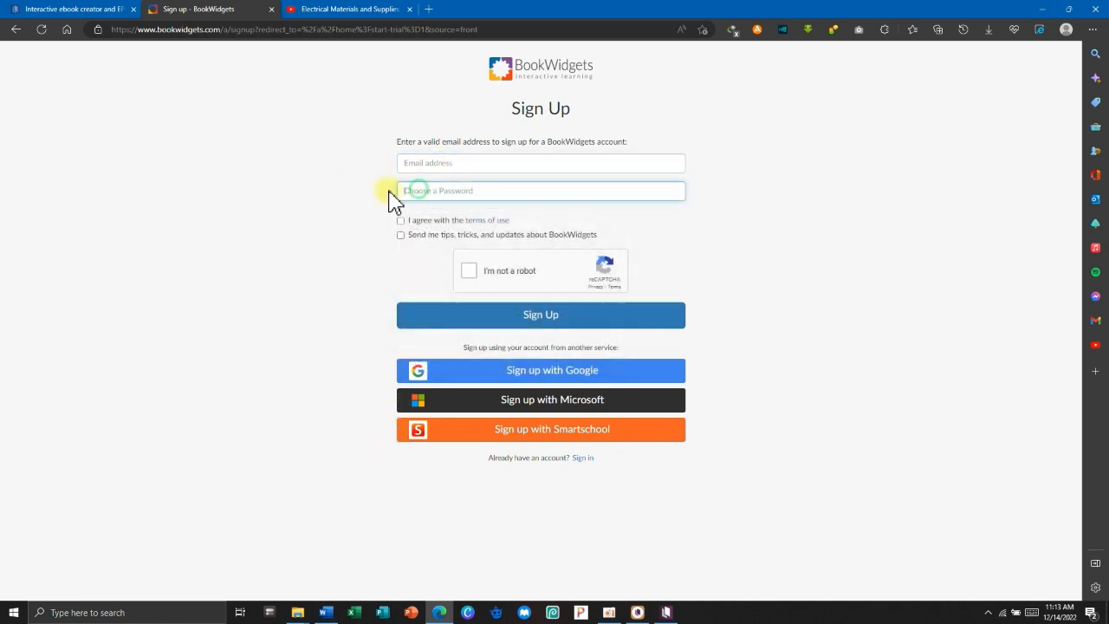
left_click(507, 376)
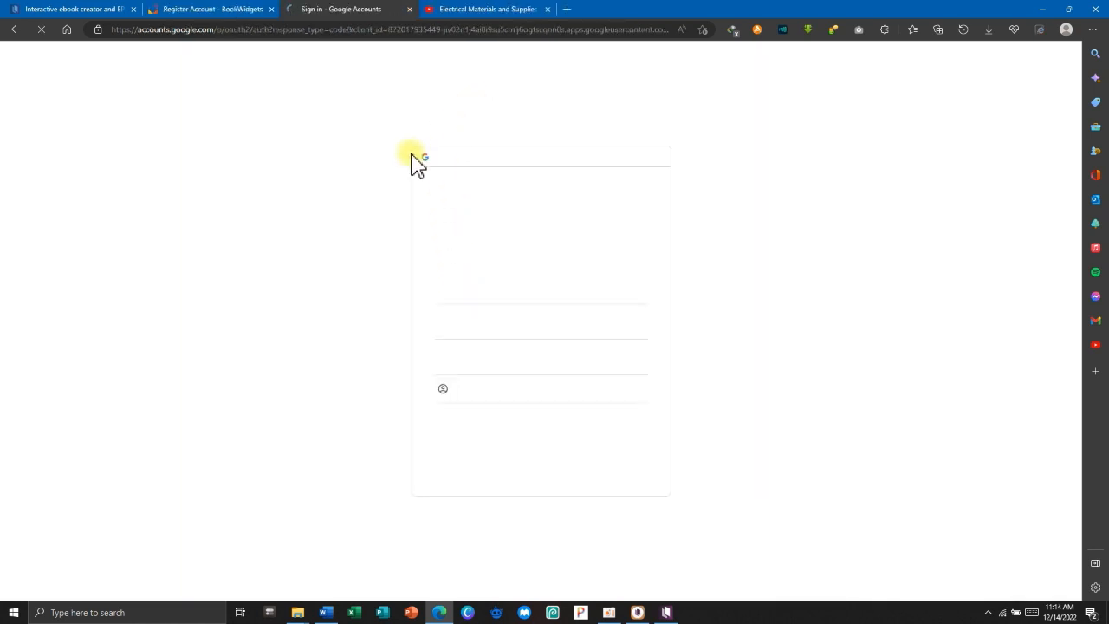
left_click(493, 293)
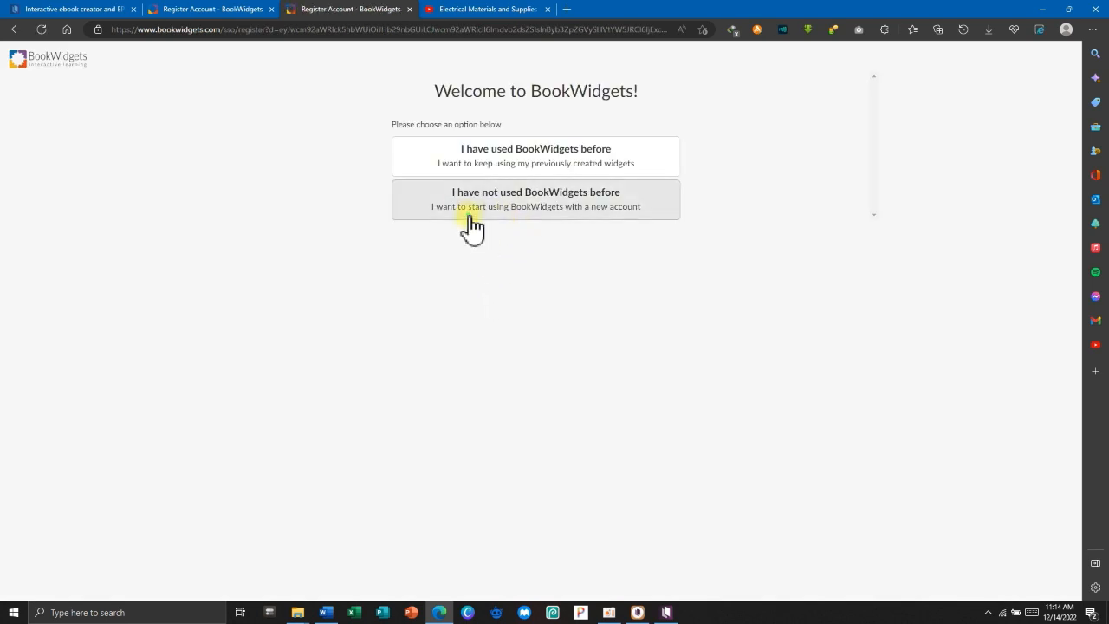
left_click(468, 221)
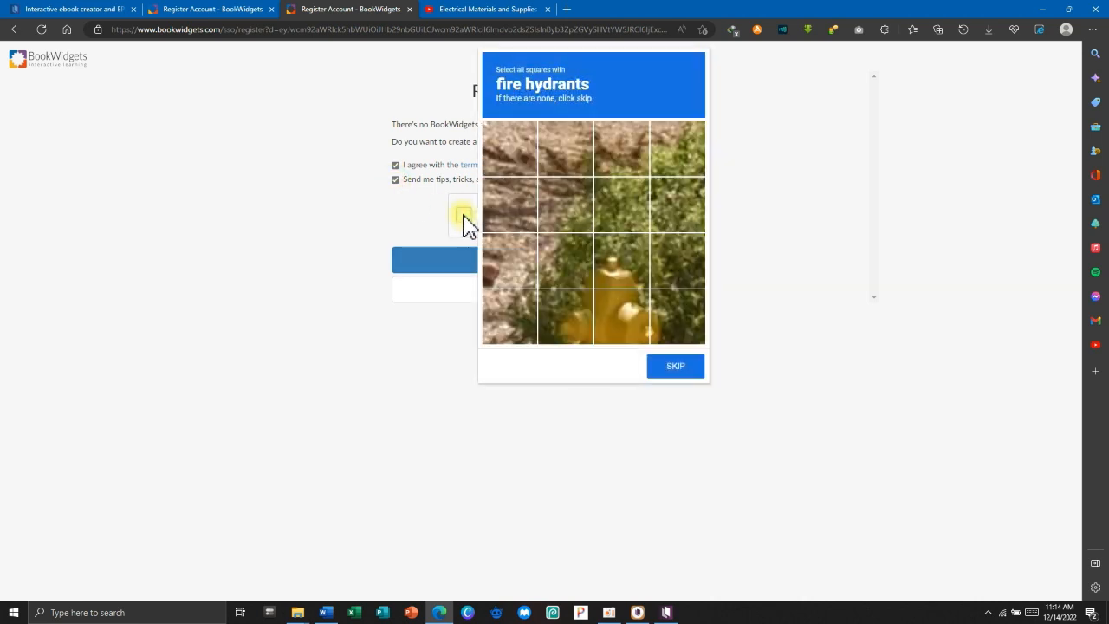
Pass the fire hydrant image challenge, skip the taxis round, and register the account.
left_click(615, 279)
left_click(568, 319)
left_click(622, 318)
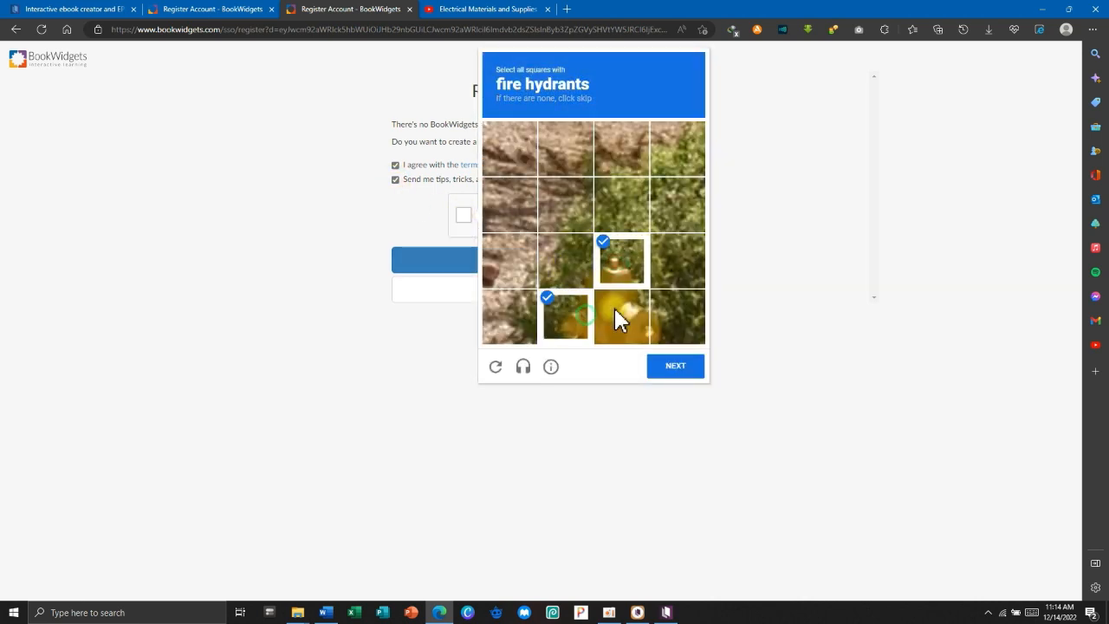
left_click(681, 319)
left_click(675, 371)
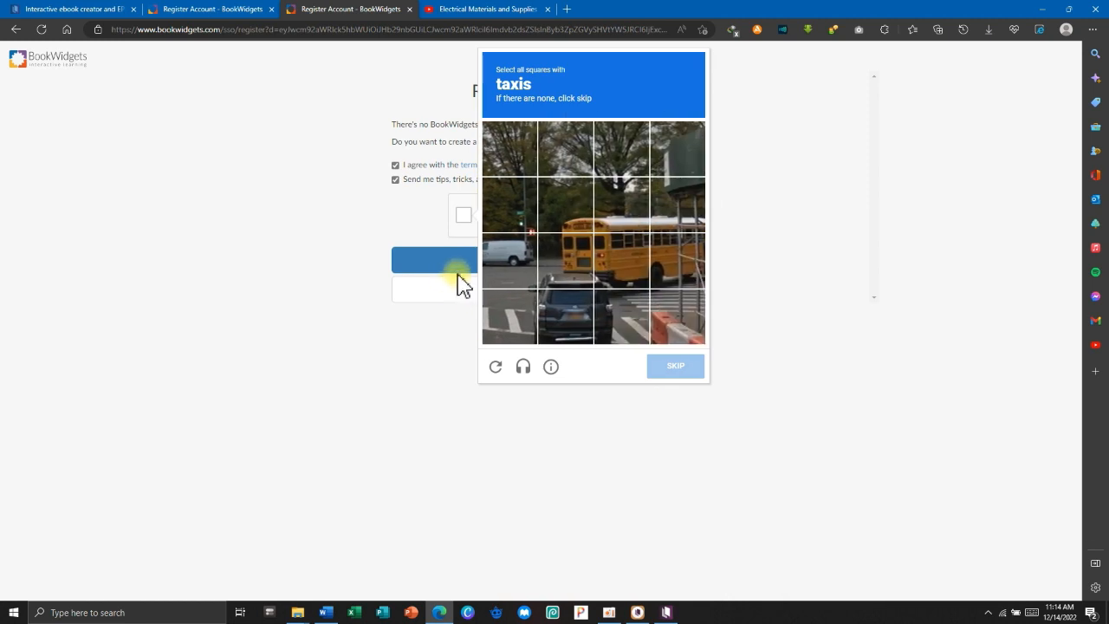
left_click(675, 372)
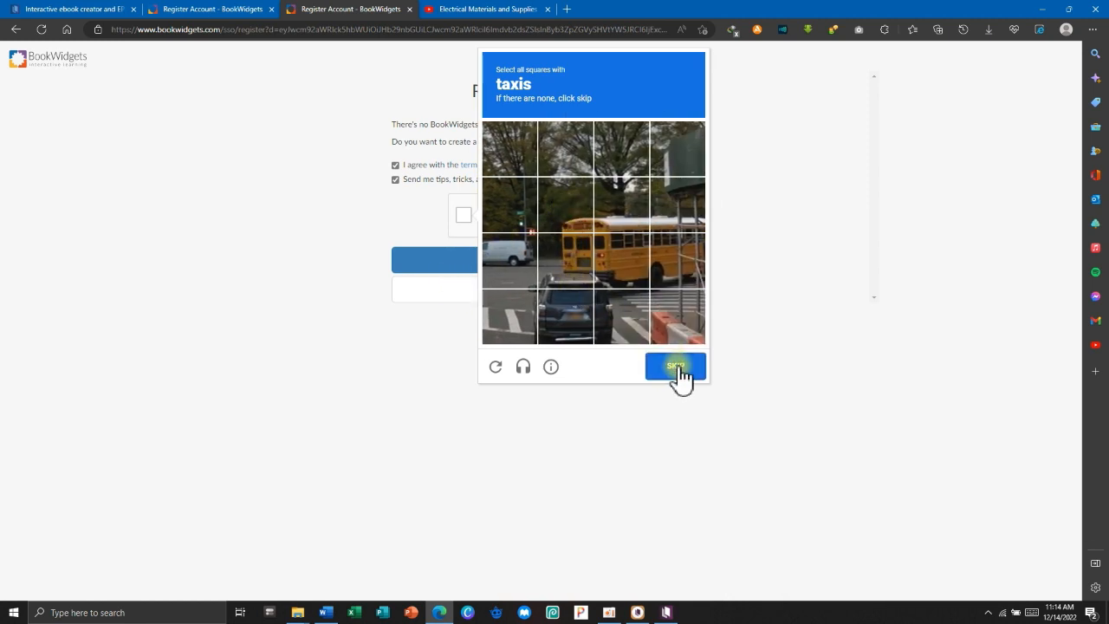
left_click(531, 260)
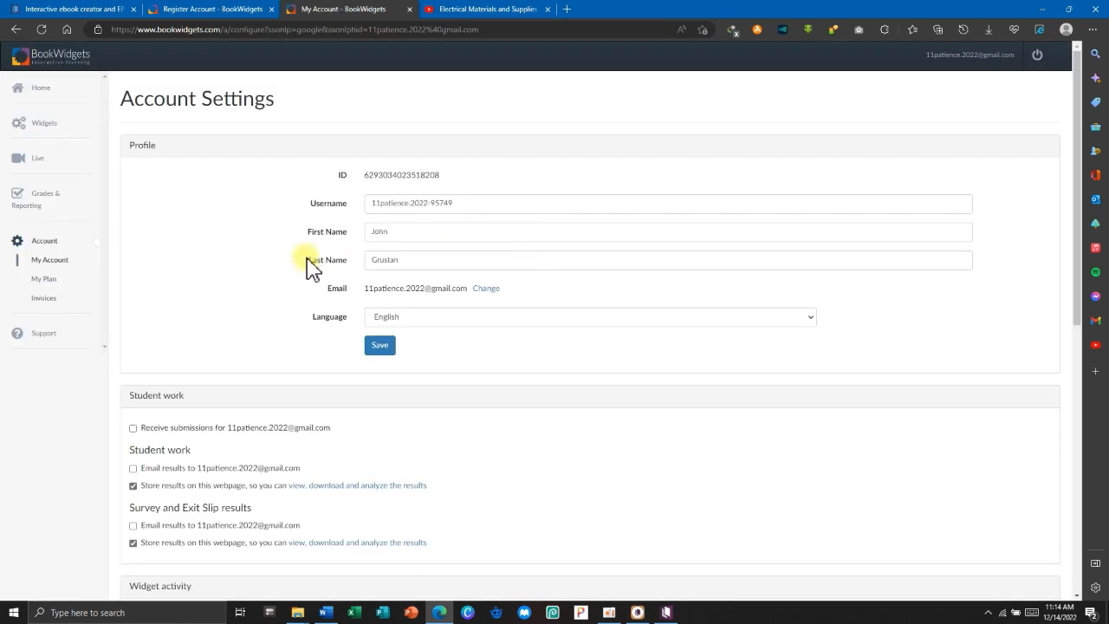
Go from Account Settings through Widgets to the Widget Examples gallery.
scroll(1072, 396, "down", 4)
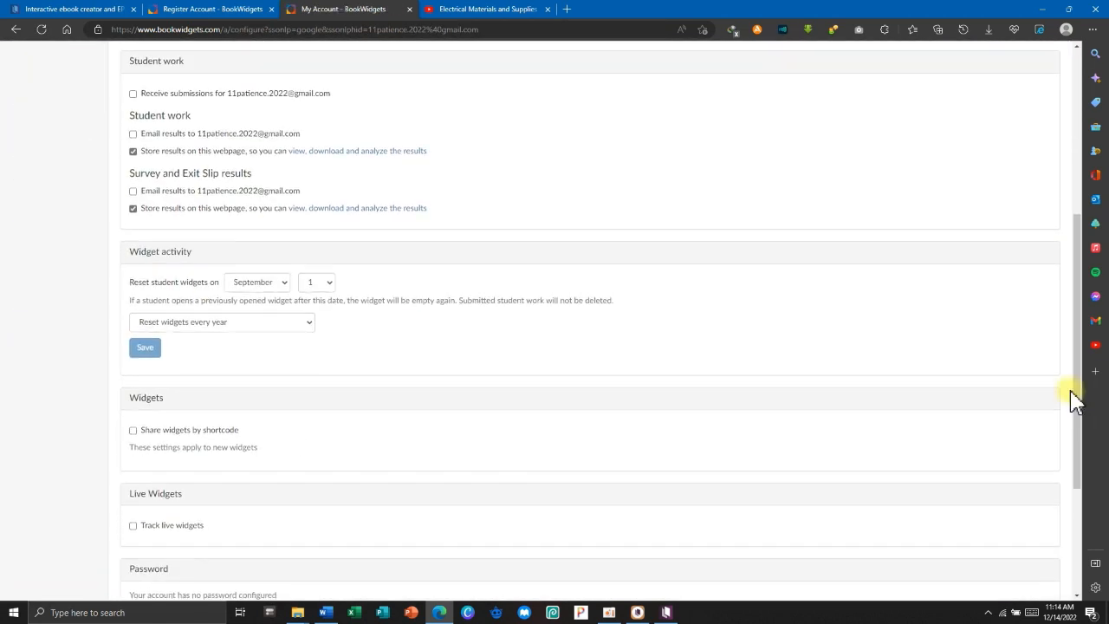
scroll(1047, 372, "up", 4)
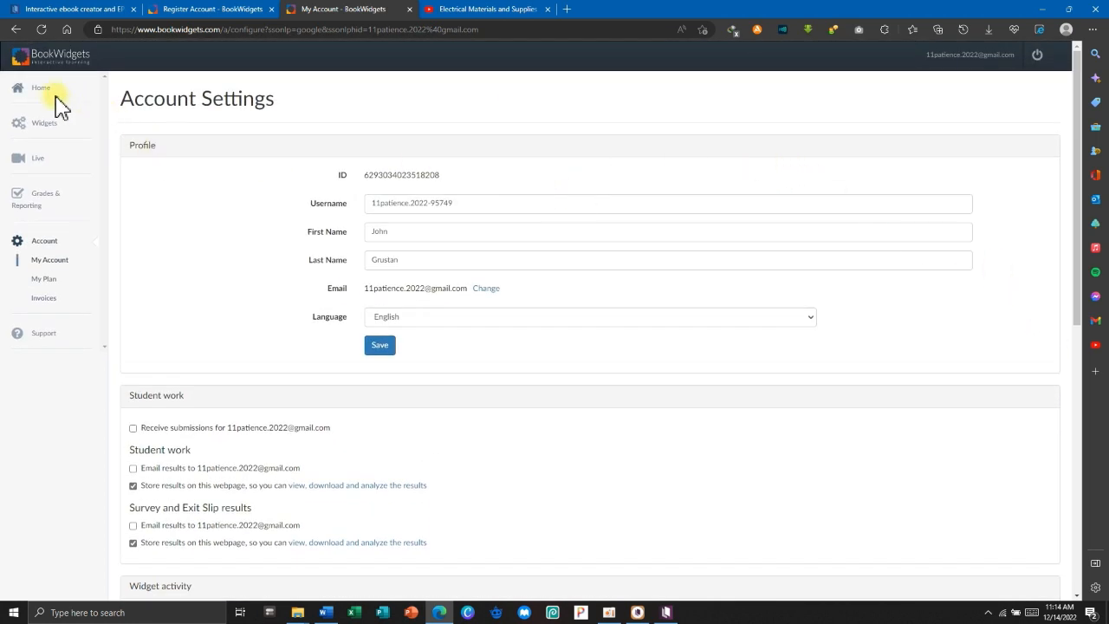
left_click(40, 124)
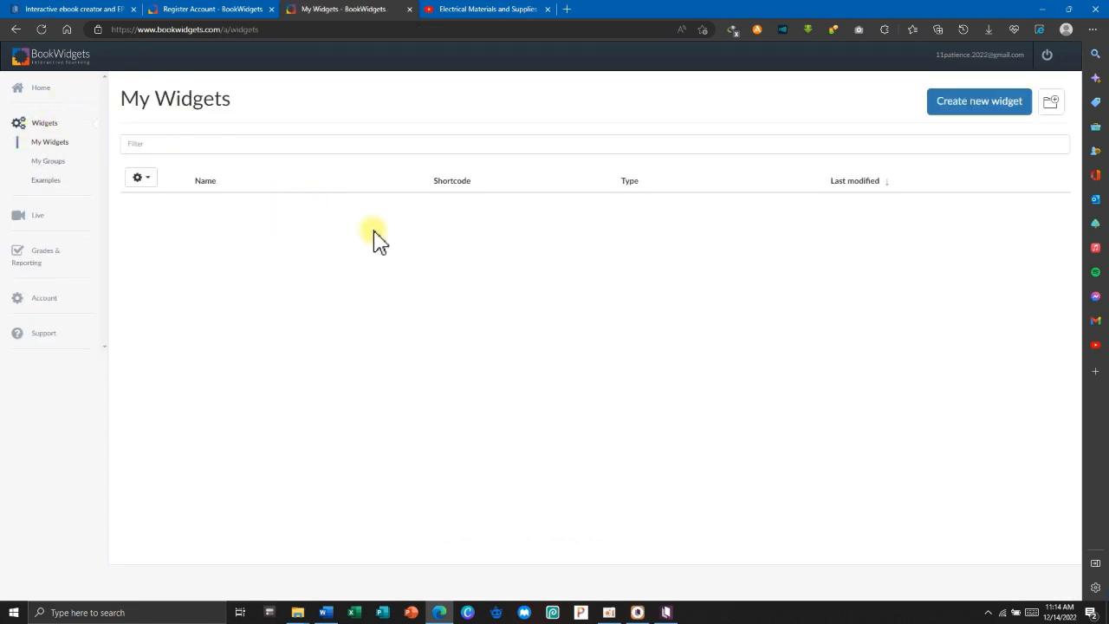
left_click(50, 182)
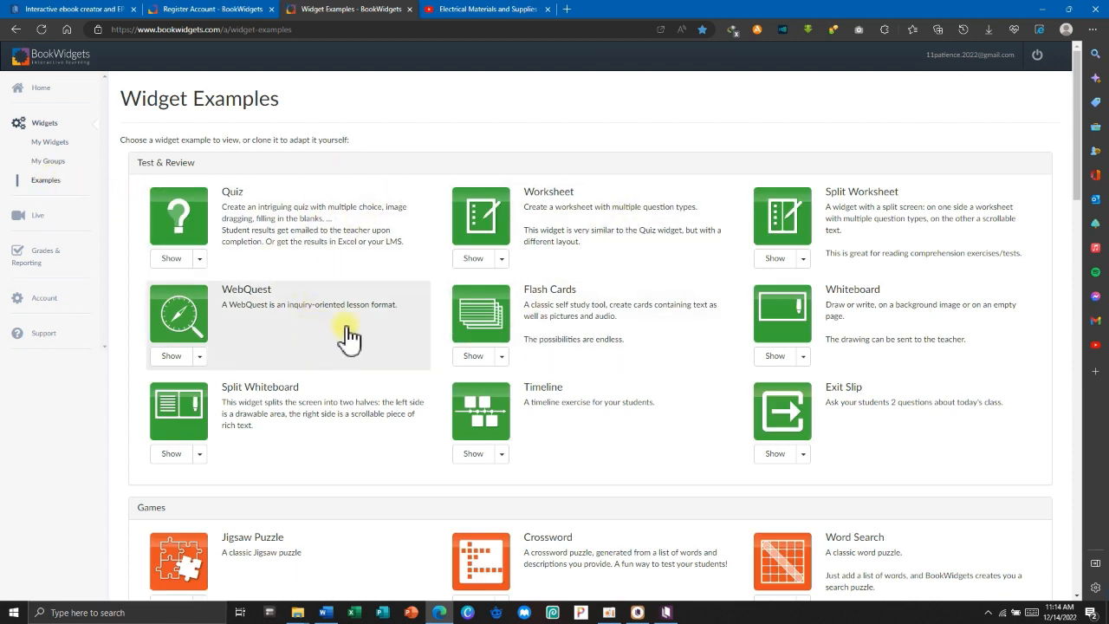
Preview the Animals variant of the Games Crossword example and copy it into the account.
scroll(659, 407, "down", 1)
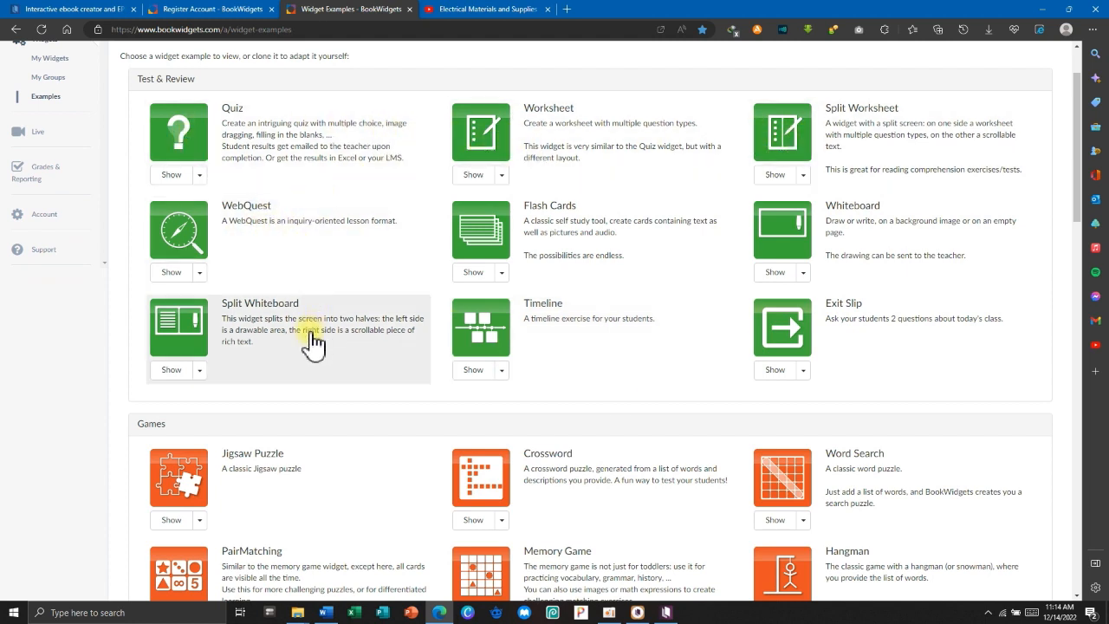
scroll(554, 381, "down", 3)
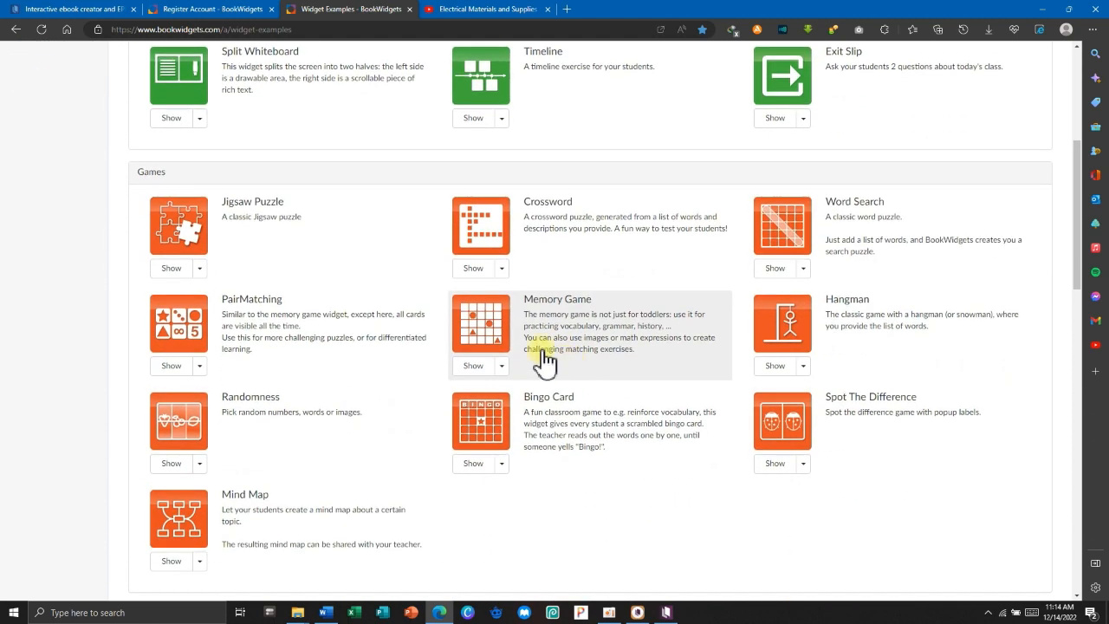
left_click(502, 268)
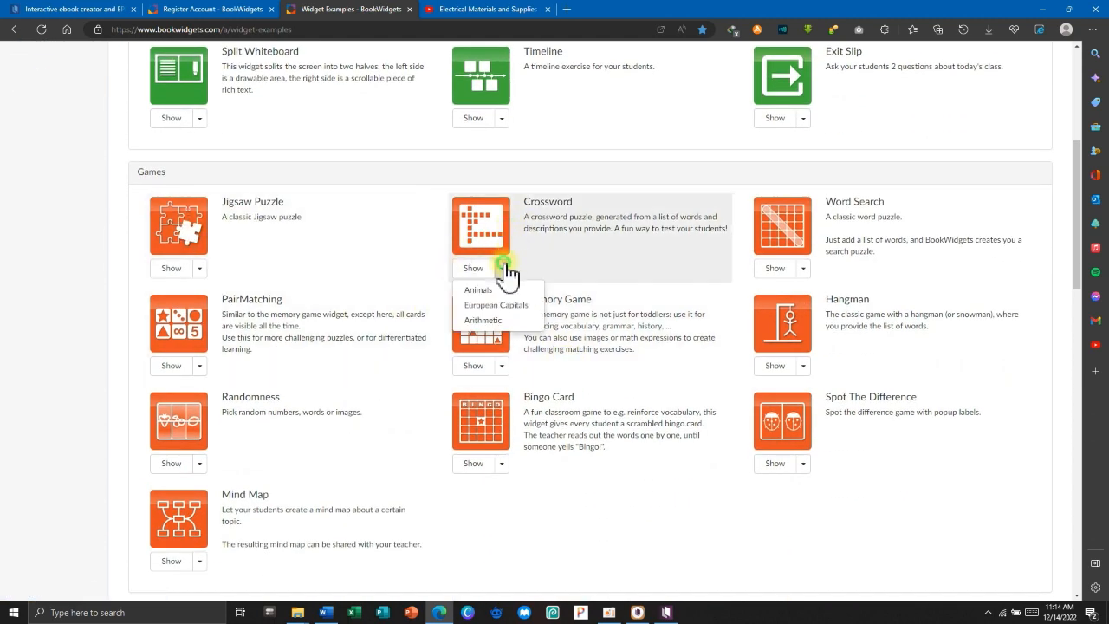
left_click(473, 268)
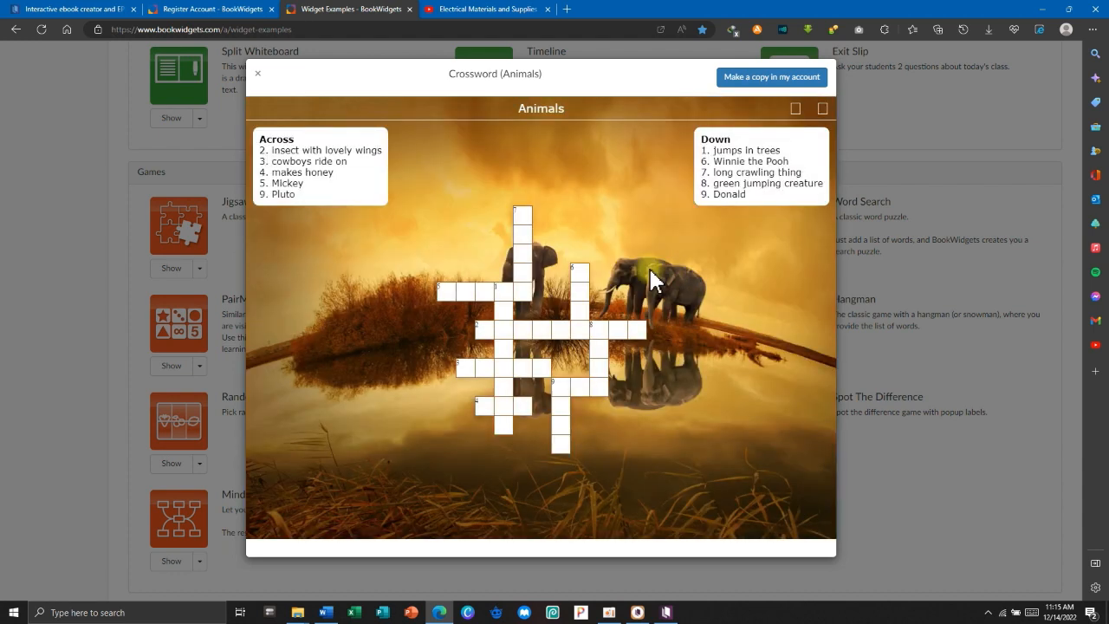
left_click(766, 80)
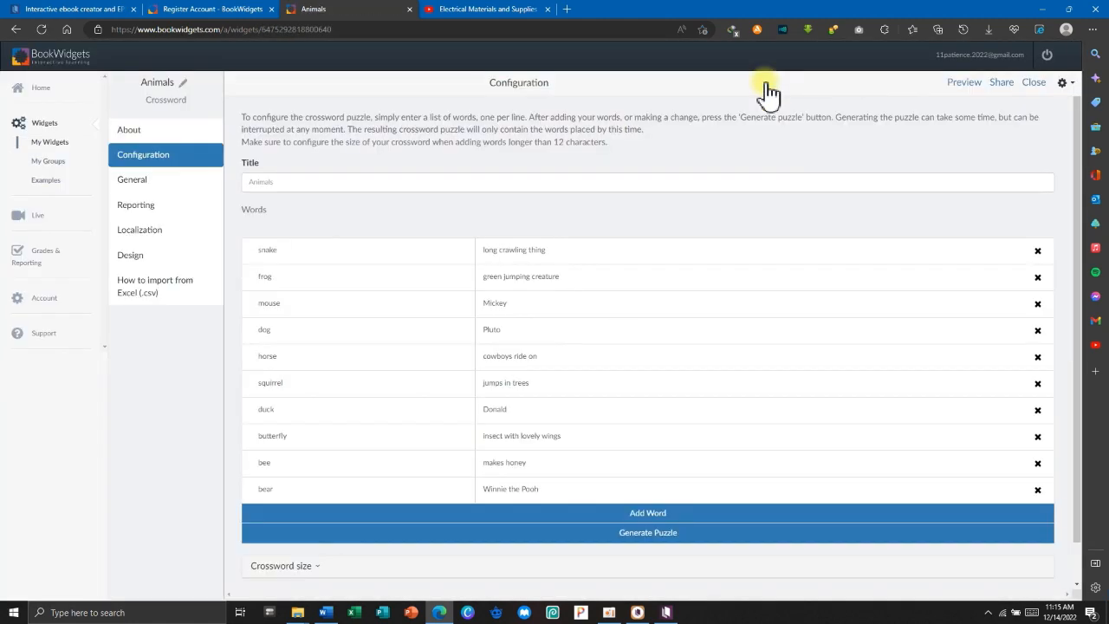
Inspect the crossword's title, ten word–clue pairs, 32×22 maximum size and Correction options.
left_click(313, 188)
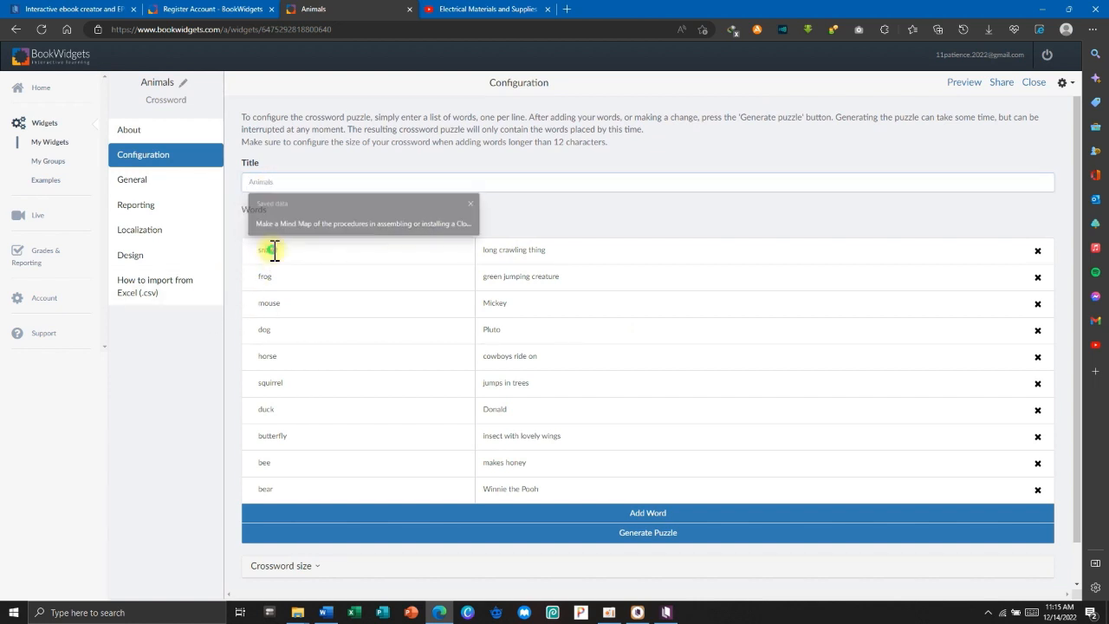
left_click(296, 269)
scroll(439, 379, "down", 1)
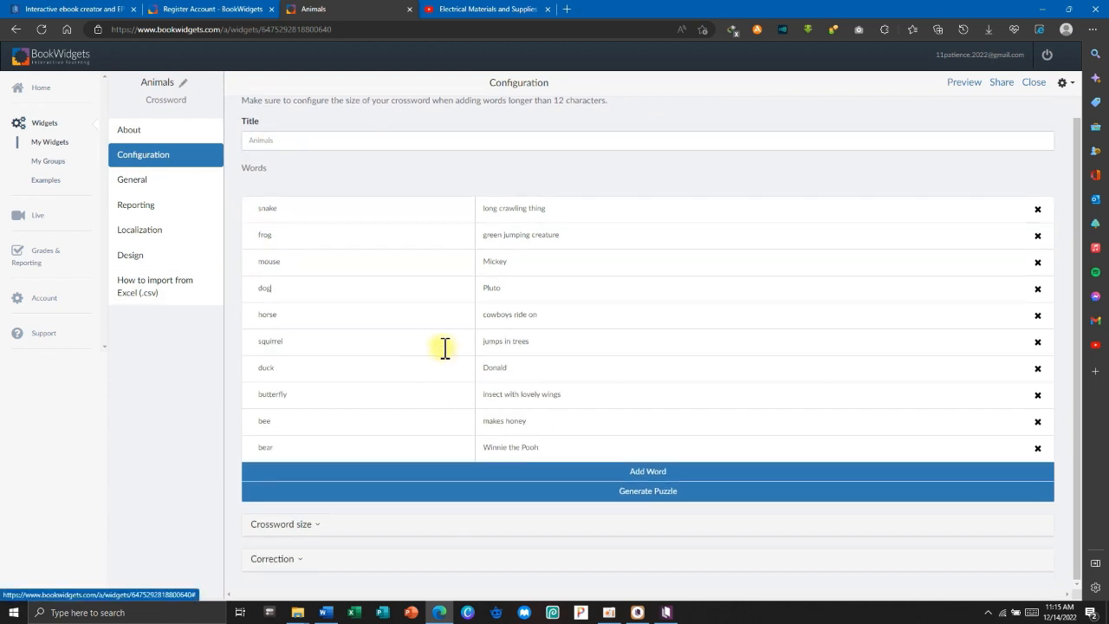
scroll(404, 396, "down", 1)
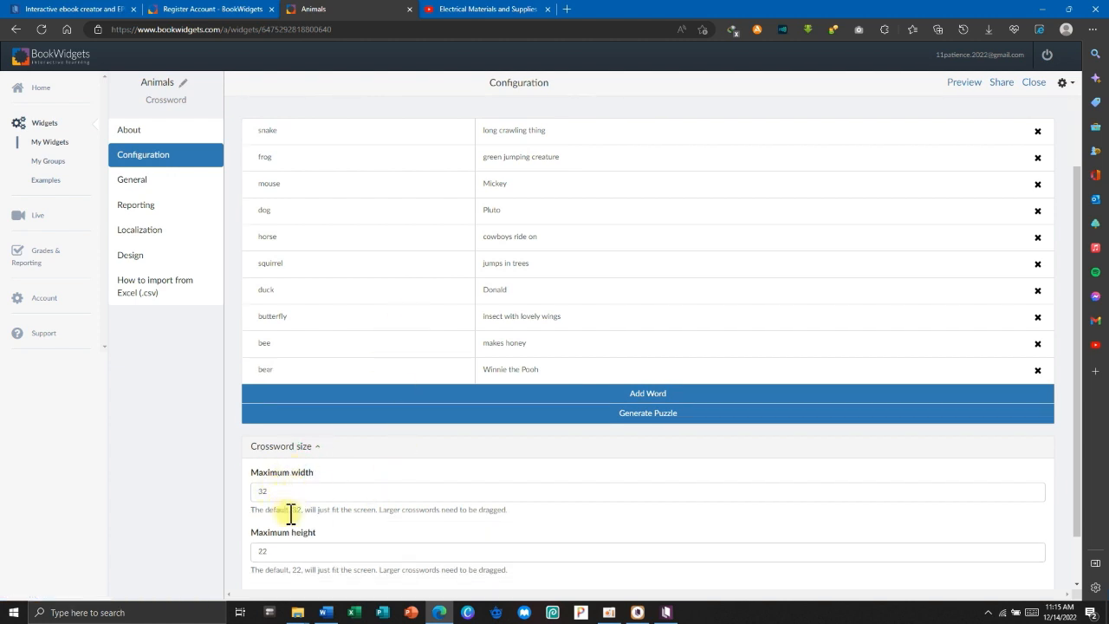
scroll(318, 526, "down", 1)
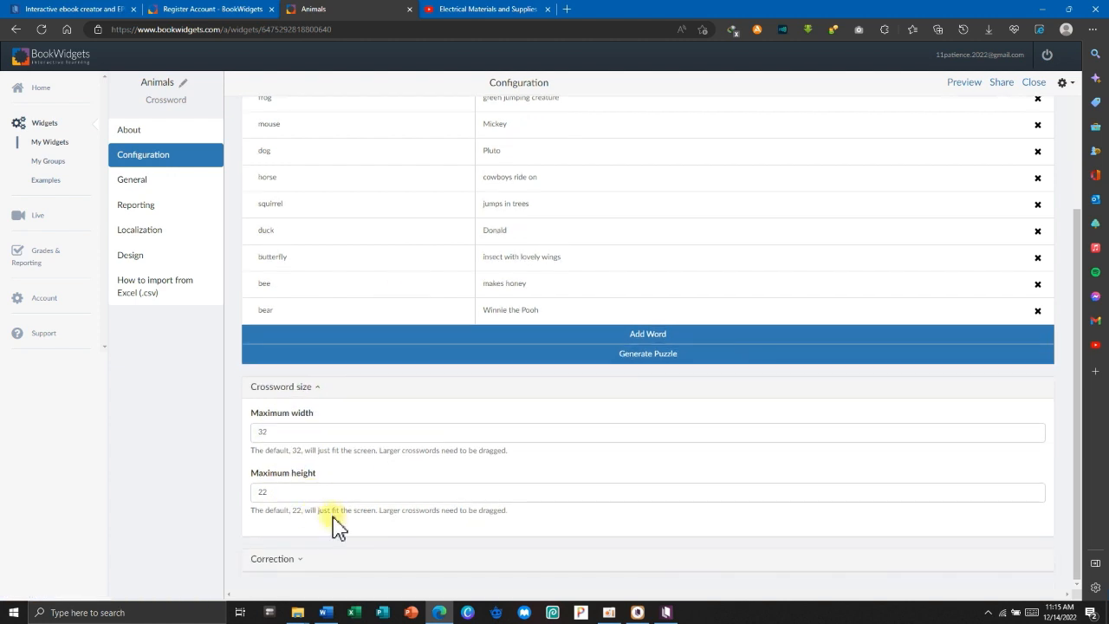
left_click(295, 561)
scroll(359, 471, "down", 1)
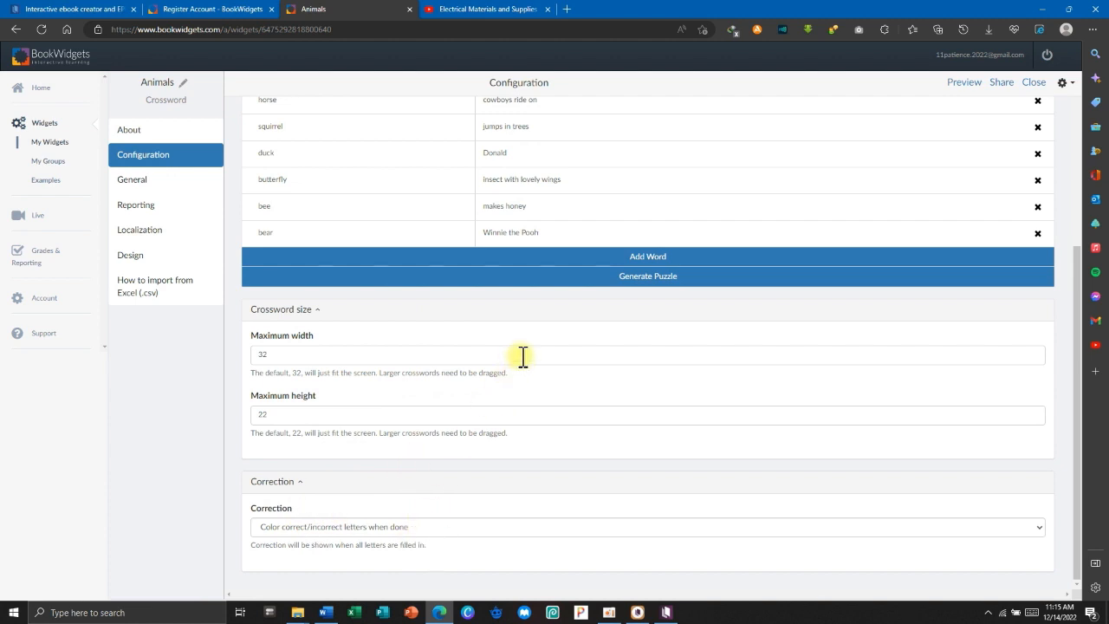
scroll(529, 342, "up", 5)
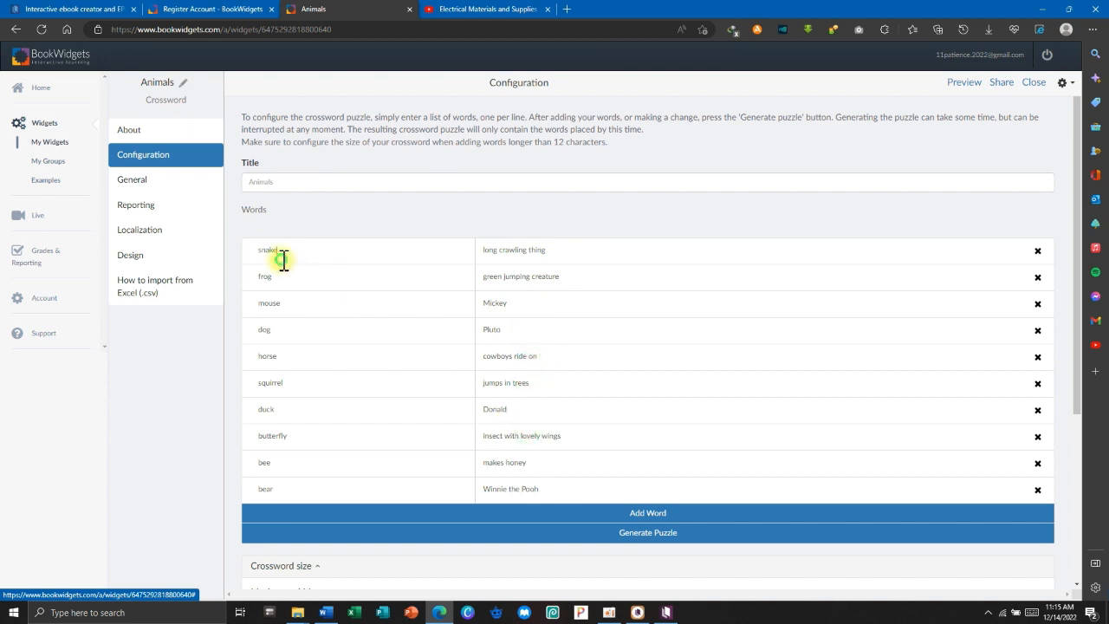
left_click(303, 374)
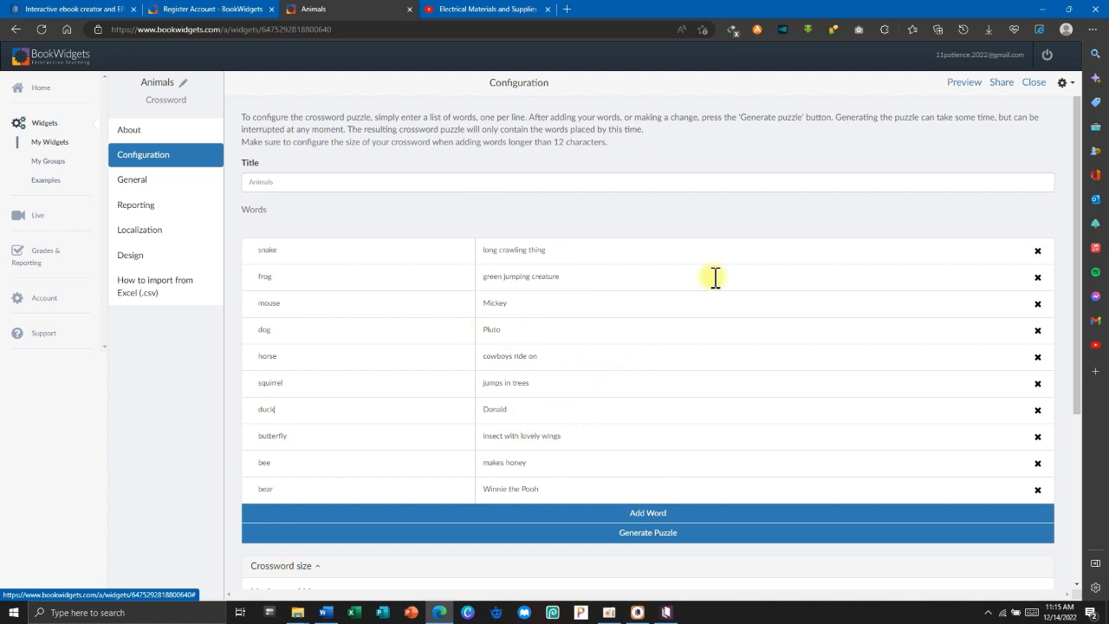
scroll(718, 275, "down", 2)
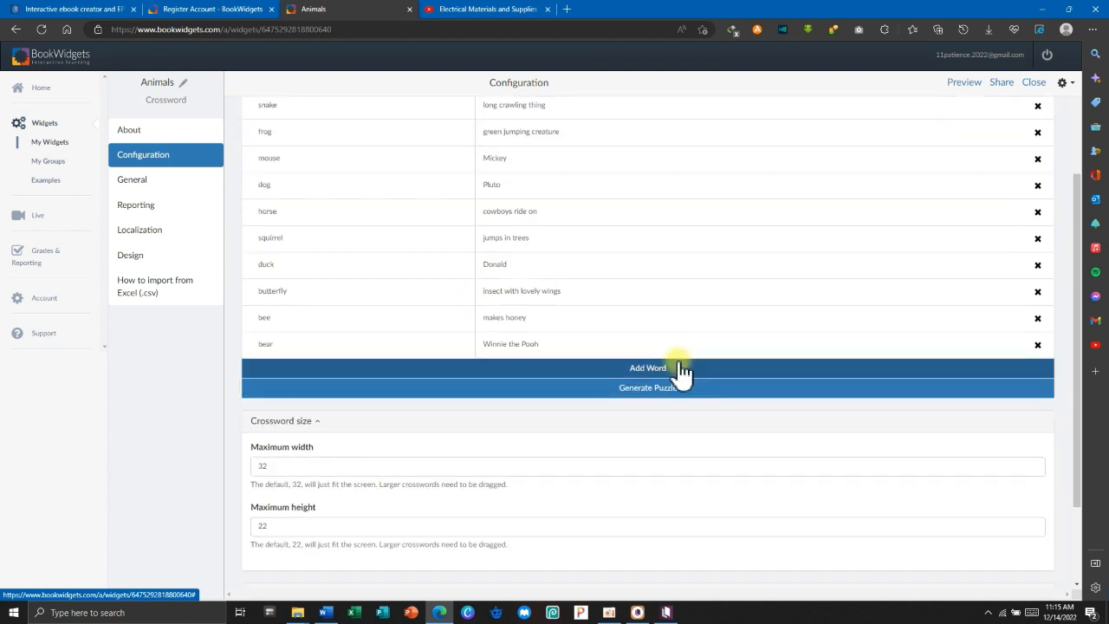
scroll(610, 277, "up", 2)
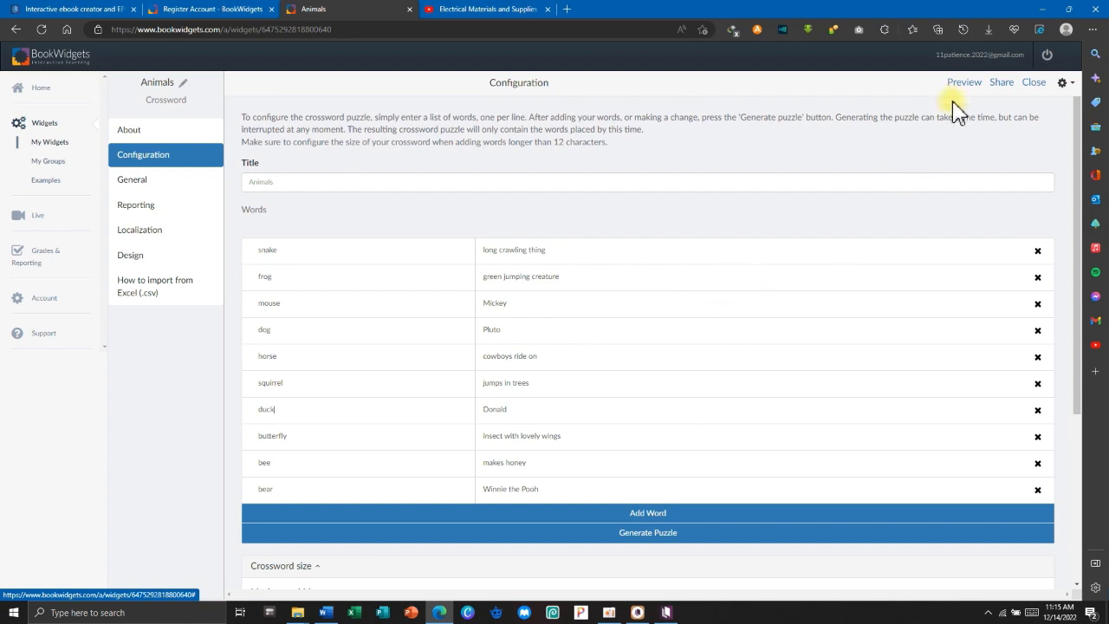
Open the Student View preview, dismiss the sign-in notice, and test selecting Down 7 and the Mickey answer.
left_click(964, 82)
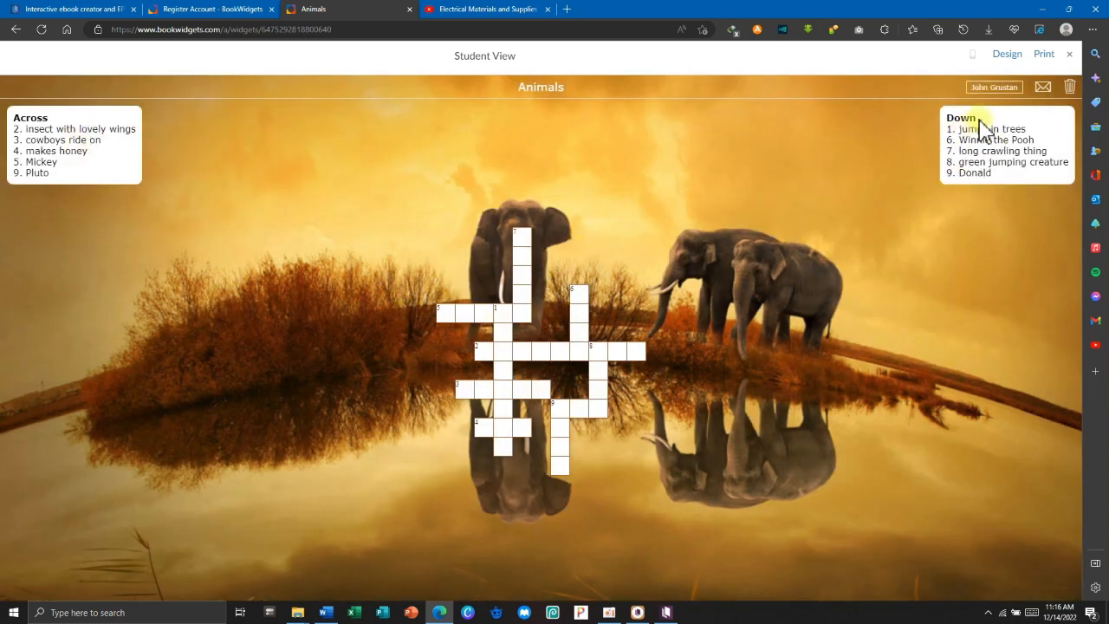
left_click(998, 91)
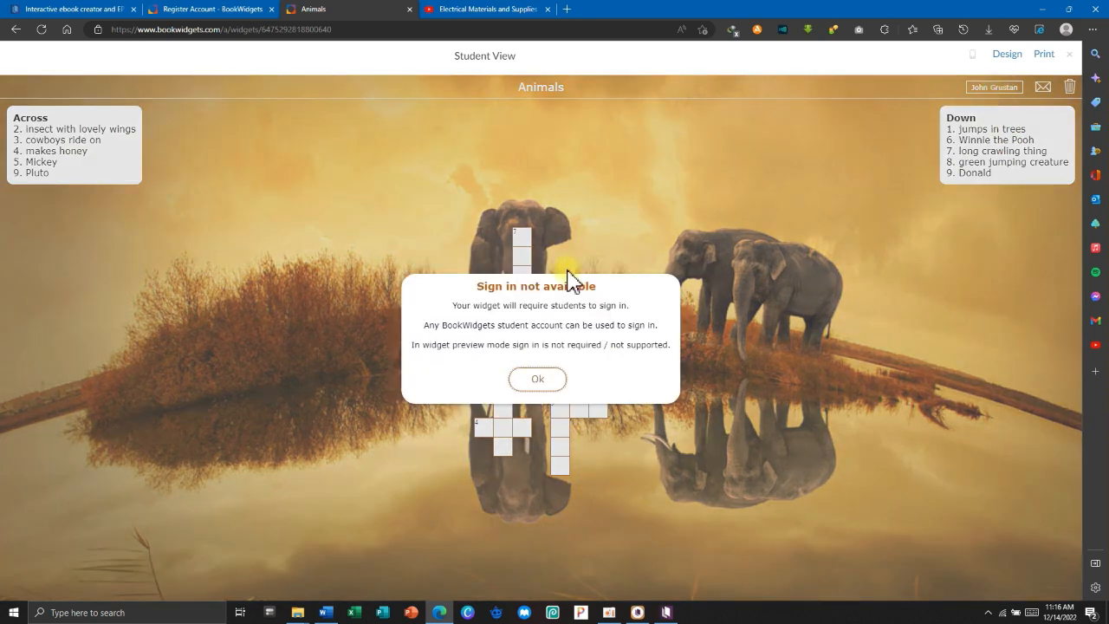
left_click(534, 383)
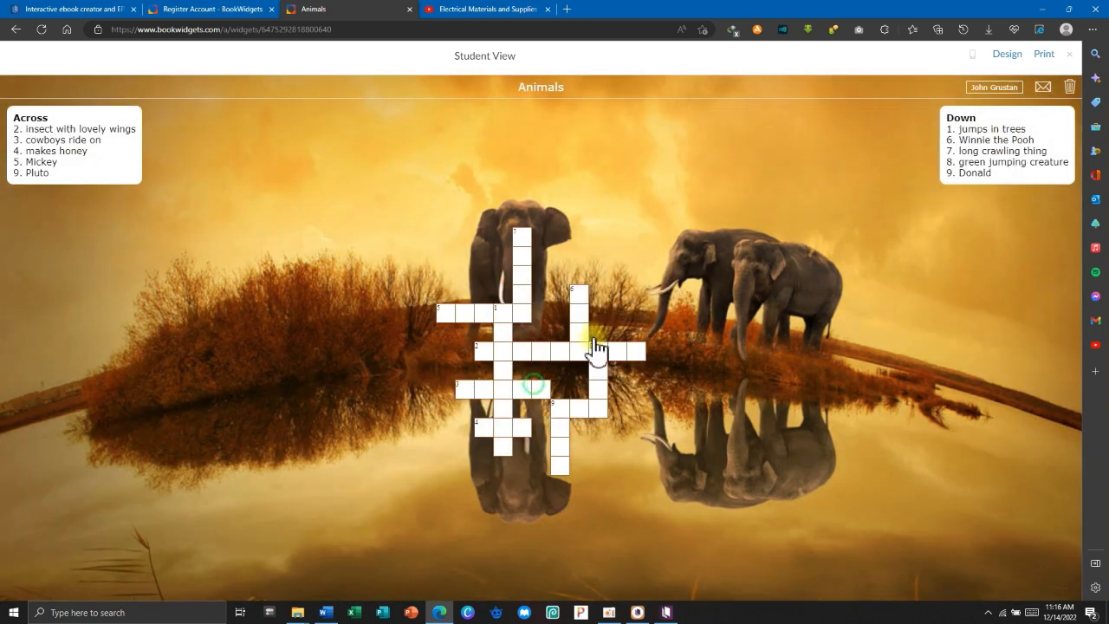
left_click(522, 251)
left_click(475, 317)
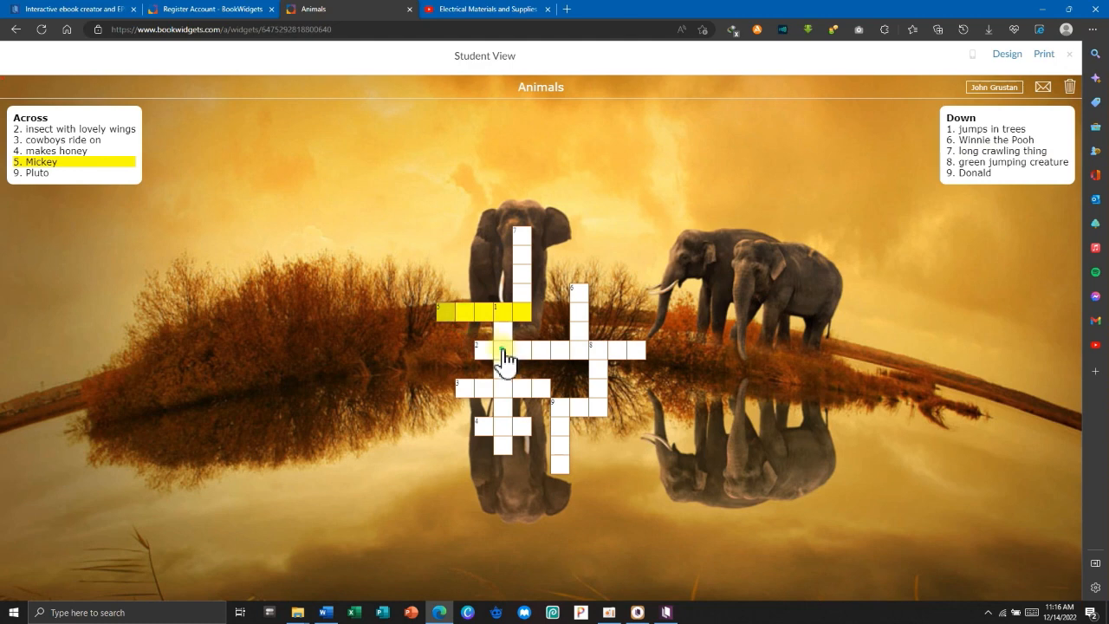
left_click(502, 351)
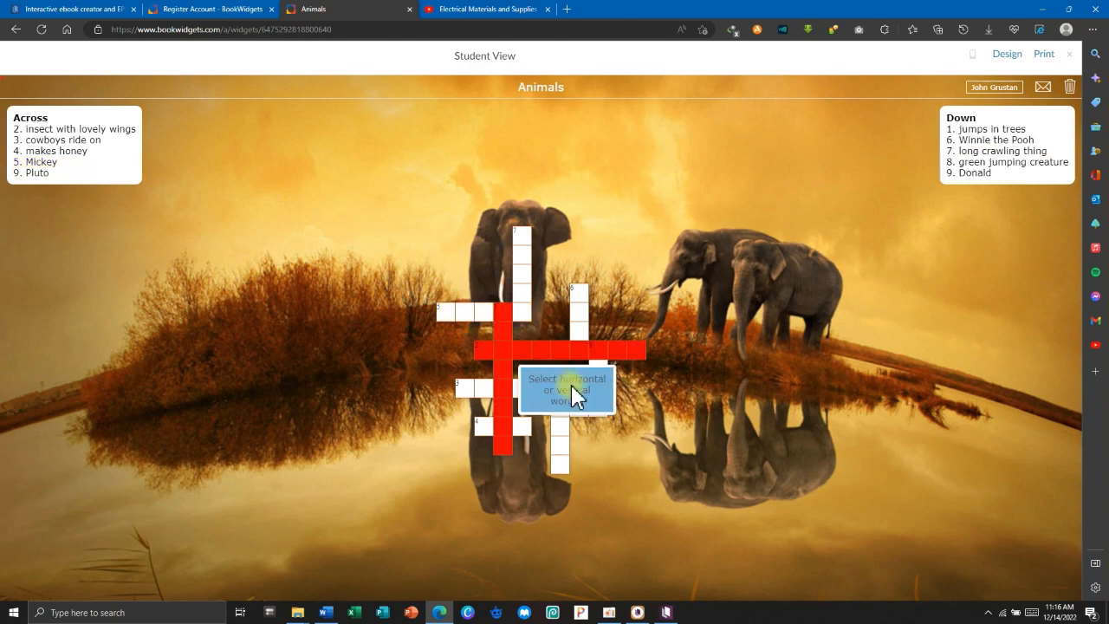
Upload wallpaperflare.com_wallpaper 3.jpg from the computer as the crossword's Design background image.
left_click(1023, 62)
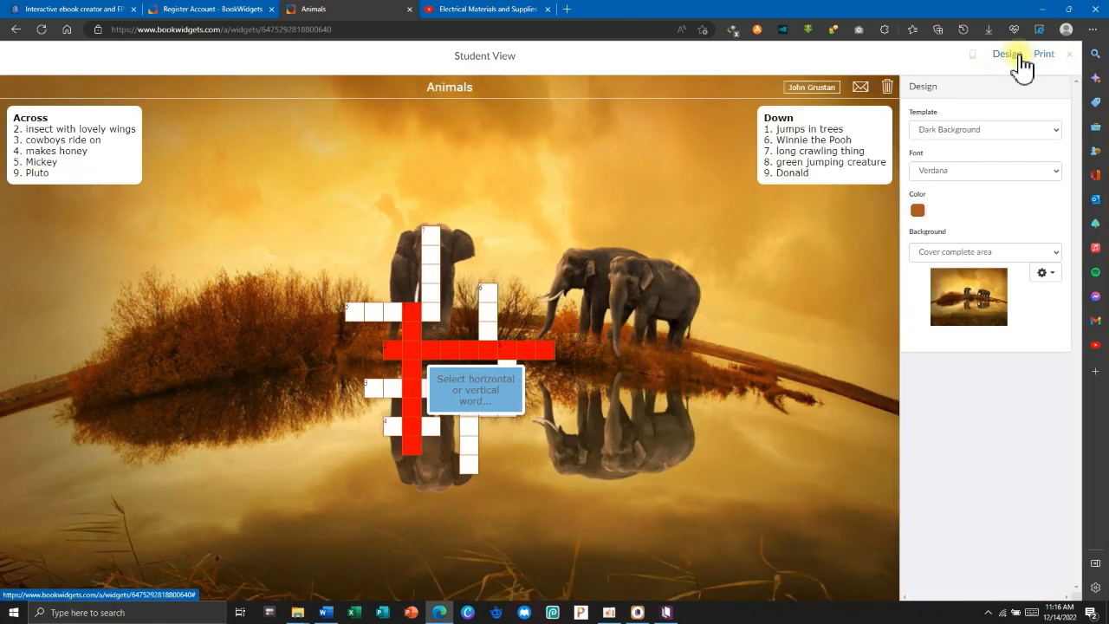
left_click(1046, 274)
left_click(993, 292)
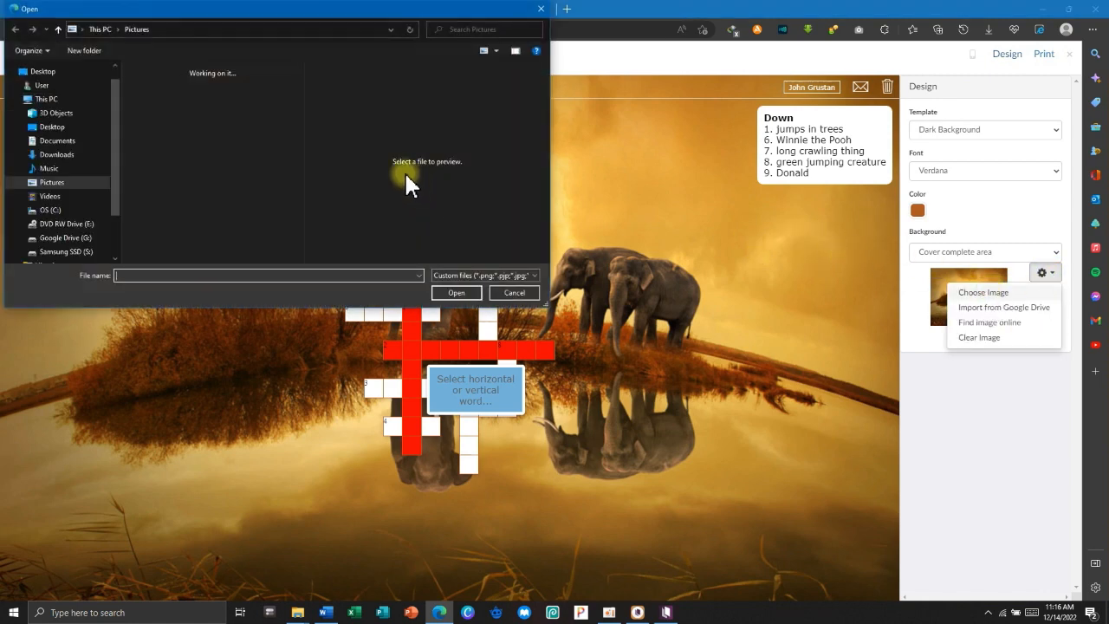
left_click(242, 201)
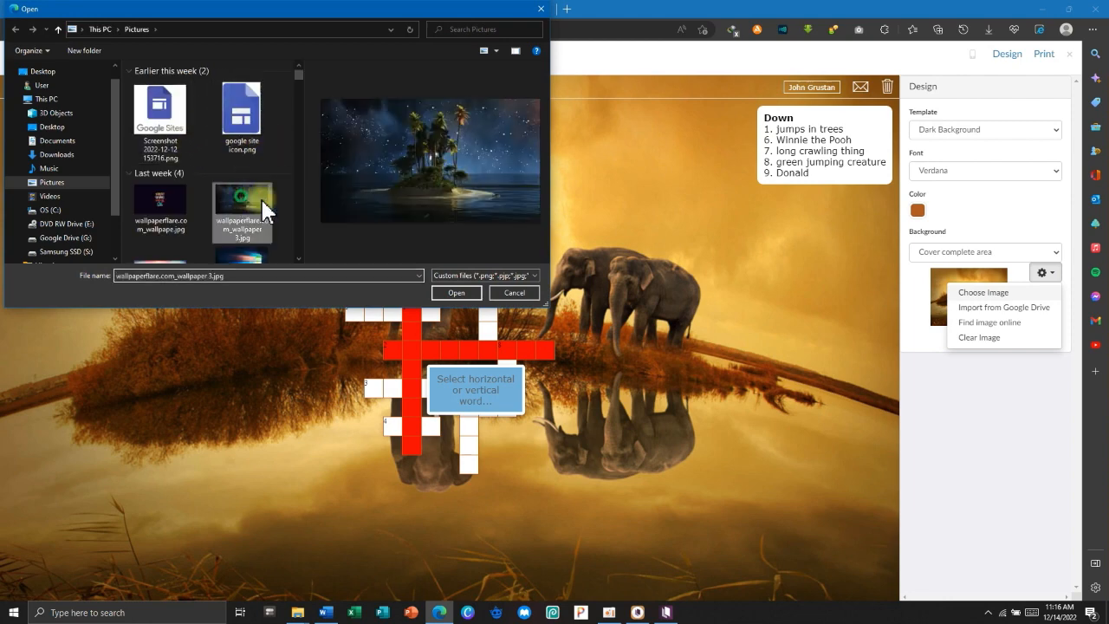
left_click(455, 292)
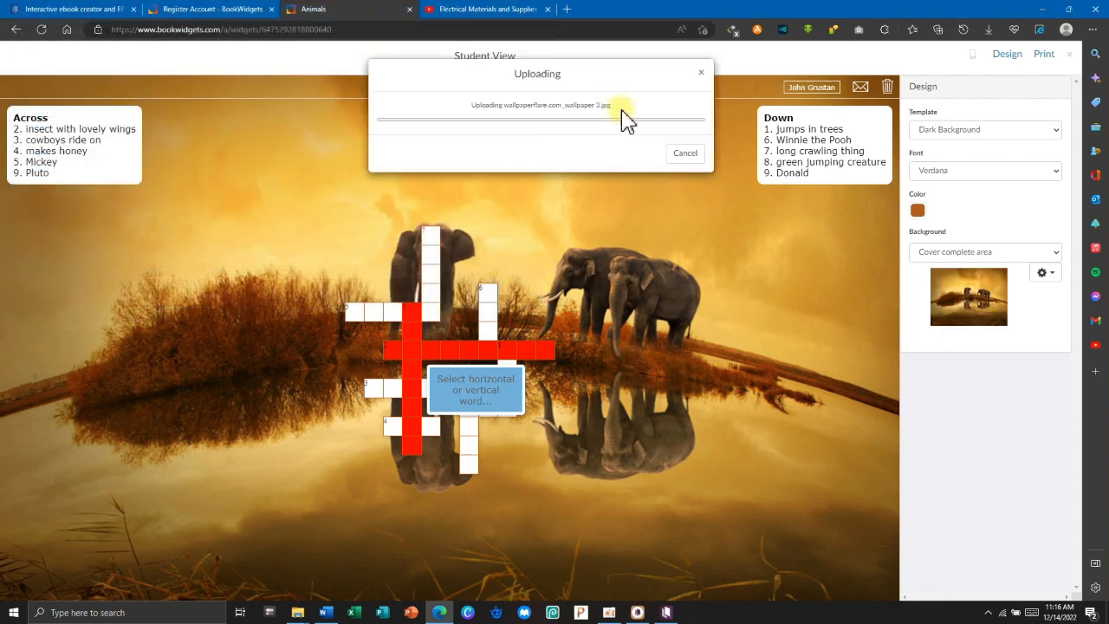
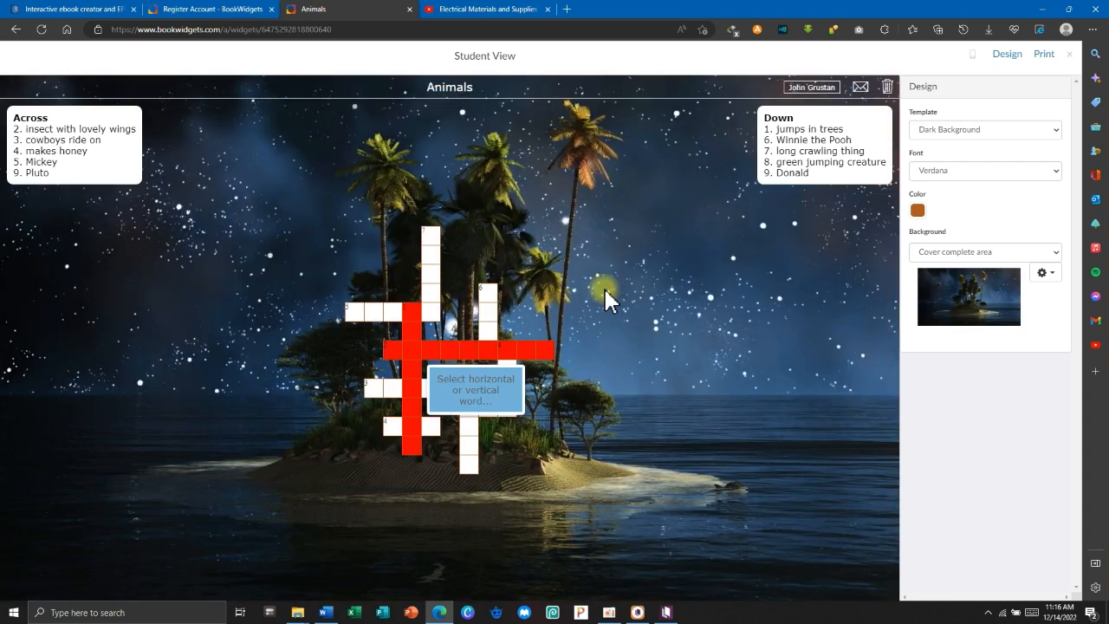
Restyle the crossword with the Light Background template and Arial font, then close Student View.
left_click(432, 260)
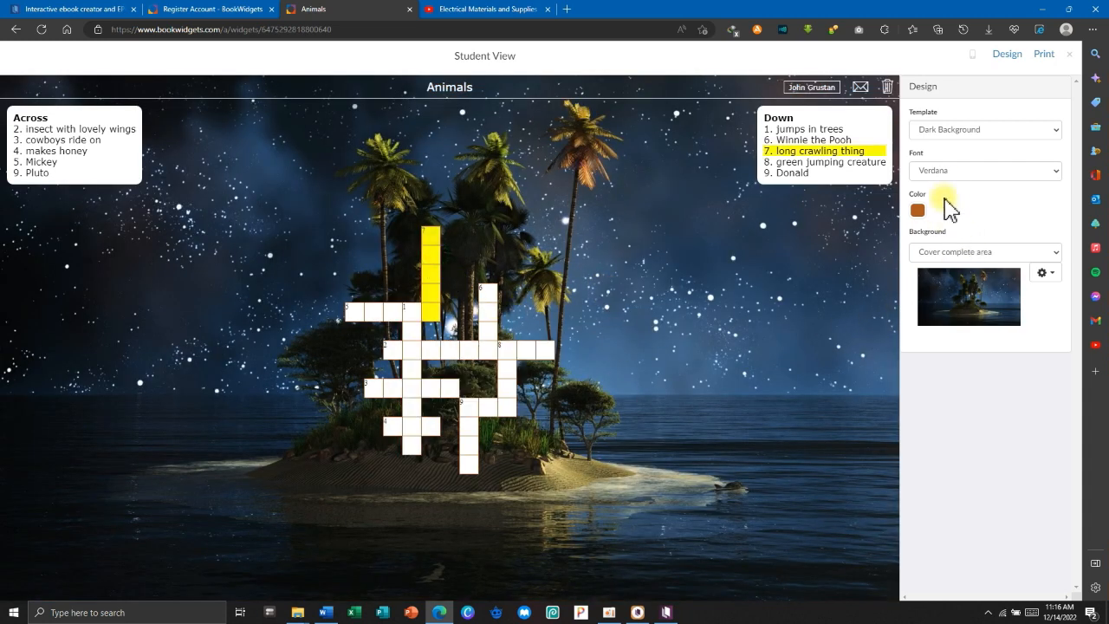
left_click(969, 138)
left_click(951, 159)
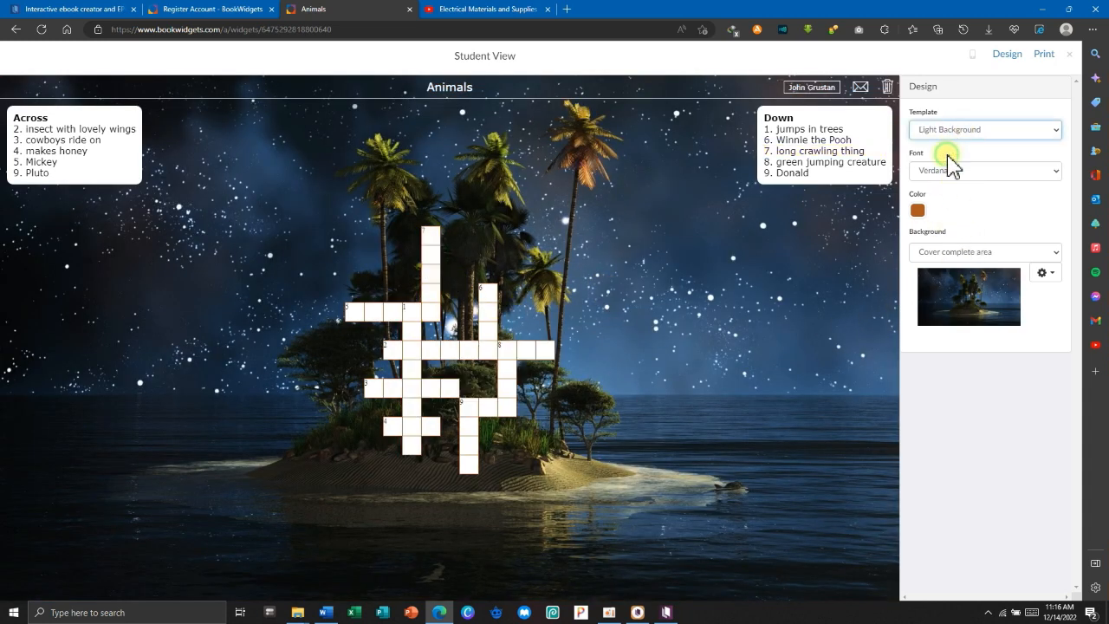
left_click(947, 172)
left_click(942, 199)
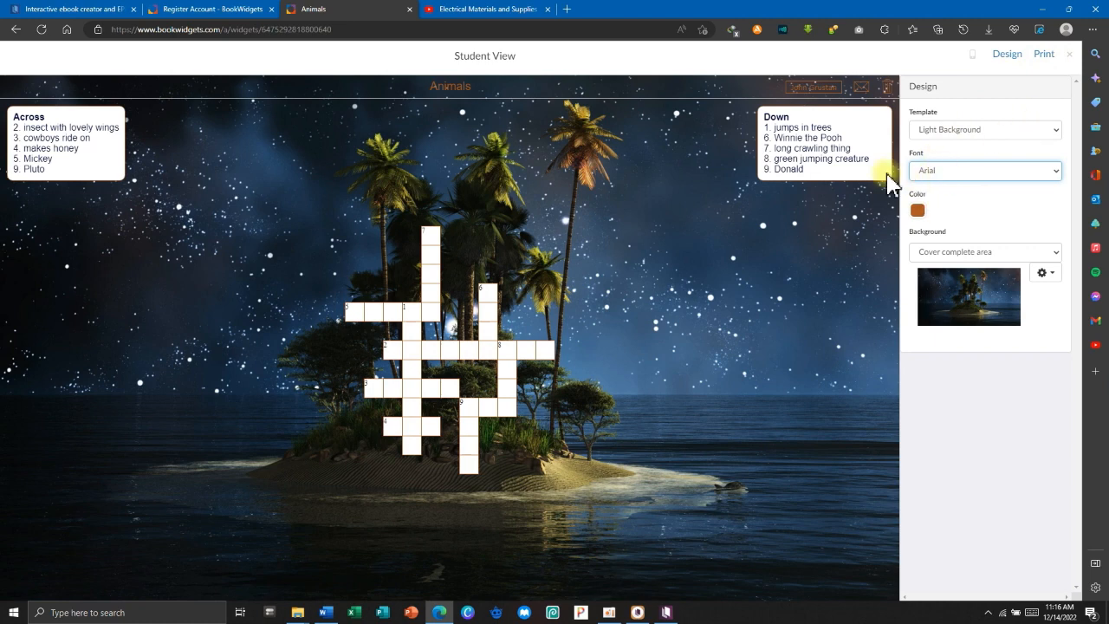
left_click(817, 216)
left_click(1070, 54)
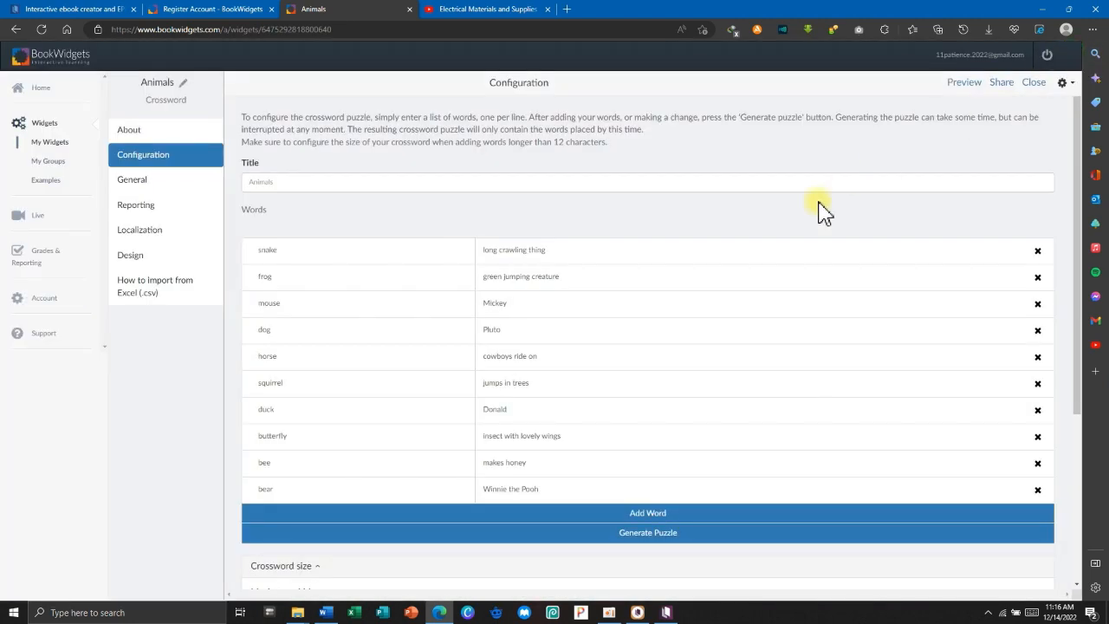
Download the crossword widget from its gear options menu.
scroll(780, 347, "down", 2)
scroll(784, 388, "up", 3)
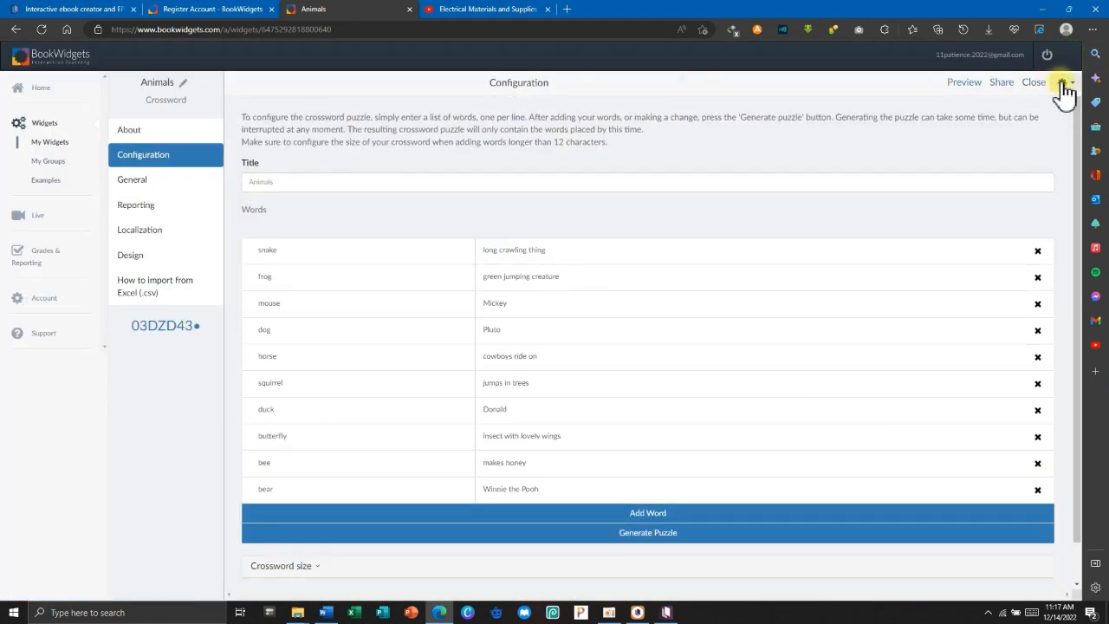
left_click(1064, 82)
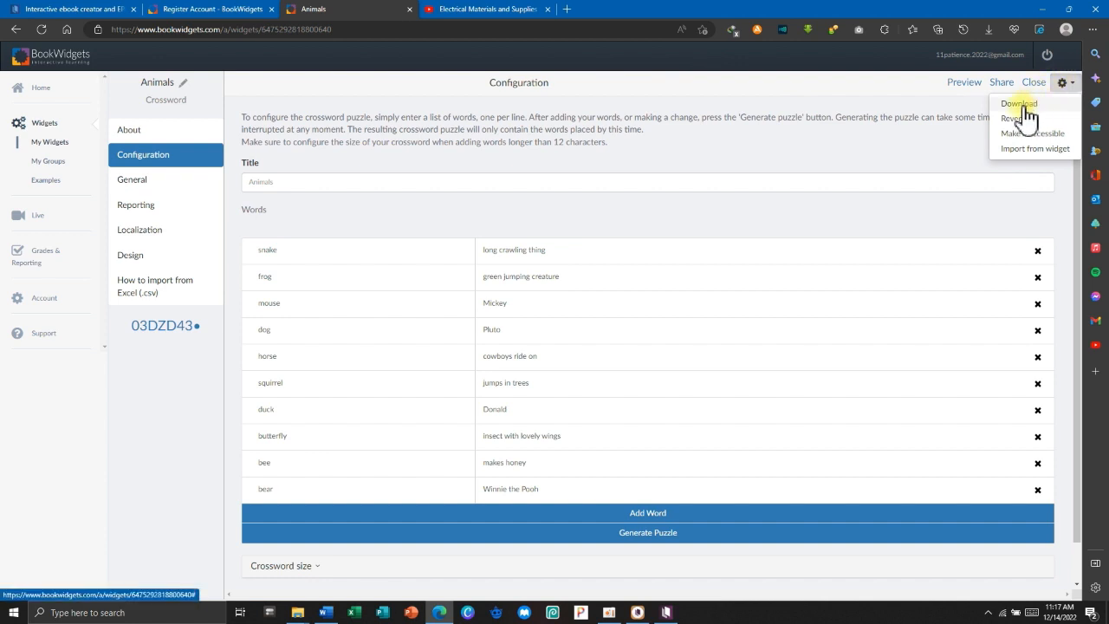
left_click(828, 95)
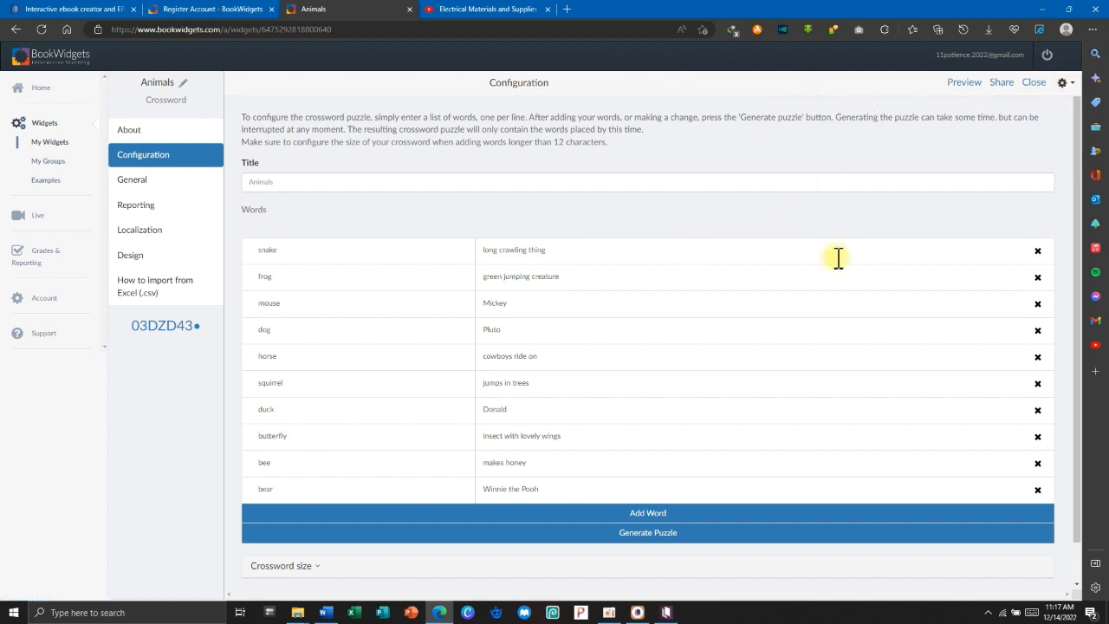
left_click(1066, 83)
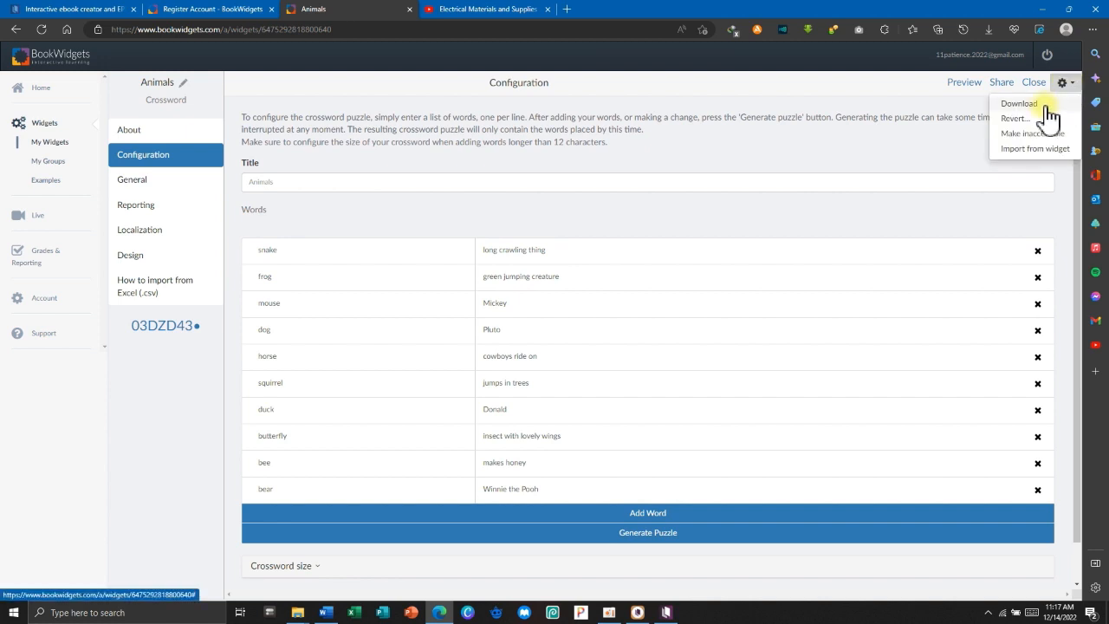
left_click(1045, 103)
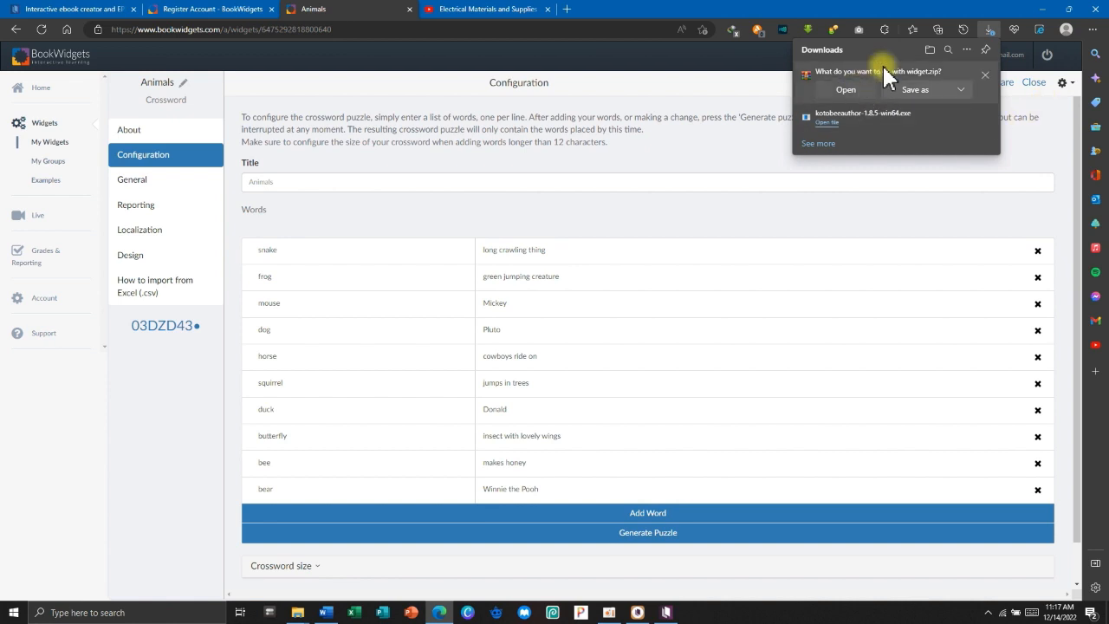
Save widget.zip into Desktop\Kotobee Author Fre Basic License\BookWidgets.
left_click(919, 90)
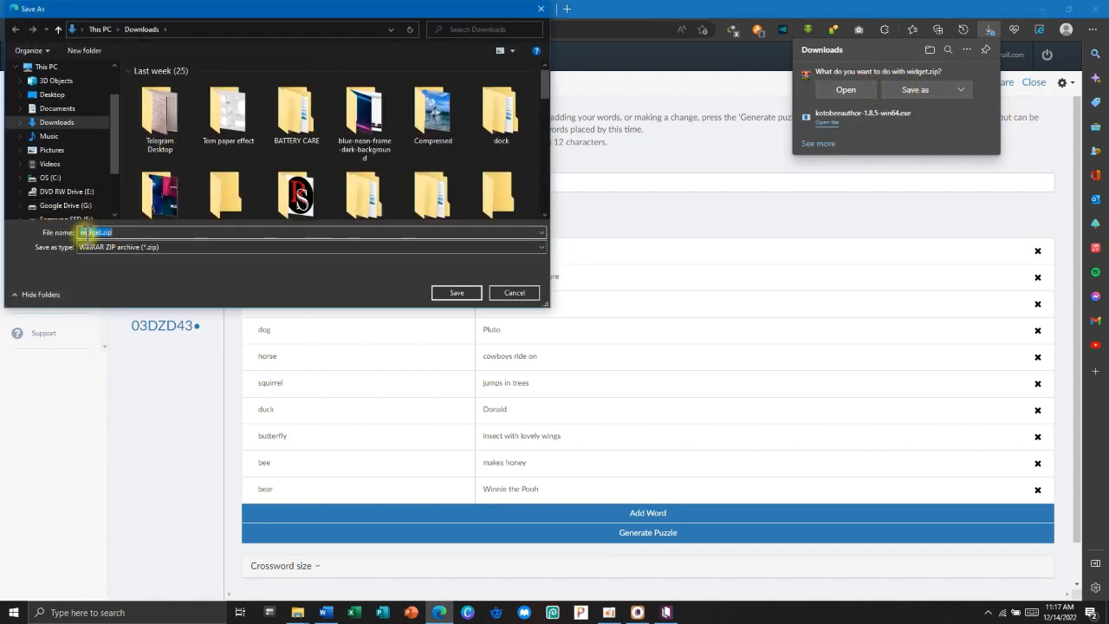
left_click(52, 95)
double_click(186, 84)
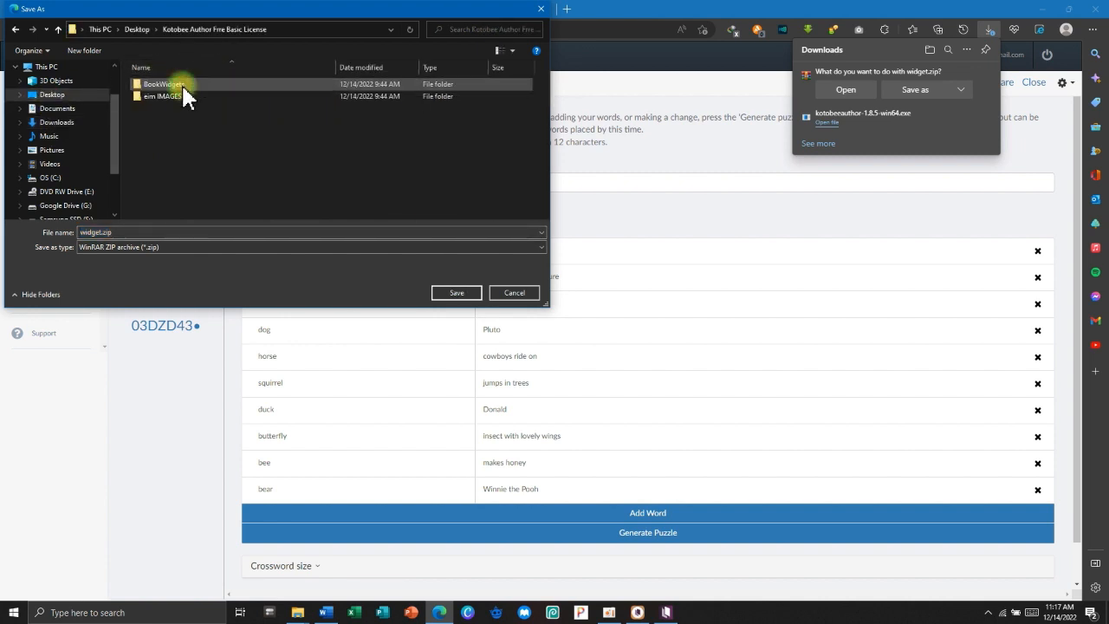
double_click(189, 86)
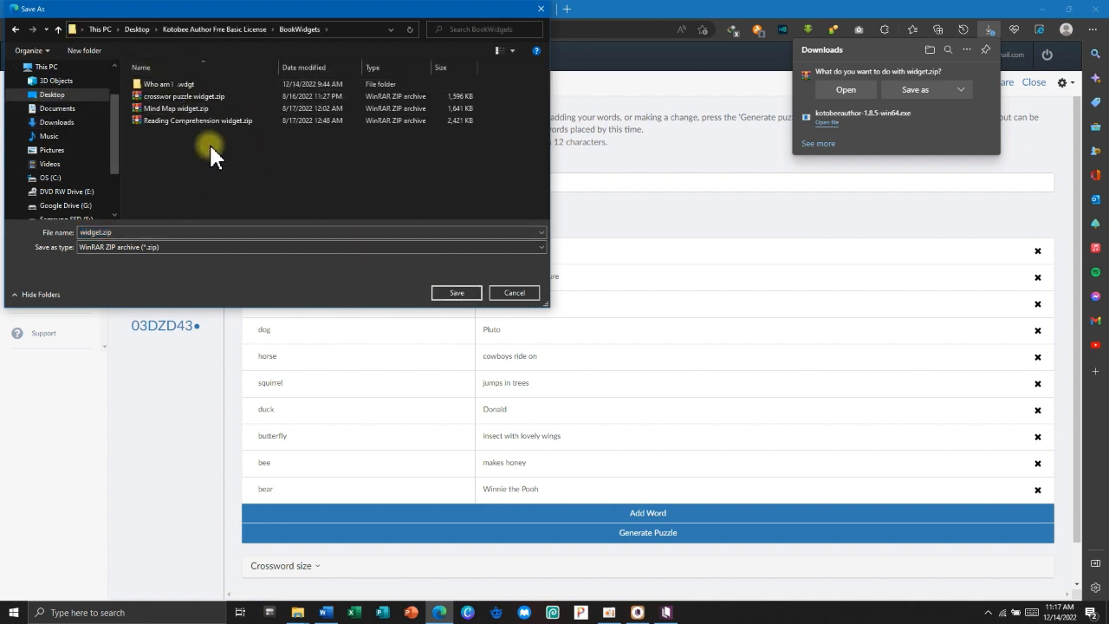
left_click(460, 295)
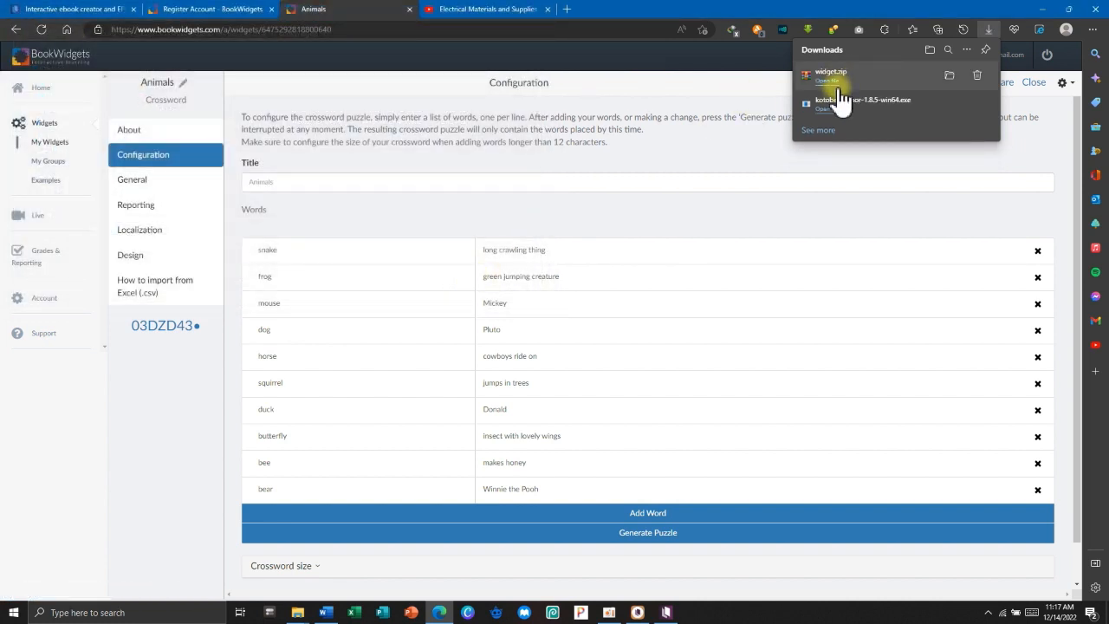
Extract widget.zip in its folder and minimize the browser.
left_click(950, 79)
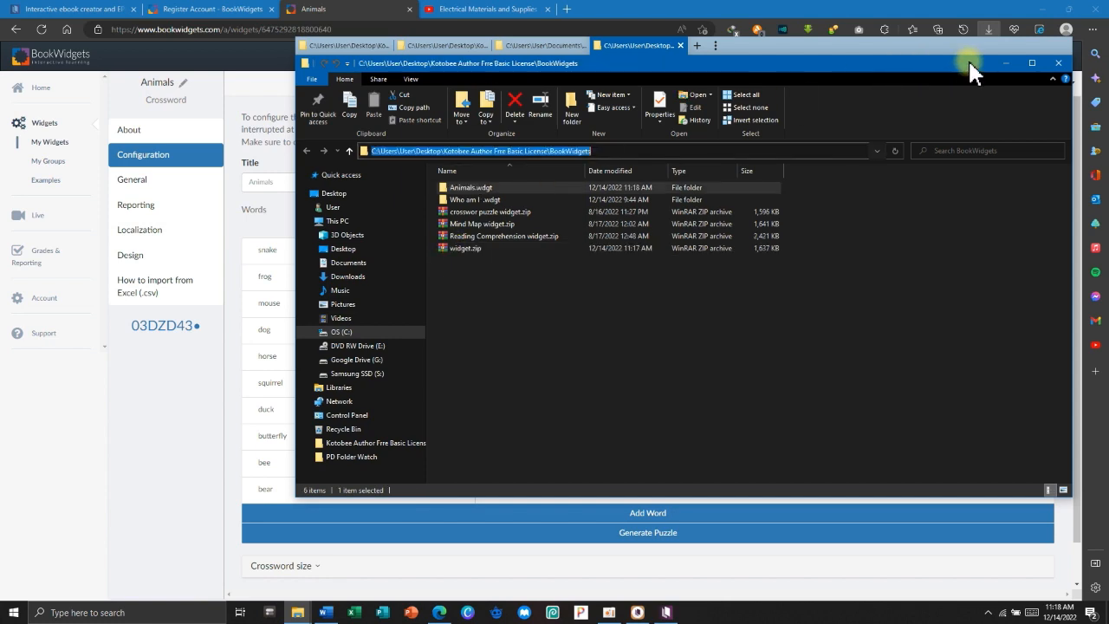
left_click(1006, 63)
left_click(1045, 8)
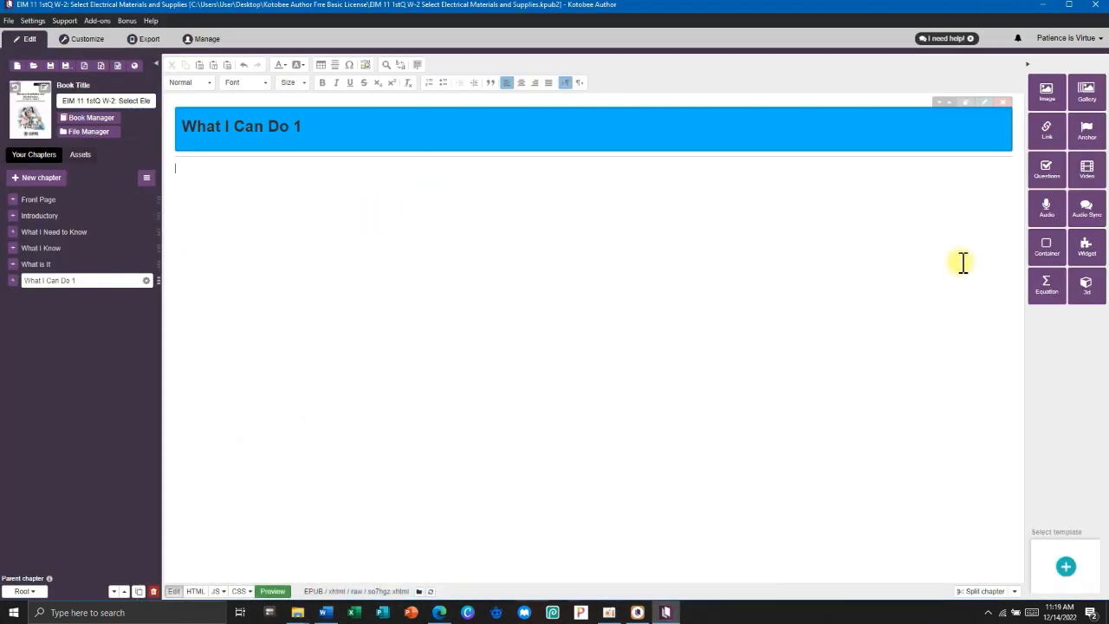
Add a popup widget using widget.zip from the BookWidgets folder.
left_click(1085, 249)
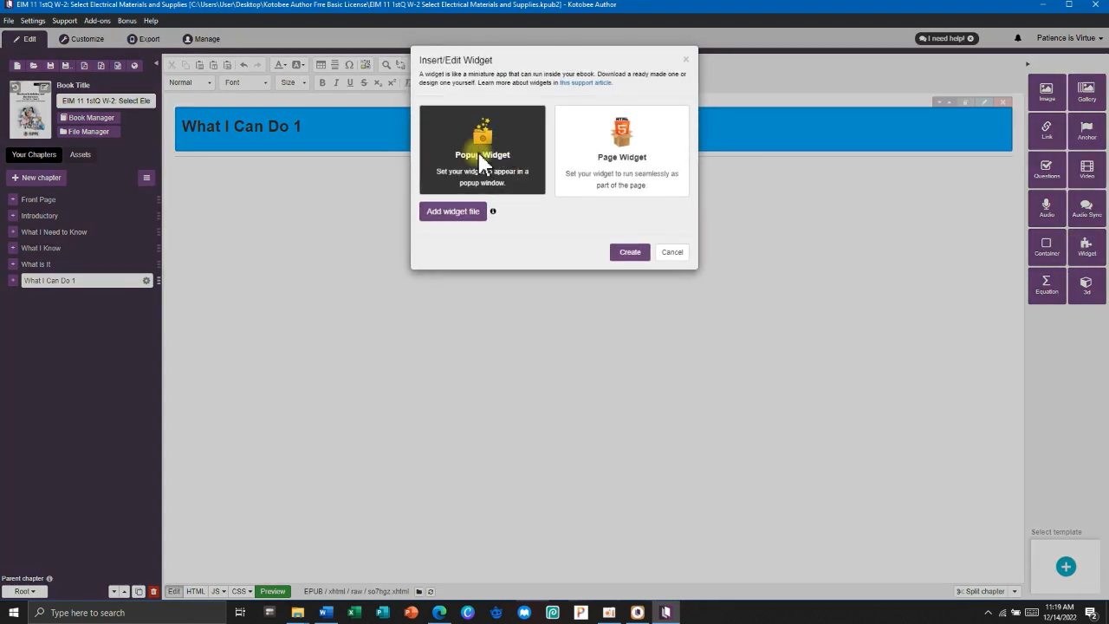
left_click(440, 214)
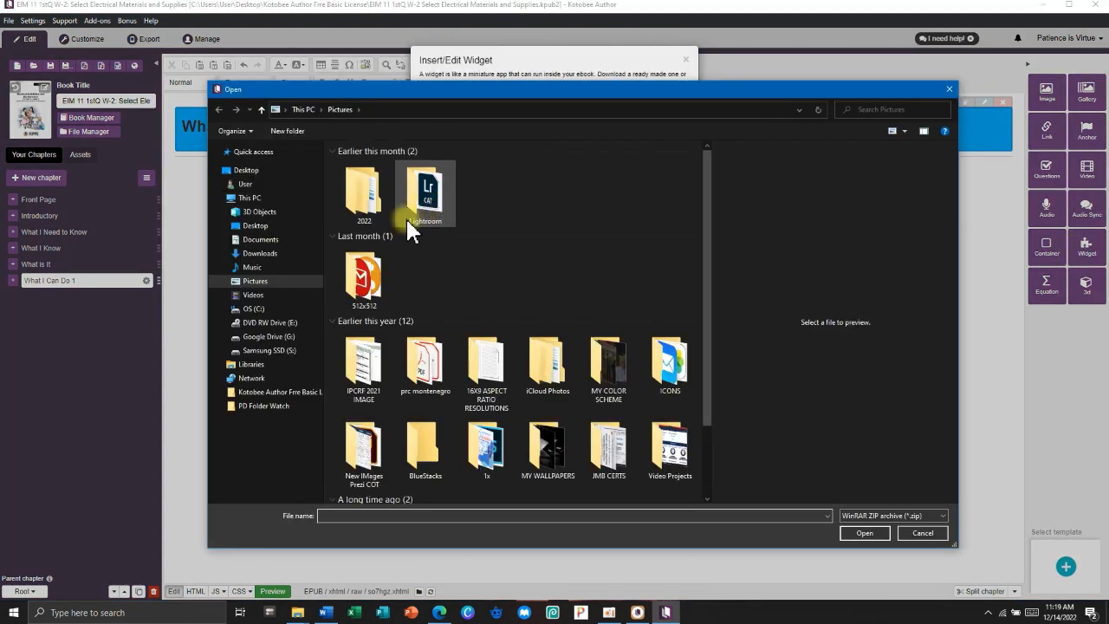
left_click(279, 225)
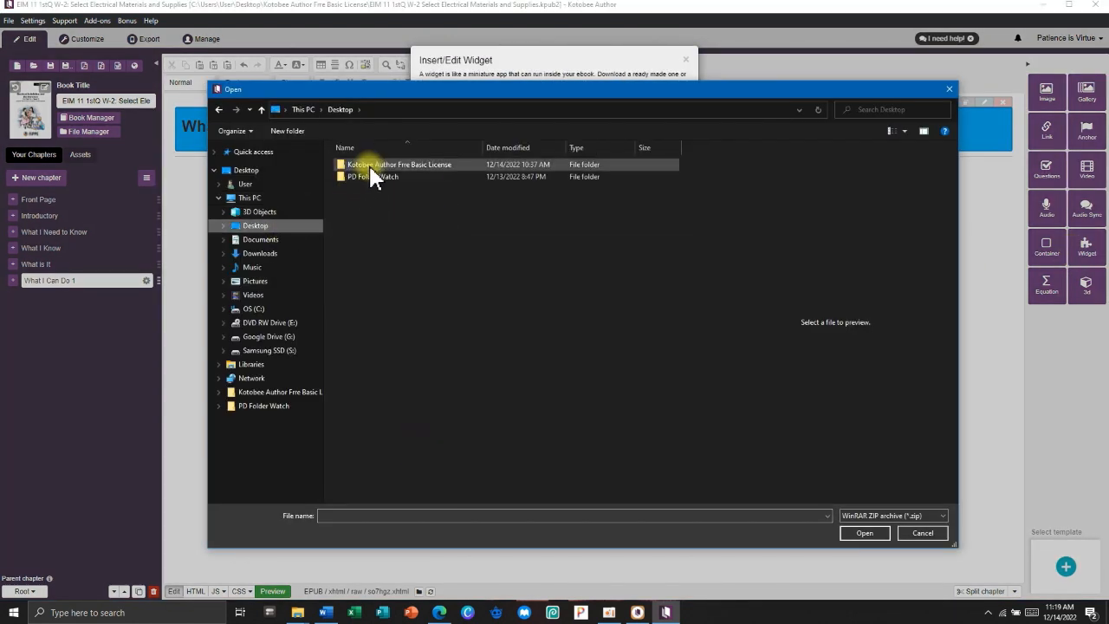
double_click(370, 165)
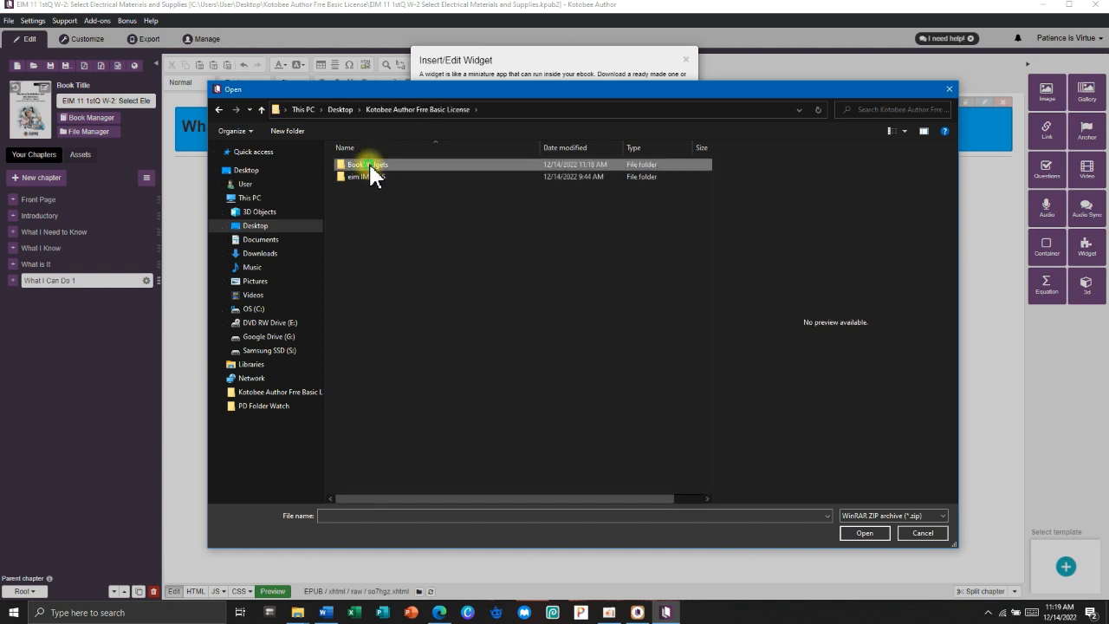
double_click(370, 165)
left_click(363, 227)
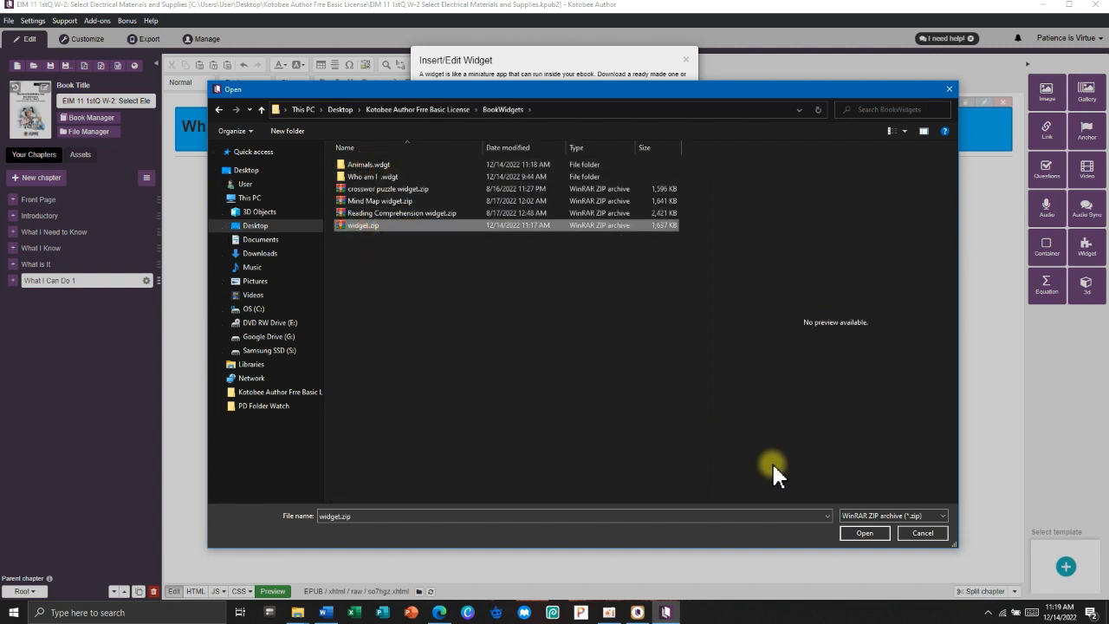
left_click(864, 532)
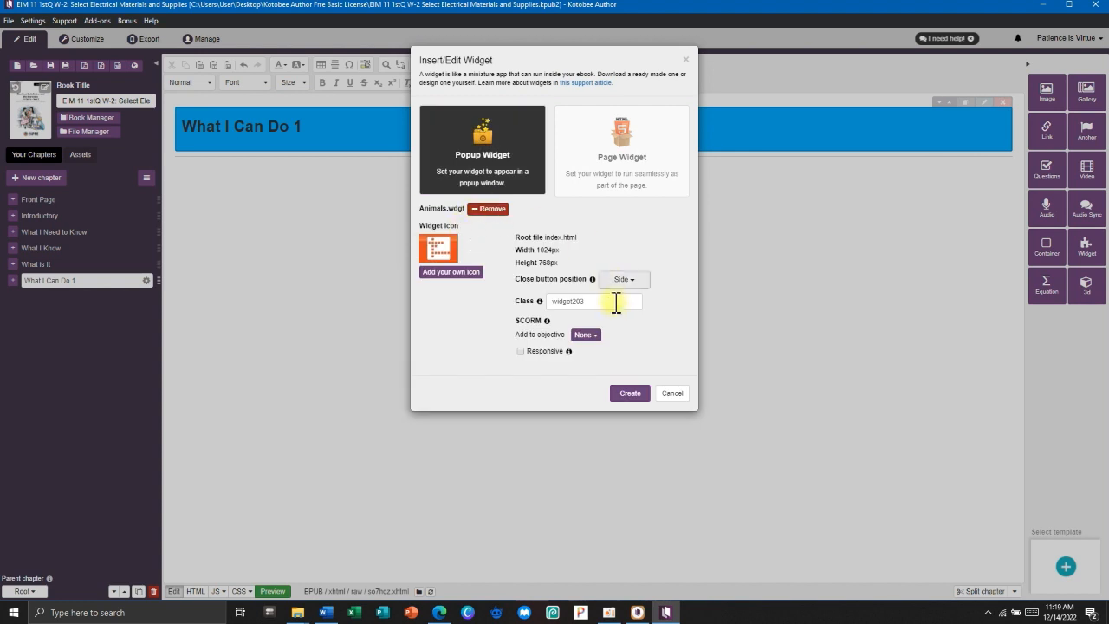
Set the close button position to None, create the widget, and open the preview.
left_click(636, 281)
left_click(622, 327)
left_click(631, 395)
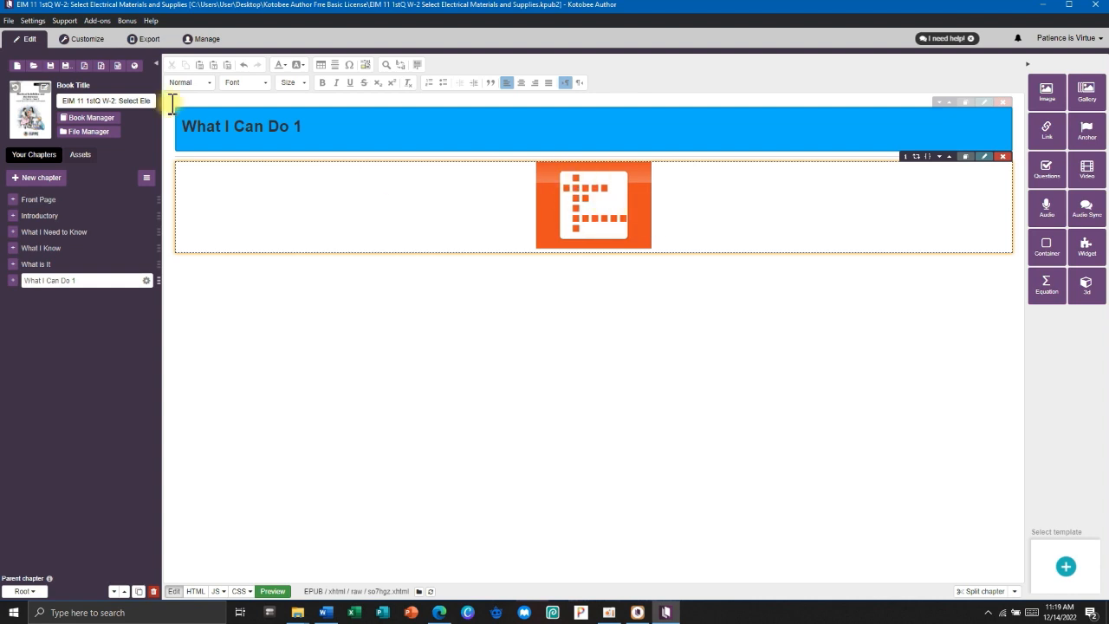
left_click(80, 39)
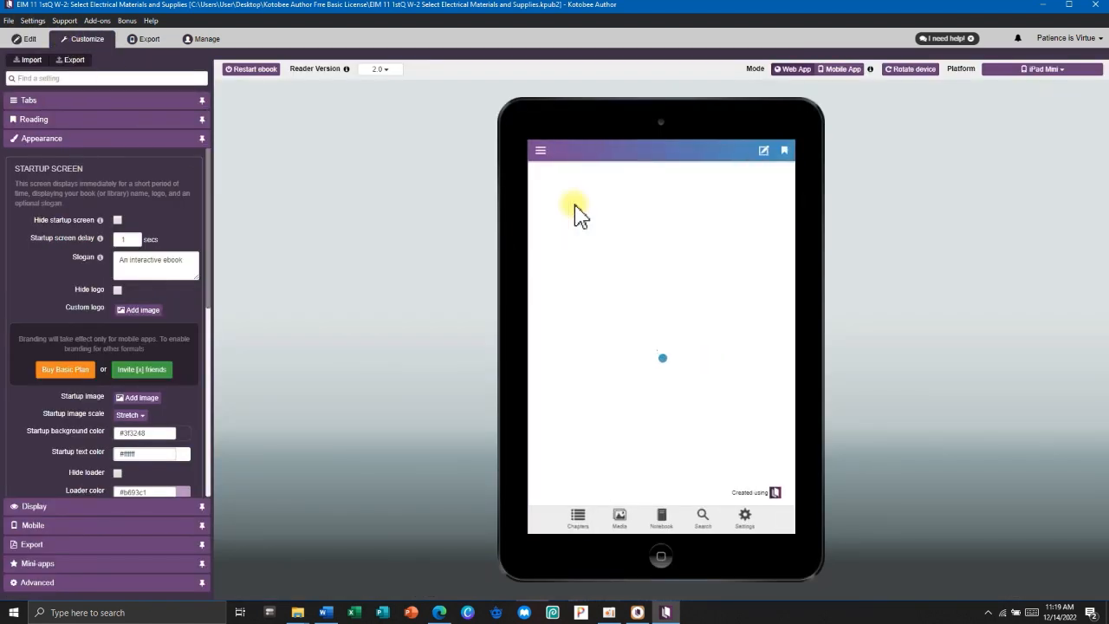
Open the crossword popup on the What I Can Do 1 page via the table of contents.
left_click(546, 150)
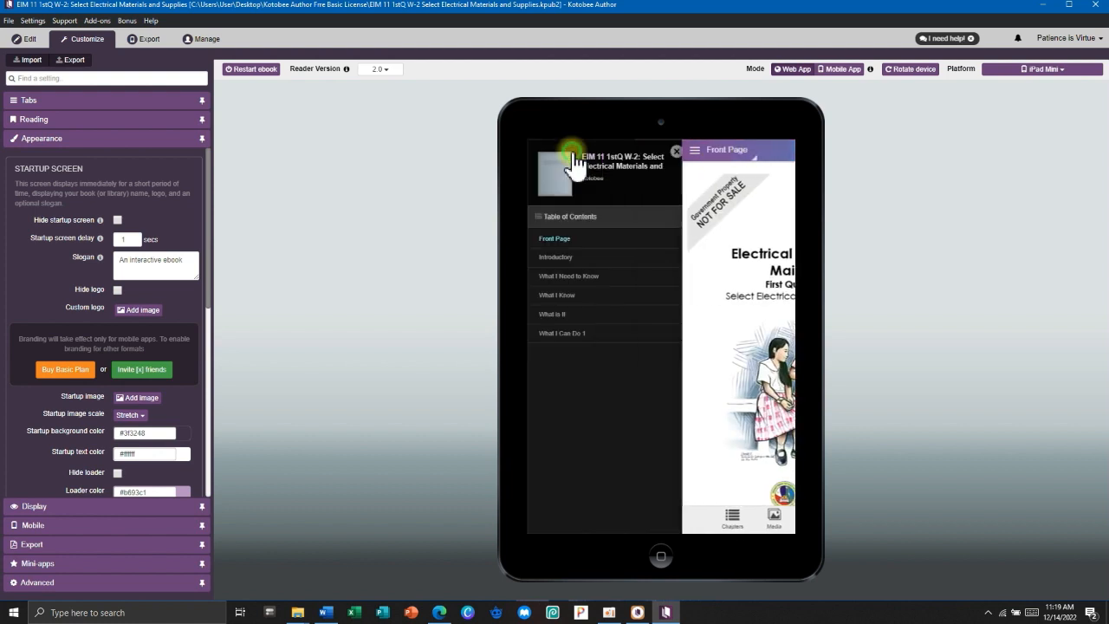
left_click(576, 333)
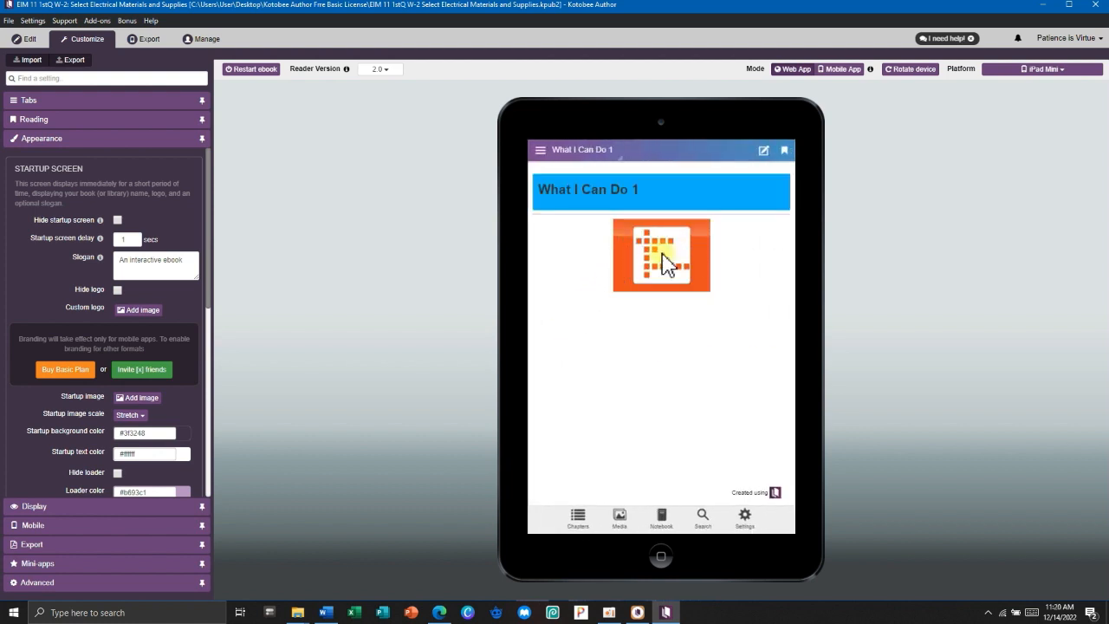
left_click(665, 262)
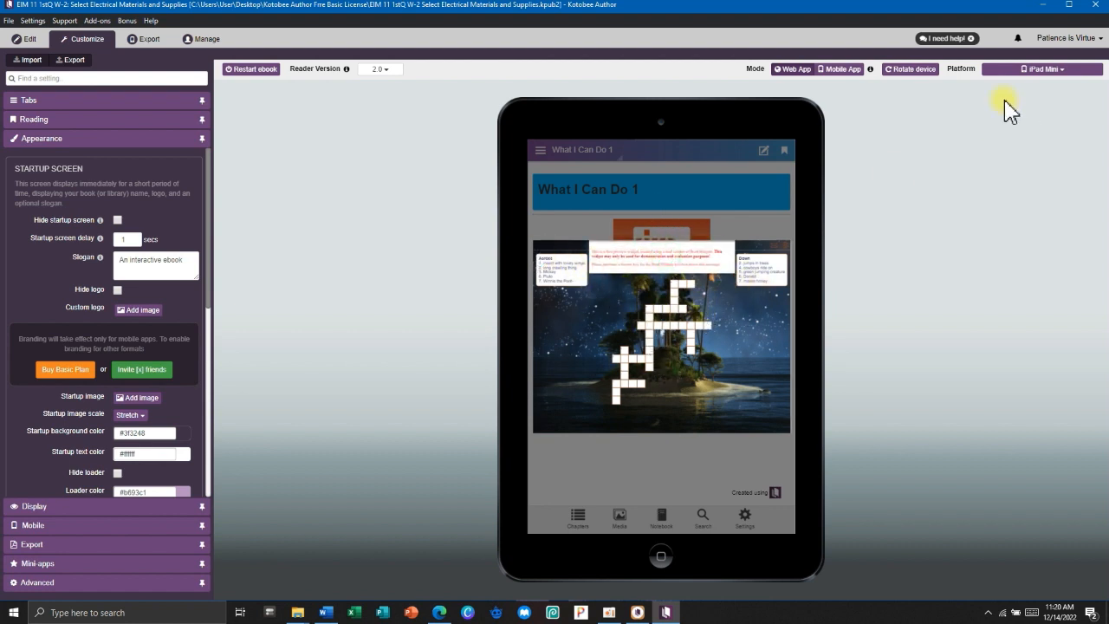
Test 1 Across and 5 Down in landscape, rotate back, and return to editing.
left_click(912, 71)
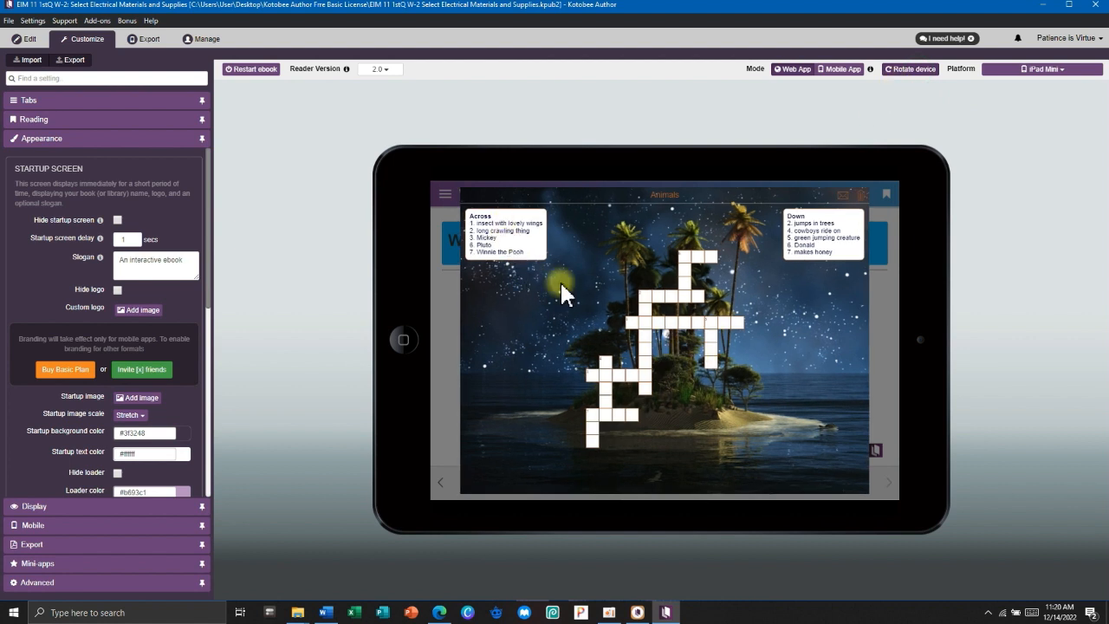
left_click(645, 314)
mouse_move(645, 307)
left_mouse_down()
mouse_move(681, 278)
mouse_move(658, 316)
left_mouse_up()
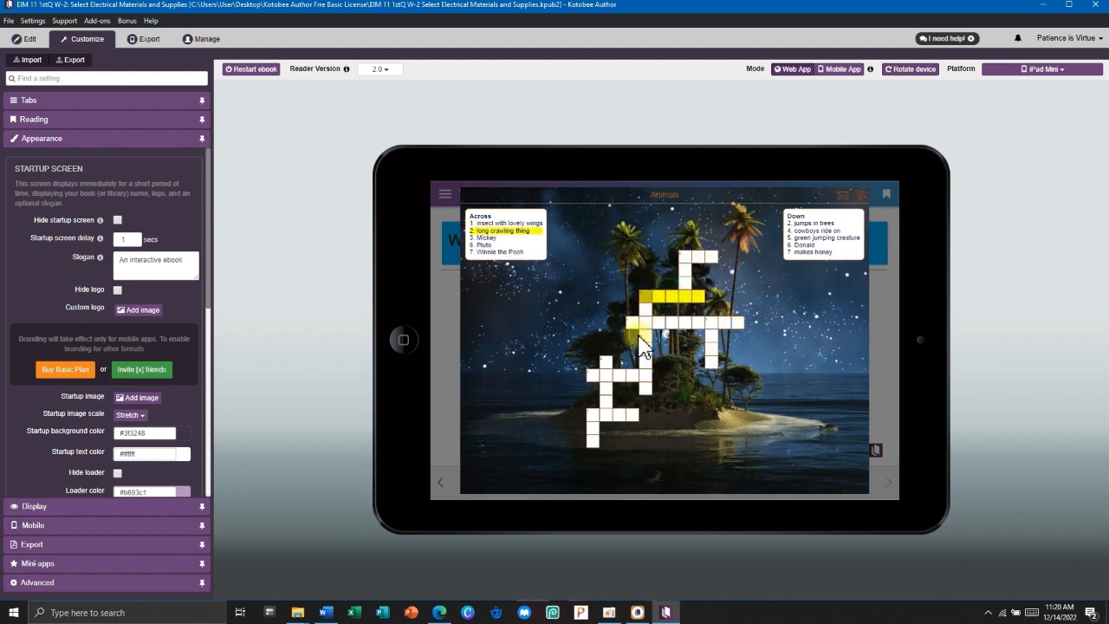
left_click(711, 347)
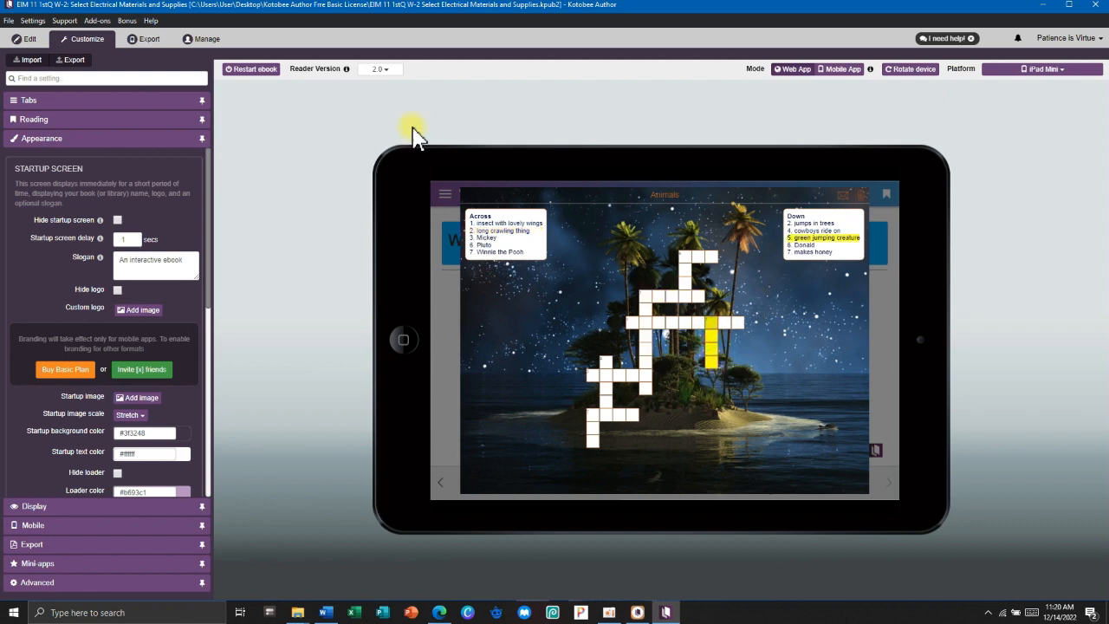
left_click(912, 70)
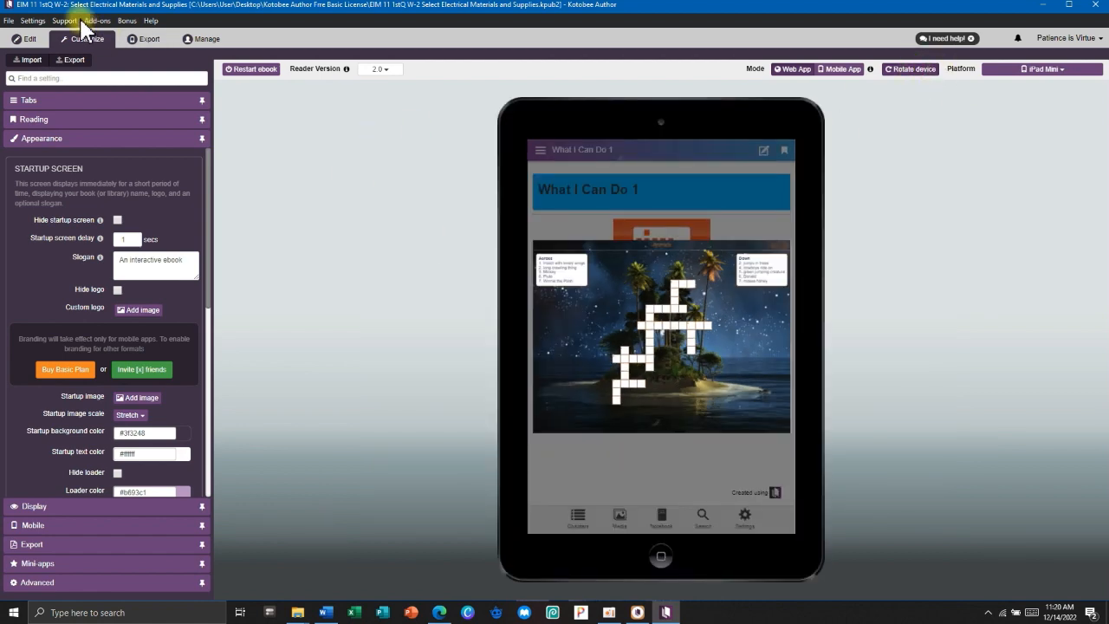
left_click(26, 39)
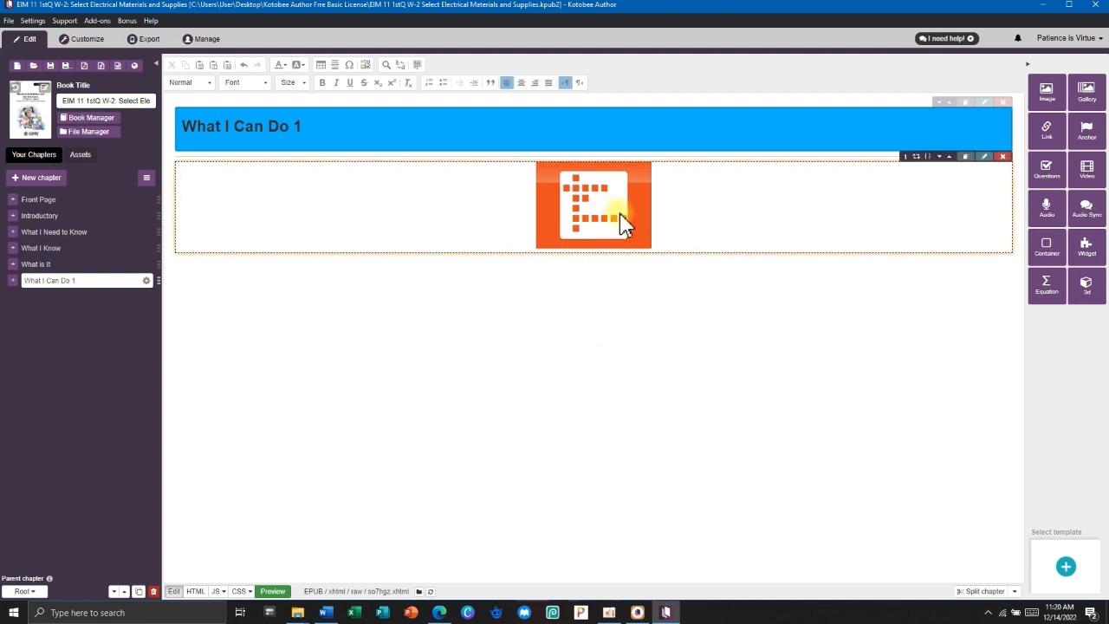
Set up a page widget from widget.zip below the orange image.
left_click(393, 294)
left_click(1088, 247)
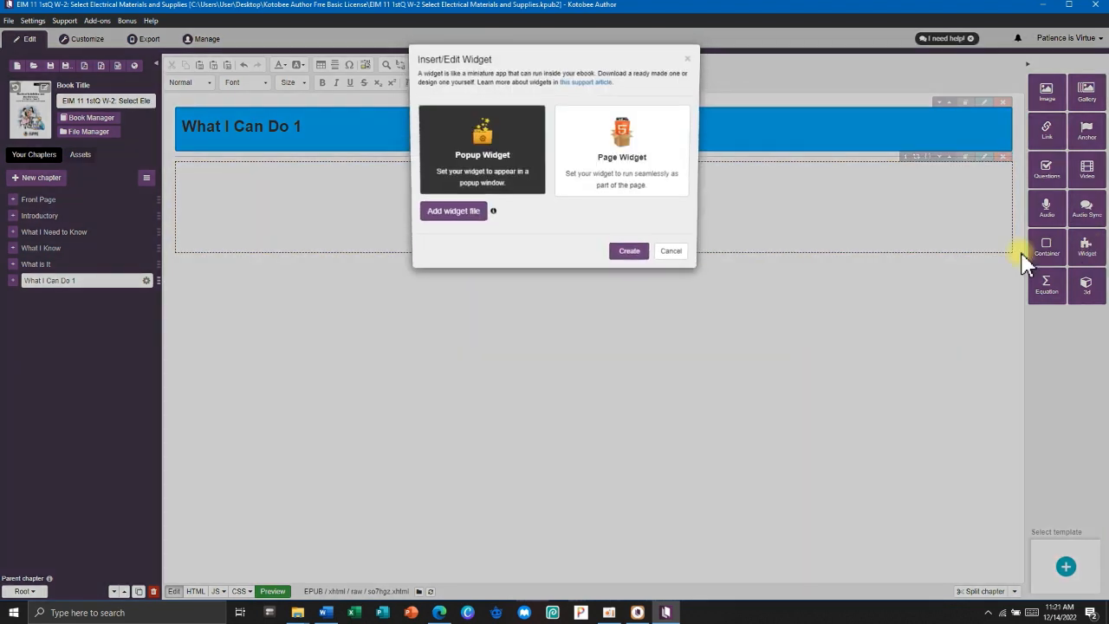
left_click(501, 160)
left_click(626, 154)
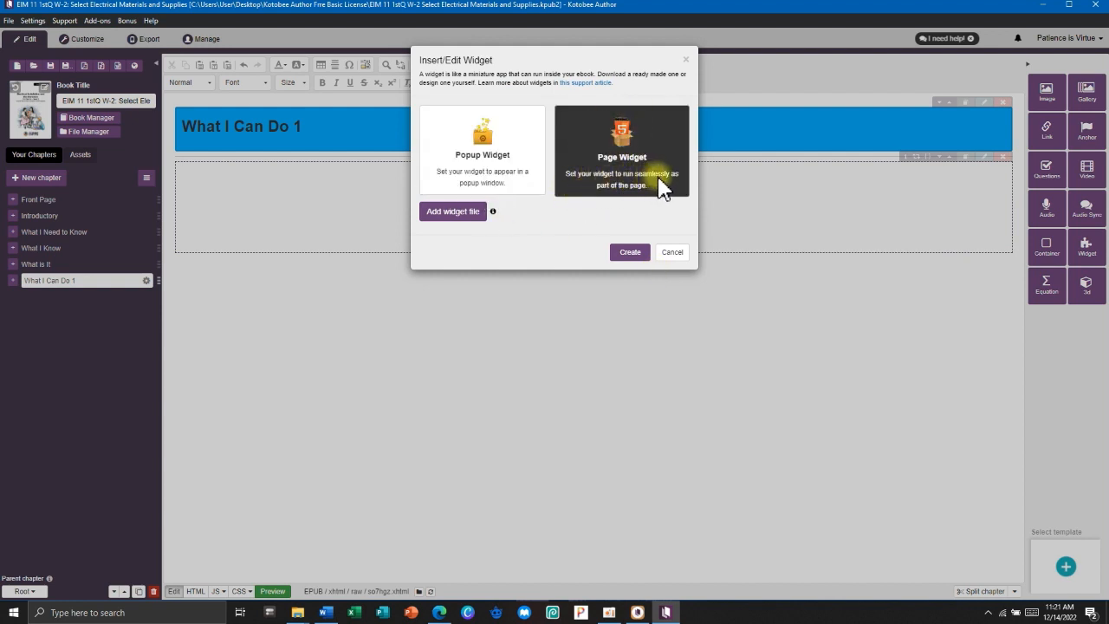
left_click(461, 213)
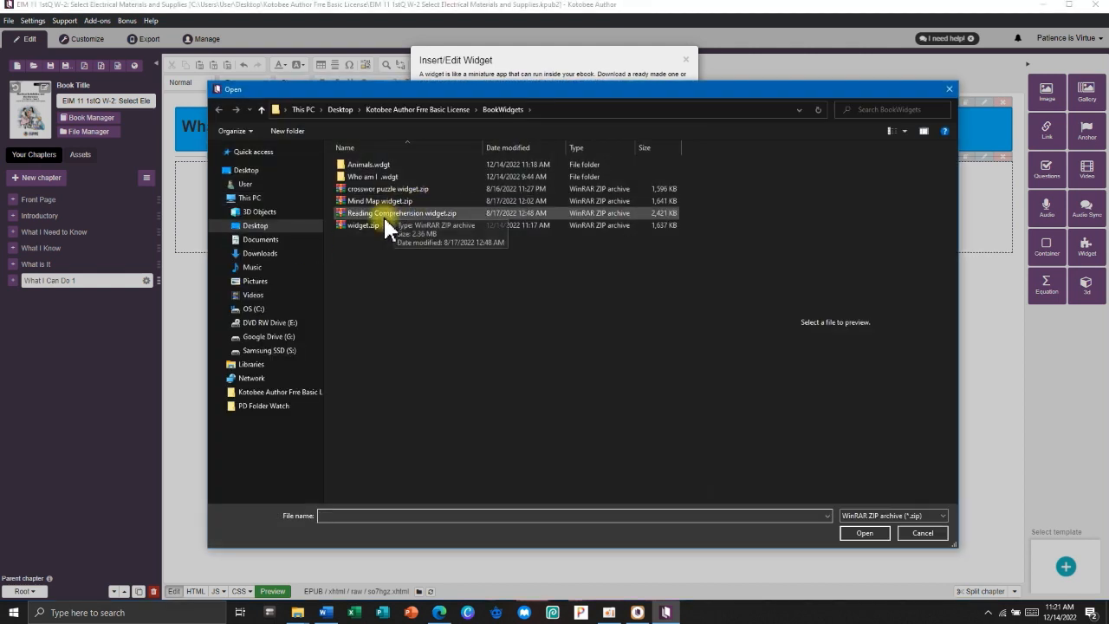
left_click(378, 225)
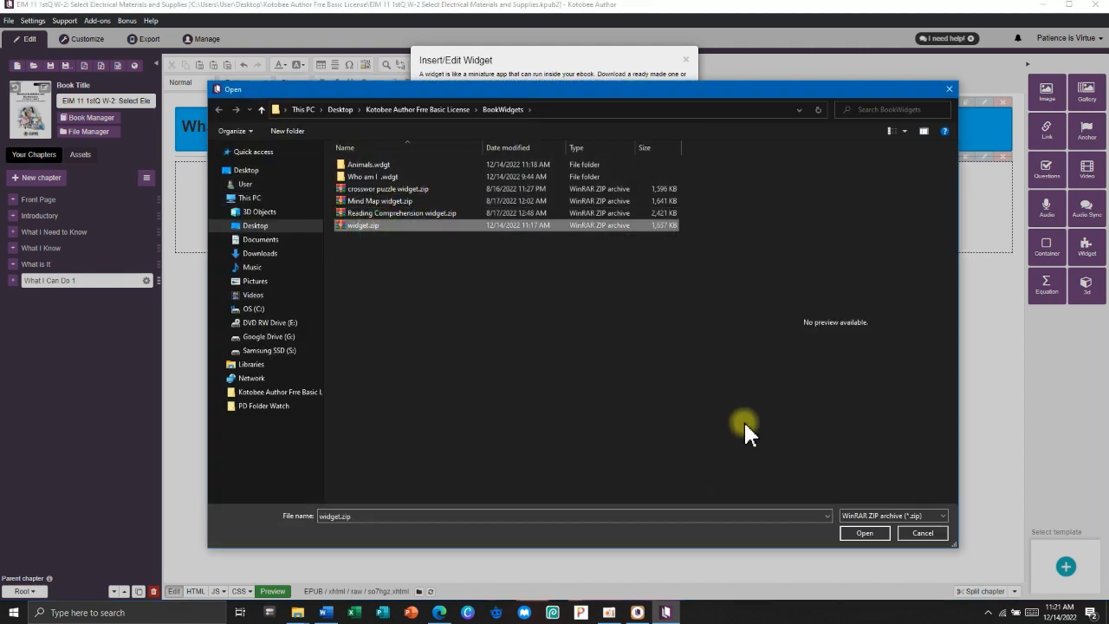
left_click(854, 535)
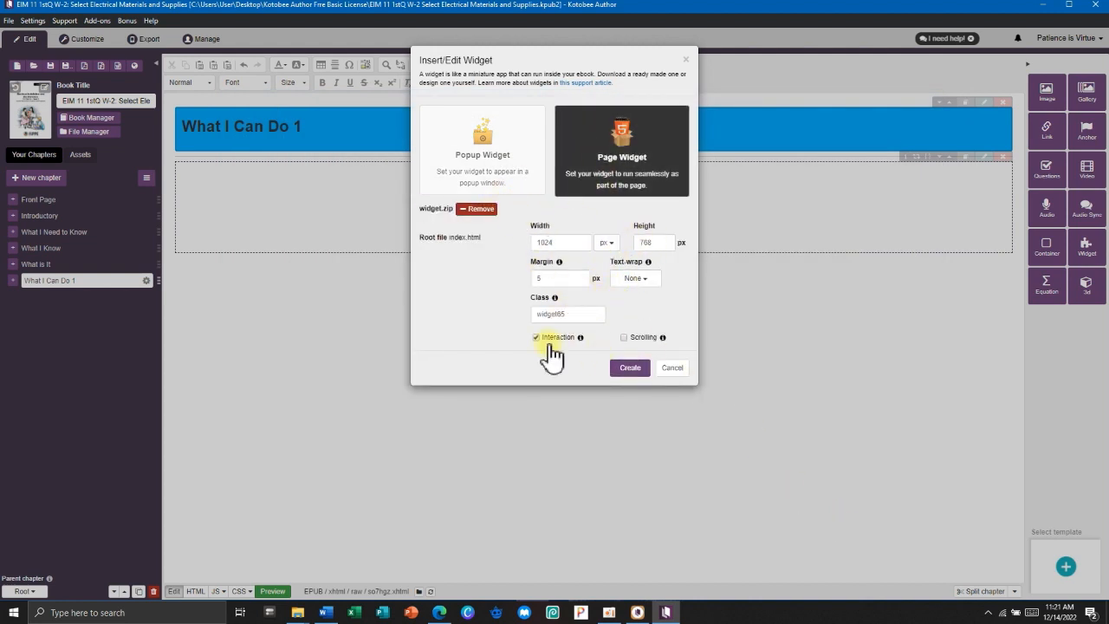
Create the embedded crossword widget and open the iPad Mini preview.
left_click(636, 373)
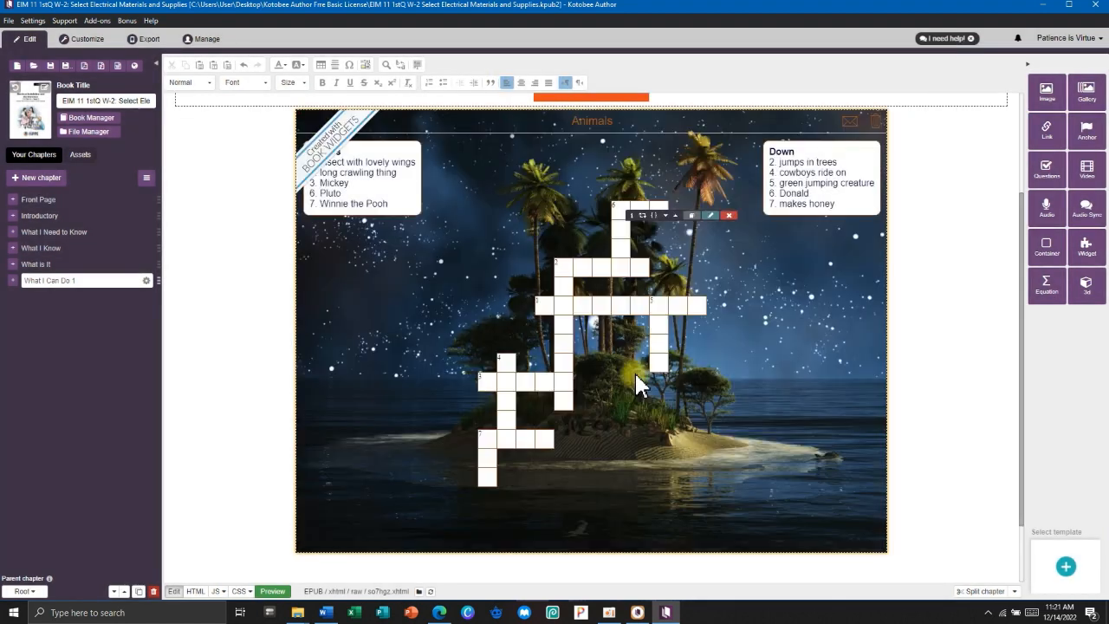
scroll(604, 252, "up", 2)
scroll(604, 251, "down", 2)
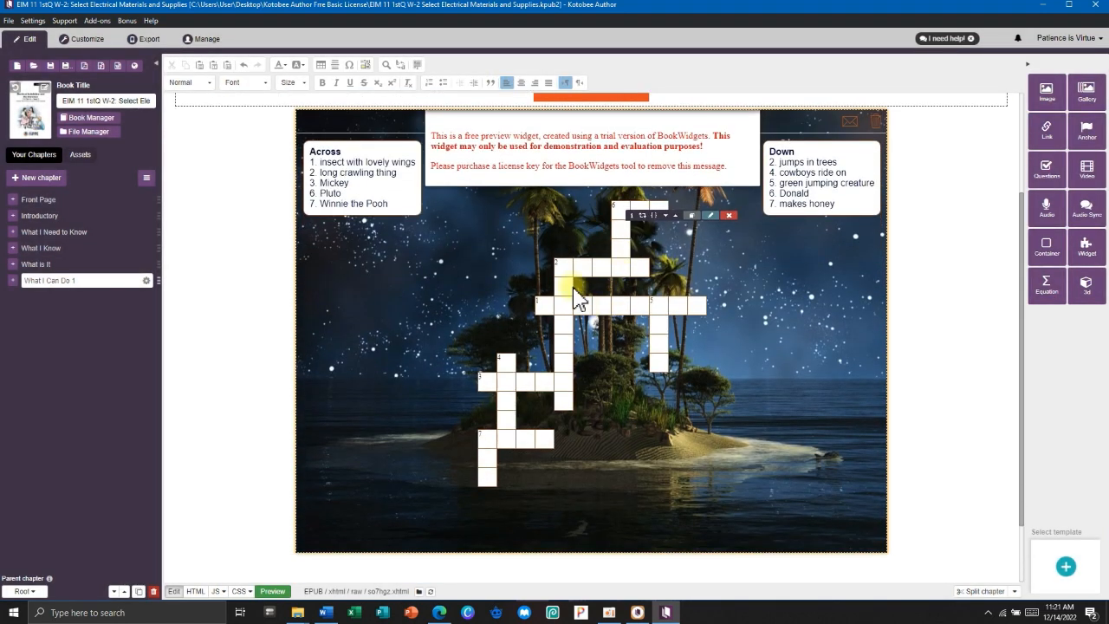
scroll(615, 341, "up", 2)
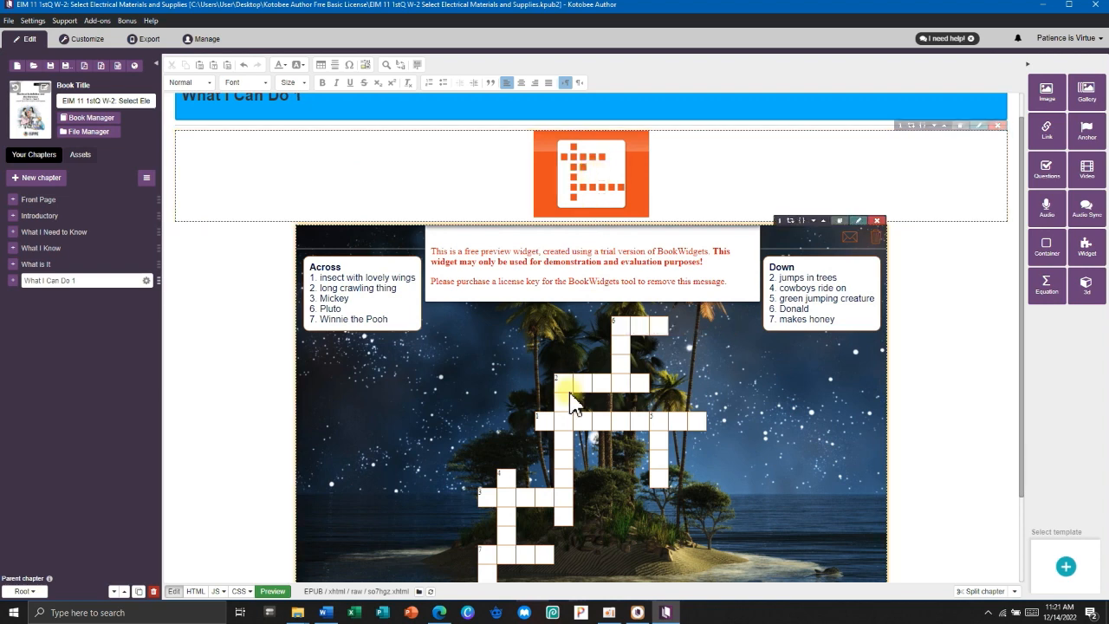
scroll(572, 321, "down", 2)
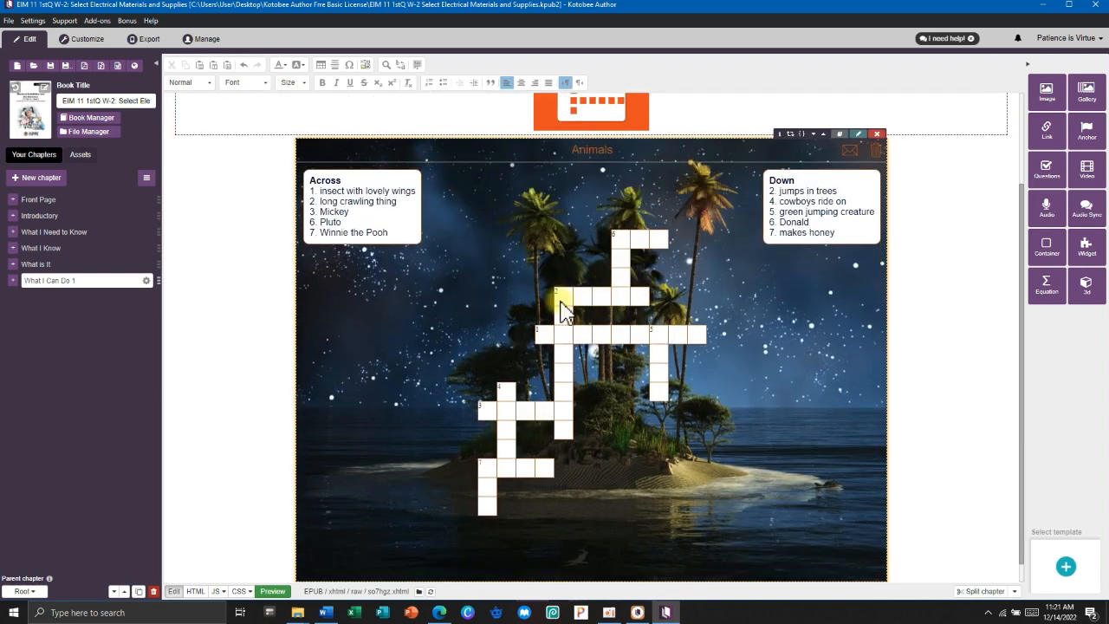
left_click(102, 40)
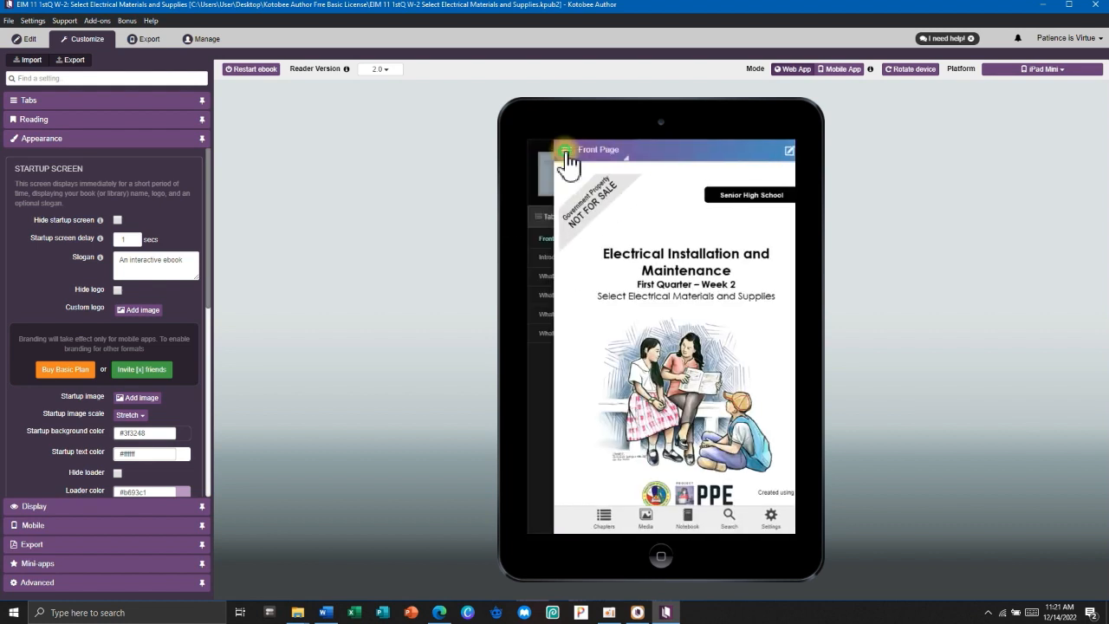
Open and close the crossword on the What I Can Do 1 page in portrait.
left_click(567, 158)
left_click(579, 336)
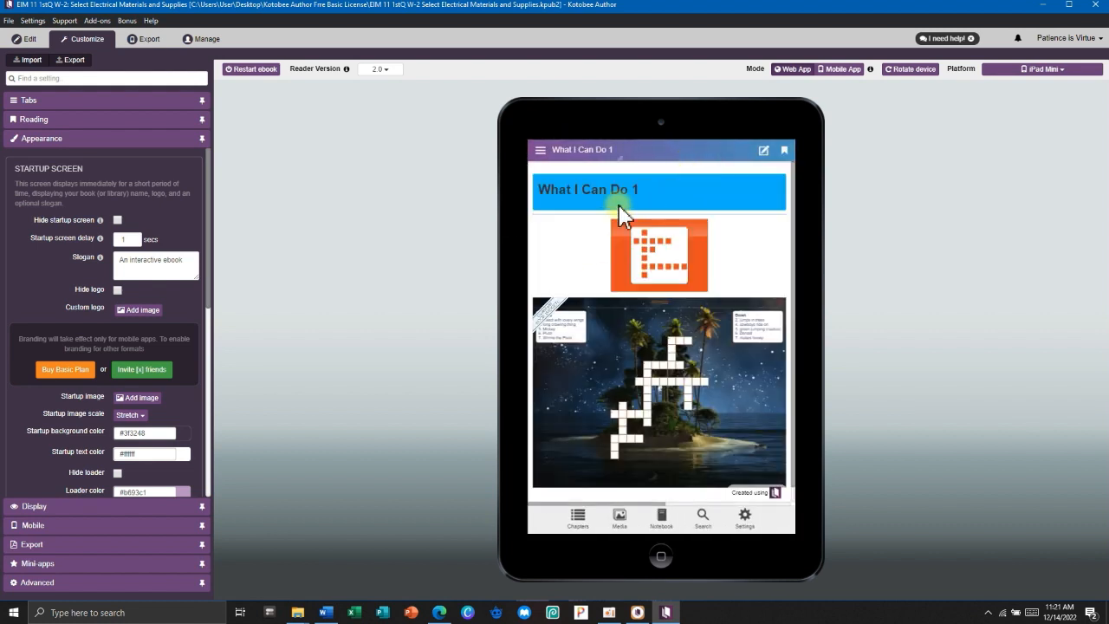
left_click(660, 262)
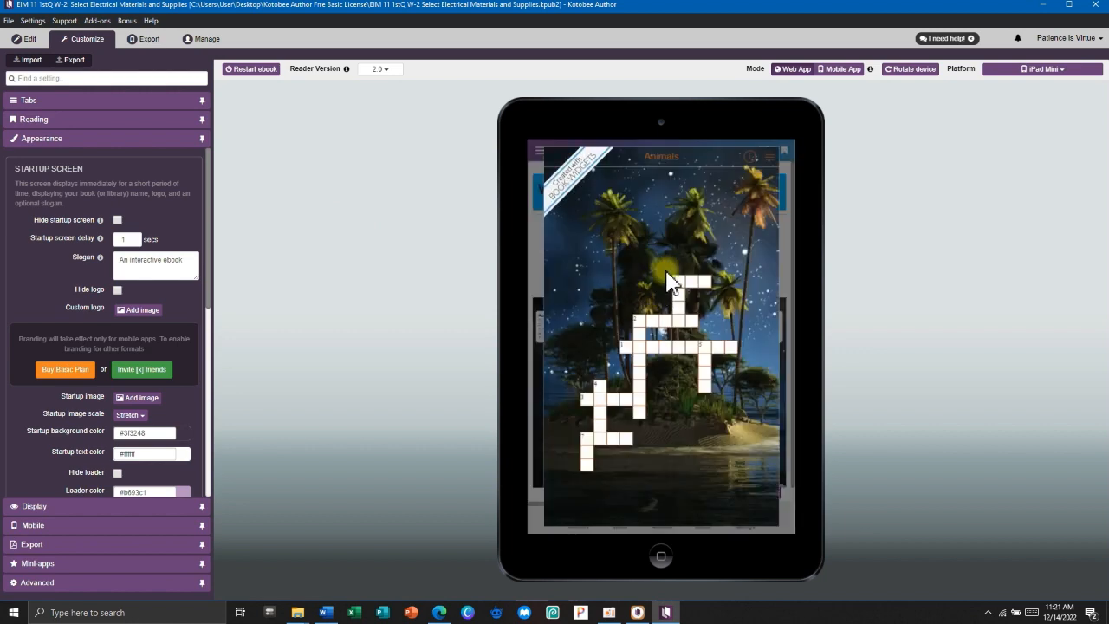
left_click(533, 234)
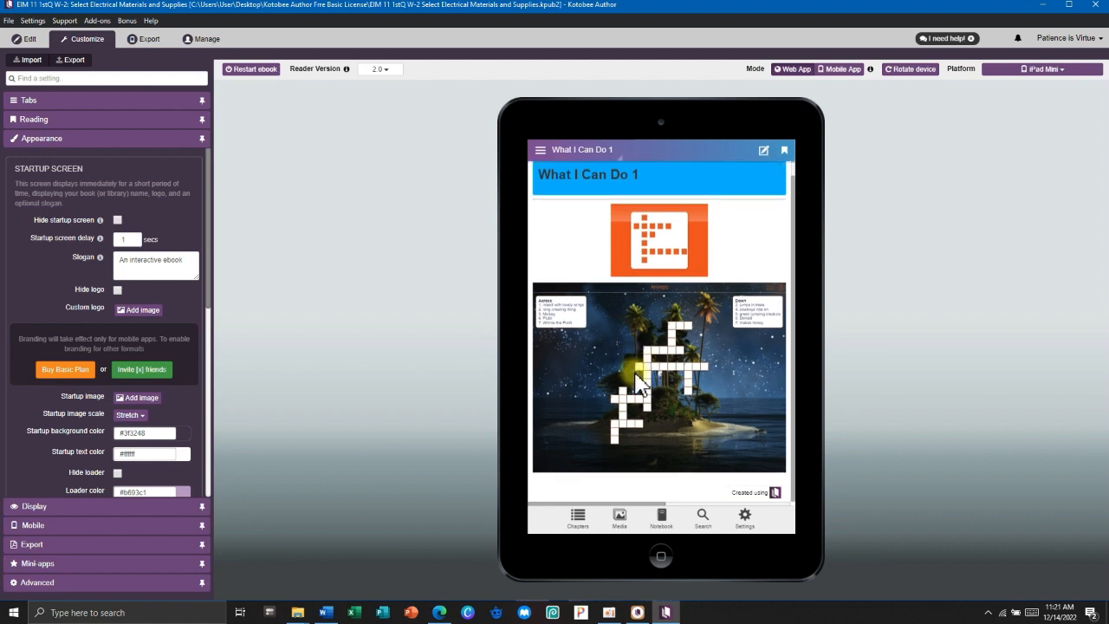
Check the crossword grid in landscape, rotate back to portrait, and return to editing.
left_click(910, 70)
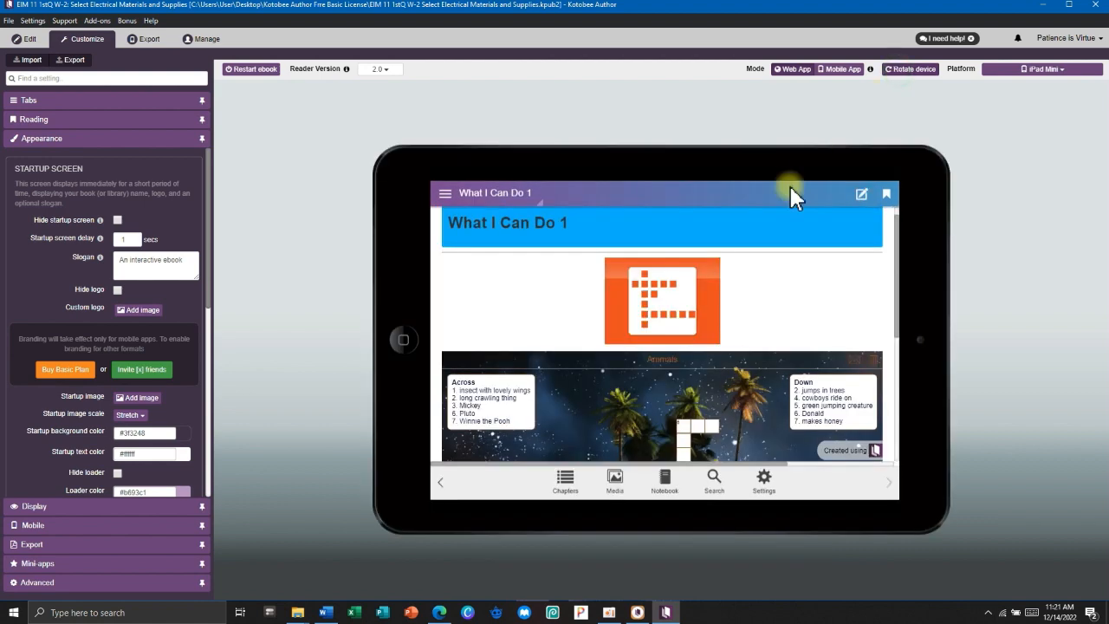
left_click(661, 300)
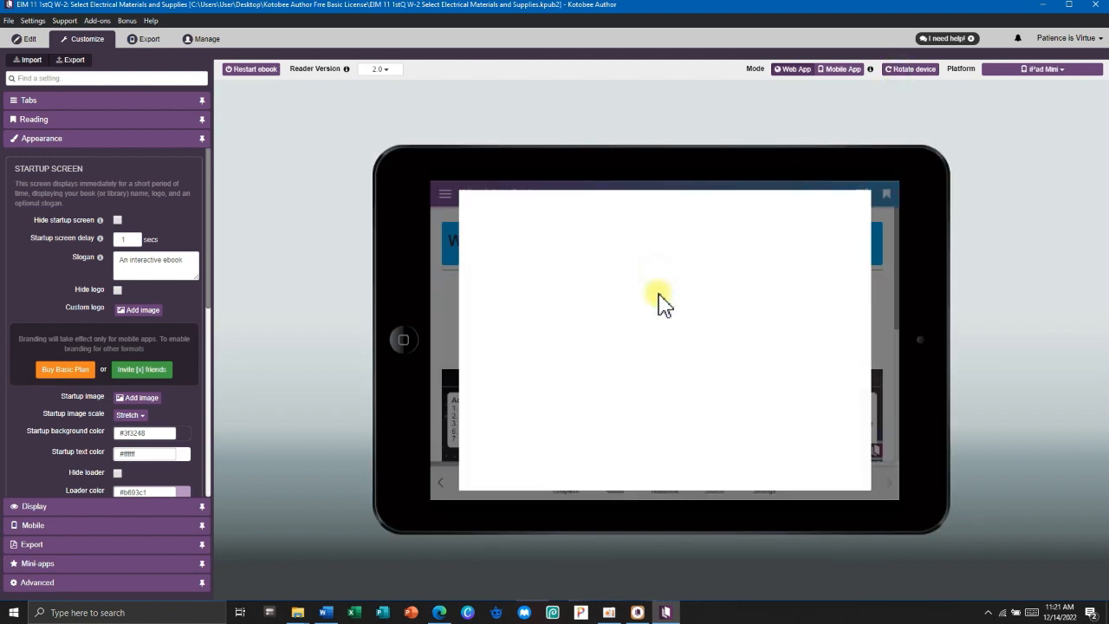
left_click(453, 317)
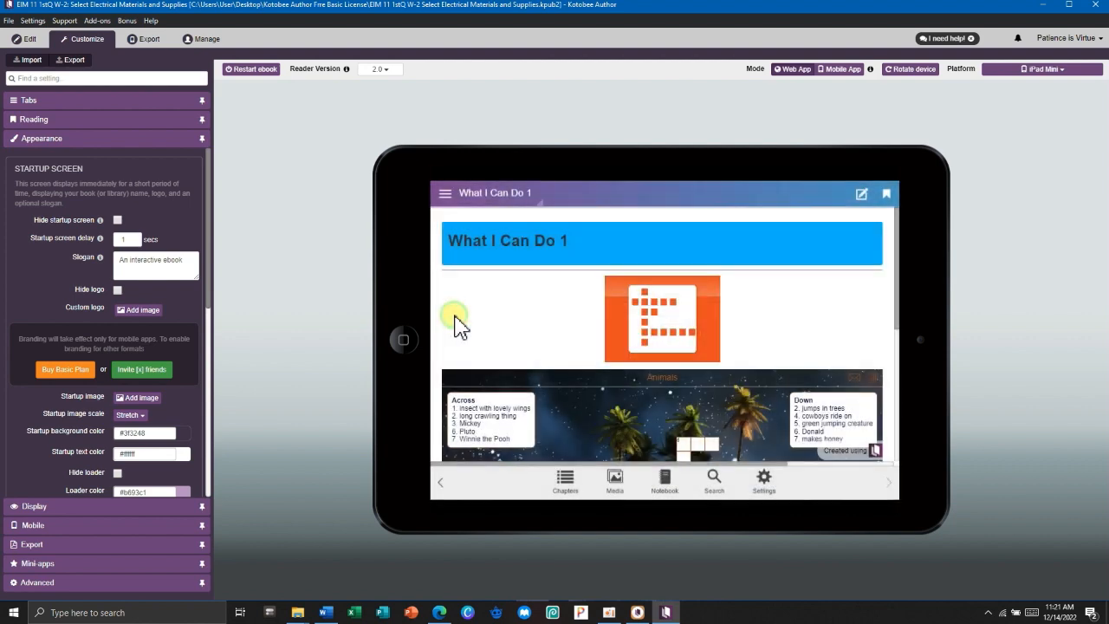
left_click(661, 320)
scroll(619, 304, "down", 3)
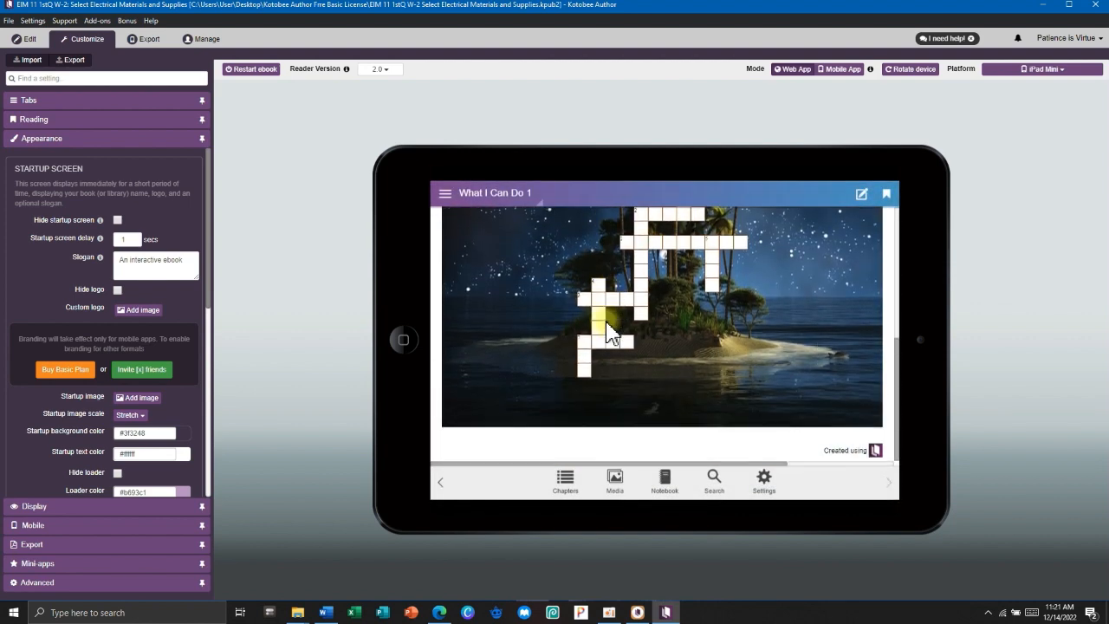
left_click(893, 70)
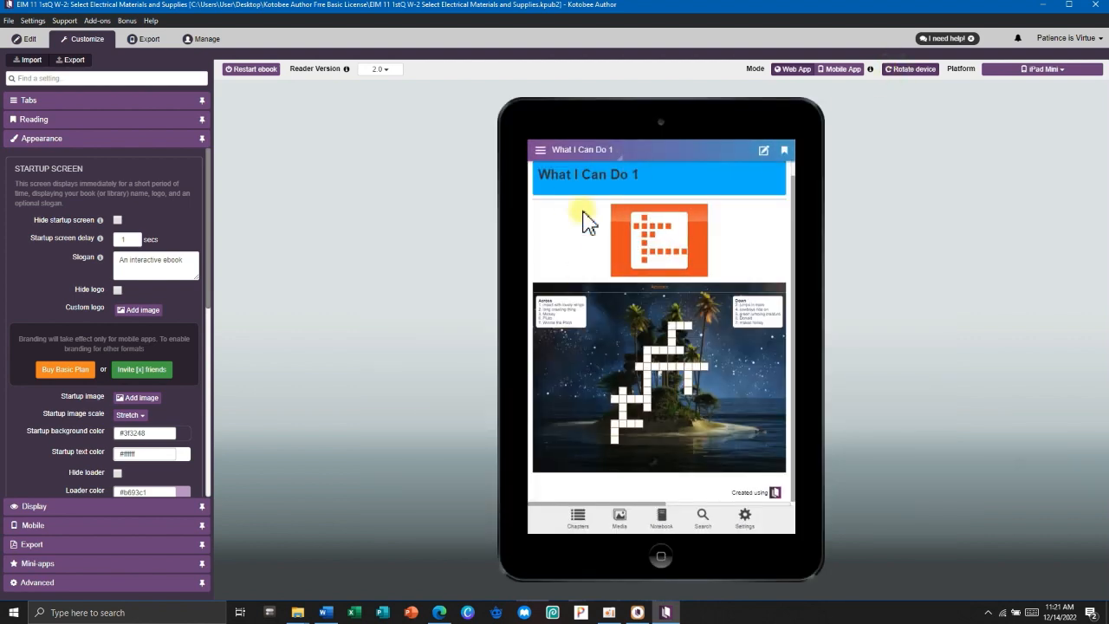
left_click(597, 166)
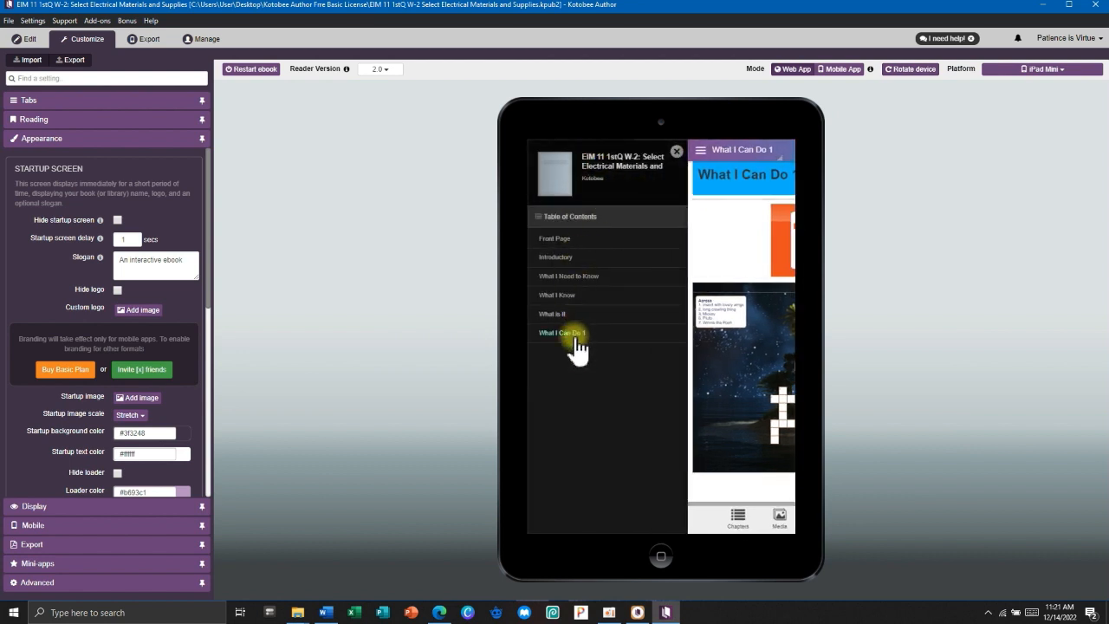
left_click(576, 342)
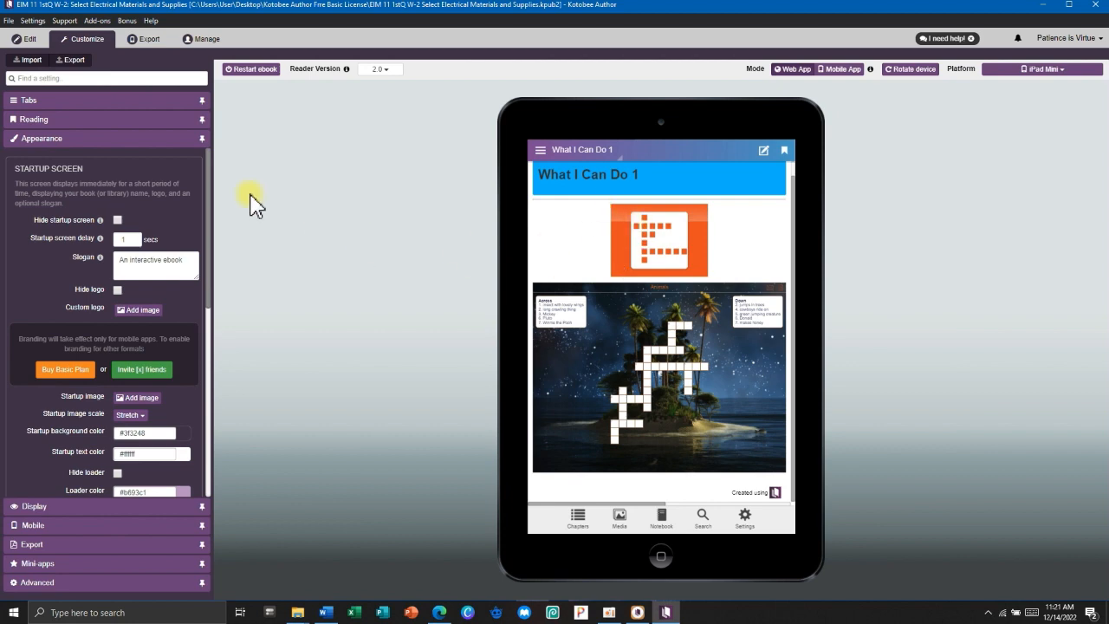
left_click(24, 38)
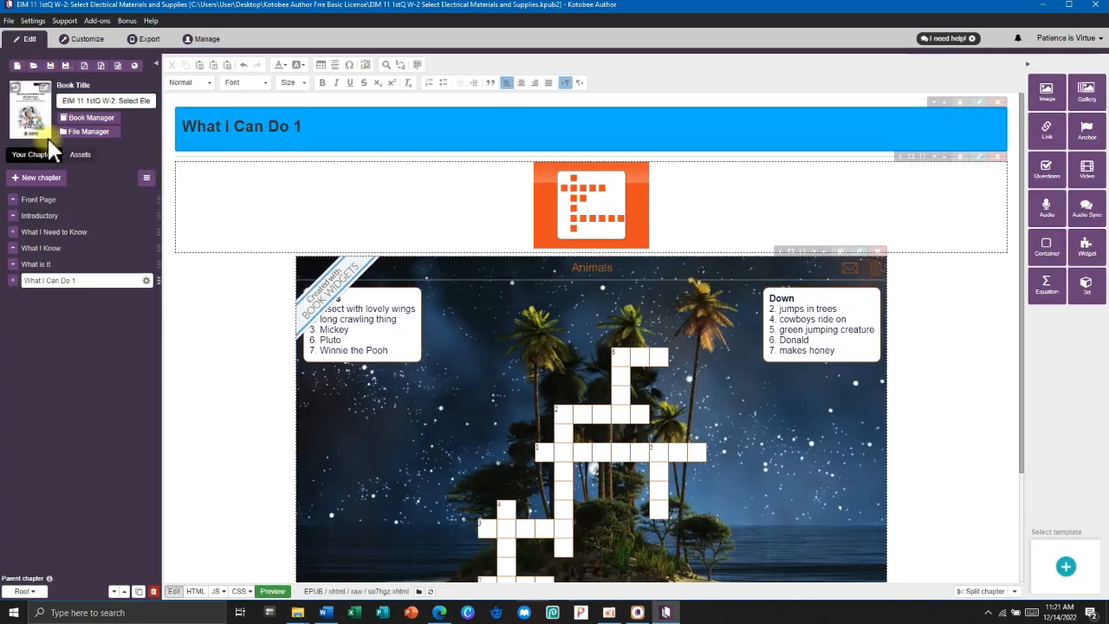
Add a new reflowable chapter named What I Can Do 2.
left_click(19, 177)
left_click(460, 156)
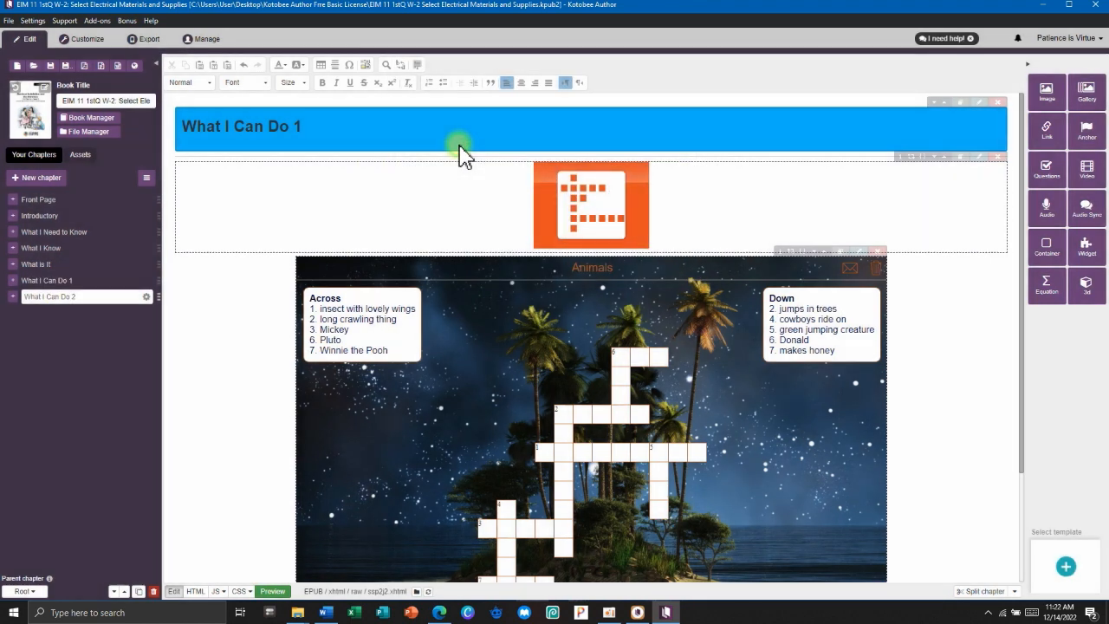
left_click(90, 298)
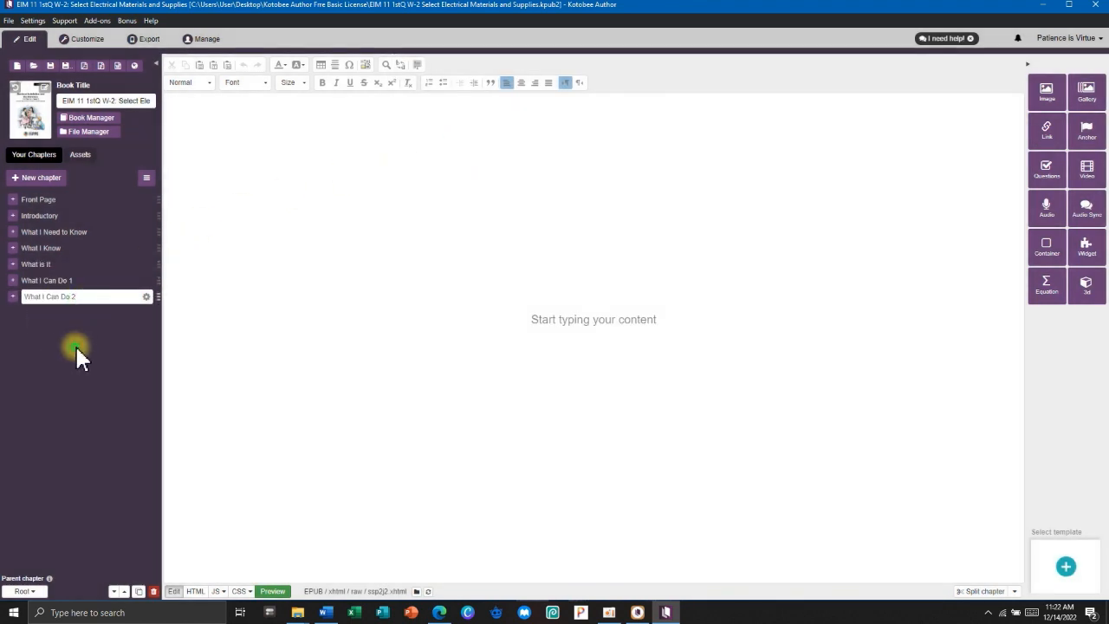
key("Return")
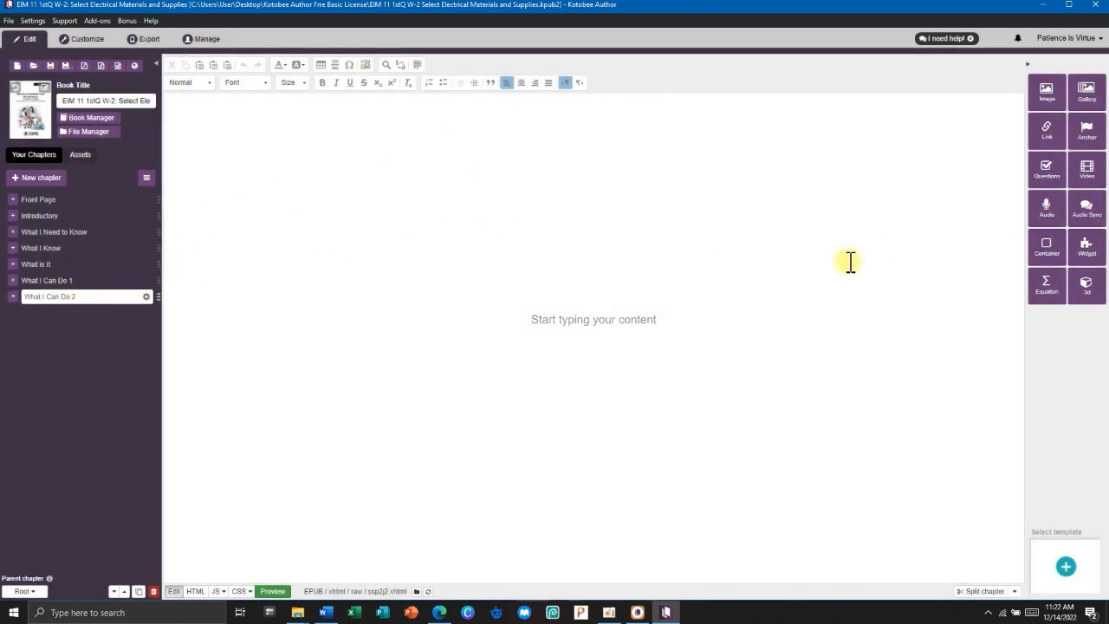
Review the What I Can Do 2 heading and activity list in Word, then reopen What I Can Do 1.
left_click(325, 613)
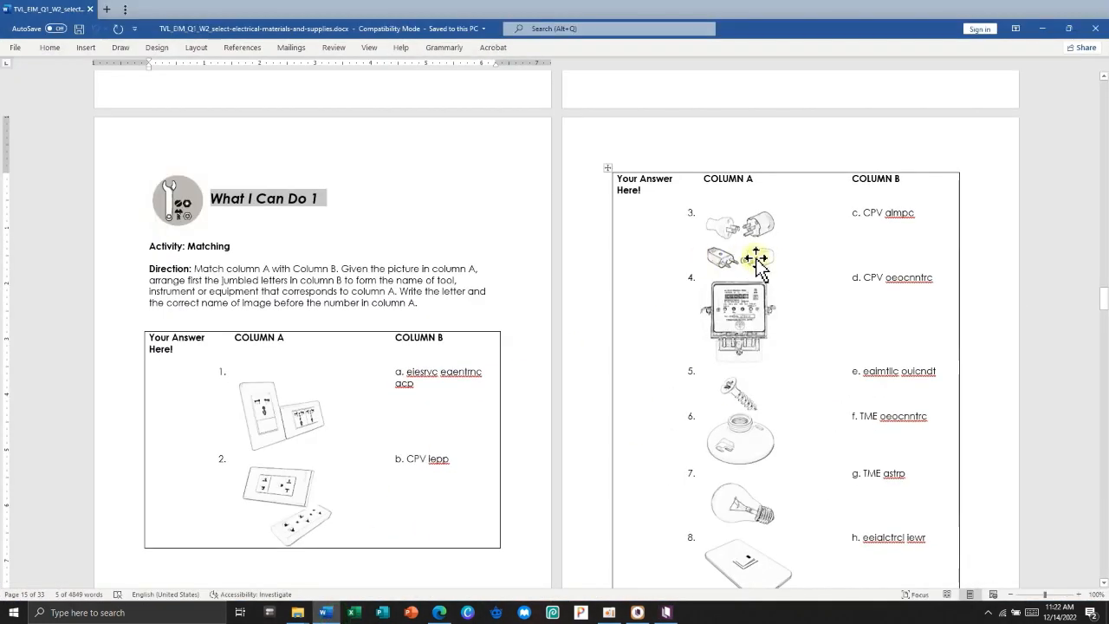
scroll(700, 347, "down", 12)
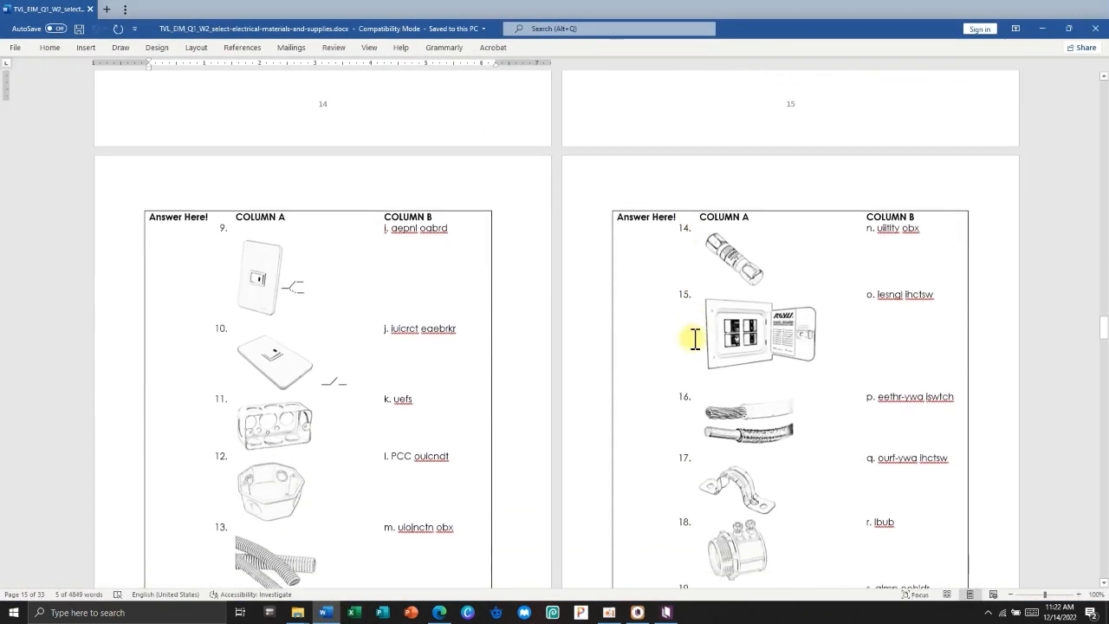
scroll(695, 338, "down", 15)
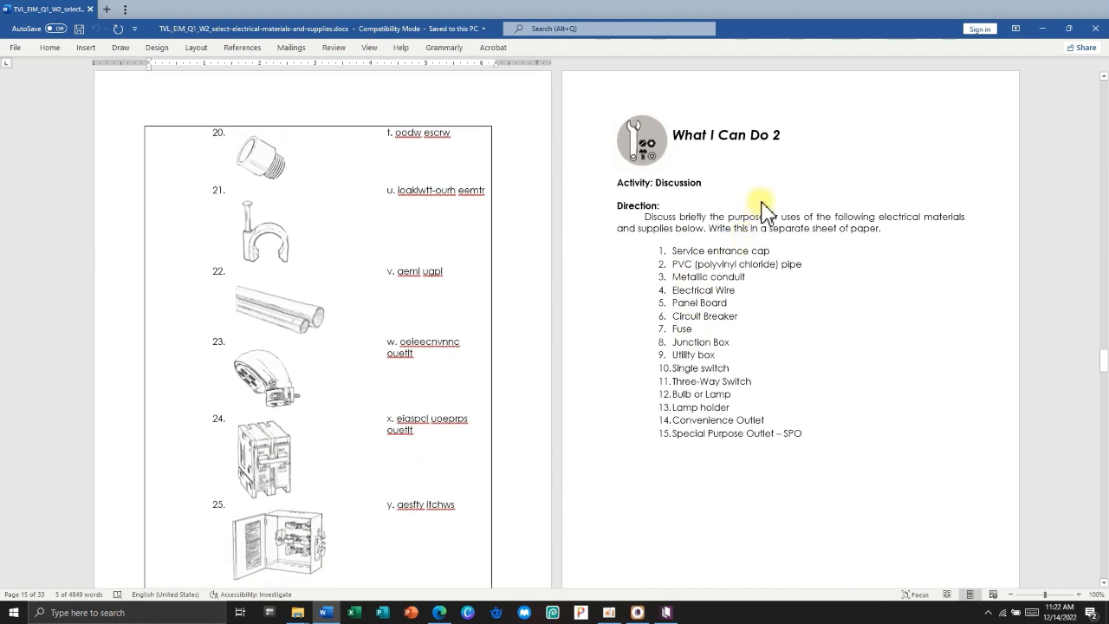
left_click_drag(757, 137, 637, 139)
left_click_drag(787, 134, 637, 139)
left_click_drag(832, 446, 612, 185)
left_click(717, 303)
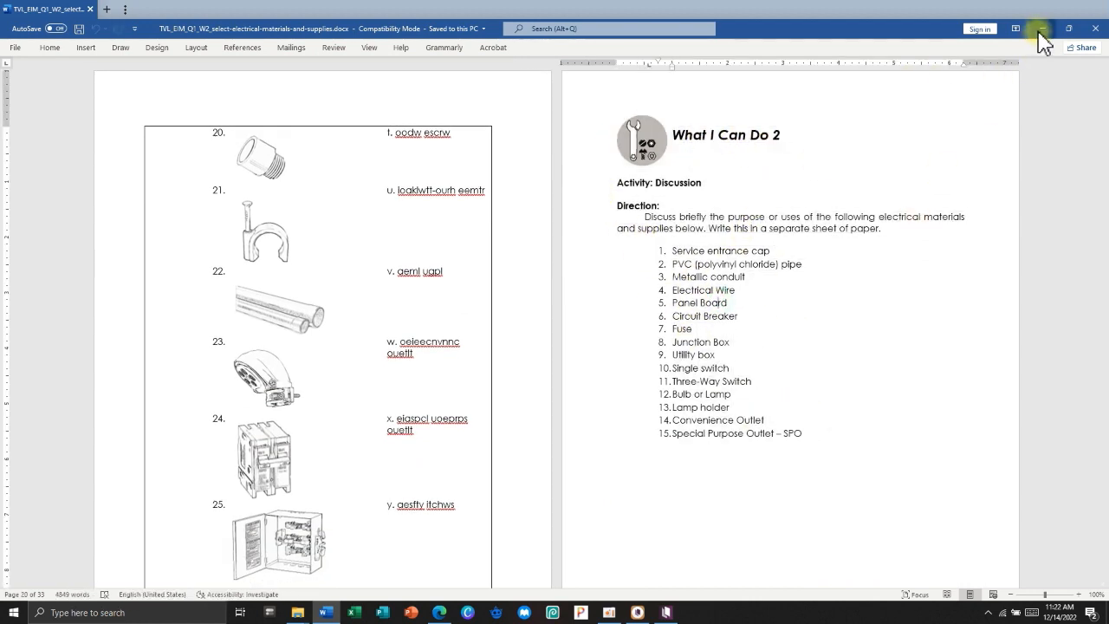
left_click(1042, 30)
left_click(102, 281)
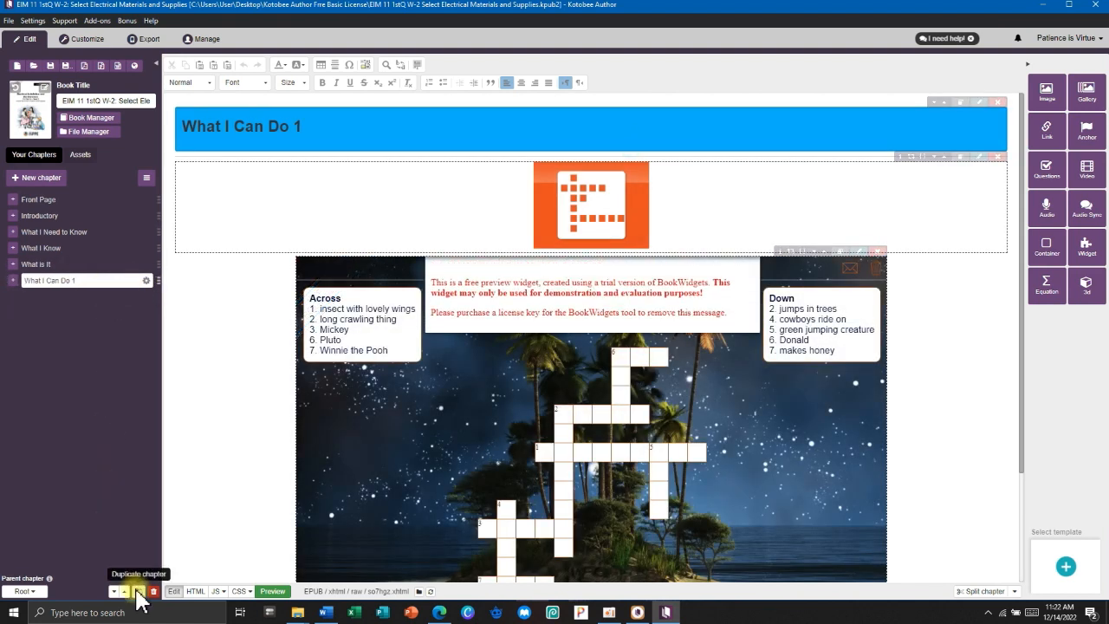
Duplicate the What I Can Do 1 chapter and renumber its heading to 2.
left_click(137, 592)
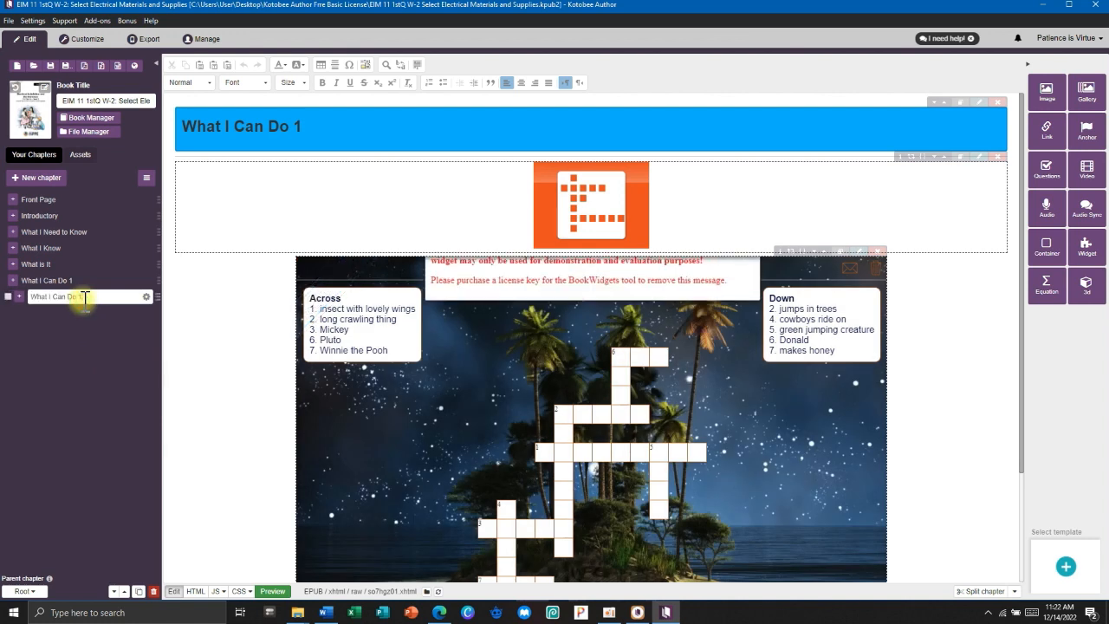
type("2")
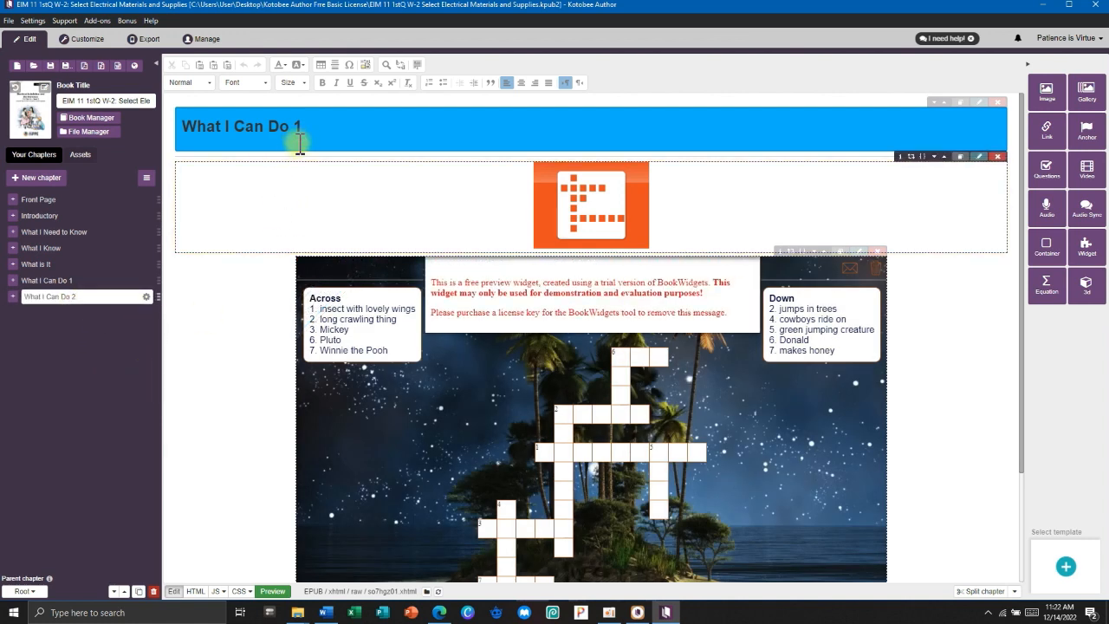
left_click(300, 125)
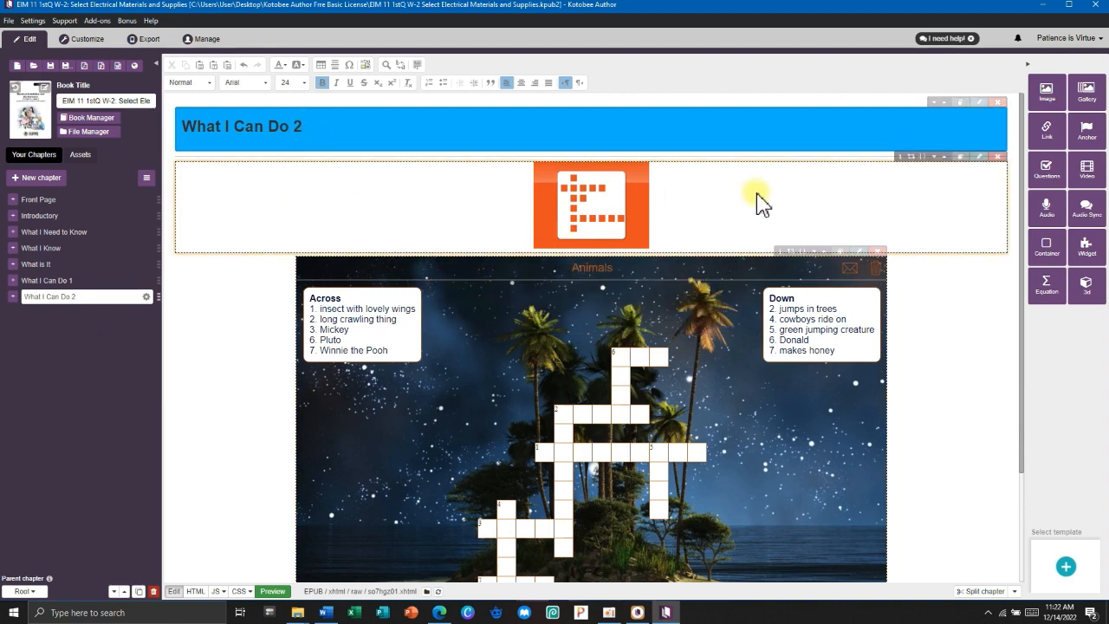
Delete the orange image block and the crossword block from the copy.
left_click(999, 156)
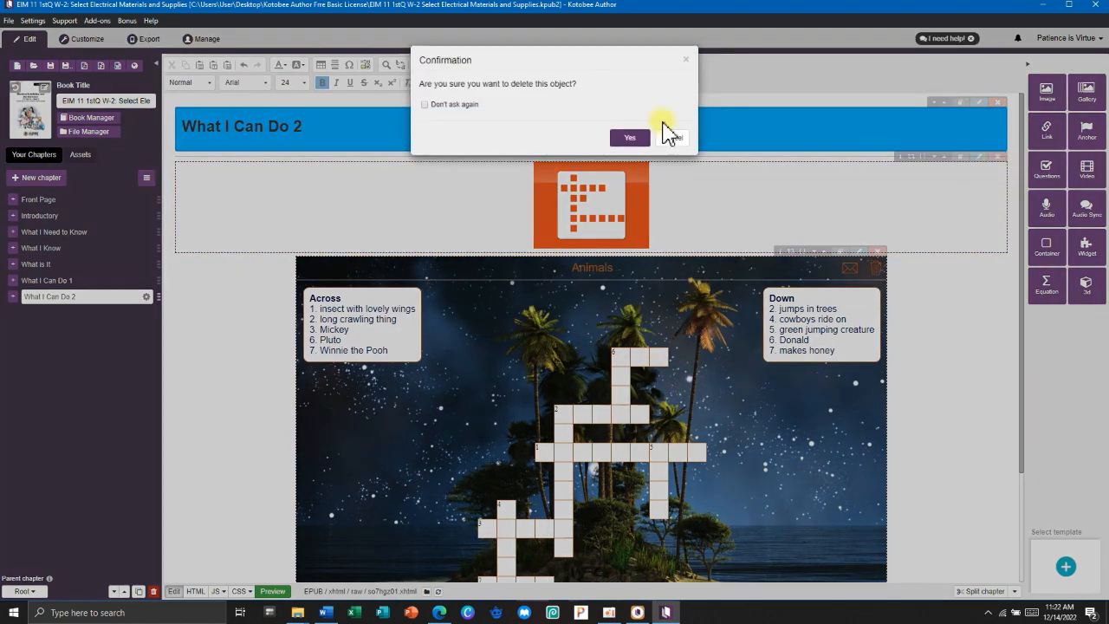
left_click(629, 138)
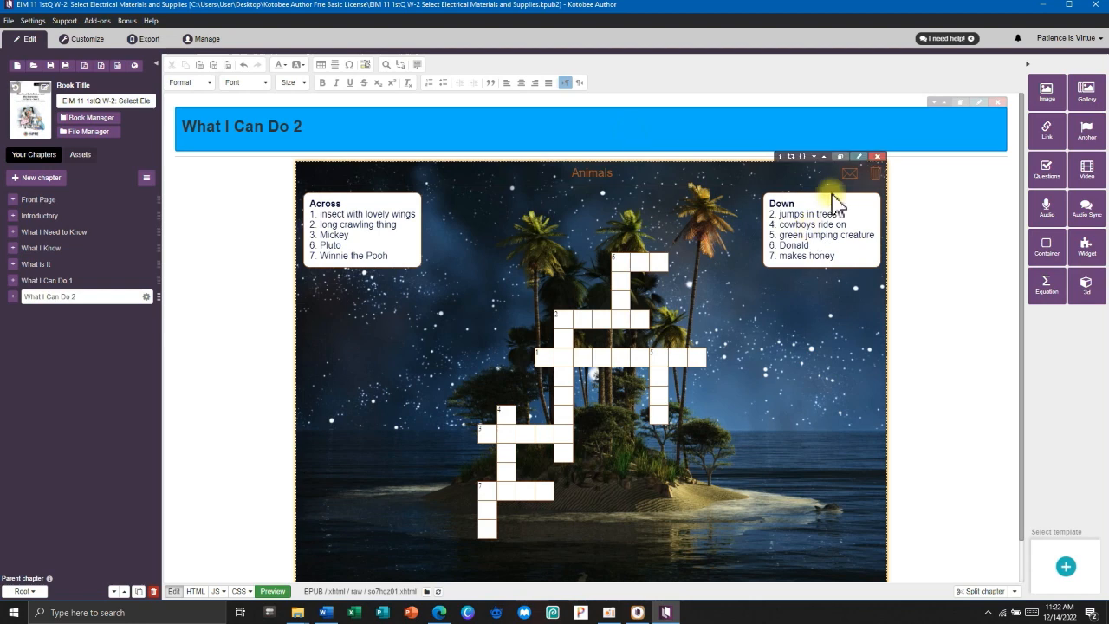
left_click(879, 157)
left_click(629, 139)
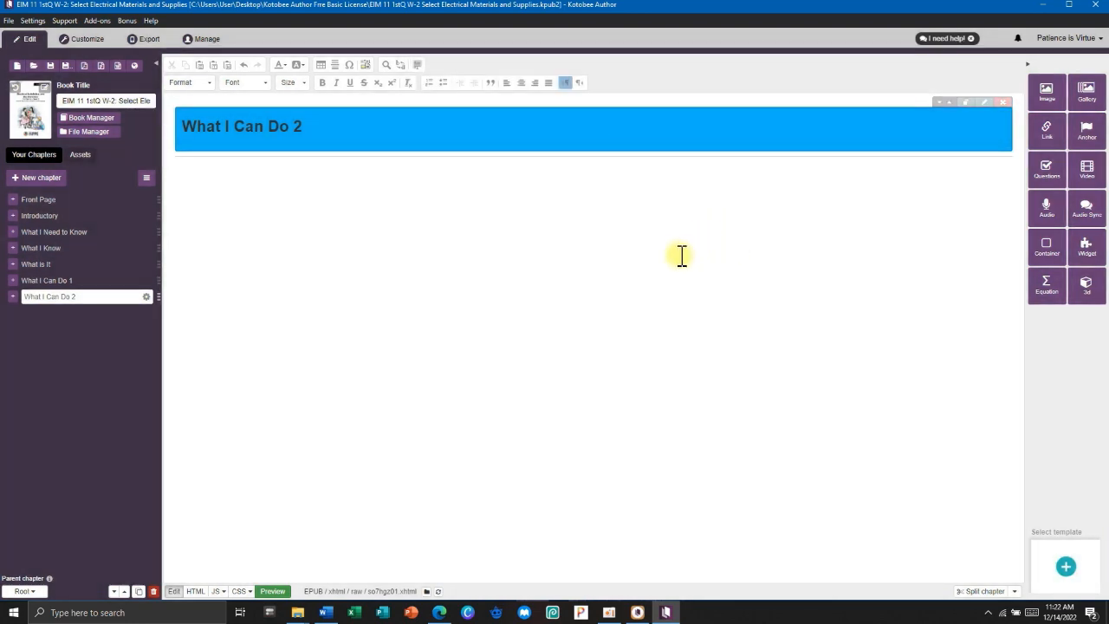
left_click(677, 214)
Insert a container with #82dbff background and border colour below the heading.
left_click(327, 612)
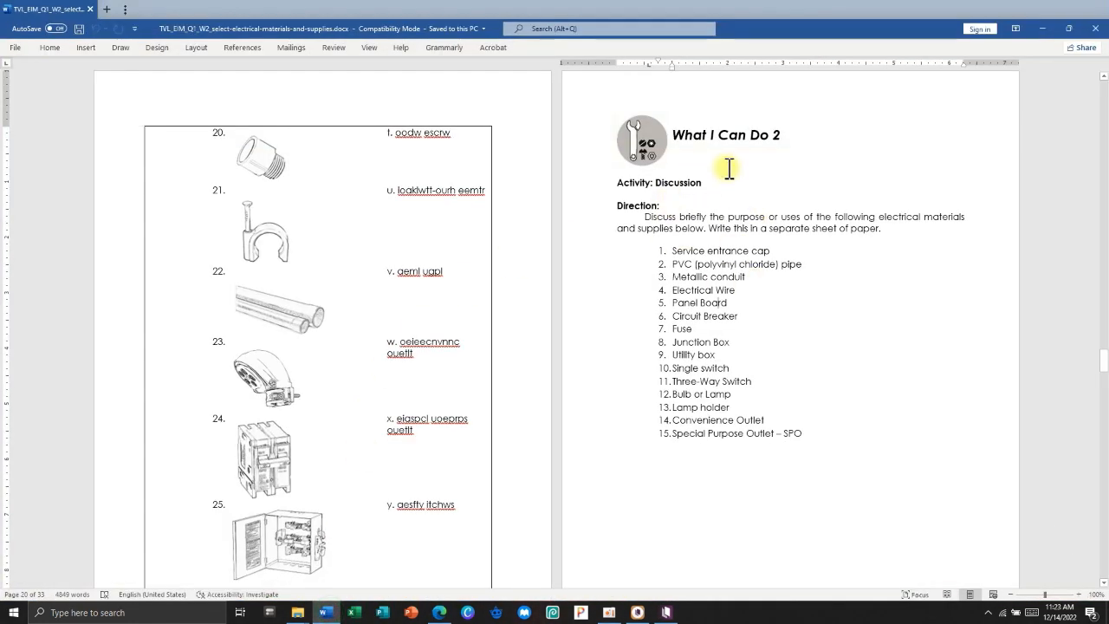
key("alt+Tab")
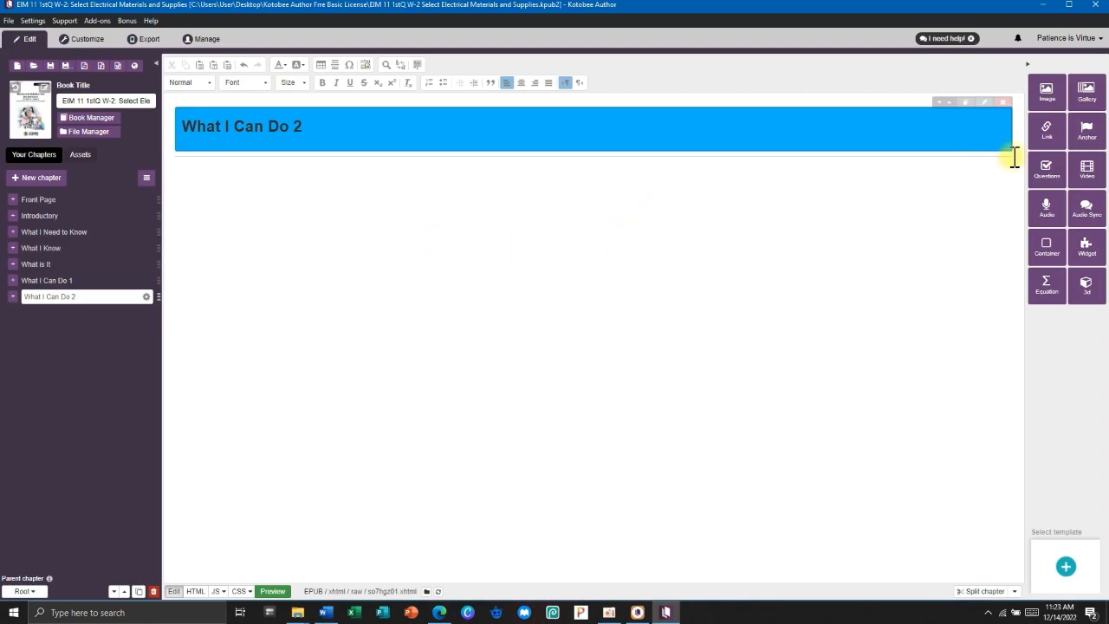
left_click(1051, 251)
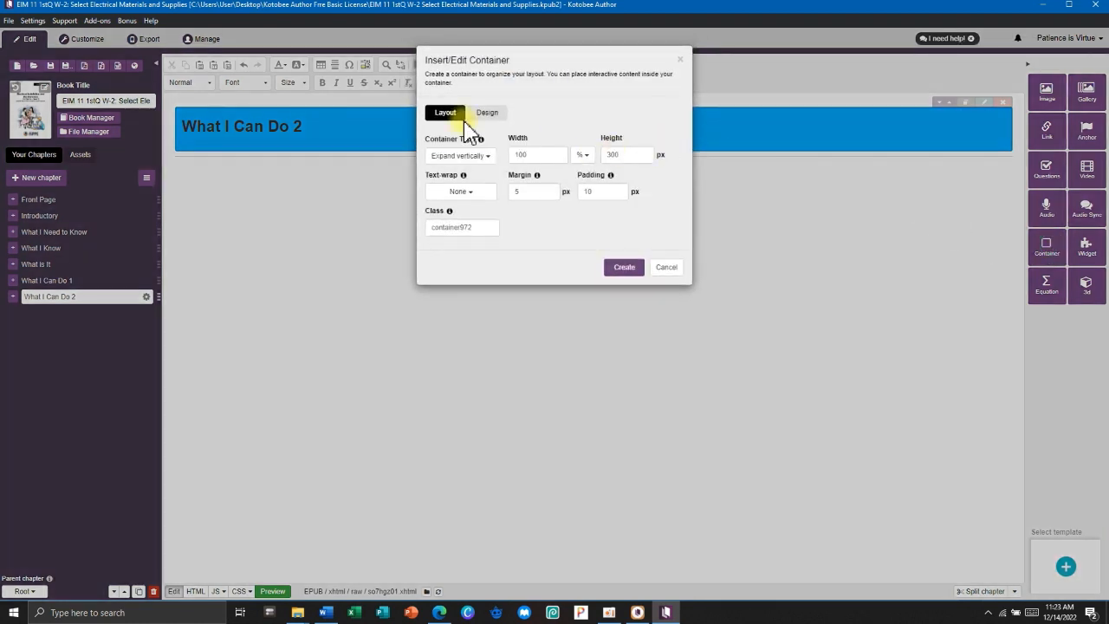
left_click(485, 115)
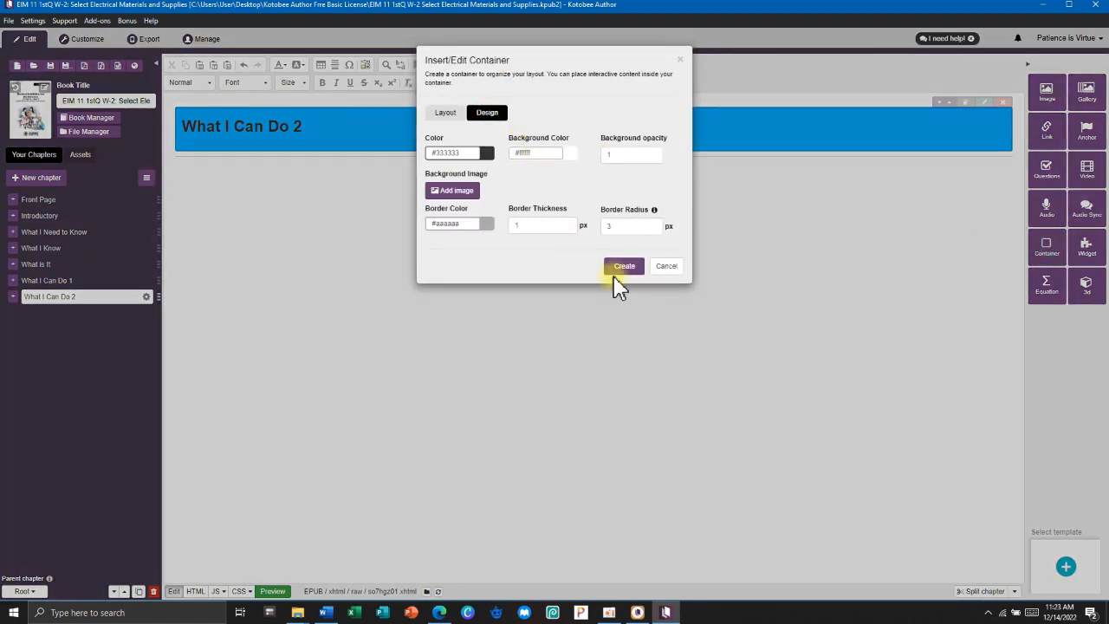
left_click(568, 155)
left_click(574, 197)
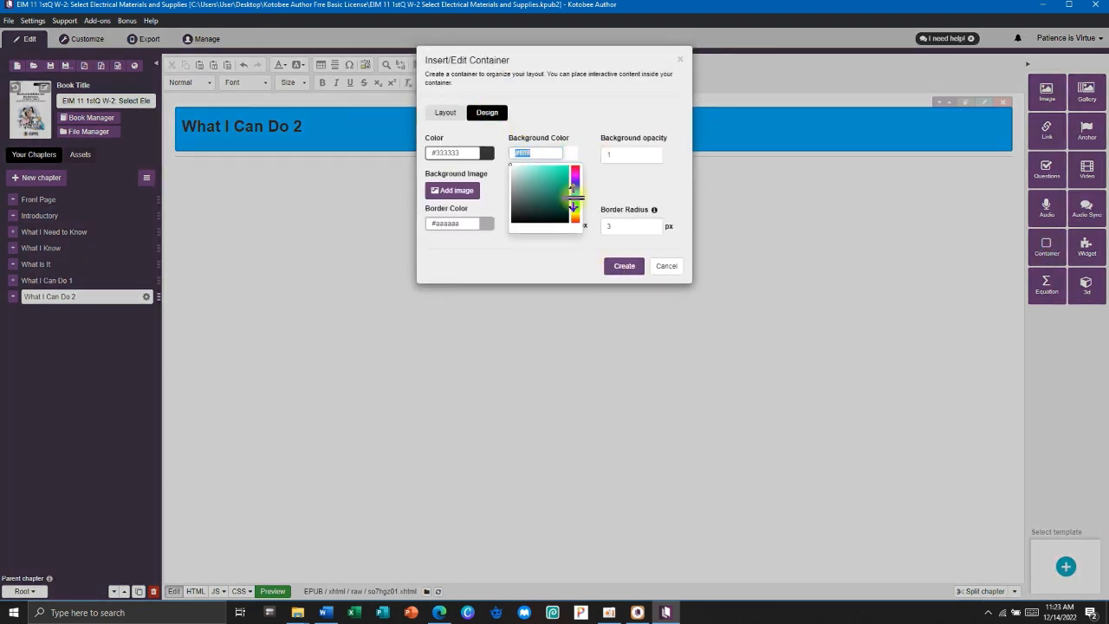
left_click(557, 167)
left_click(464, 224)
type("#82dbff")
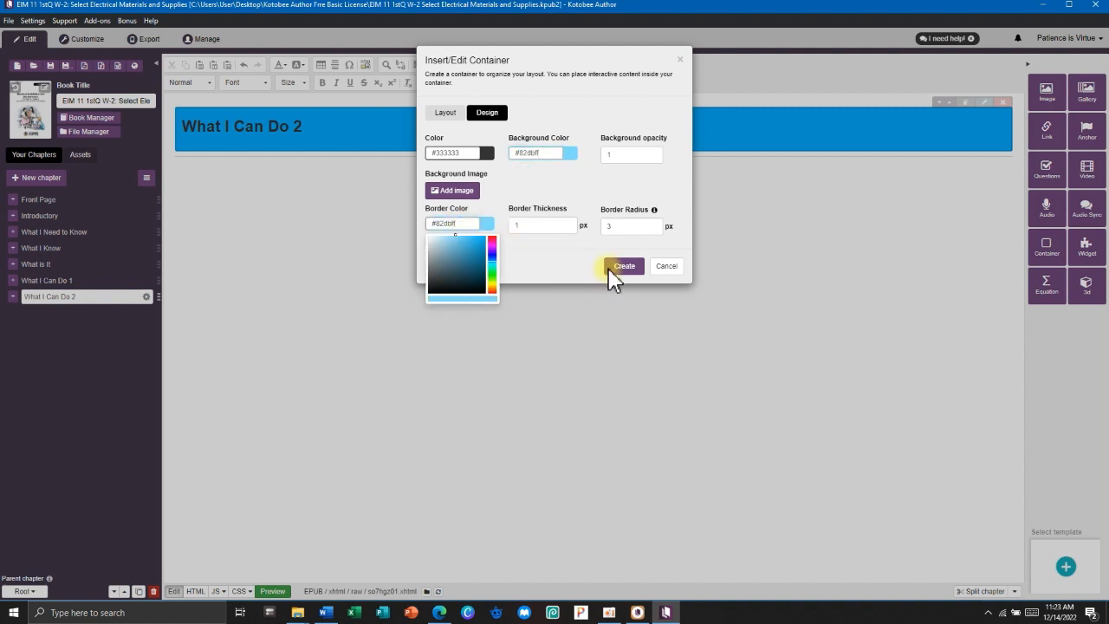
left_click(627, 268)
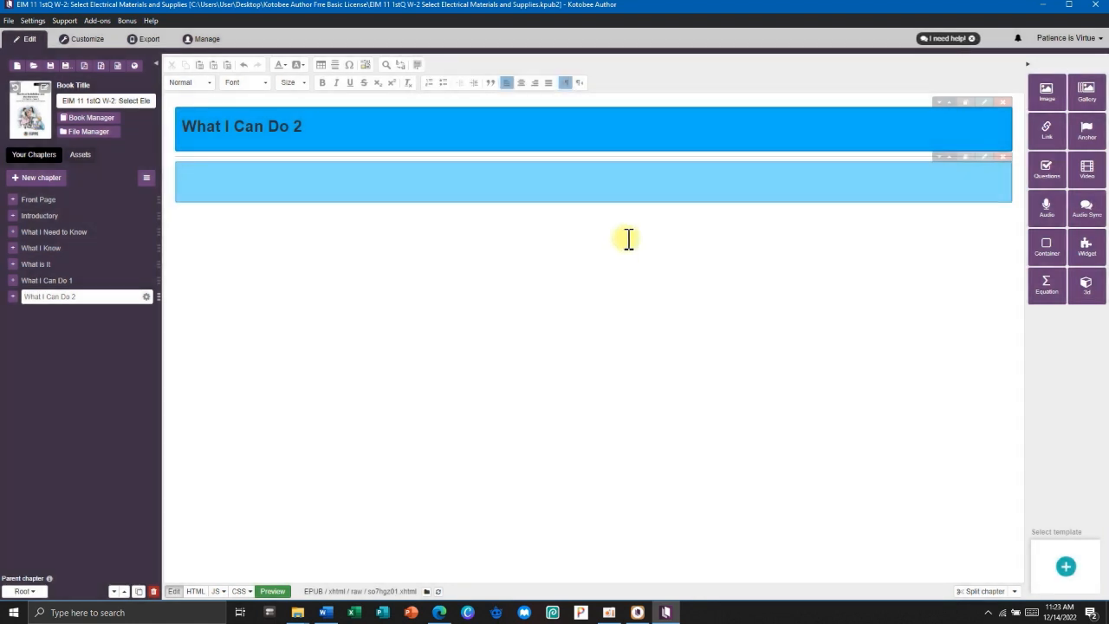
Copy Activity: Discussion through item 15 from Word and paste it into the container.
key("alt+Tab")
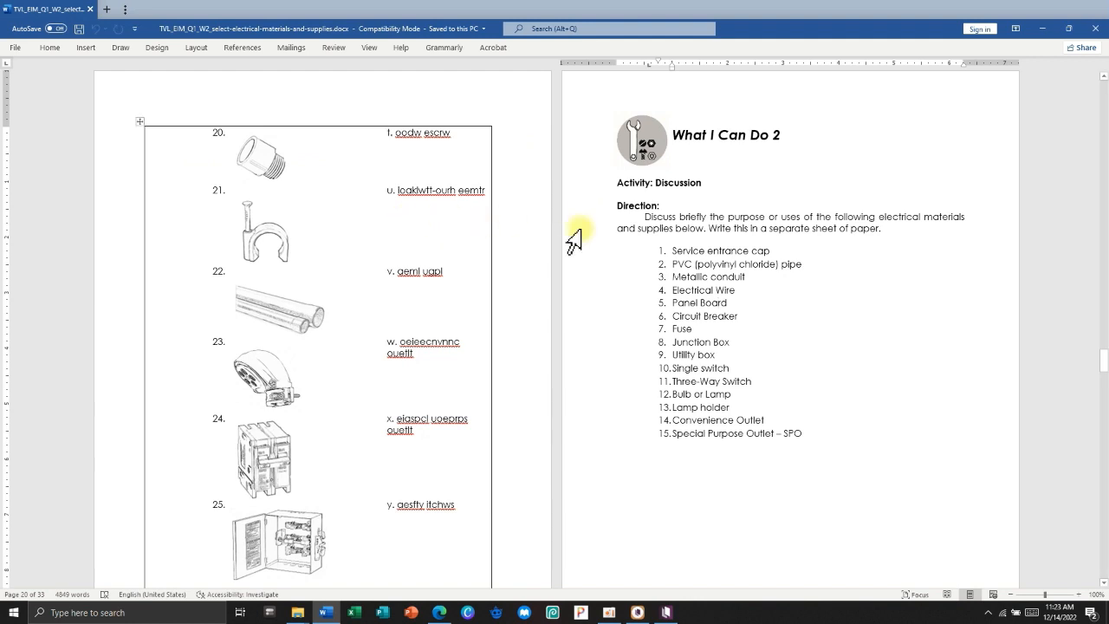
left_click_drag(630, 182, 803, 435)
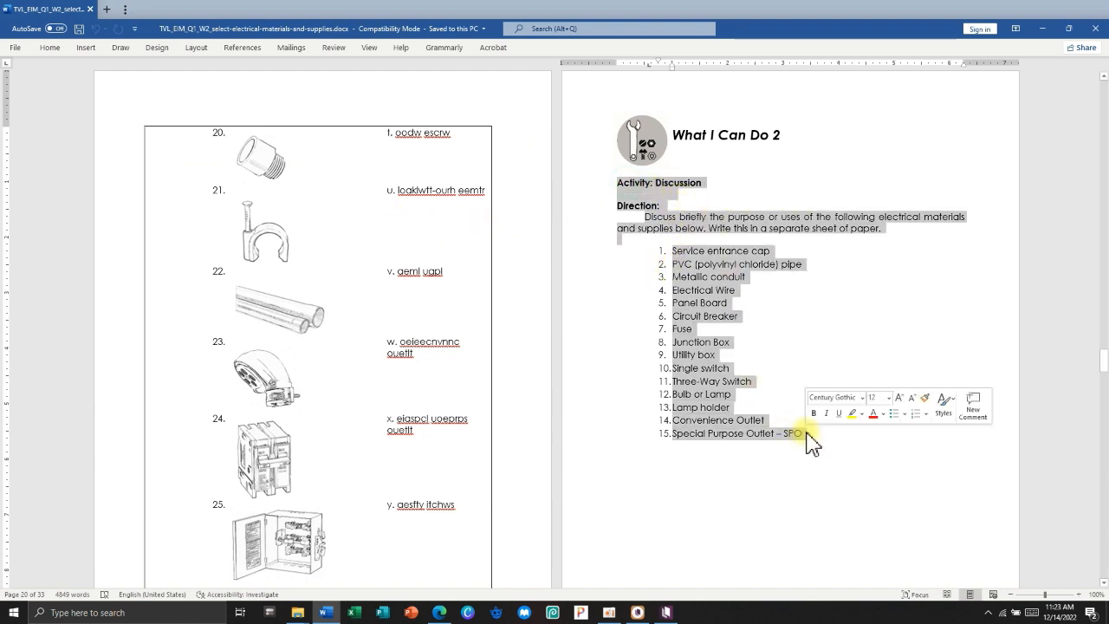
key("ctrl+c")
key("alt+Tab")
key("ctrl+v")
Delete the blank lines above the list and below Activity: Discussion.
key("ctrl+a")
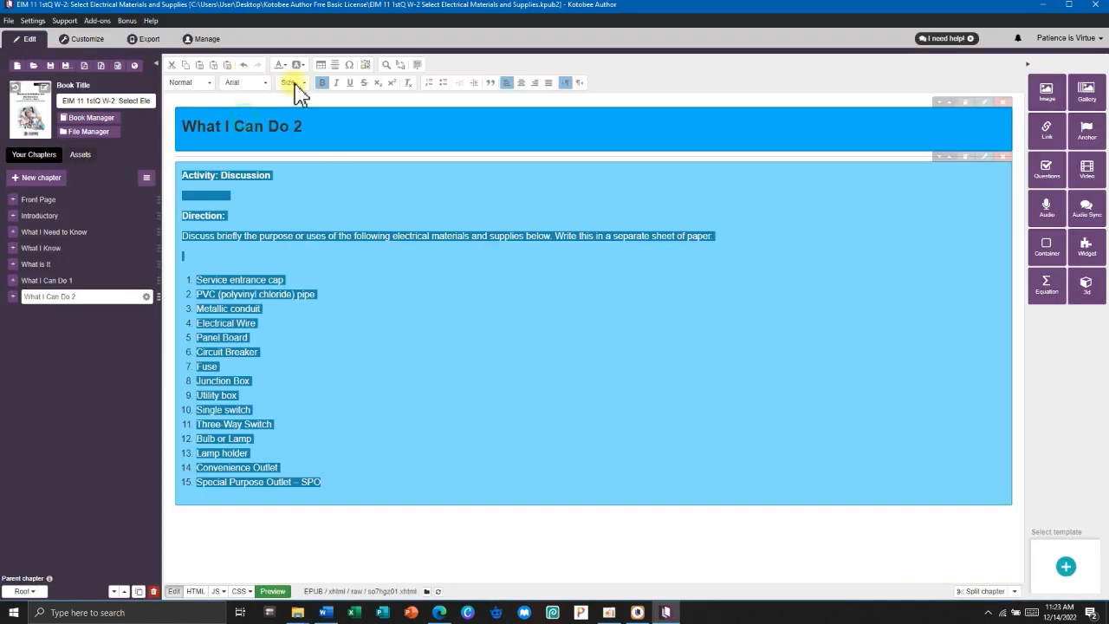
left_click(336, 285)
left_click(239, 272)
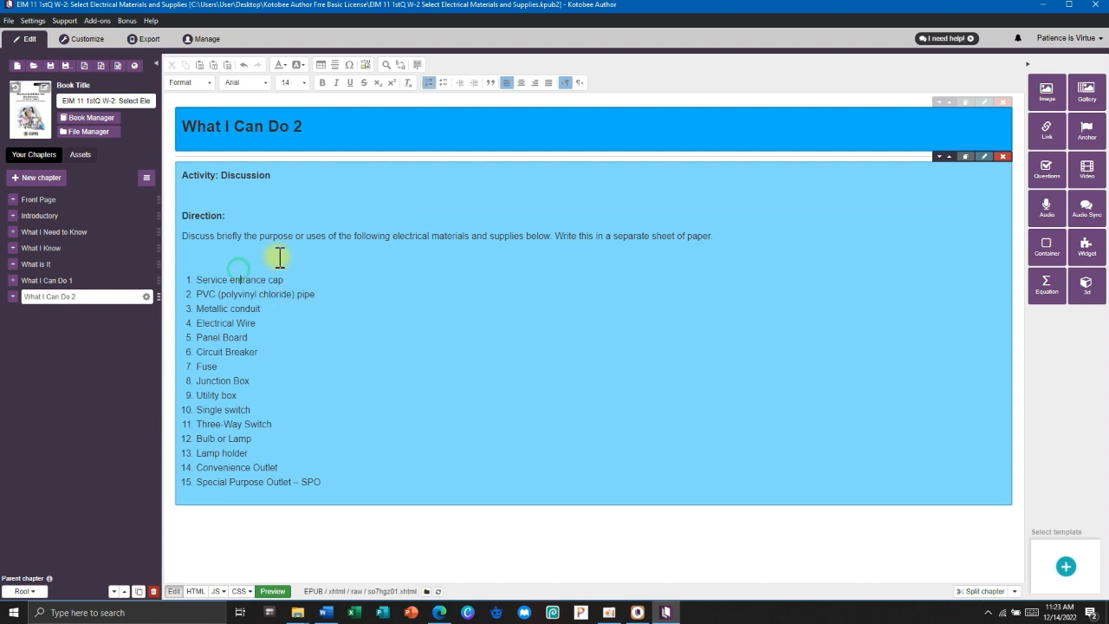
key("BackSpace")
left_click(212, 196)
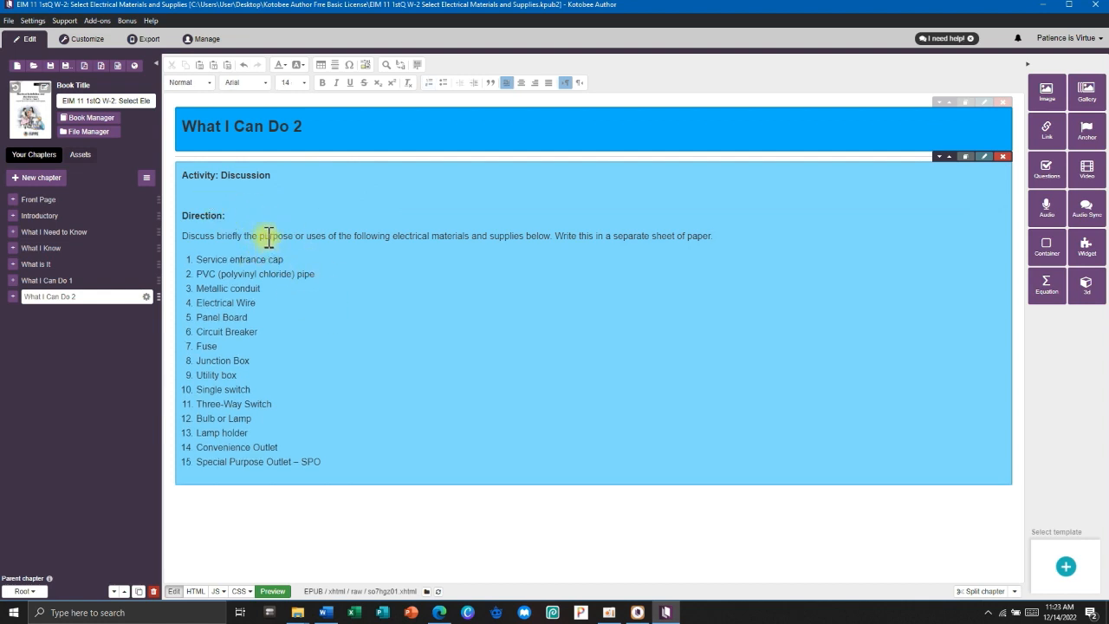
key("BackSpace")
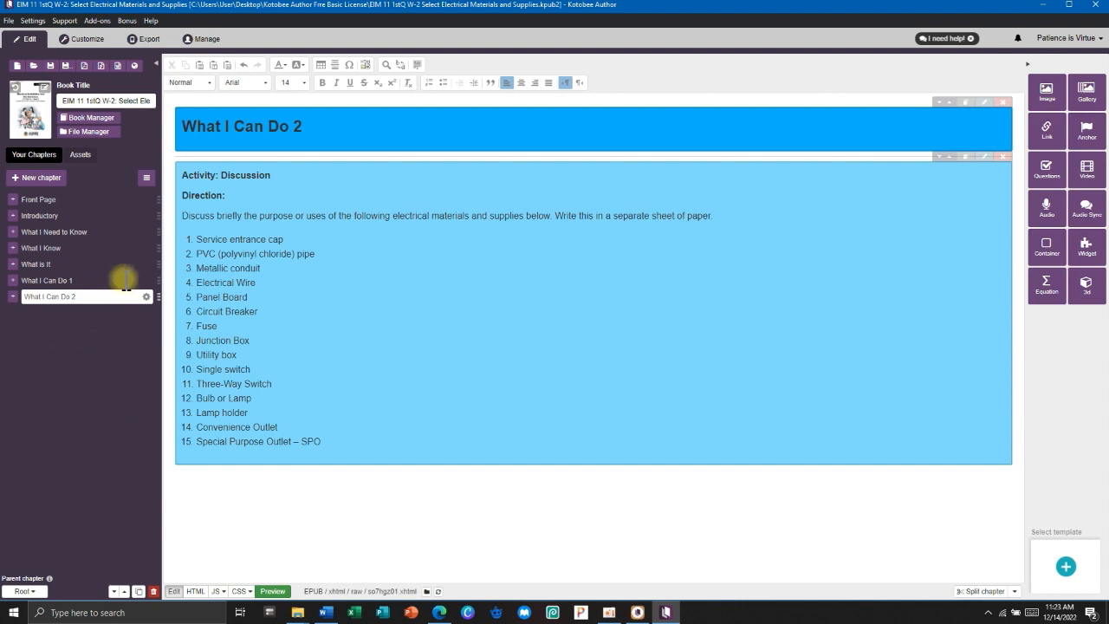
Check the What I Can Do 3 heading in the Word source document.
left_click(325, 612)
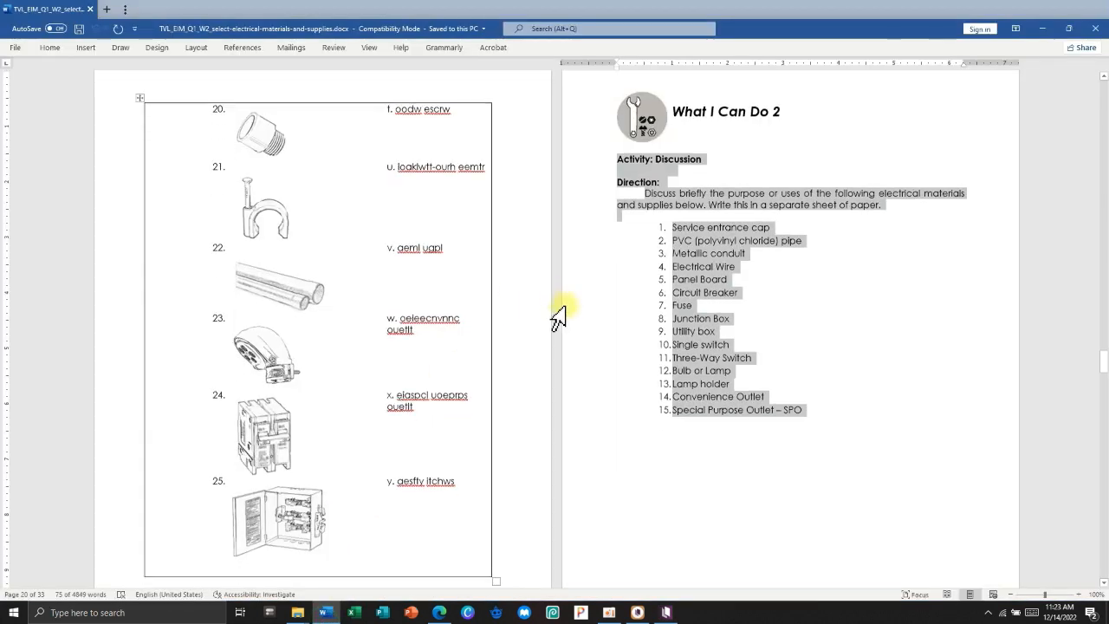
scroll(559, 317, "down", 12)
triple_click(347, 132)
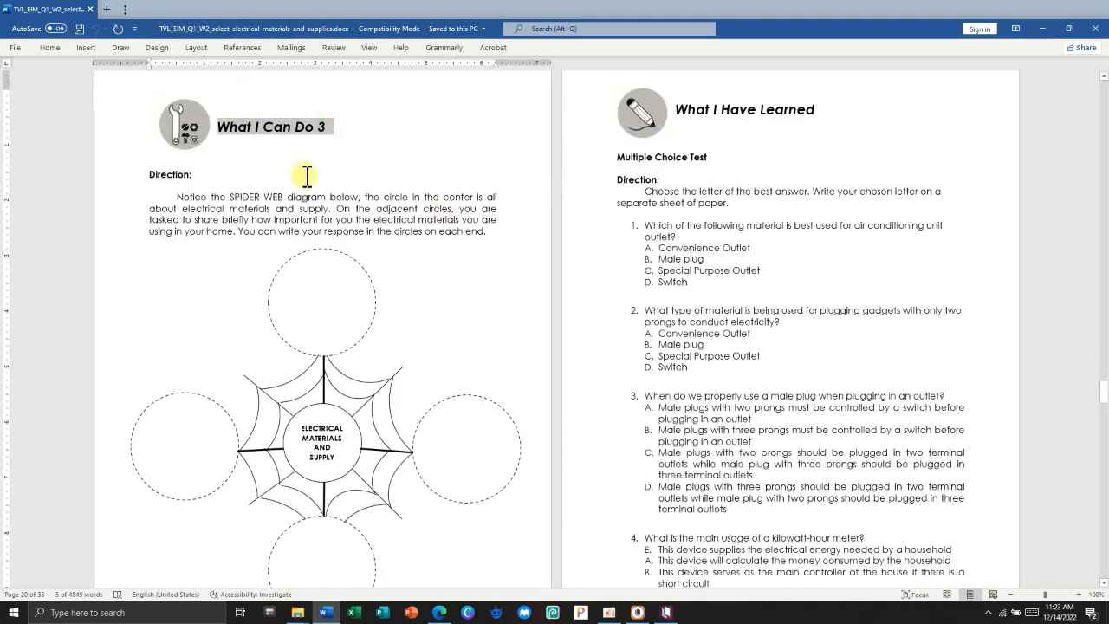
scroll(312, 216, "down", 3)
left_click(1042, 29)
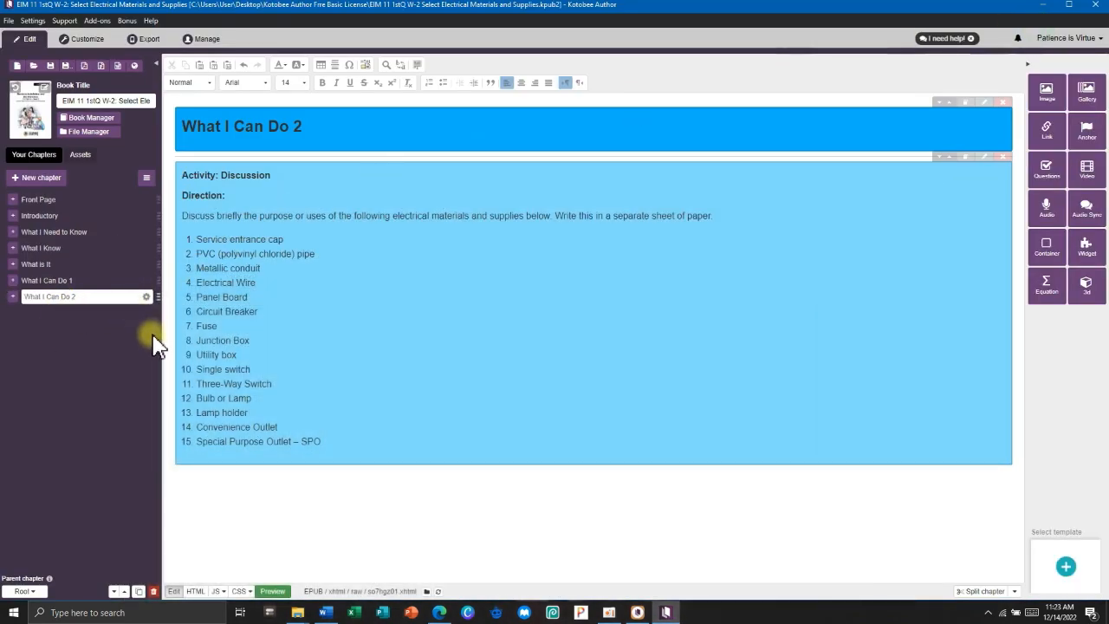
Duplicate What I Can Do 2 as What I Can Do 3, delete its discussion block, and renumber the heading.
left_click(140, 592)
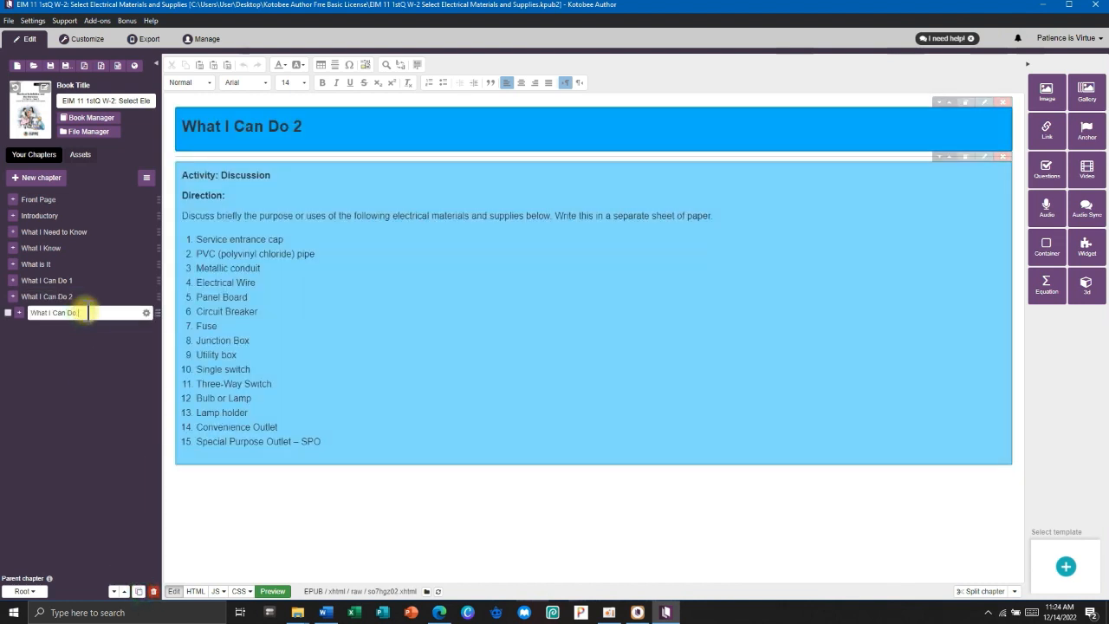
left_click(371, 279)
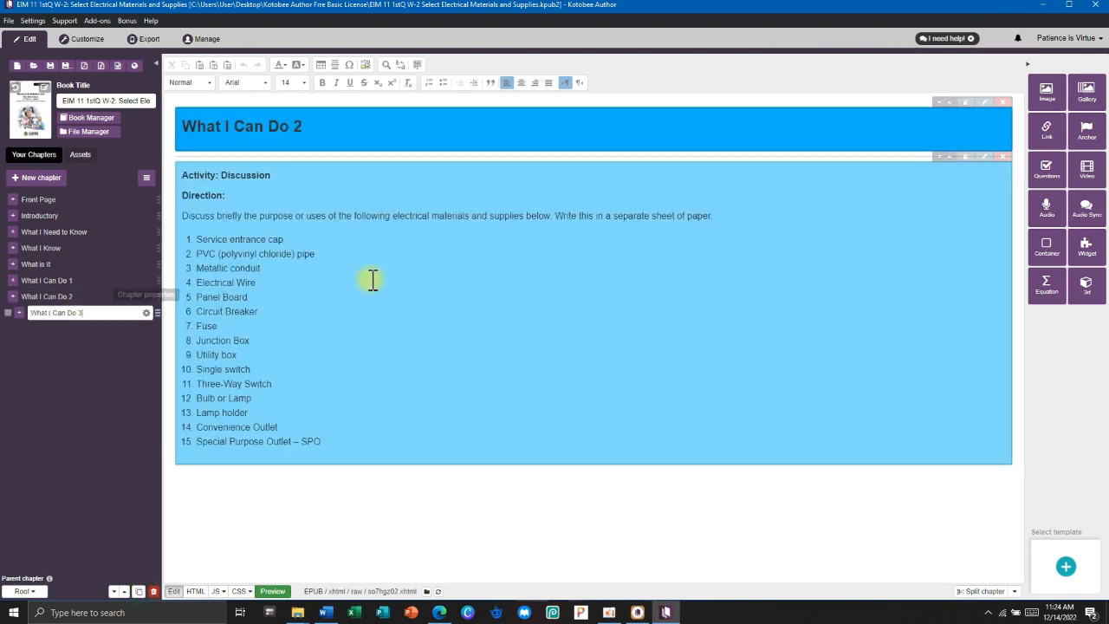
left_click(1005, 159)
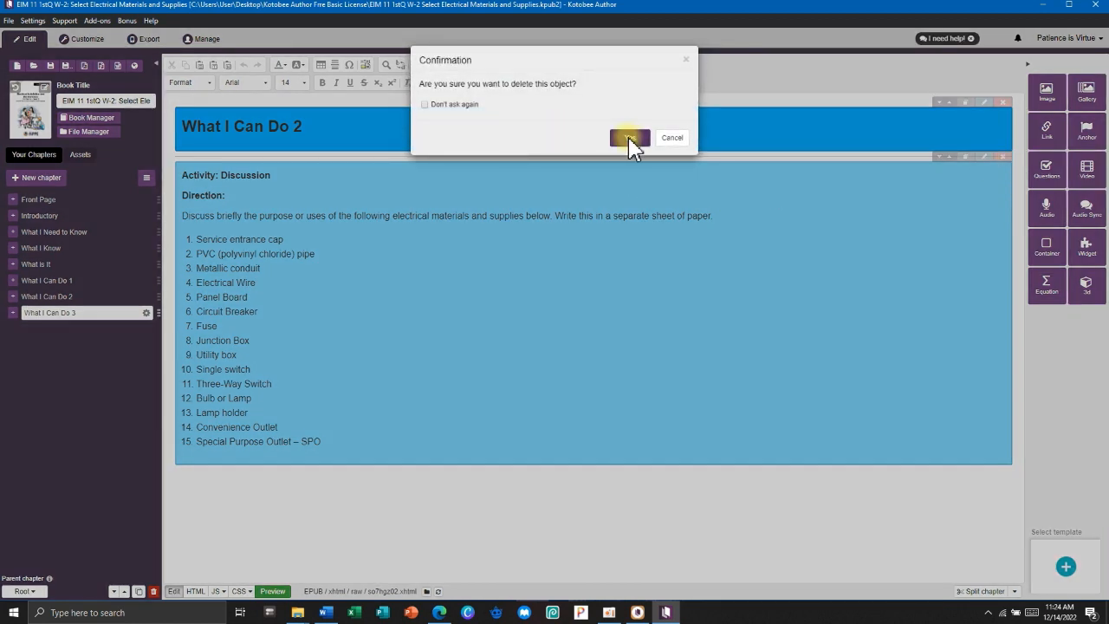
left_click(626, 136)
left_click(313, 130)
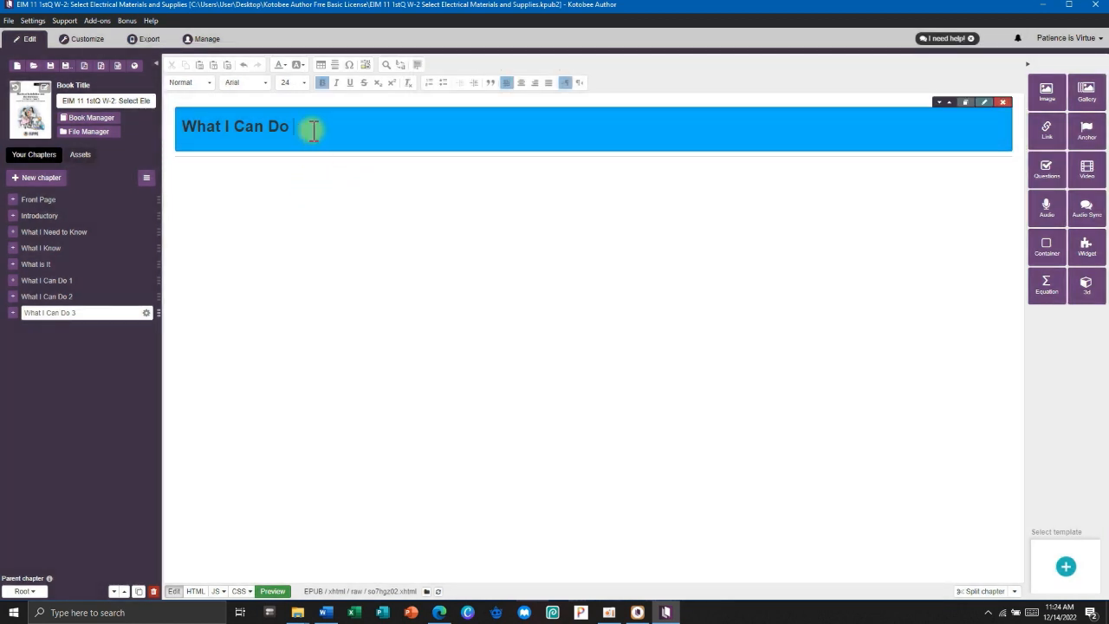
left_click(329, 220)
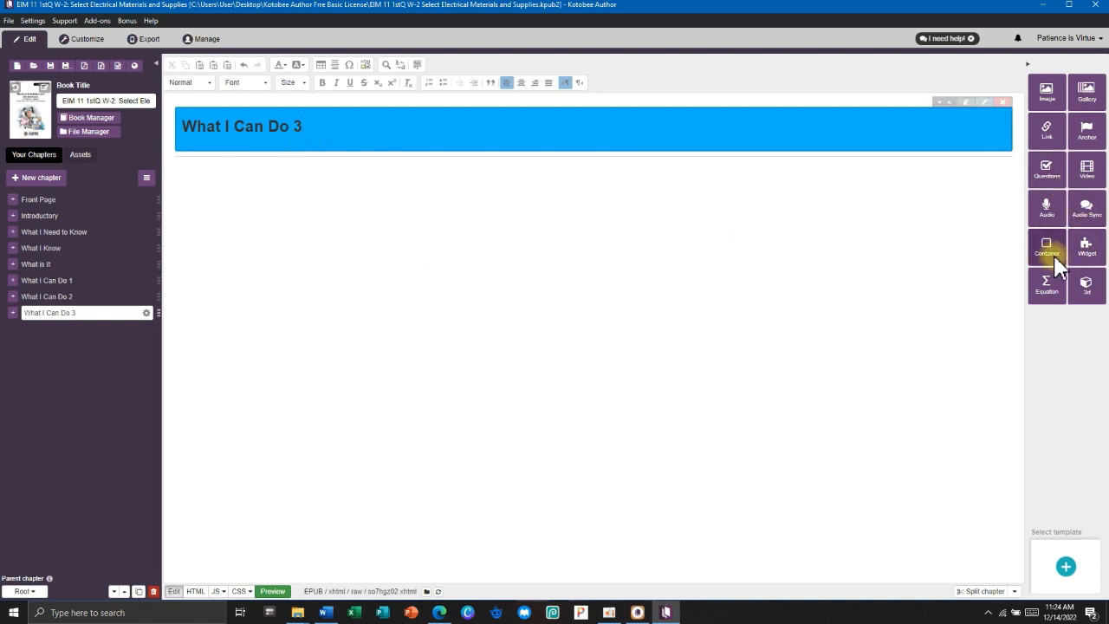
Copy the BookWidgets Mind Map example widget into your own account.
left_click(440, 612)
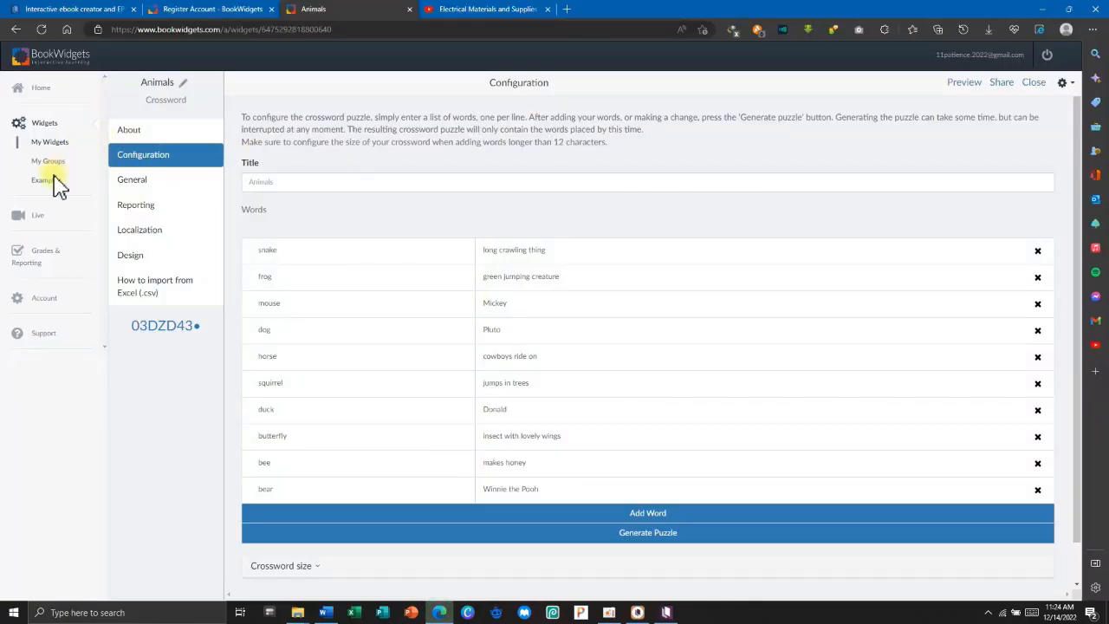
left_click(51, 181)
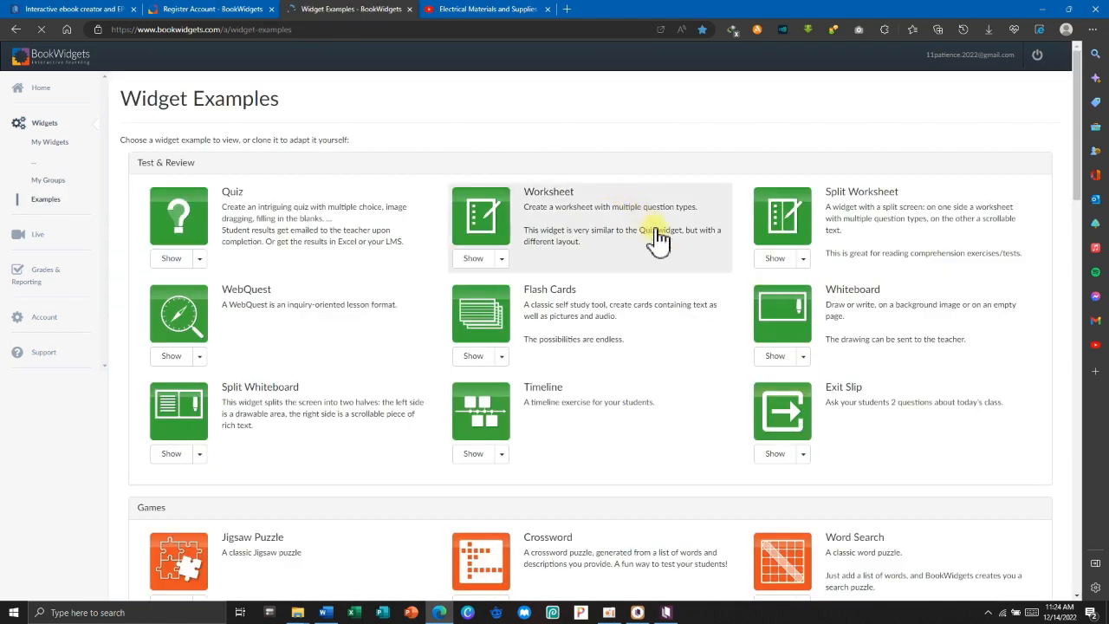
scroll(673, 266, "down", 5)
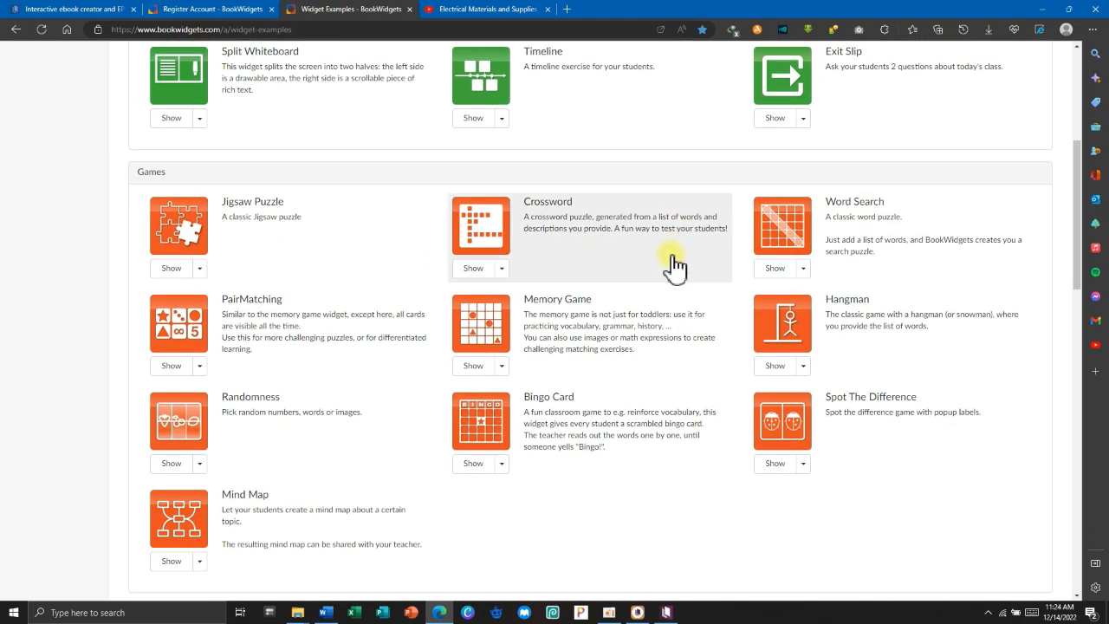
scroll(674, 266, "down", 1)
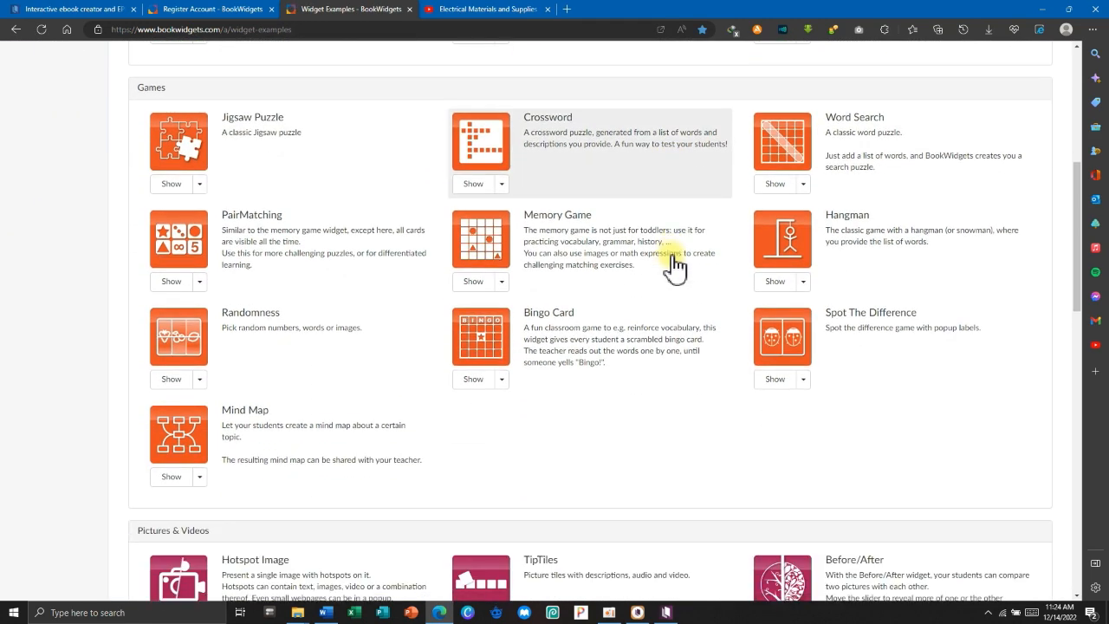
left_click(194, 436)
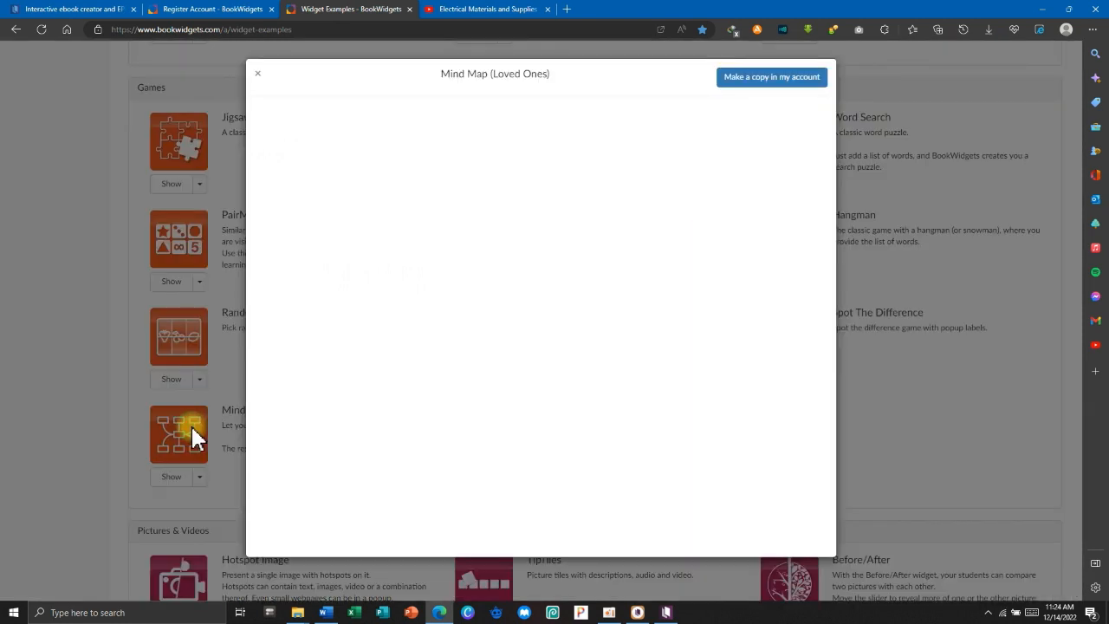
left_click(774, 80)
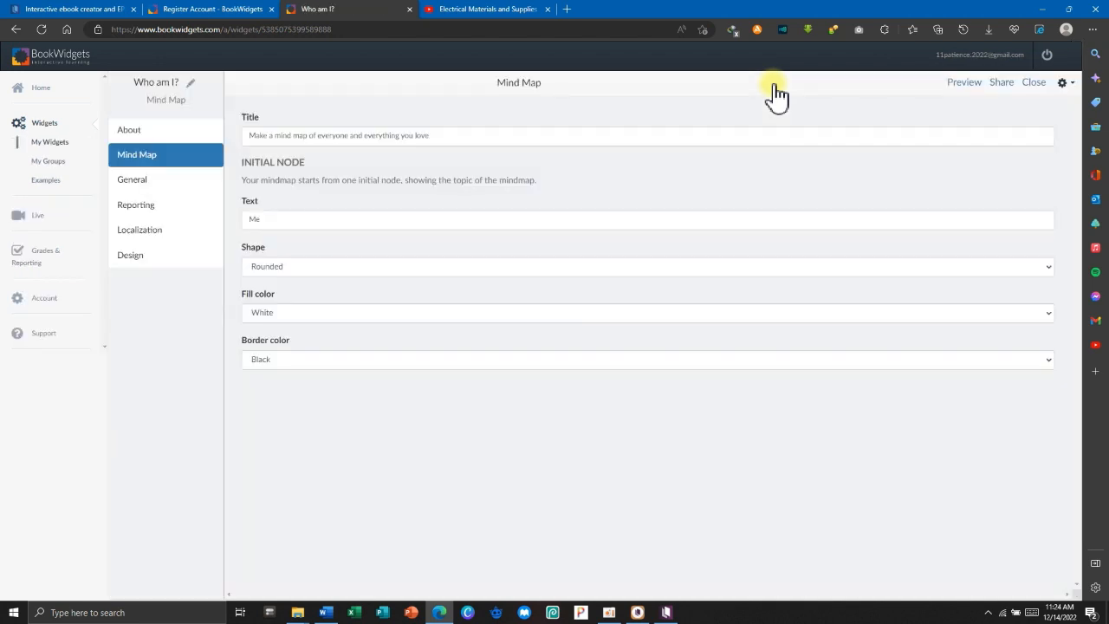
Make the starting node an ellipse with White fill and Black border.
left_click(315, 225)
left_click(305, 266)
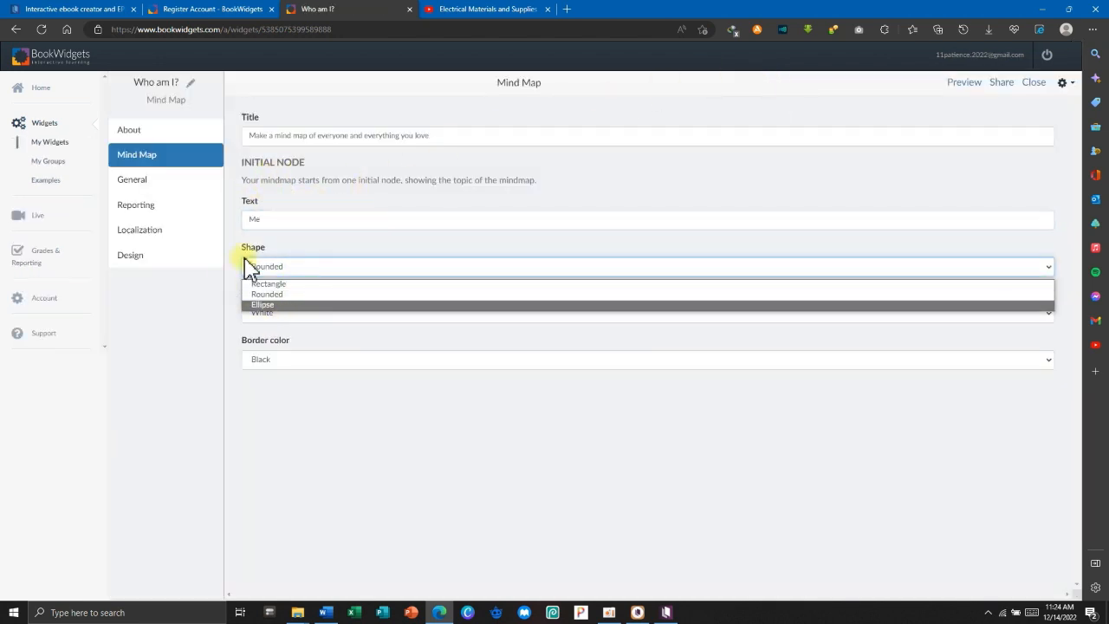
left_click(286, 270)
left_click(278, 270)
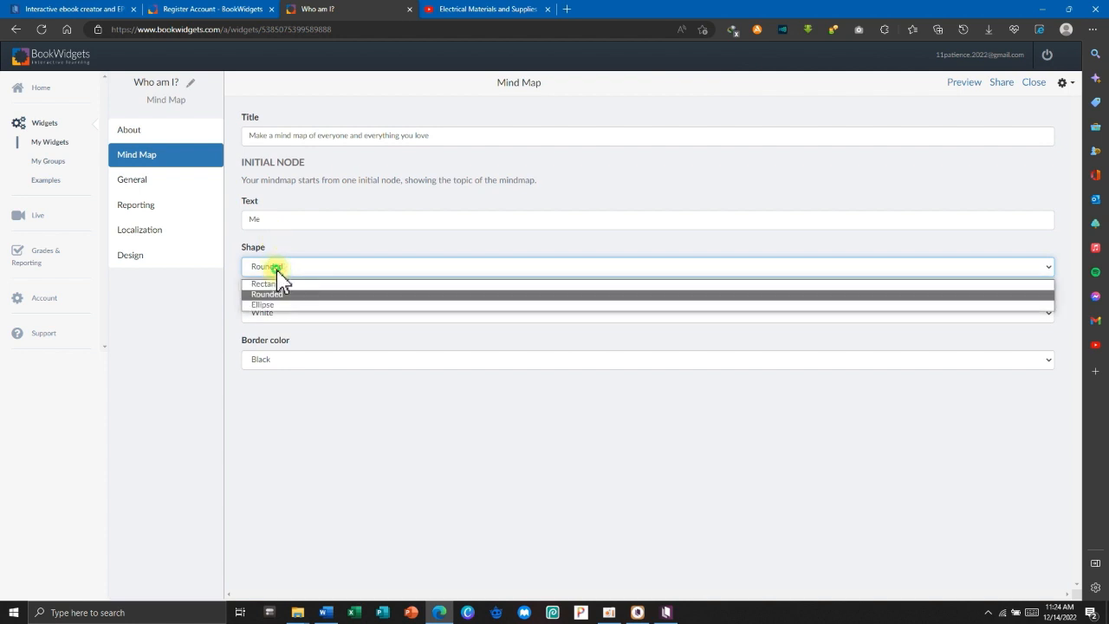
left_click(273, 306)
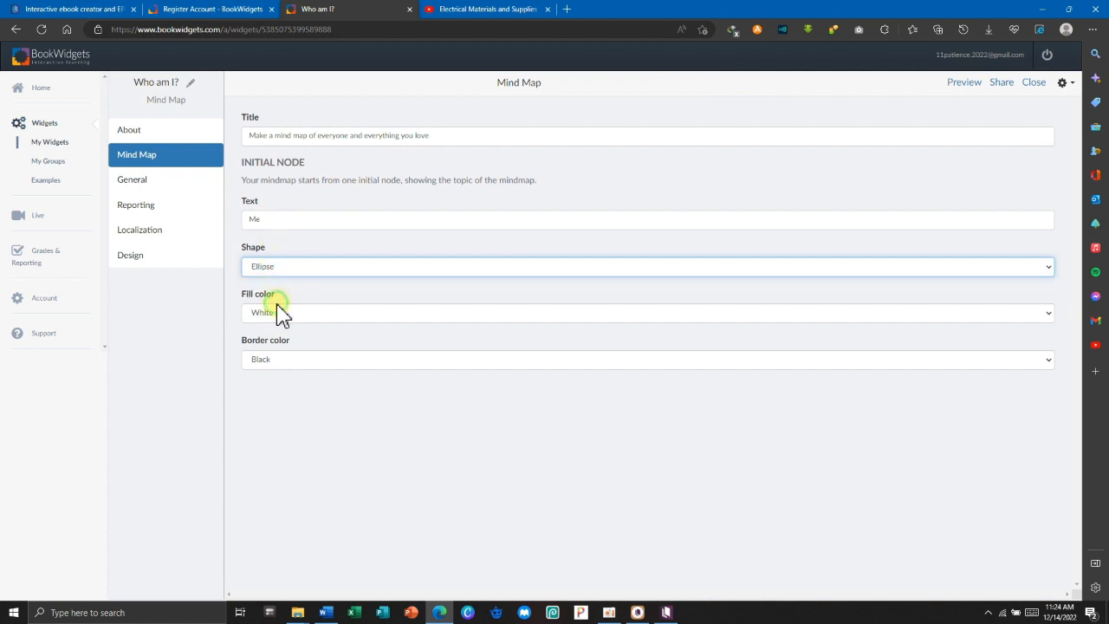
left_click(293, 314)
left_click(272, 341)
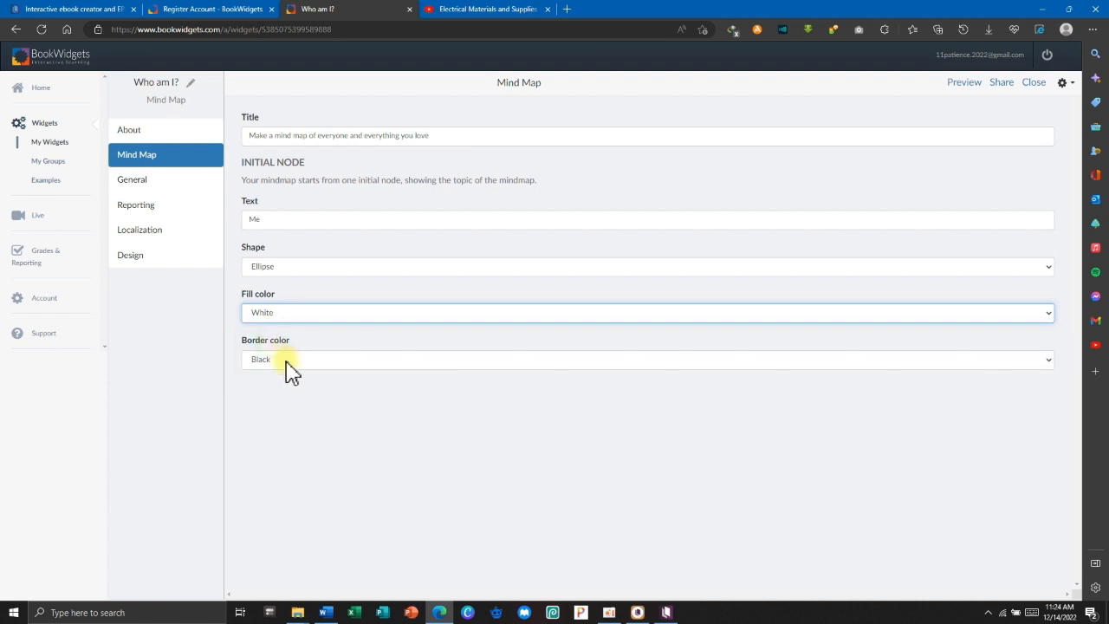
left_click(286, 362)
left_click(280, 374)
Trim the mind map title down to 'Make a mind map of'.
left_click(279, 219)
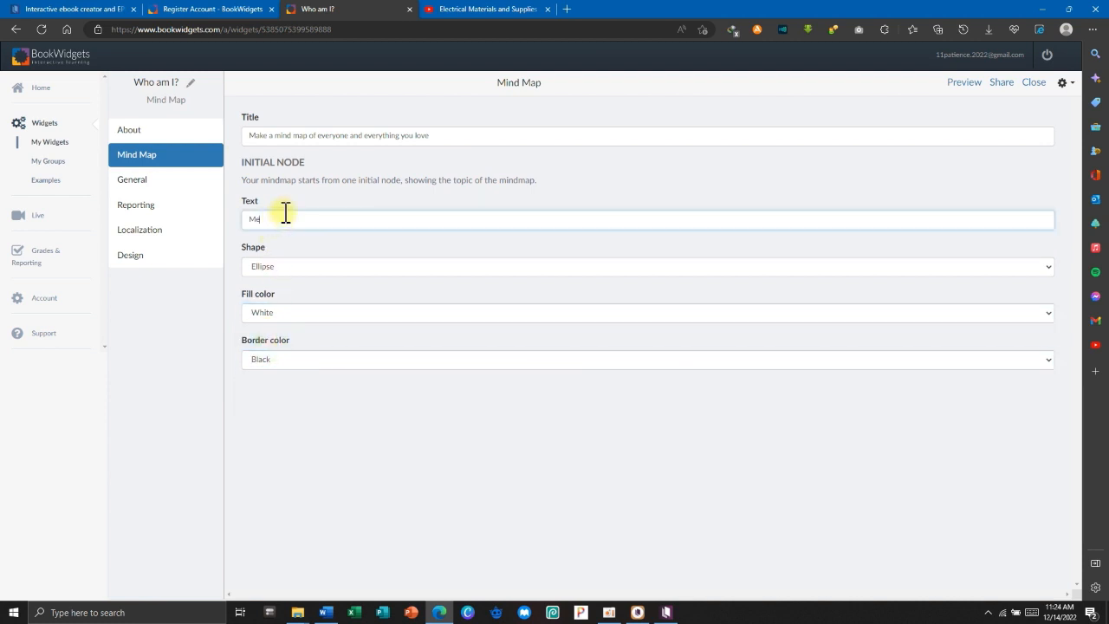
left_click_drag(455, 135, 245, 135)
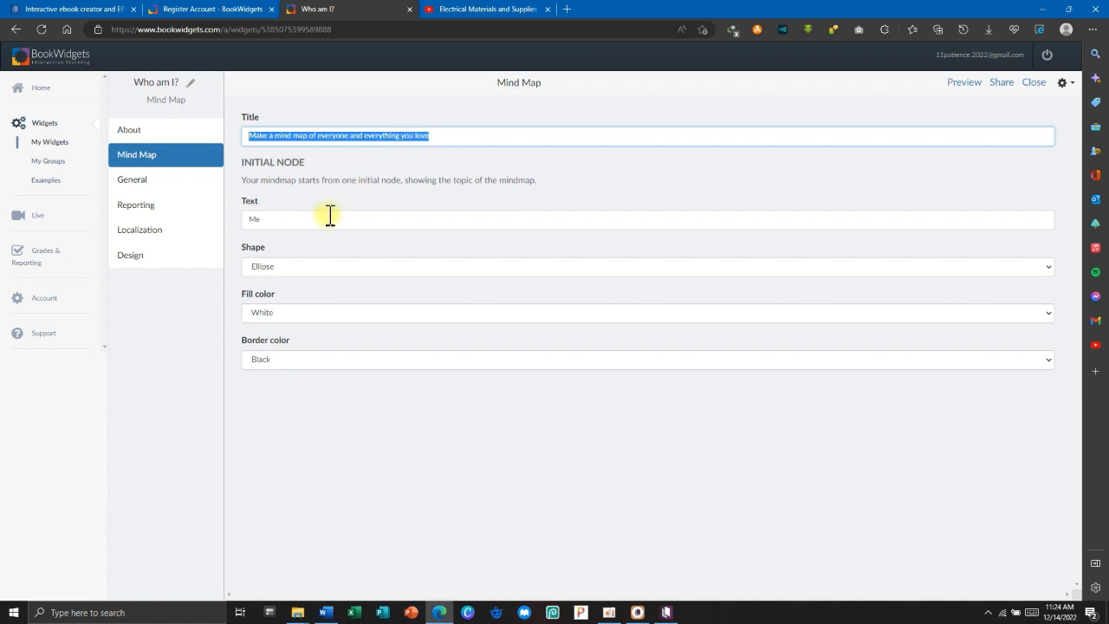
left_click(296, 218)
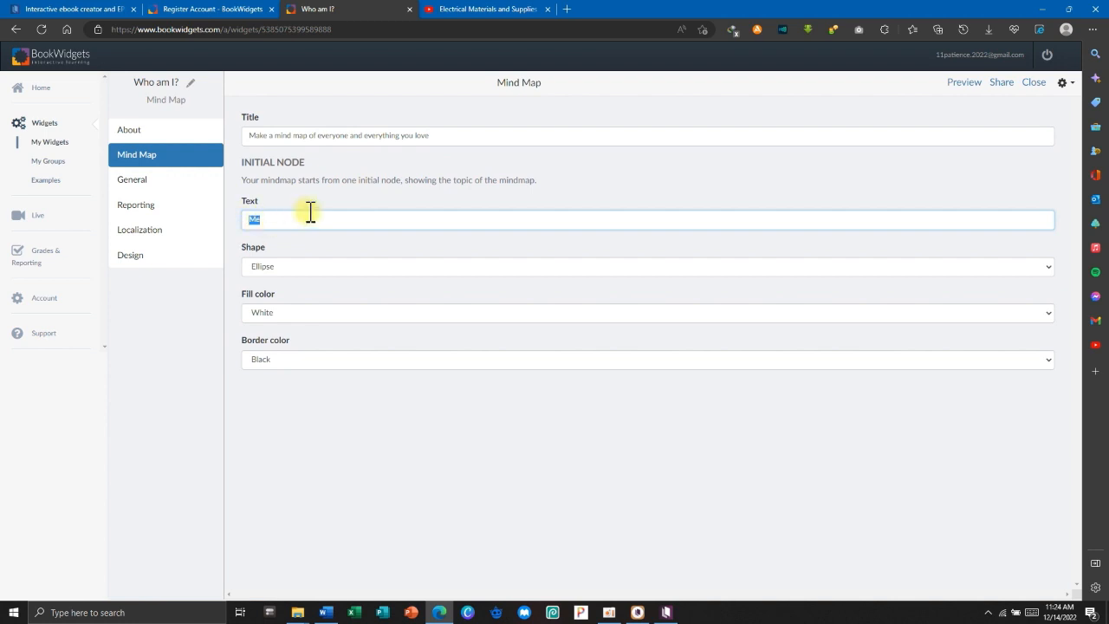
left_click(369, 135)
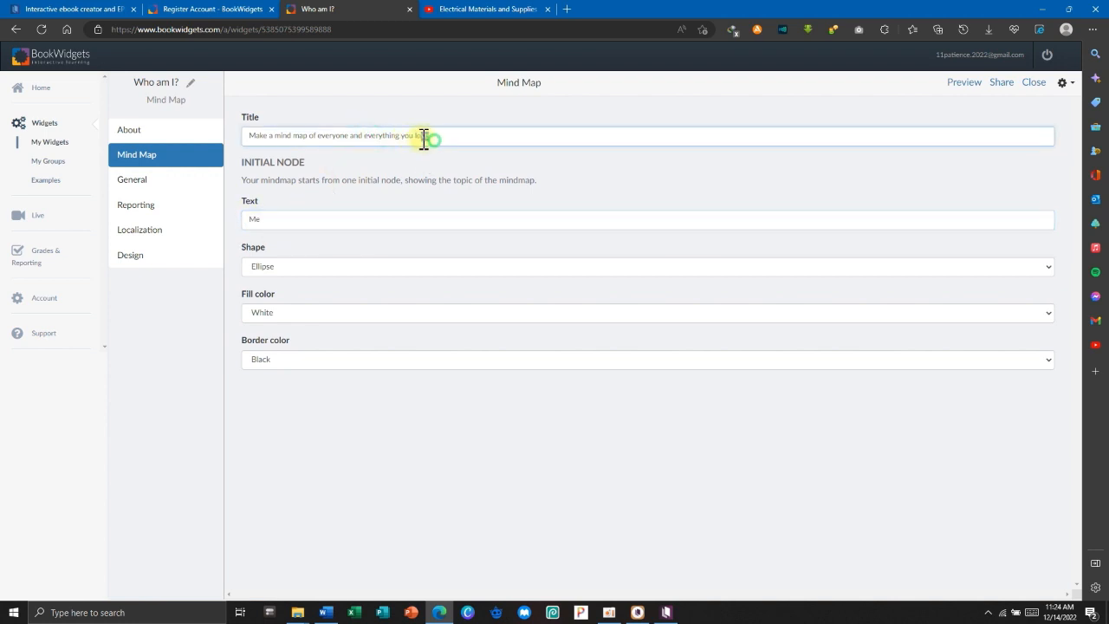
left_click_drag(424, 139, 360, 146)
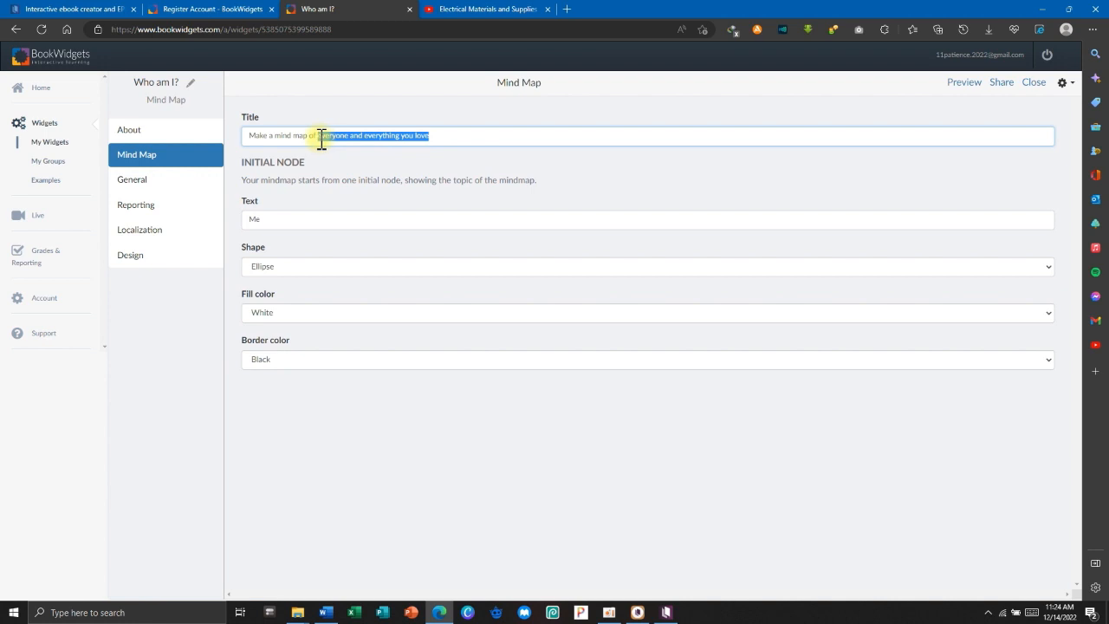
key("BackSpace")
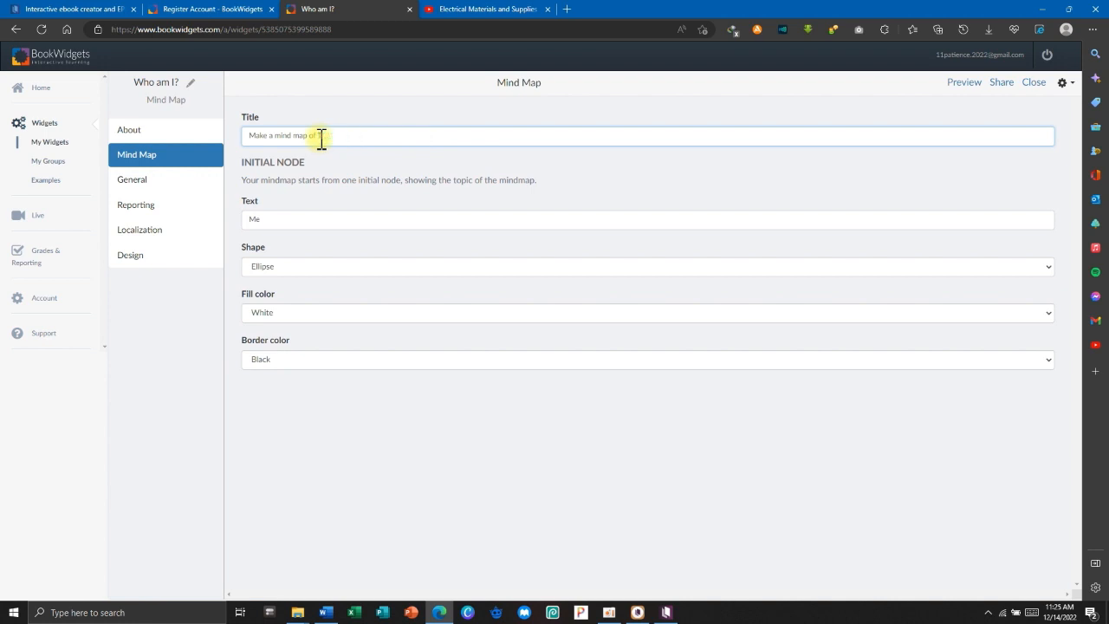
type("THE IM")
key("BackSpace")
key("BackSpace")
key("BackSpace")
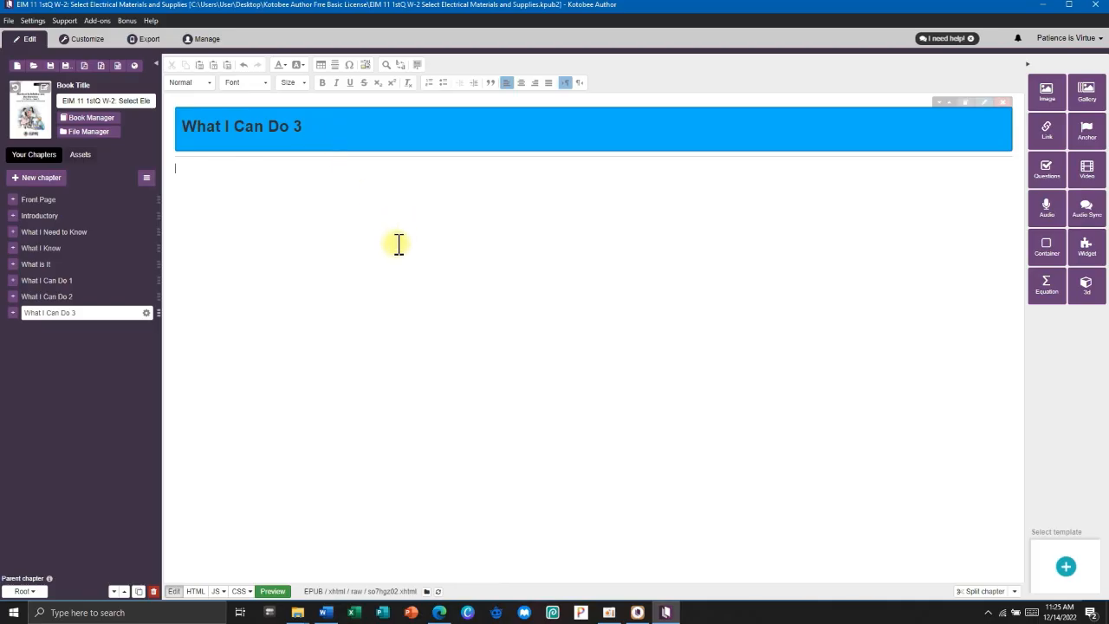
key("alt+Tab")
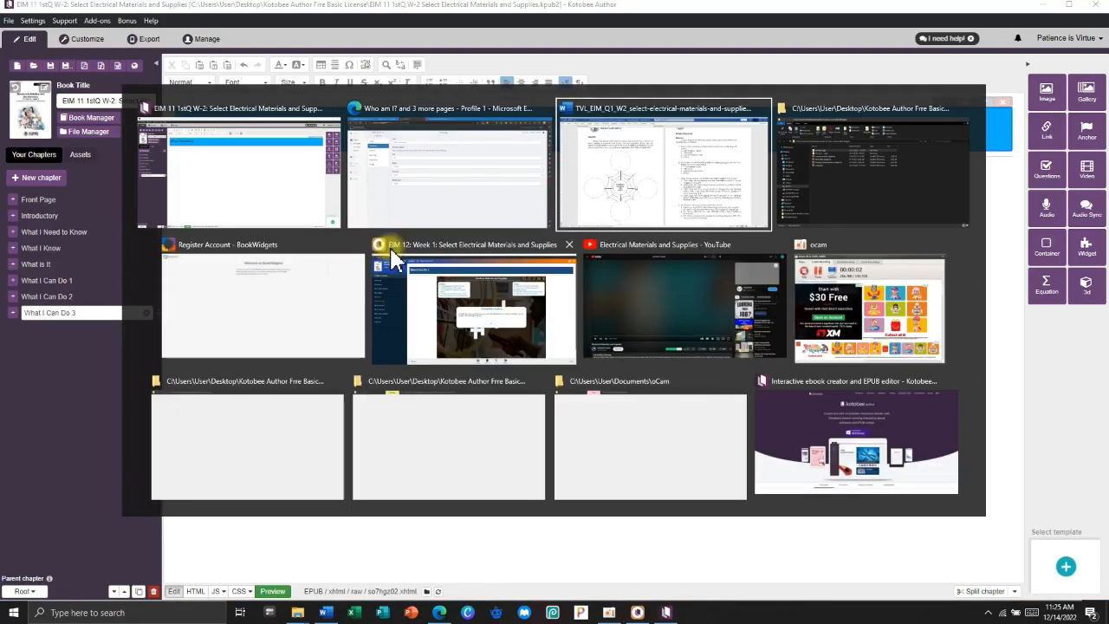
Highlight 'how important for' in the Word Direction text, then go back to the mind map editor.
left_click(276, 205)
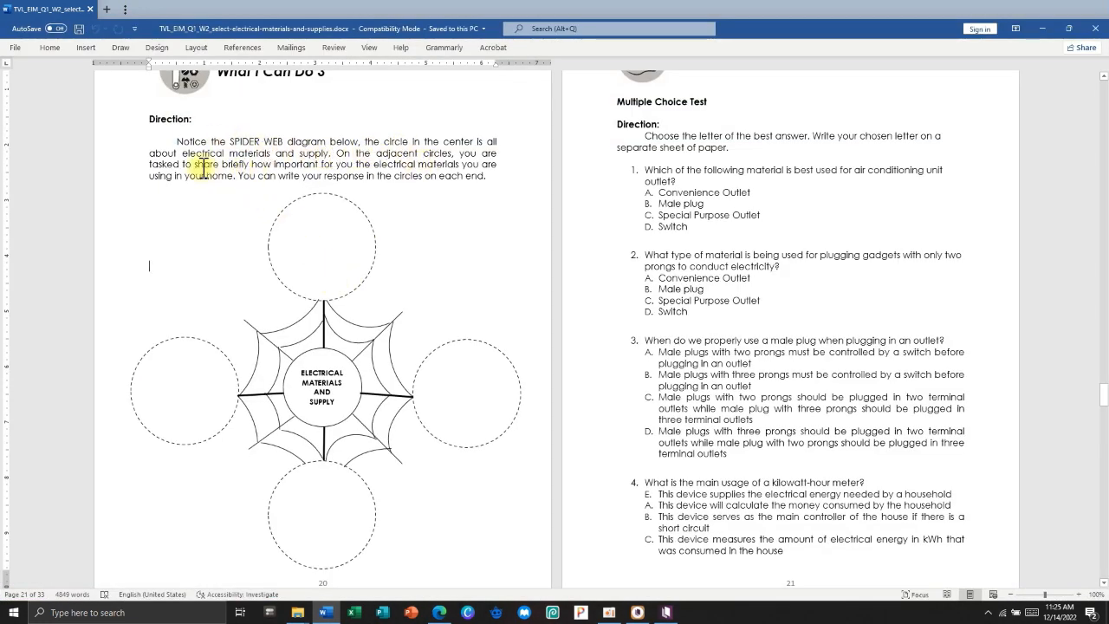
left_click_drag(332, 164, 255, 163)
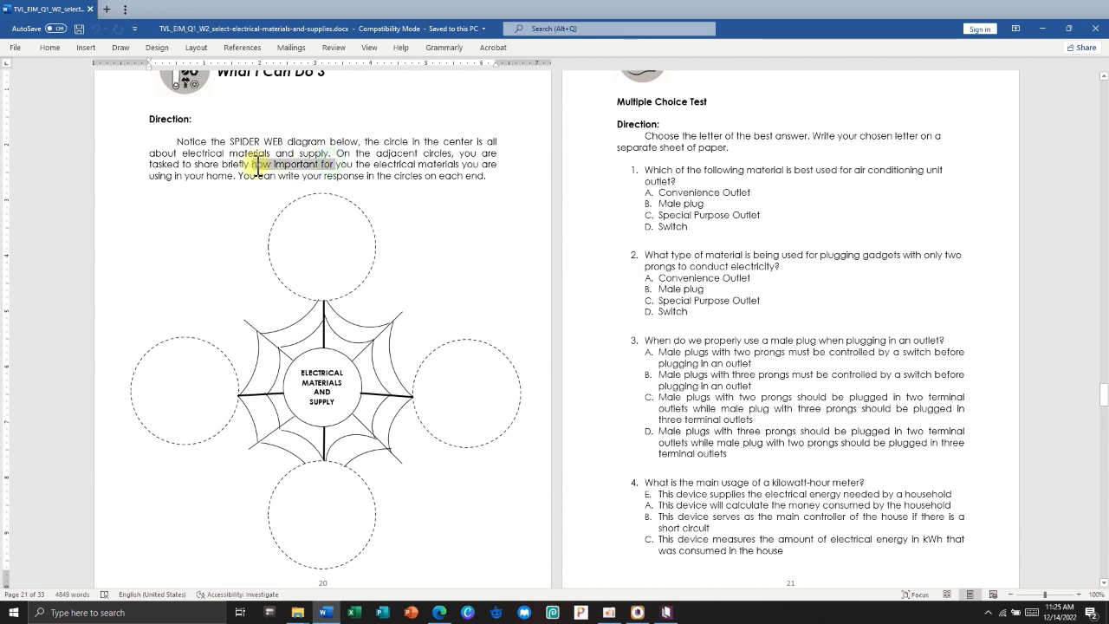
key("alt+Tab")
key("alt+Tab")
key("Tab")
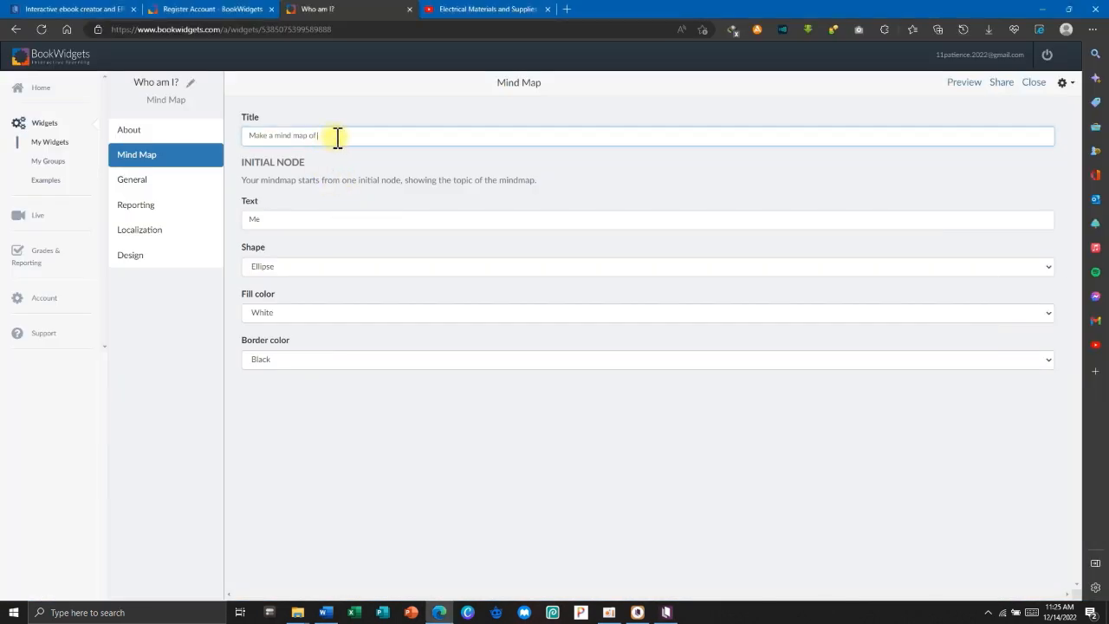
Extend the title to 'Make a mind map of the importance of electrical materials'.
type("the impo")
Relabel the starting node ELECTRICAL MATERIALS and open the student preview.
left_click(275, 222)
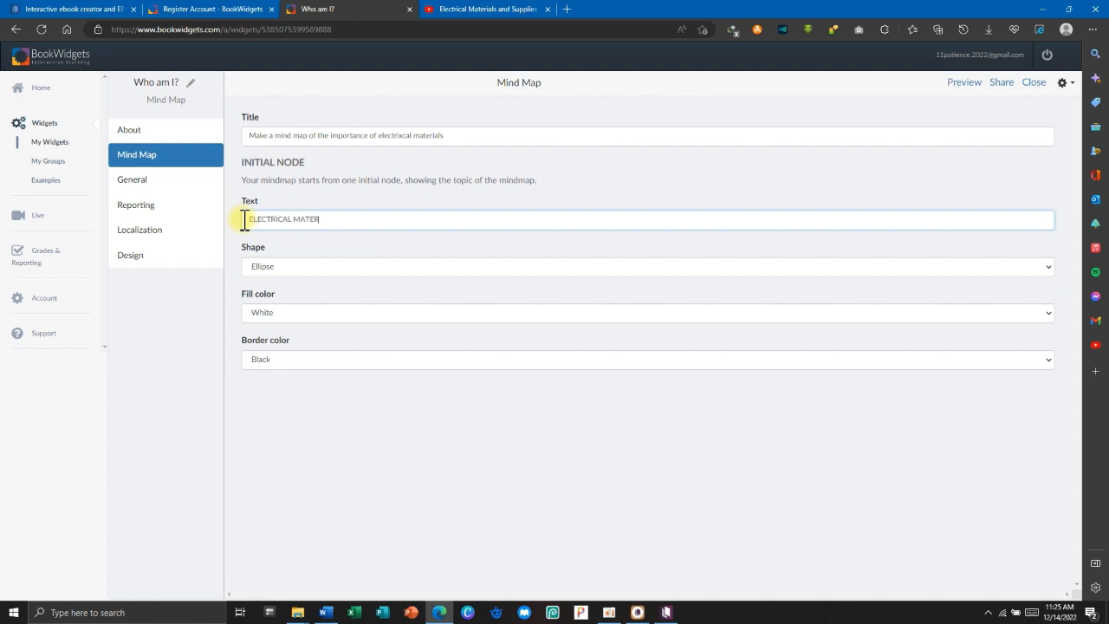
left_click(357, 409)
left_click(965, 82)
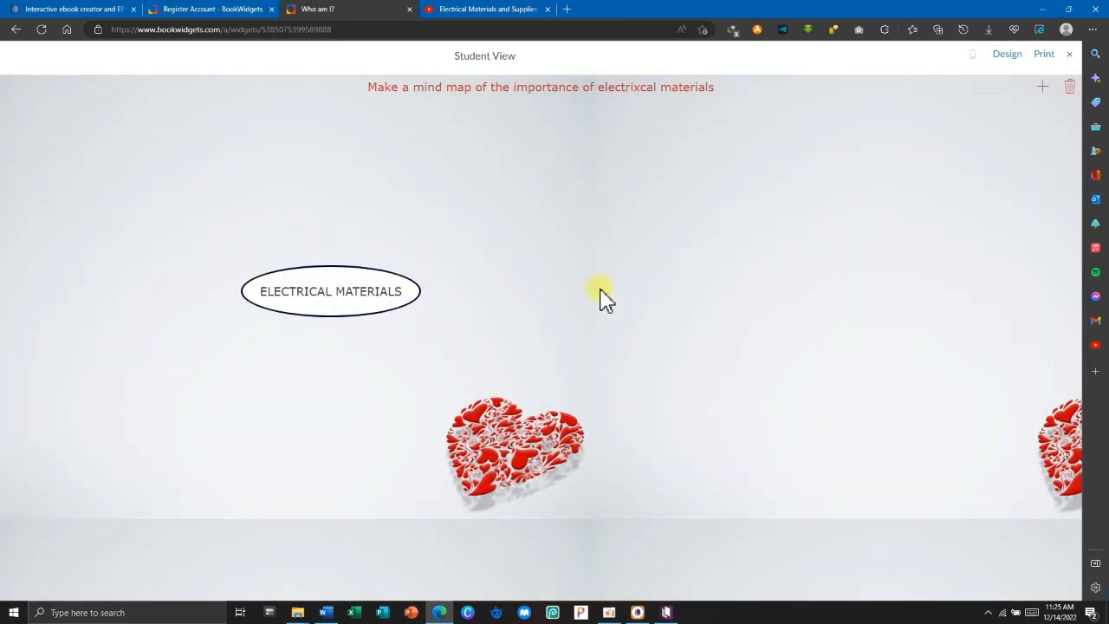
Centre the ELECTRICAL MATERIALS node and try teal, then navy, colours in the Design panel.
left_click_drag(381, 295, 689, 271)
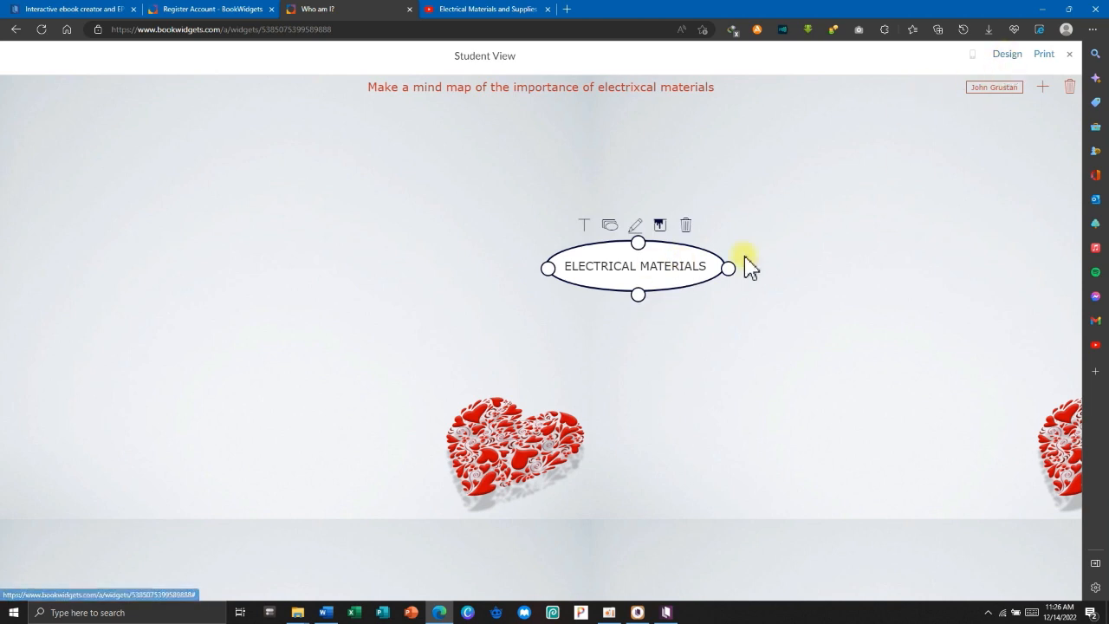
left_click(1019, 55)
left_click(917, 209)
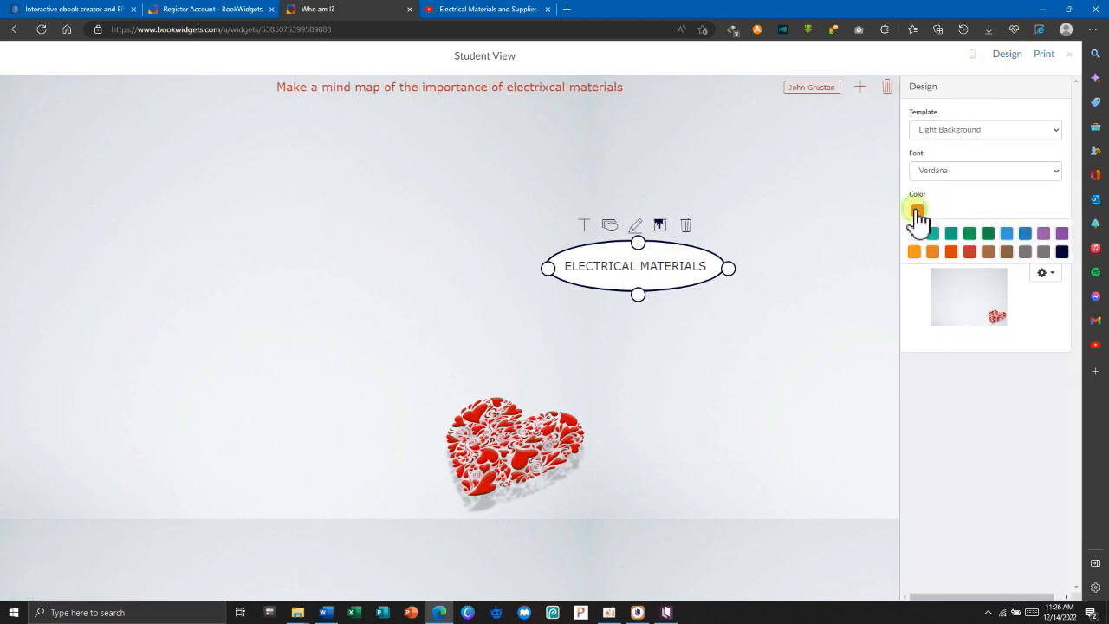
left_click(933, 233)
left_click(1044, 273)
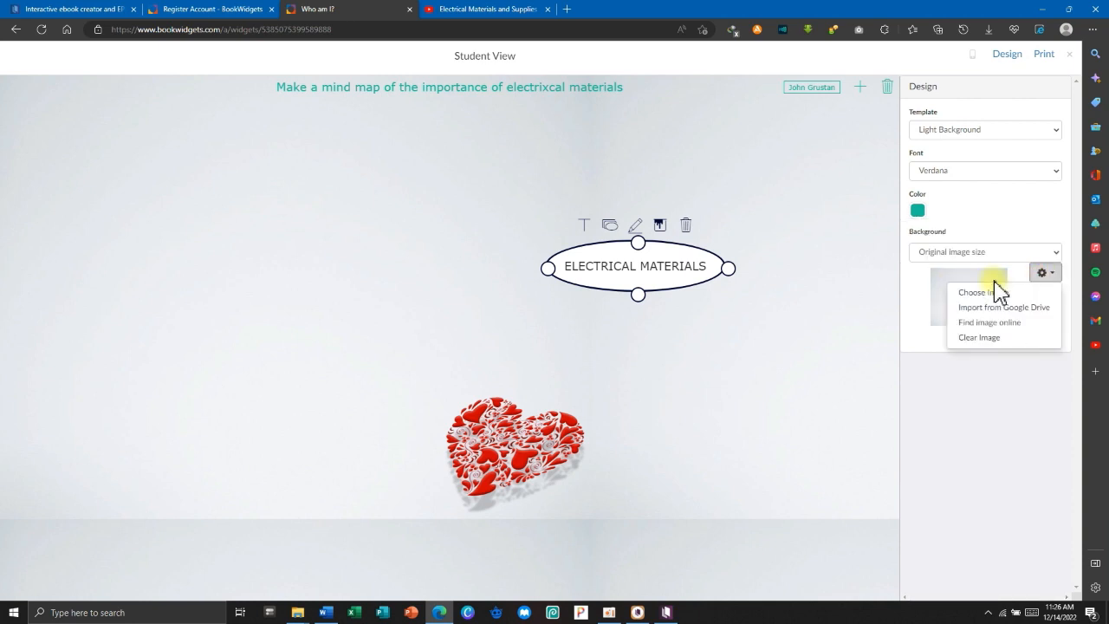
left_click(918, 210)
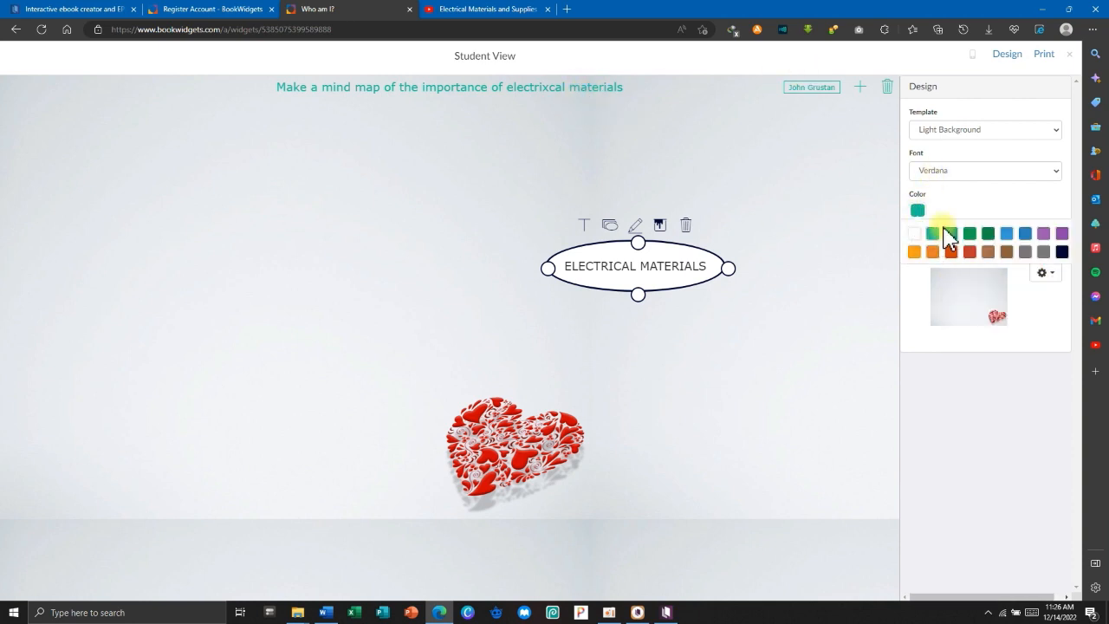
left_click(1062, 252)
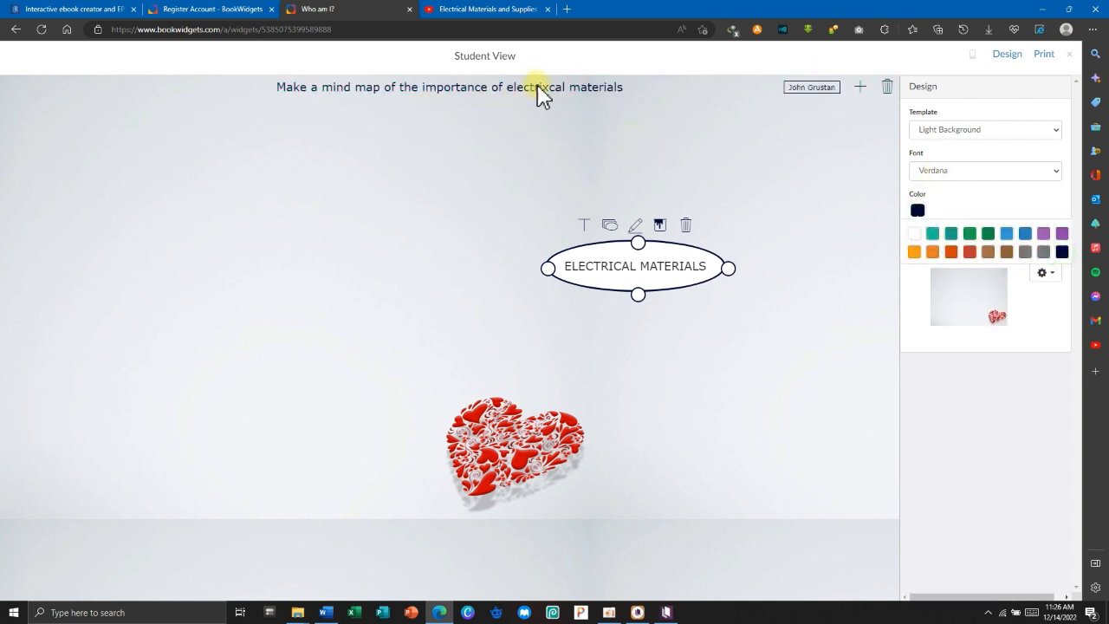
left_click_drag(630, 269, 472, 266)
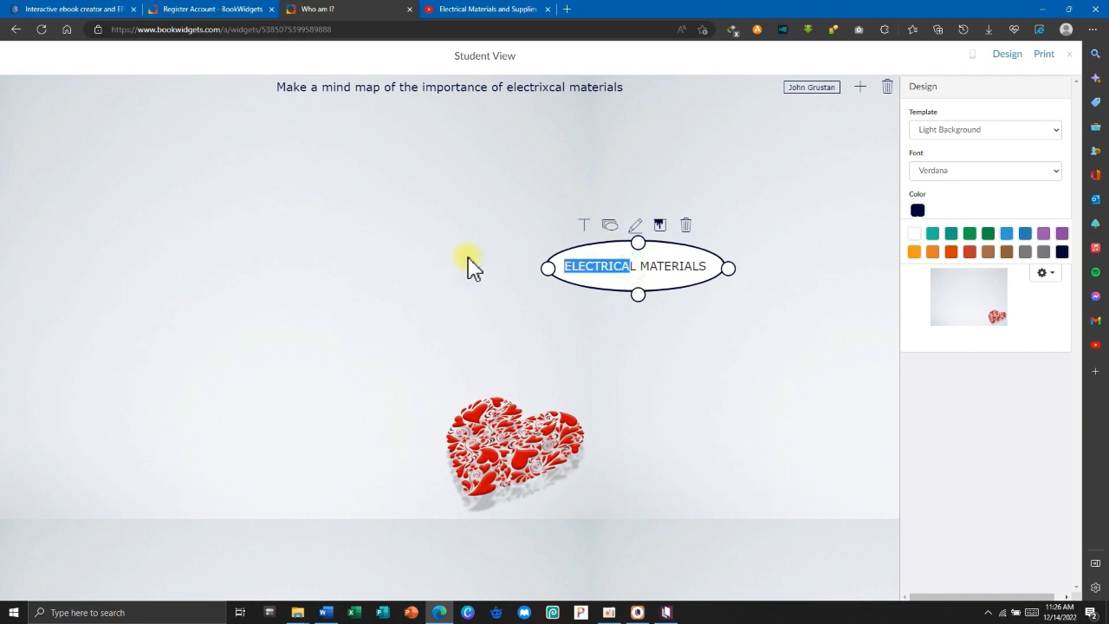
left_click(1008, 345)
Set switch 1.png as a tiled background image, then remove it again.
left_click(1036, 279)
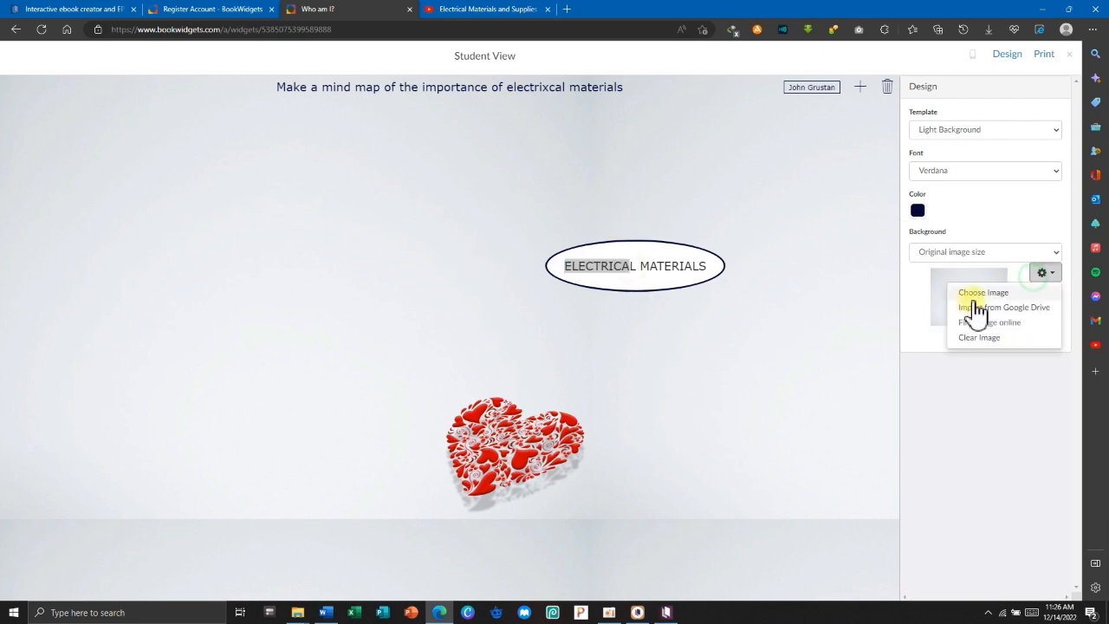
left_click(973, 296)
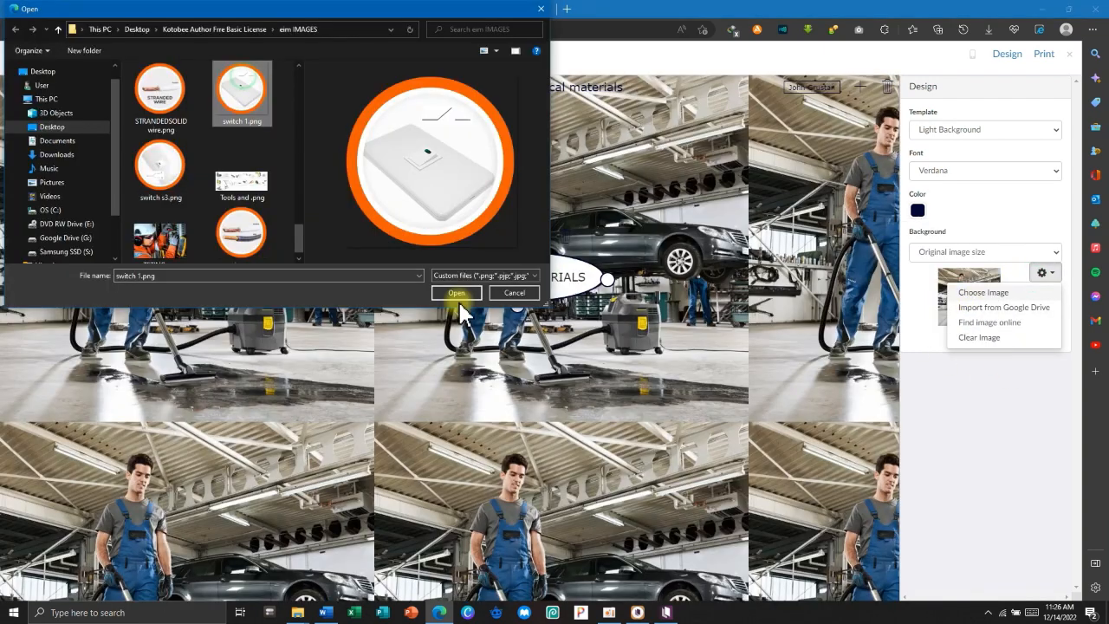
left_click(454, 293)
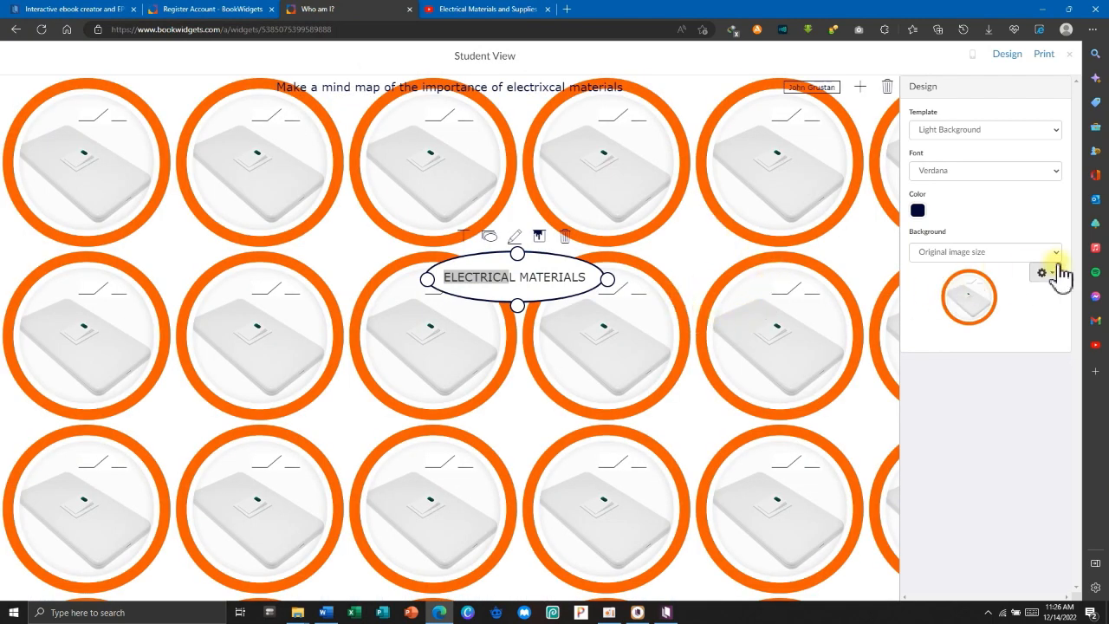
left_click(1049, 273)
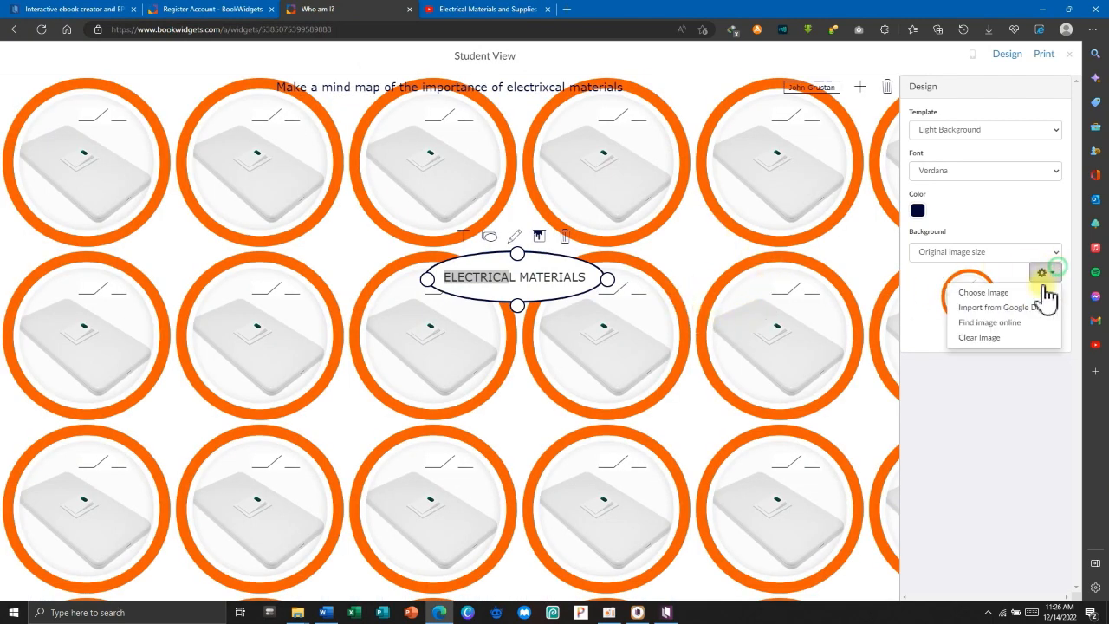
left_click(986, 337)
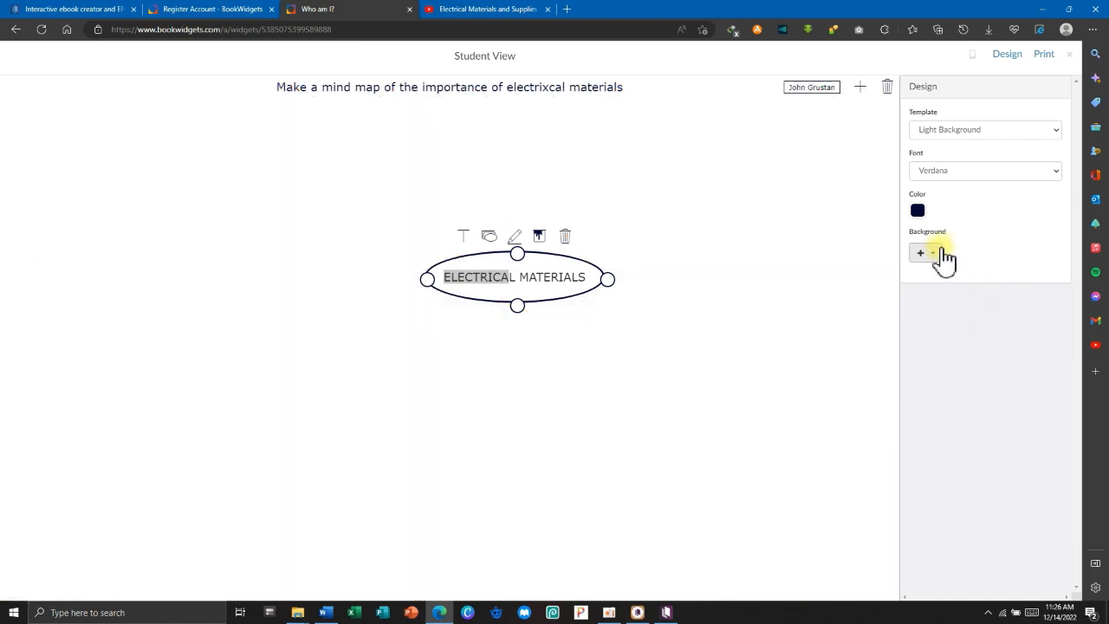
left_click(597, 302)
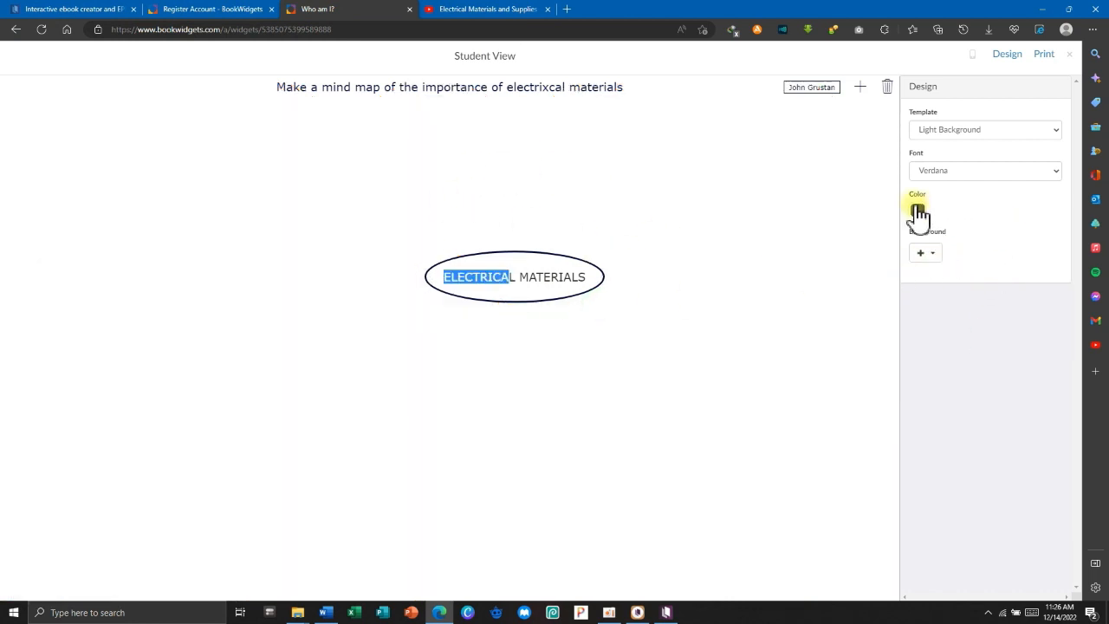
Apply the Dark Background template and open the background image file picker.
left_click(944, 130)
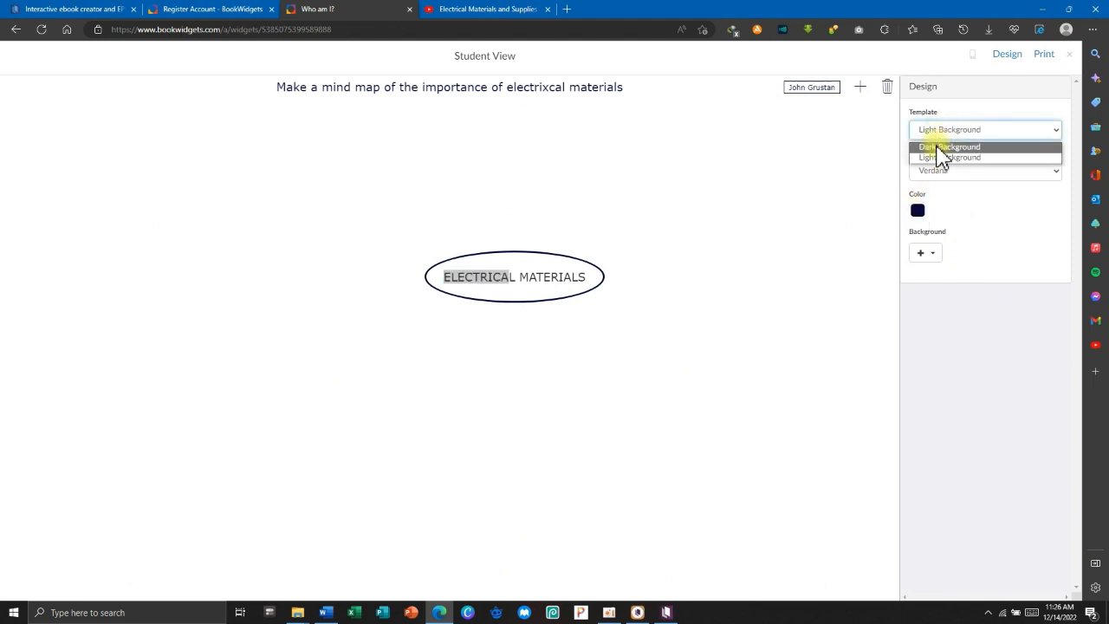
left_click(941, 154)
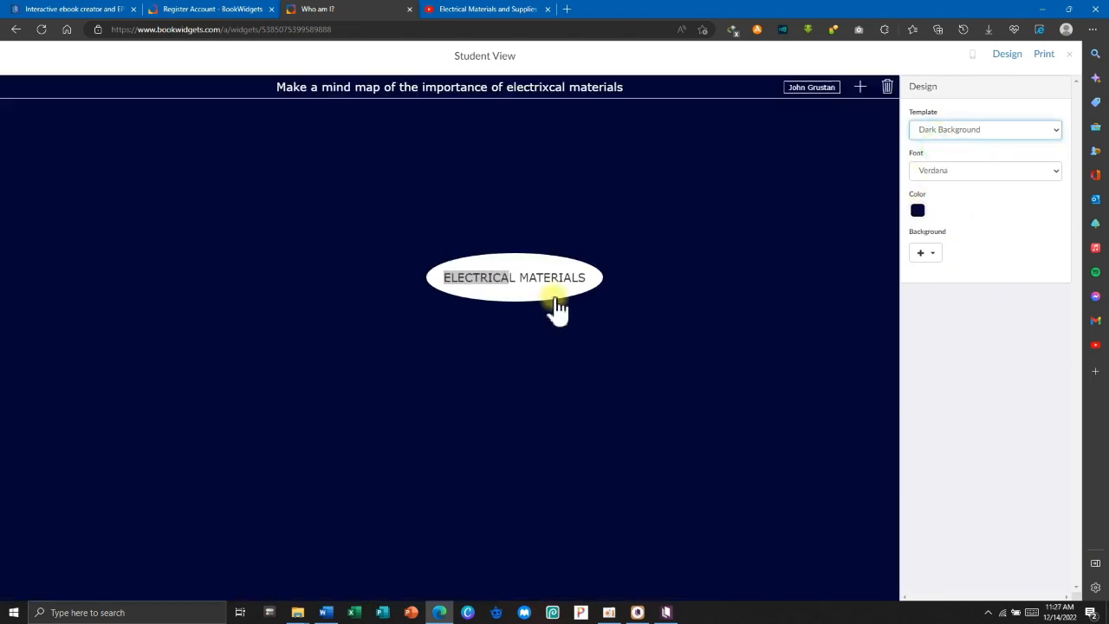
left_click(923, 256)
left_click(962, 272)
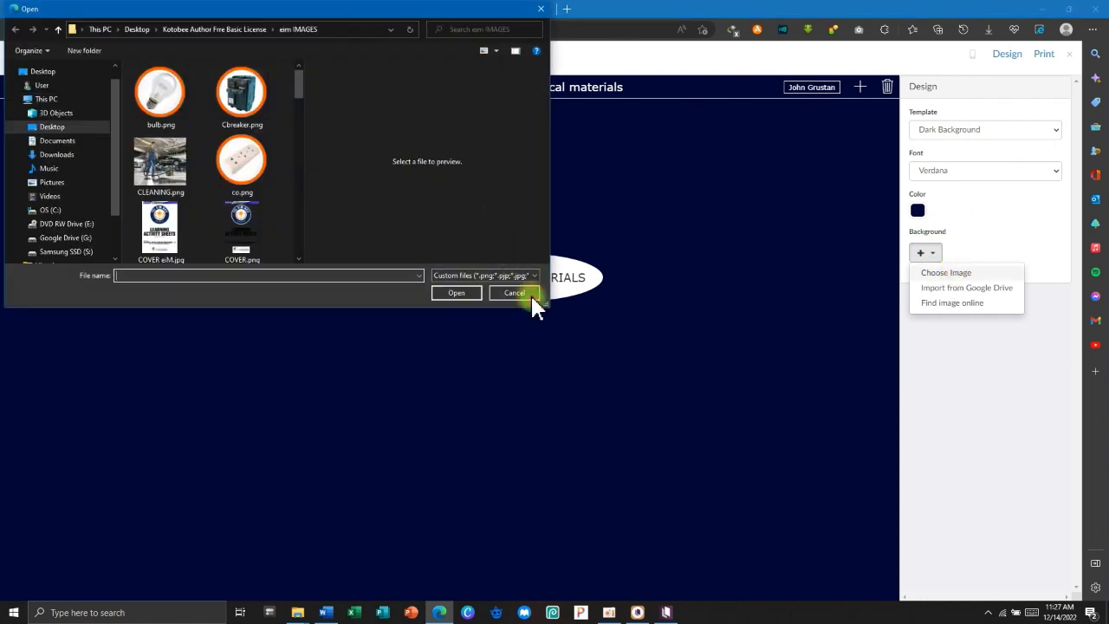
Add an EREGARGER node linked to ELECTRICAL MATERIALS in the preview.
left_click(529, 292)
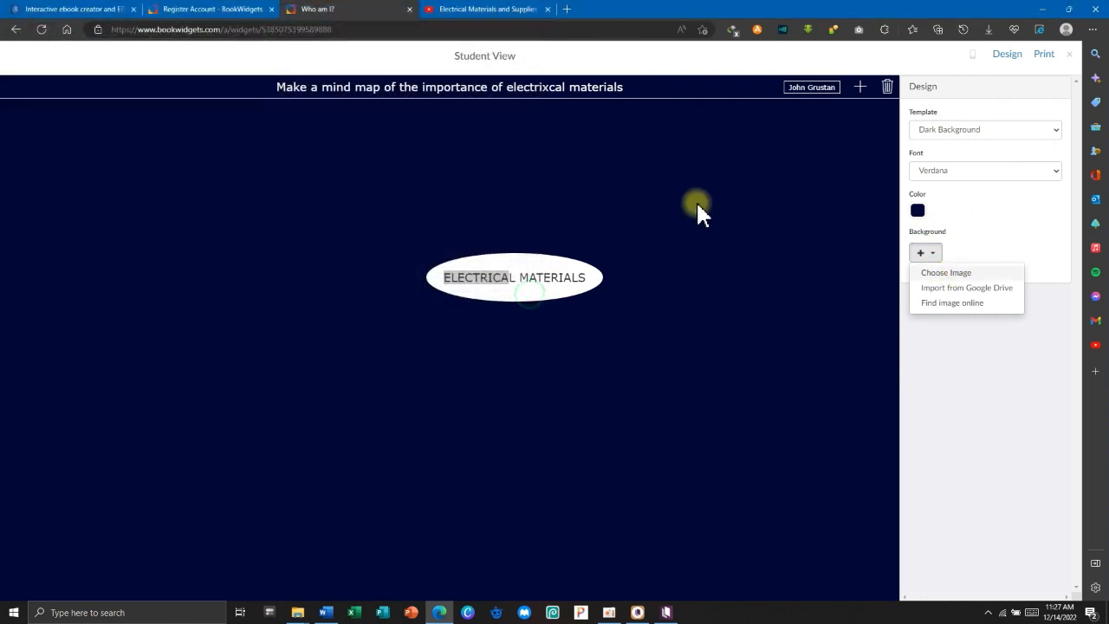
left_click(858, 86)
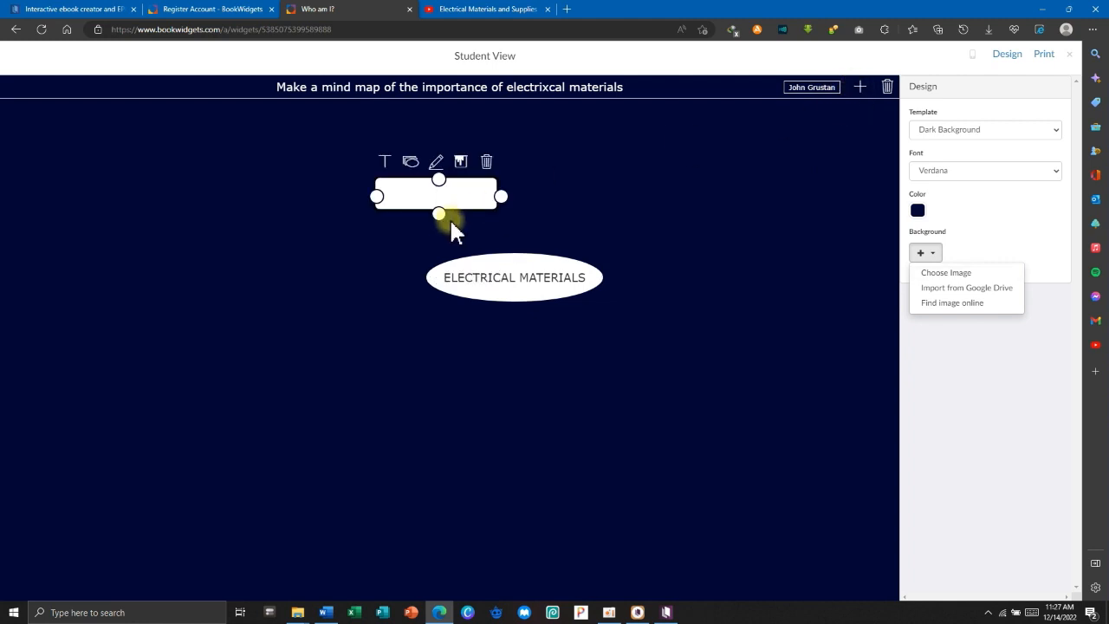
type("EREGARGER")
left_click_drag(501, 196, 601, 322)
left_click_drag(501, 196, 560, 315)
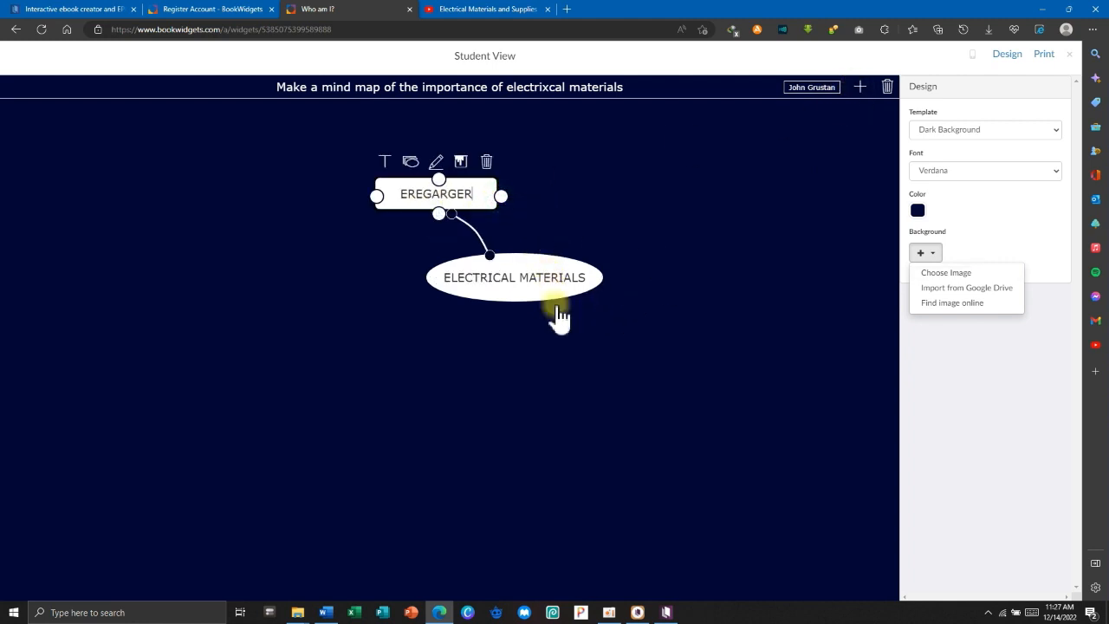
left_click(624, 205)
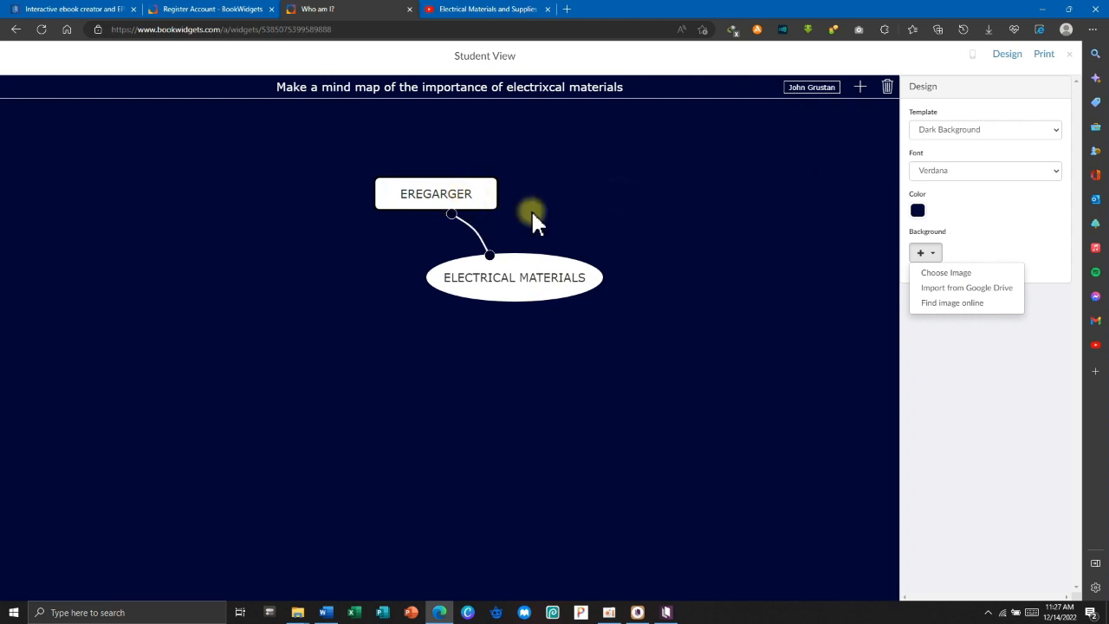
left_click_drag(478, 212, 372, 187)
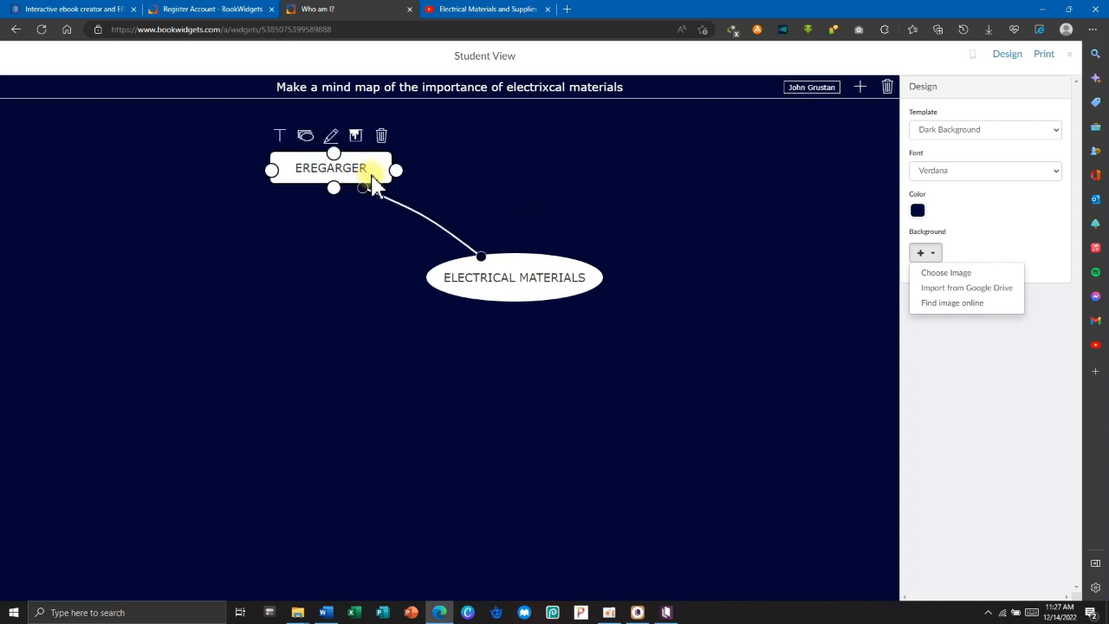
Add an EQWFGWEafgw node and a third node, then leave Student View for the gear menu.
left_click(859, 87)
left_click_drag(483, 216, 532, 277)
left_click(742, 190)
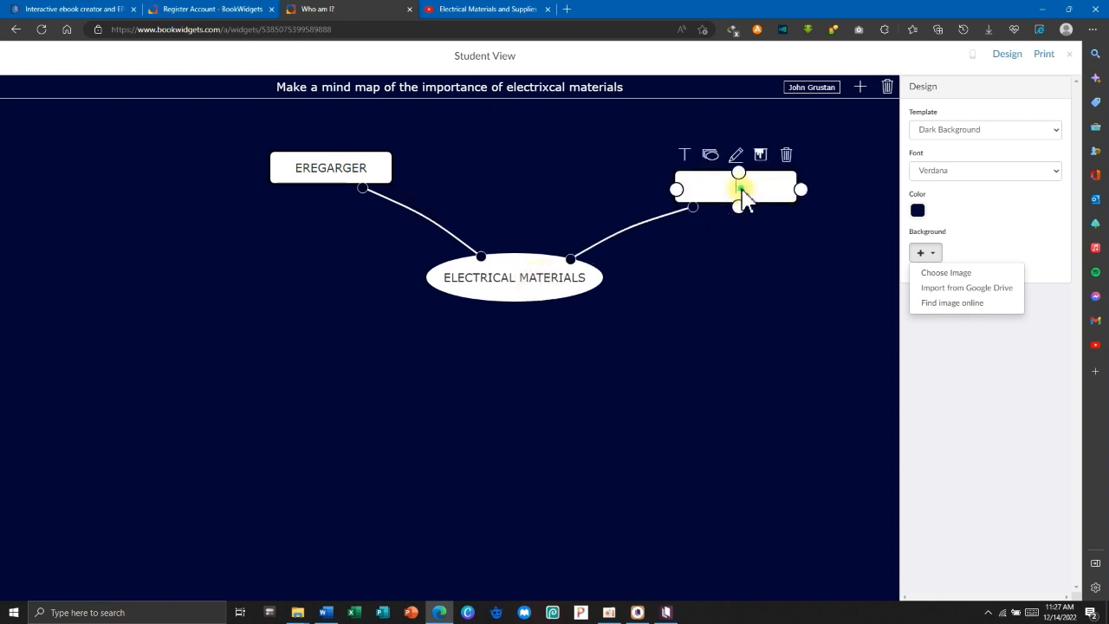
type("EQWFGWEafgw")
left_click(859, 87)
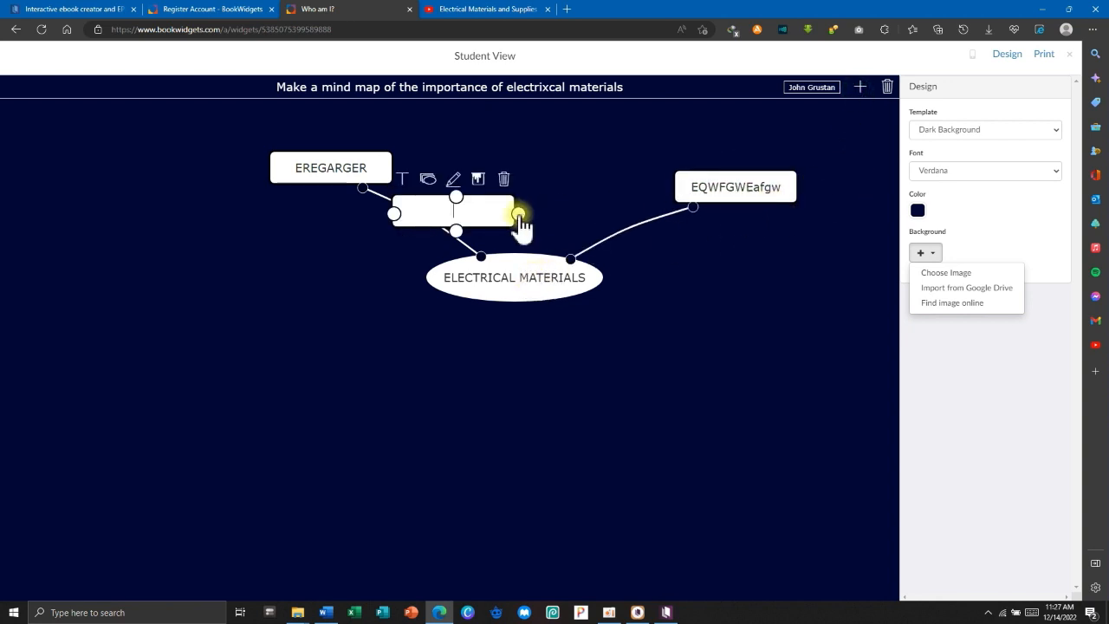
left_click_drag(476, 213, 494, 325)
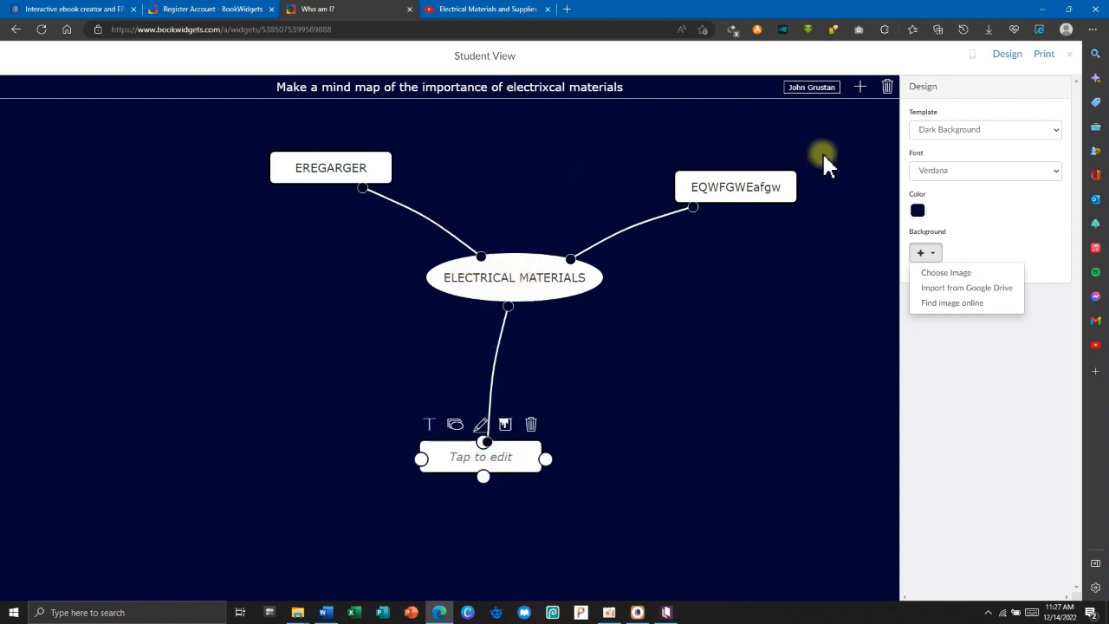
left_click(1072, 57)
left_click(1064, 85)
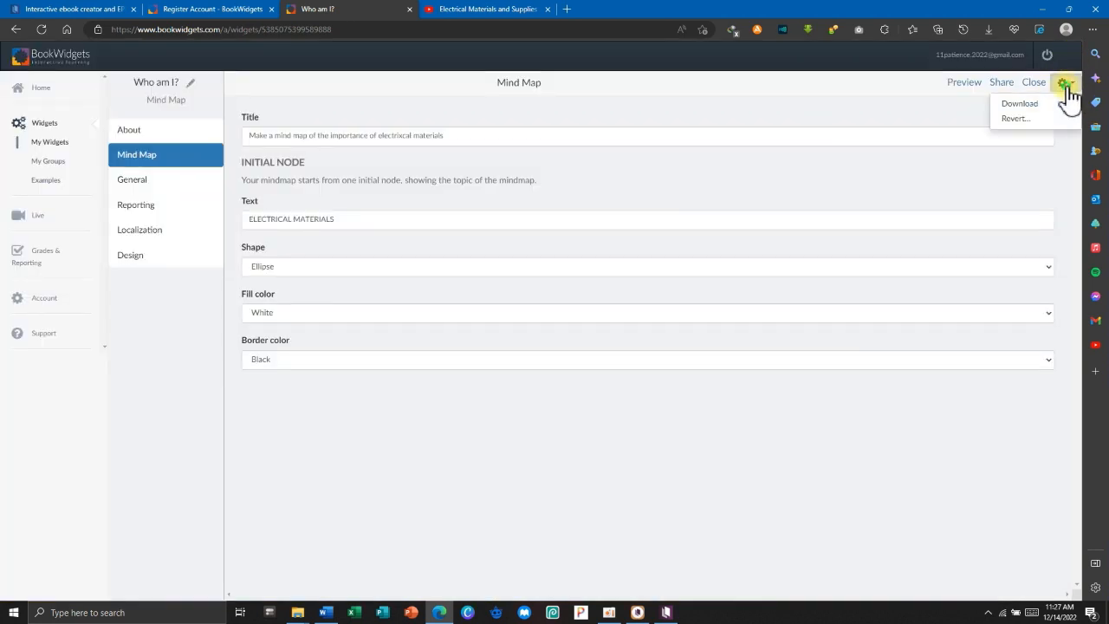
Download the widget as Mind Map Widgets.zip without replacing the existing file, then return to Kotobee.
left_click(1026, 104)
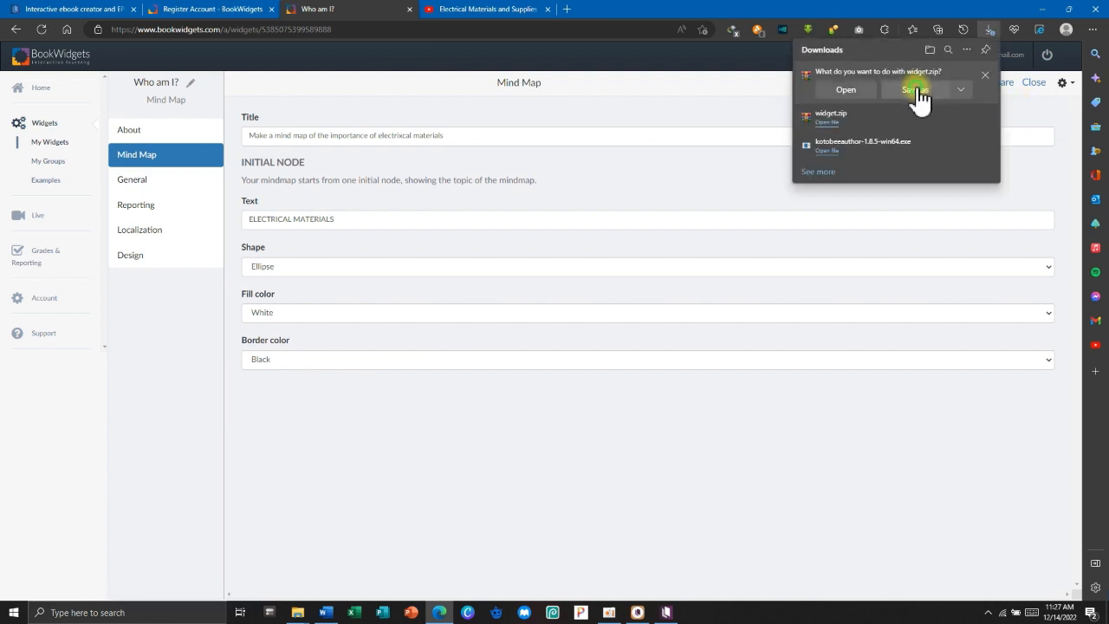
left_click(917, 91)
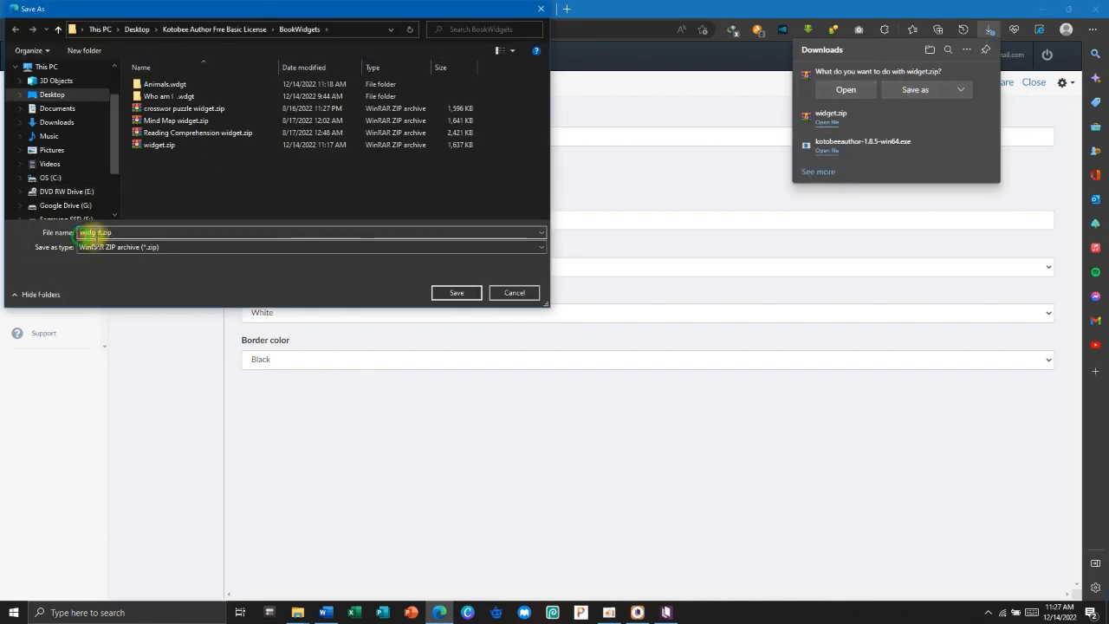
left_click_drag(102, 232, 65, 232)
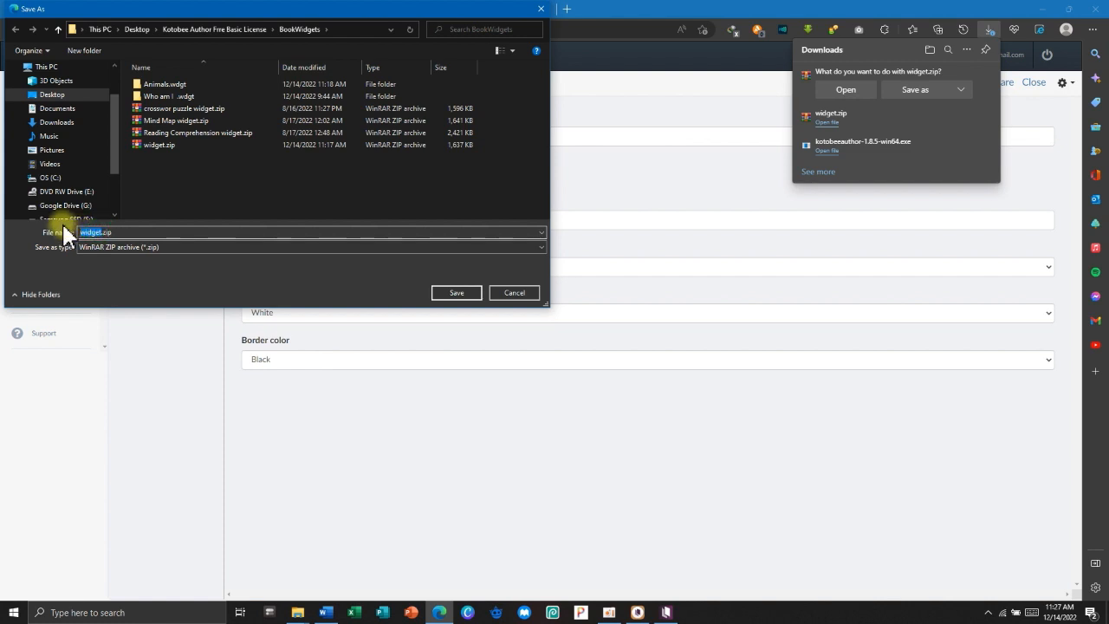
type("Mind Map W")
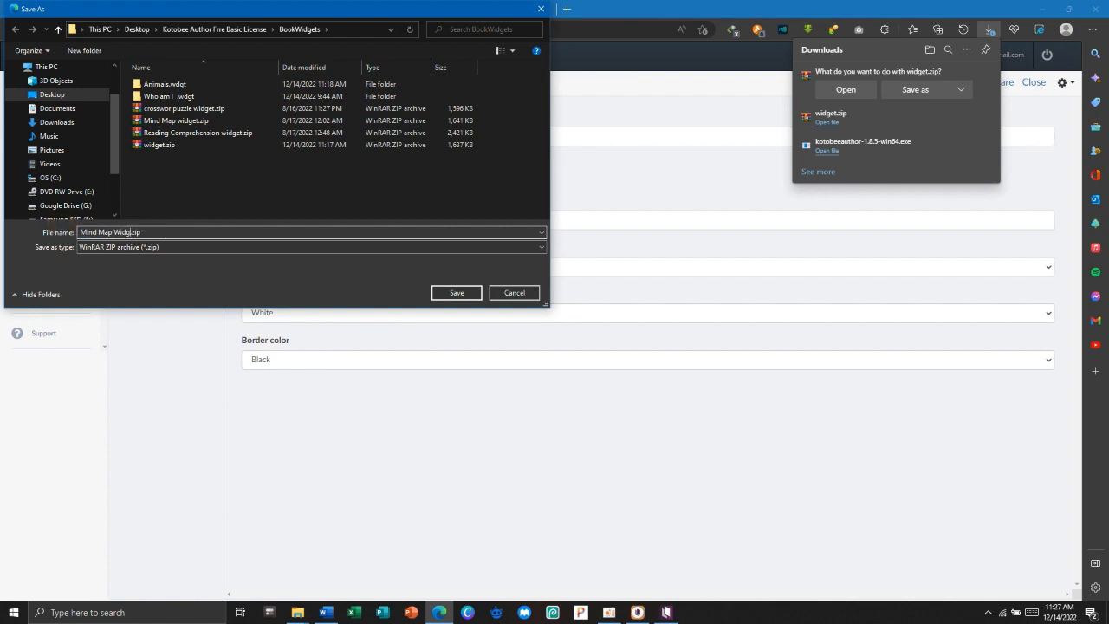
key("Return")
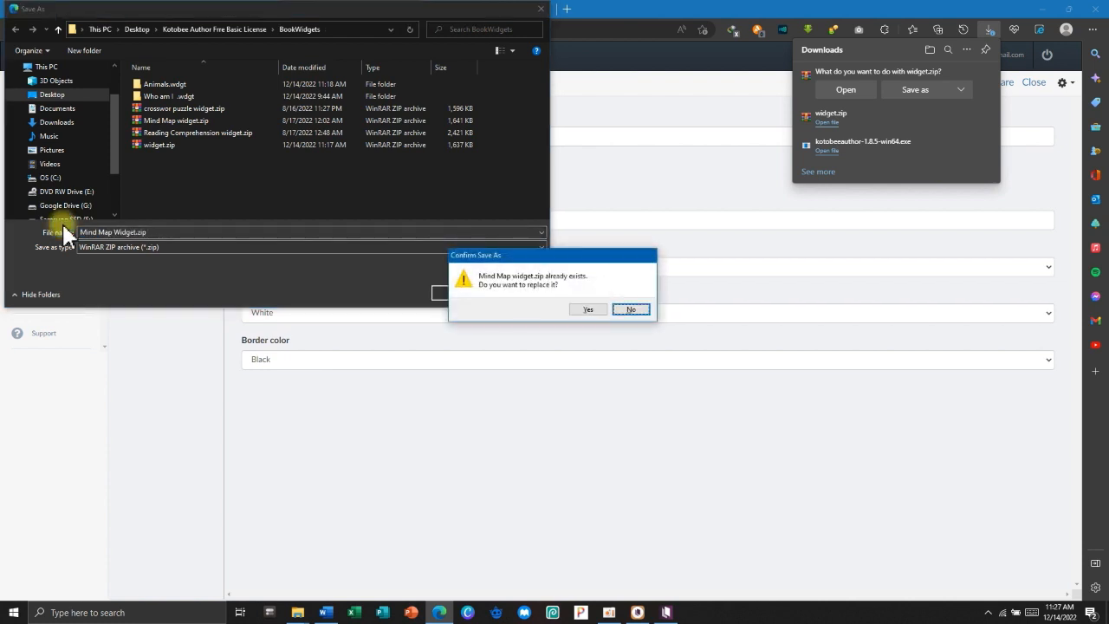
left_click(631, 310)
left_click(135, 232)
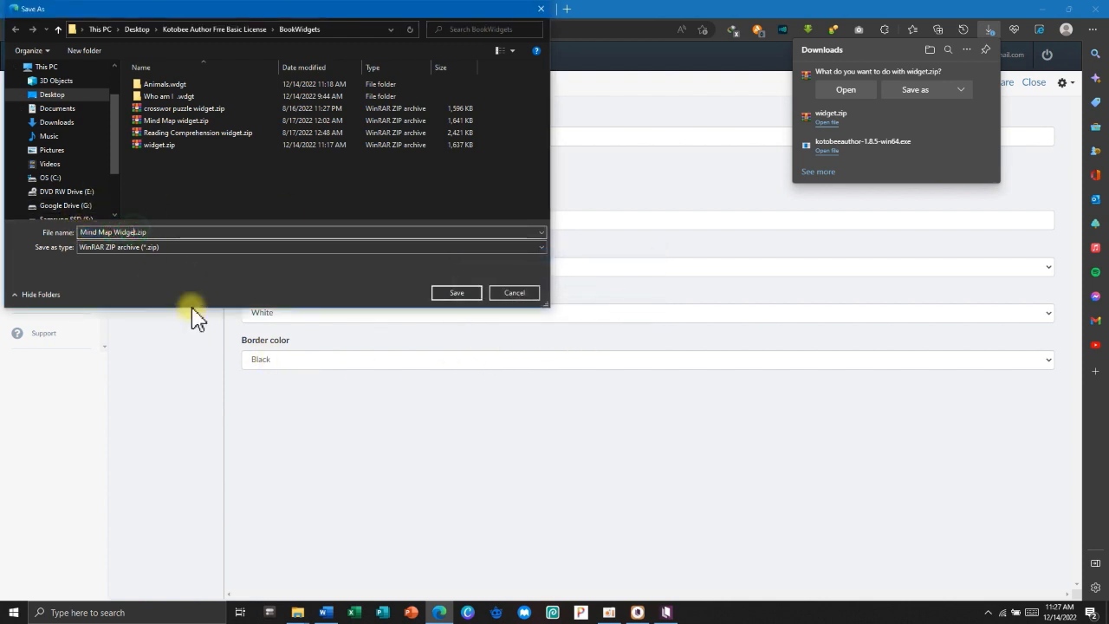
type("s")
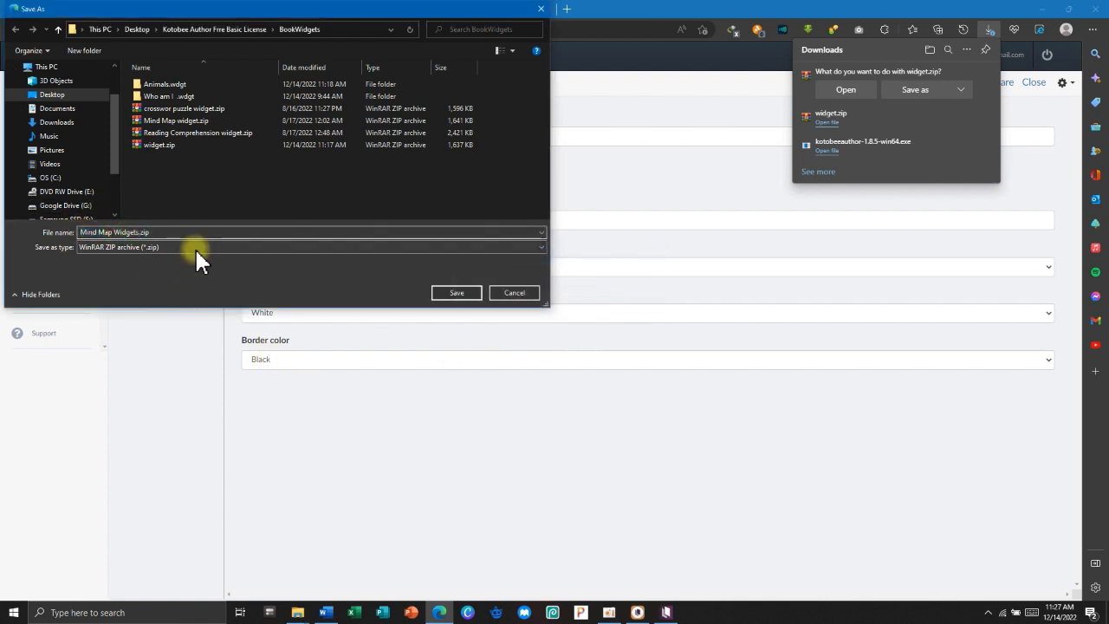
left_click(453, 294)
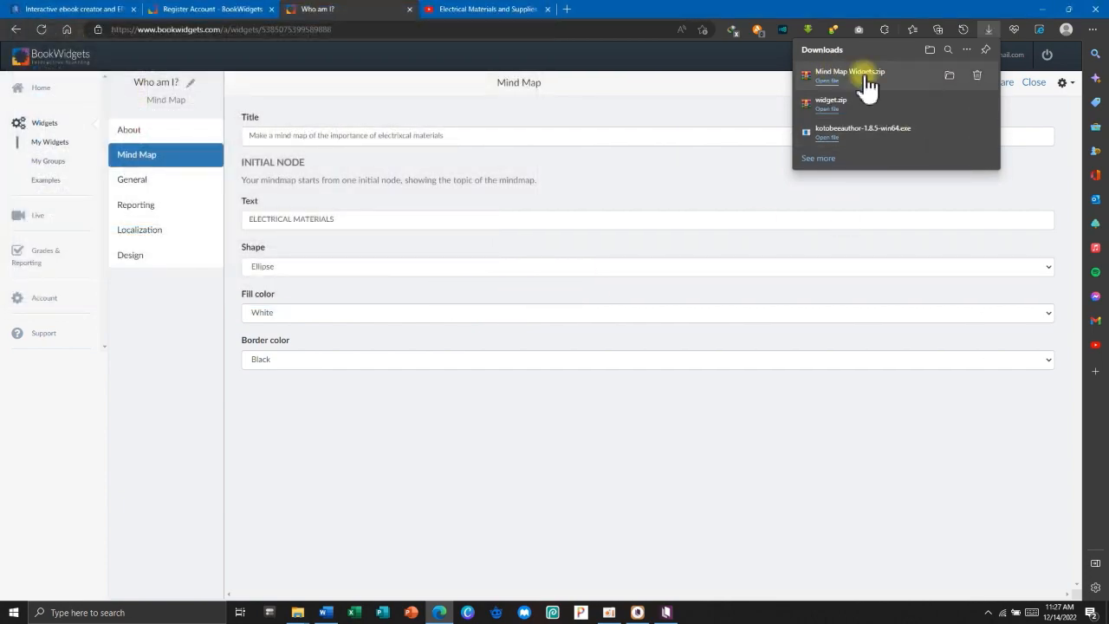
left_click(1043, 9)
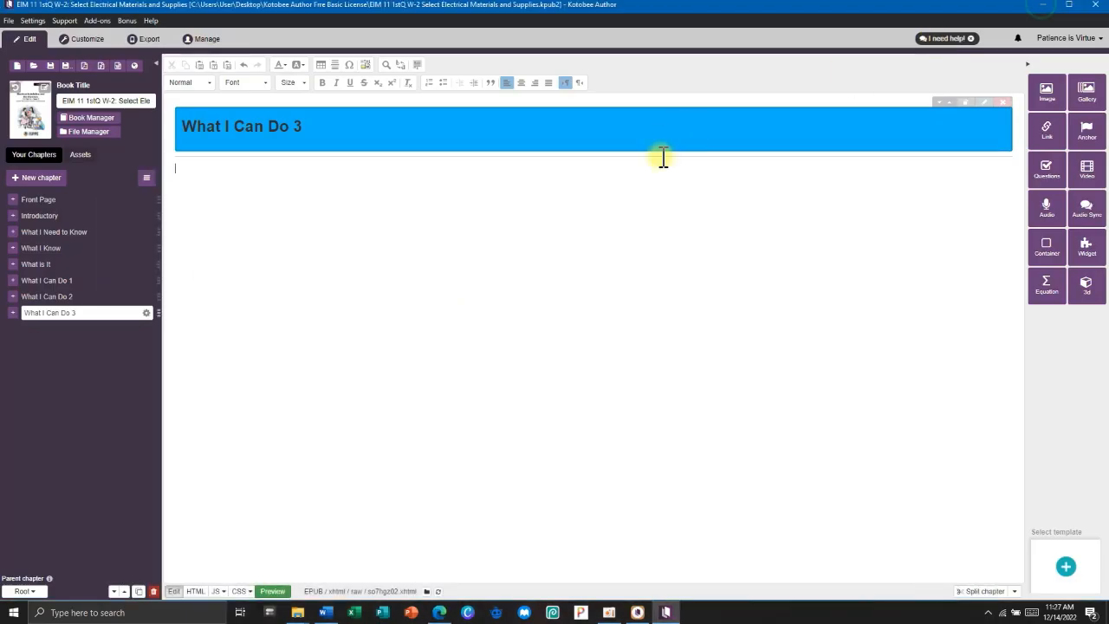
Embed Mind Map Widgets.zip as a 1024×768 page widget in the What I Can Do 3 chapter.
left_click(1085, 249)
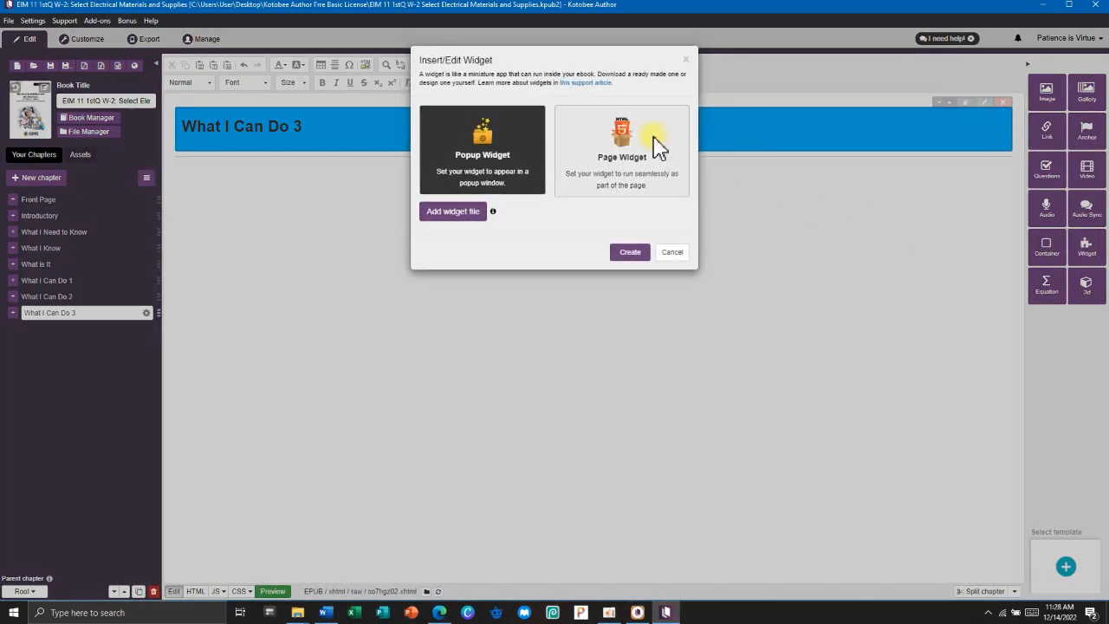
left_click(654, 139)
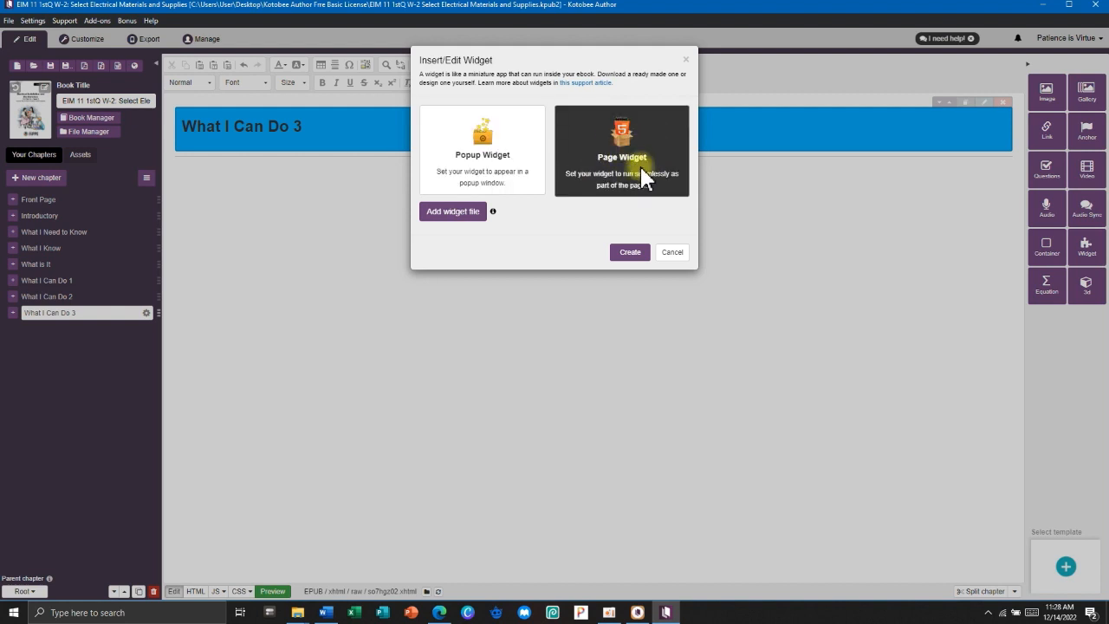
left_click(448, 215)
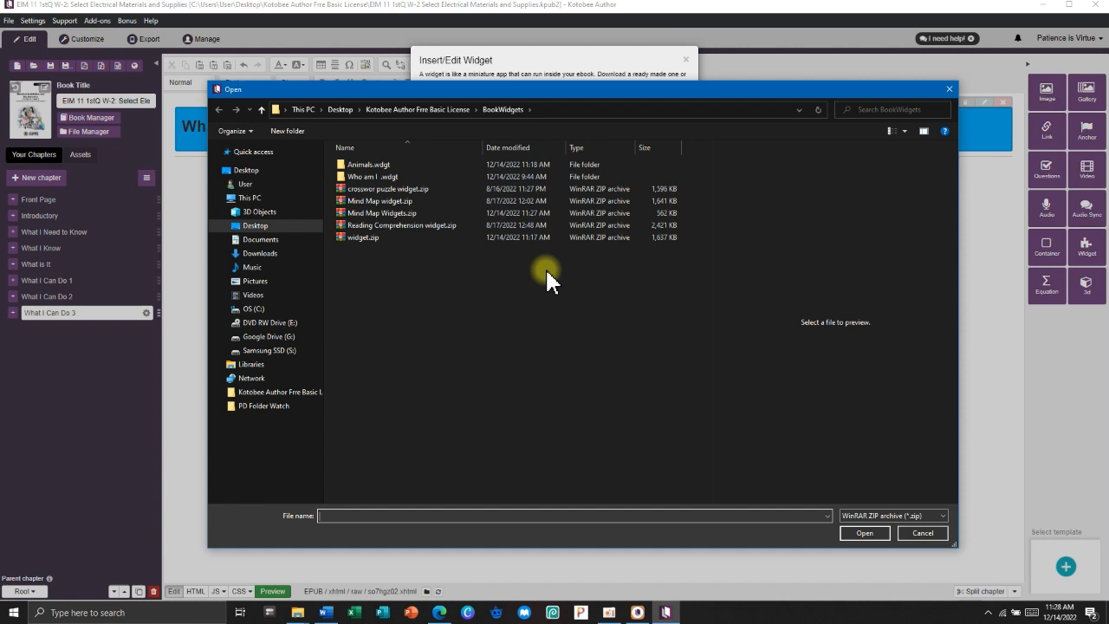
right_click(547, 272)
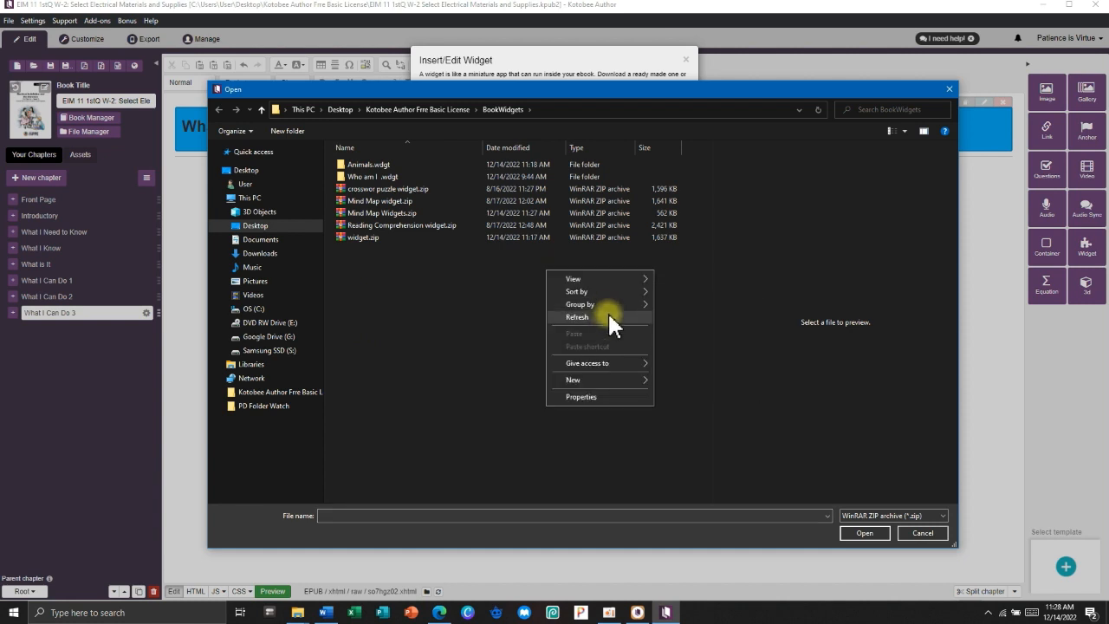
mouse_move(648, 304)
left_click(676, 319)
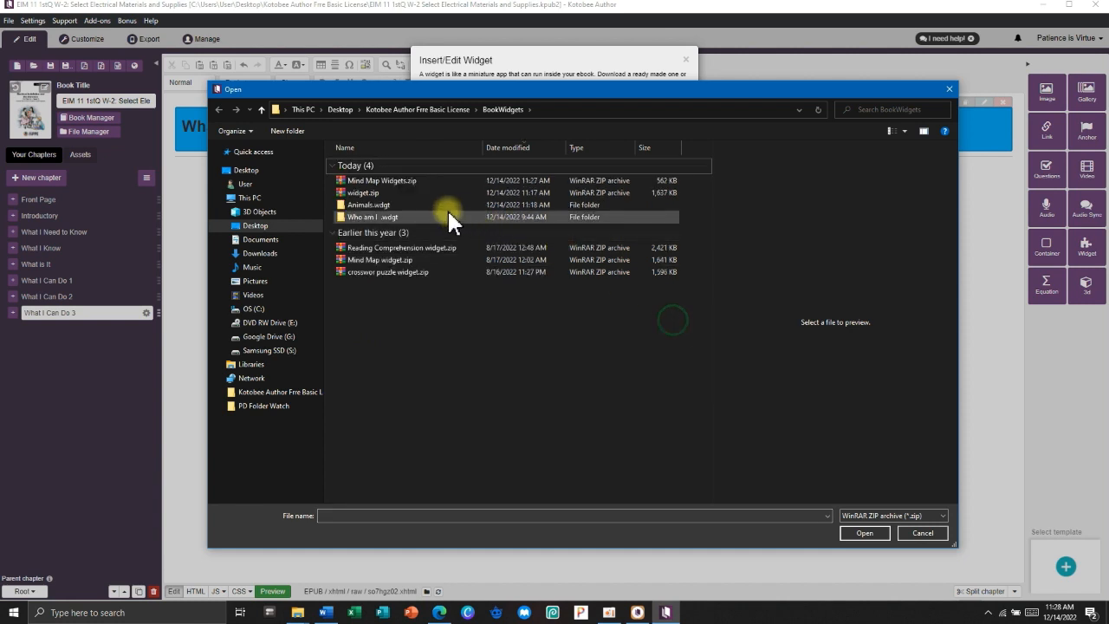
left_click(381, 180)
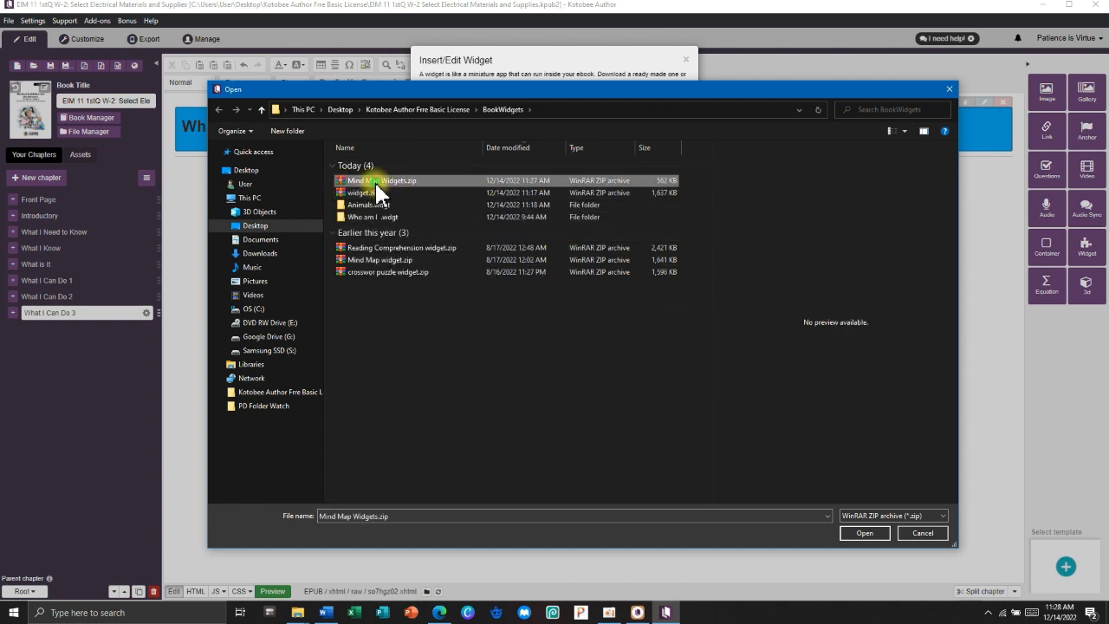
left_click(865, 533)
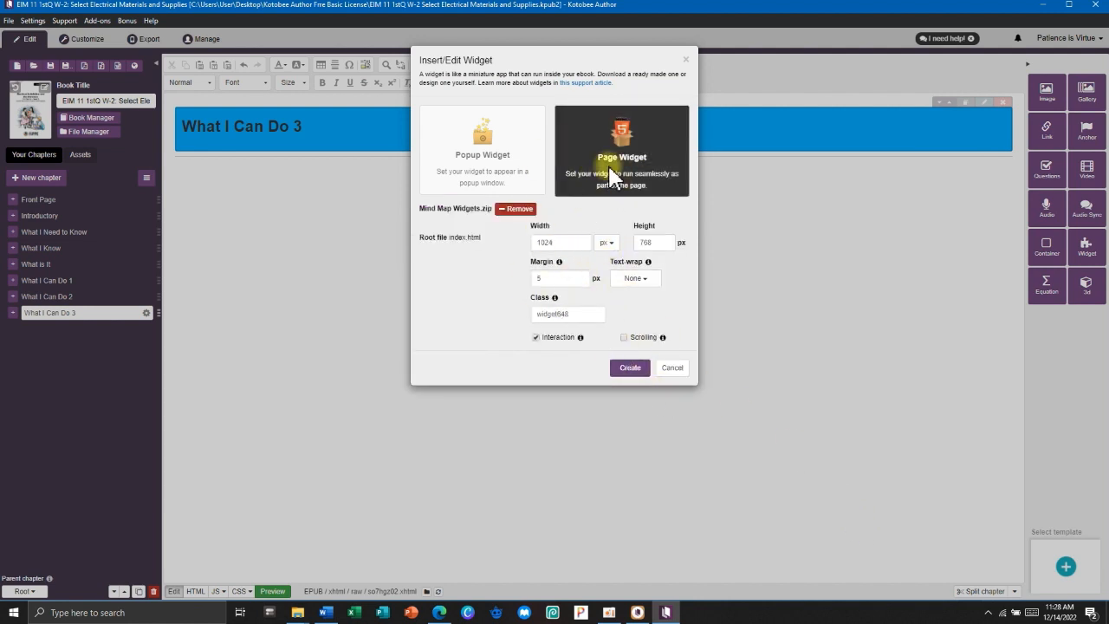
left_click(630, 369)
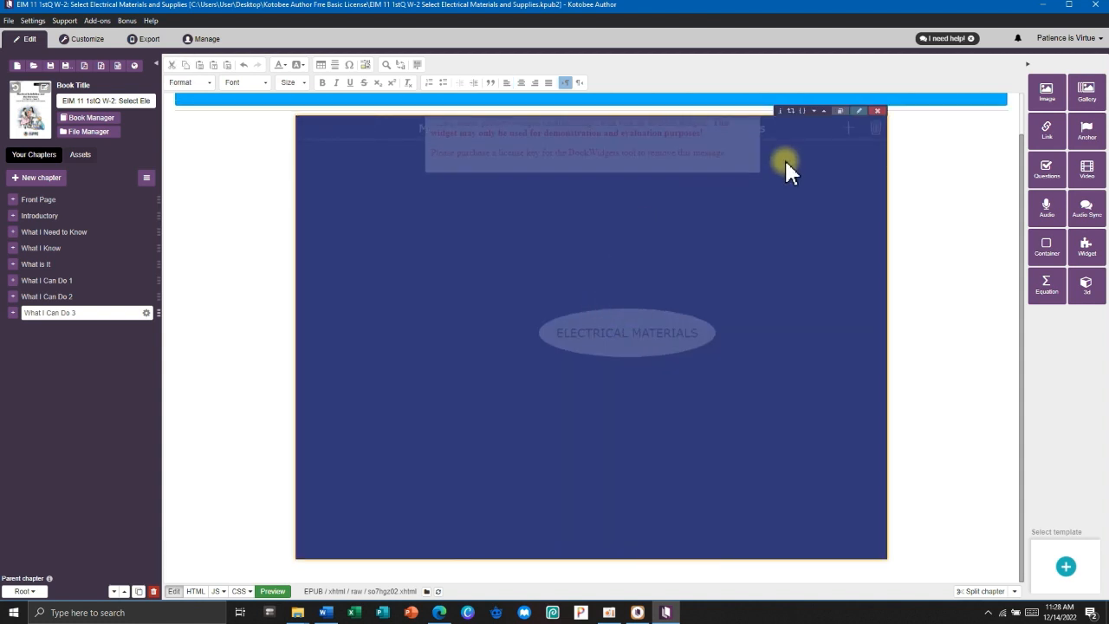
left_click(915, 161)
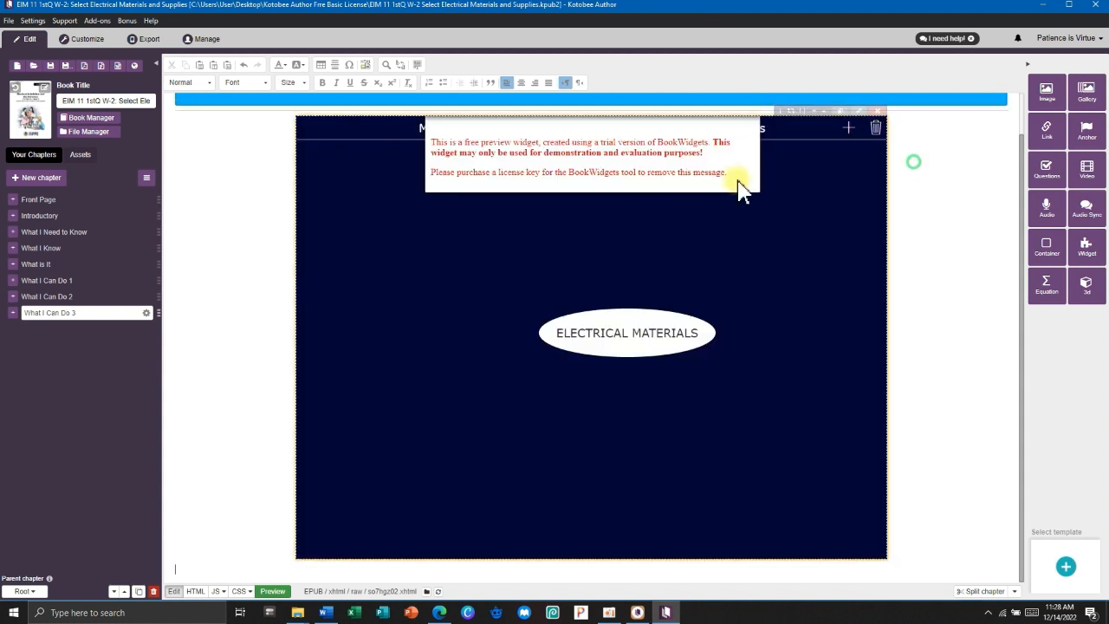
Open the What I Can Do 3 page in the iPad Mini preview in portrait orientation.
left_click(87, 40)
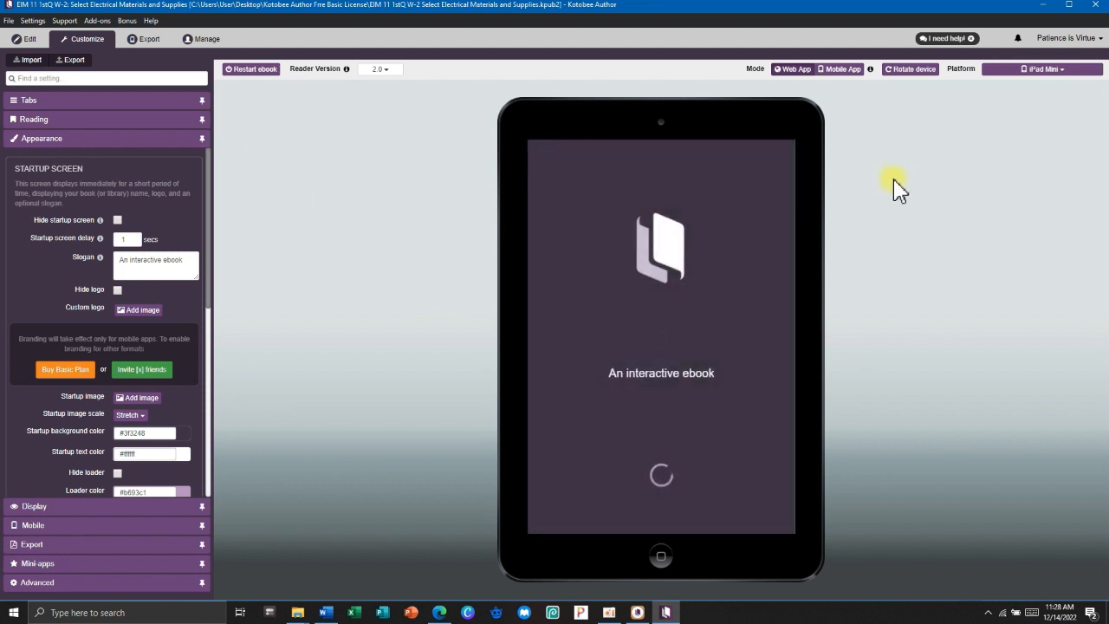
left_click(910, 69)
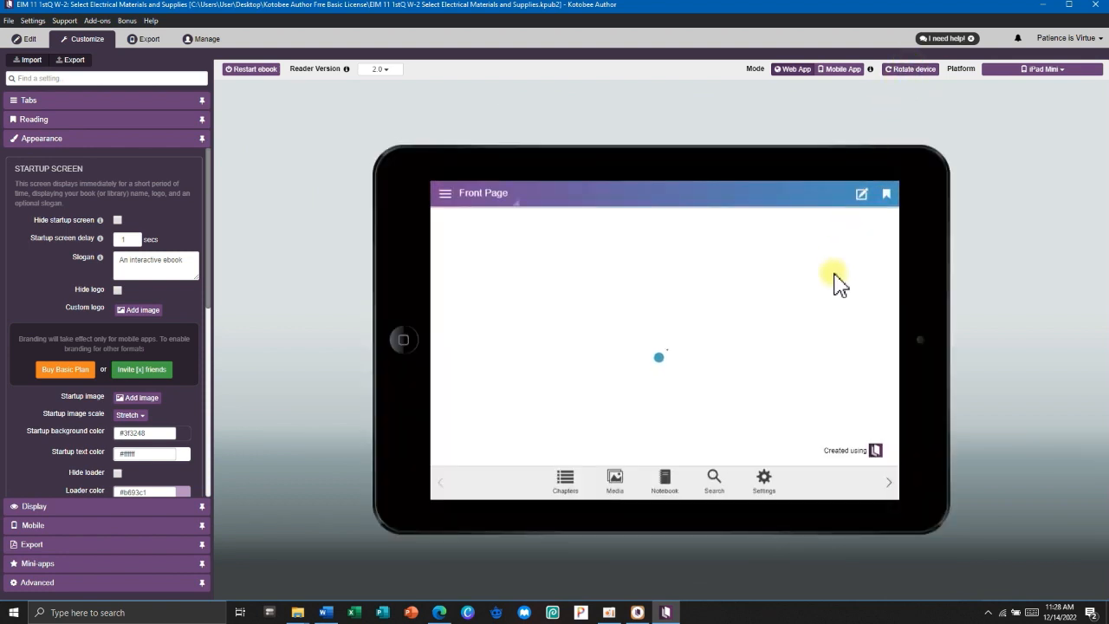
left_click(451, 195)
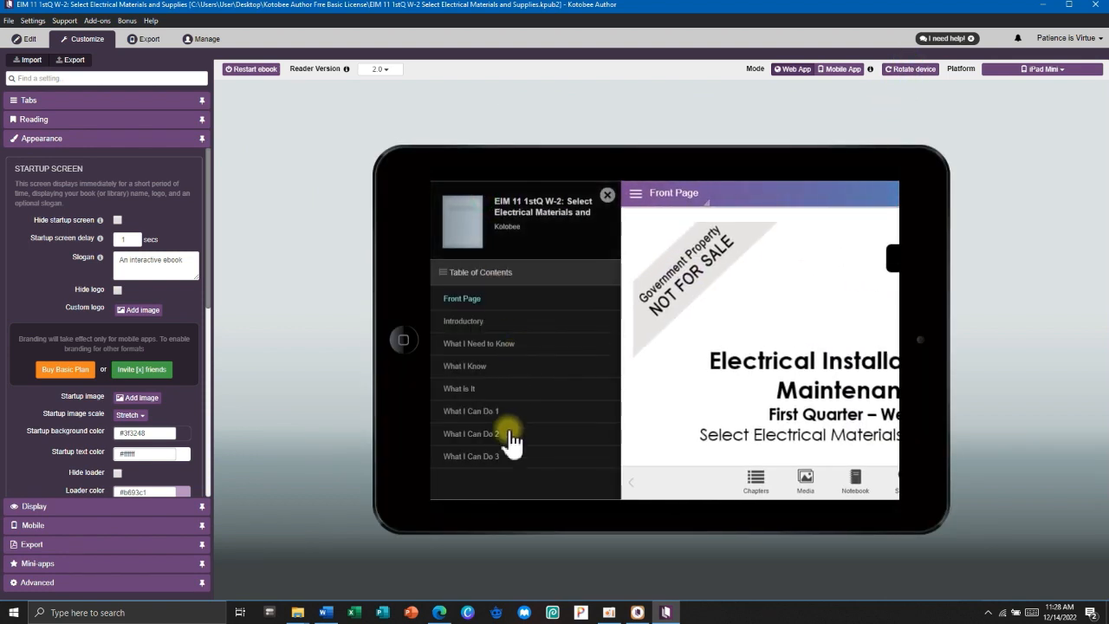
left_click(501, 454)
scroll(713, 347, "down", 5)
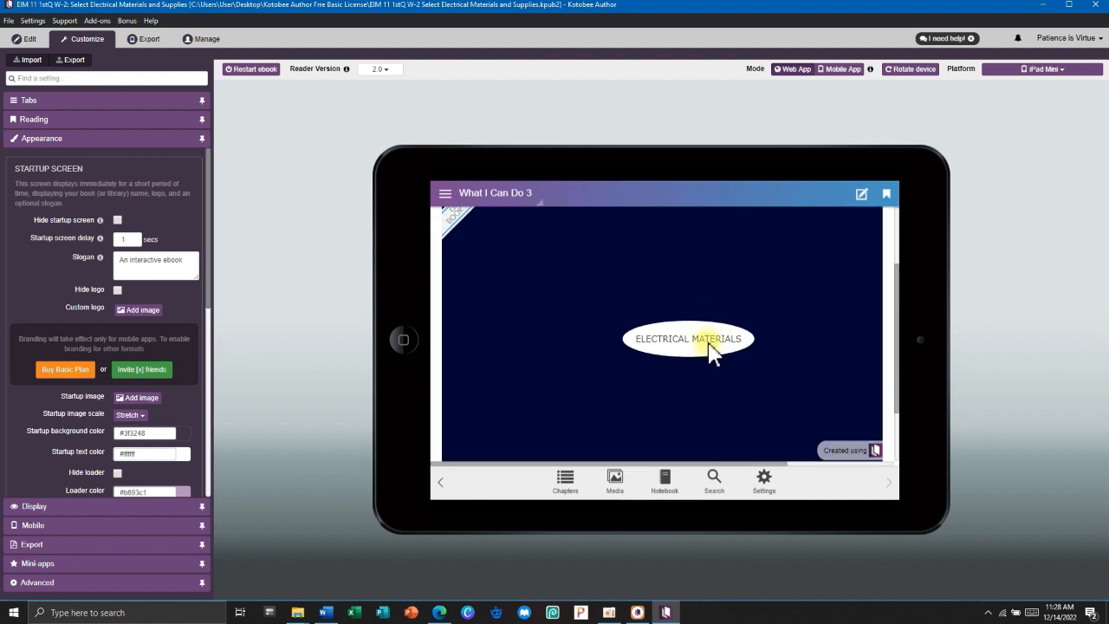
scroll(707, 340, "up", 3)
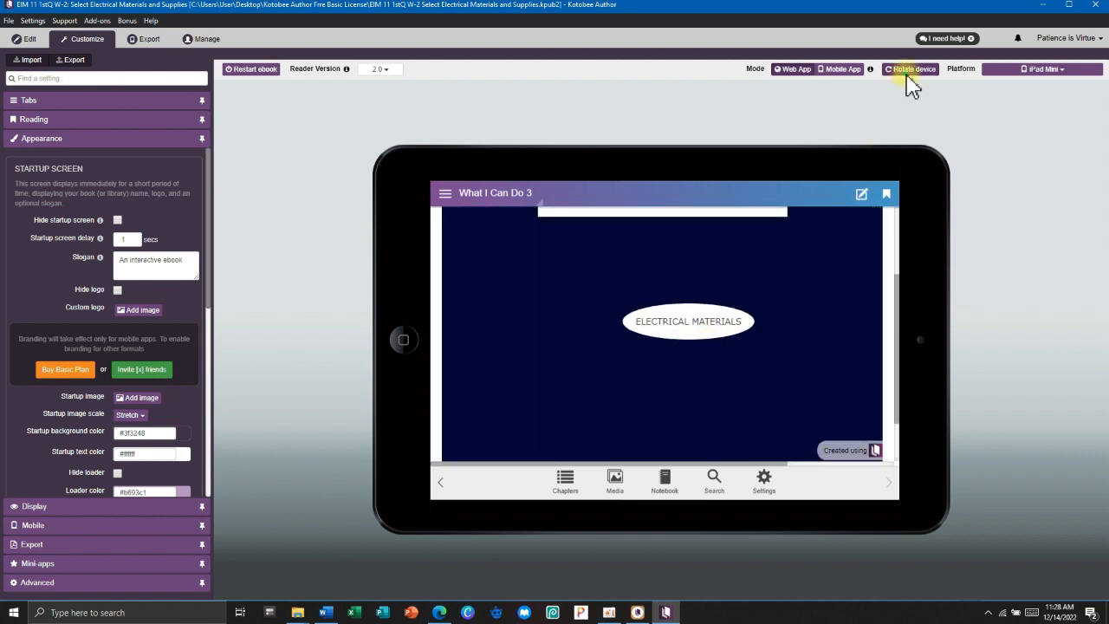
left_click(910, 71)
Add test nodes linked to ELECTRICAL MATERIALS in the preview, then return to editing.
left_click_drag(664, 322, 641, 325)
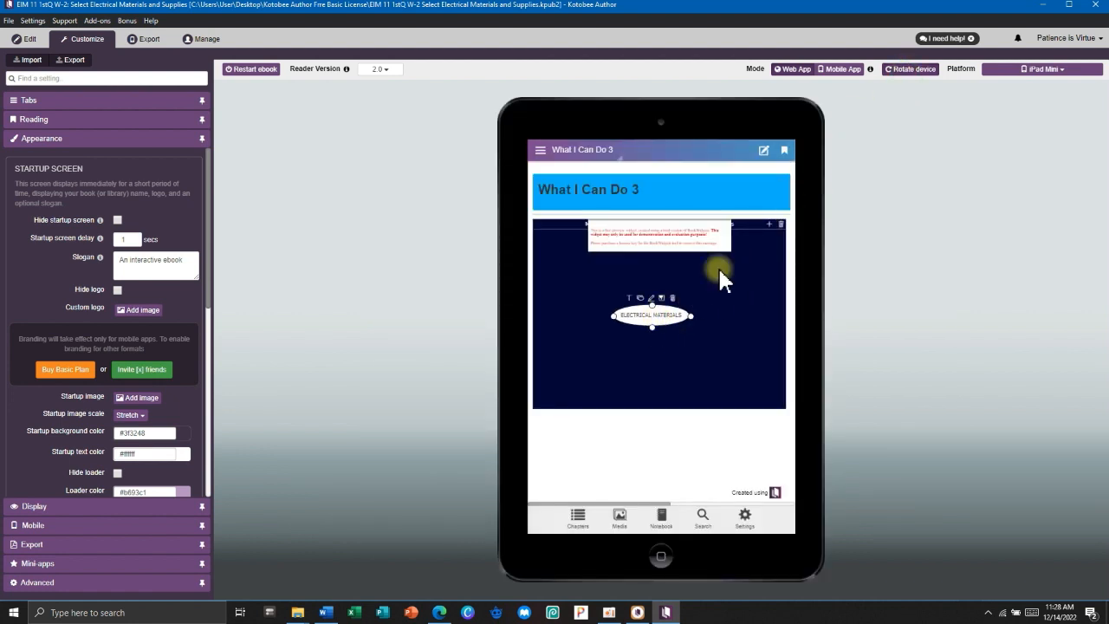
left_click(769, 224)
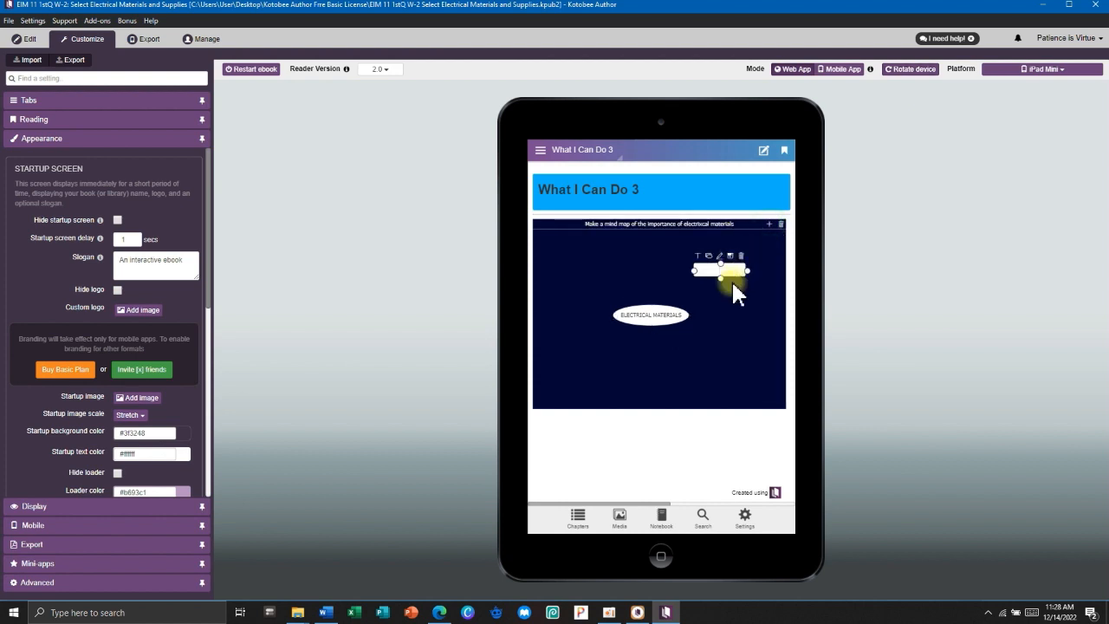
left_click_drag(725, 273, 654, 317)
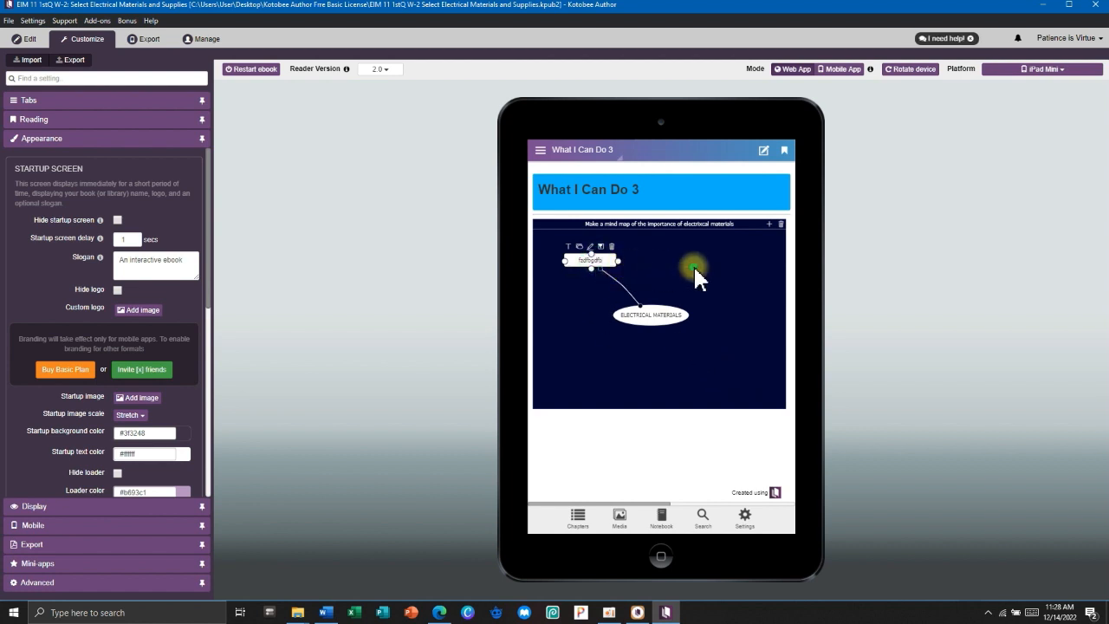
left_click(768, 224)
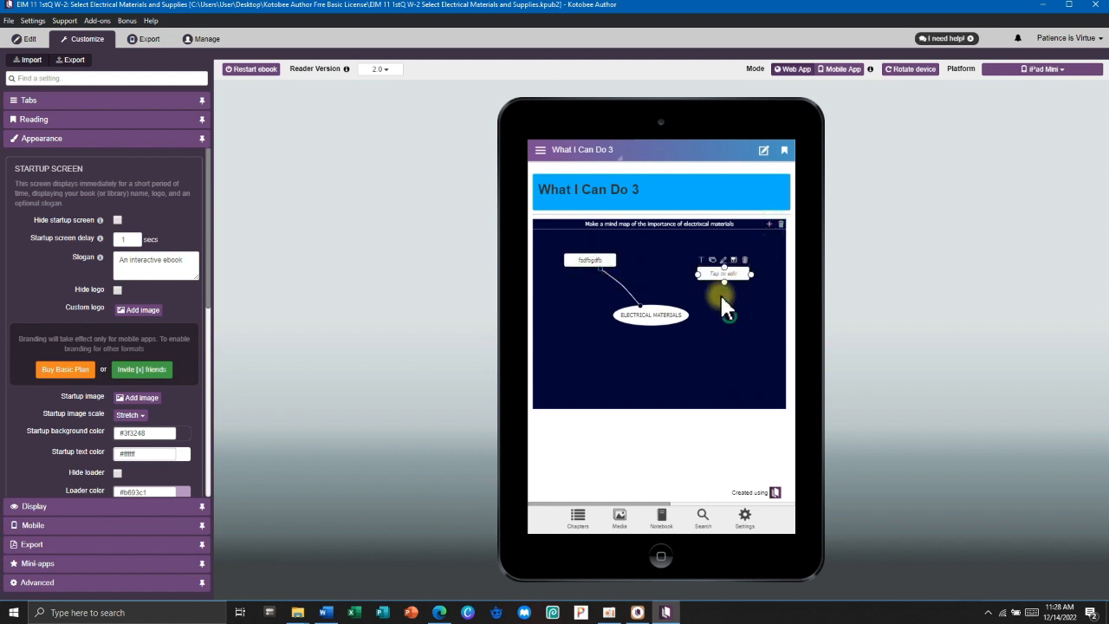
left_click(728, 275)
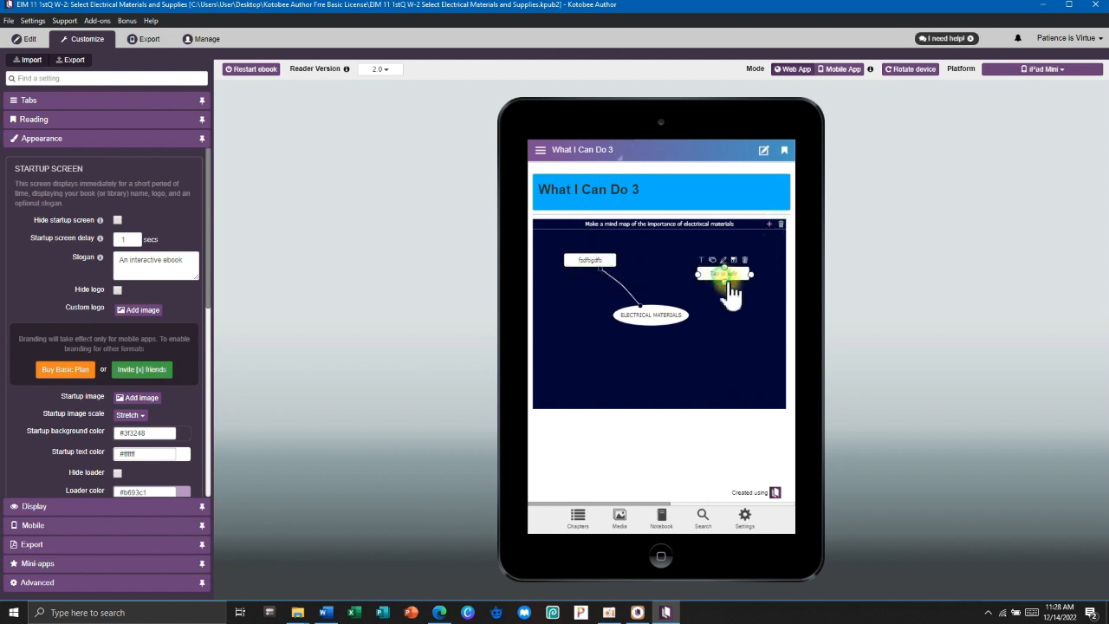
left_click(676, 313)
left_click_drag(691, 317, 717, 276)
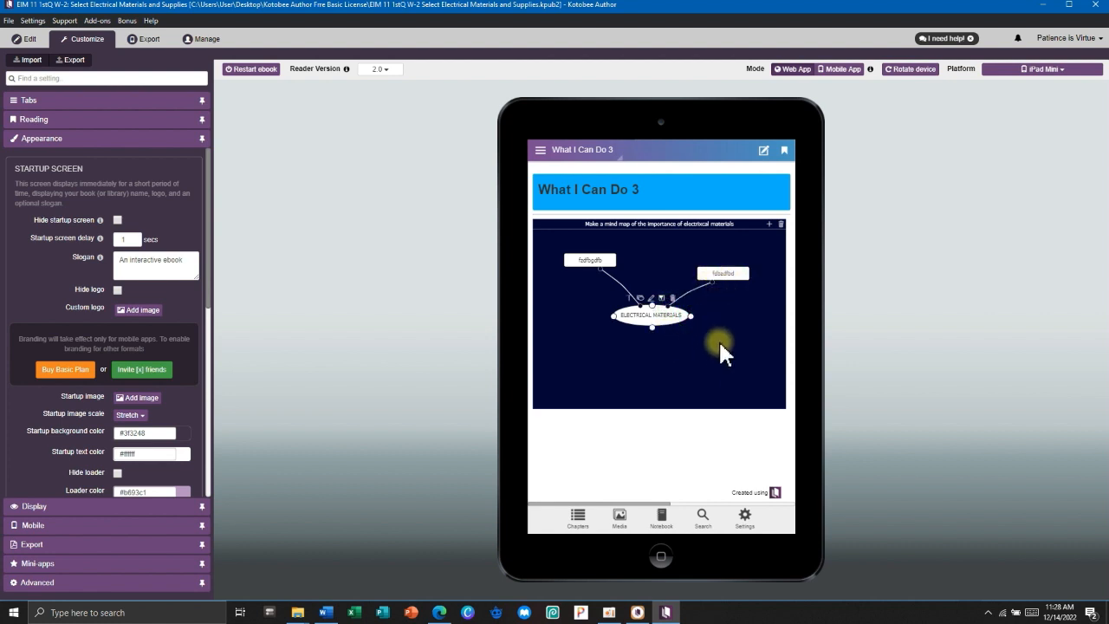
left_click(730, 279)
left_click_drag(741, 291, 650, 315)
left_click(773, 342)
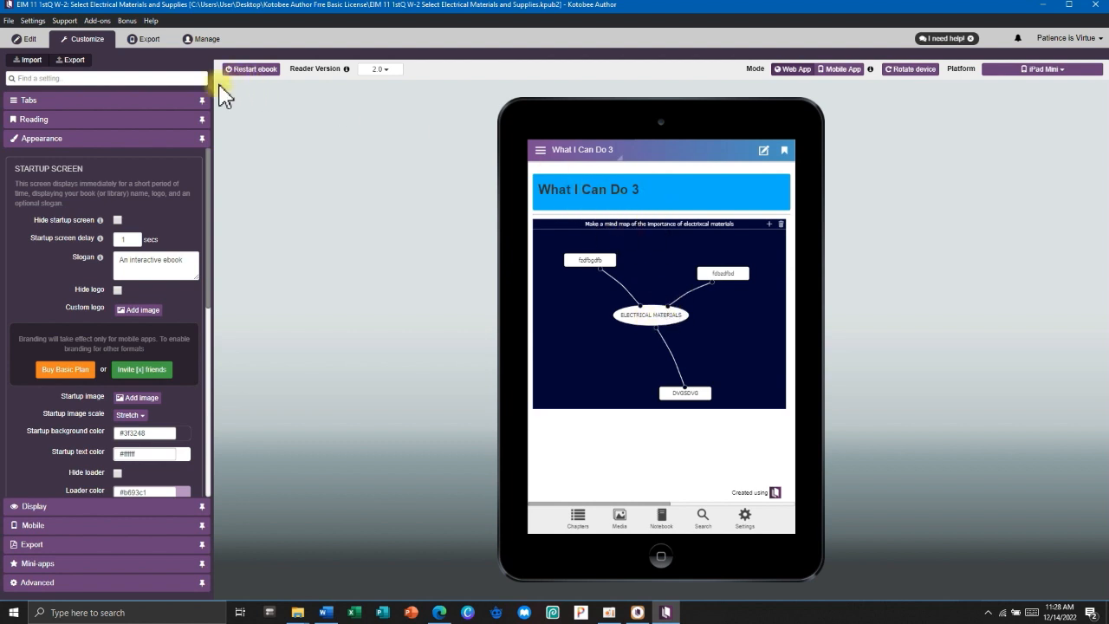
left_click(28, 39)
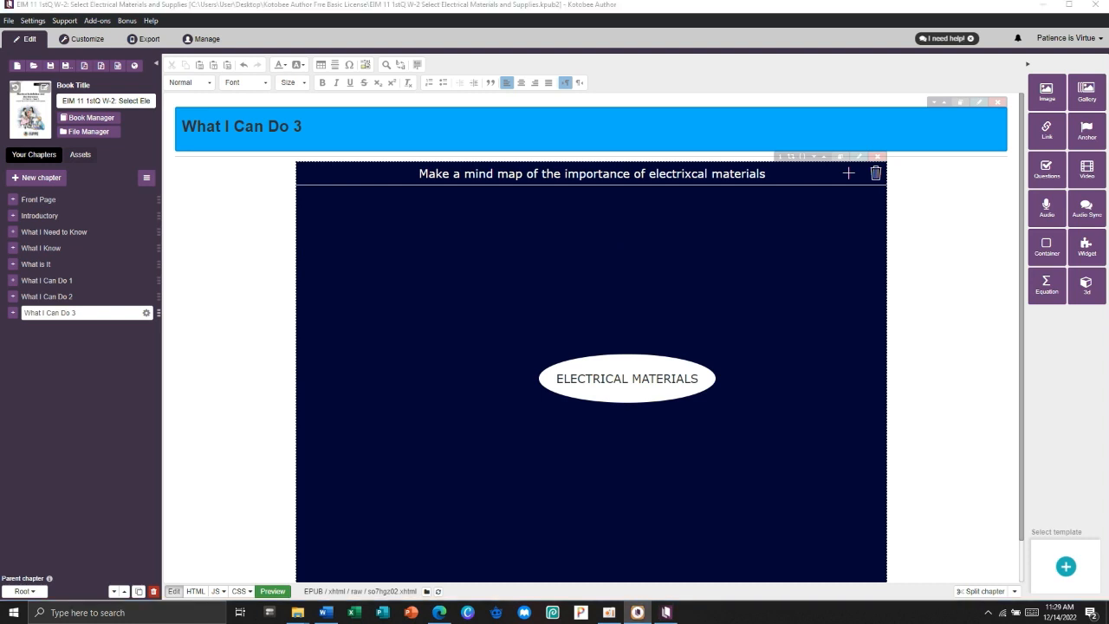
left_click(54, 345)
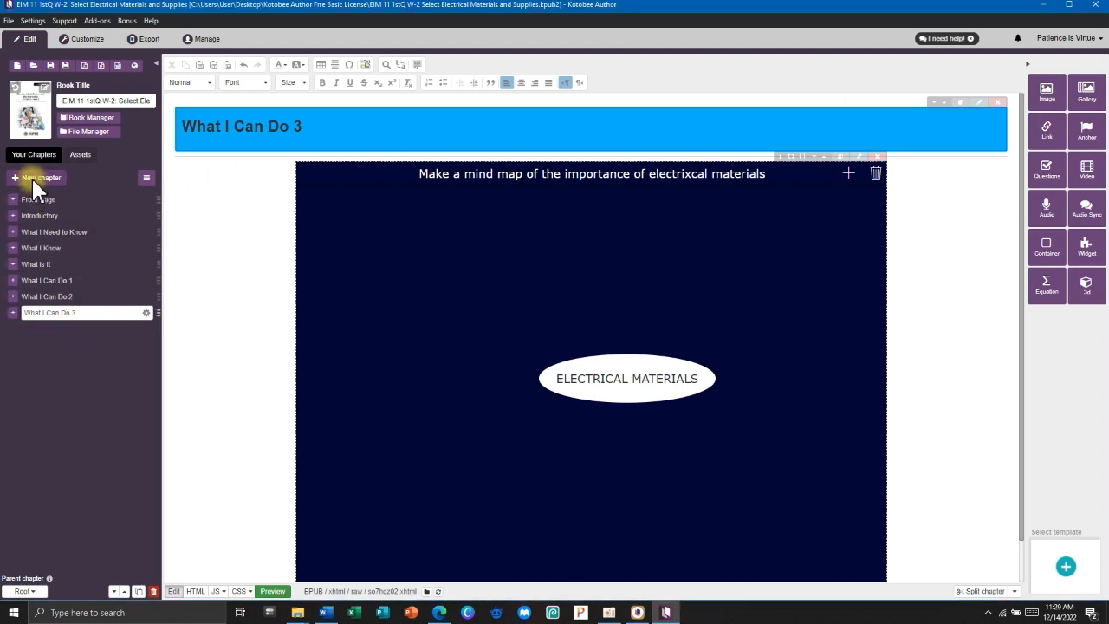
mouse_move(326, 612)
left_click(329, 567)
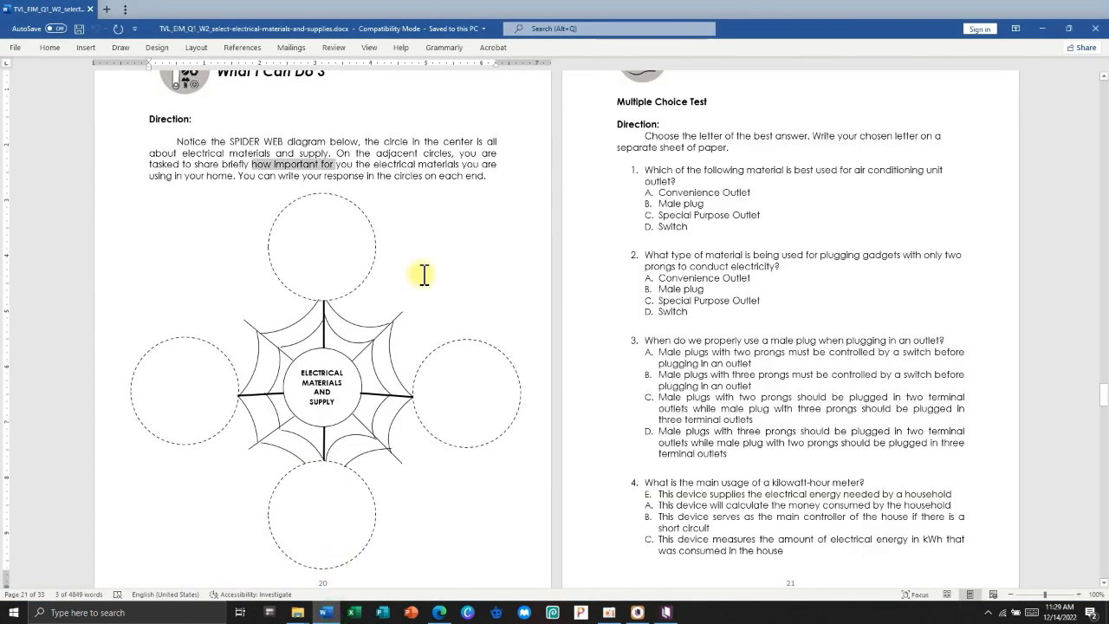
scroll(423, 282, "up", 2)
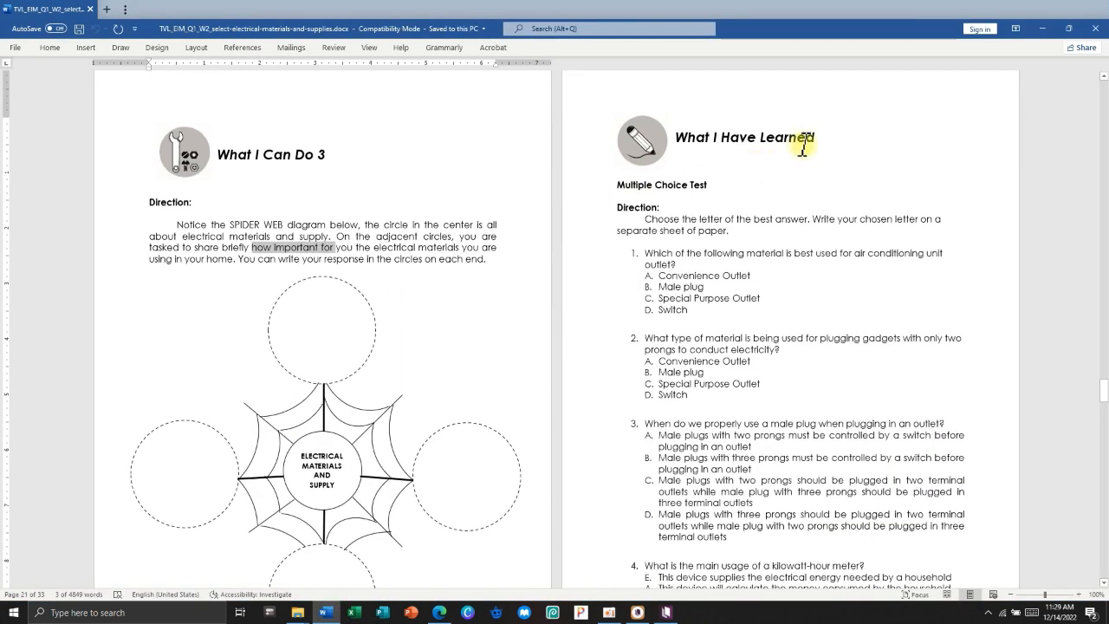
left_click_drag(802, 146, 612, 141)
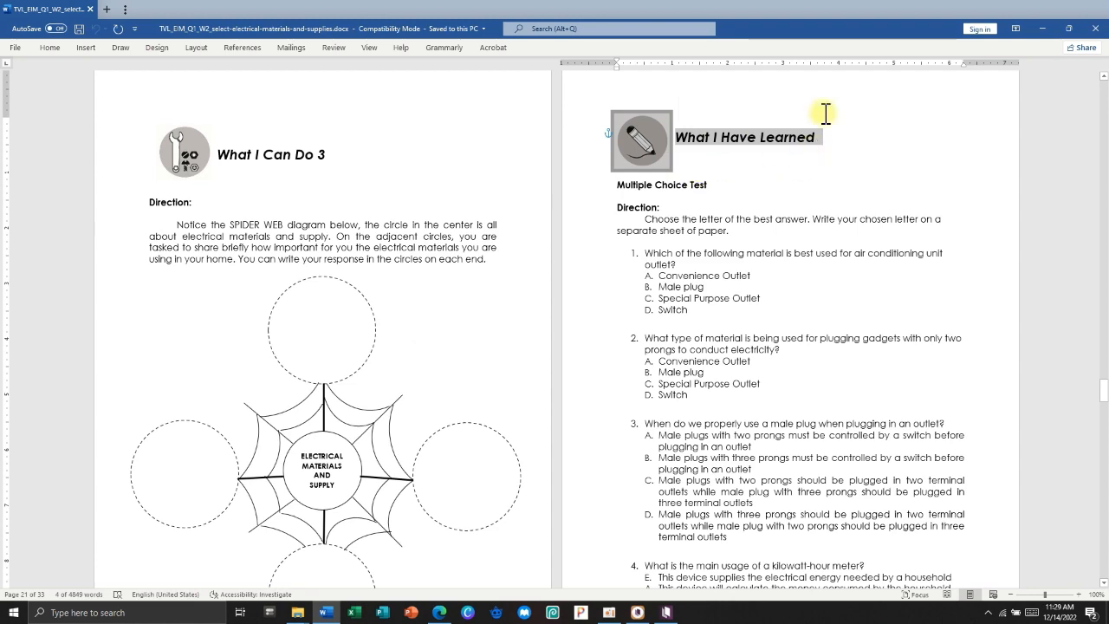
left_click(1043, 27)
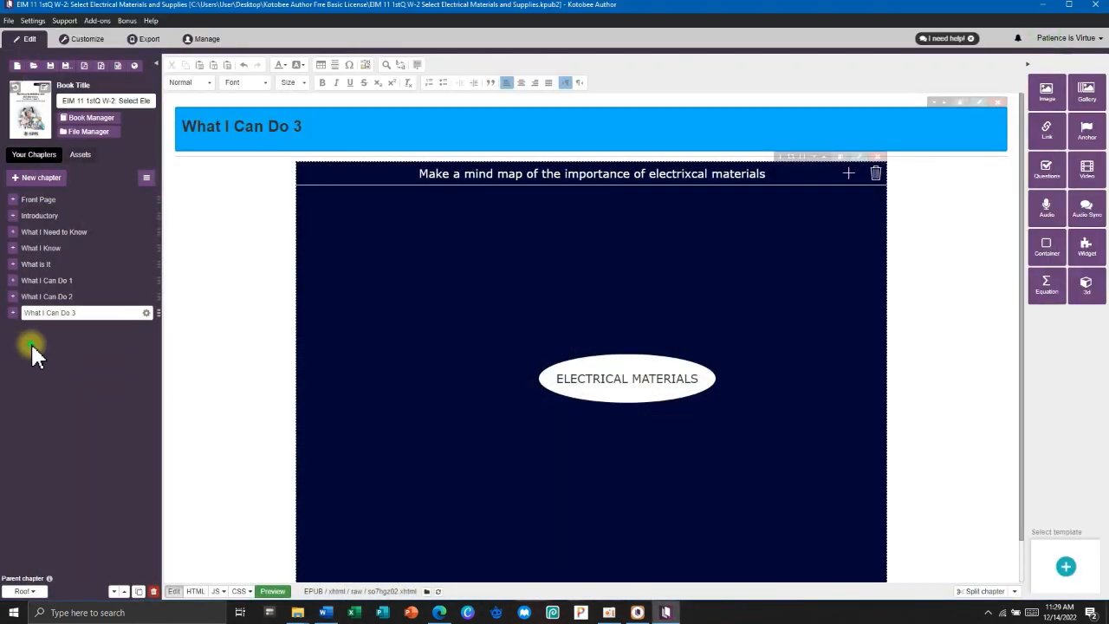
Duplicate What I Know as What I Have Learned, move it after What I Can Do 3, and select 'Know' in its heading.
left_click(40, 248)
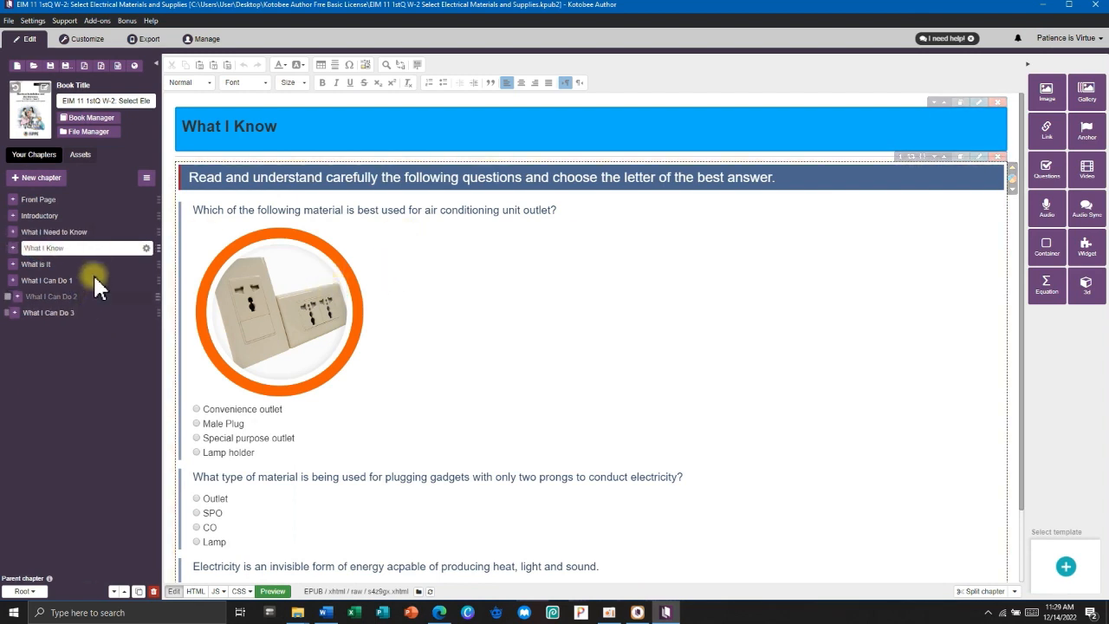
left_click(139, 592)
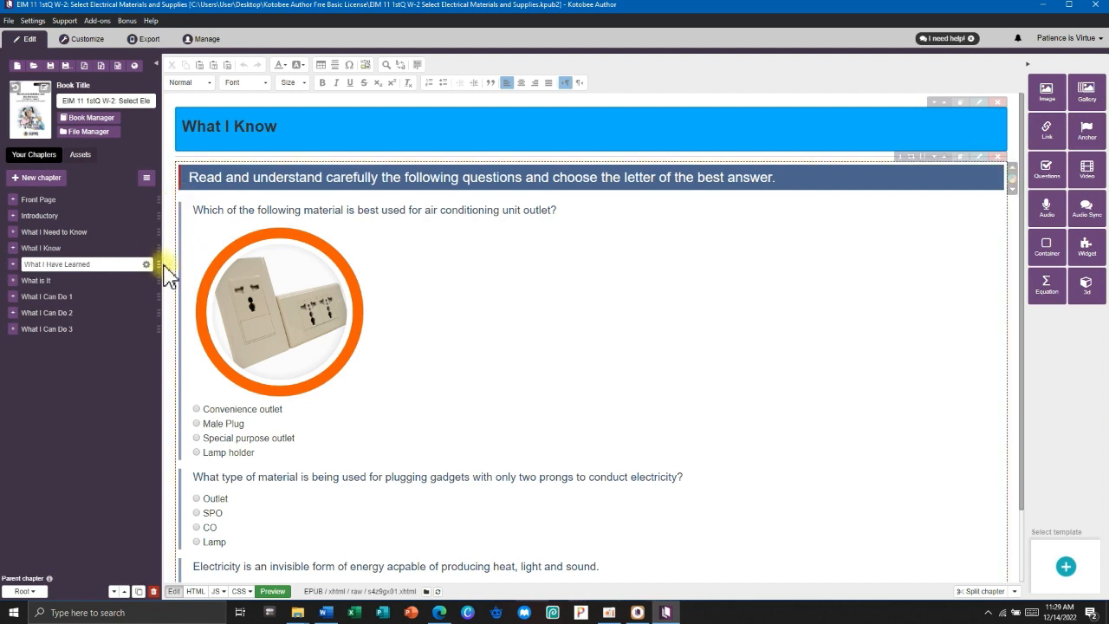
left_click_drag(159, 264, 163, 276)
left_click_drag(160, 286, 162, 339)
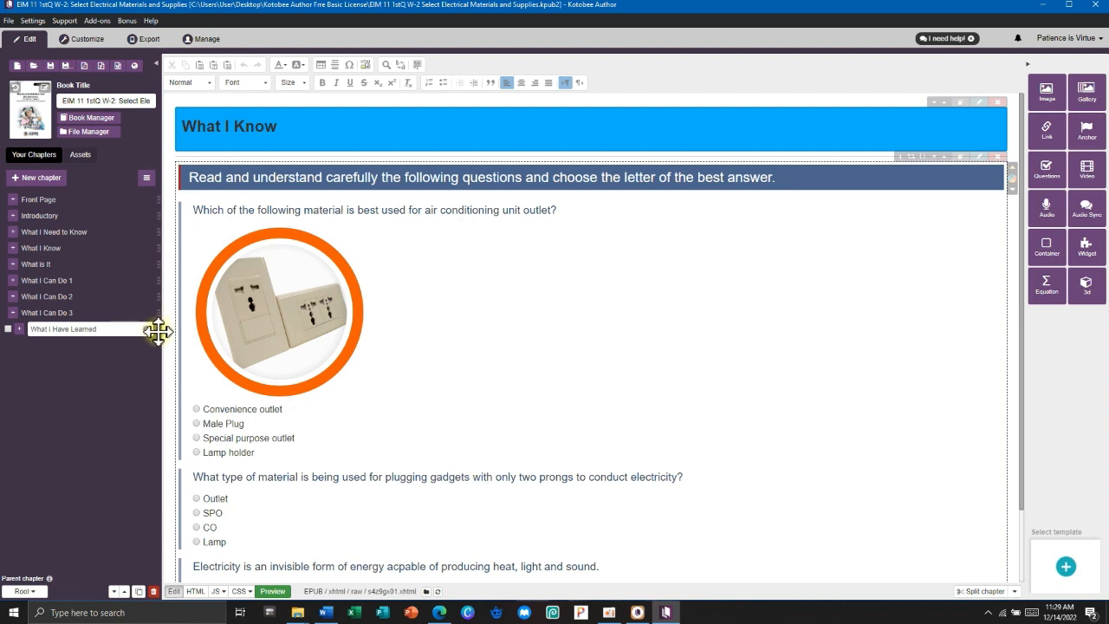
left_click_drag(158, 332, 158, 332)
left_click_drag(288, 125, 245, 122)
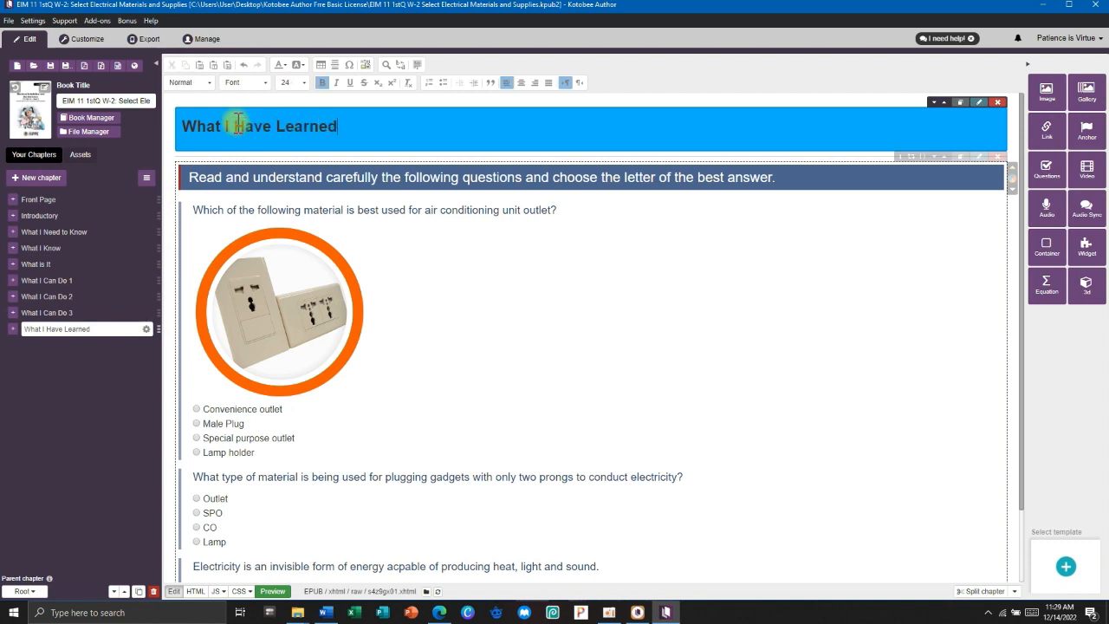
left_click(461, 308)
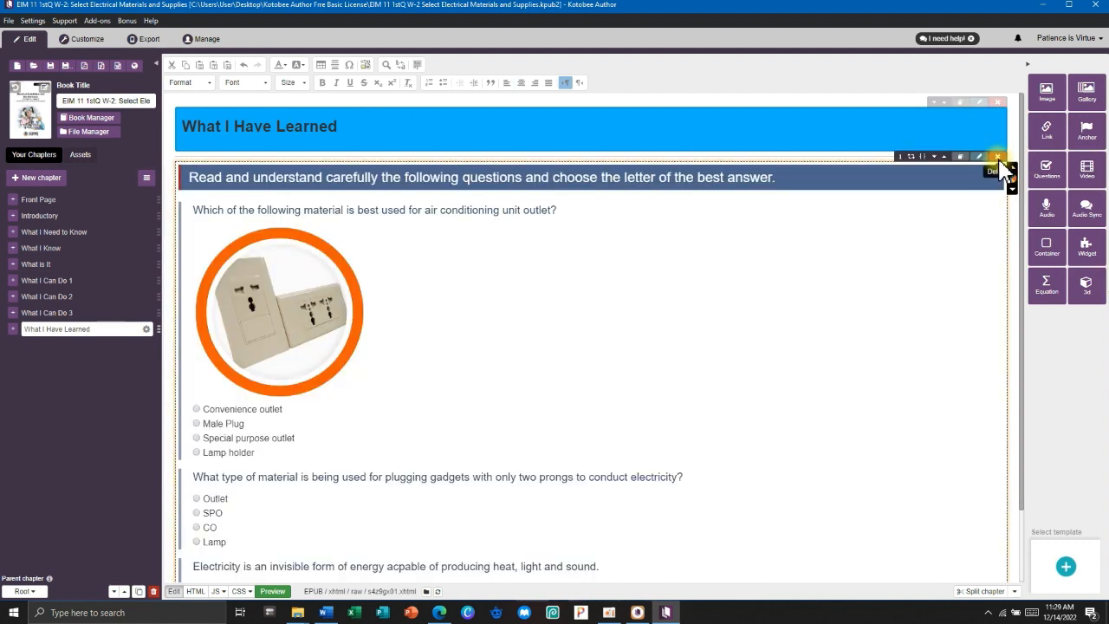
left_click(998, 158)
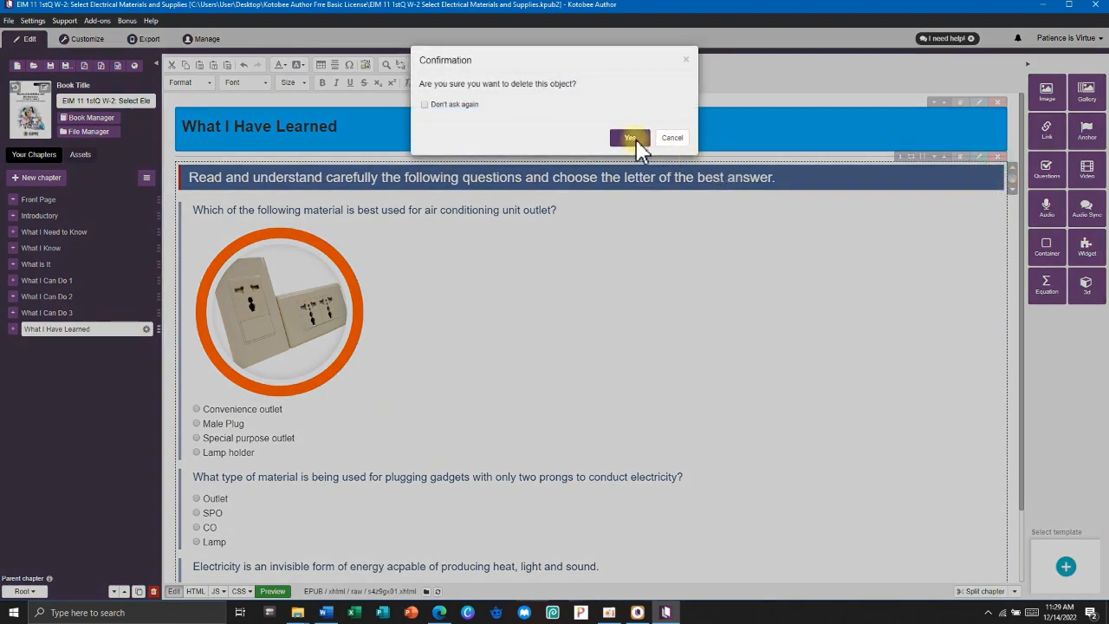
left_click(631, 137)
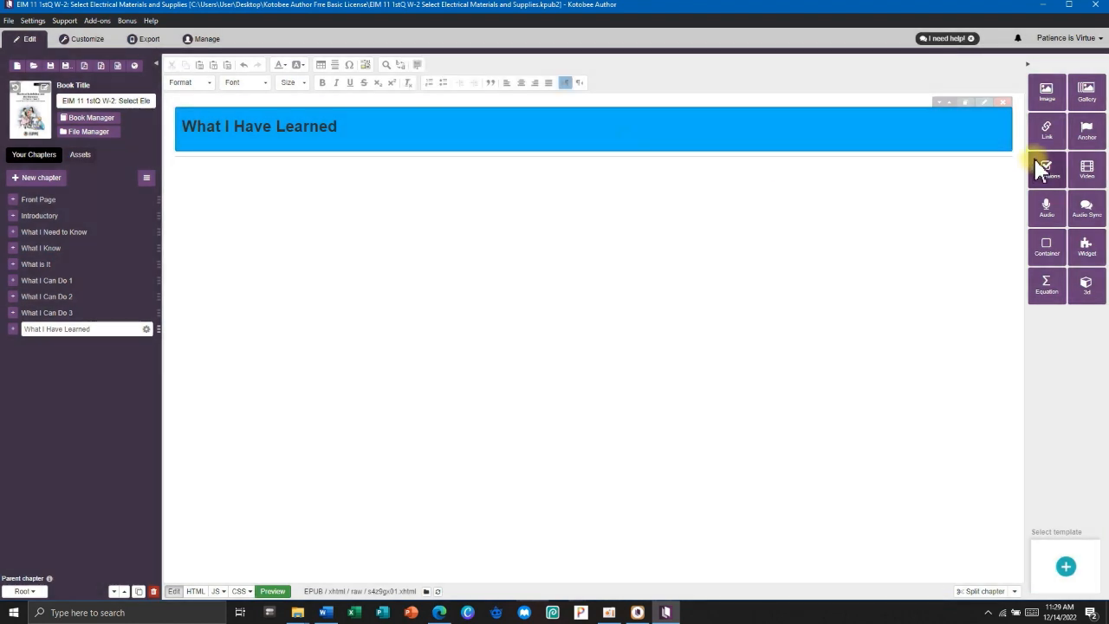
left_click(1046, 170)
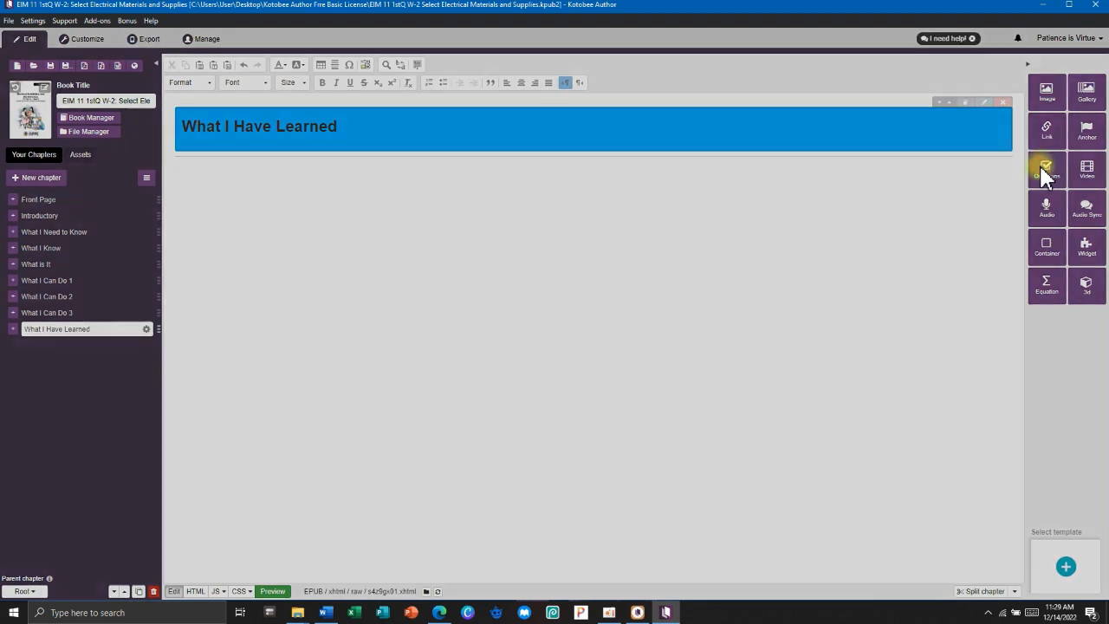
left_click(700, 279)
key("ctrl+z")
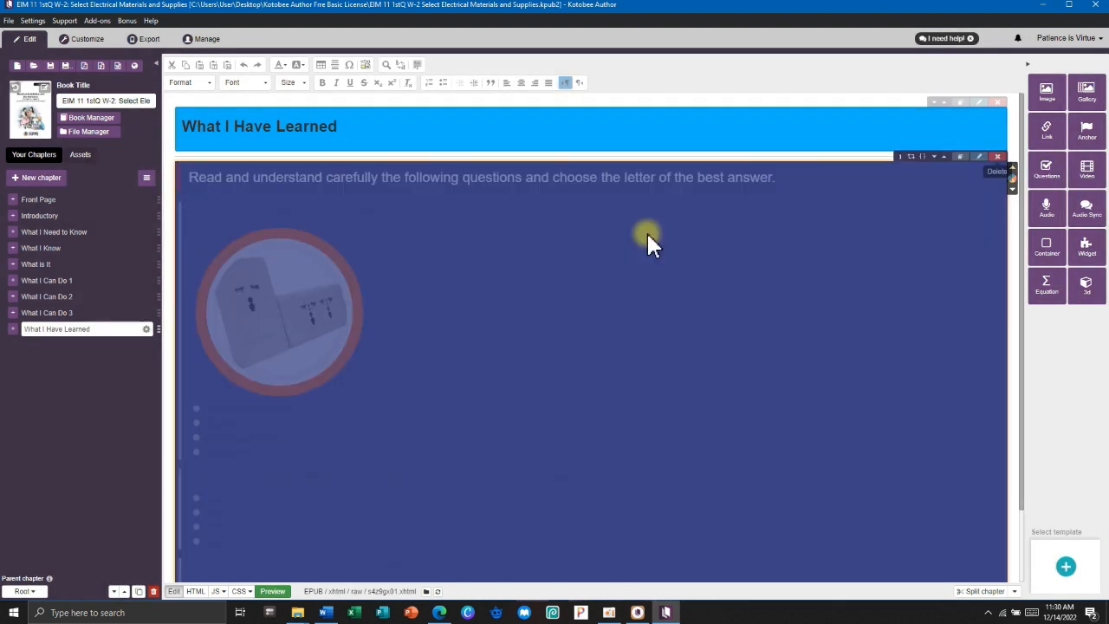
scroll(483, 303, "down", 1)
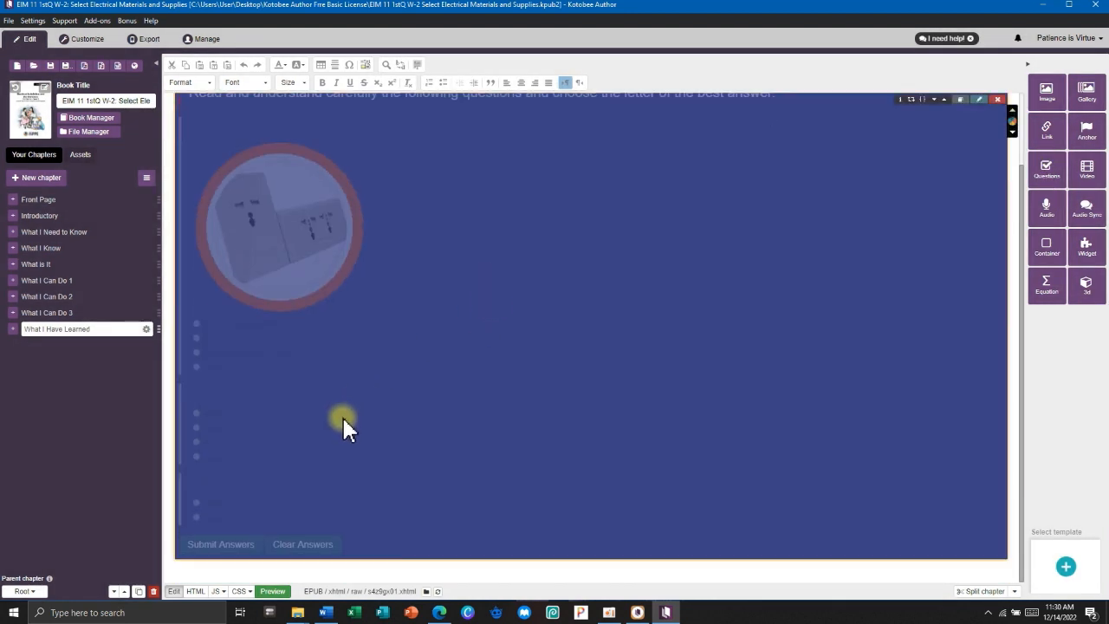
scroll(854, 160, "up", 1)
left_click(1013, 218)
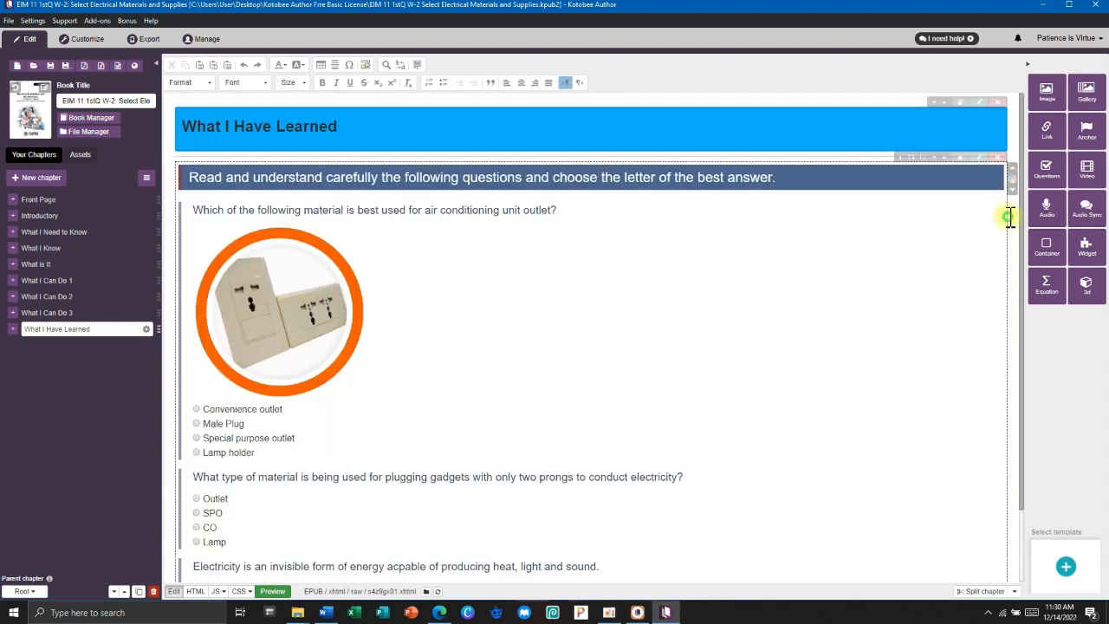
scroll(555, 291, "down", 1)
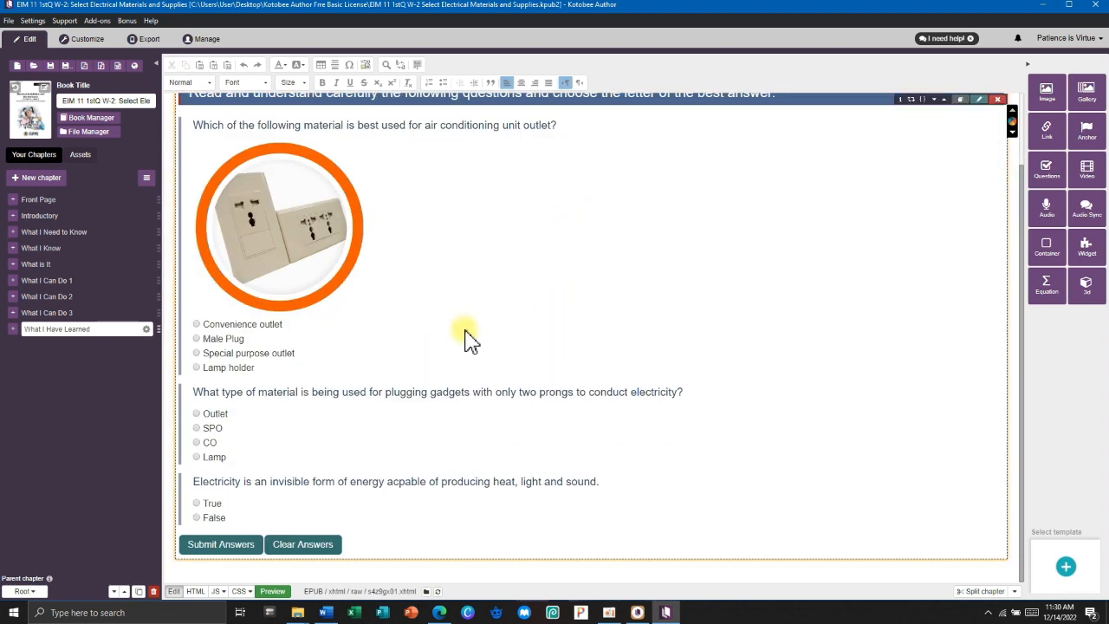
scroll(468, 338, "up", 1)
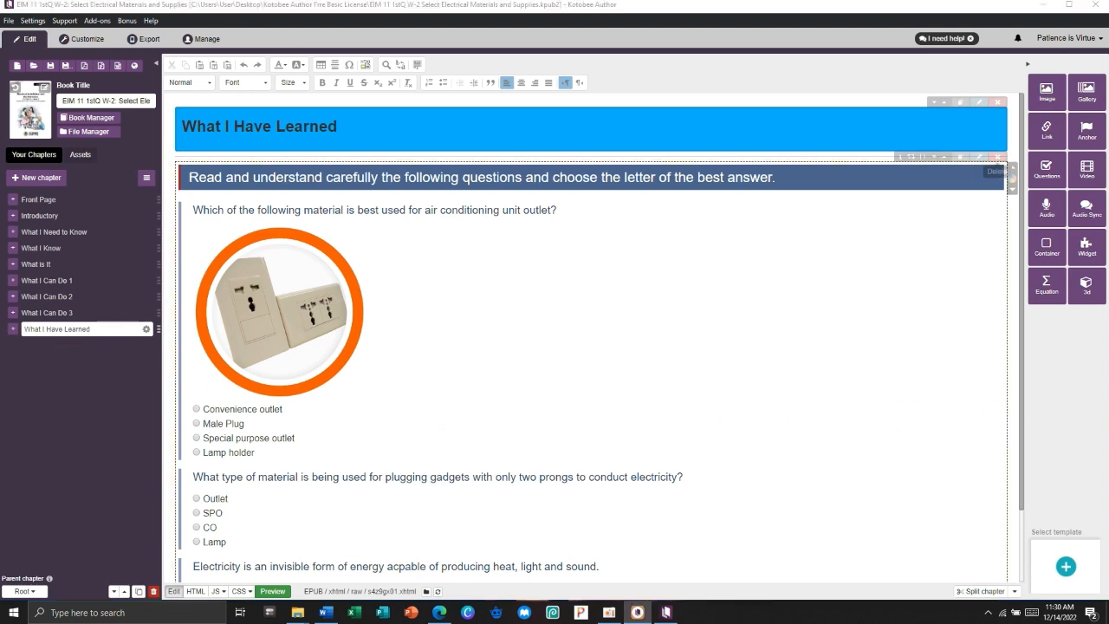
left_click(40, 175)
Make the new chapter reflowable, then bring Word back and scroll to the References list.
left_click(426, 170)
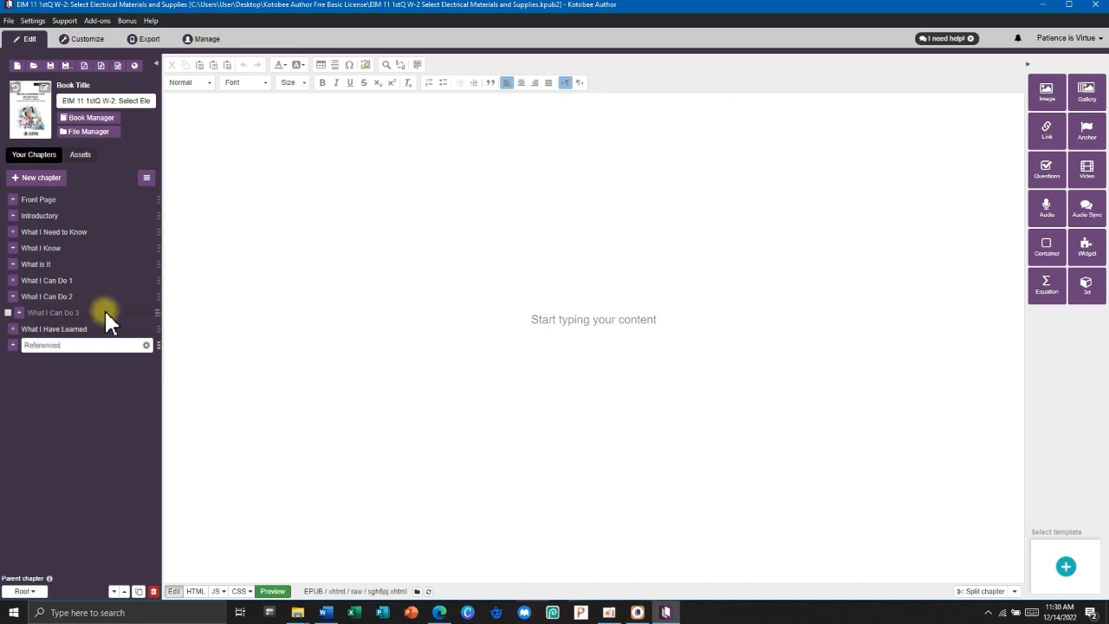
left_click(329, 618)
scroll(478, 302, "down", 15)
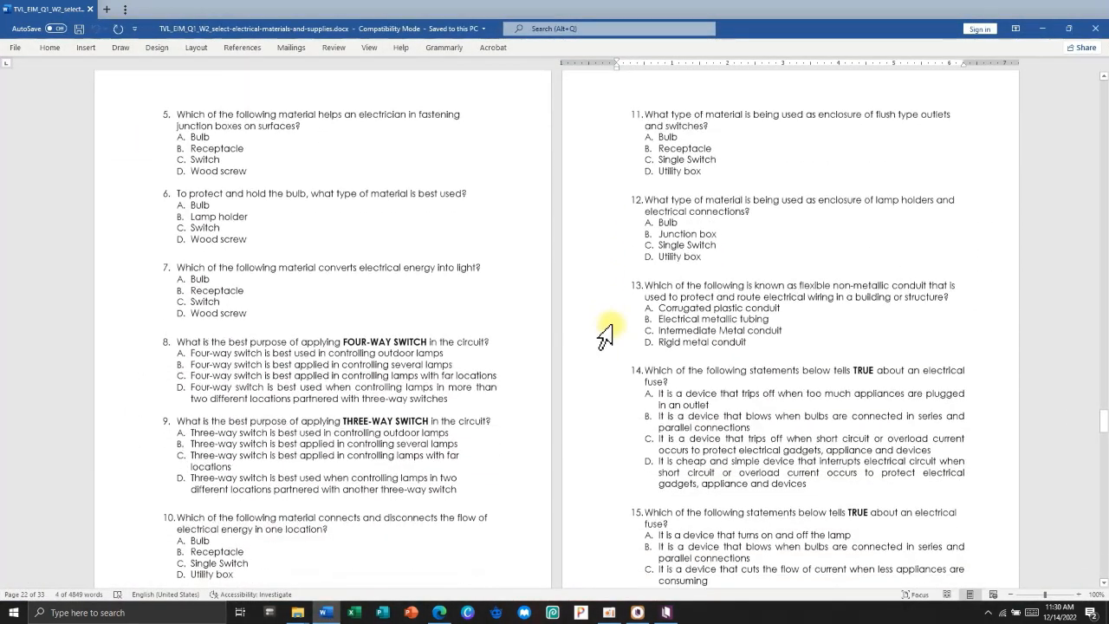
scroll(604, 336, "down", 15)
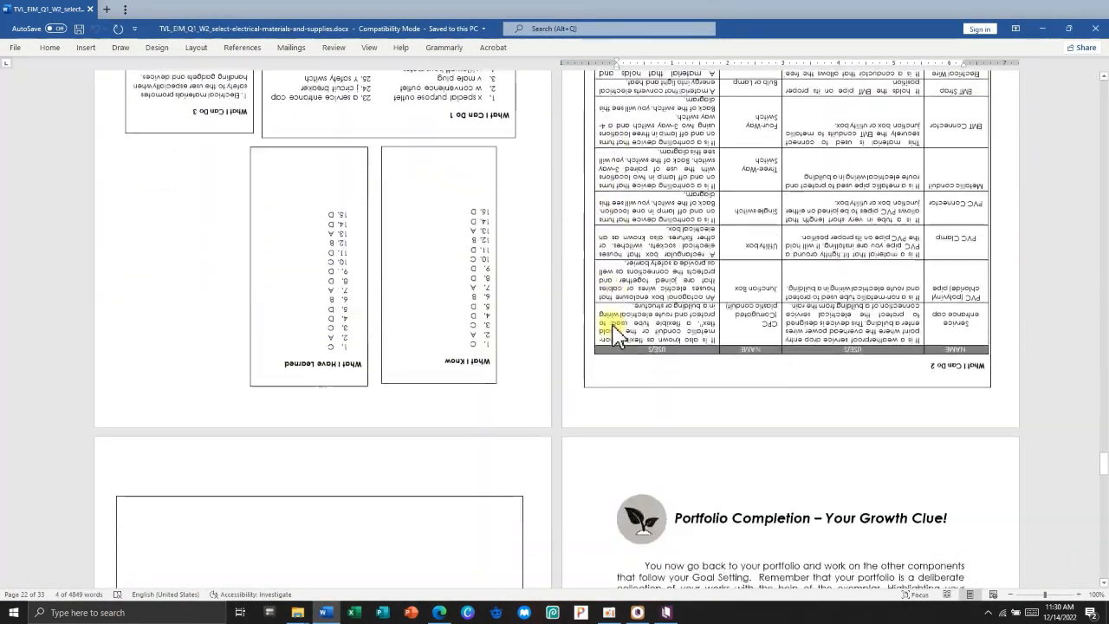
scroll(613, 336, "down", 15)
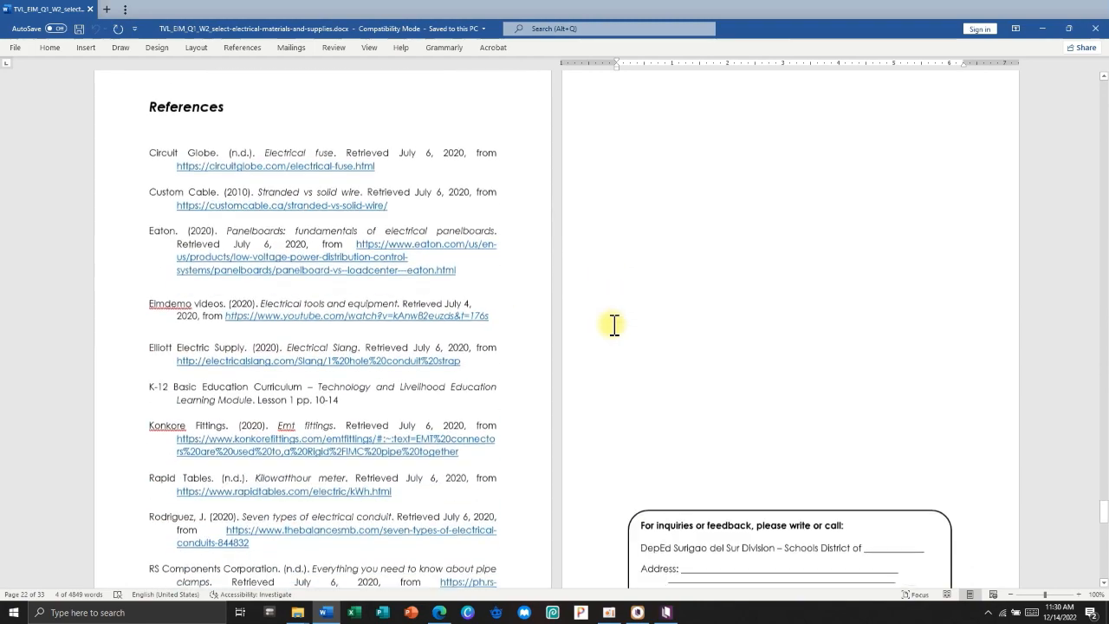
scroll(614, 324, "down", 3)
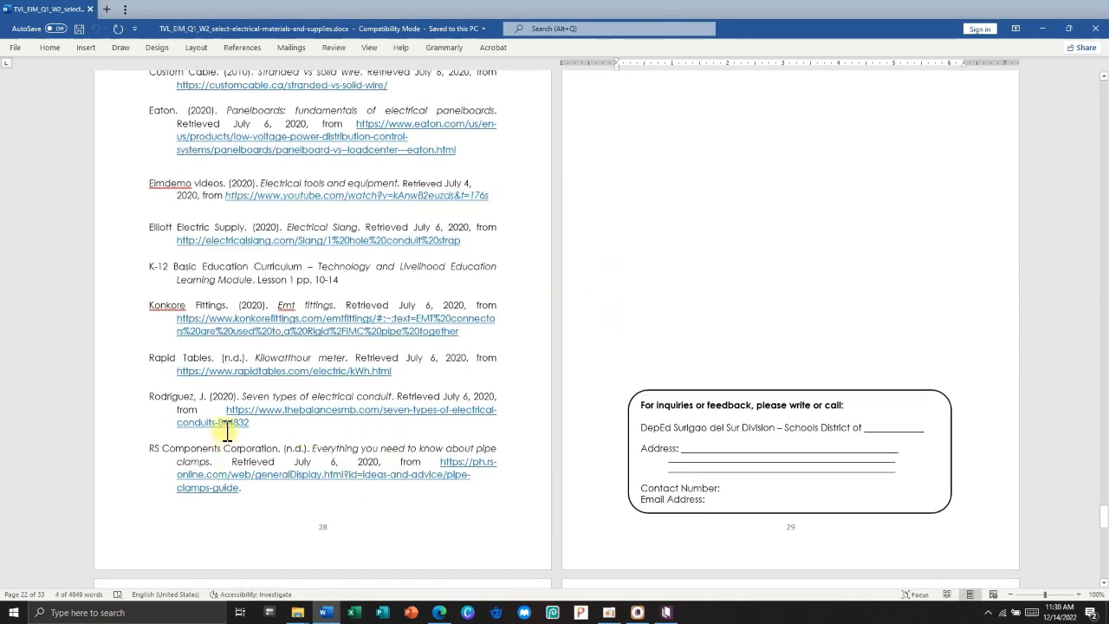
scroll(173, 304, "up", 4)
Copy the entire reference list in Word and minimize Word.
left_click_drag(224, 257, 246, 297)
right_click(219, 254)
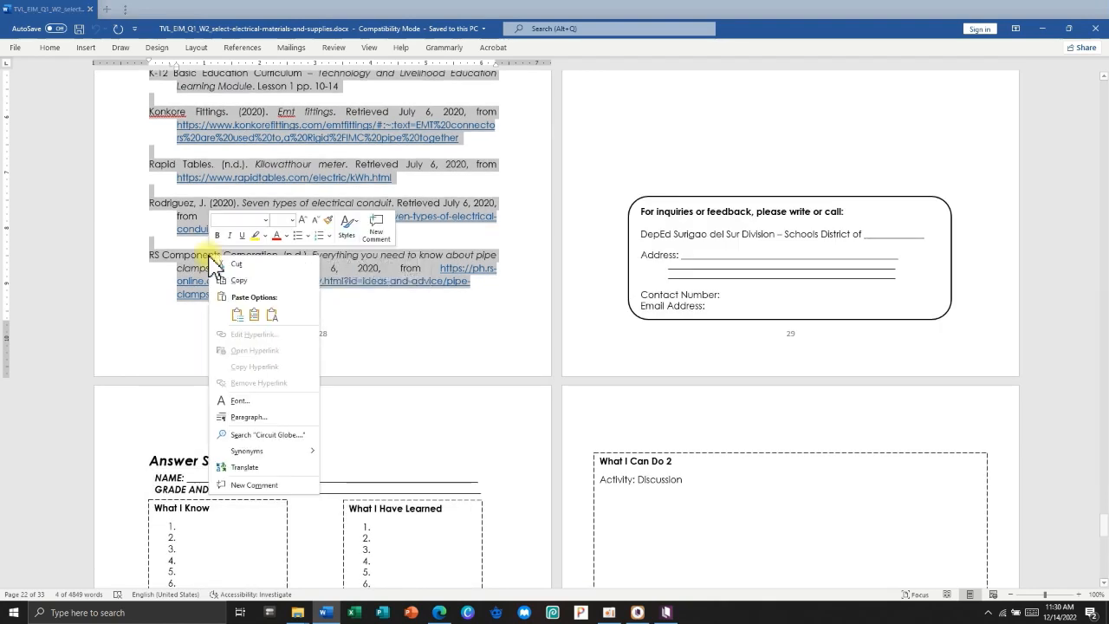
left_click(230, 280)
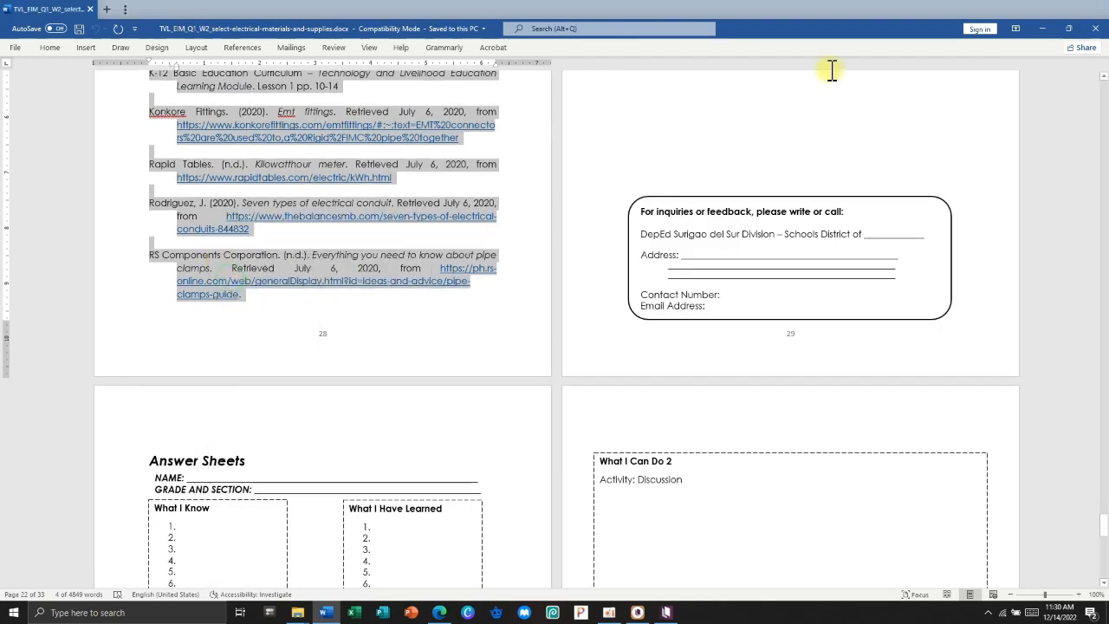
left_click(1043, 29)
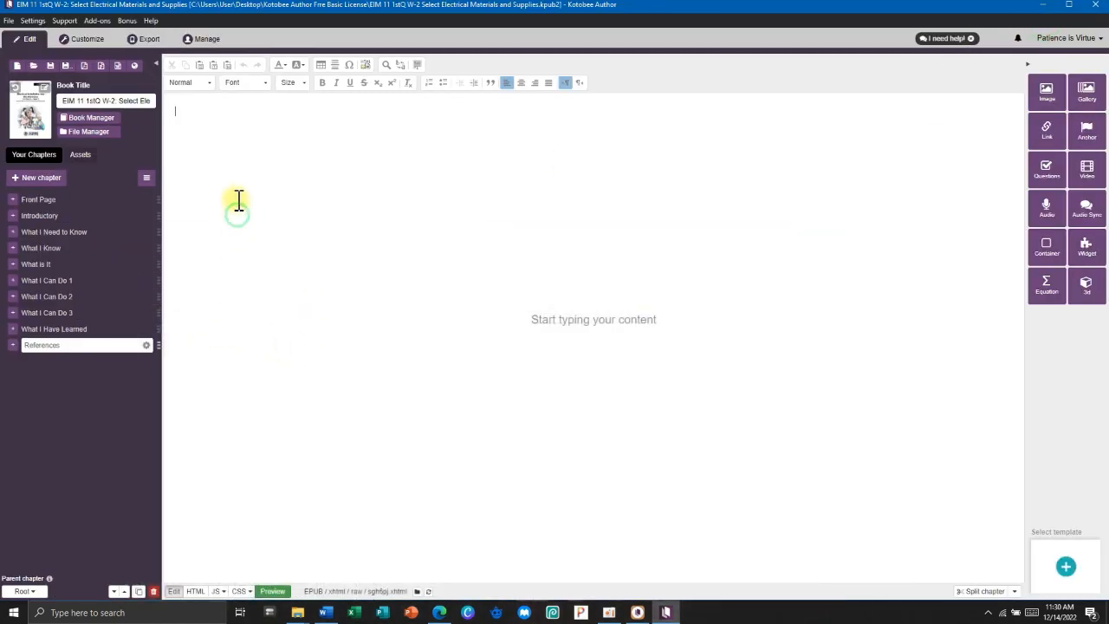
Insert a container with #00b2ff background and border colour.
left_click(1045, 253)
left_click_drag(556, 154, 494, 157)
right_click(527, 154)
left_click(564, 270)
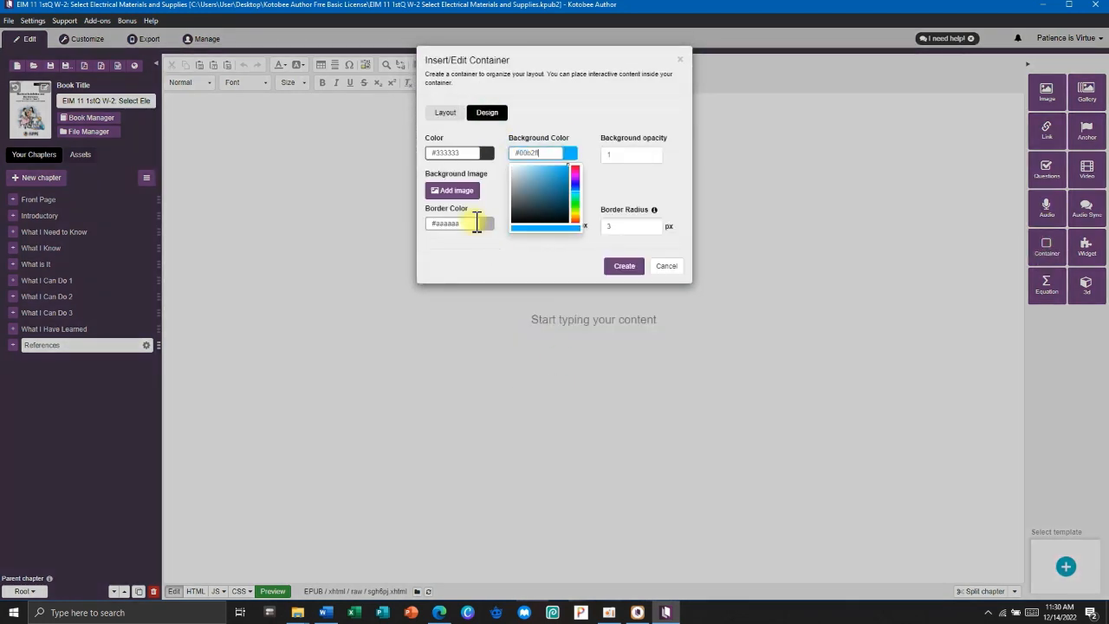
left_click(464, 224)
key("ctrl+v")
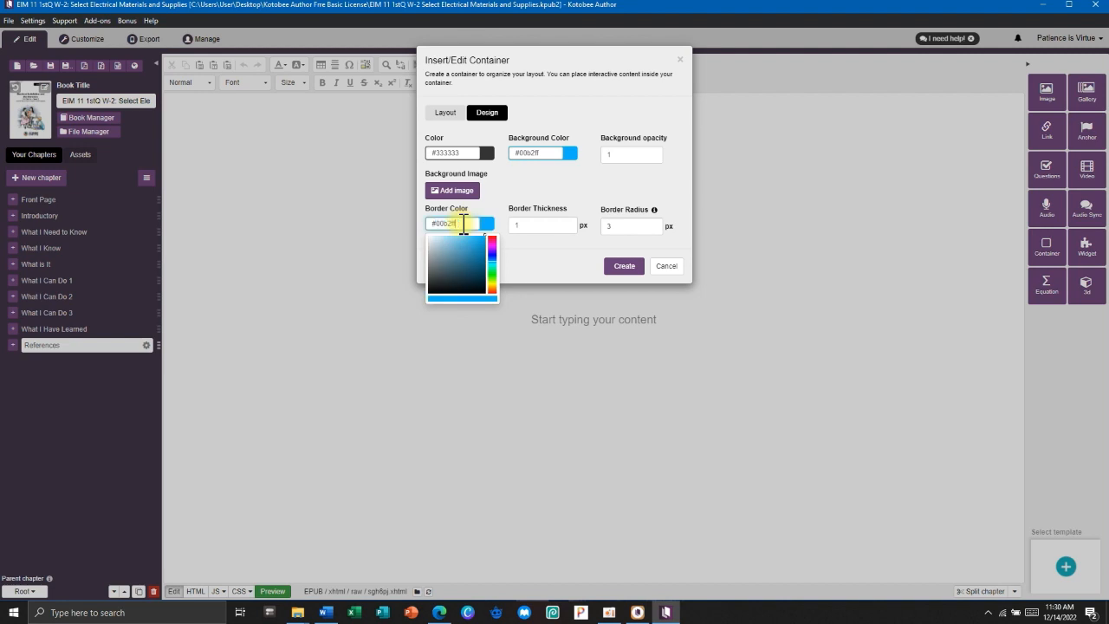
left_click(626, 268)
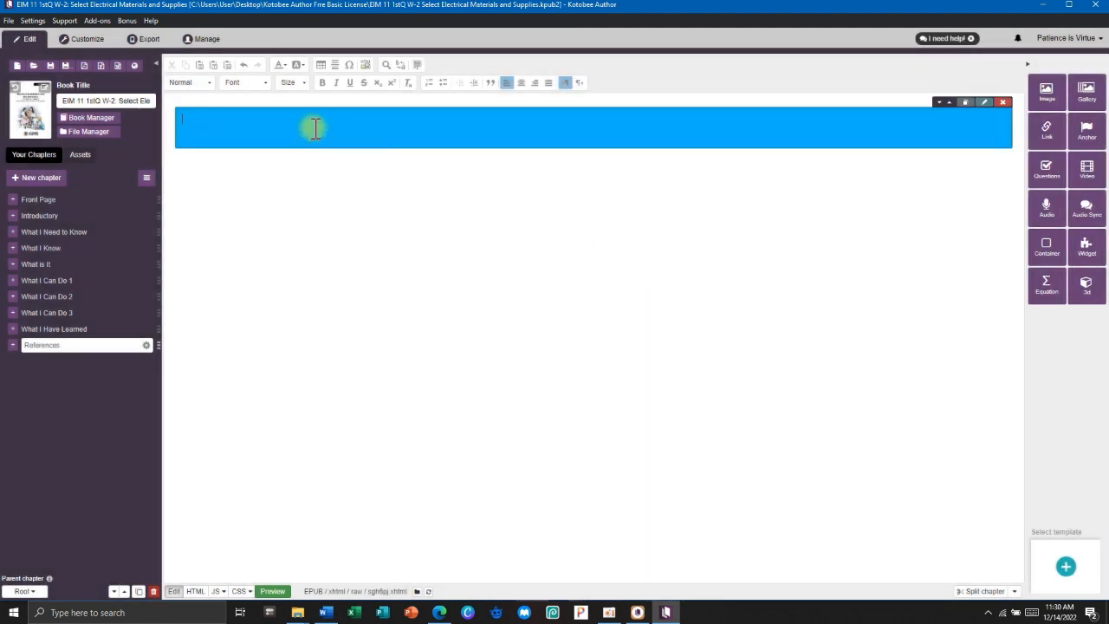
Type a bold size-24 'References' heading in the banner and add a horizontal line below.
left_click(293, 84)
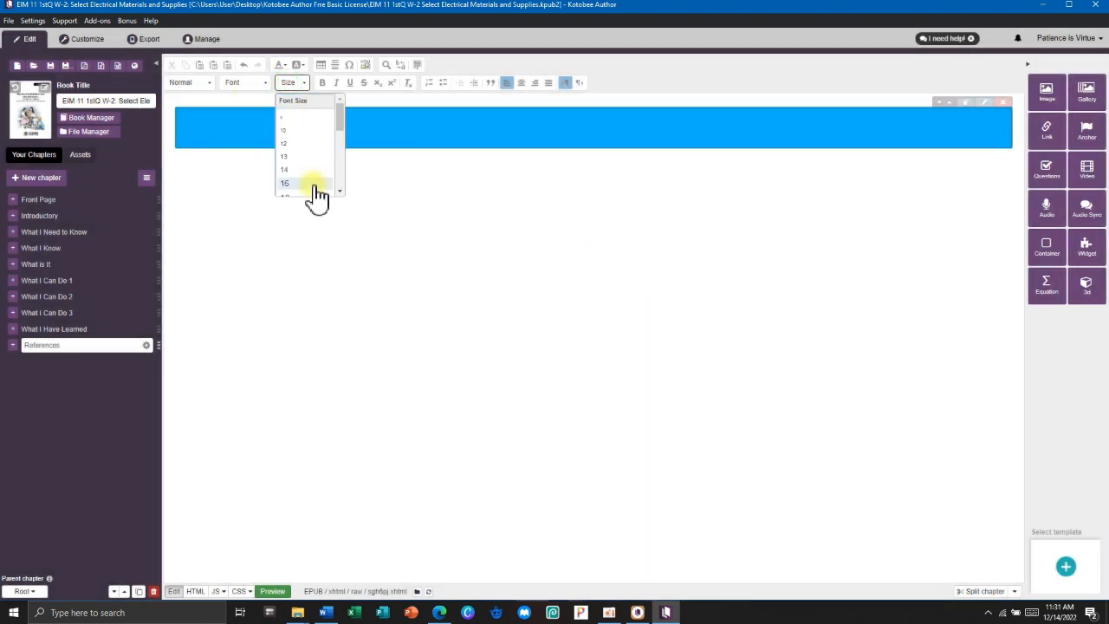
scroll(312, 190, "down", 3)
left_click(298, 136)
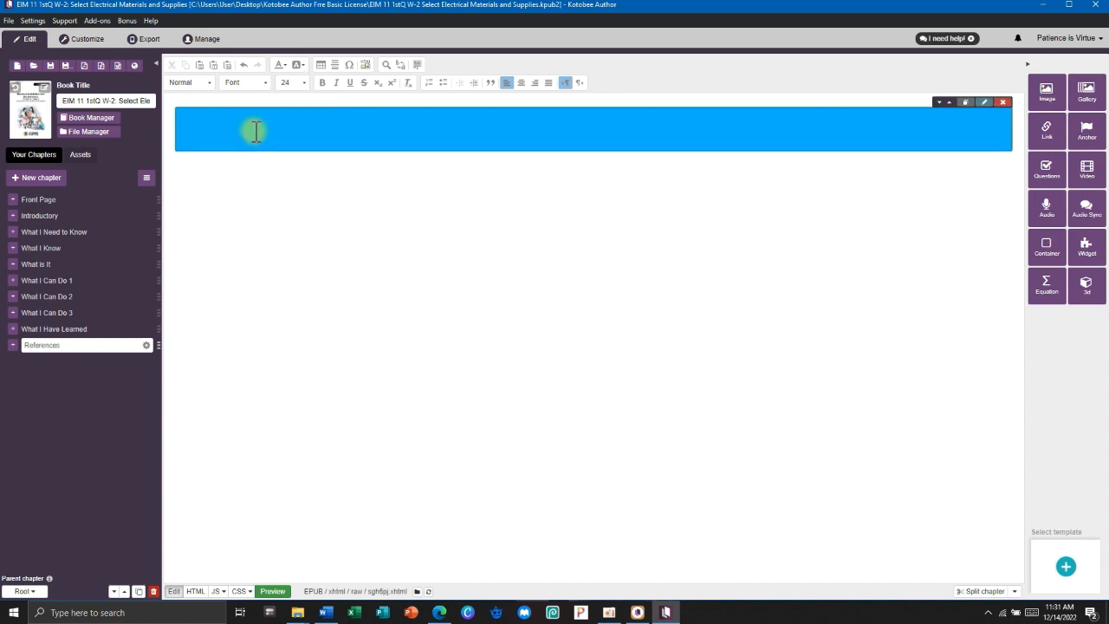
type("References")
double_click(257, 130)
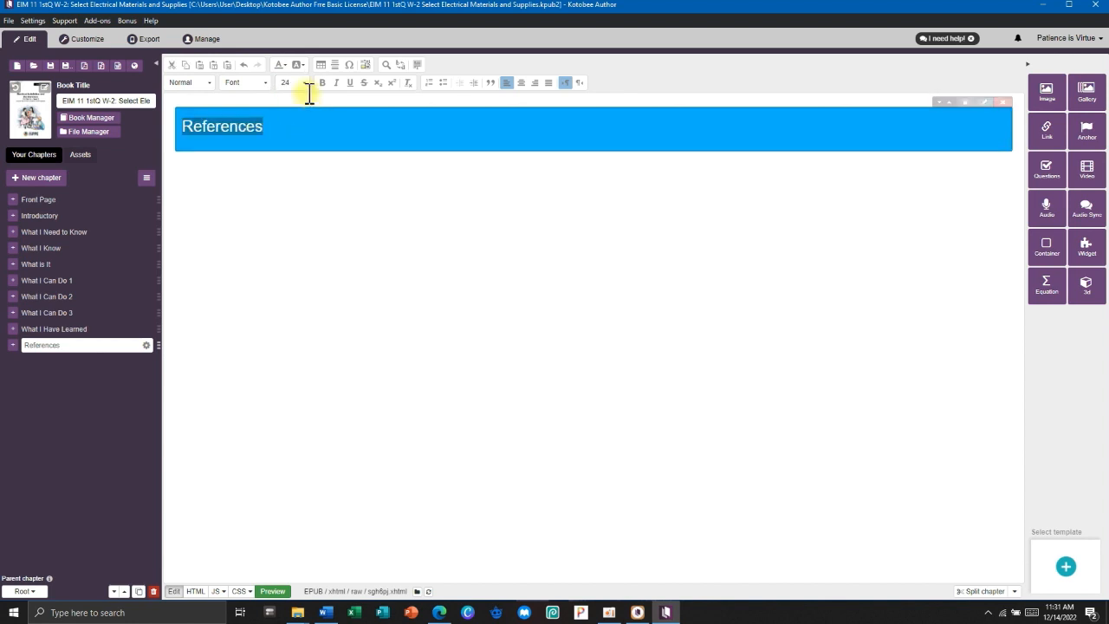
left_click(322, 83)
left_click(266, 180)
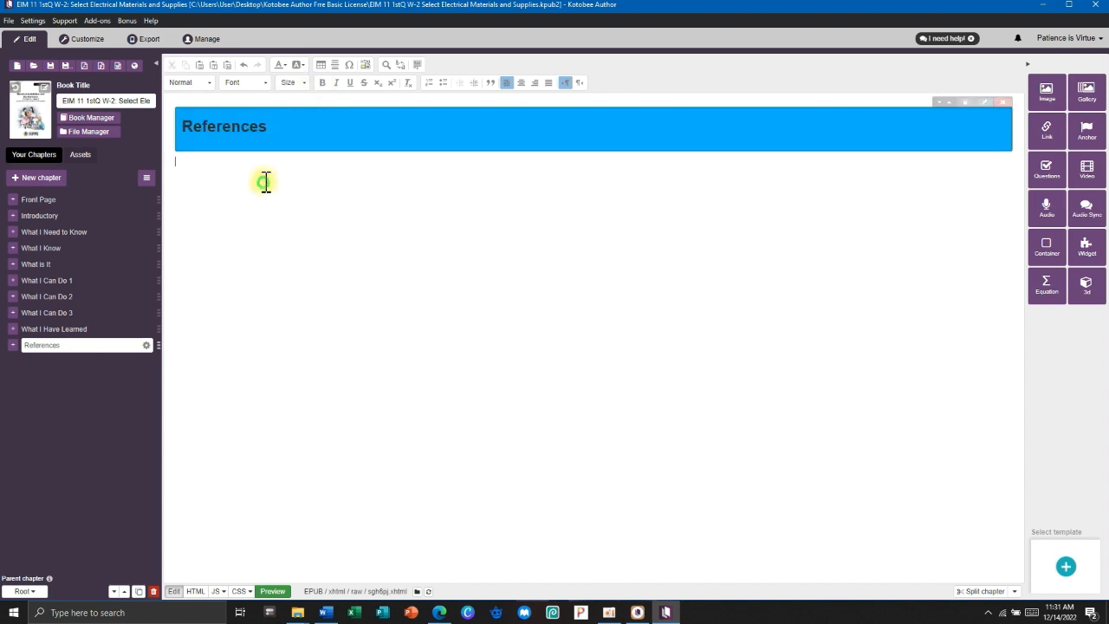
left_click(336, 66)
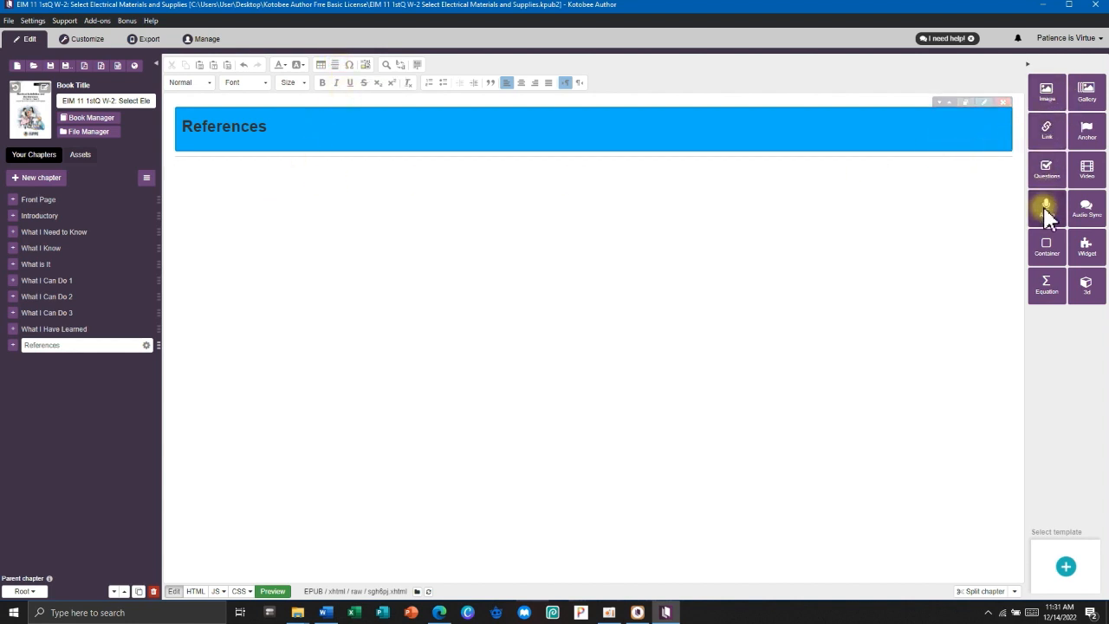
Insert a light blue container with #82dbff background and border below the heading.
left_click(1045, 249)
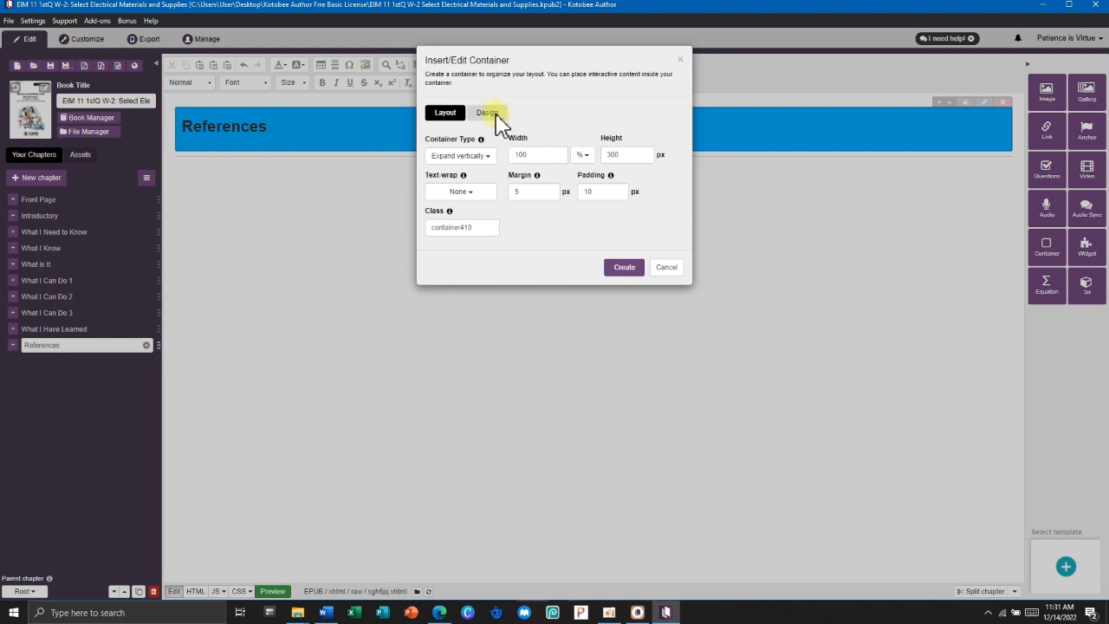
left_click(498, 117)
left_click(530, 153)
left_click(467, 224)
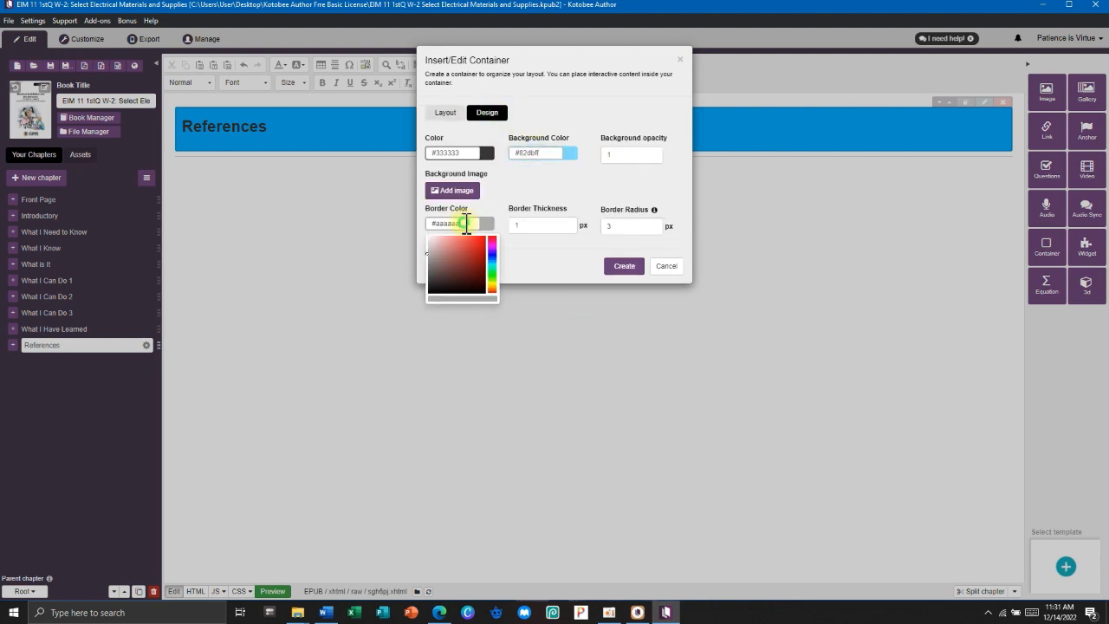
key("ctrl+v")
left_click(612, 267)
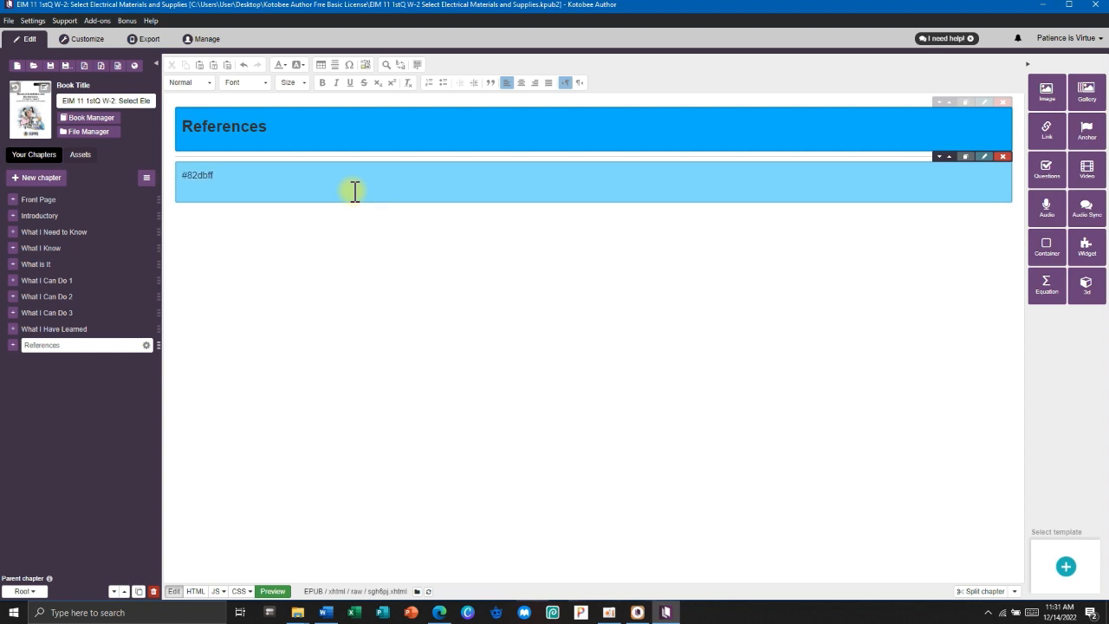
Paste the copied reference list from clipboard history into the container and select it.
key("super+v")
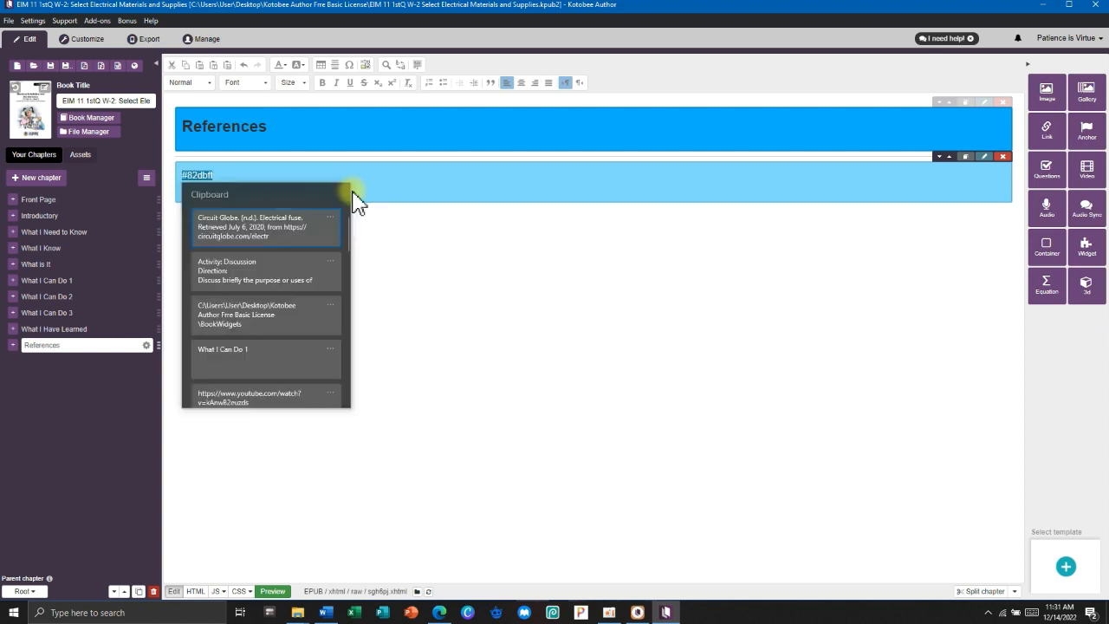
left_click(283, 240)
scroll(496, 225, "down", 1)
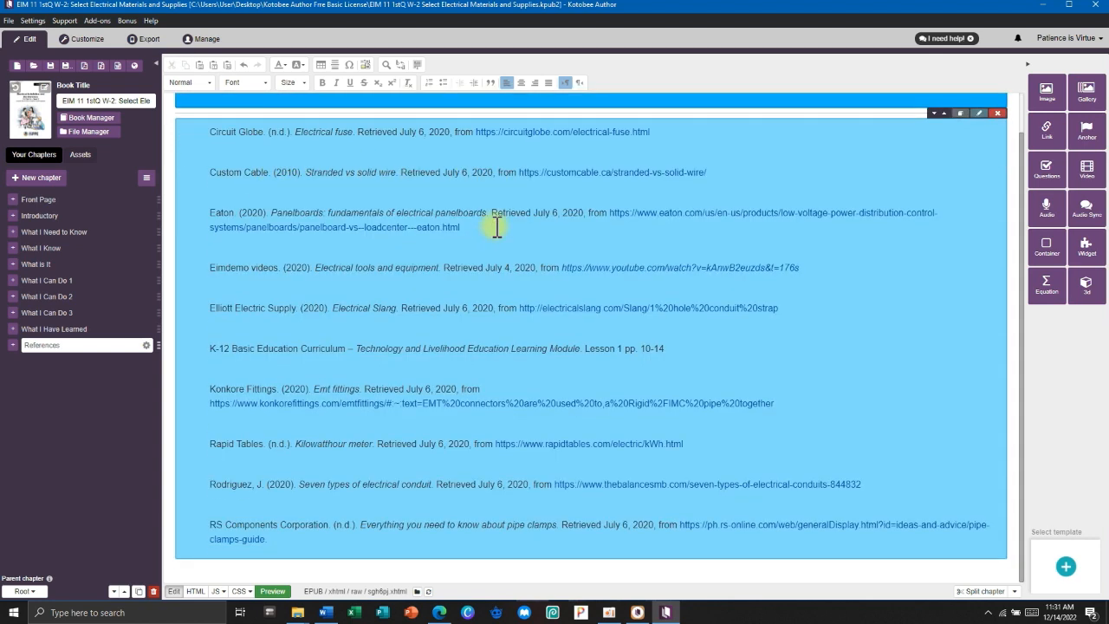
scroll(485, 416, "up", 1)
scroll(295, 501, "down", 1)
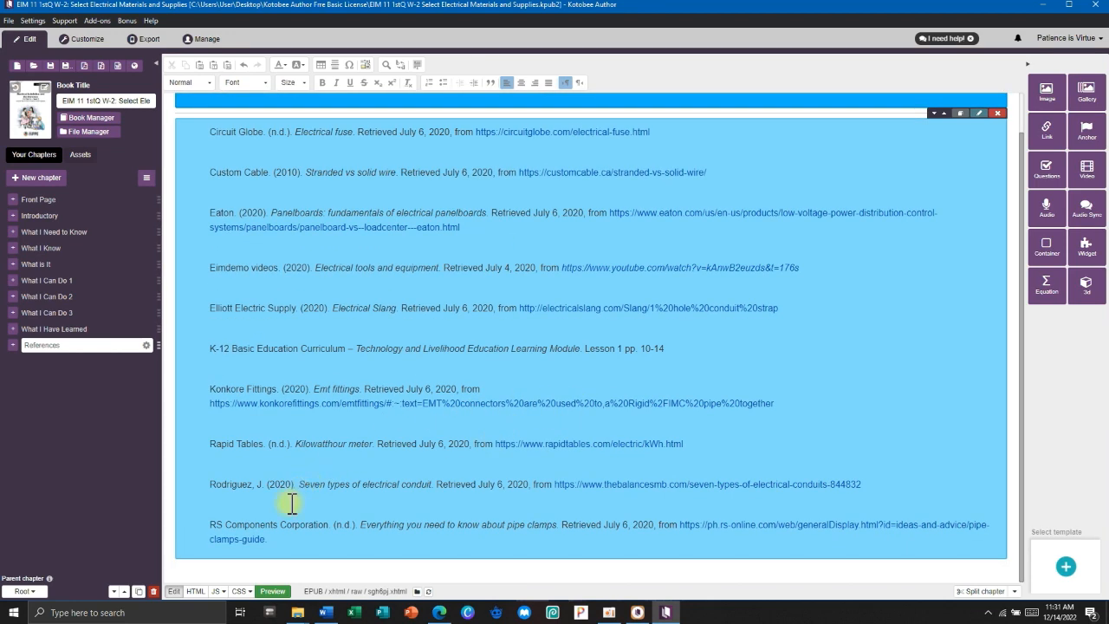
left_click_drag(286, 542, 215, 131)
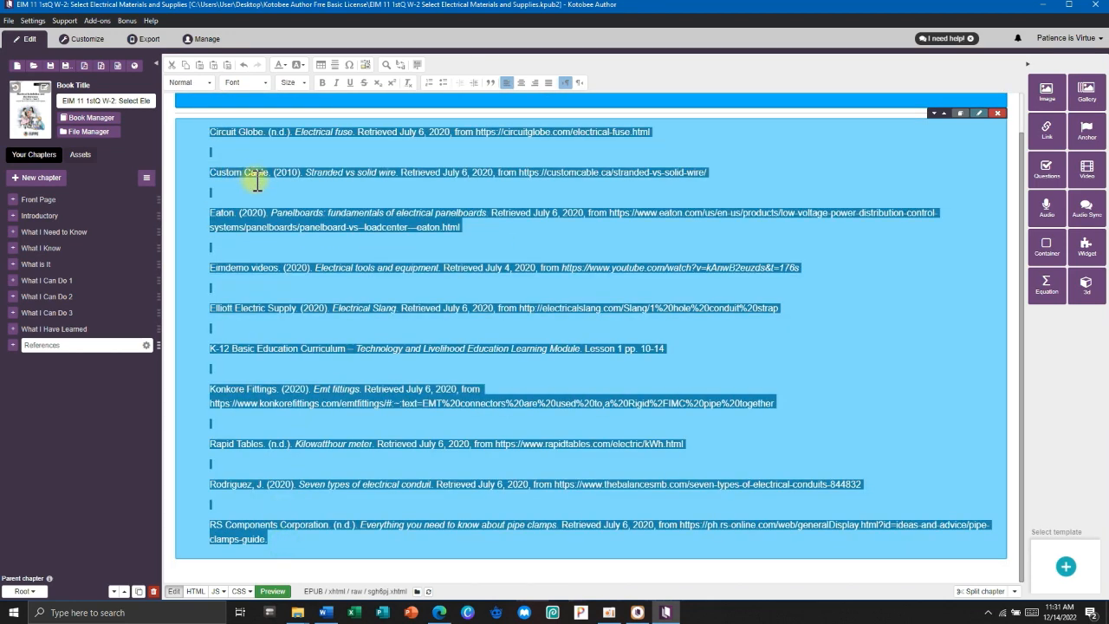
scroll(346, 139, "up", 1)
Format the references as a blockquote in size 14 Arial.
left_click(491, 83)
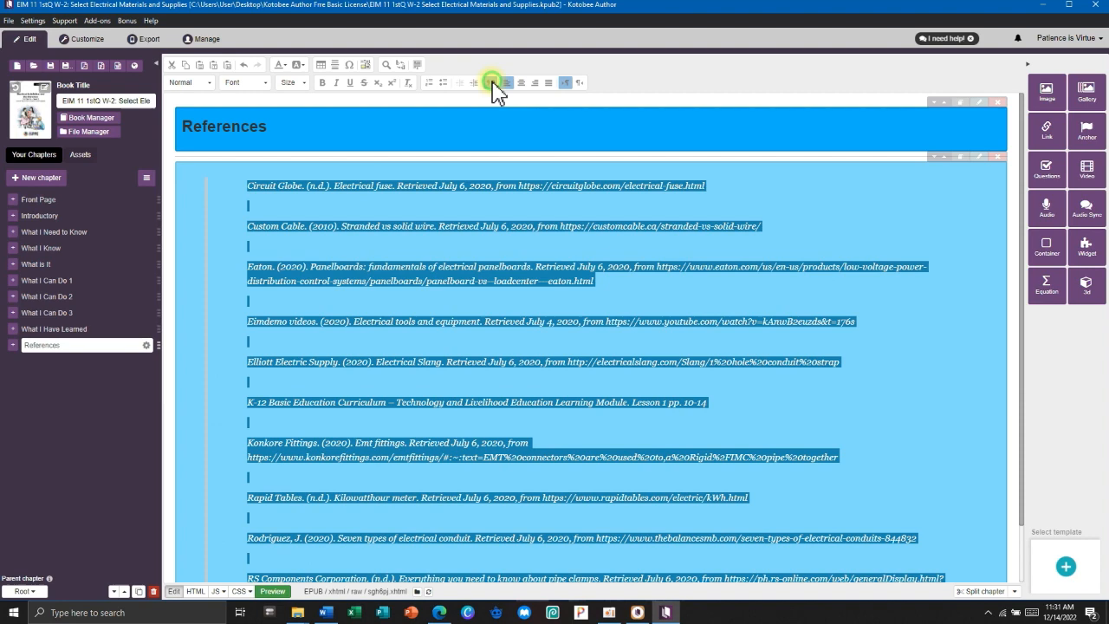
left_click(402, 191)
scroll(474, 275, "down", 1)
key("ctrl+a")
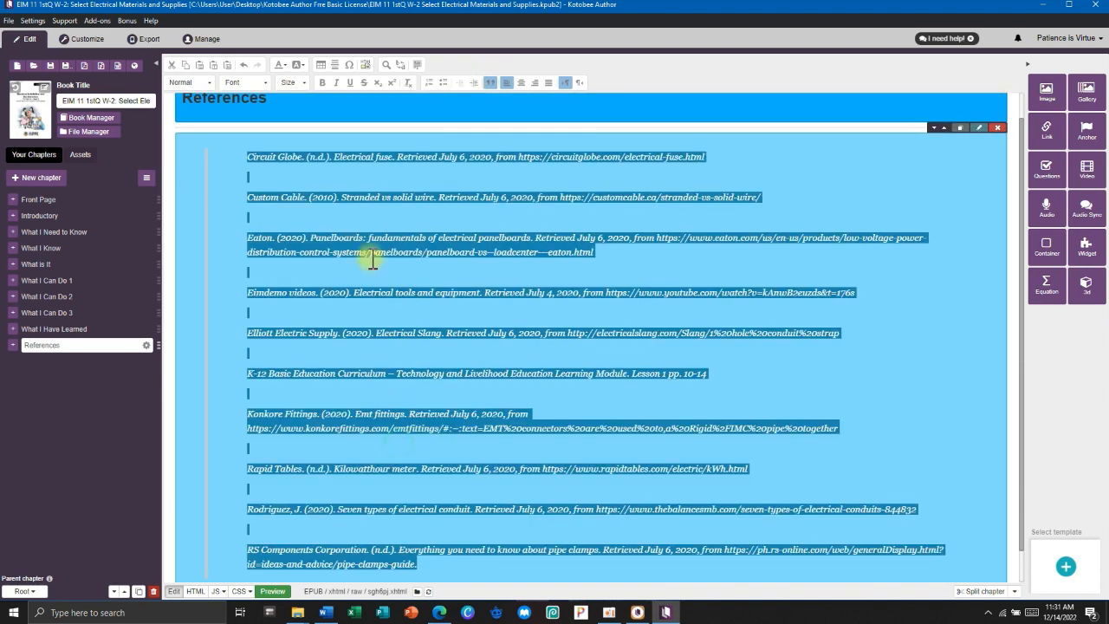
left_click(301, 84)
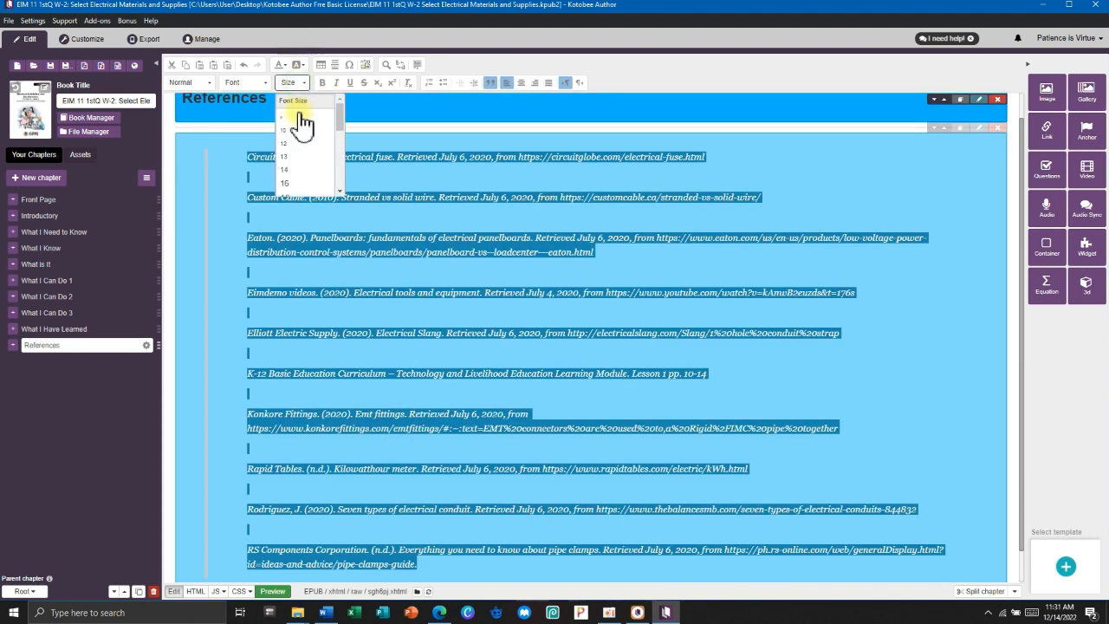
left_click(292, 179)
left_click(249, 84)
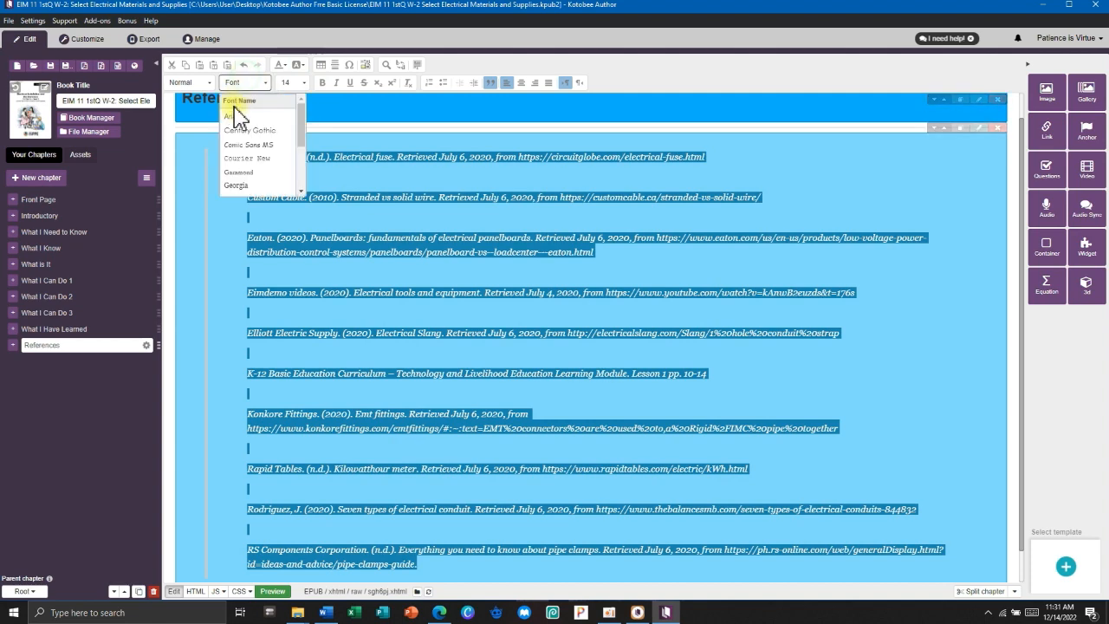
left_click(233, 111)
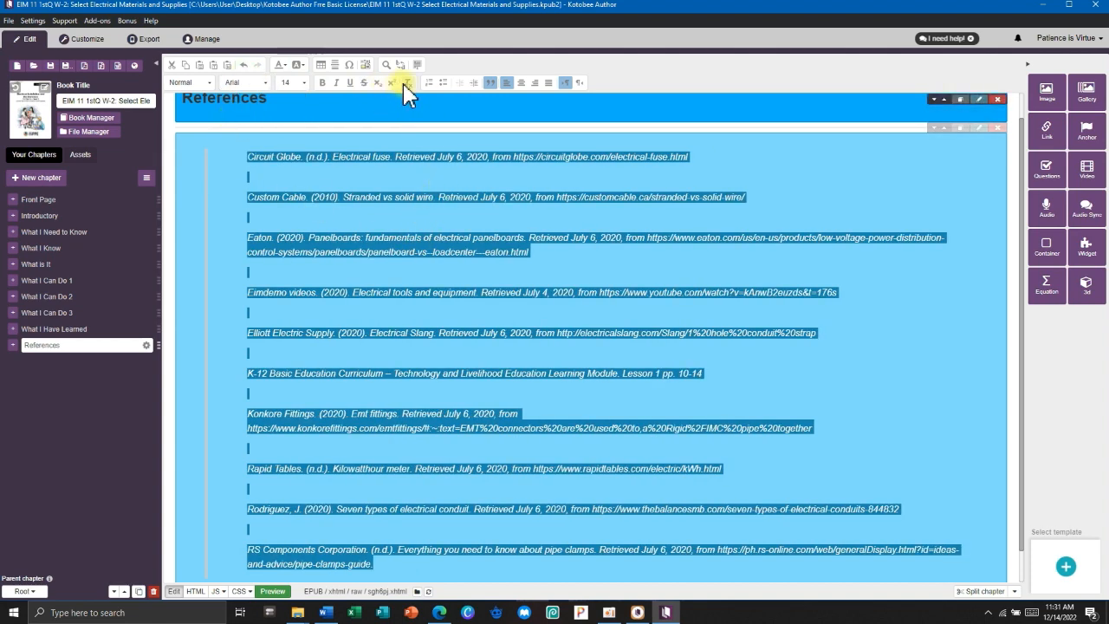
Review the light blue container's colour settings and close them without changes.
left_click(980, 157)
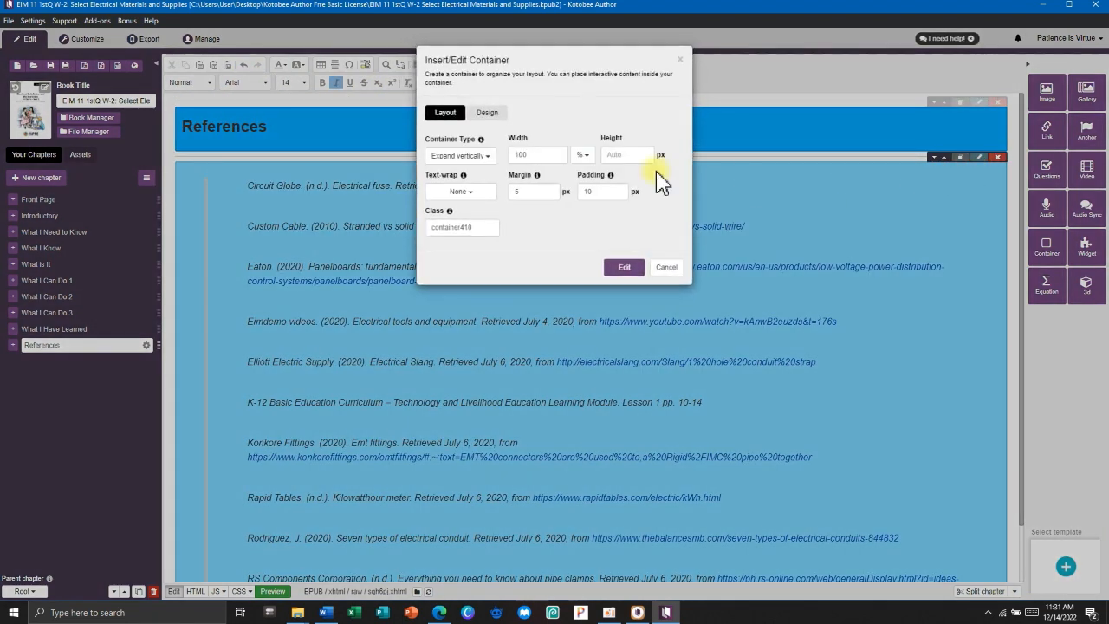
left_click(490, 115)
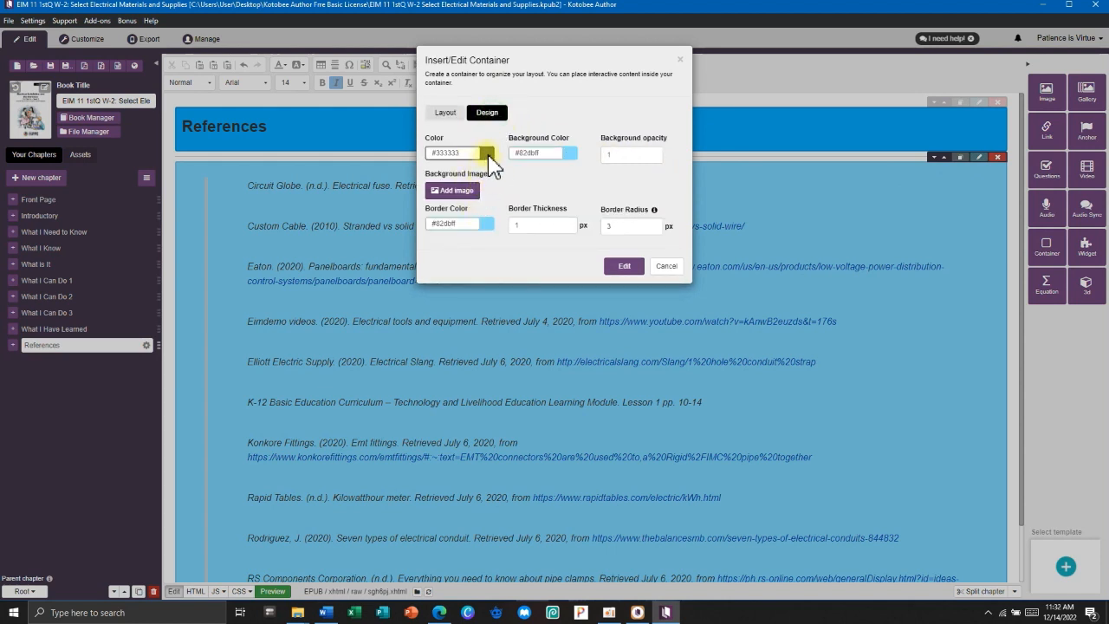
left_click(669, 269)
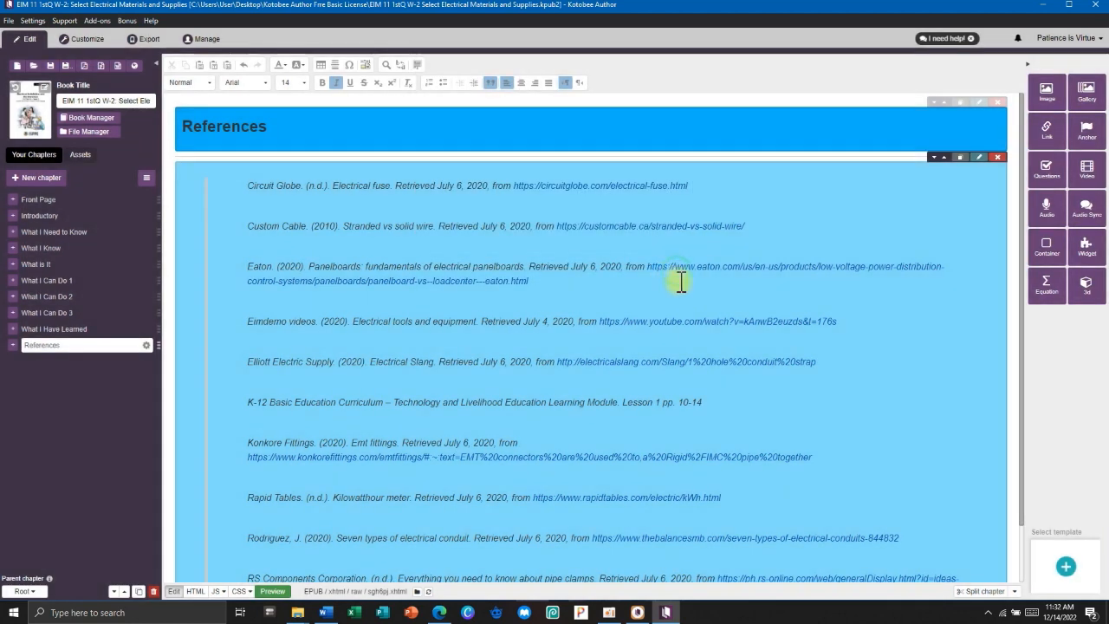
scroll(766, 324, "down", 1)
scroll(766, 324, "up", 1)
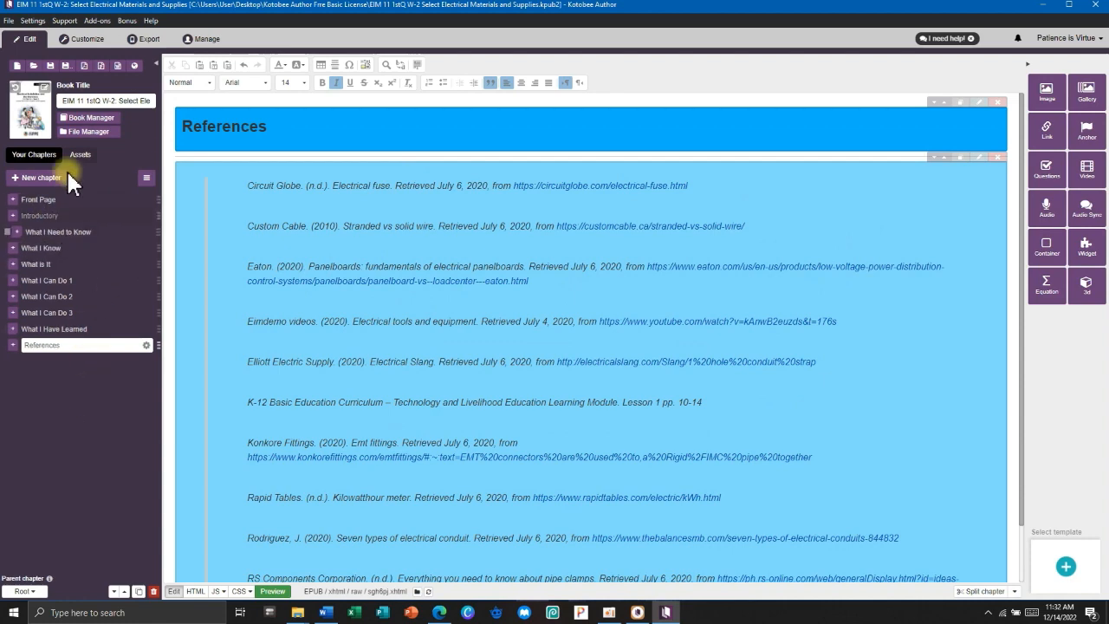
Switch to the device preview and go to the Introductory page via the table of contents.
left_click(86, 41)
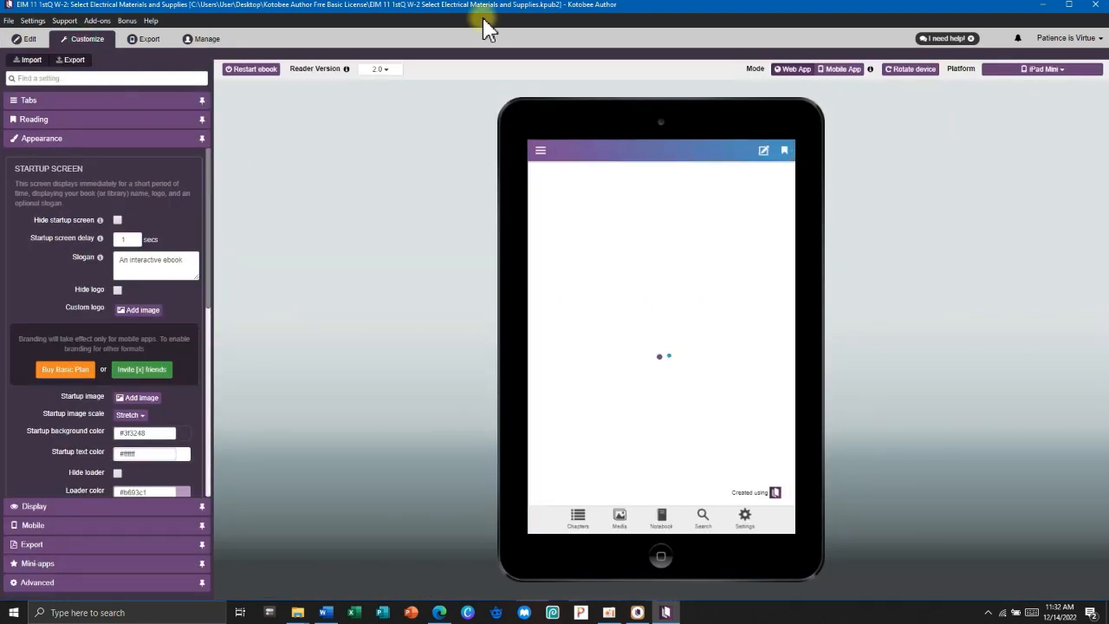
left_click(559, 153)
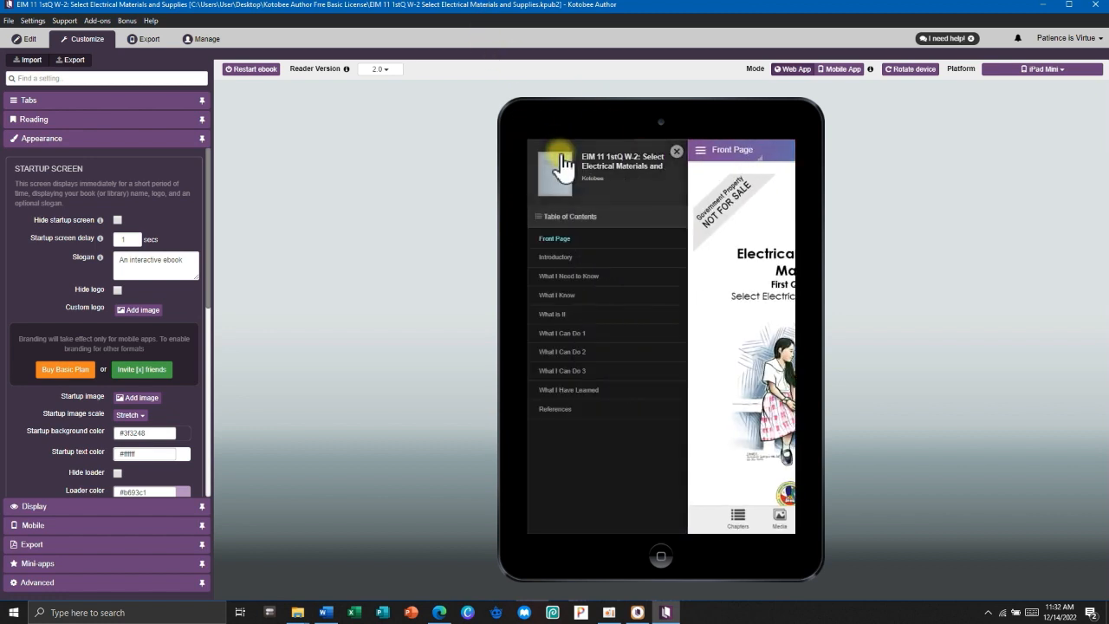
left_click(682, 149)
left_click(540, 150)
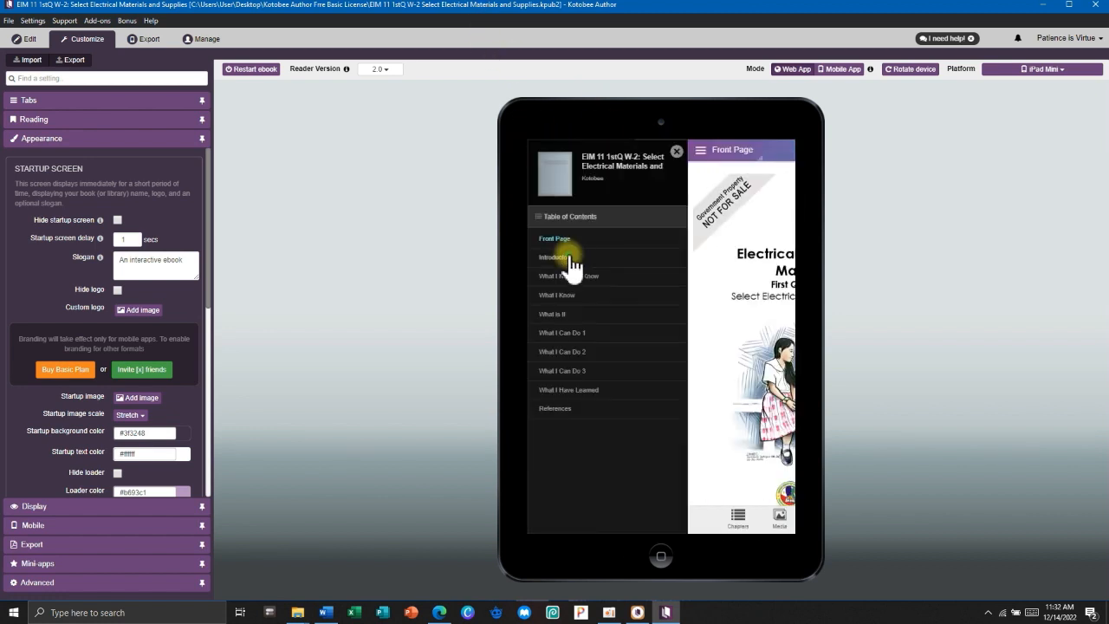
left_click(520, 256)
scroll(685, 360, "down", 8)
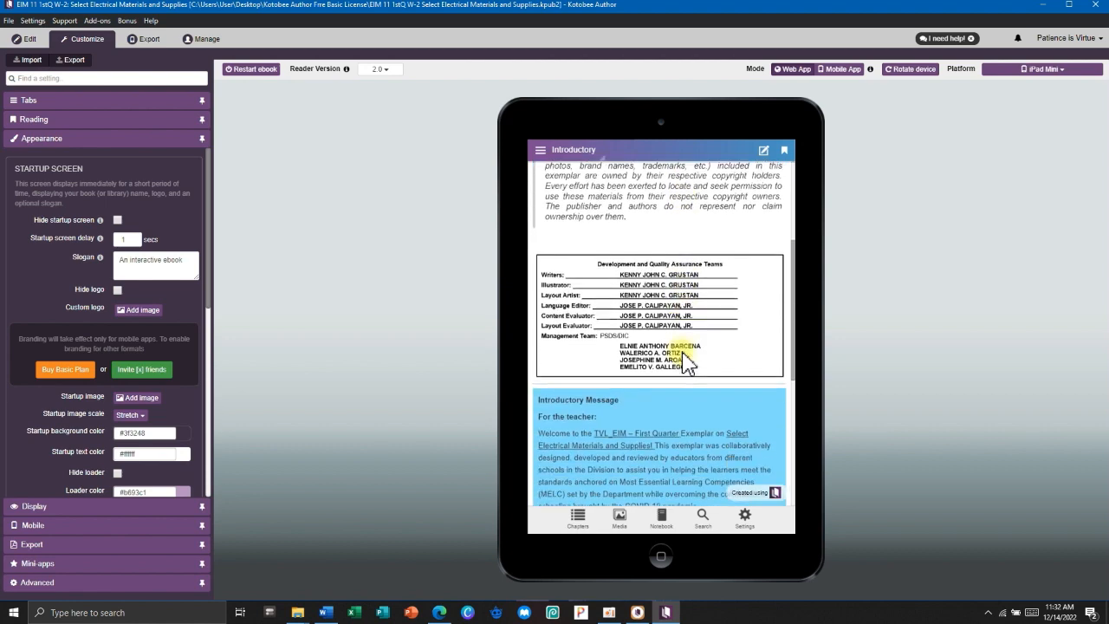
scroll(685, 360, "up", 4)
scroll(684, 362, "up", 5)
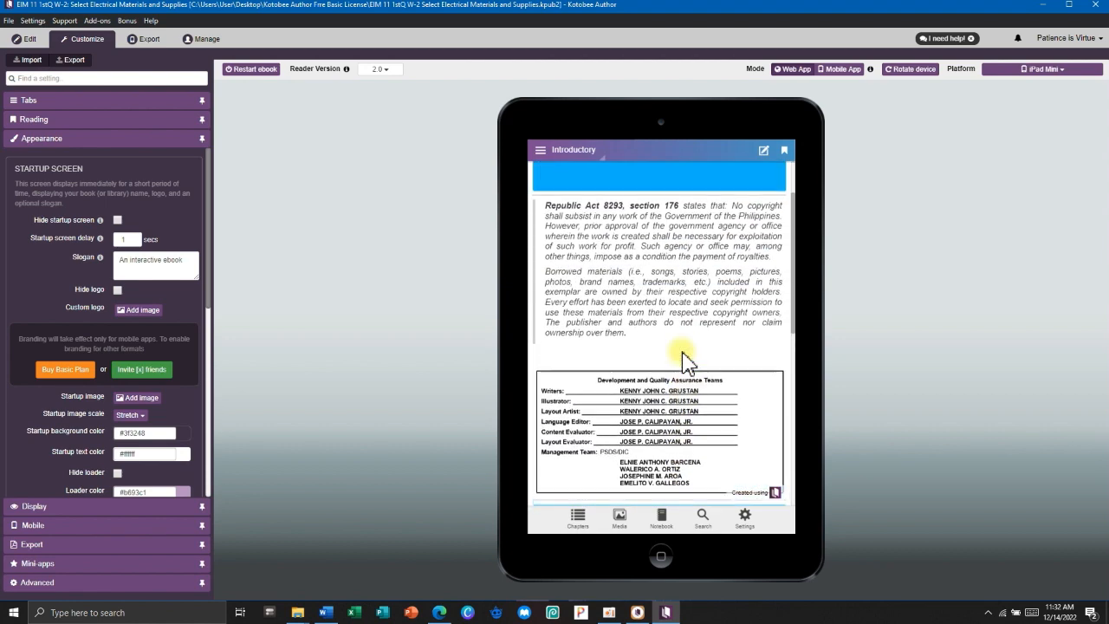
Visit What I Need to Know, then submit the What I Know quiz and dismiss its score.
left_click(540, 150)
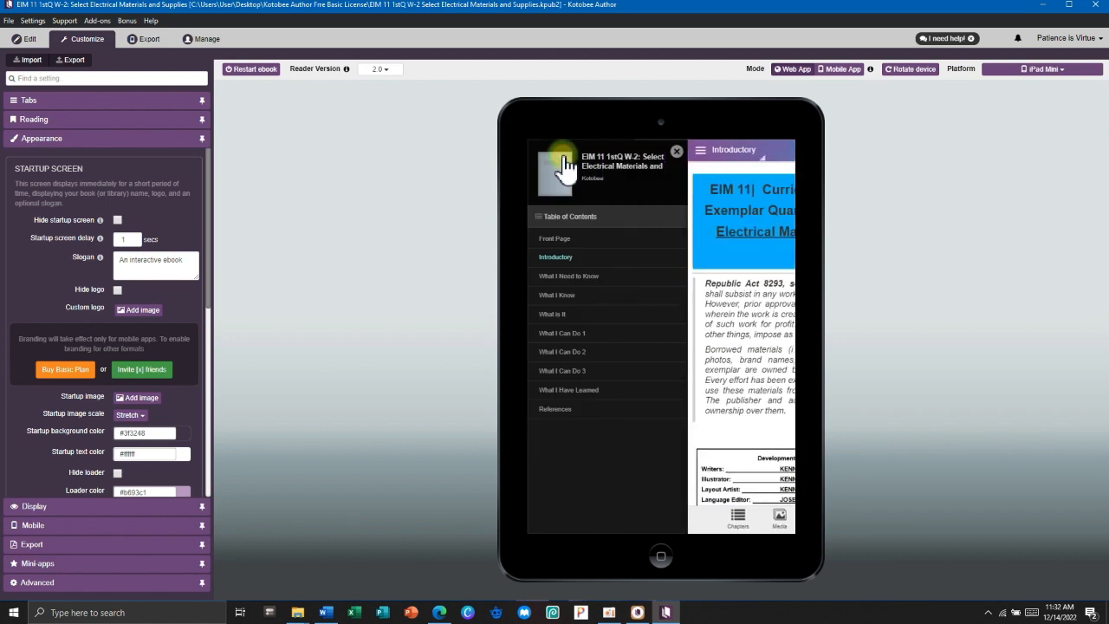
left_click(568, 276)
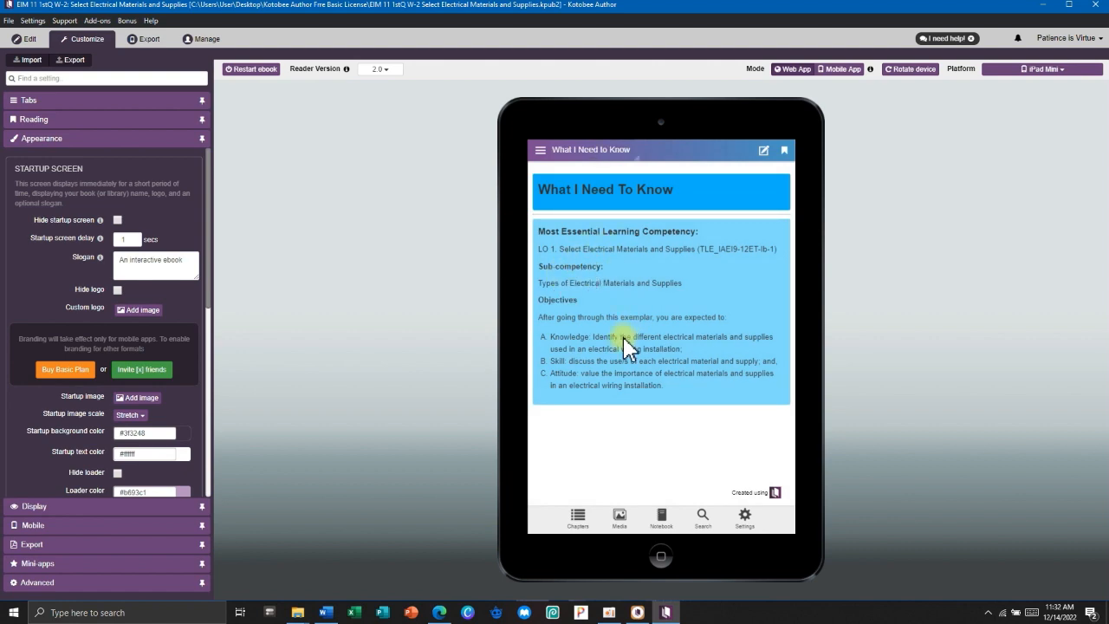
left_click(581, 163)
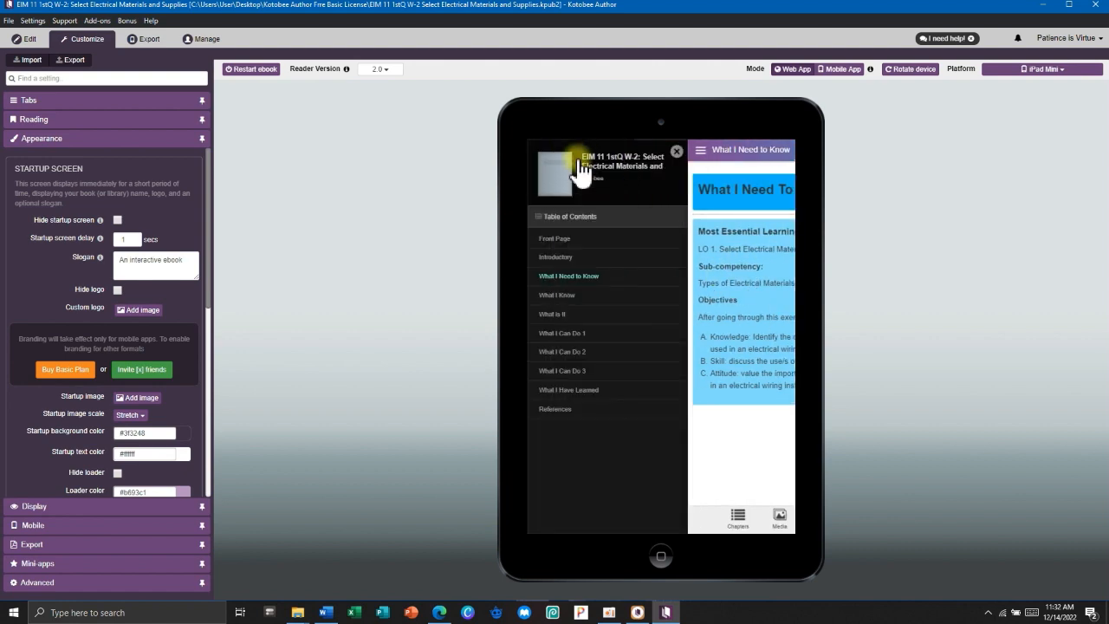
left_click(569, 302)
scroll(576, 390, "down", 1)
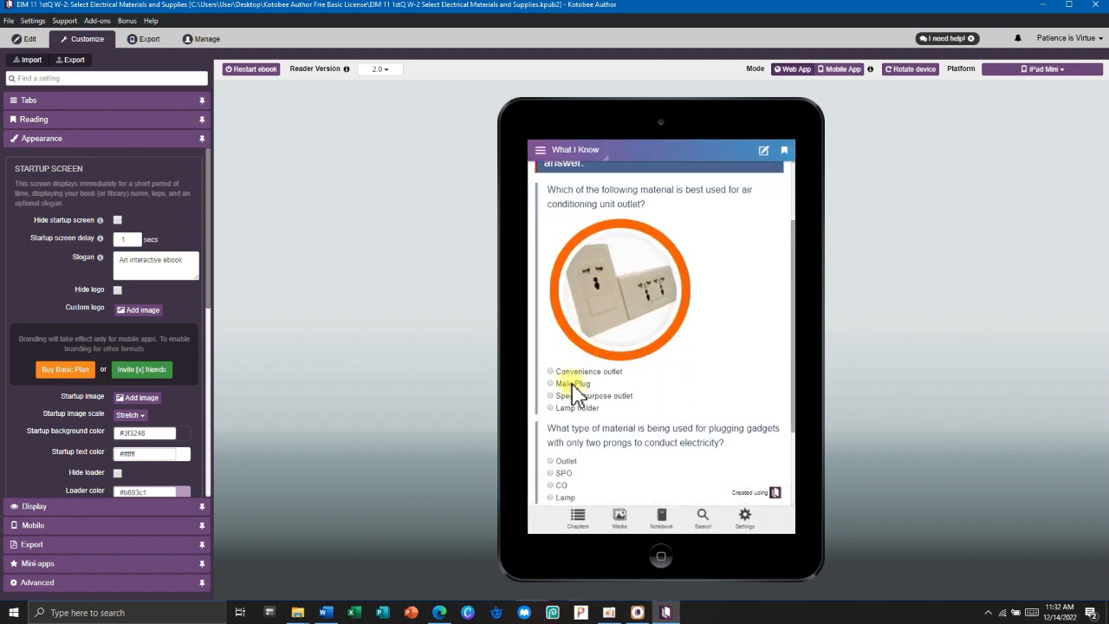
scroll(568, 382, "down", 1)
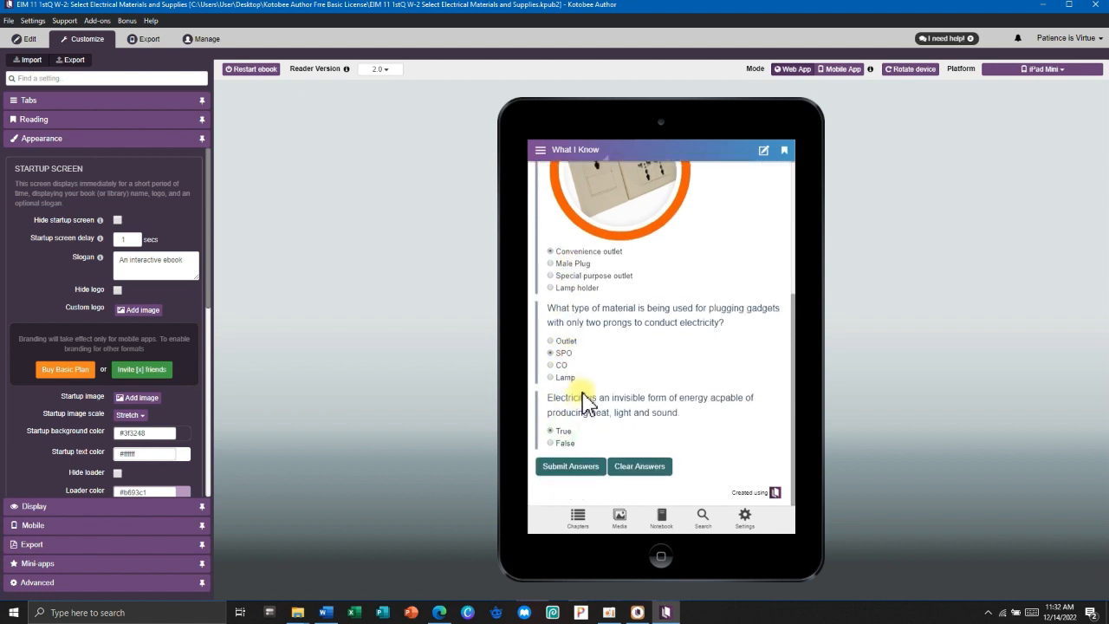
left_click(573, 468)
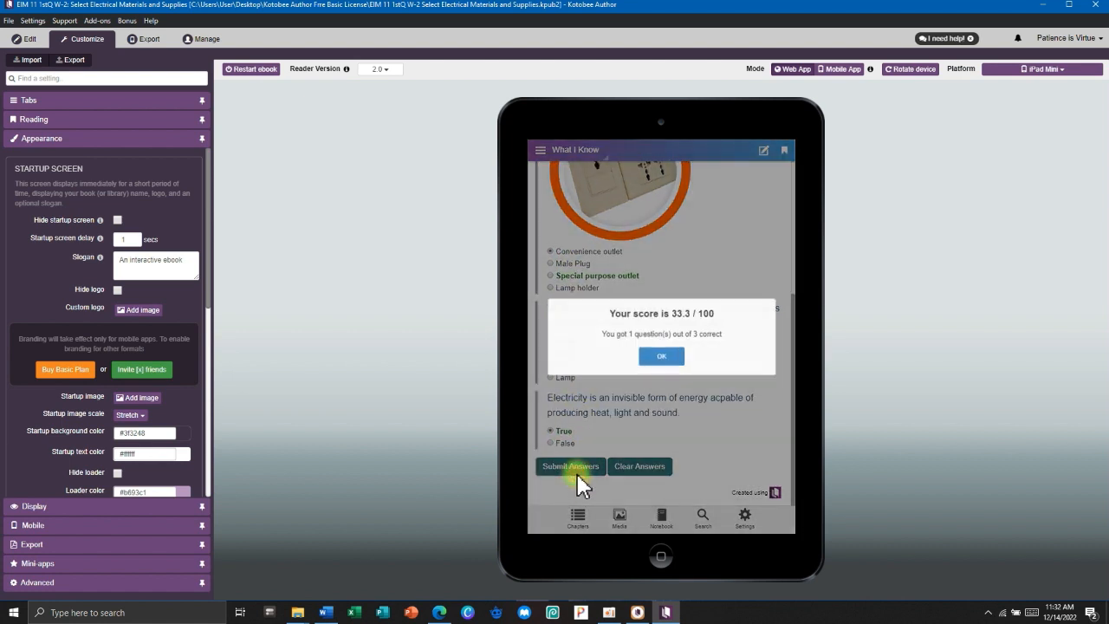
left_click(663, 357)
scroll(676, 312, "up", 3)
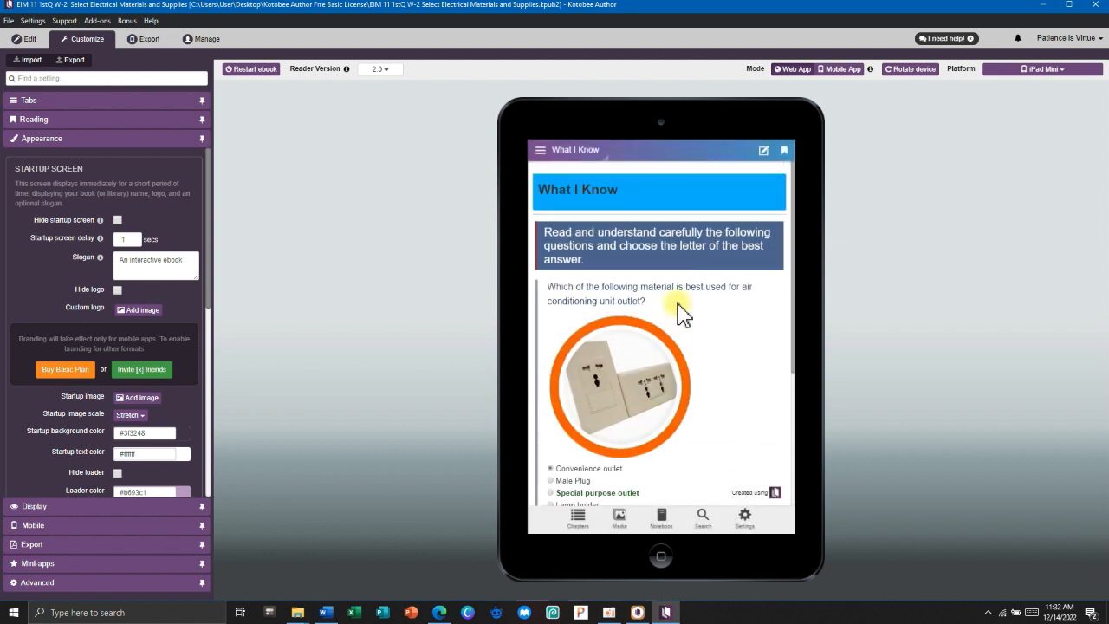
On the What is It page, view the circuit definition and the enlarged service entrance cap picture.
left_click(540, 149)
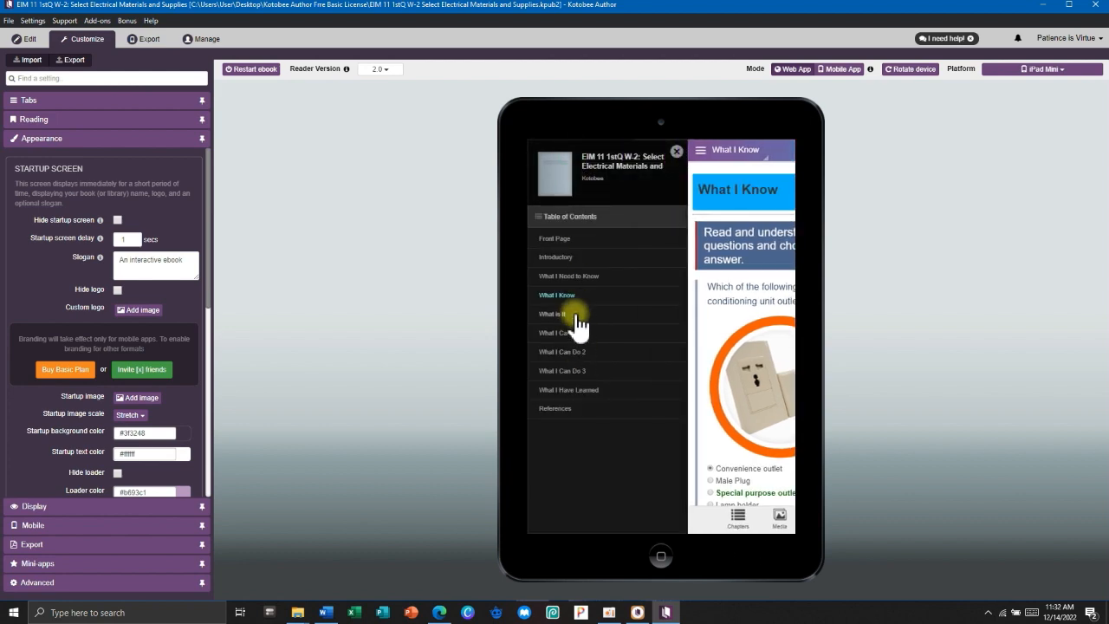
left_click(576, 319)
scroll(637, 316, "down", 15)
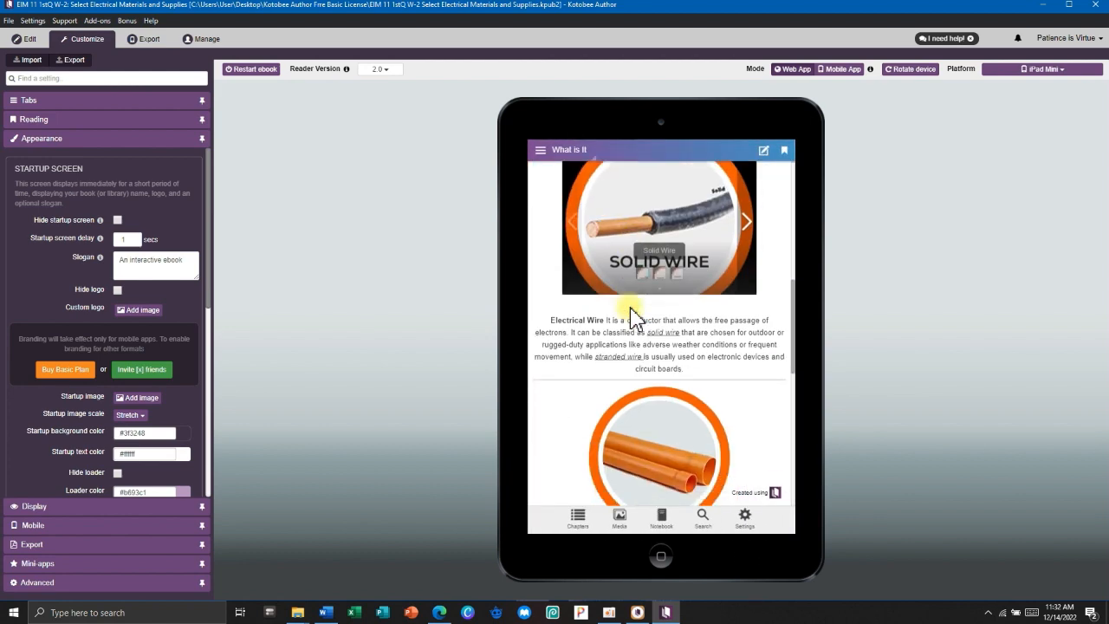
scroll(637, 325, "up", 6)
scroll(637, 327, "up", 10)
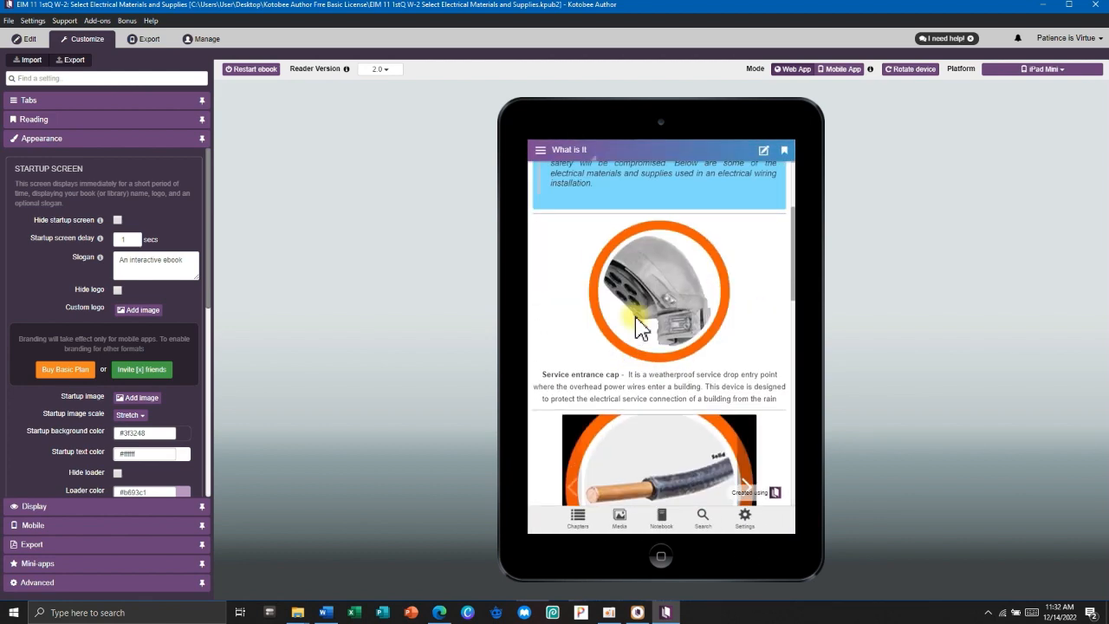
left_click(562, 253)
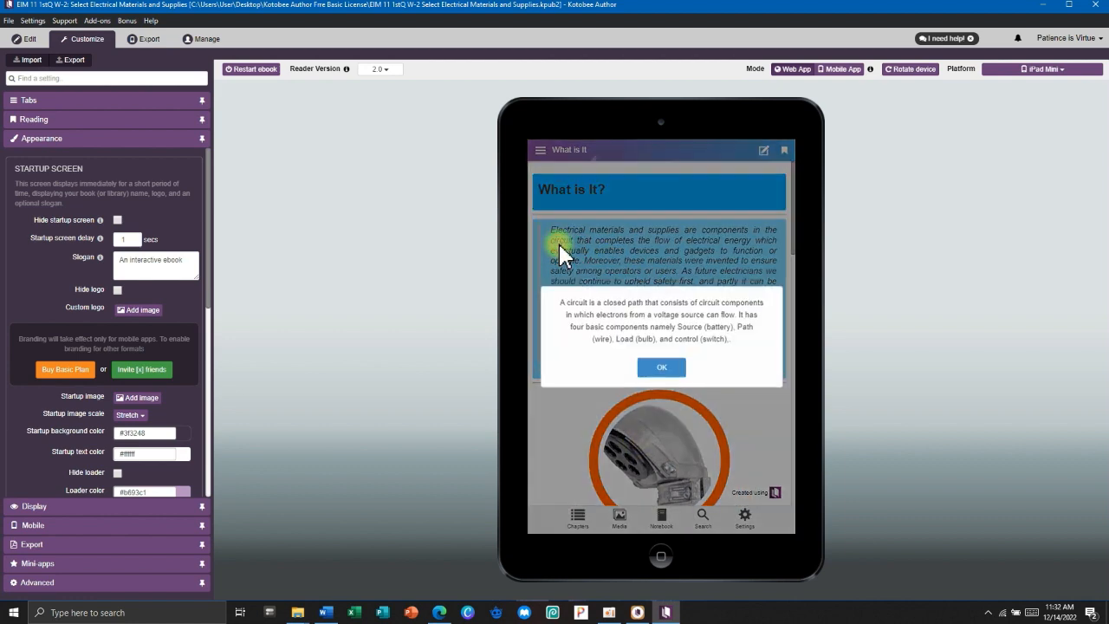
left_click(652, 364)
scroll(637, 336, "down", 5)
scroll(637, 338, "down", 1)
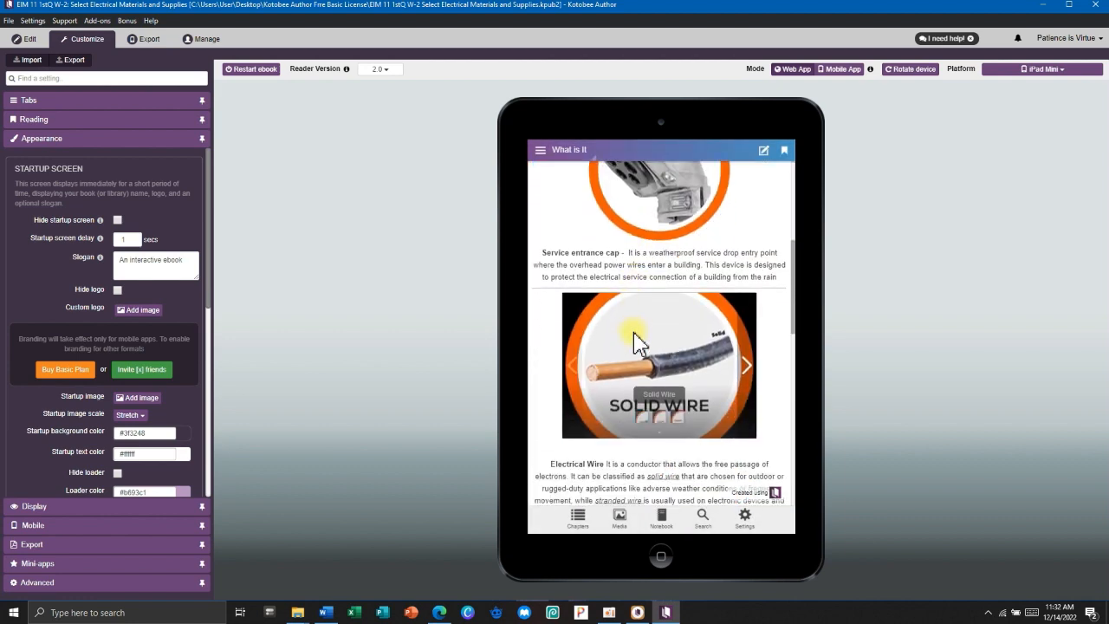
left_click(654, 204)
left_click(784, 156)
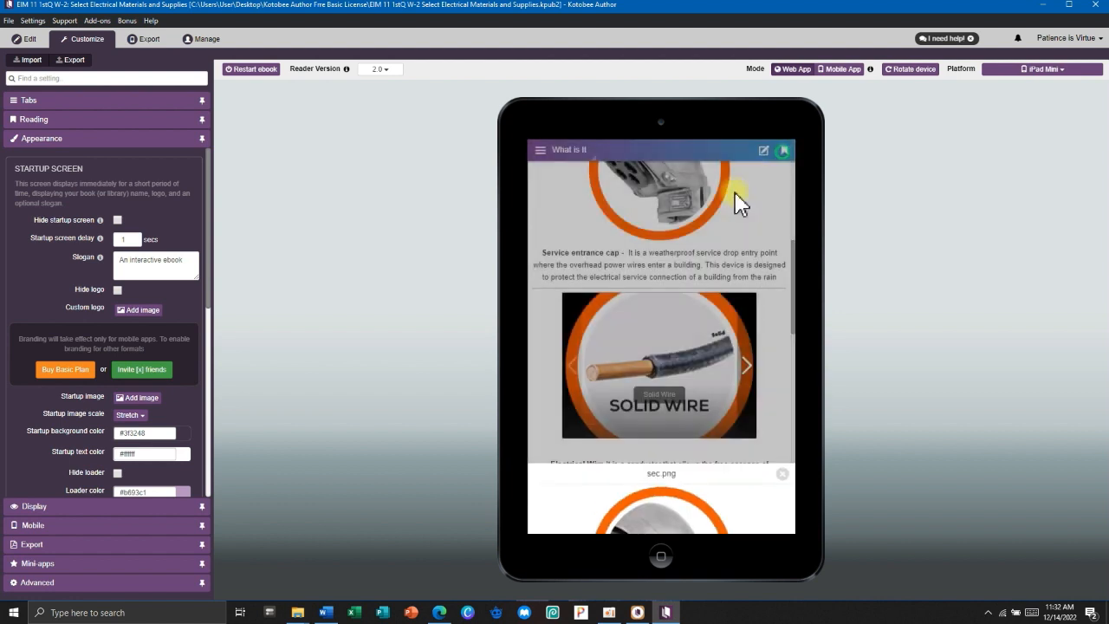
Play the Electrical Materials and Supplies video, then the lecture-demo video skipped to 0:55.
scroll(659, 286, "down", 5)
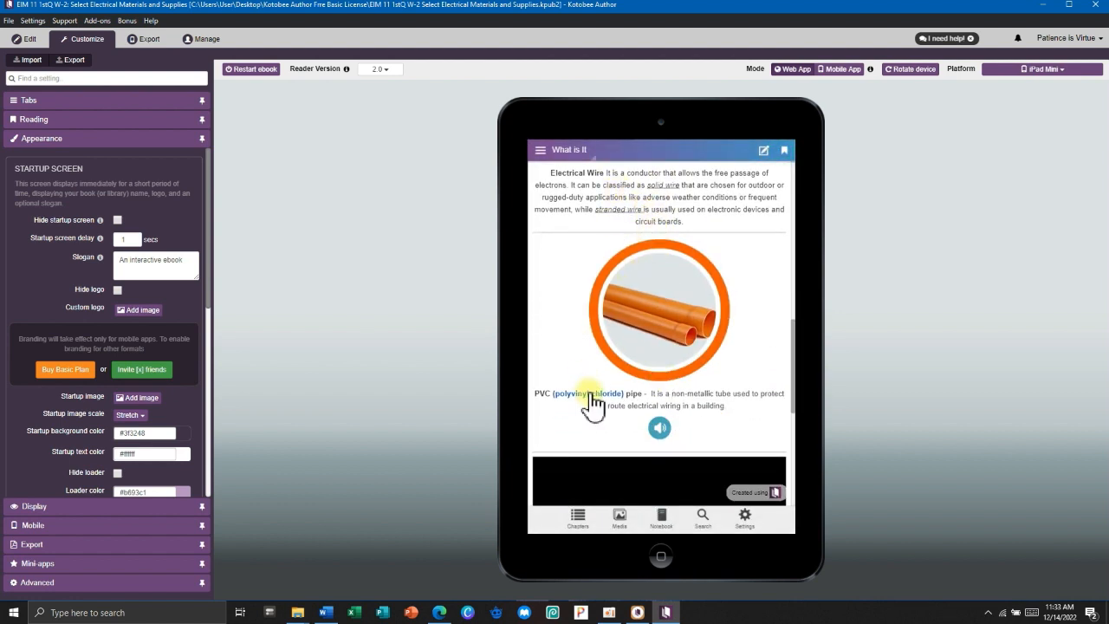
scroll(634, 300, "up", 7)
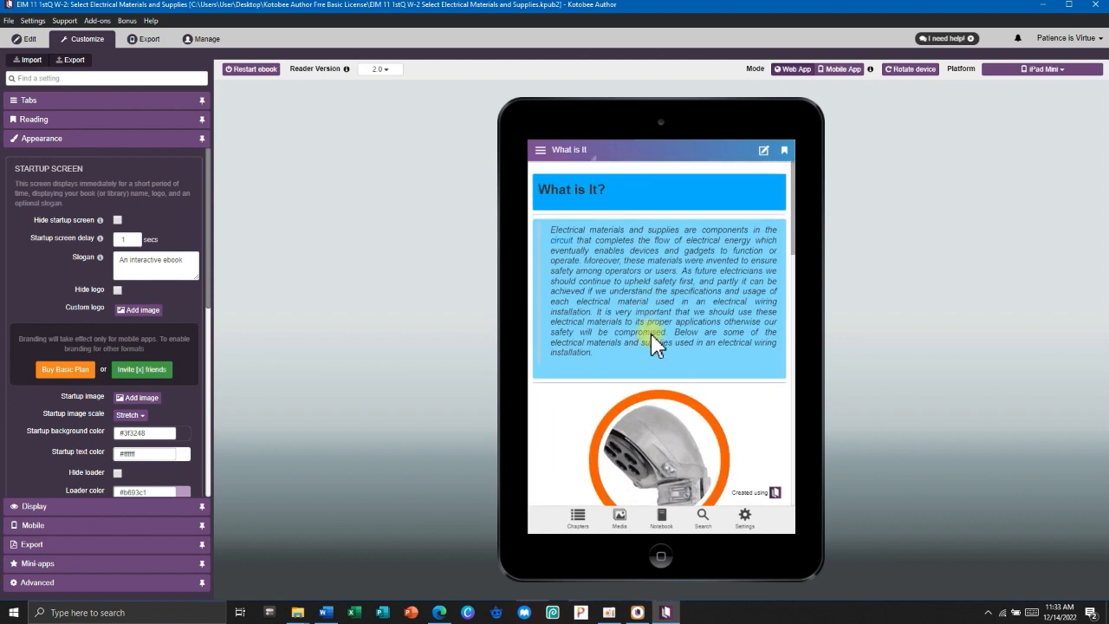
scroll(662, 296, "down", 6)
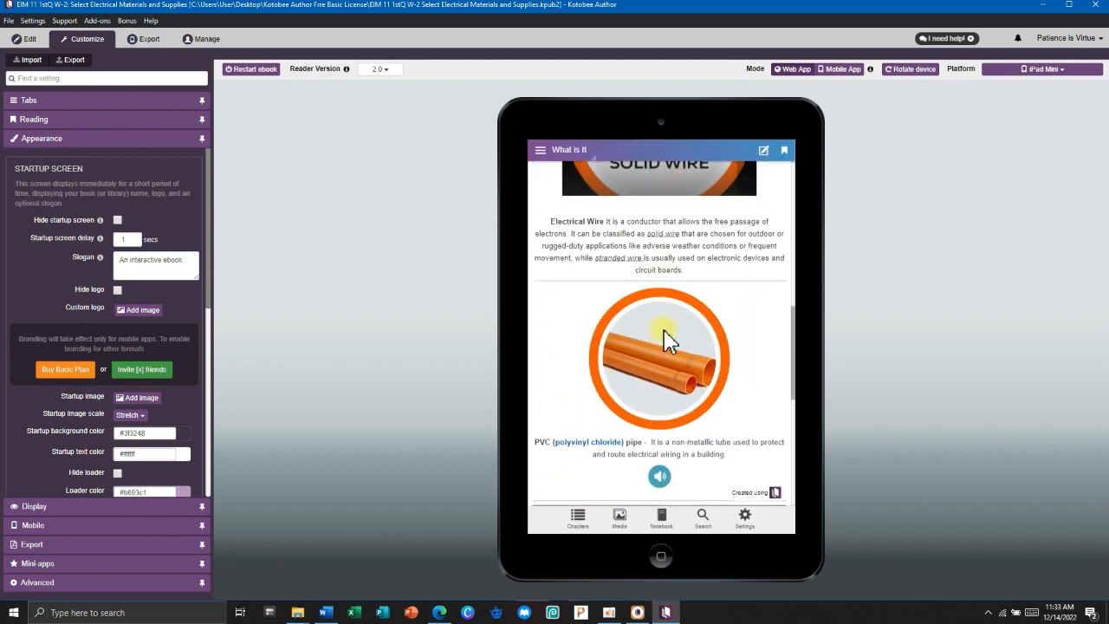
scroll(665, 332, "down", 3)
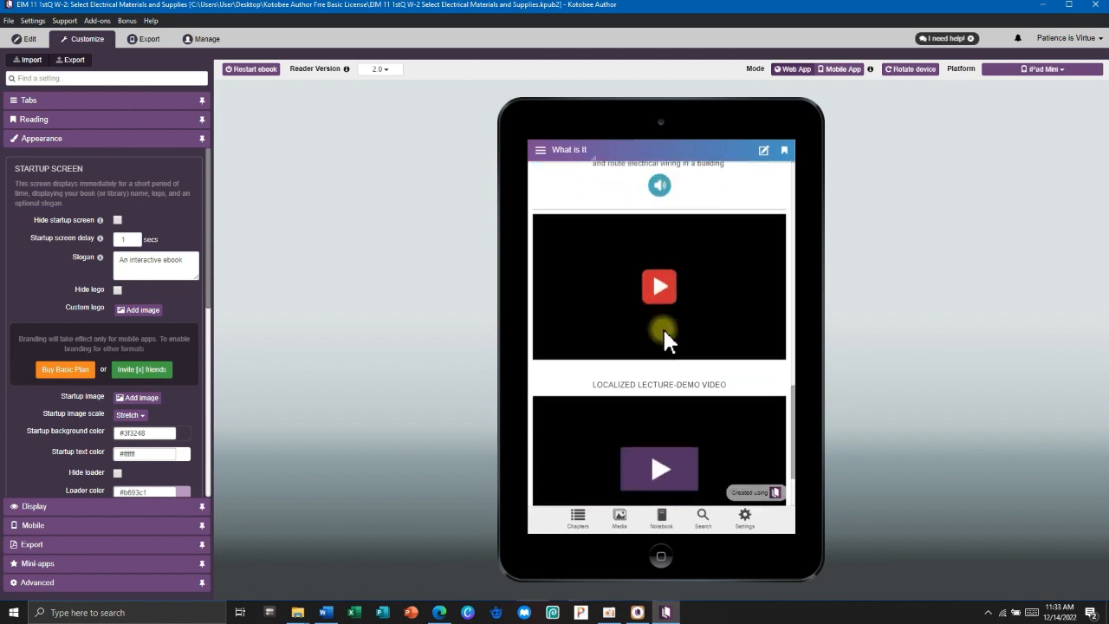
left_click(661, 291)
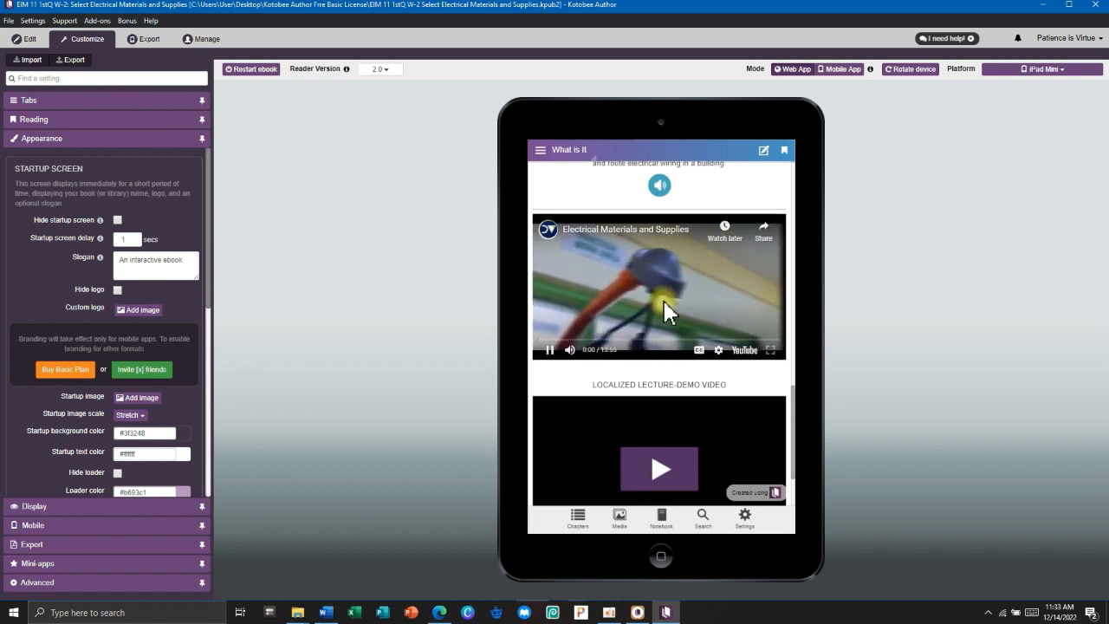
left_click(550, 349)
scroll(647, 390, "down", 1)
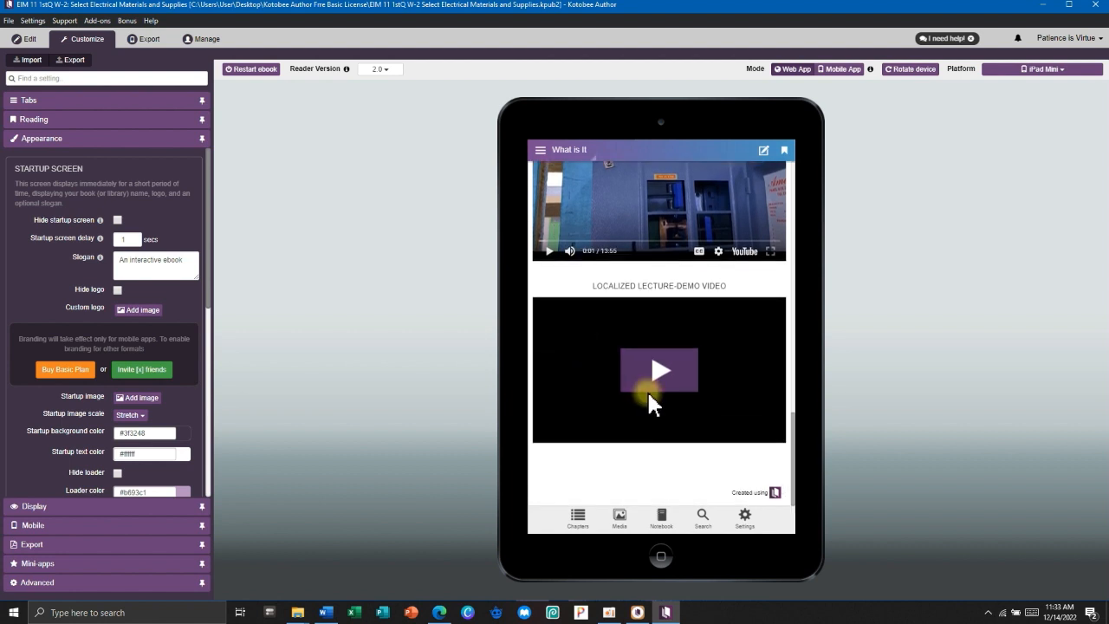
left_click(640, 385)
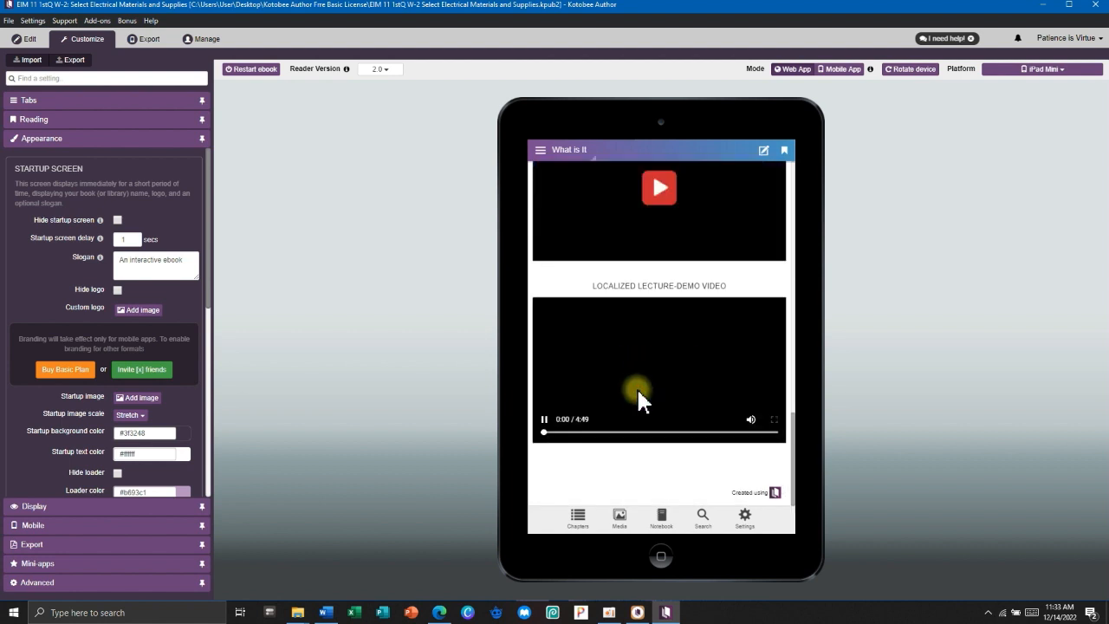
left_click(588, 432)
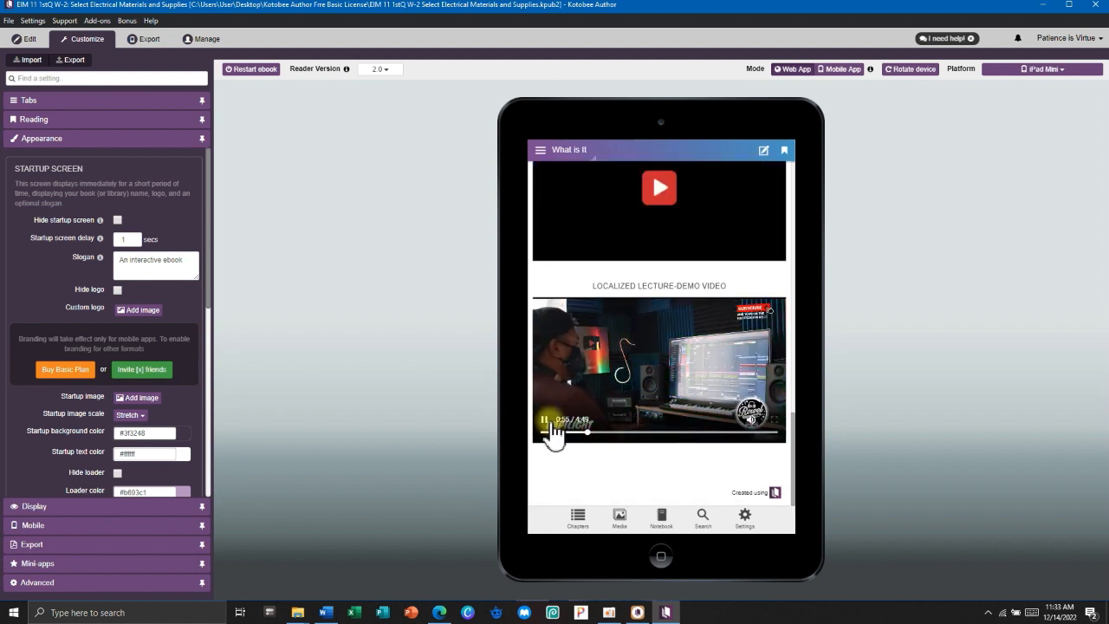
scroll(646, 338, "up", 10)
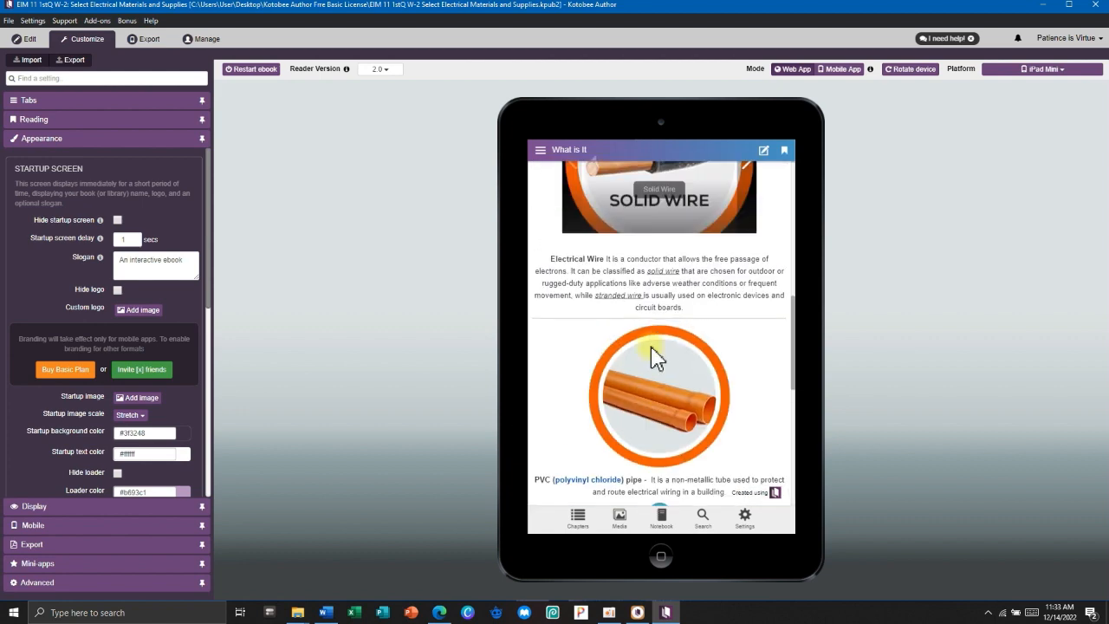
left_click(540, 150)
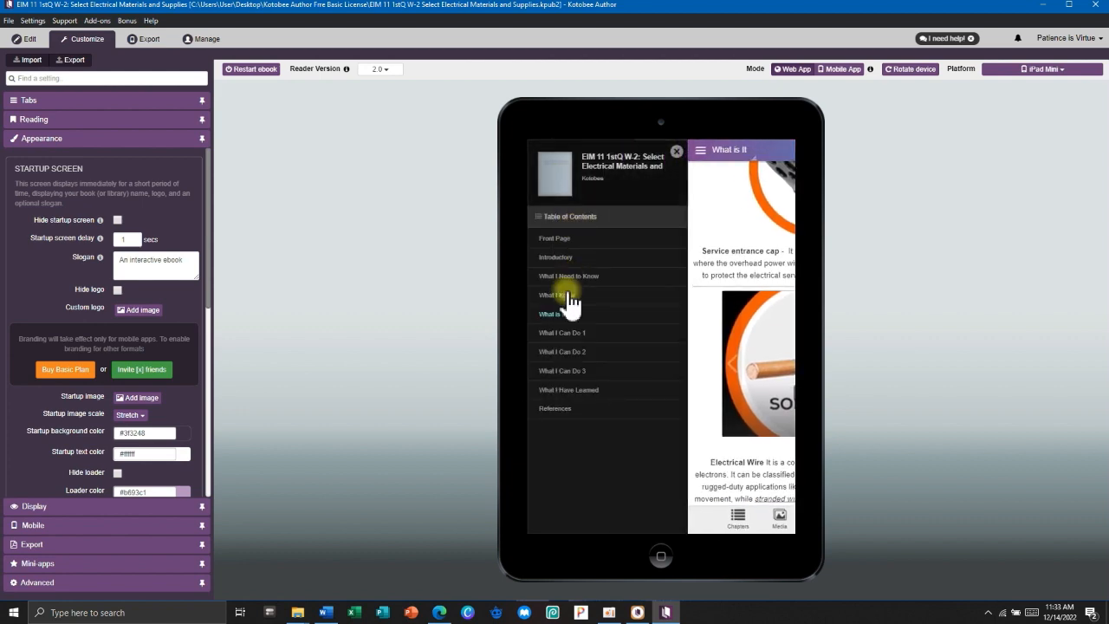
On What I Can Do 1, view the Animals crossword full screen, then rotate the iPad to landscape and back.
left_click(573, 338)
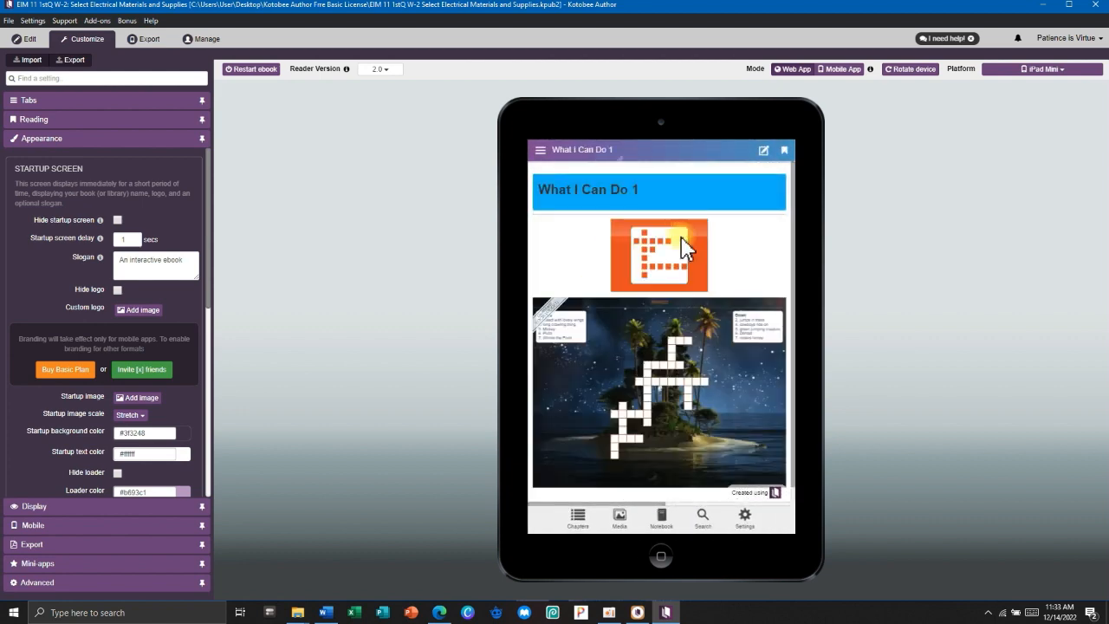
left_click(667, 268)
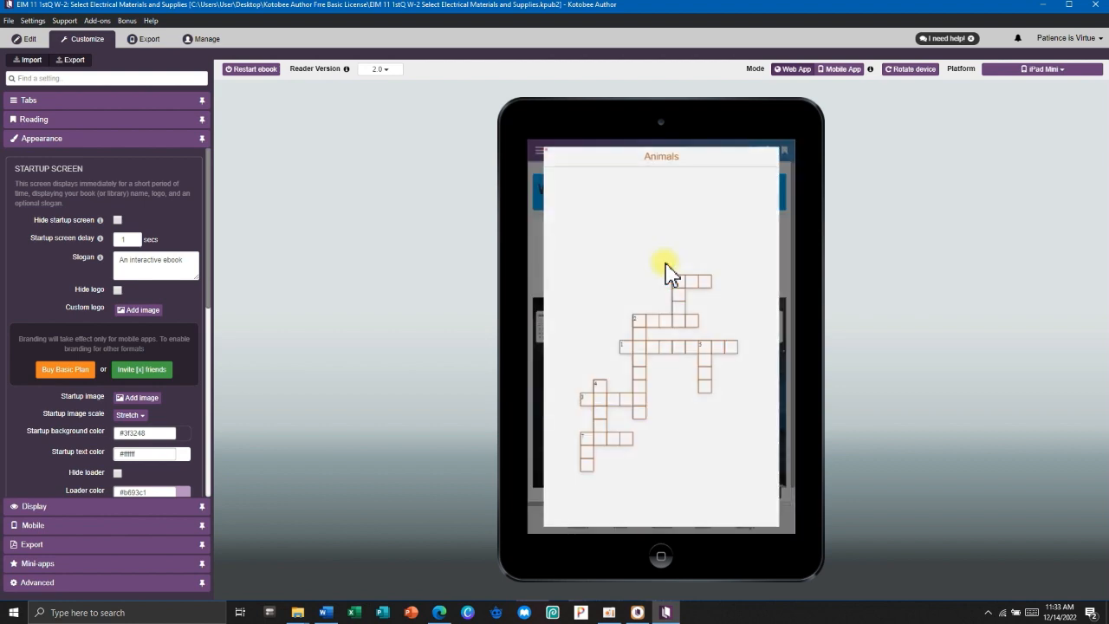
left_click(785, 156)
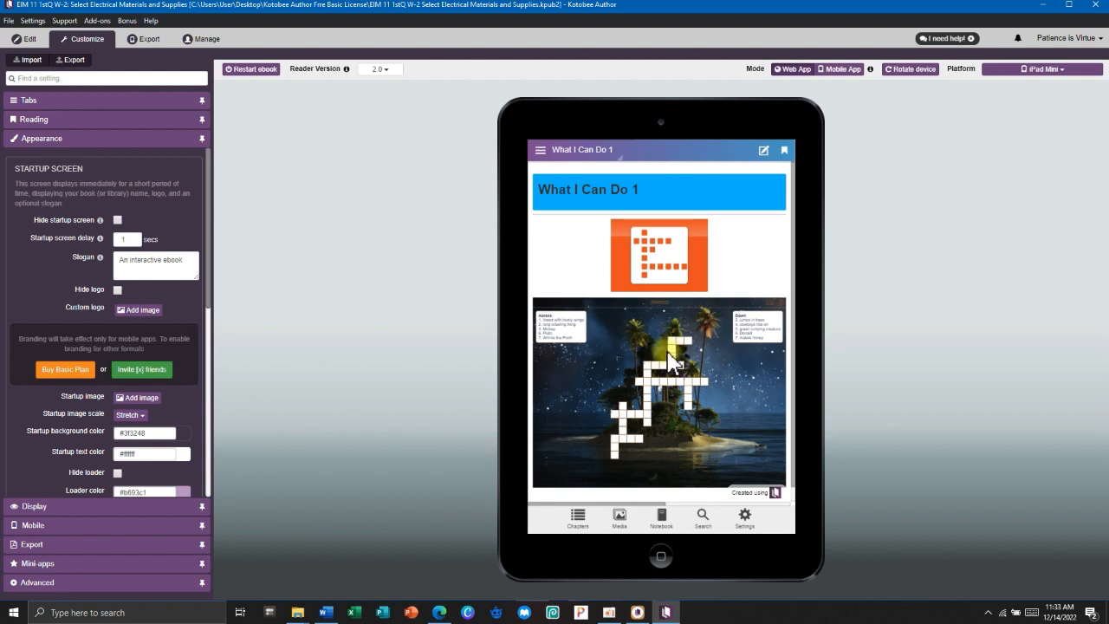
scroll(665, 374, "down", 1)
left_click(902, 71)
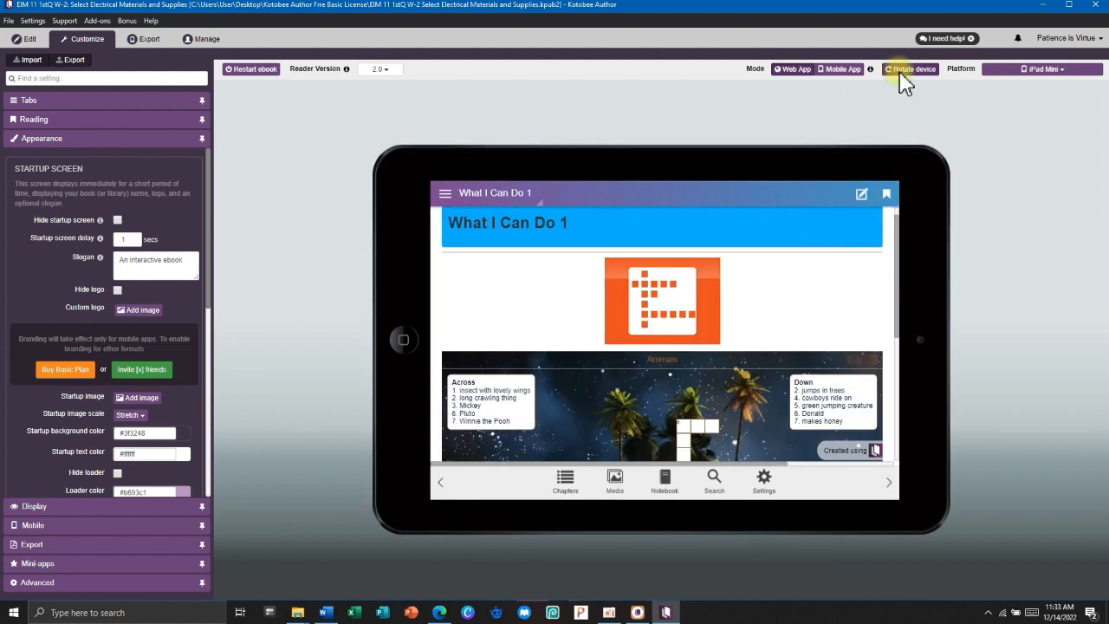
scroll(671, 322, "down", 3)
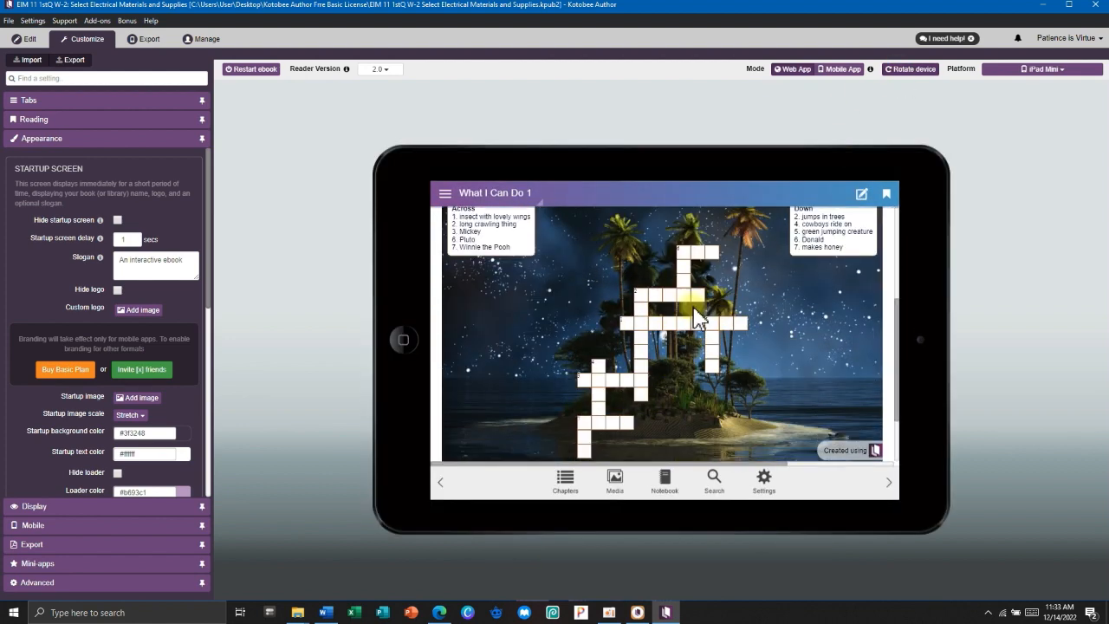
left_click(911, 69)
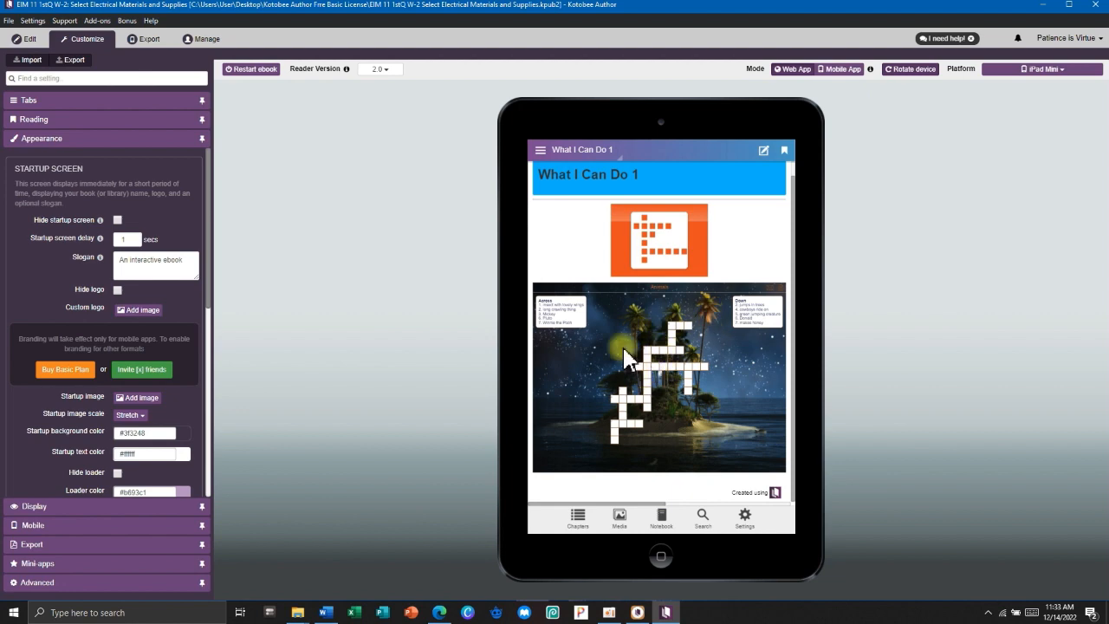
Page through What I Can Do 2 and 3, dragging three mind-map nodes and dismissing the license notice.
left_click(567, 156)
left_click(565, 353)
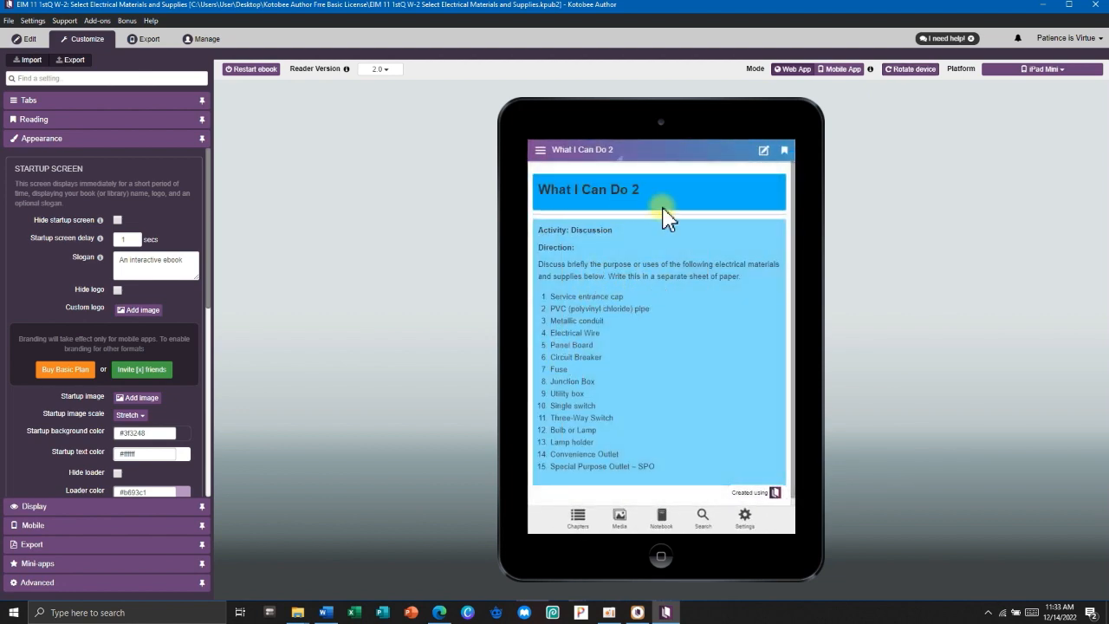
scroll(590, 316, "down", 1)
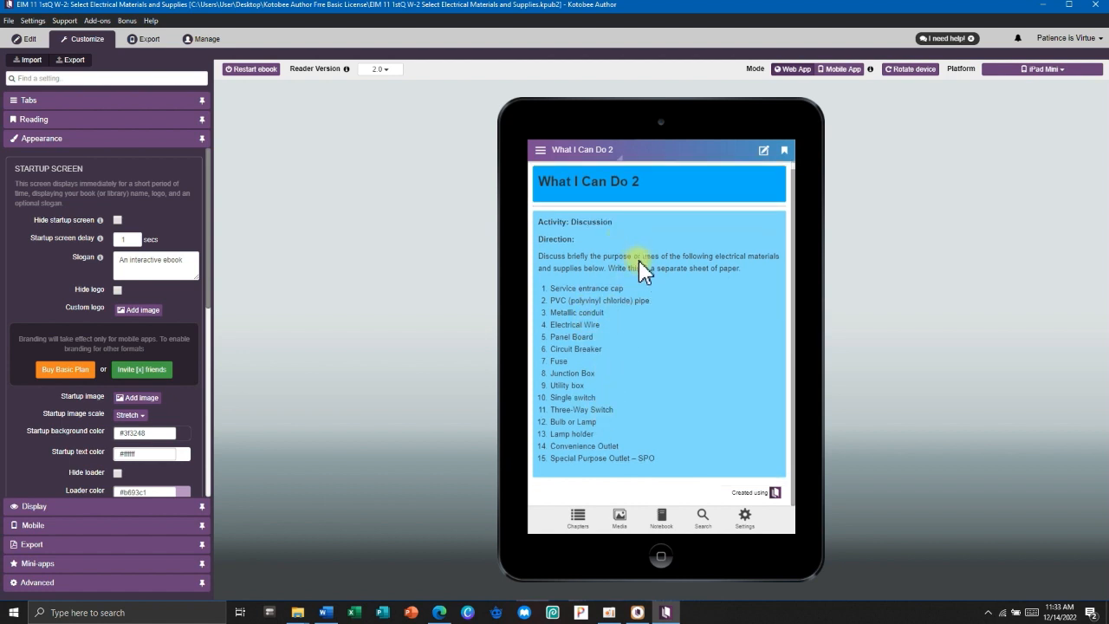
scroll(631, 347, "up", 1)
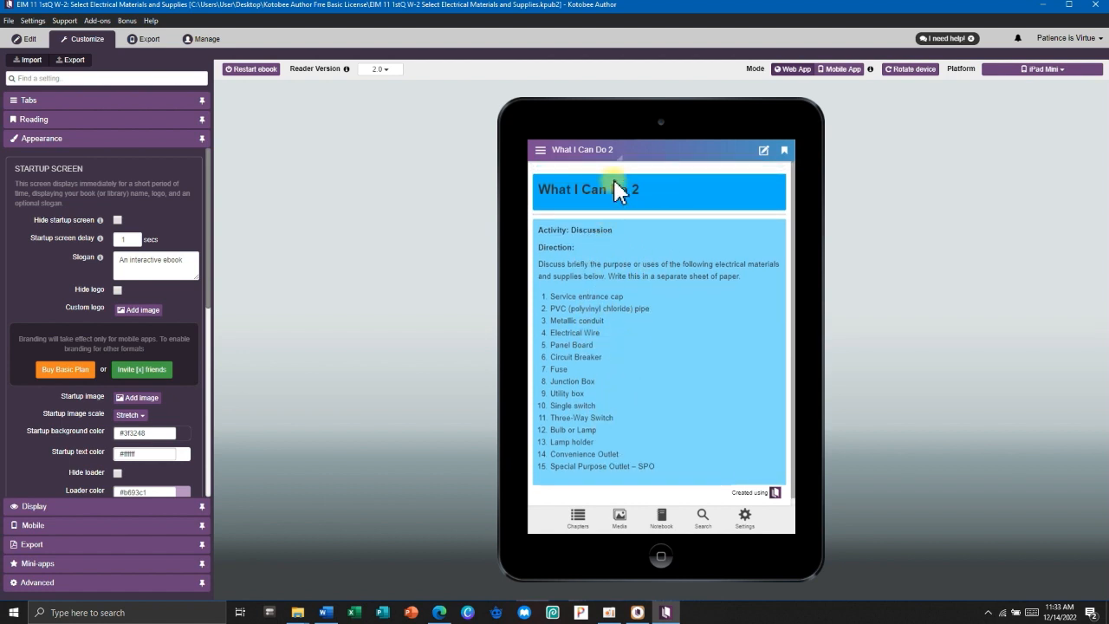
left_click(587, 156)
left_click(588, 376)
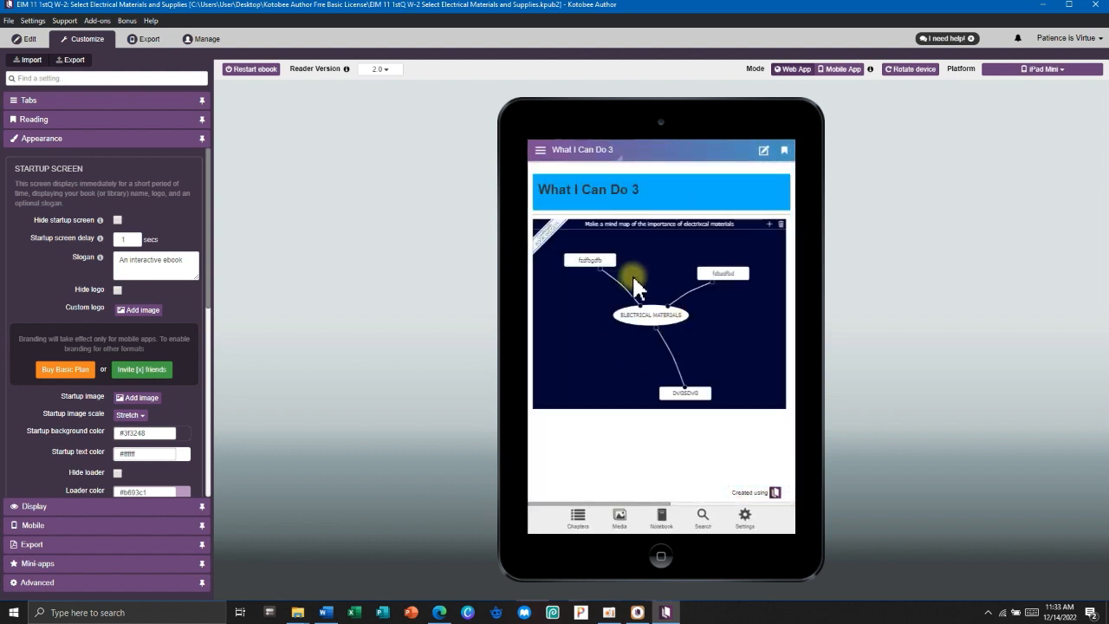
left_click_drag(601, 265, 572, 288)
left_click_drag(712, 288, 657, 275)
left_click_drag(696, 397, 735, 360)
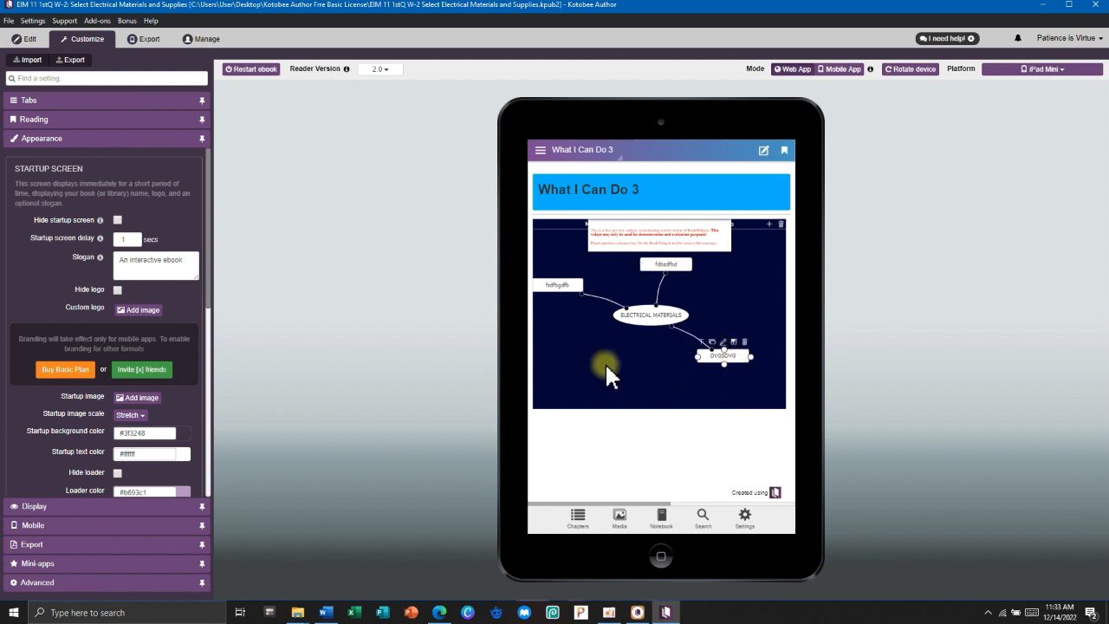
left_click(742, 264)
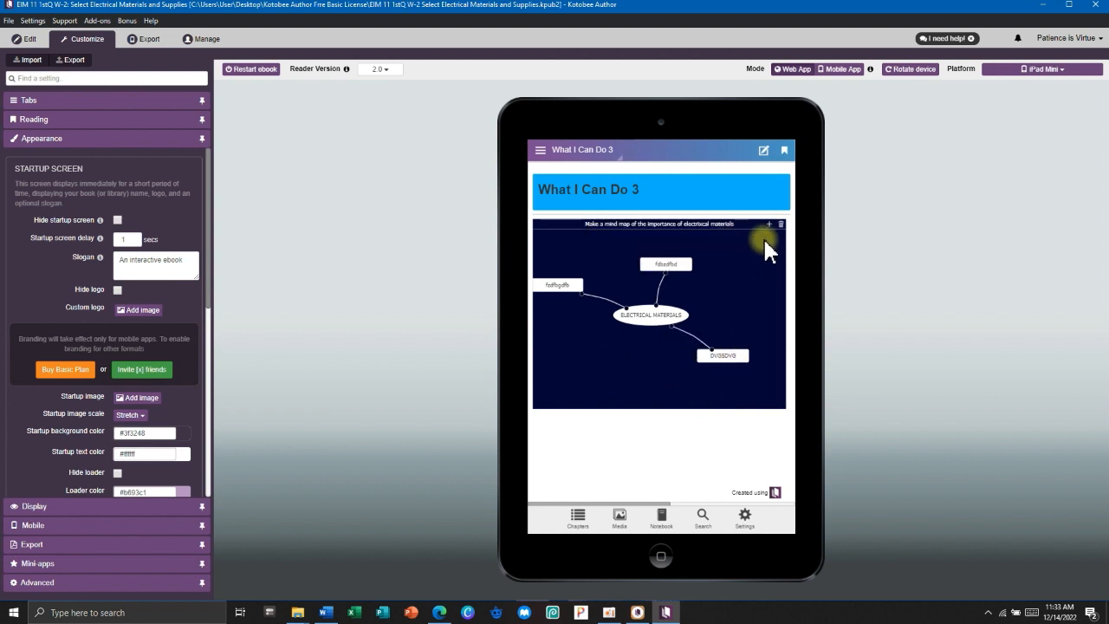
left_click(575, 152)
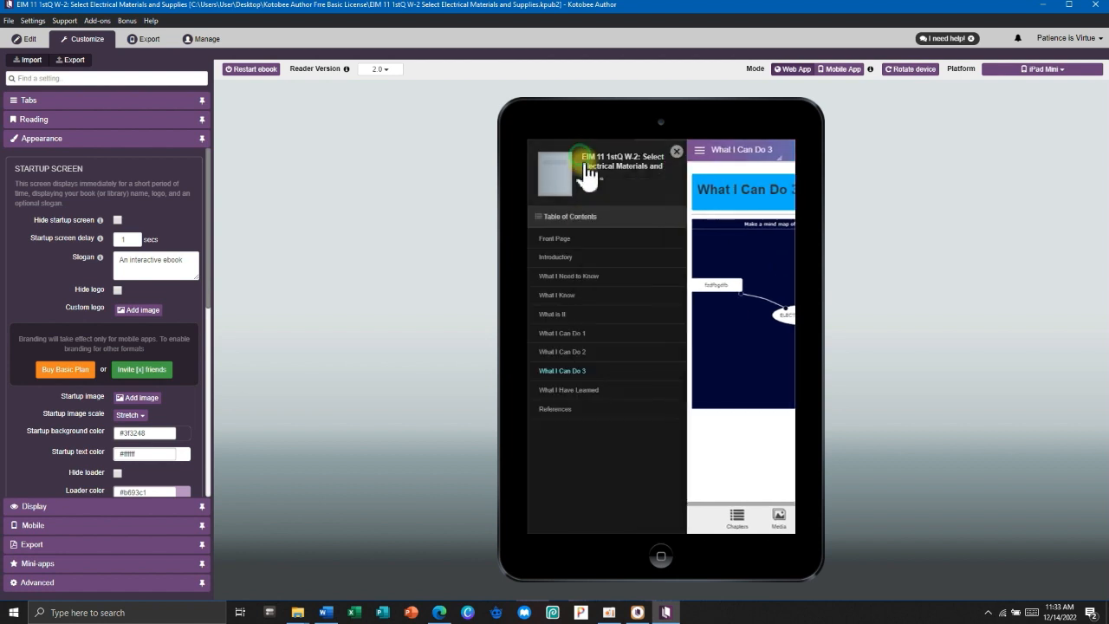
Open the What I Have Learned quiz page and scroll through its questions.
left_click(588, 392)
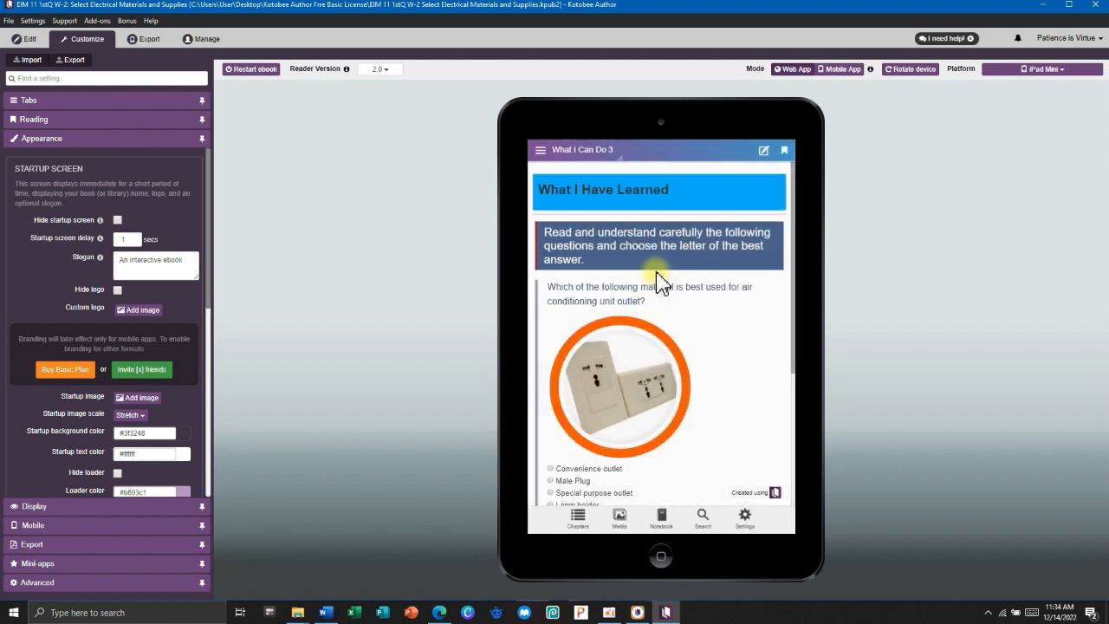
scroll(661, 398, "down", 5)
scroll(663, 390, "up", 5)
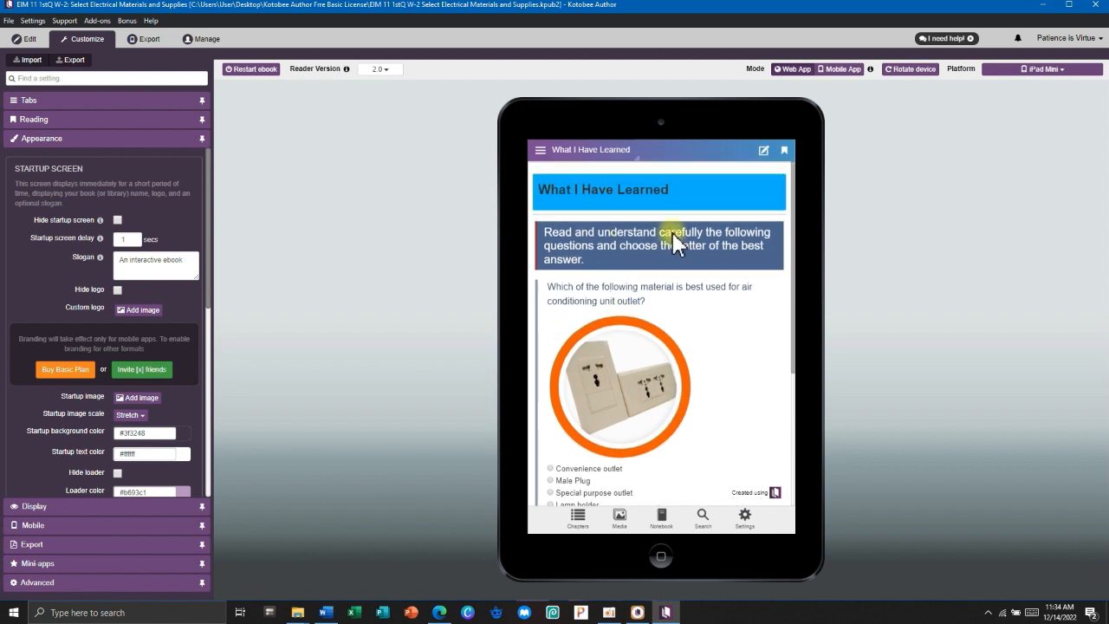
scroll(634, 320, "down", 1)
scroll(635, 338, "down", 2)
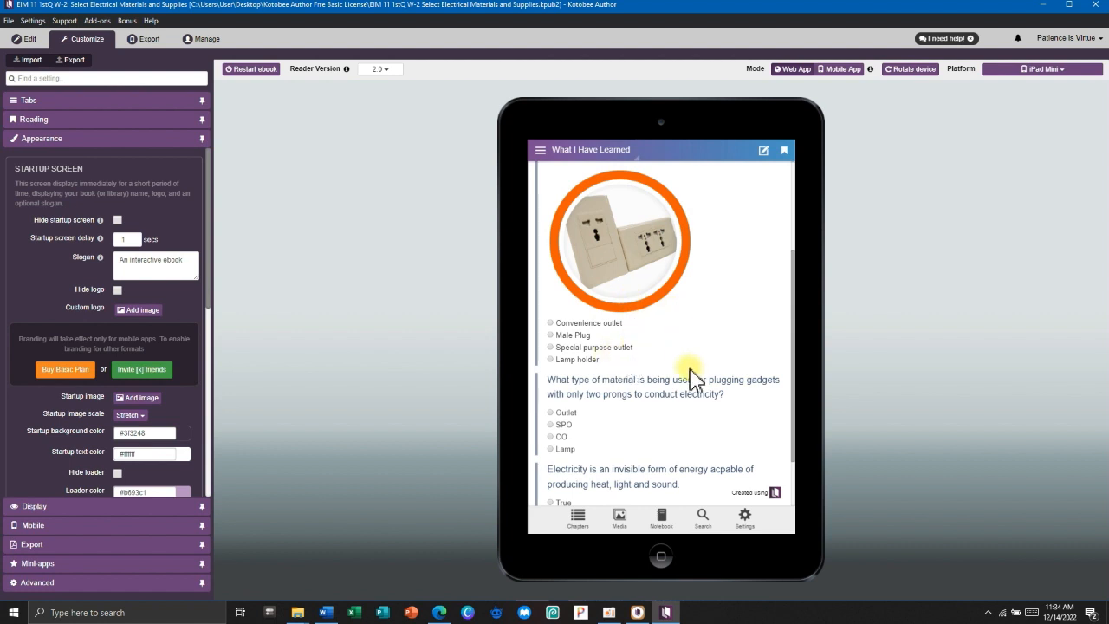
scroll(696, 378, "up", 3)
scroll(694, 378, "down", 4)
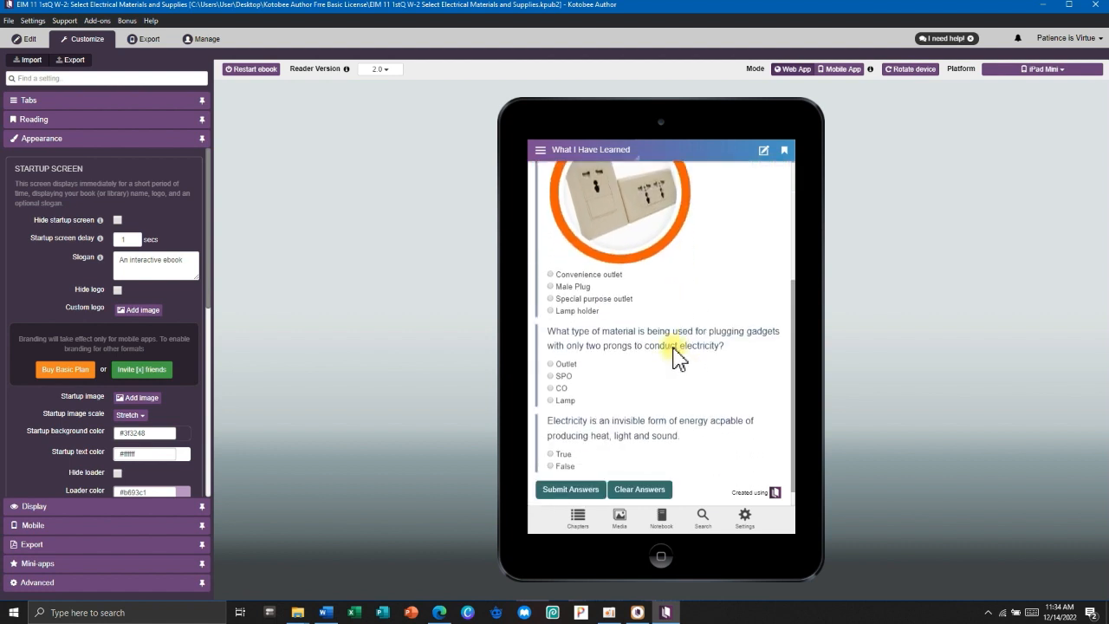
scroll(638, 360, "up", 4)
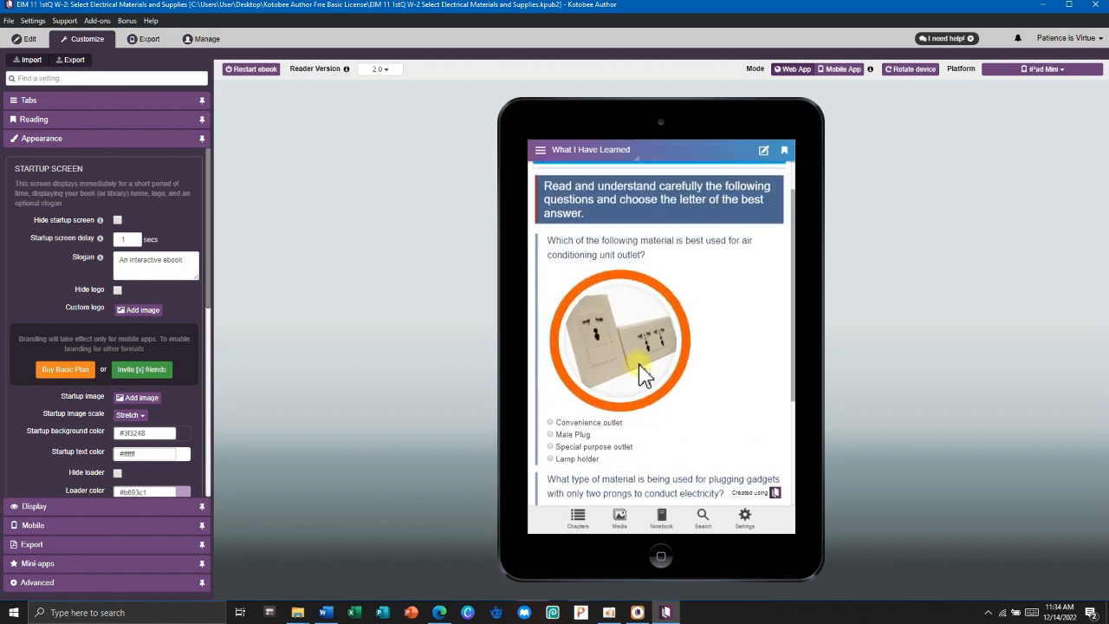
Go to the References page, then view the colour themes and close them keeping Original.
left_click(592, 149)
left_click(578, 411)
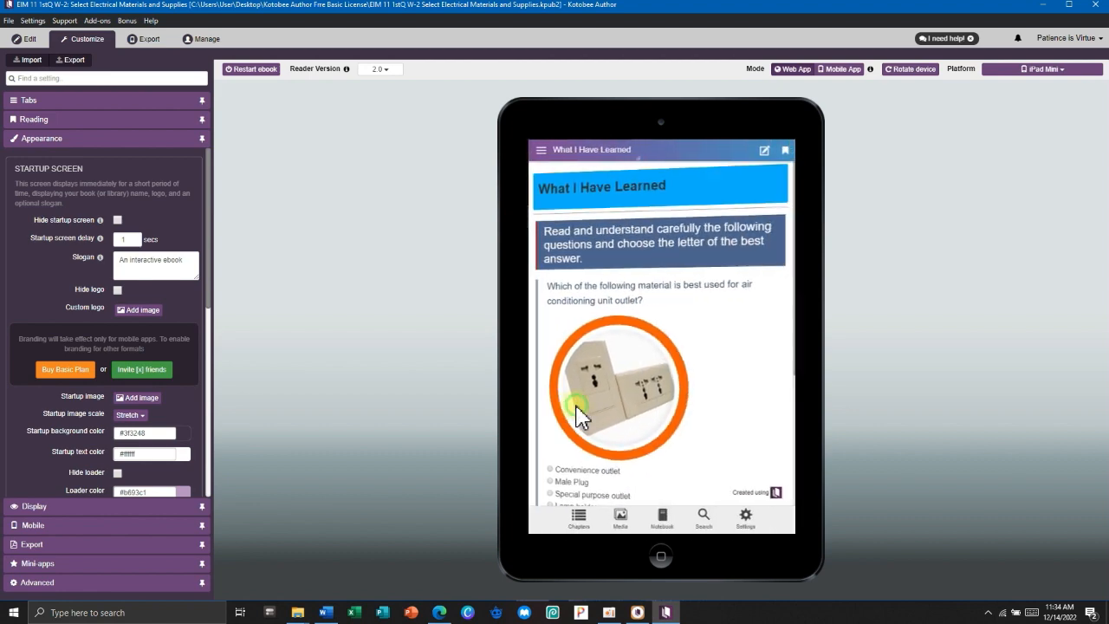
scroll(642, 416, "down", 5)
scroll(644, 433, "up", 5)
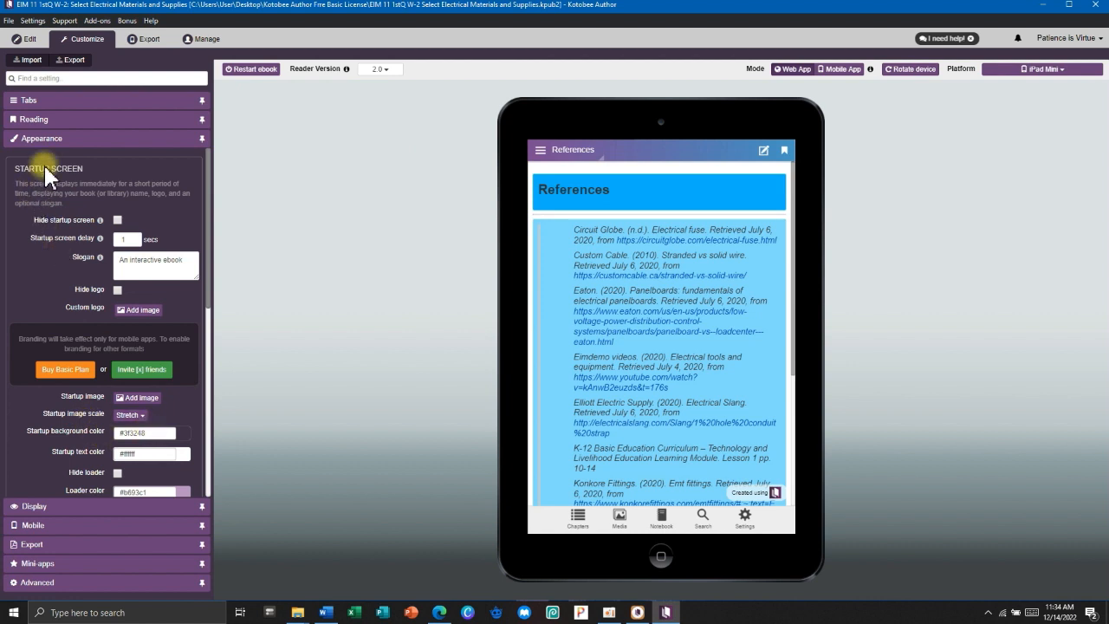
scroll(108, 468, "down", 3)
scroll(109, 475, "down", 2)
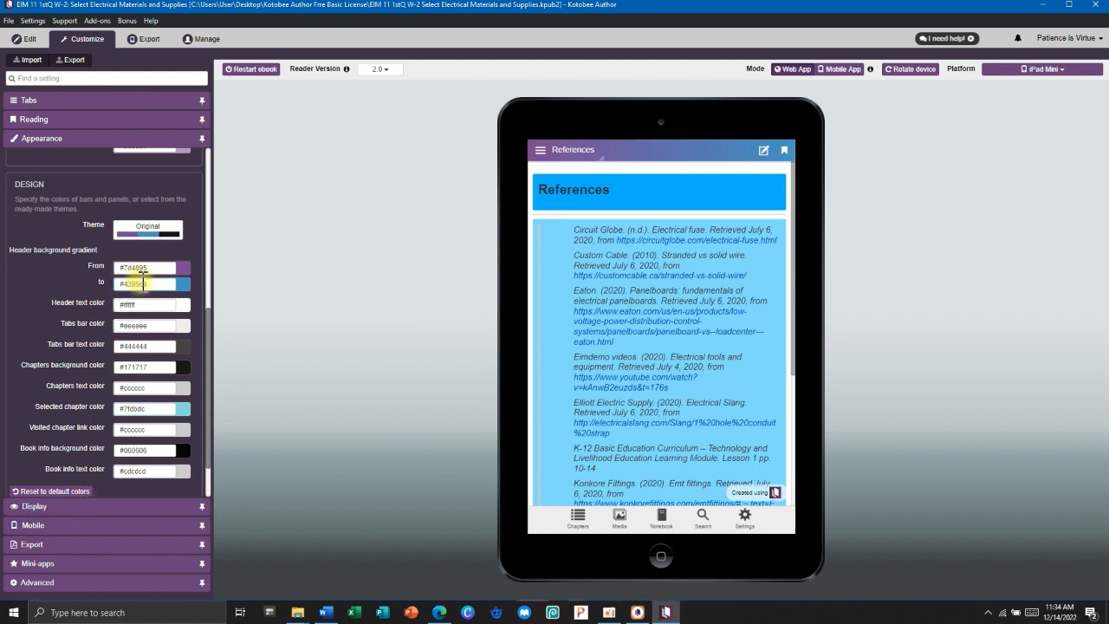
scroll(130, 278, "up", 2)
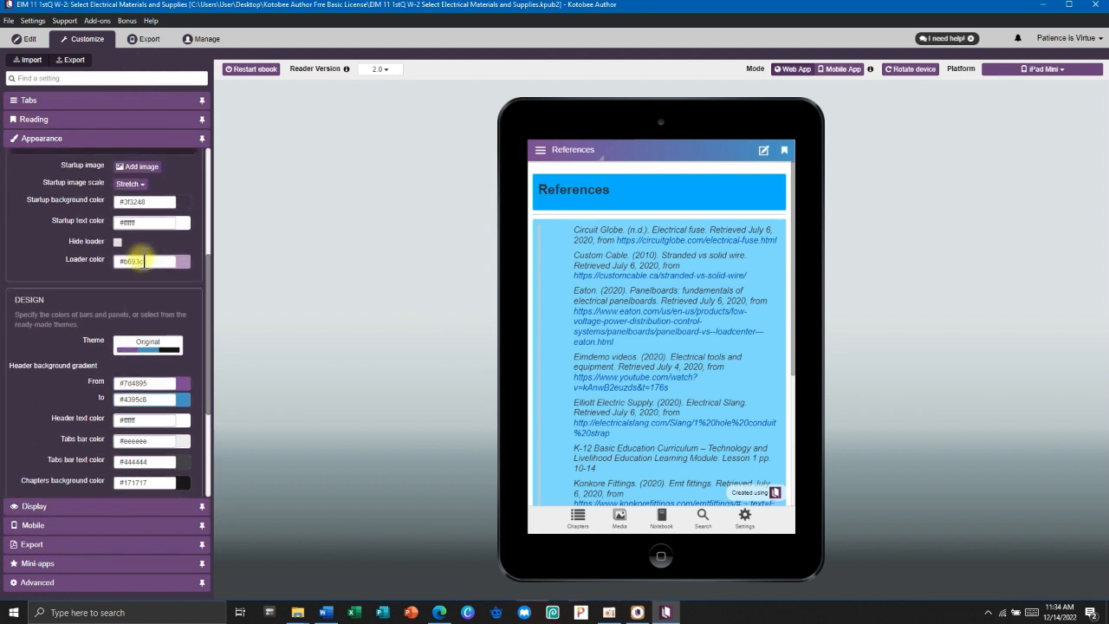
left_click(153, 350)
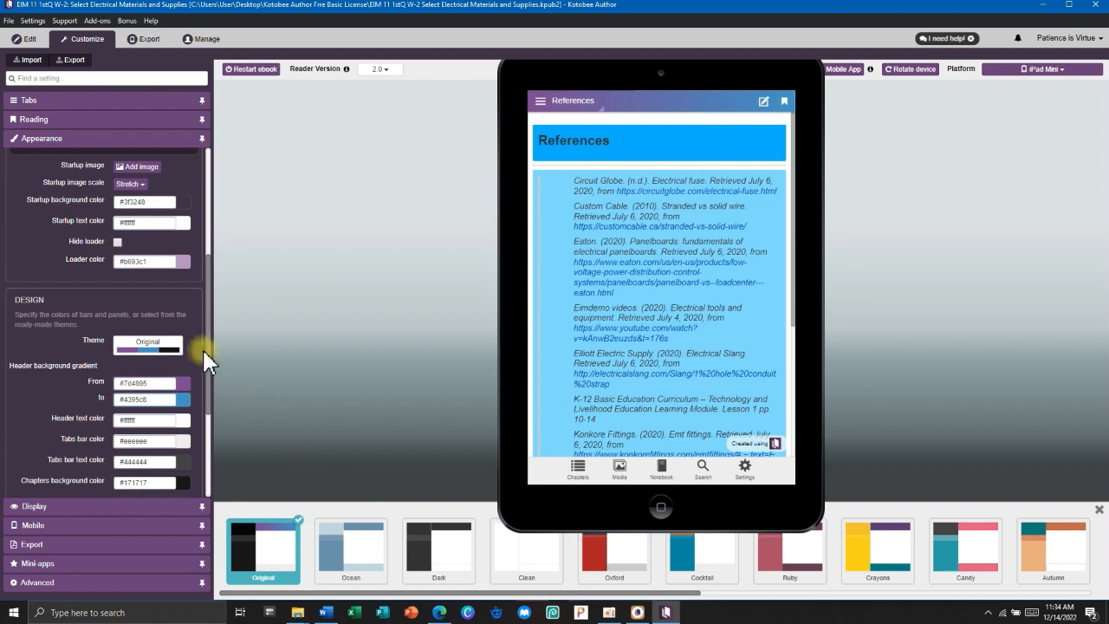
left_click(175, 346)
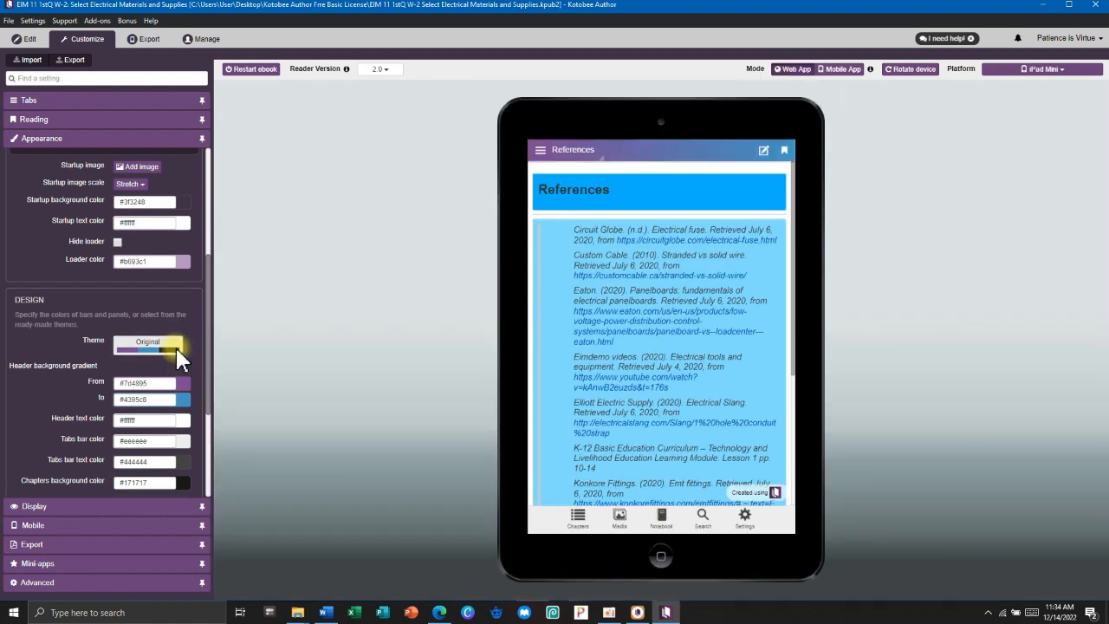
Start creating an EPUB from the Export options and reposition the save window.
left_click(148, 40)
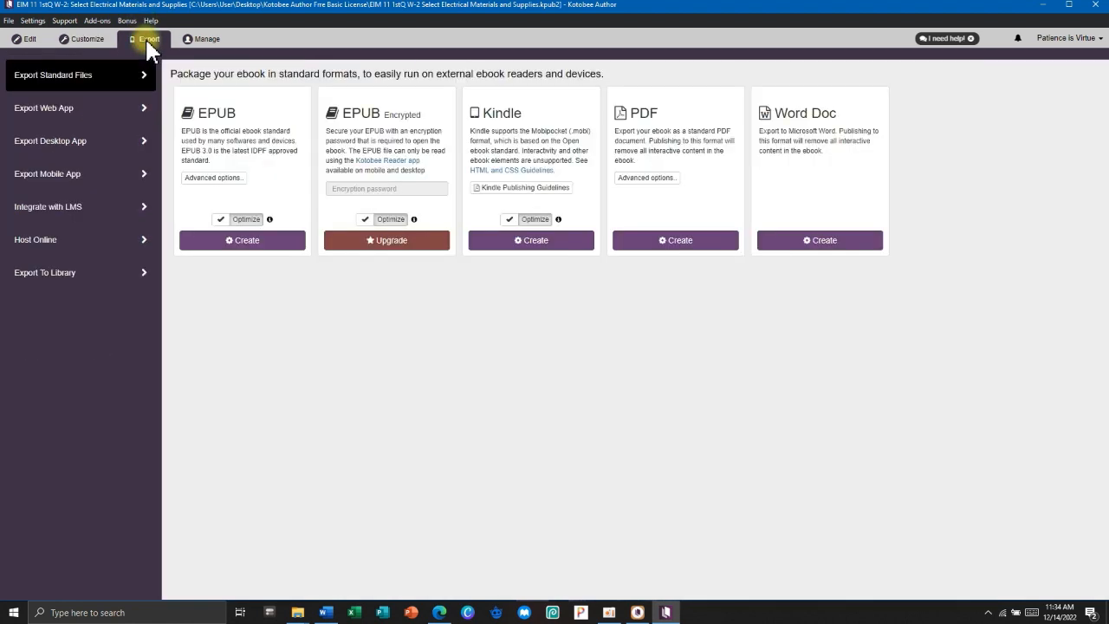
left_click(222, 246)
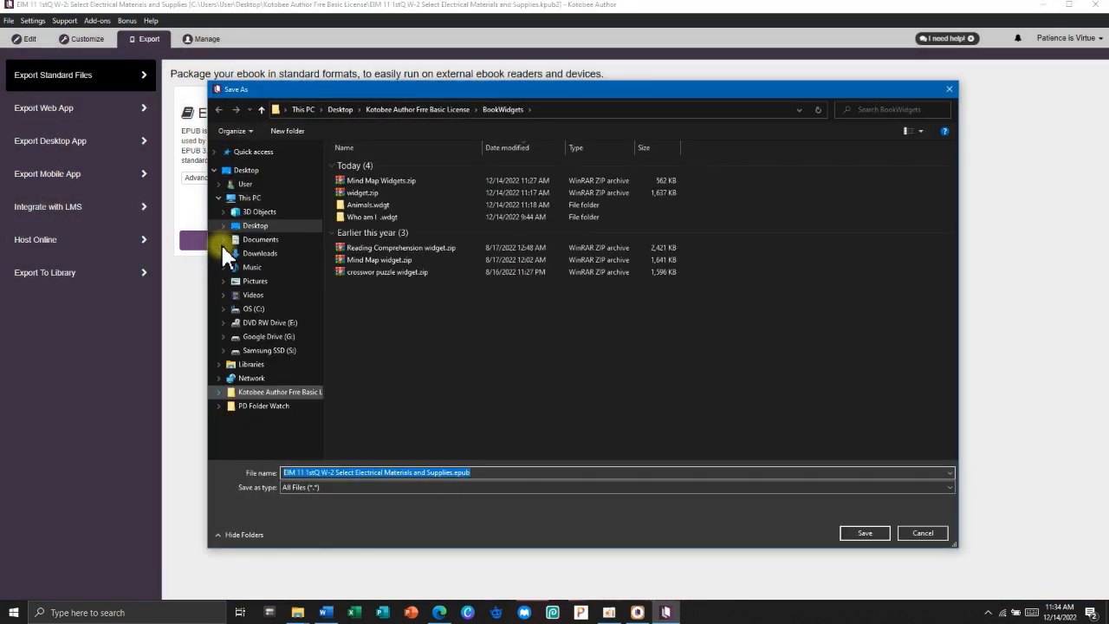
left_click_drag(379, 91, 336, 57)
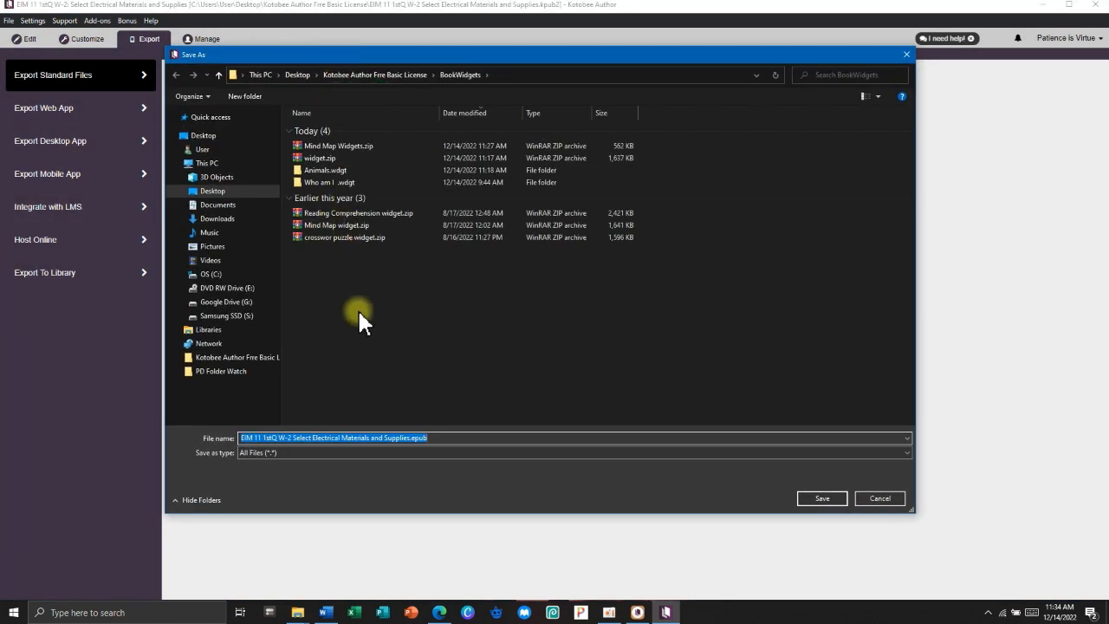
left_click(433, 438)
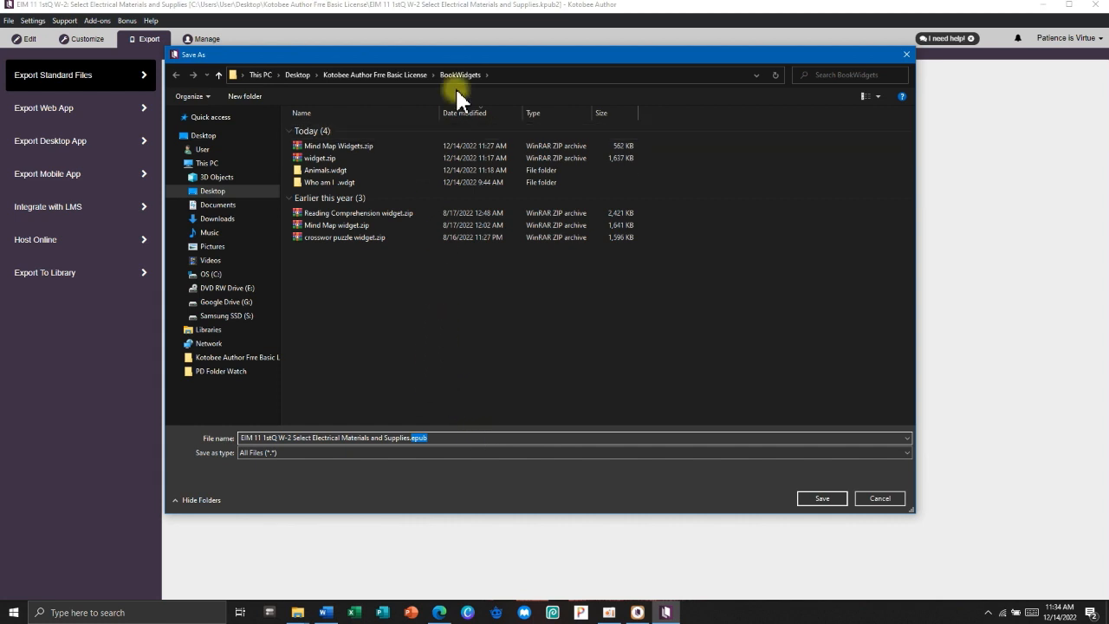
Create an 'EPUB Output' folder in the Kotobee Author Free Basic License folder and save the EPUB there.
left_click(367, 75)
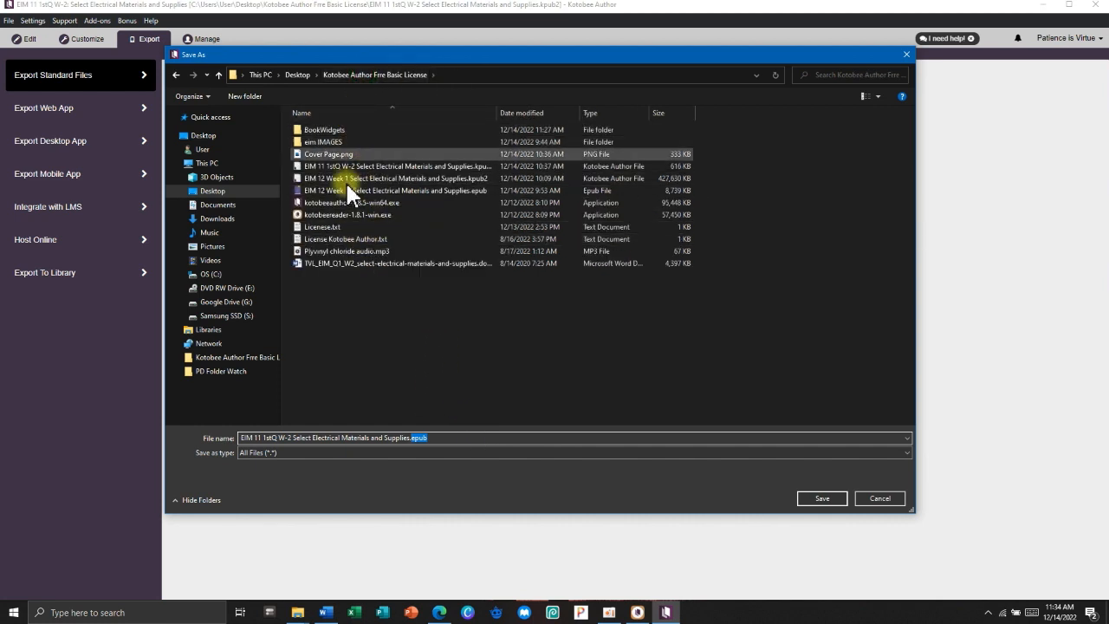
right_click(365, 300)
mouse_move(451, 407)
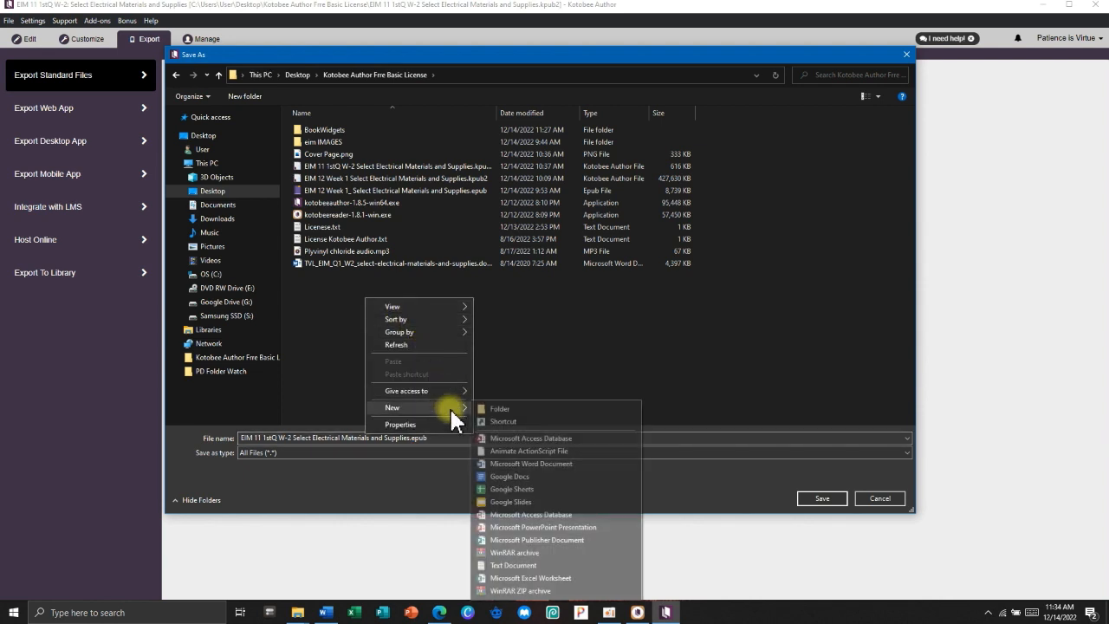
left_click(496, 409)
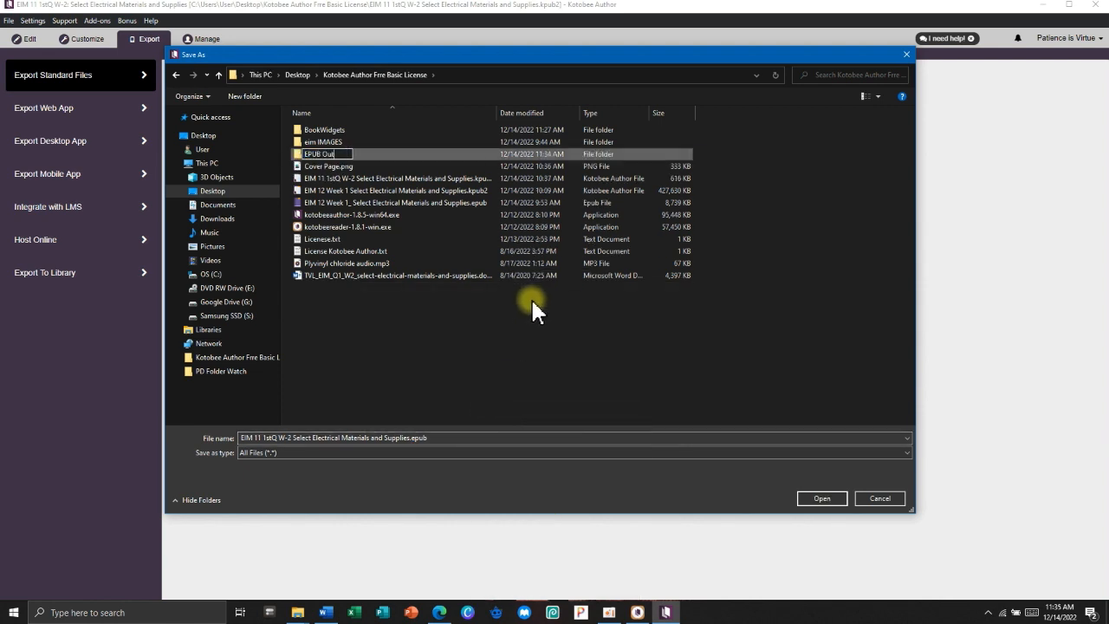
left_click(384, 152)
left_click(822, 499)
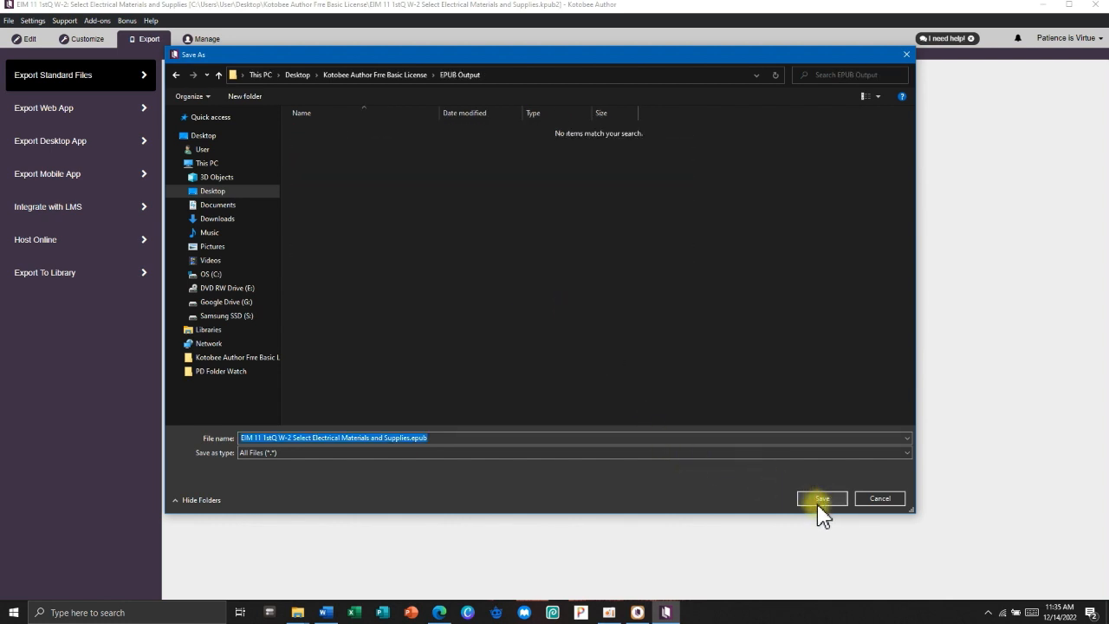
left_click(820, 500)
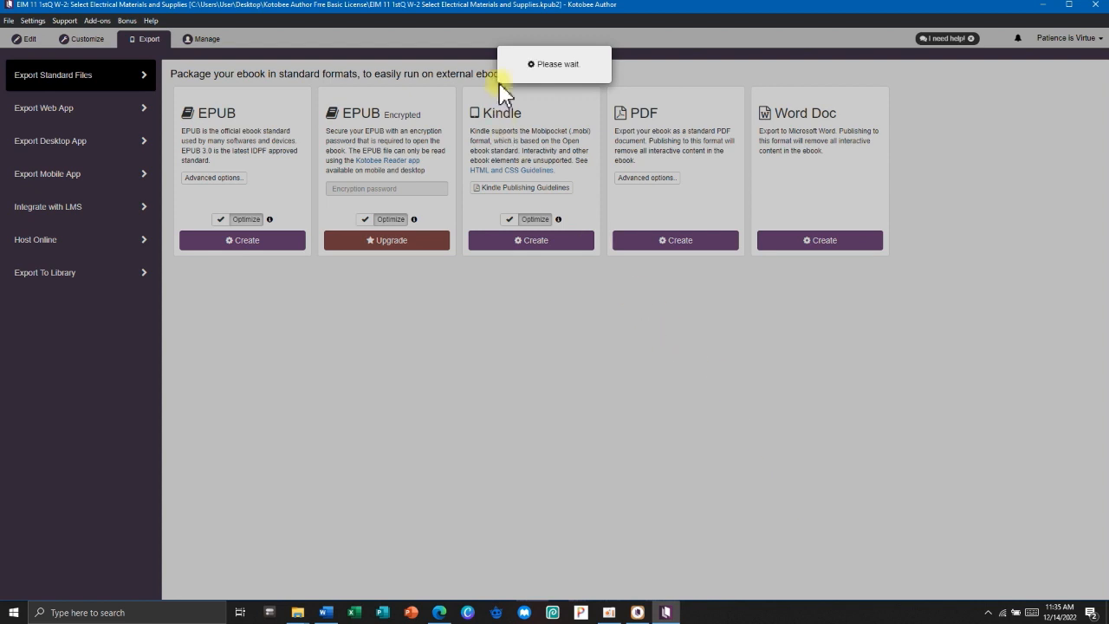
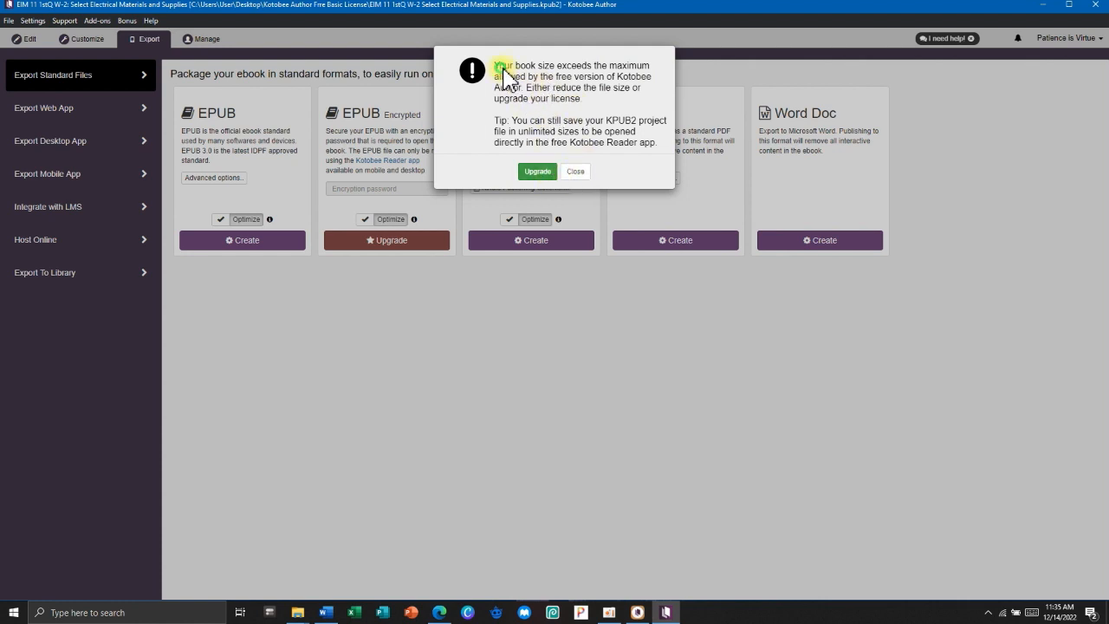
Dismiss the size warning and remove the second video in What is It, keeping only its caption.
left_click(576, 171)
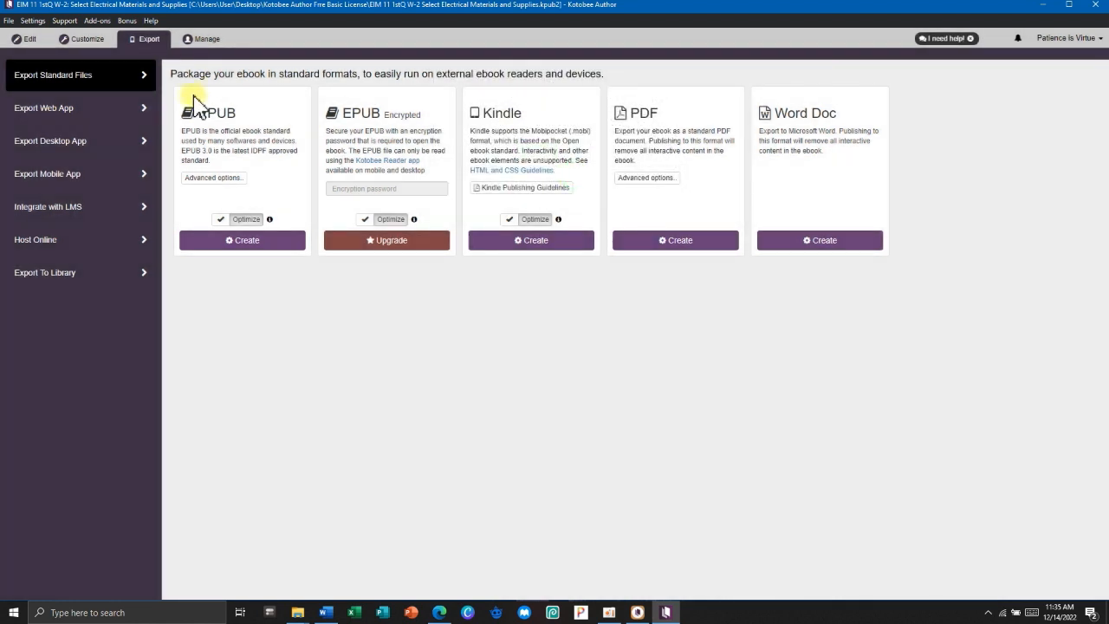
left_click(28, 44)
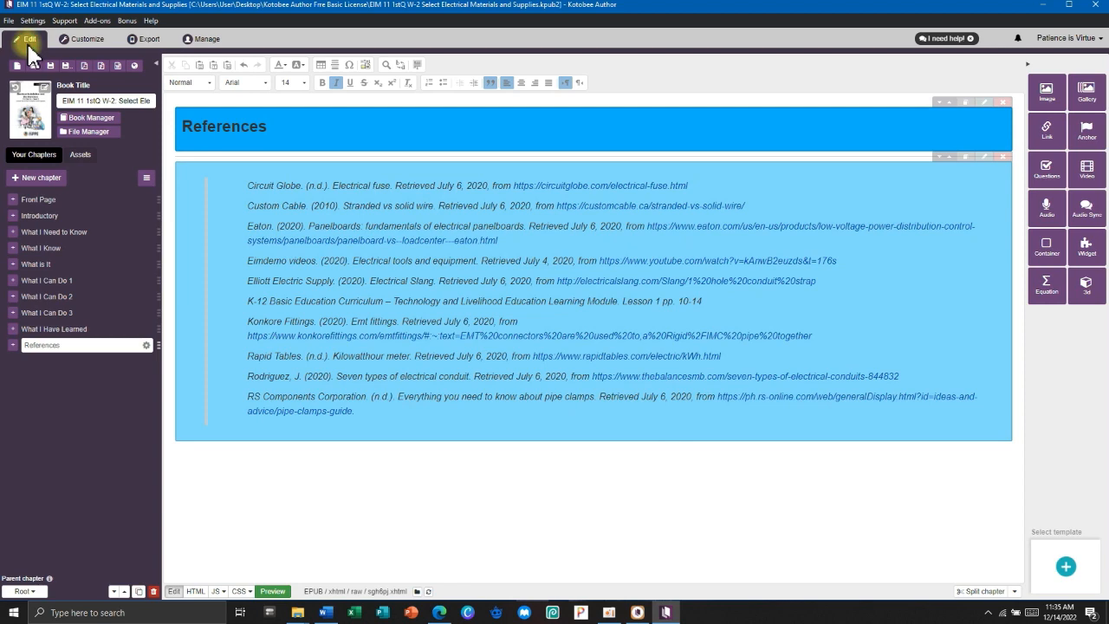
left_click(54, 263)
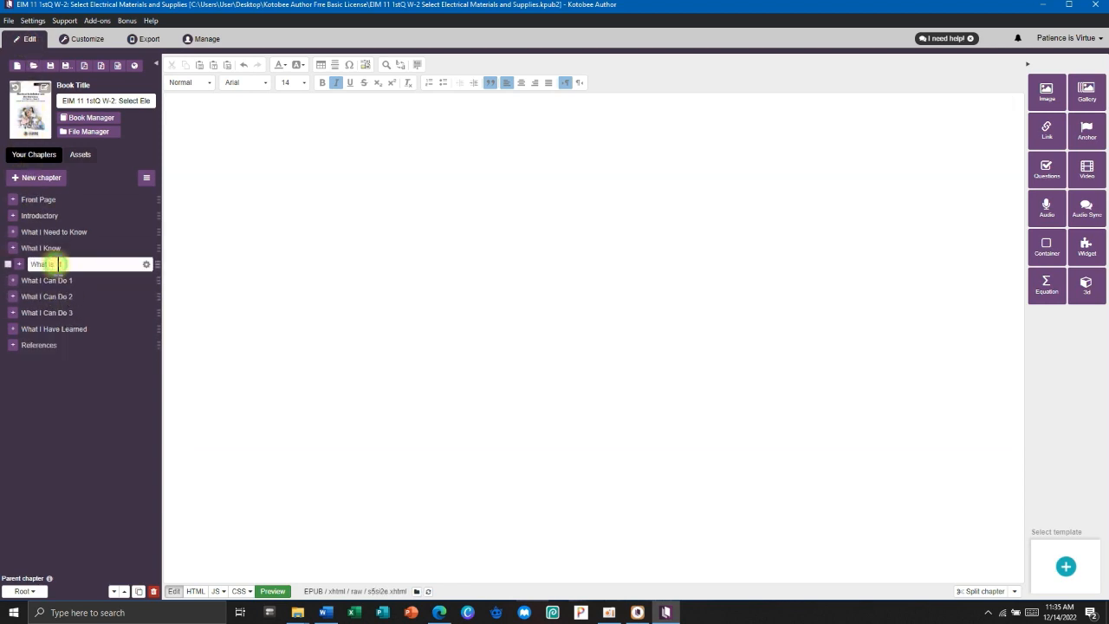
scroll(478, 377, "down", 5)
scroll(482, 379, "down", 7)
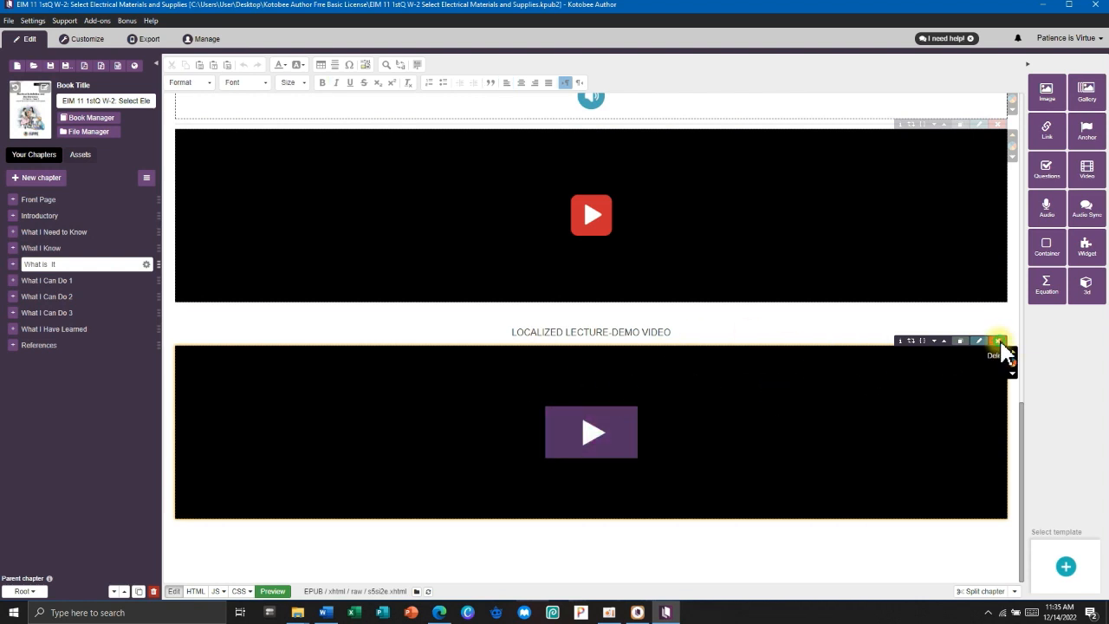
left_click(999, 342)
left_click(630, 137)
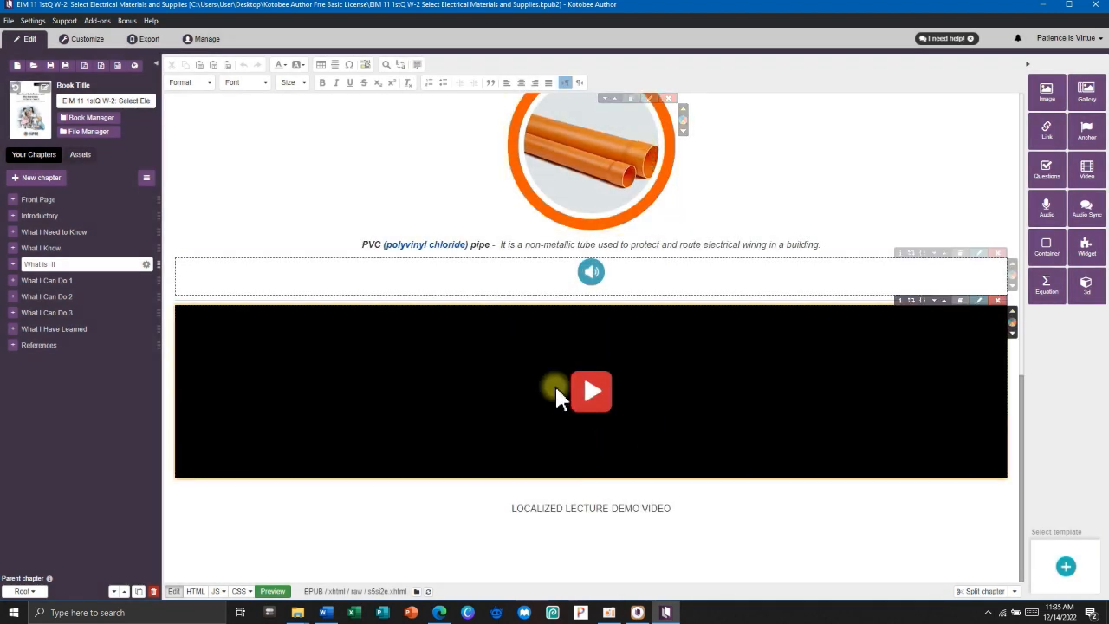
left_click(138, 40)
Export a standard EPUB under the suggested name and select it in the opened EPUB Output folder.
left_click(217, 242)
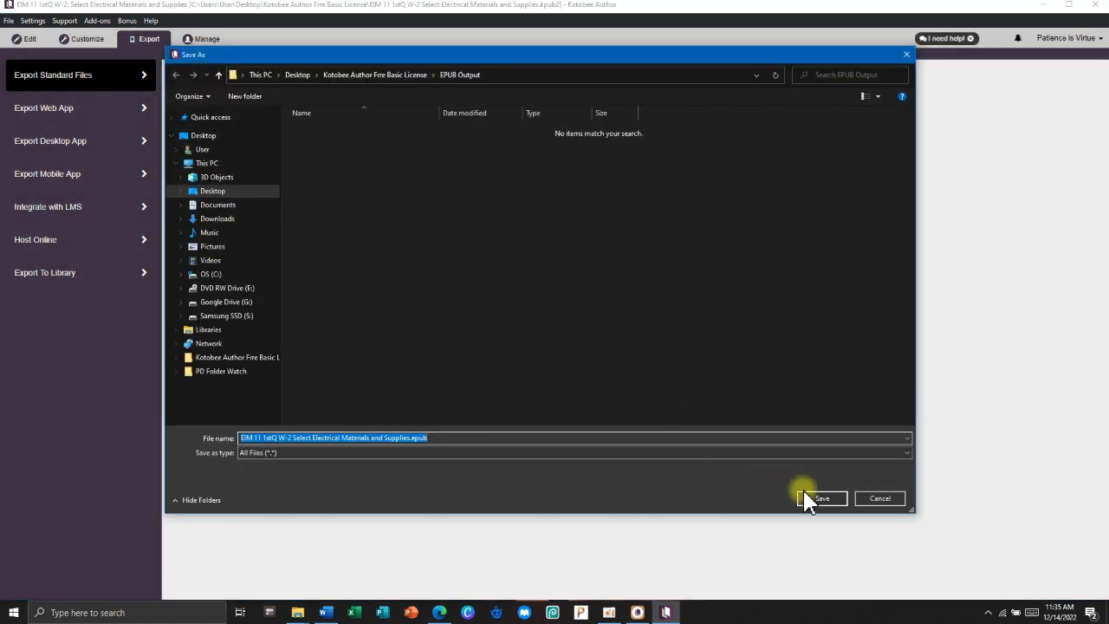
left_click(809, 499)
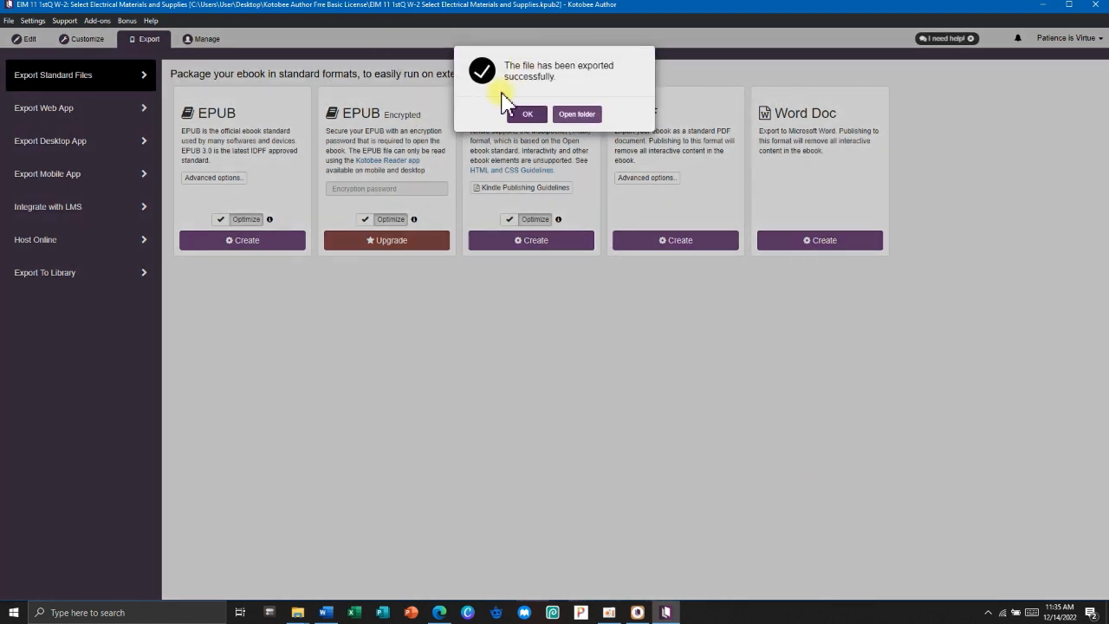
left_click(577, 113)
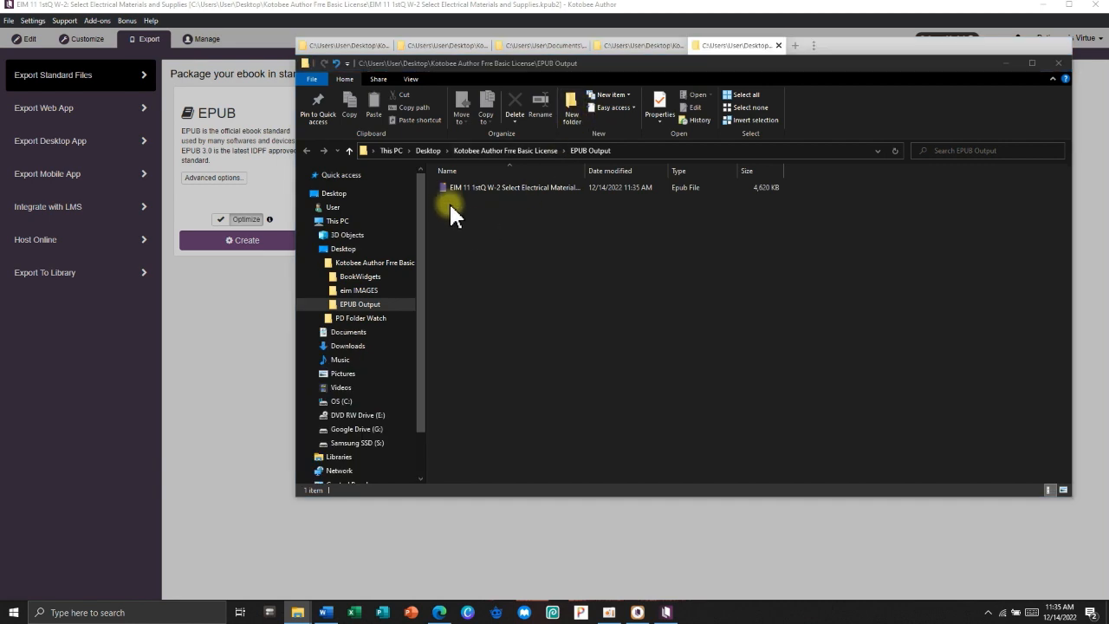
left_click(459, 188)
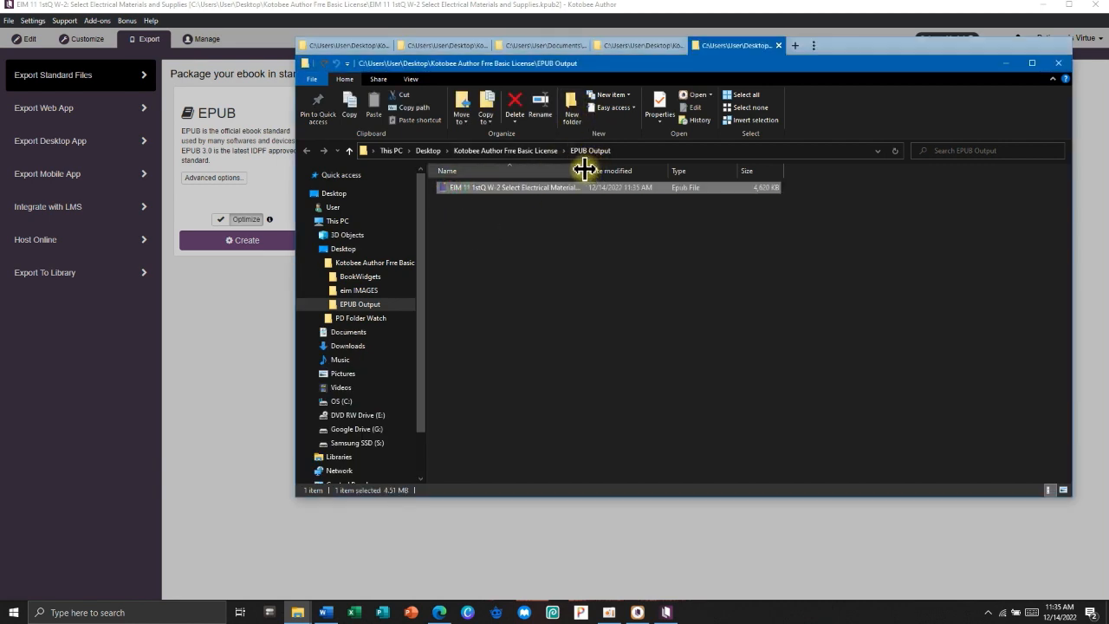
Copy the EIM 11 1stQ W-2 EPUB into Lenovo Tab M10 HD > Internal shared storage > KOTOBEE OUTPUT.
left_click_drag(584, 168, 718, 167)
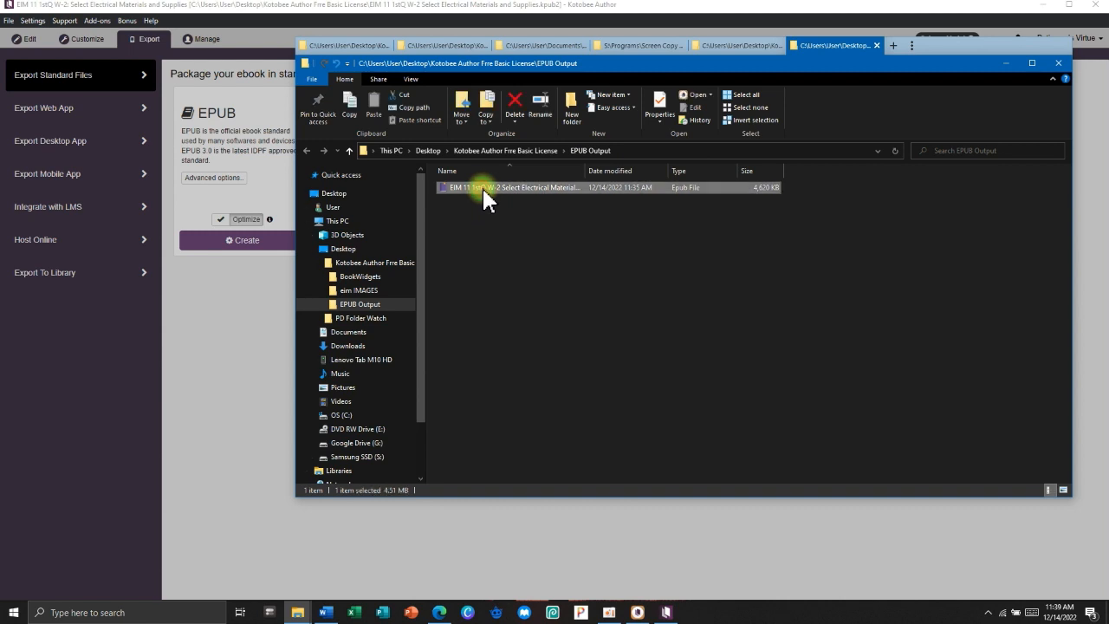
right_click(484, 189)
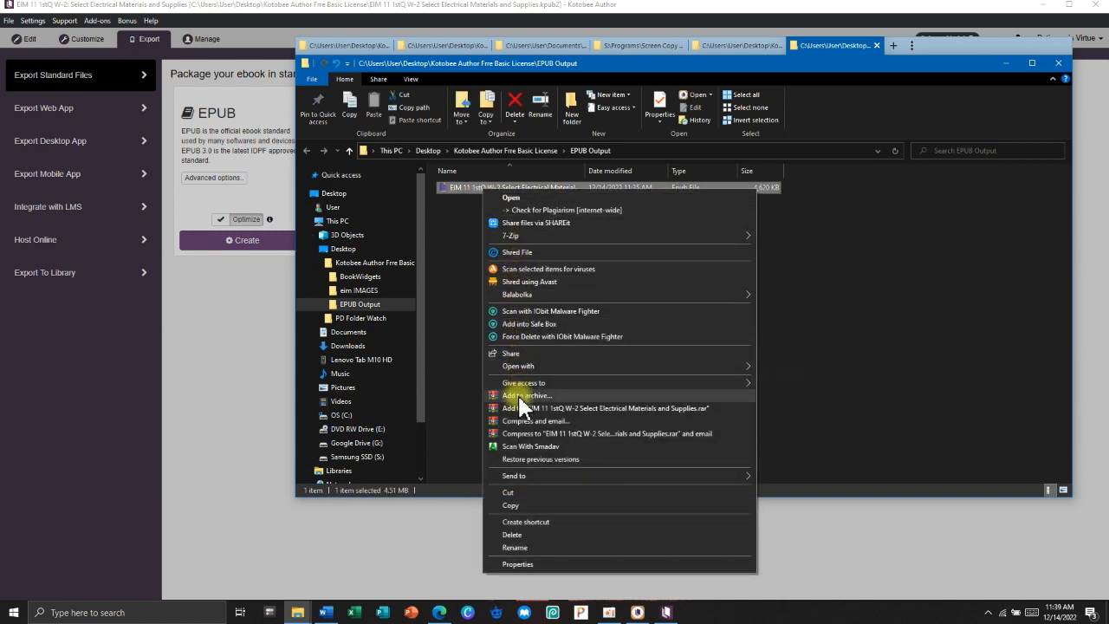
left_click(511, 506)
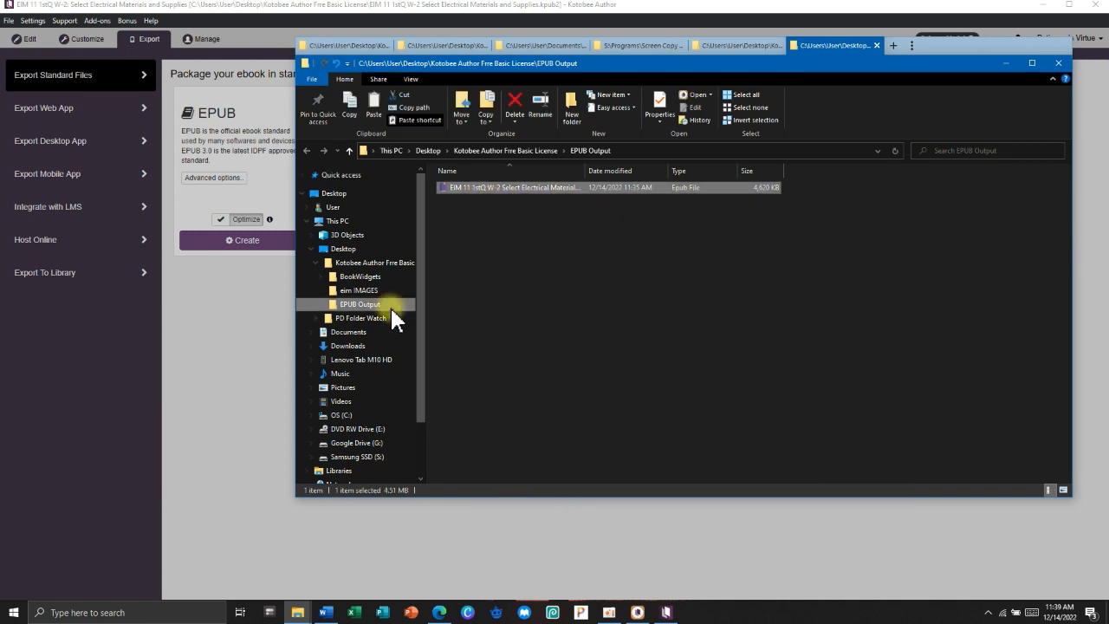
left_click(363, 362)
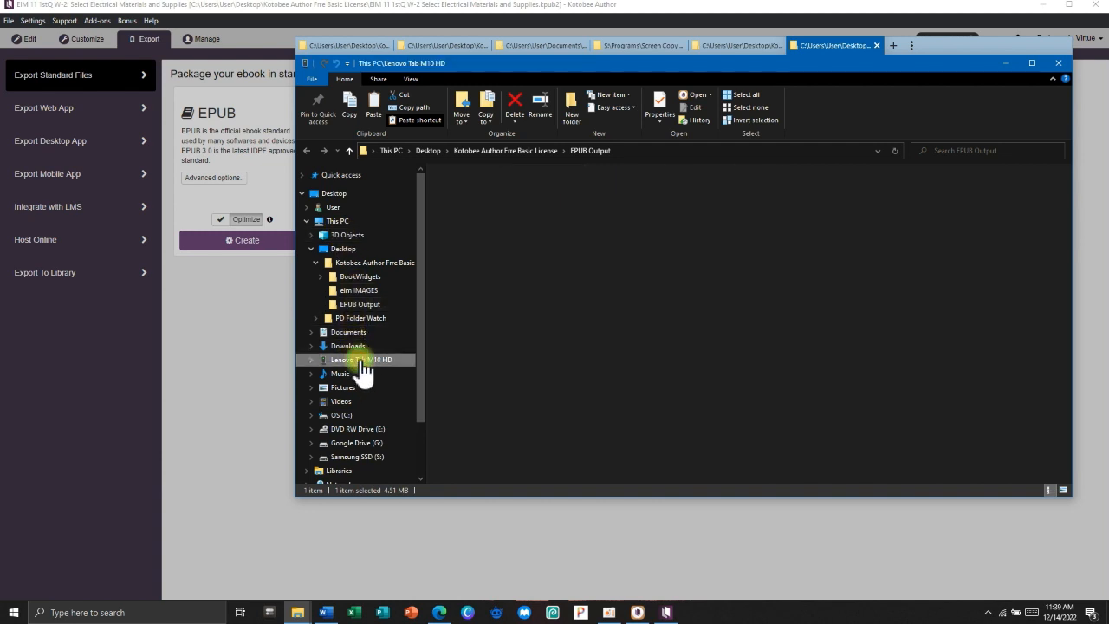
double_click(486, 212)
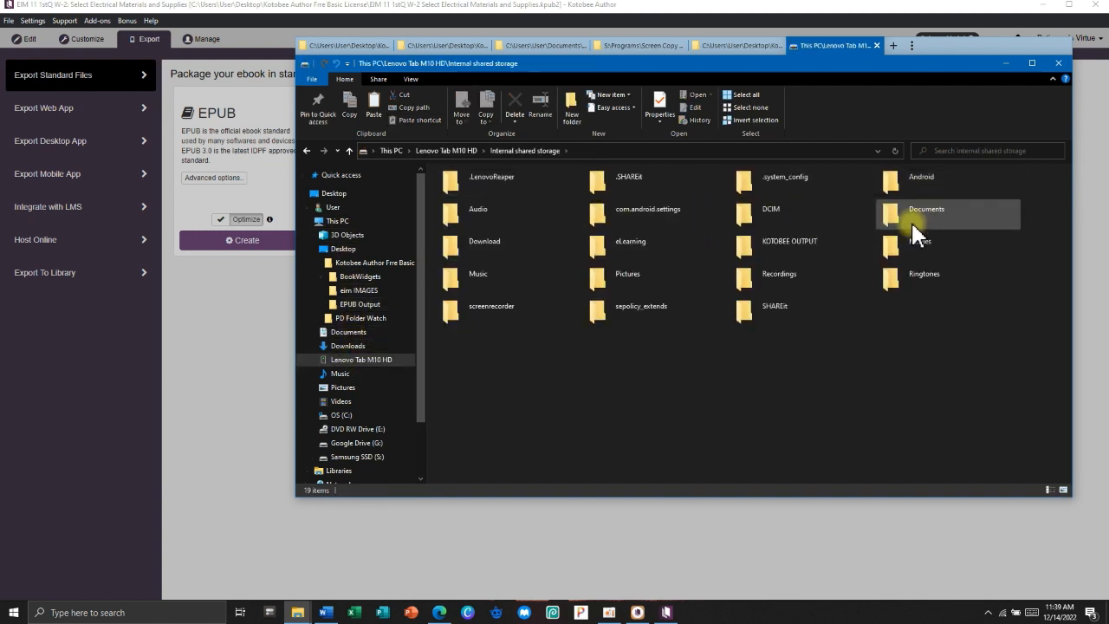
double_click(761, 245)
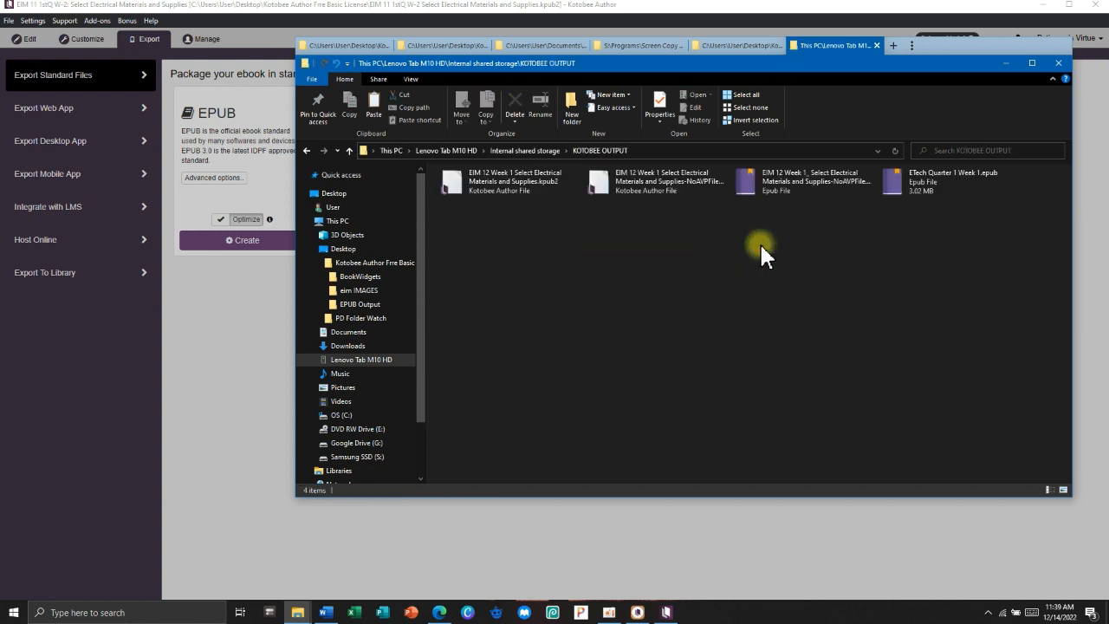
right_click(611, 241)
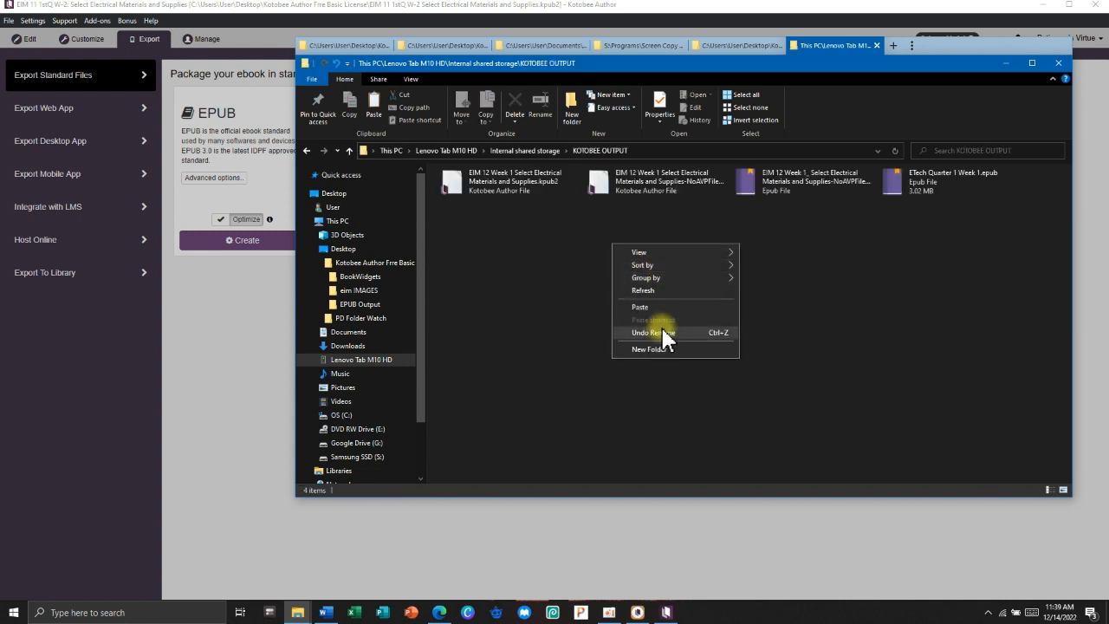
left_click(644, 303)
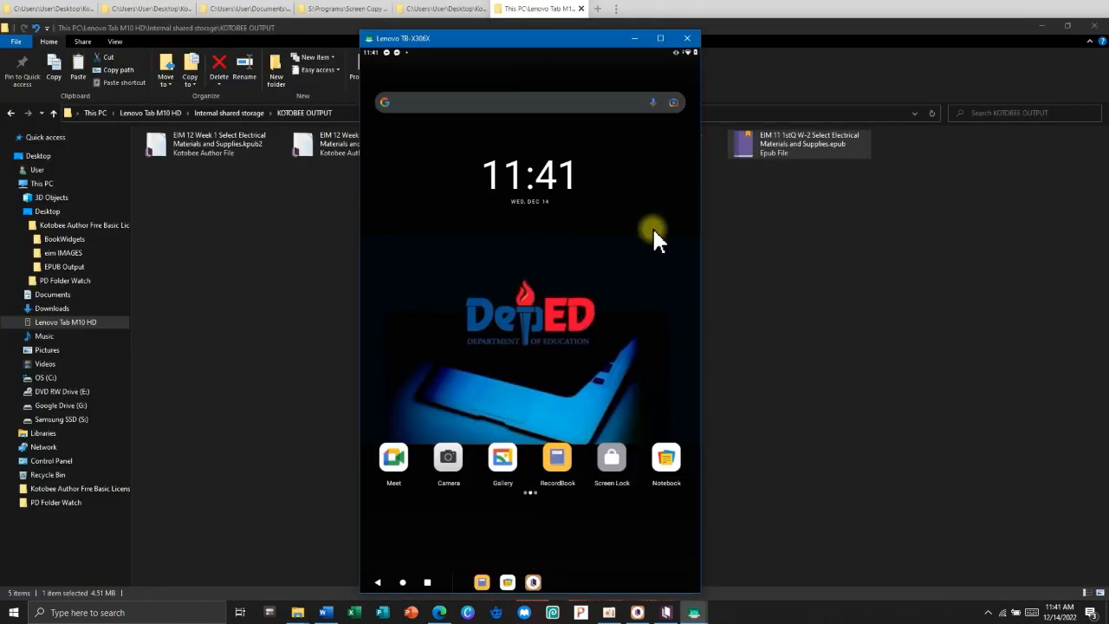
left_click(768, 248)
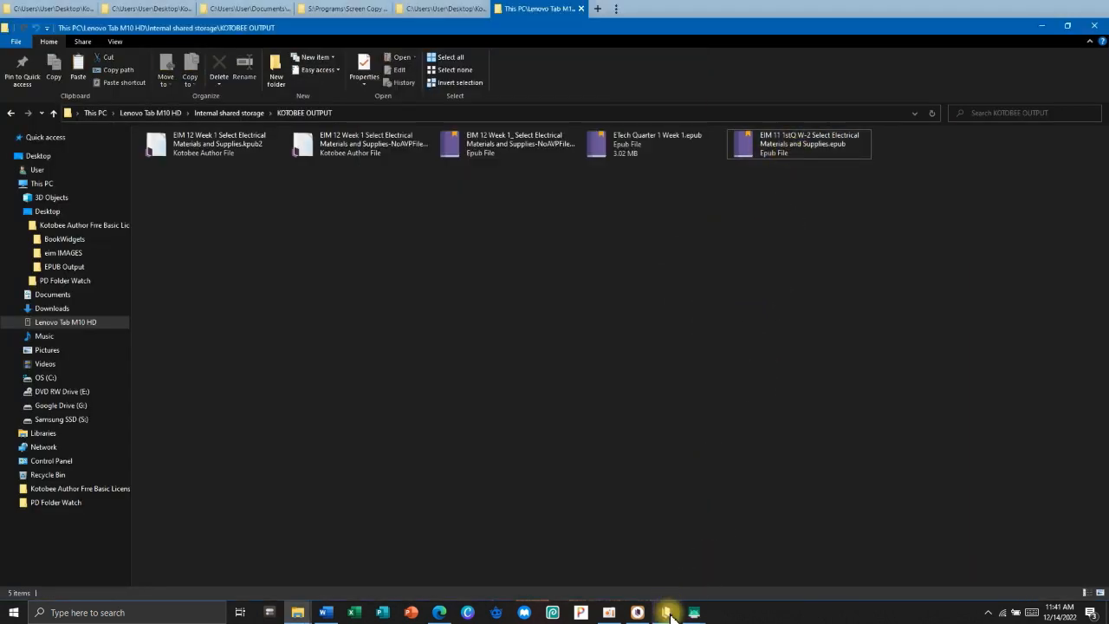
Launch Kotobee Reader from the tablet's app list in the mirror window.
left_click(761, 579)
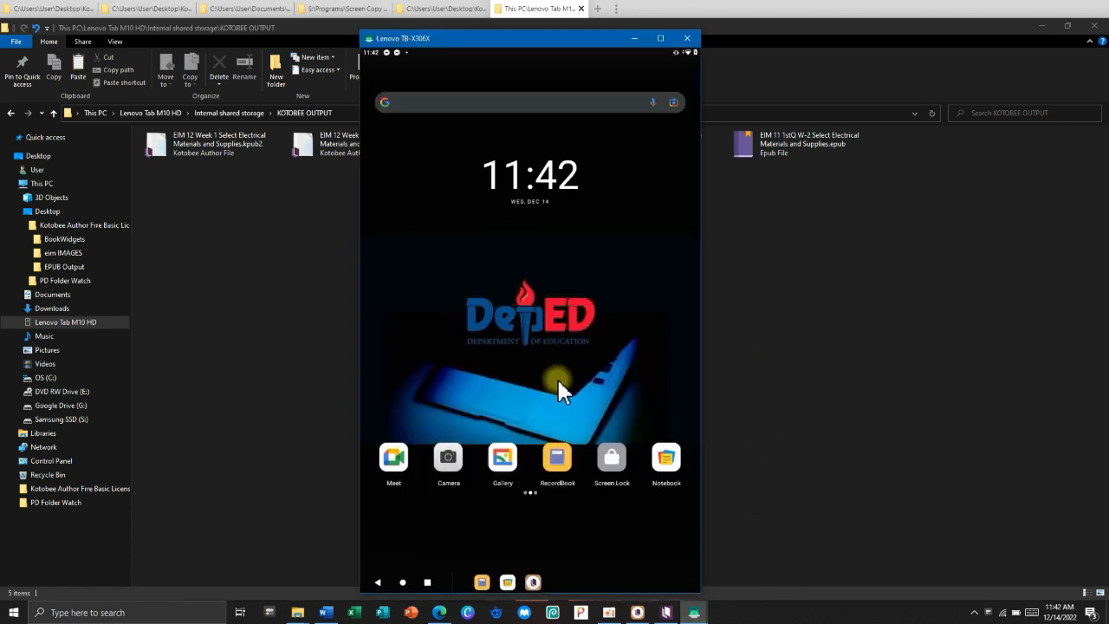
left_click_drag(564, 390, 587, 136)
scroll(592, 447, "down", 3)
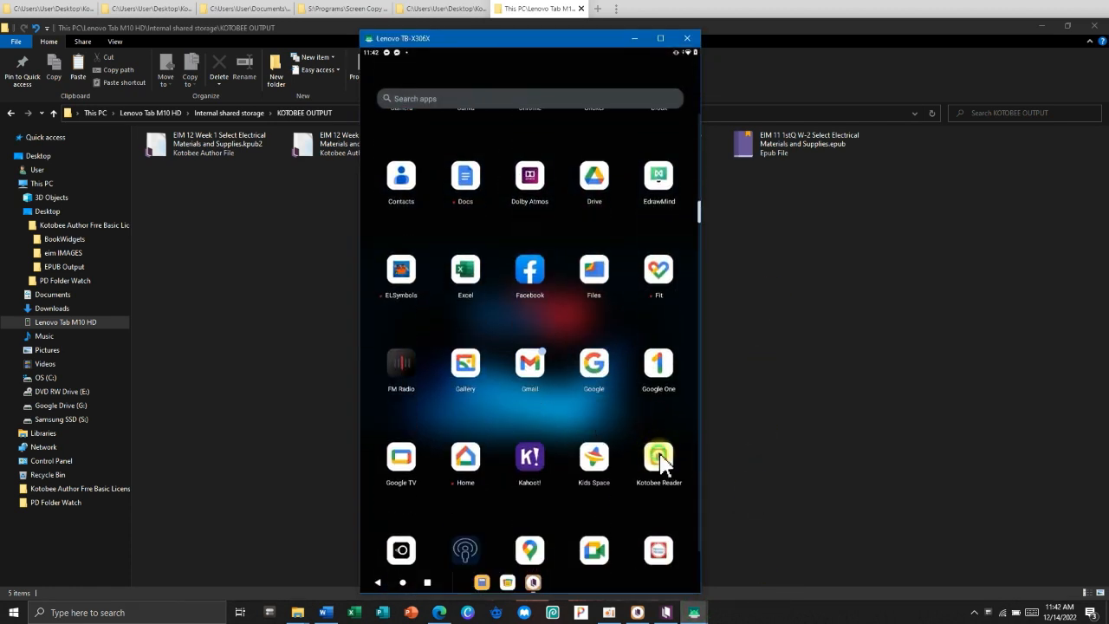
left_click(659, 460)
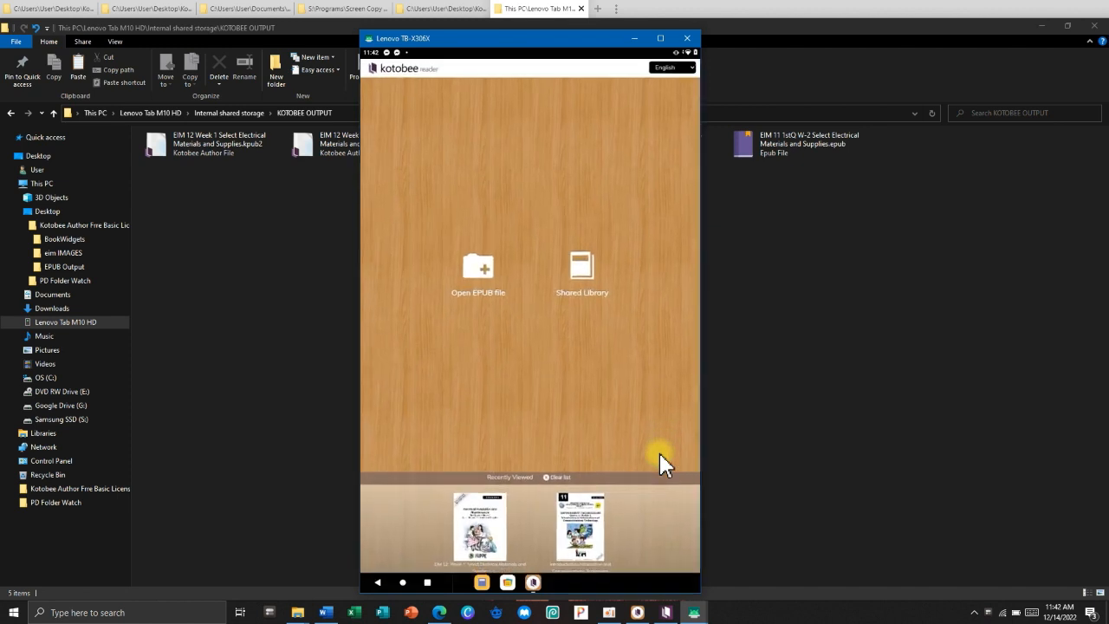
Open the EIM 11 EPUB file from the tablet's KOTOBEE OUTPUT folder.
left_click(478, 271)
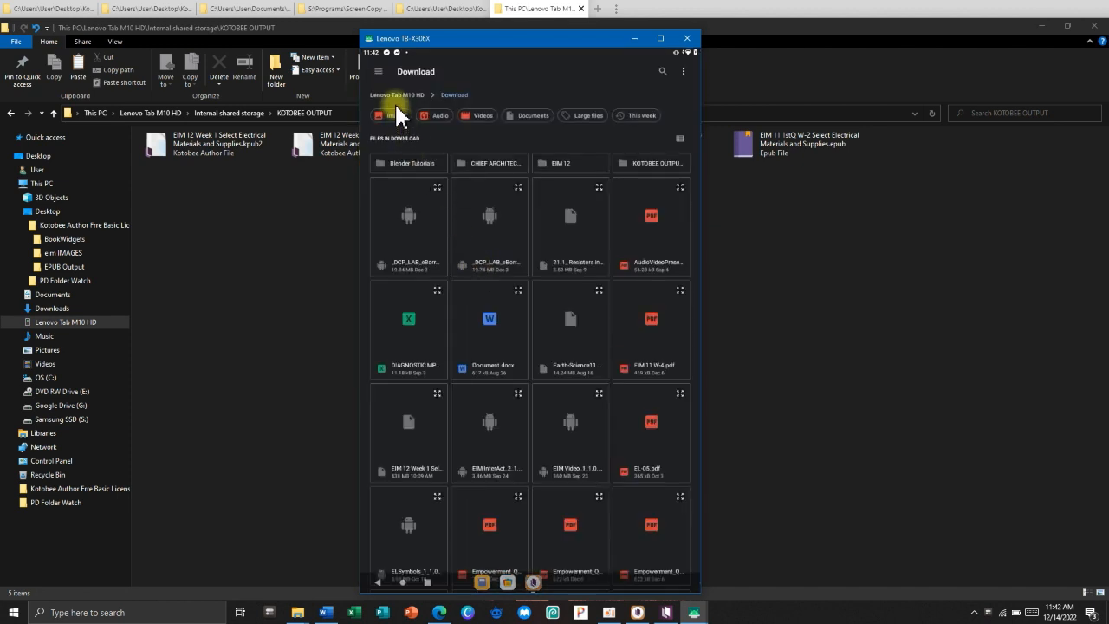
left_click(396, 95)
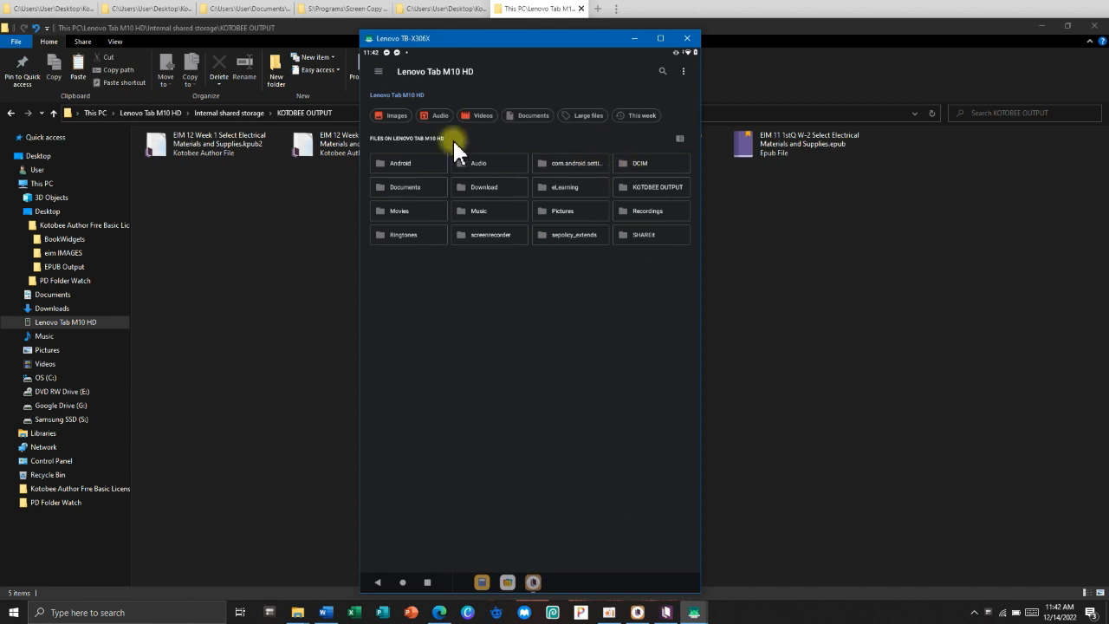
left_click(642, 194)
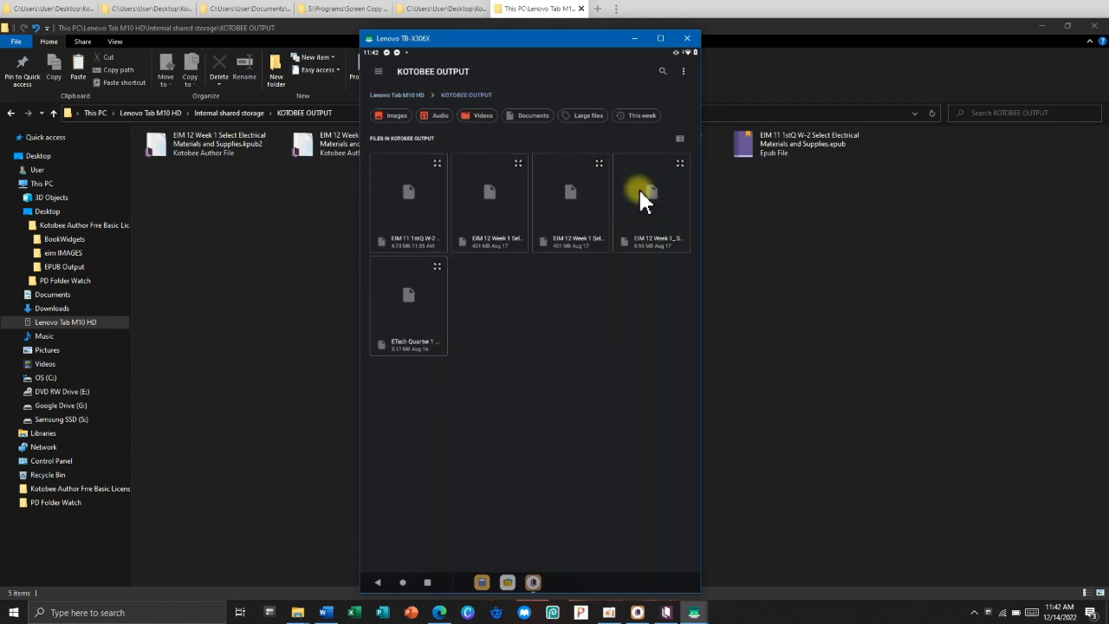
left_click(416, 222)
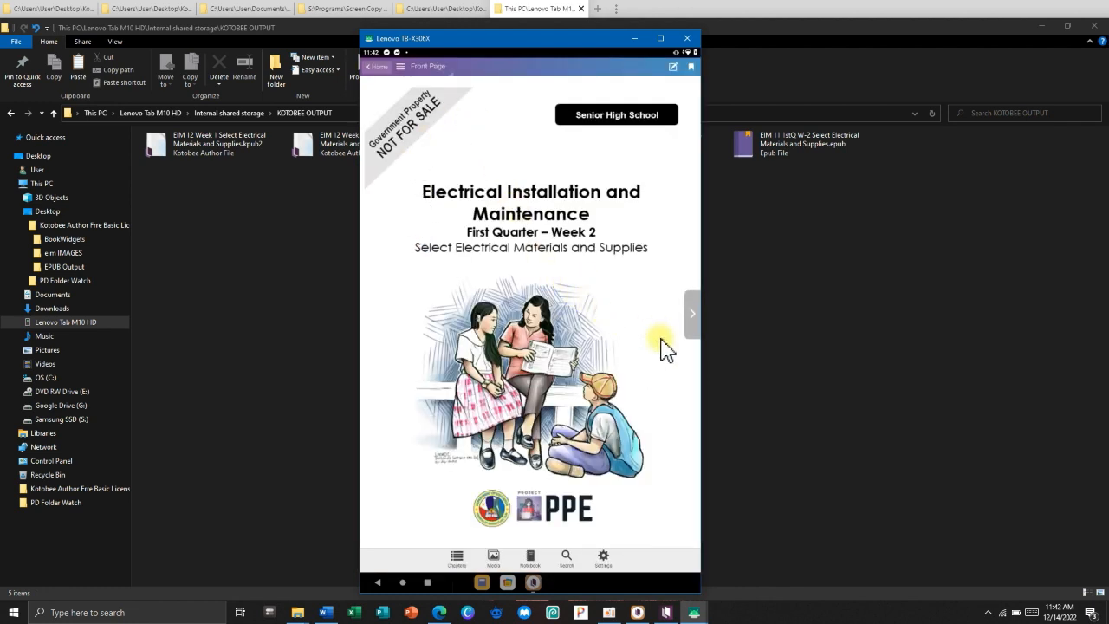
Page forward from the cover through What I Need To Know to the What I Know quiz.
left_click(694, 321)
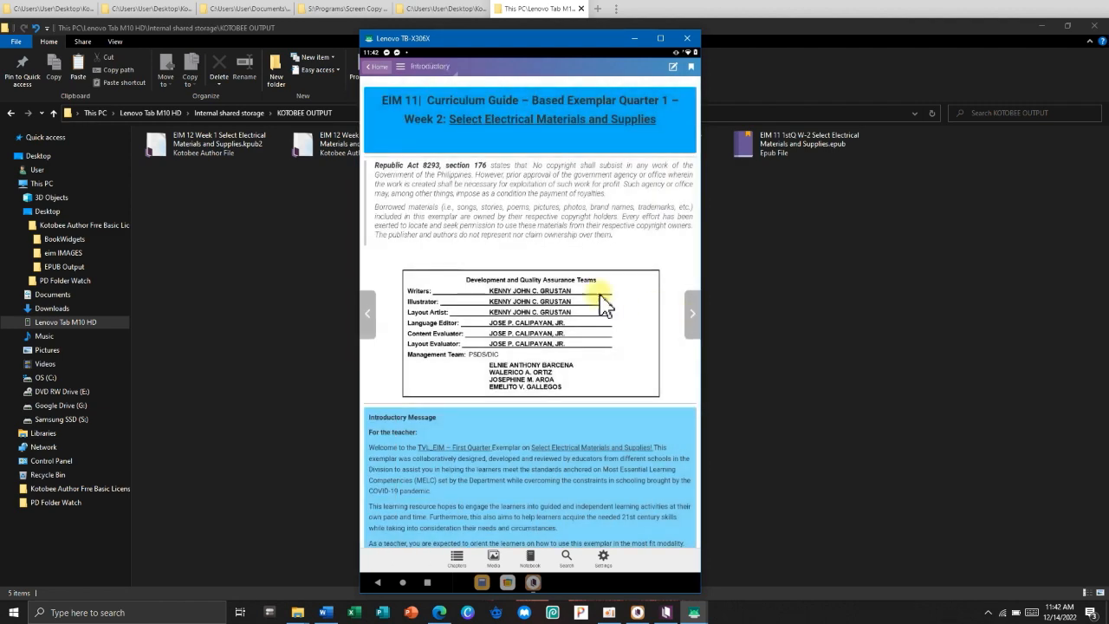
scroll(579, 353, "down", 2)
scroll(579, 354, "up", 2)
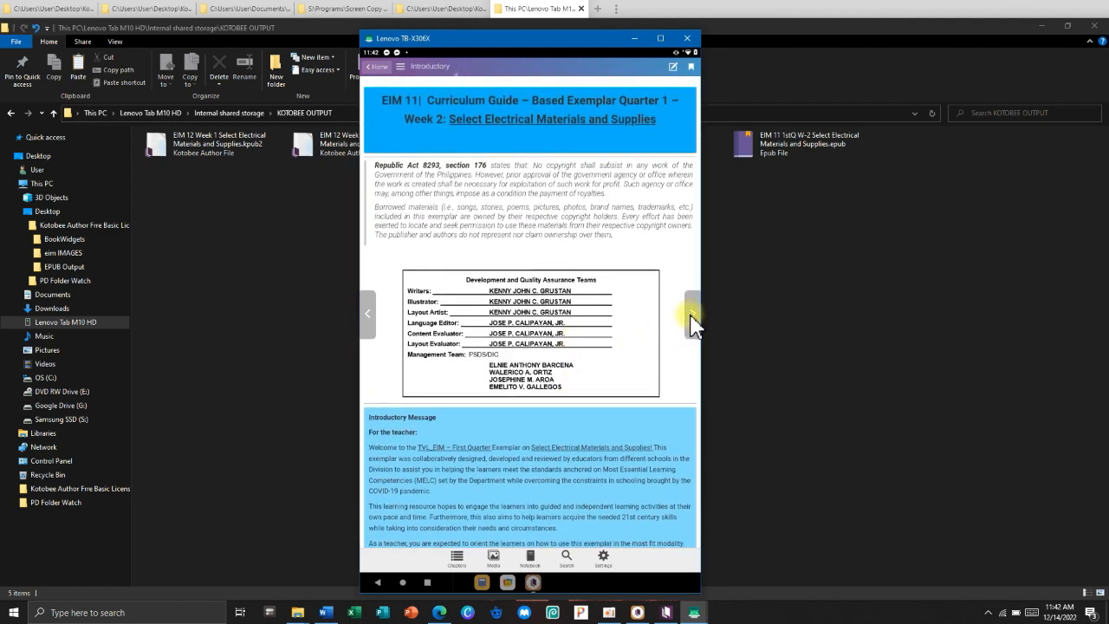
left_click(692, 321)
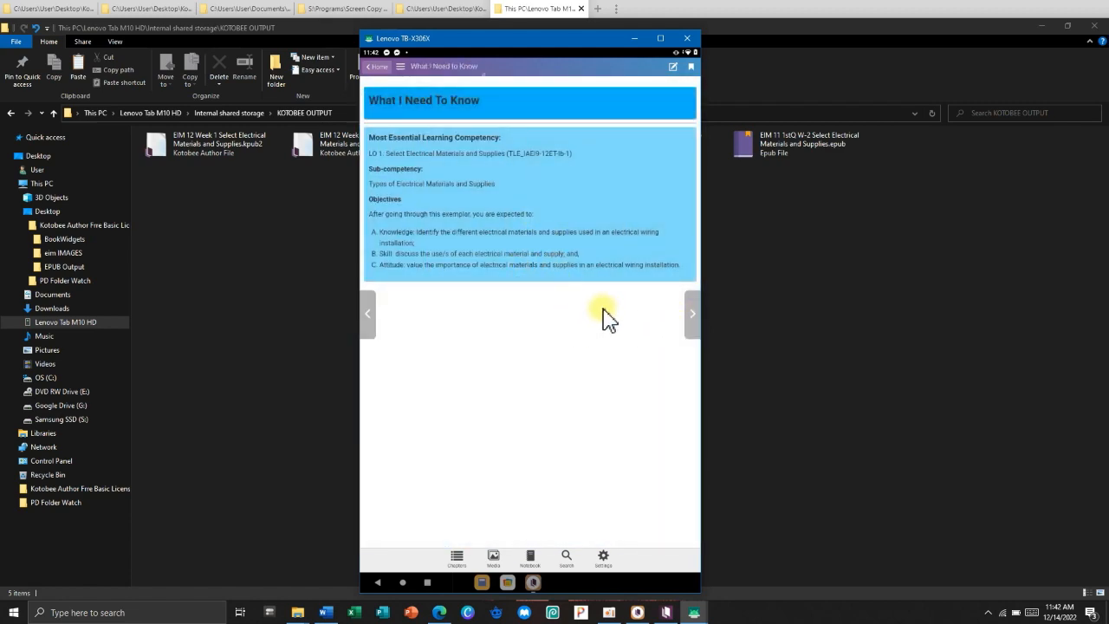
left_click(693, 322)
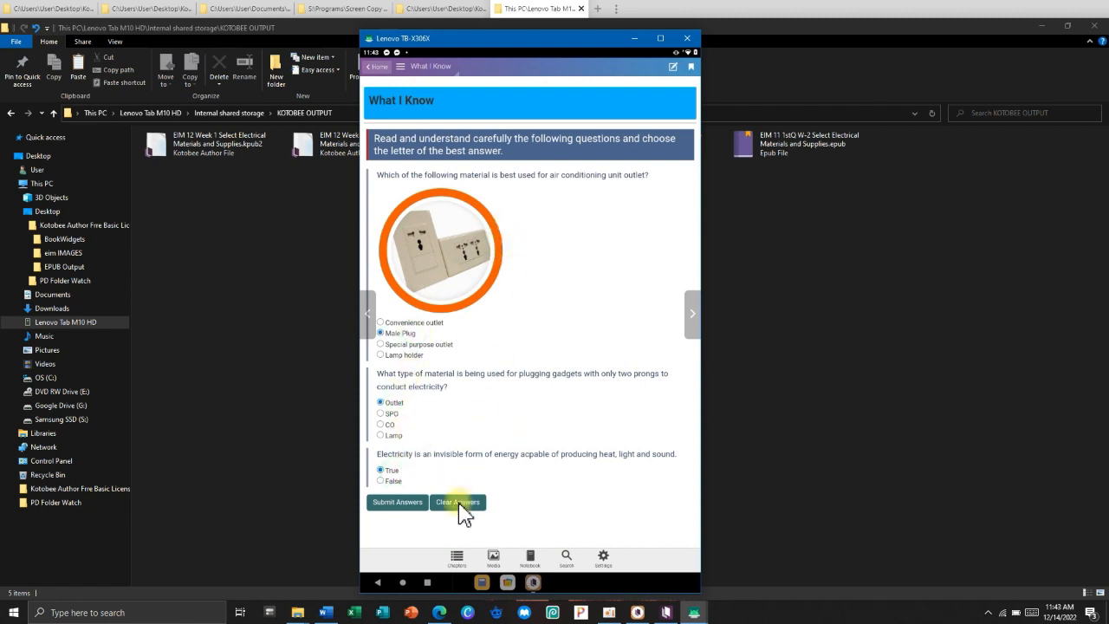
Submit the What I Know quiz for 66.7/100 and turn to the What is It? page.
left_click(398, 502)
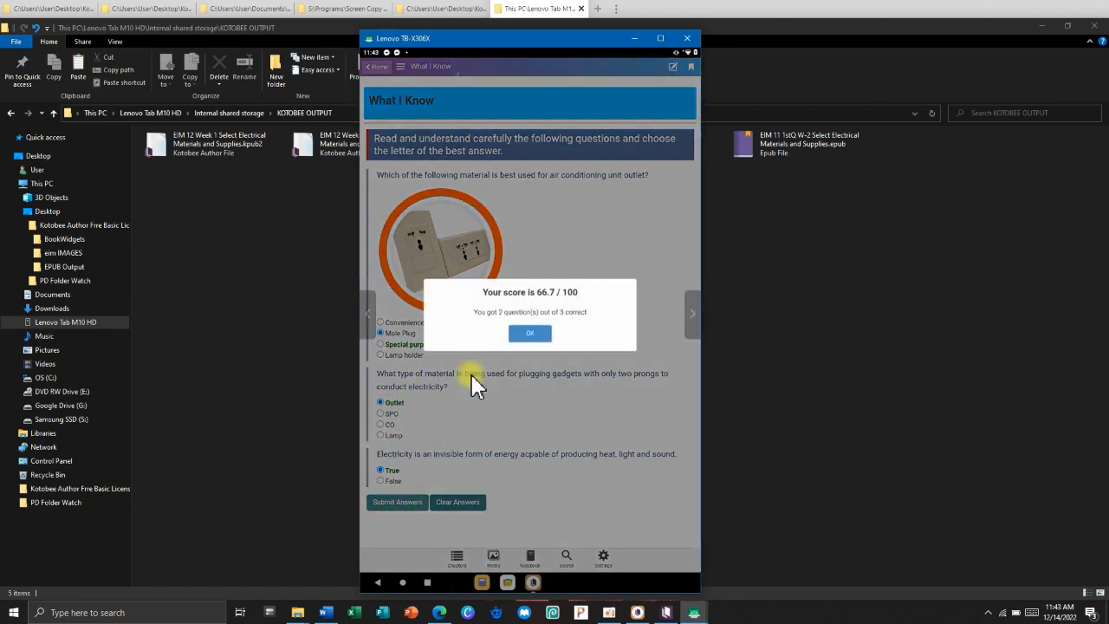
left_click(531, 335)
left_click(692, 322)
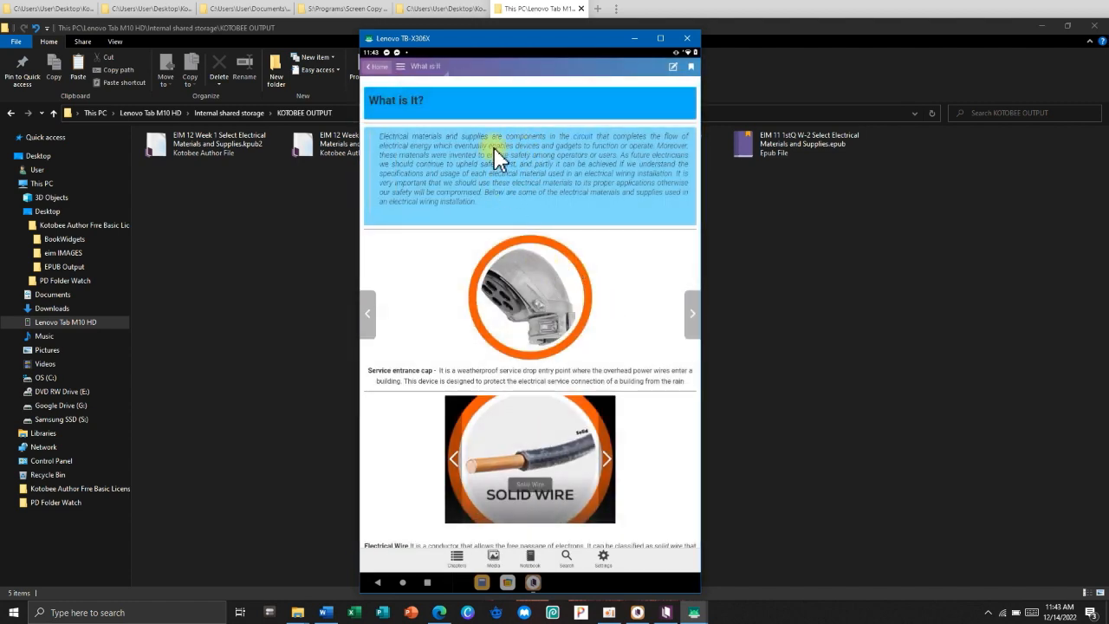
Show and dismiss the glossary definition of 'circuit', then advance the wire carousel.
left_click(578, 137)
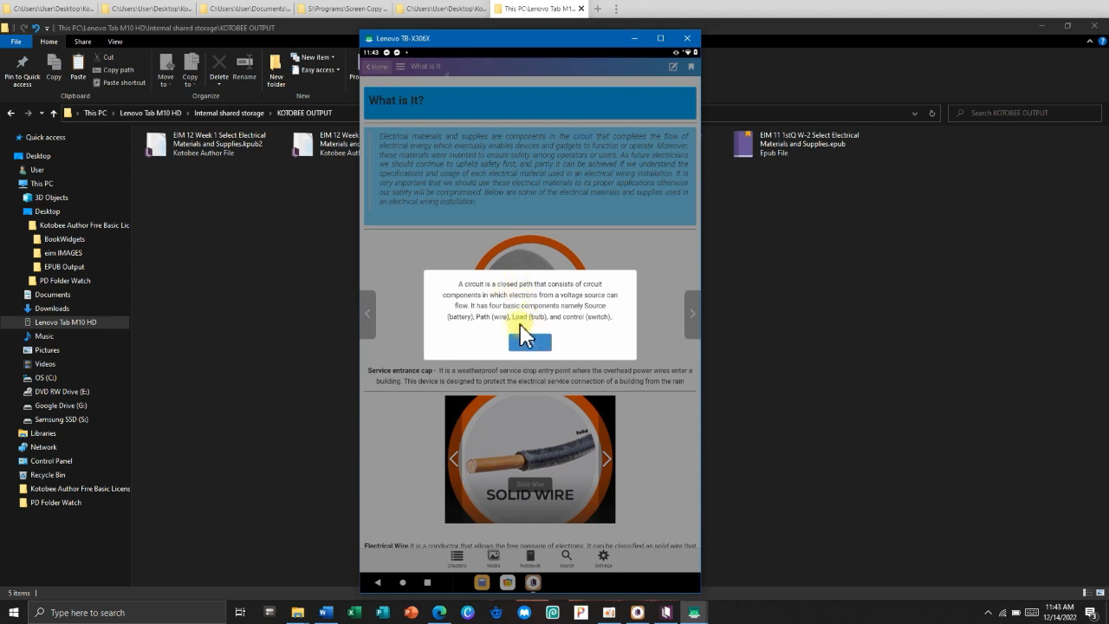
left_click(526, 336)
scroll(526, 320, "down", 2)
left_click(607, 354)
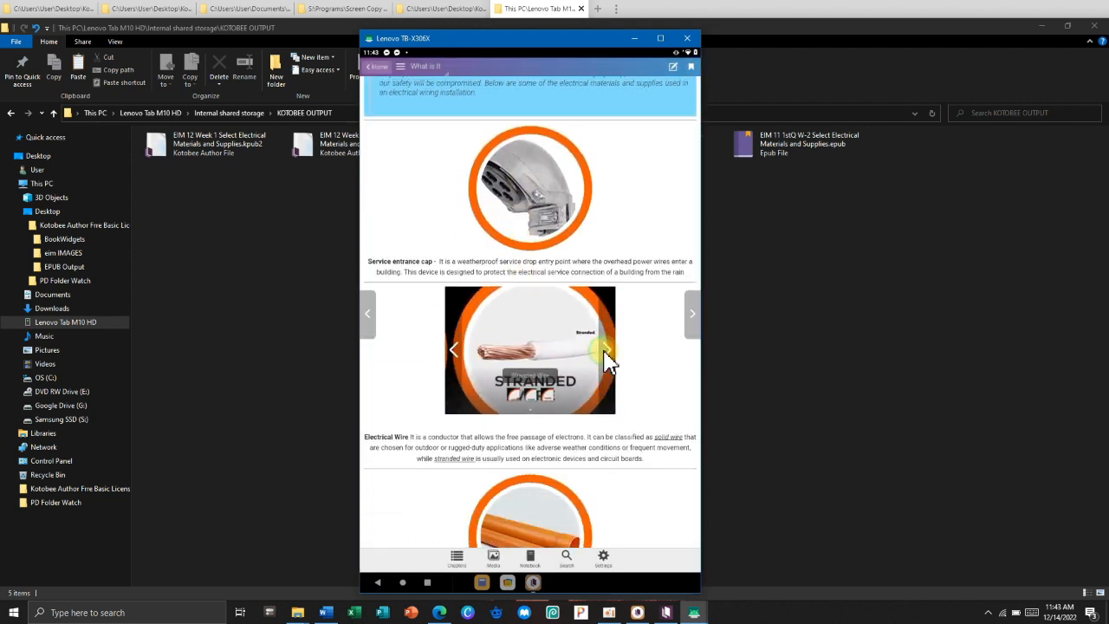
Play the read-aloud audio for the PVC pipe item.
scroll(508, 228, "down", 2)
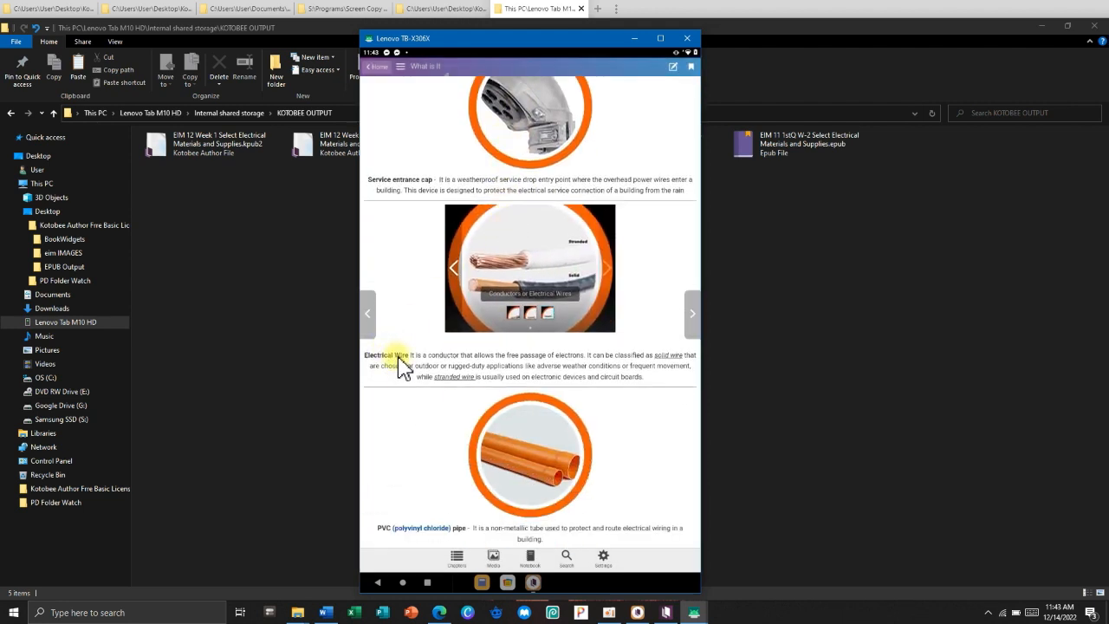
scroll(457, 490, "down", 1)
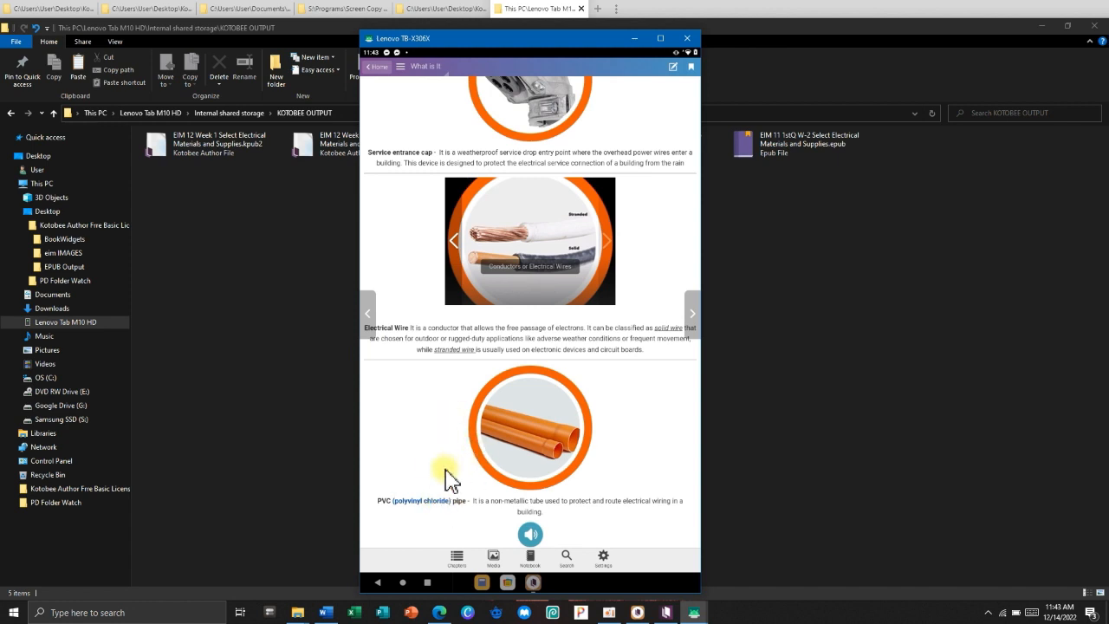
scroll(511, 359, "up", 5)
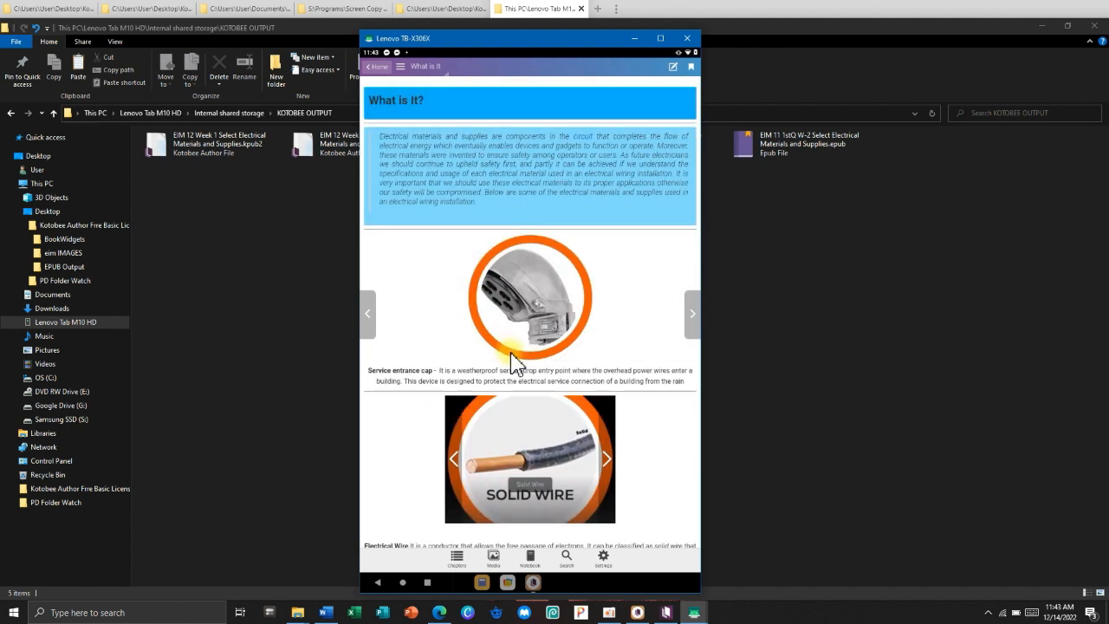
scroll(545, 362, "down", 10)
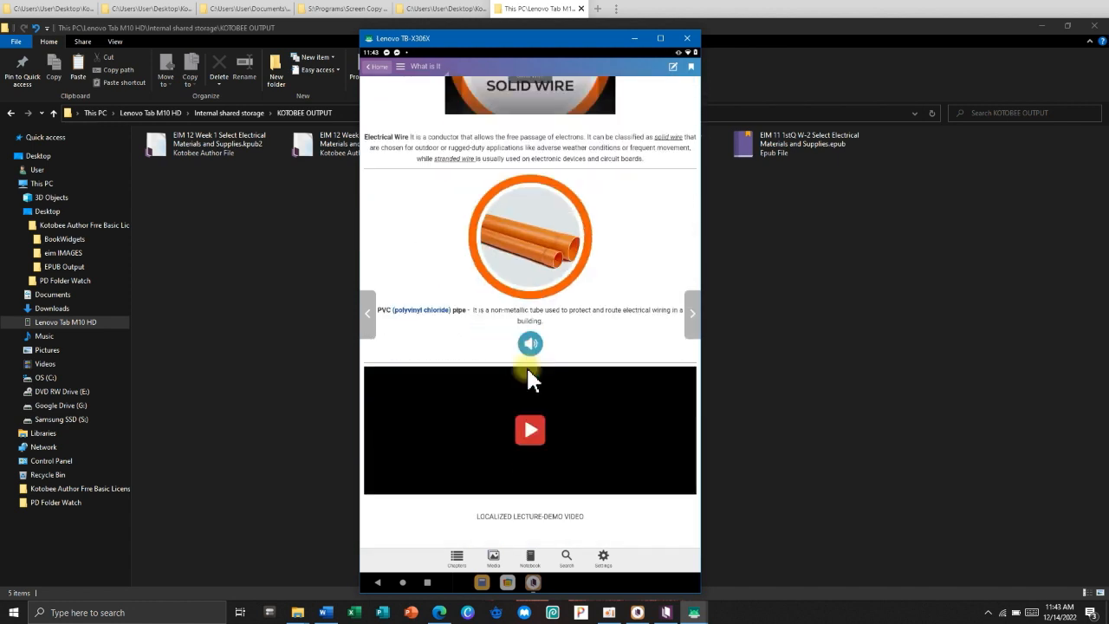
left_click(531, 336)
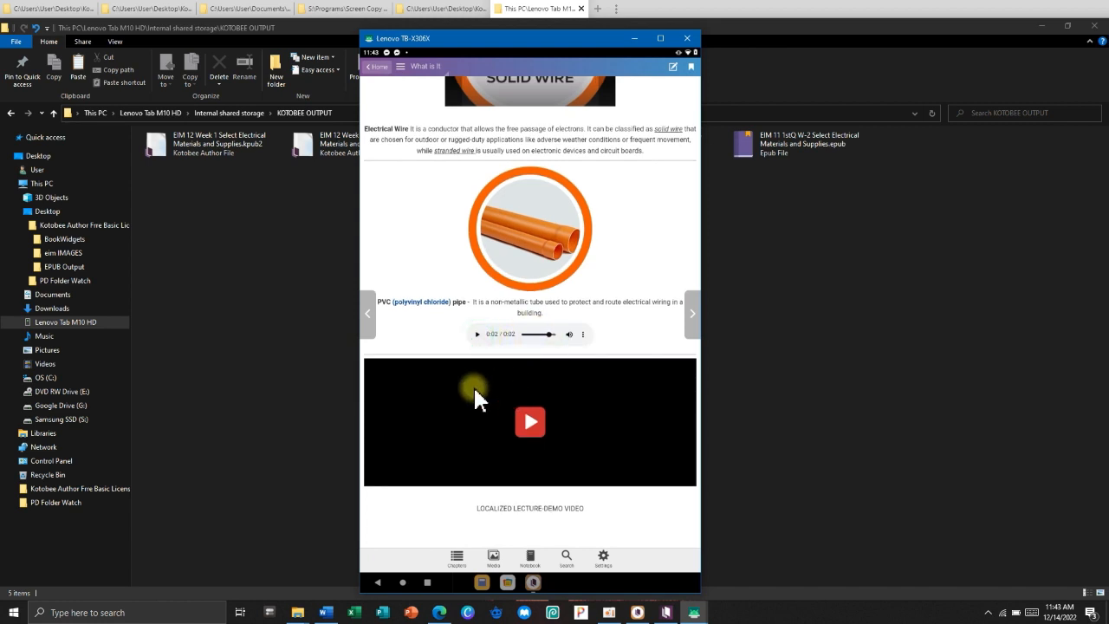
Play the embedded lecture-demo video, then pause it.
left_click(530, 424)
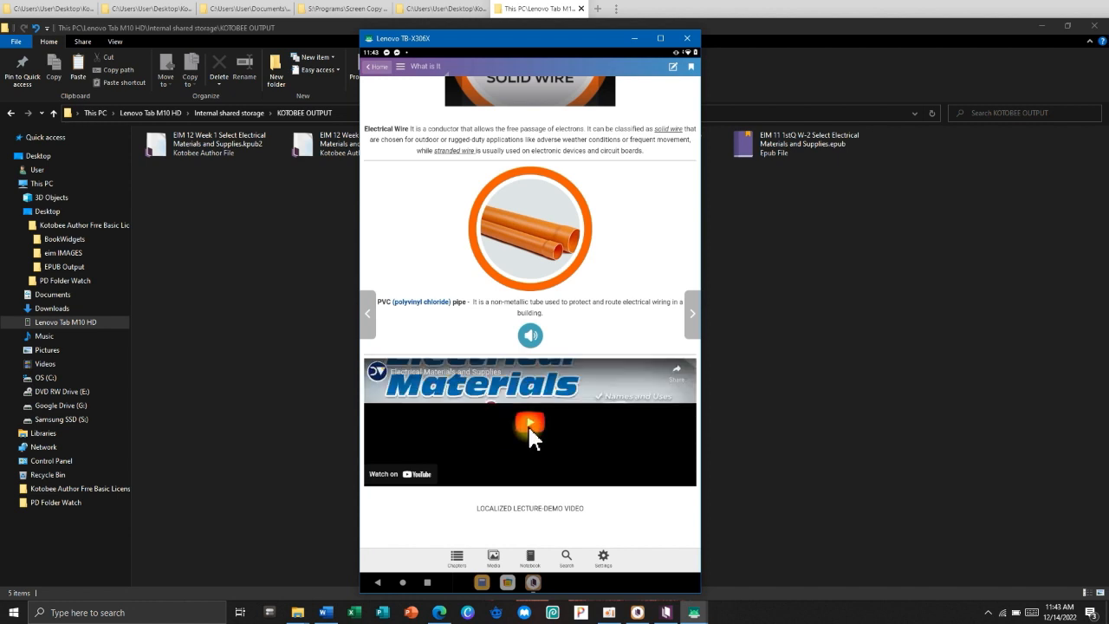
left_click(519, 435)
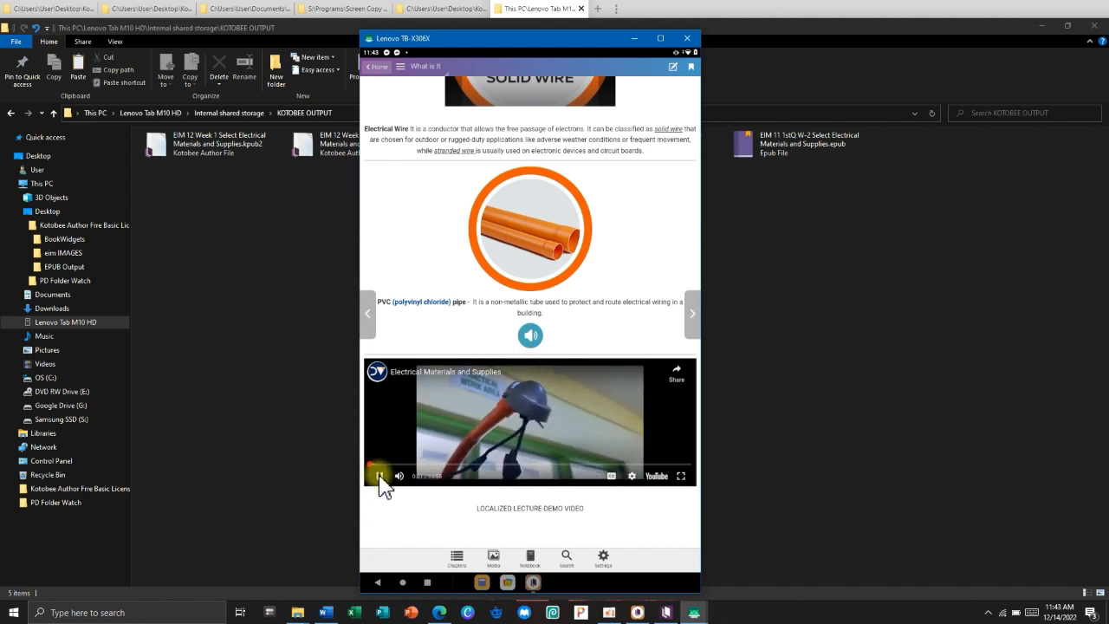
left_click(379, 478)
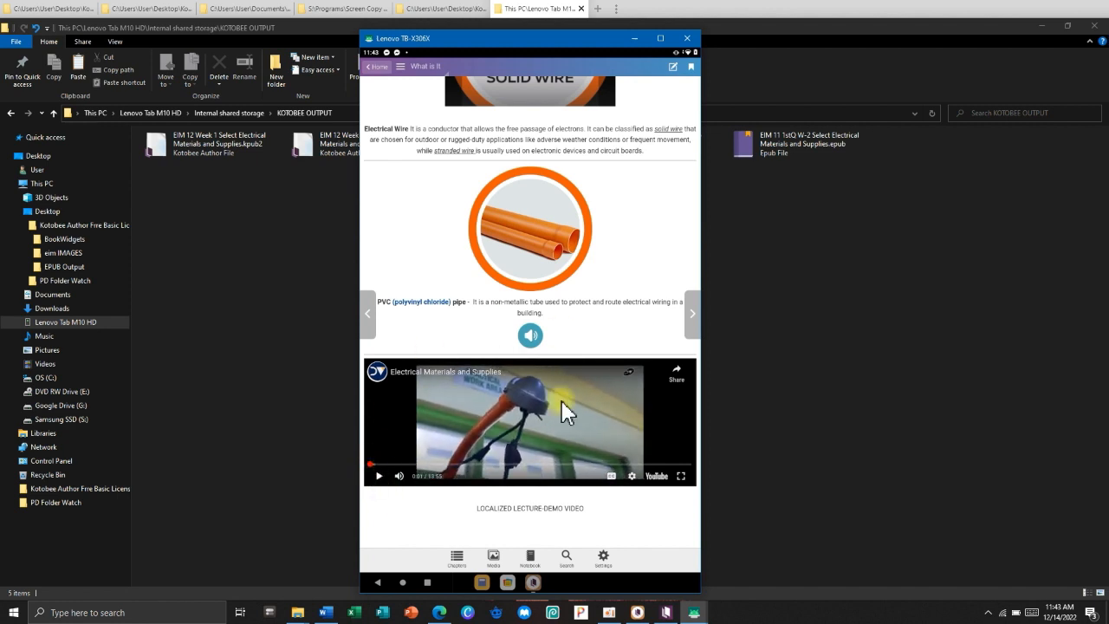
Move through What I Can Do 1, then via the table of contents to What I Can Do 2 and 3.
left_click(692, 316)
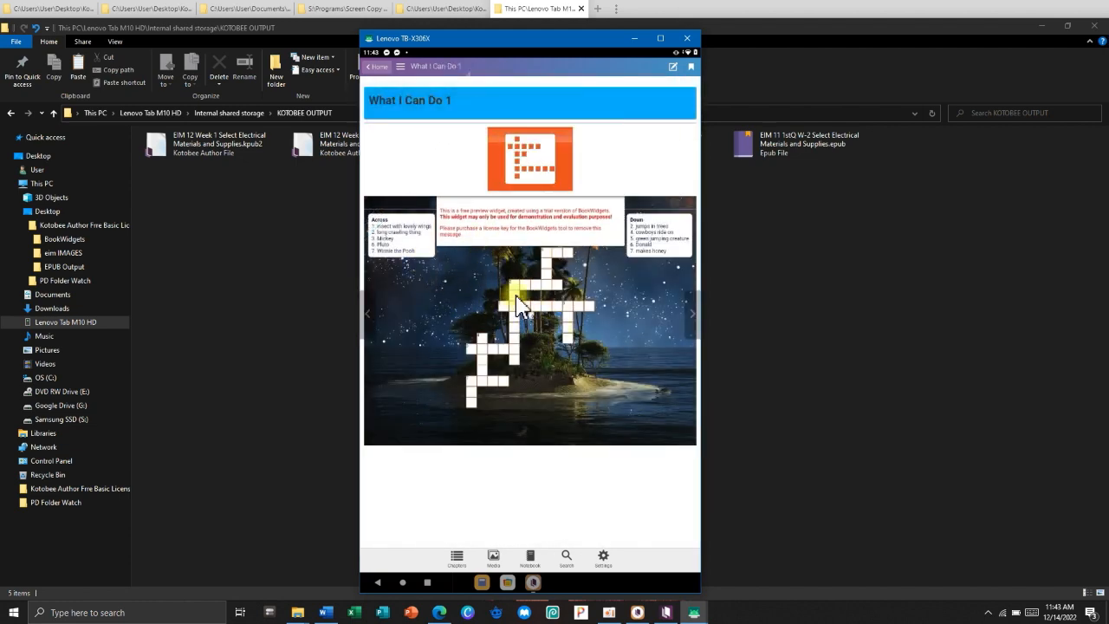
left_click(439, 72)
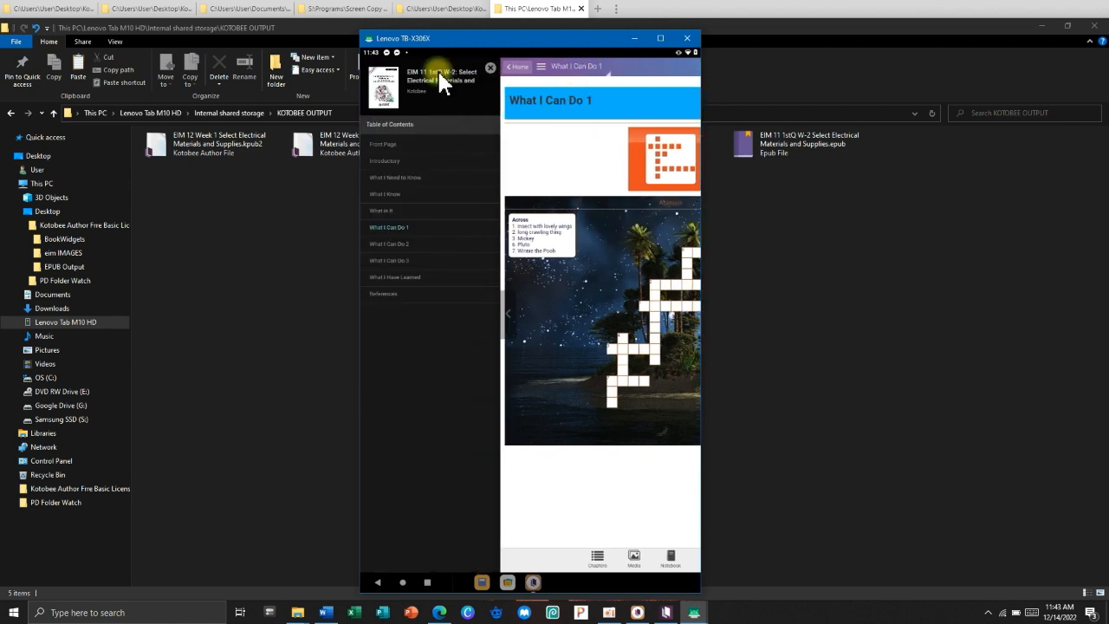
left_click(391, 244)
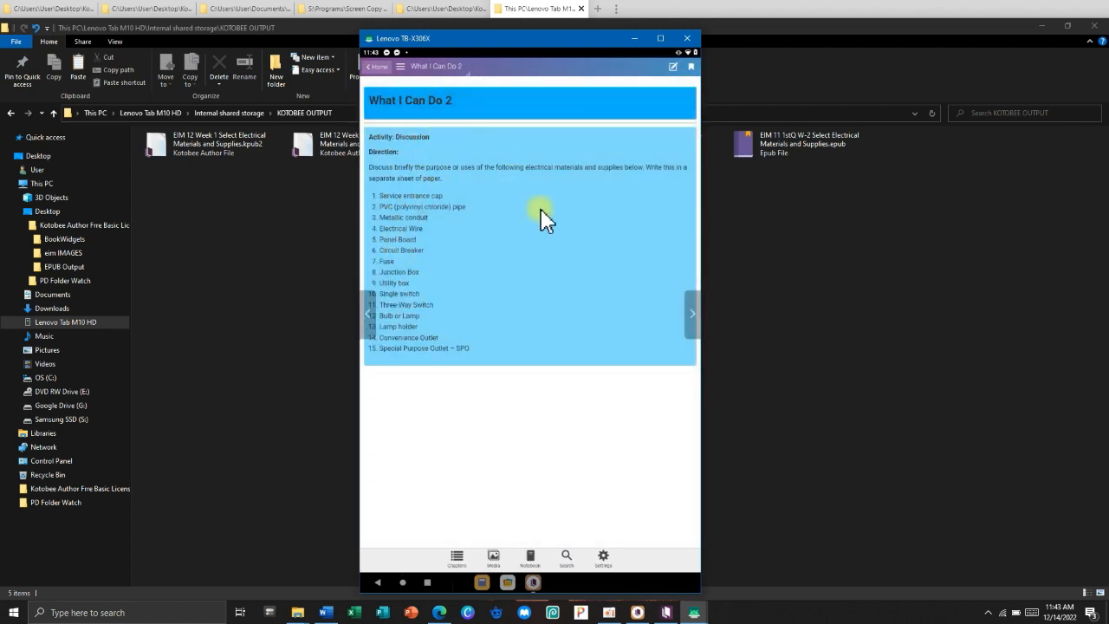
left_click(689, 314)
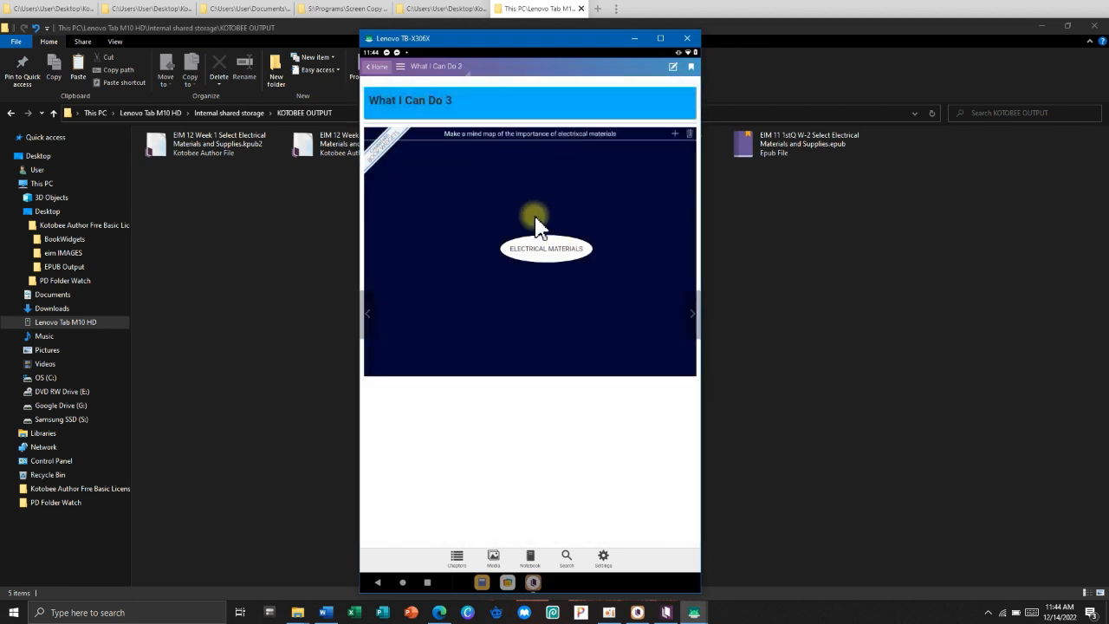
left_click_drag(547, 236, 576, 244)
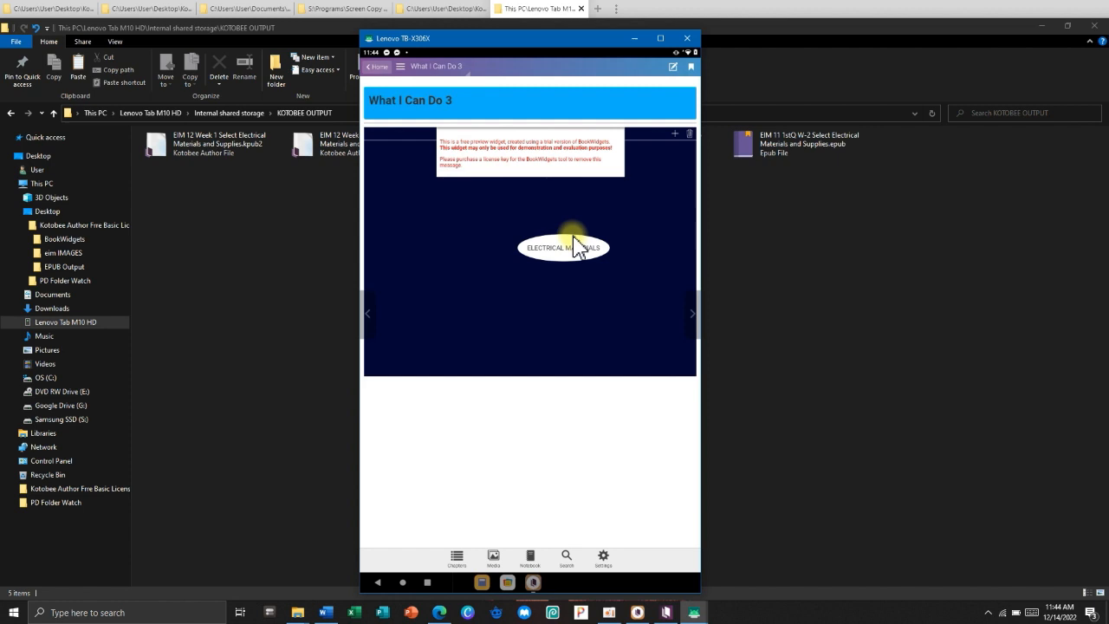
Add a mind-map node, link both nodes to ELECTRICAL MATERIALS, and type 'jhgiyfutodutid' into one.
left_click(675, 135)
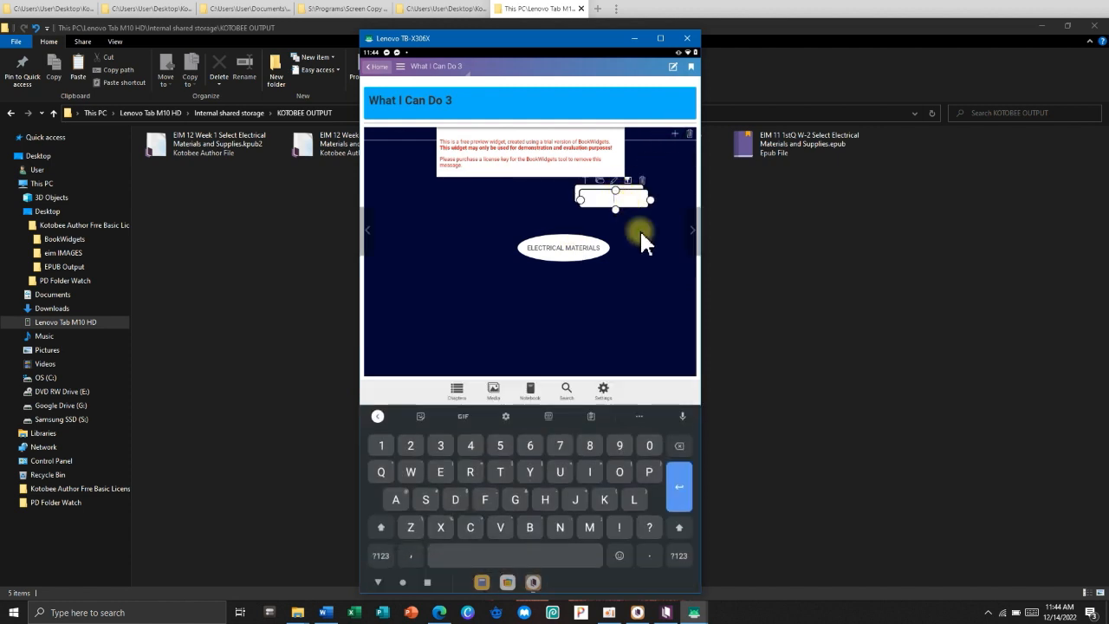
mouse_move(614, 243)
left_mouse_down()
mouse_move(447, 217)
mouse_move(541, 248)
left_mouse_up()
left_click(611, 193)
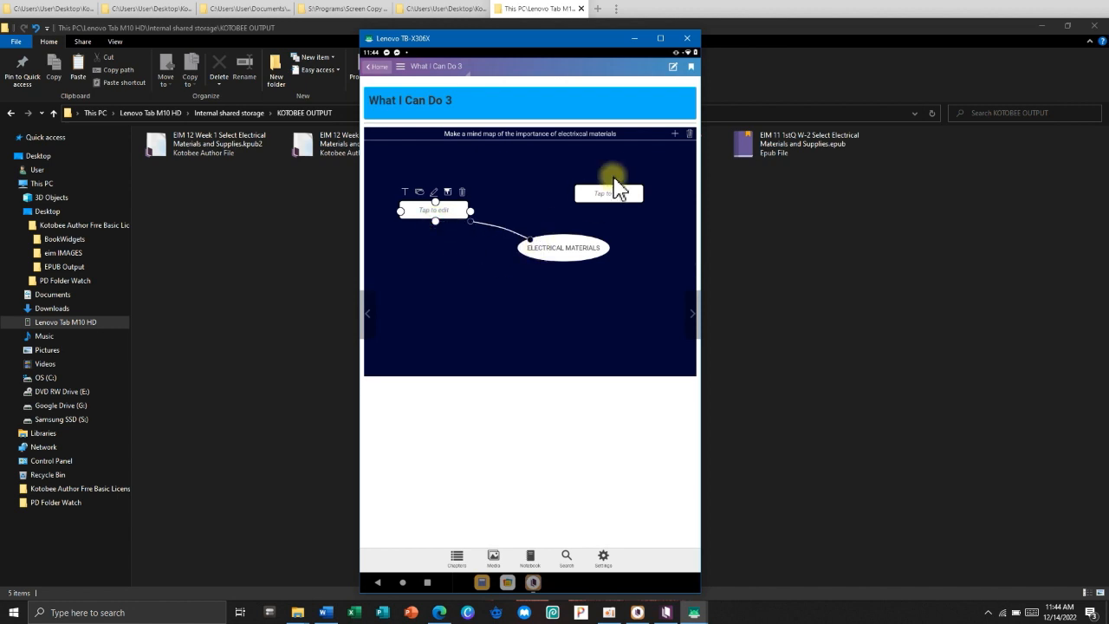
left_click_drag(611, 206, 574, 245)
left_click(594, 193)
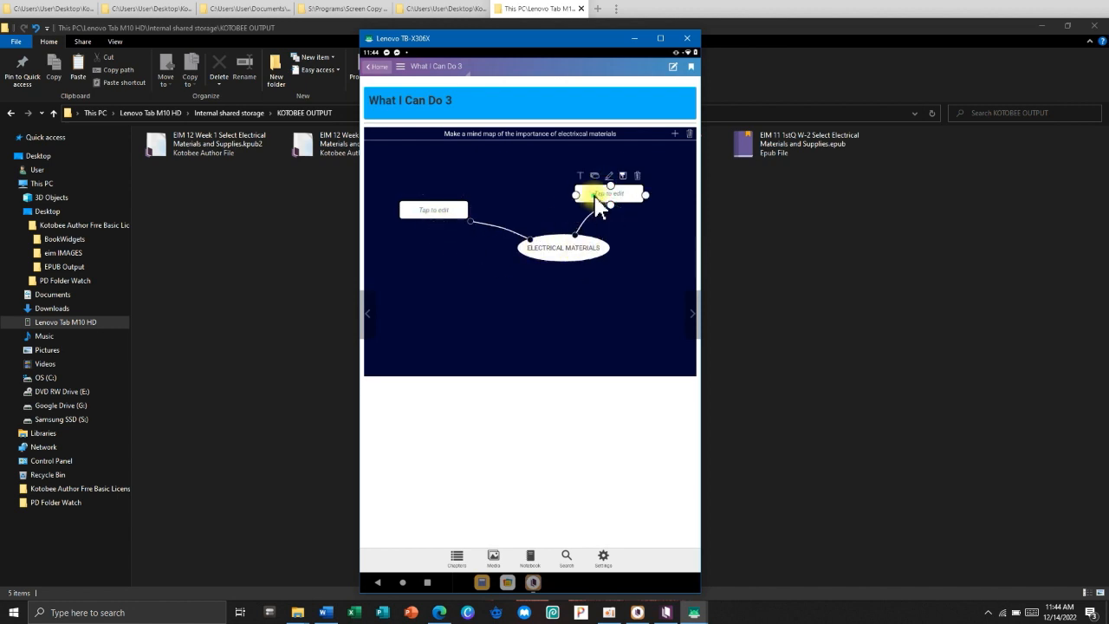
type("jhg")
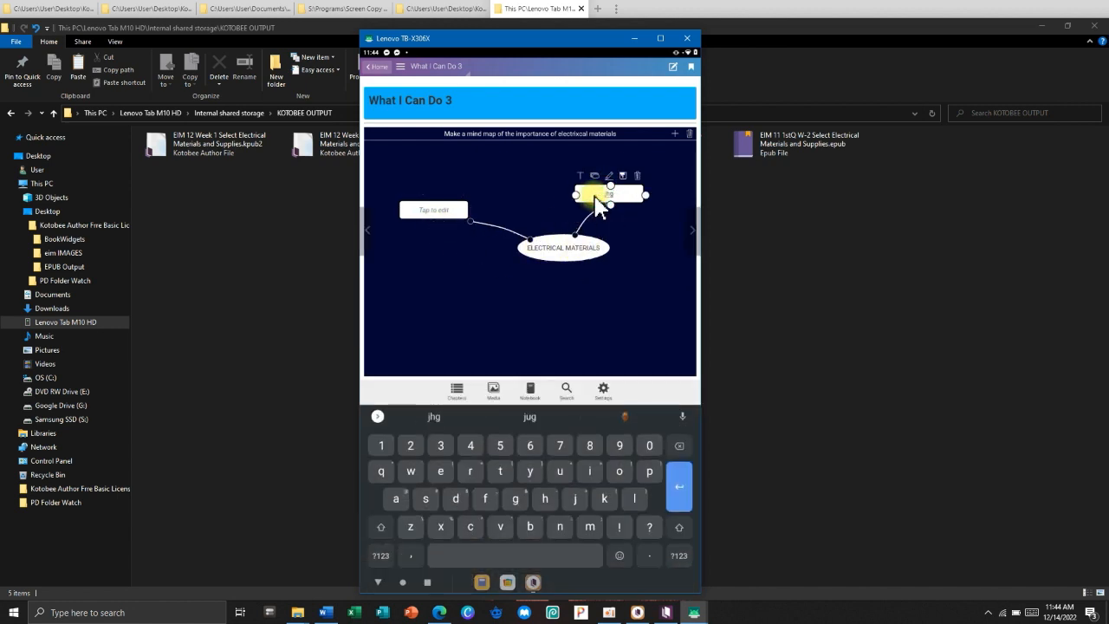
type("iyfutodutid")
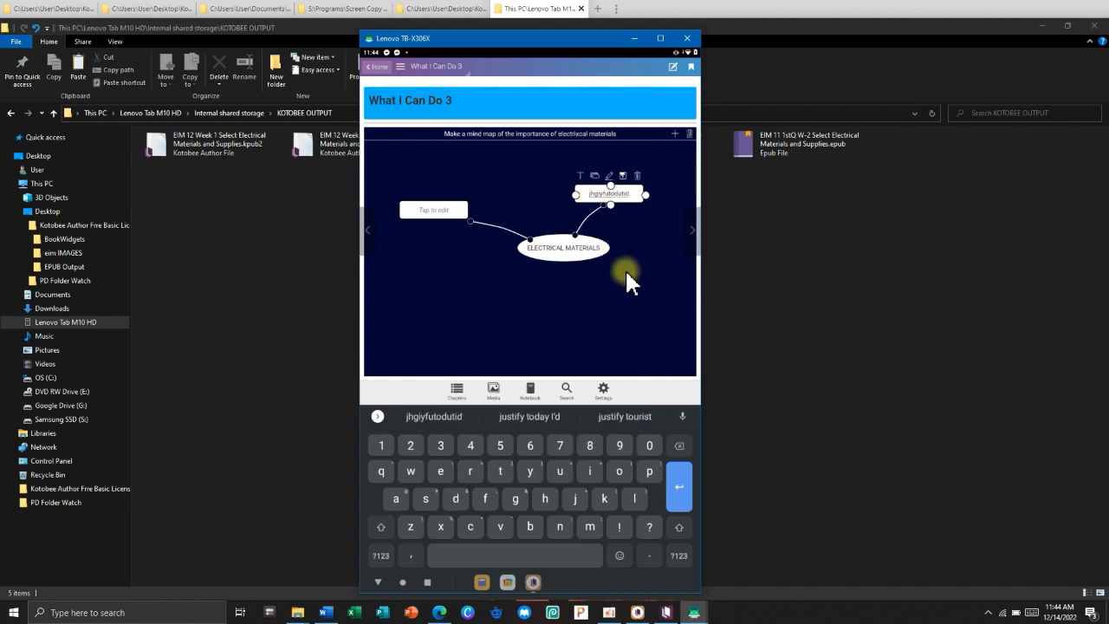
left_click(627, 274)
Answer True on the What I Have Learned quiz, submit for 100/100, and turn to References.
left_click(695, 310)
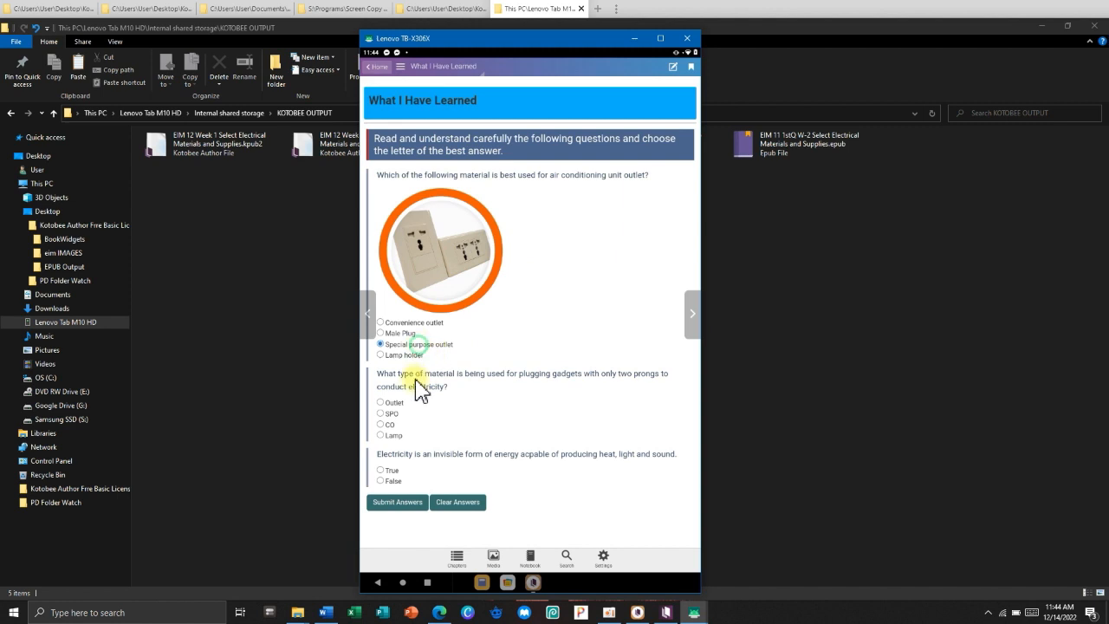
left_click(397, 470)
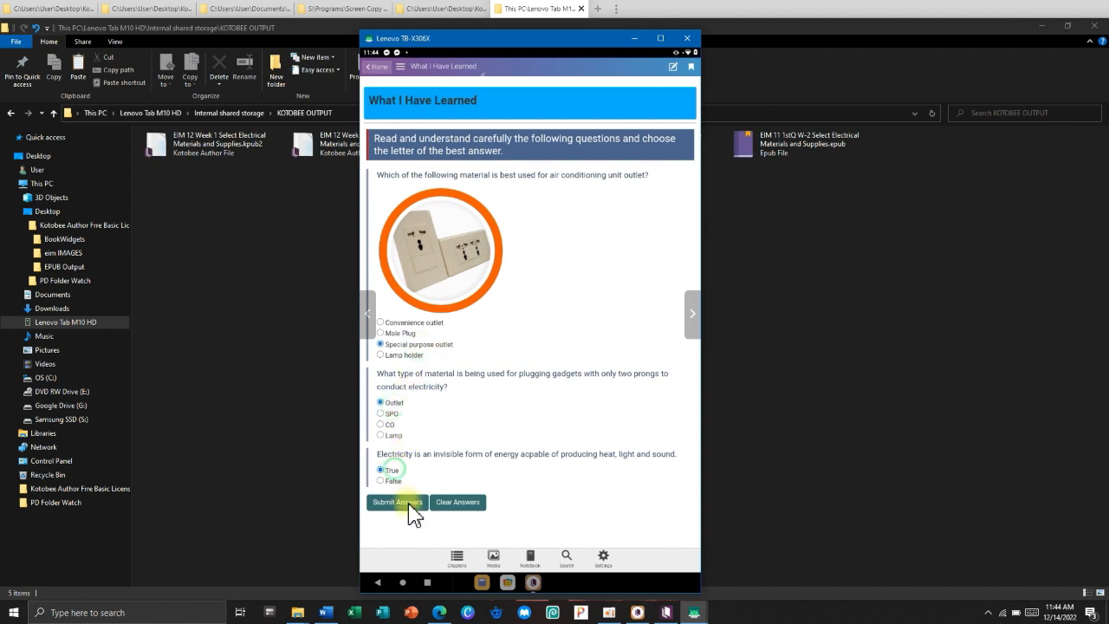
left_click(406, 505)
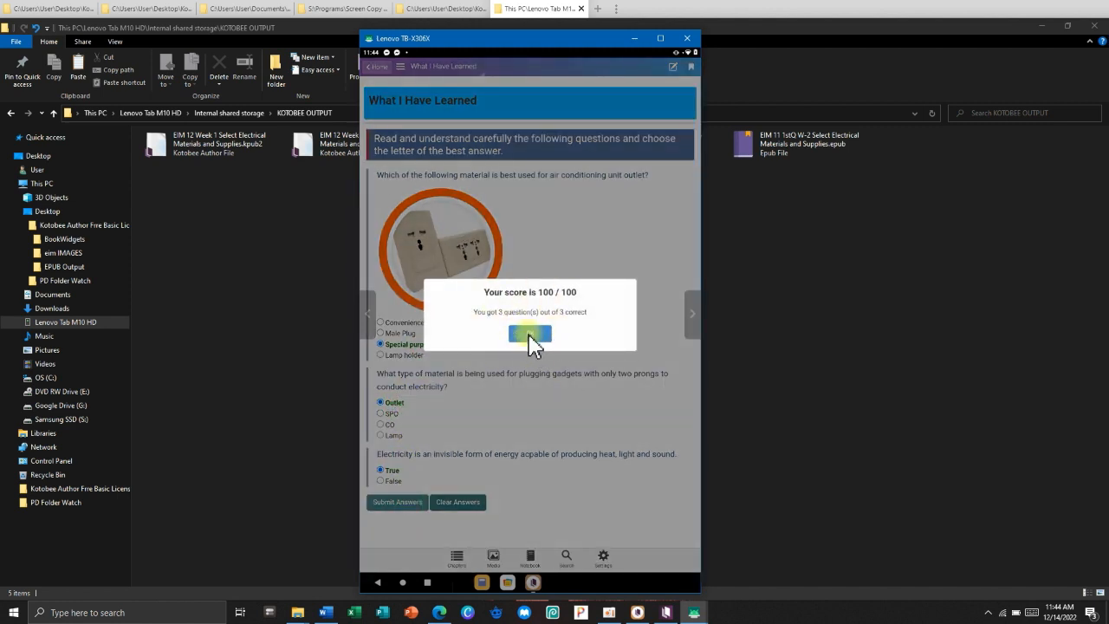
left_click(531, 336)
left_click(696, 315)
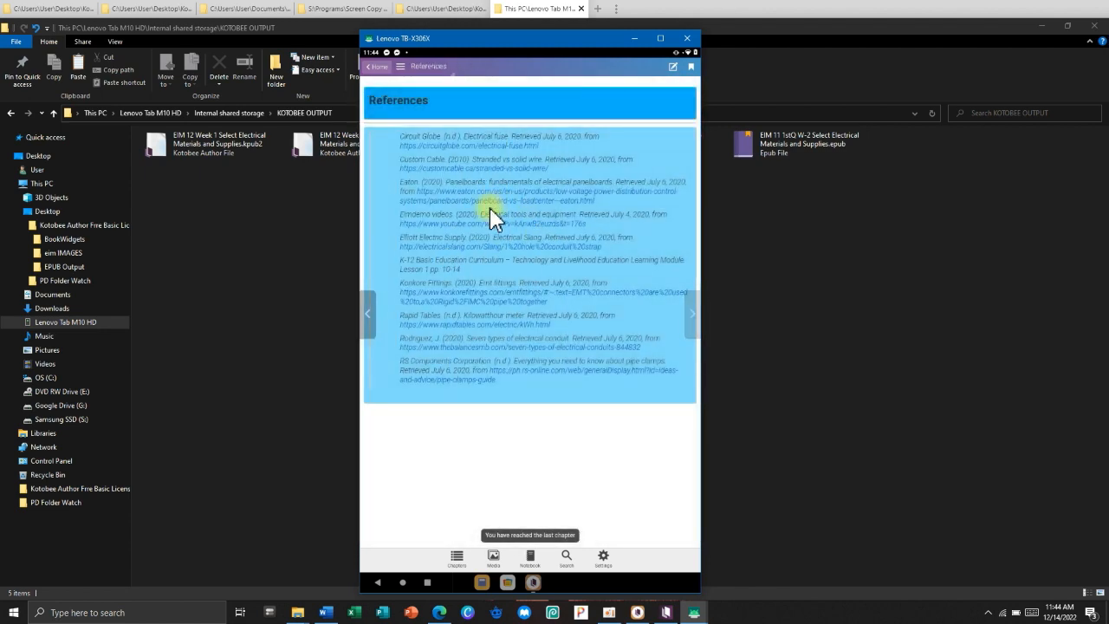
Return to the Front Page via the table of contents, then minimise the tablet mirror and File Explorer.
left_click(397, 69)
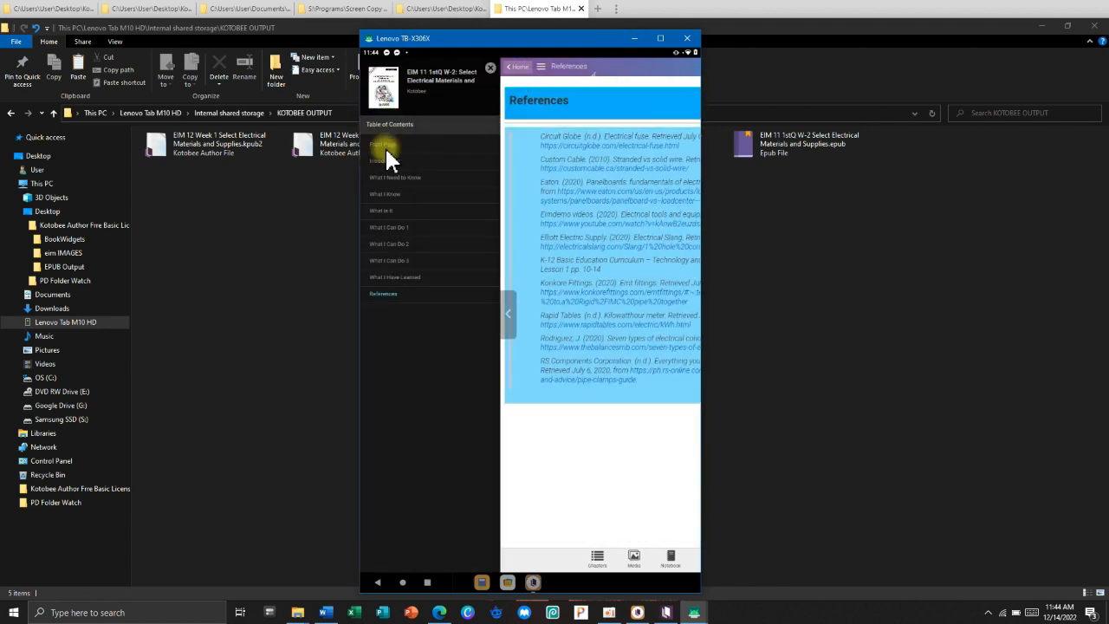
left_click(385, 144)
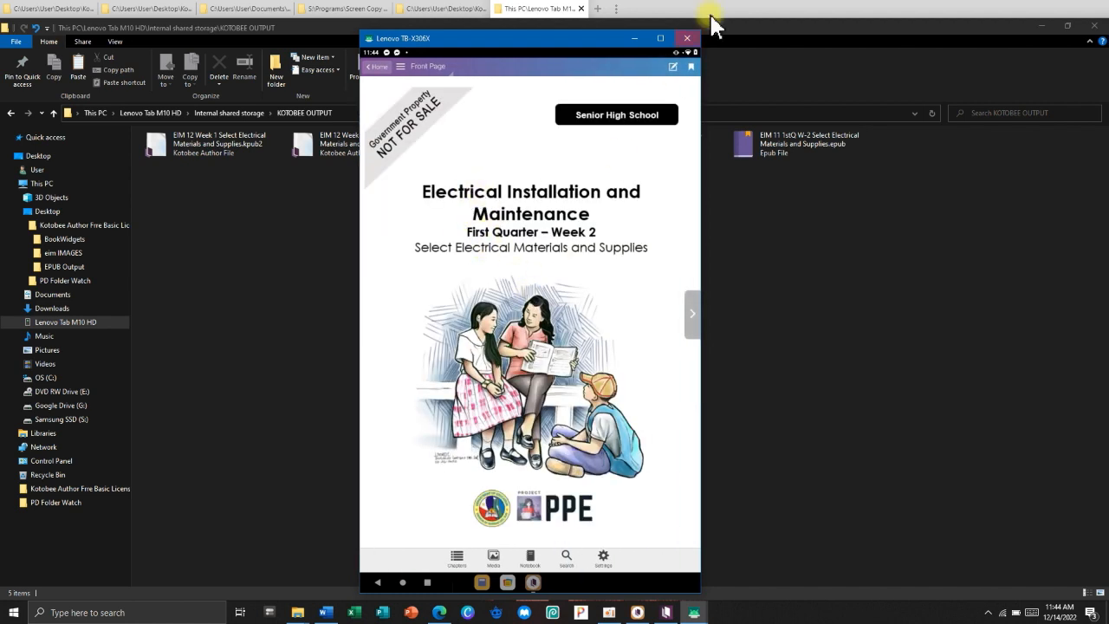
left_click(635, 38)
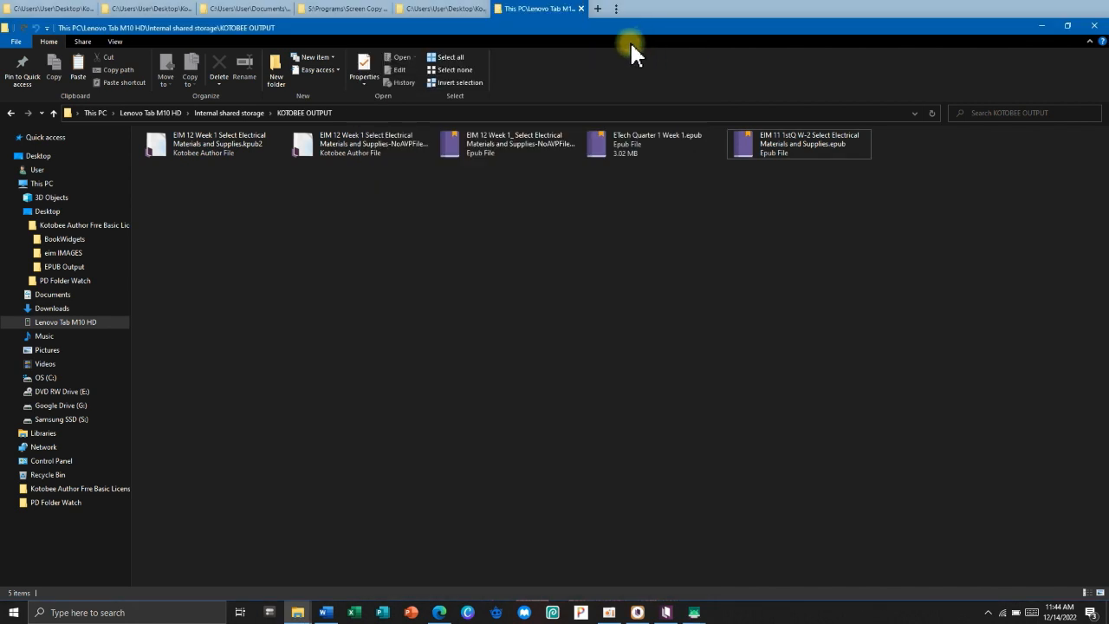
left_click(1035, 27)
Dismiss the export and upgrade notices and delete the old video under LOCALIZED LECTURE-DEMO VIDEO.
left_click(527, 118)
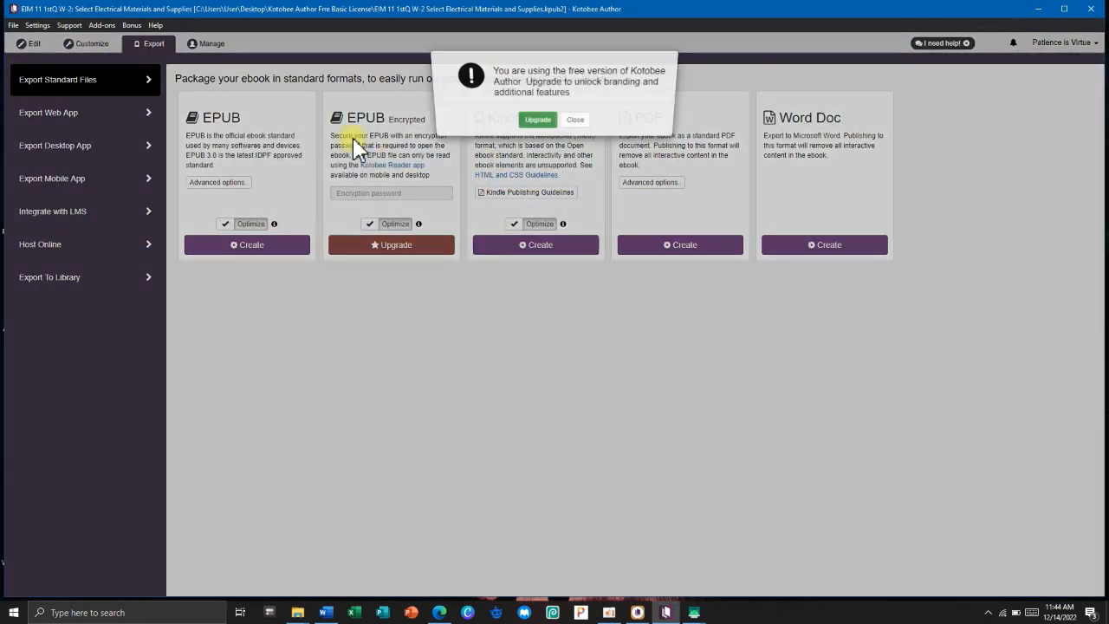
left_click(576, 121)
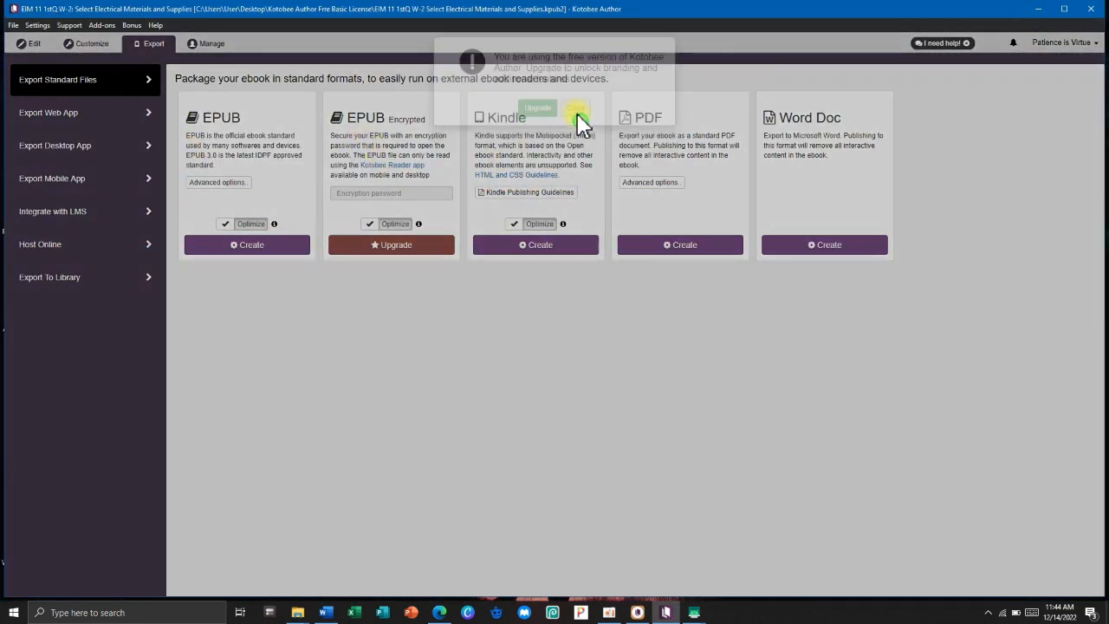
left_click(28, 44)
scroll(602, 389, "down", 15)
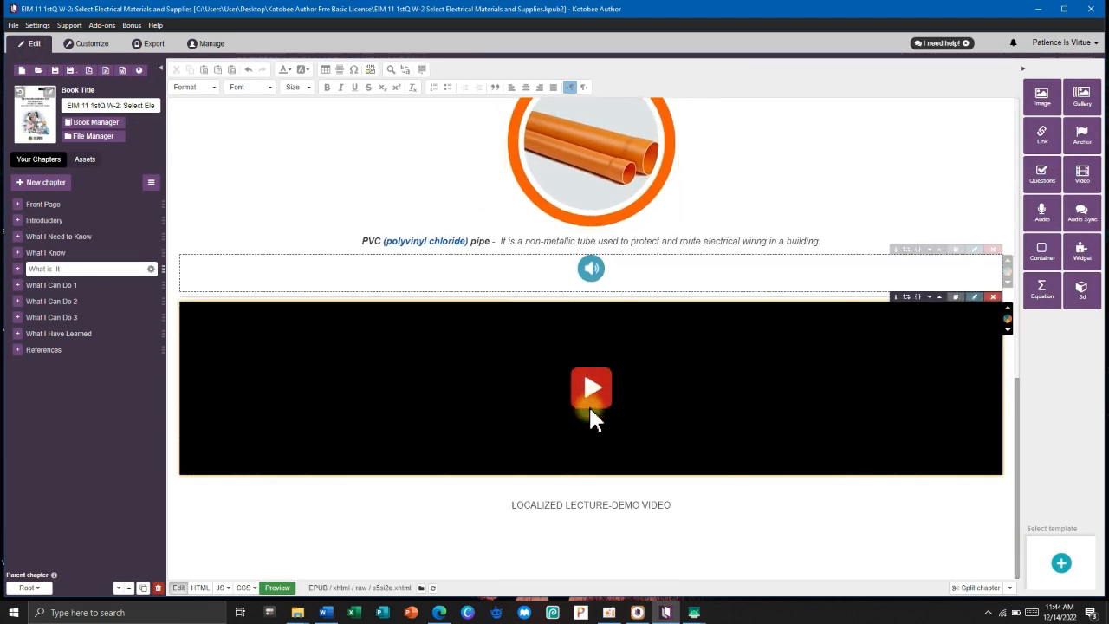
left_click(604, 535)
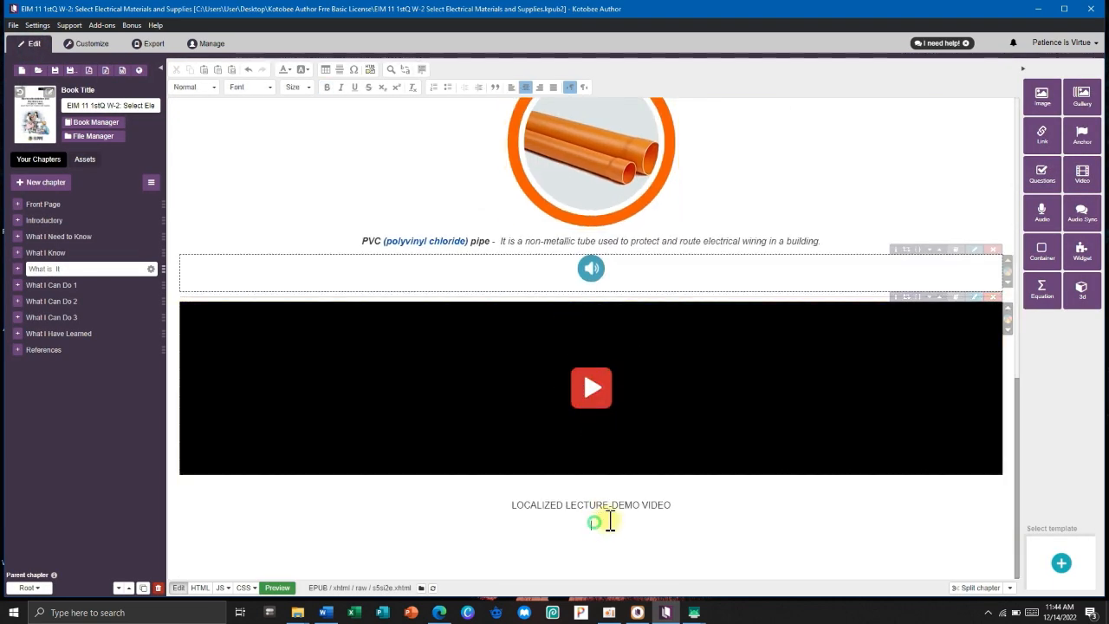
left_click(599, 451)
left_click(995, 298)
left_click(644, 143)
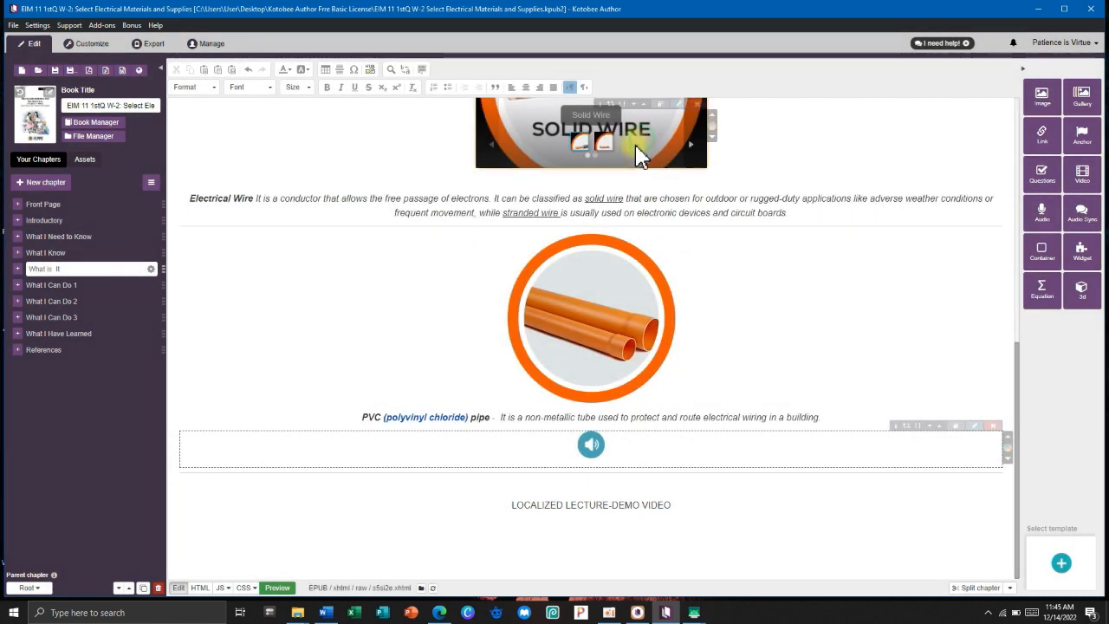
Insert the EMPILIGHT MP4 from the Kotobee Author Frre Basic License Videos folder as a video block.
left_click(1083, 174)
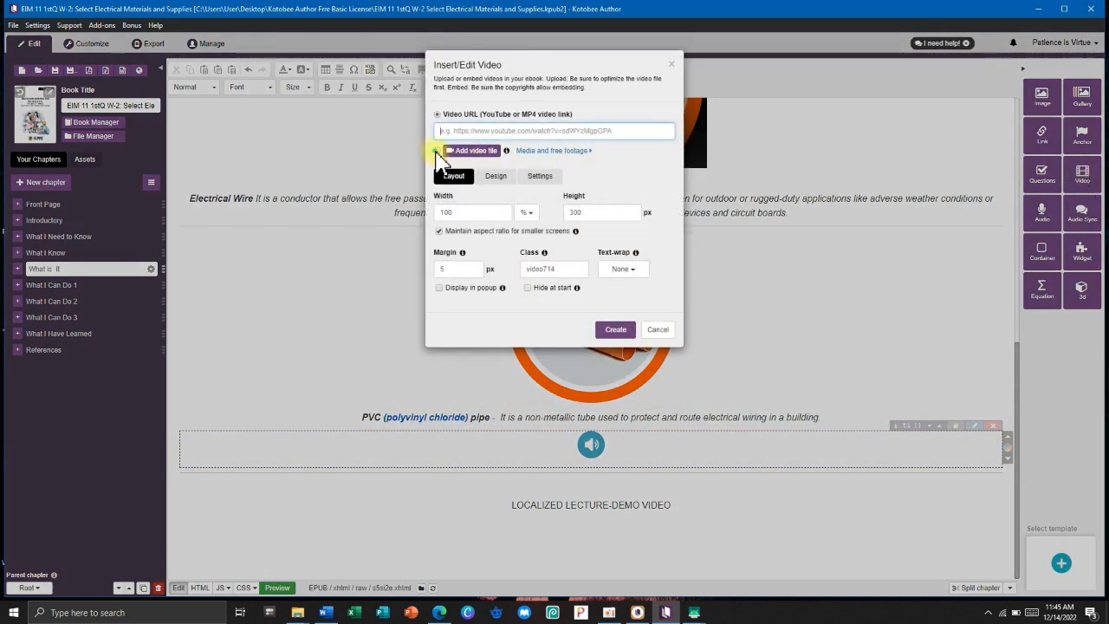
left_click(452, 151)
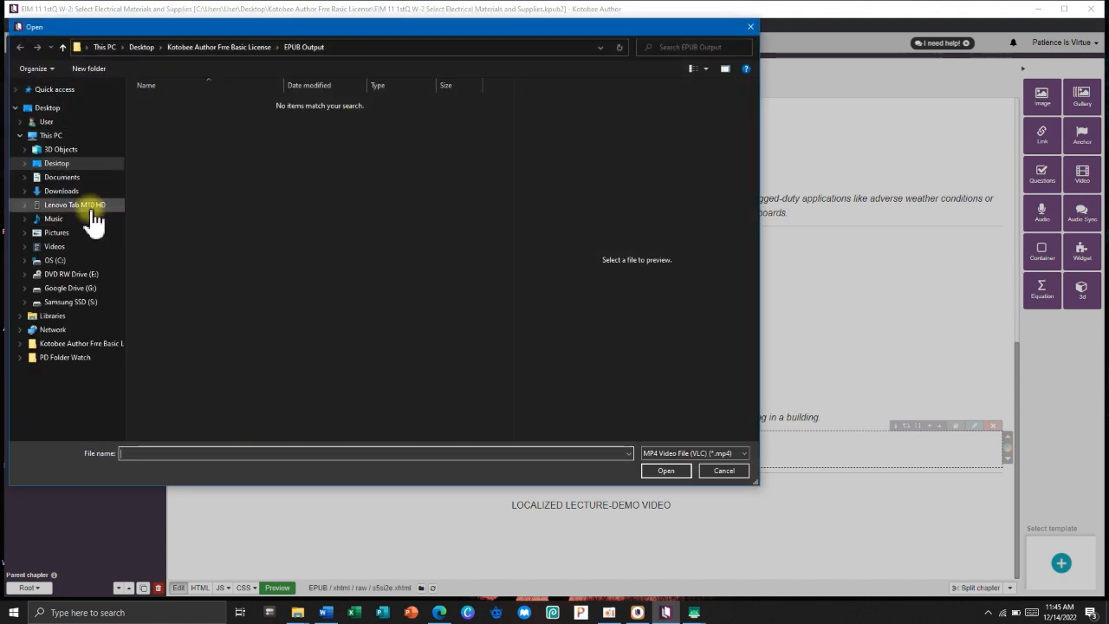
left_click(65, 165)
double_click(241, 102)
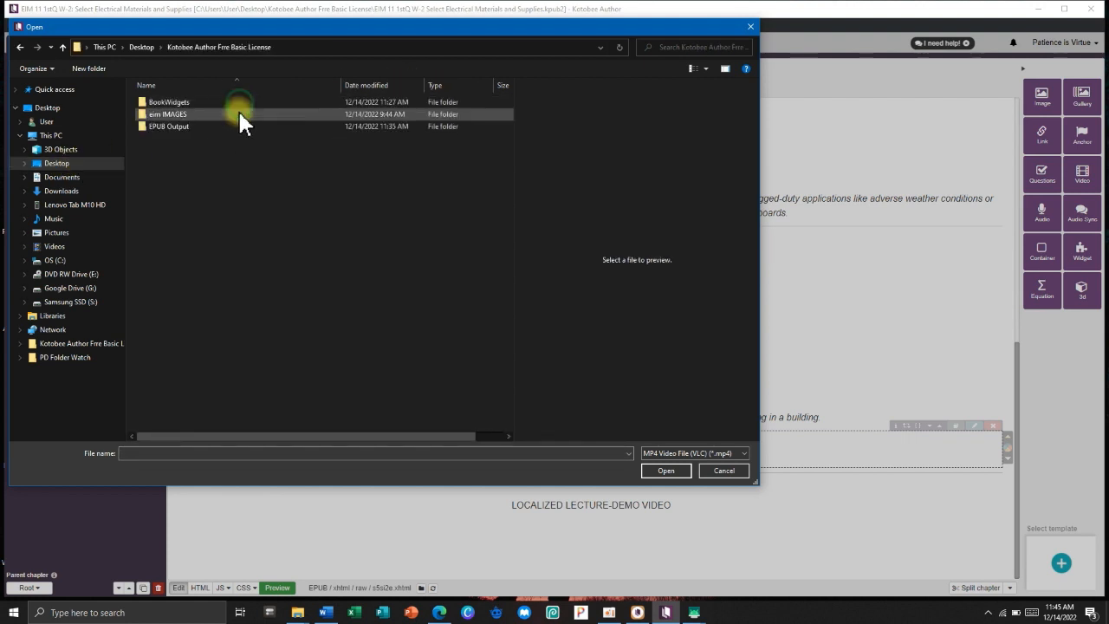
left_click(71, 246)
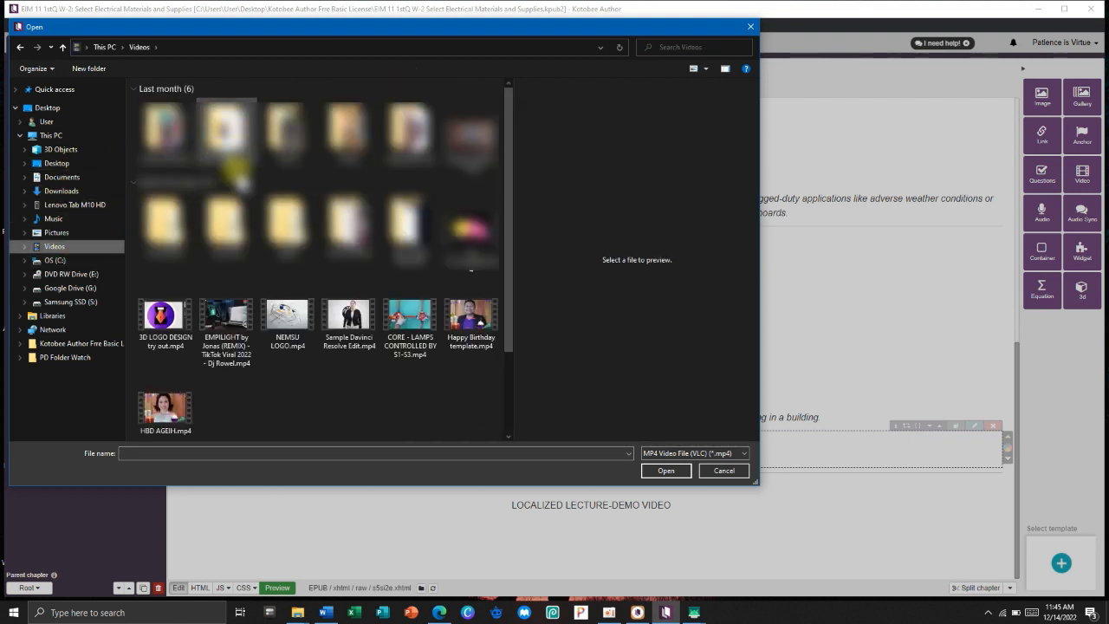
left_click(221, 313)
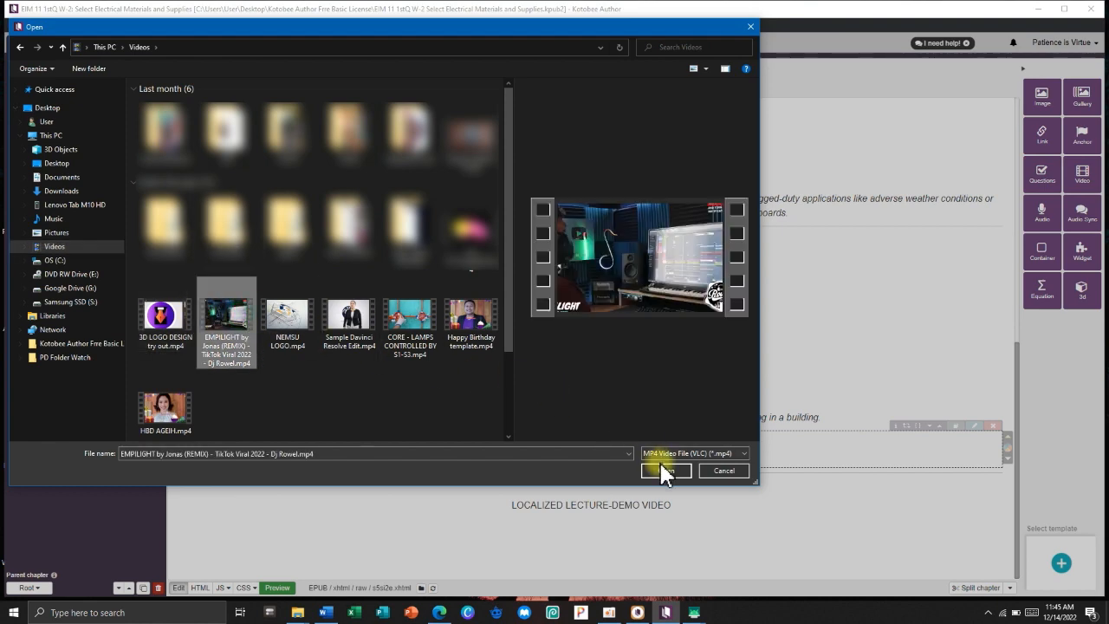
left_click(665, 472)
left_click(612, 361)
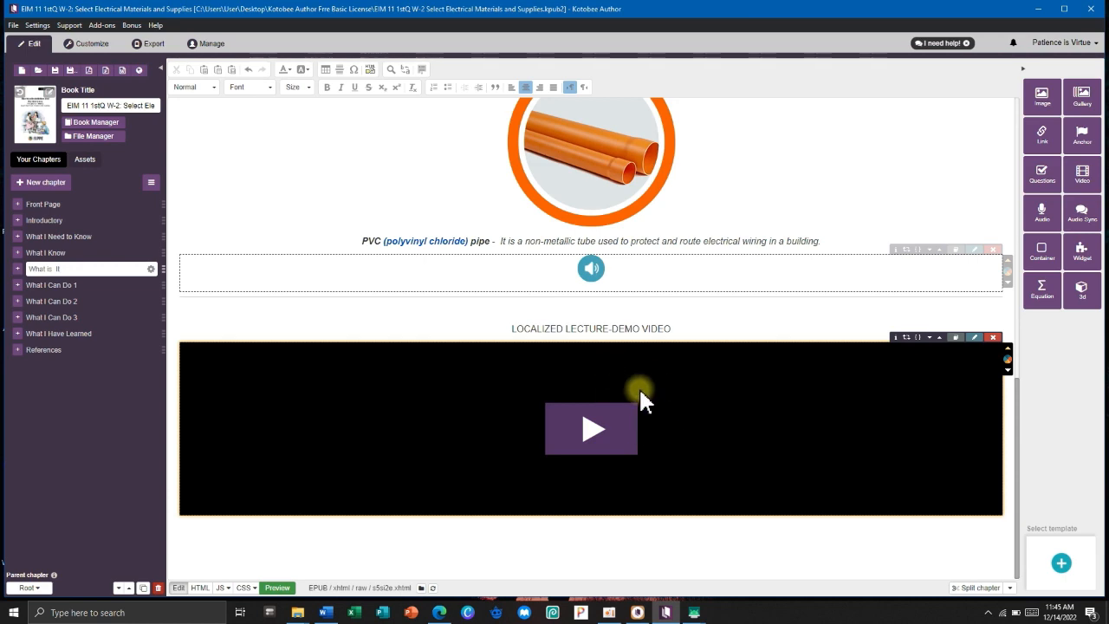
left_click(135, 45)
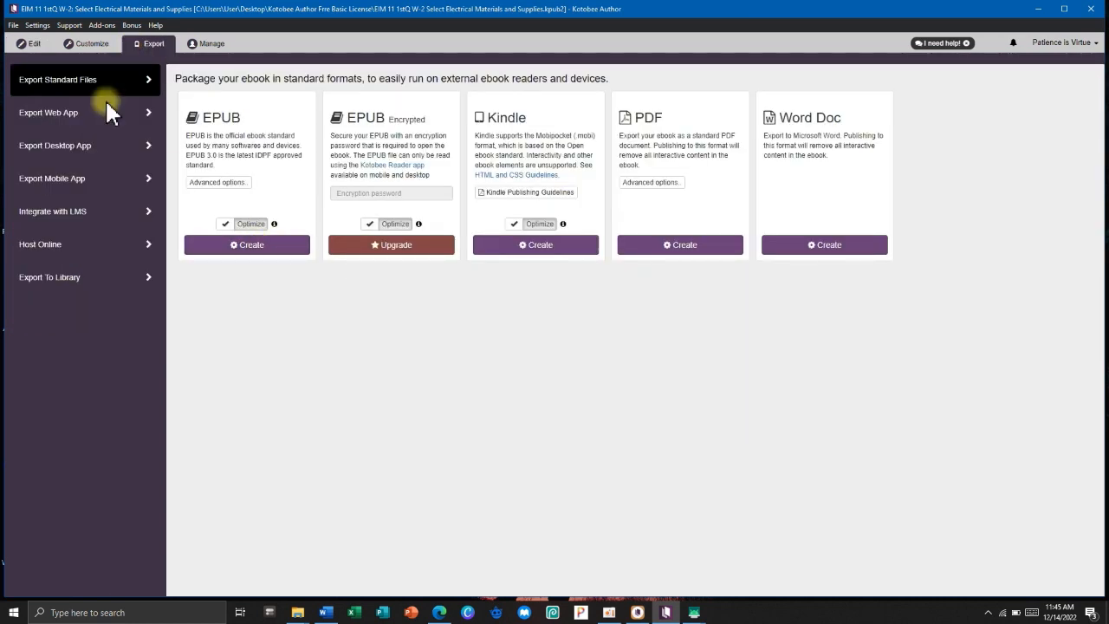
Back in the Edit view, save the ebook via File > Save, then minimise Kotobee Author.
left_click(29, 44)
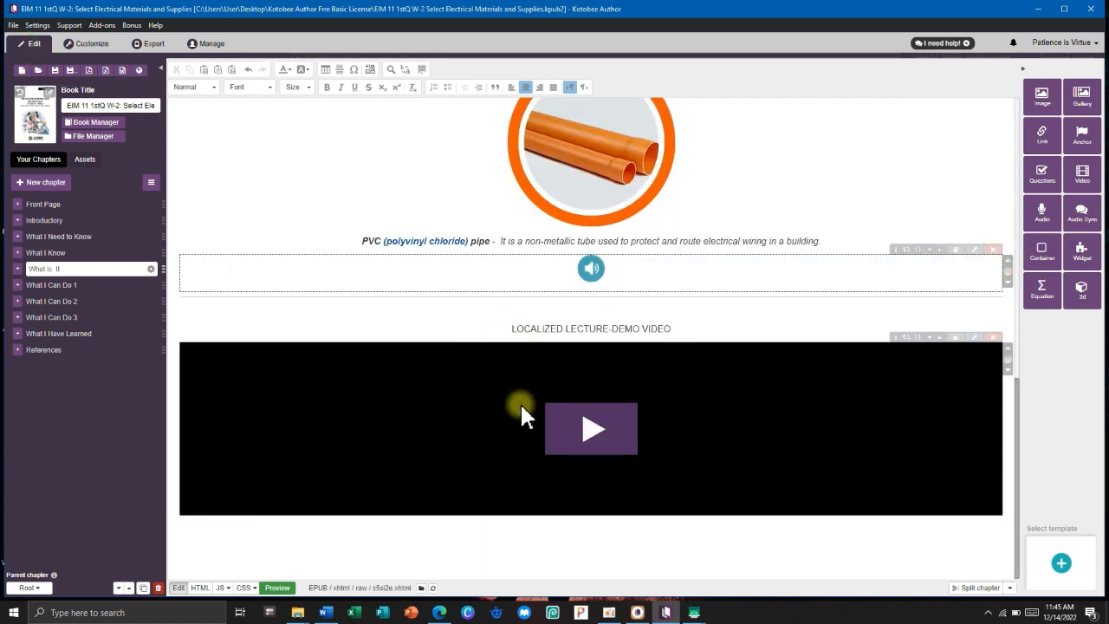
left_click(14, 25)
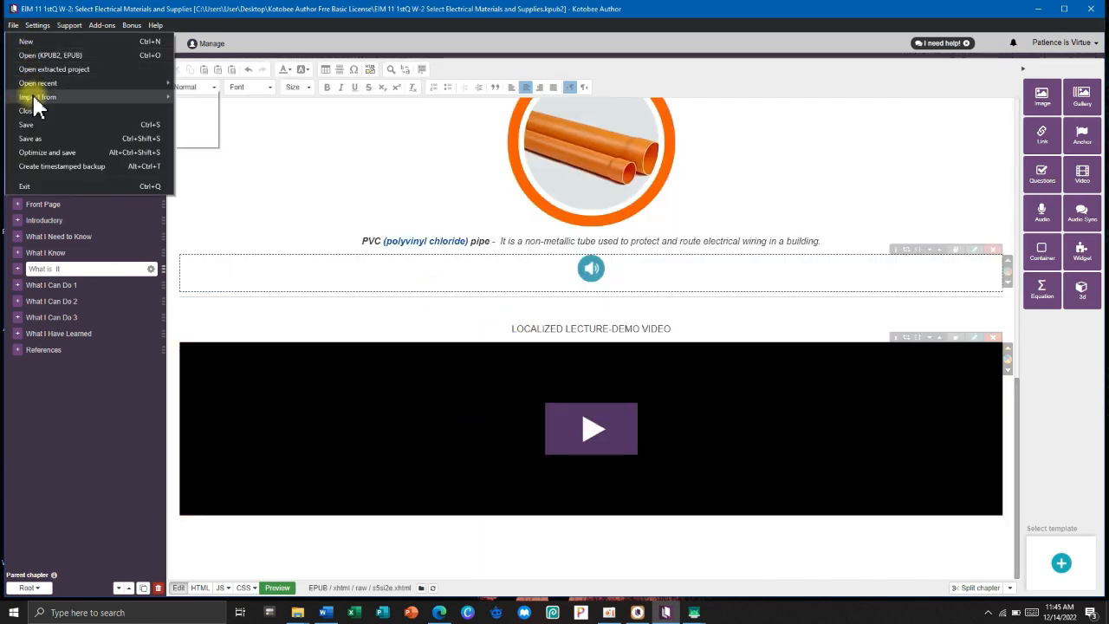
left_click(34, 125)
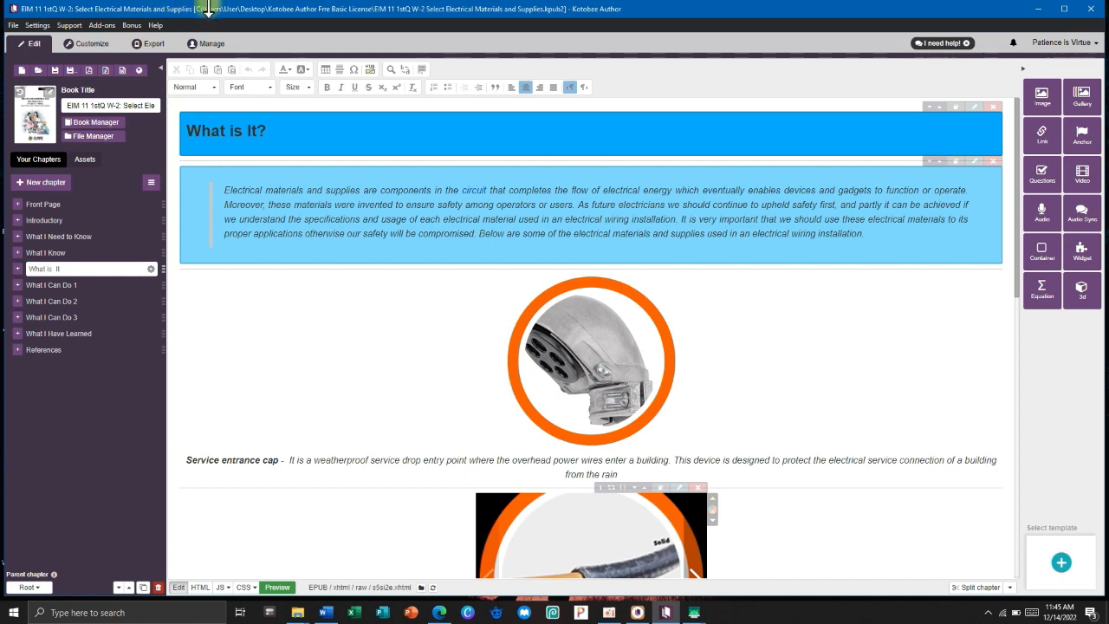
mouse_move(198, 15)
left_mouse_down()
mouse_move(292, 12)
mouse_move(217, 17)
left_mouse_up()
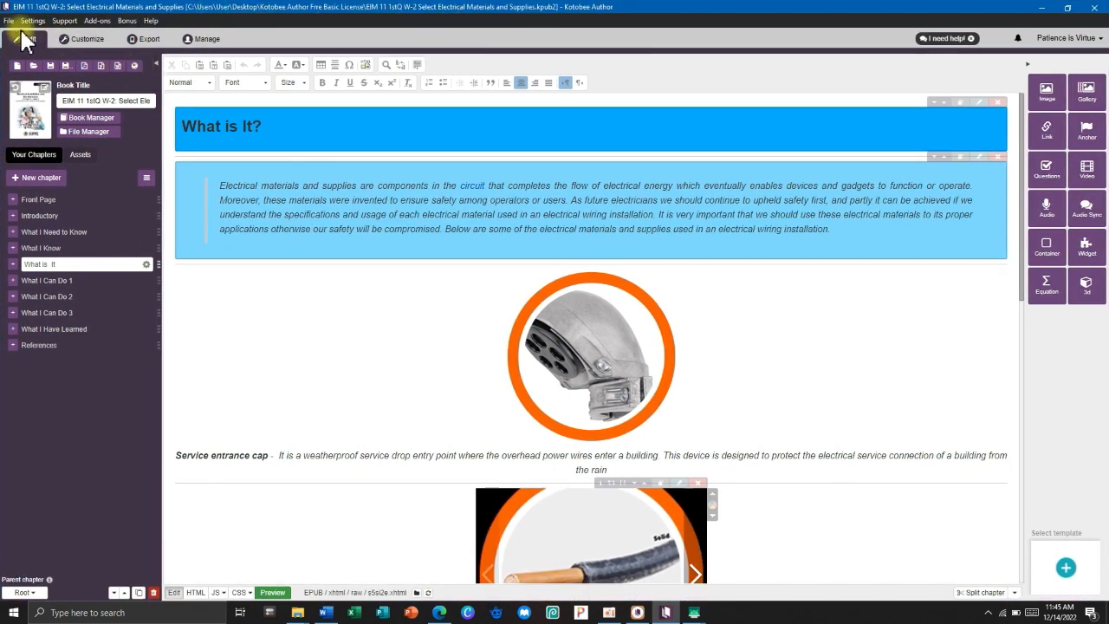
left_click(9, 20)
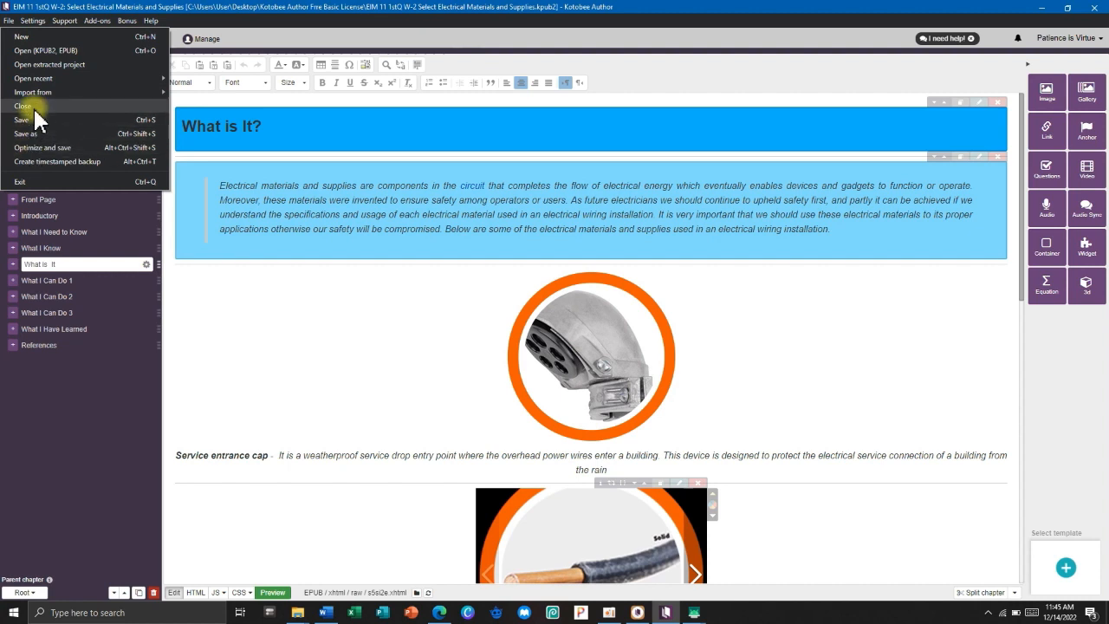
left_click(228, 164)
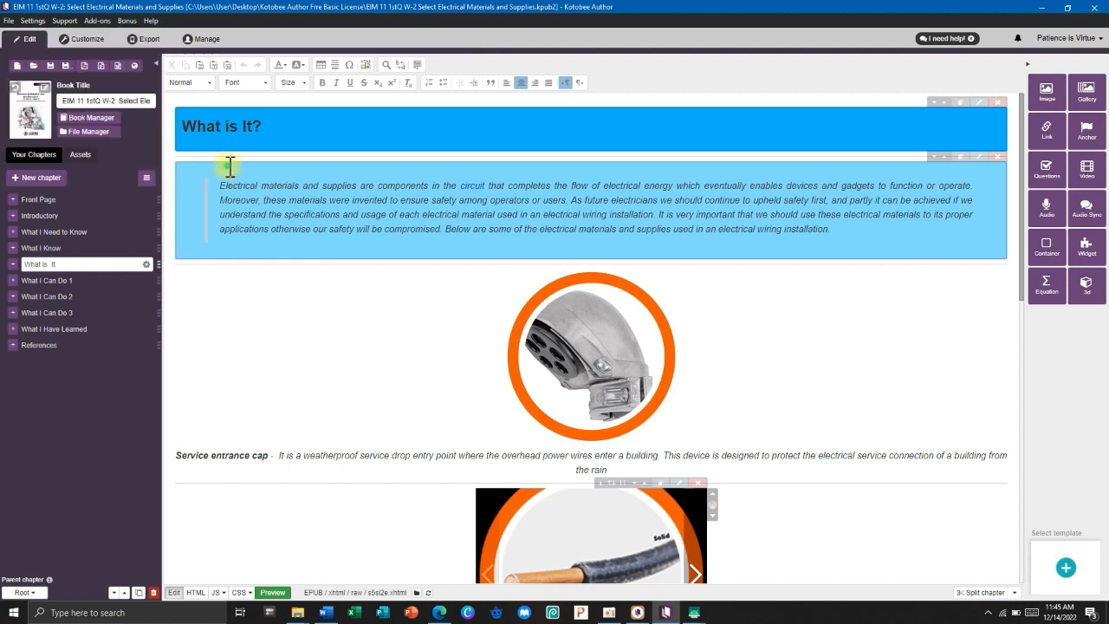
left_click(1046, 13)
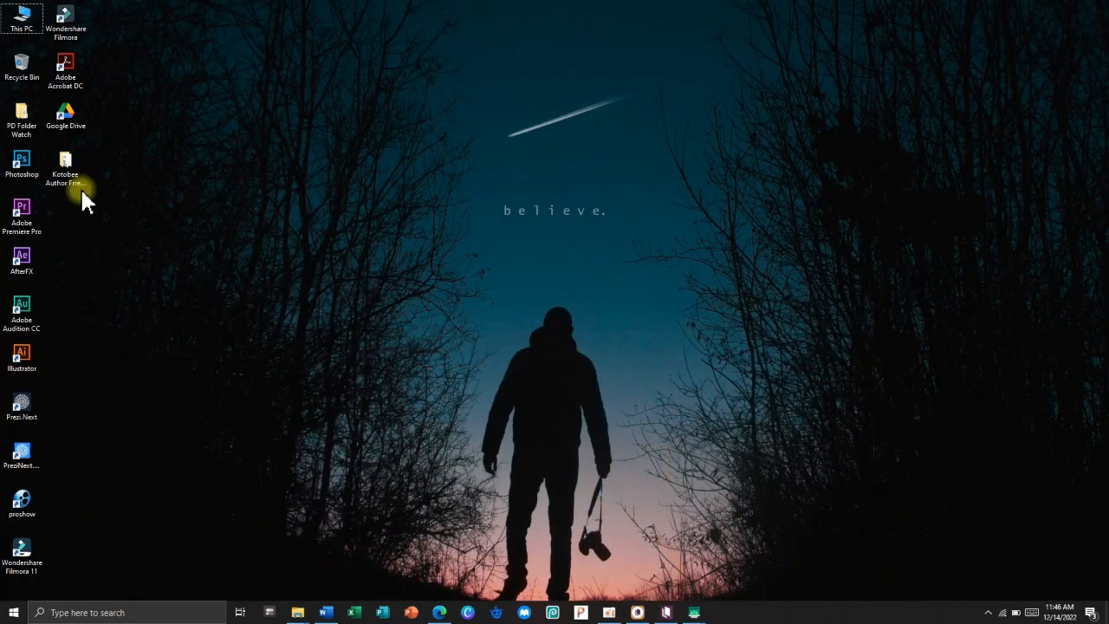
Open the Kotobee Author Frre Basic License folder, group by Date modified, and widen the Name column.
left_click(64, 173)
double_click(64, 176)
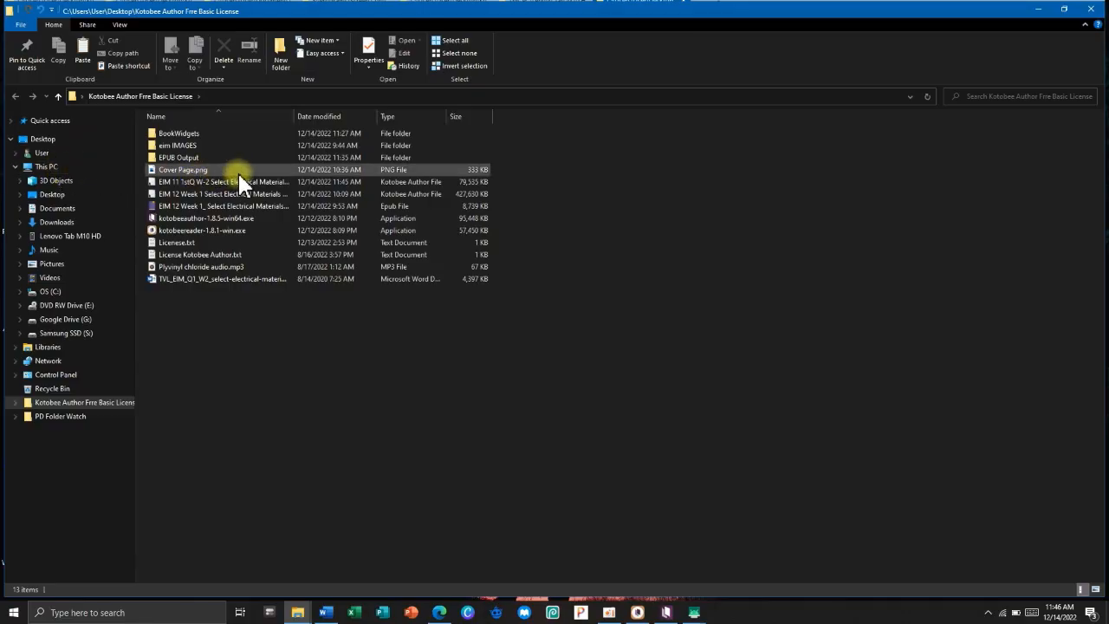
right_click(569, 218)
mouse_move(624, 250)
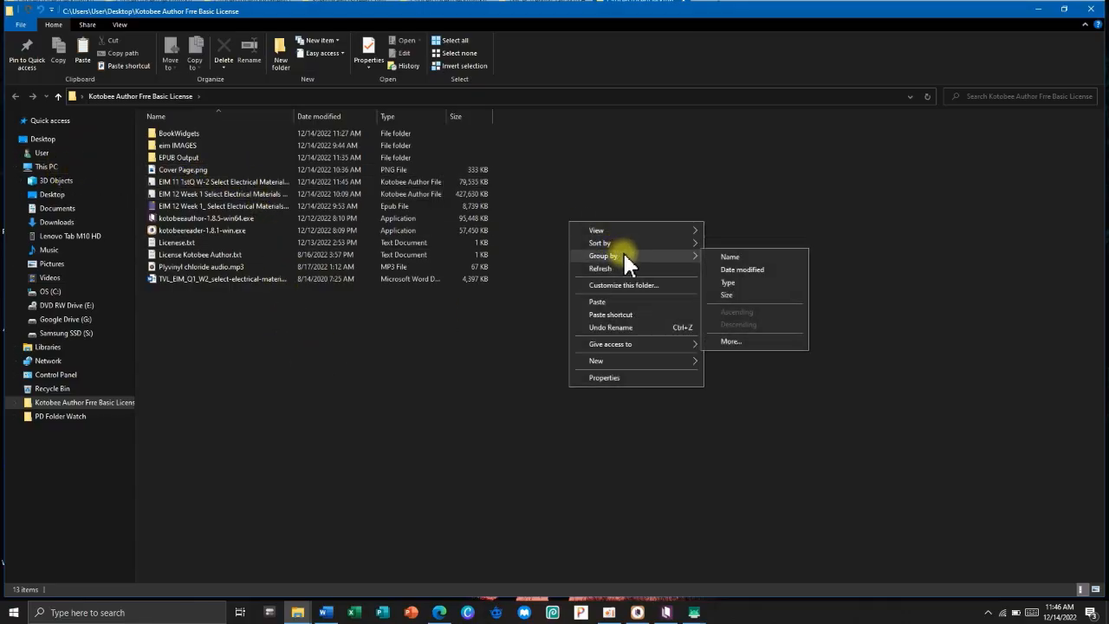
left_click(714, 264)
left_click(213, 149)
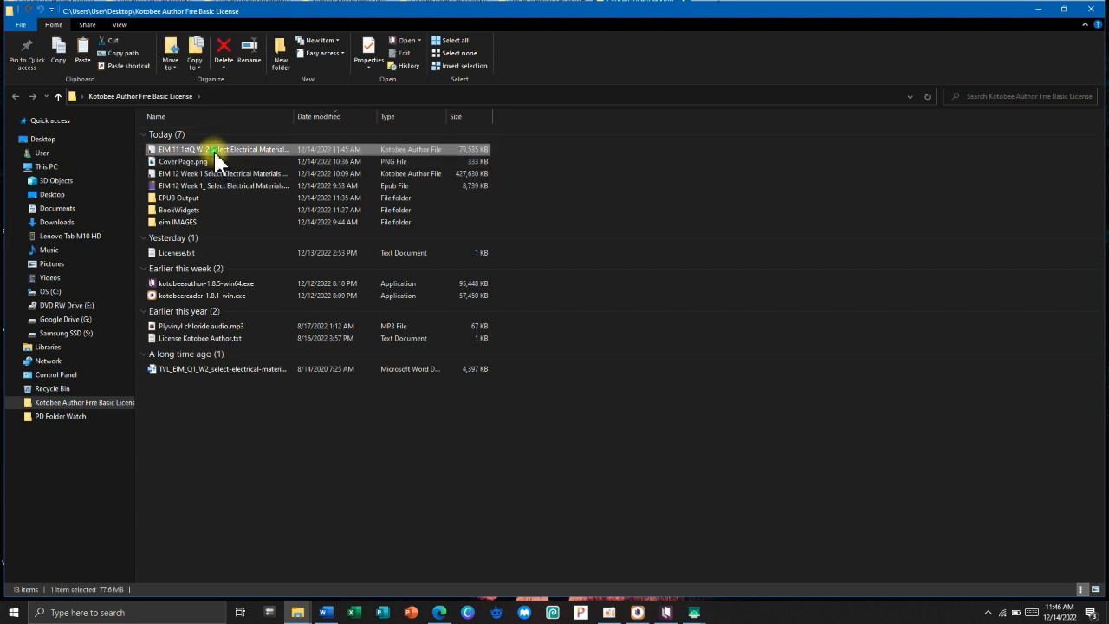
left_click_drag(295, 118, 394, 117)
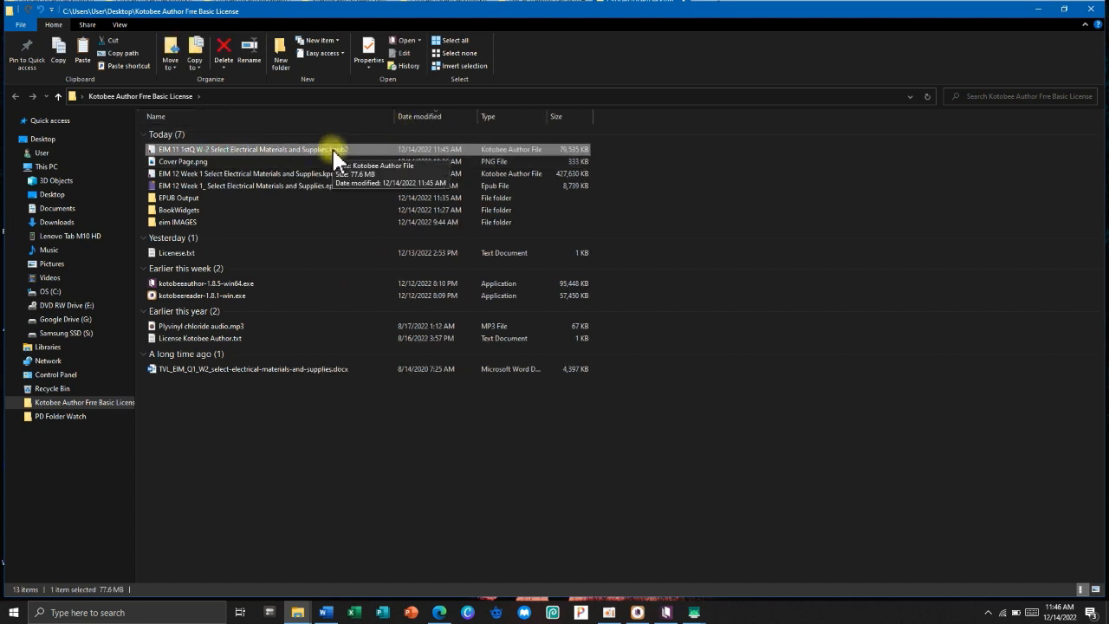
Copy the EIM 11 1stQ W-2 .kpub2 book into the tablet's Internal shared storage > KOTOBEE OUTPUT folder.
right_click(334, 154)
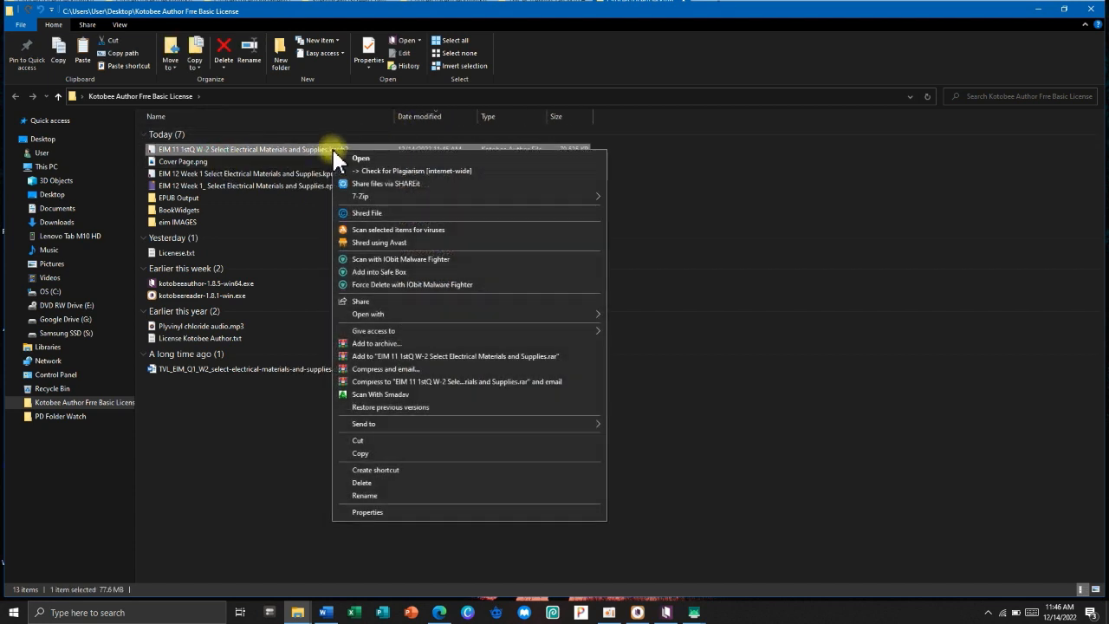
left_click(358, 454)
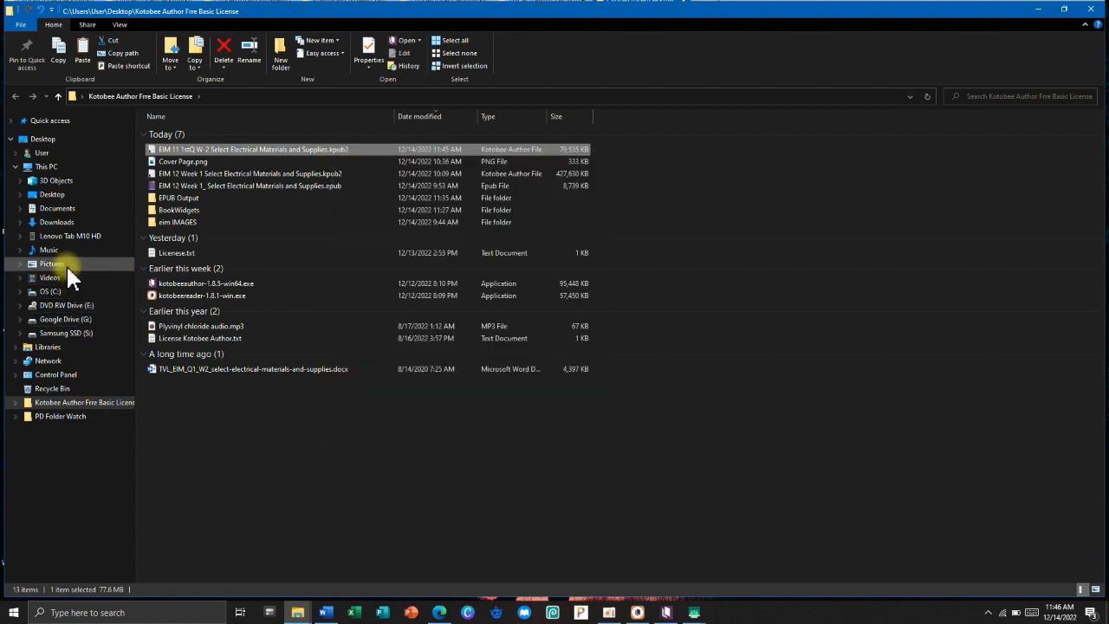
left_click(66, 236)
left_click(160, 172)
double_click(160, 172)
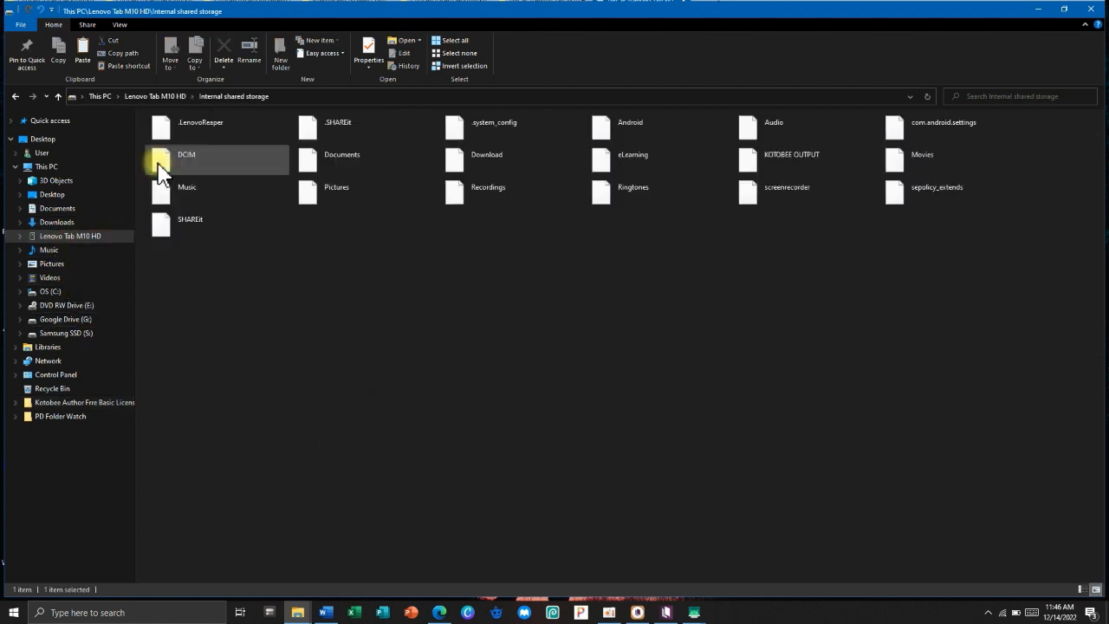
double_click(763, 163)
right_click(436, 227)
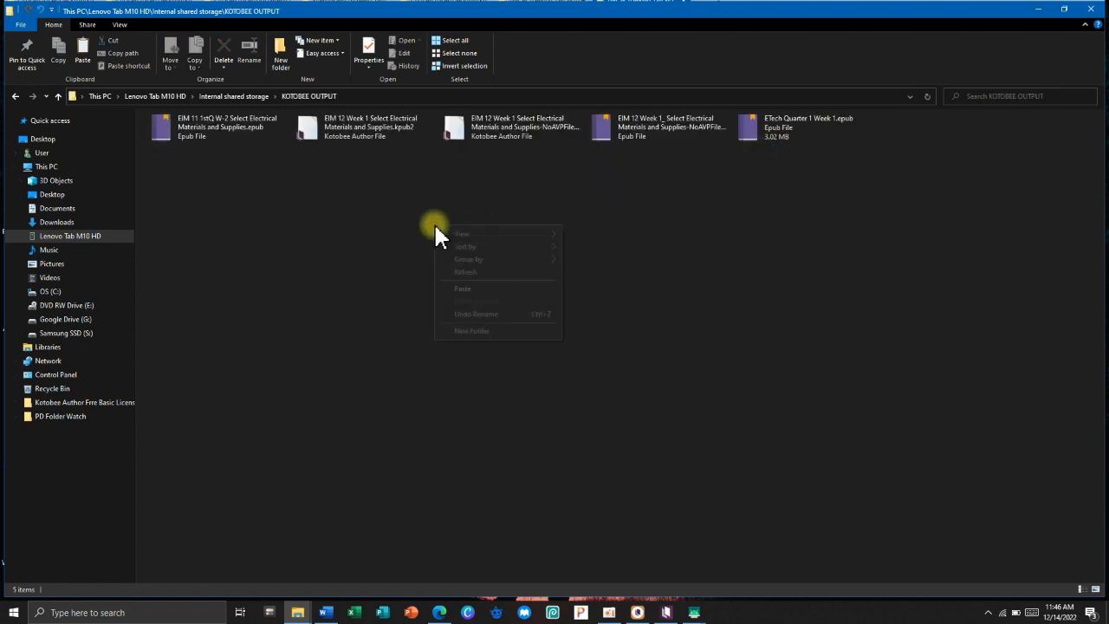
left_click(487, 291)
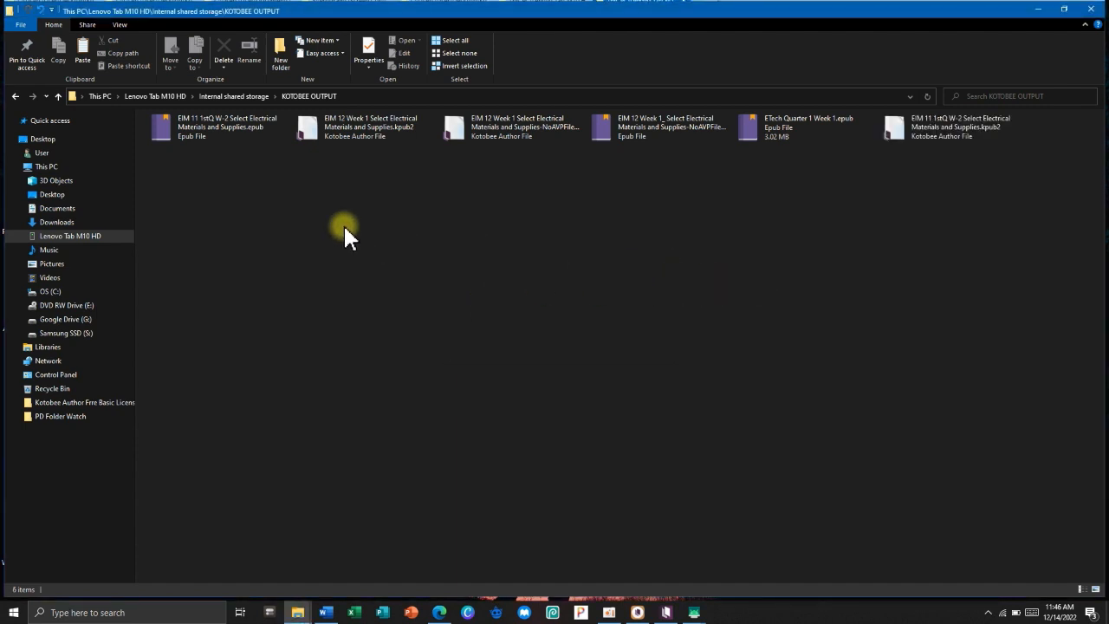
Check the pasted 77.6 MB kpub2 beside the existing EIM 11 epub, then minimize Kotobee Reader.
left_click(234, 140)
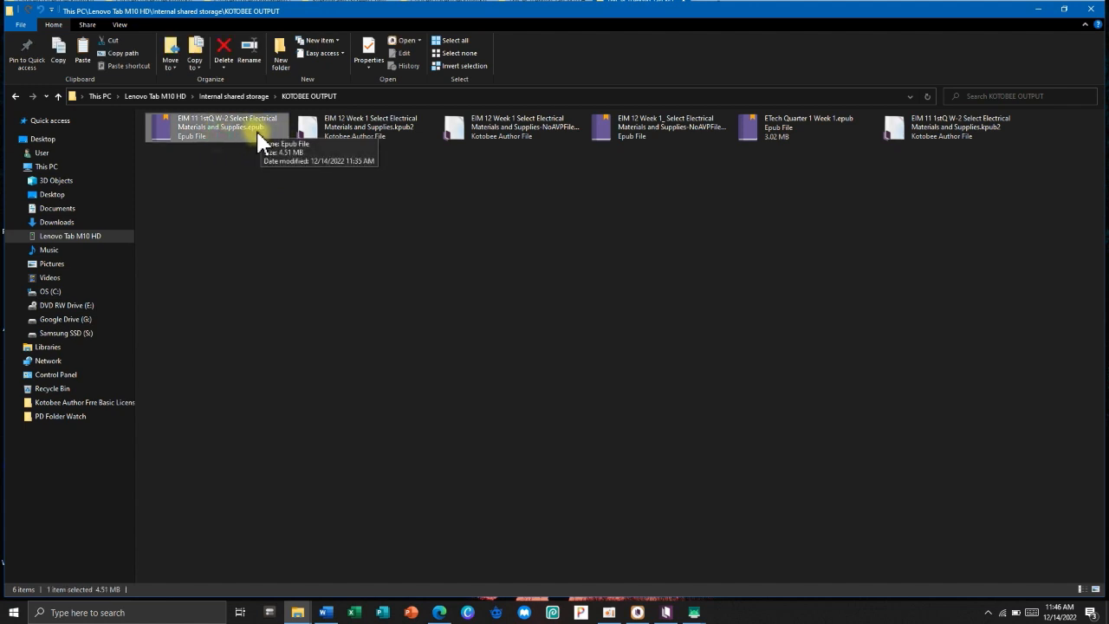
left_click(966, 138)
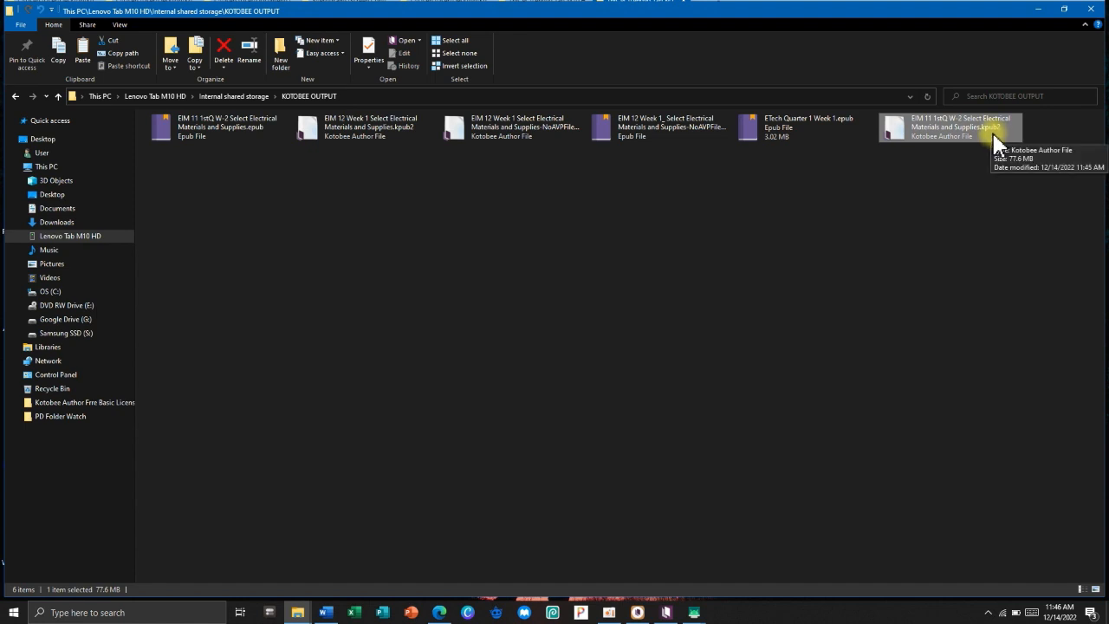
left_click(637, 611)
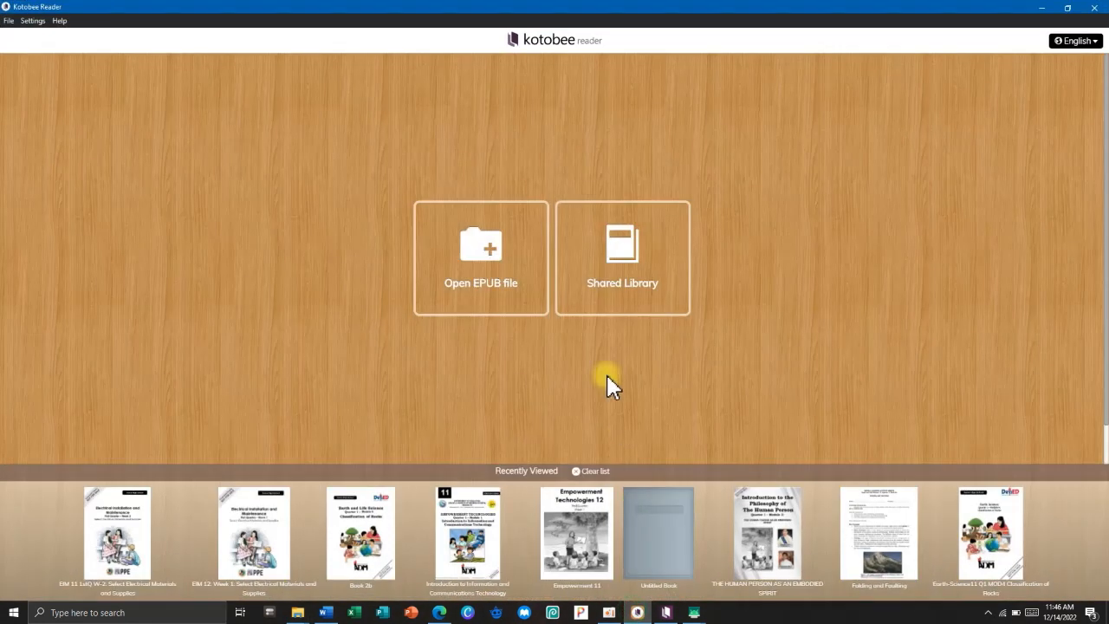
left_click(1041, 8)
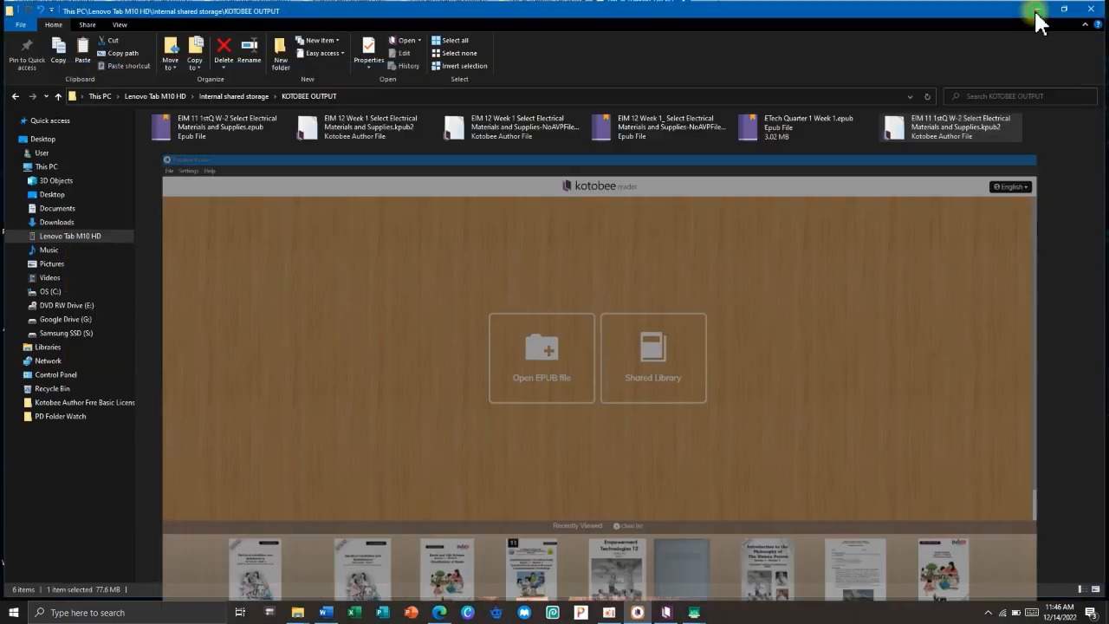
Bring up the Lenovo tablet mirror and close the current book to the Kotobee Reader home.
mouse_move(698, 610)
left_click(755, 576)
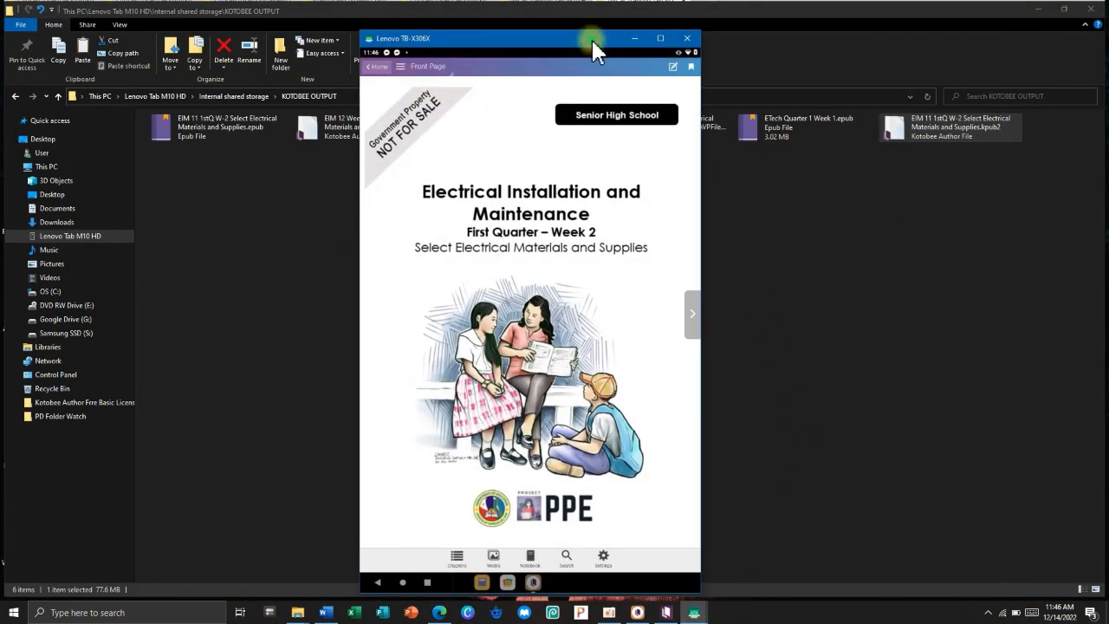
left_click_drag(591, 37, 590, 34)
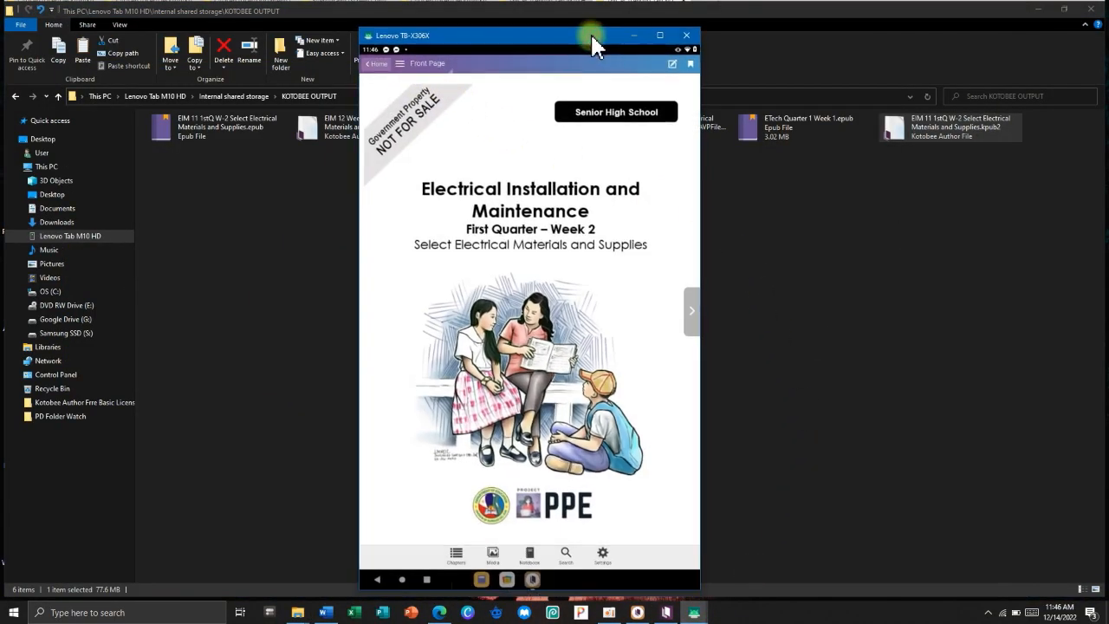
left_click(372, 64)
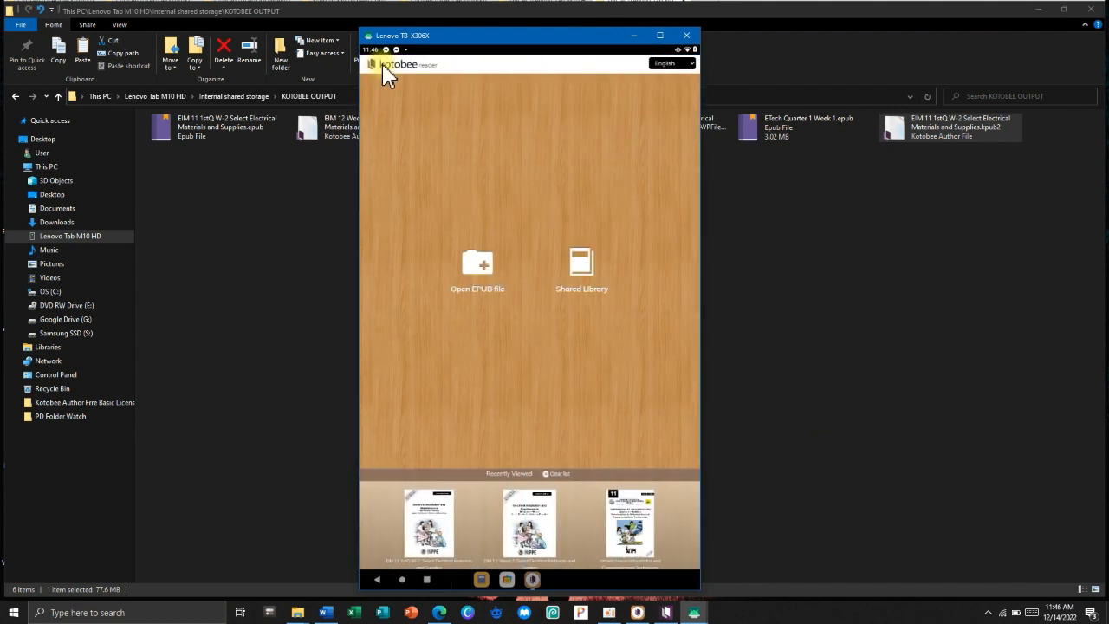
Open the newest 81.44 MB EIM 11 file from KOTOBEE OUTPUT, sorted newest-modified first in list view.
left_click(476, 273)
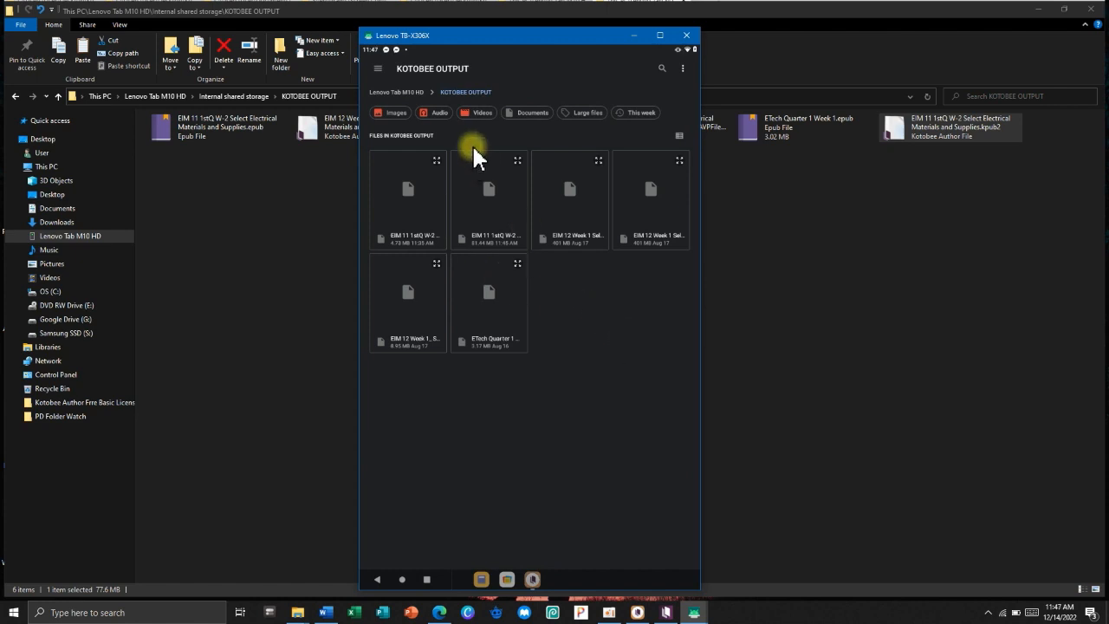
left_click(413, 93)
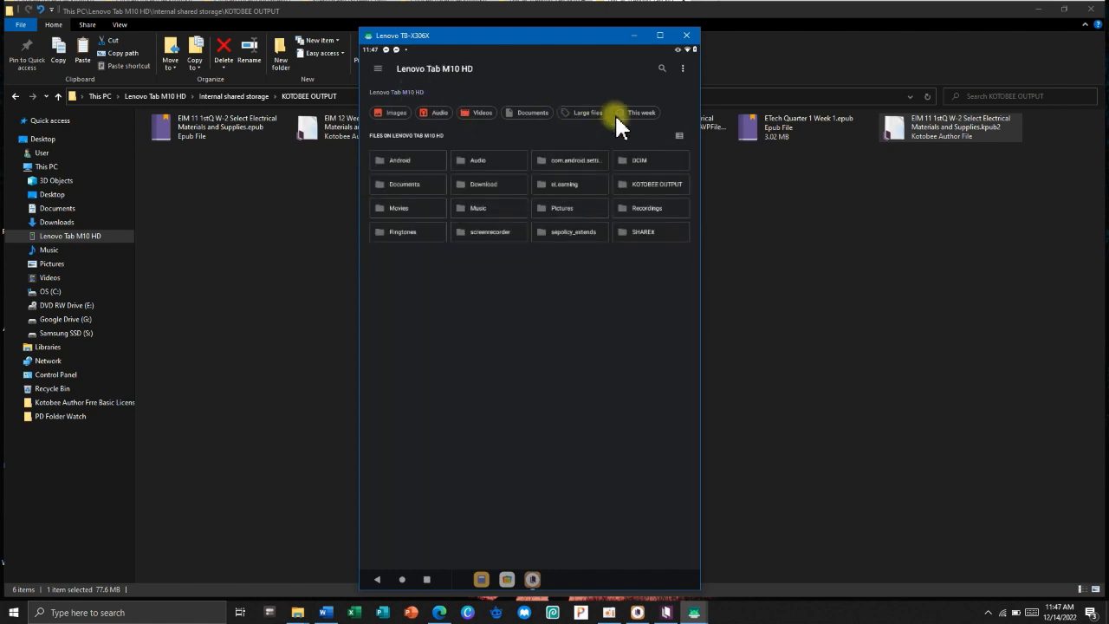
left_click(642, 186)
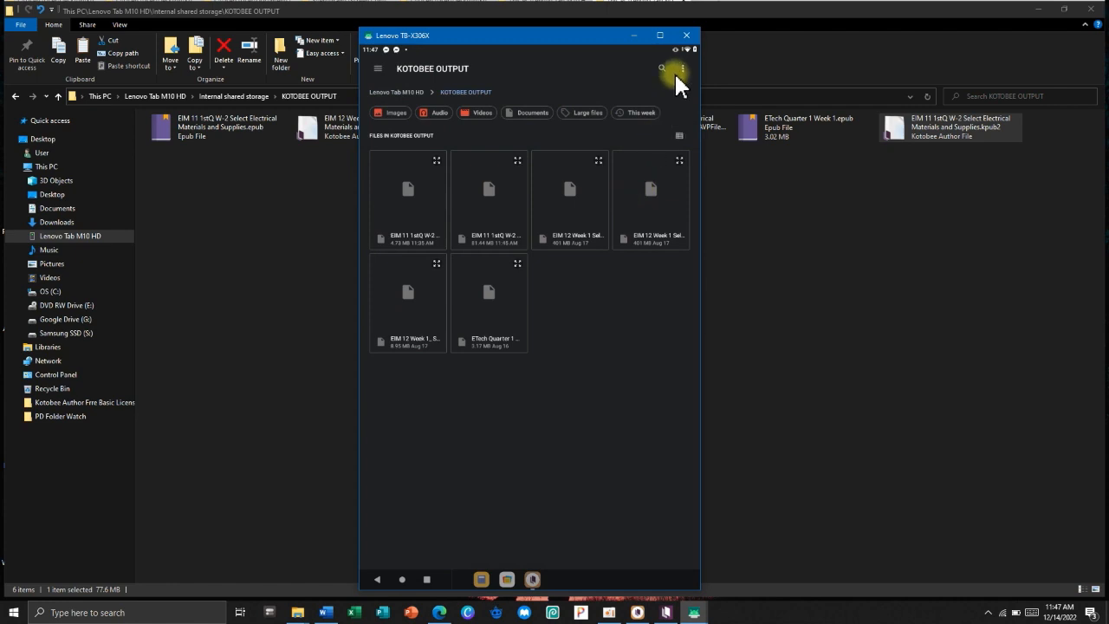
left_click(631, 94)
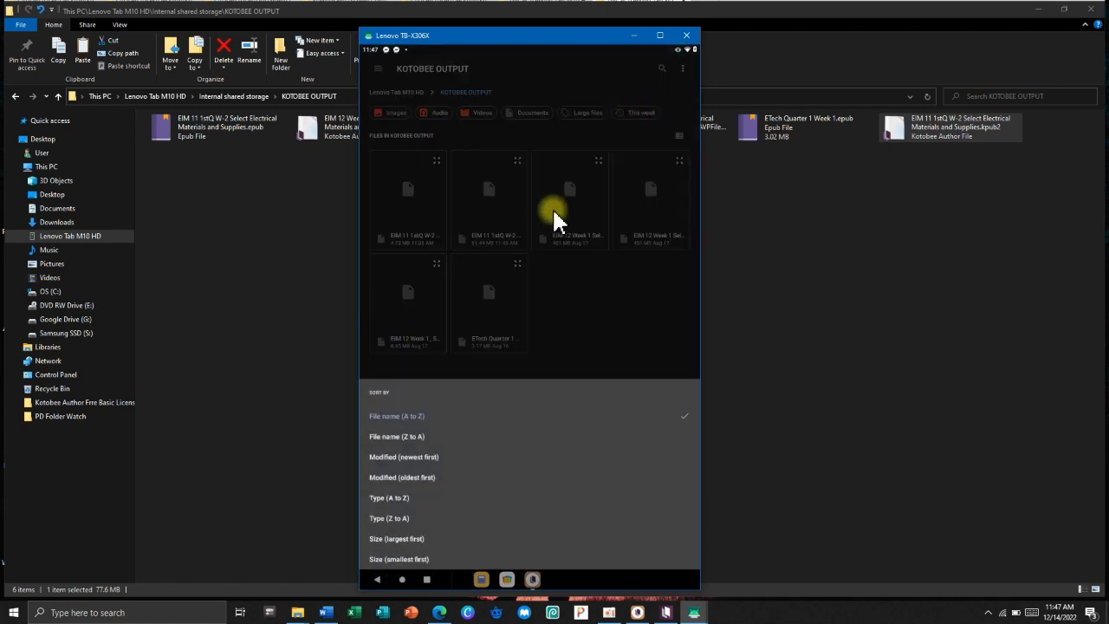
left_click(429, 458)
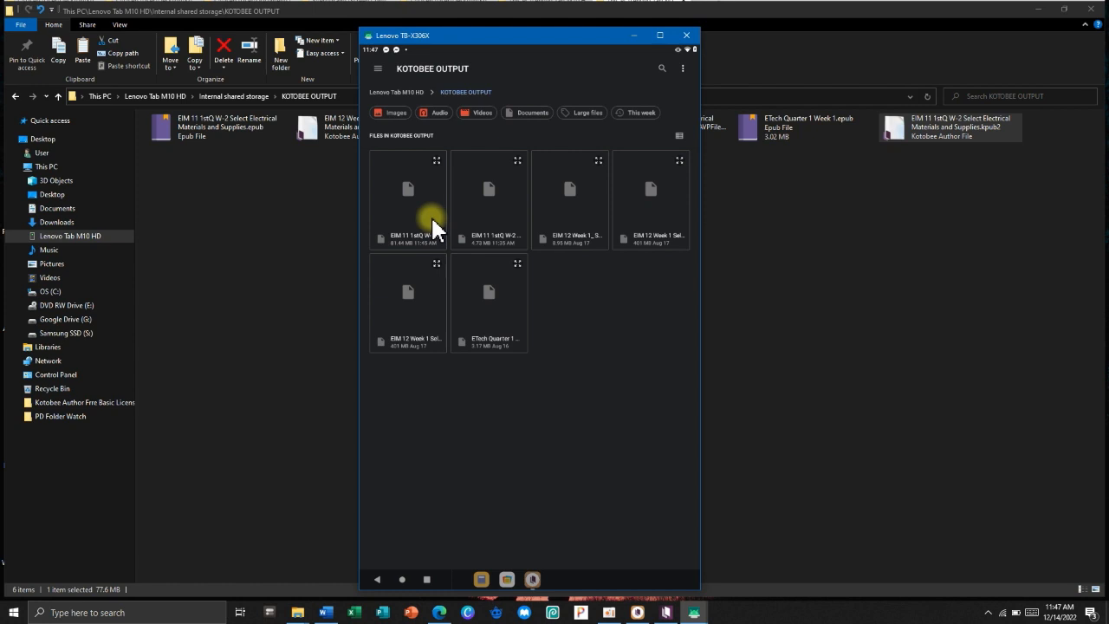
left_click(679, 137)
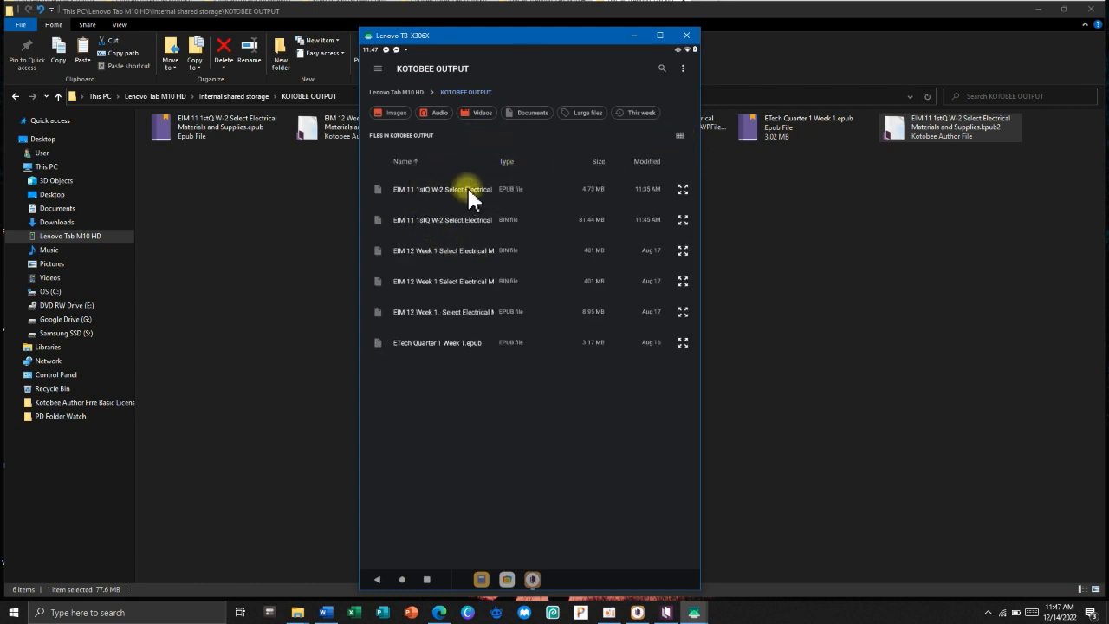
left_click(497, 223)
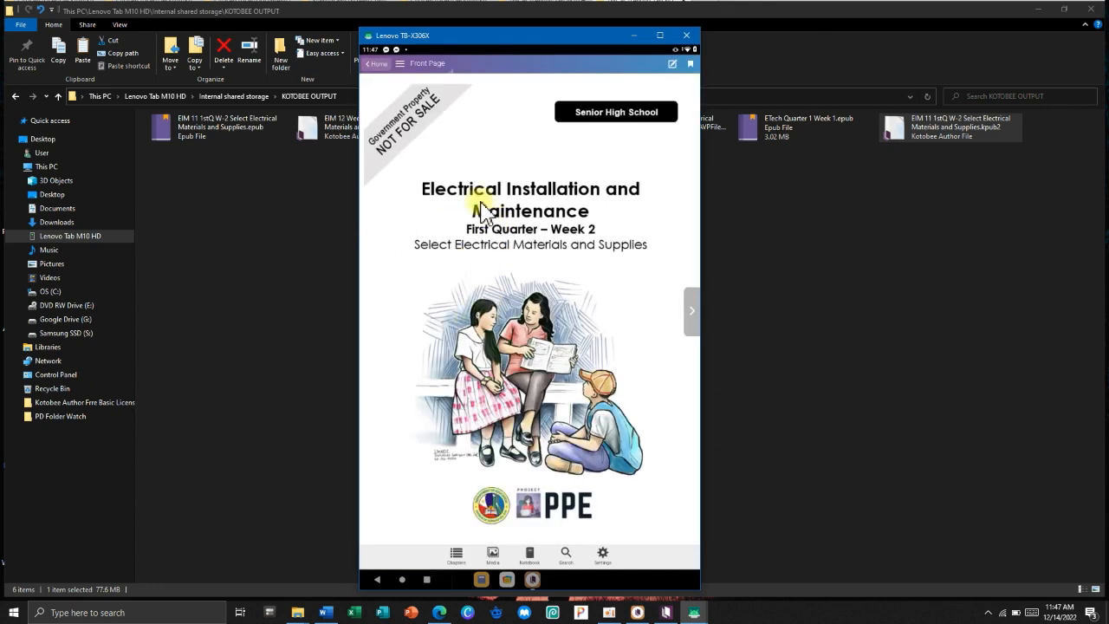
Page past Introductory, What I Need to Know and What I Know to the What is it chapter's video.
left_click(693, 314)
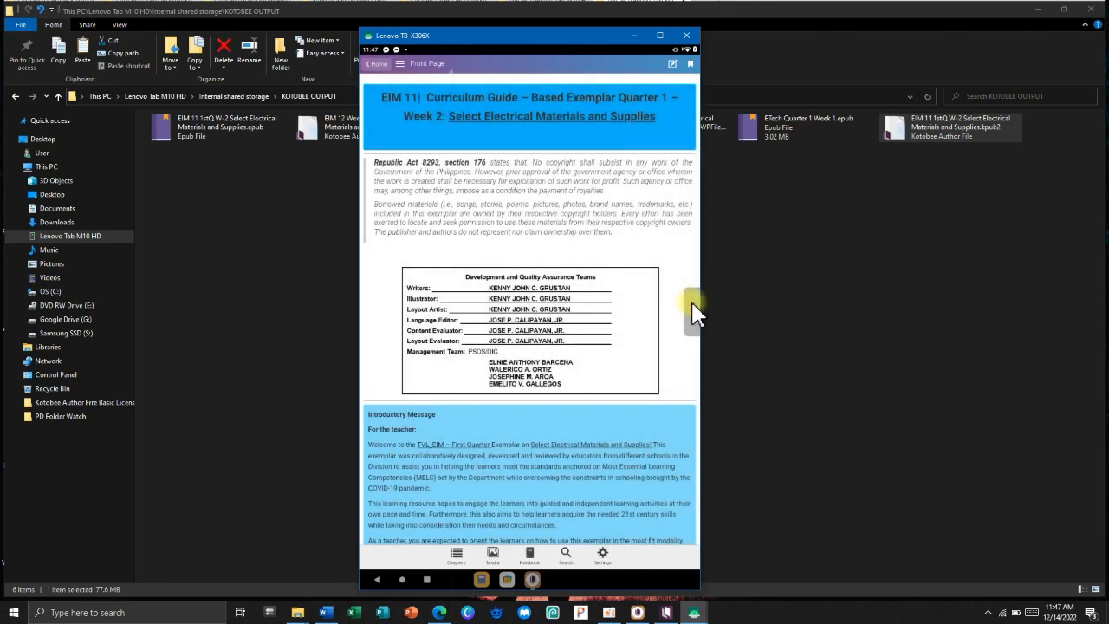
left_click(693, 314)
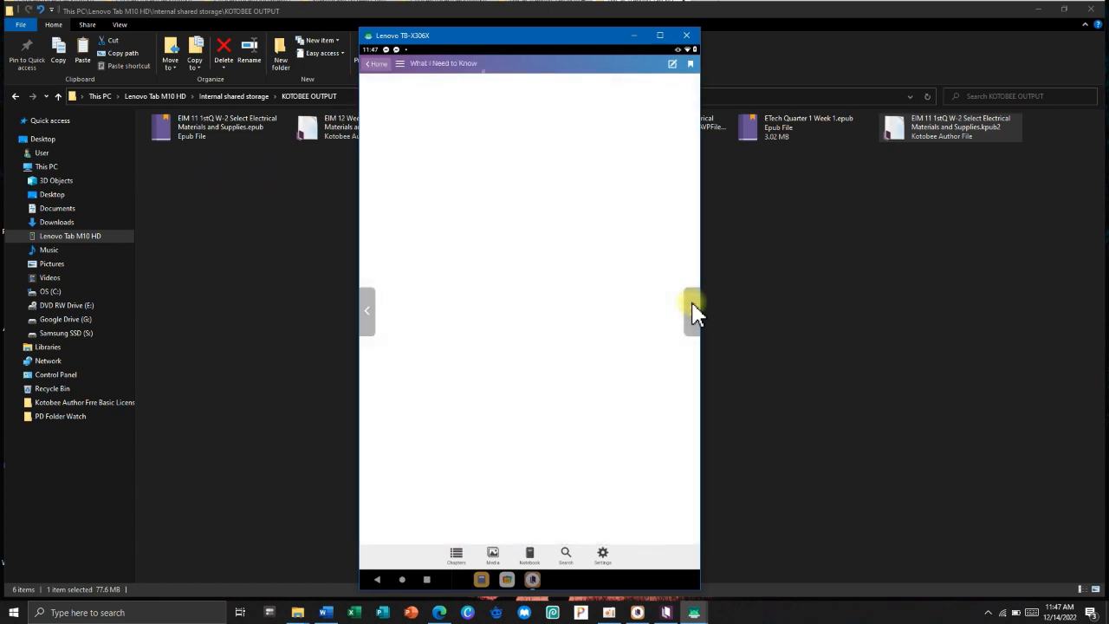
left_click(693, 314)
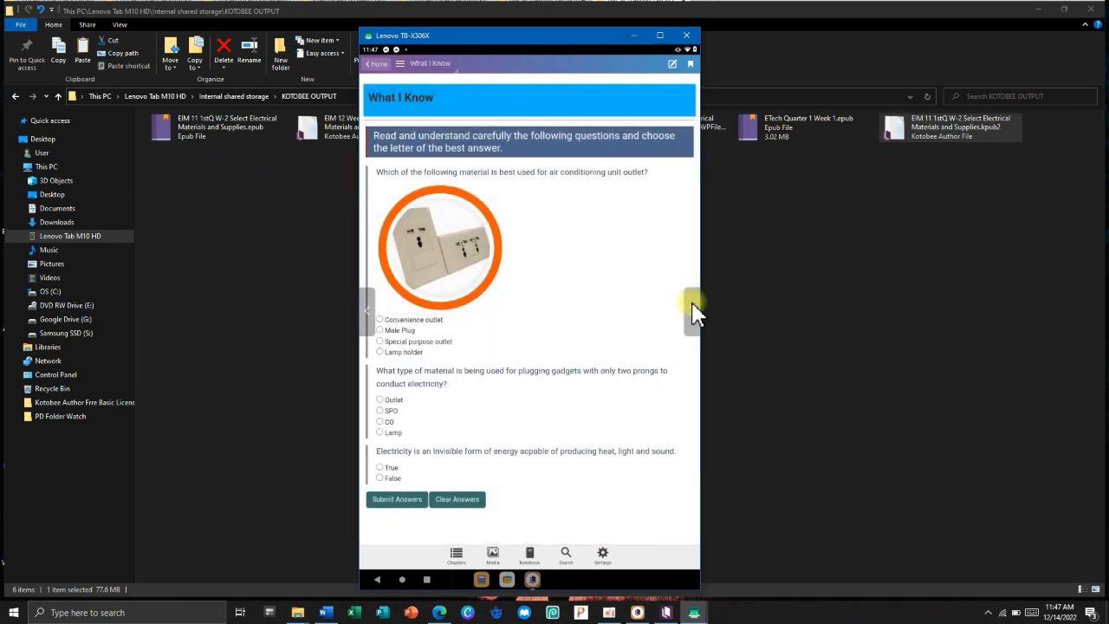
left_click(694, 314)
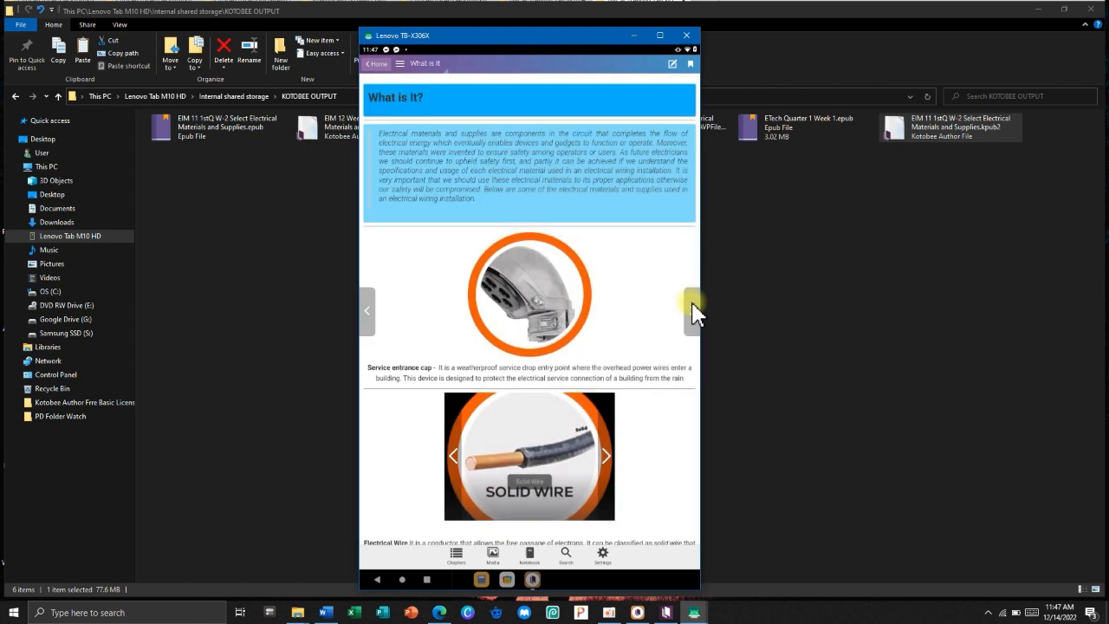
scroll(650, 320, "down", 3)
scroll(643, 322, "down", 5)
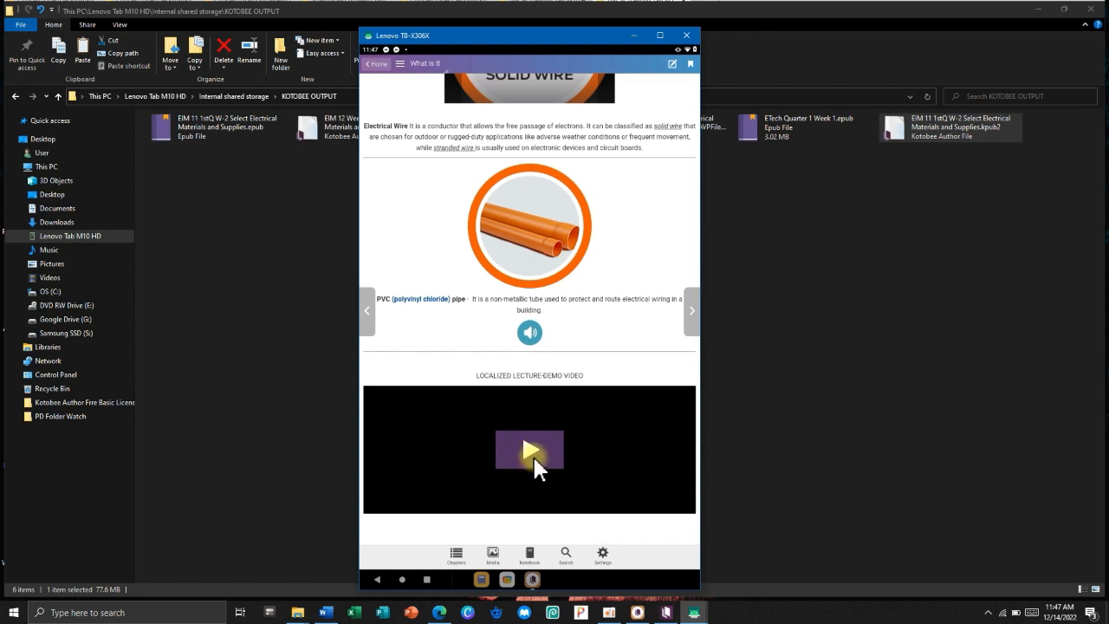
Play the lecture-demo video, show its playback progress, then leave the book for the reader home.
left_click(531, 450)
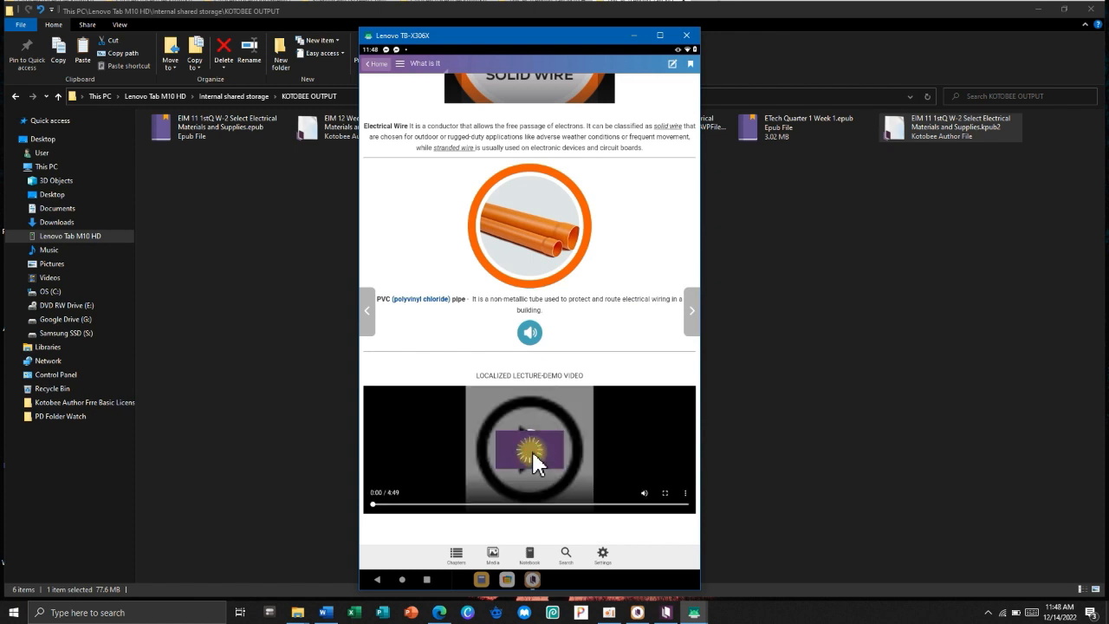
left_click(414, 477)
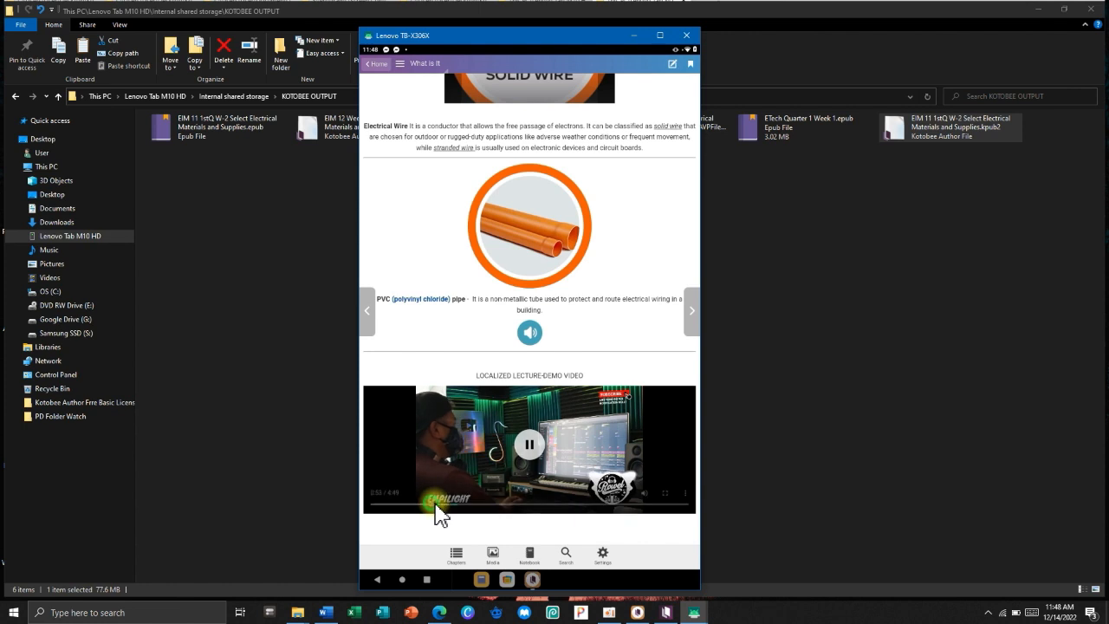
left_click(386, 65)
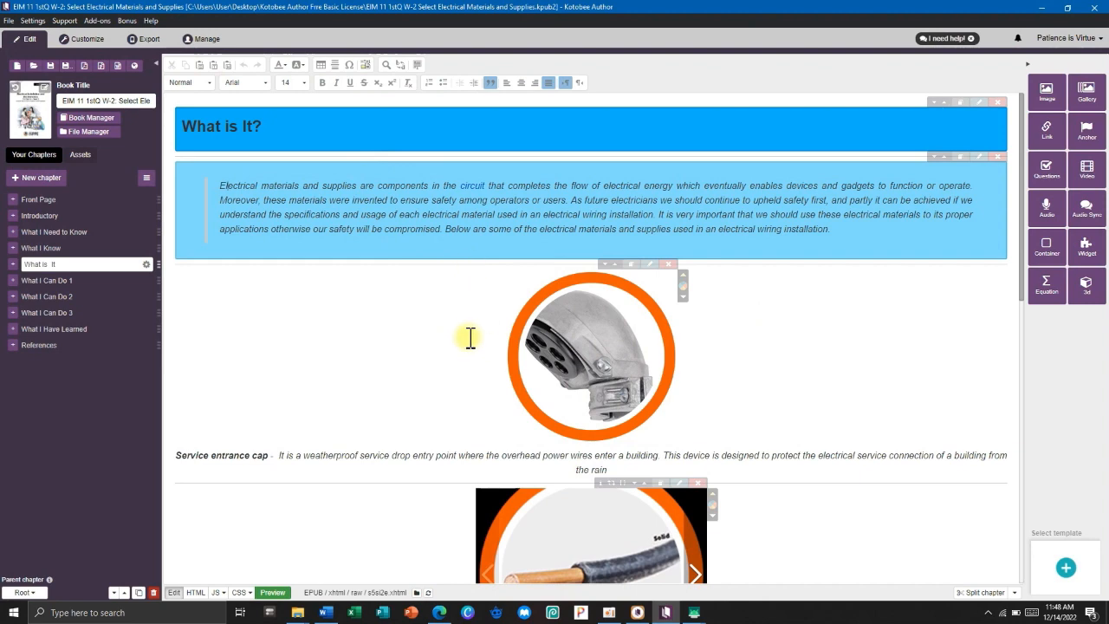
Preview the ebook from the Front Page, jumping to the Introductory chapter via the table of contents.
left_click(38, 199)
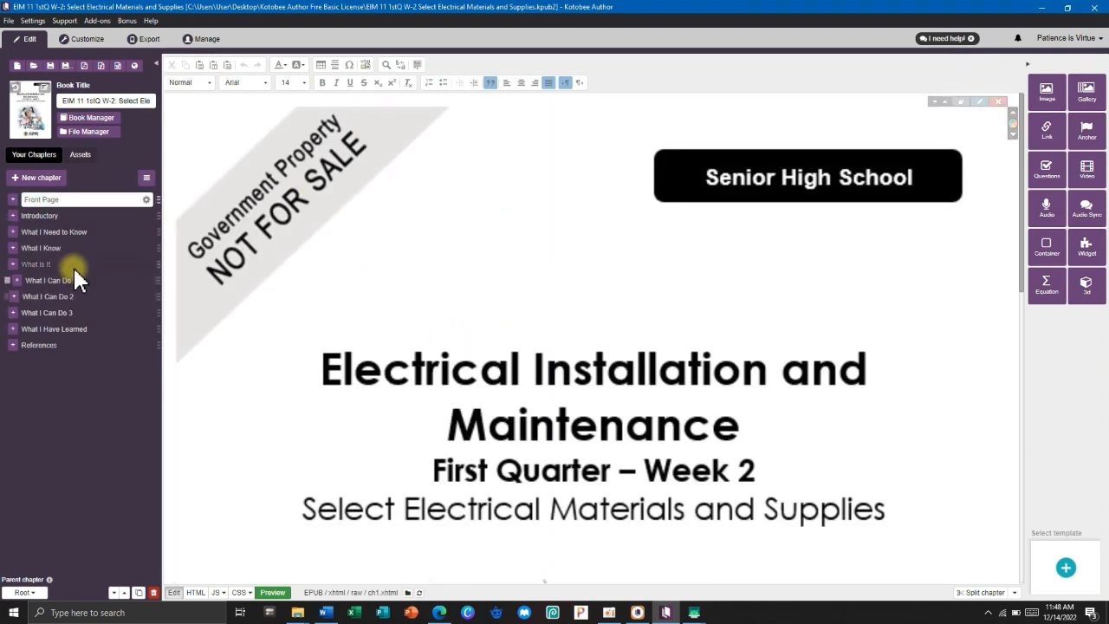
left_click(80, 40)
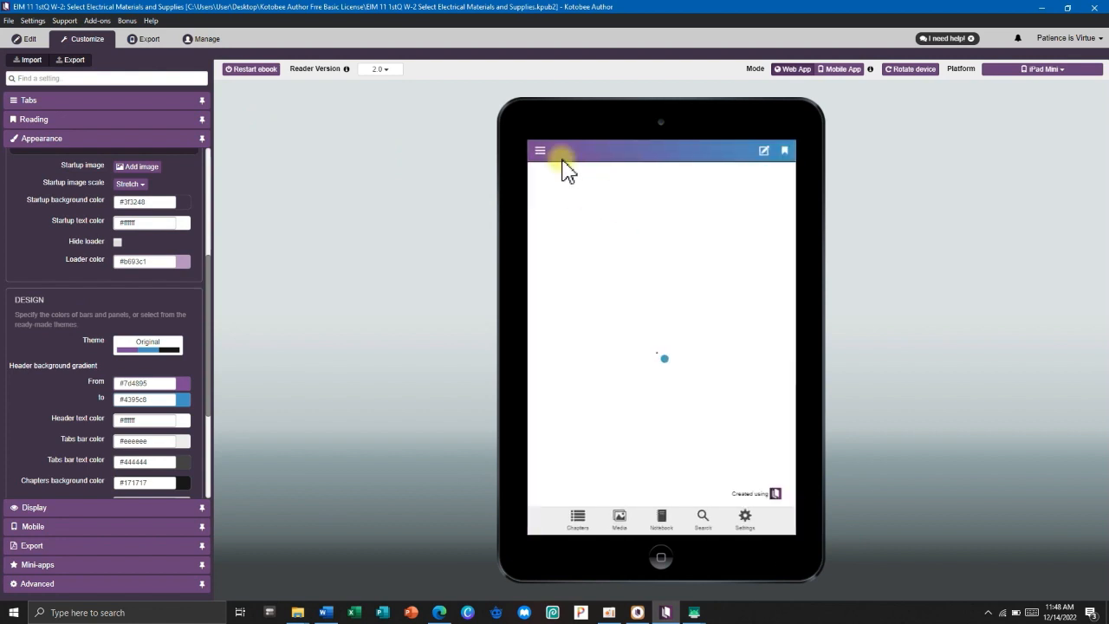
left_click(581, 156)
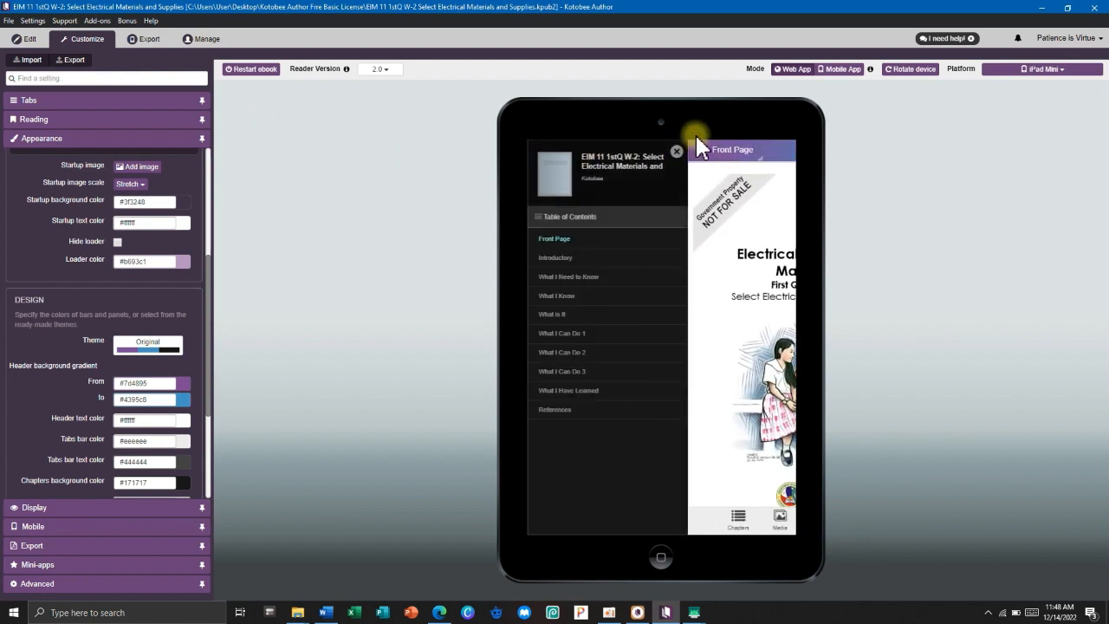
left_click(702, 154)
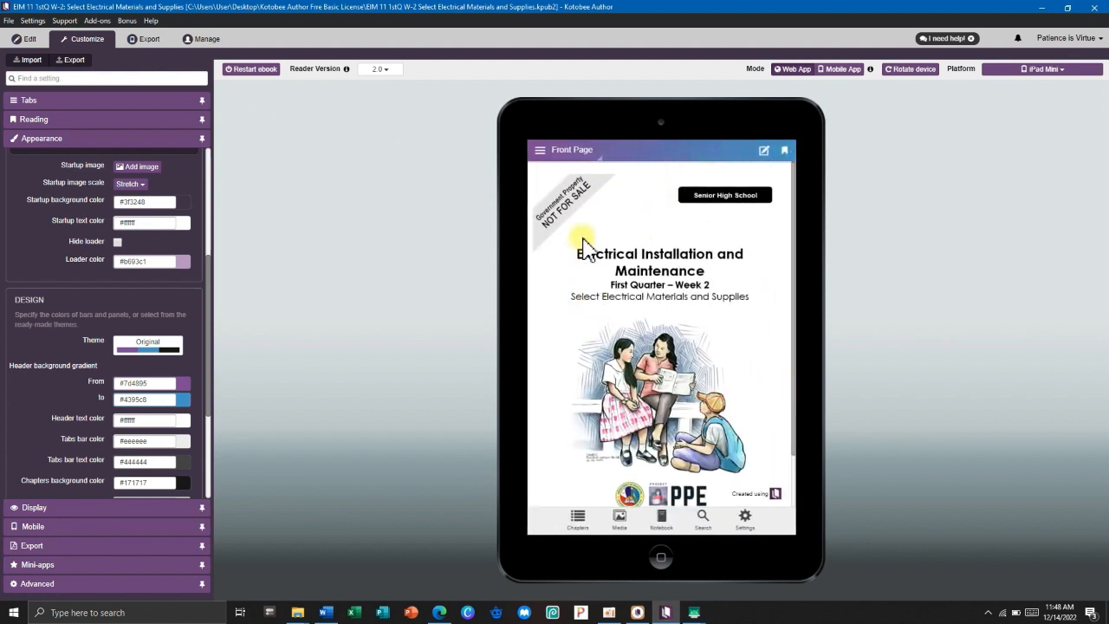
left_click(582, 158)
left_click(556, 256)
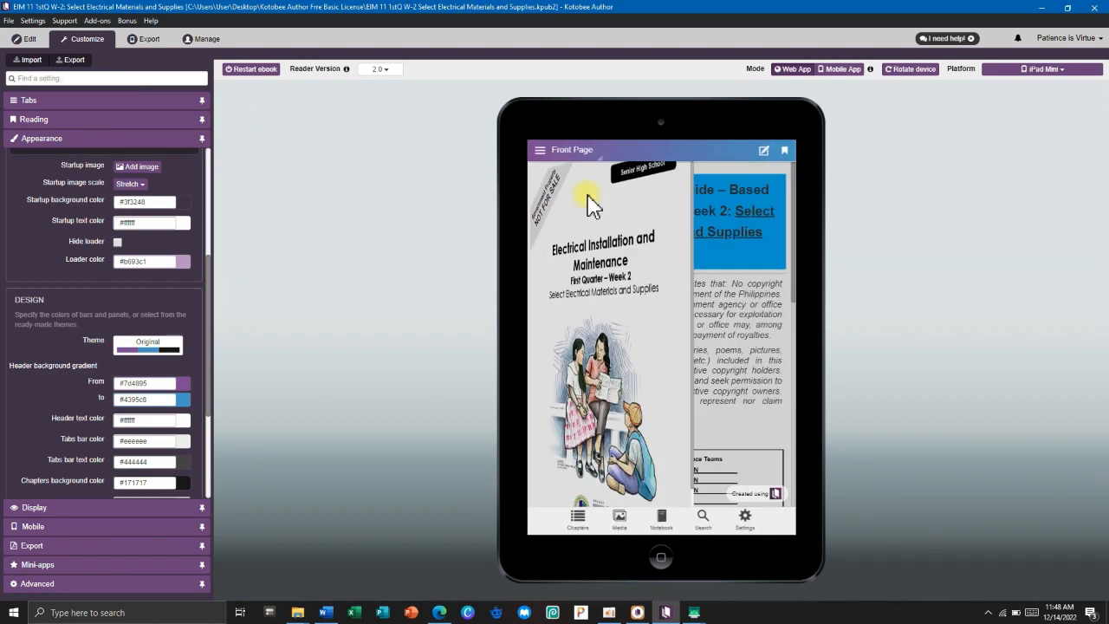
Jump through What I Know to What is It, scroll to the PVC pipe section, and return to editing.
left_click(573, 156)
left_click(575, 282)
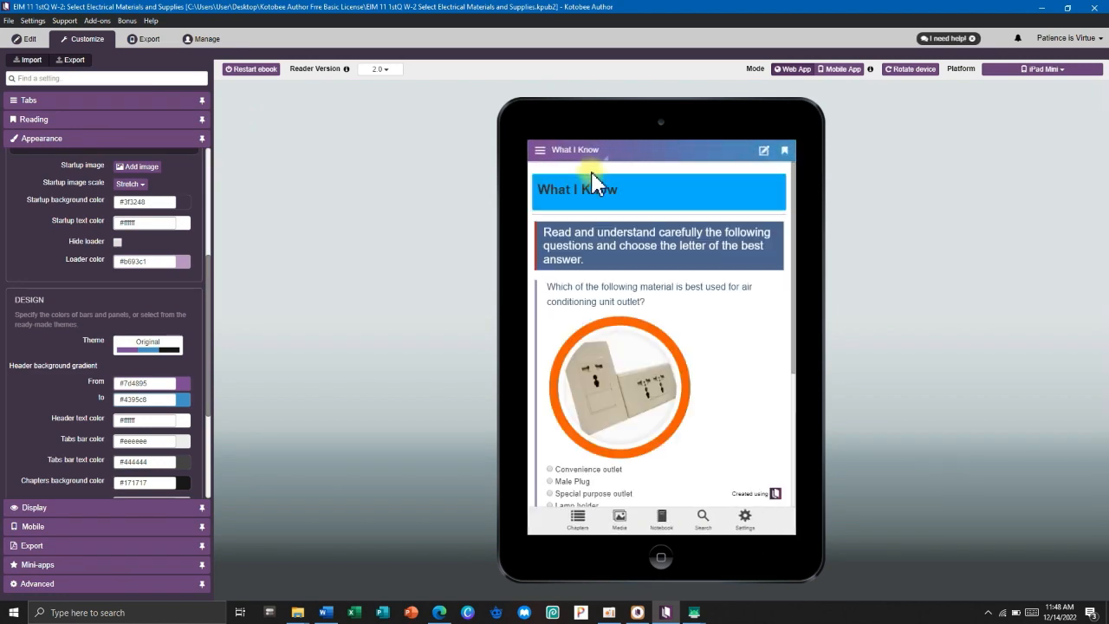
left_click(569, 156)
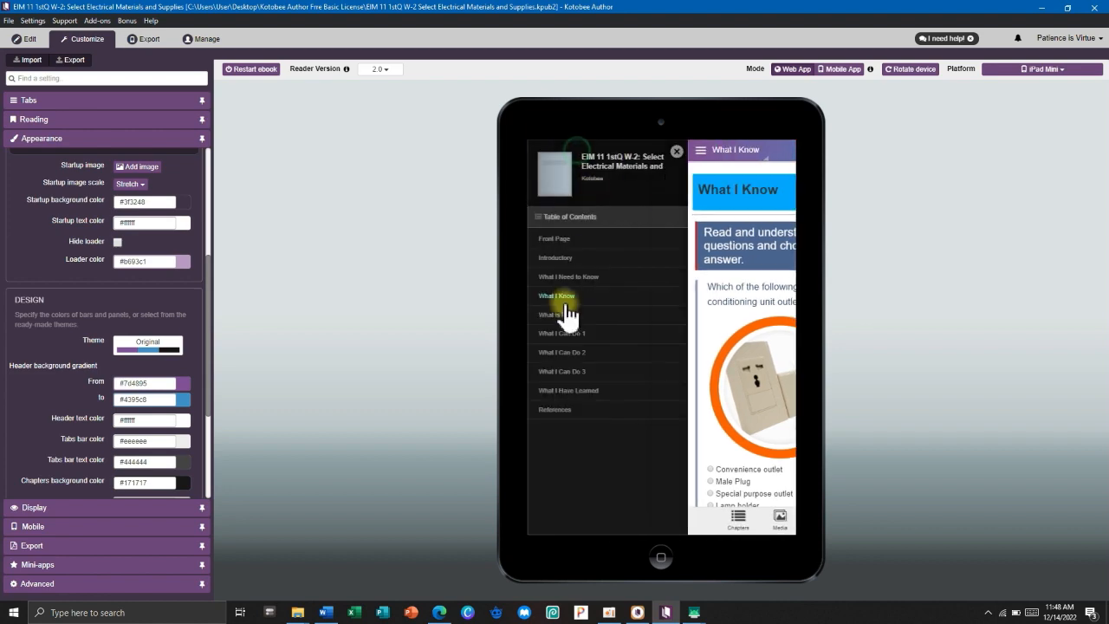
left_click(561, 315)
scroll(668, 434, "down", 5)
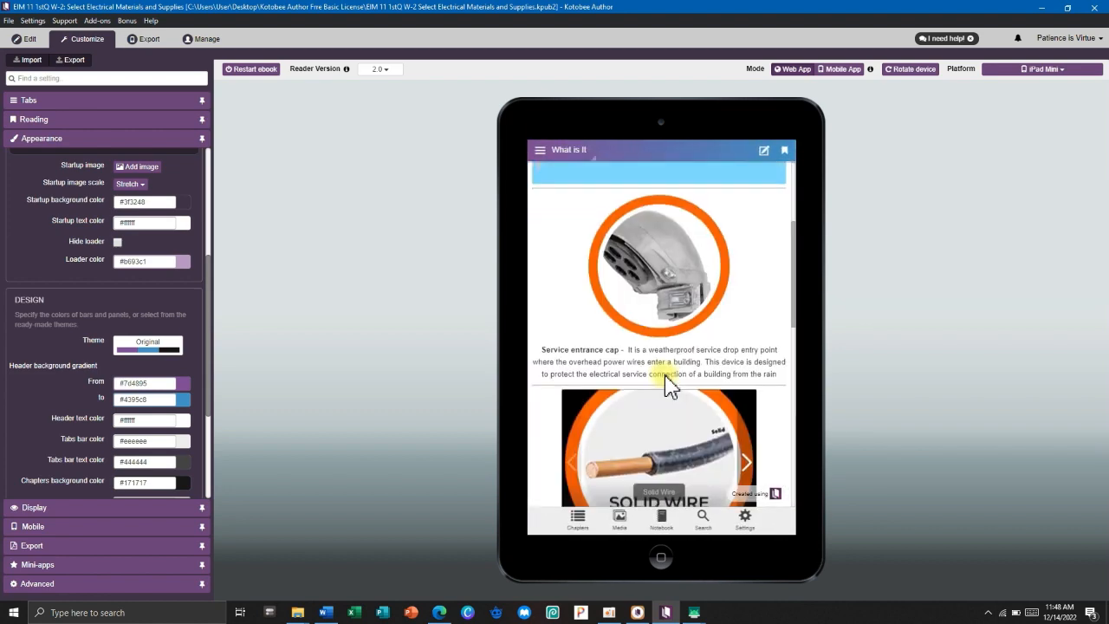
scroll(668, 386, "down", 3)
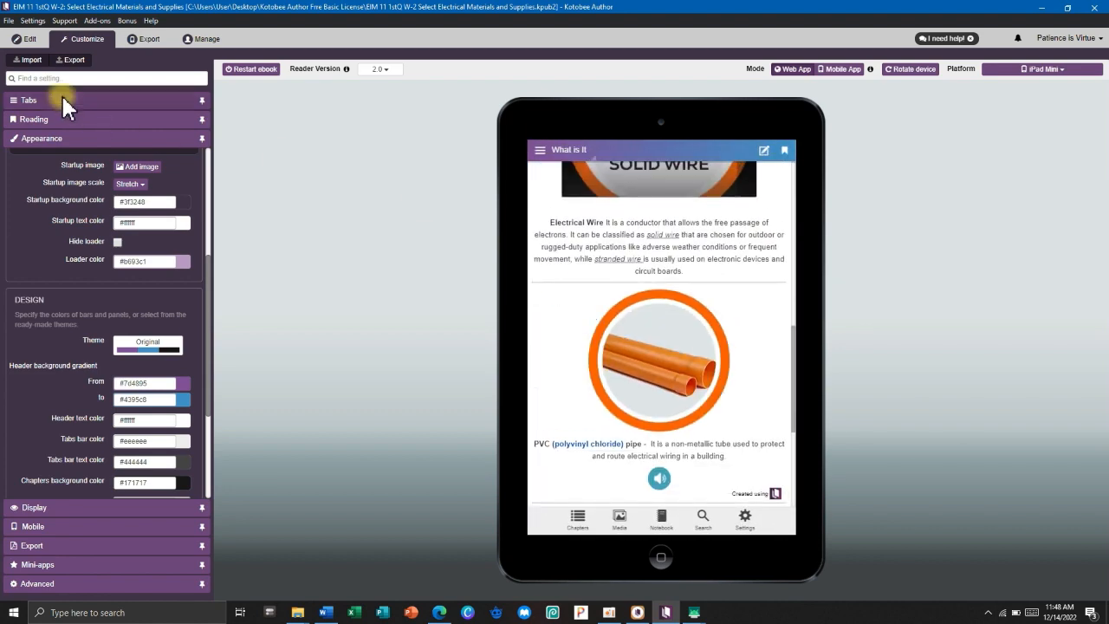
left_click(20, 39)
Minimize Kotobee Author and refresh the Windows desktop.
left_click(1042, 8)
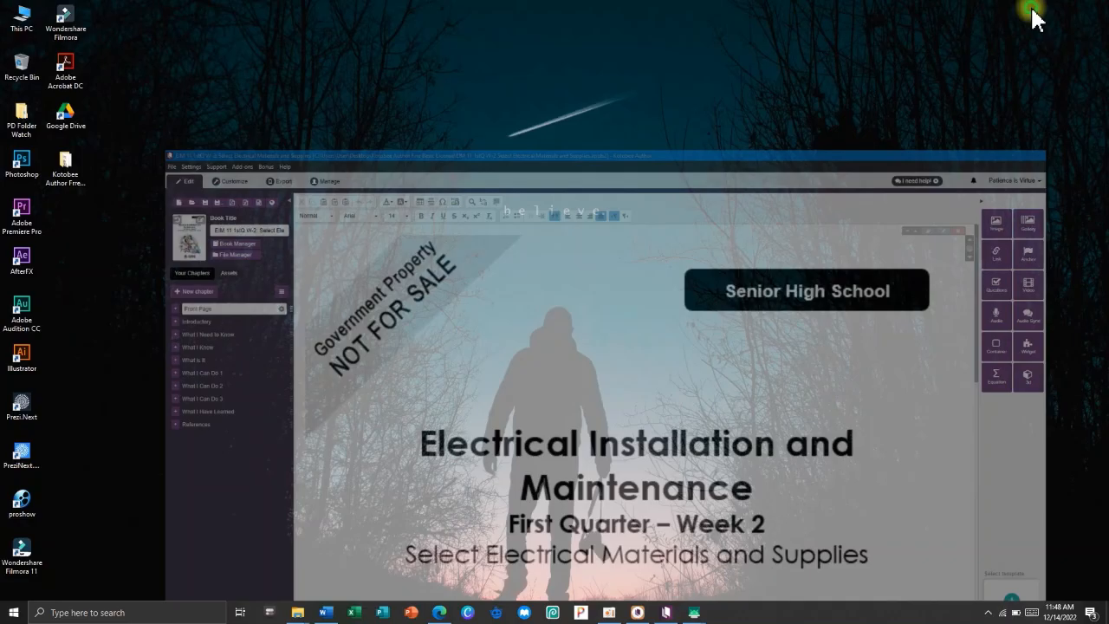
right_click(815, 221)
left_click(844, 252)
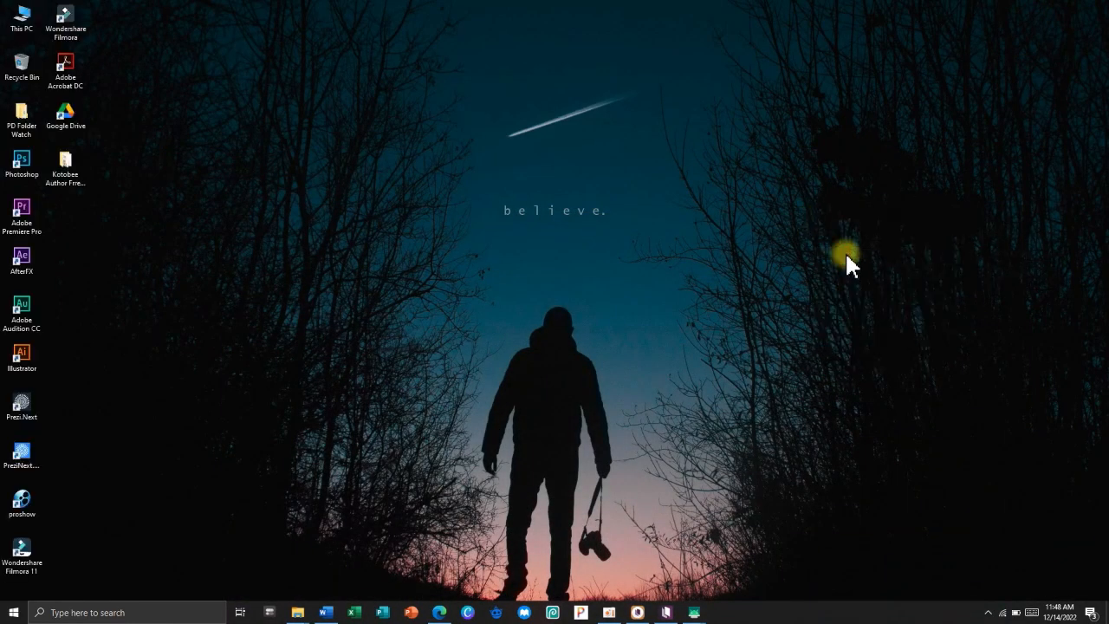